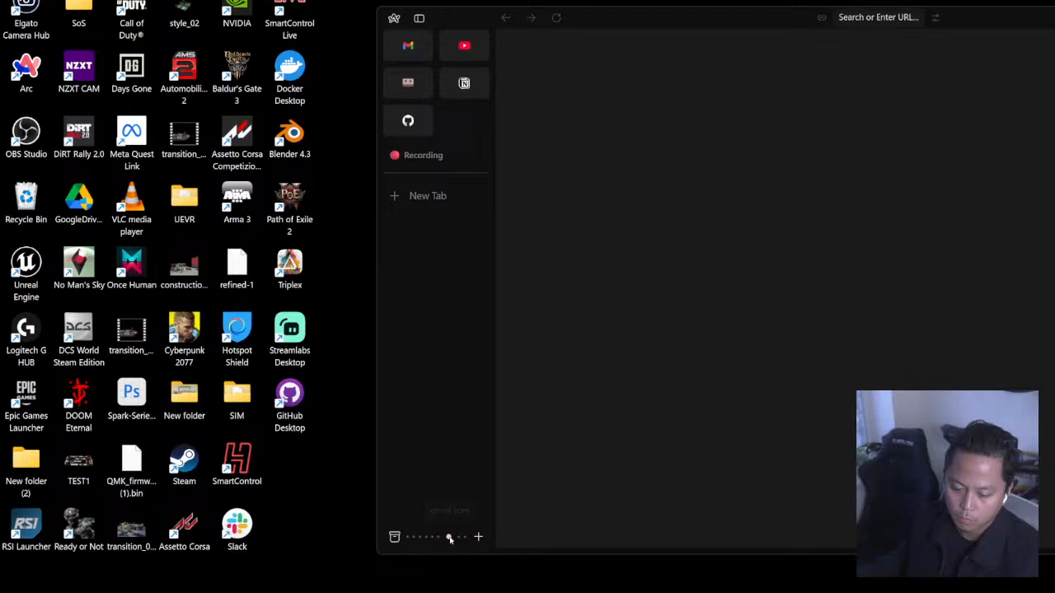
Switch to the browser space holding the Gmail tab and open webflow.com in a new tab.
left_click(449, 537)
key("ctrl+t")
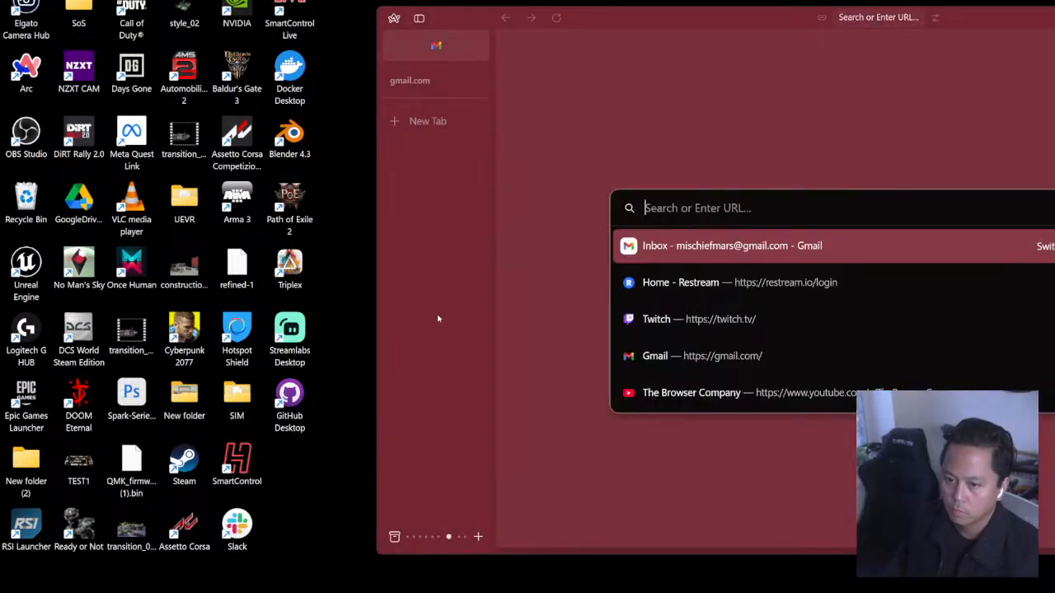
type("webflow.co")
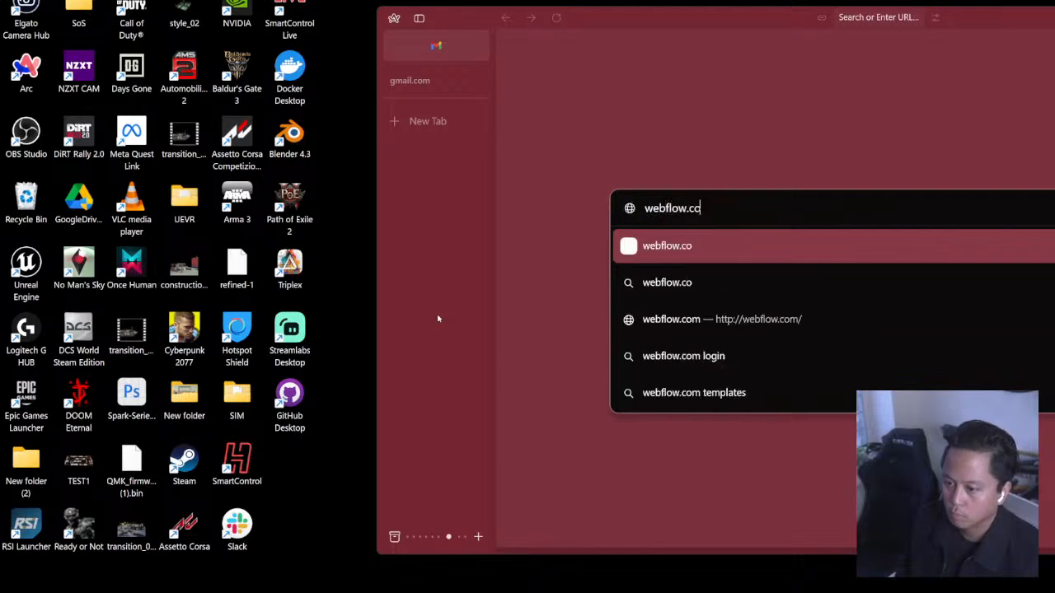
type("m")
key("Return")
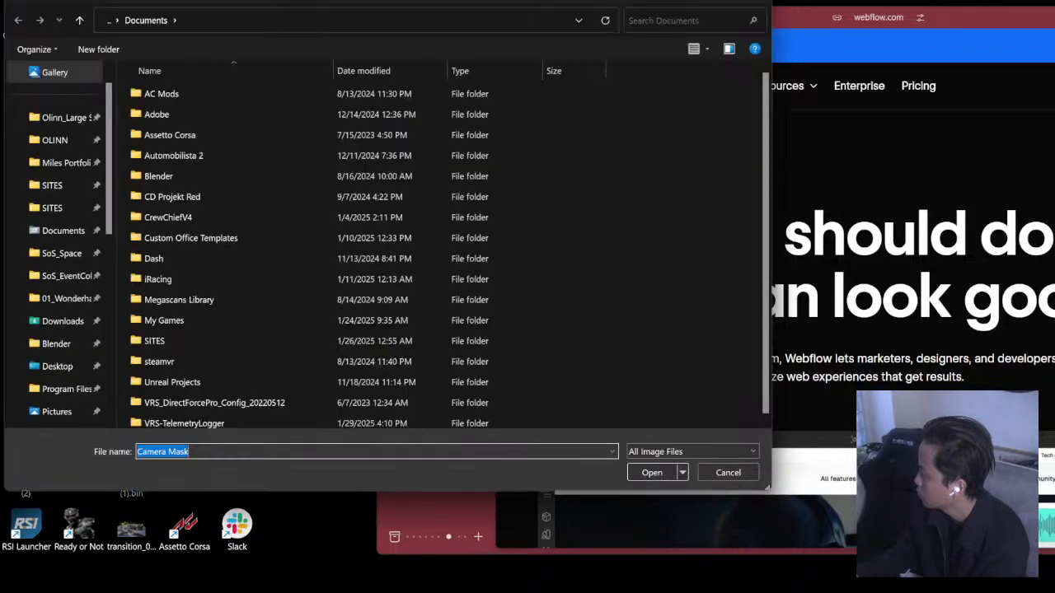
left_click(336, 27)
left_click_drag(511, 4, 1054, 109)
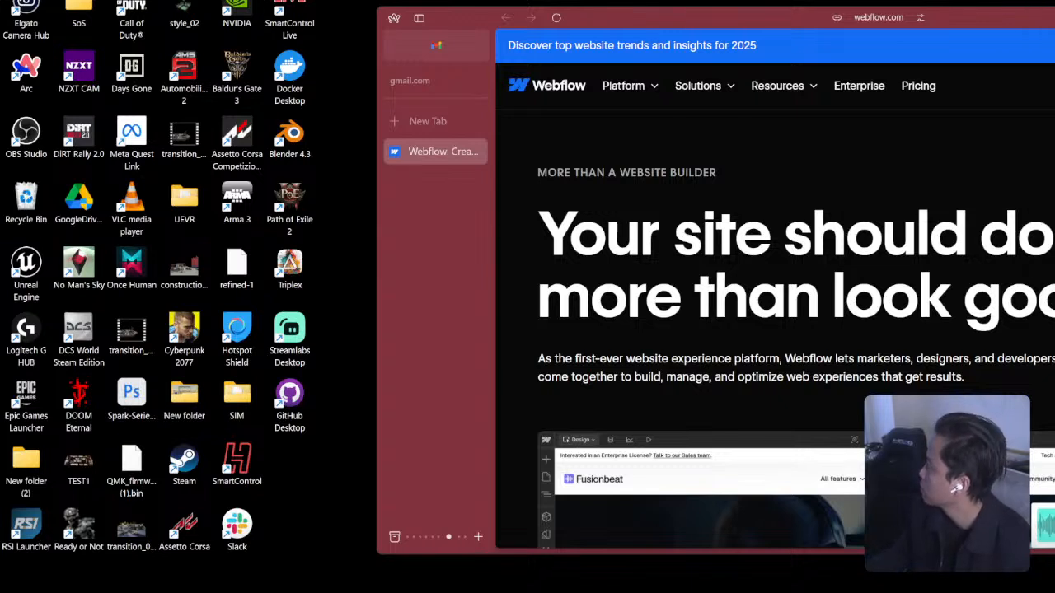
left_click_drag(837, 0, 445, 0)
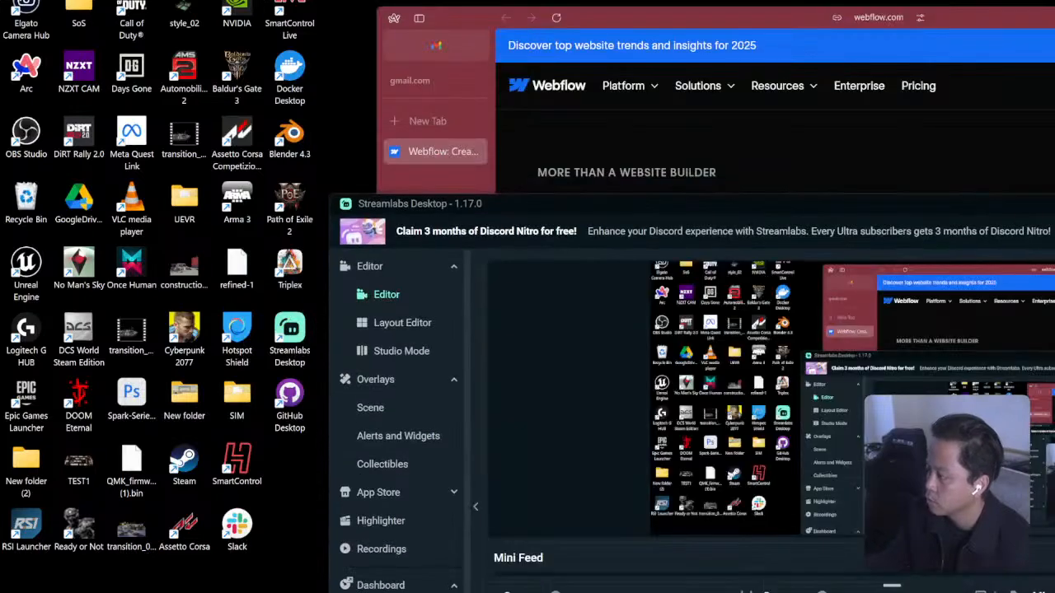
left_click_drag(692, 203, 456, 51)
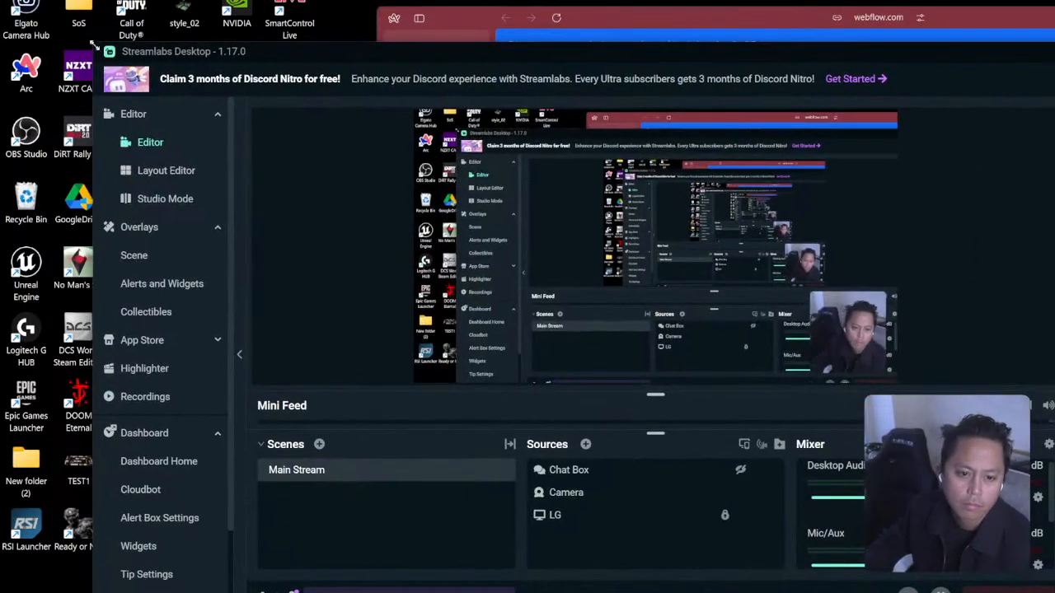
left_click_drag(94, 46, 119, 66)
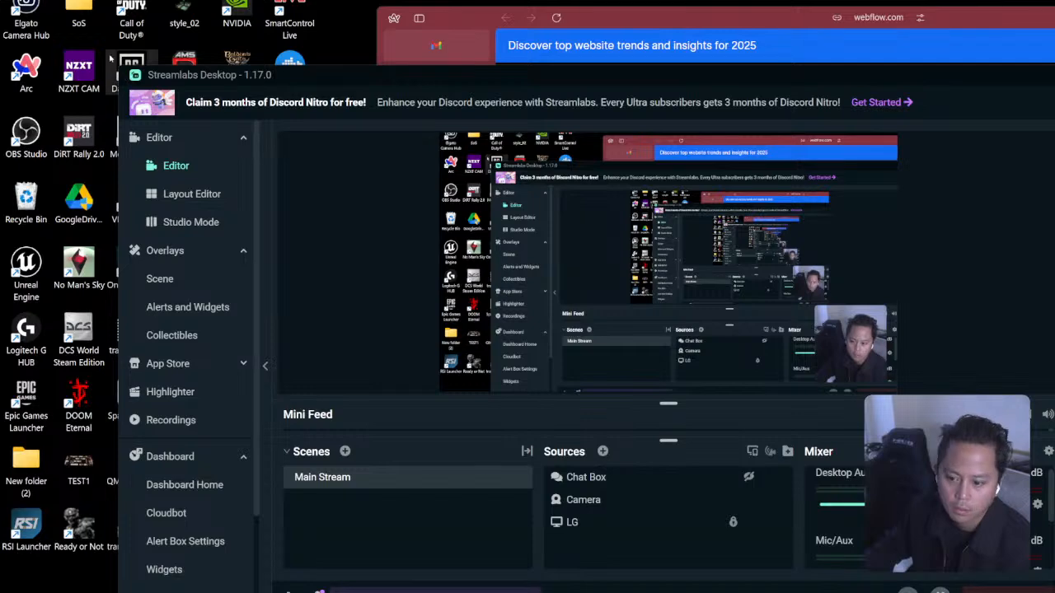
left_click_drag(433, 76, 1054, 10)
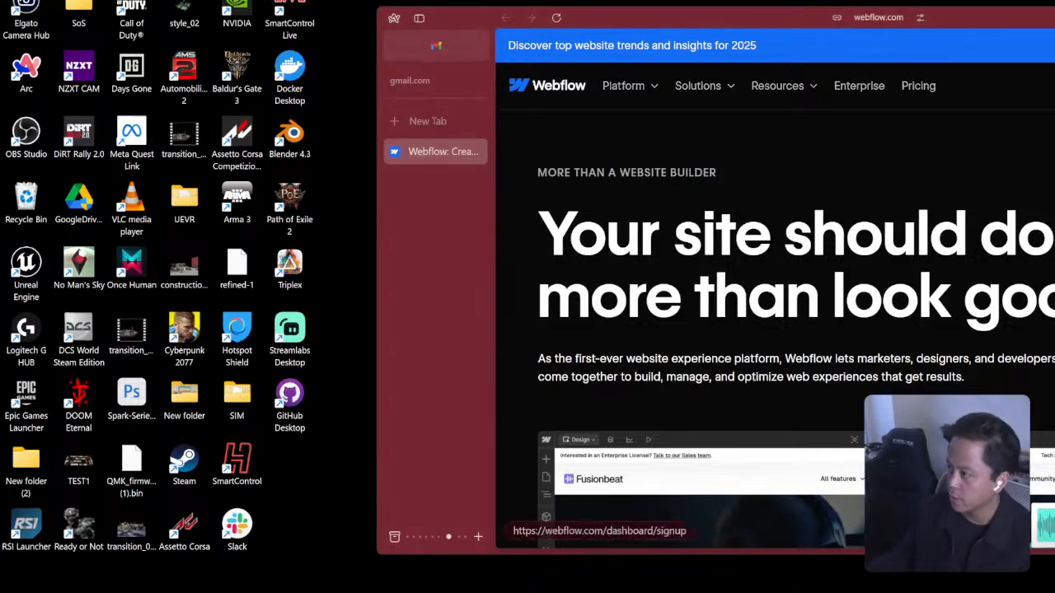
Enlarge the browser window over the desktop and bring the CastConnex project in the Webflow Designer into view.
left_click_drag(672, 20, 295, 2)
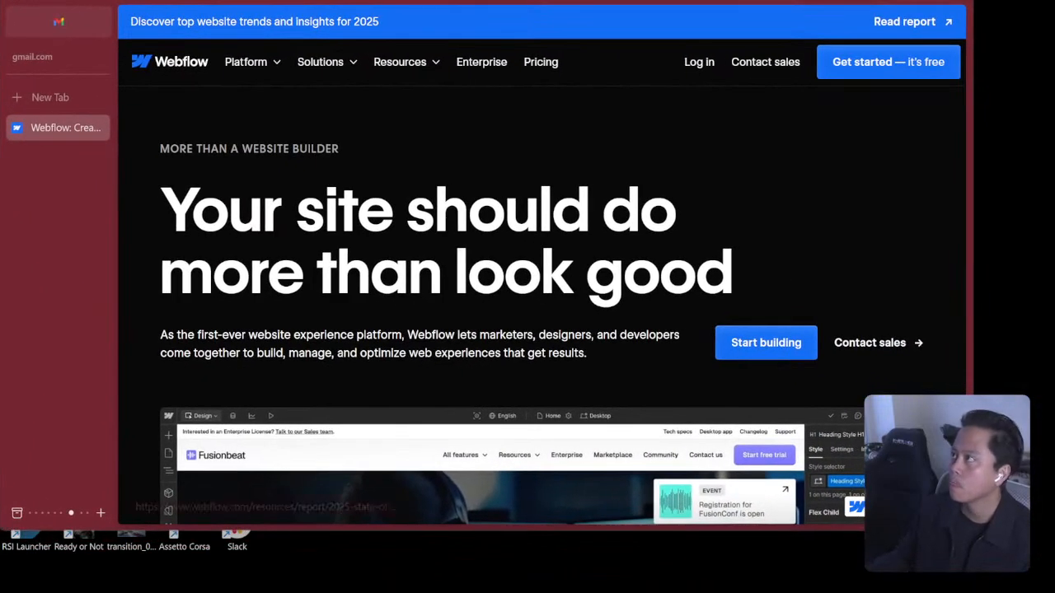
left_click_drag(974, 530, 1038, 592)
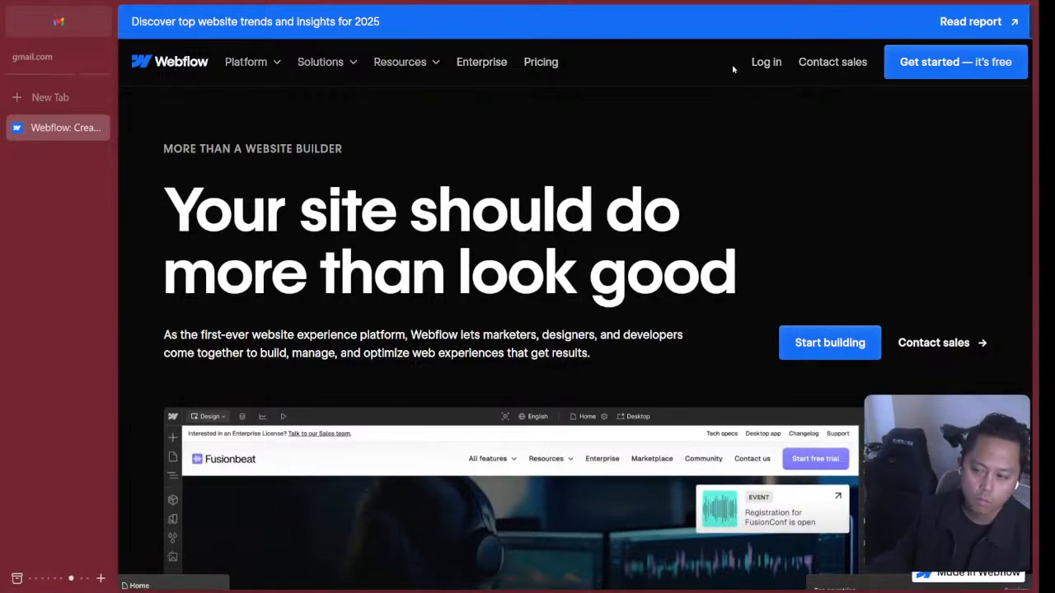
left_click_drag(720, 3, 1054, 91)
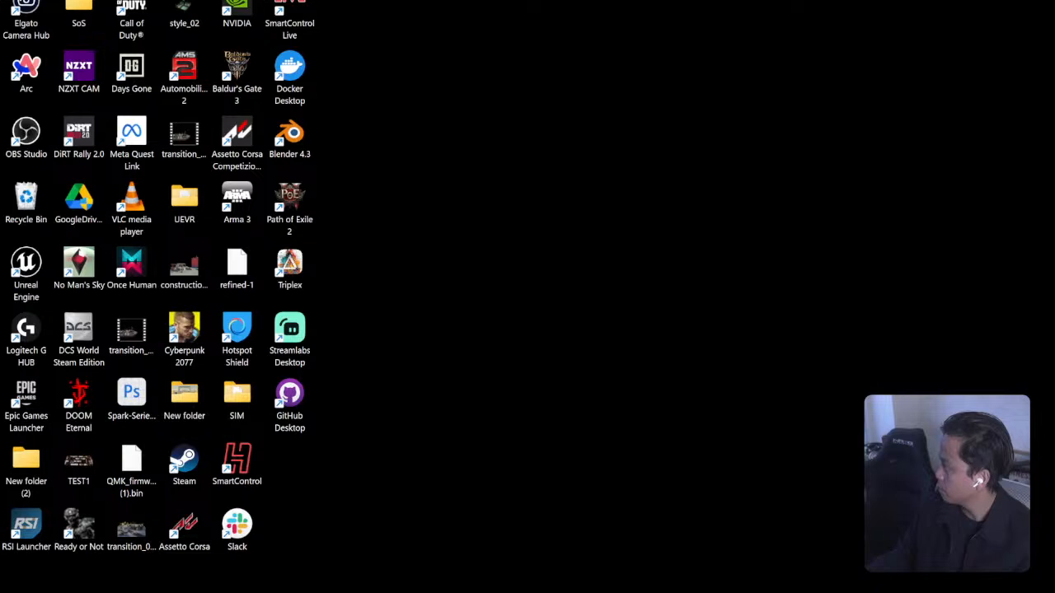
left_click_drag(1054, 169, 723, 3)
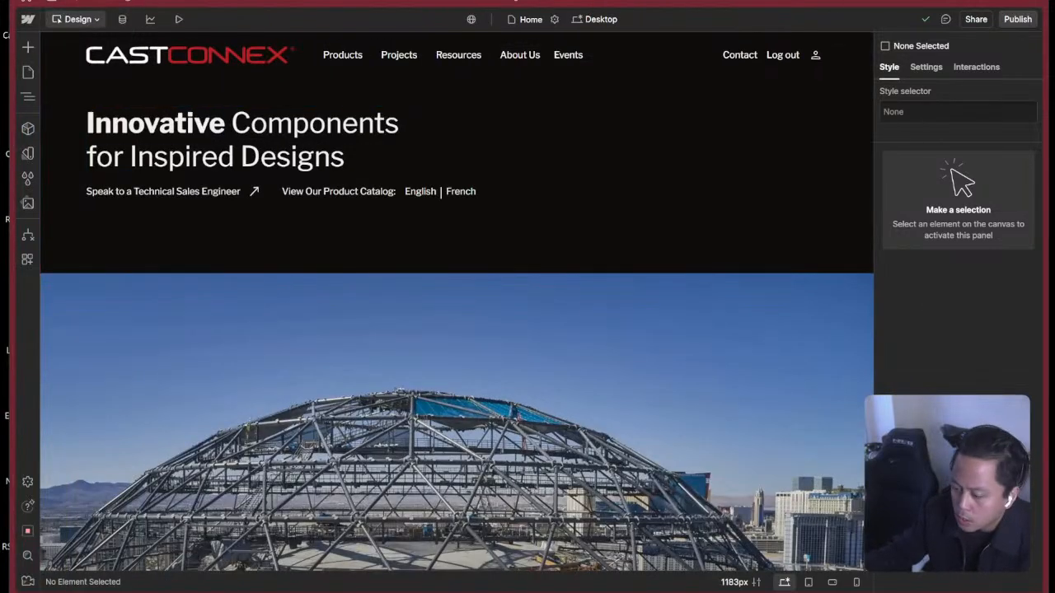
Launch Figma.
key("super")
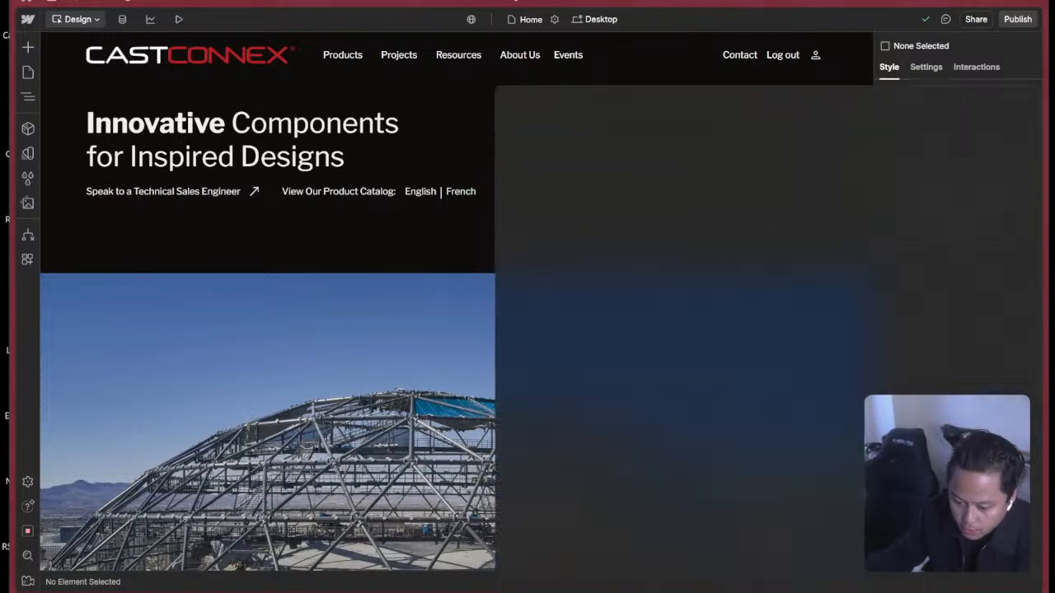
type("figm")
key("Return")
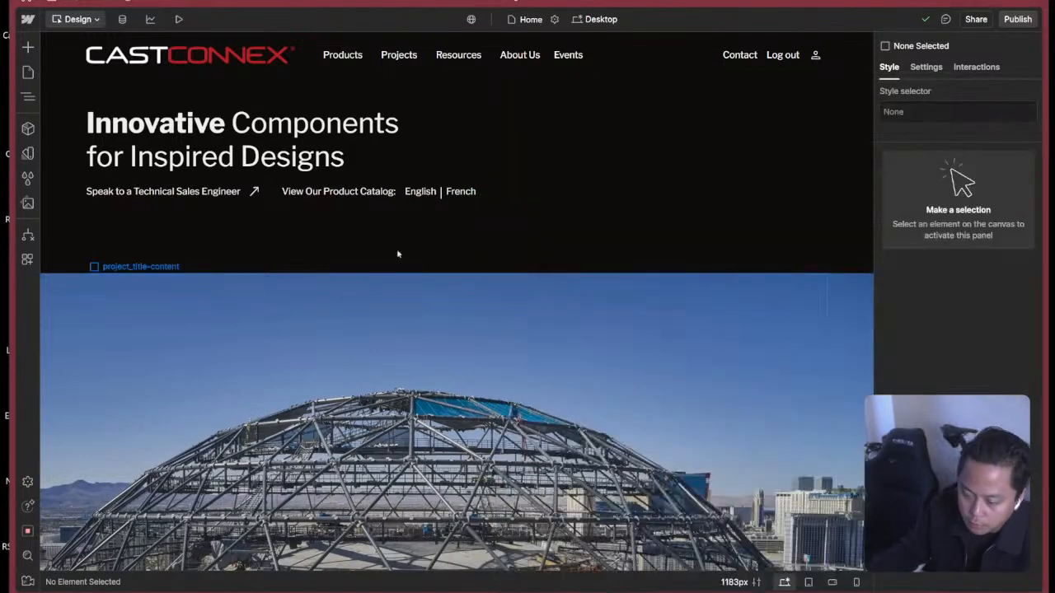
Open the CAD Assets template page for ART from the Webflow site's page list.
left_click(27, 72)
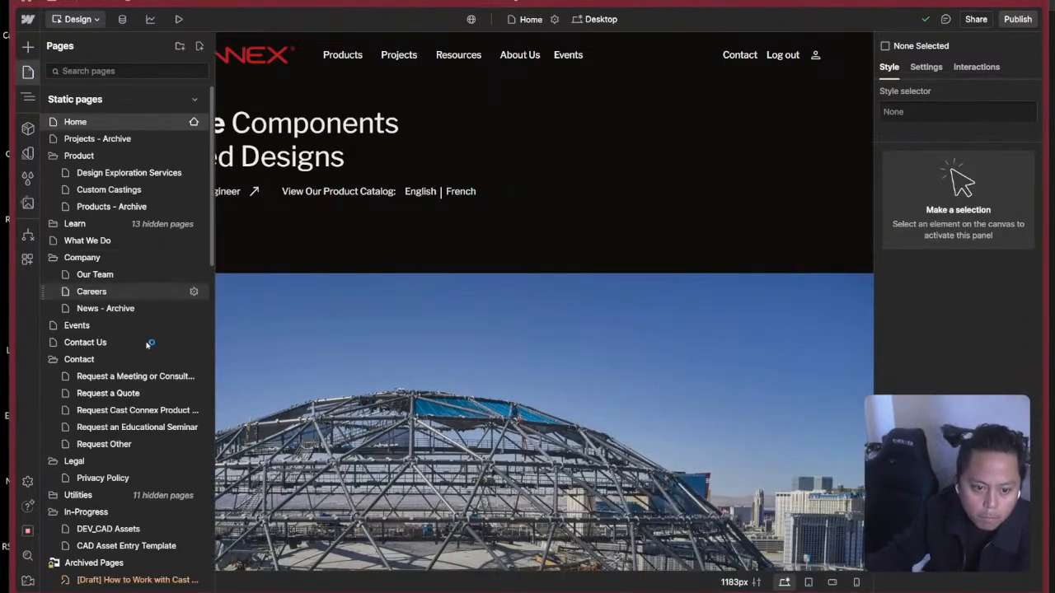
scroll(165, 409, "down", 5)
scroll(99, 264, "down", 2)
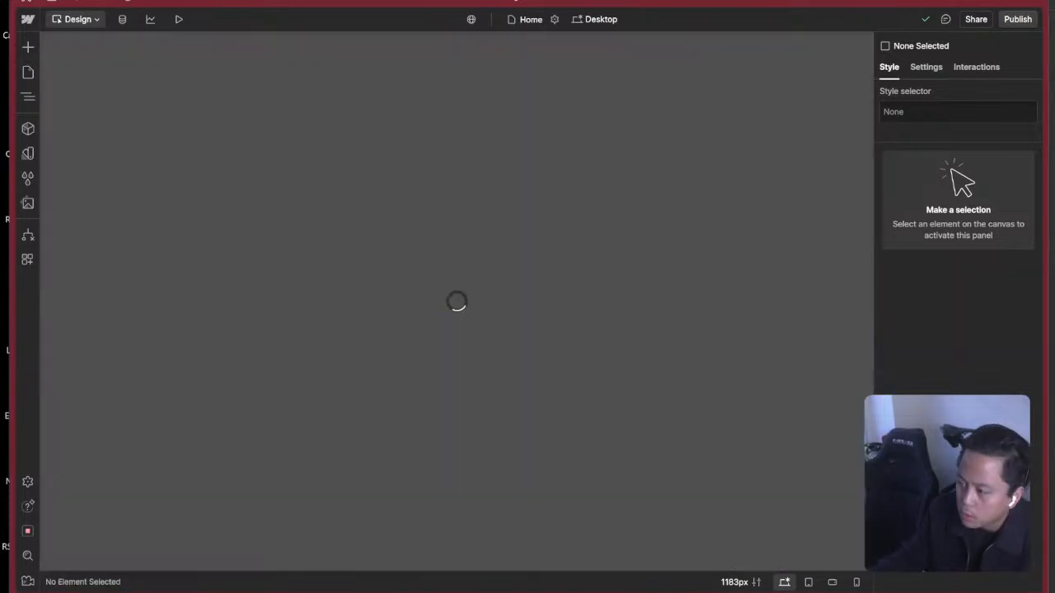
Switch to Figma and show the CAD asset entry frames on the CastConnex Design System file's Resource Entry Template page.
key("super+Tab")
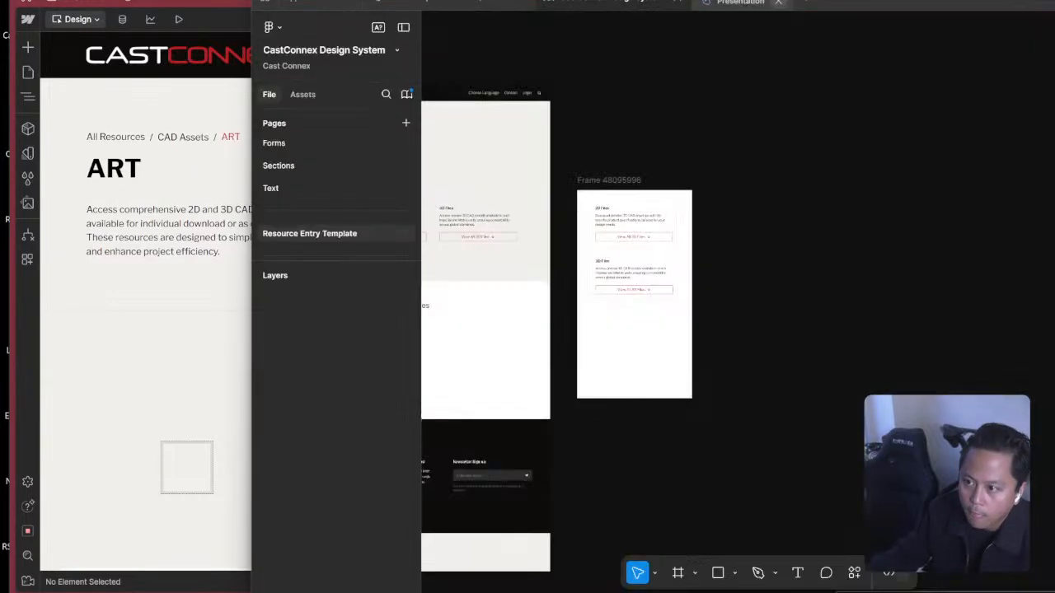
left_click(778, 3)
left_click(523, 3)
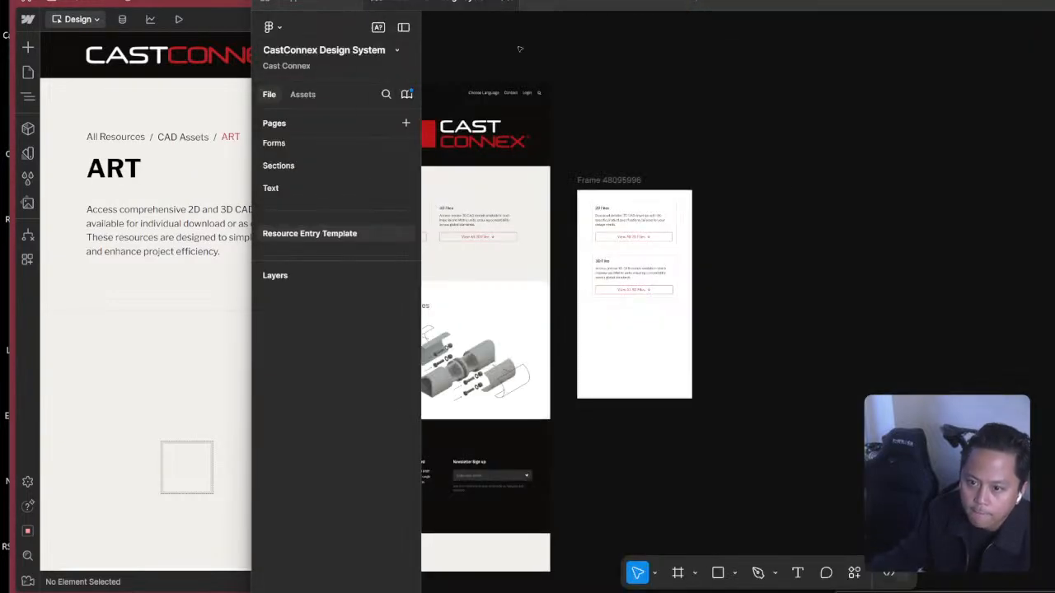
left_click_drag(878, 148, 930, 204)
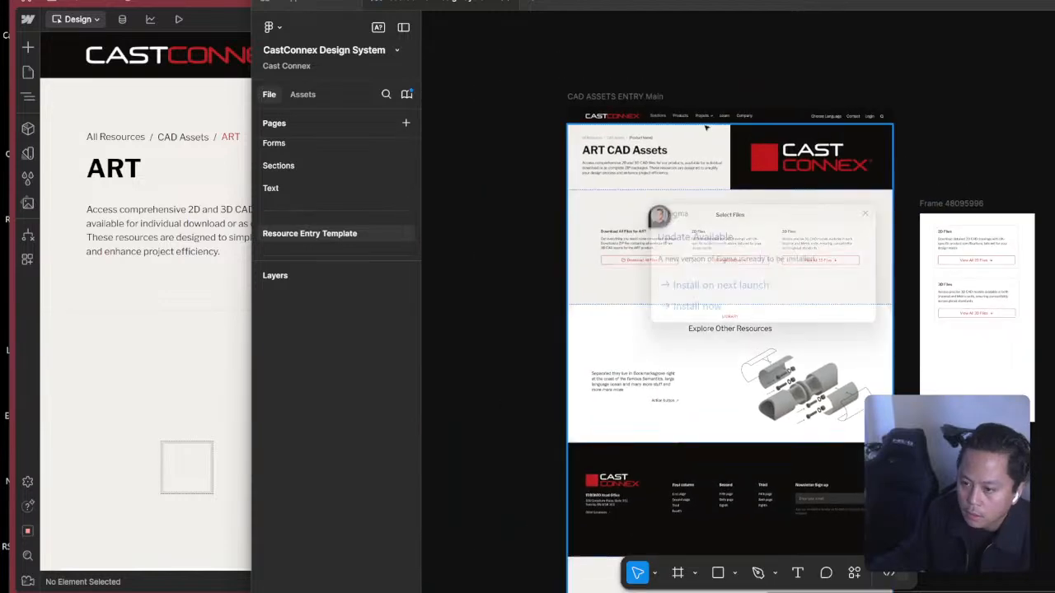
Select the CAD ASSETS ENTRY Main frame and dismiss the Figma update offer without installing it.
left_click(654, 97)
key("super+Tab")
left_click(783, 190)
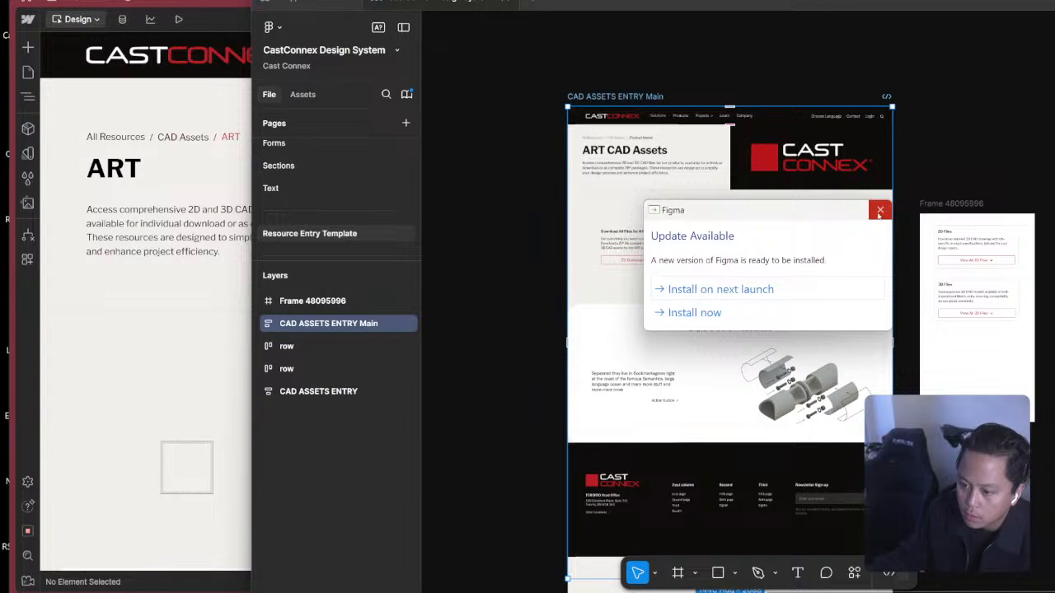
left_click(880, 212)
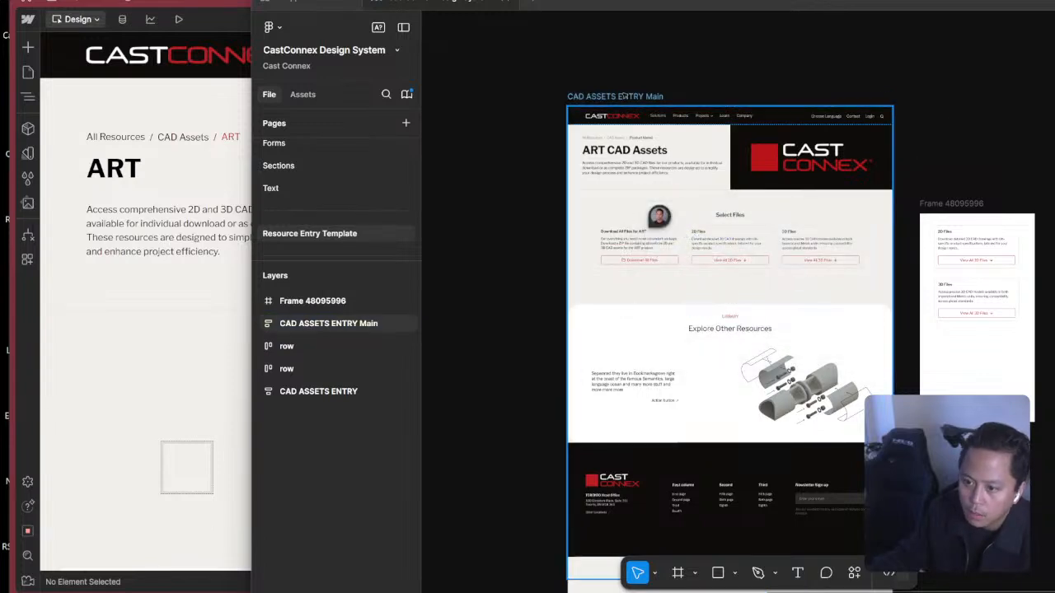
Open the CAD ASSETS ENTRY Main prototype in its own tab and fit the Figma window beside the Webflow page.
left_click(624, 96)
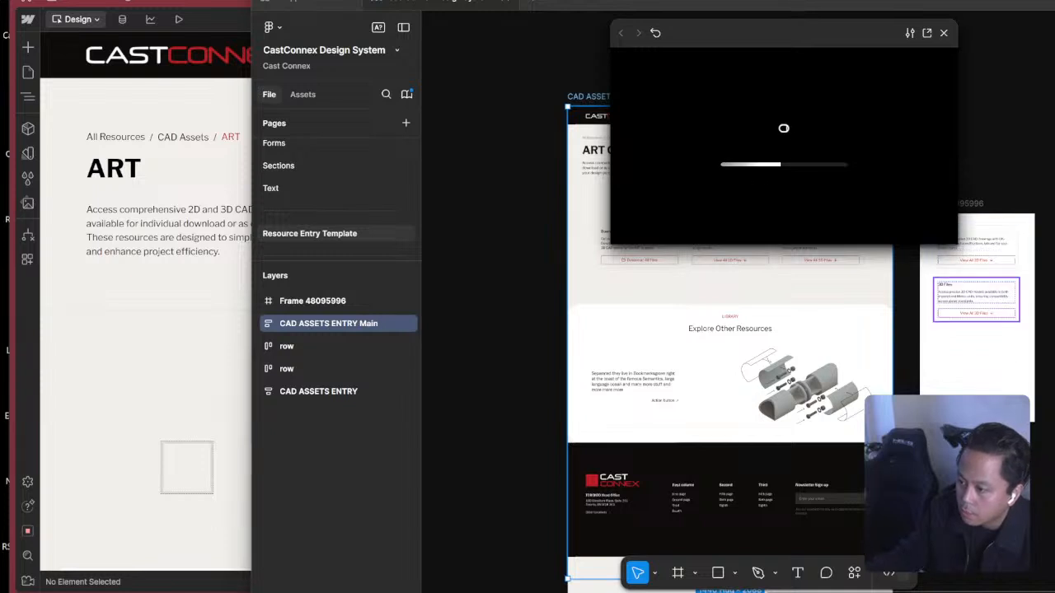
left_click(909, 285)
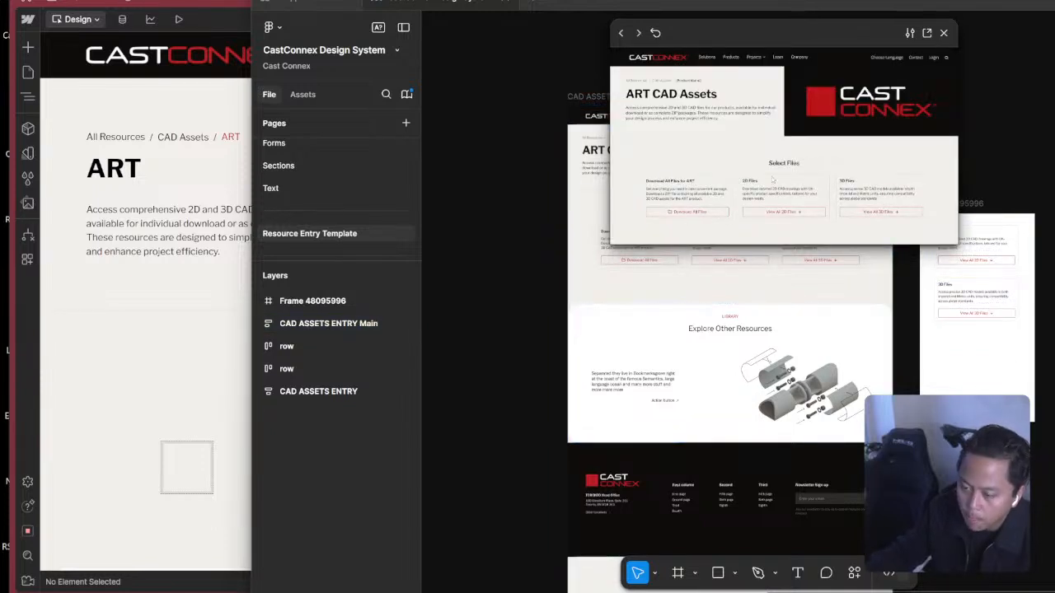
left_click(943, 32)
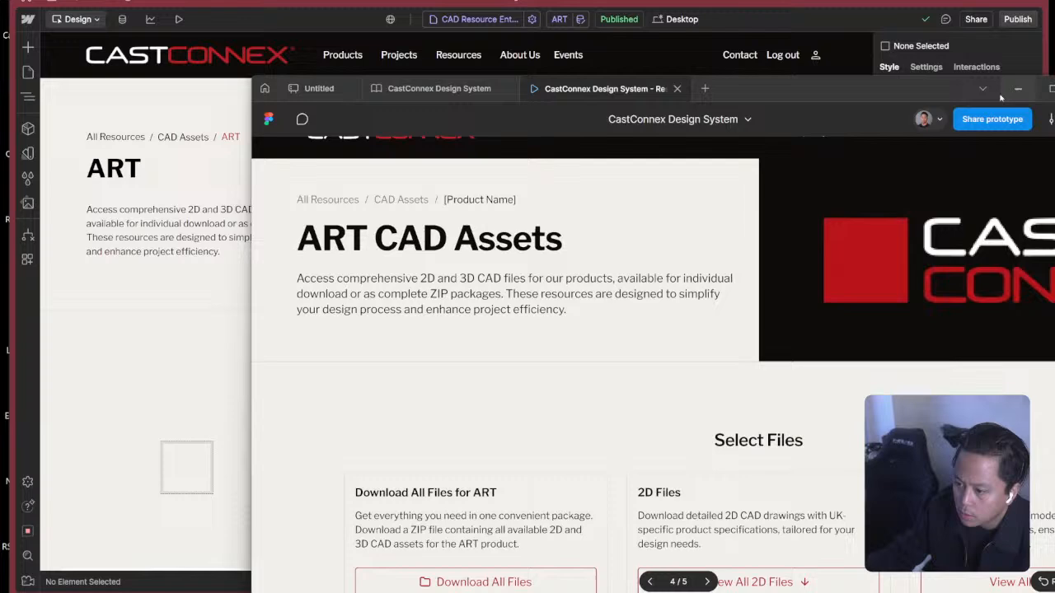
left_click_drag(896, 88, 952, 18)
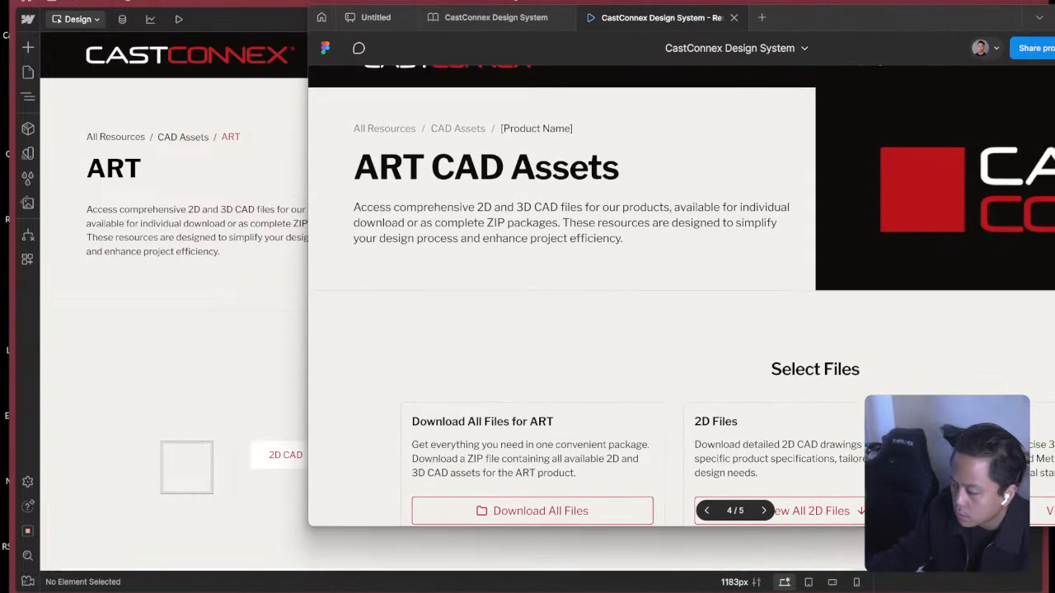
left_click_drag(1054, 527, 1054, 592)
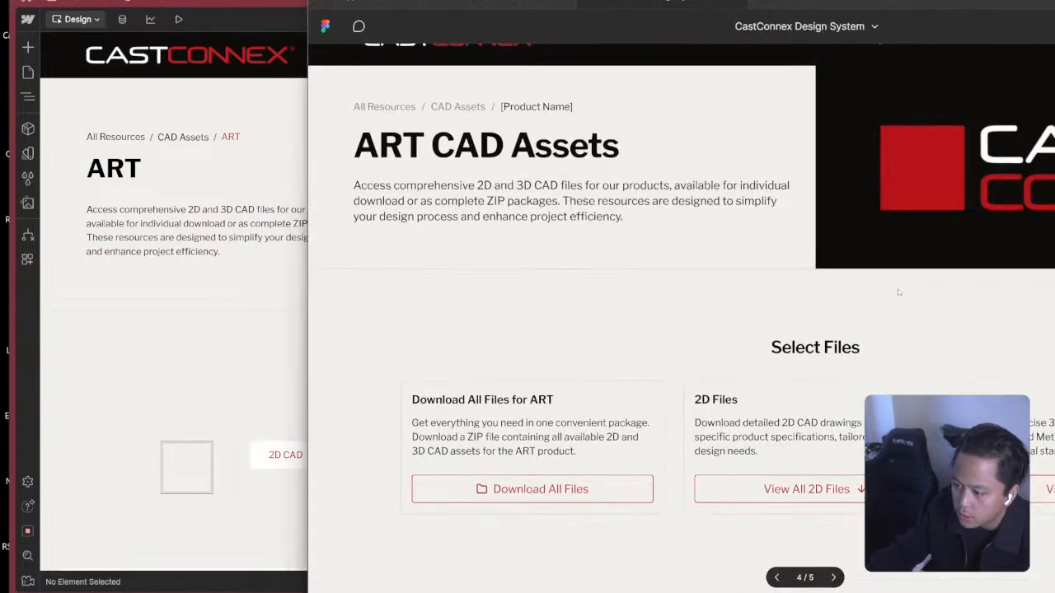
Review the prototype's ART CAD Assets header and its Select Files section.
scroll(900, 292, "down", 4)
scroll(963, 328, "up", 5)
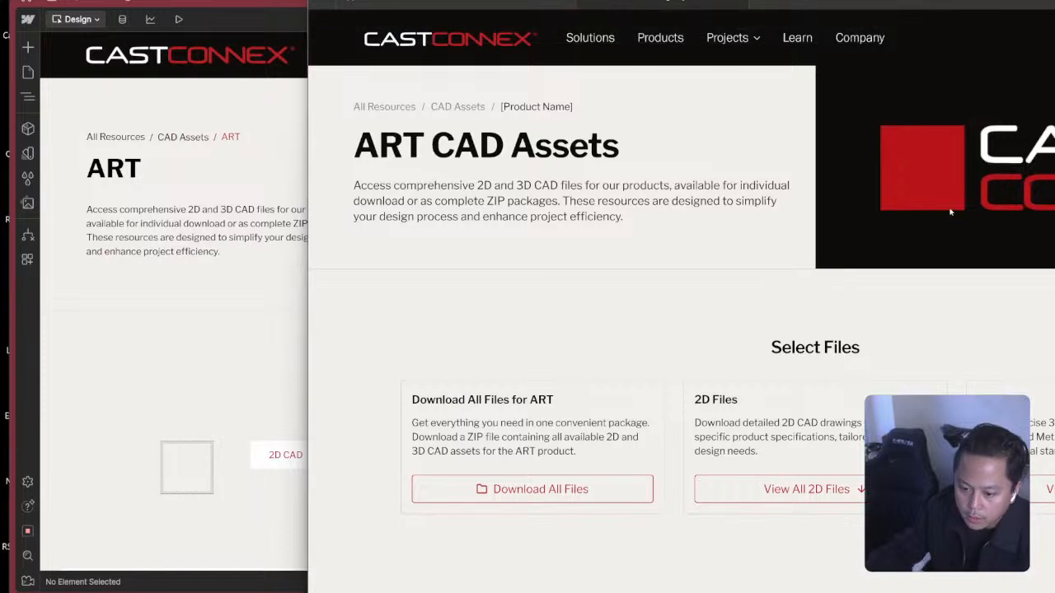
scroll(956, 285, "down", 3)
scroll(753, 255, "up", 2)
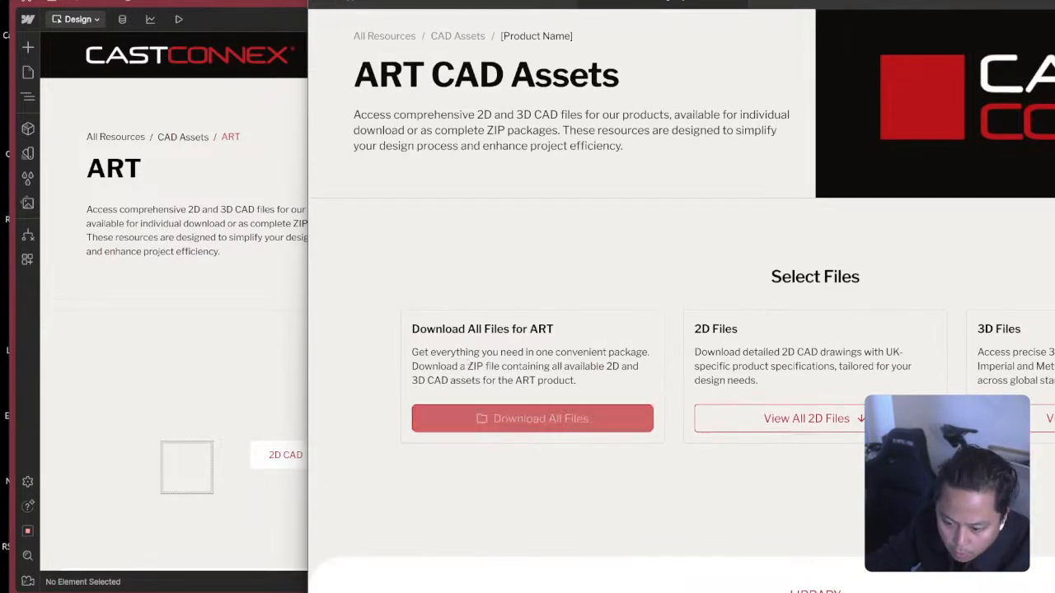
scroll(593, 346, "up", 1)
scroll(596, 254, "down", 2)
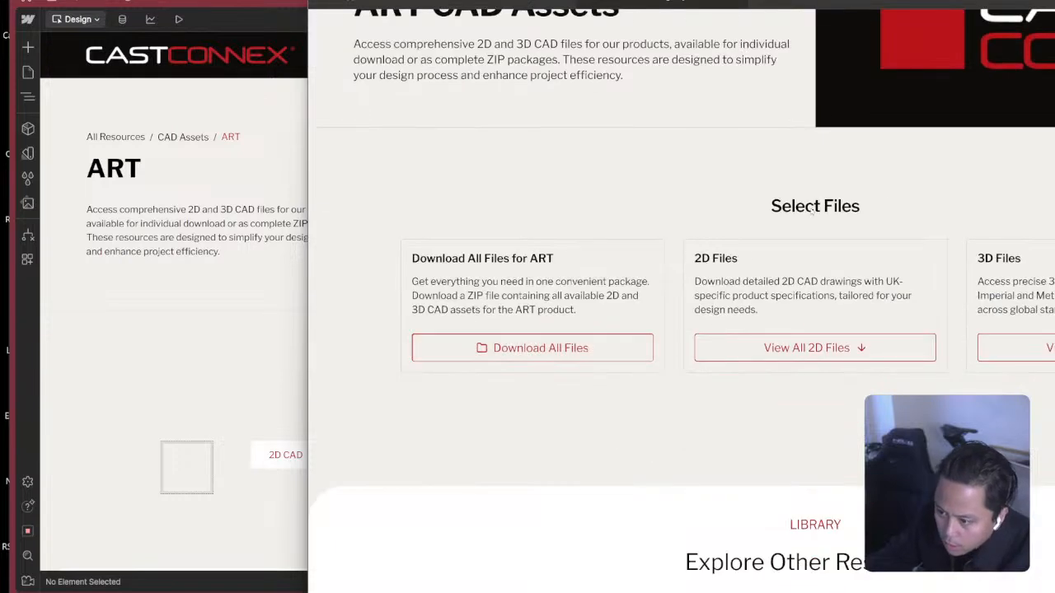
Test expanding the 2D Files and 3D Files cards in the prototype and collapse both again.
left_click(895, 349)
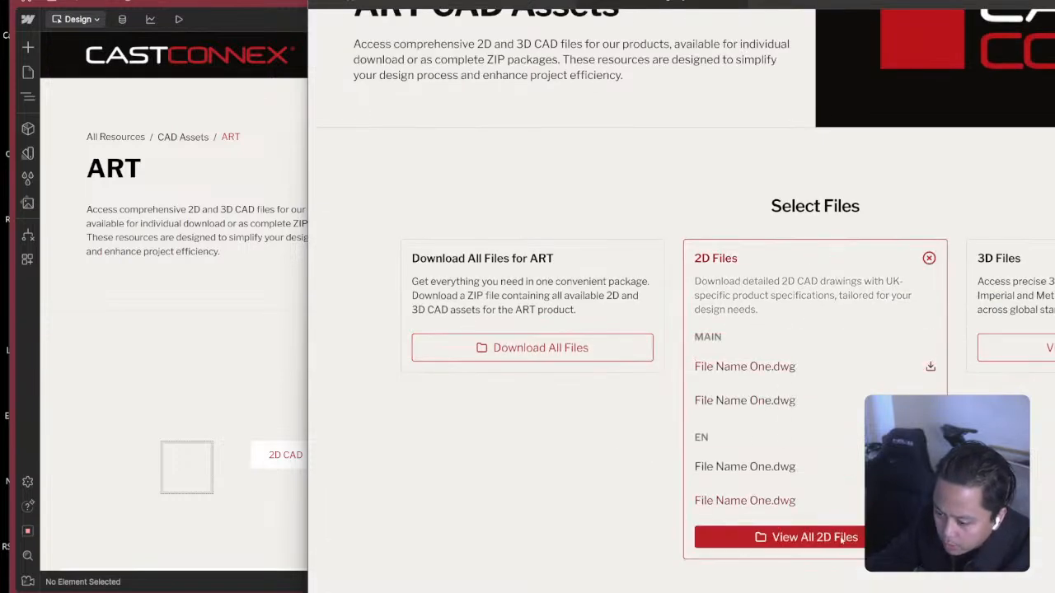
scroll(842, 537, "up", 2)
scroll(843, 538, "down", 5)
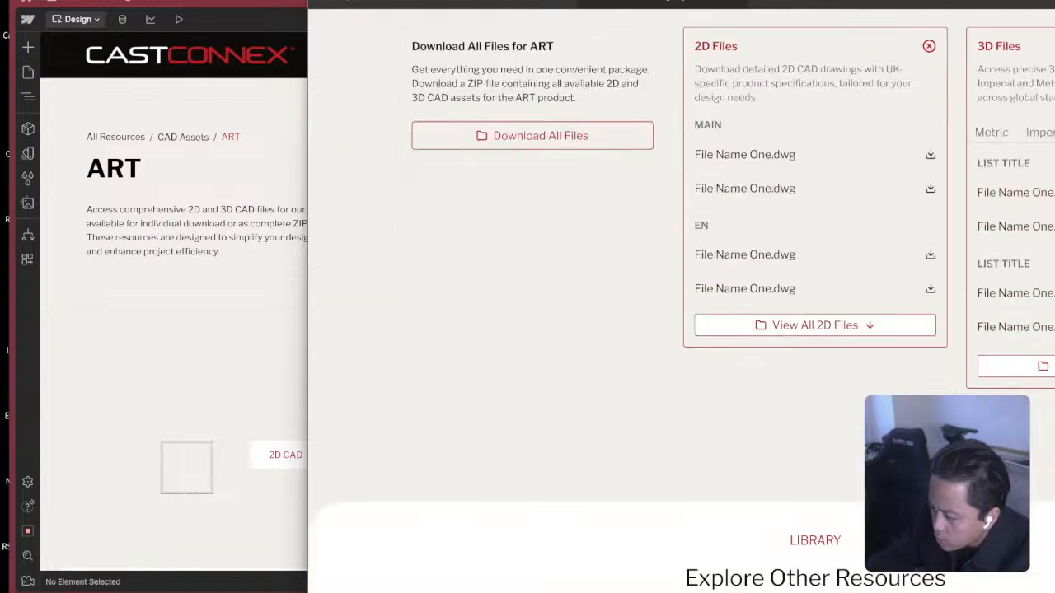
scroll(682, 329, "up", 3)
left_click(929, 259)
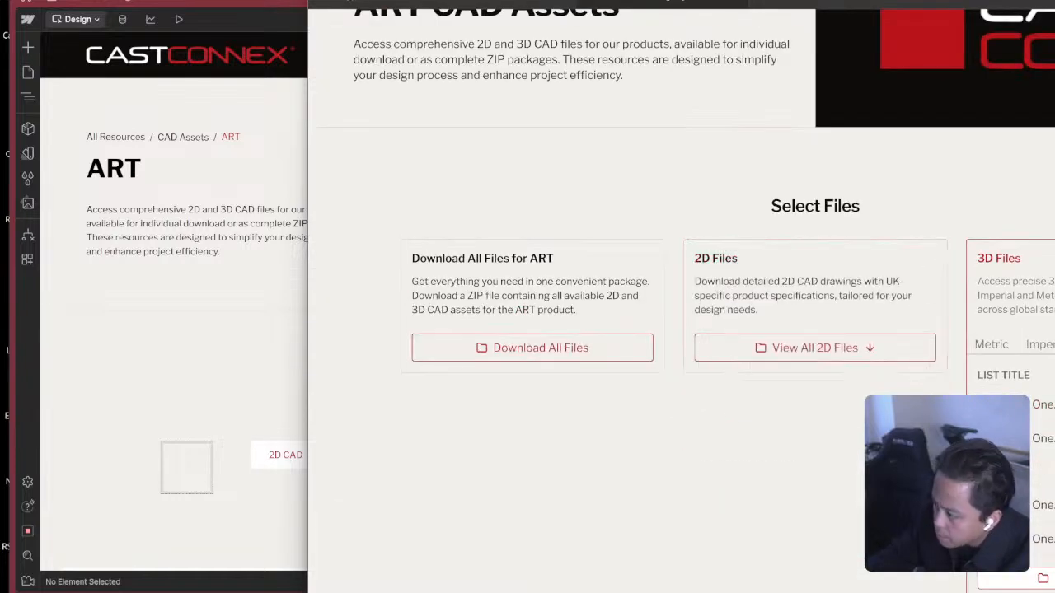
left_click(1054, 259)
Reopen the 2D Files and 3D Files cards in the prototype and examine their grouped file lists.
left_click(857, 348)
scroll(858, 362, "down", 1)
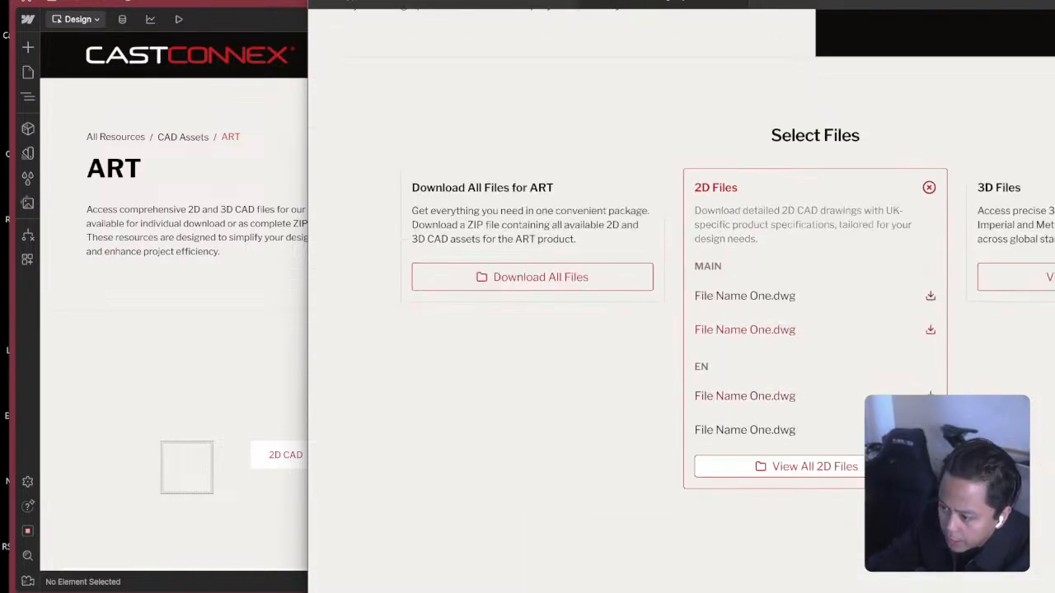
scroll(857, 400, "down", 1)
left_click(1051, 206)
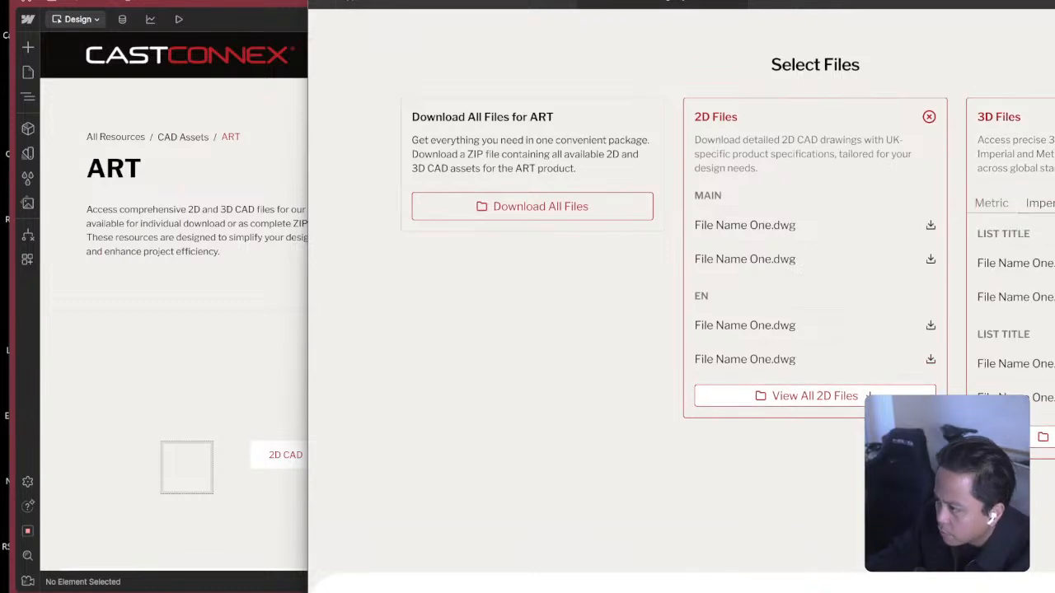
scroll(1023, 189, "down", 4)
scroll(1020, 213, "up", 4)
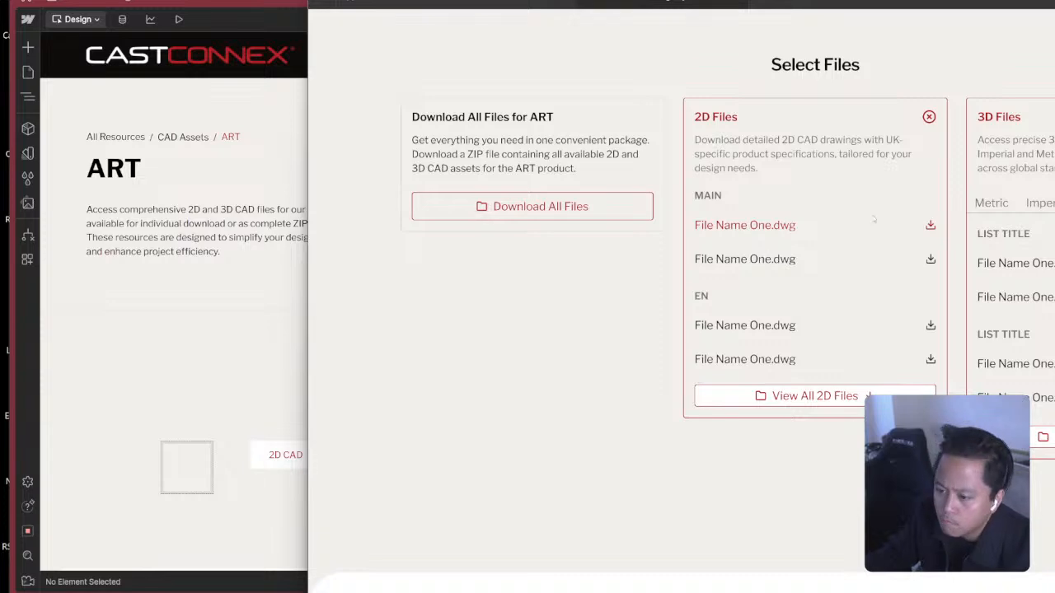
Return to the Webflow page and change the empty Div inside resource-multi-step in the Files section to a button tag.
scroll(655, 245, "up", 3)
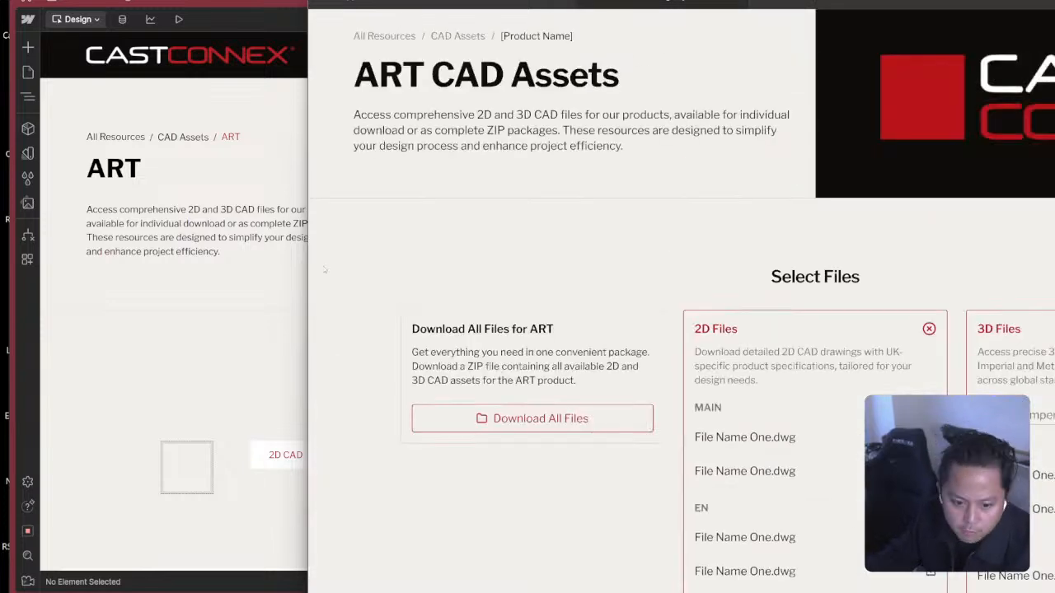
left_click(290, 249)
scroll(503, 426, "down", 2)
left_click(302, 370)
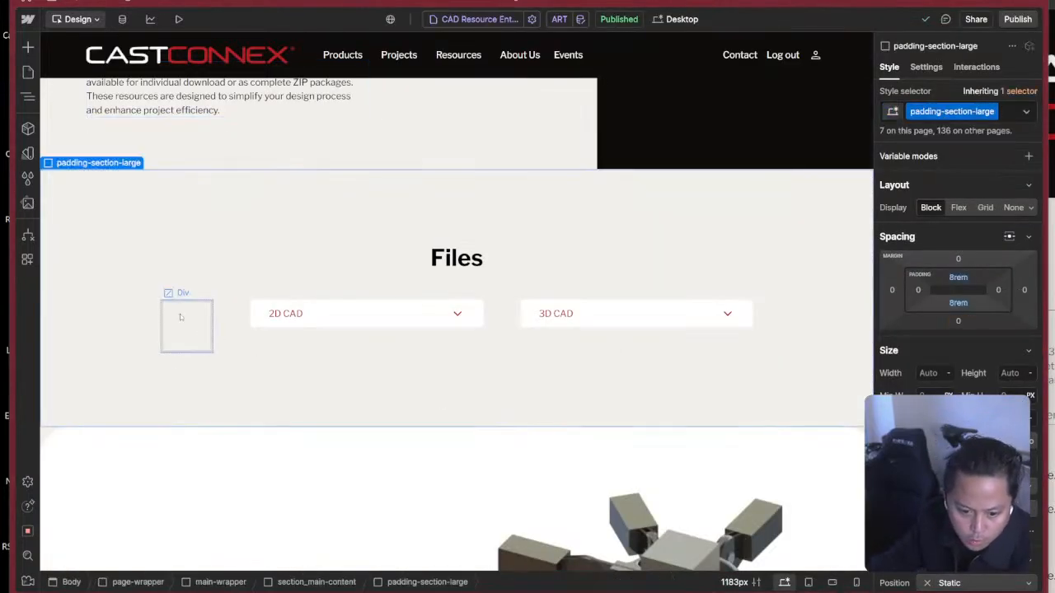
left_click(180, 318)
left_click(225, 315)
key("z")
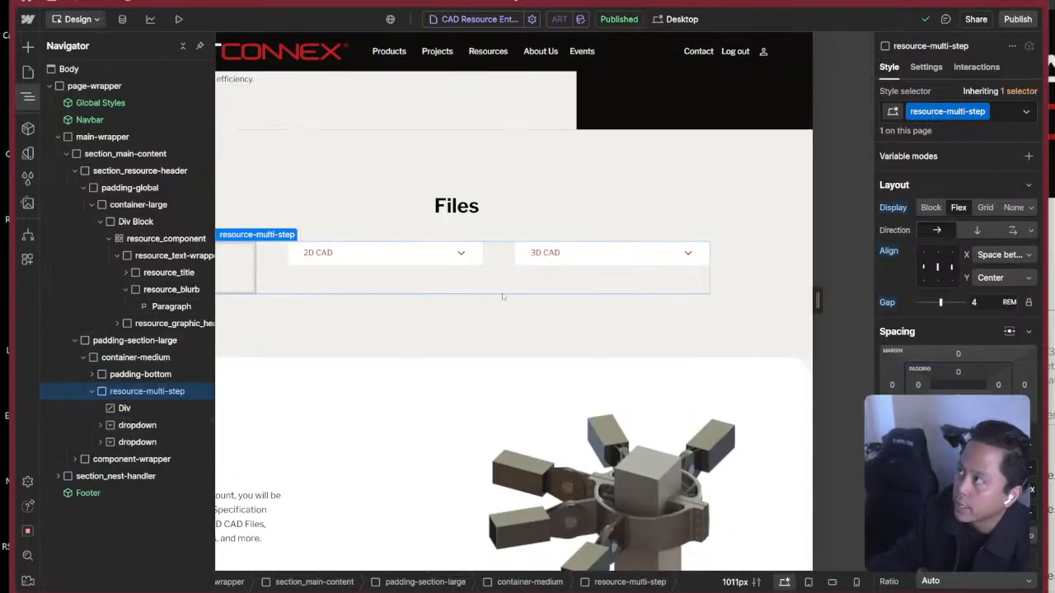
left_click(124, 409)
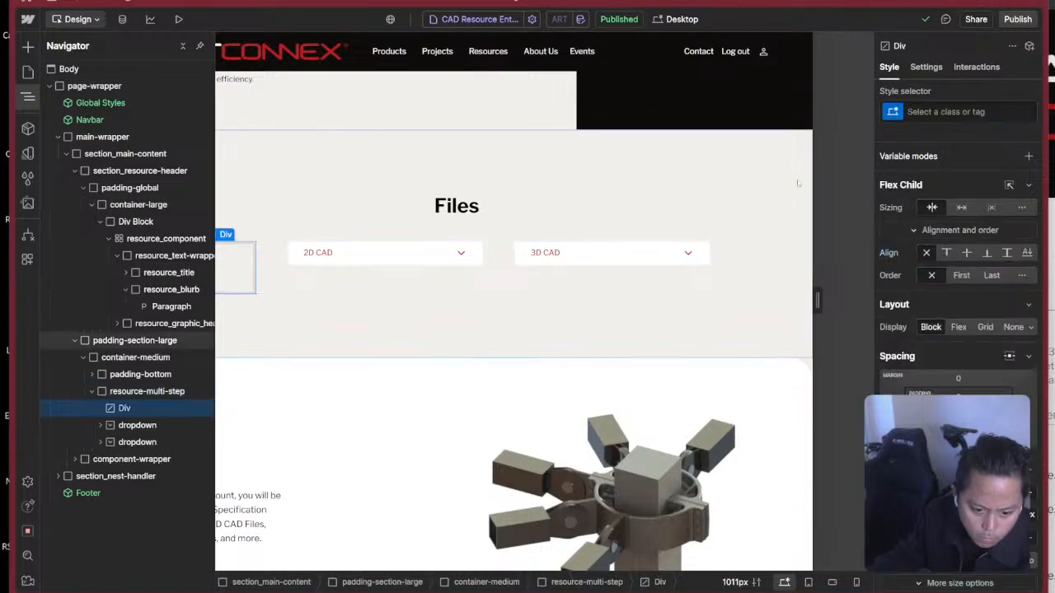
key("d")
left_click(961, 206)
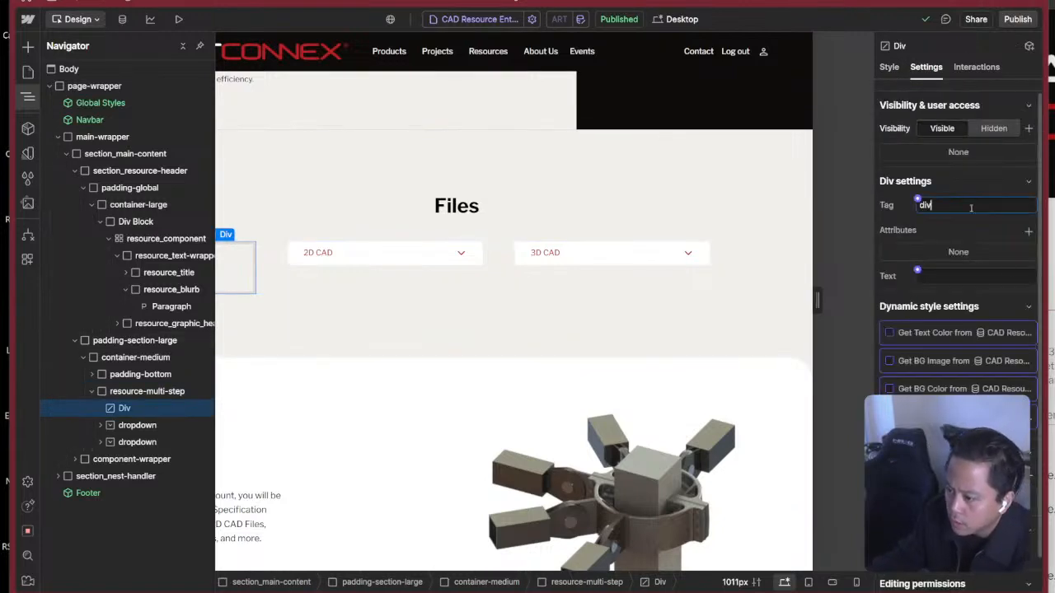
type("button")
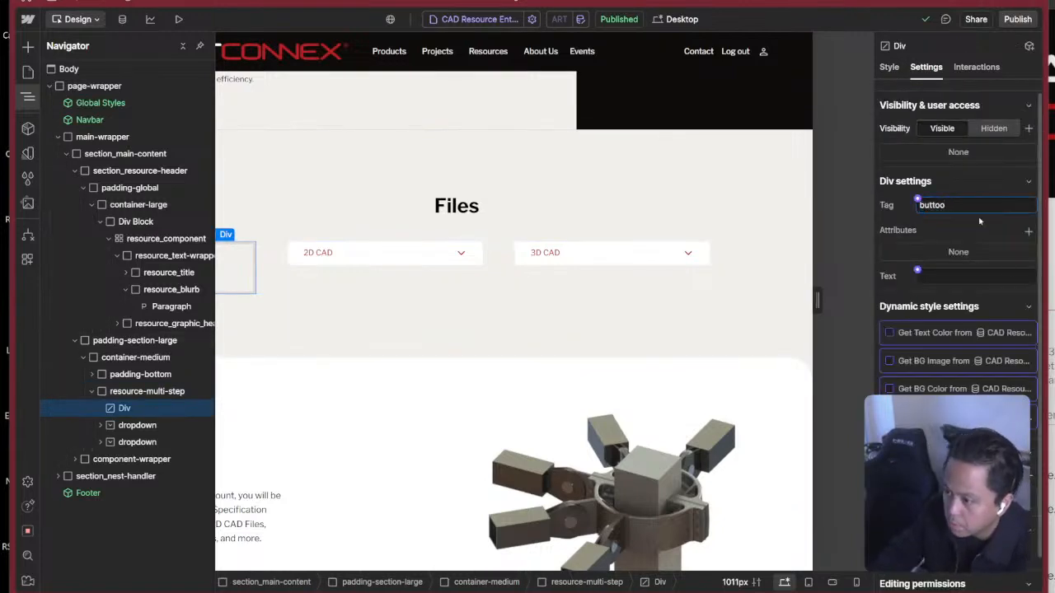
key("Return")
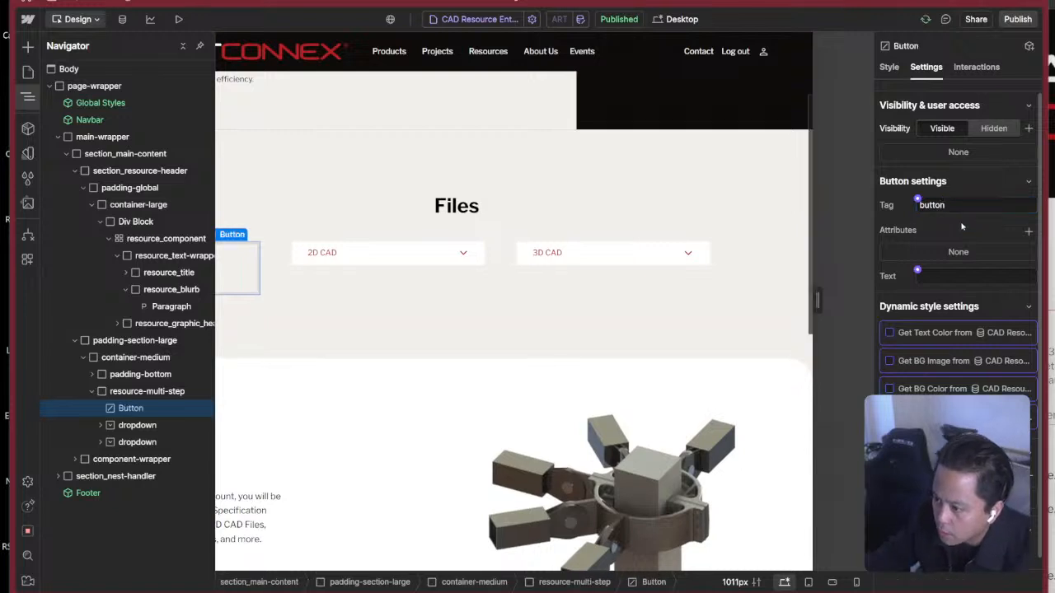
Check the new button element's size, position and typography styles and open its class selection.
left_click(356, 291)
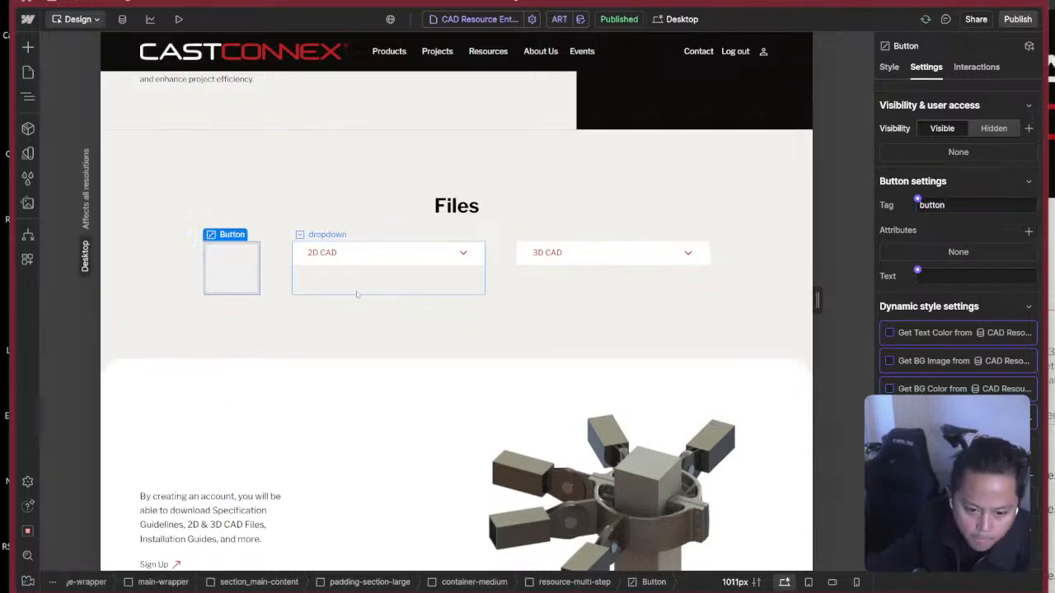
left_click(238, 267)
left_click(889, 70)
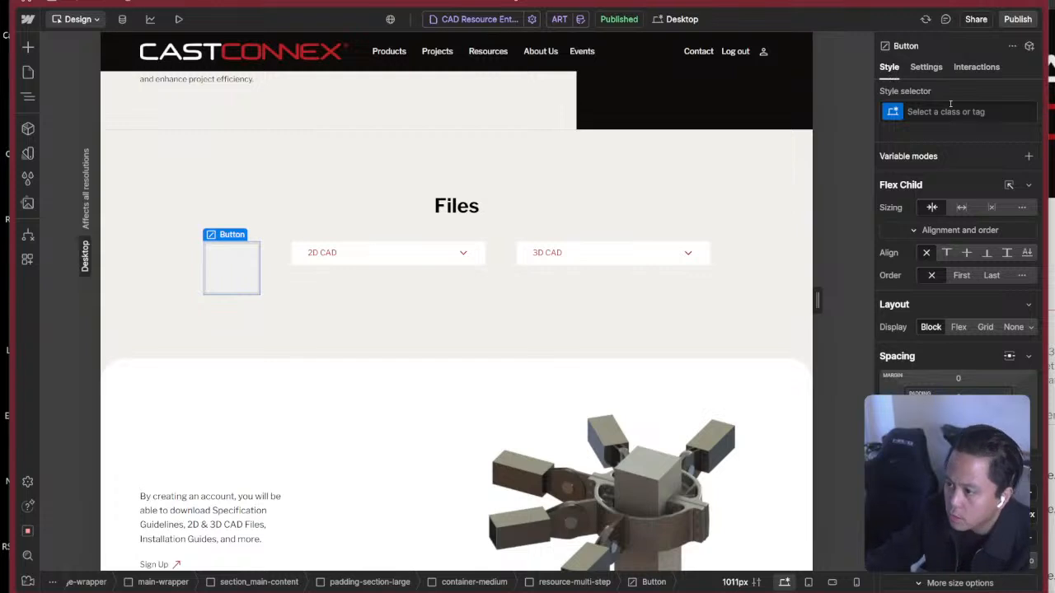
scroll(967, 292, "down", 5)
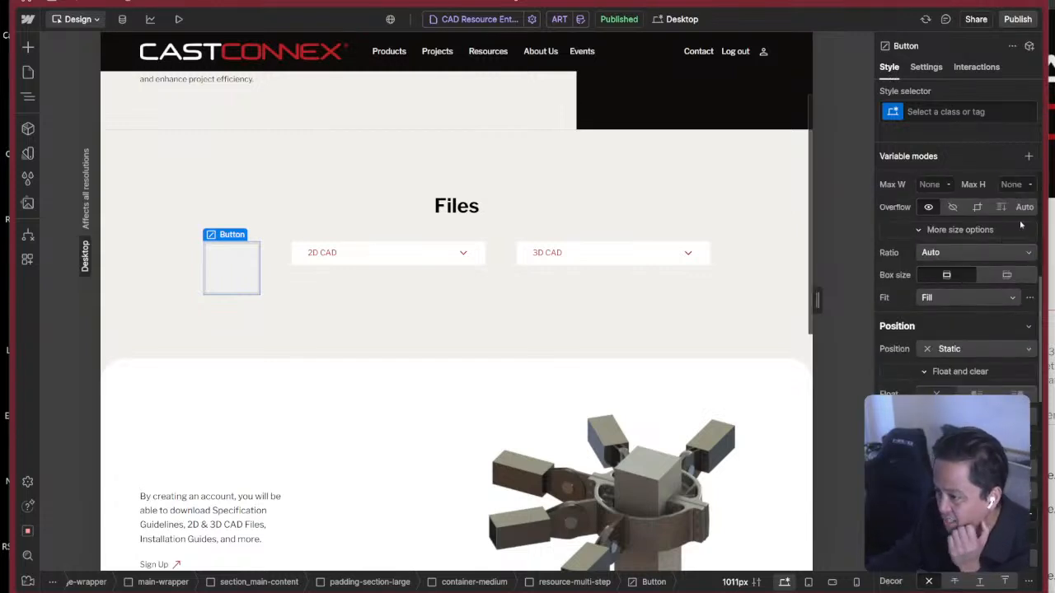
scroll(1022, 224, "down", 3)
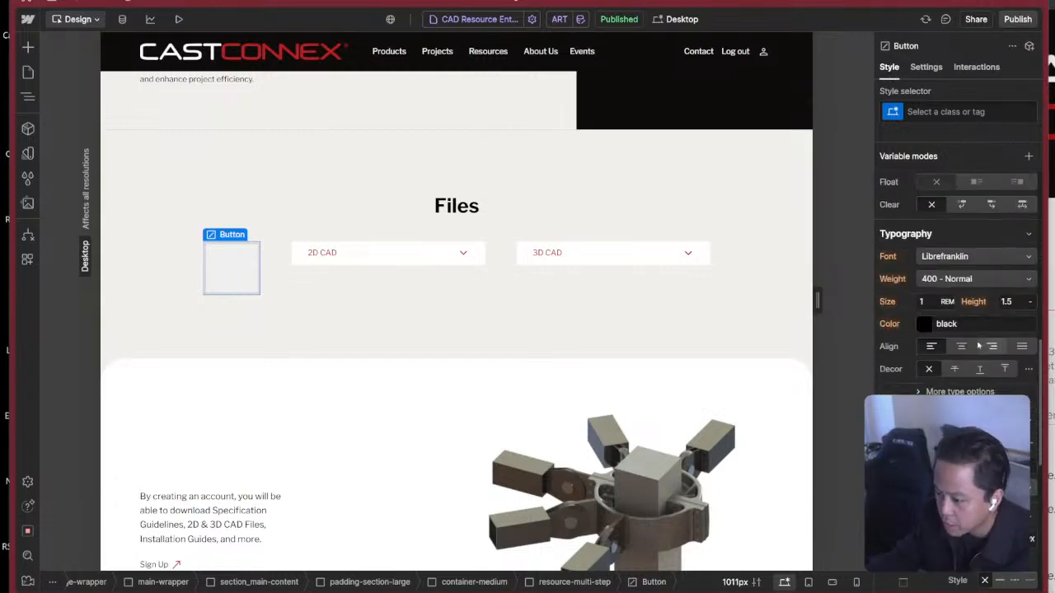
scroll(978, 346, "up", 8)
left_click(955, 114)
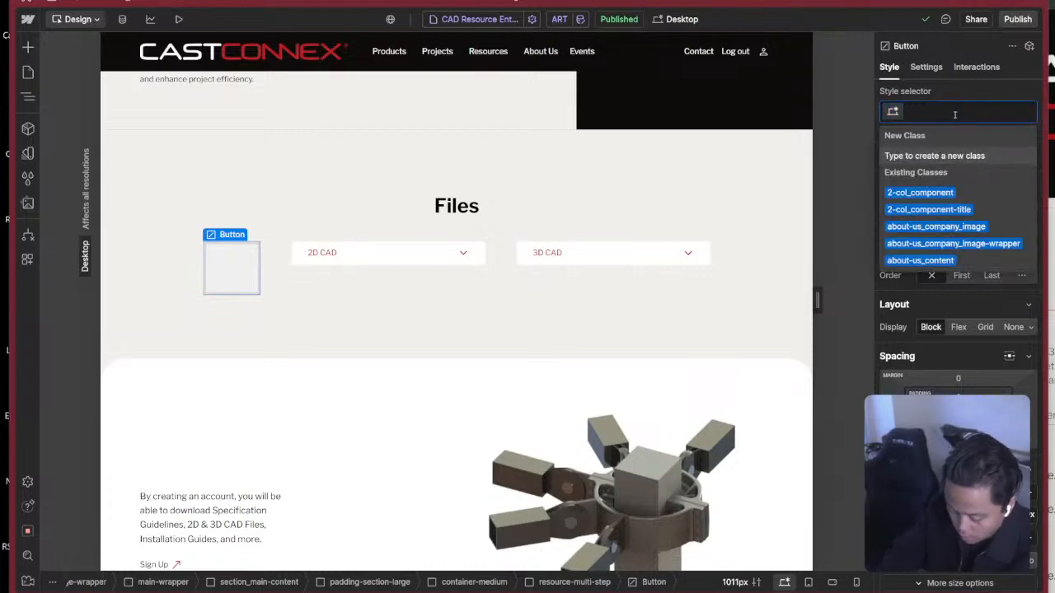
Switch to the Figma design file and inspect the Download All Files for ART card in the CAD ASSETS ENTRY Main frame.
key("super+Tab")
left_click(1022, 229)
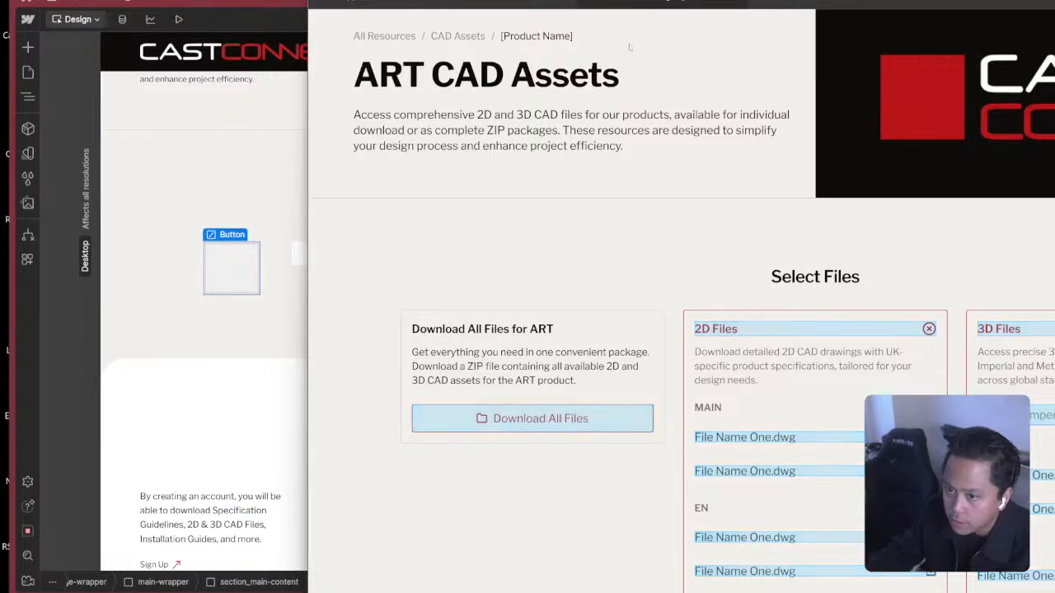
left_click(474, 3)
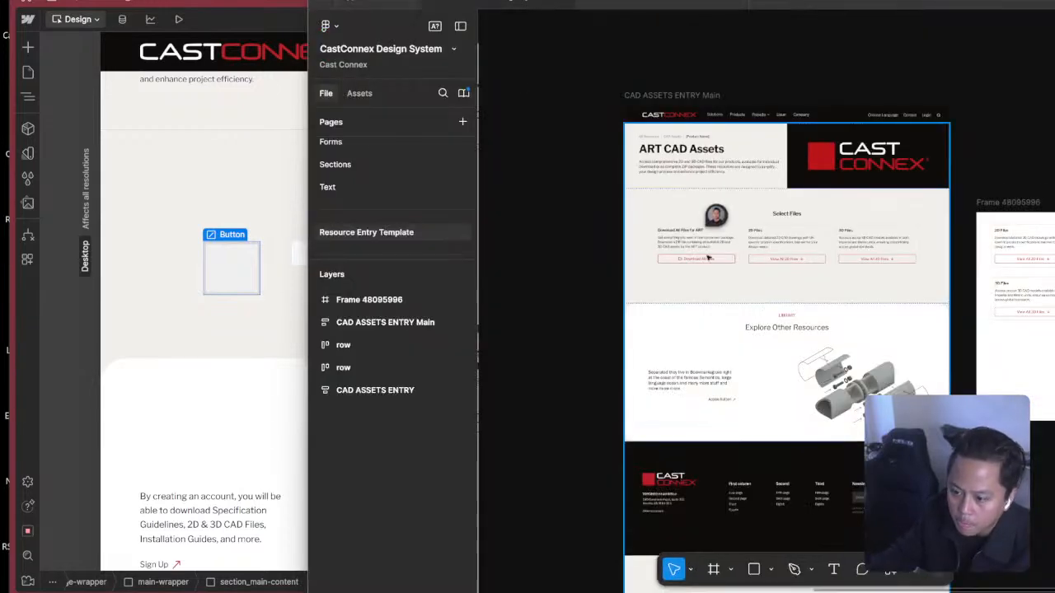
scroll(685, 244, "down", 3)
scroll(683, 245, "up", 8)
double_click(668, 207)
double_click(669, 209)
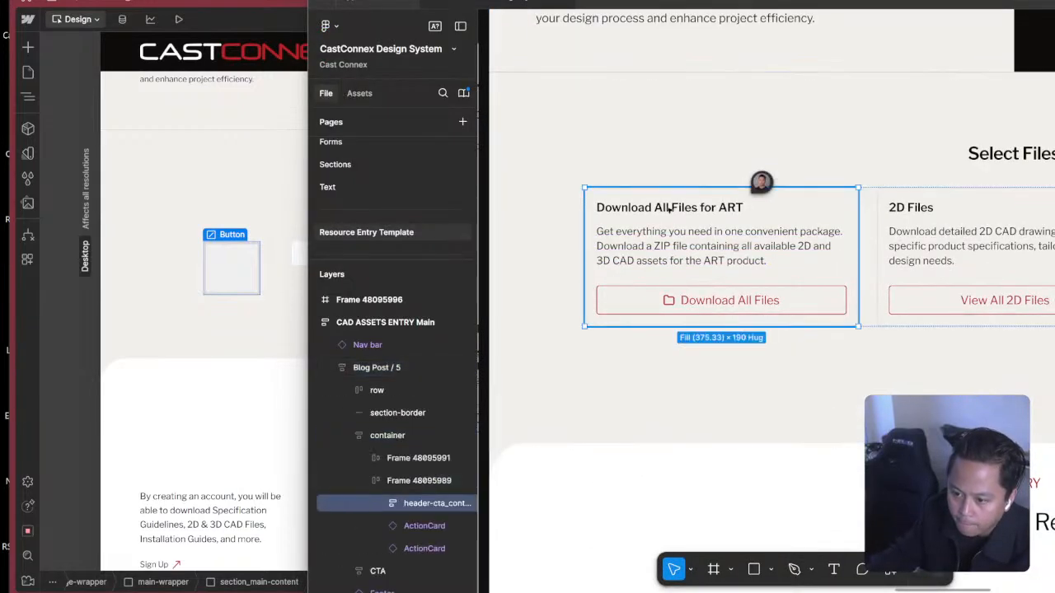
Return to Webflow and give the button element the new class action-card_container.
left_click(289, 347)
left_click(959, 116)
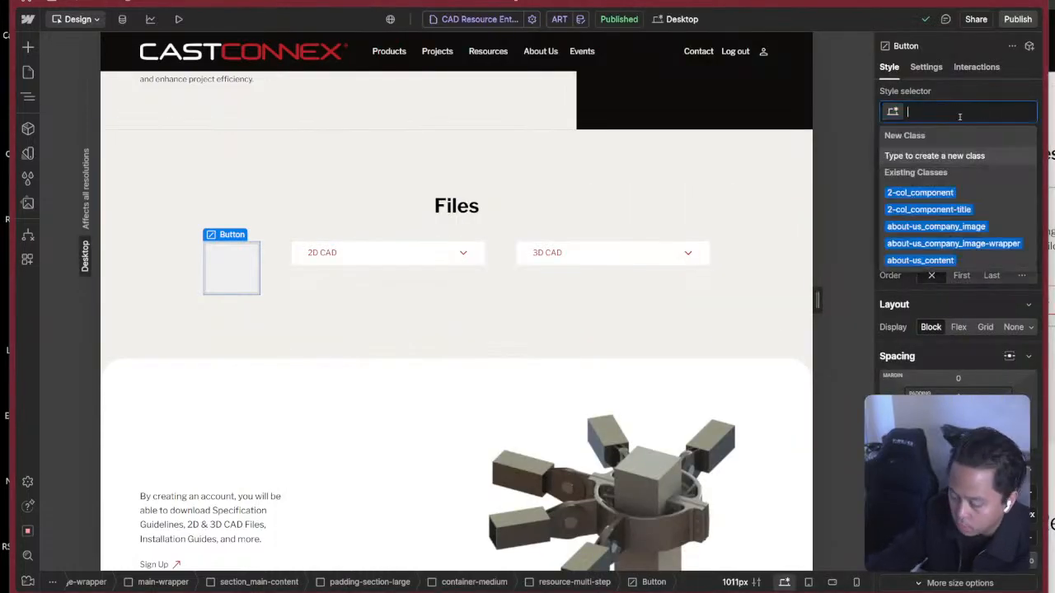
type("action-card_")
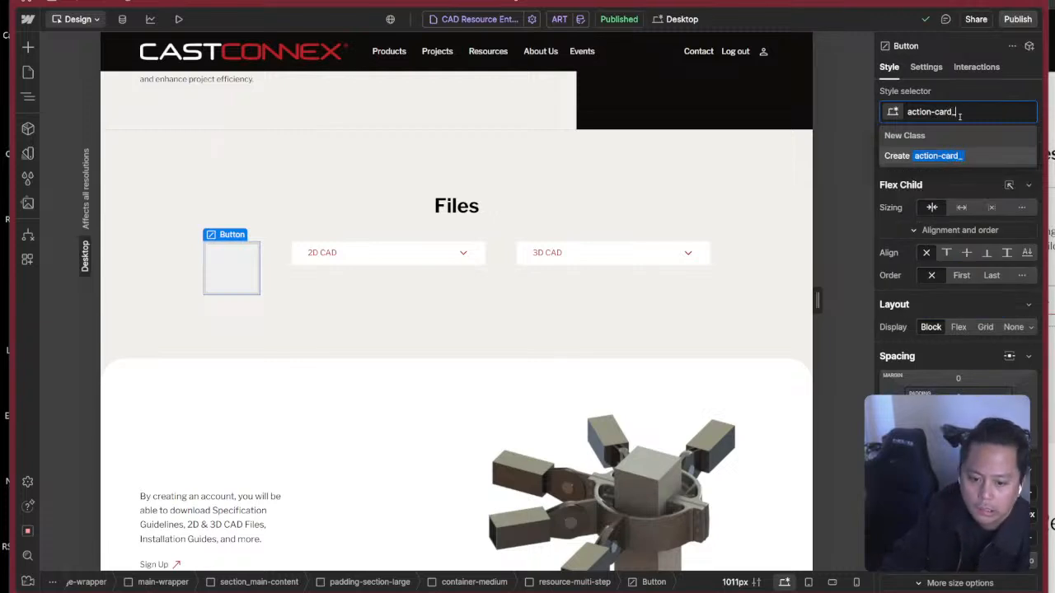
type("container")
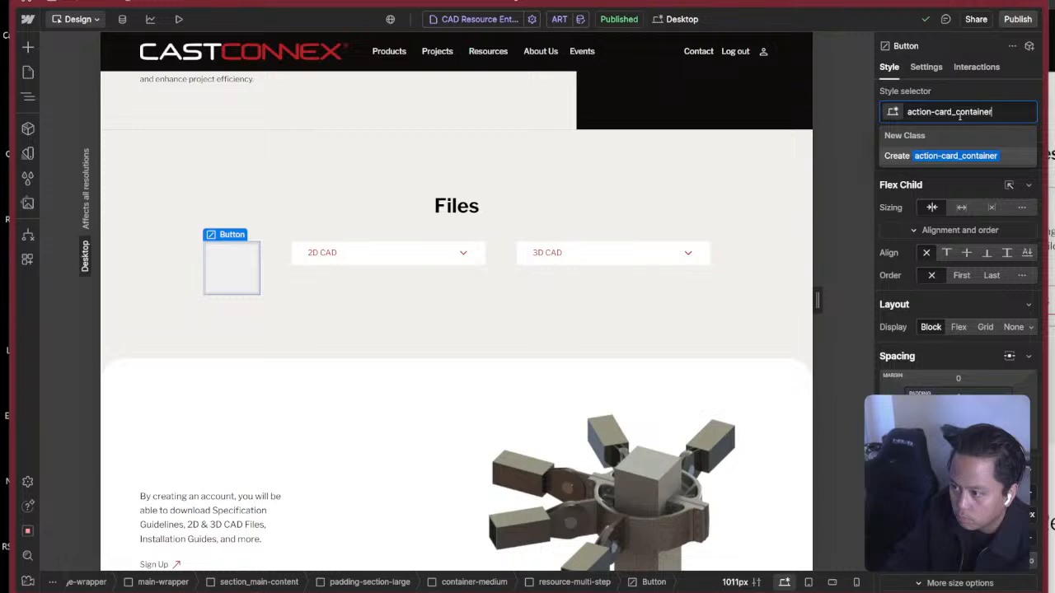
key("Return")
Rename the button element's class to action-card.
key("z")
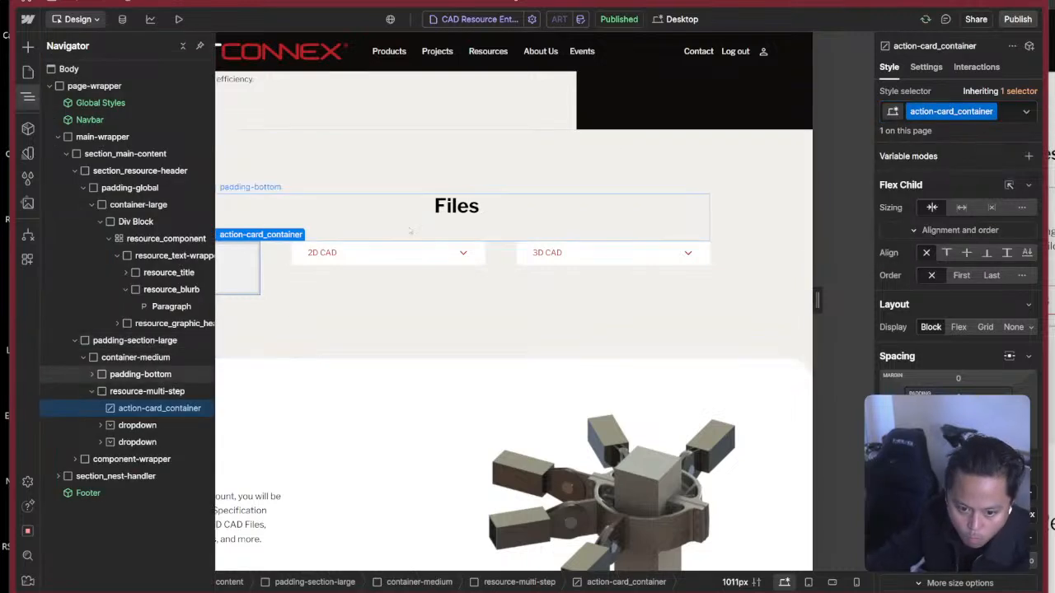
double_click(934, 120)
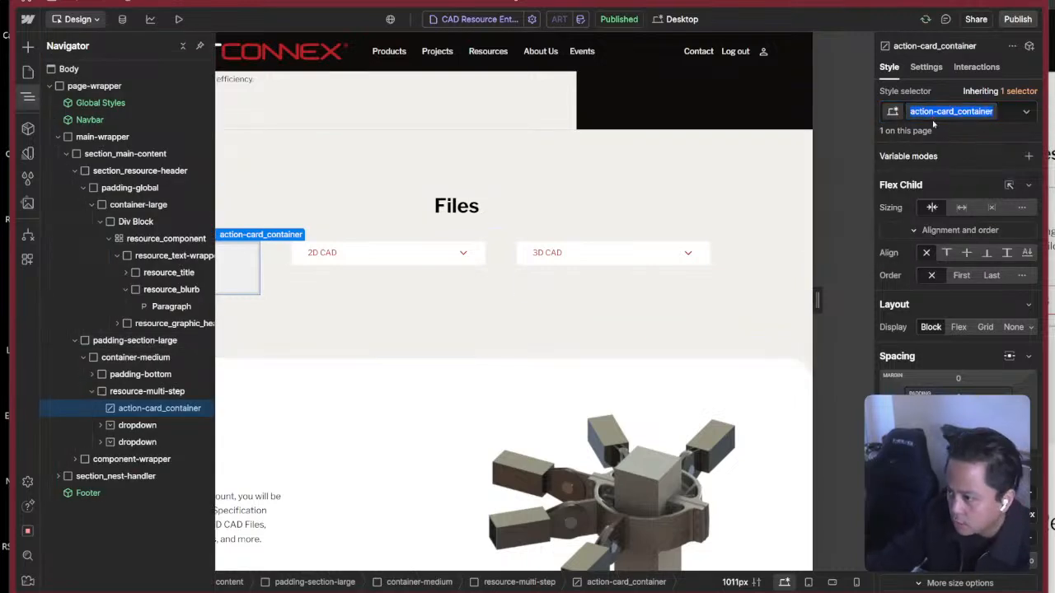
key("Right")
key("BackSpace")
key("BackSpace")
key("BackSpace")
key("BackSpace")
key("BackSpace")
key("BackSpace")
key("BackSpace")
key("BackSpace")
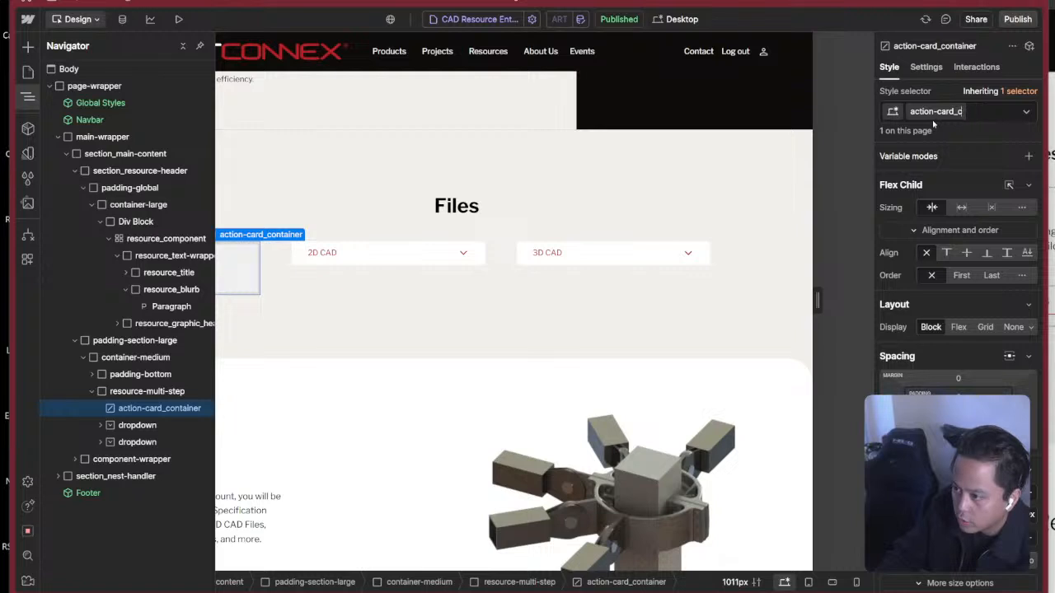
key("Return")
right_click(932, 120)
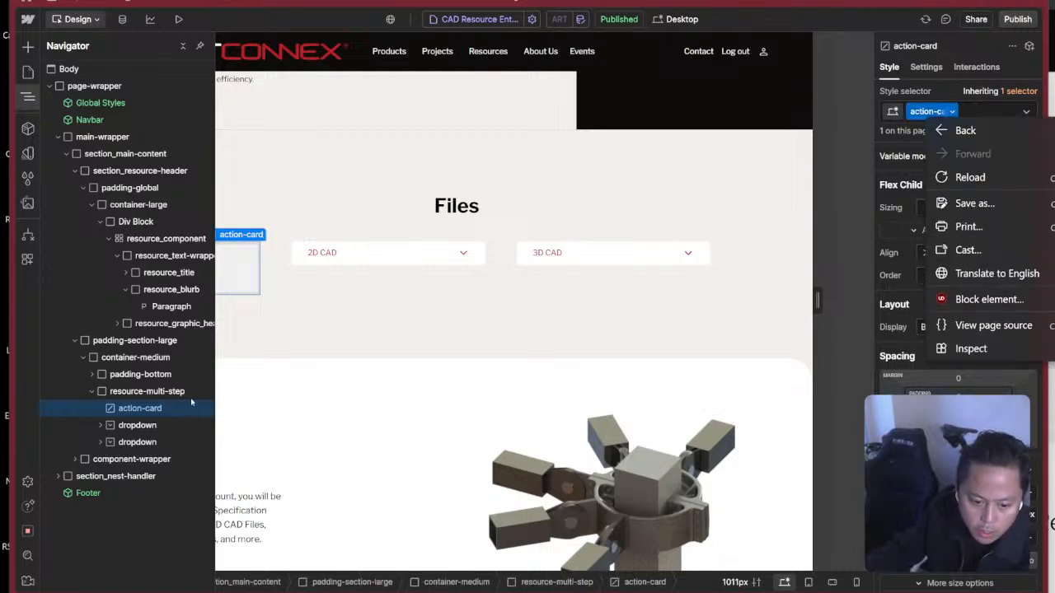
Add a Div Block inside action-card and give it the new class action-card_container.
left_click(144, 410)
key("ctrl+k")
type("d")
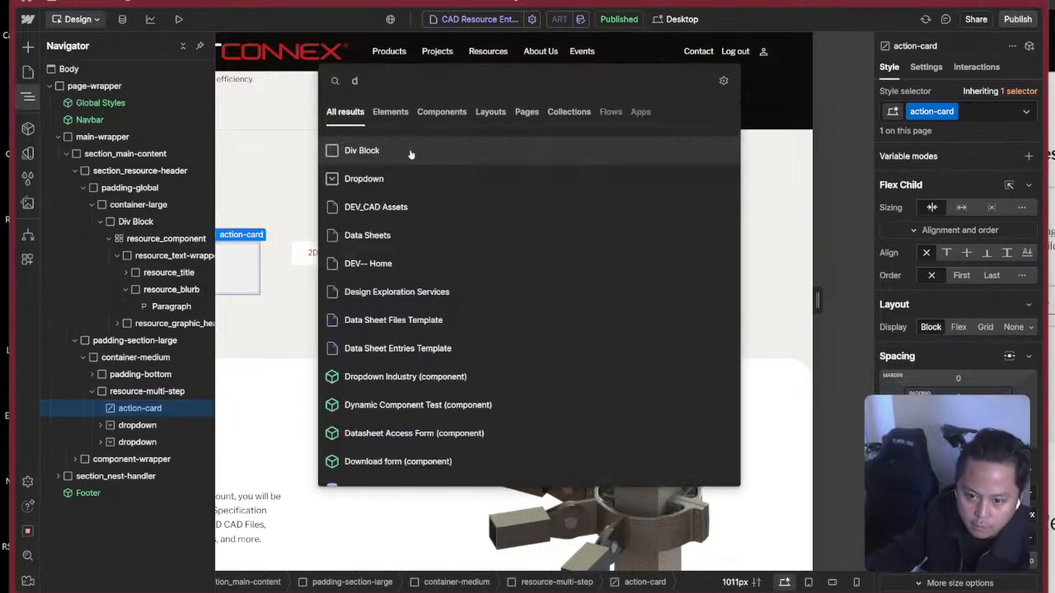
key("Return")
key("ctrl+Return")
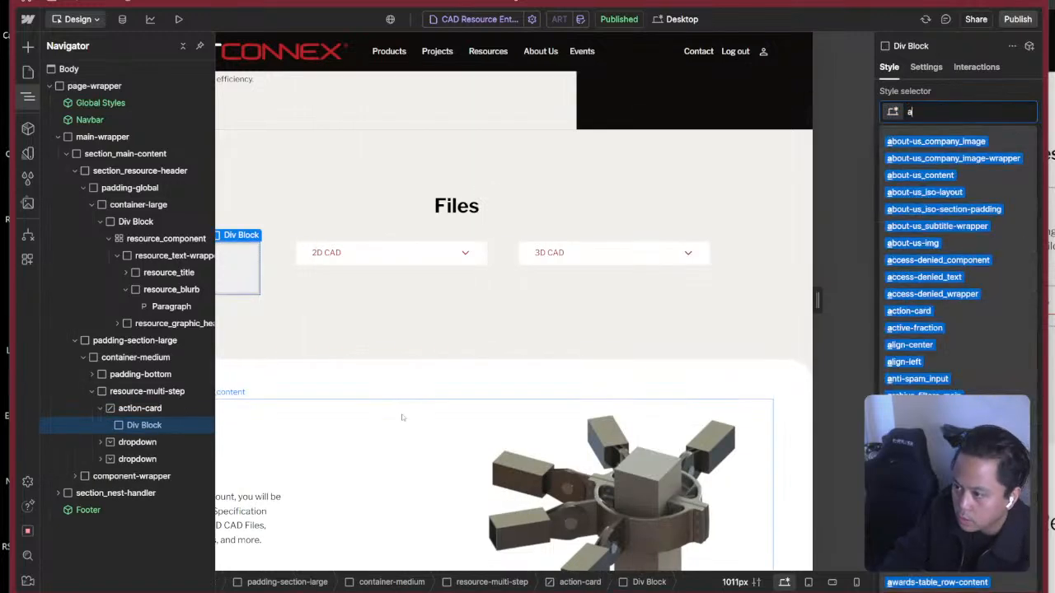
type("action-card_")
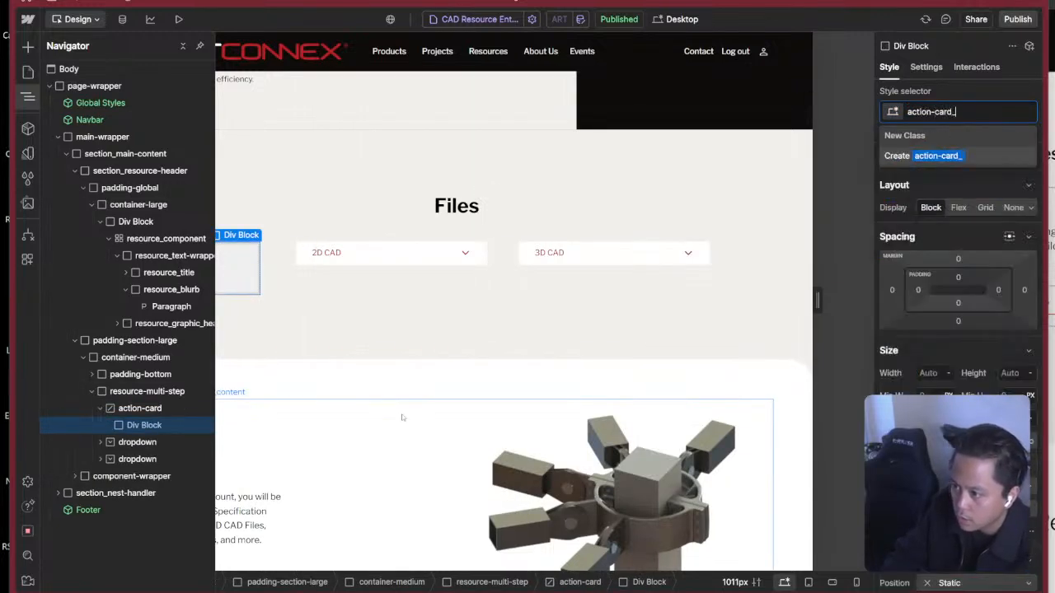
type("container")
key("Return")
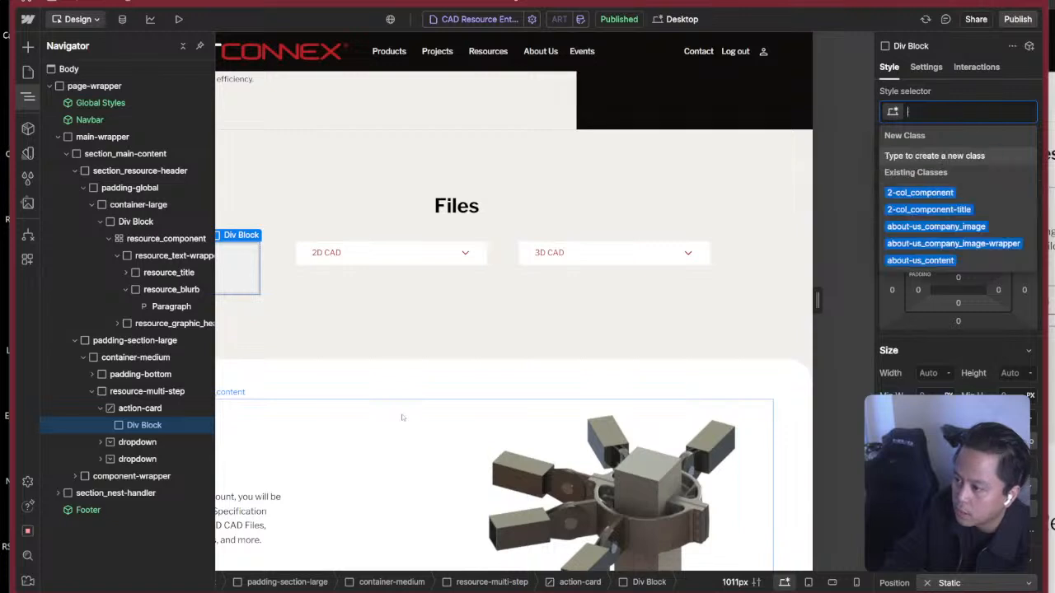
Give action-card_container a solid 1 px border on all sides using the Red colour variable.
left_click(135, 409)
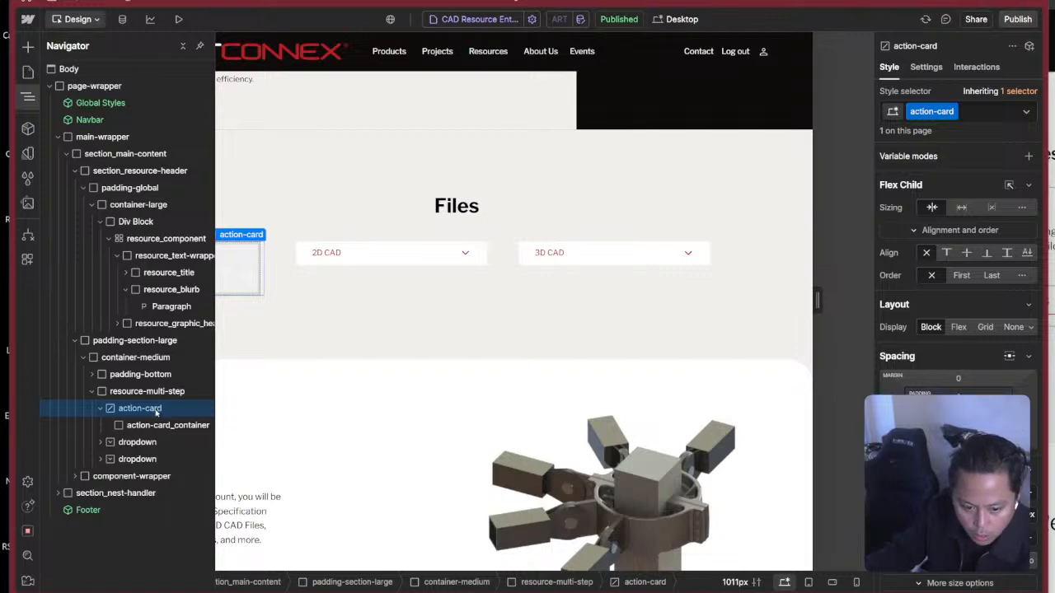
left_click(155, 424)
left_click(148, 410)
left_click(143, 425)
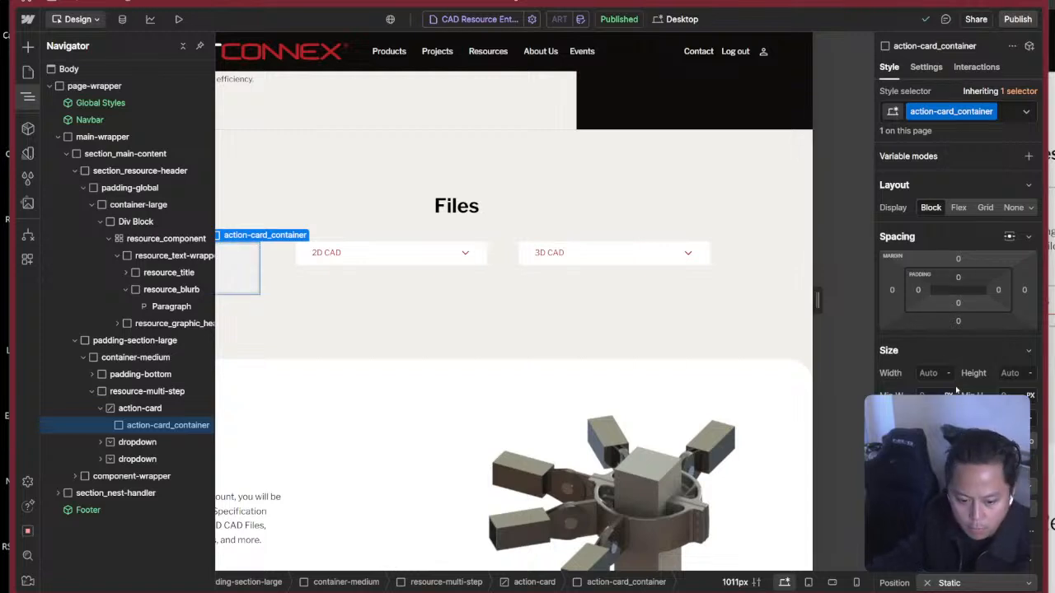
scroll(956, 390, "down", 2)
scroll(973, 379, "up", 2)
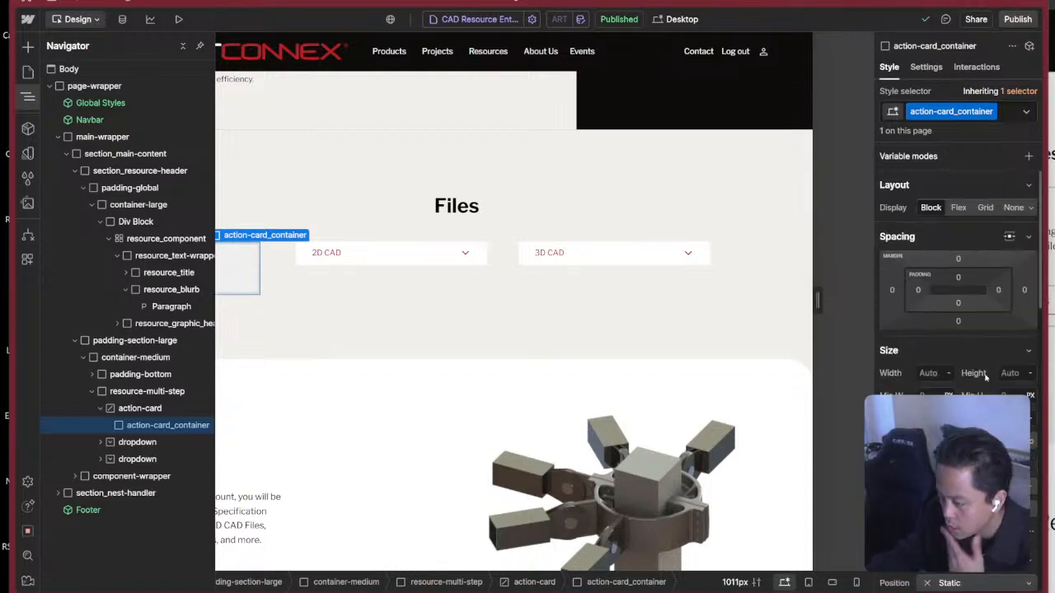
scroll(987, 247, "down", 10)
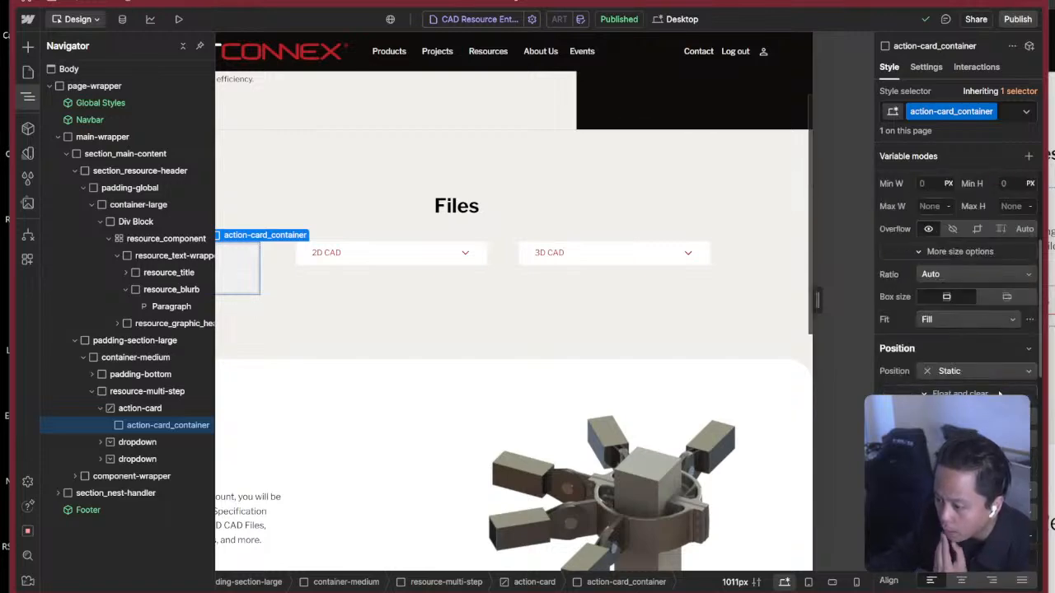
scroll(956, 288, "down", 2)
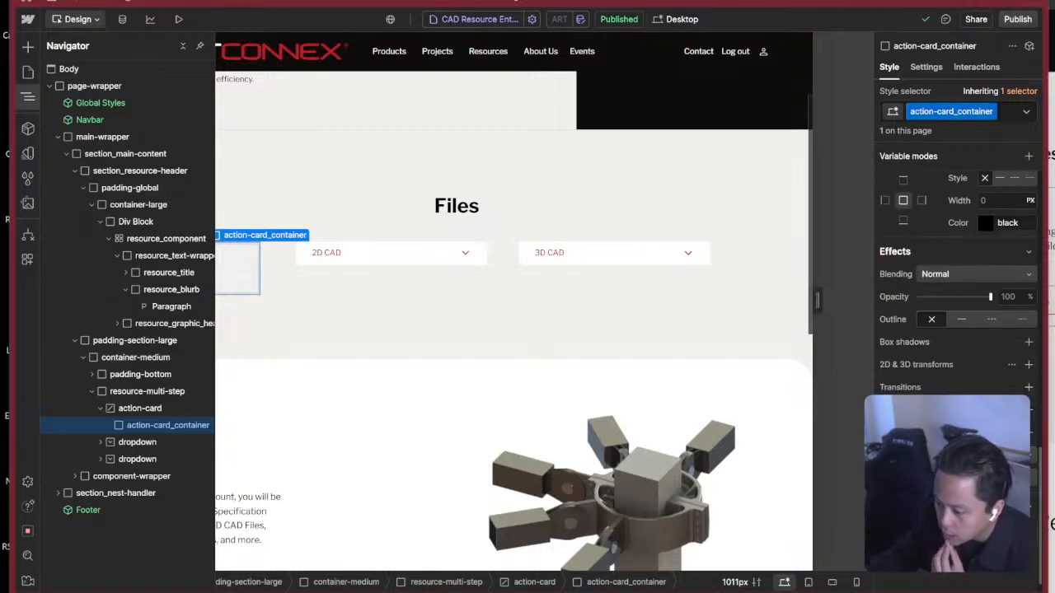
left_click(981, 367)
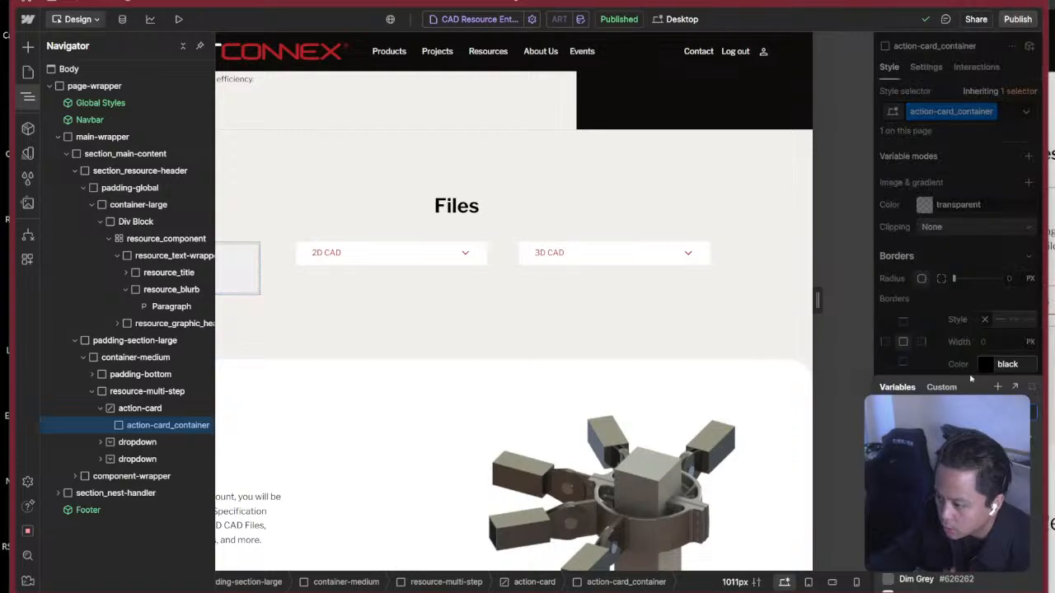
left_click(940, 495)
Compare the border with the card in the Figma design and set action-card_container's border colour to the Grey variable.
key("super+Tab")
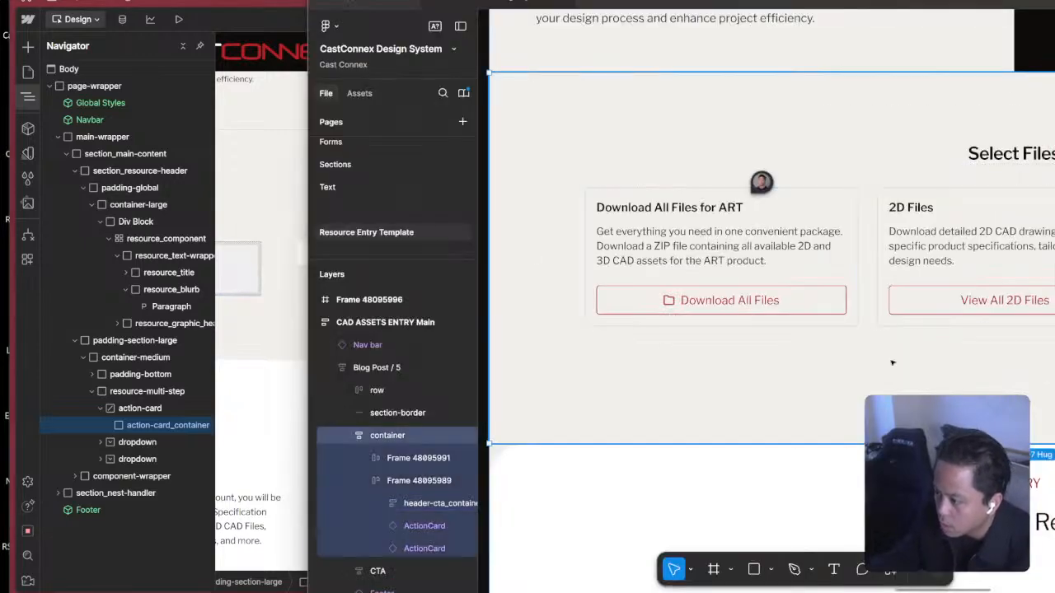
key("super+Tab")
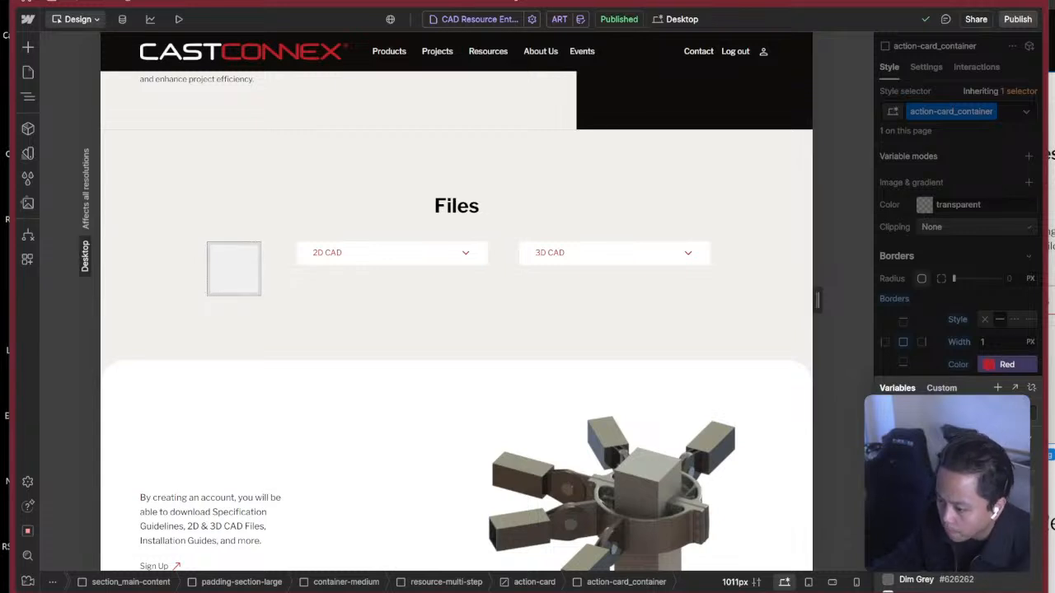
left_click(940, 540)
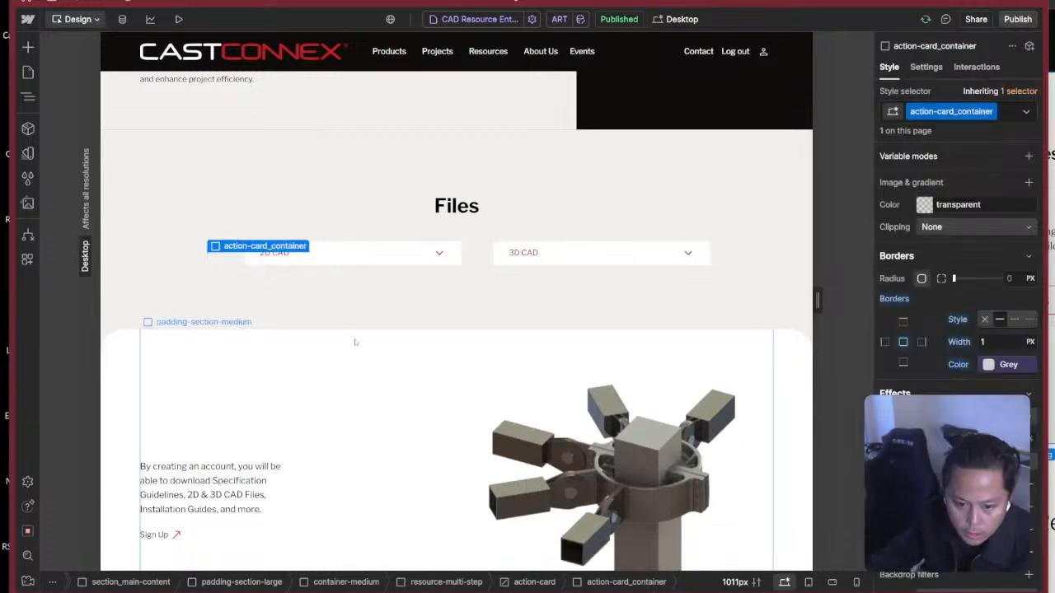
left_click(1005, 274)
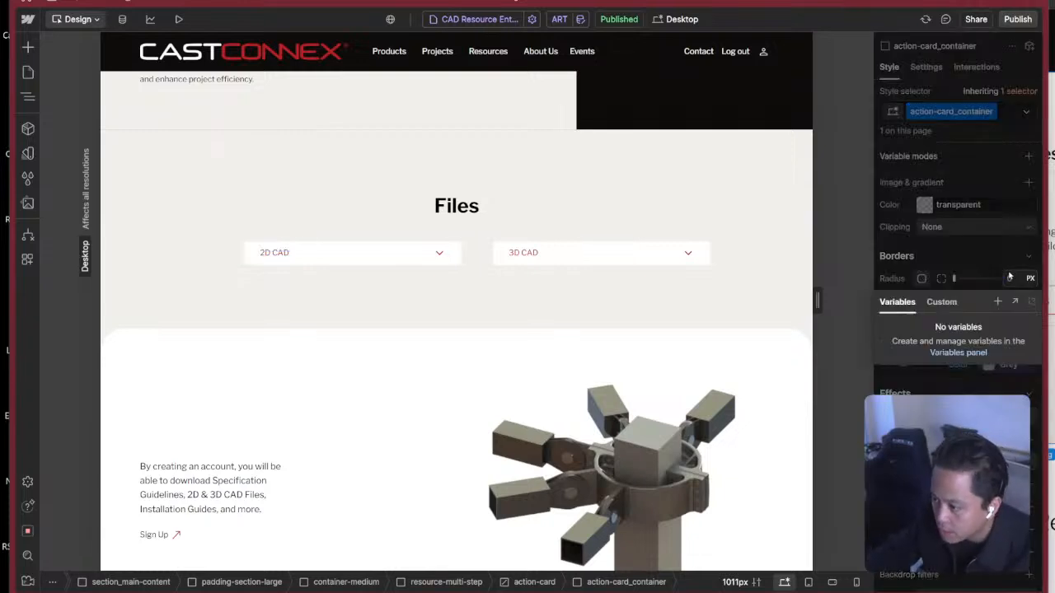
left_click(941, 301)
left_click(897, 302)
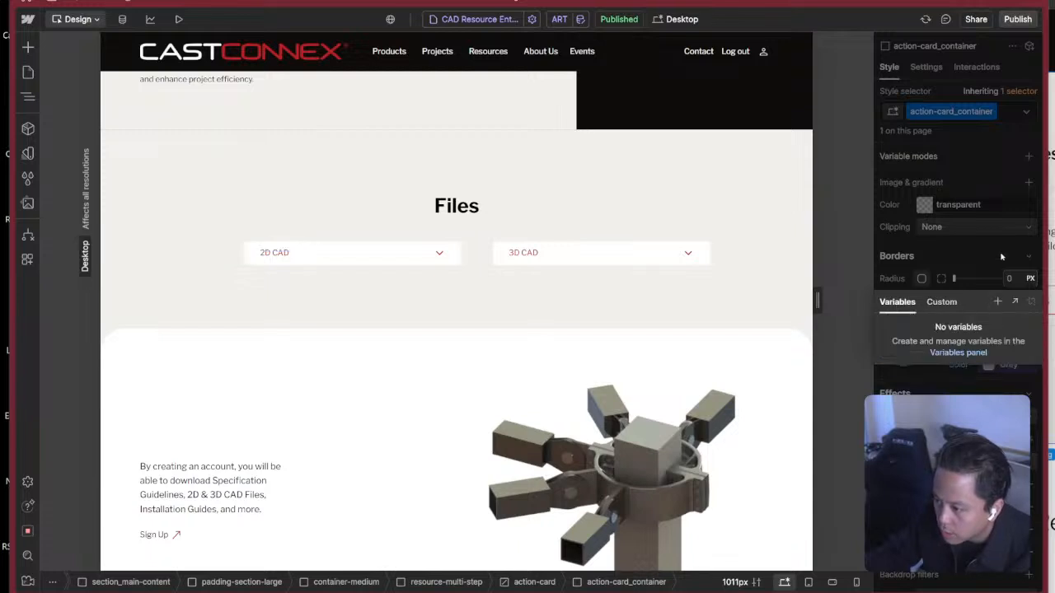
left_click(966, 264)
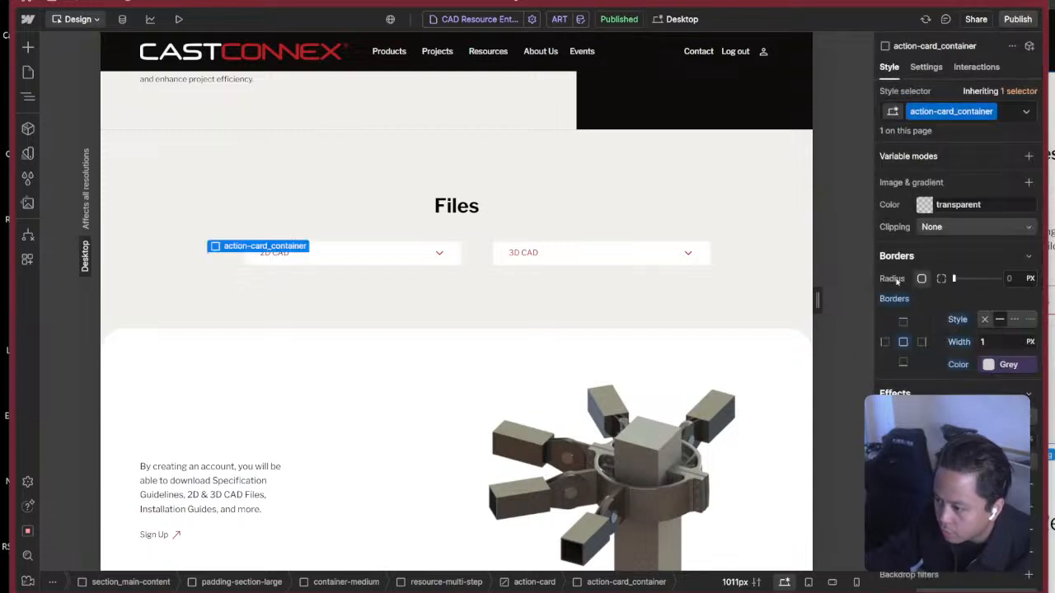
left_click(706, 256)
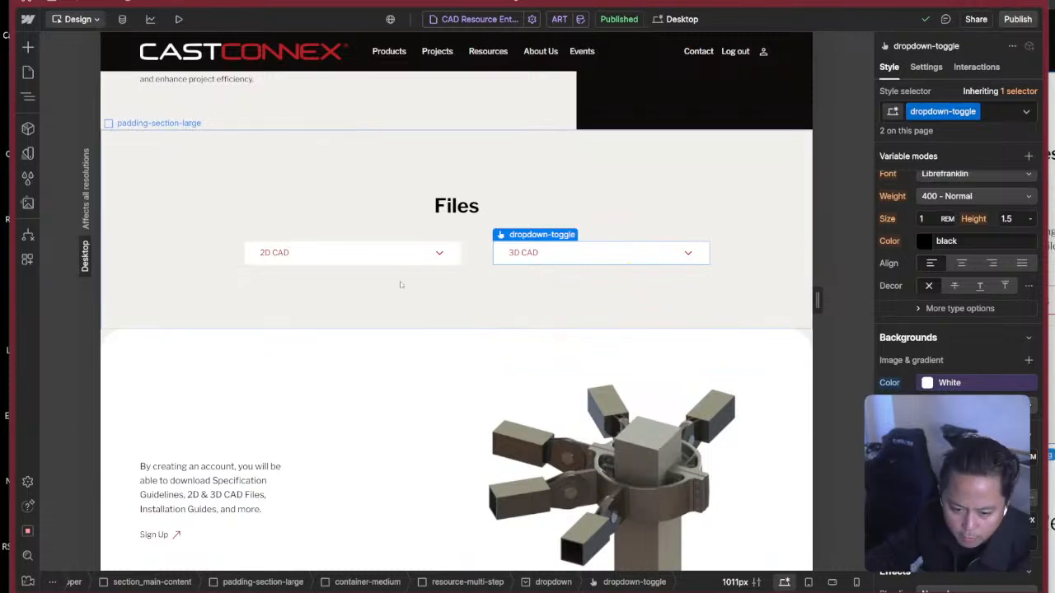
left_click(215, 253)
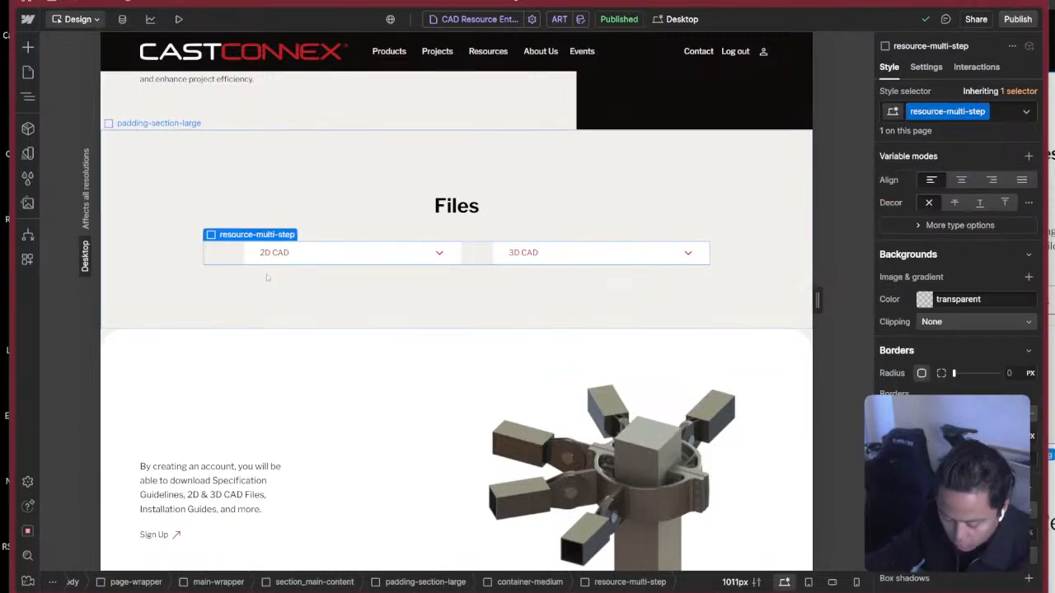
Create a size variable named Small in the Border Radius collection and apply it as action-card_container's corner radius.
key("z")
left_click(130, 411)
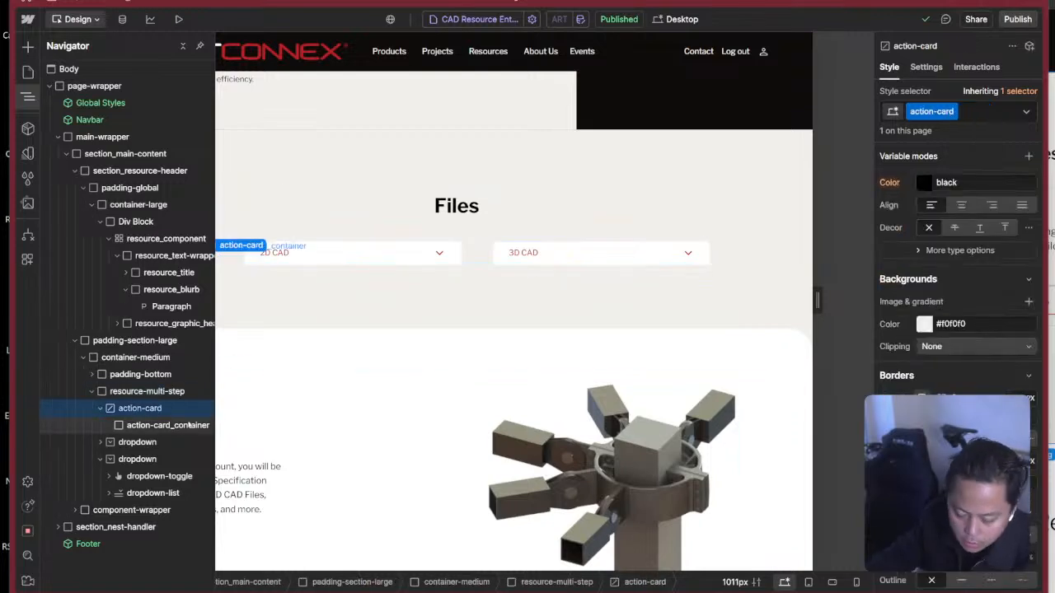
left_click(165, 425)
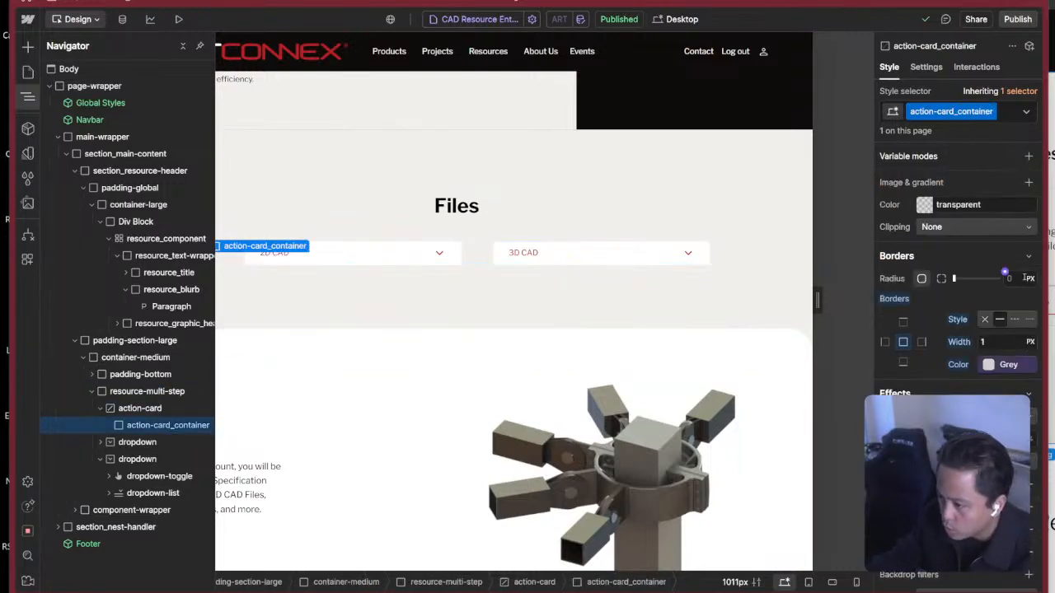
left_click(1005, 272)
left_click(998, 302)
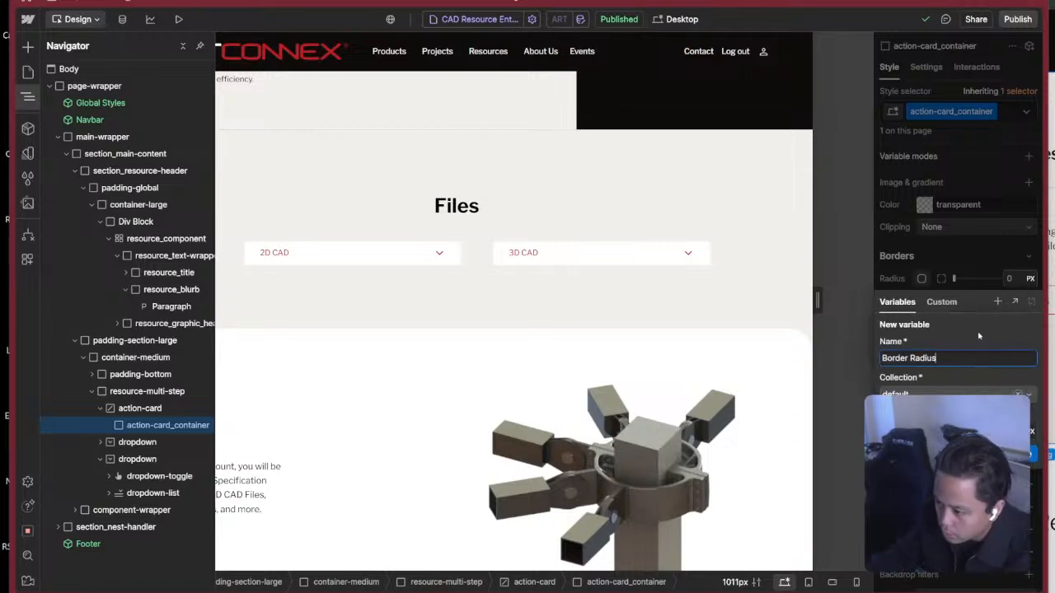
left_click_drag(941, 358, 882, 355)
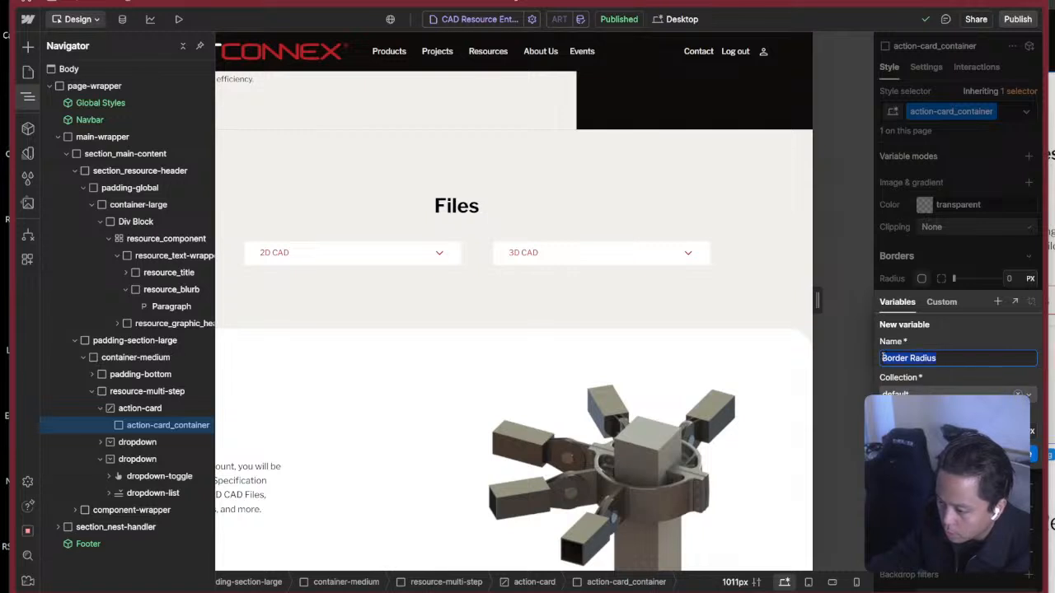
type("Small")
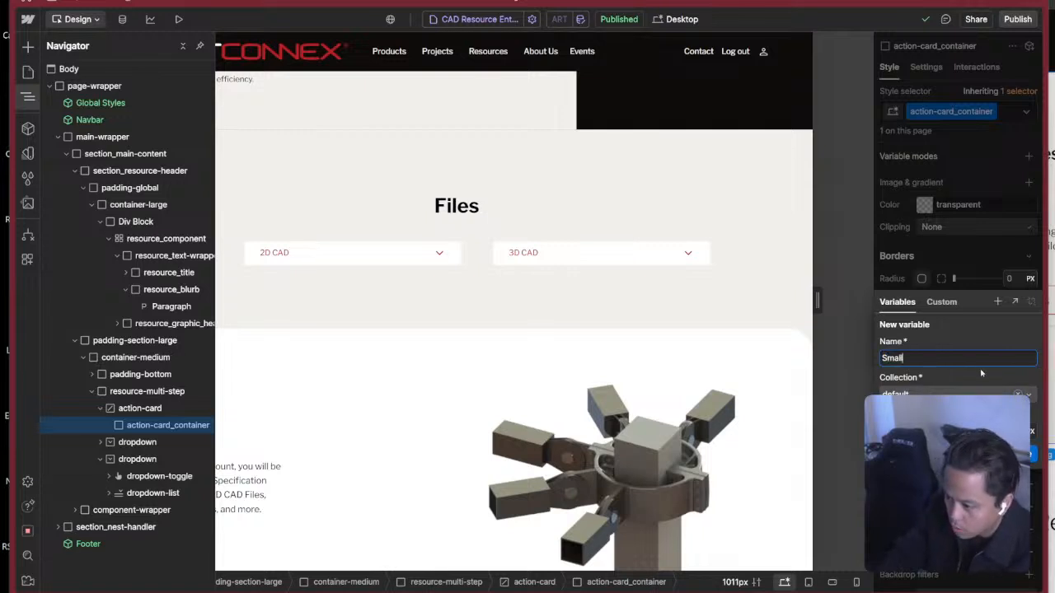
left_click(970, 396)
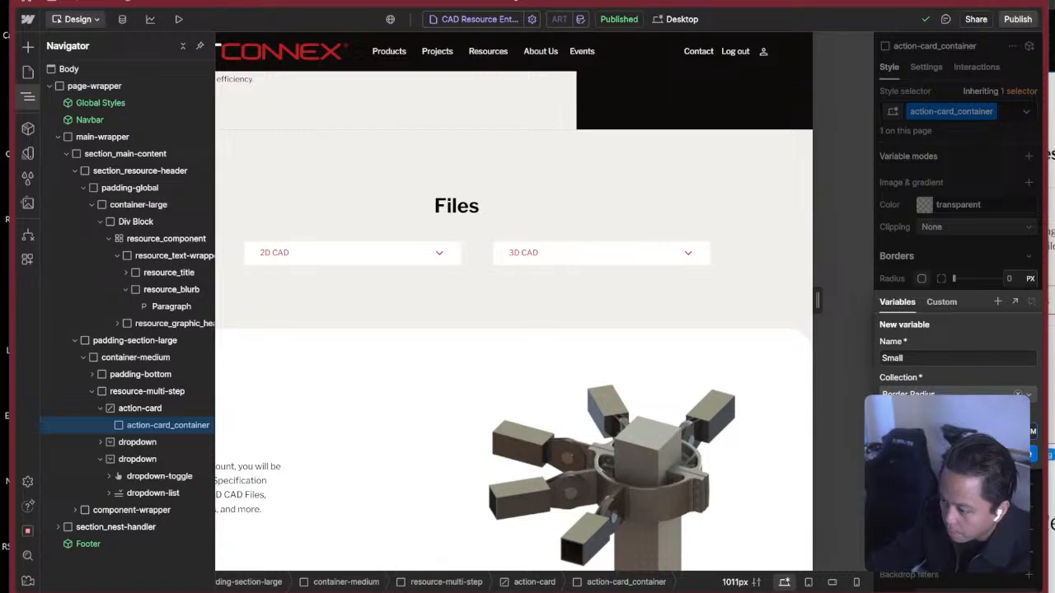
key("Return")
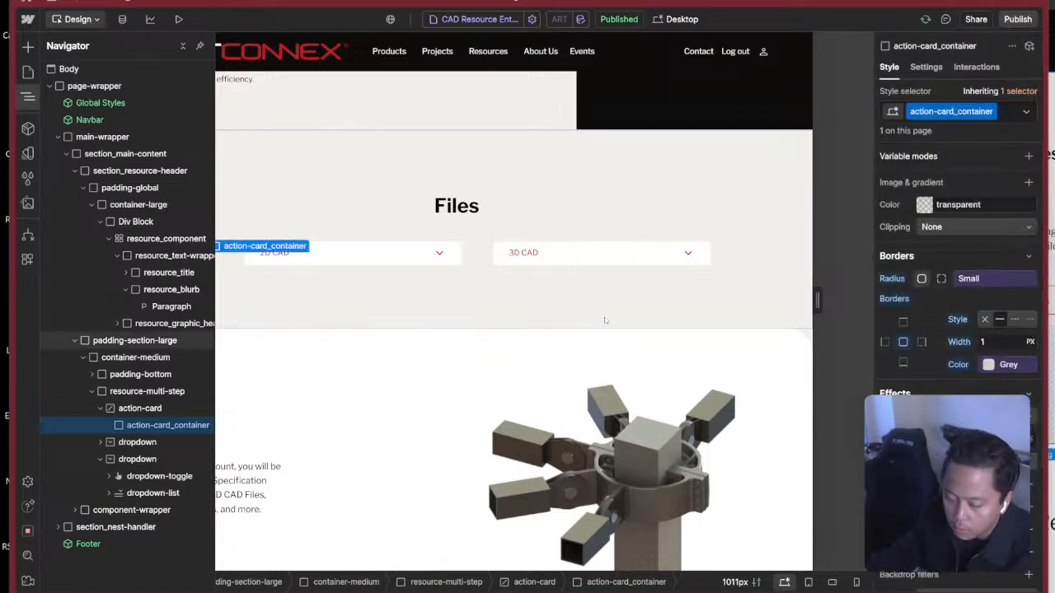
Switch to Figma, reposition and enlarge its window to examine the Download All Files for ART card, and return to Webflow.
key("z")
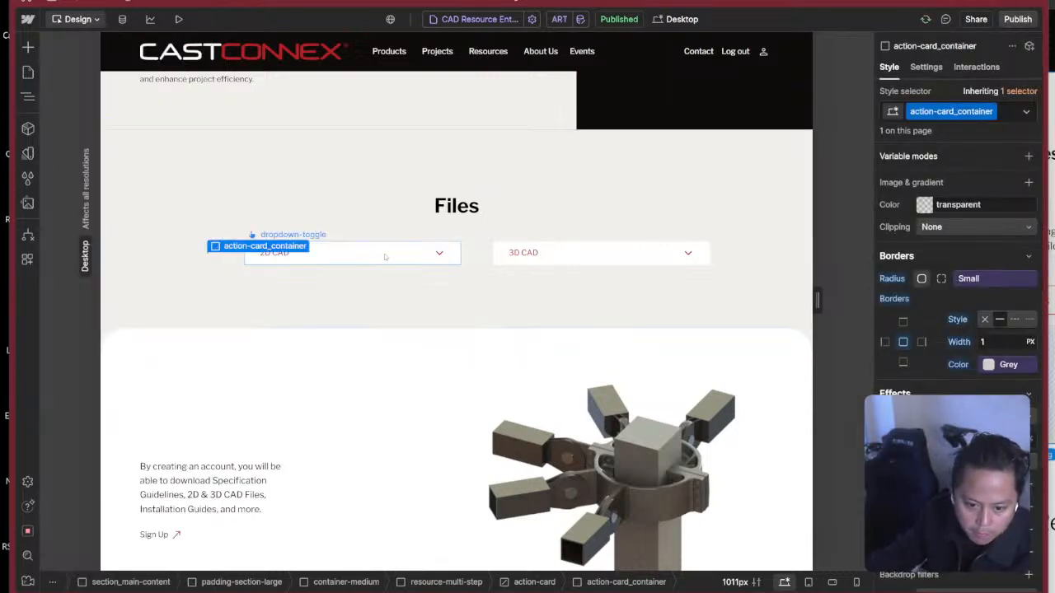
key("z")
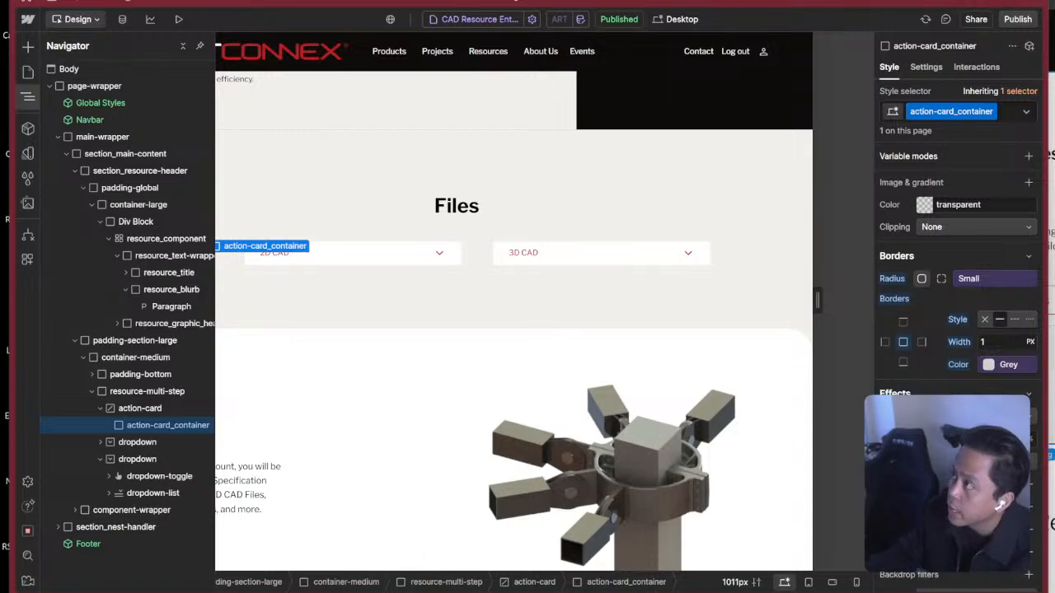
key("super+Tab")
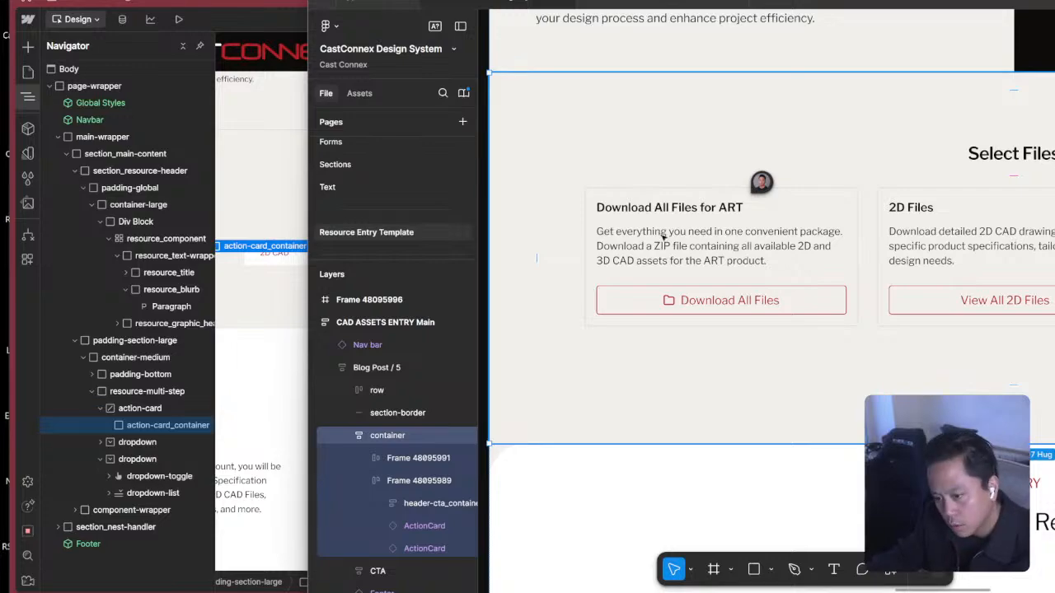
key("super+Tab")
left_click(617, 249)
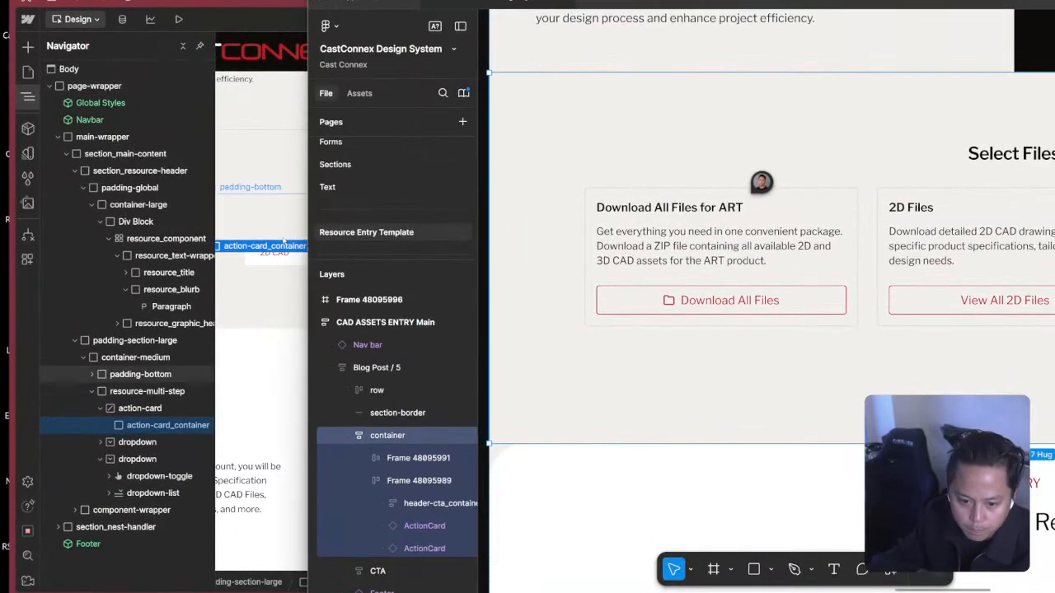
key("super+Tab")
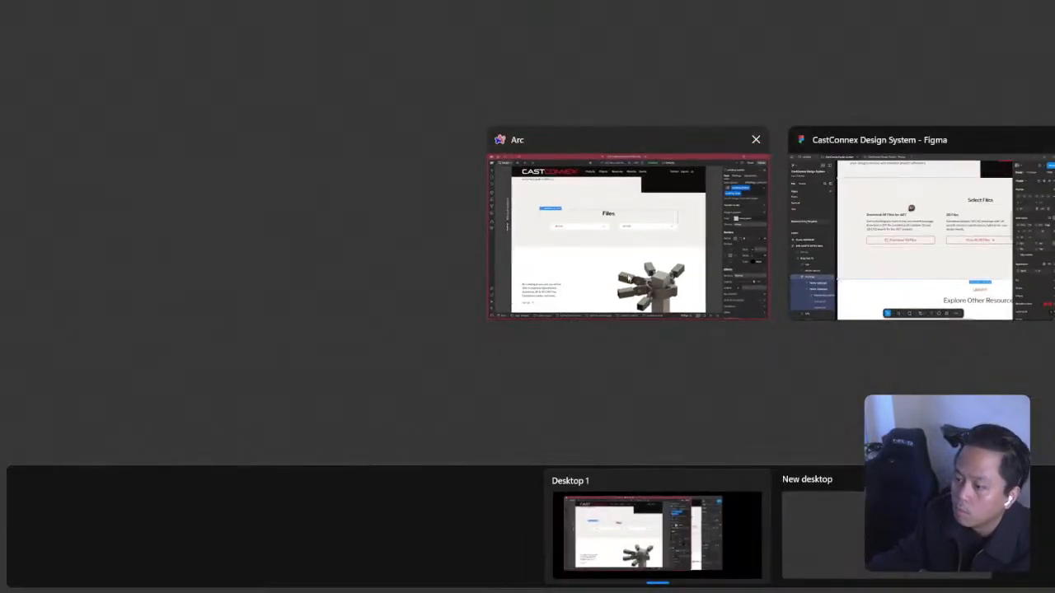
left_click(907, 239)
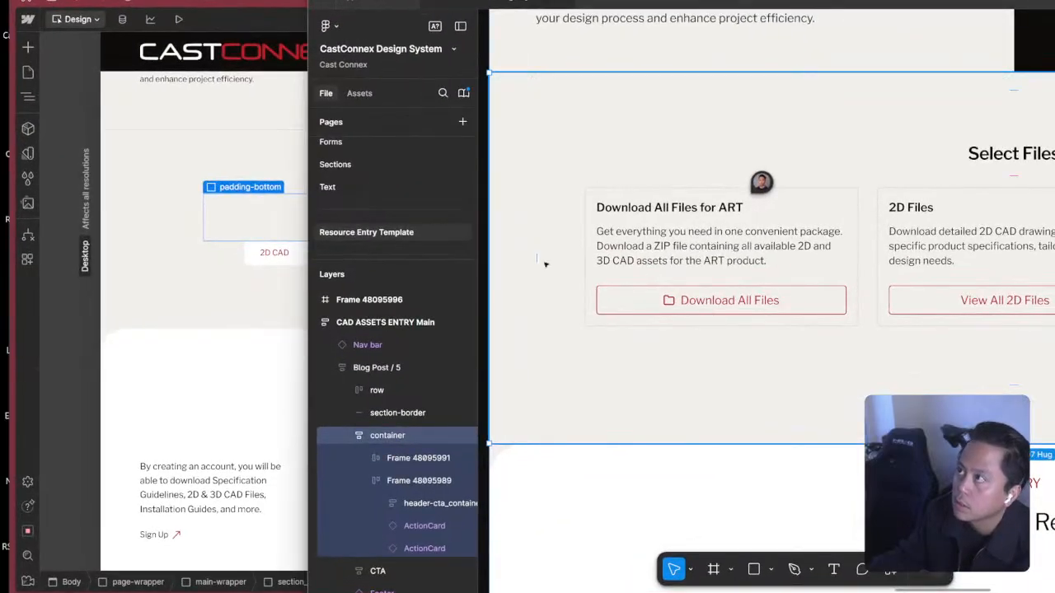
left_click_drag(817, 3, 436, 5)
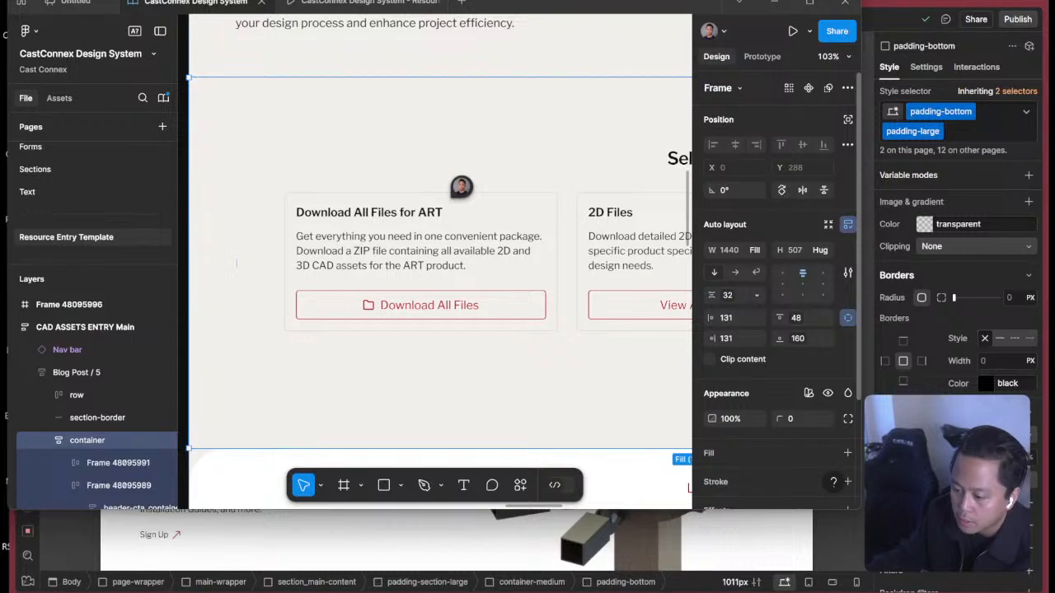
left_click_drag(861, 509, 1049, 592)
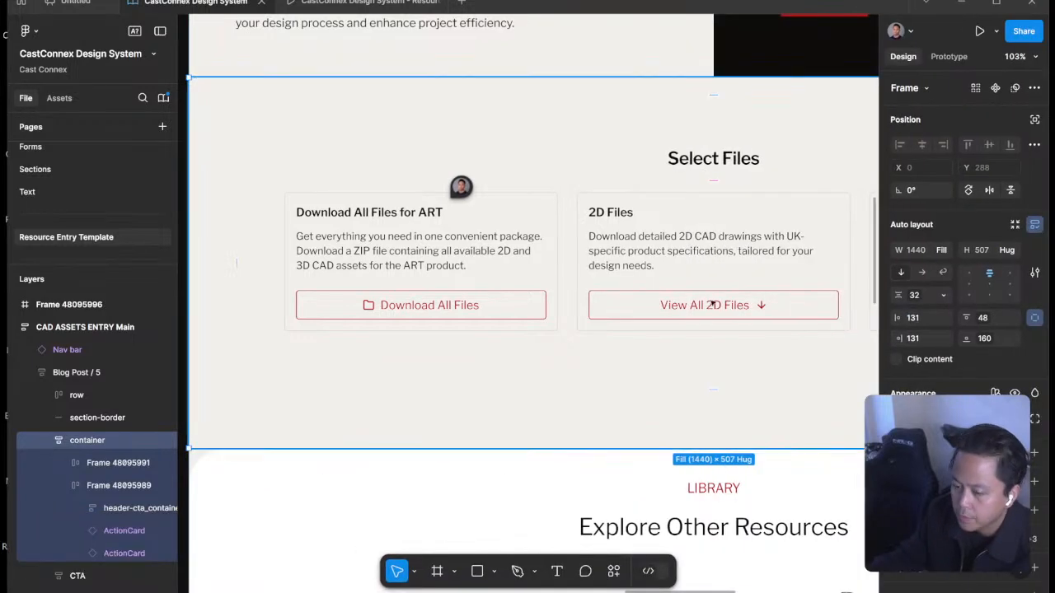
left_click_drag(680, 233, 601, 266)
key("super+Tab")
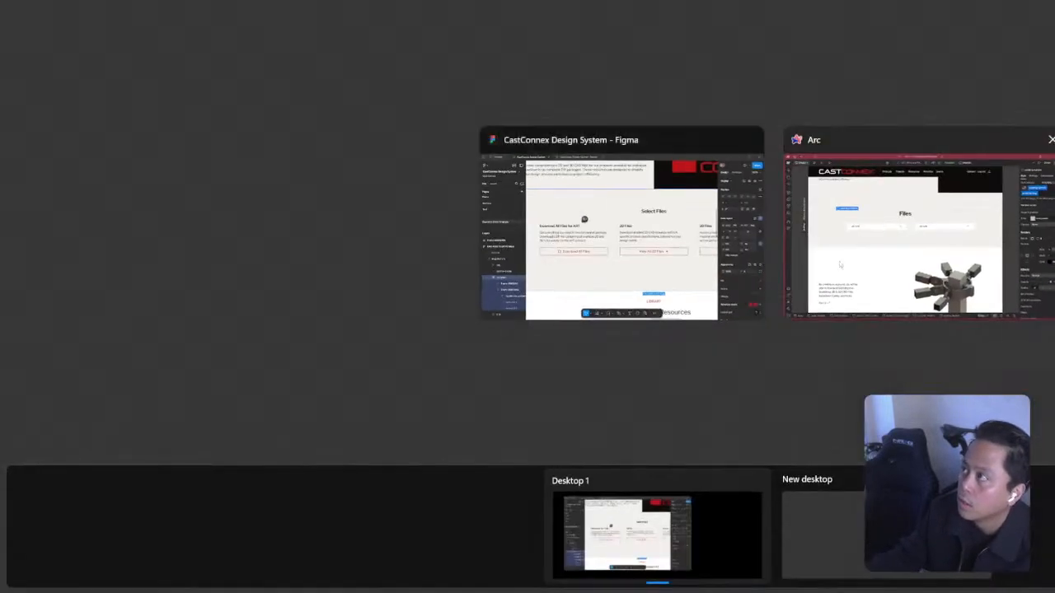
left_click(853, 262)
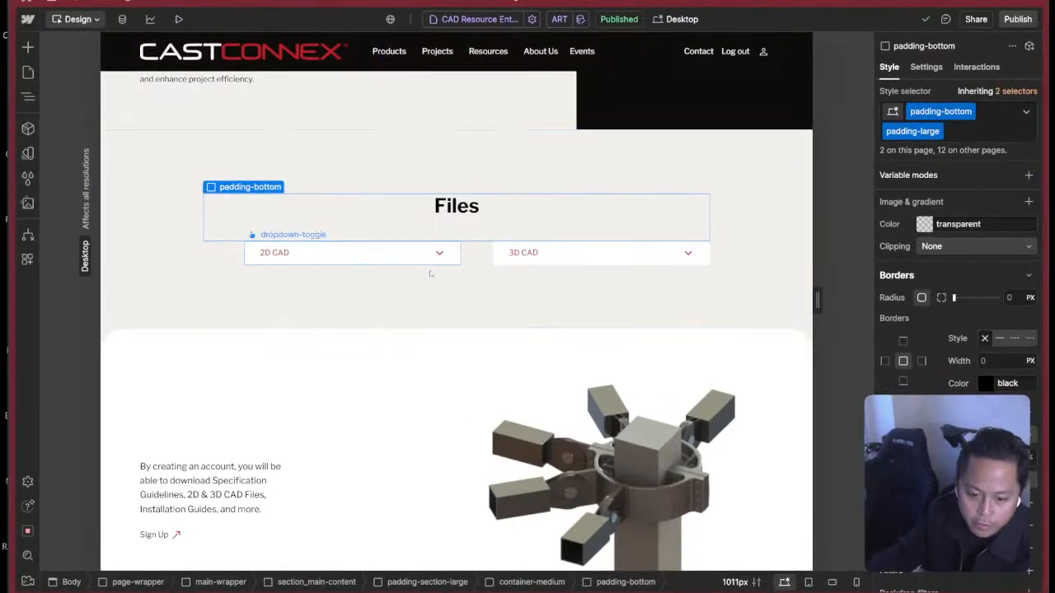
Reselect action-card_container and check the variables available for its border colour.
key("z")
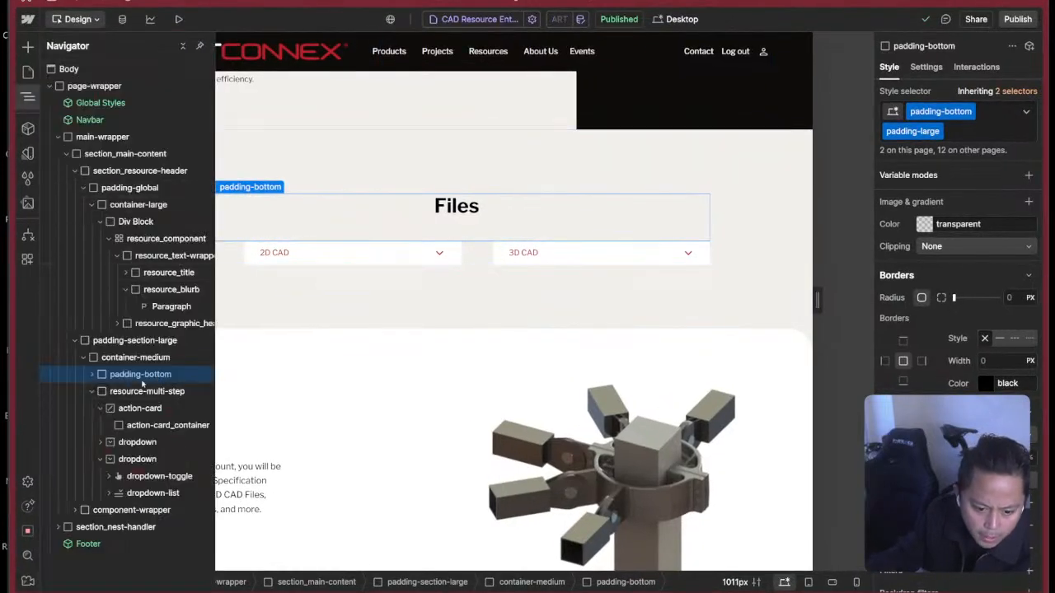
left_click(165, 425)
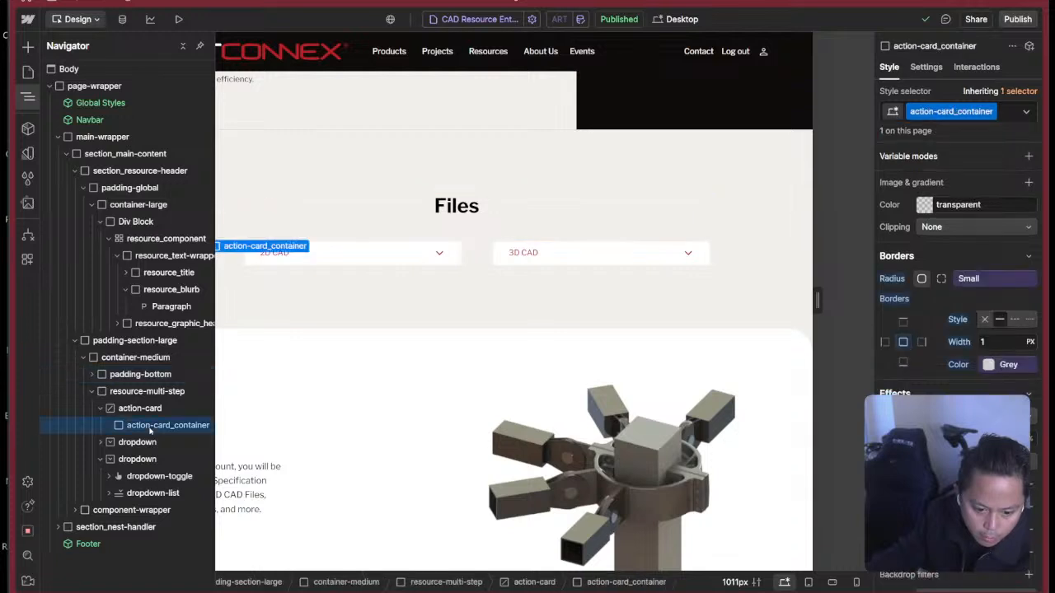
key("z")
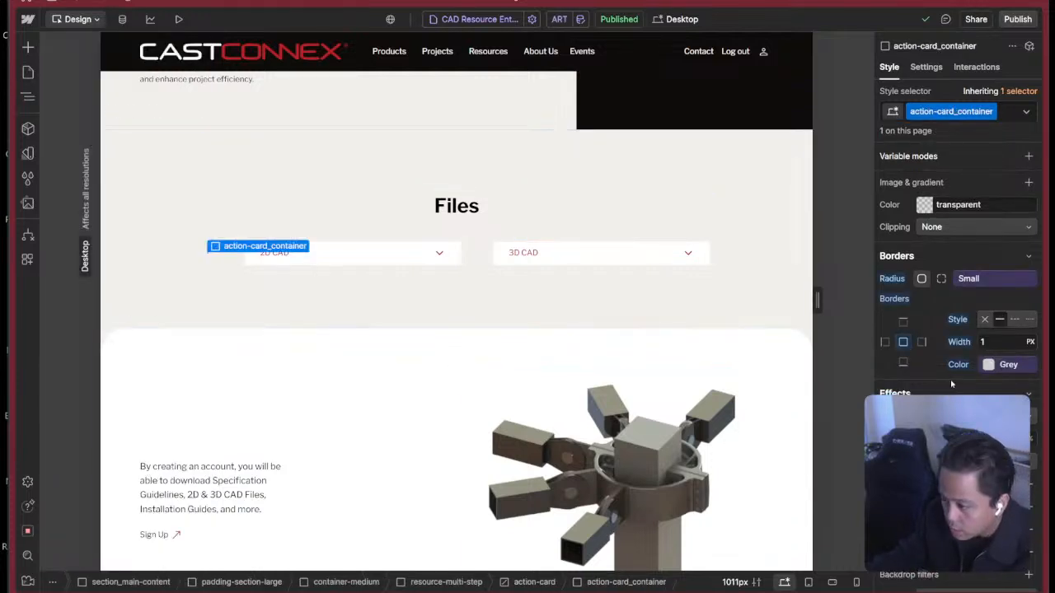
left_click(1010, 365)
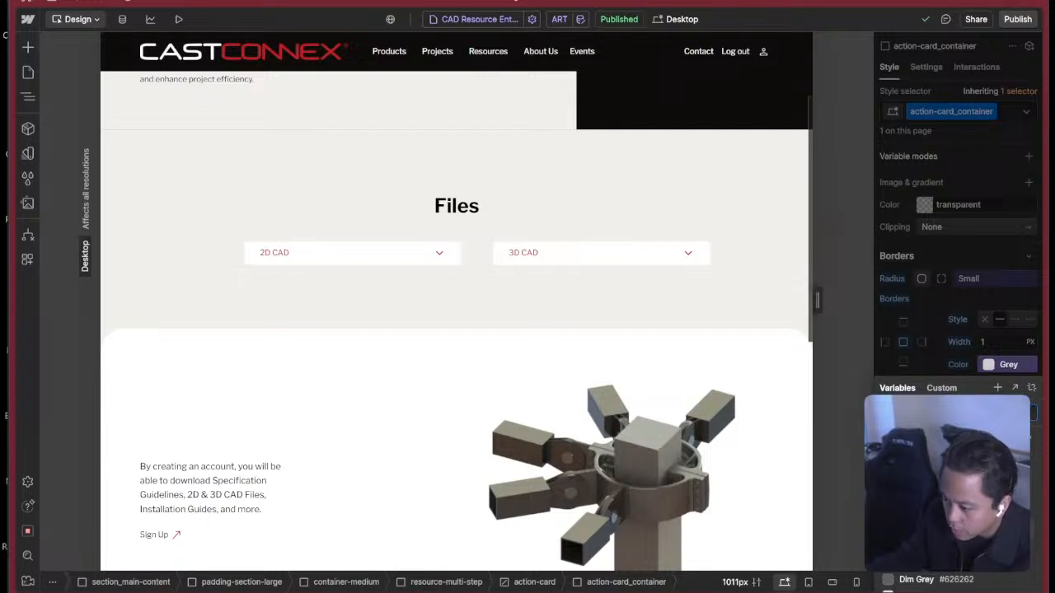
key("Escape")
Add a Div Block inside action-card_container and give it the new class action-card_header.
key("z")
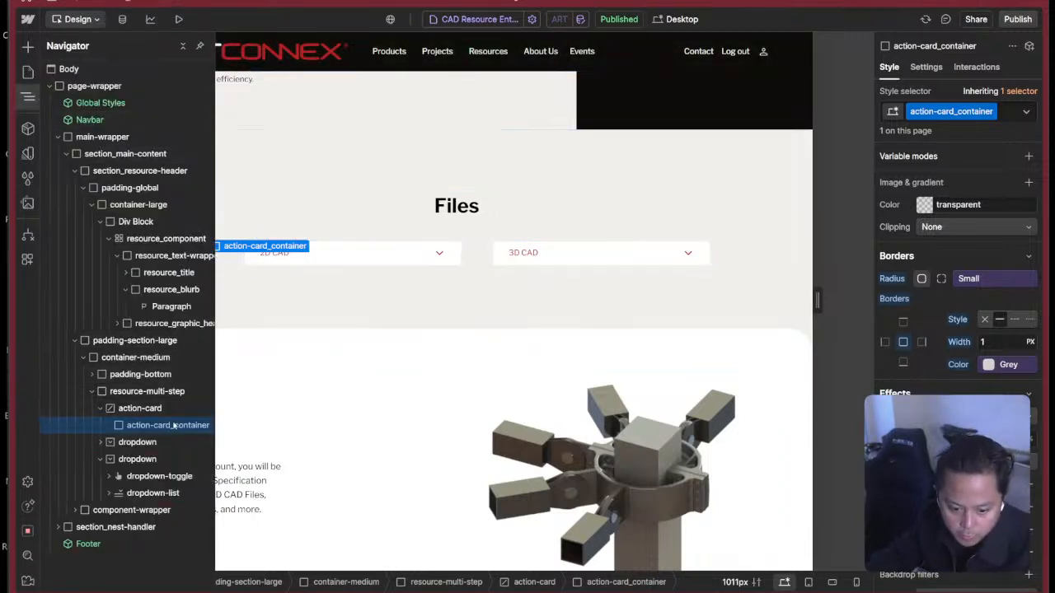
key("ctrl+k")
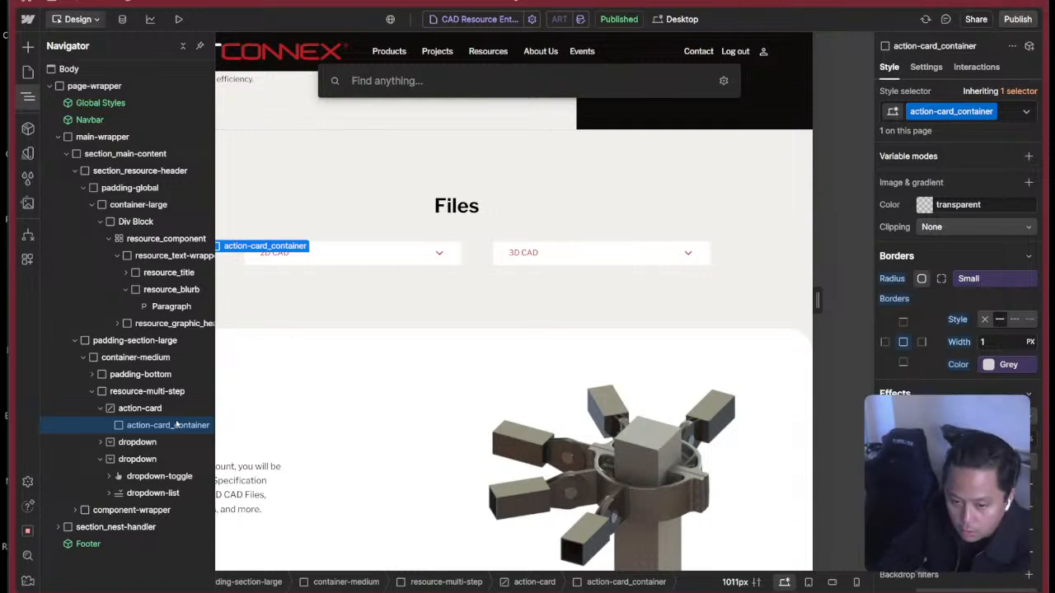
type("d")
key("Return")
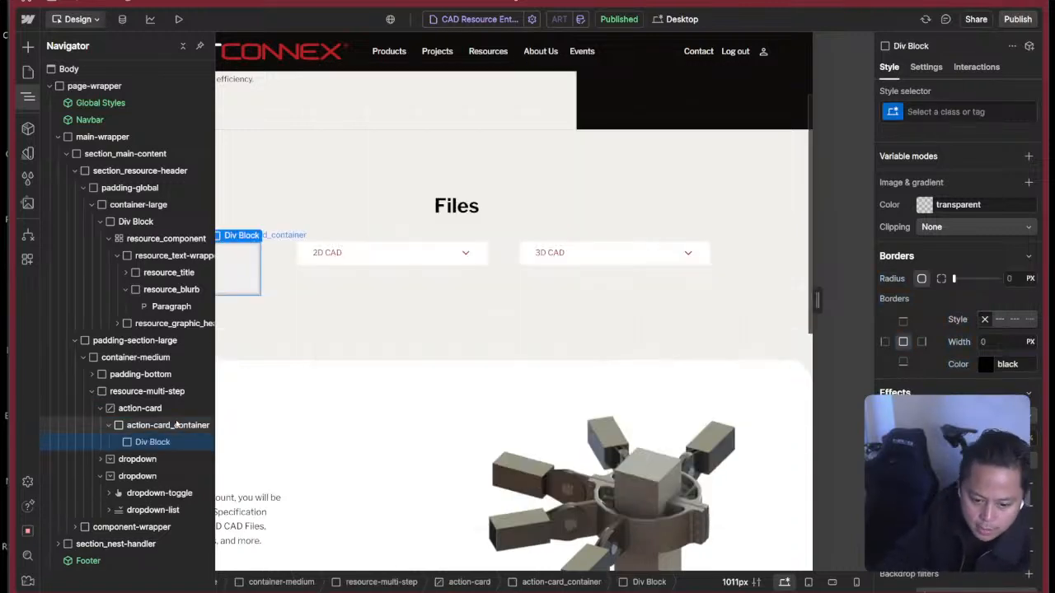
key("ctrl+Return")
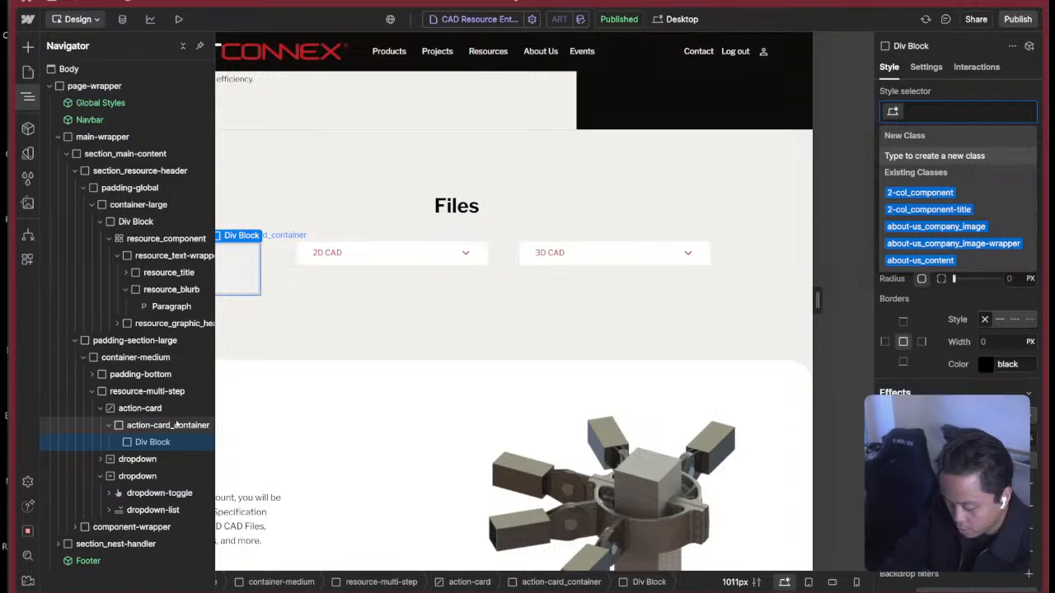
type("action-c")
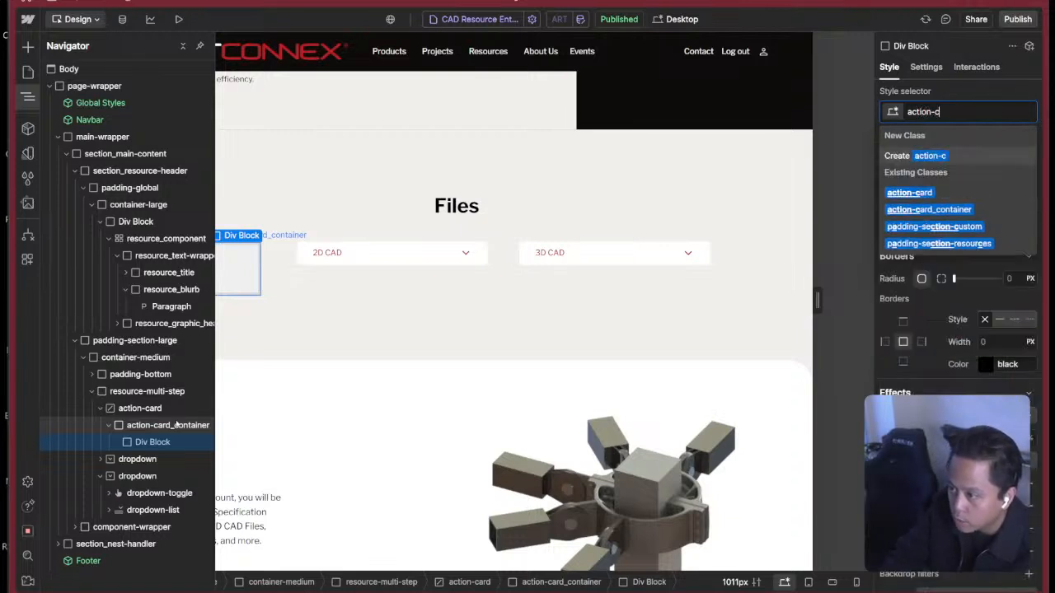
type("ard_he")
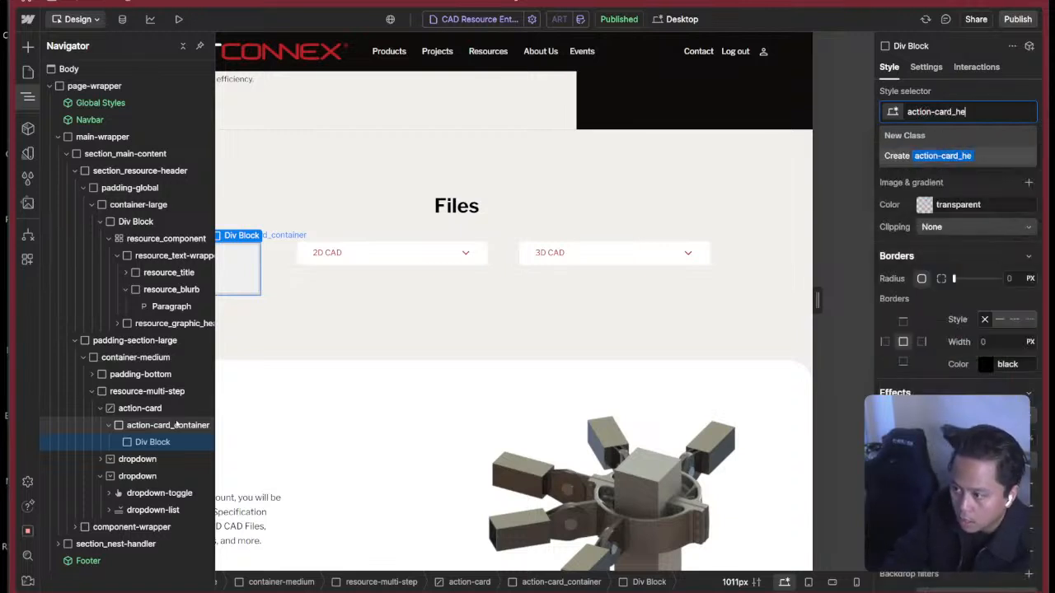
type("ader")
key("Return")
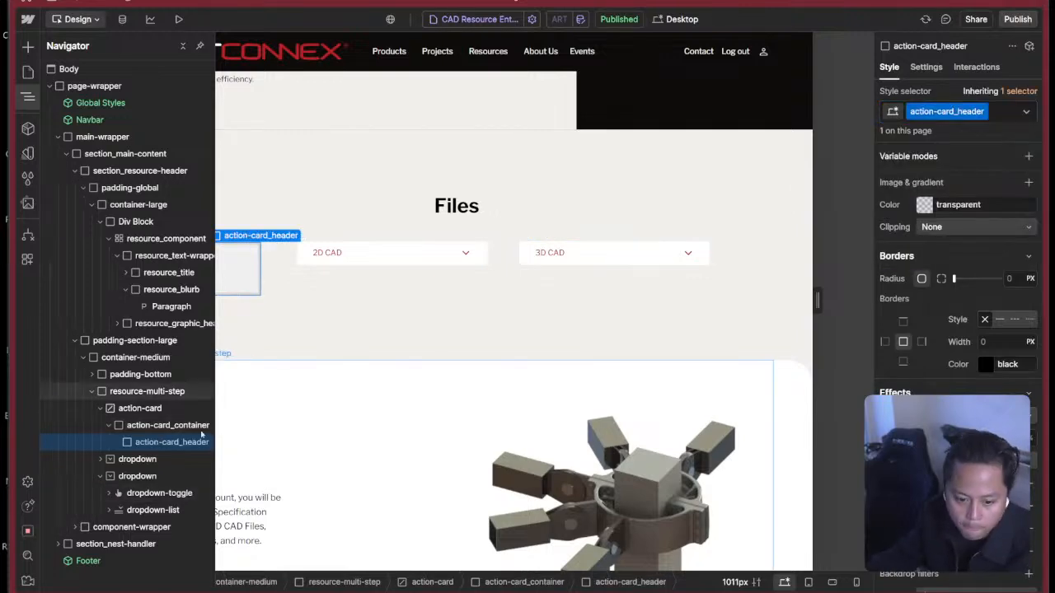
Add a Heading element inside action-card_header.
key("ctrl+e")
type("hea")
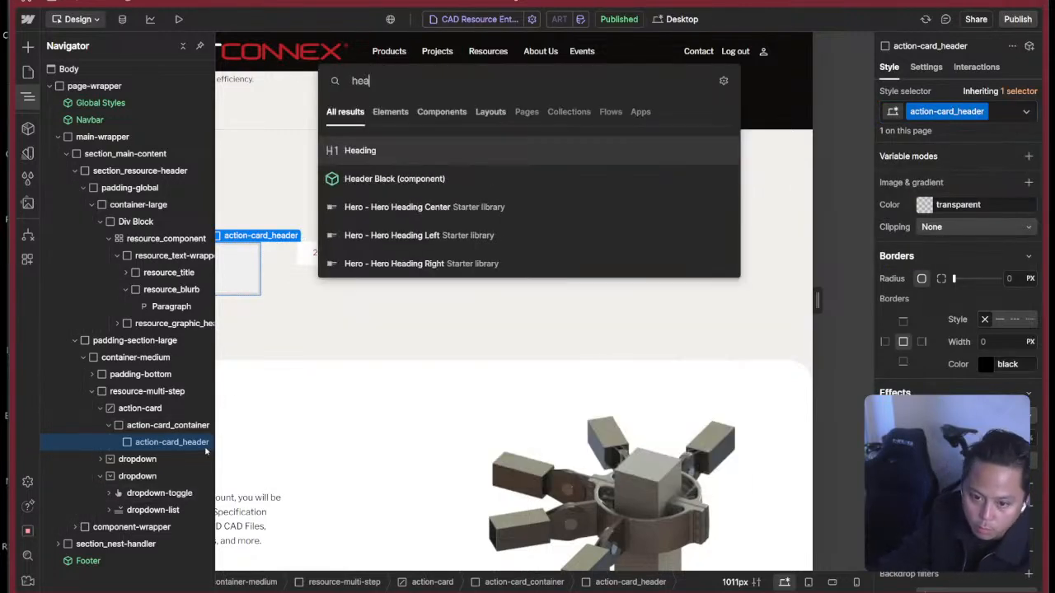
left_click(412, 149)
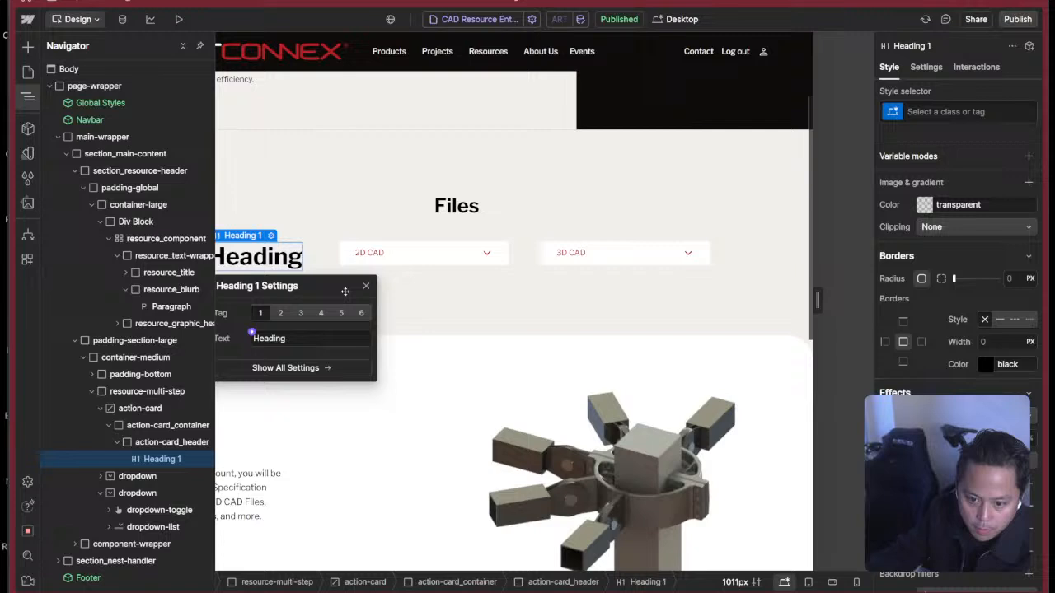
Change the new heading to H3 and add a Paragraph element below it inside action-card_header.
left_click(300, 305)
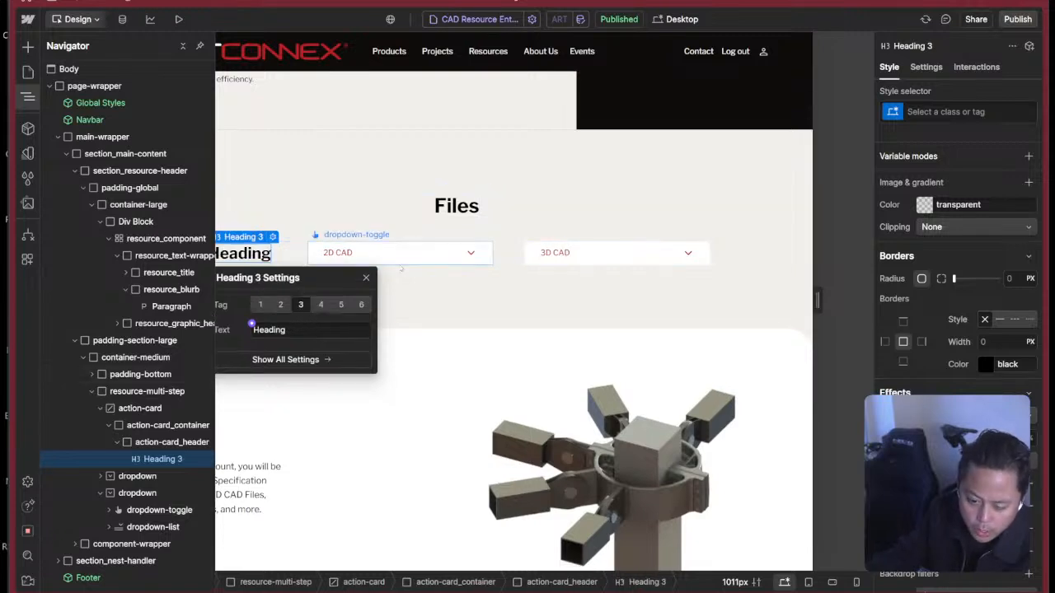
left_click(366, 278)
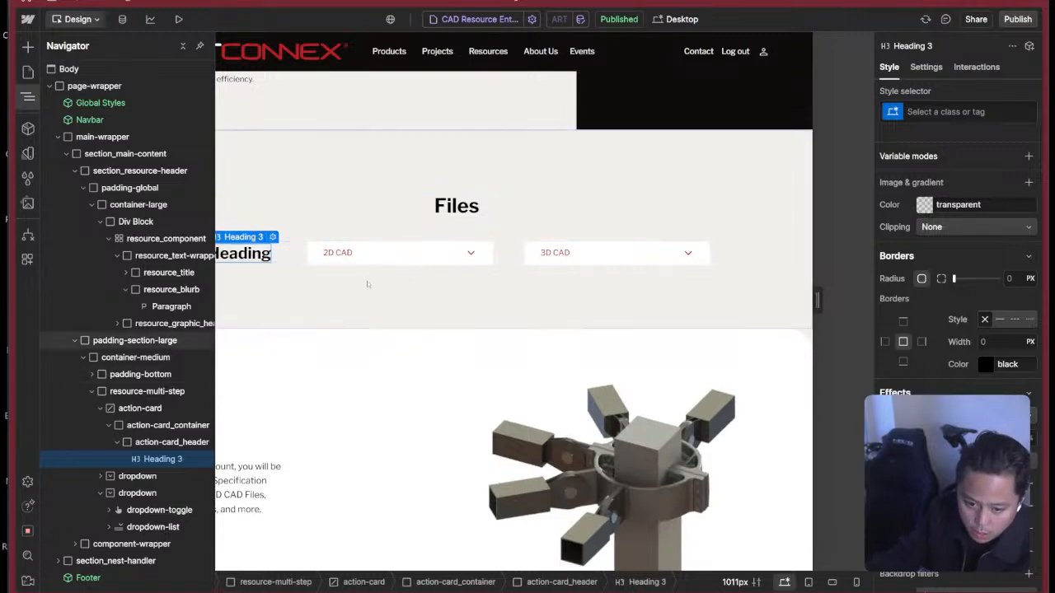
left_click(185, 444)
key("ctrl+k")
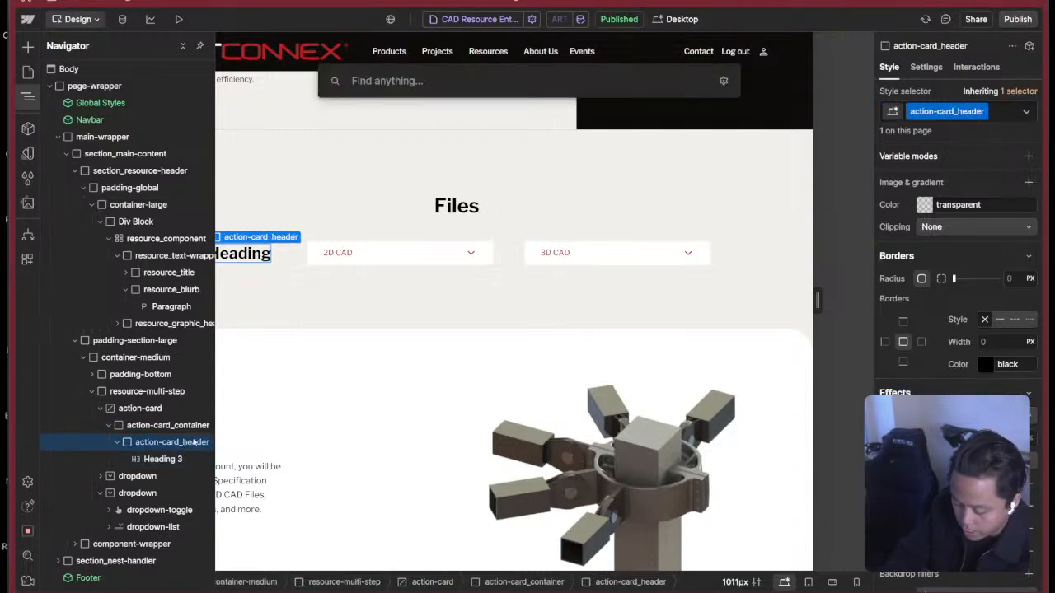
type("par")
key("Return")
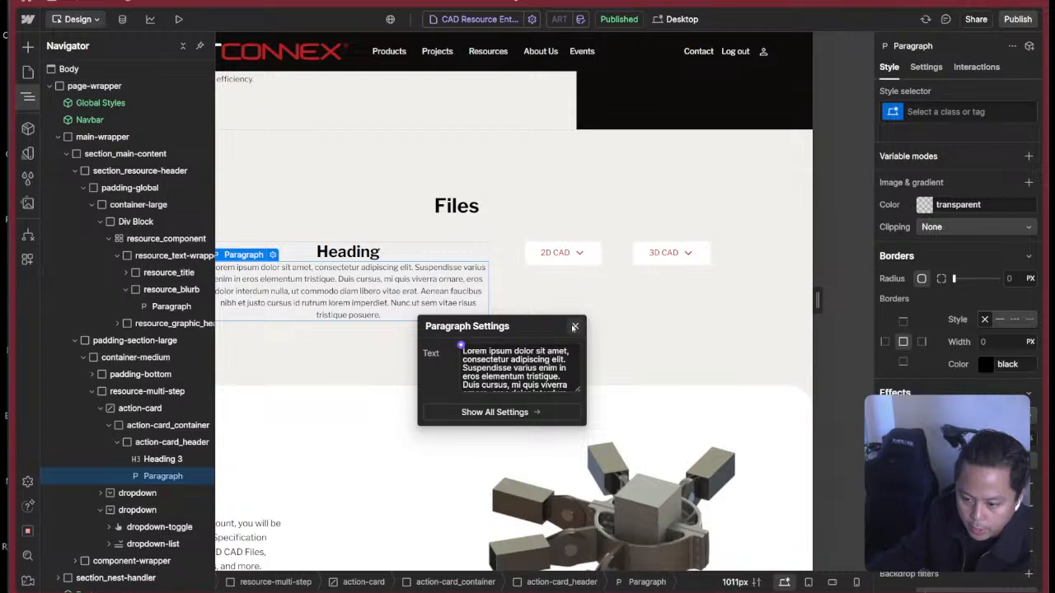
left_click(575, 327)
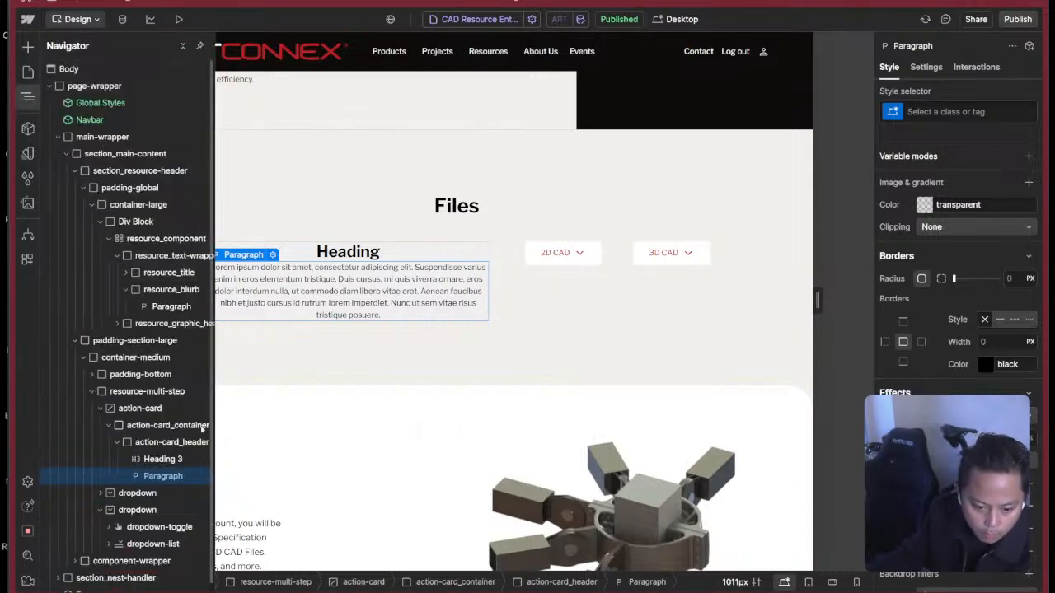
Examine the styles of action-card_header and its Paragraph for typography, background and spacing settings.
left_click(169, 443)
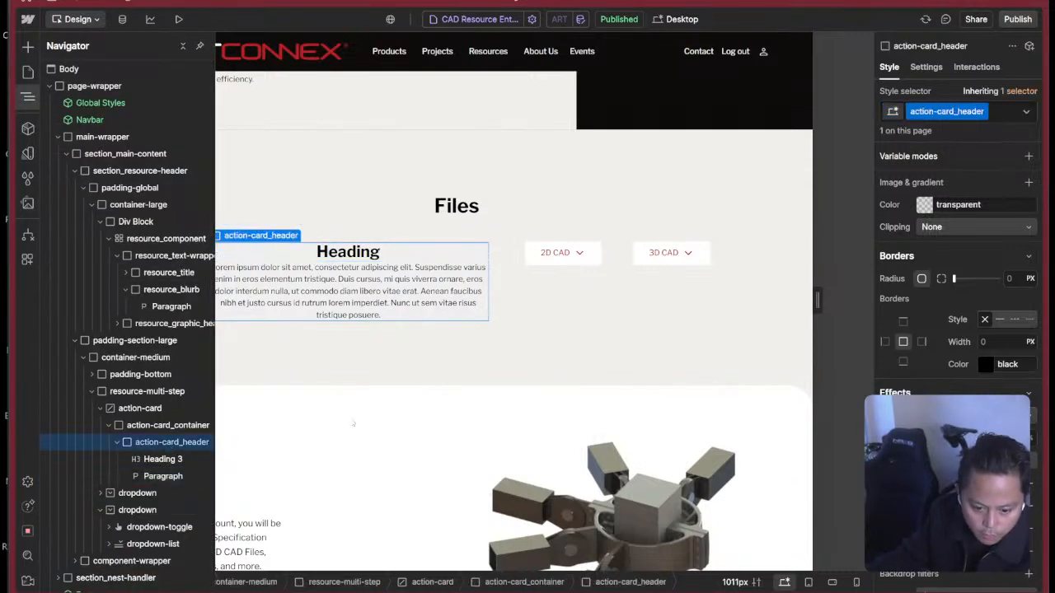
left_click(483, 269)
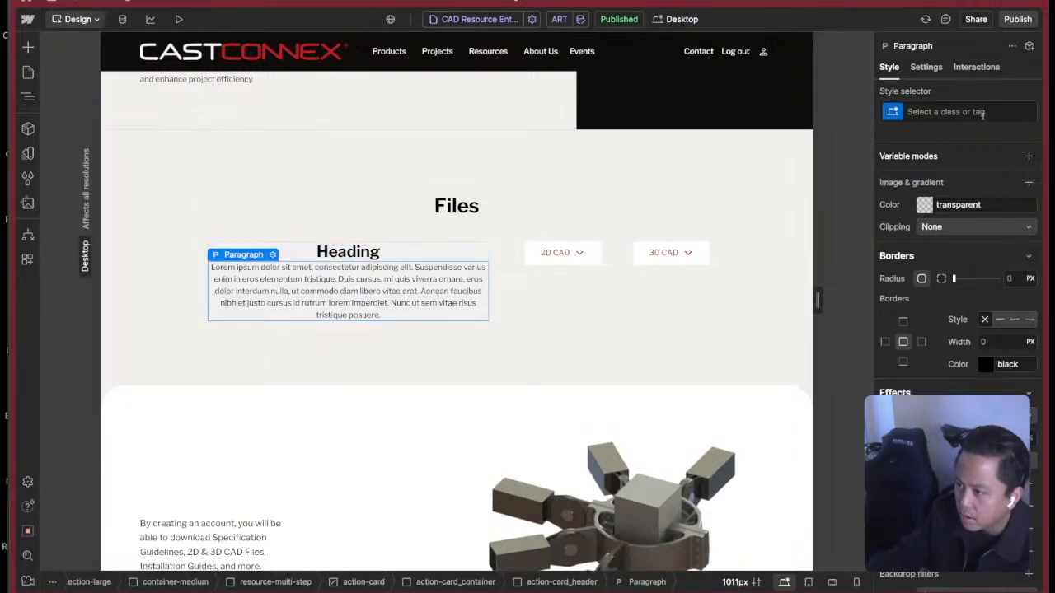
scroll(983, 115, "down", 3)
scroll(982, 115, "up", 5)
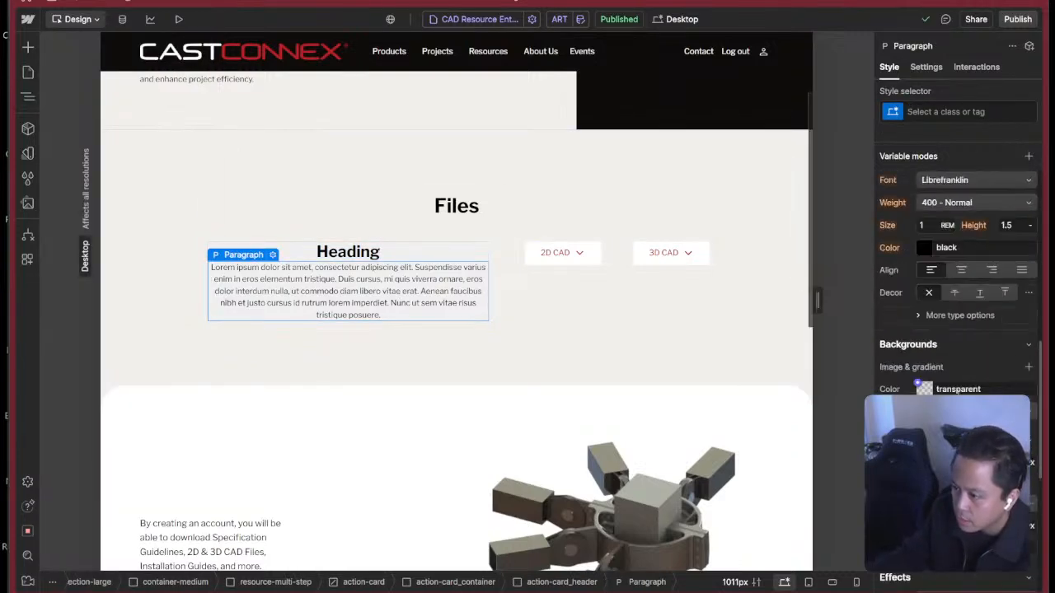
key("z")
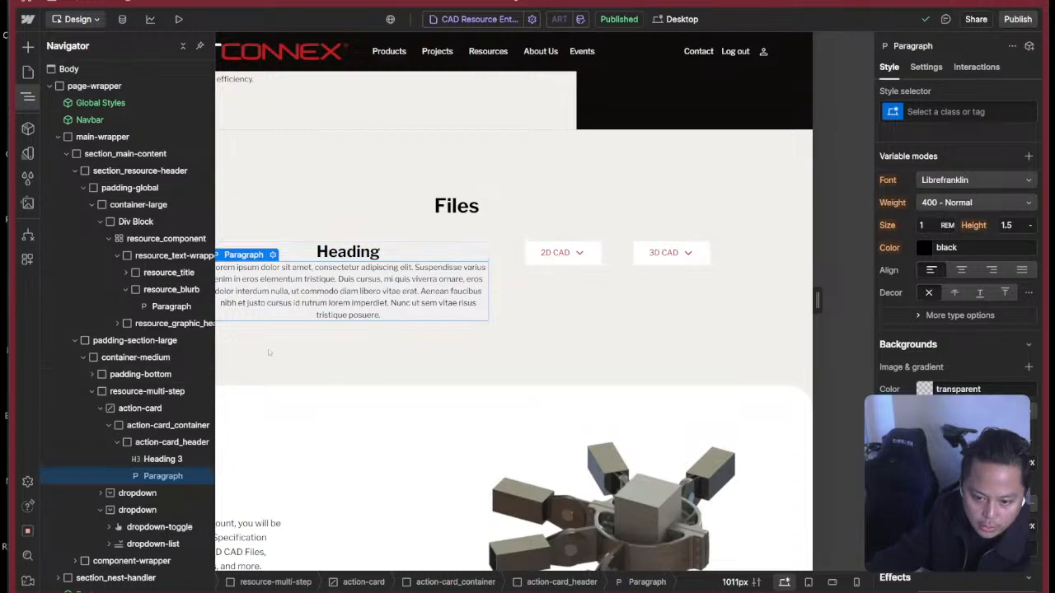
left_click(947, 111)
key("Escape")
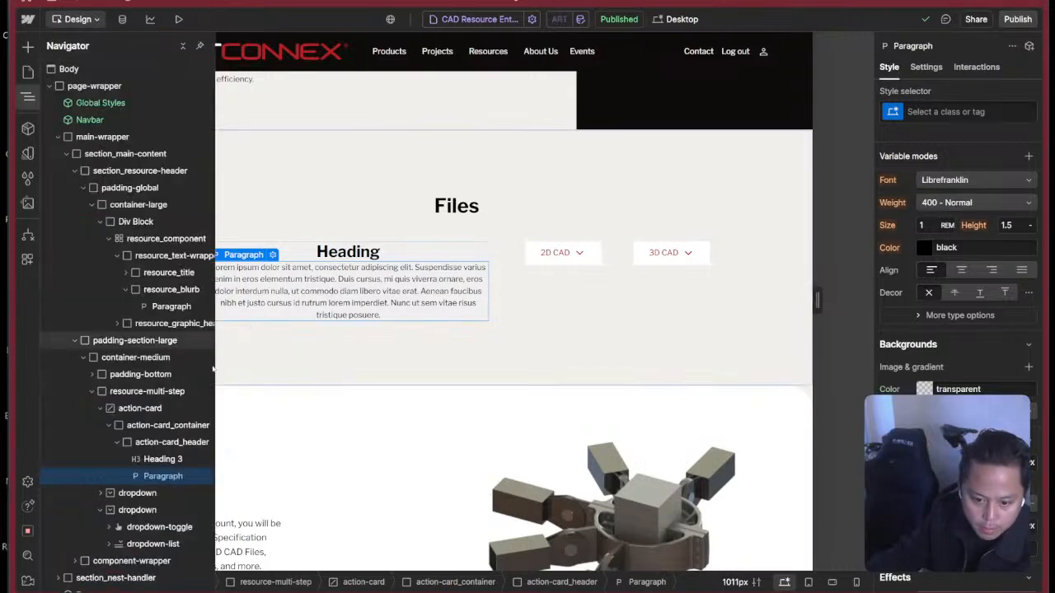
left_click(198, 442)
scroll(956, 313, "down", 10)
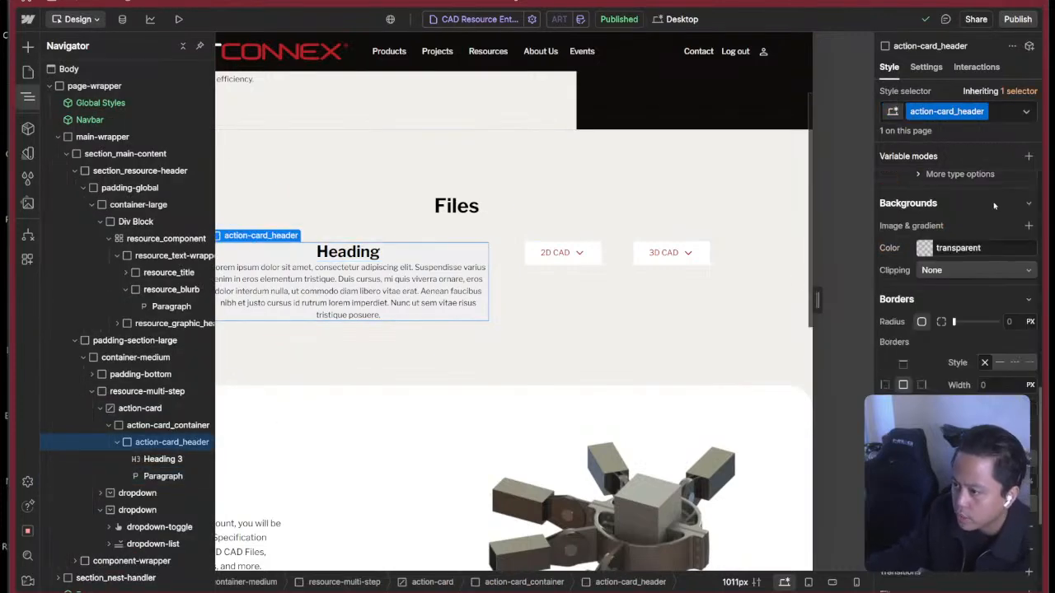
scroll(956, 313, "up", 10)
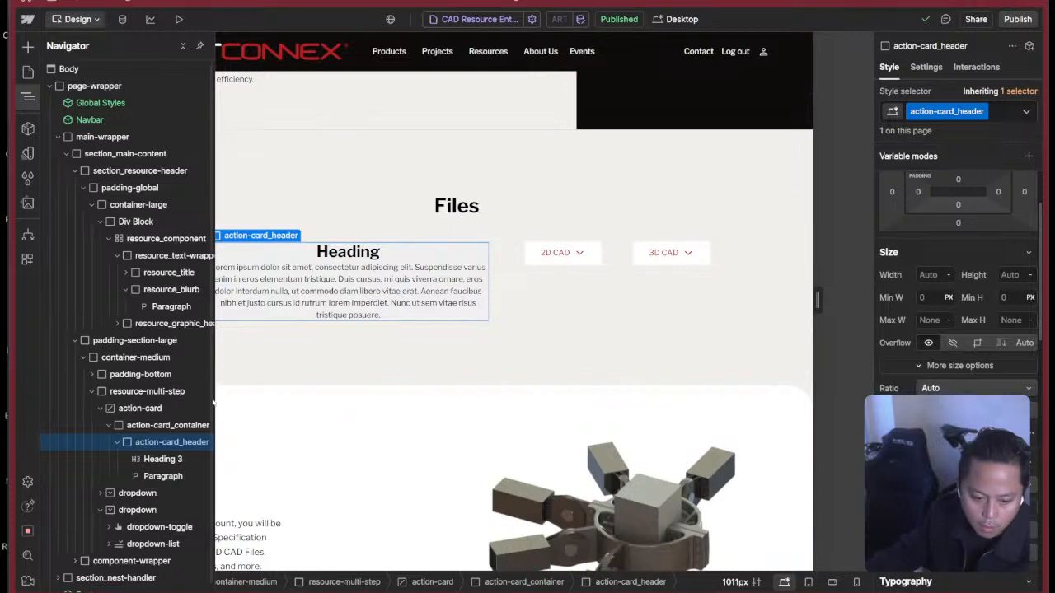
Compare the layout, spacing and typography settings of action-card, action-card_container and the parent resource-multi-step.
left_click(142, 409)
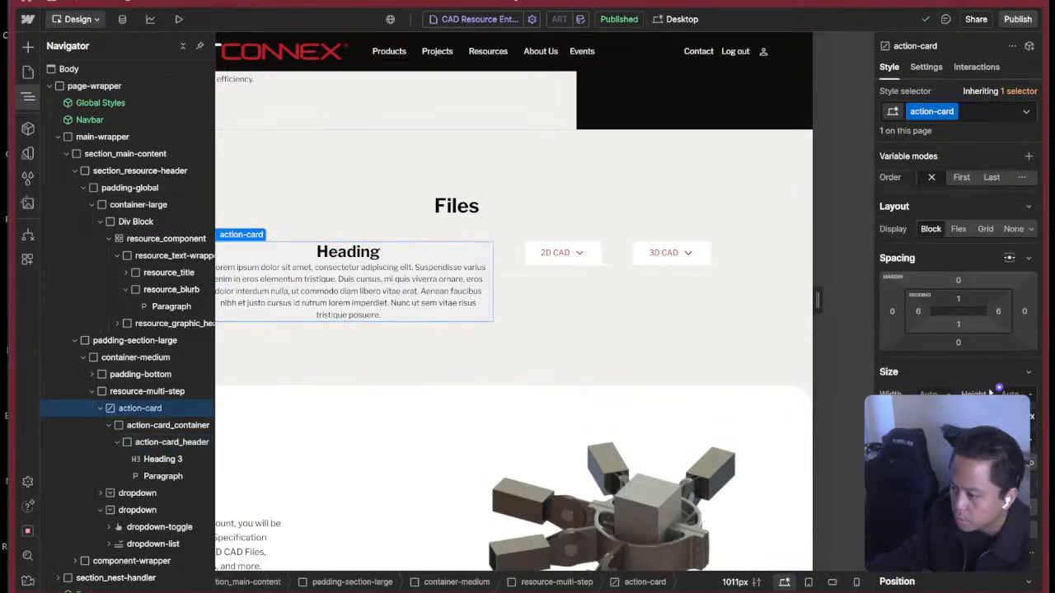
scroll(962, 394, "down", 10)
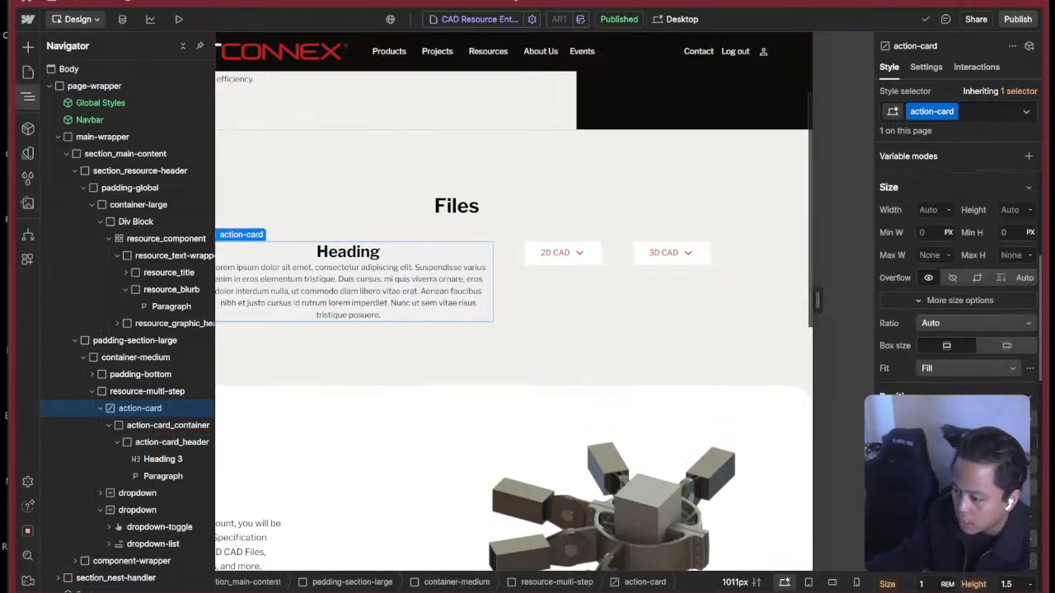
scroll(963, 394, "down", 3)
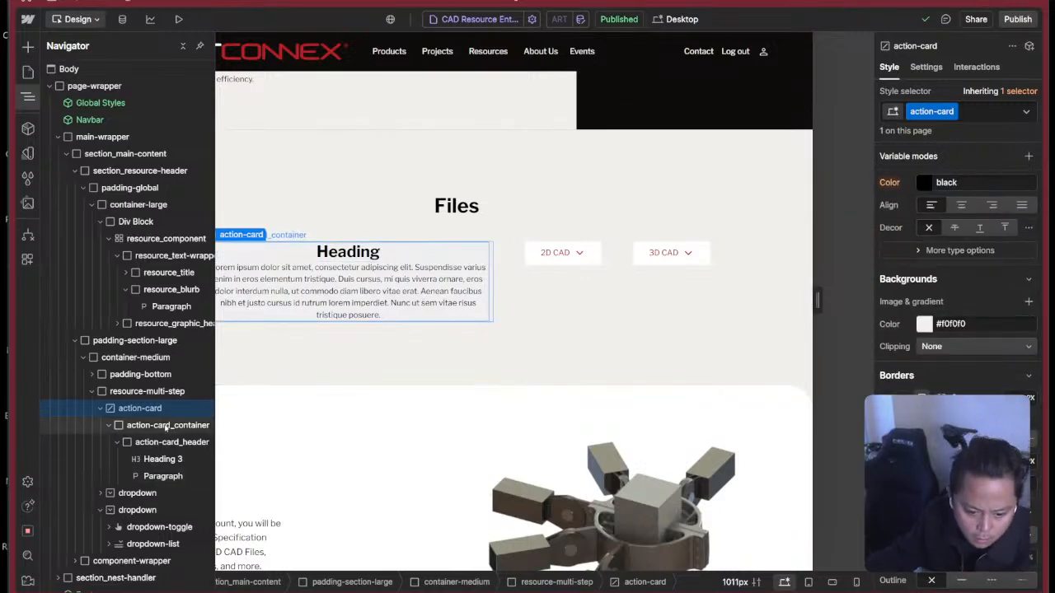
left_click(145, 427)
scroll(961, 335, "down", 3)
scroll(956, 322, "up", 8)
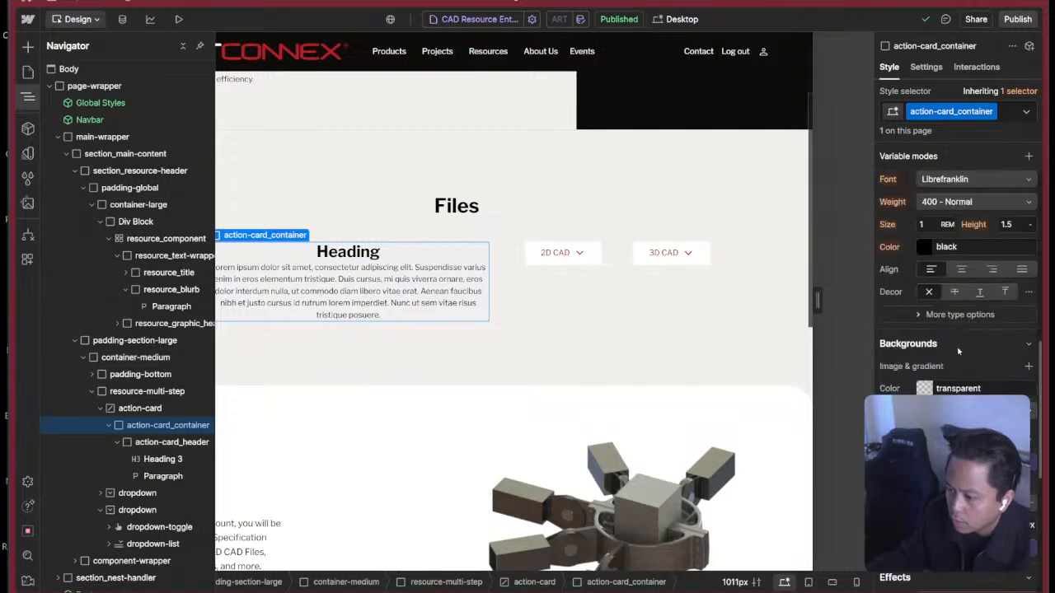
scroll(936, 282, "up", 3)
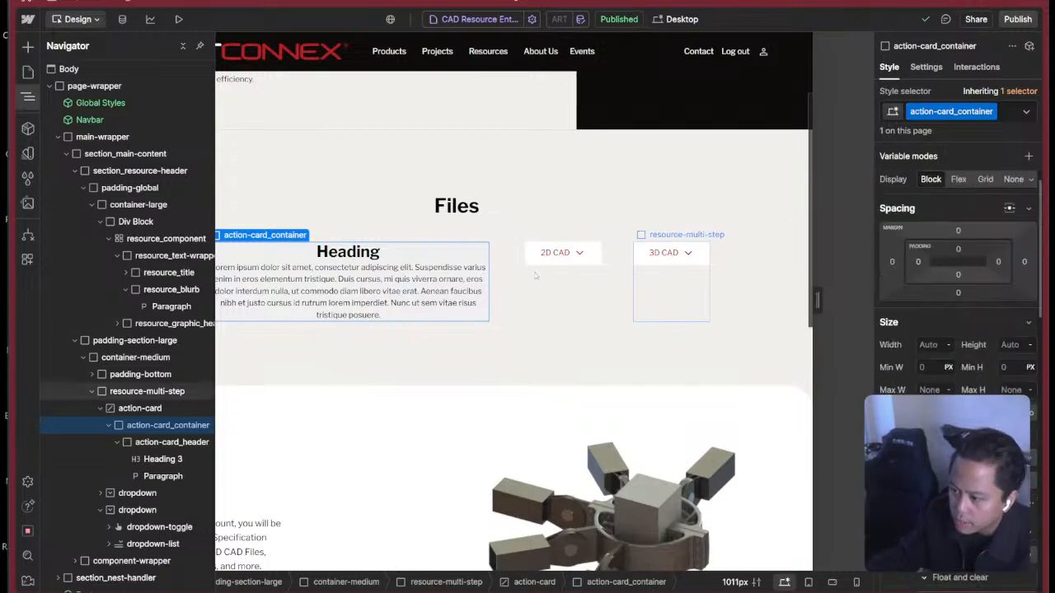
left_click(144, 408)
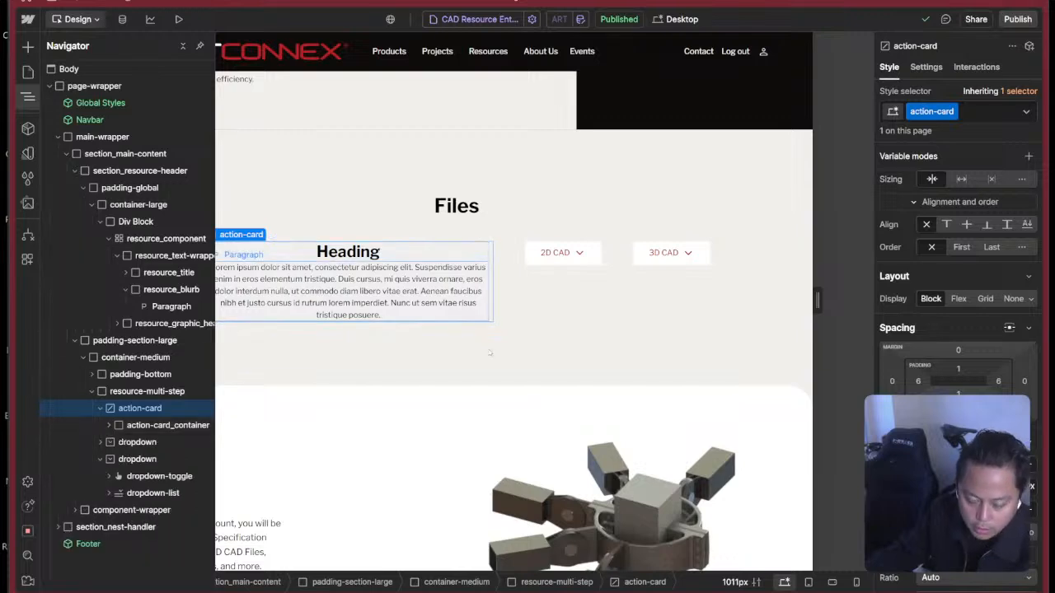
left_click(505, 300)
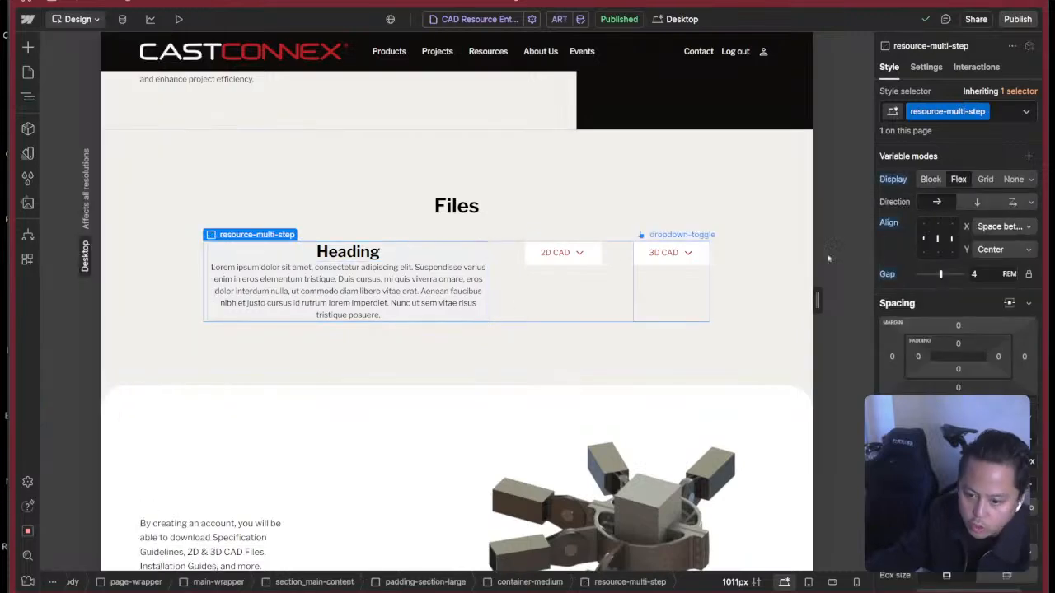
scroll(956, 288, "down", 10)
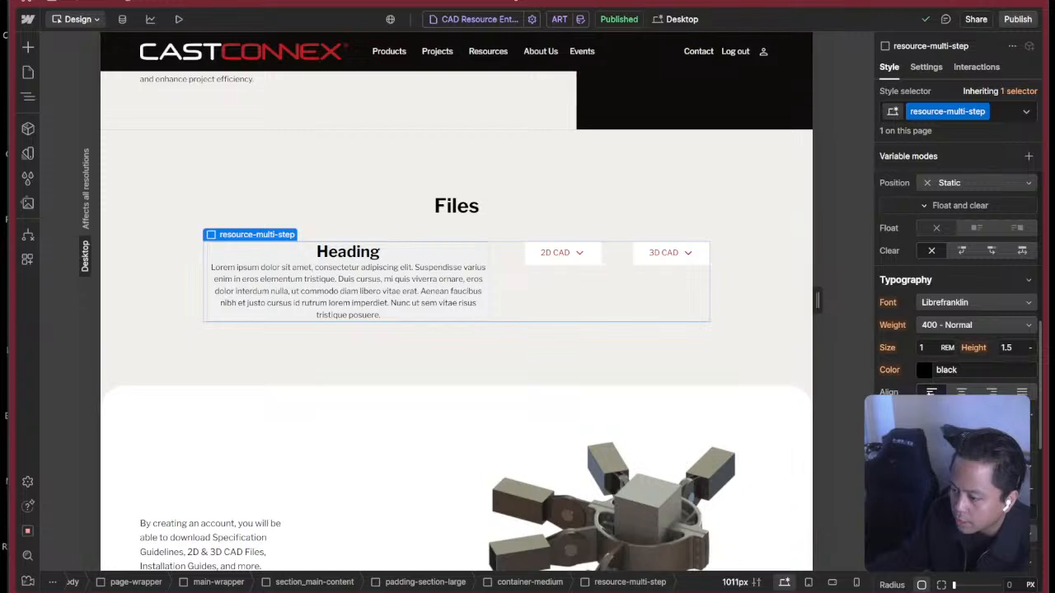
left_click(399, 298)
key("z")
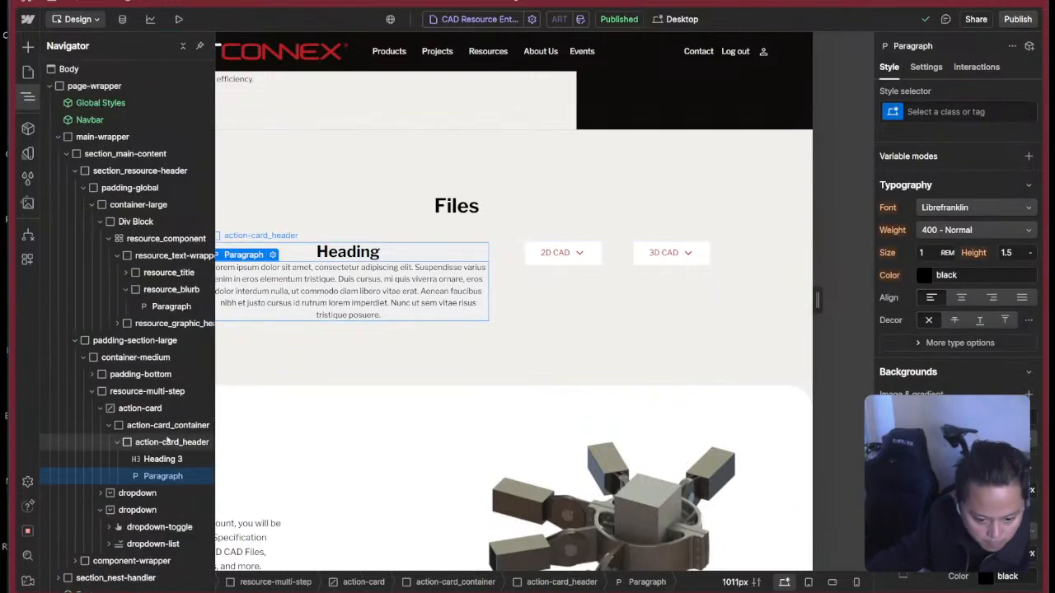
Set the padding of action-card to 0 on all four sides.
left_click(140, 409)
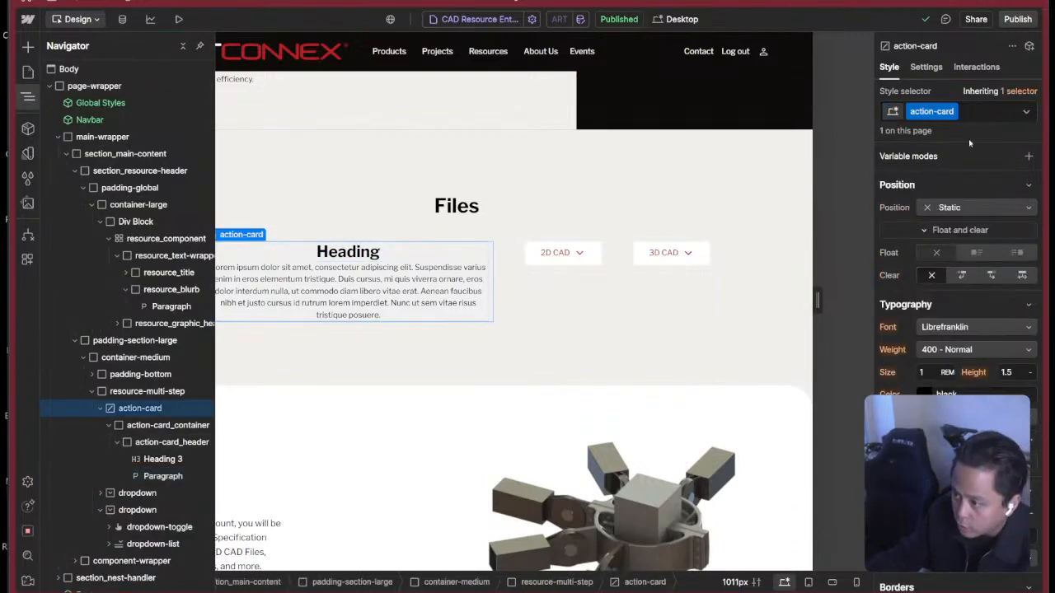
scroll(952, 313, "up", 5)
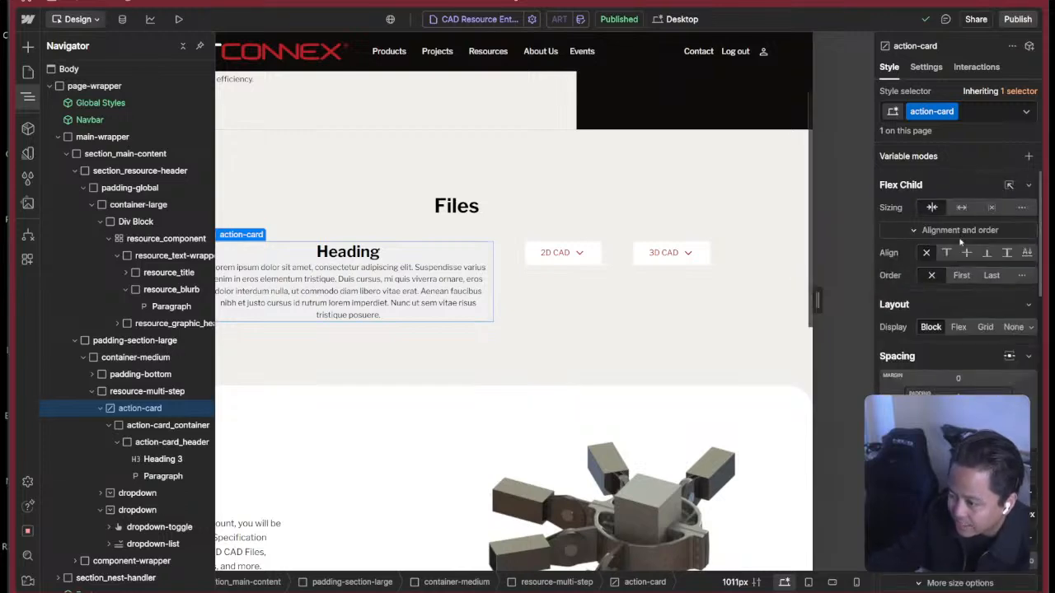
scroll(971, 382, "down", 1)
scroll(971, 381, "down", 1)
mouse_move(958, 257)
left_mouse_down()
mouse_move(954, 215)
mouse_move(960, 242)
left_mouse_up()
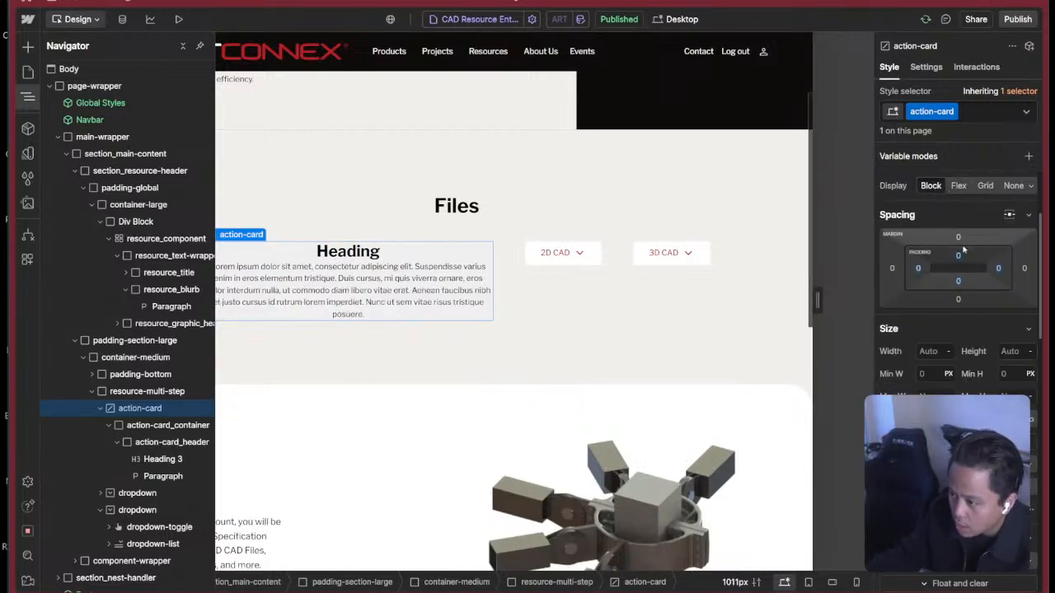
Make the background colour of action-card fully transparent, rgba(240, 240, 240, 0).
scroll(956, 289, "up", 2)
scroll(956, 288, "down", 6)
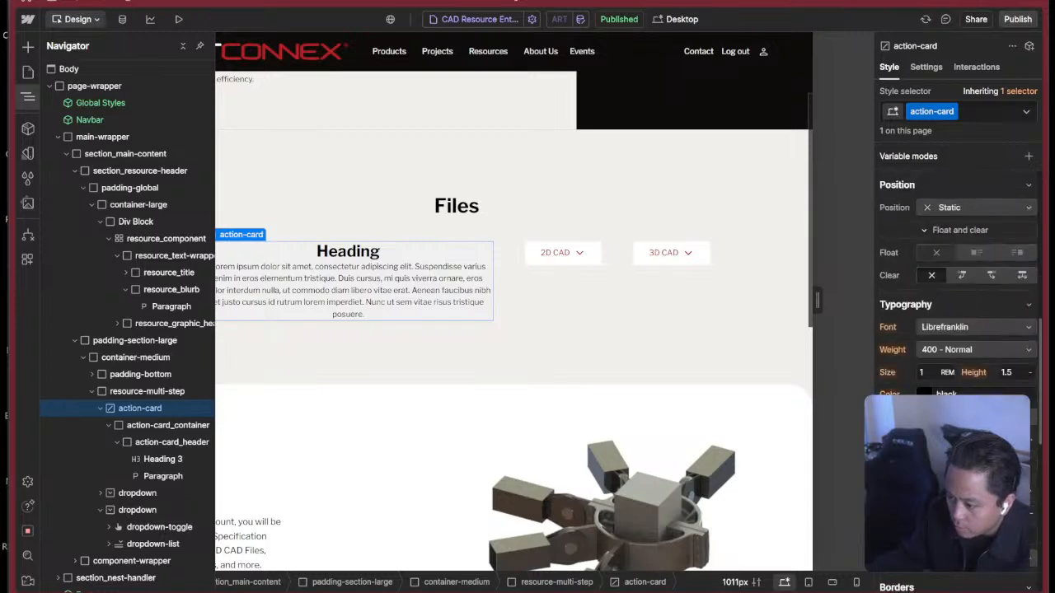
left_click(920, 391)
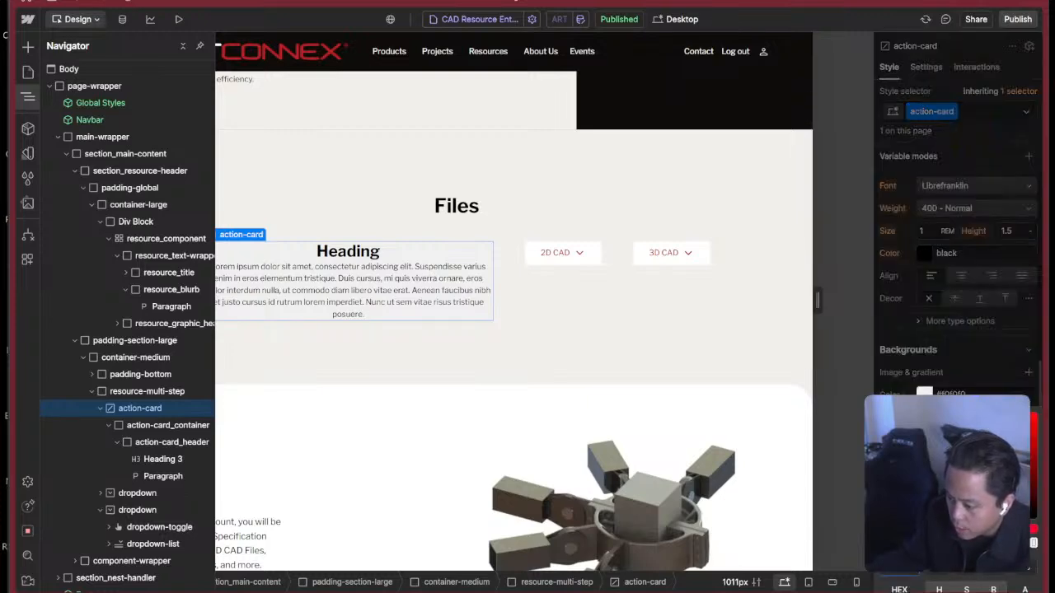
left_click_drag(1030, 543, 844, 543)
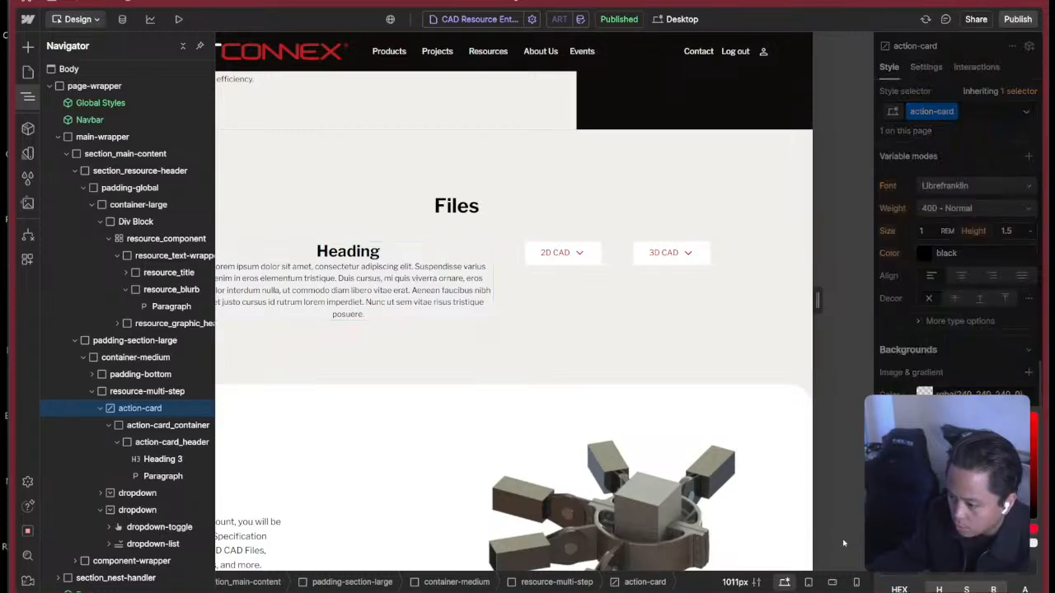
left_click(974, 381)
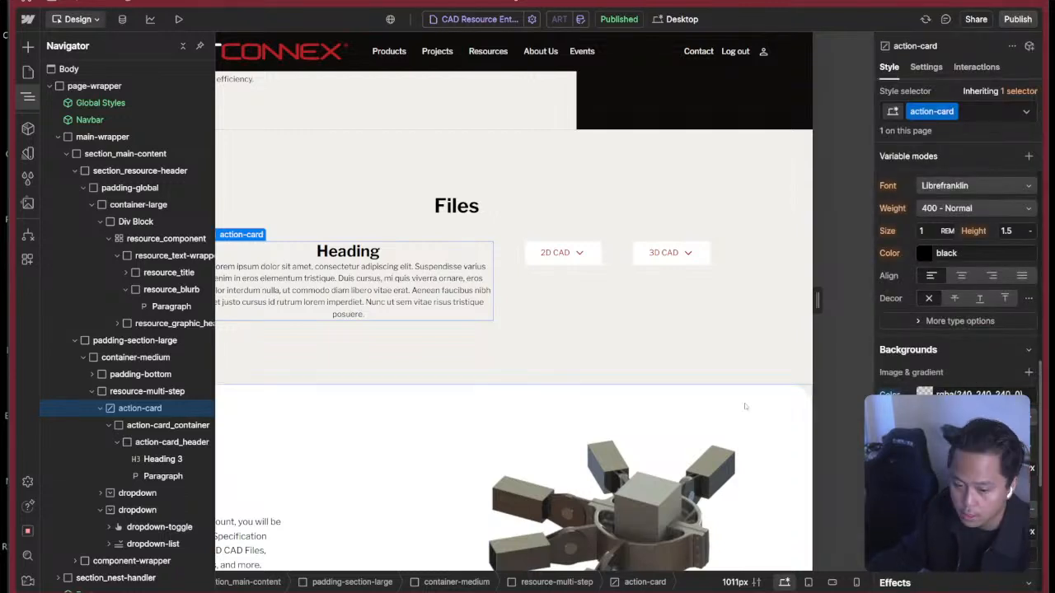
Left-align the text of action-card.
left_click(109, 426)
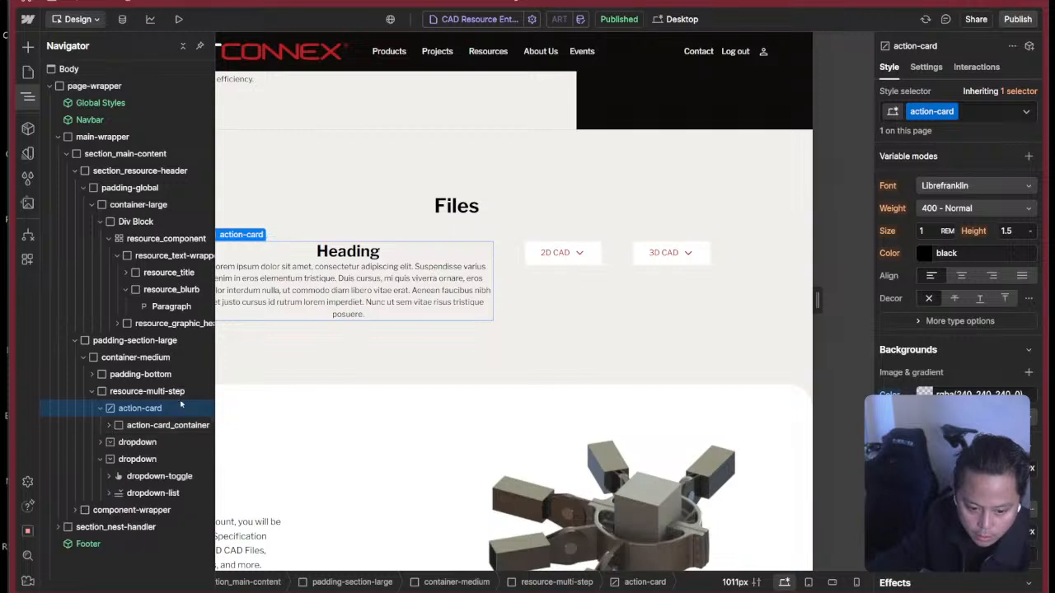
left_click(932, 277)
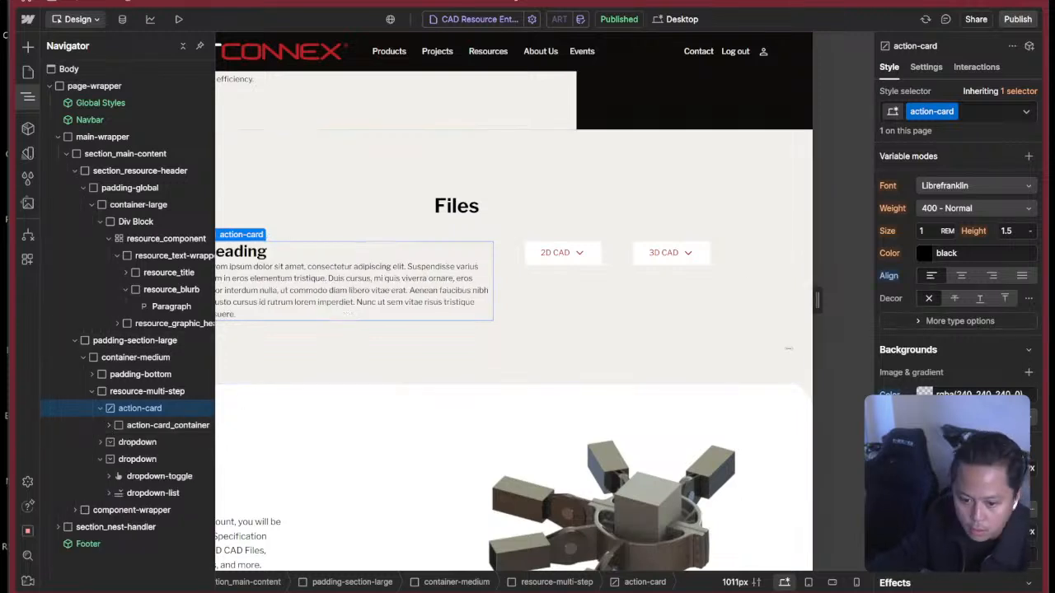
scroll(936, 350, "down", 5)
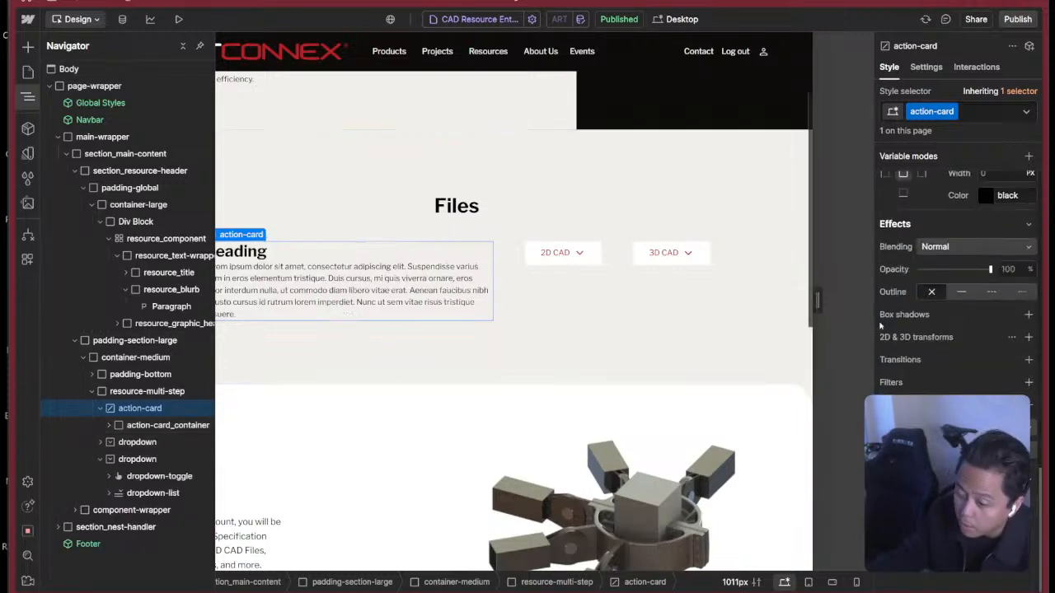
Examine the typography and background styles of resource-multi-step and its parents container-medium and padding-section-large.
left_click(100, 409)
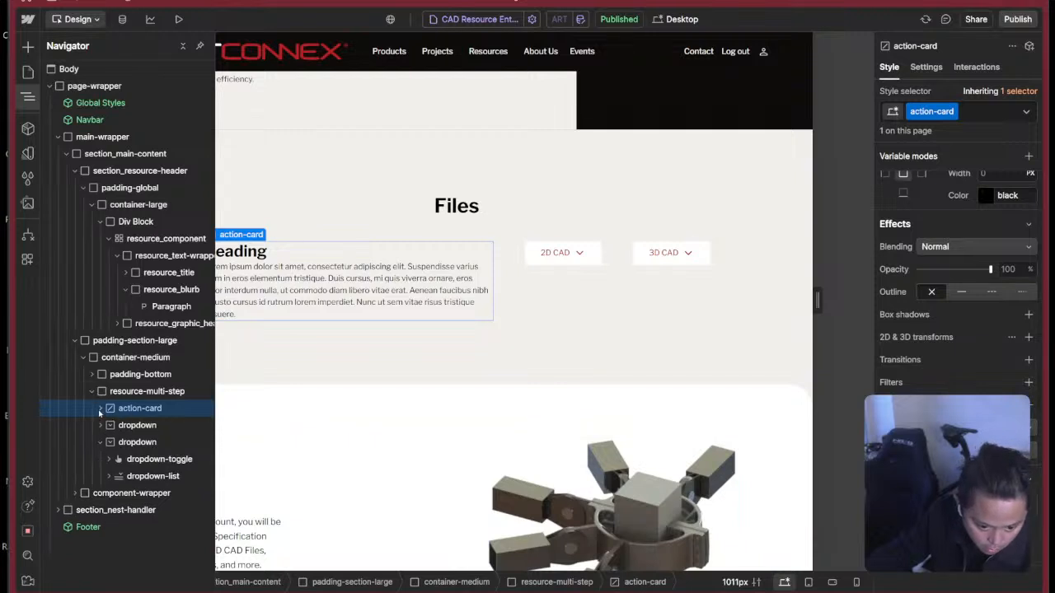
left_click(136, 391)
scroll(957, 344, "up", 4)
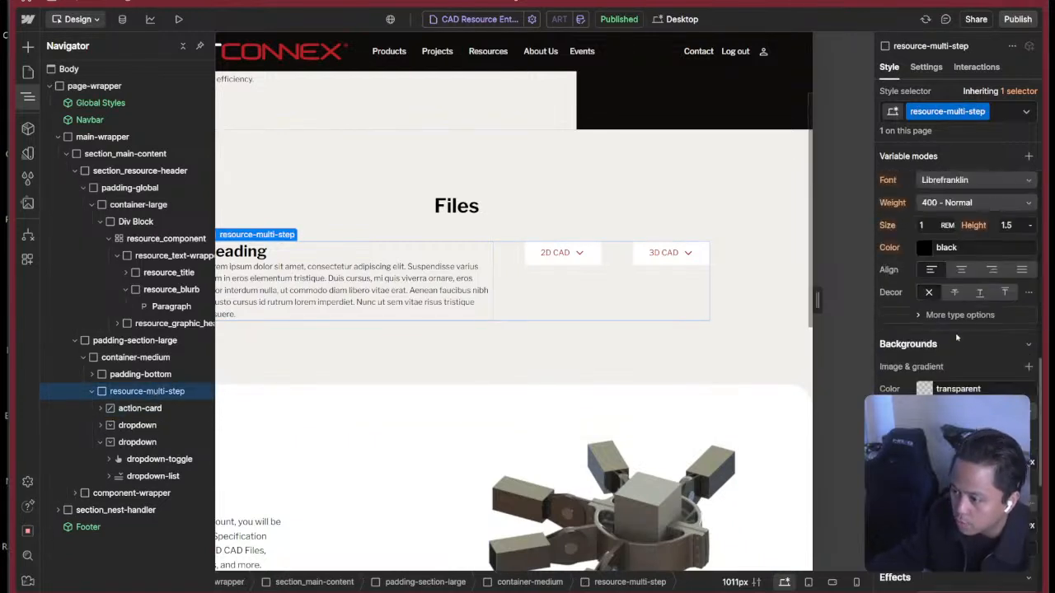
left_click(152, 357)
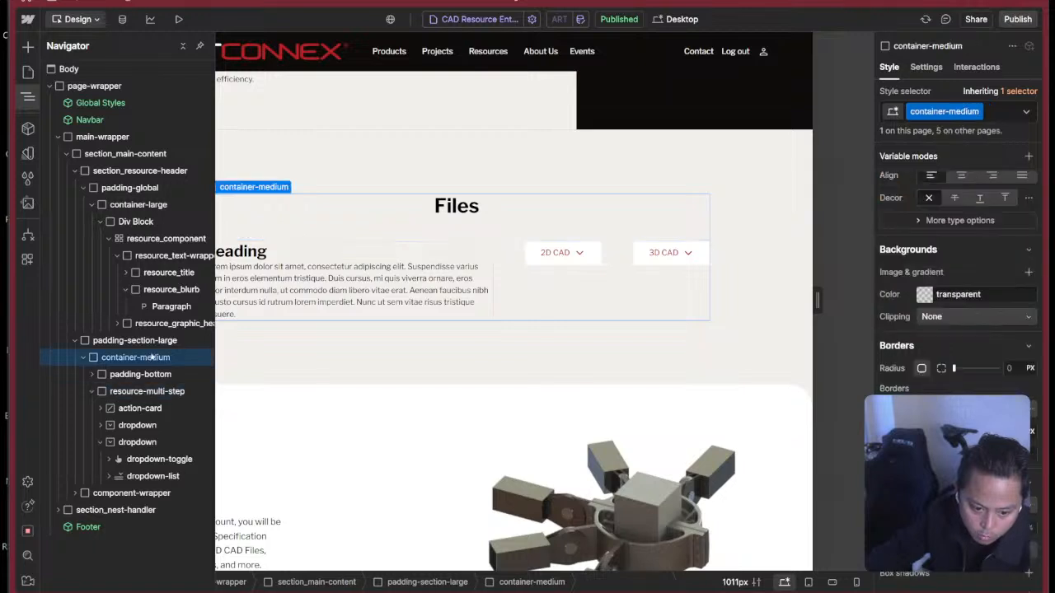
left_click(161, 342)
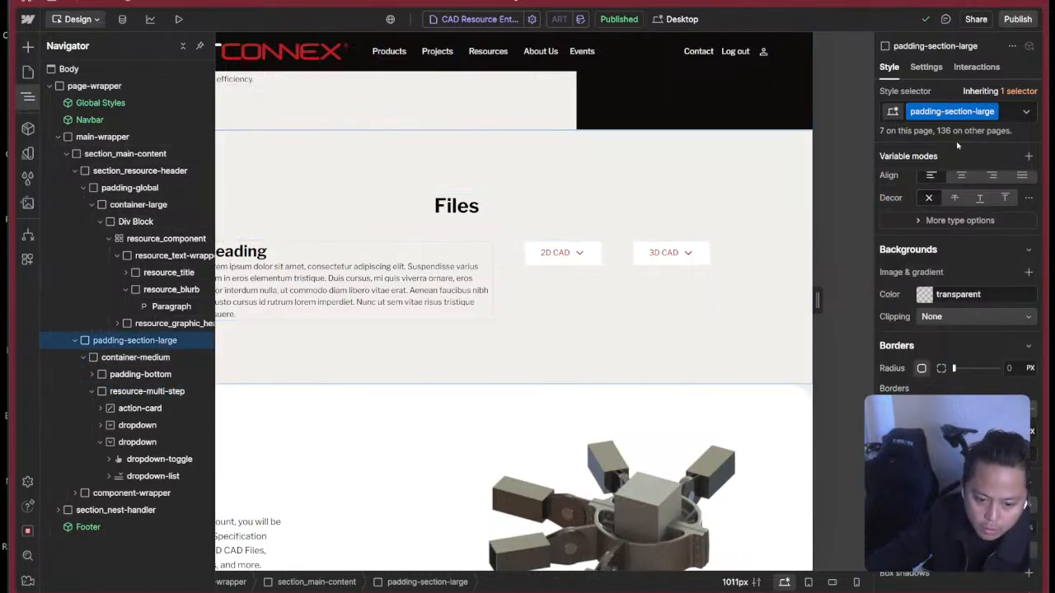
Select action-card_container inside action-card and bring its spacing settings into view.
left_click(447, 276)
left_click(450, 253)
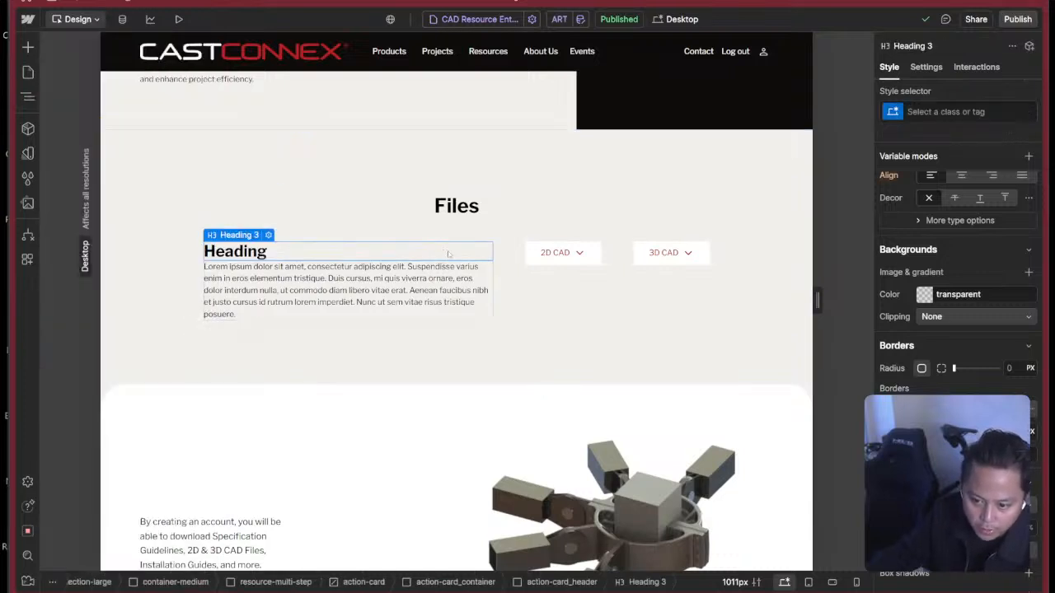
key("z")
left_click(179, 445)
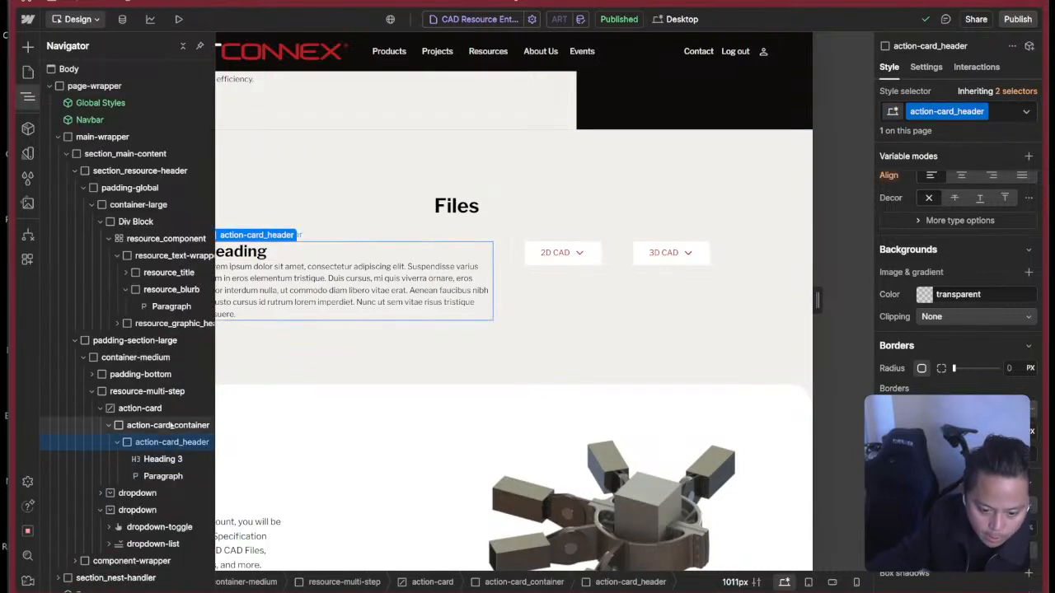
left_click(167, 426)
scroll(954, 226, "down", 2)
scroll(954, 225, "up", 6)
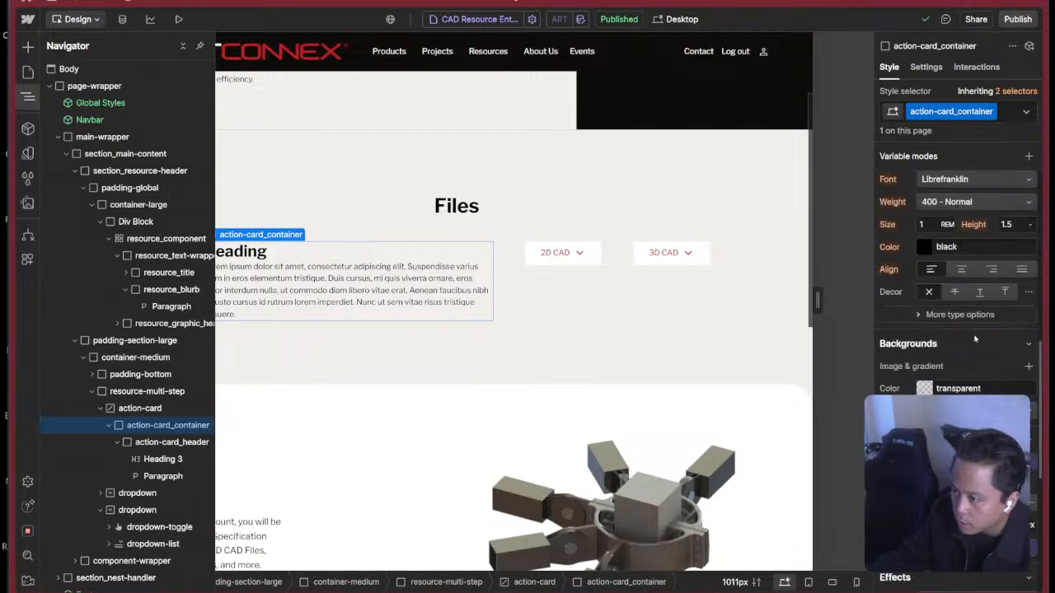
scroll(956, 235, "up", 3)
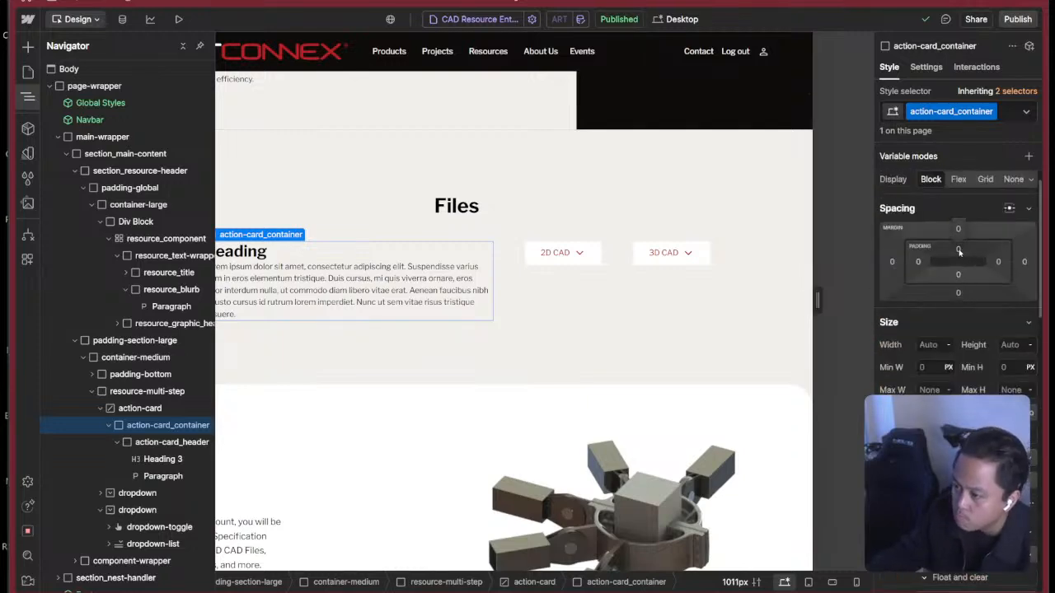
Try the Small 0.25rem variable as the top padding of action-card_container.
left_click(958, 250)
left_click(1000, 268)
left_click(944, 369)
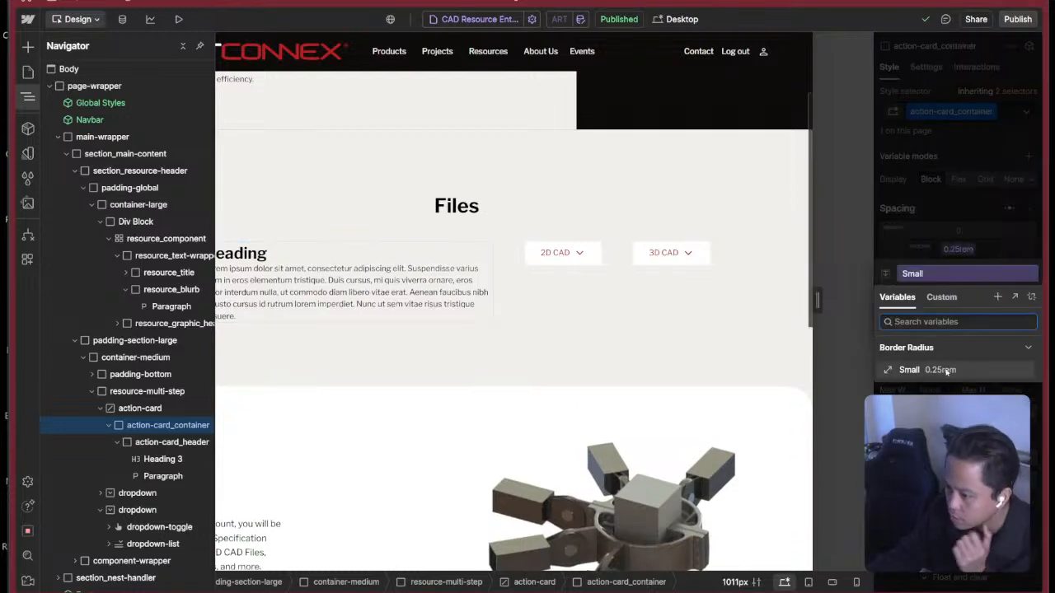
left_click(965, 250)
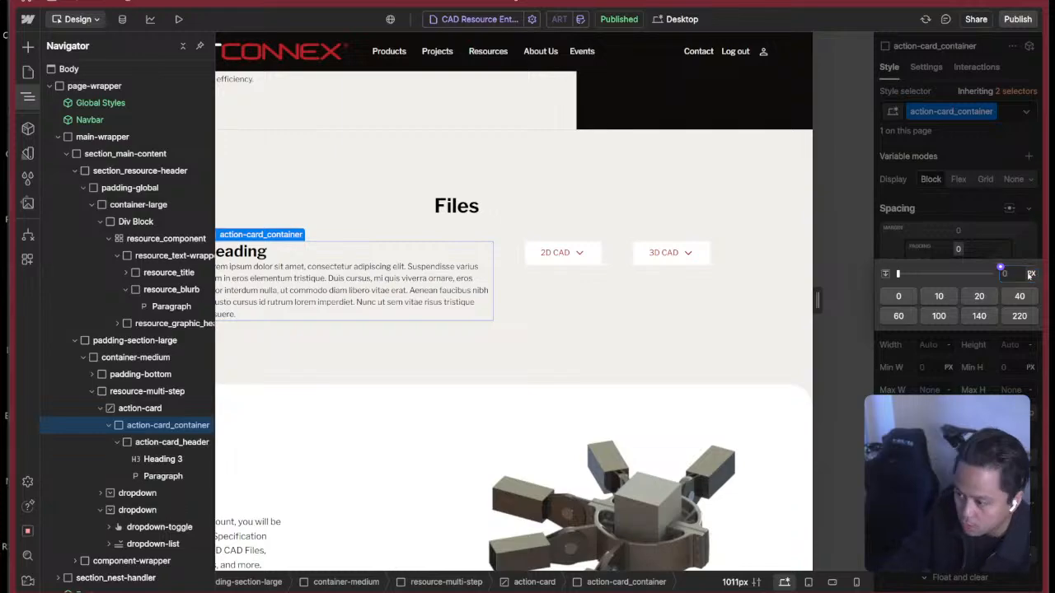
Switch to the Figma design and inspect the padding and gap of the Download All Files ActionCard in Dev Mode.
key("super+Tab")
left_click(731, 319)
key("super+Tab")
left_click(849, 264)
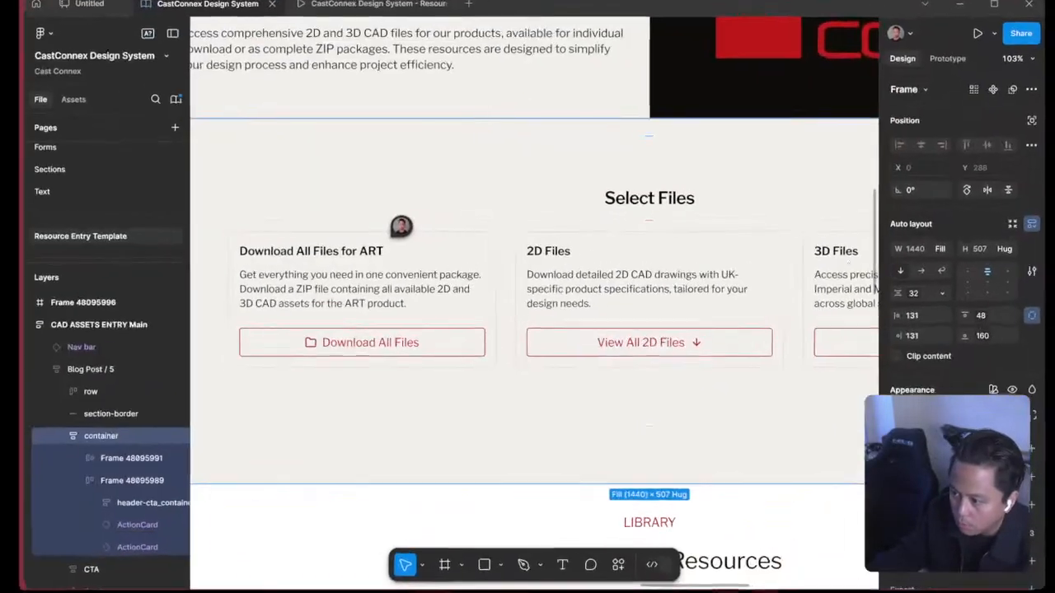
left_click(483, 243)
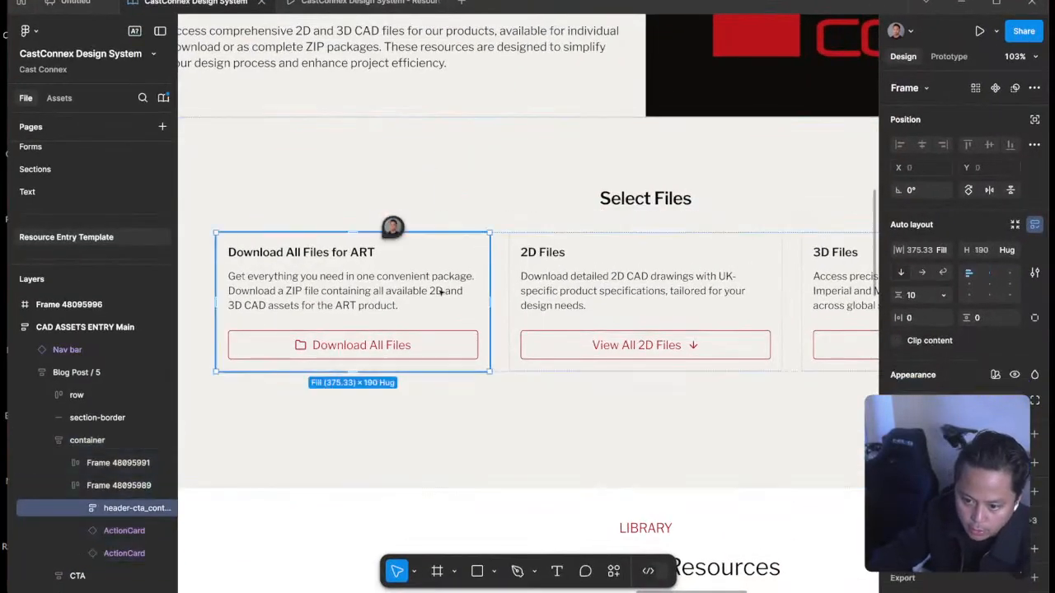
left_click(477, 317)
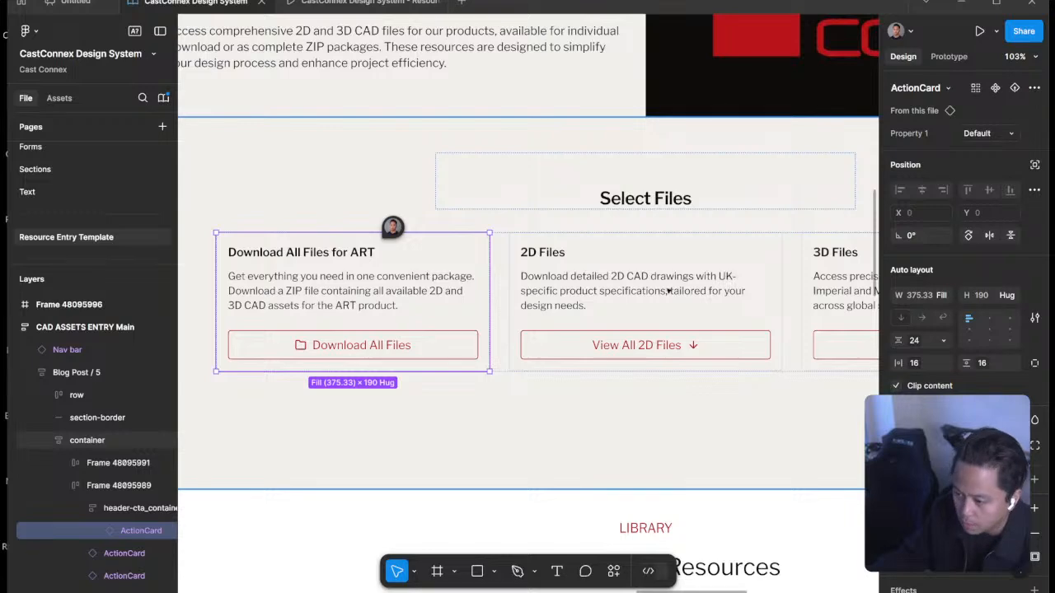
key("shift+d")
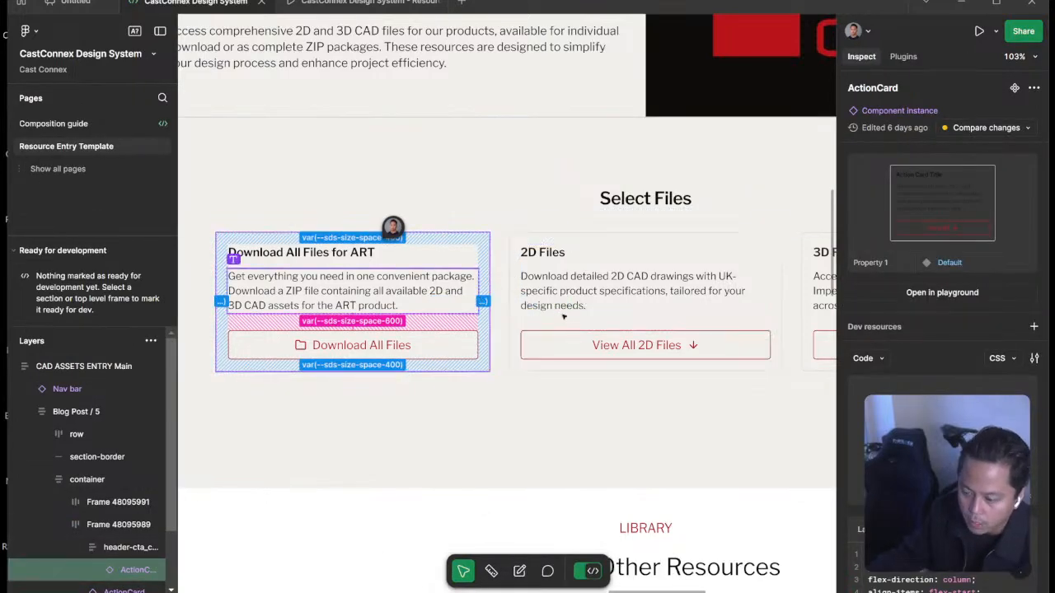
Back in Webflow, create a variable named 1rem in the Spacing collection and apply it to action-card_container's top padding.
key("super+Tab")
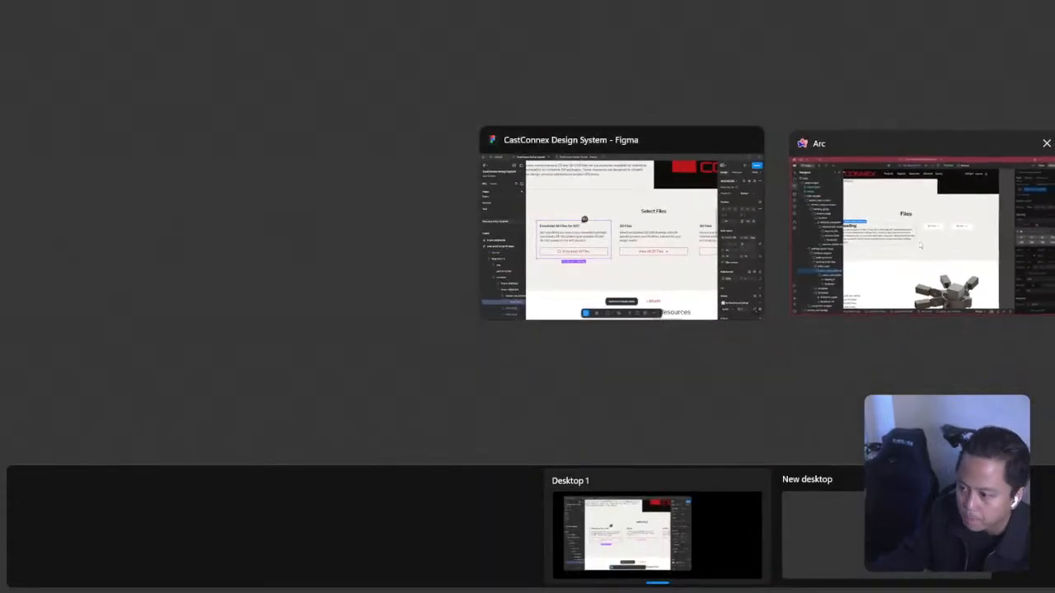
left_click(859, 295)
left_click(1000, 269)
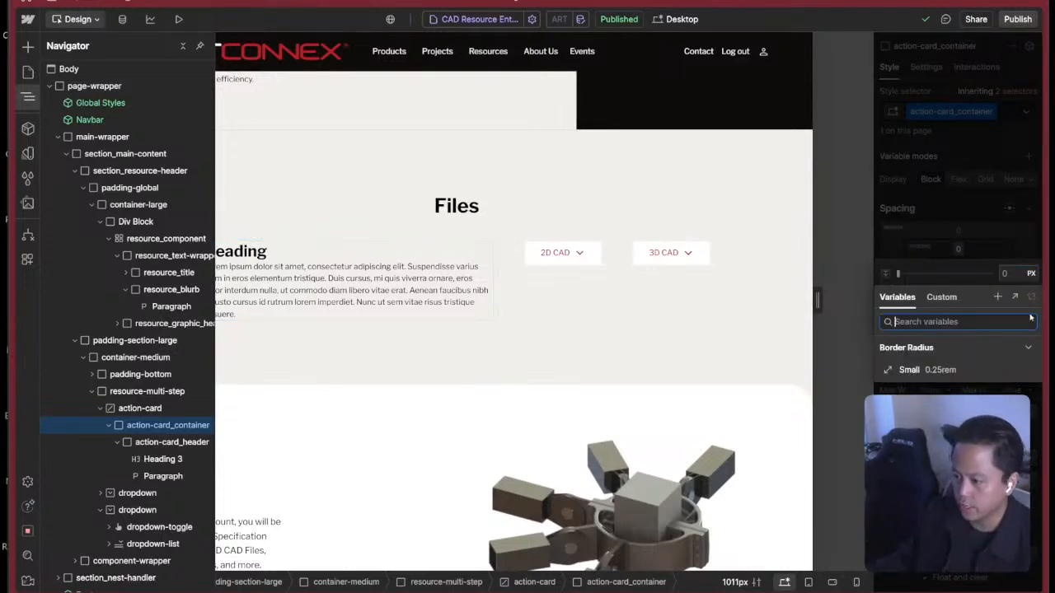
left_click(997, 296)
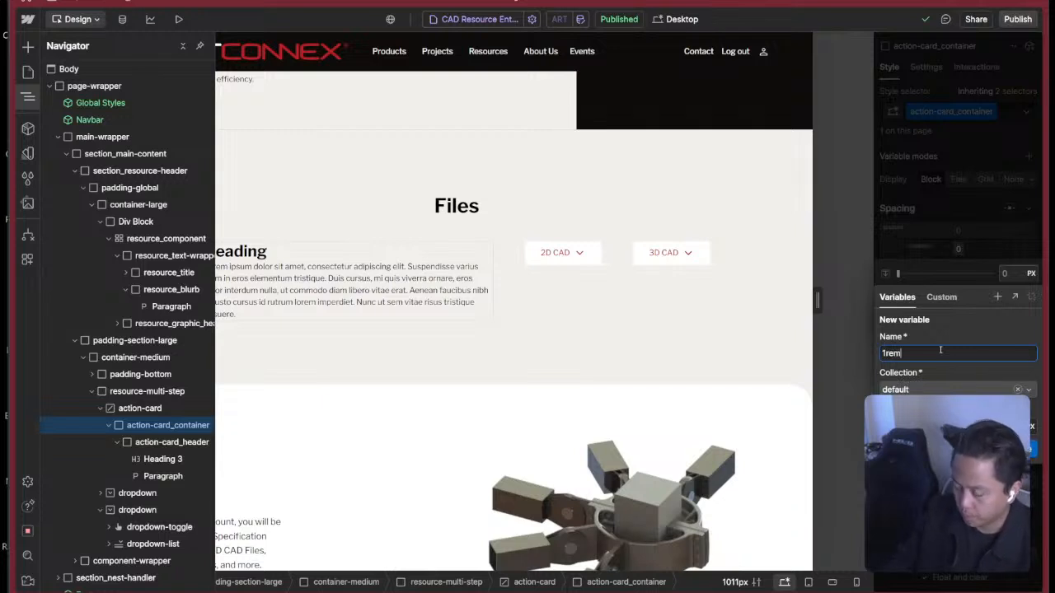
left_click(921, 389)
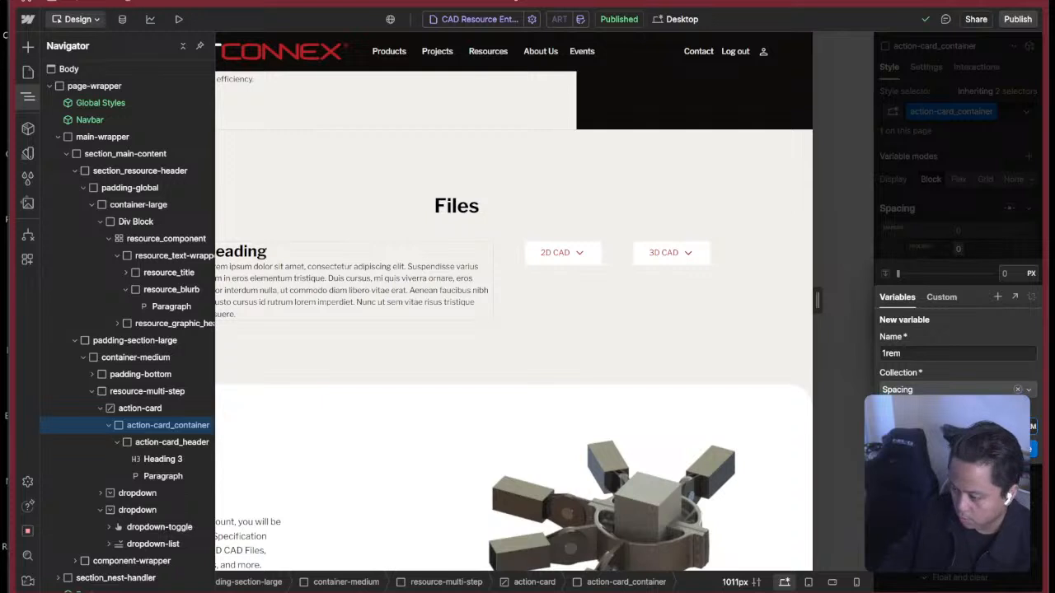
left_click(1021, 449)
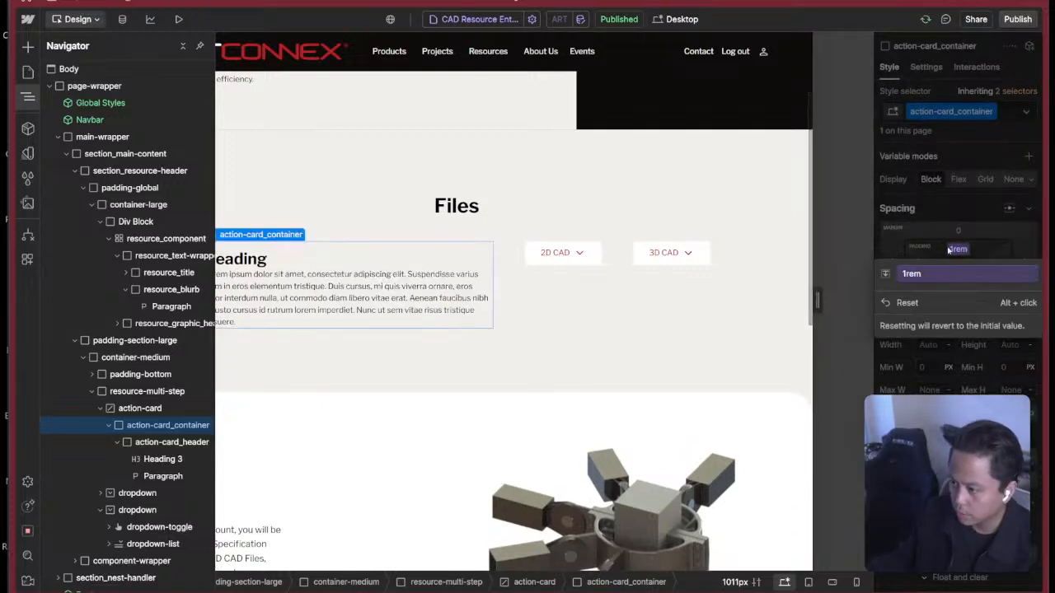
left_click(951, 249)
Apply the 1rem variable to the bottom, left and right padding of action-card_container.
left_click(959, 276)
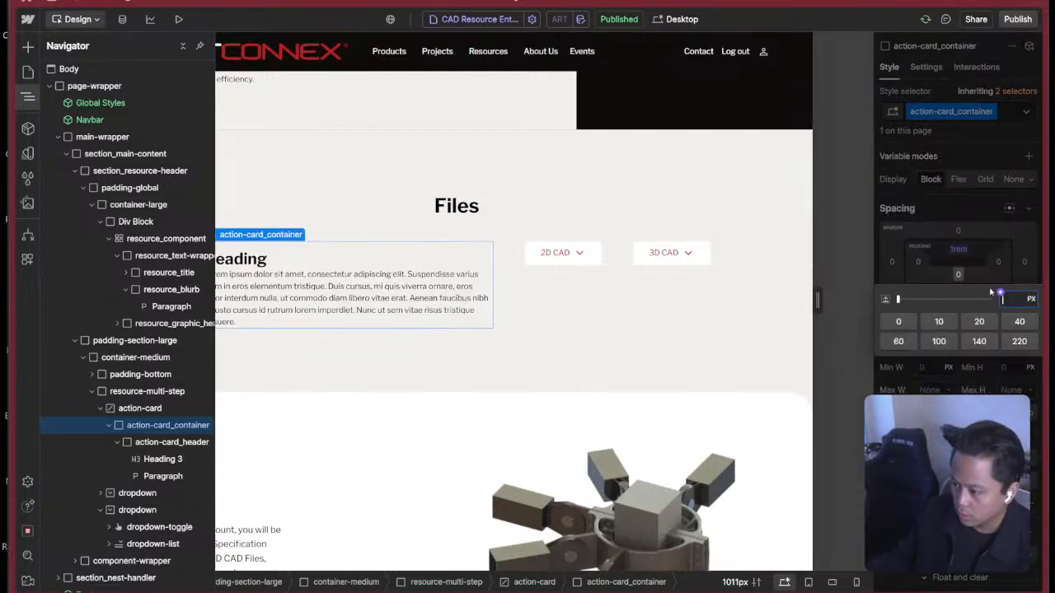
left_click(1002, 294)
left_click(948, 441)
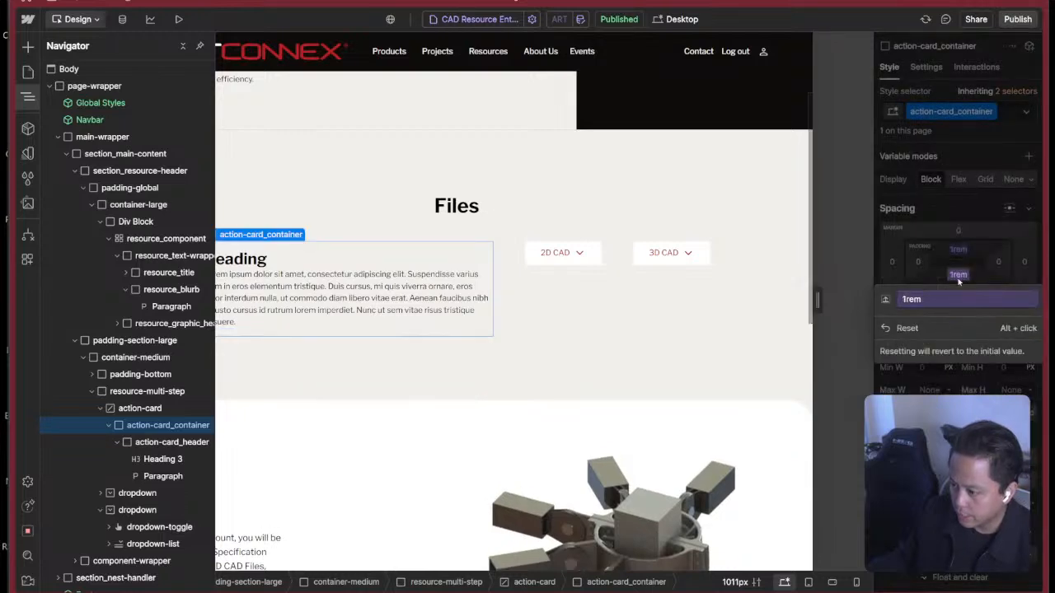
left_click(958, 279)
left_click(919, 264)
left_click(999, 282)
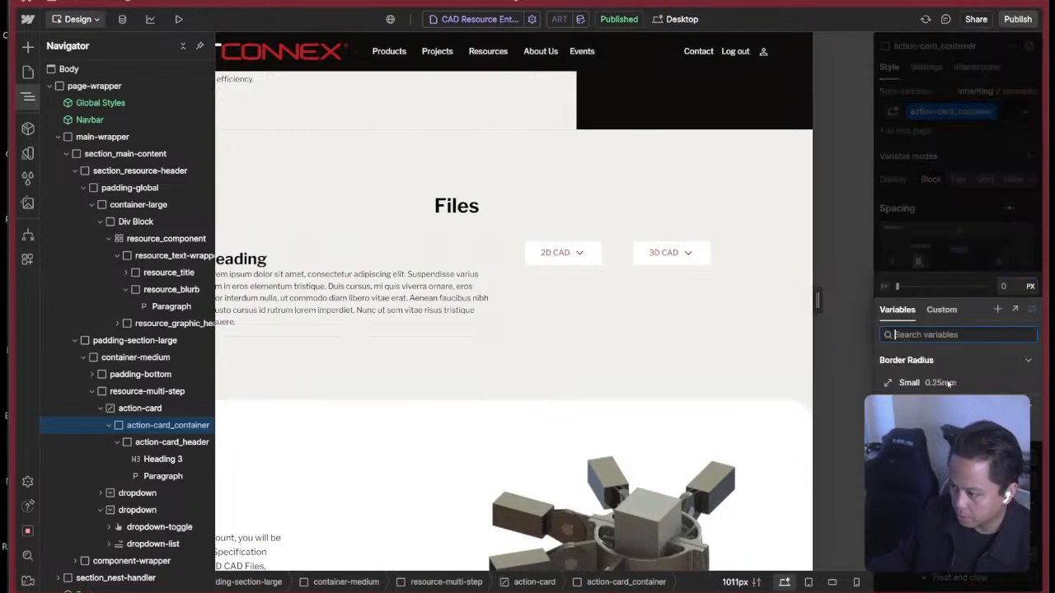
left_click(948, 441)
left_click(976, 257)
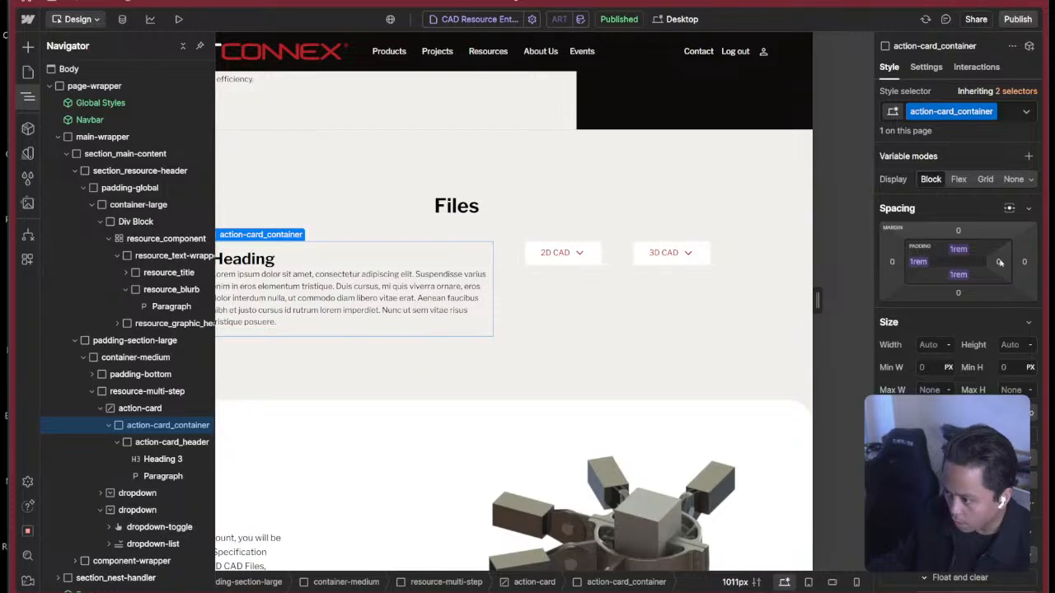
left_click(995, 261)
left_click(1001, 281)
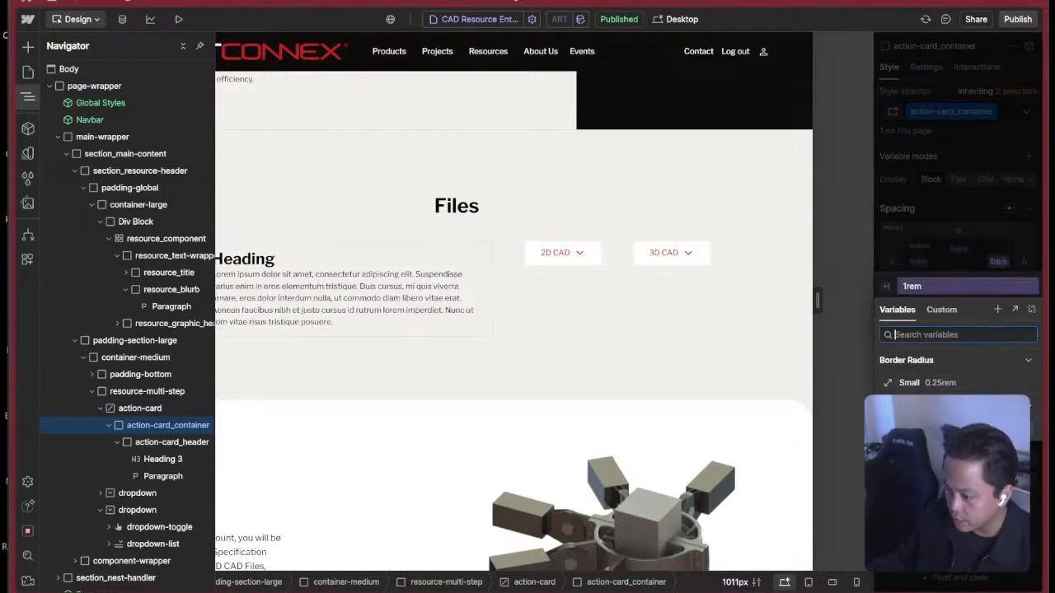
left_click(948, 441)
left_click(960, 264)
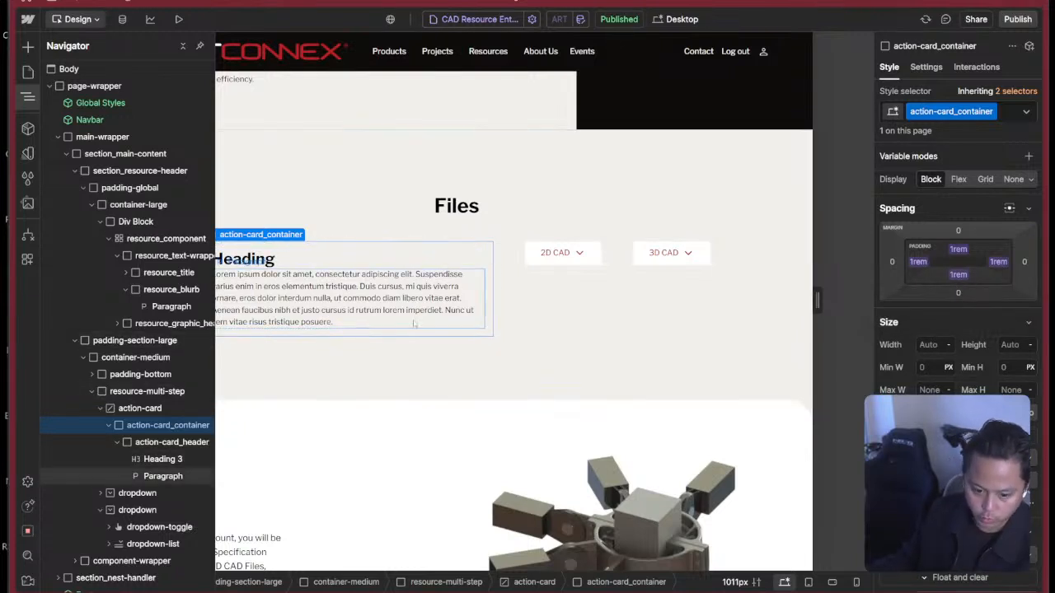
Apply the existing class heading-style-h3 to the Heading 3 in action-card_header.
left_click(117, 441)
left_click(164, 444)
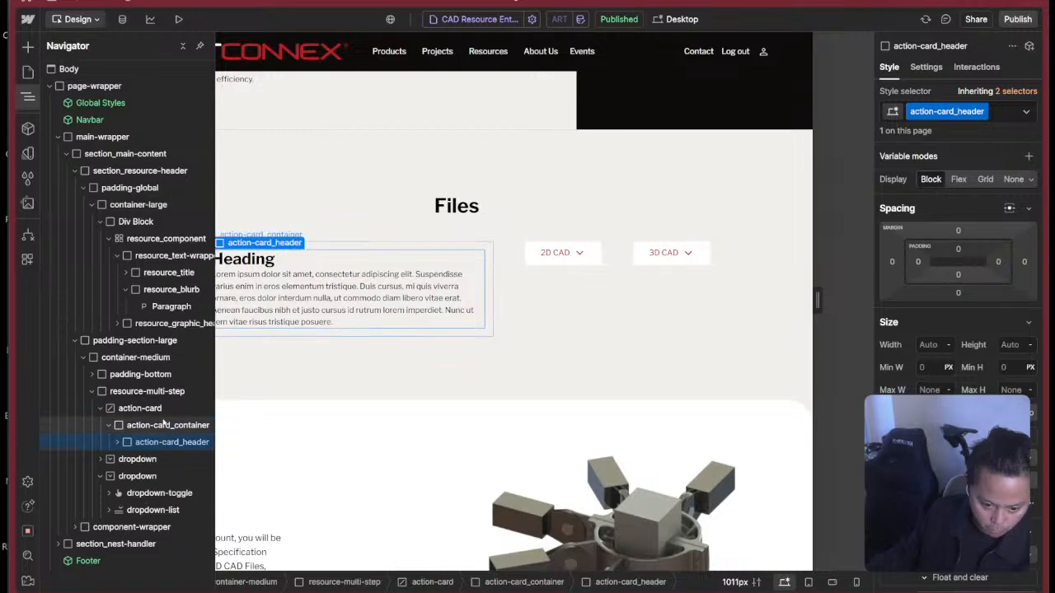
left_click(293, 267)
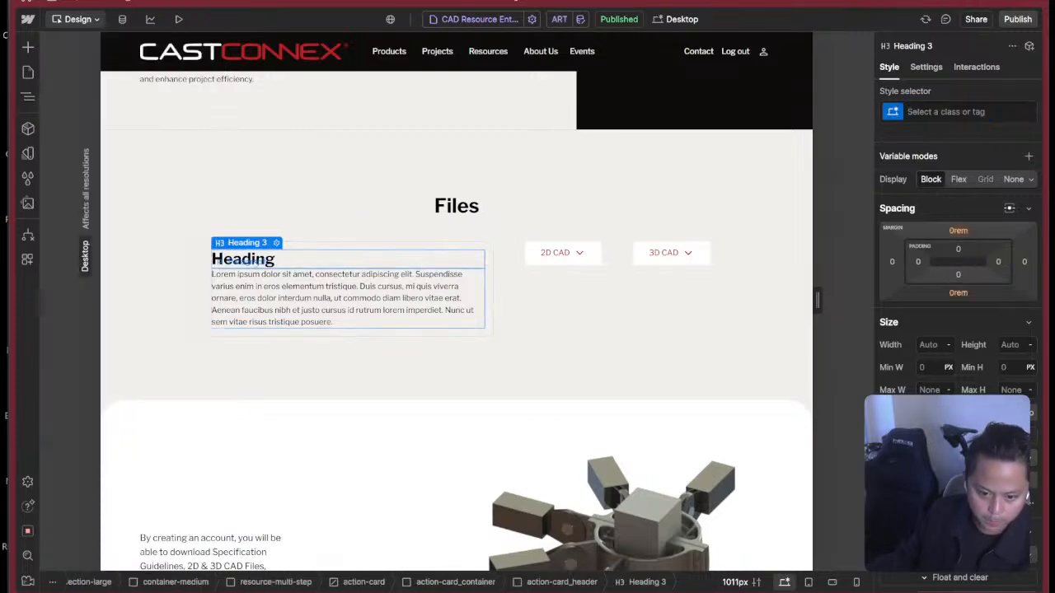
left_click(937, 117)
type("heading")
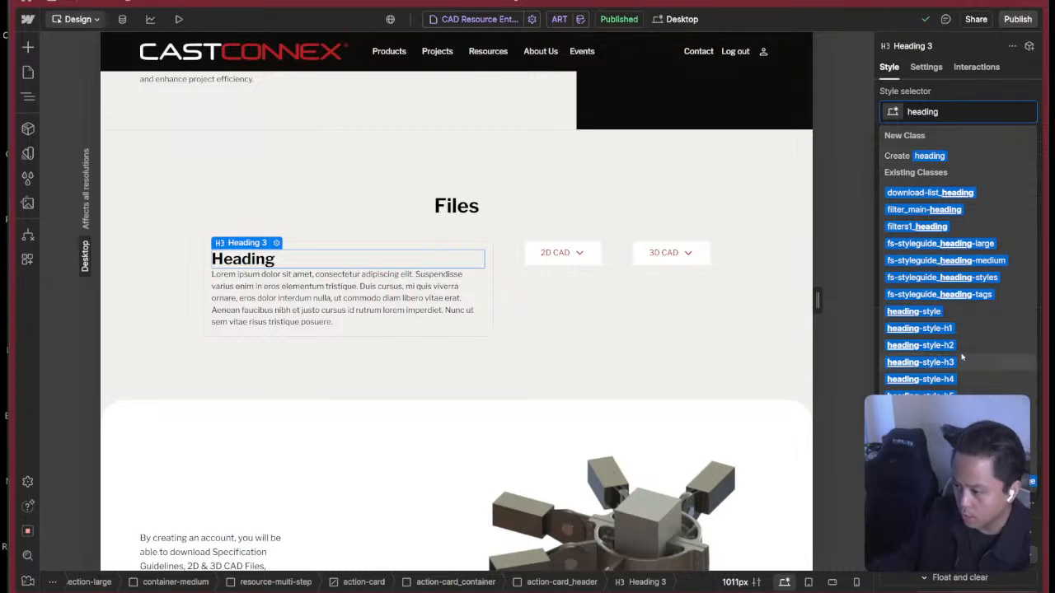
left_click(919, 362)
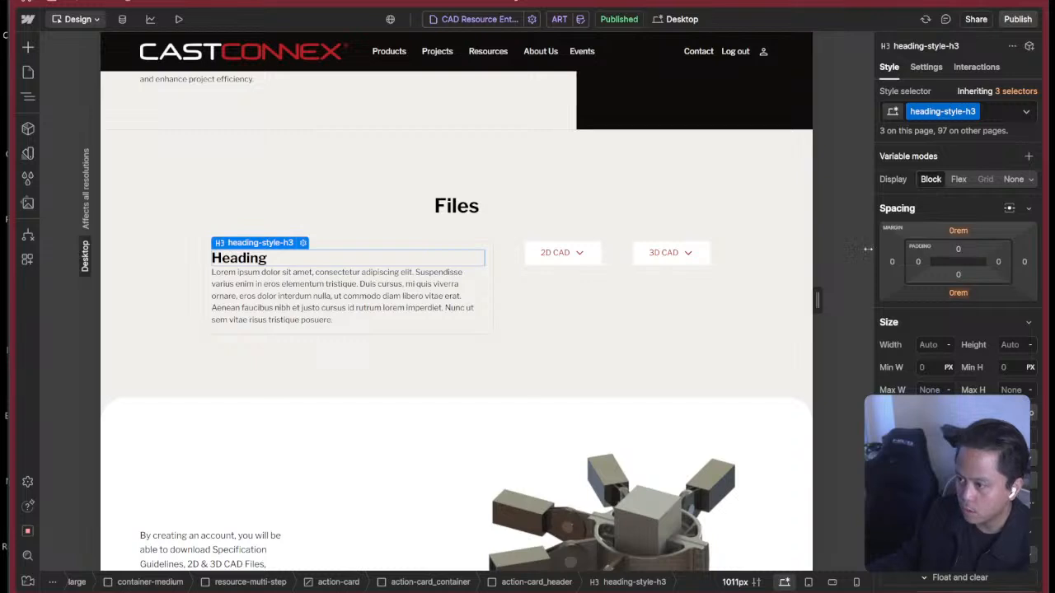
Add the global combo classes margin-bottom and margin-small to the card's heading.
left_click(999, 114)
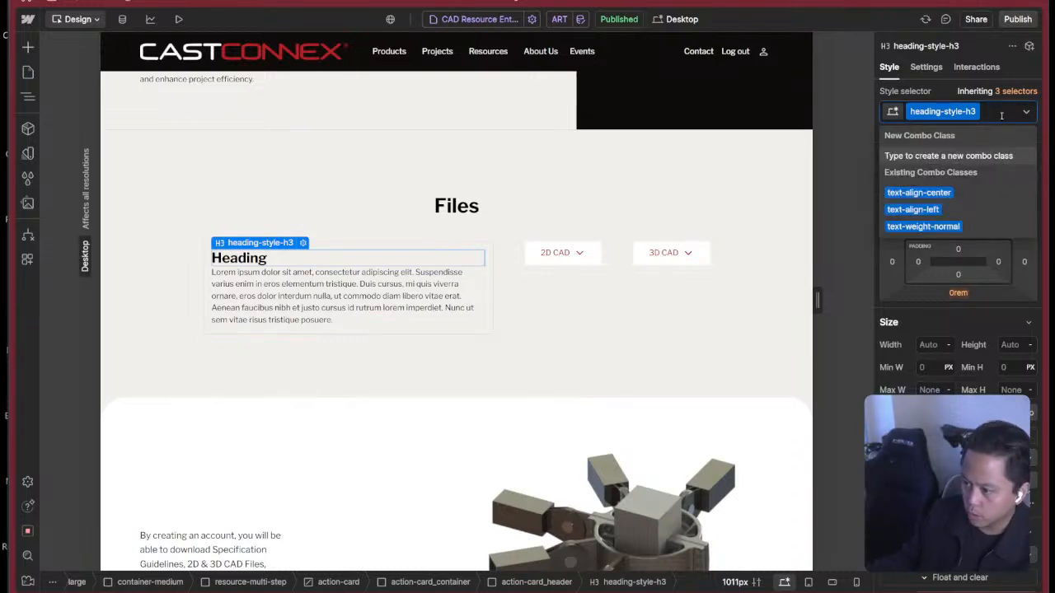
type("margin-")
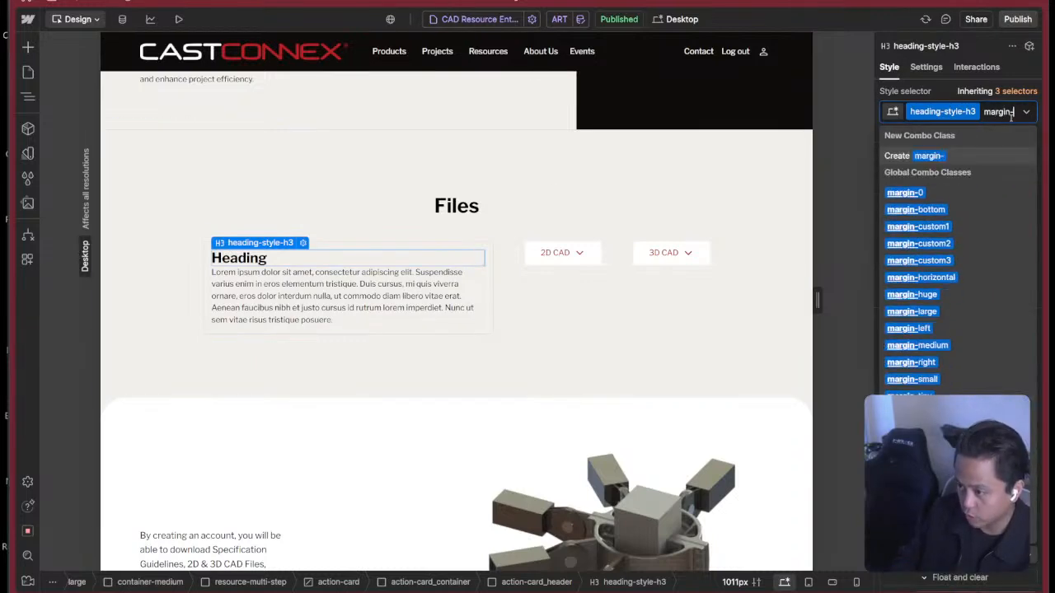
key("Down")
key("Down")
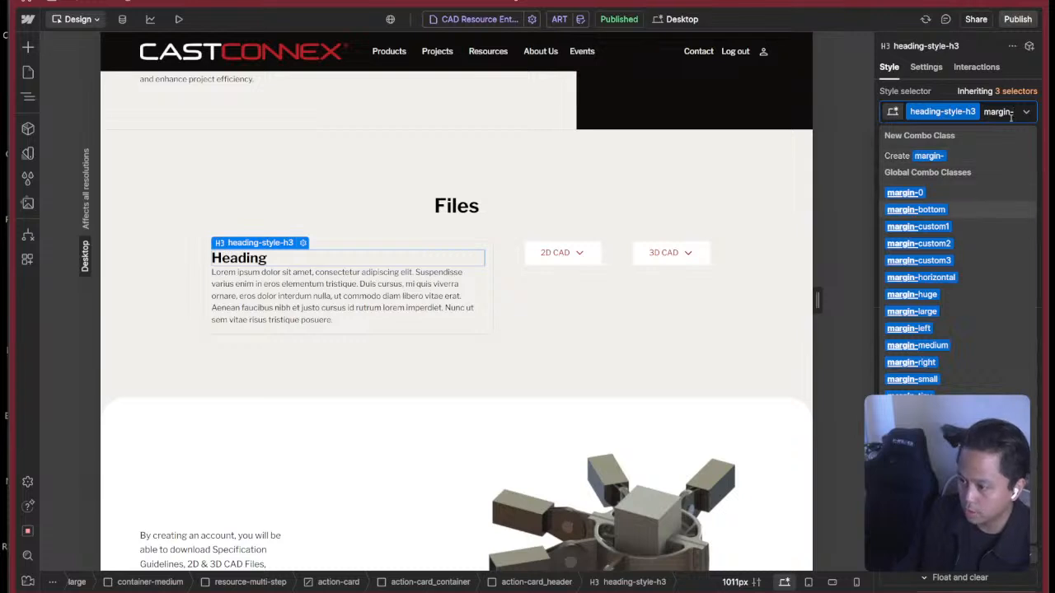
key("Return")
type("margin-")
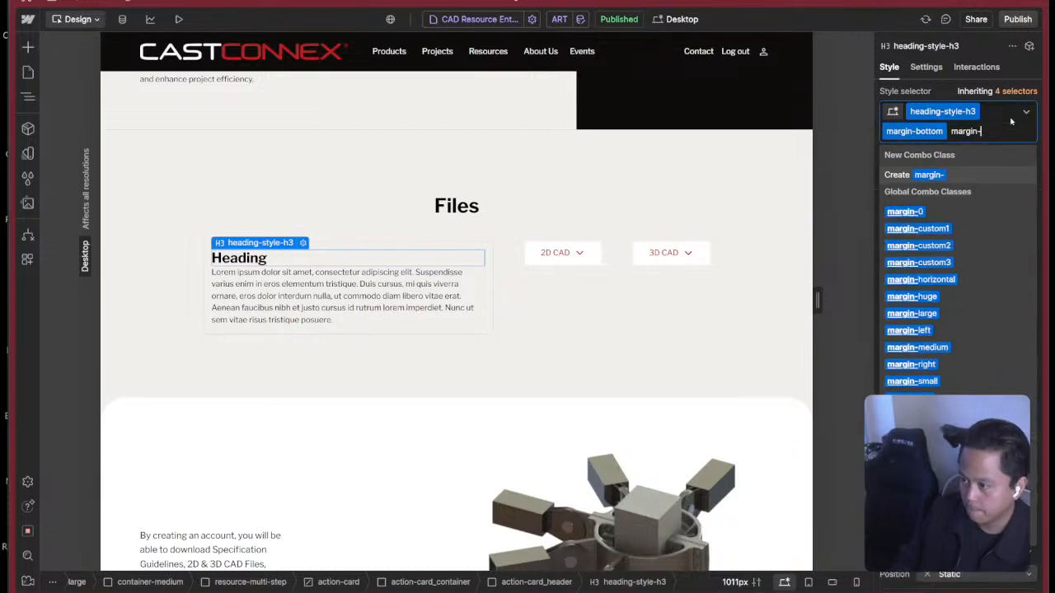
key("Down")
key("Down")
key("Down")
key("Down")
key("Down")
key("Down")
key("Down")
key("Down")
key("Down")
key("Down")
key("Down")
key("Return")
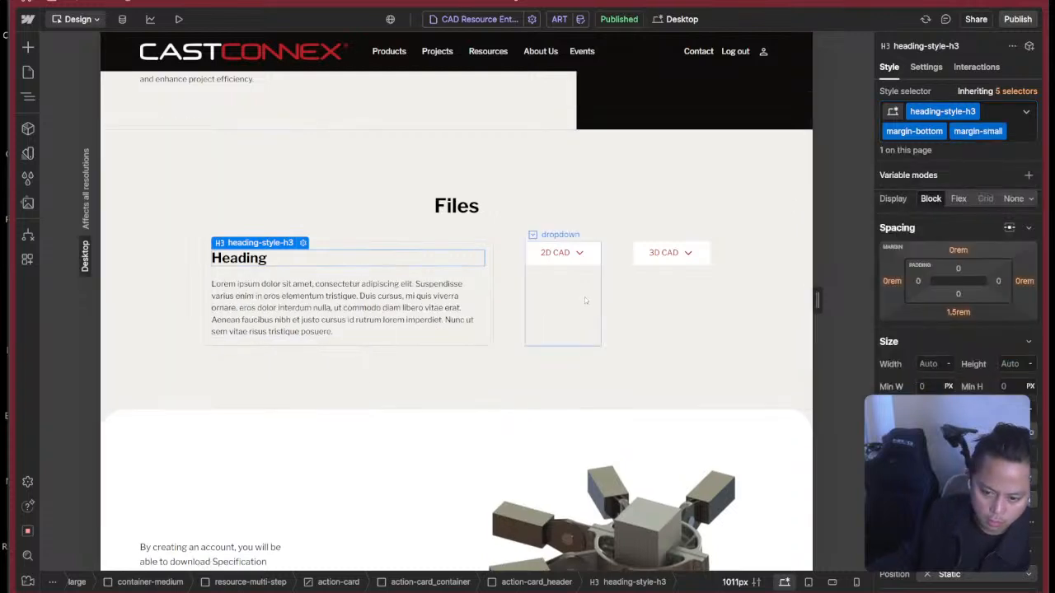
Check the typography style of the Download All Files for ART title in the Figma design, and return to Webflow.
left_click(584, 297)
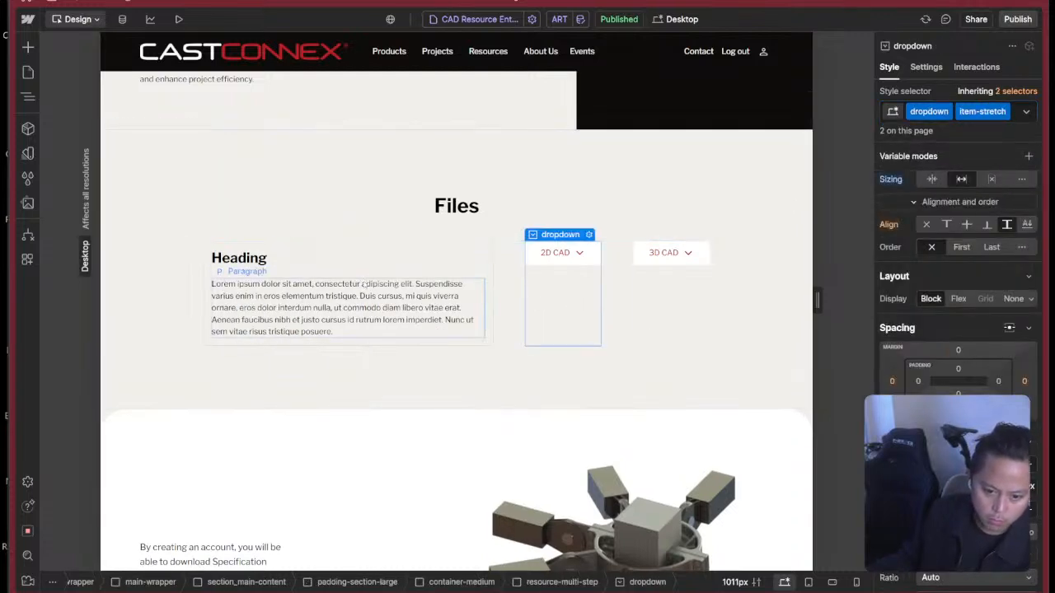
key("super+Tab")
left_click(688, 278)
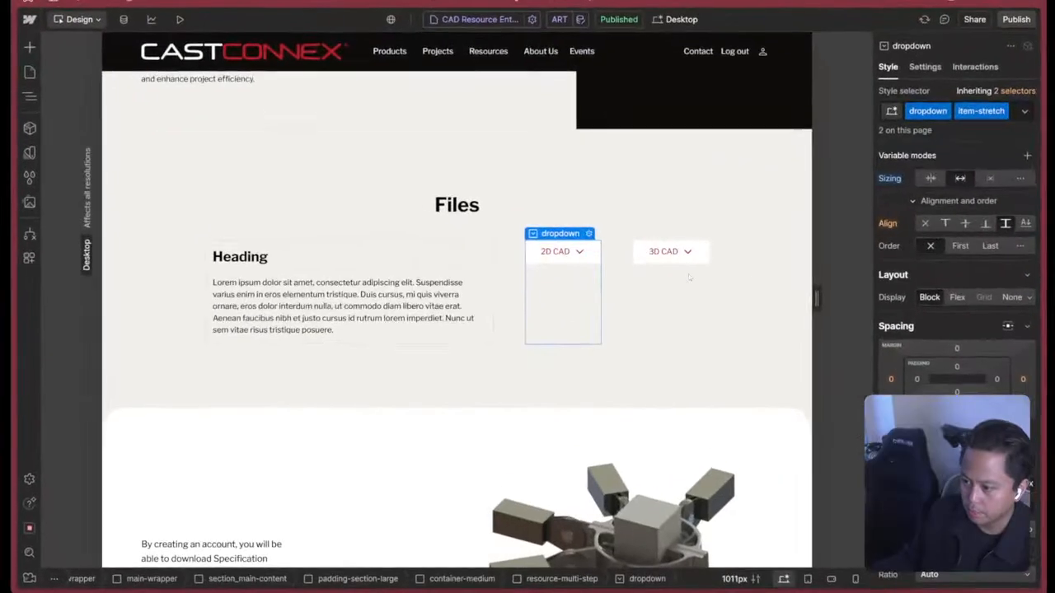
key("super+Tab")
left_click(897, 251)
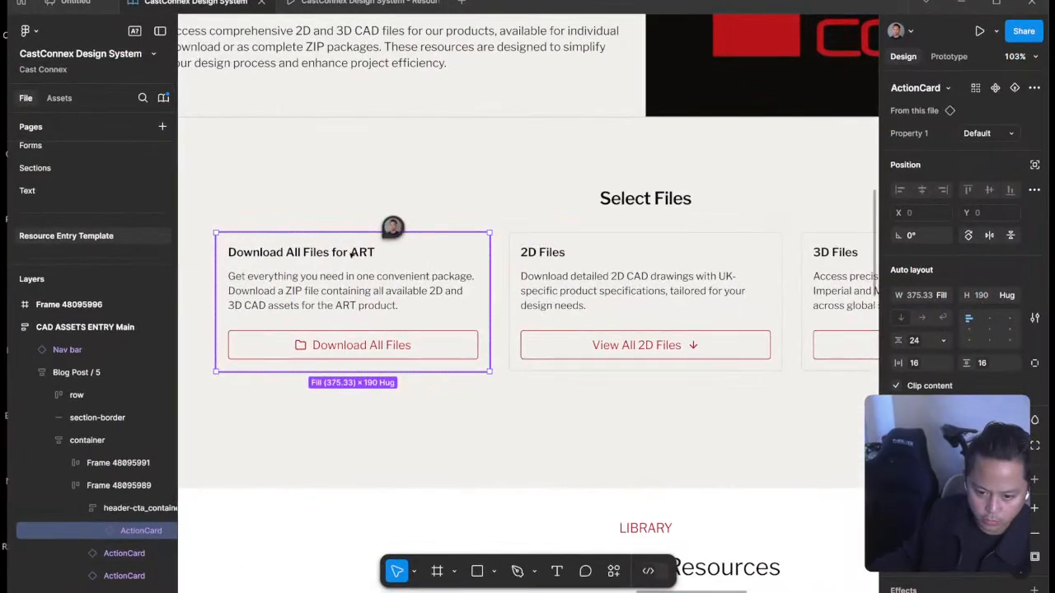
double_click(352, 255)
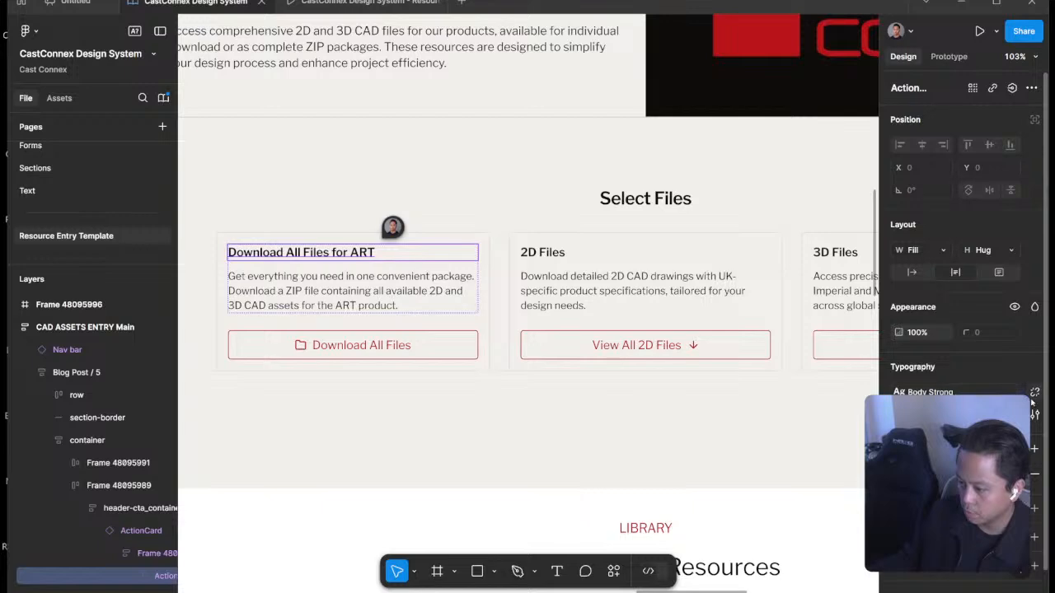
key("super+Tab")
left_click(907, 231)
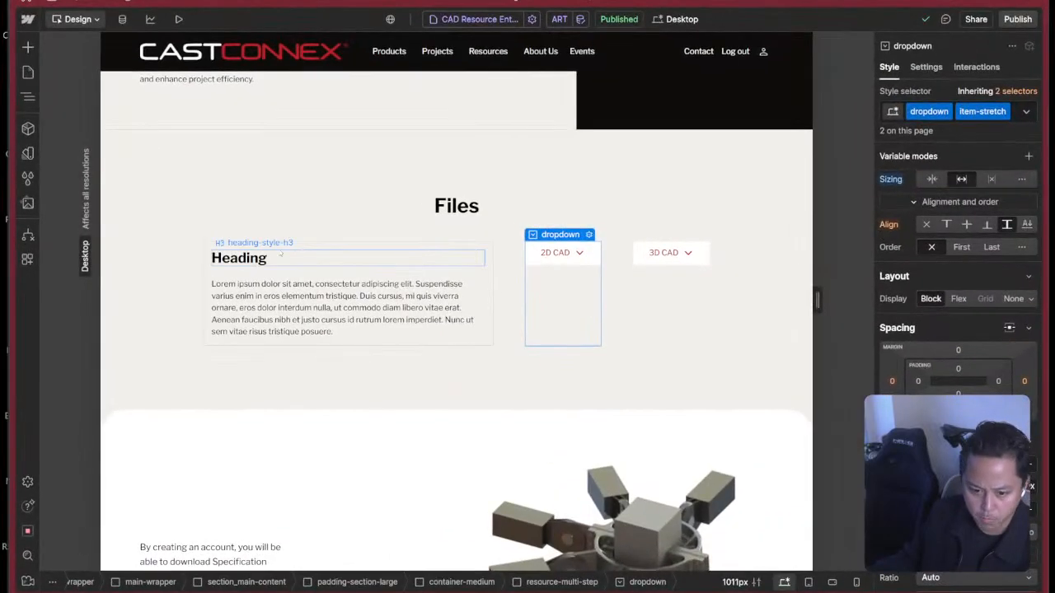
Remove the margin-bottom and margin-small combo classes from the heading in action-card_header.
left_click(381, 272)
left_click(381, 262)
scroll(956, 313, "down", 5)
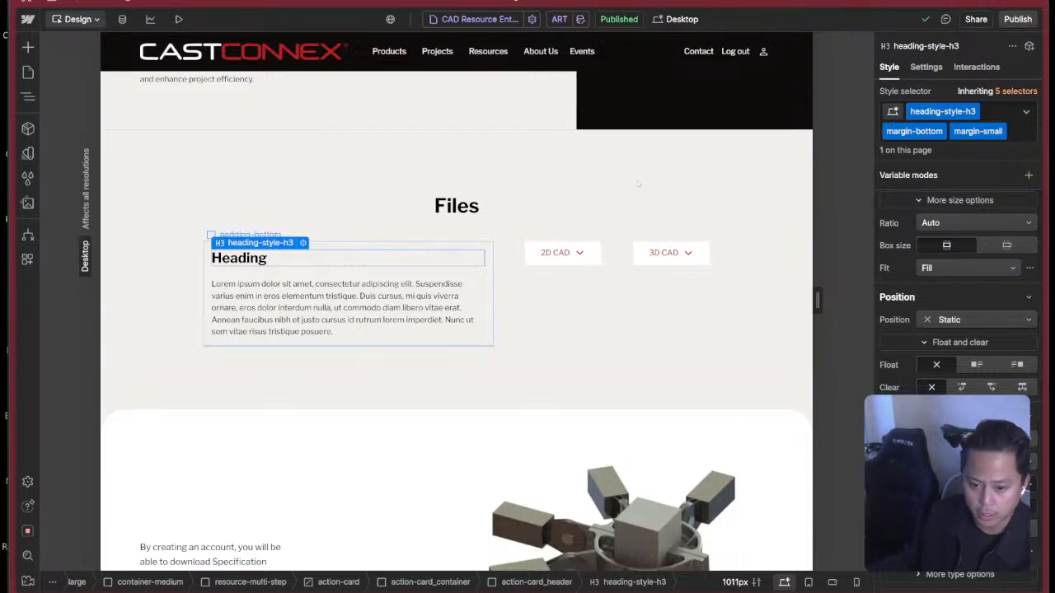
left_click(997, 114)
key("BackSpace")
key("BackSpace")
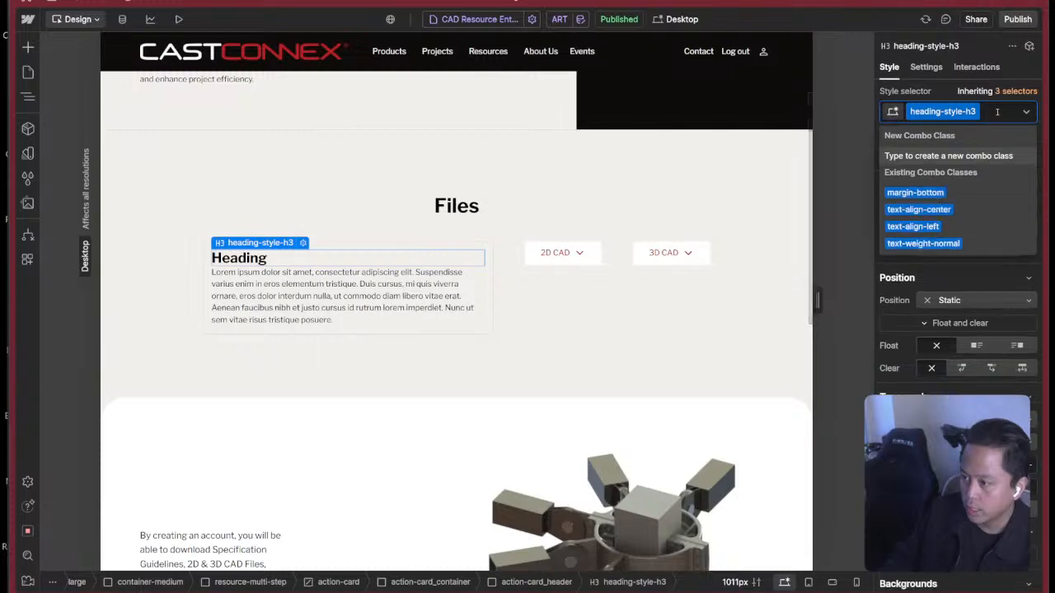
Create a new combo class named cc-body on the card's heading-style-h3 heading.
type("cc-sma")
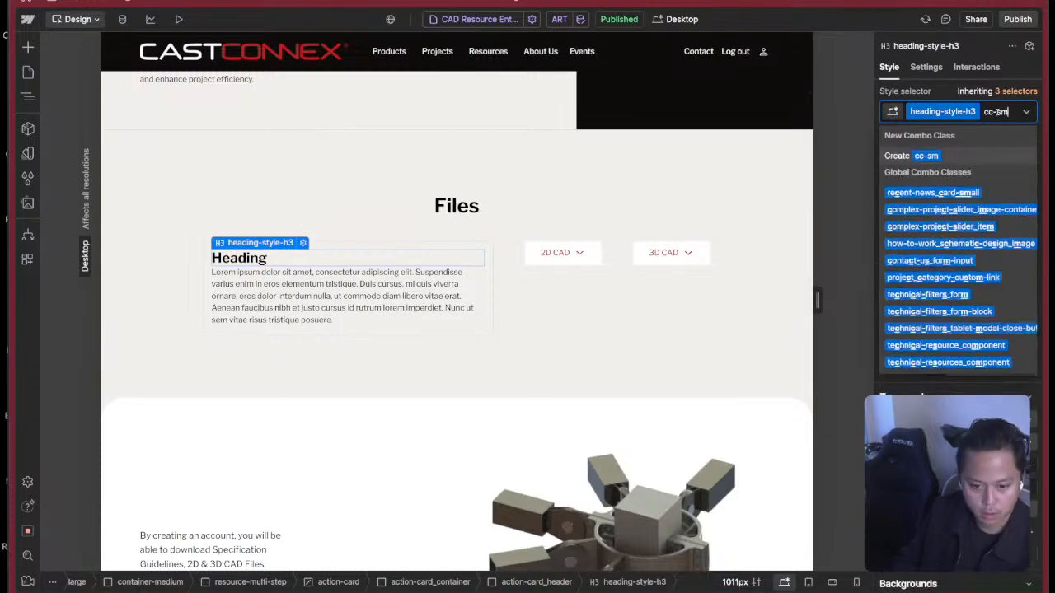
key("BackSpace")
key("BackSpace")
key("BackSpace")
type("nbo")
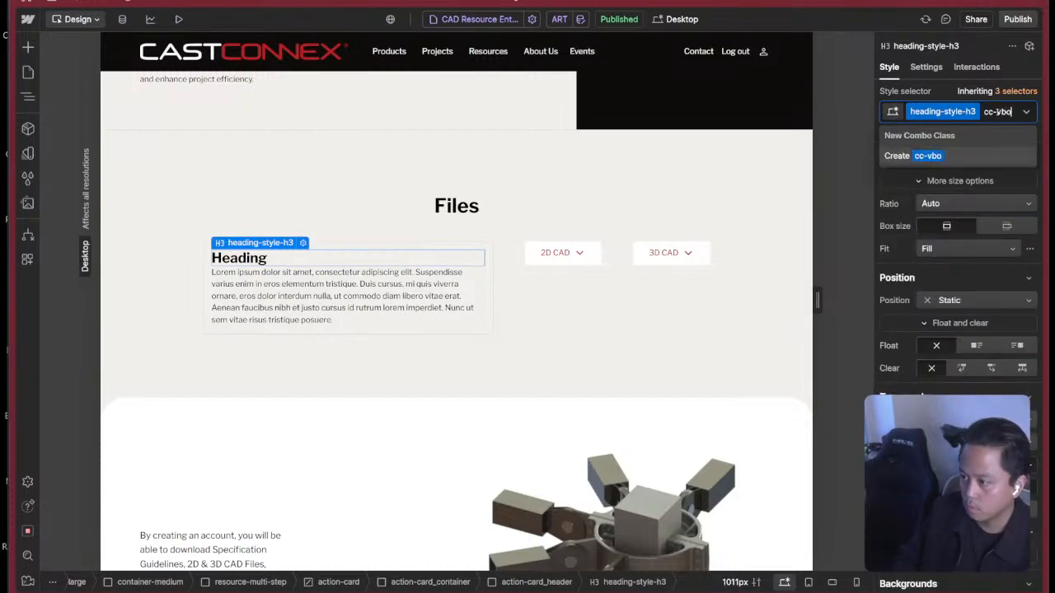
key("BackSpace")
key("BackSpace")
key("BackSpace")
type("body")
key("Return")
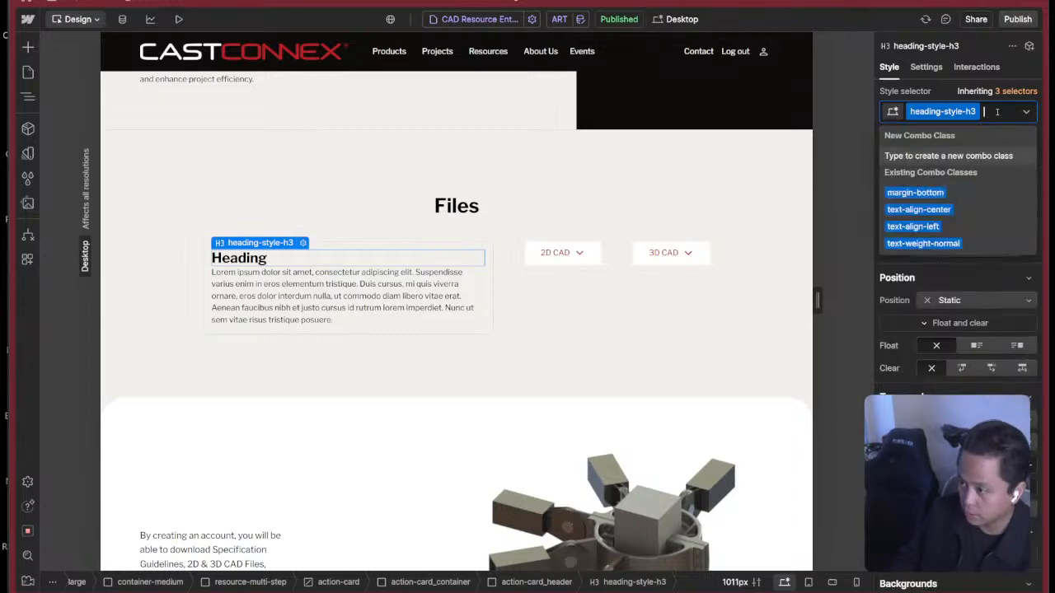
key("Escape")
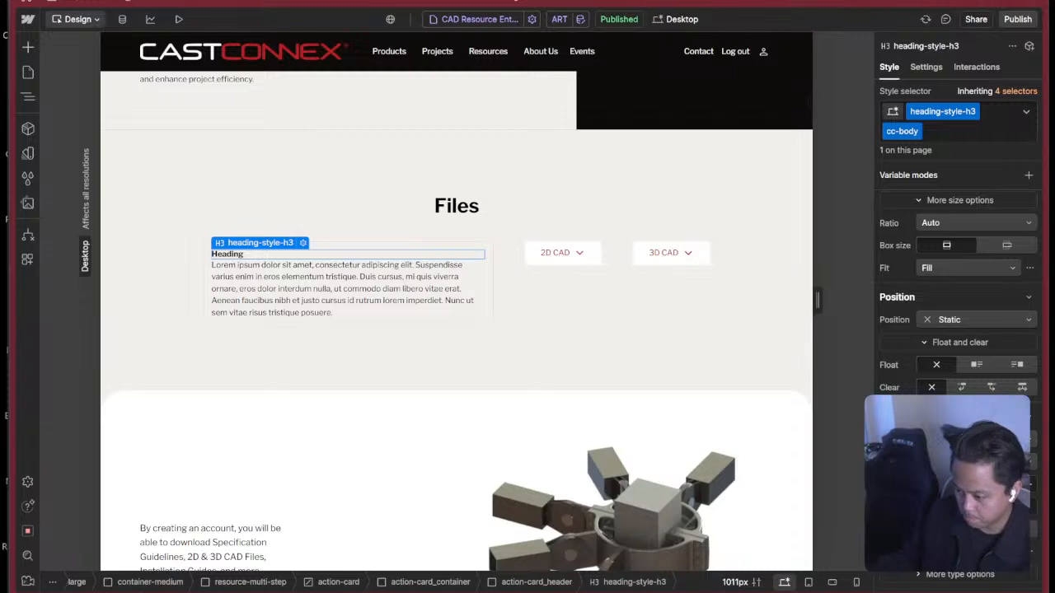
Create a 1rem variable named Body in the Font Sizes collection and link the heading's font size to it.
left_click(1026, 483)
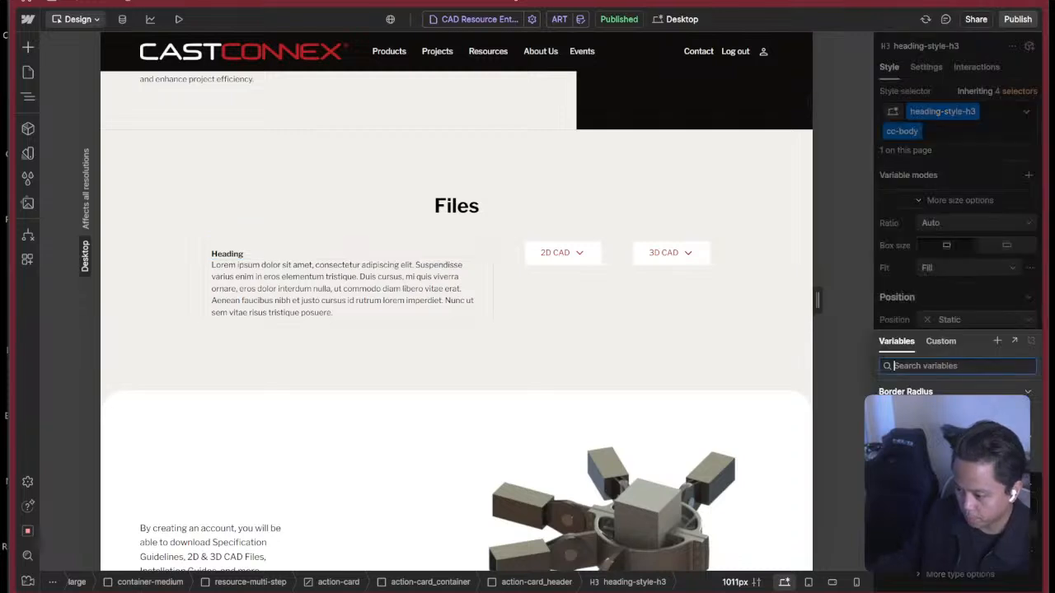
left_click(997, 340)
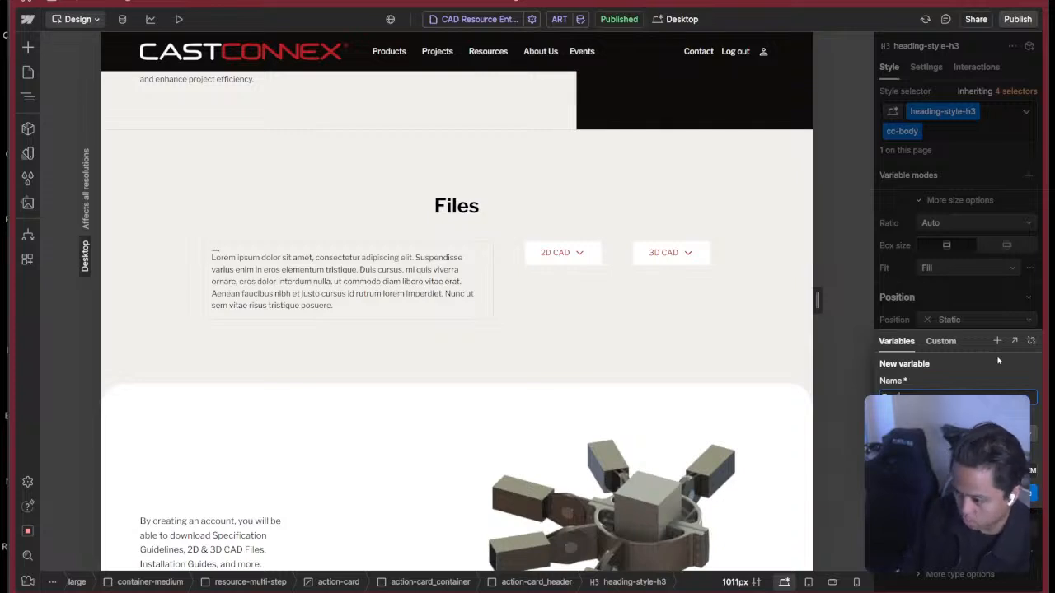
key("BackSpace")
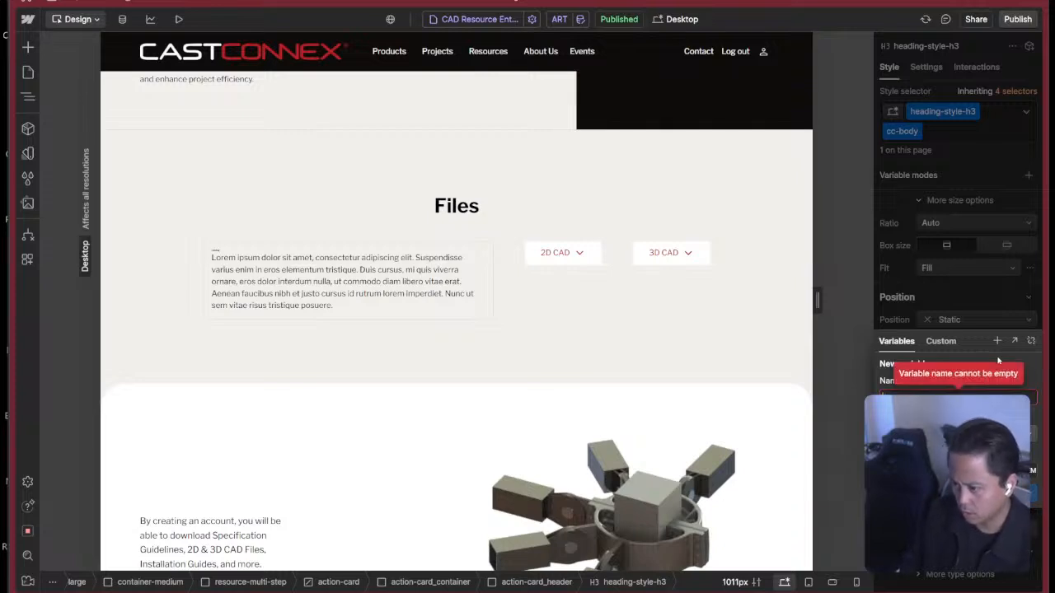
type("Bod")
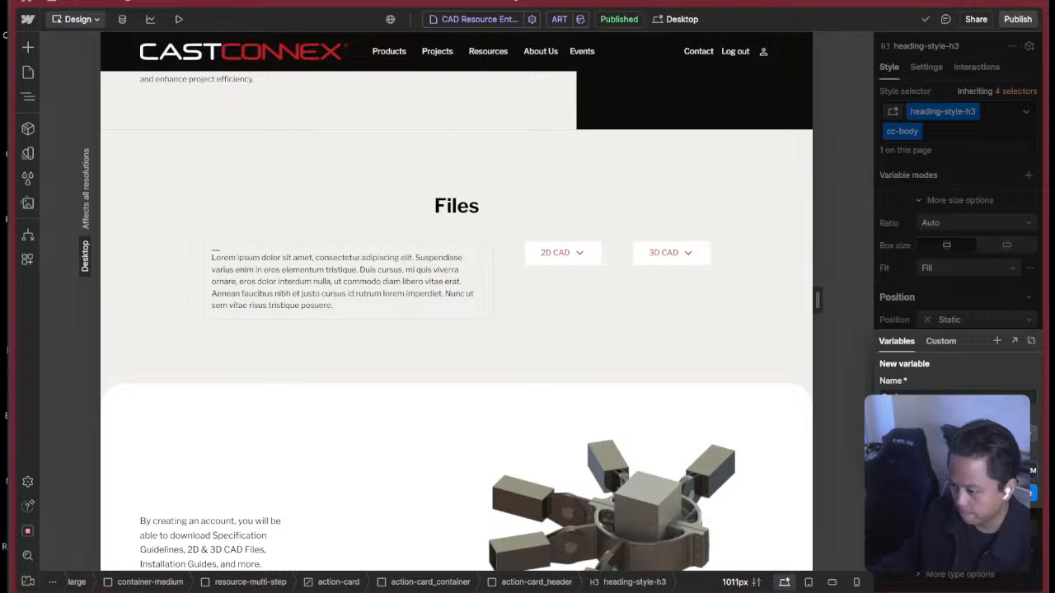
key("Escape")
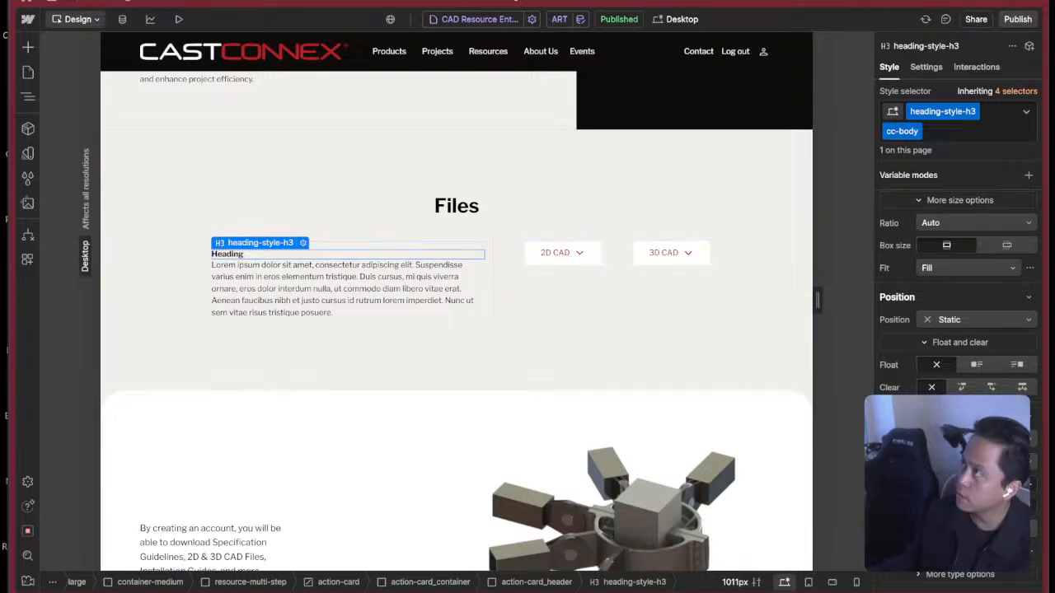
Check the Body variable's base mode value in the Font Sizes variable collection.
key("super+Tab")
left_click(656, 279)
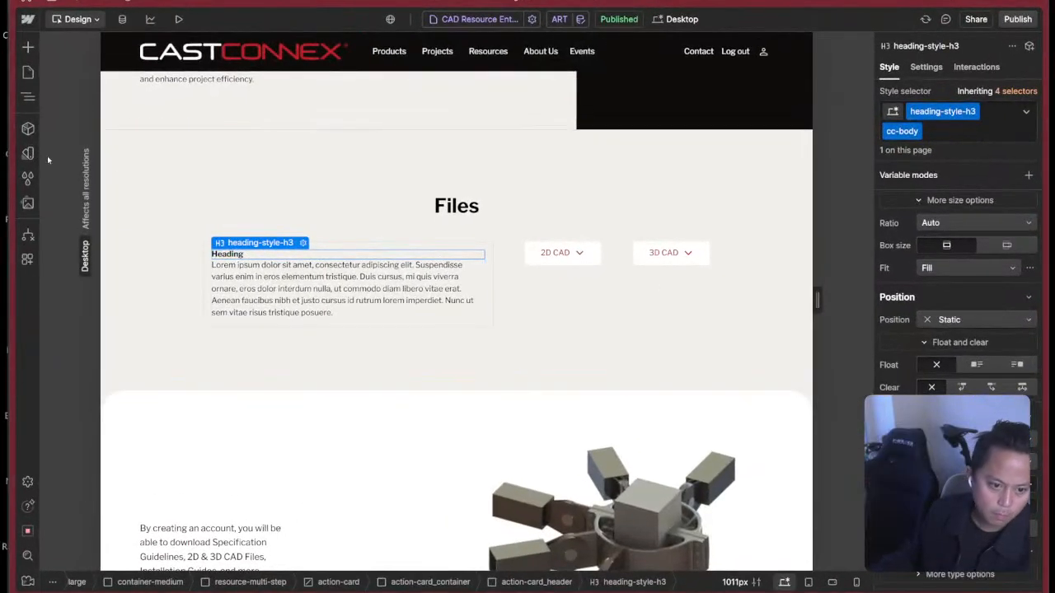
left_click(27, 154)
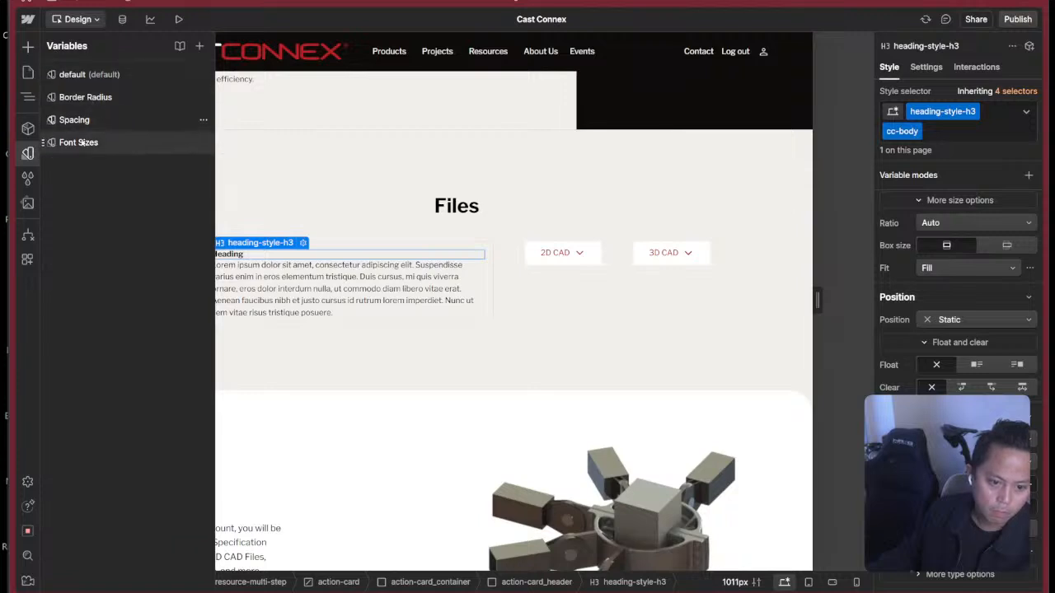
left_click(81, 143)
left_click(392, 97)
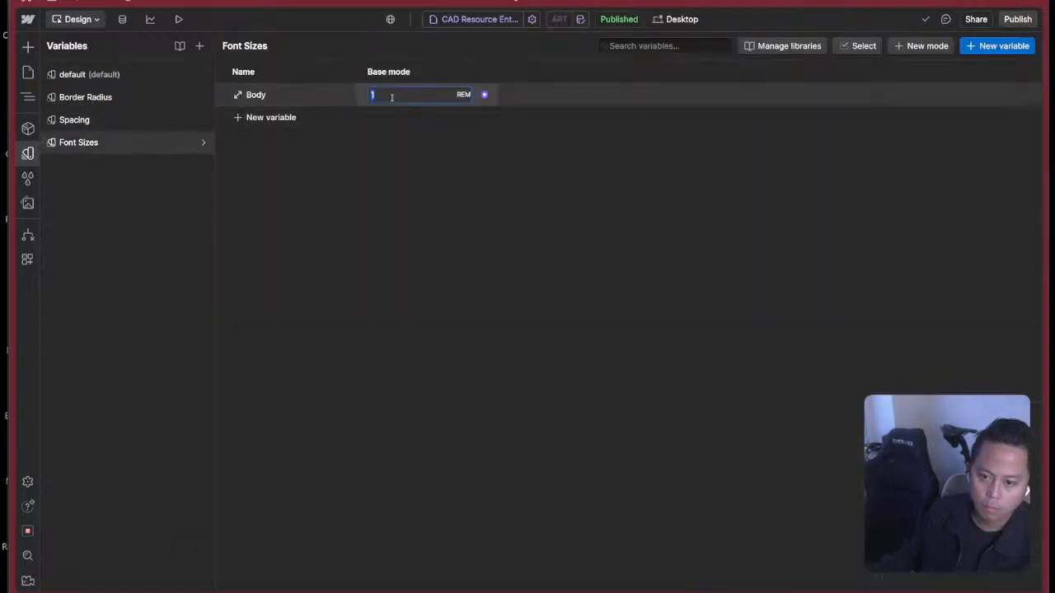
left_click(499, 185)
left_click(27, 153)
Review the spacing and typography settings of the card's heading with the cc-body class.
left_click(460, 317)
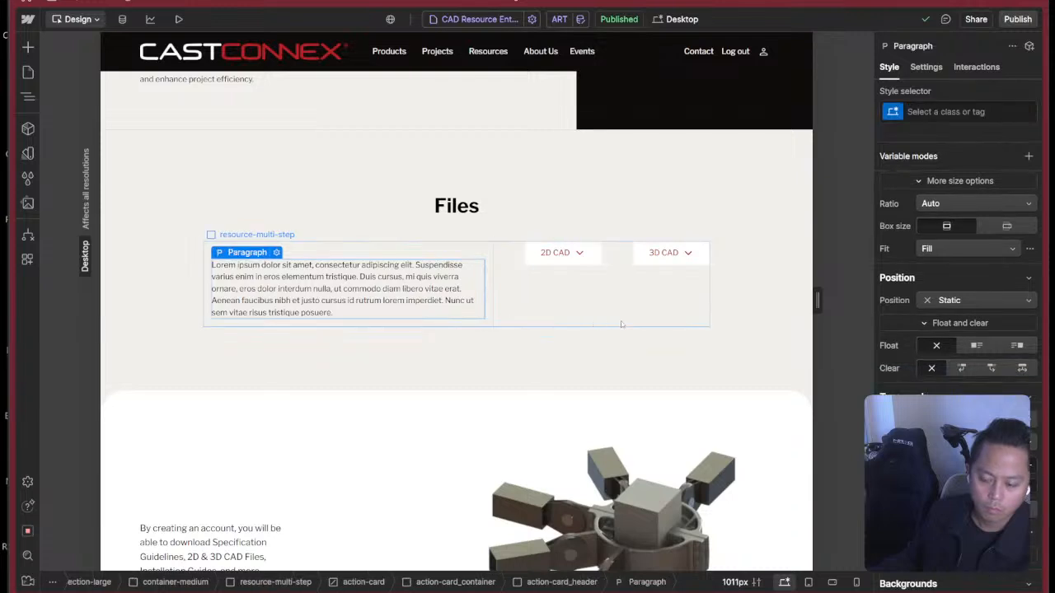
left_click(621, 324)
left_click(321, 275)
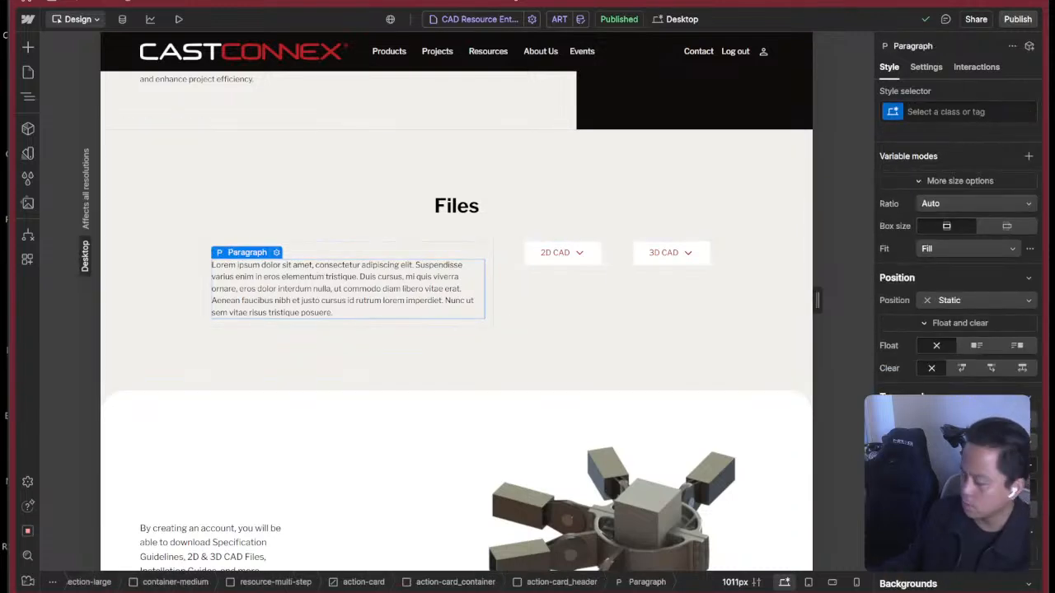
left_click(283, 247)
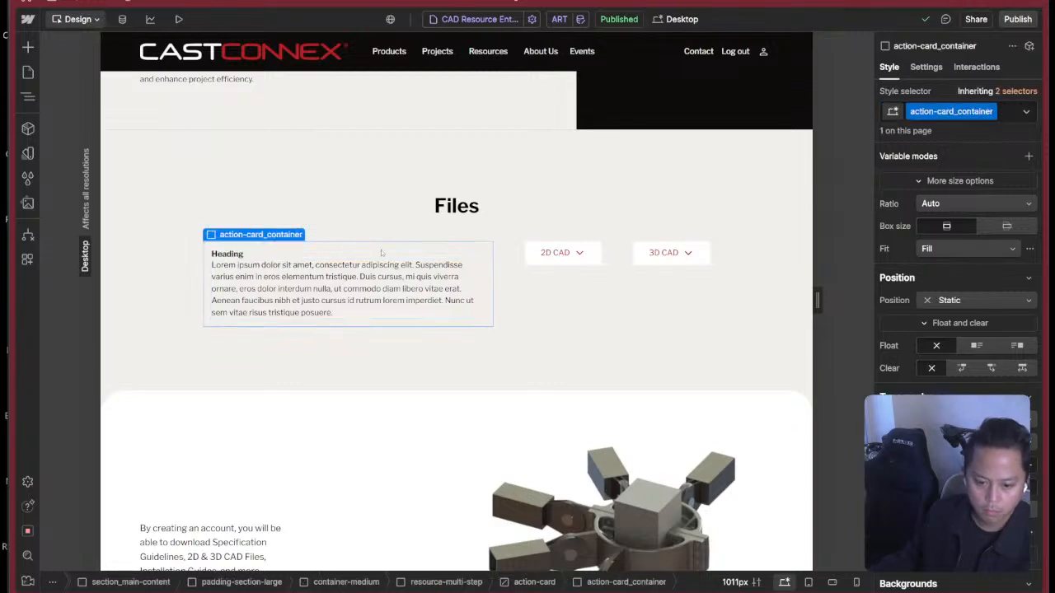
left_click(283, 253)
scroll(949, 250, "up", 3)
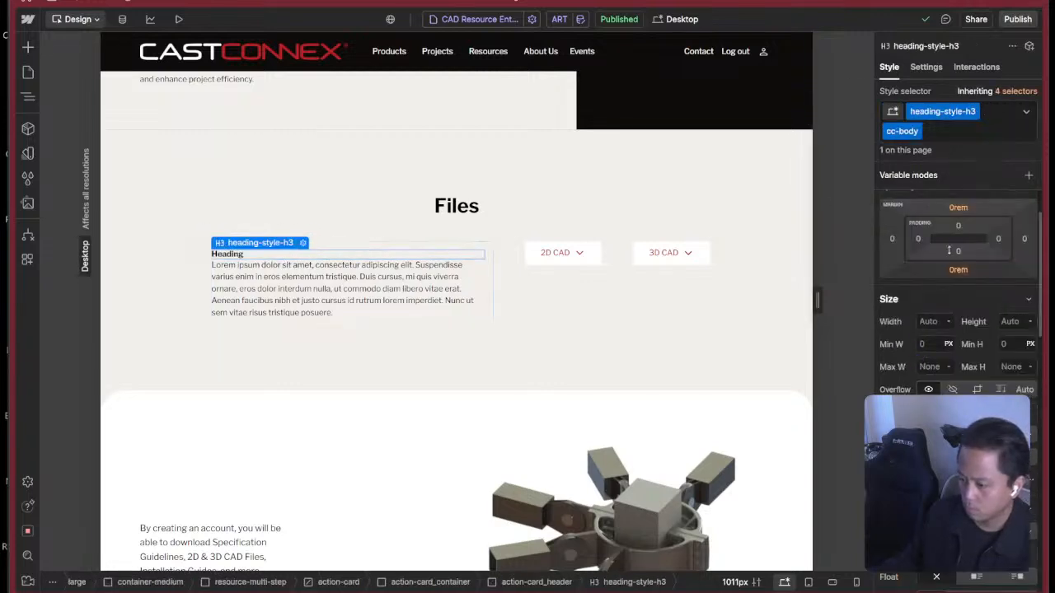
scroll(949, 250, "down", 3)
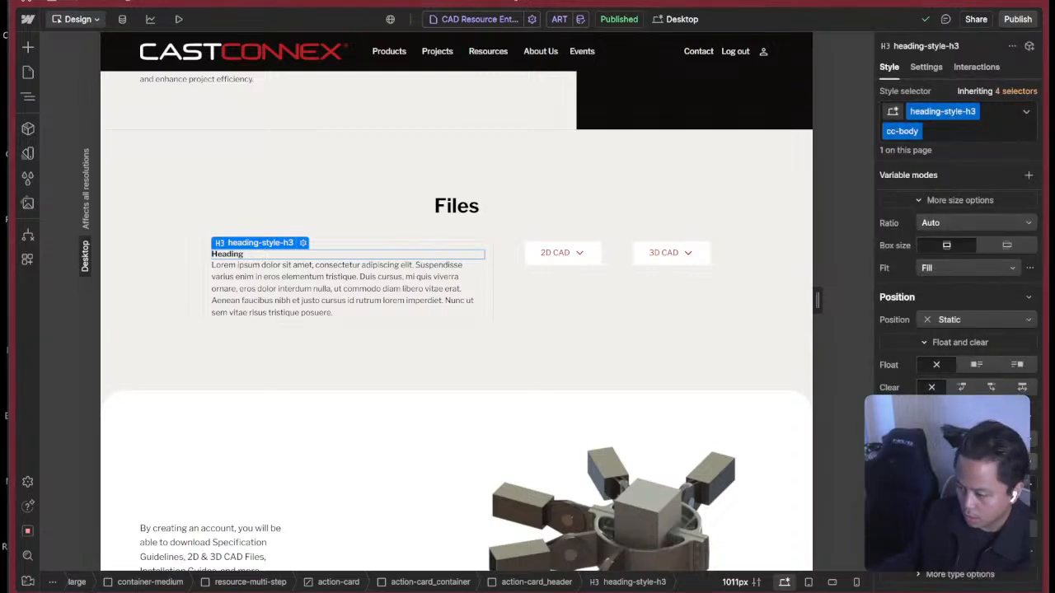
scroll(956, 329, "down", 5)
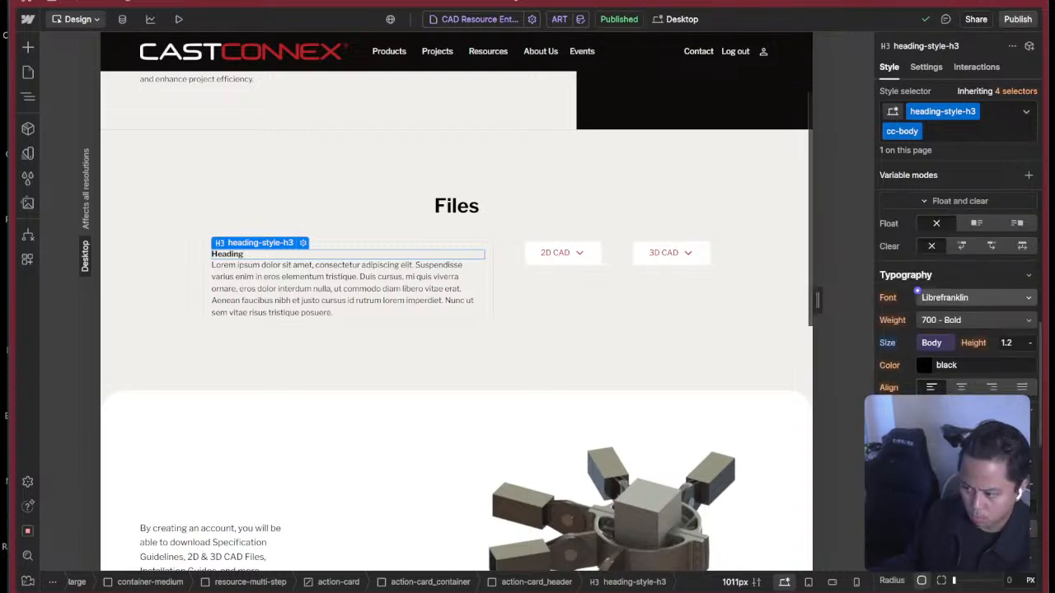
Check the typography settings of the All Paragraphs tag through the card's paragraph.
left_click(372, 278)
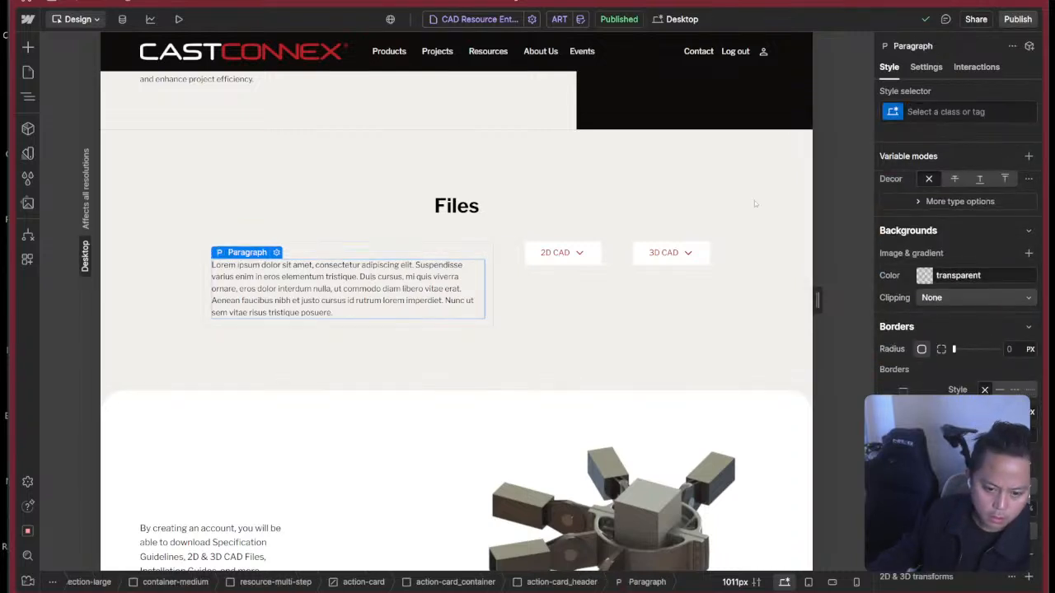
left_click(950, 109)
left_click(923, 194)
scroll(946, 380, "up", 7)
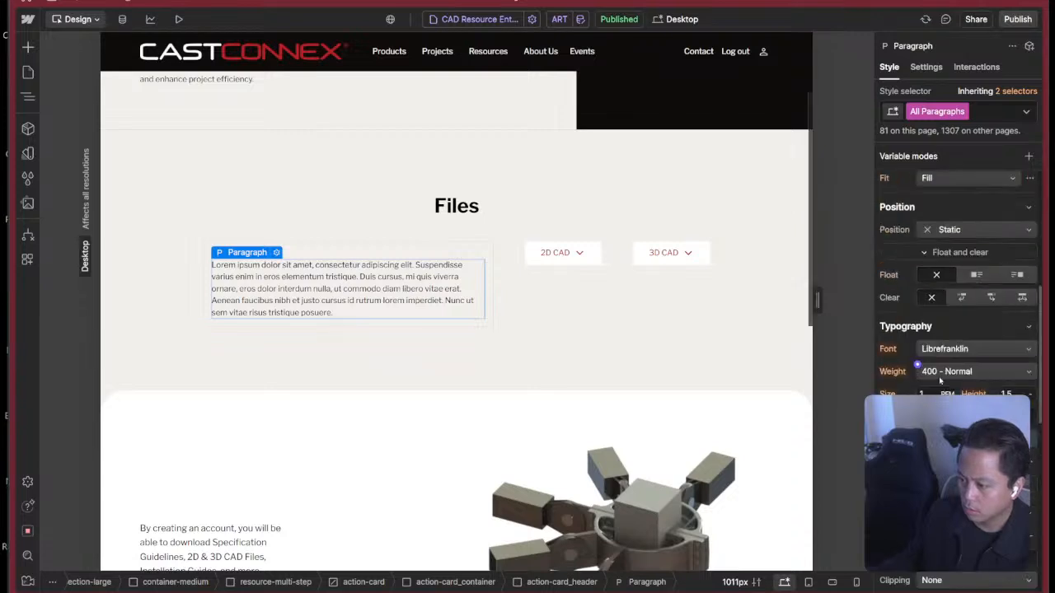
key("Escape")
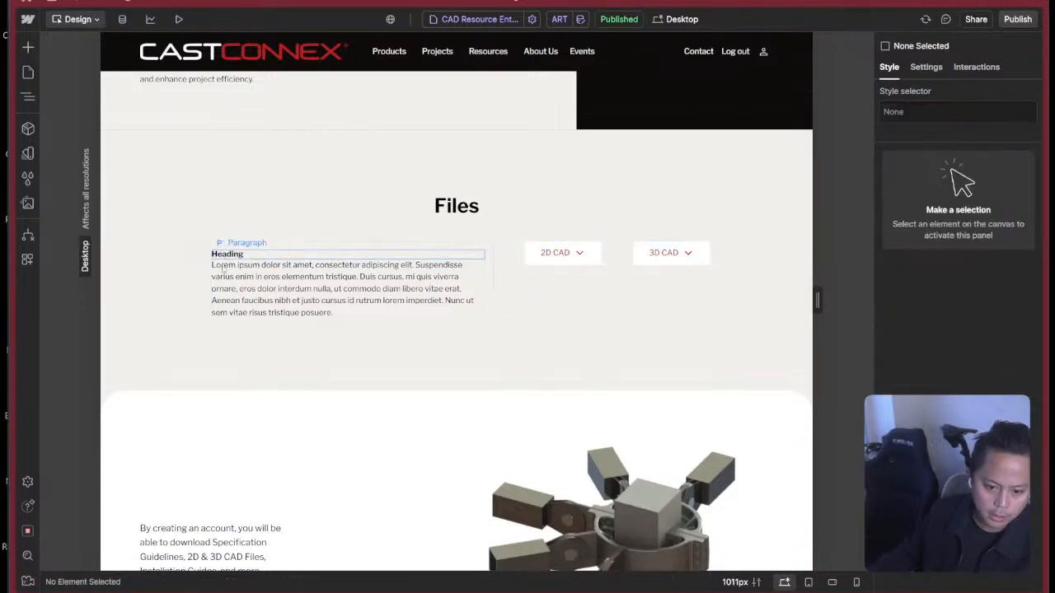
Switch to the Figma design and copy the text Download All Files for from the first card's title.
key("super+Tab")
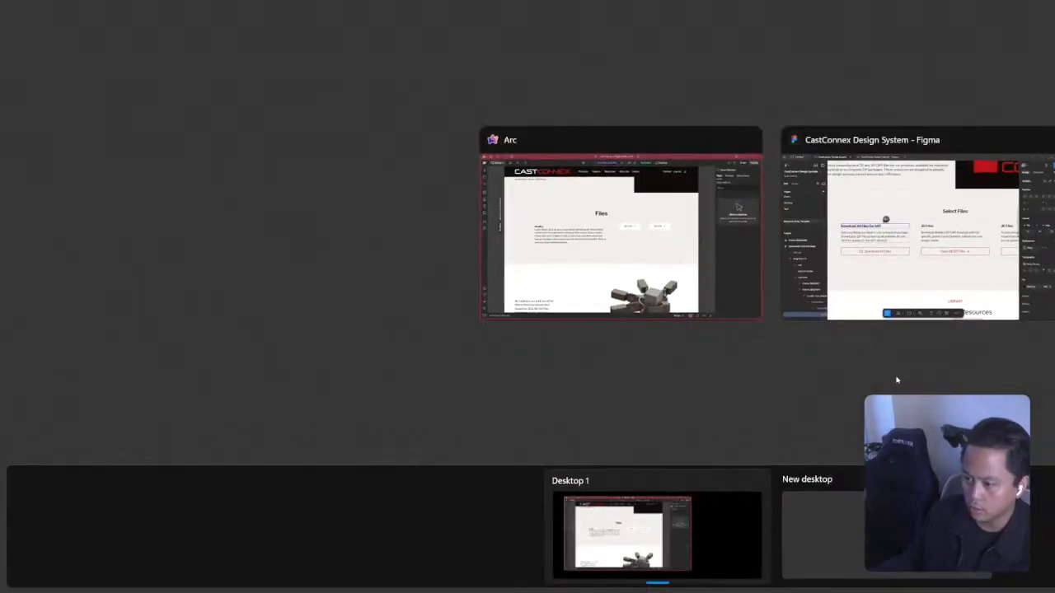
key("super+Tab")
key("super+Tab")
left_click(812, 261)
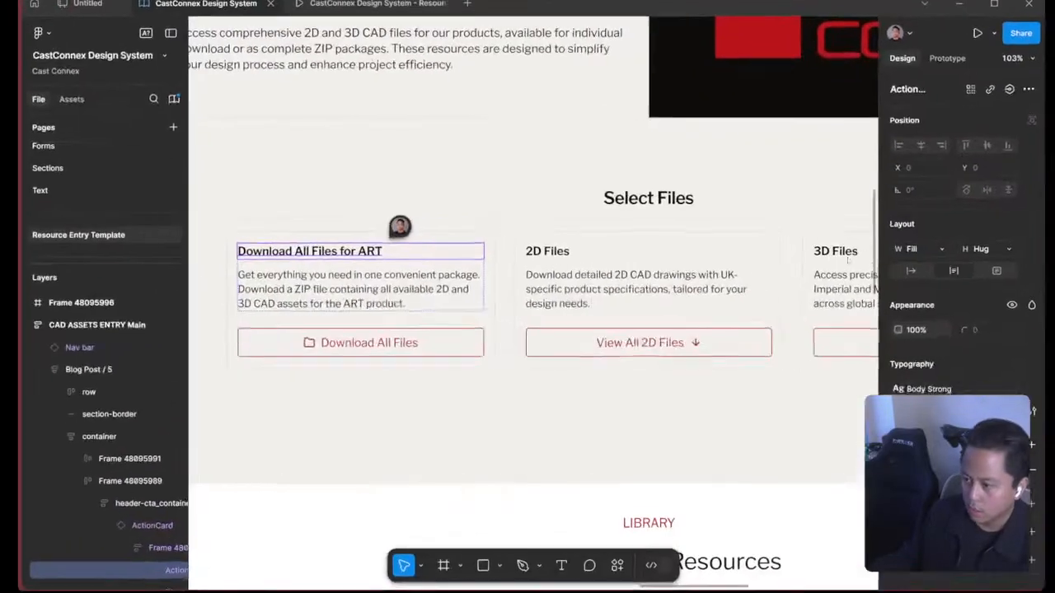
double_click(317, 256)
key("ctrl+c")
left_click(335, 252)
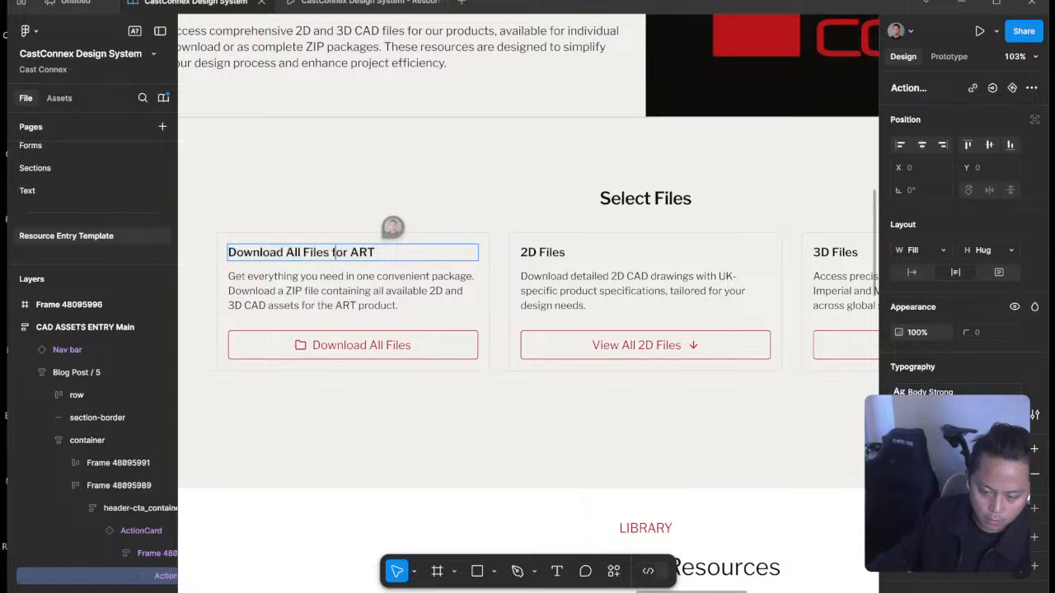
left_click_drag(345, 252, 242, 253)
Return to Webflow and replace the card's heading text with the copied Download All Files for.
key("super+Tab")
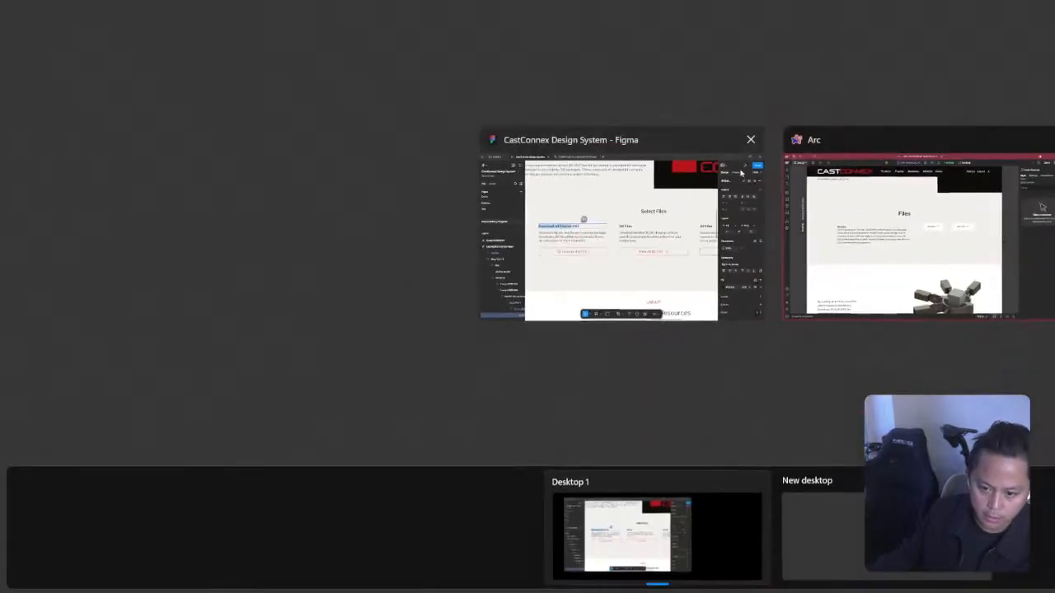
left_click(892, 264)
double_click(287, 254)
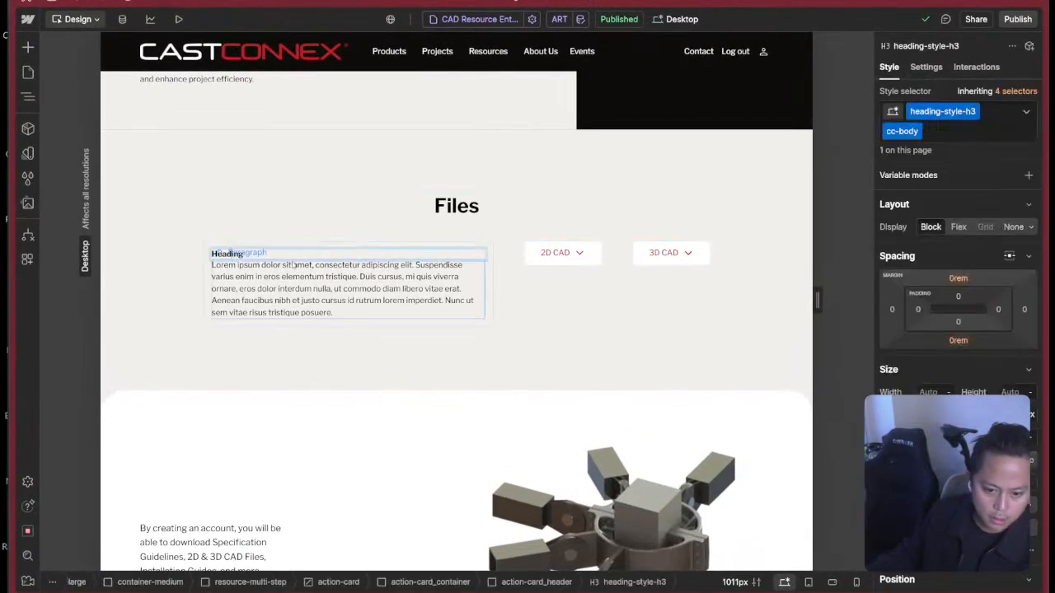
key("ctrl+v")
key("Escape")
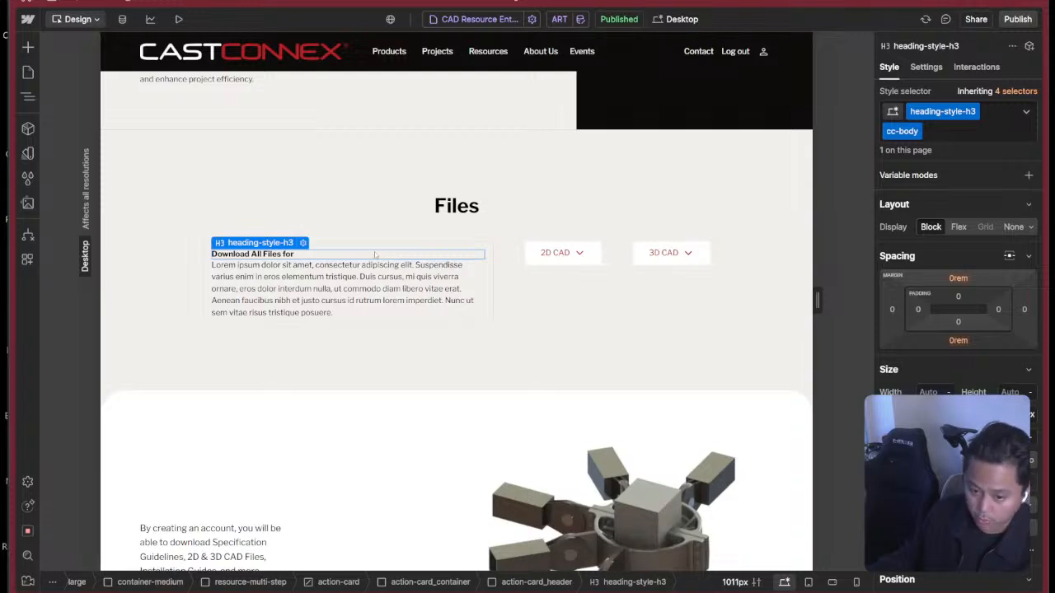
key("ctrl+d")
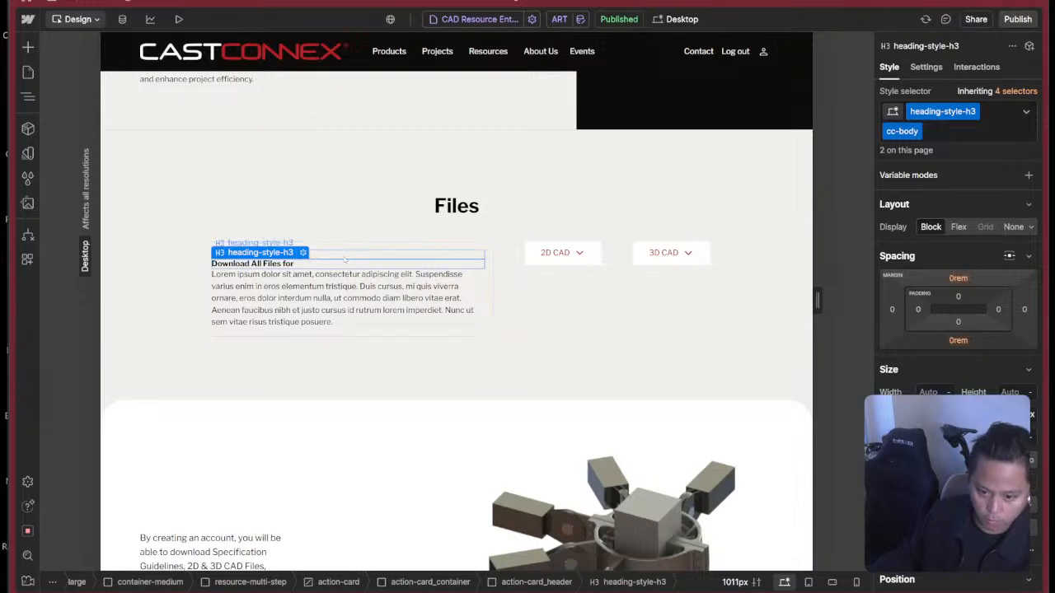
key("Delete")
left_click(271, 257)
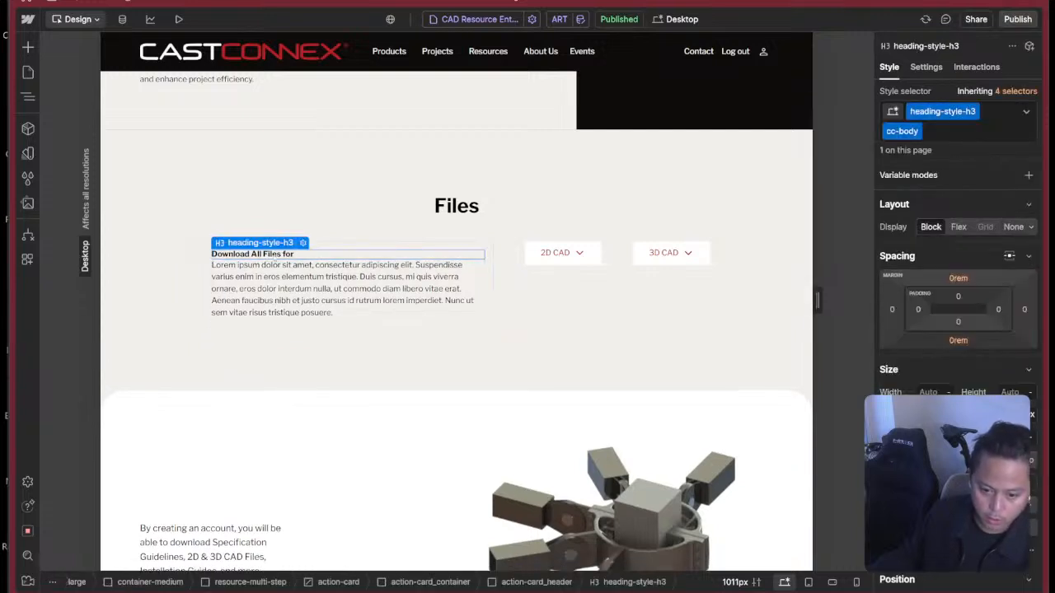
double_click(303, 252)
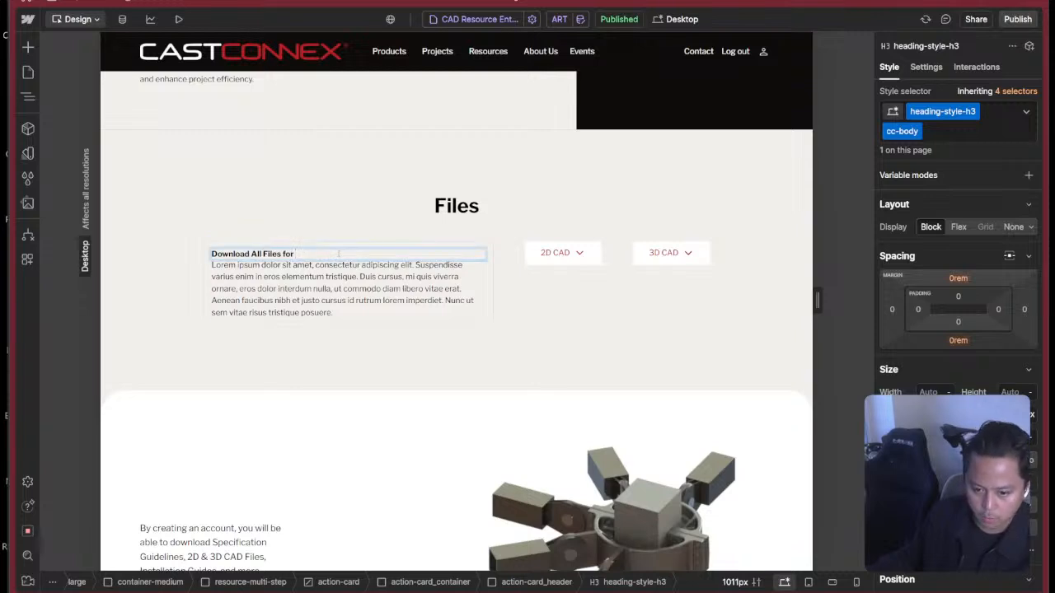
key("Escape")
left_click(303, 242)
left_click(350, 329)
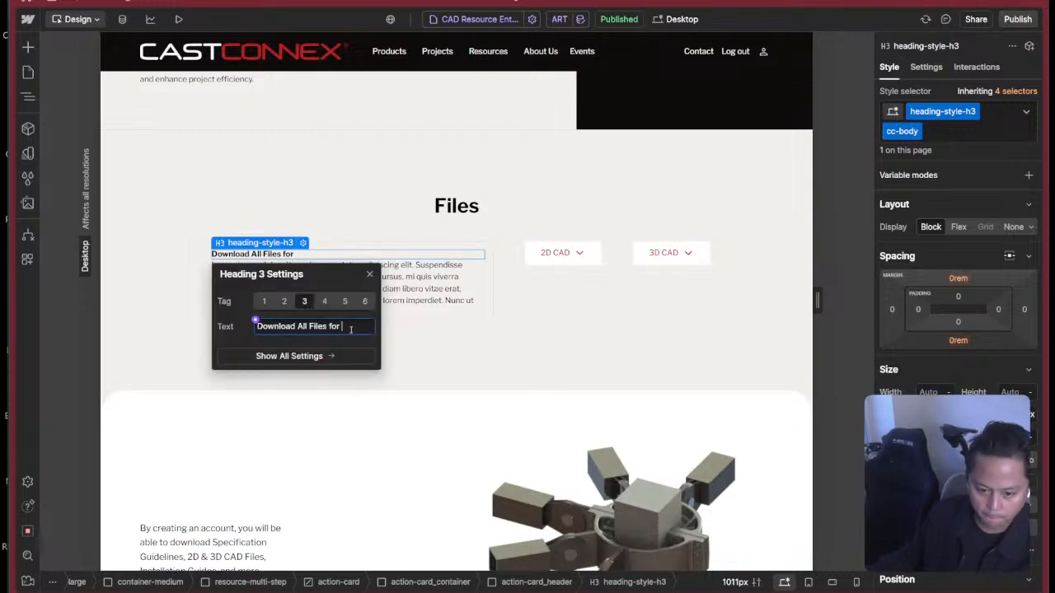
left_click(370, 274)
left_click(328, 247)
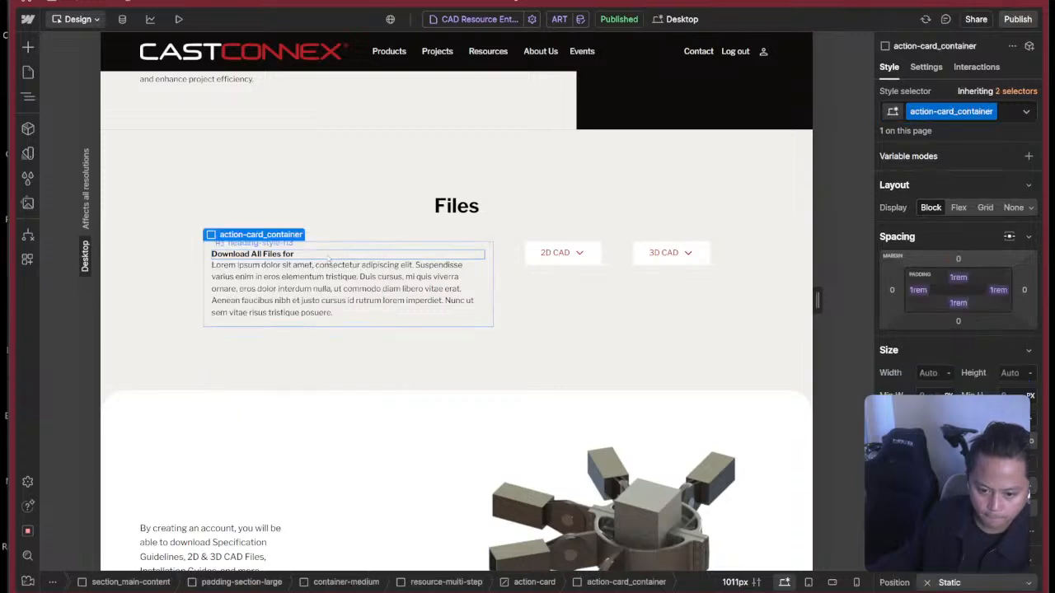
left_click(328, 257)
key("ctrl+k")
type("spa")
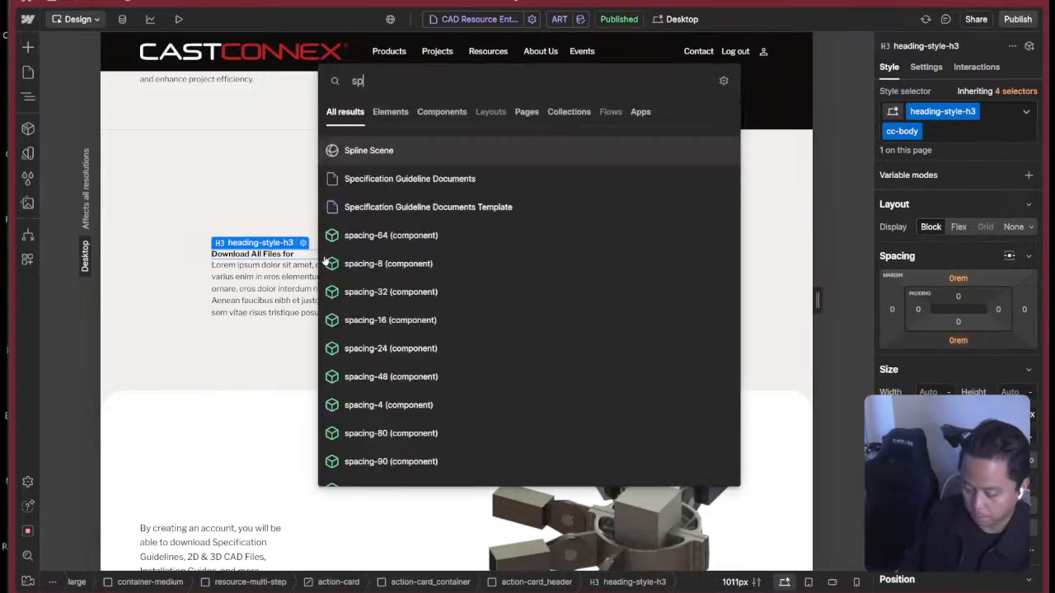
key("BackSpace")
key("BackSpace")
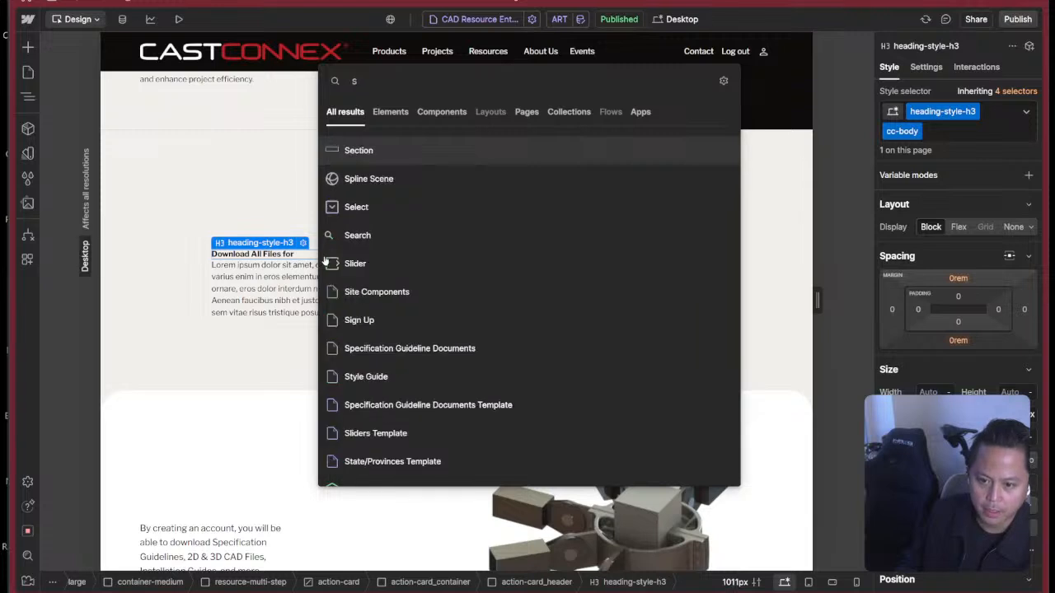
key("Escape")
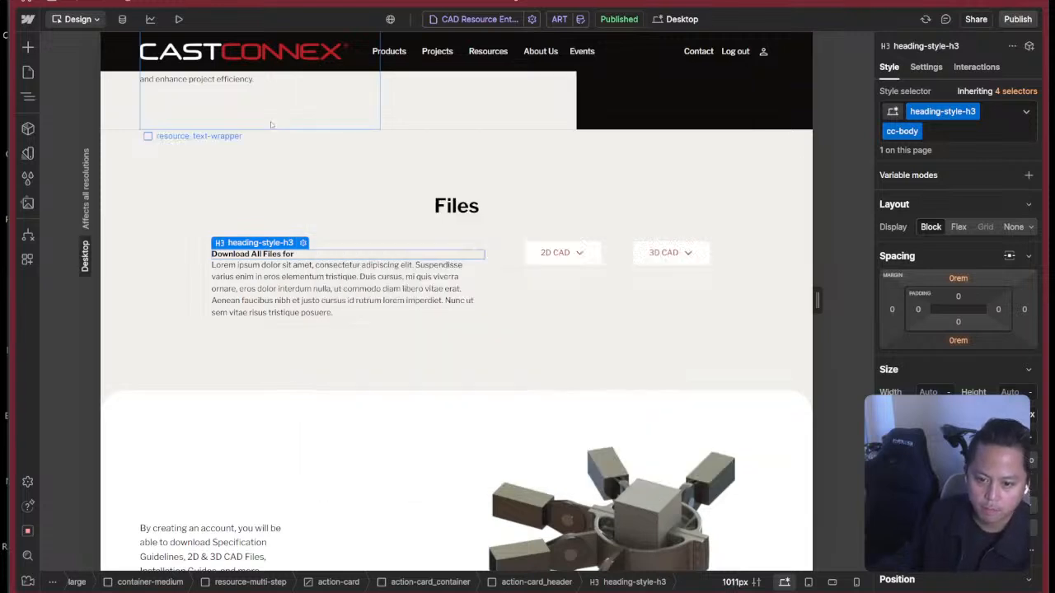
Look through the available elements for one that suits the dynamic part of the card's heading.
left_click(27, 47)
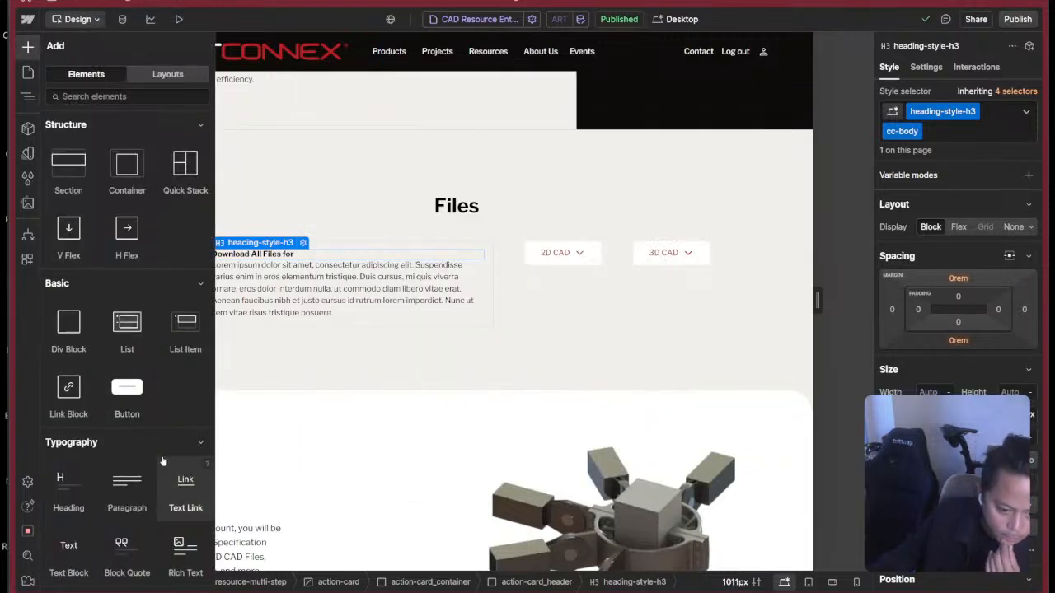
scroll(166, 457, "down", 10)
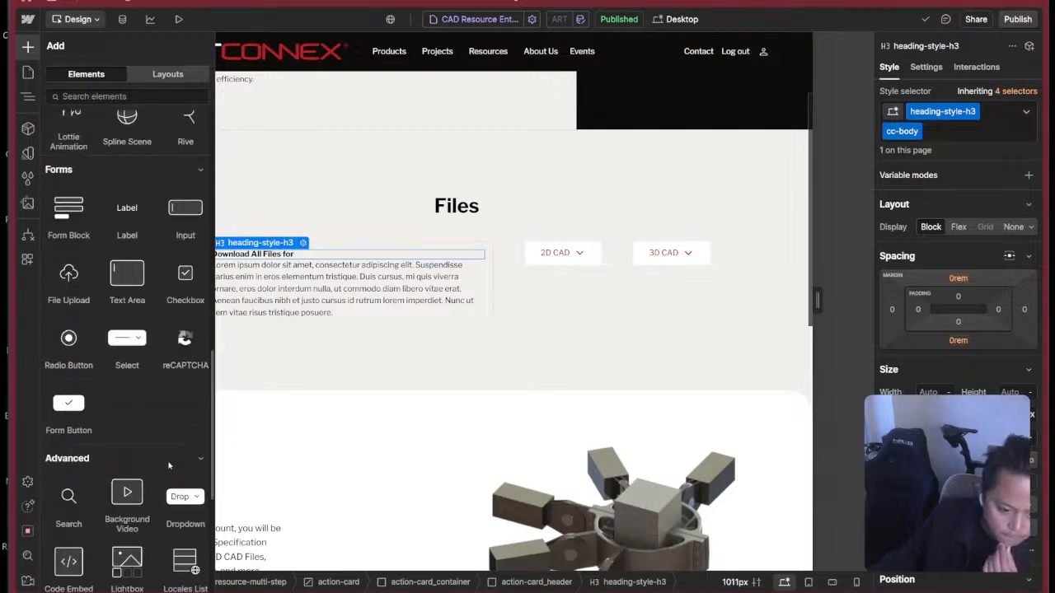
scroll(162, 452, "up", 6)
scroll(162, 451, "up", 3)
scroll(149, 342, "down", 6)
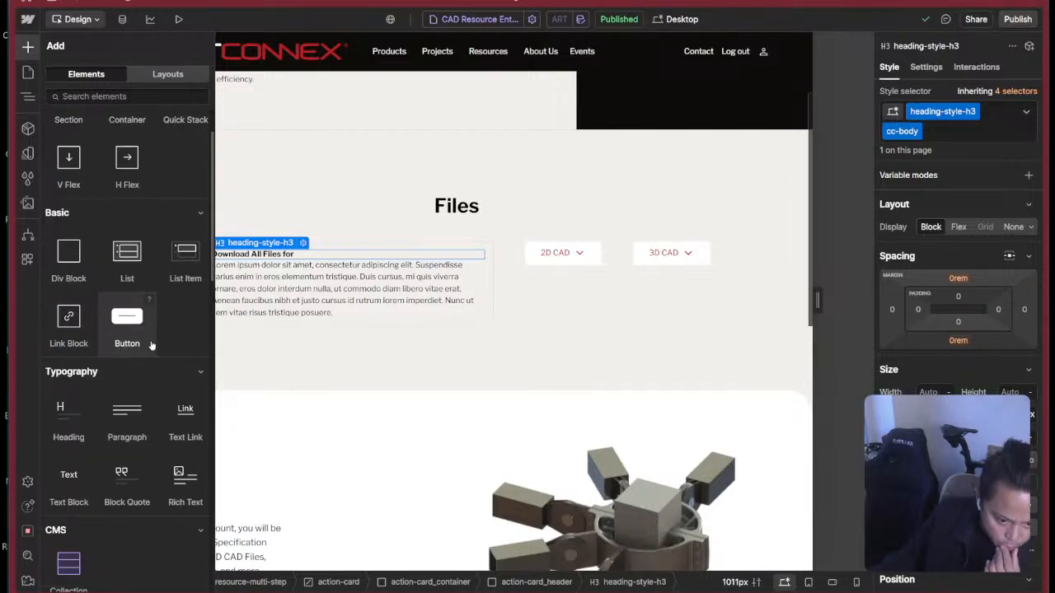
scroll(169, 346, "down", 3)
scroll(165, 338, "up", 8)
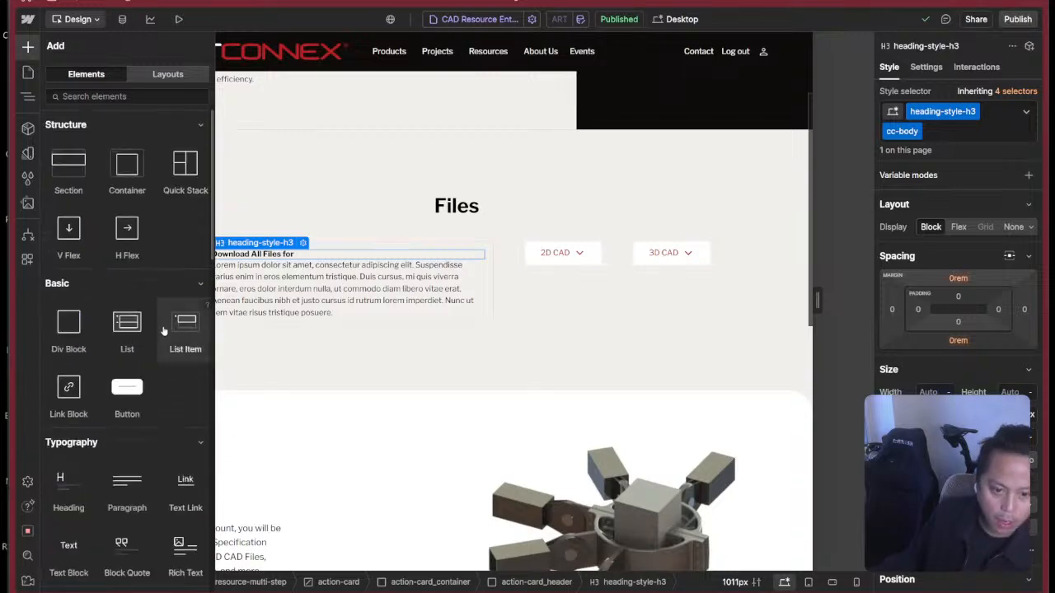
Insert a custom element directly after the Download All Files for heading and set its tag to span.
left_click(312, 256)
key("super+k")
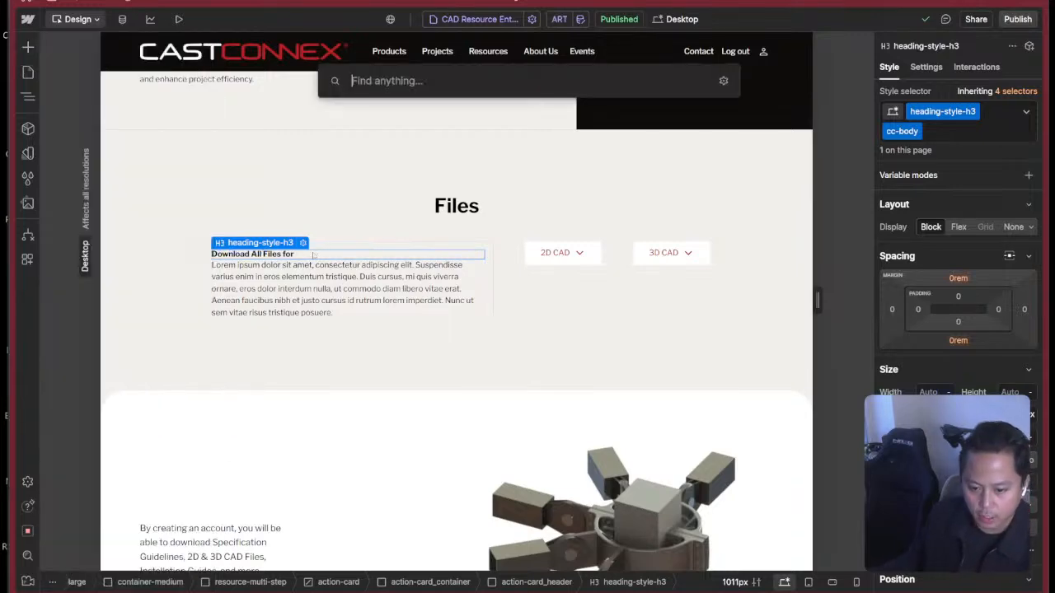
type("custom")
key("Return")
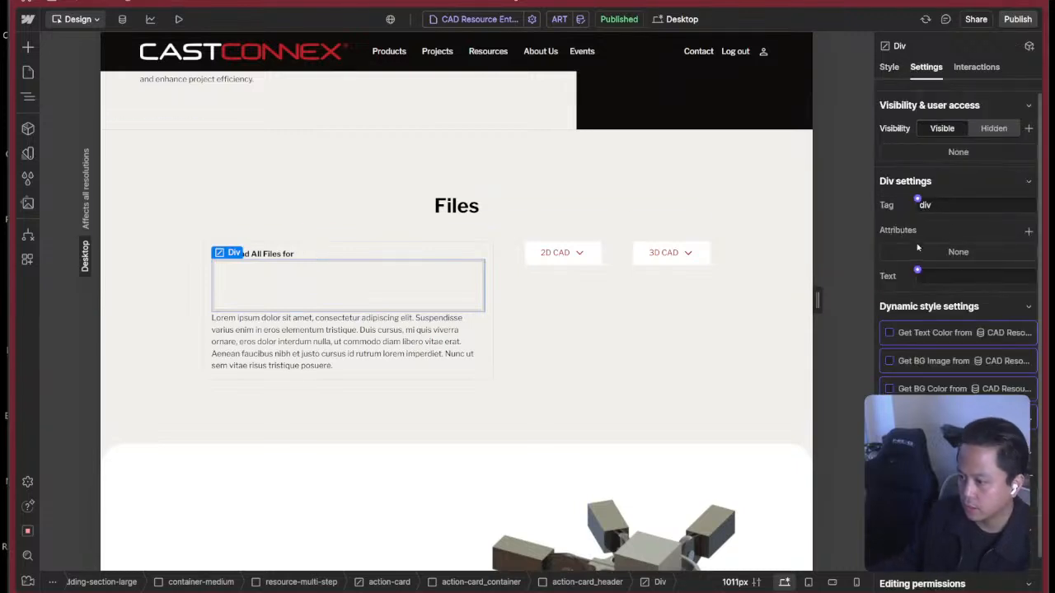
left_click(966, 205)
type("span")
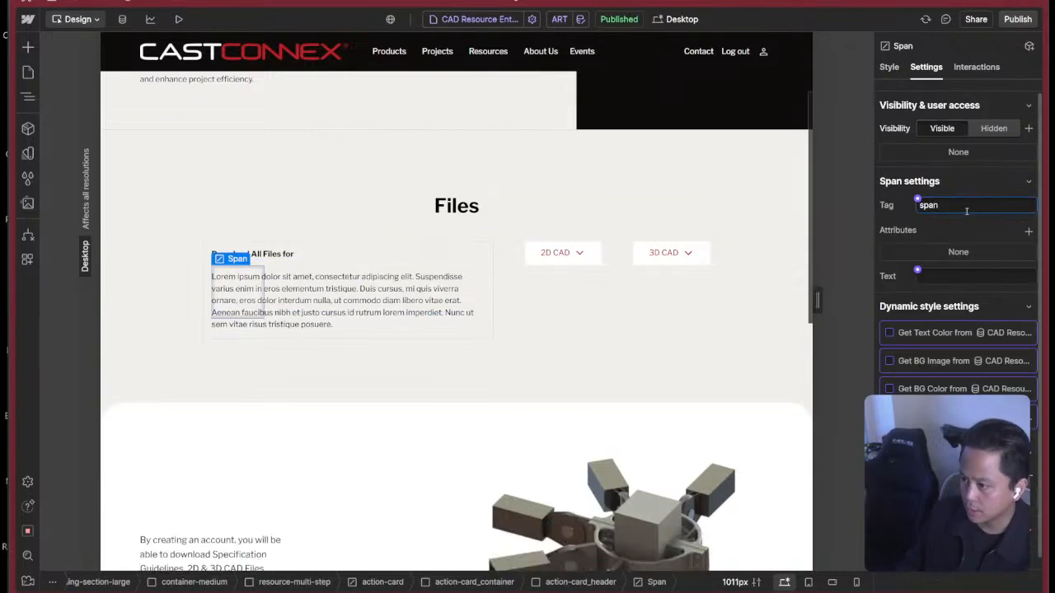
Connect the span's text to the Name field of CAD Resource Entries.
left_click(888, 66)
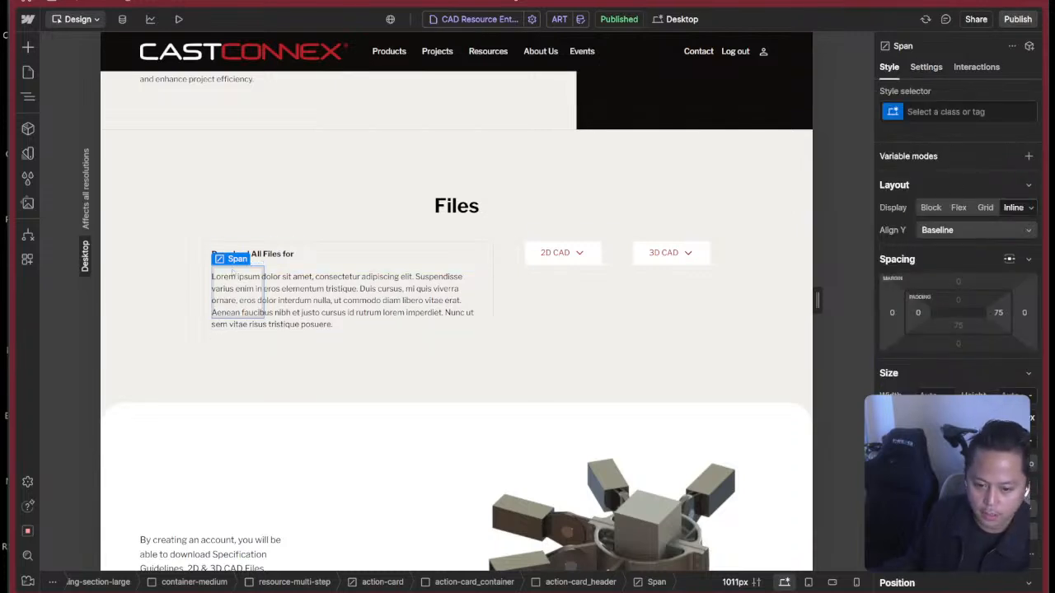
double_click(235, 274)
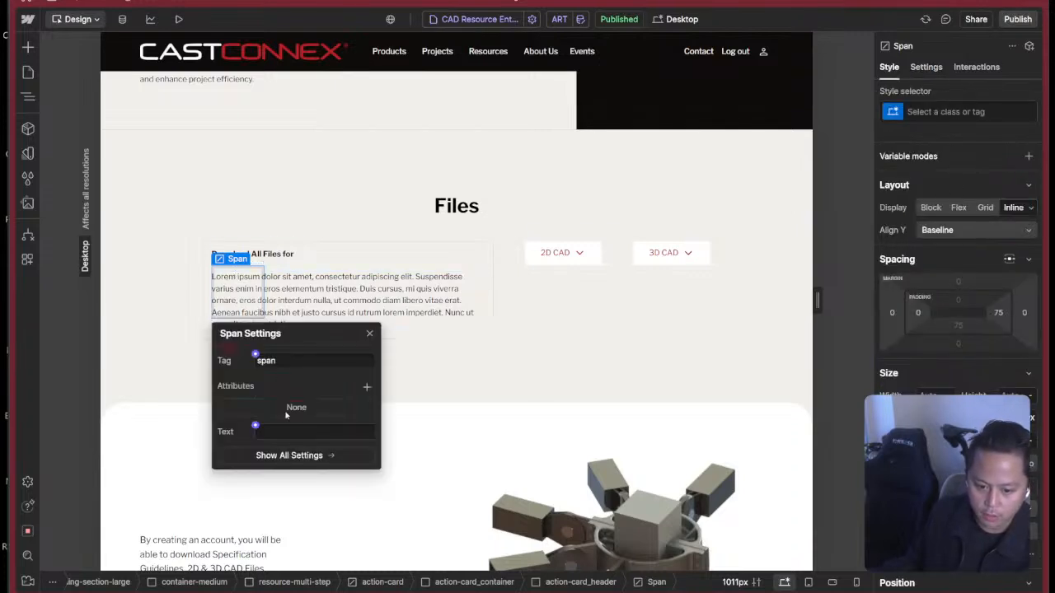
left_click(254, 426)
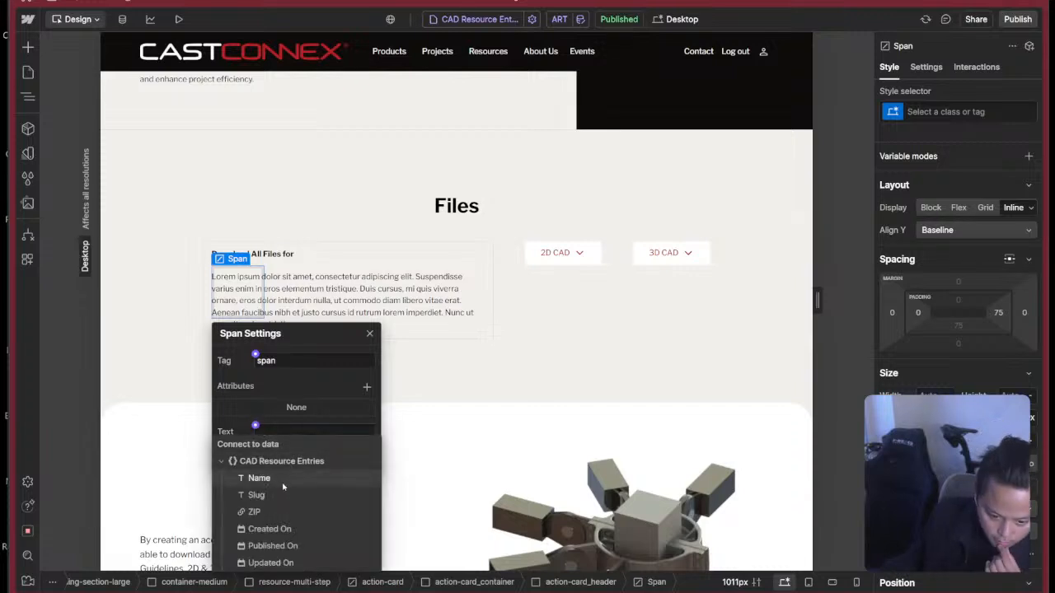
left_click(285, 478)
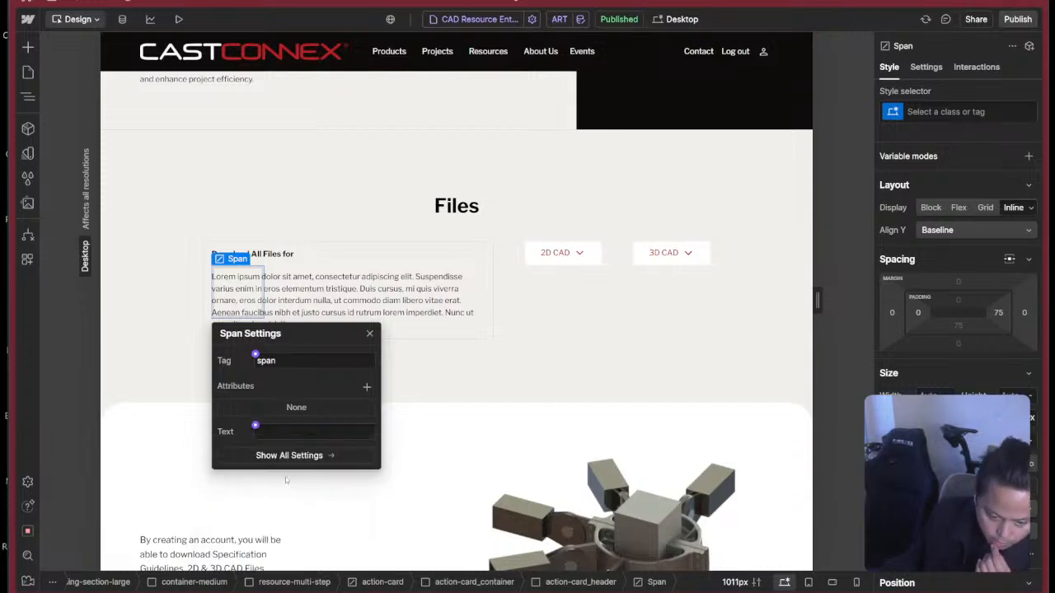
left_click(367, 285)
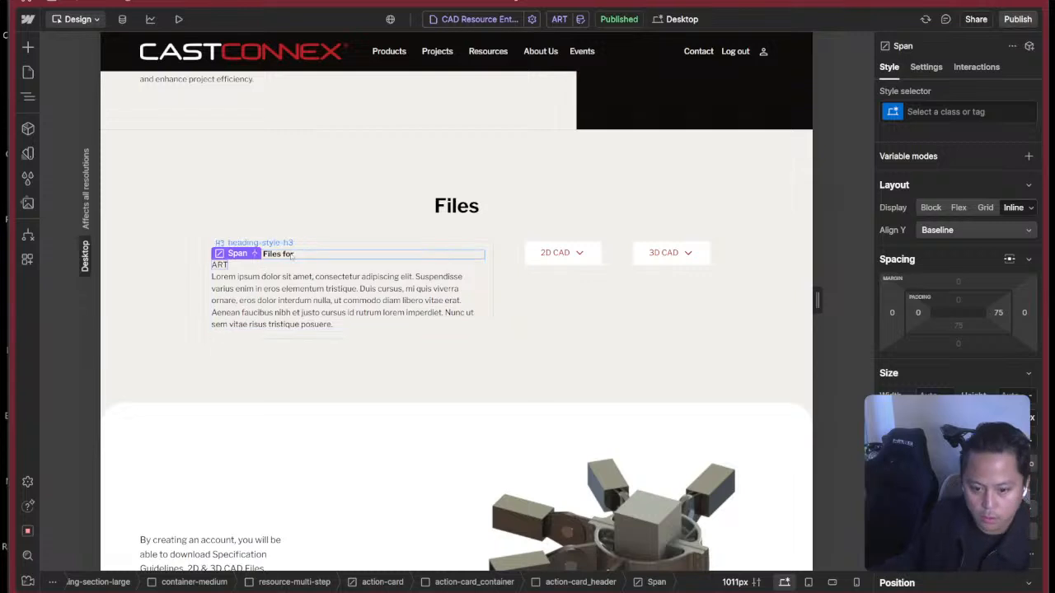
Wrap the card's H3 heading in a div block and move the span into it below the heading.
key("z")
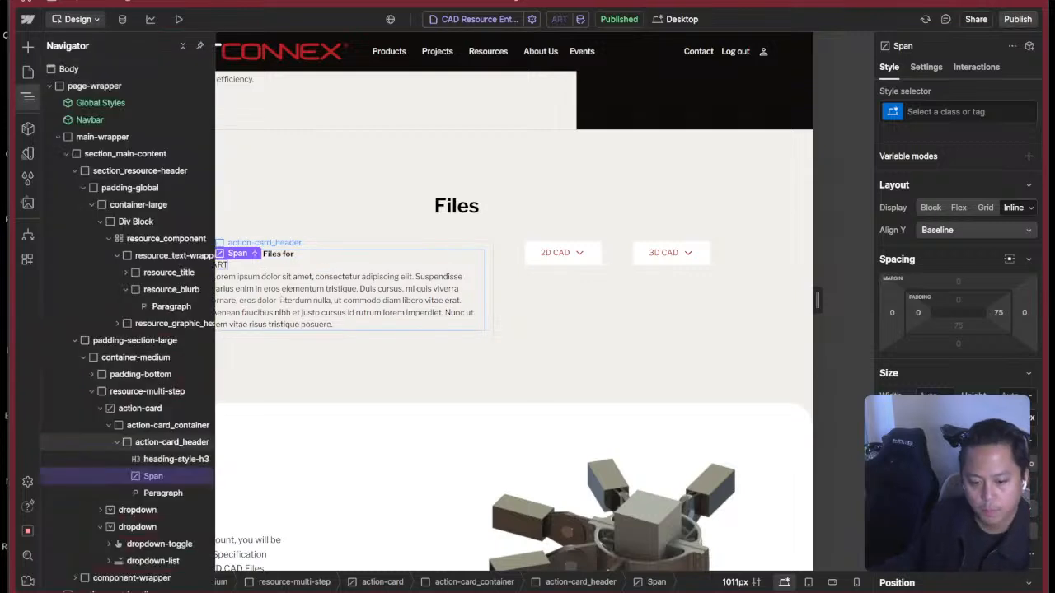
left_click(173, 460)
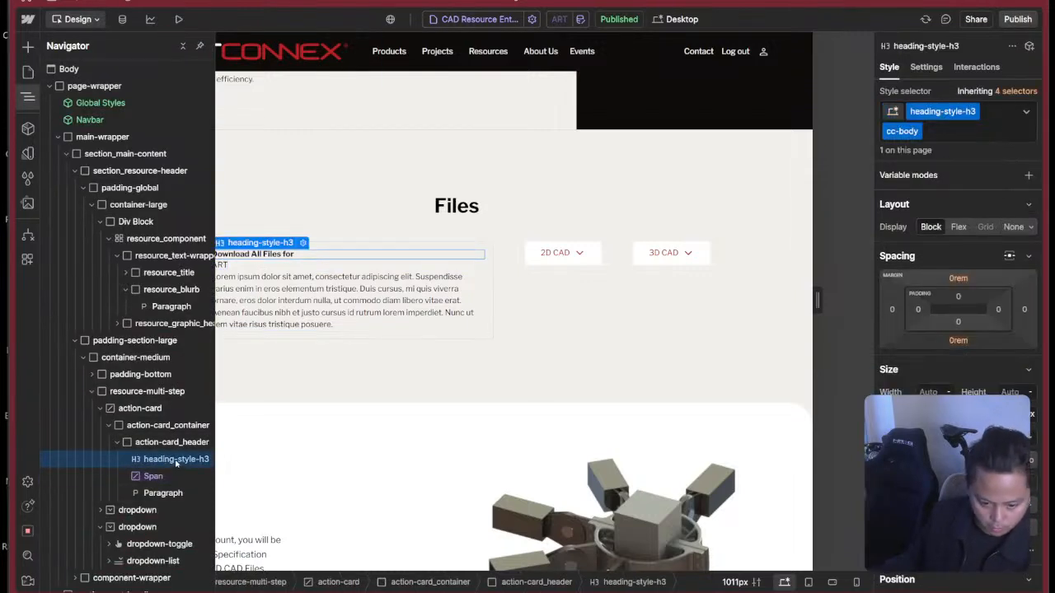
right_click(176, 464)
mouse_move(266, 322)
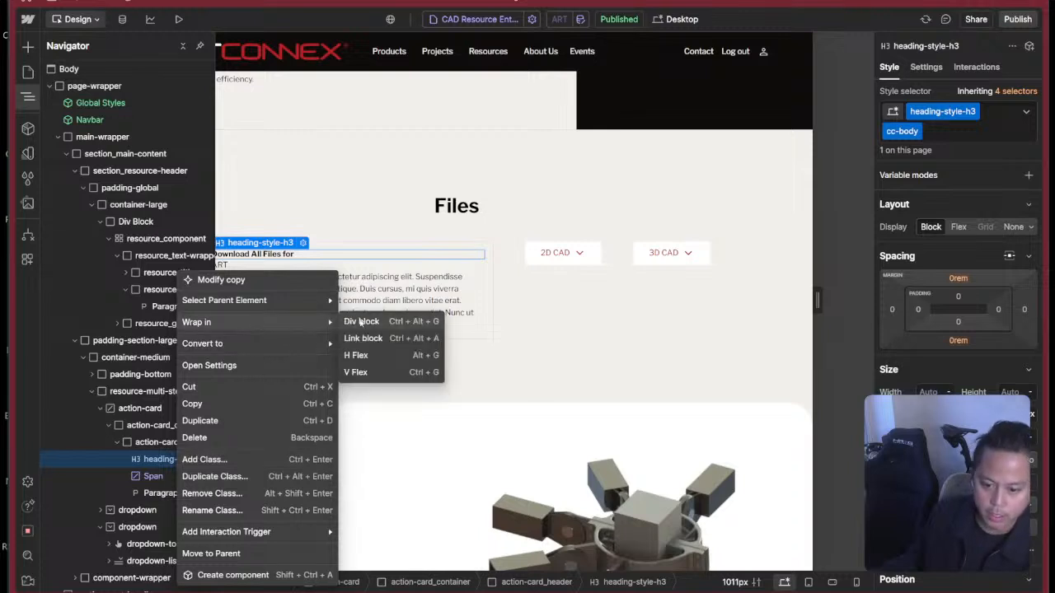
key("ctrl+alt+g")
left_click(189, 492)
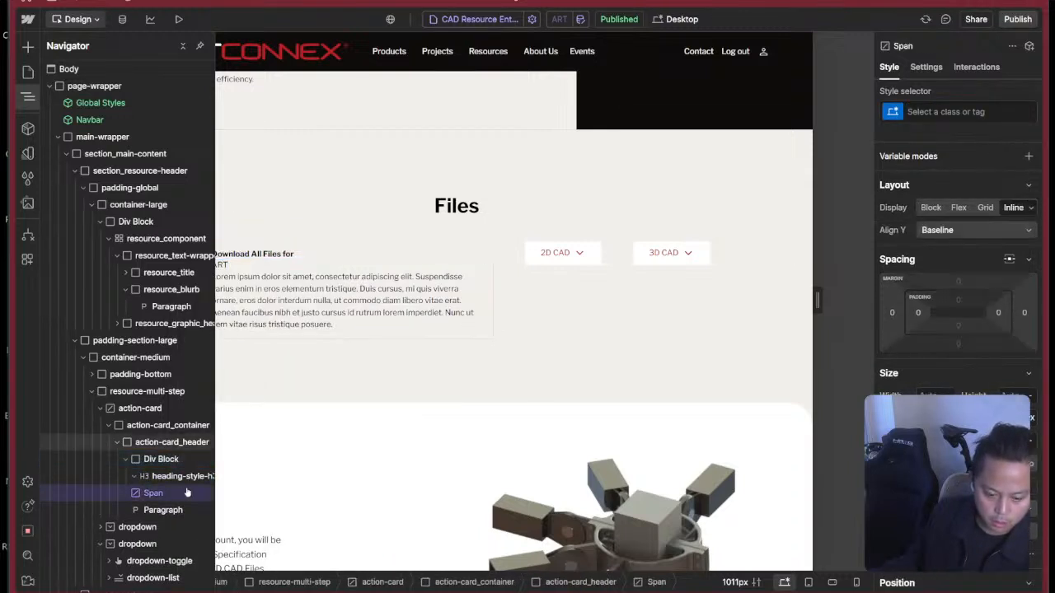
left_click(137, 459)
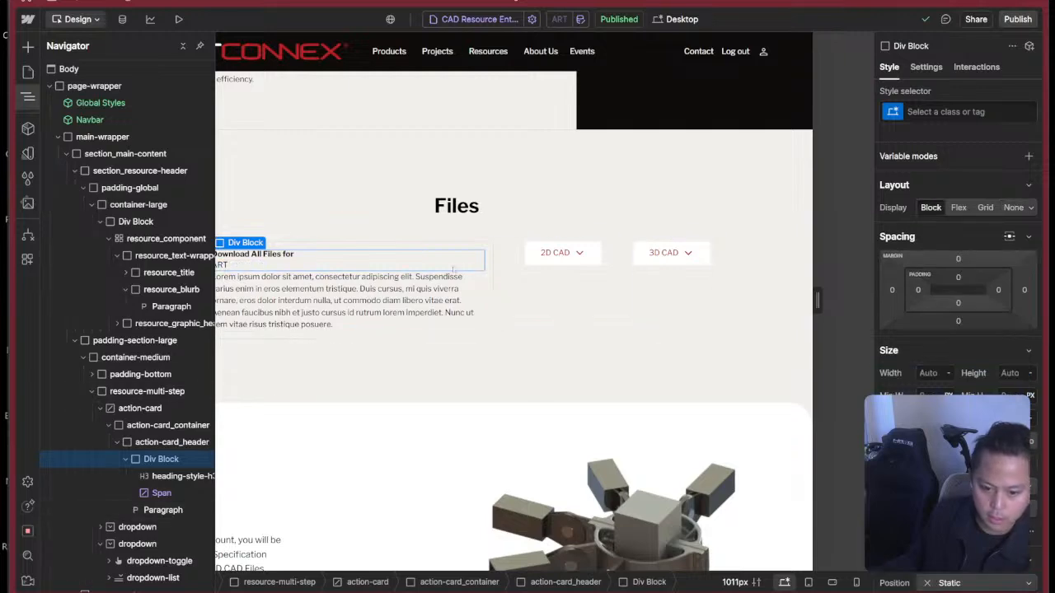
Give the div block around the heading and span the new class action-card_heading-title.
key("ctrl+Return")
type("heading-")
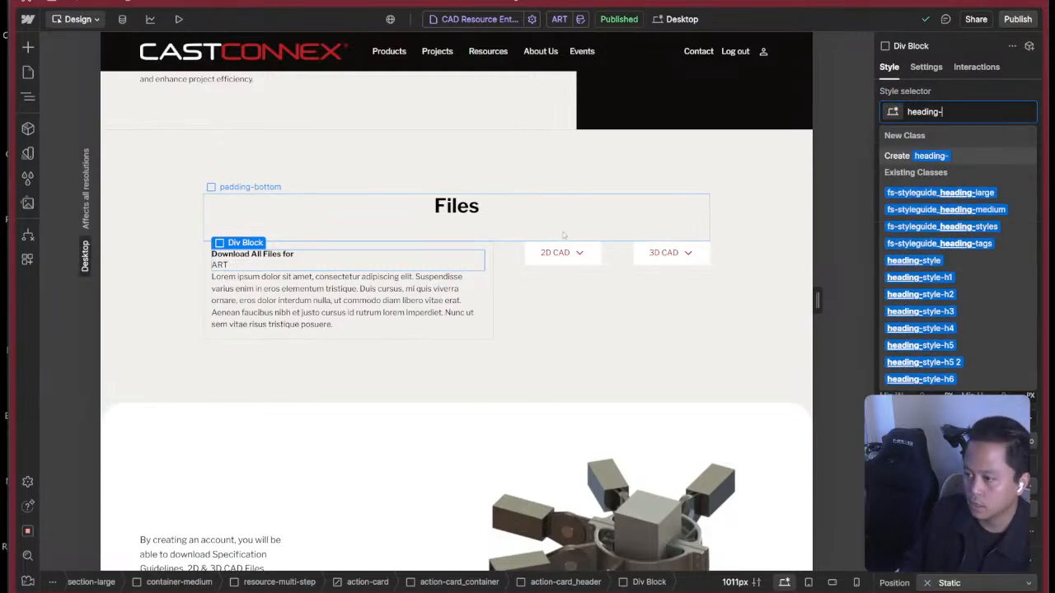
key("ctrl+a")
type("ac")
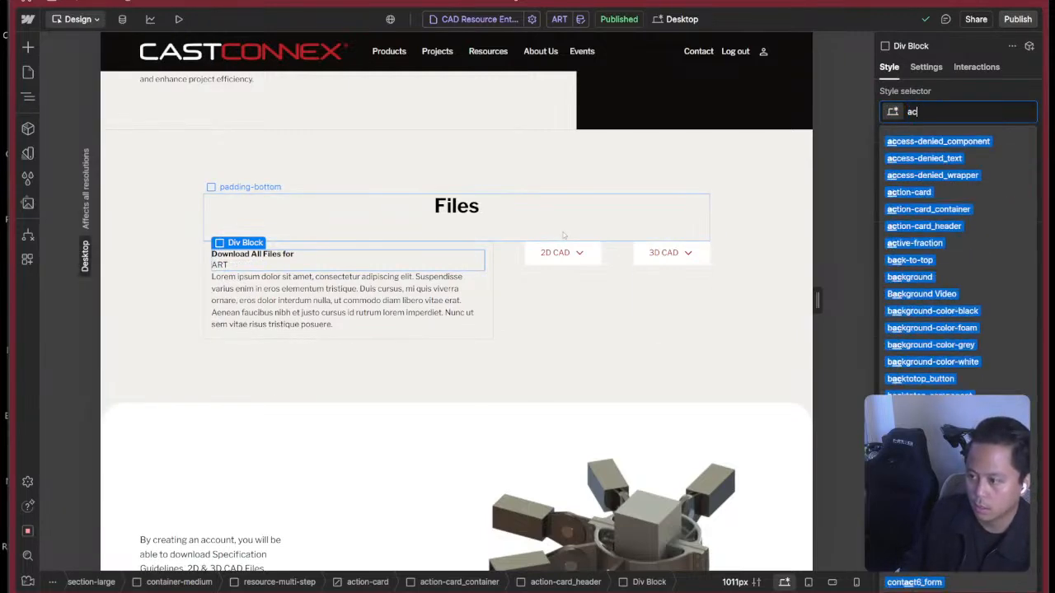
type("tion-card_heading-title")
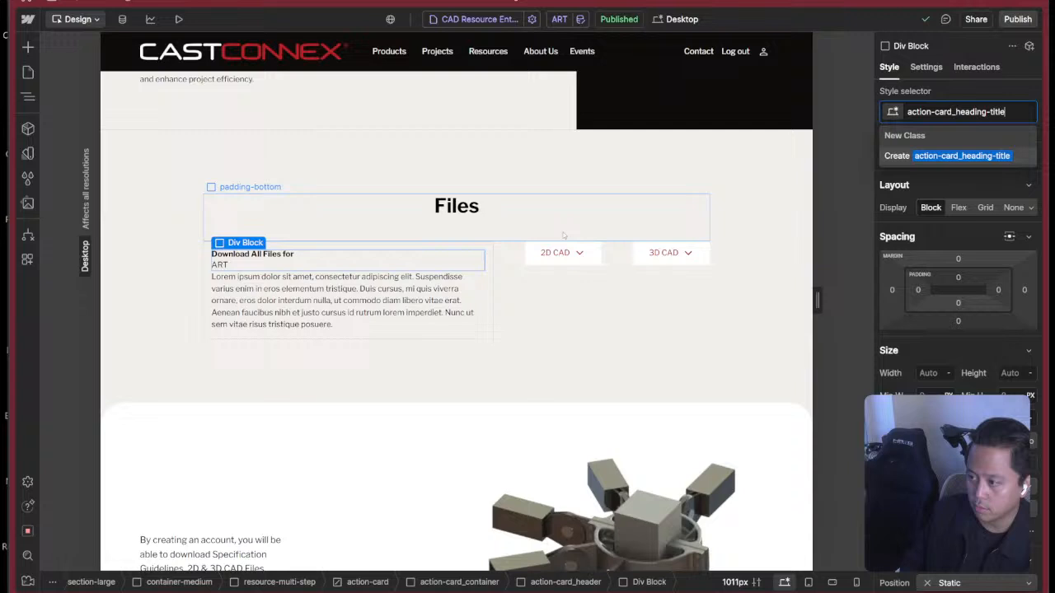
key("Return")
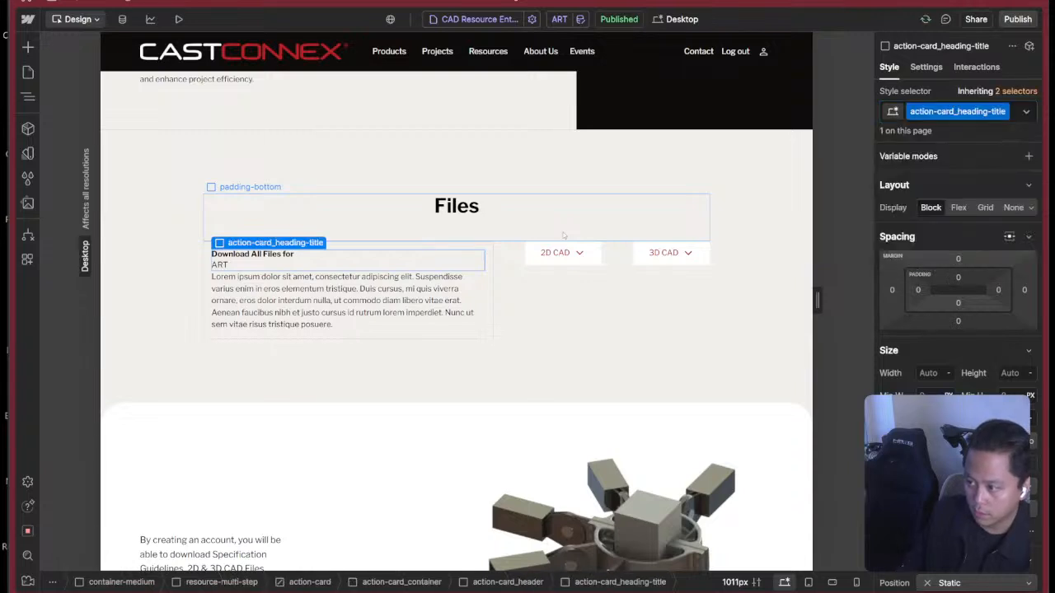
Lay out action-card_heading-title as a horizontal flex, left-aligned and vertically centred, with a small gap in rem.
left_click(958, 207)
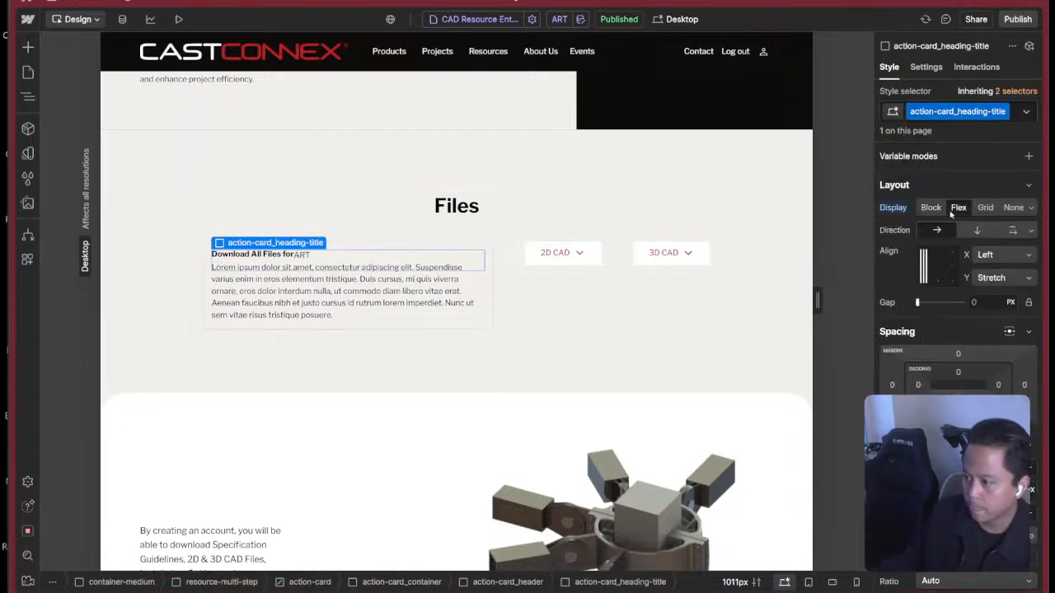
left_click(927, 265)
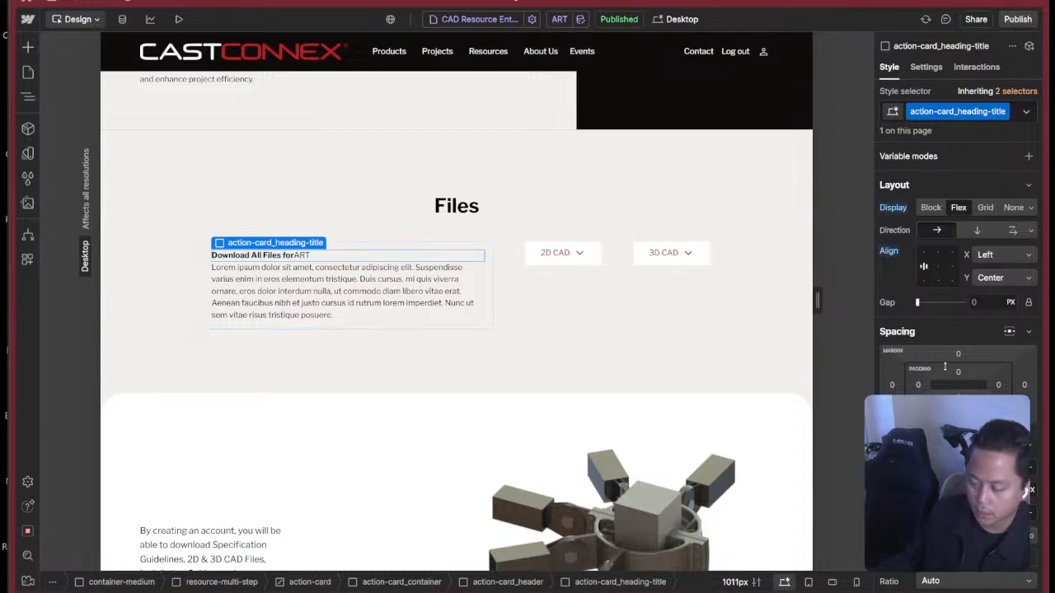
left_click(982, 303)
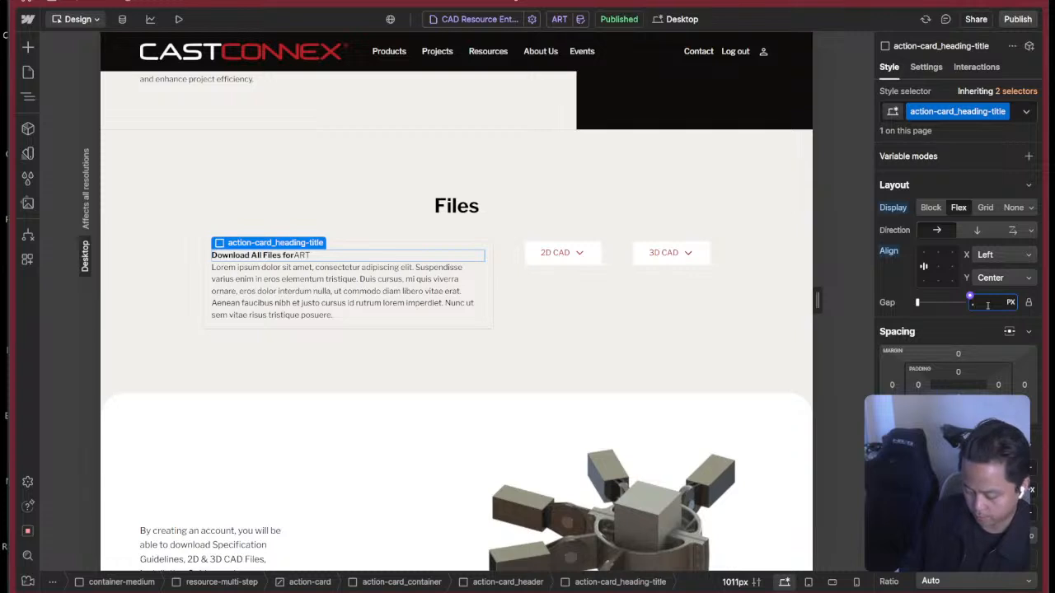
key("Return")
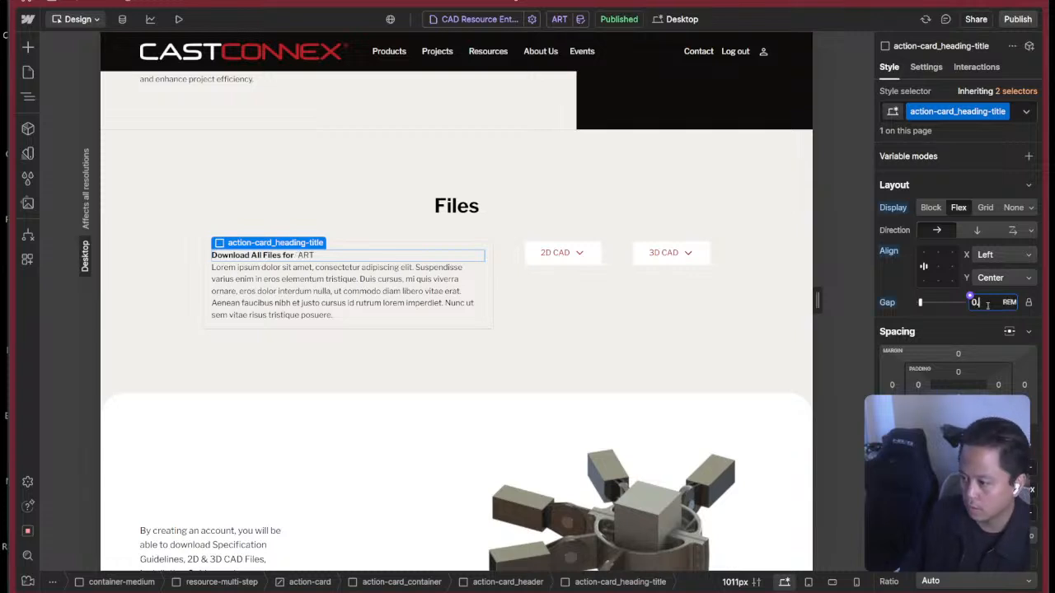
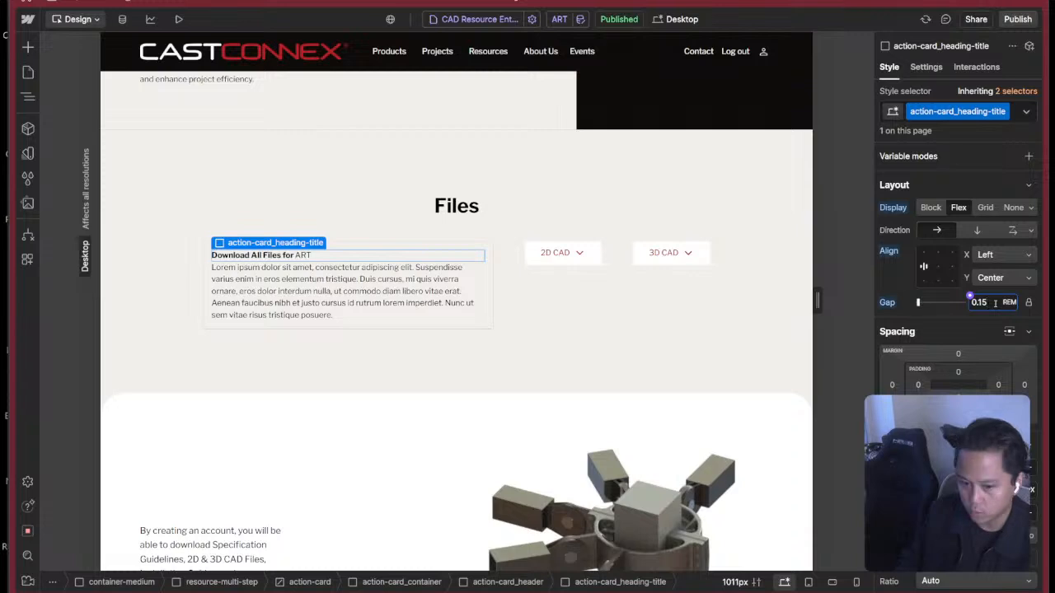
Apply the existing text-weight-bold class to the CMS-connected span beside the Download All Files for heading.
left_click(308, 255)
key("super+Return")
type("text")
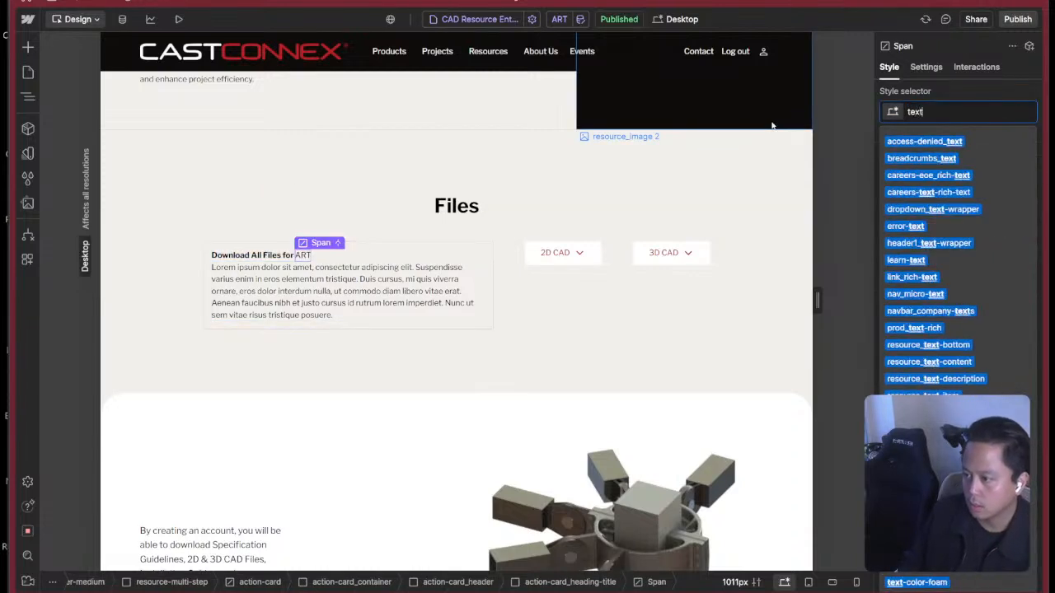
type("-fon")
key("ctrl+a")
type("bold")
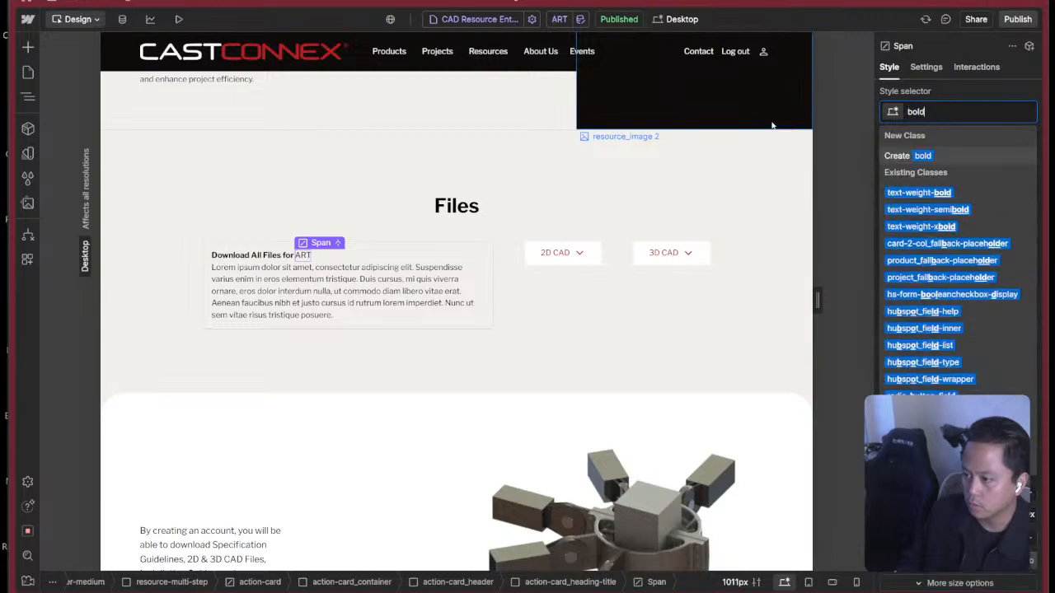
key("Down")
key("Return")
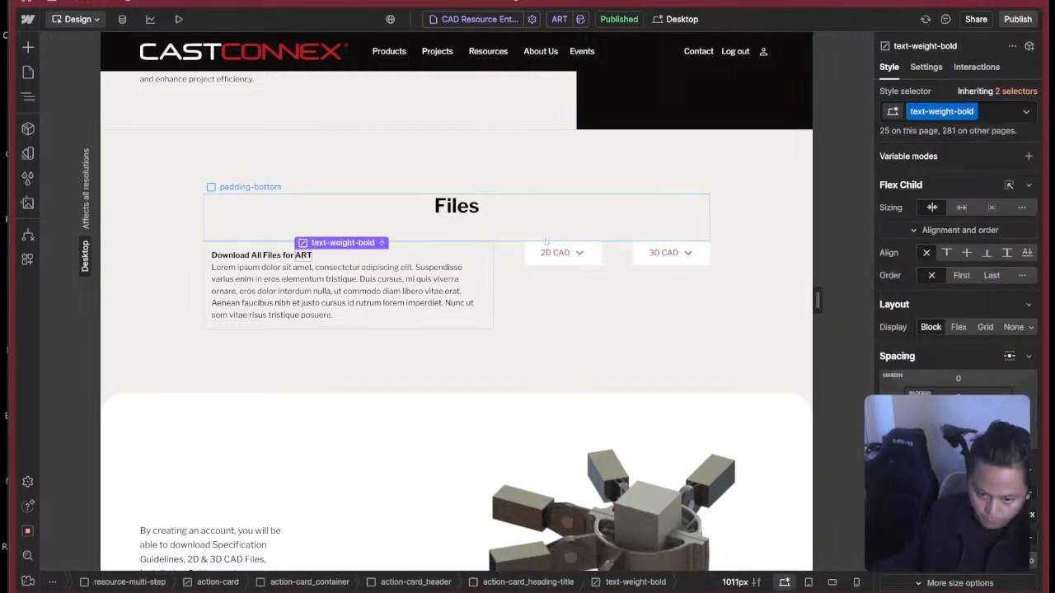
left_click(403, 257)
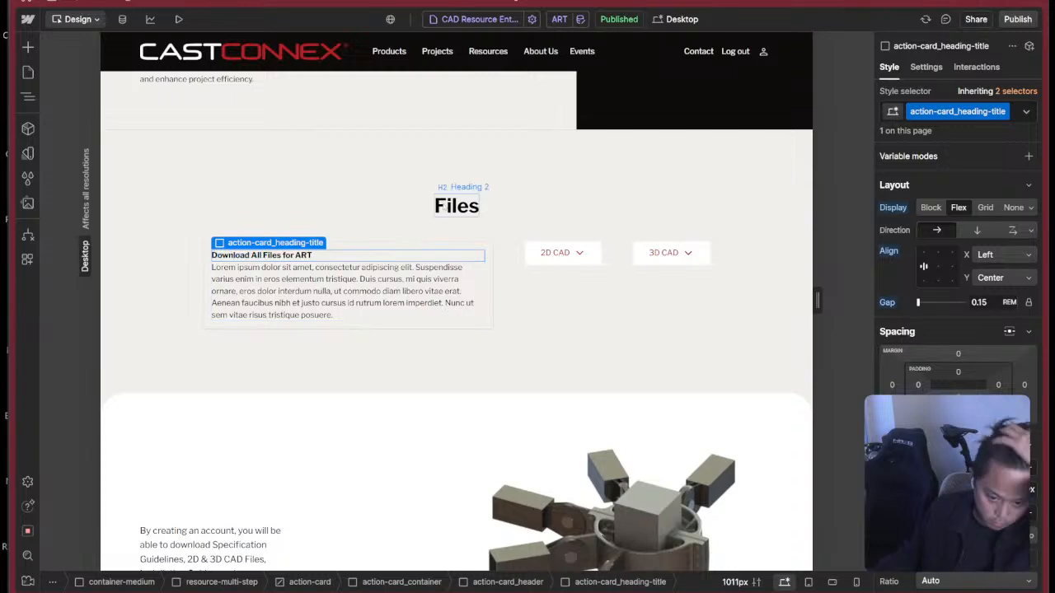
left_click(406, 232)
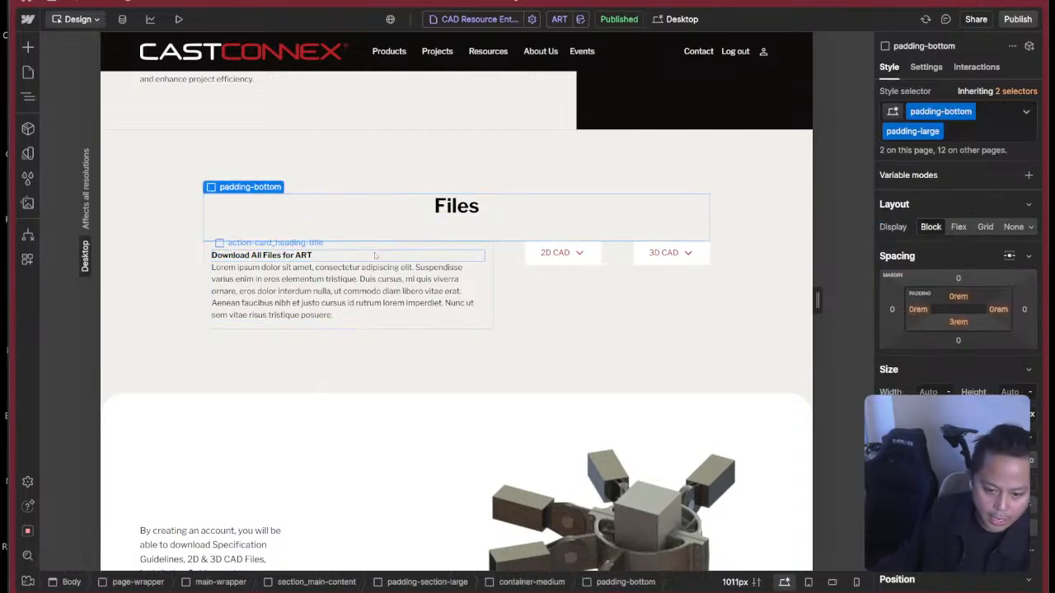
left_click(376, 258)
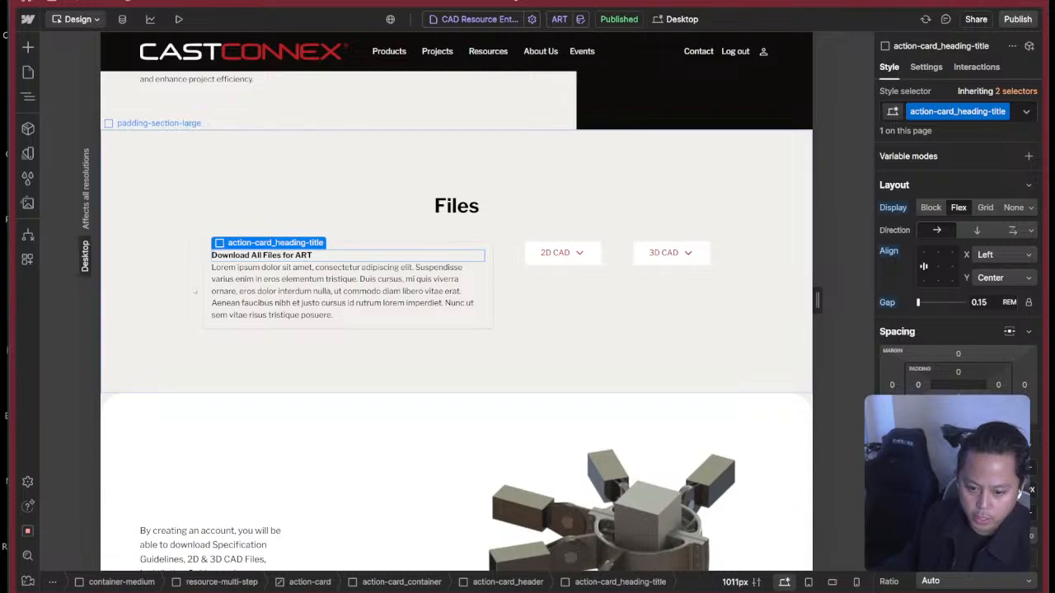
left_click(959, 415)
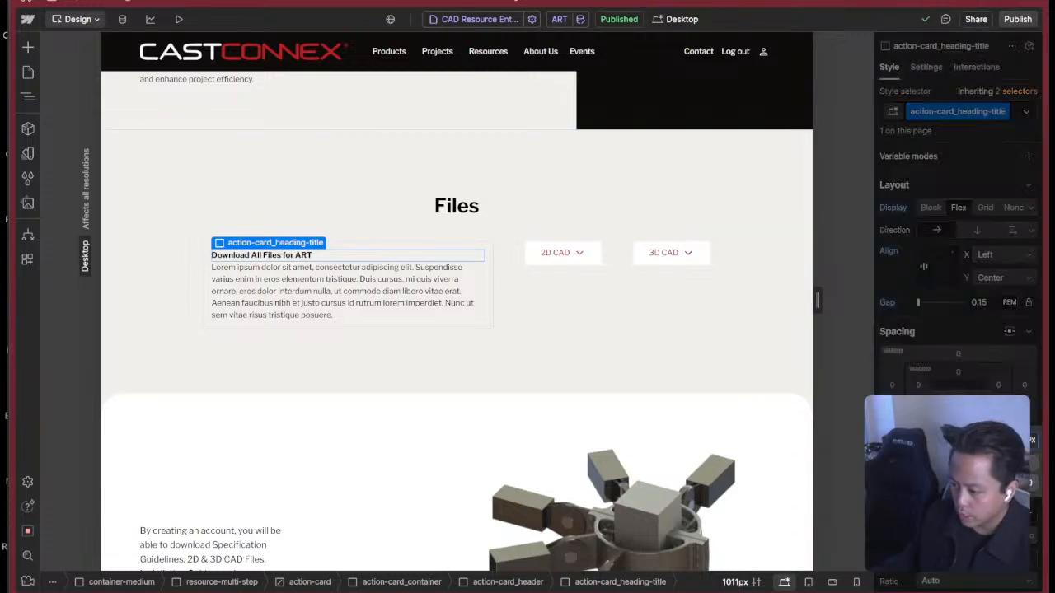
left_click(1024, 436)
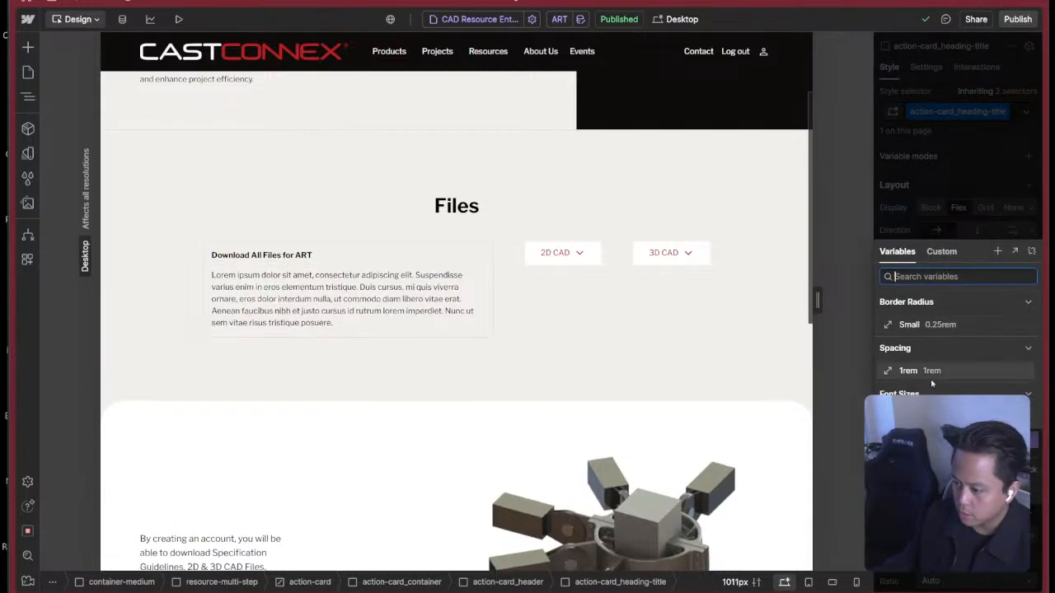
key("super+Tab")
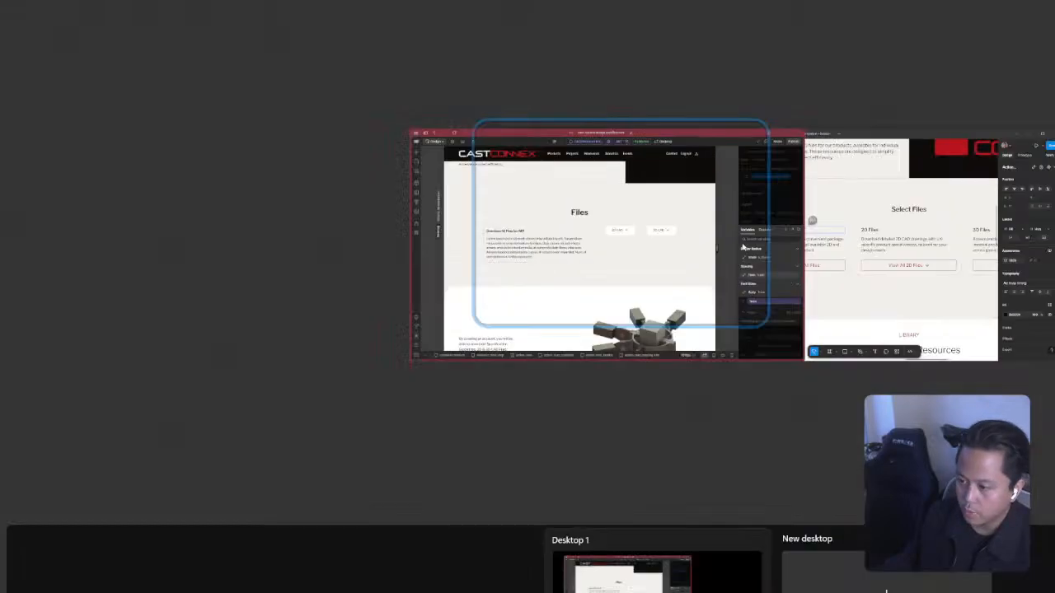
key("Escape")
key("super+Tab")
left_click(903, 245)
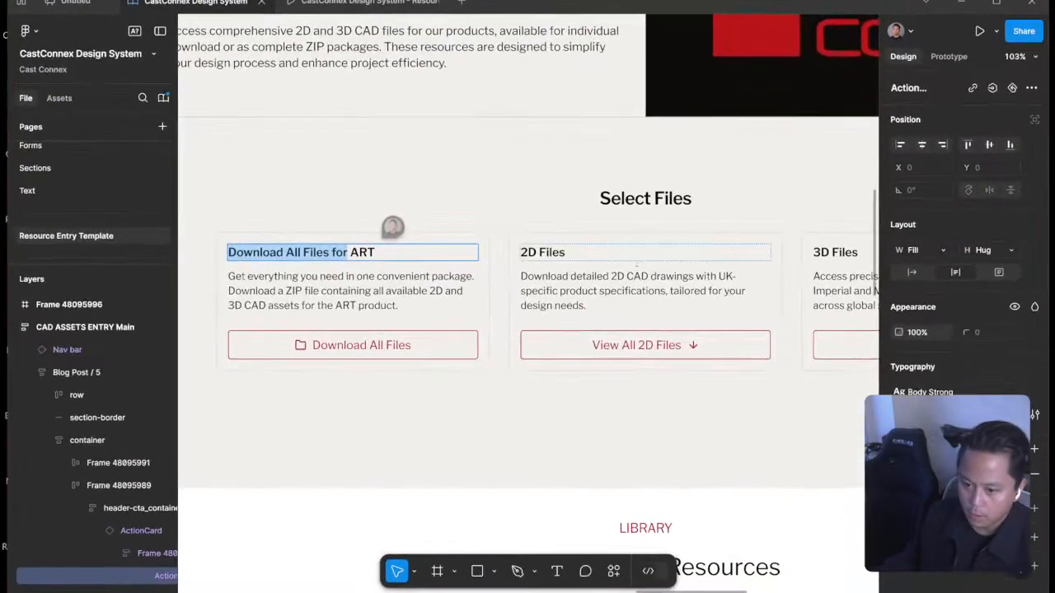
key("Escape")
key("alt")
key("super+Tab")
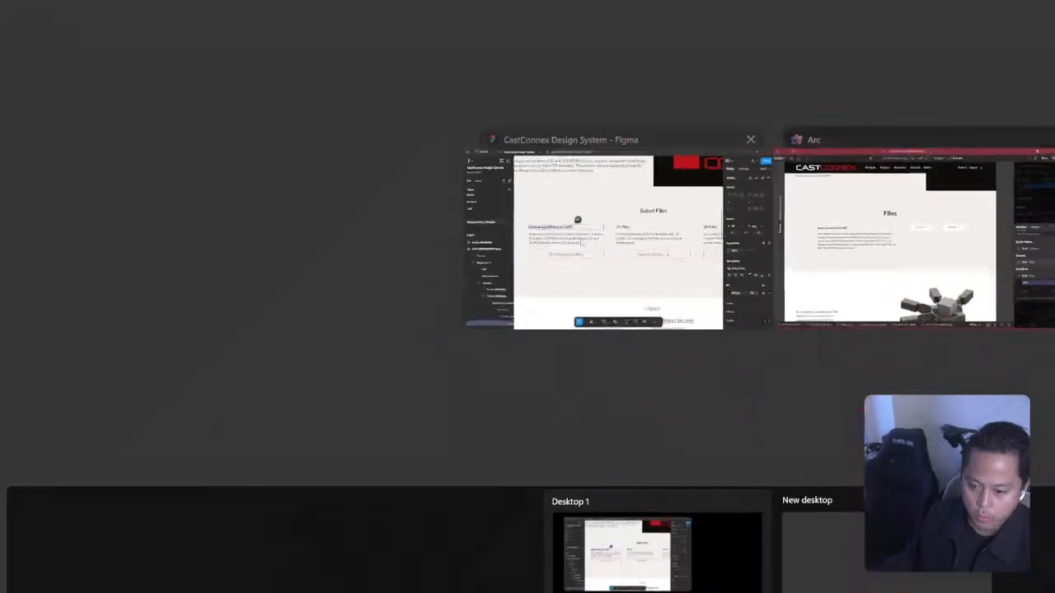
key("Escape")
key("super+Tab")
left_click(913, 239)
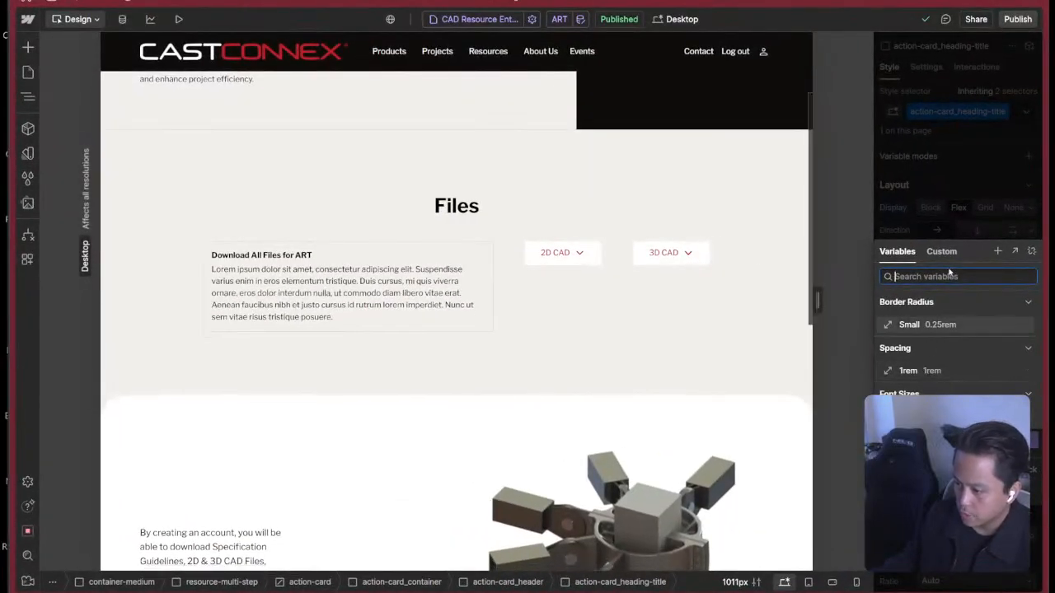
left_click(997, 251)
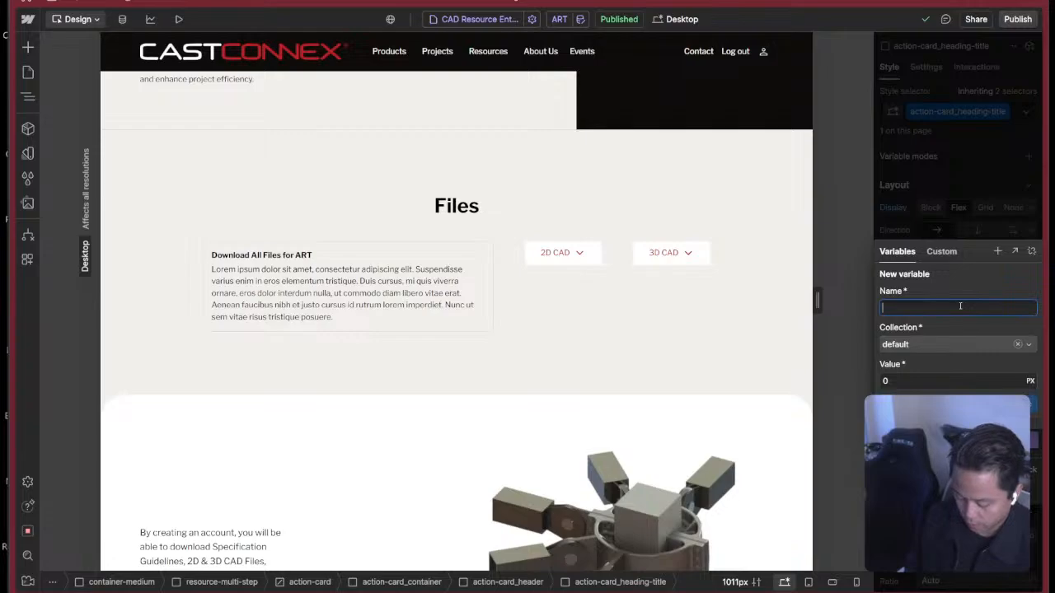
key("super+Tab")
left_click(932, 272)
key("super+Tab")
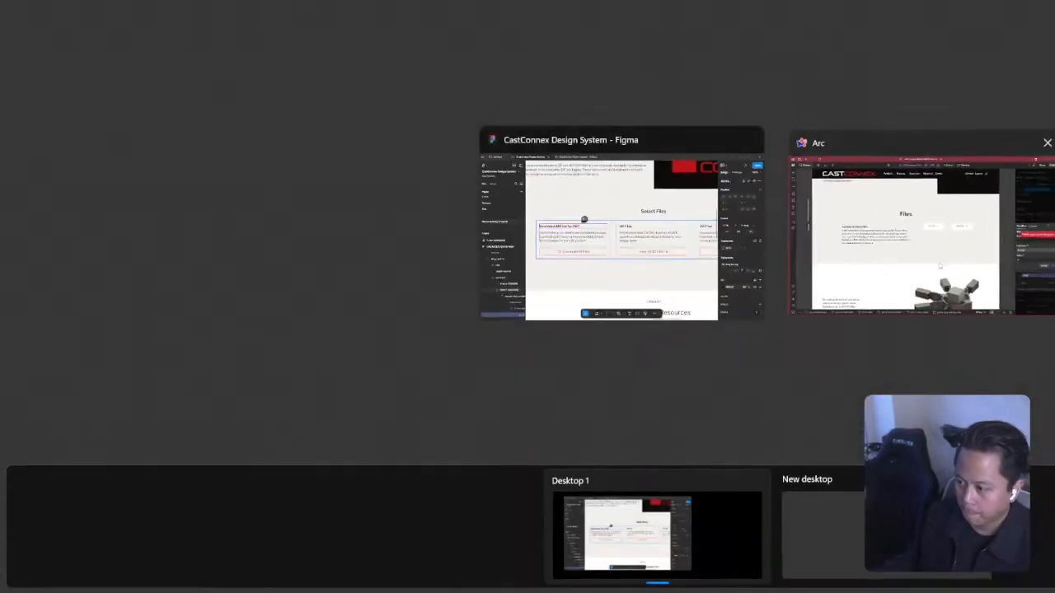
left_click(940, 265)
left_click(409, 293)
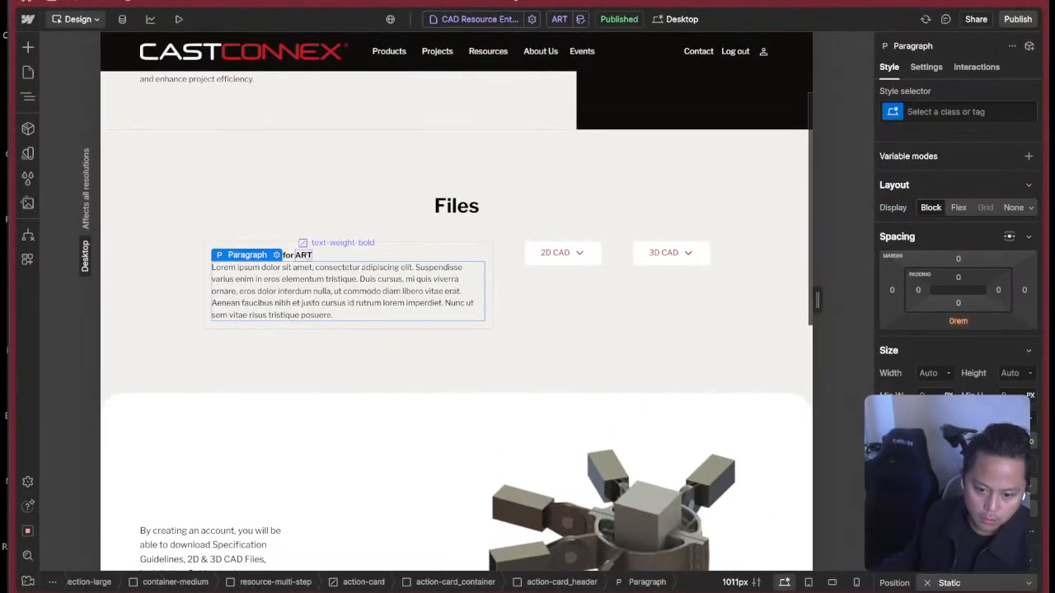
key("Escape")
Switch to the Figma design and measure the spacing between the first card's title and description in Dev Mode, returning to Webflow.
key("super+Tab")
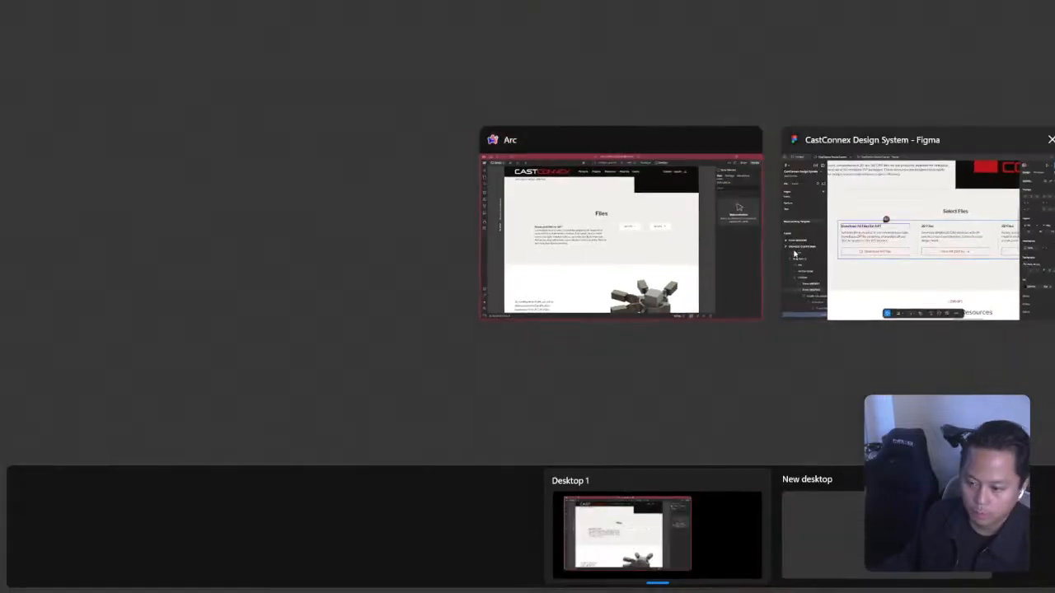
key("Escape")
key("super+Tab")
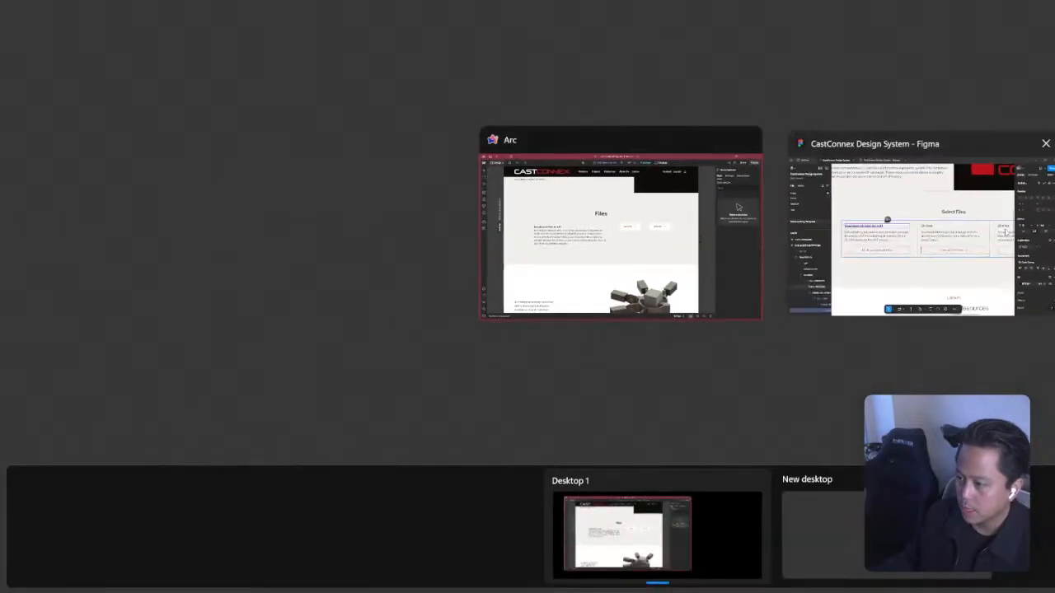
left_click(1005, 232)
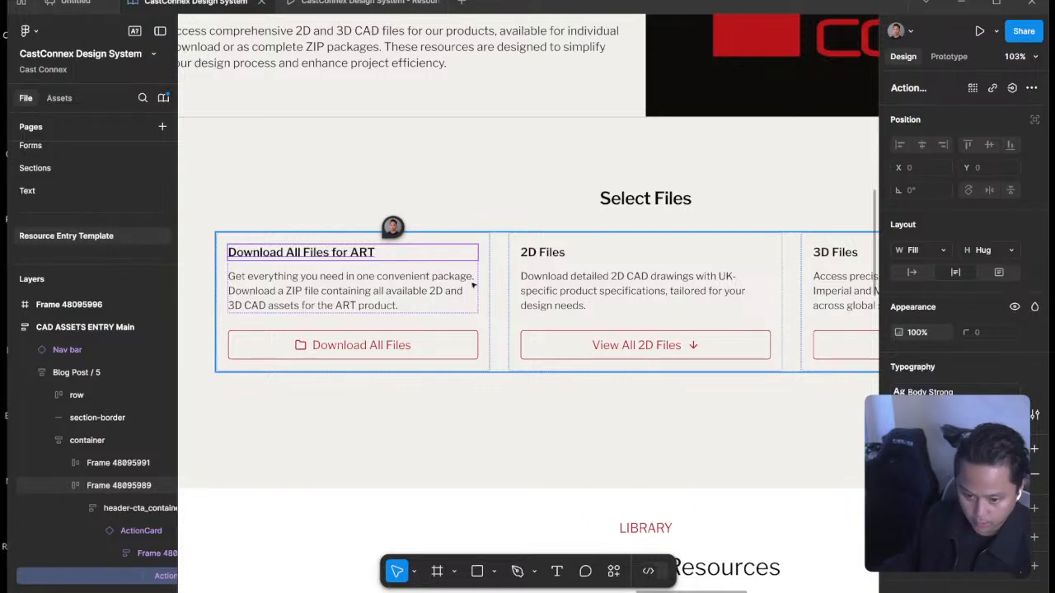
key("shift+d")
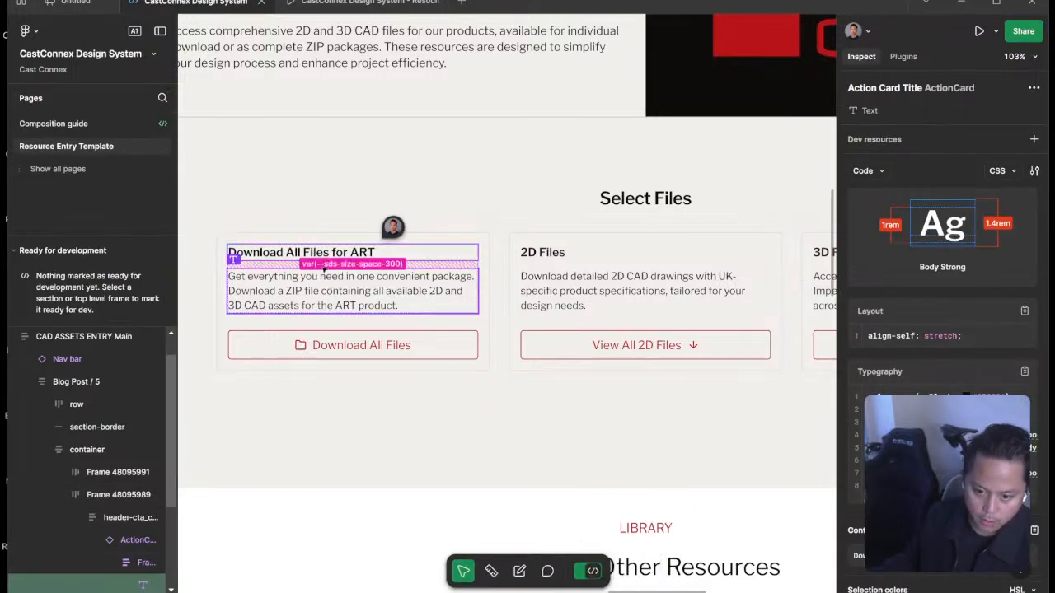
left_click(323, 272)
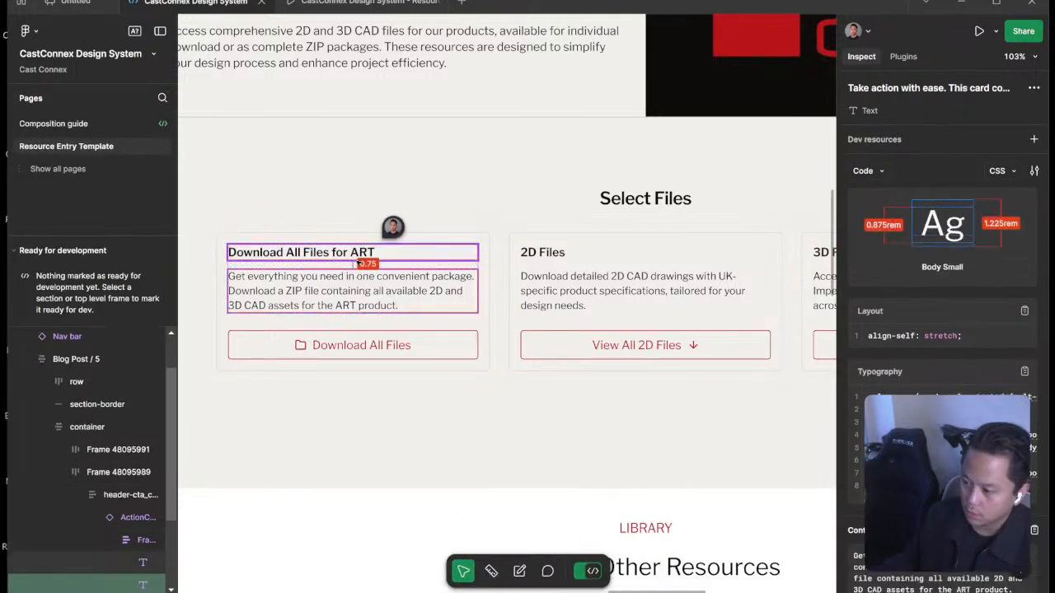
key("super+Tab")
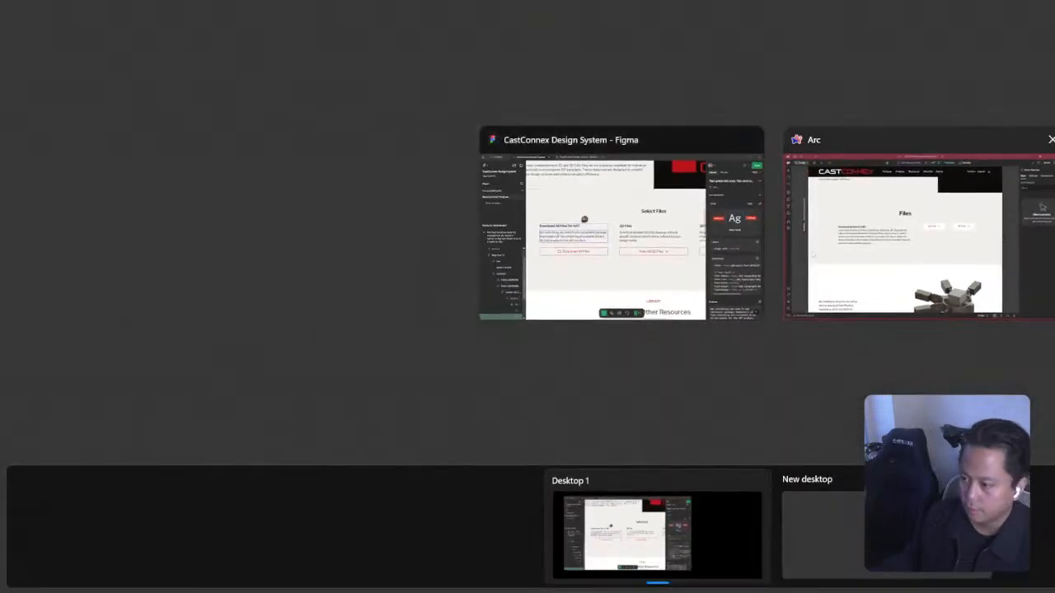
left_click(836, 251)
key("super+Tab")
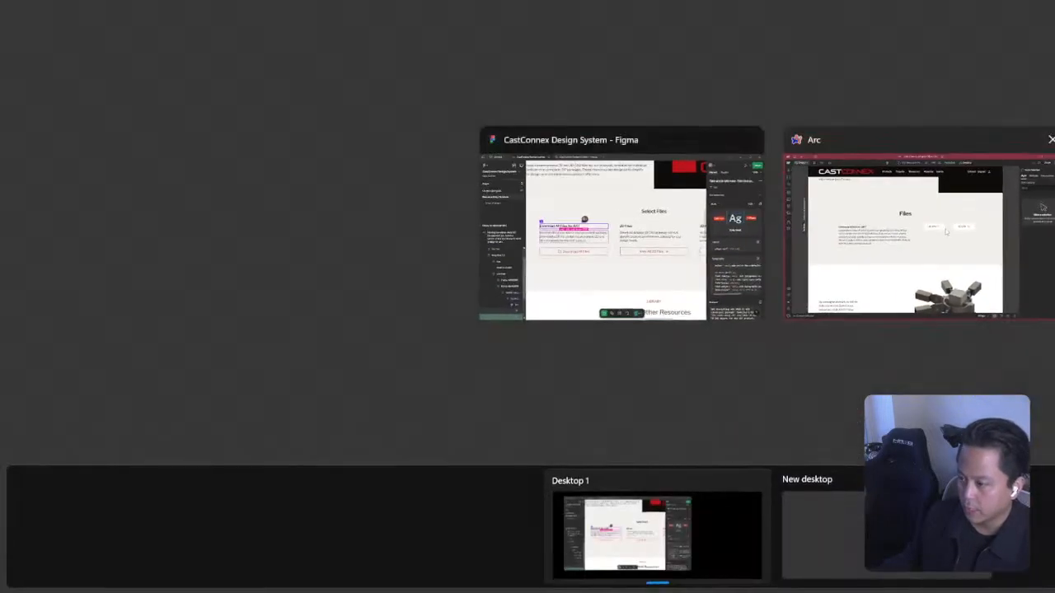
left_click(836, 251)
Open the variable choices for action-card_heading-title's bottom margin and search for 0.75rem.
left_click(442, 261)
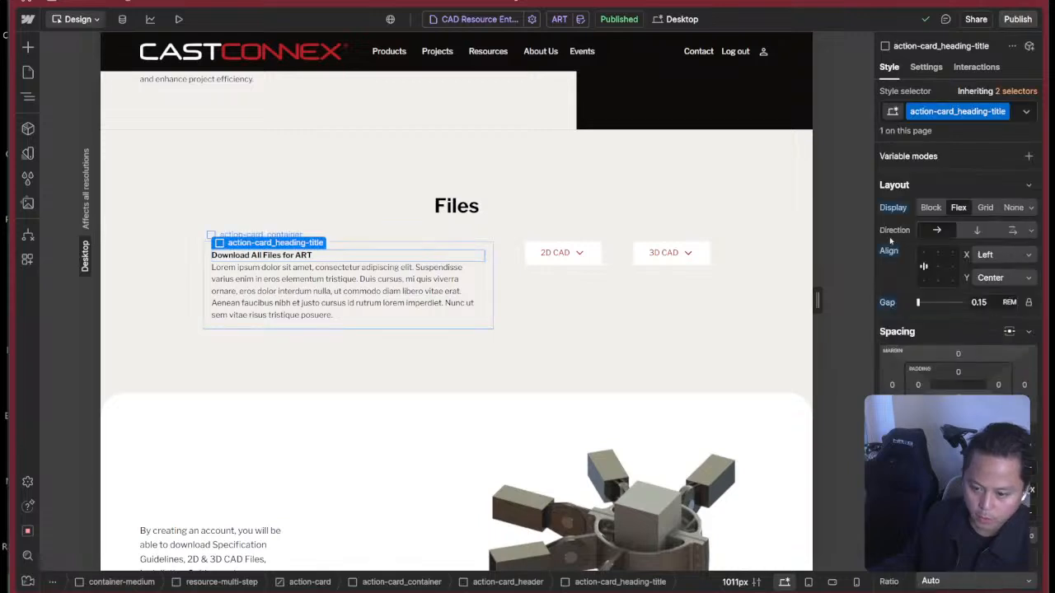
key("z")
key("z")
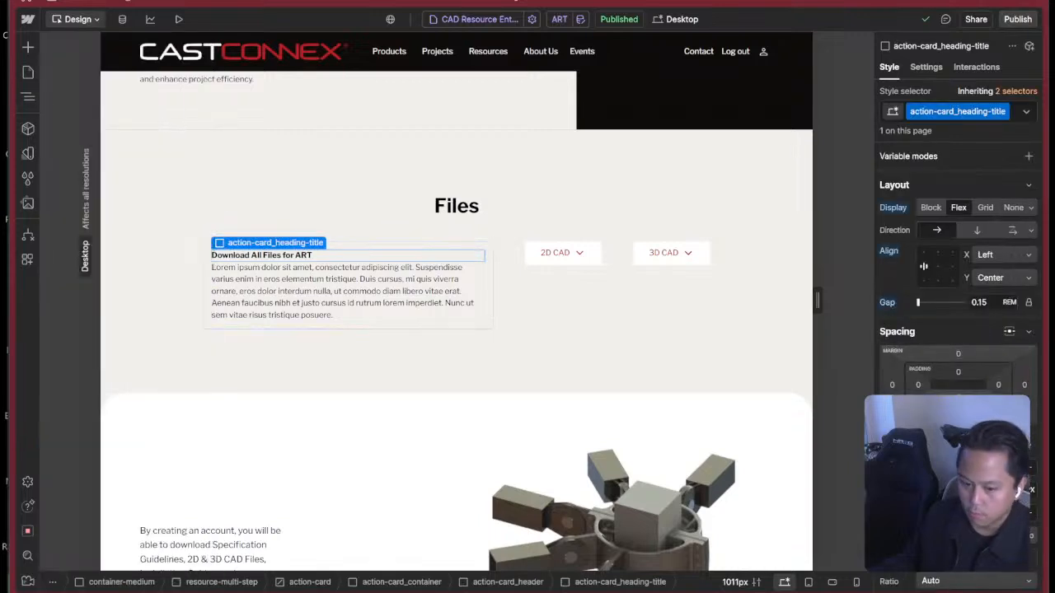
left_click(958, 417)
key("equal")
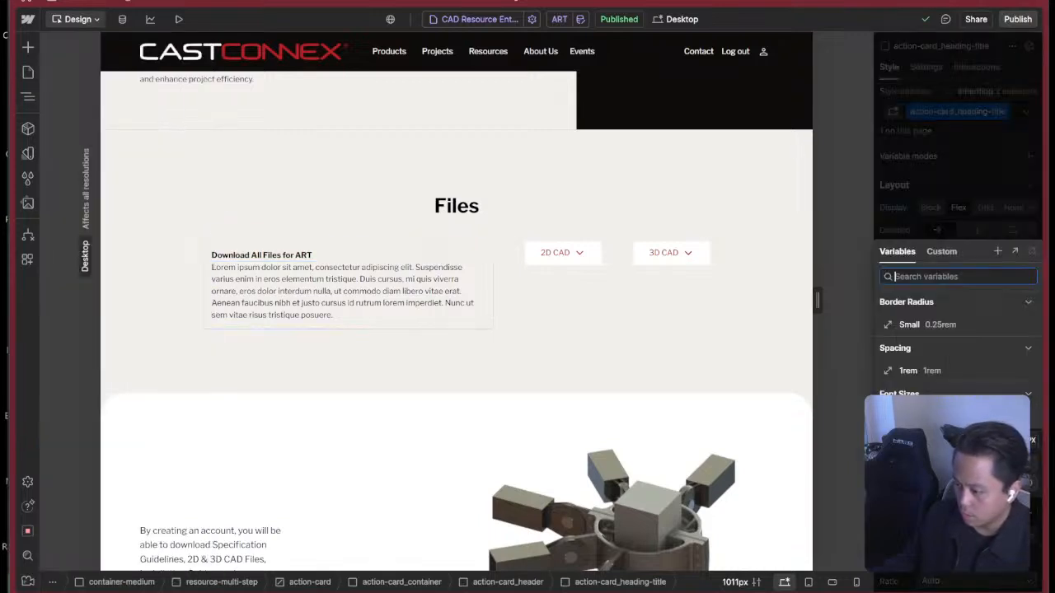
type("0.75rem")
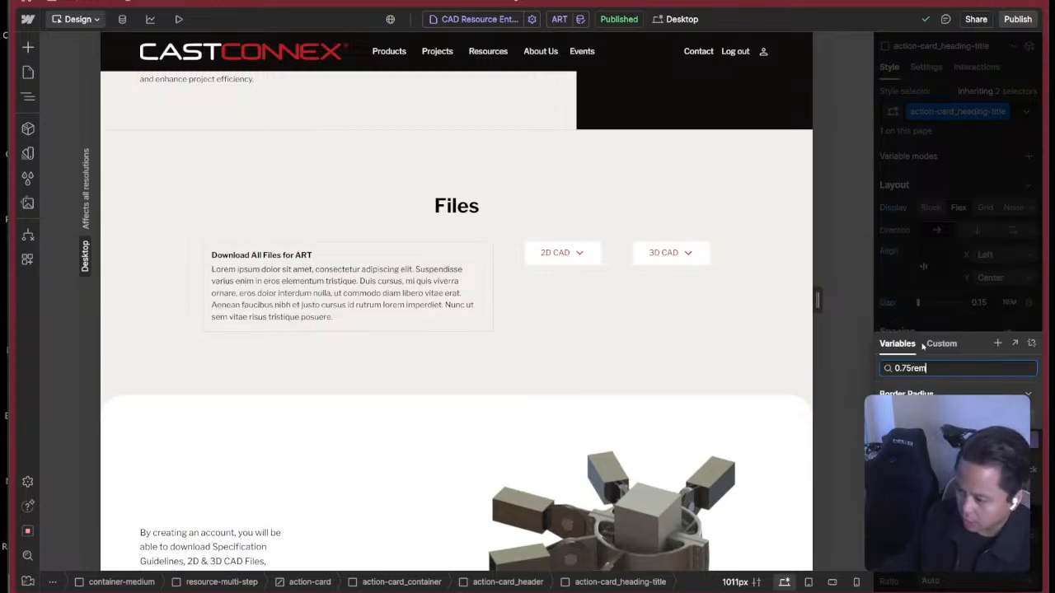
key("BackSpace")
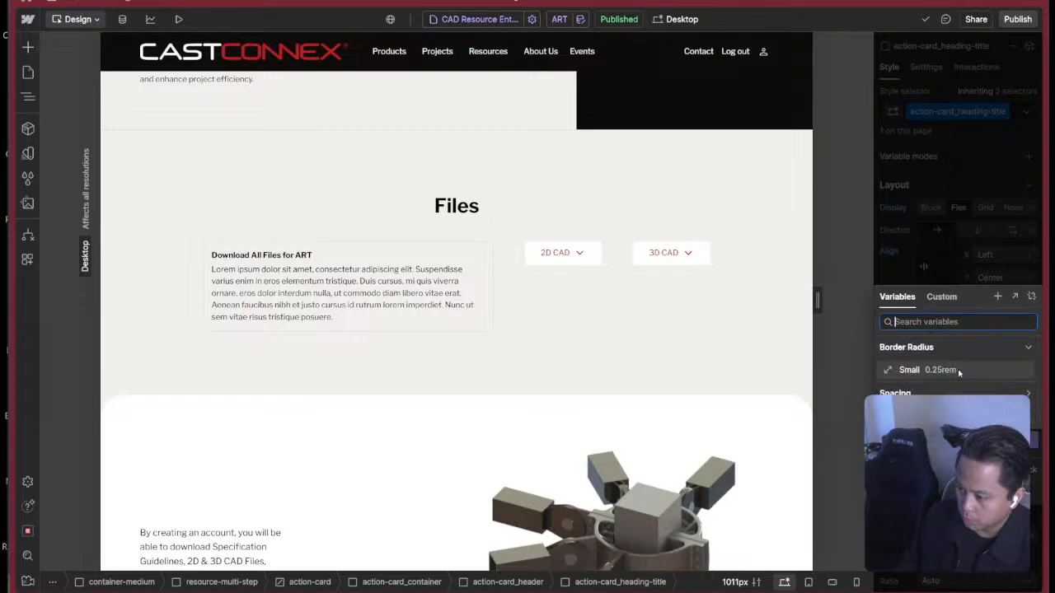
left_click(1000, 390)
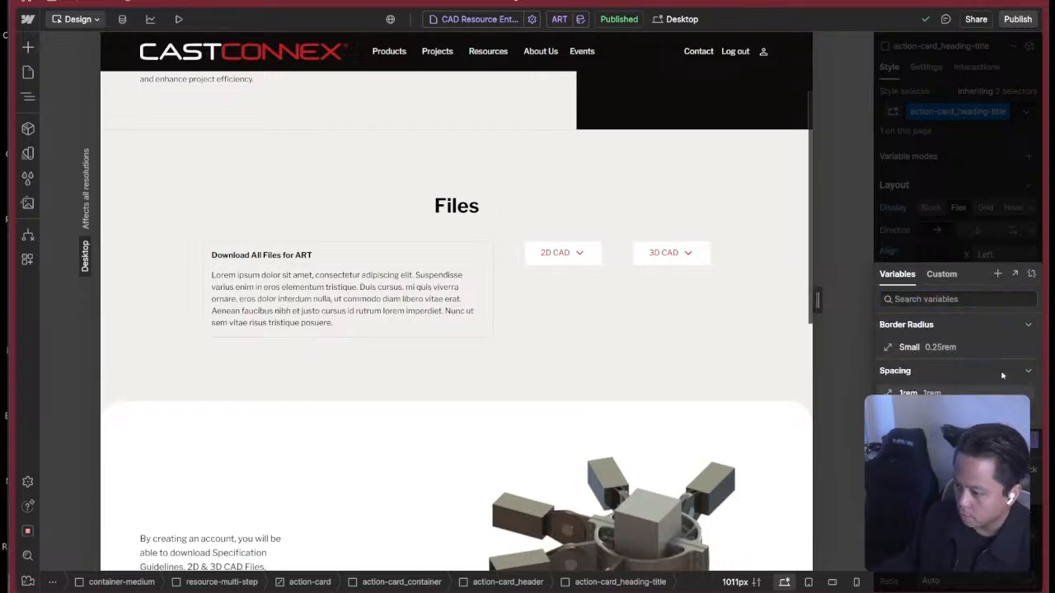
Create a rem-based variable named 0.75rem in the Spacing collection and apply it to action-card_heading-title's bottom margin.
left_click(997, 274)
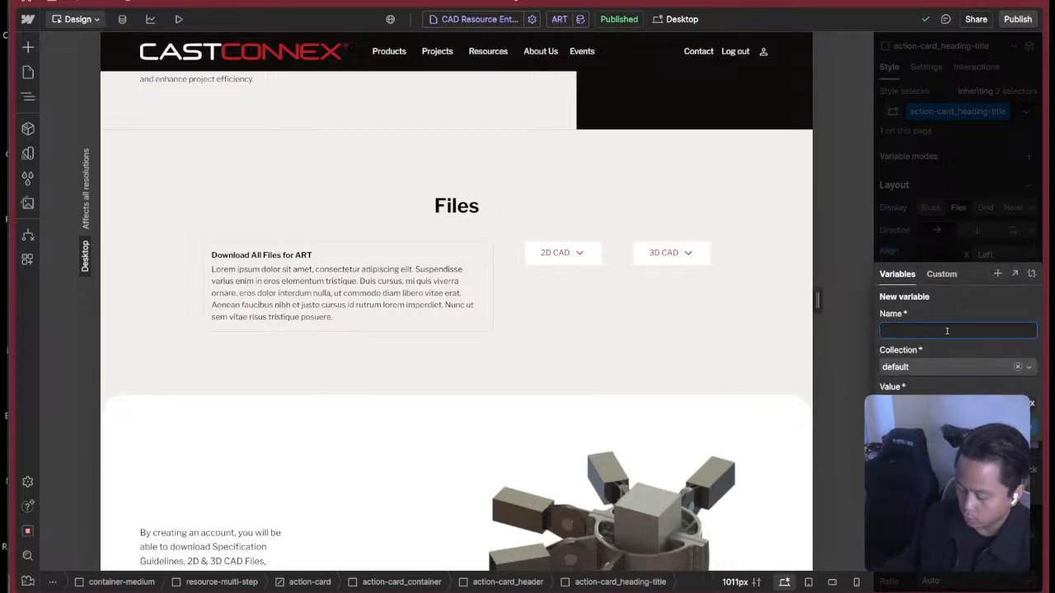
type("0.75rem")
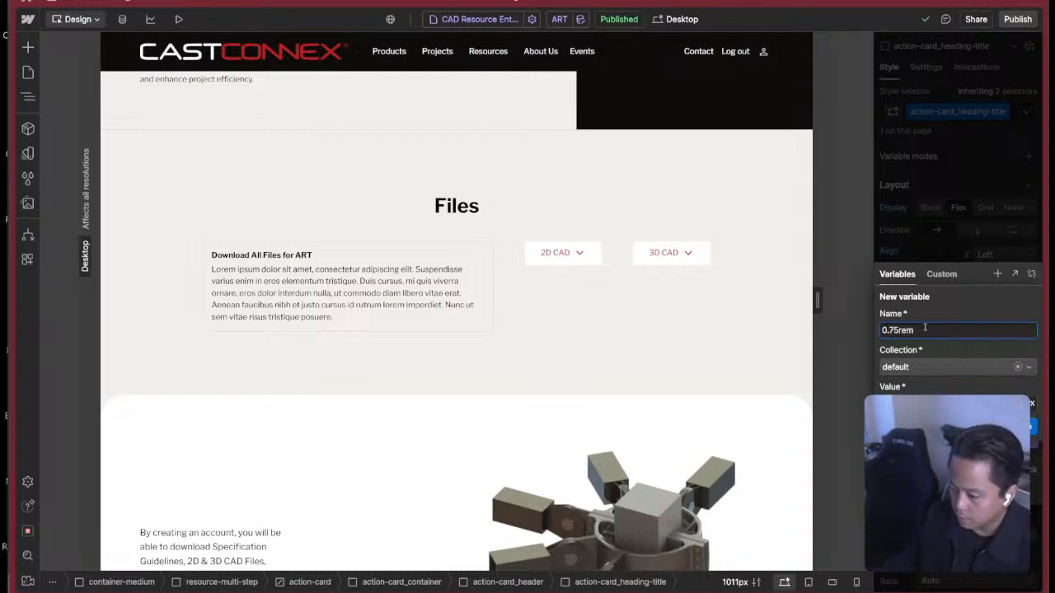
left_click(968, 368)
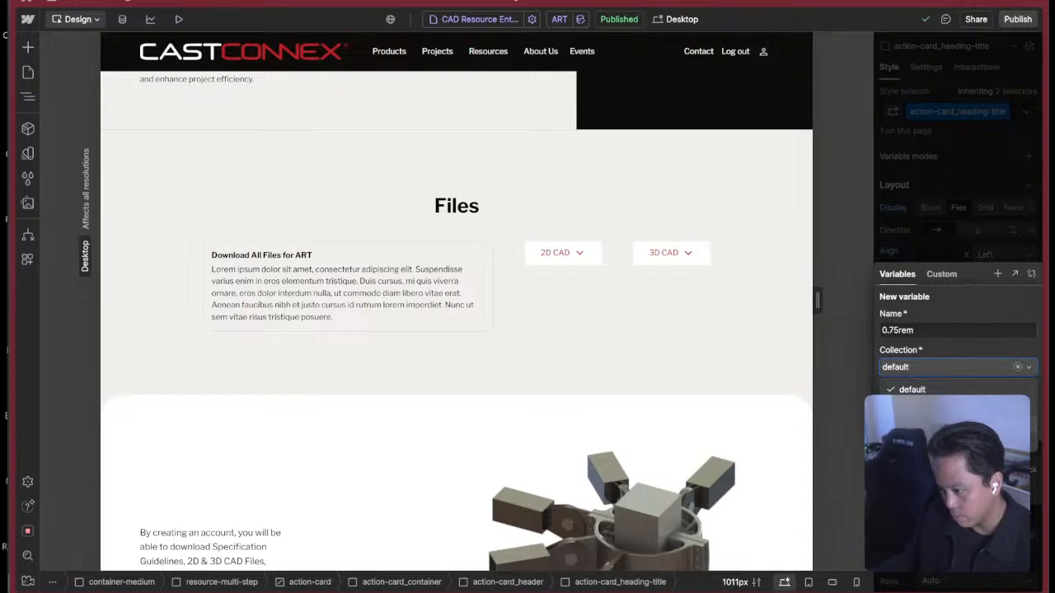
left_click(912, 410)
key("Tab")
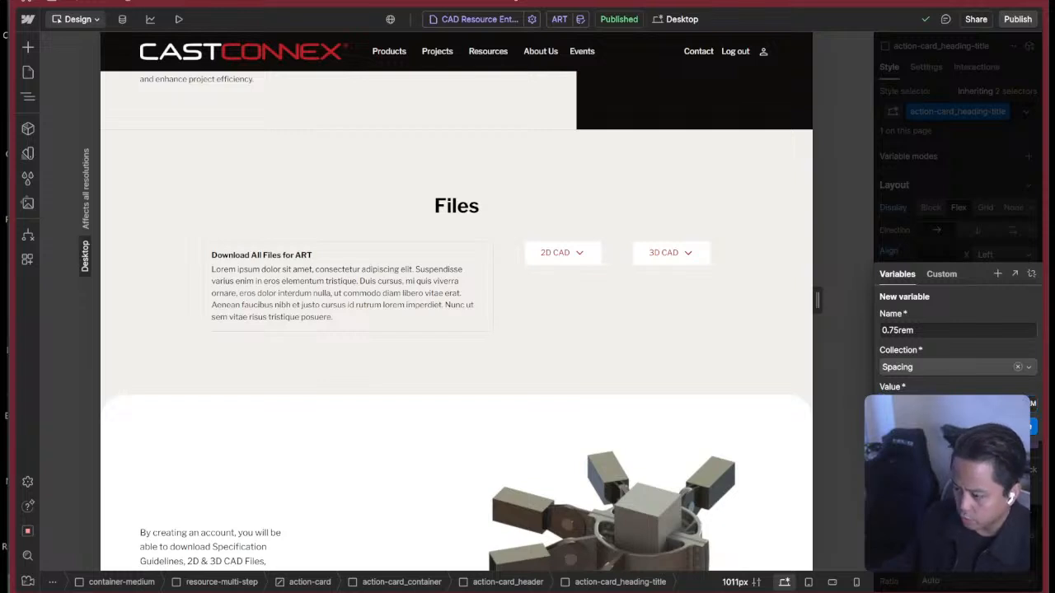
left_click(1012, 426)
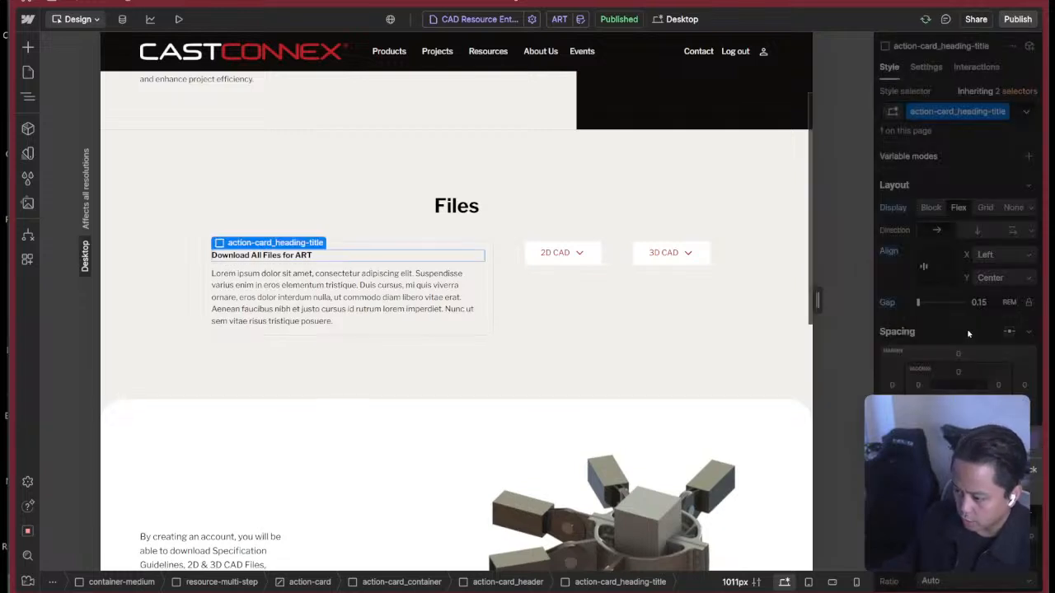
Switch to the Figma design and copy the first card's description from "Get everything you need" through "3D CAD assets".
left_click(462, 265)
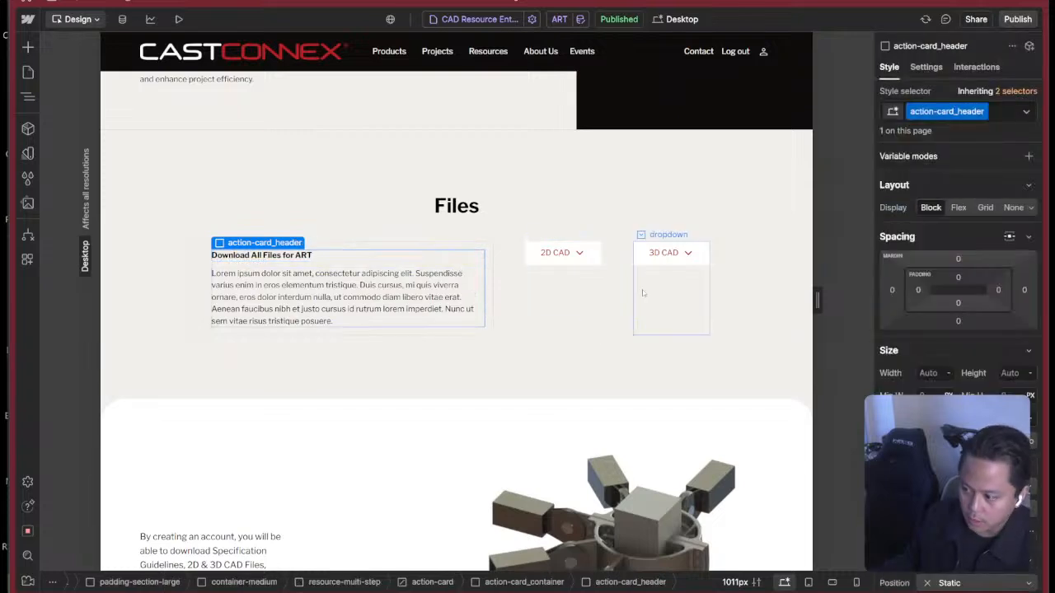
left_click(481, 247)
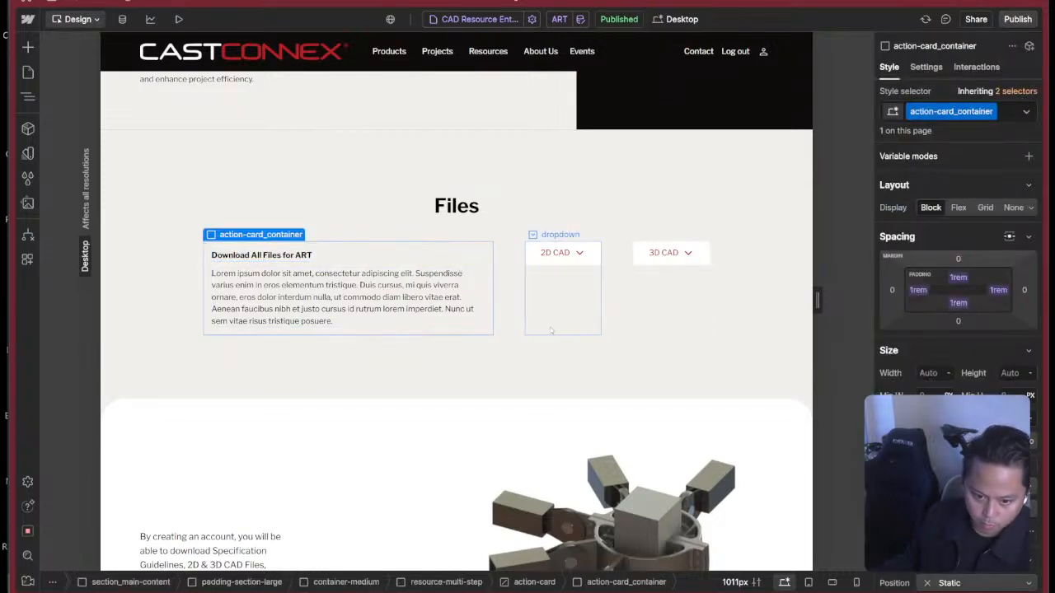
key("super+Tab")
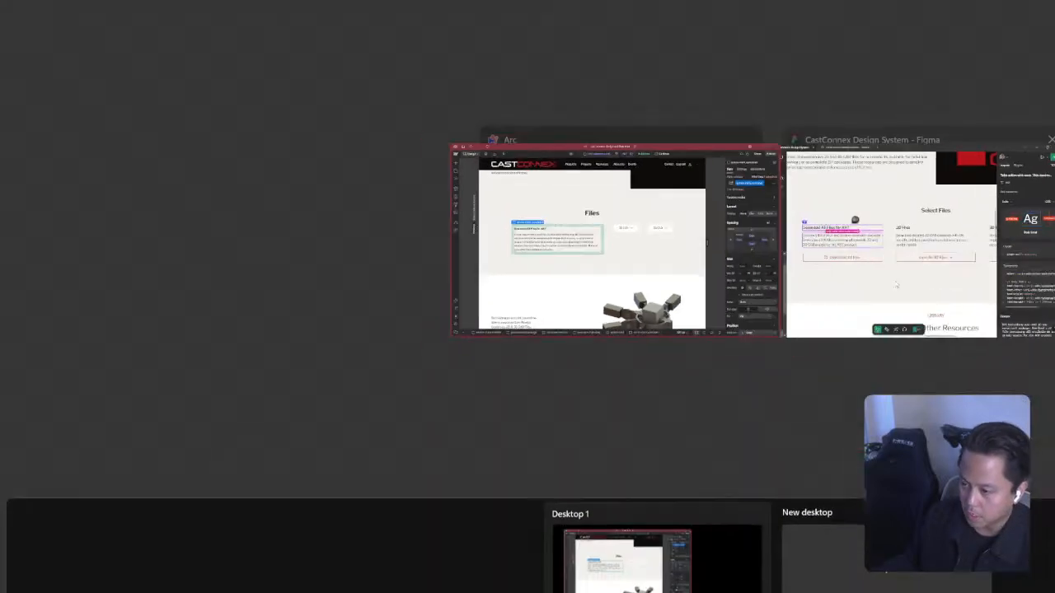
key("super+Tab")
key("super+Tab")
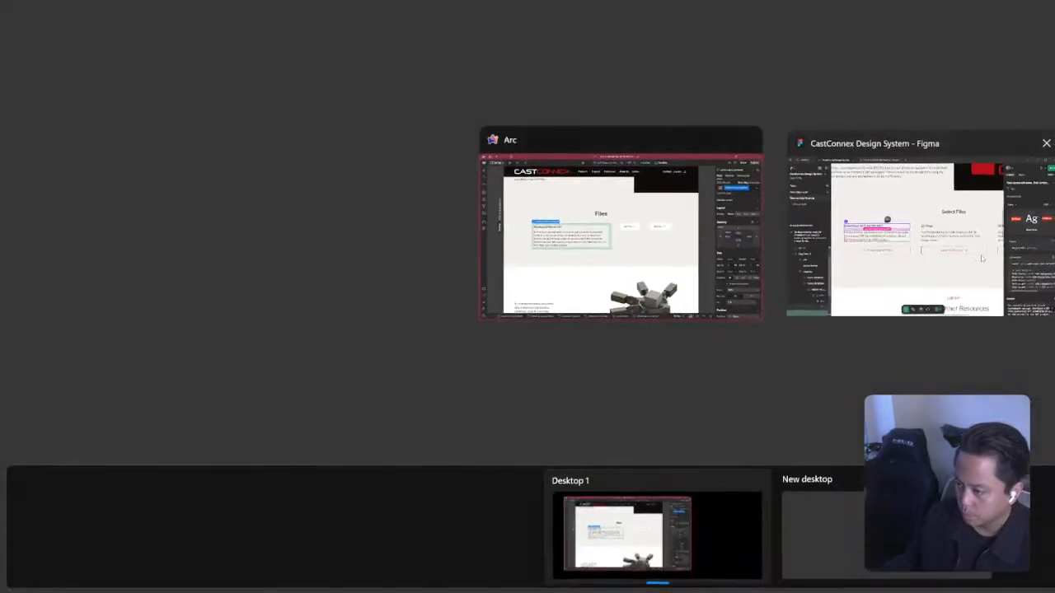
left_click(982, 258)
double_click(396, 292)
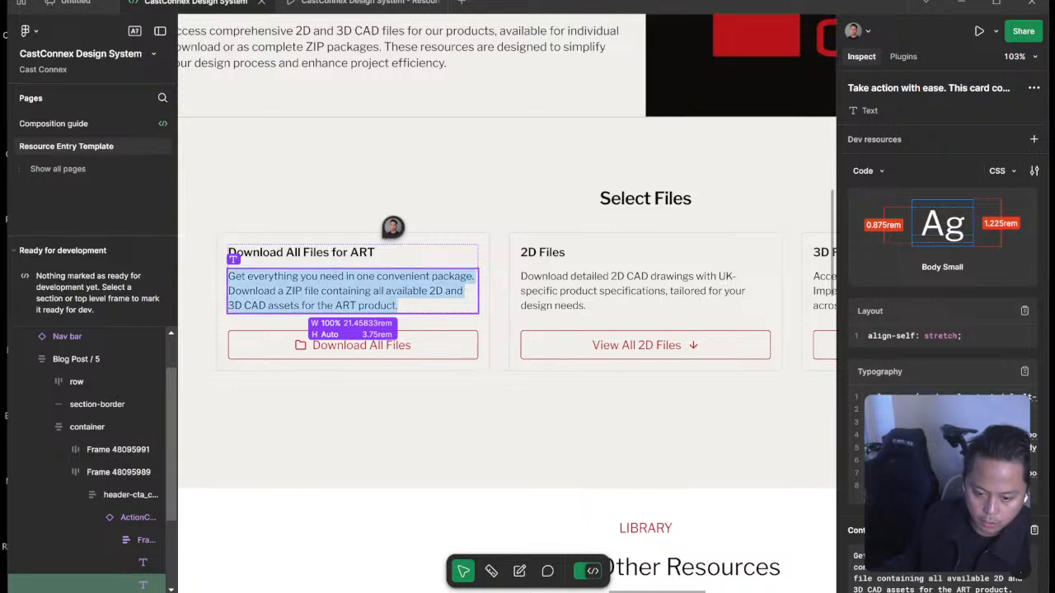
left_click(375, 292)
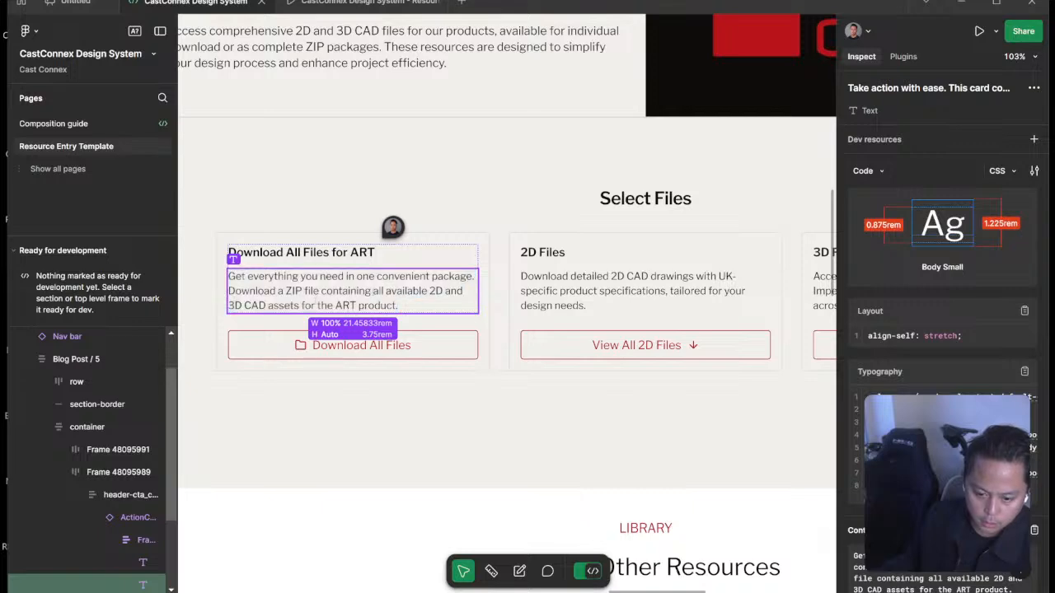
left_click_drag(300, 306, 228, 277)
key("ctrl+c")
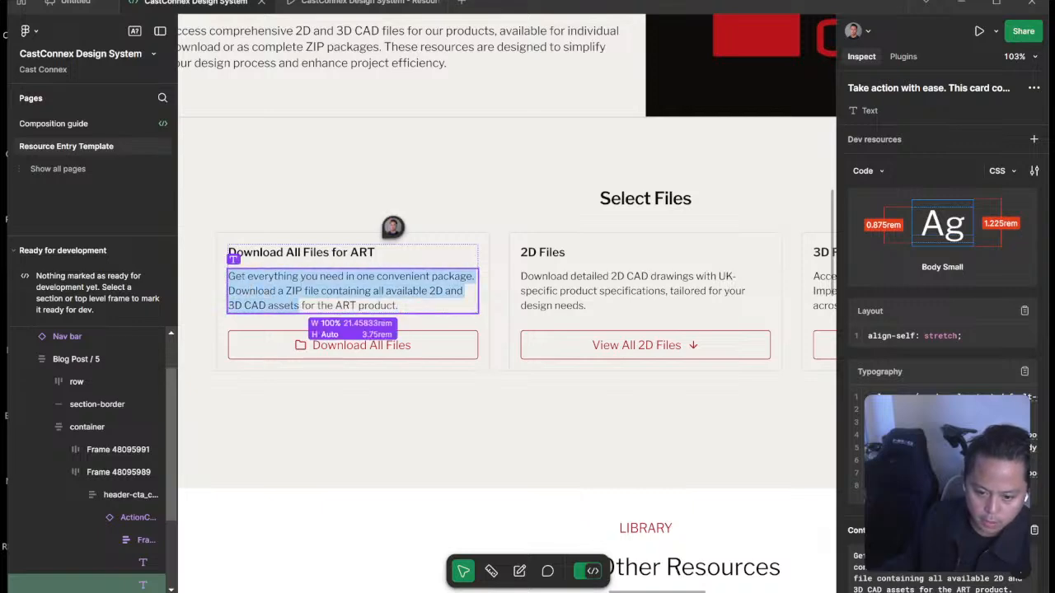
Return to Webflow and replace the action card paragraph's placeholder text with the copied description.
key("super+Tab")
left_click(915, 223)
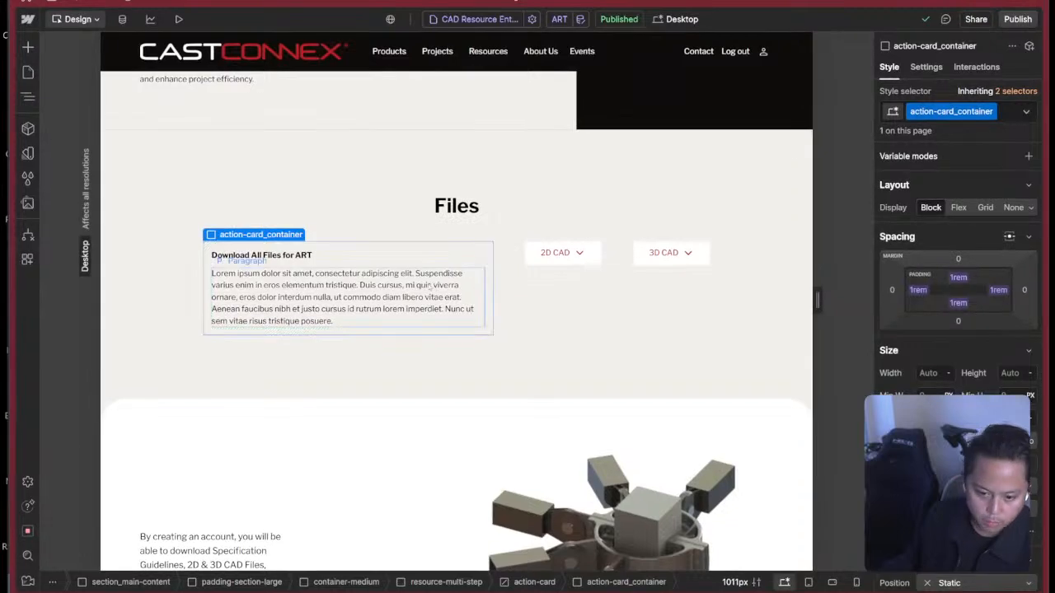
left_click(422, 289)
double_click(422, 289)
key("ctrl+a")
key("ctrl+v")
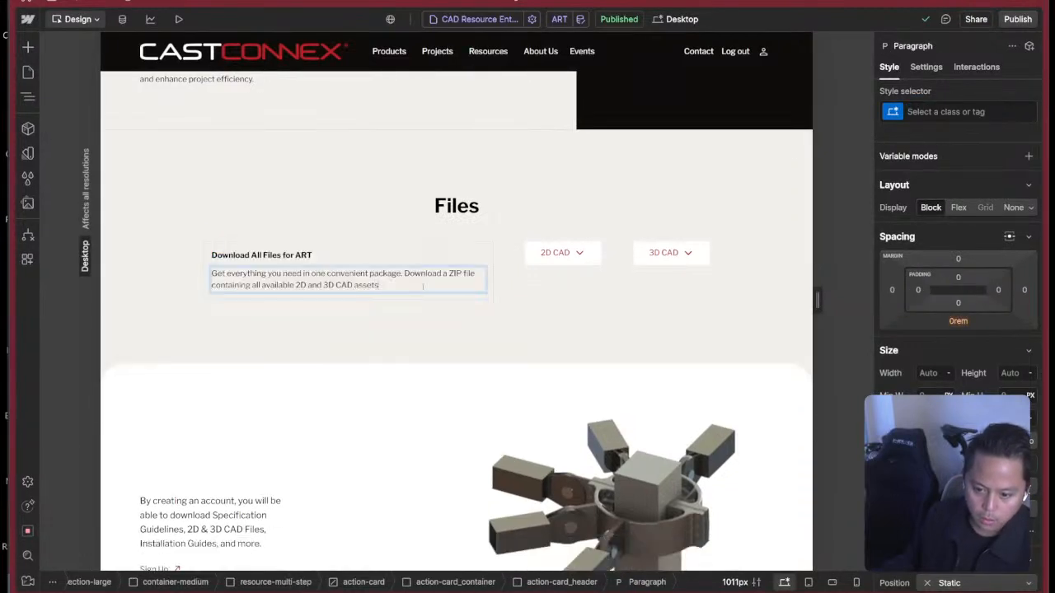
left_click(531, 287)
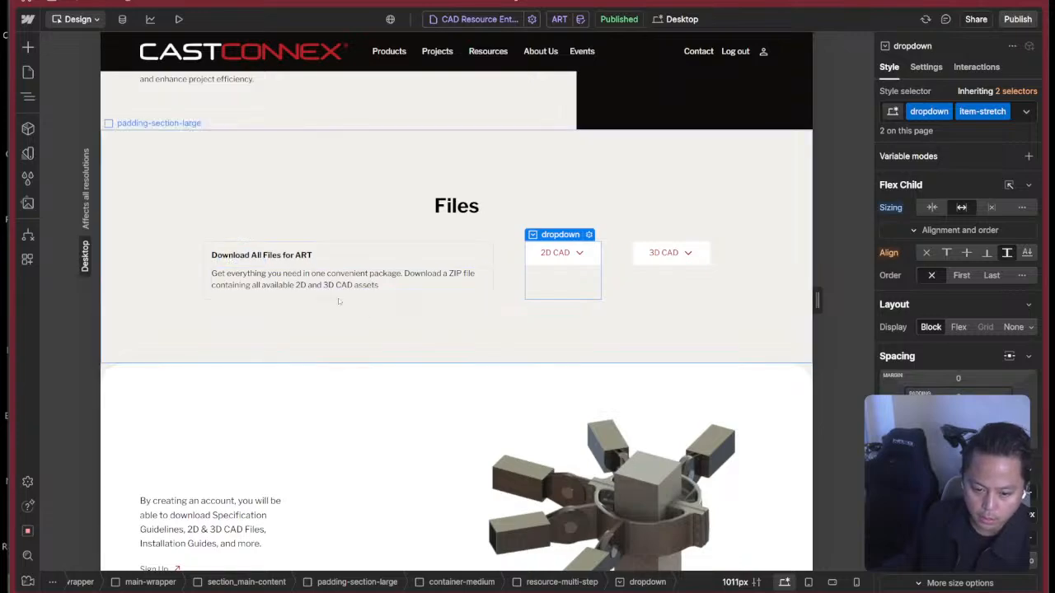
Switch to the Figma design and inspect the first card's Download All Files button, returning to Webflow.
key("super+Tab")
left_click(849, 235)
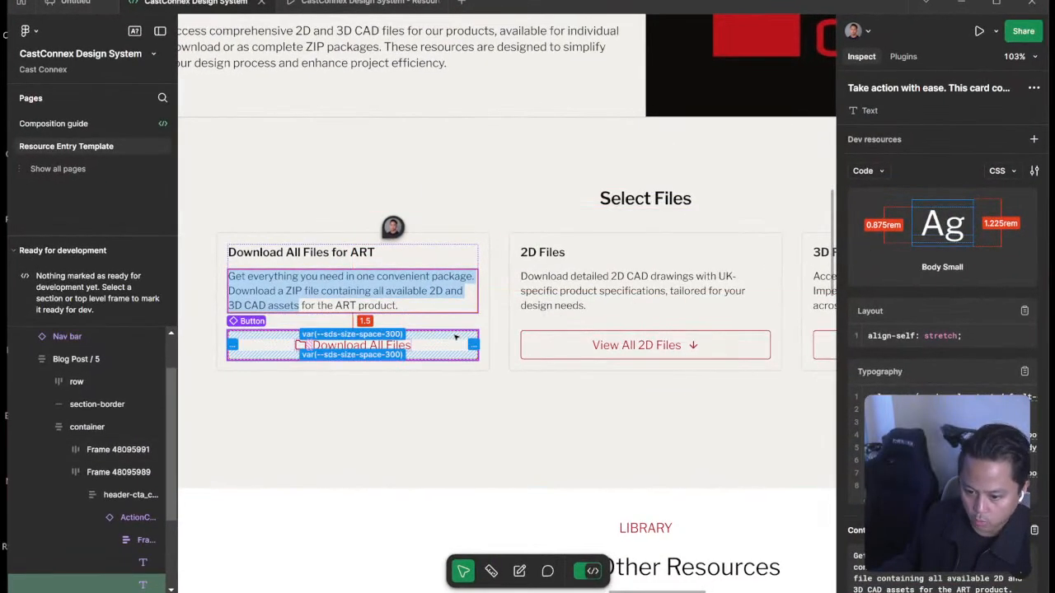
left_click(362, 344)
key("super+Tab")
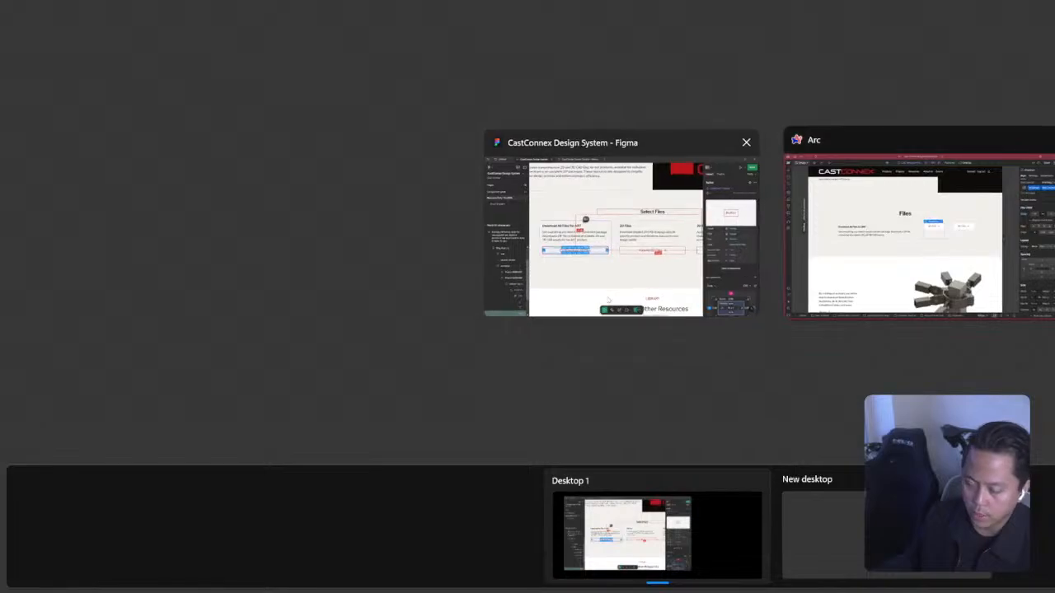
left_click(614, 284)
key("Escape")
key("super+Tab")
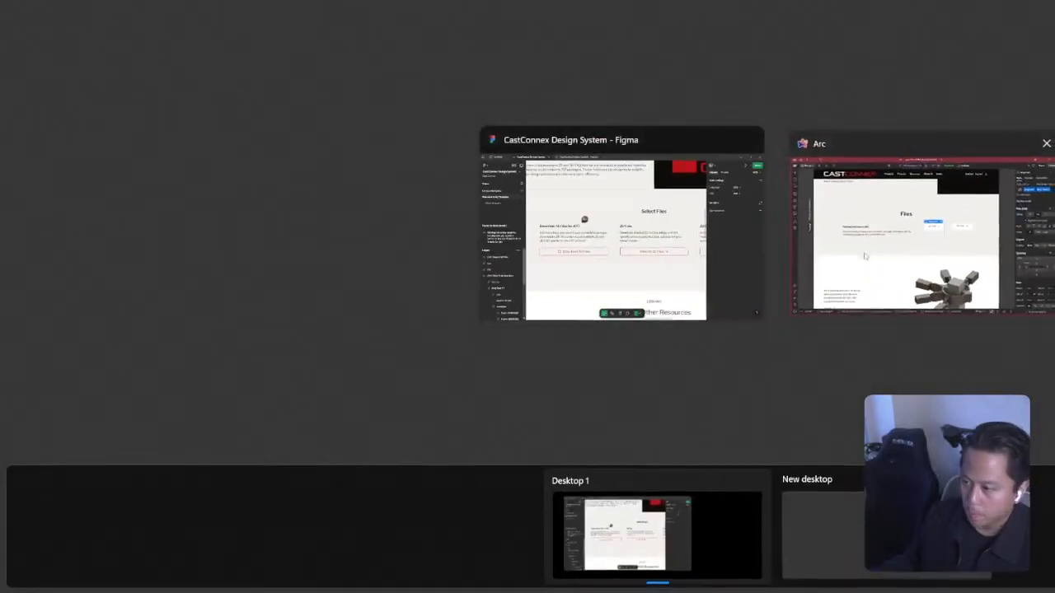
left_click(865, 254)
Add a Div Block inside action-card_container, below action-card_header.
left_click(404, 286)
key("z")
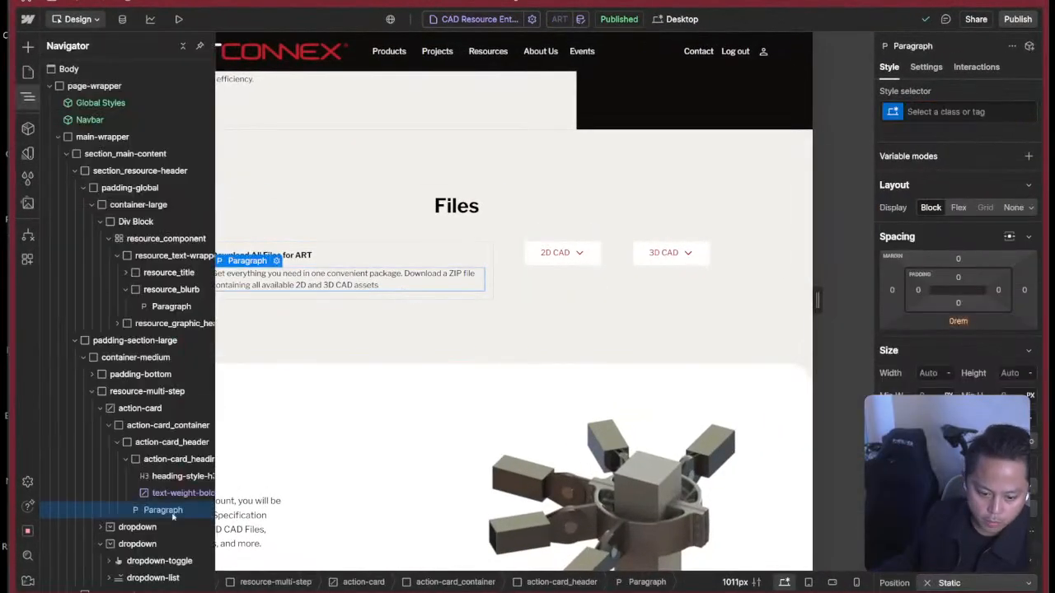
left_click(117, 441)
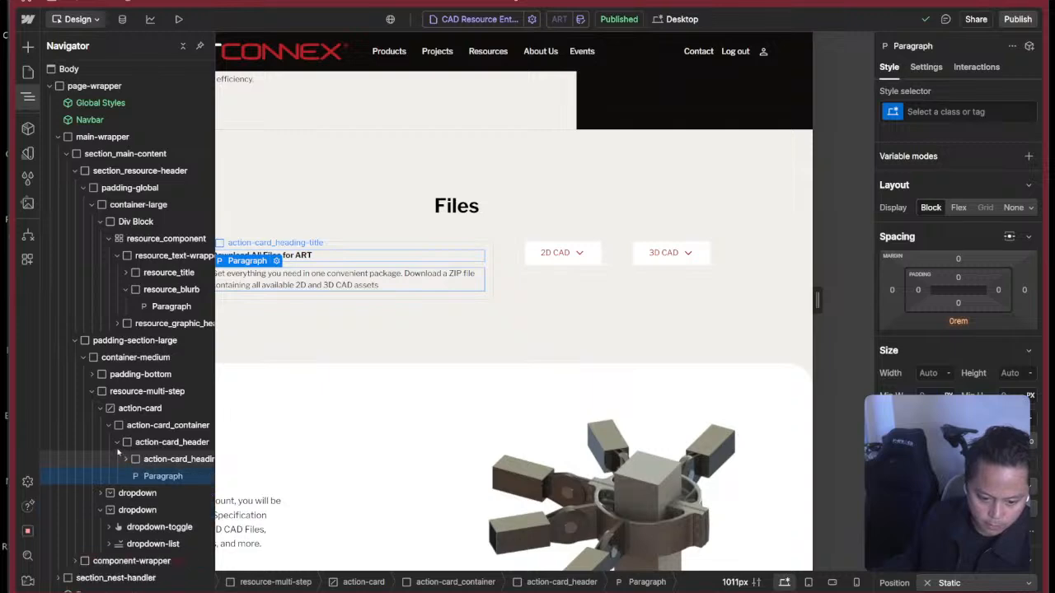
left_click(156, 425)
key("ctrl+k")
type("d")
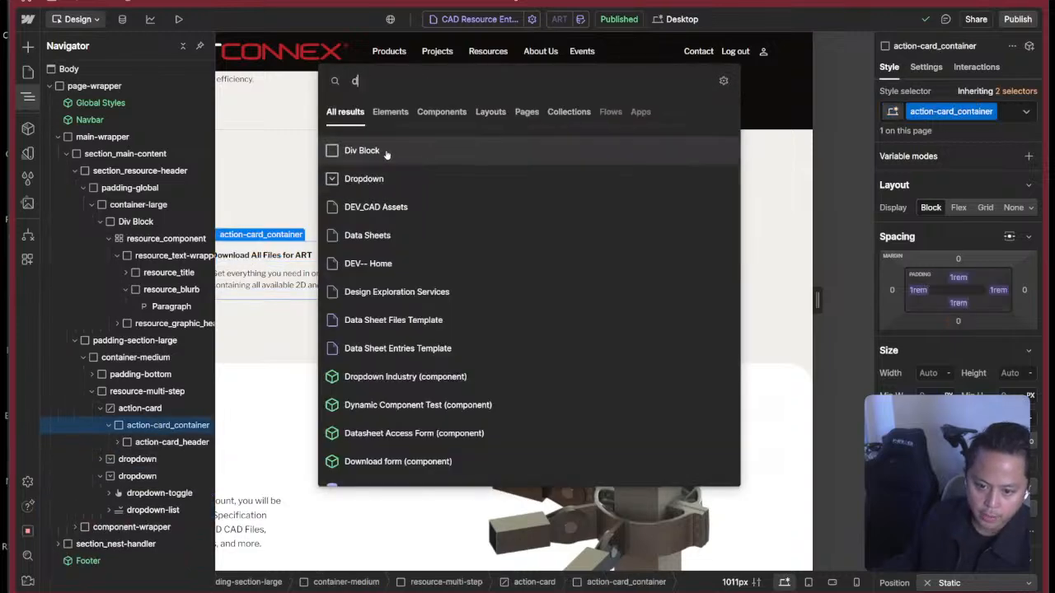
key("Return")
Create the class action-card_cta on the new div block.
key("ctrl+Return")
type("actio")
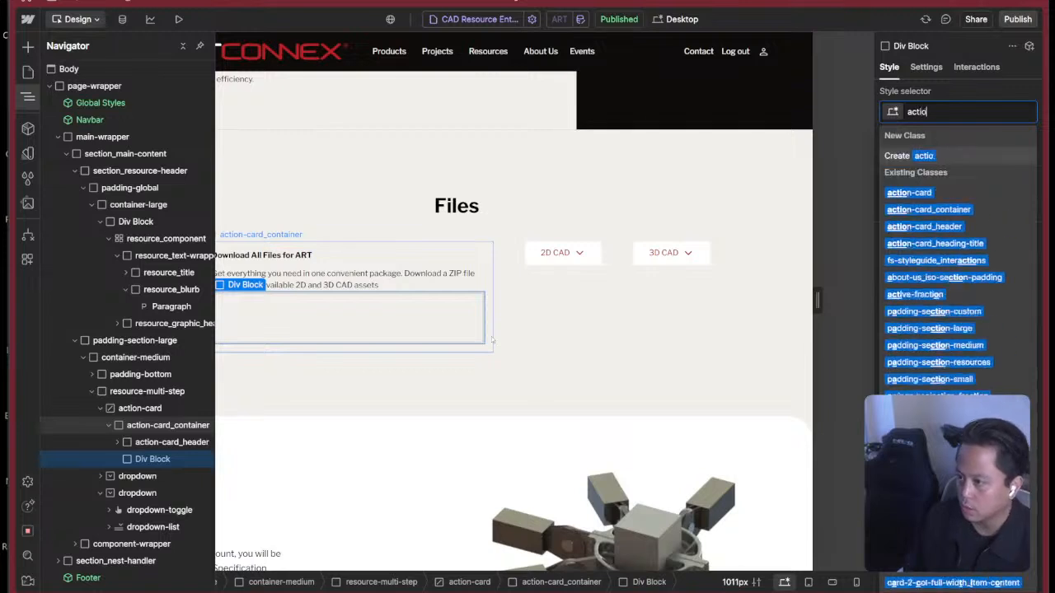
type("n-card_cta")
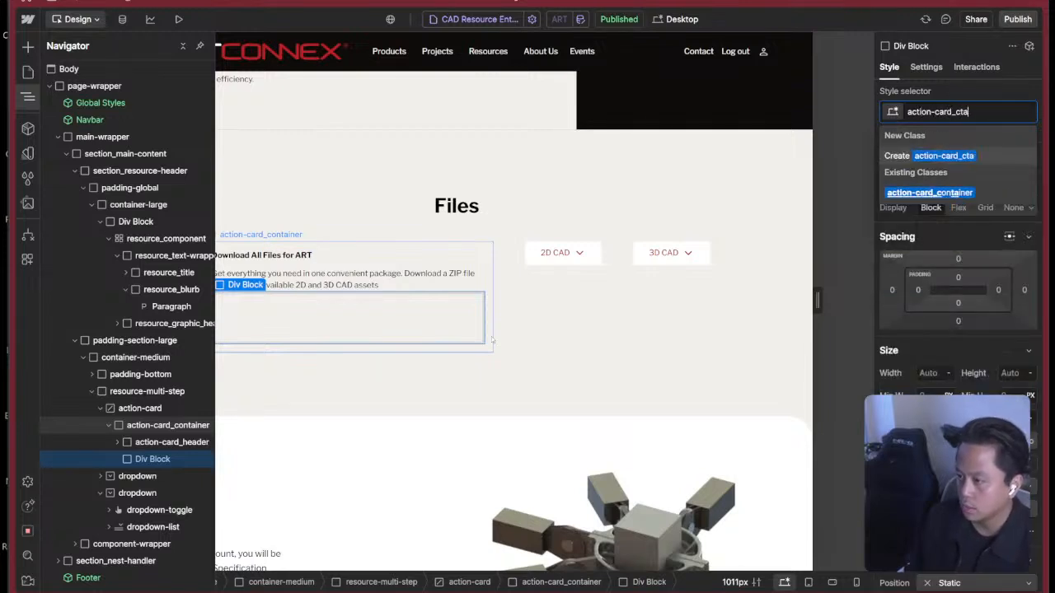
key("Return")
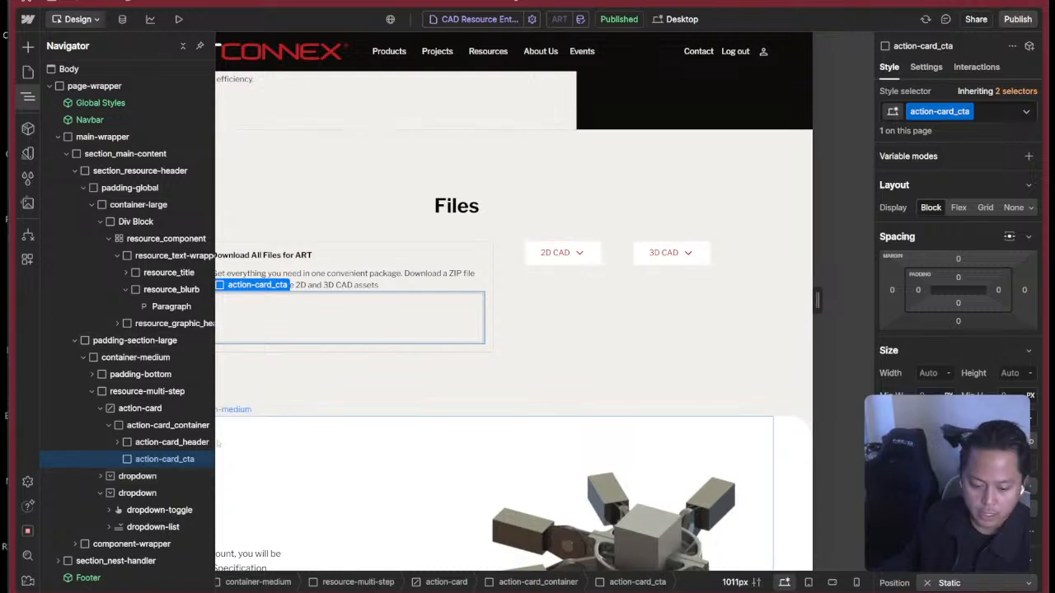
Rename the action-card_cta class to action-card_button-container.
double_click(938, 112)
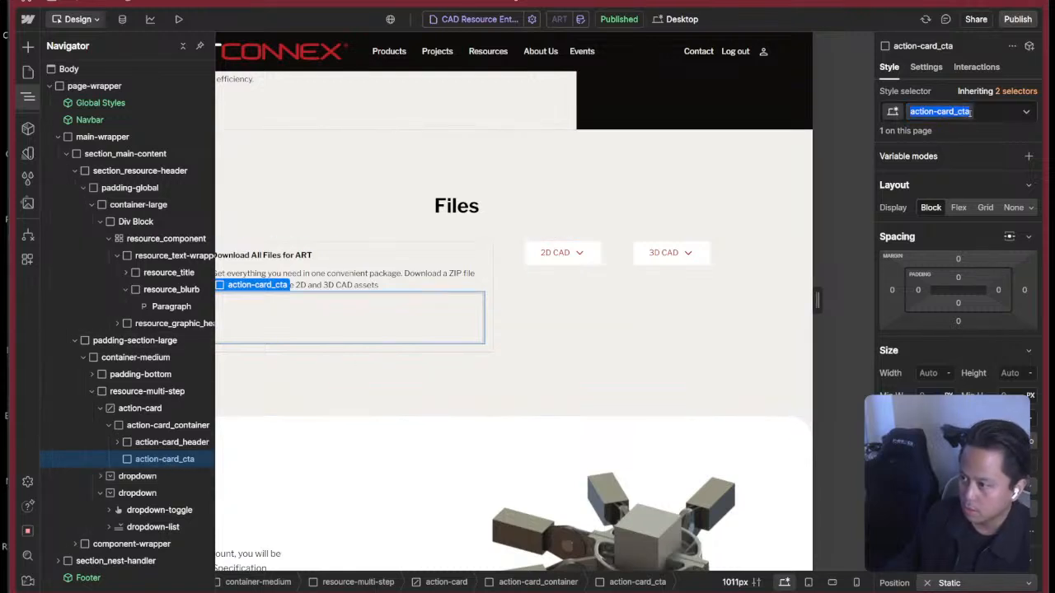
key("BackSpace")
key("BackSpace")
key("BackSpace")
key("BackSpace")
type("_")
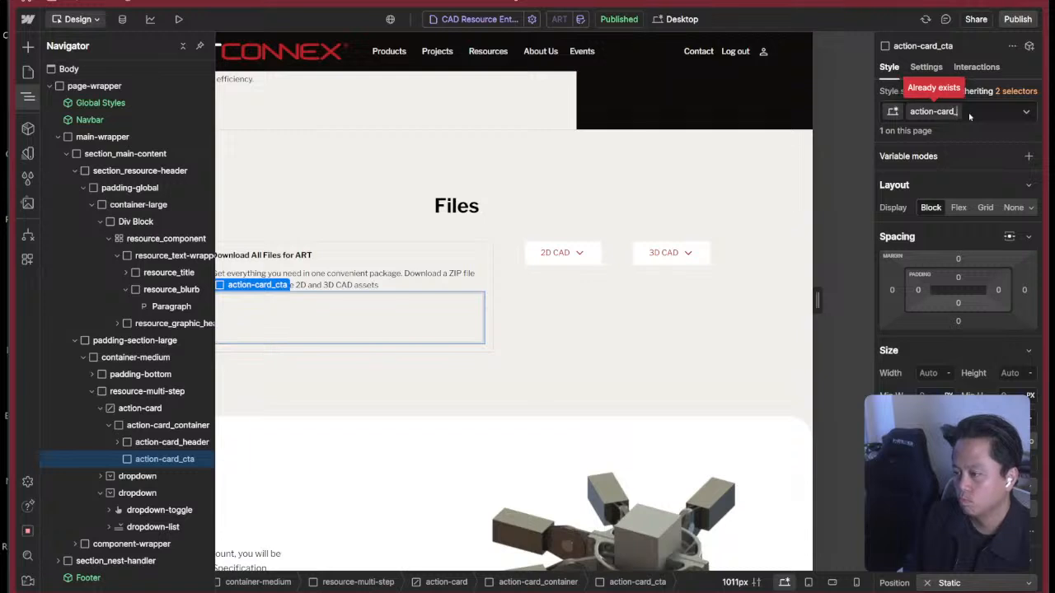
type("button-con")
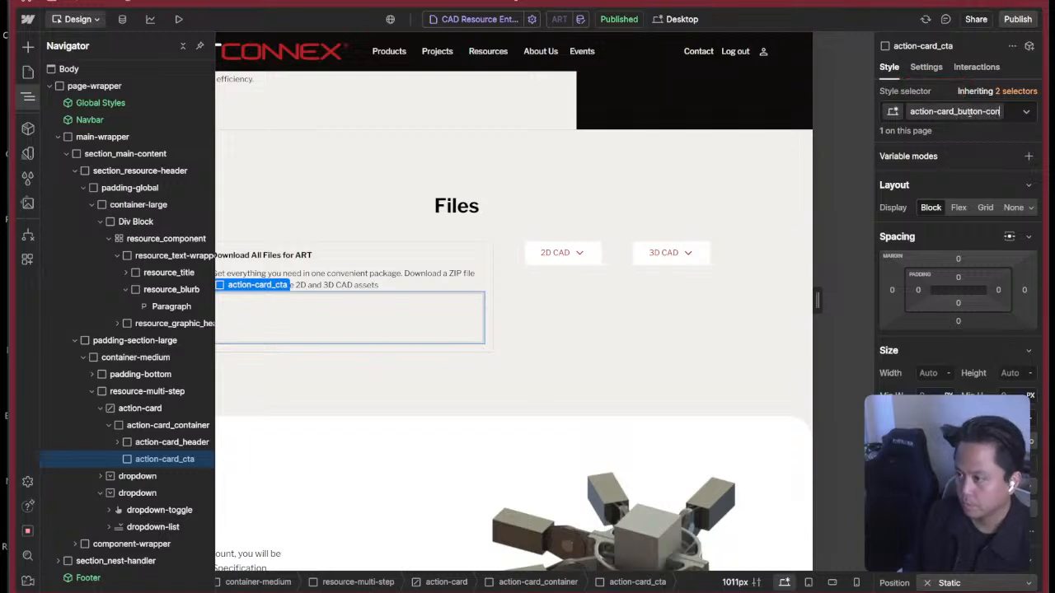
type("tainer")
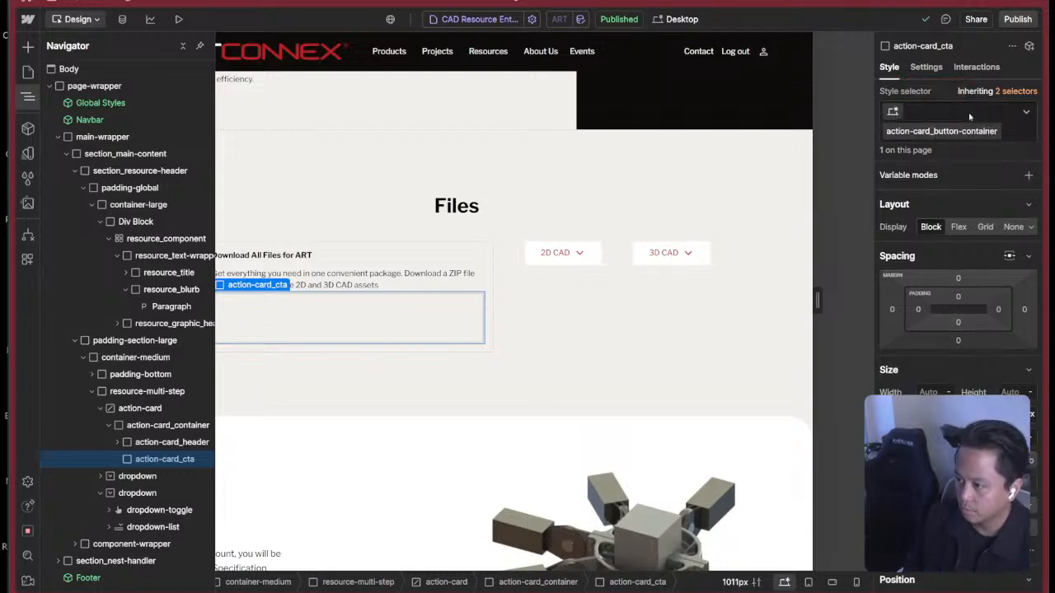
key("Return")
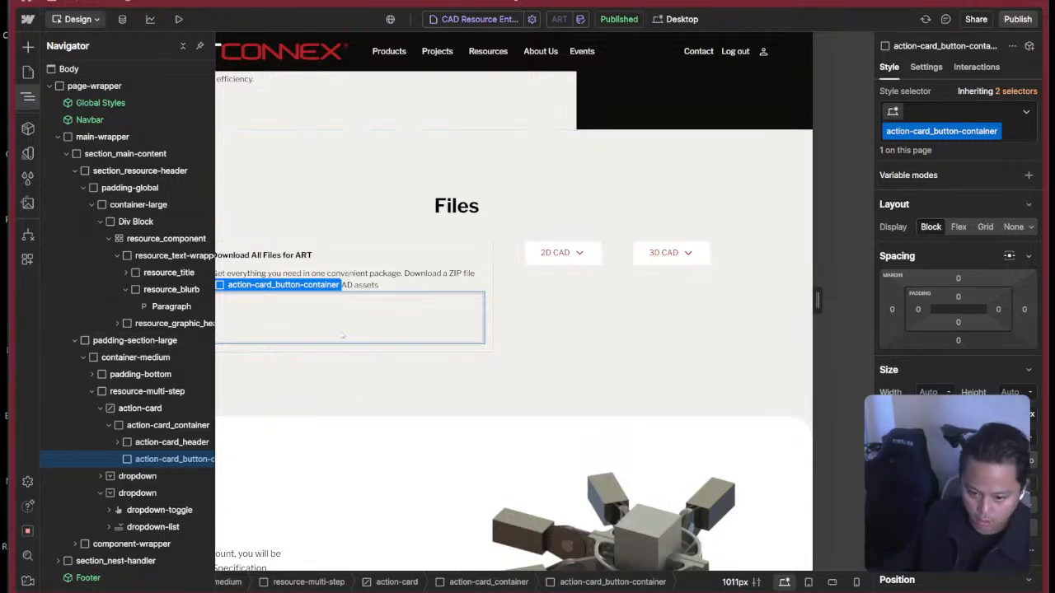
Add a Link Block inside action-card_button-container.
key("ctrl+k")
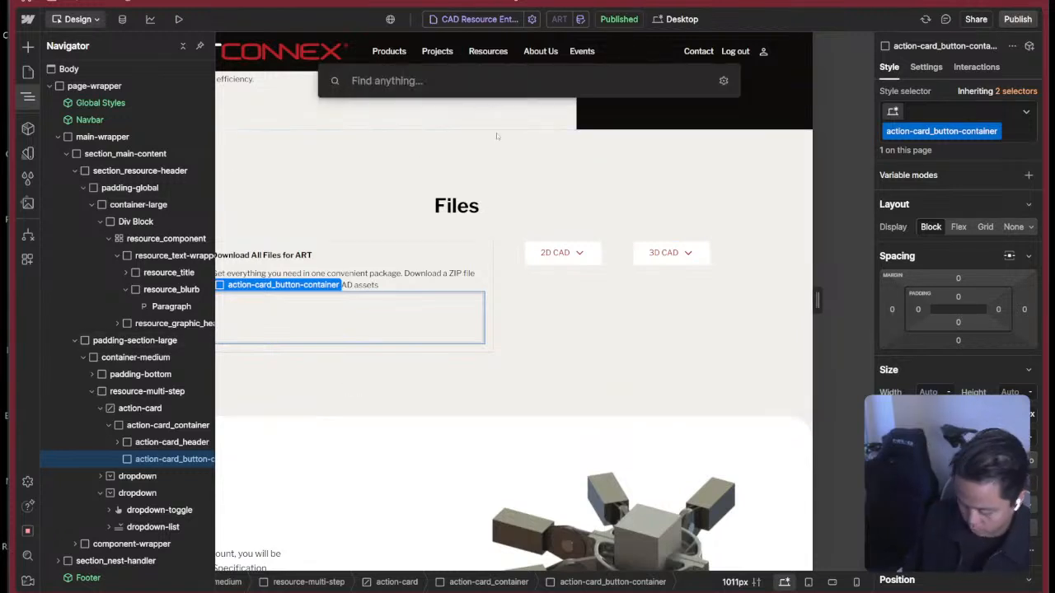
type("linkb")
key("BackSpace")
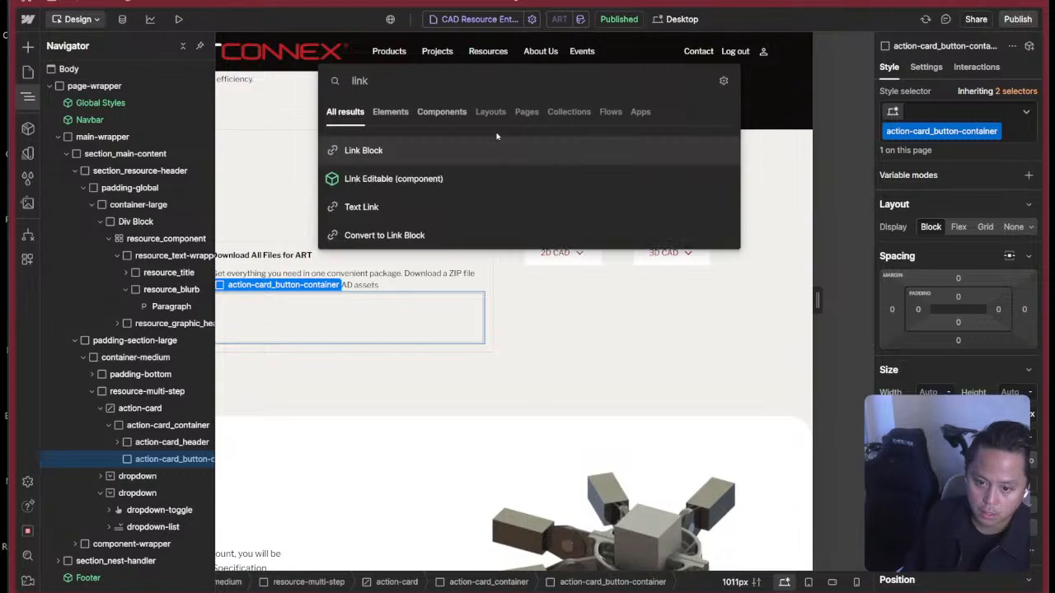
left_click(479, 151)
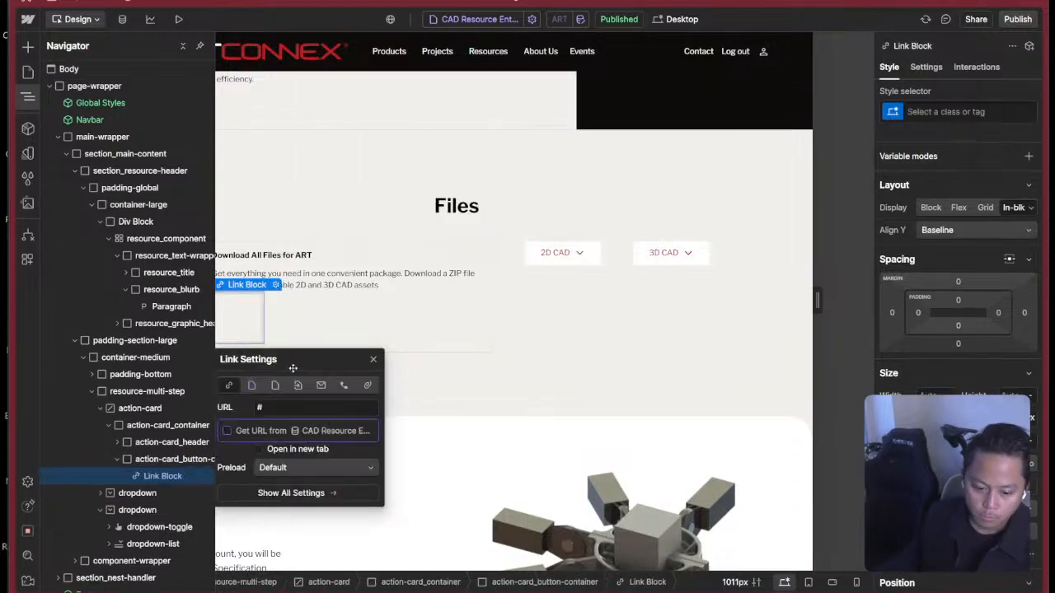
left_click(472, 336)
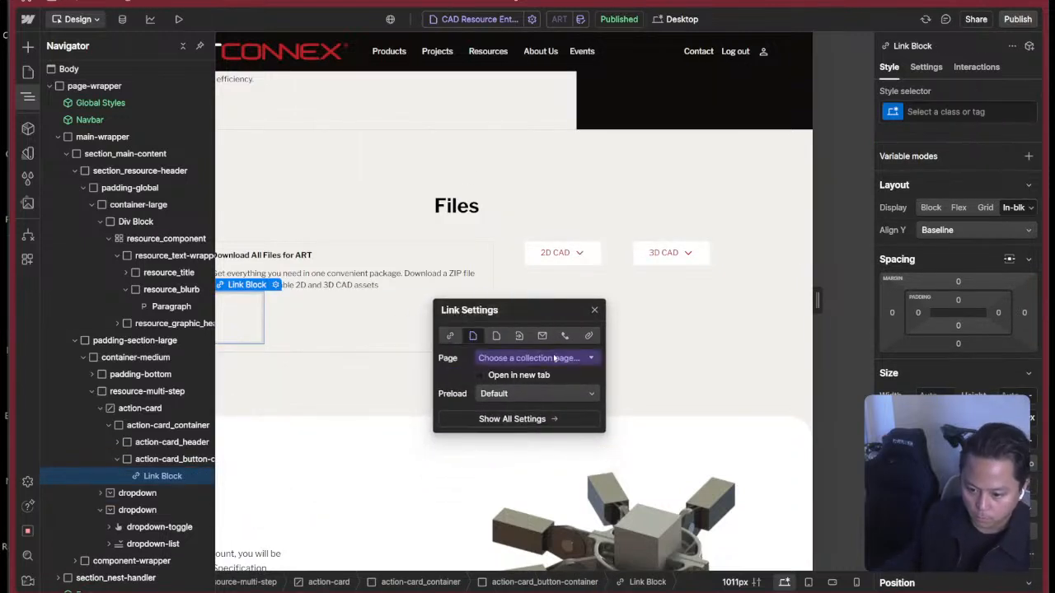
left_click(531, 357)
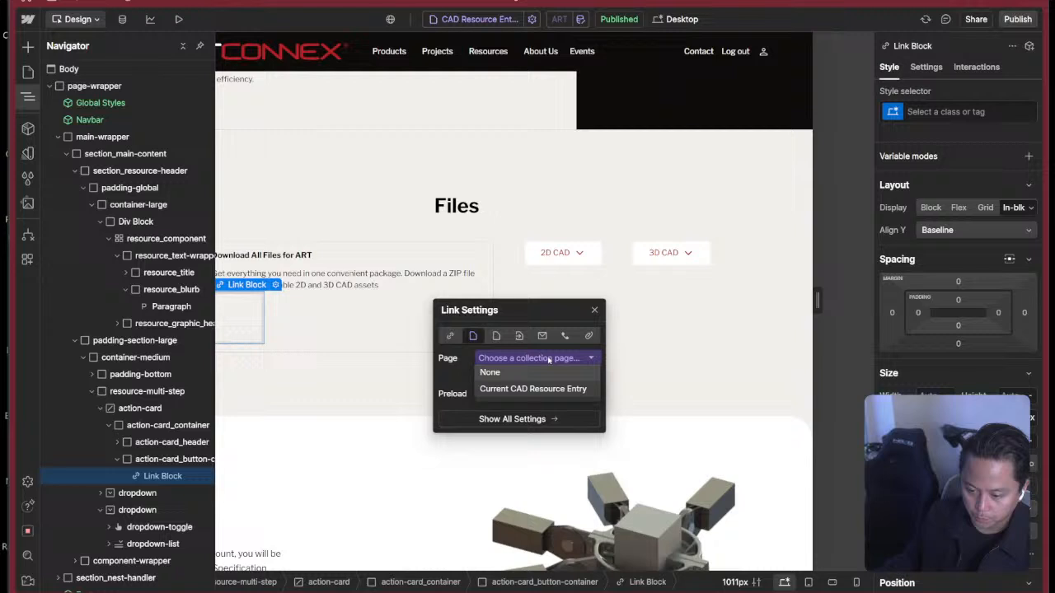
left_click(451, 336)
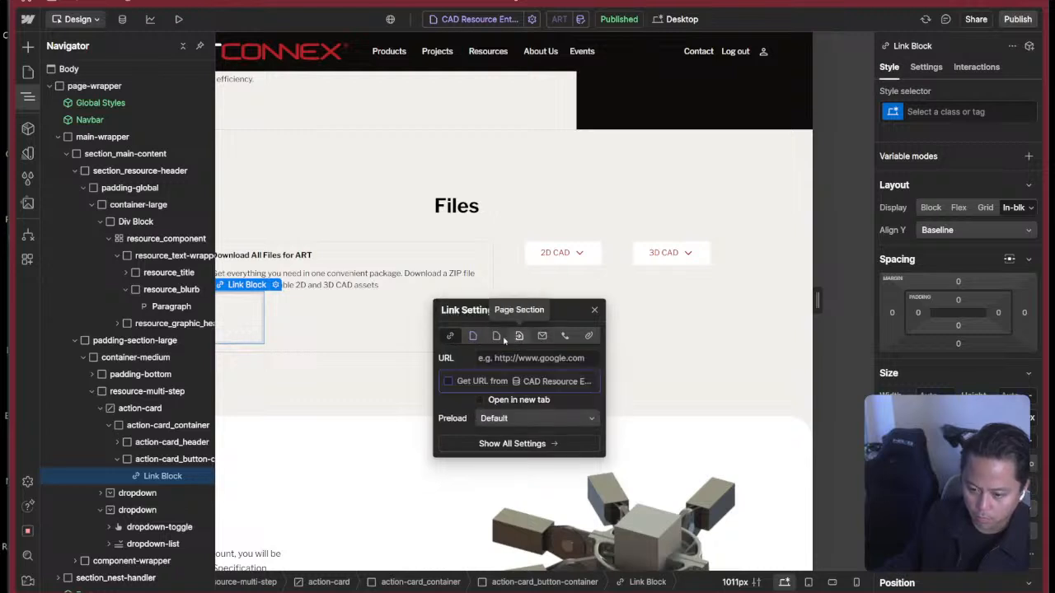
Take the link block's URL from the CAD resource entry's ZIP field and set it to open in a new tab.
left_click(479, 384)
left_click(486, 397)
left_click(483, 435)
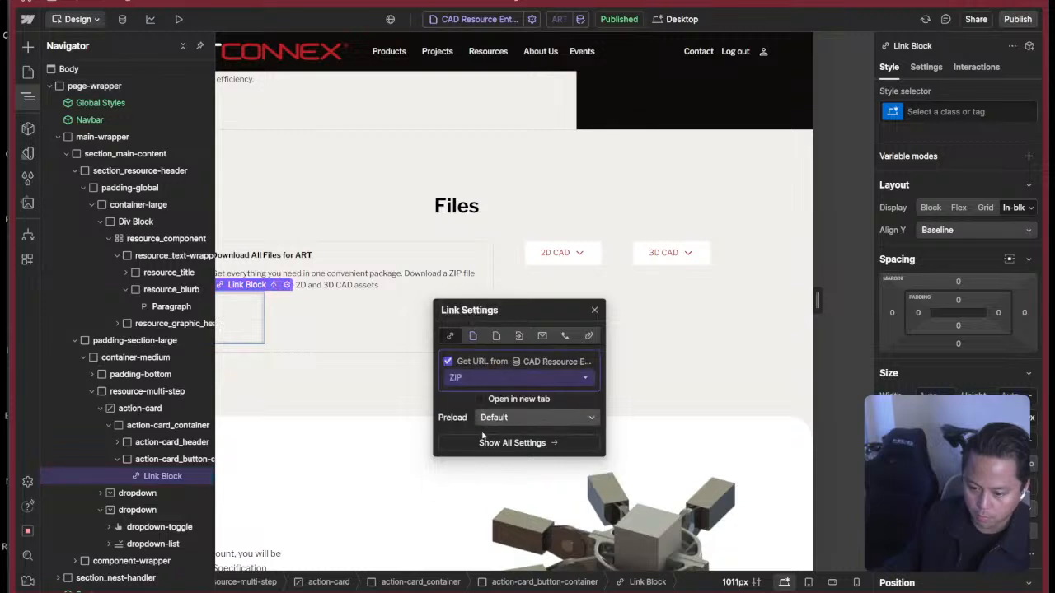
left_click(497, 376)
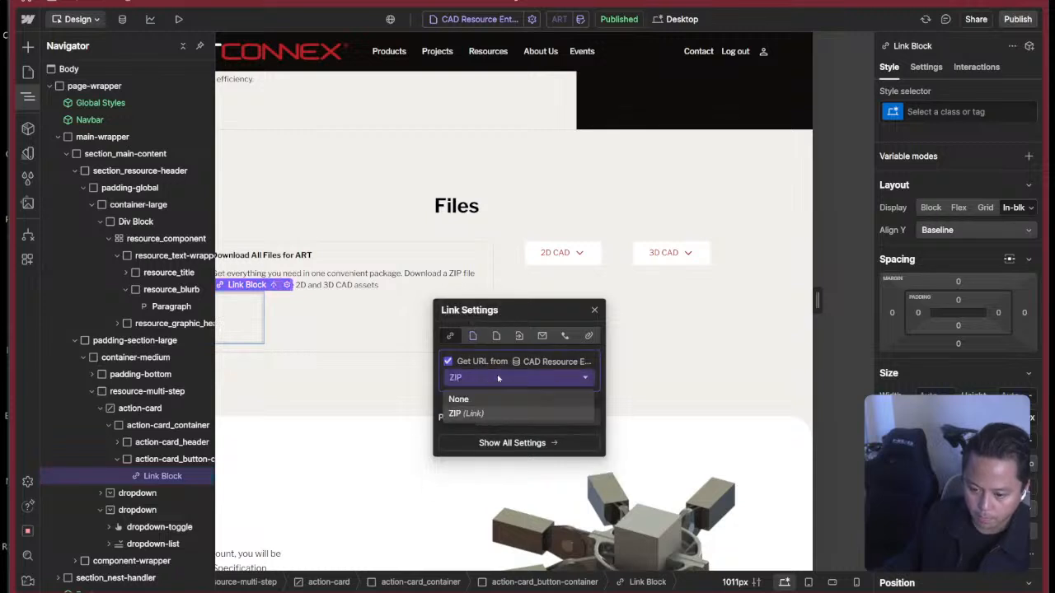
left_click(497, 376)
left_click(492, 402)
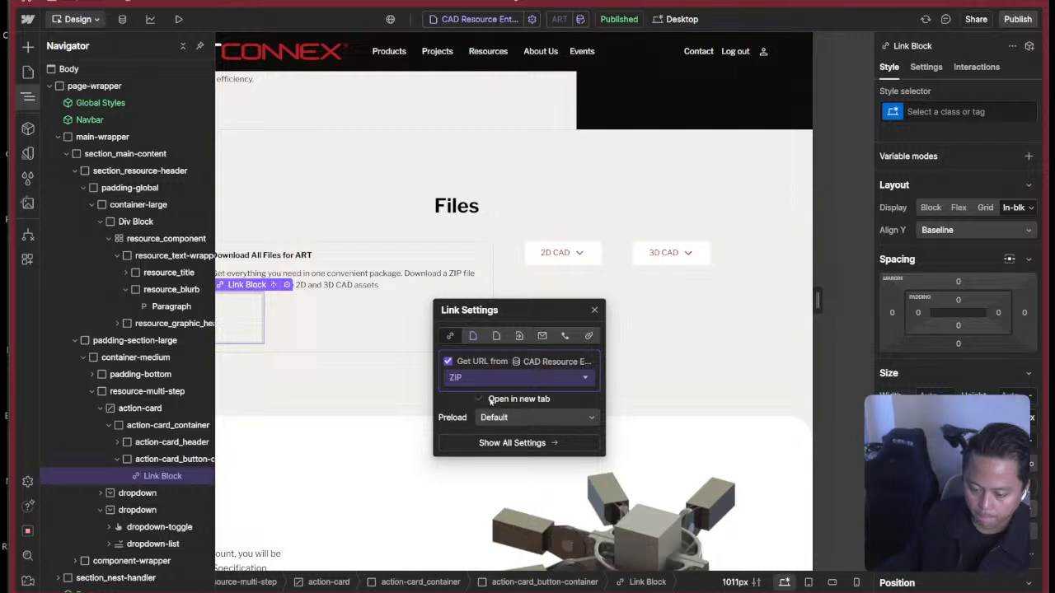
left_click(594, 310)
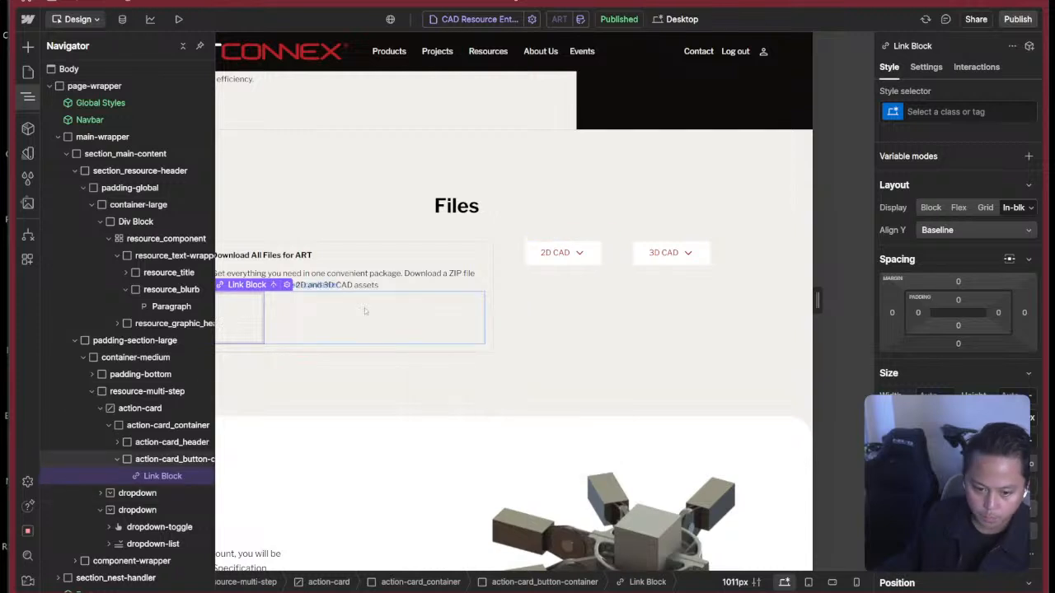
key("super+Tab")
left_click(548, 267)
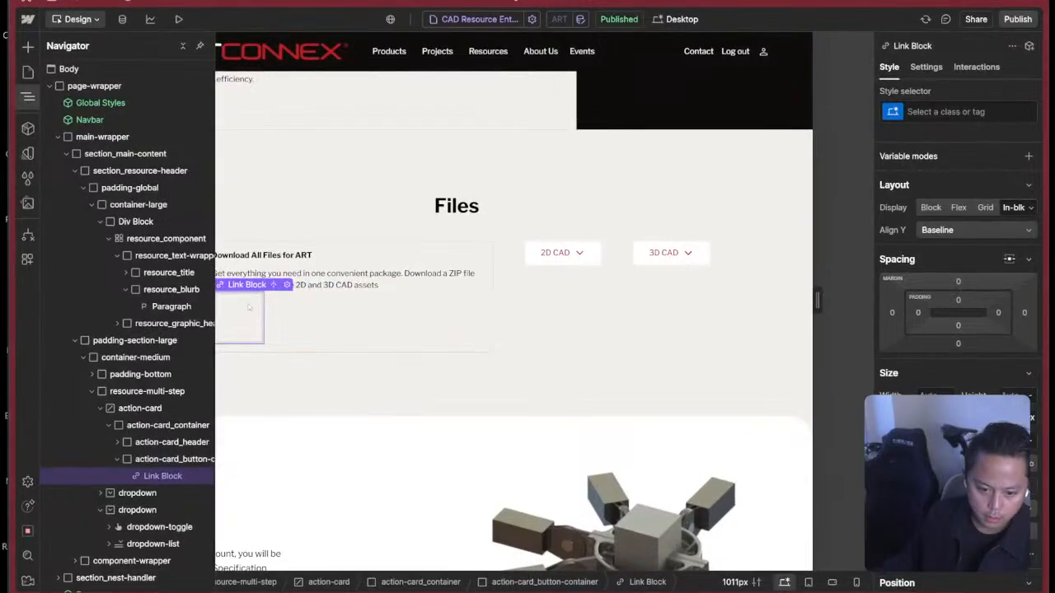
Apply the existing button class to the Link Block inside action-card_button-container.
left_click(249, 309)
key("ctrl+Return")
type("button")
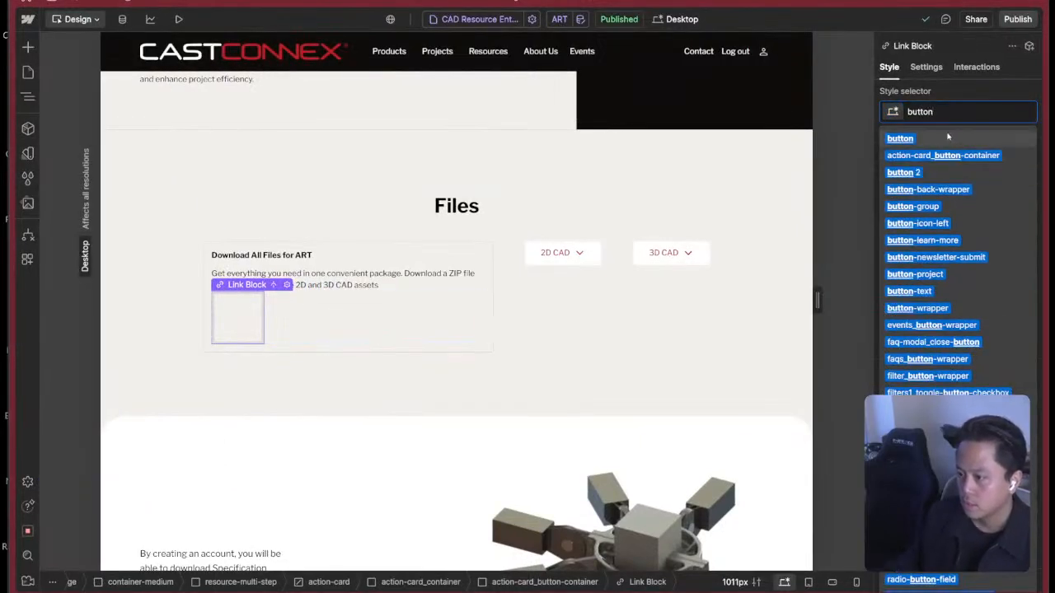
left_click(945, 138)
left_click(965, 111)
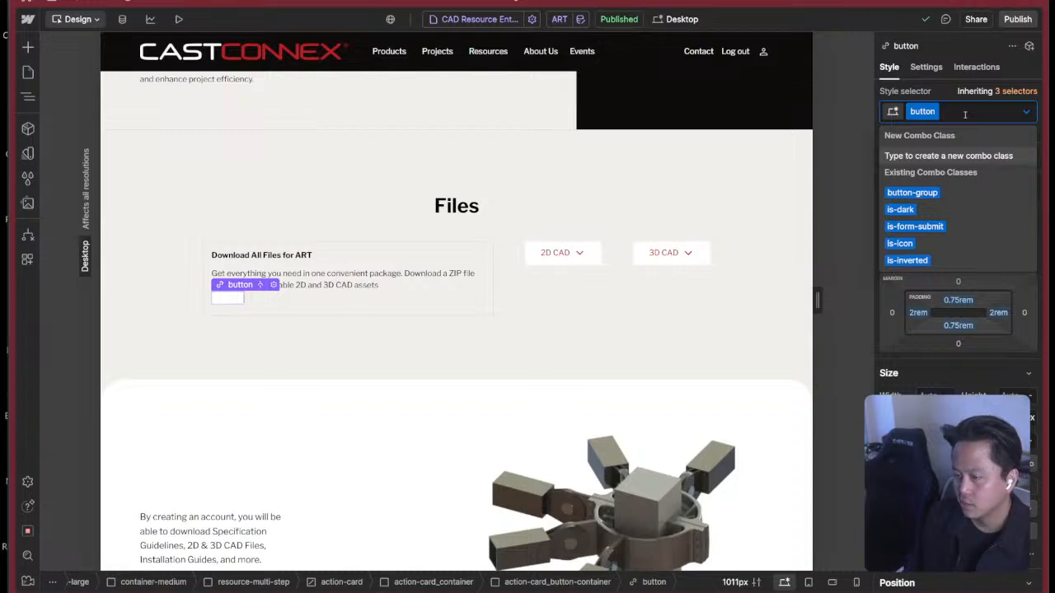
Open the draft Style Guide page from the Utilities folder.
left_click(28, 72)
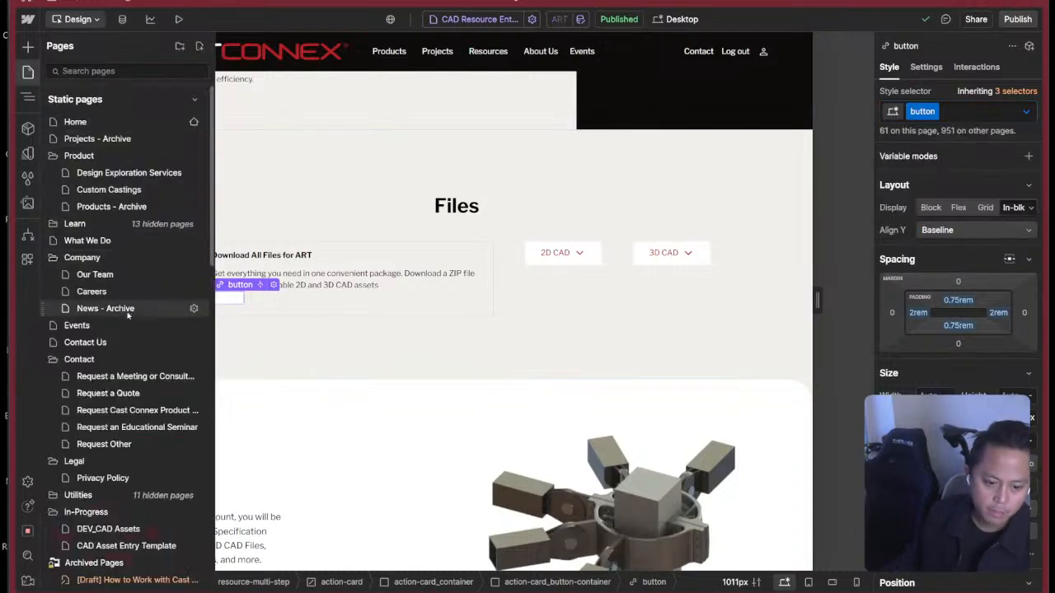
scroll(83, 427, "down", 5)
scroll(94, 369, "up", 3)
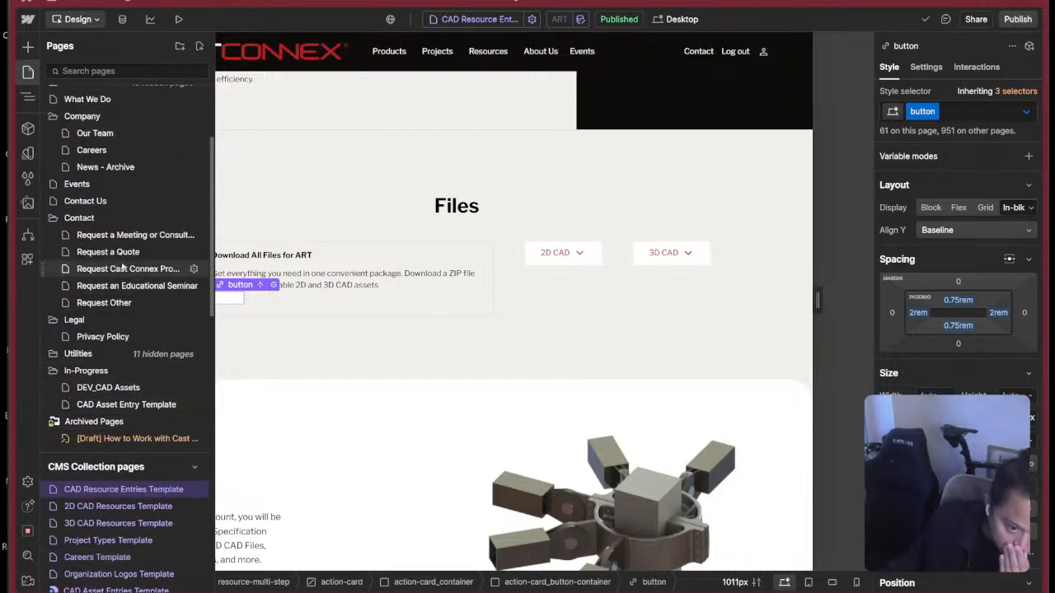
scroll(122, 268, "down", 2)
left_click(103, 283)
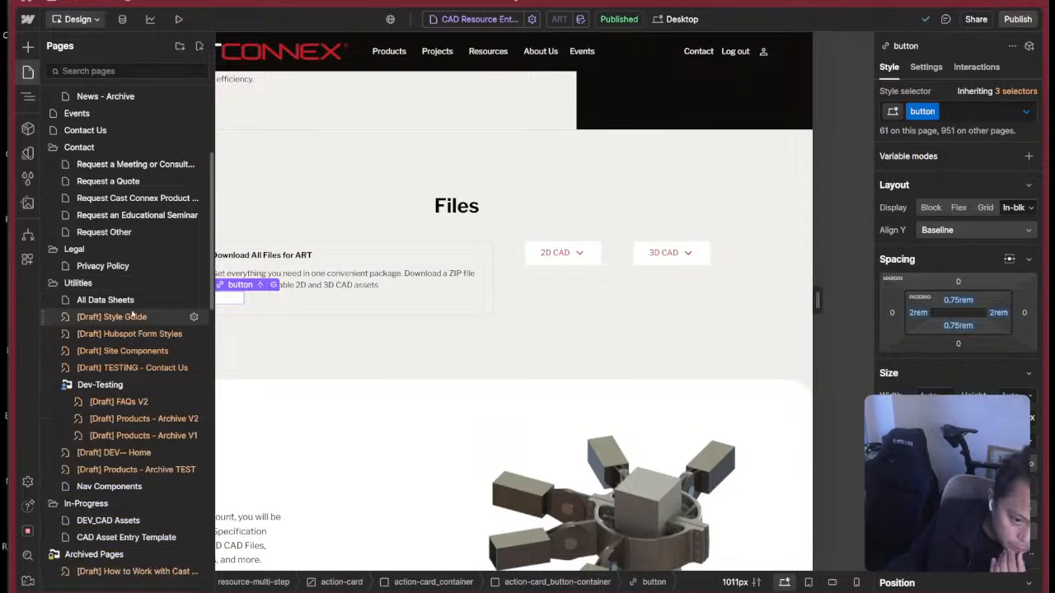
left_click(116, 300)
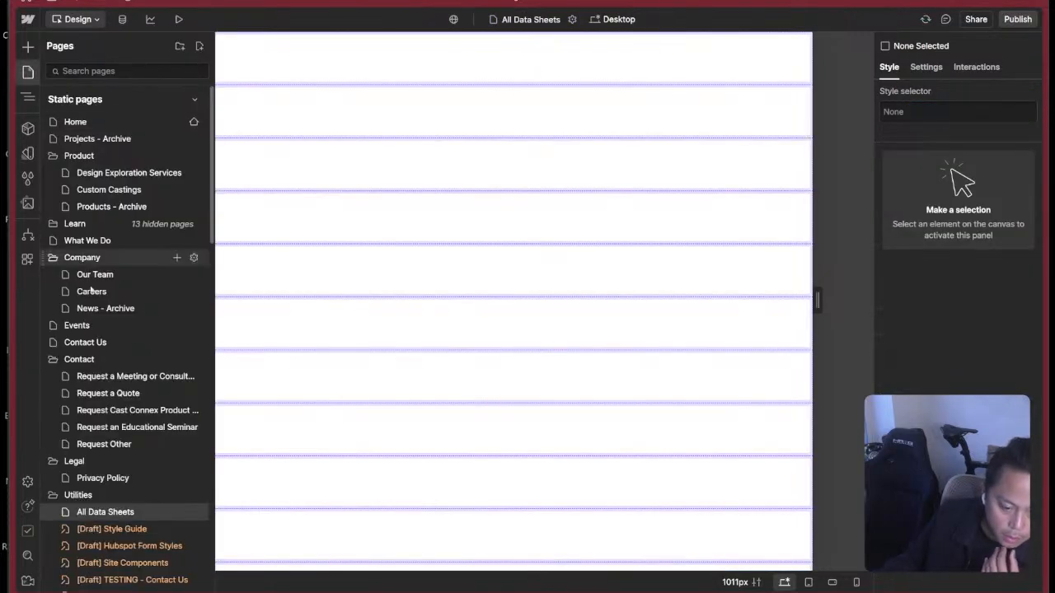
scroll(136, 461, "down", 2)
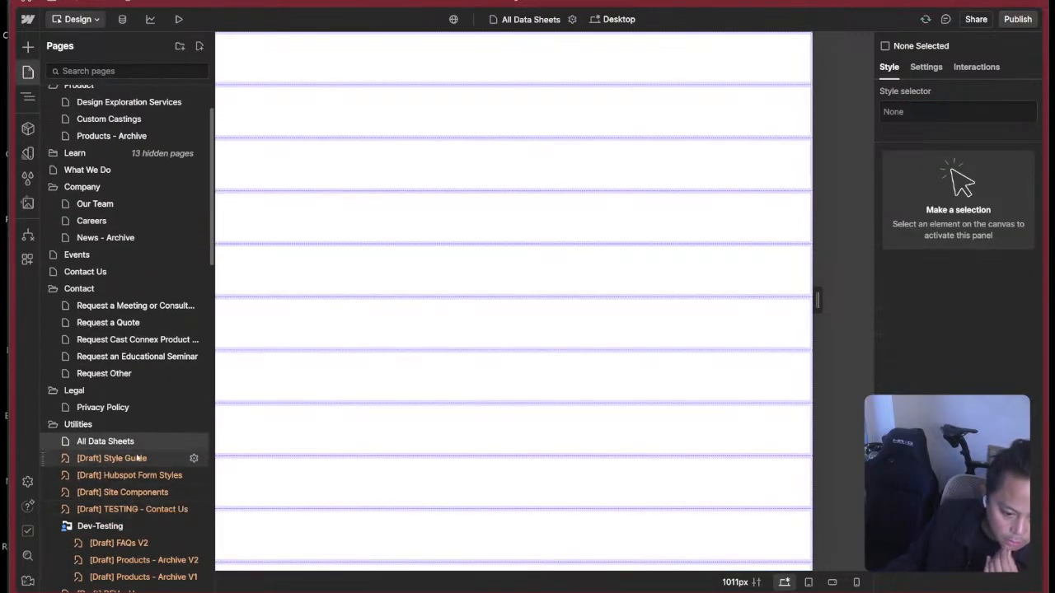
left_click(138, 459)
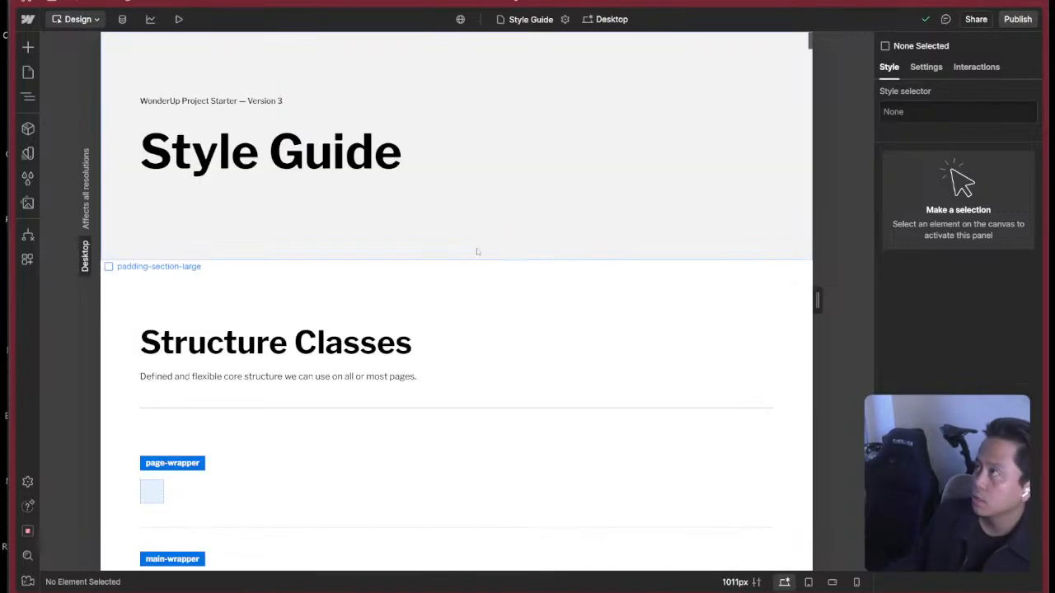
Find the Buttons section of the Style Guide and inspect the classes of the is-light button sample.
scroll(473, 286, "down", 15)
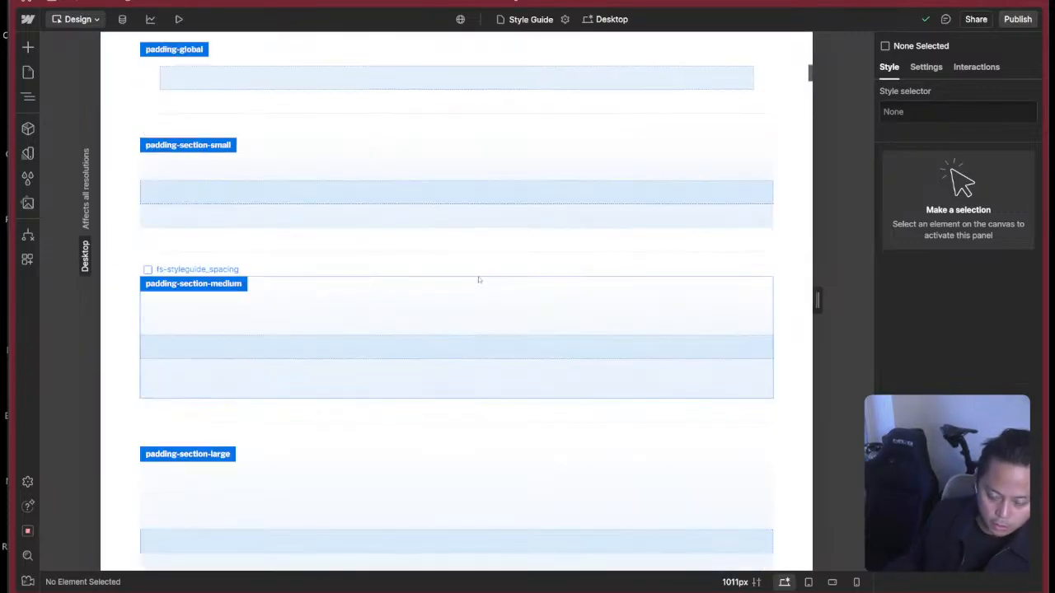
scroll(488, 274, "down", 15)
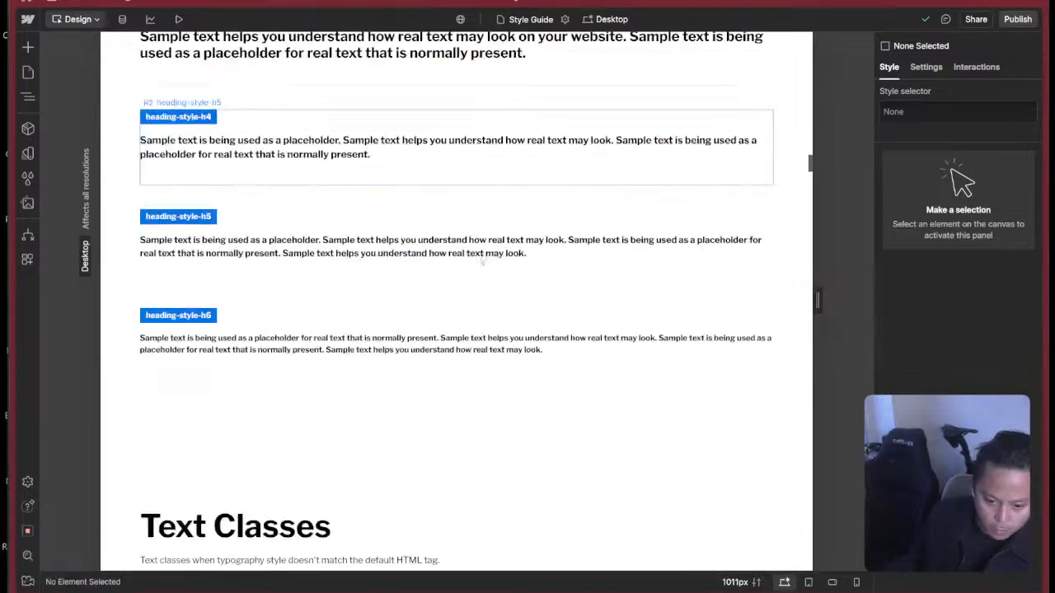
scroll(480, 267, "down", 15)
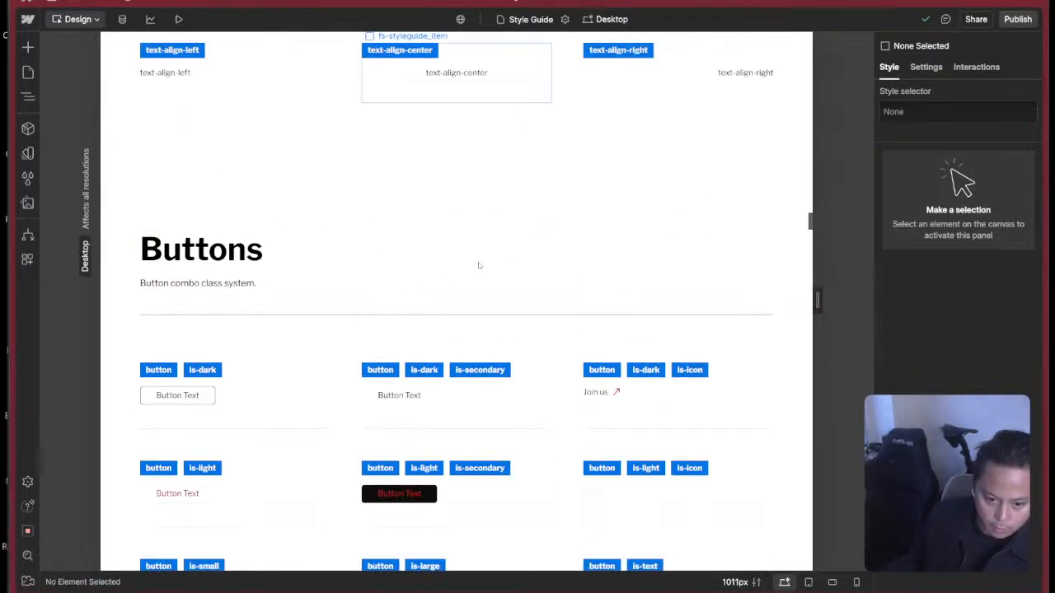
scroll(363, 295, "down", 3)
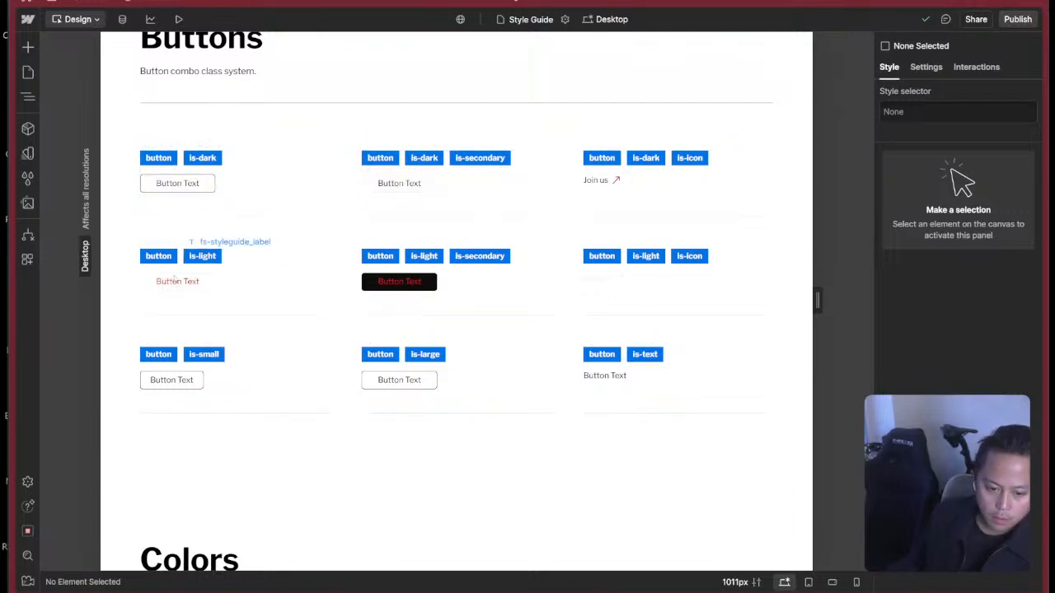
left_click(210, 287)
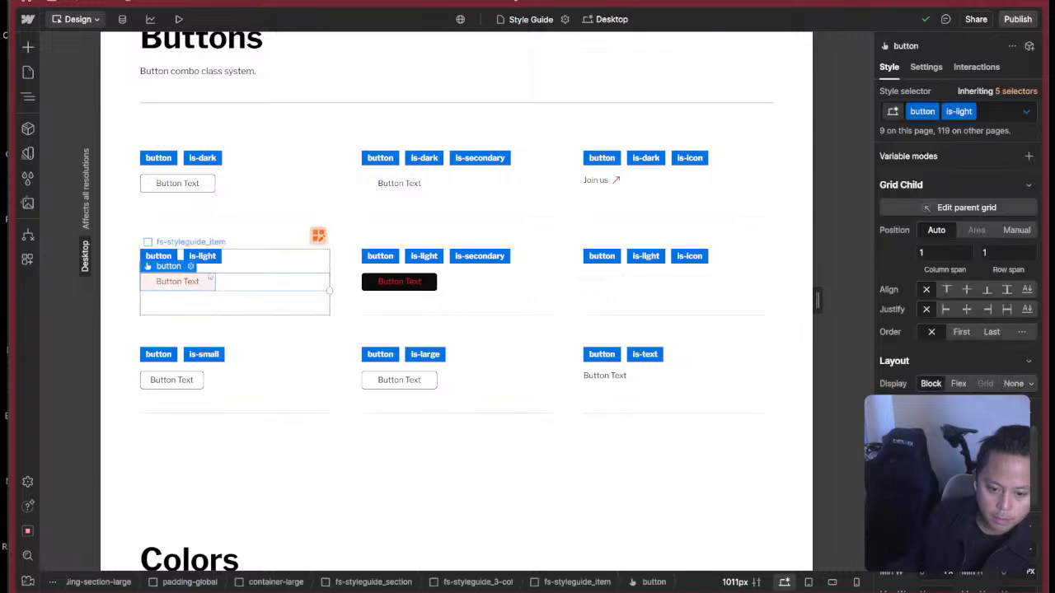
Collapse the Contact, Legal and Utilities page folders and return to the CAD Resource Entries Template.
left_click(32, 73)
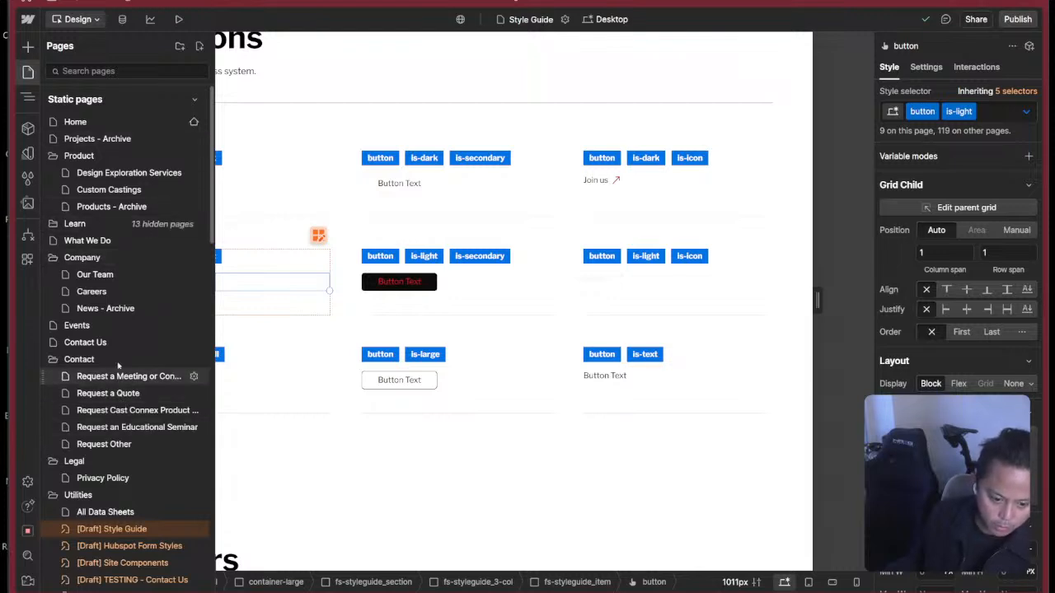
left_click(152, 360)
left_click(92, 378)
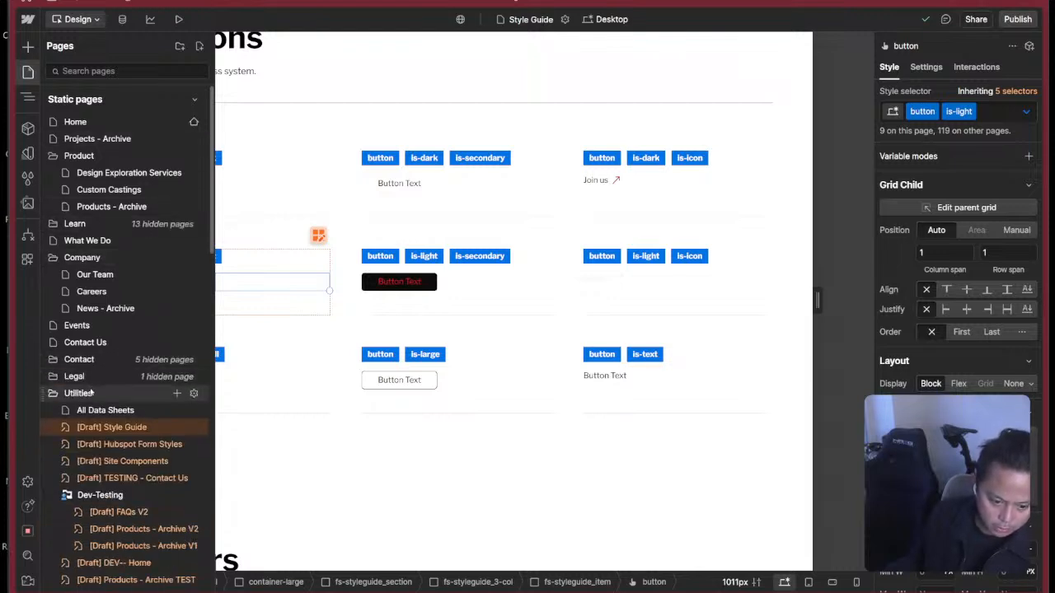
left_click(92, 393)
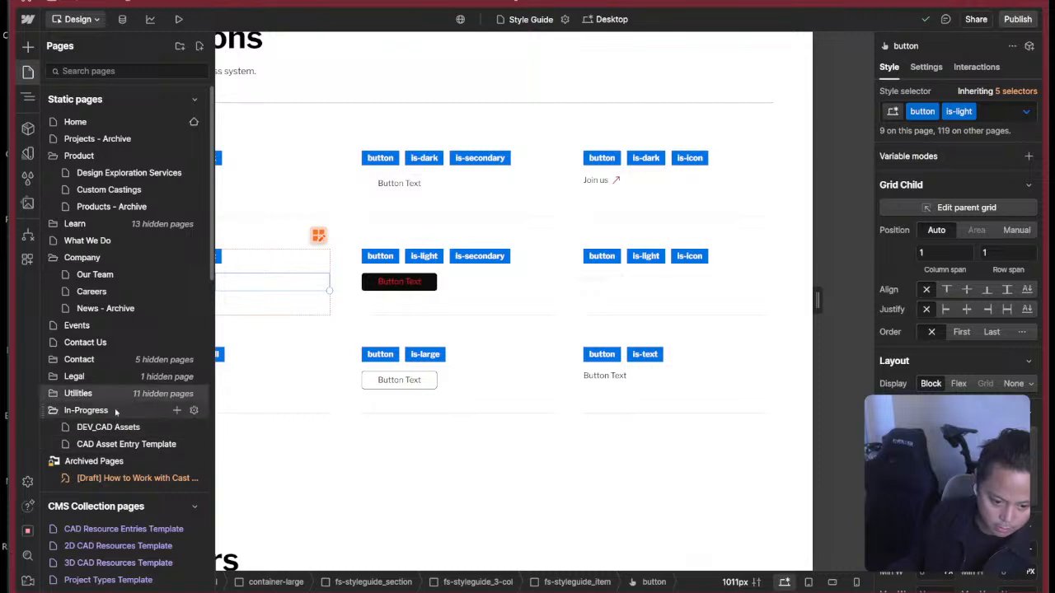
left_click(115, 529)
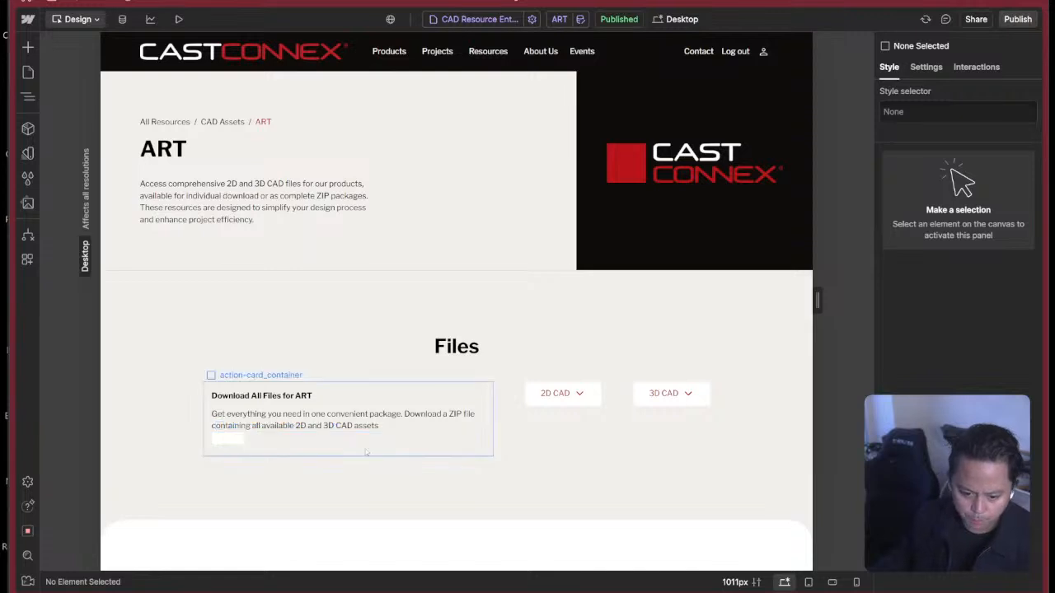
Add the is-light combo class to the empty button link block in the Download All Files card.
left_click(366, 453)
key("z")
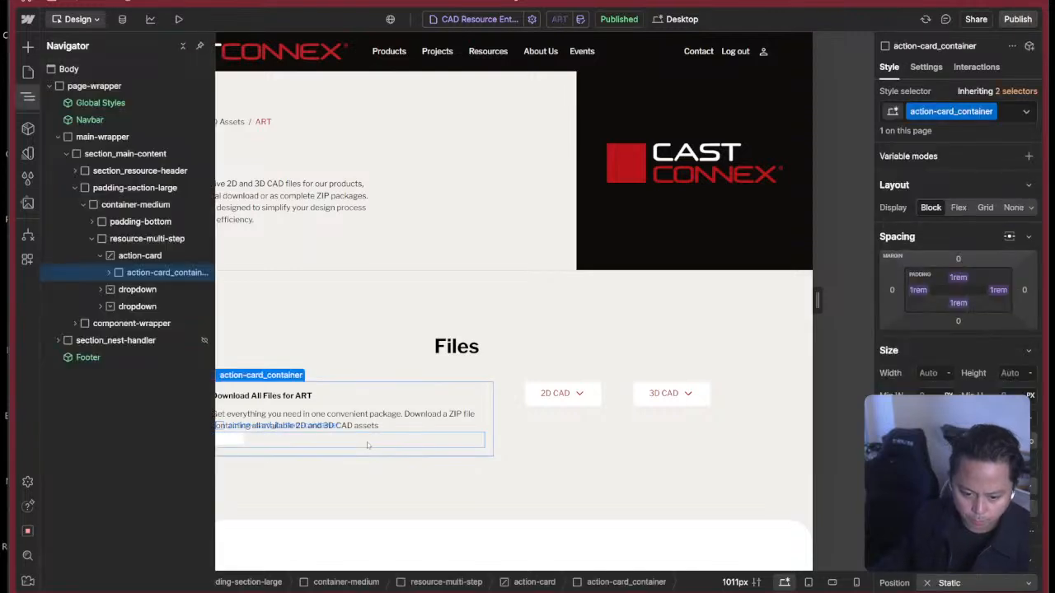
left_click(228, 439)
left_click(997, 112)
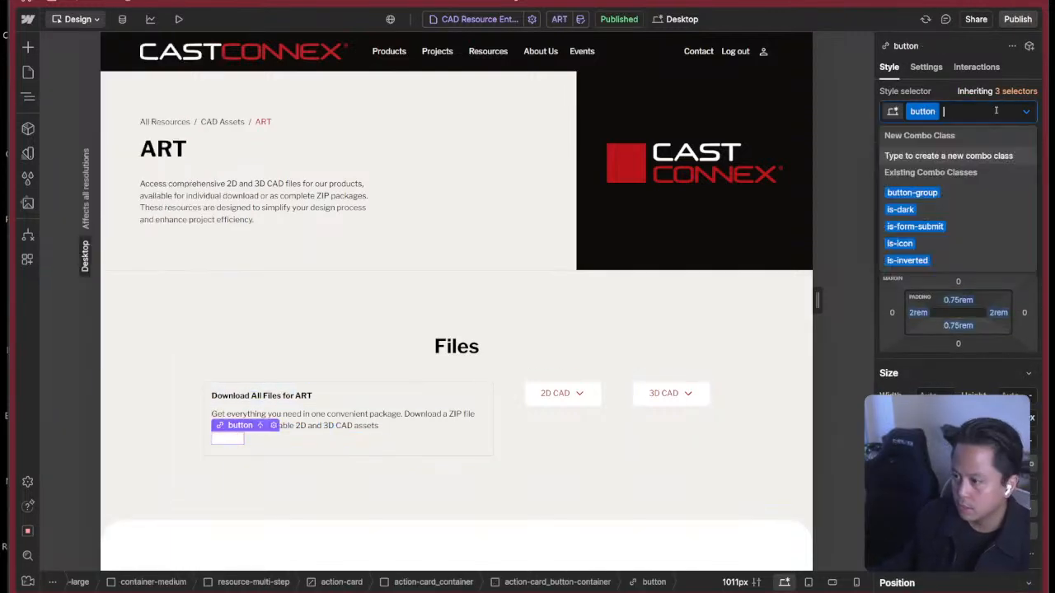
type("is-light")
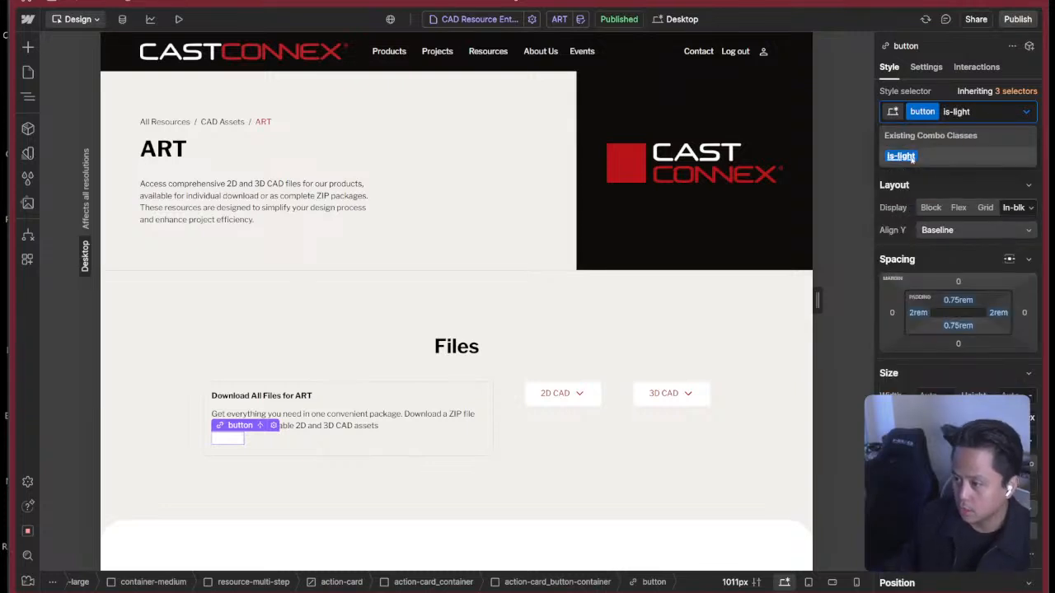
left_click(911, 158)
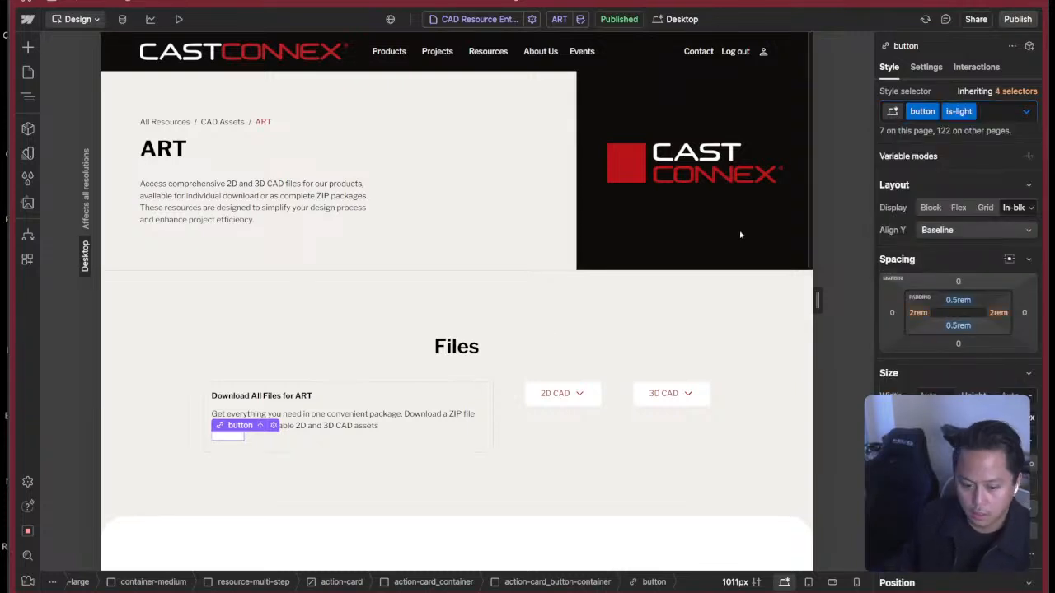
Add a Text Block inside the button with the text "Download All Files".
key("super+e")
type("tex")
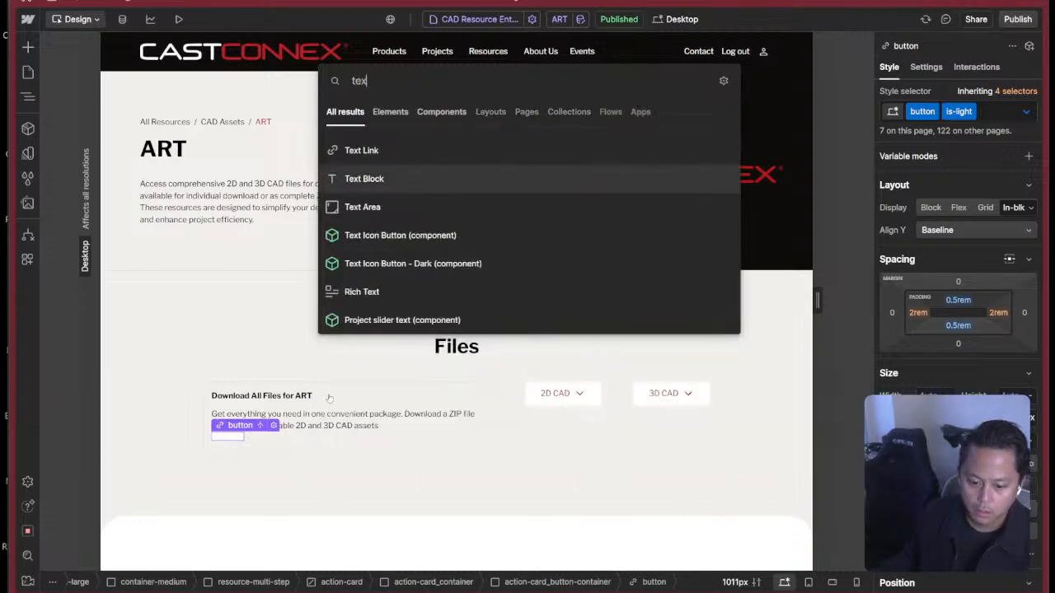
key("Return")
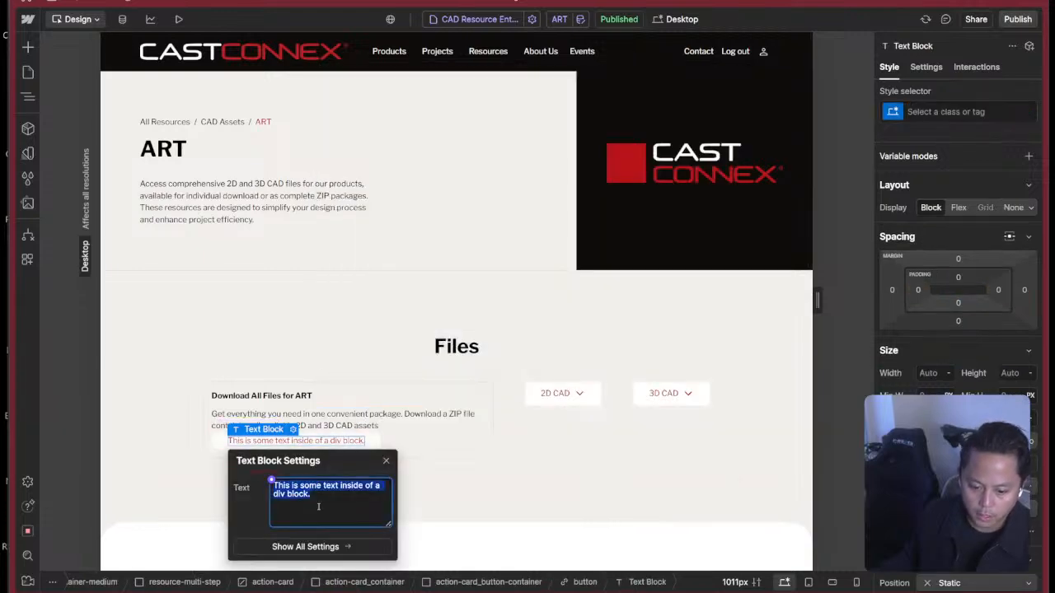
key("super+Tab")
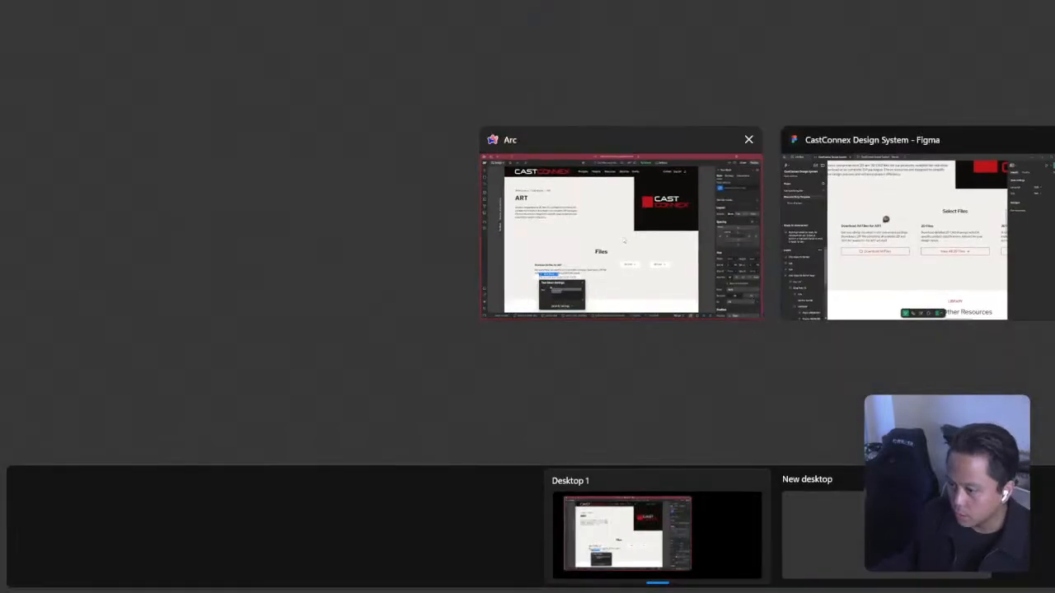
left_click(624, 240)
type("Download All Files")
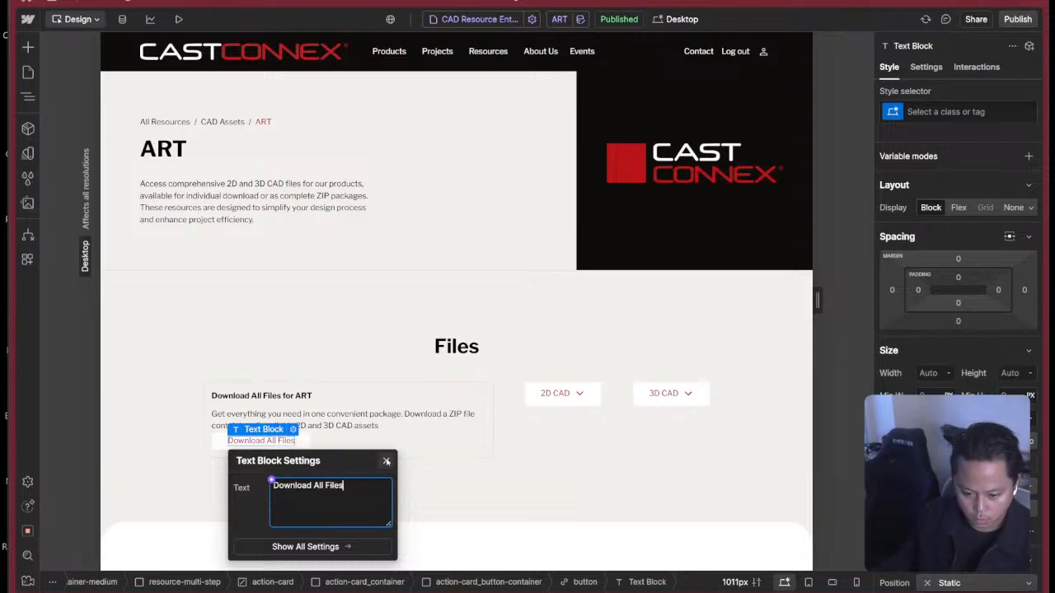
left_click(386, 461)
left_click(301, 444)
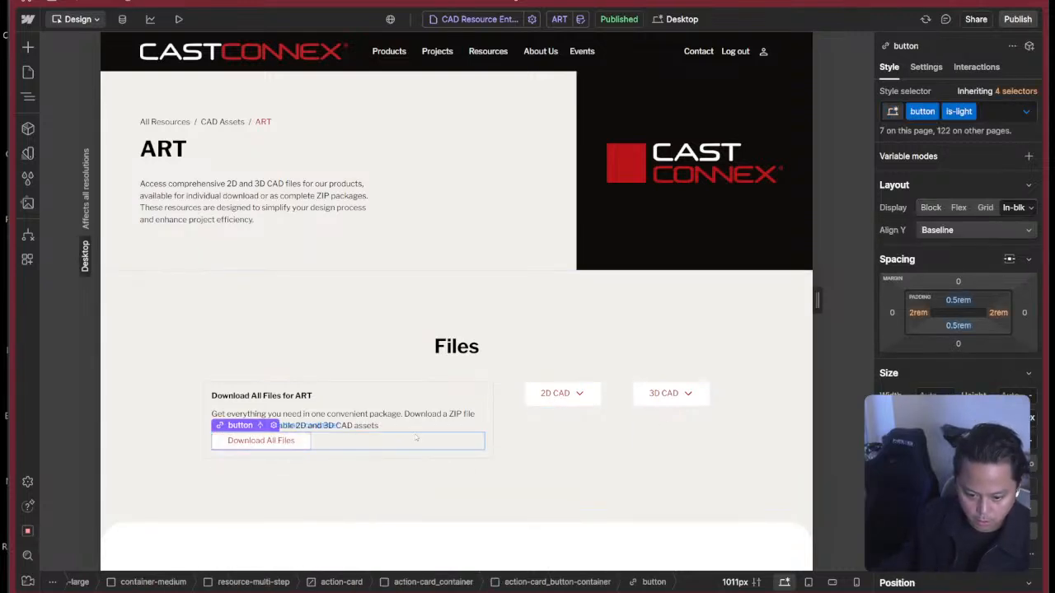
left_click(414, 358)
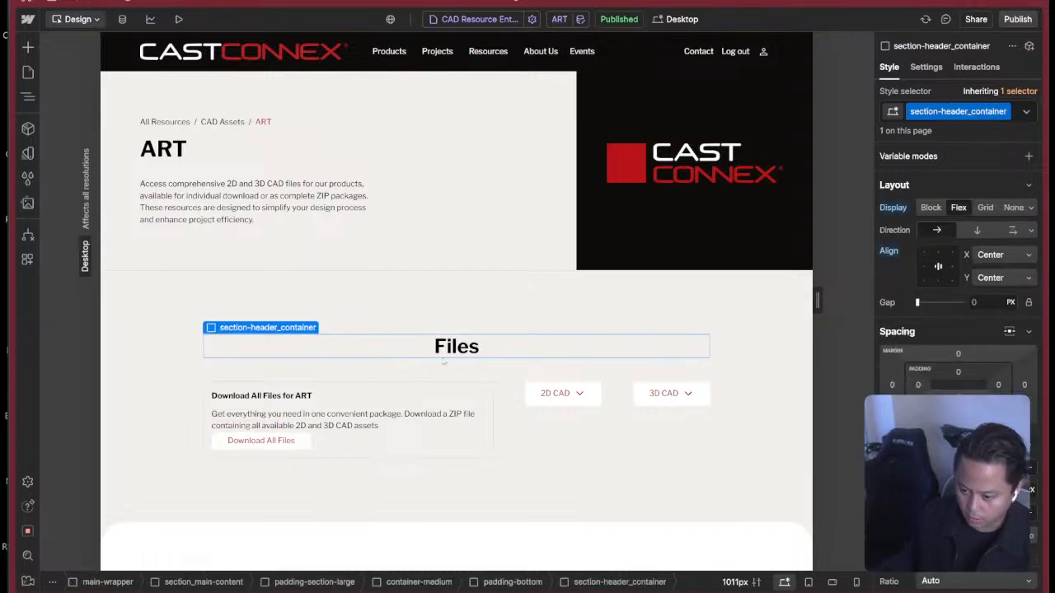
Collapse the In-Progress page folder and reopen the draft Style Guide page from Utilities.
left_click(27, 71)
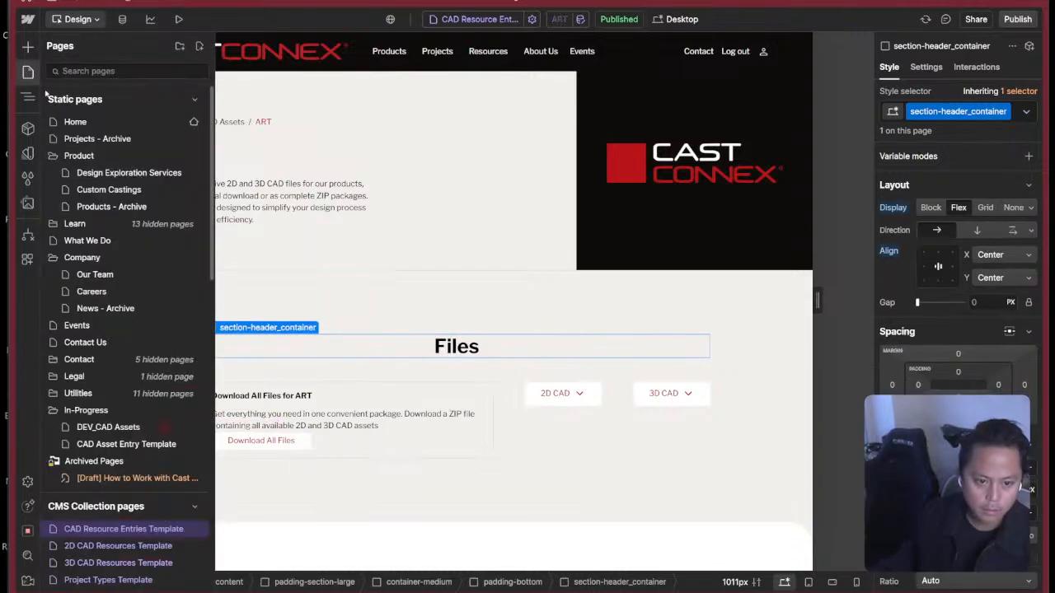
left_click(86, 410)
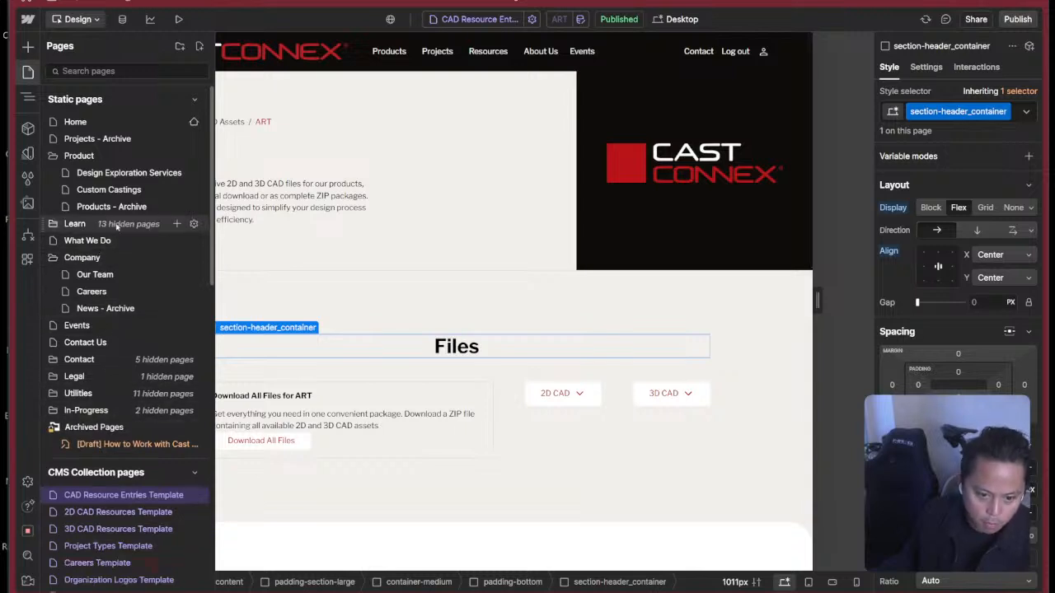
scroll(103, 243, "down", 3)
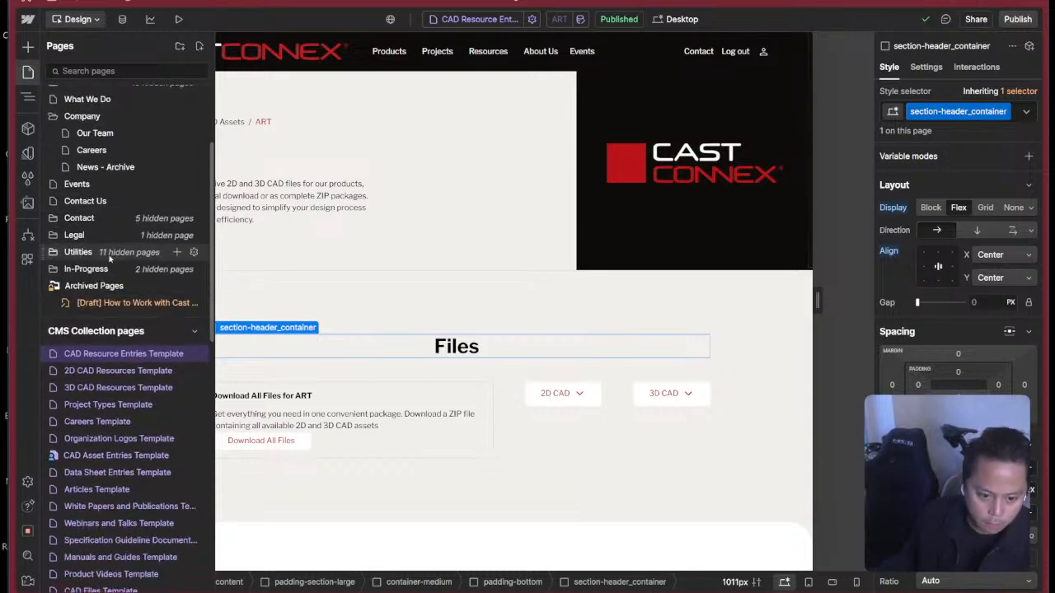
left_click(105, 252)
left_click(121, 289)
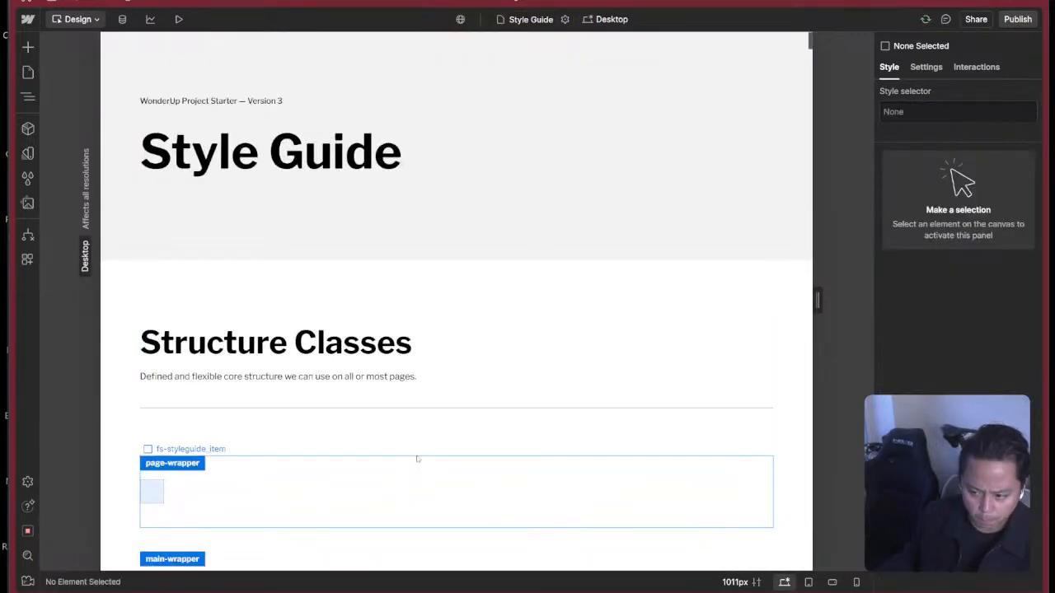
Inspect the classes of the is-dark button sample in the Style Guide's Buttons section.
scroll(417, 459, "down", 20)
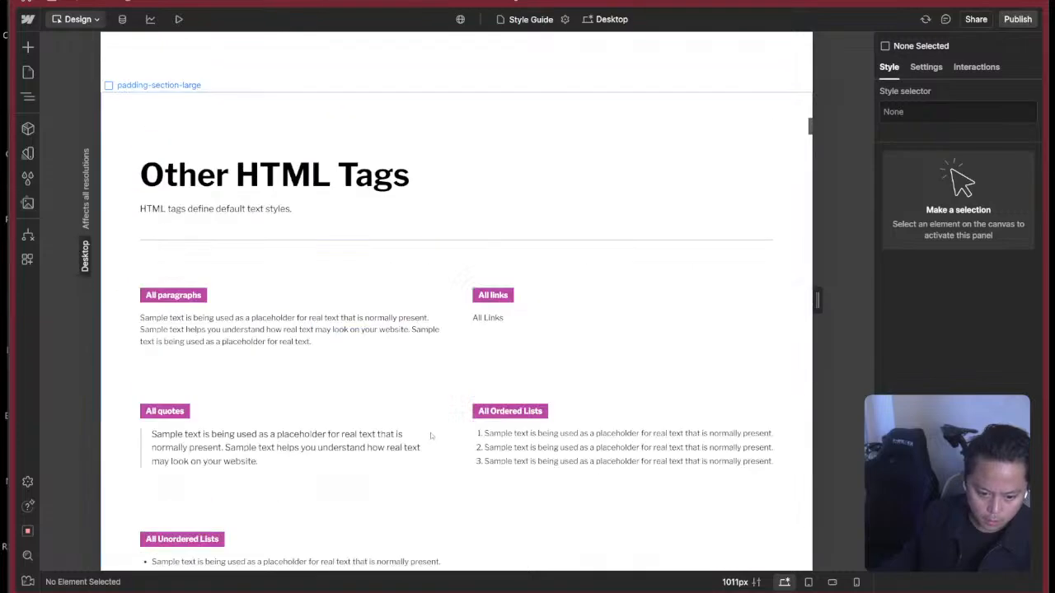
scroll(430, 435, "down", 20)
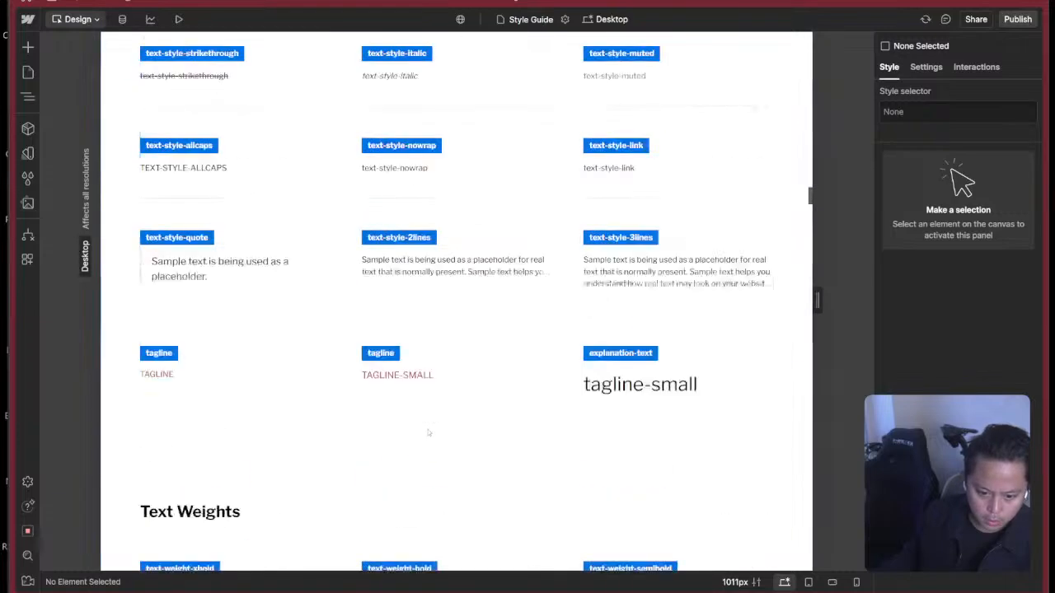
scroll(428, 433, "down", 12)
scroll(416, 424, "up", 4)
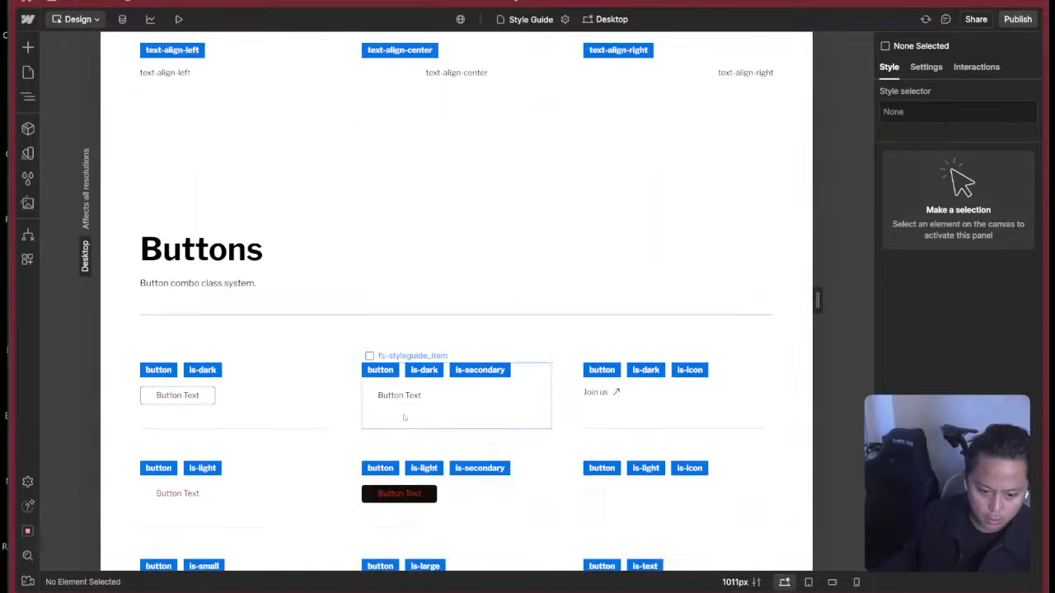
scroll(404, 418, "down", 2)
left_click(206, 255)
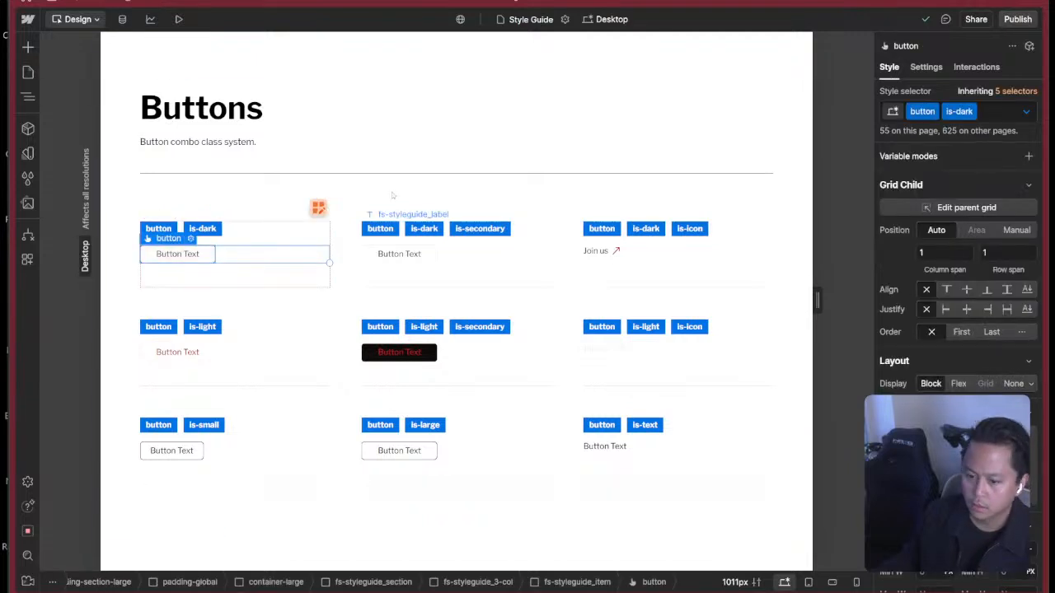
Inspect the classes and styles of the is-dark is-secondary and is-light button samples in the Style Guide's Buttons section.
left_click(430, 255)
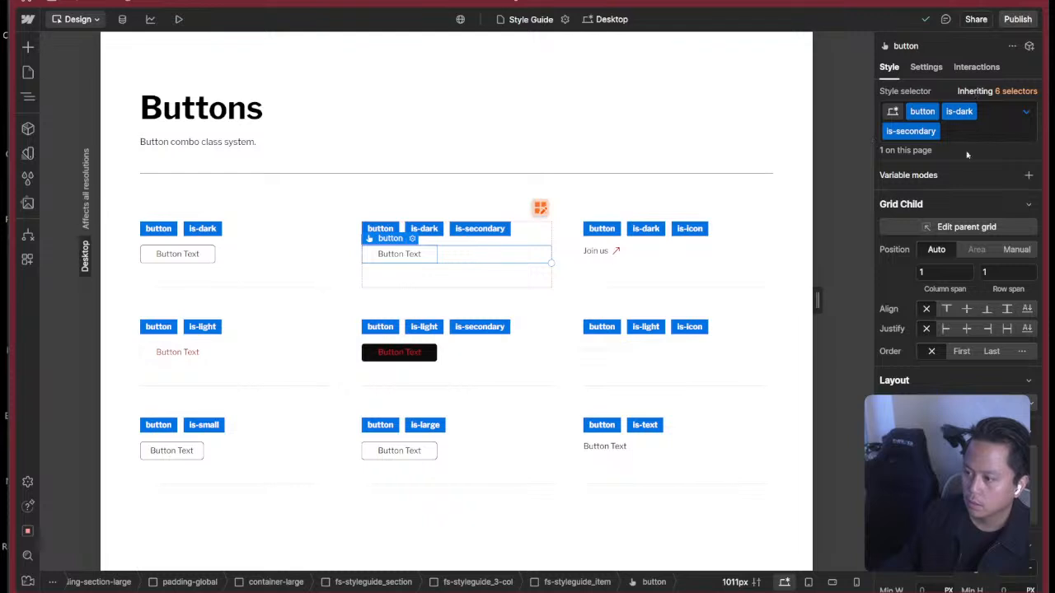
left_click(605, 138)
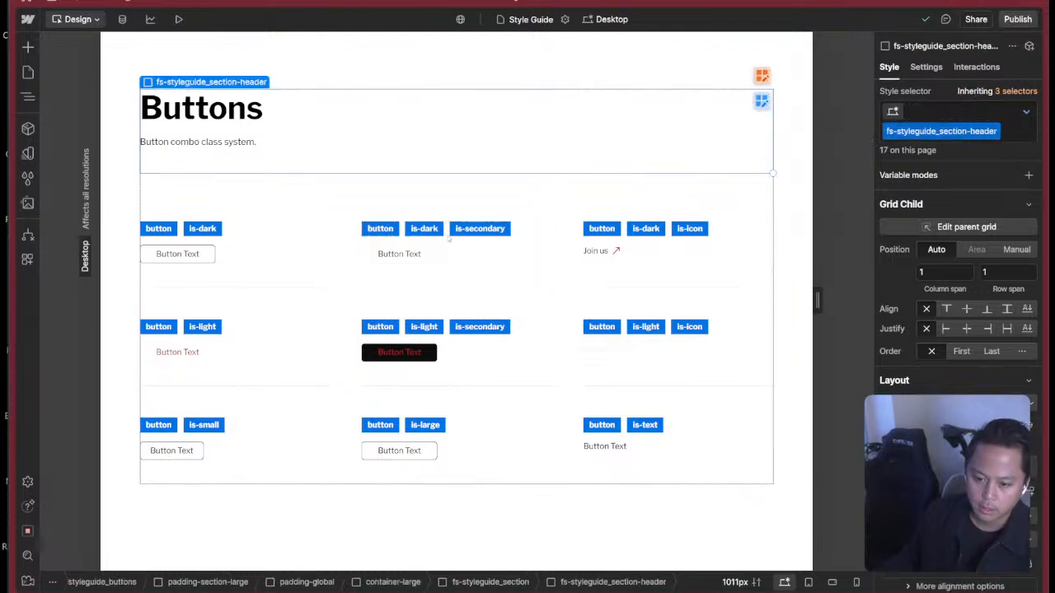
left_click(180, 353)
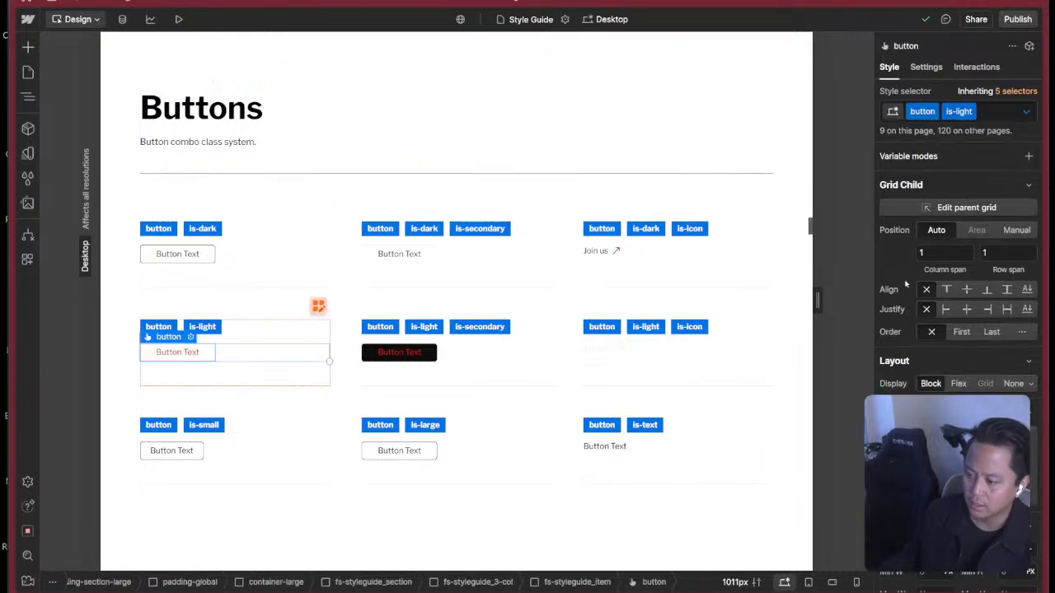
scroll(905, 283, "down", 5)
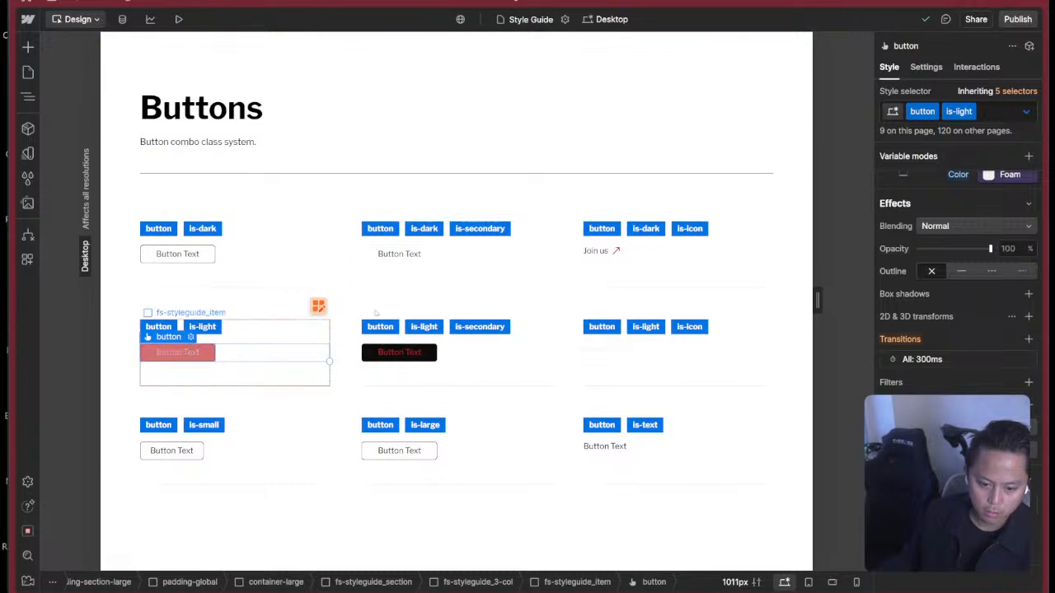
left_click(70, 99)
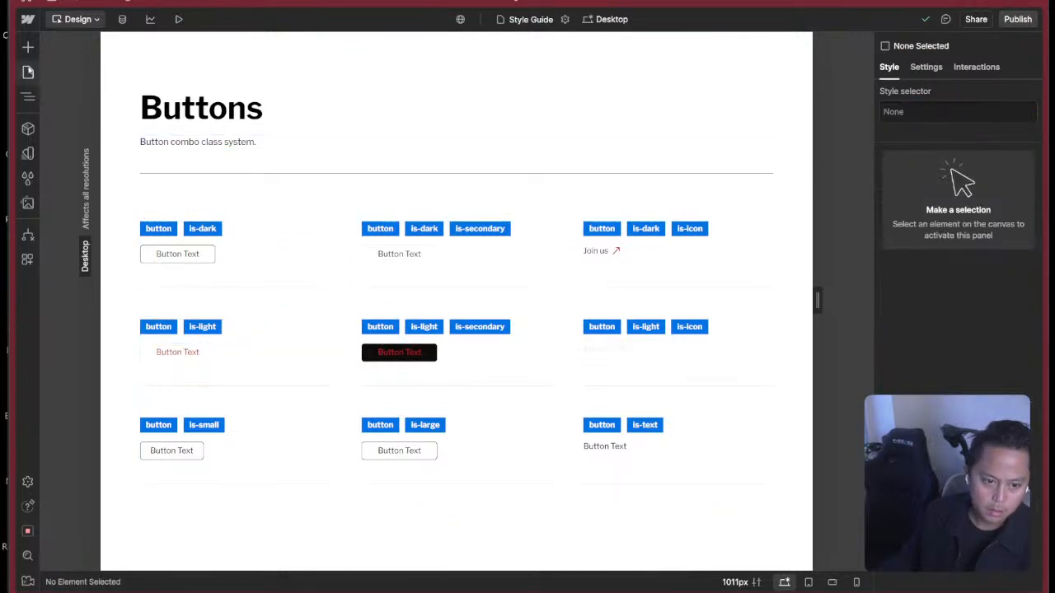
Return to the CAD Resource entry template page.
left_click(27, 71)
left_click(135, 498)
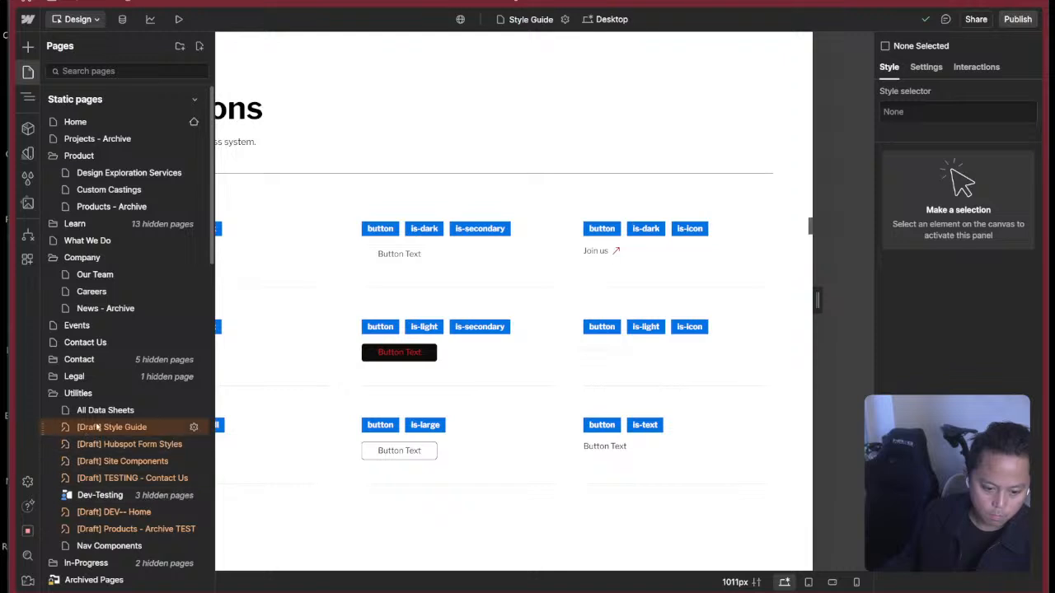
scroll(97, 427, "down", 5)
left_click(123, 365)
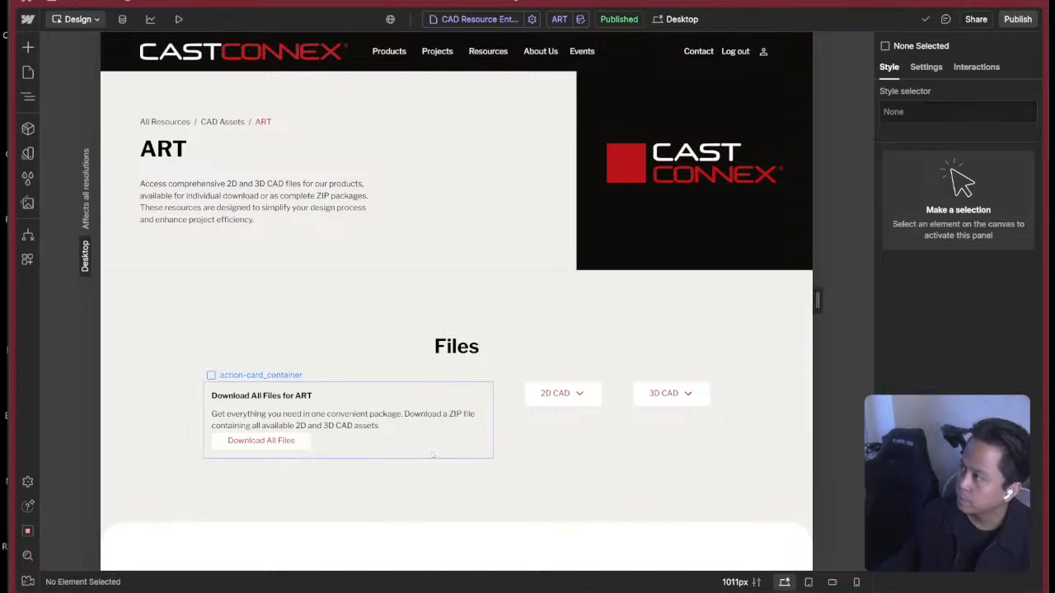
Check the Download All Files button's link settings and add the is-secondary combo class after is-light.
left_click(272, 441)
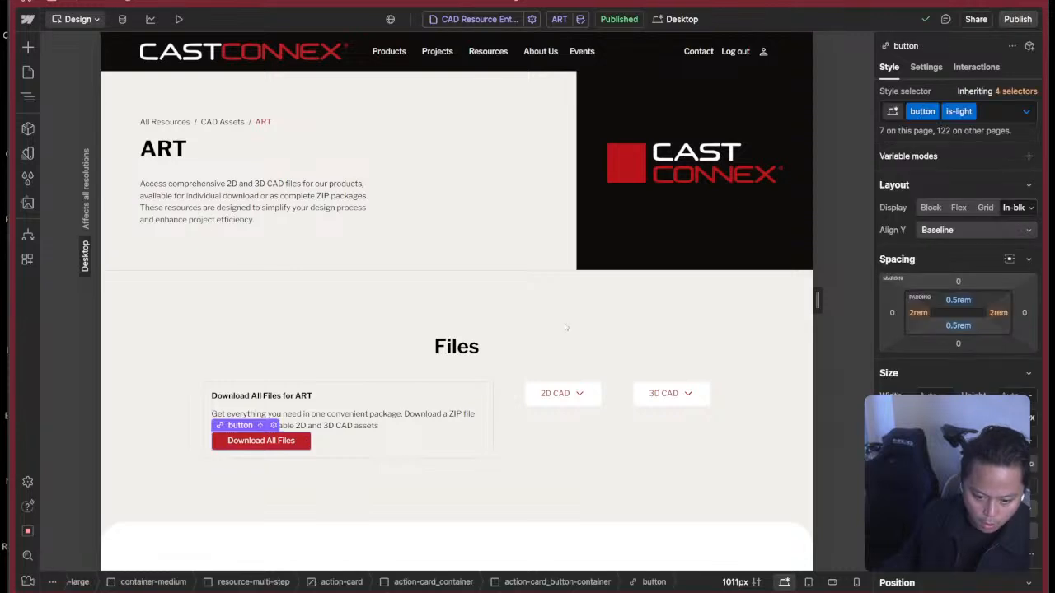
left_click(925, 67)
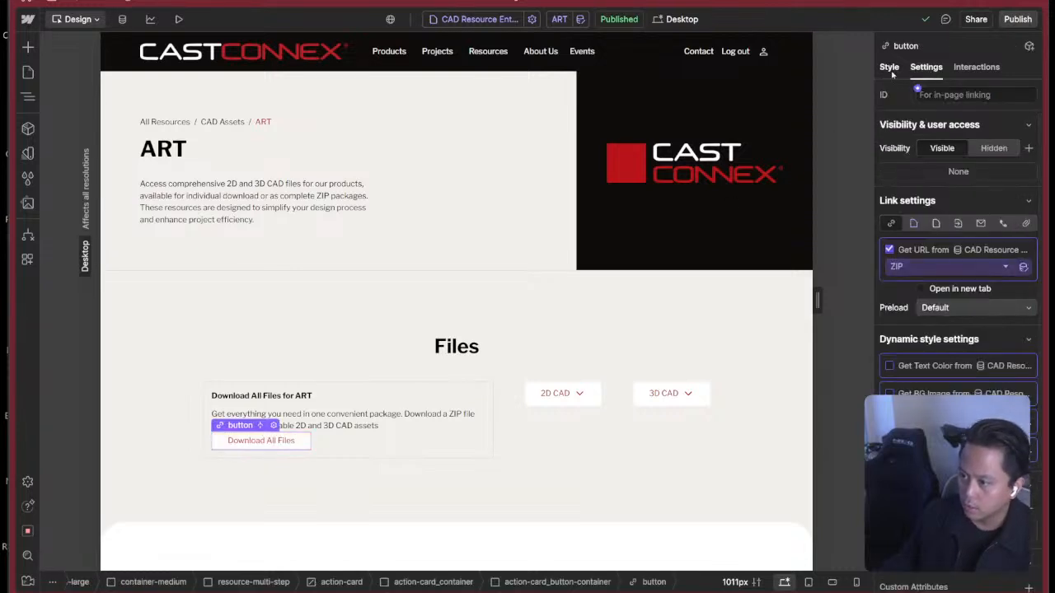
left_click(890, 69)
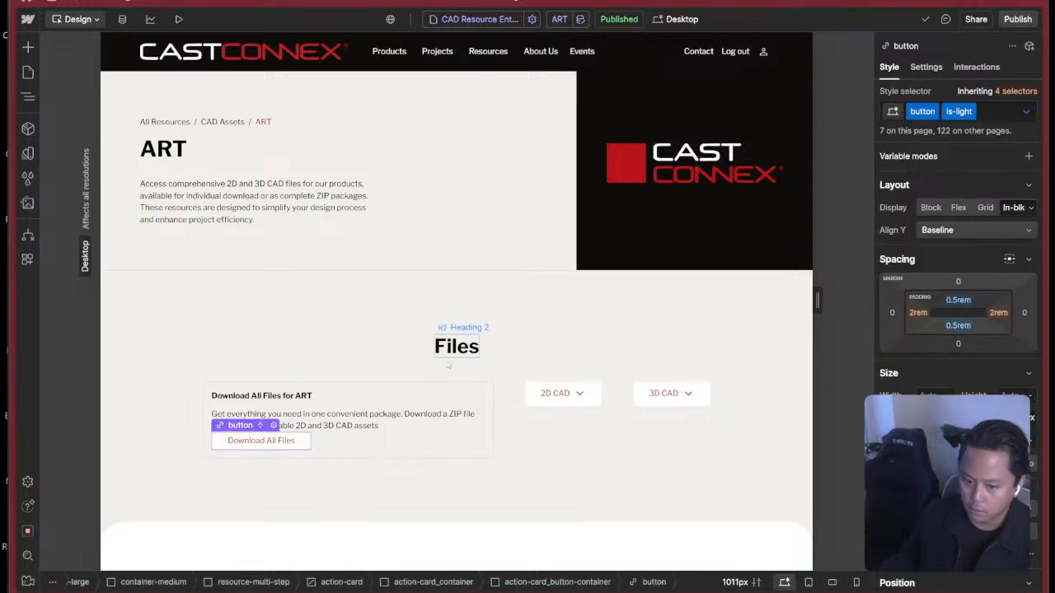
left_click(997, 113)
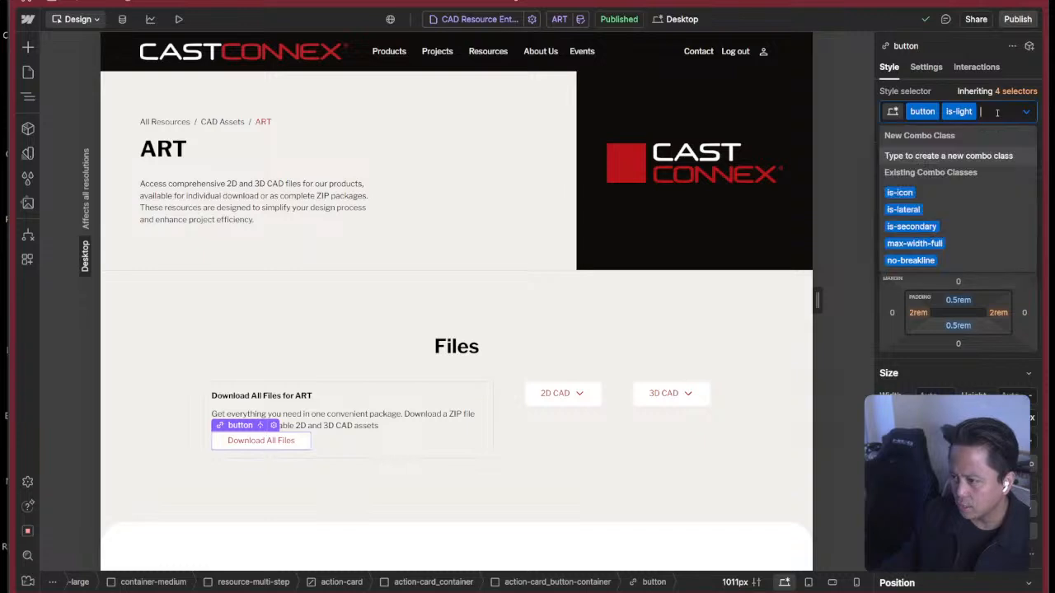
left_click(912, 226)
left_click(456, 346)
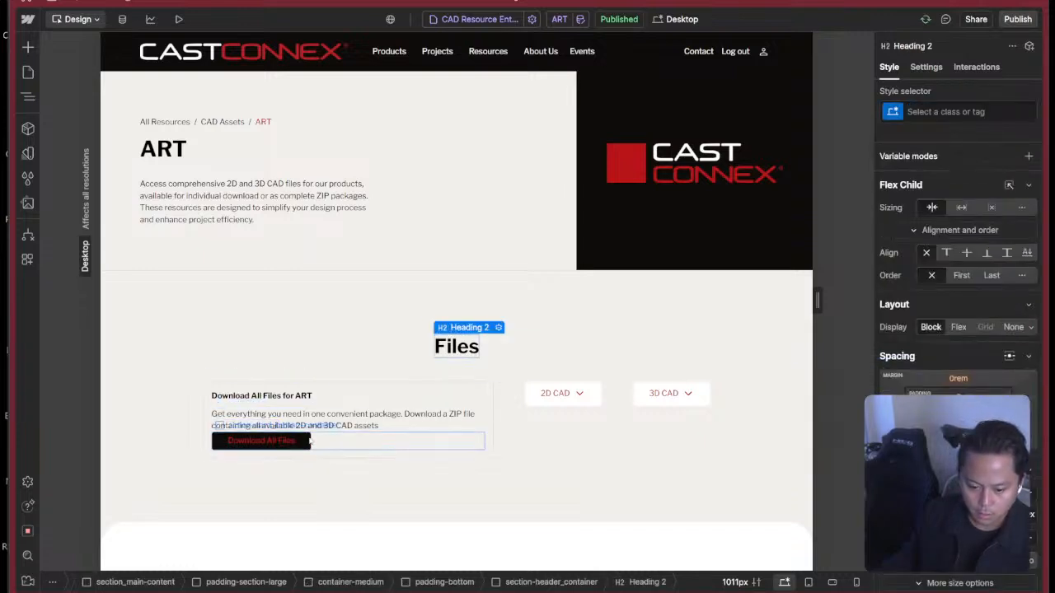
Replace the Download All Files button's is-light and is-secondary combo classes with is-secondary alone.
left_click(261, 440)
left_click(976, 133)
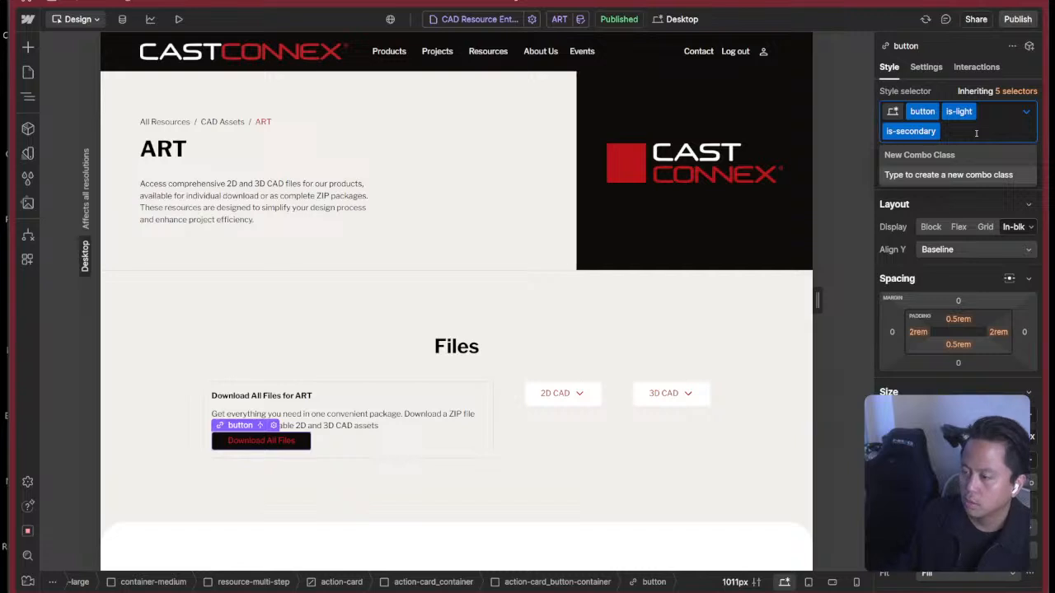
key("BackSpace")
key("BackSpace")
type("is-secon")
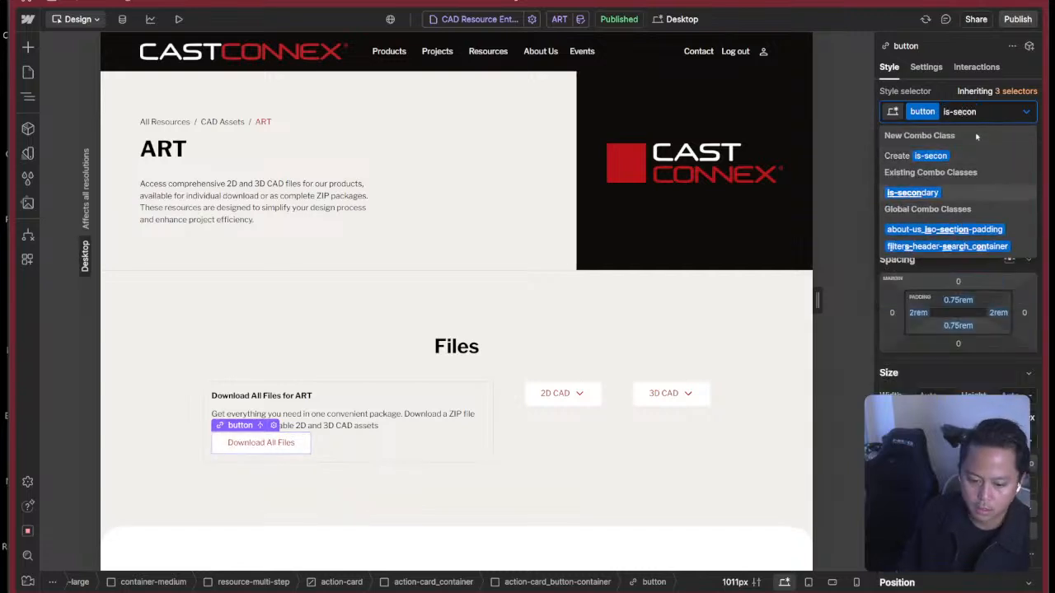
key("Return")
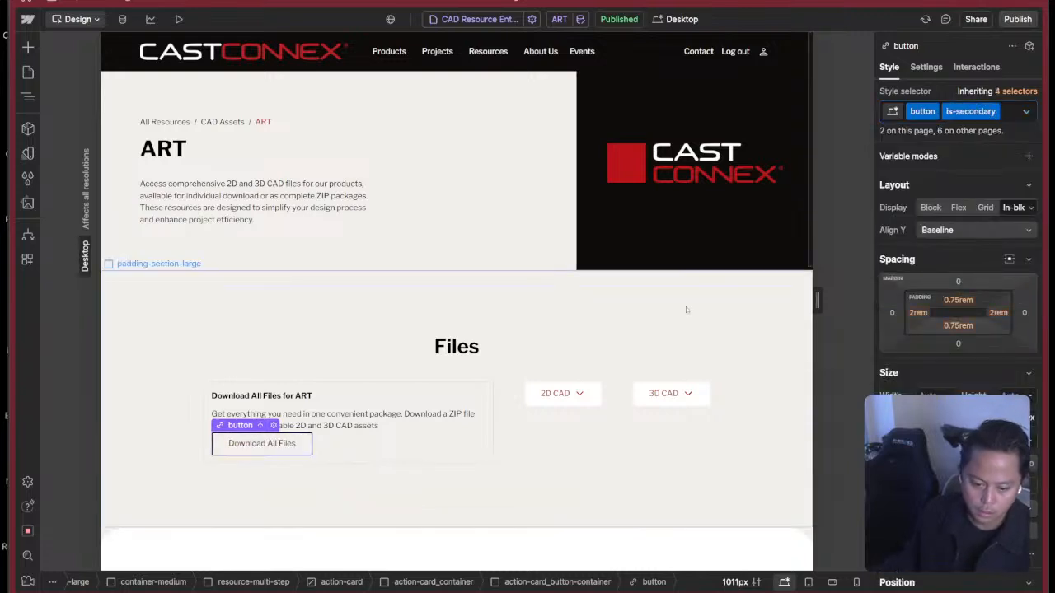
key("Escape")
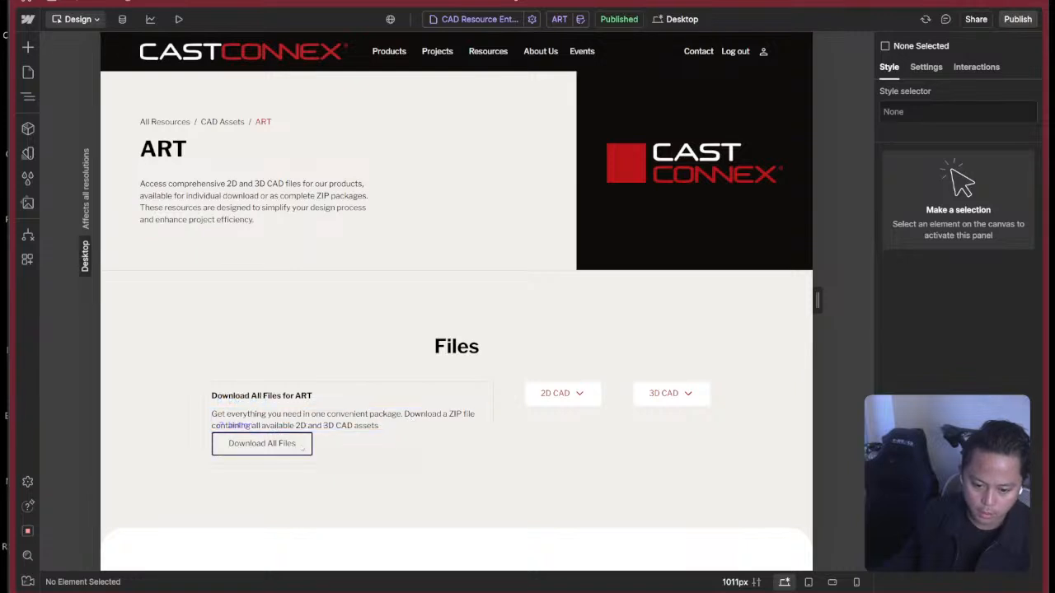
Add the is-light combo class after is-secondary on the Download All Files button.
left_click(368, 444)
left_click(300, 445)
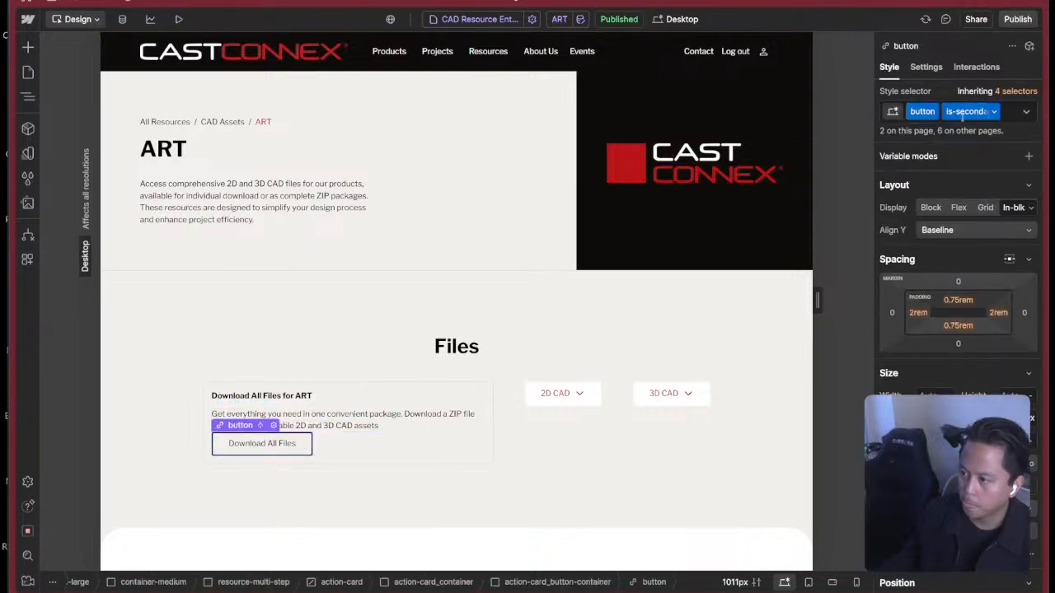
left_click(1006, 116)
type("is-link")
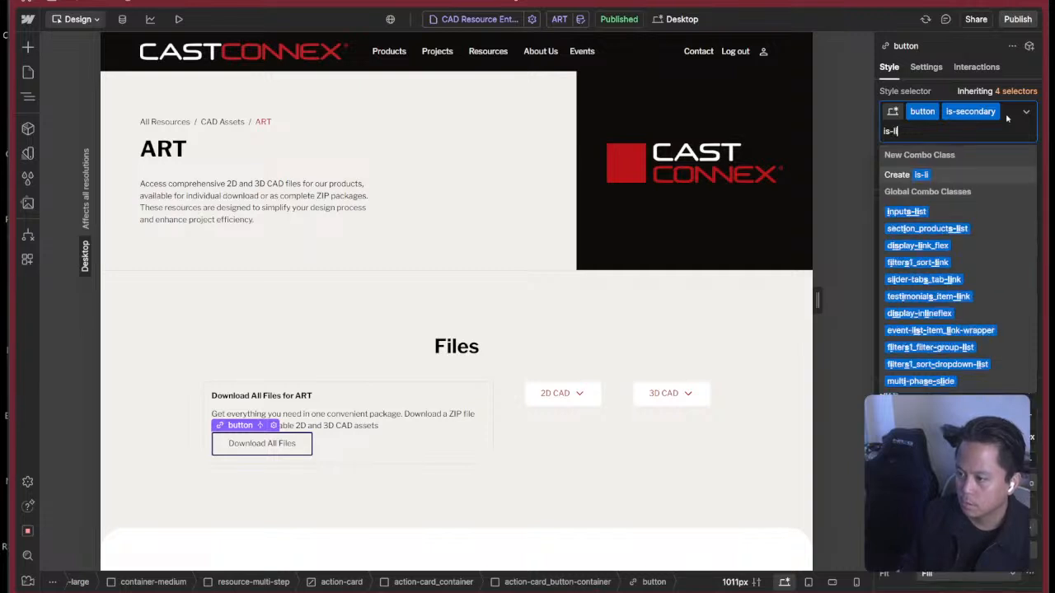
key("Return")
left_click(318, 404)
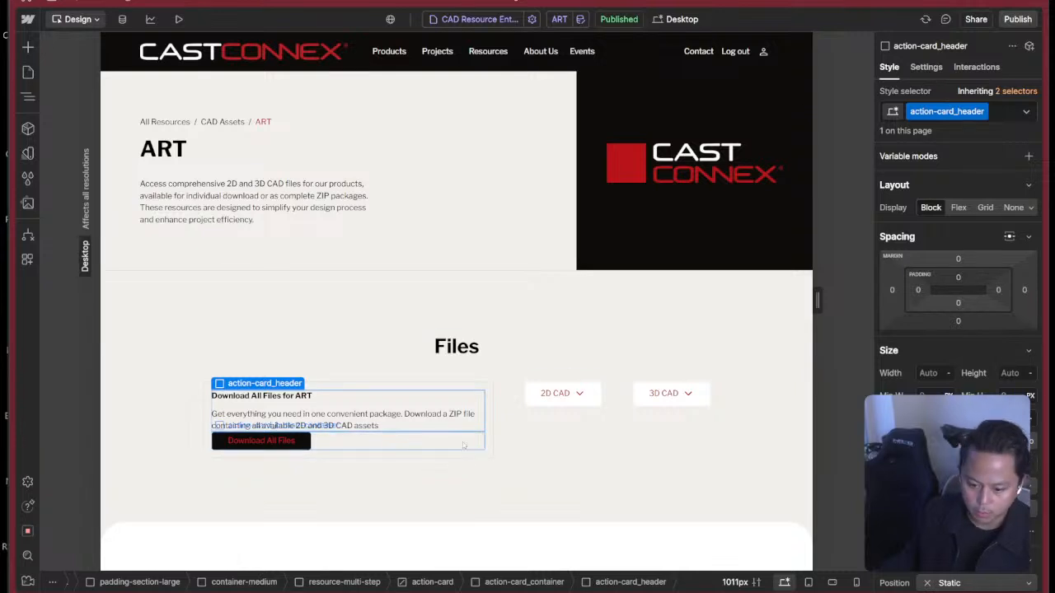
Remove is-secondary and is-light from the Download All Files button and create a new is-outline combo class on it.
left_click(331, 444)
left_click(305, 440)
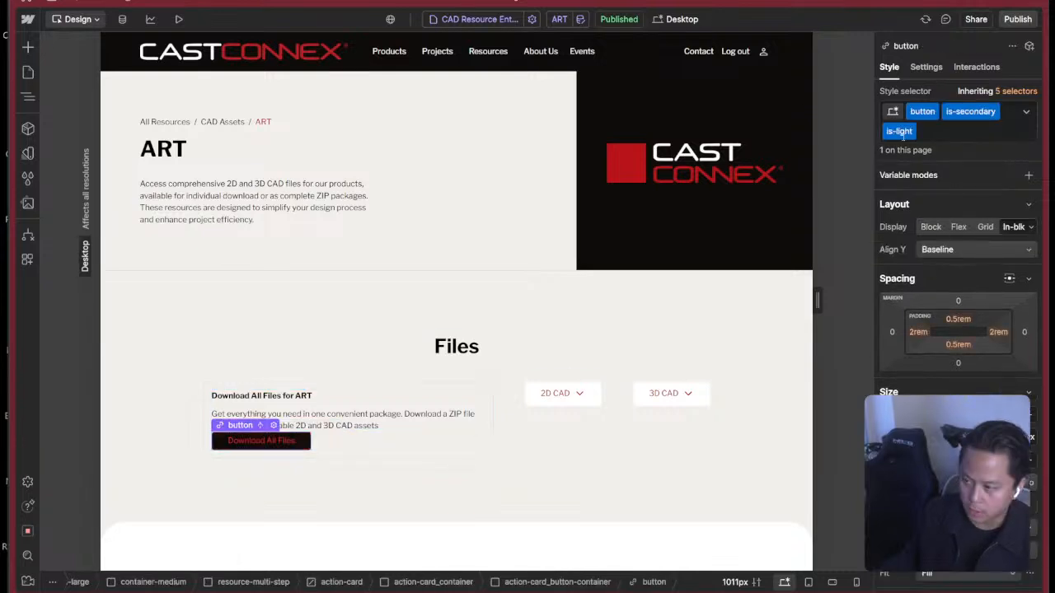
left_click(960, 132)
key("BackSpace")
key("BackSpace")
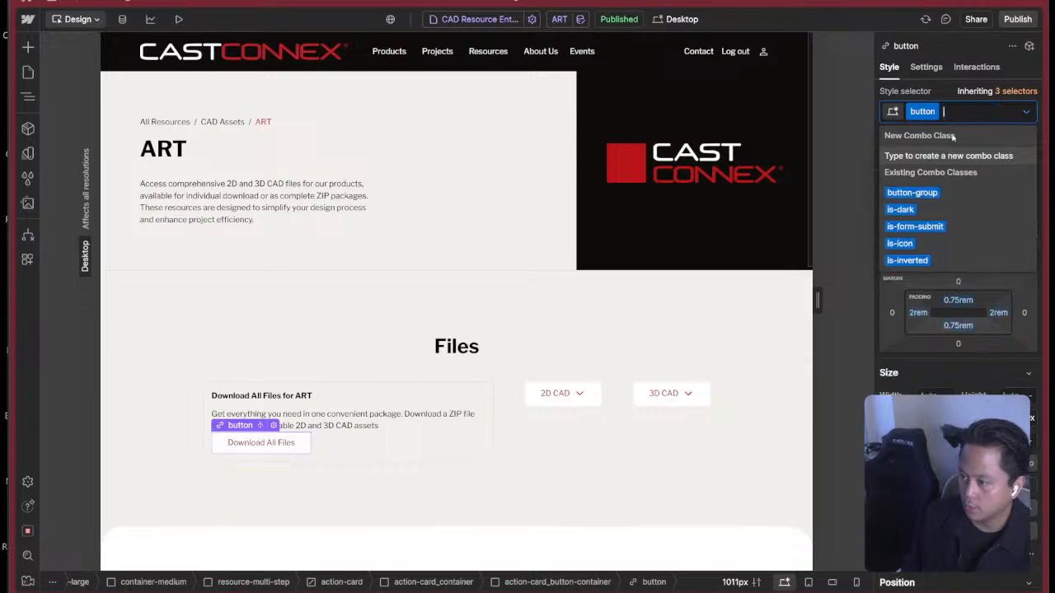
type("is-outline")
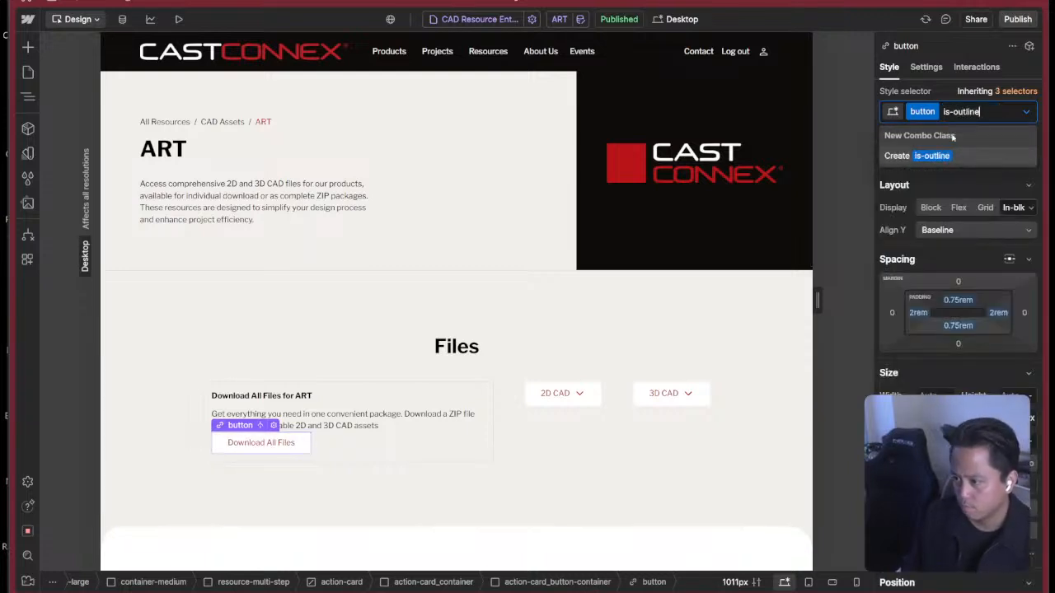
key("Return")
left_click(970, 151)
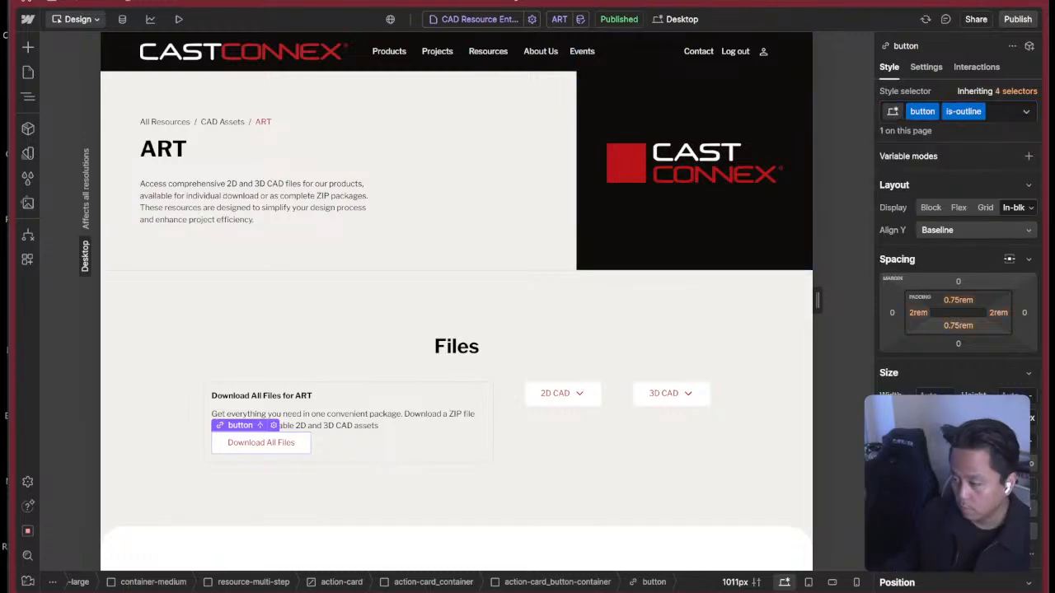
Make the is-outline button's background color fully transparent white, rgba(255, 255, 255, 0).
scroll(956, 288, "down", 10)
scroll(956, 289, "up", 4)
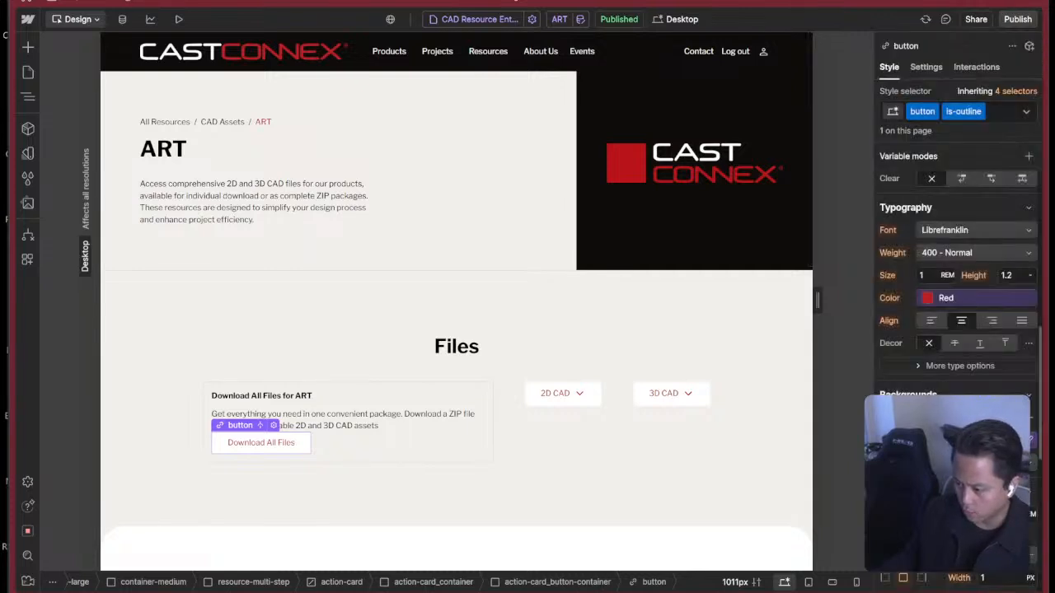
left_click(977, 298)
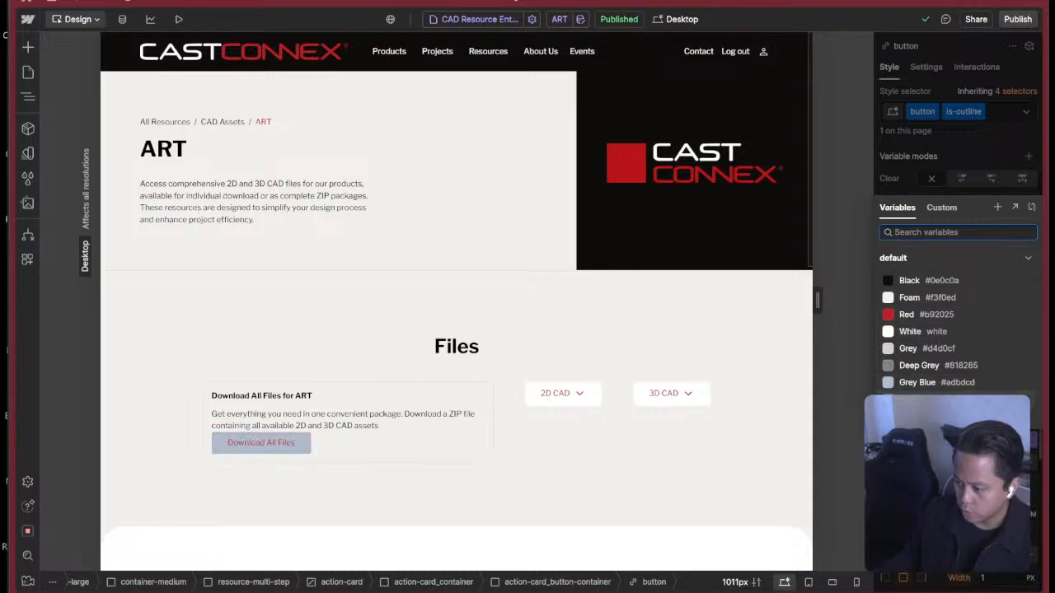
left_click(923, 331)
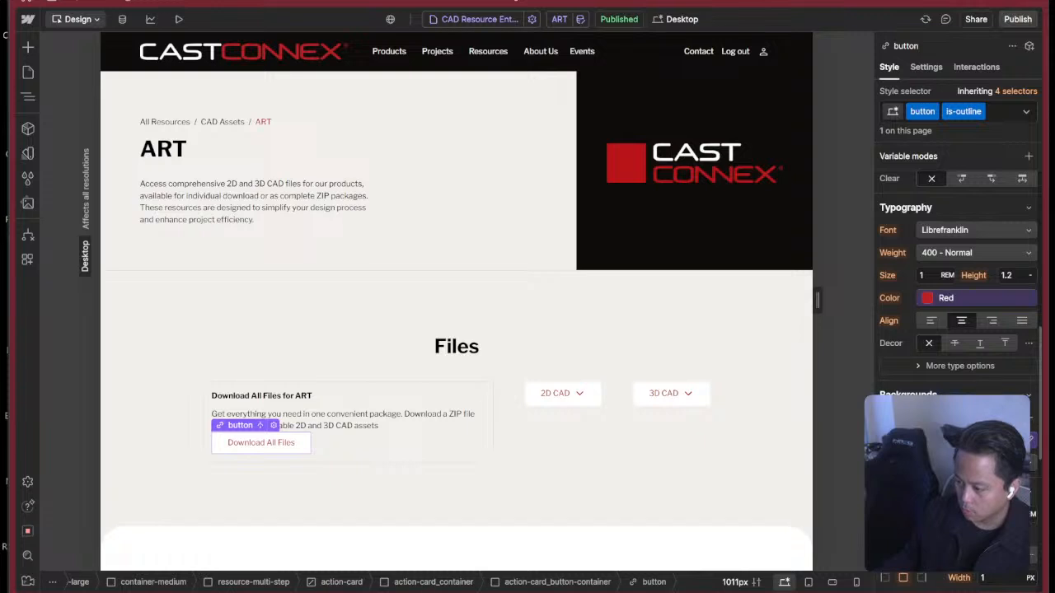
left_click(977, 439)
left_click(956, 383)
left_click(976, 439)
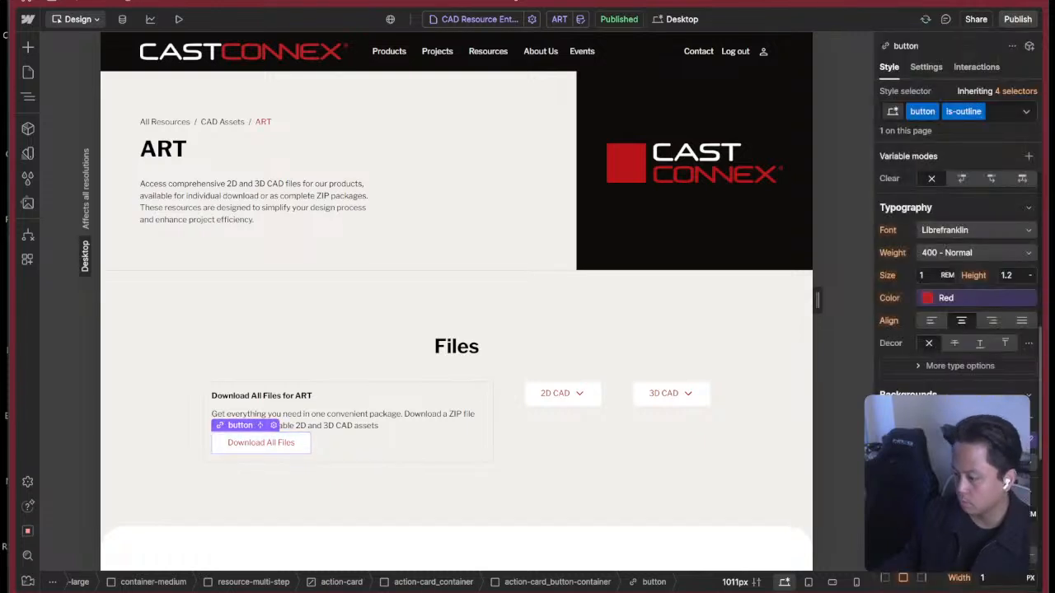
left_click(927, 440)
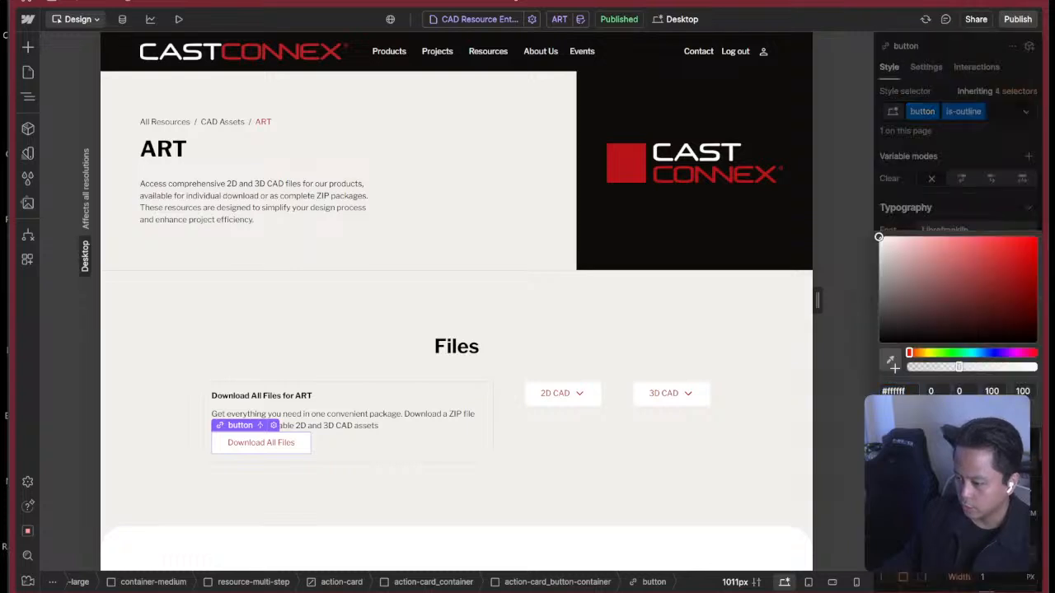
left_click_drag(958, 366, 856, 408)
key("Escape")
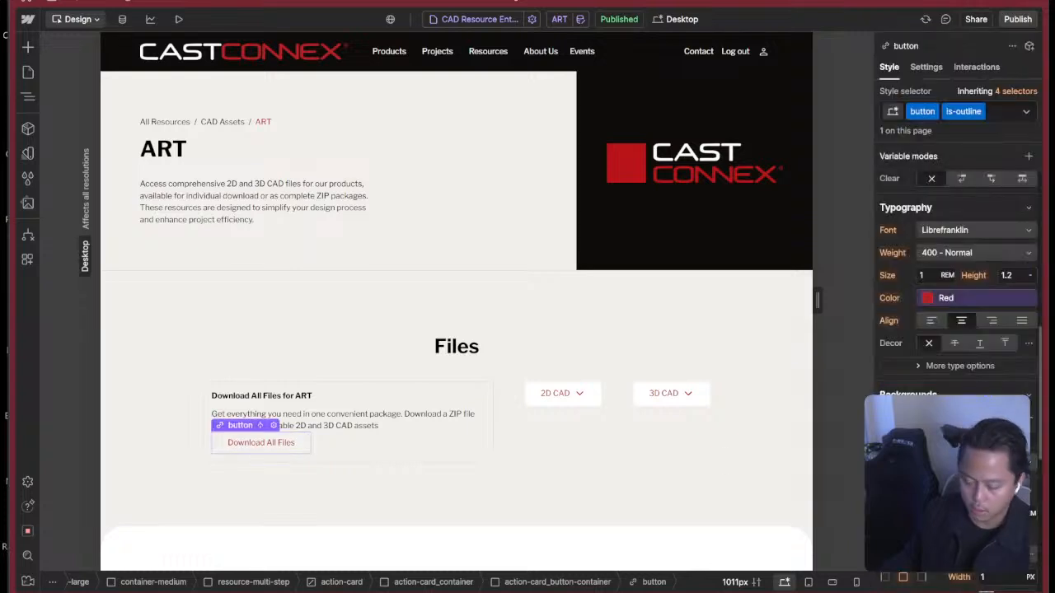
Set the is-outline button's border color to the Red variable.
scroll(956, 288, "down", 2)
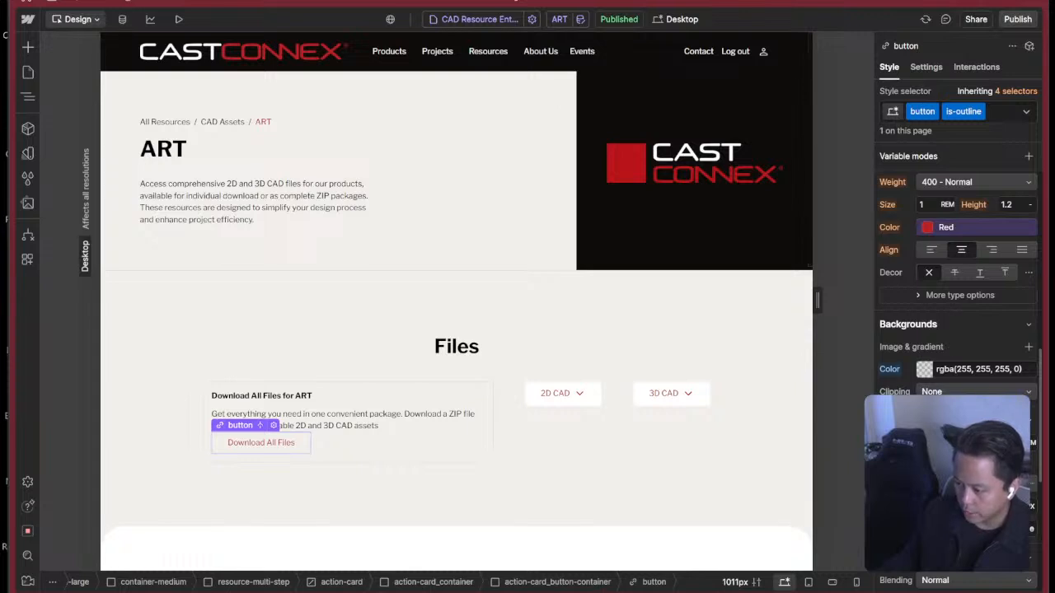
scroll(956, 288, "down", 6)
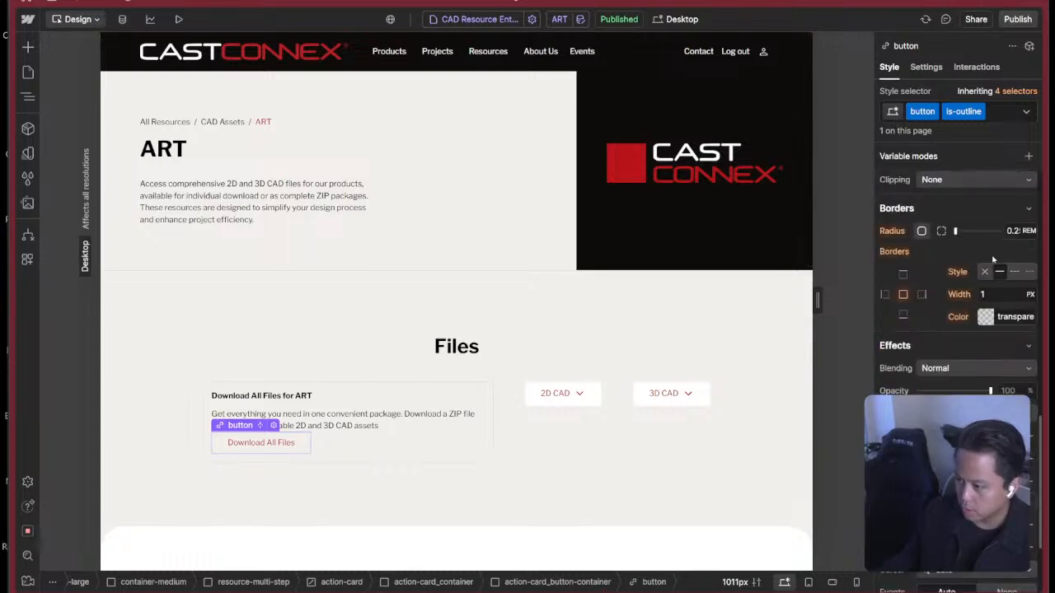
left_click(977, 310)
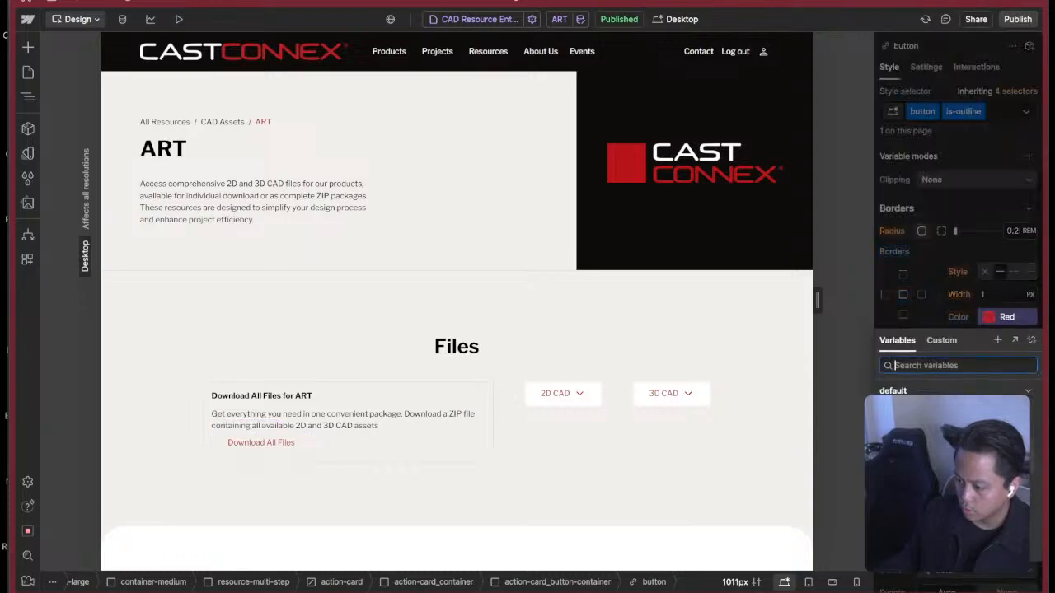
key("Escape")
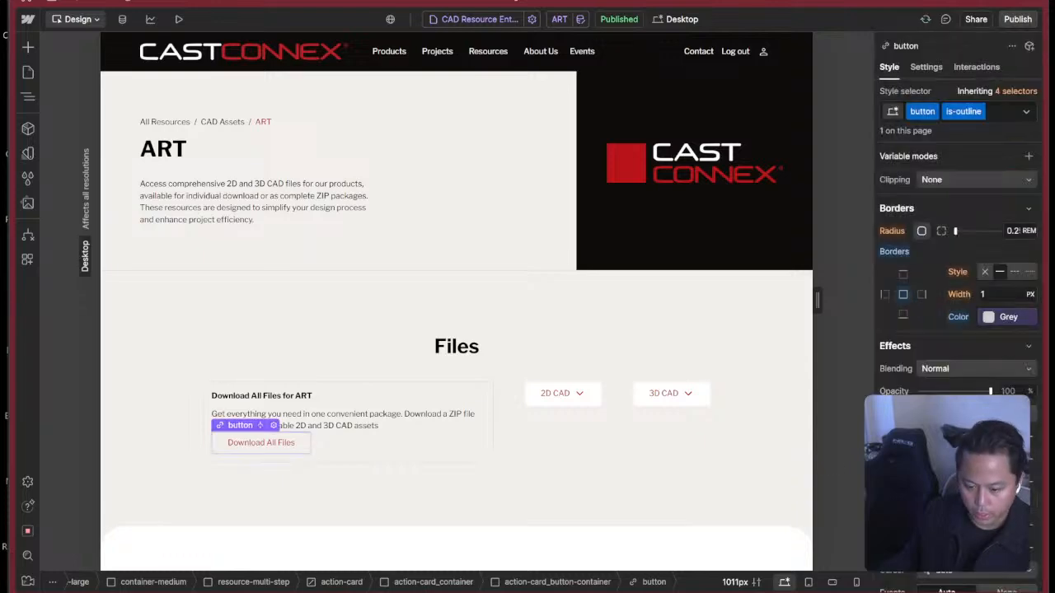
key("super+Tab")
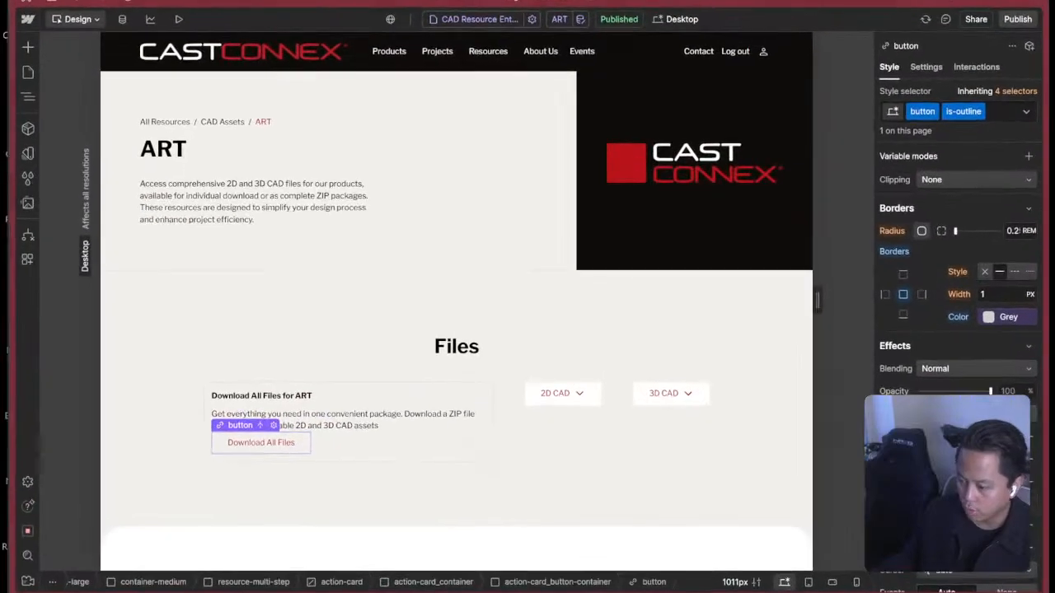
left_click(1000, 321)
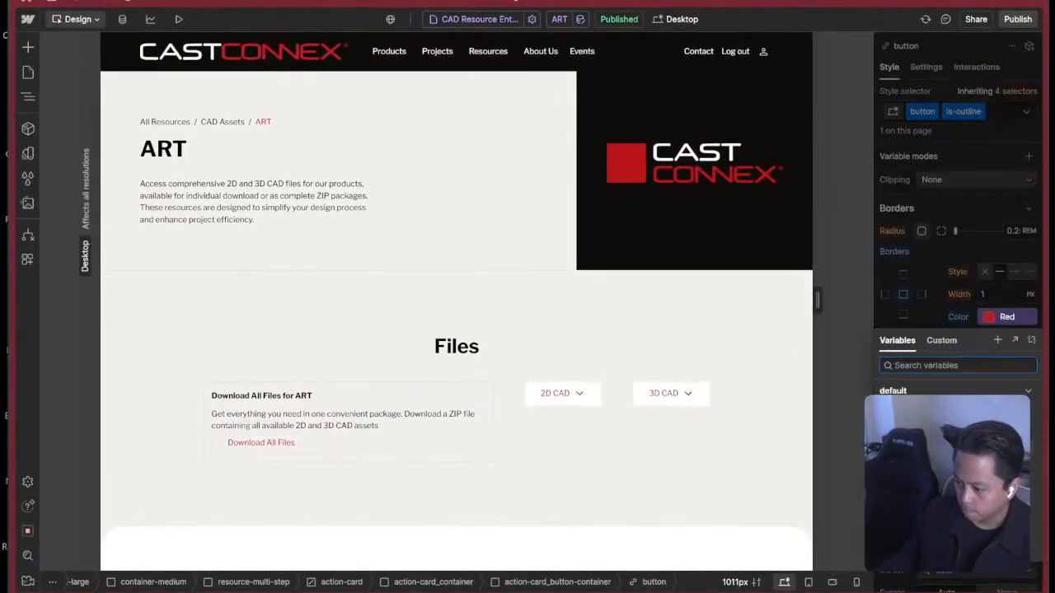
key("super+Tab")
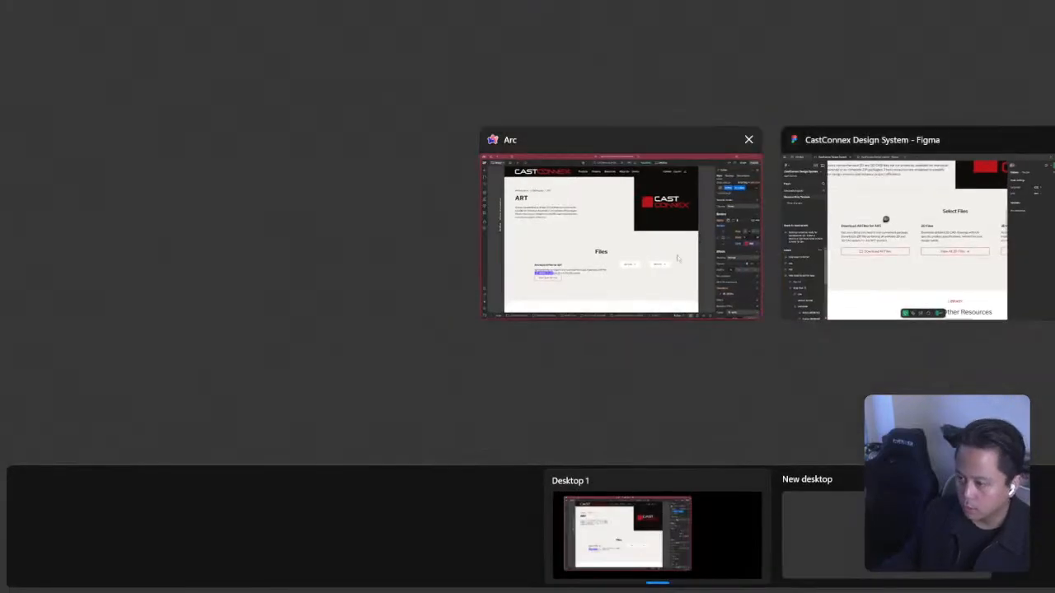
left_click(678, 259)
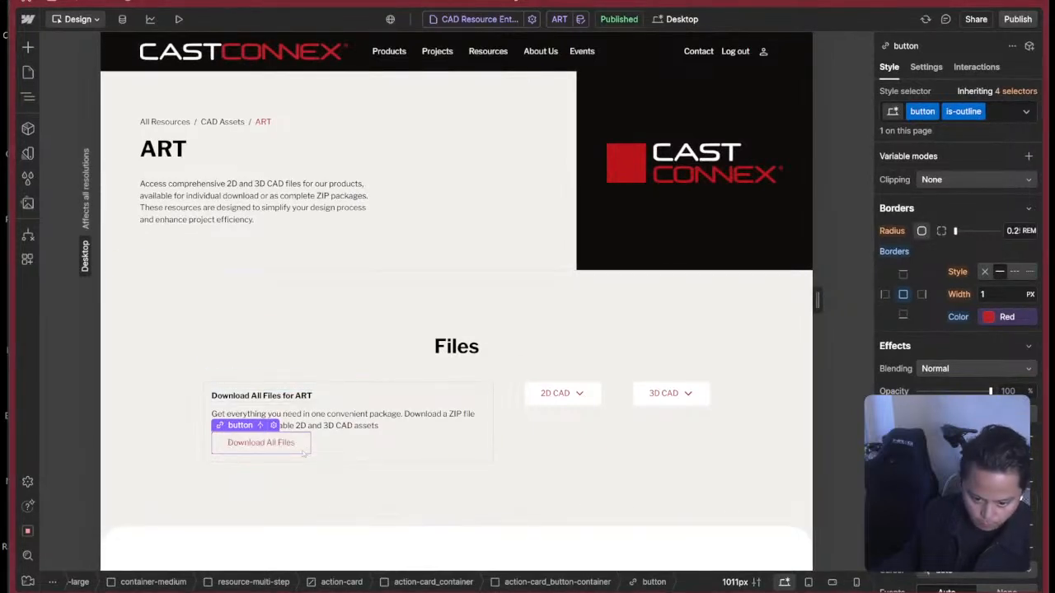
Switch the is-outline button to its Hover state and set the text color to the White variable.
left_click(1025, 111)
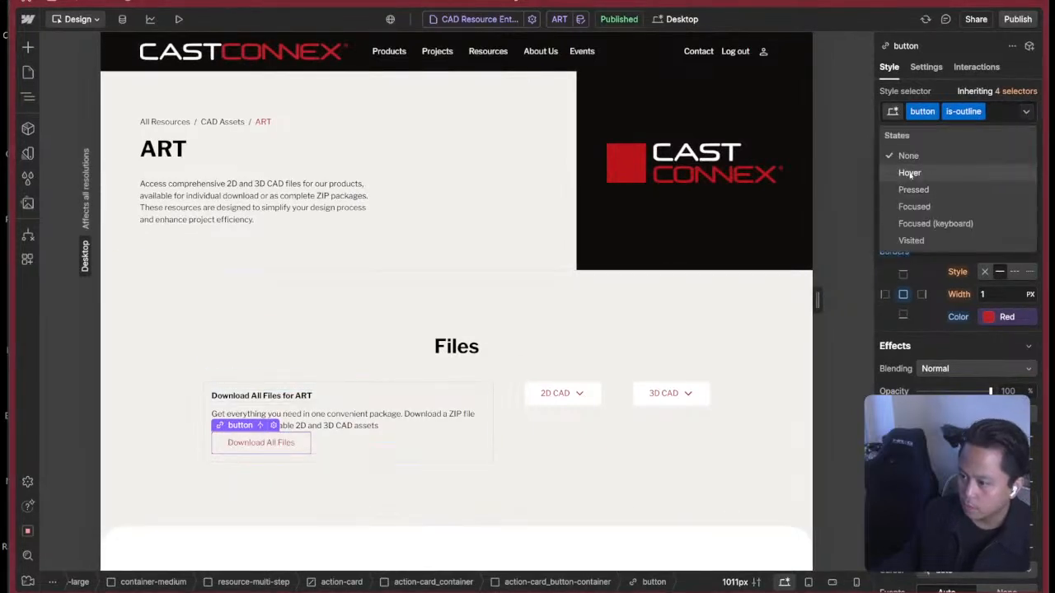
left_click(923, 172)
scroll(938, 248, "down", 10)
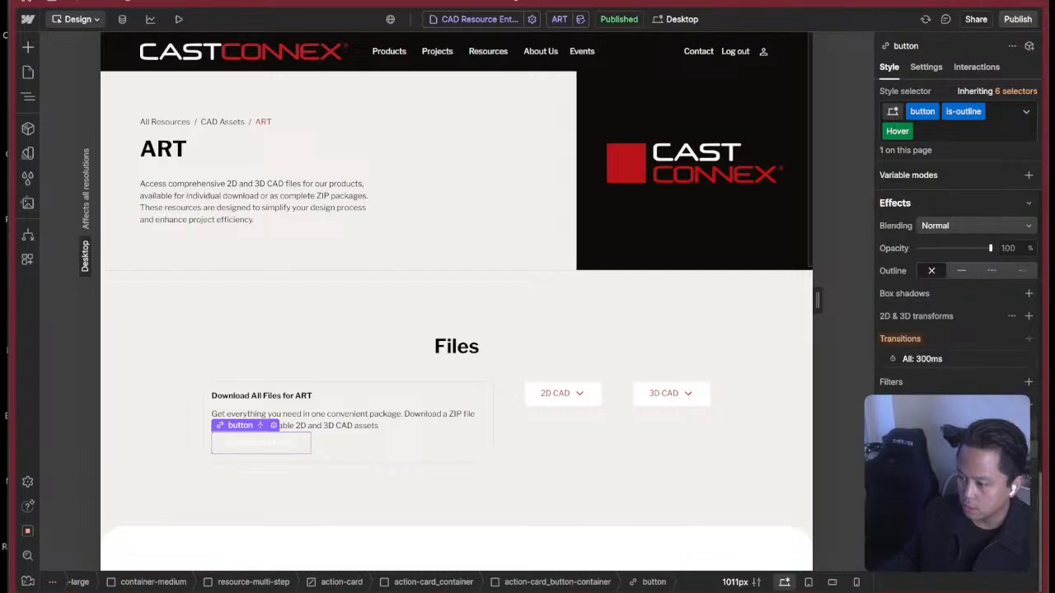
left_click(940, 368)
Switch to Figma to check the Select Files cards in the design file and prototype, and return to Webflow.
key("super+Tab")
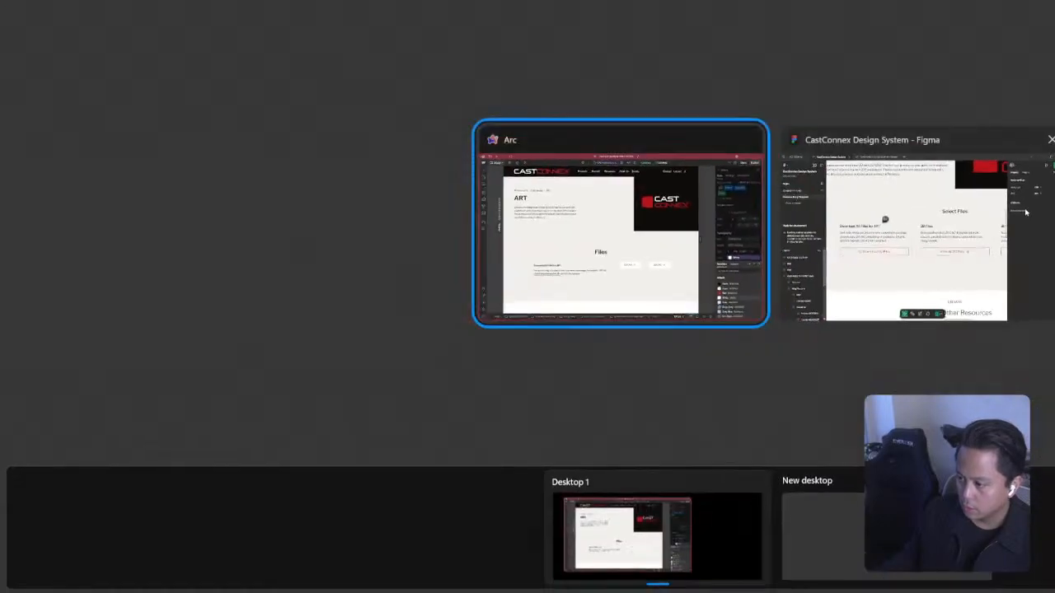
key("super+Tab")
key("super+Tab")
left_click(1023, 211)
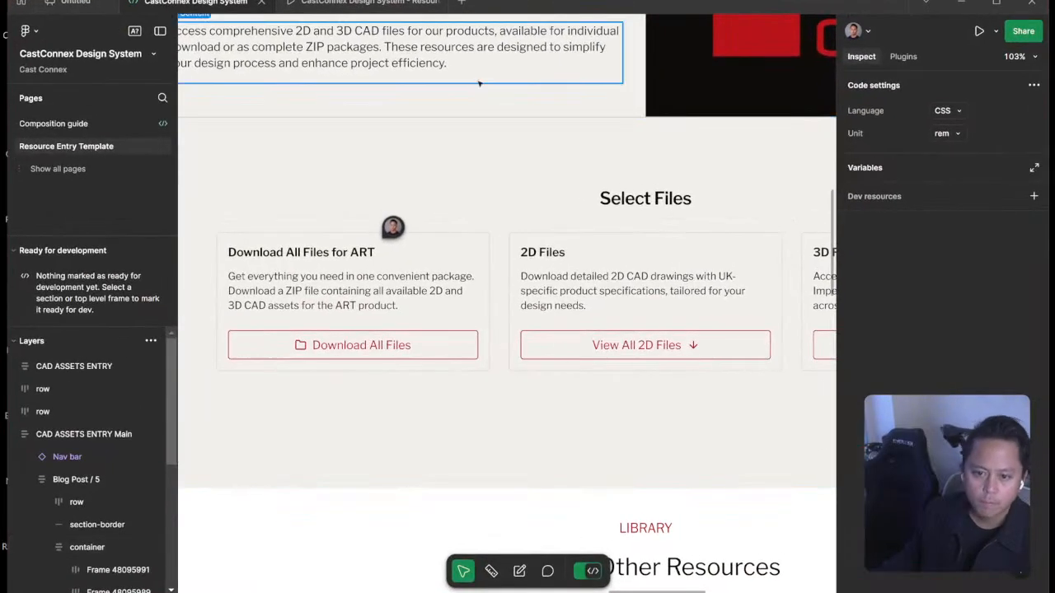
left_click(358, 5)
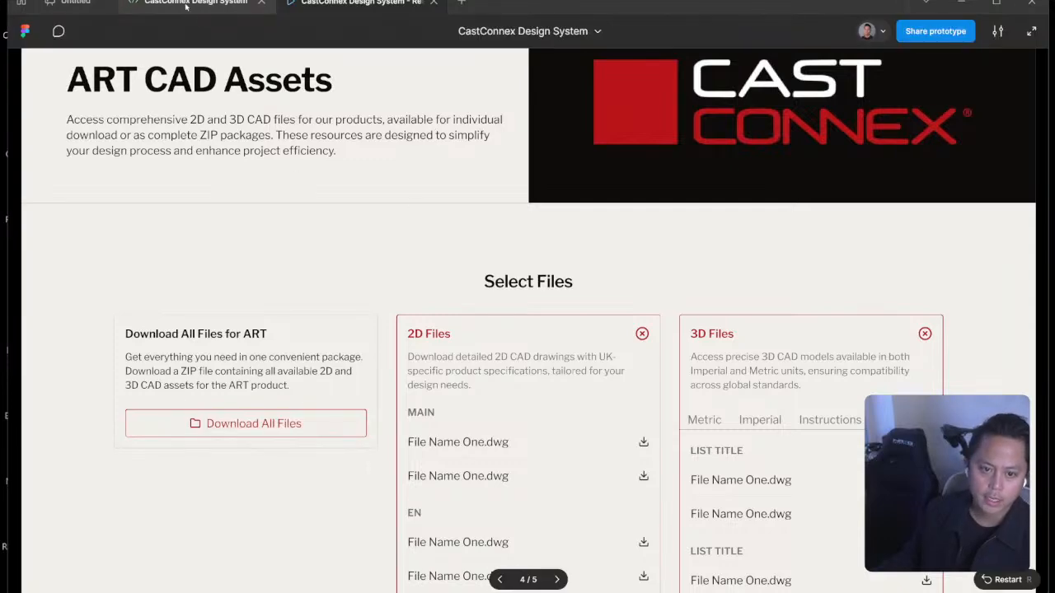
key("super+Tab")
left_click(915, 223)
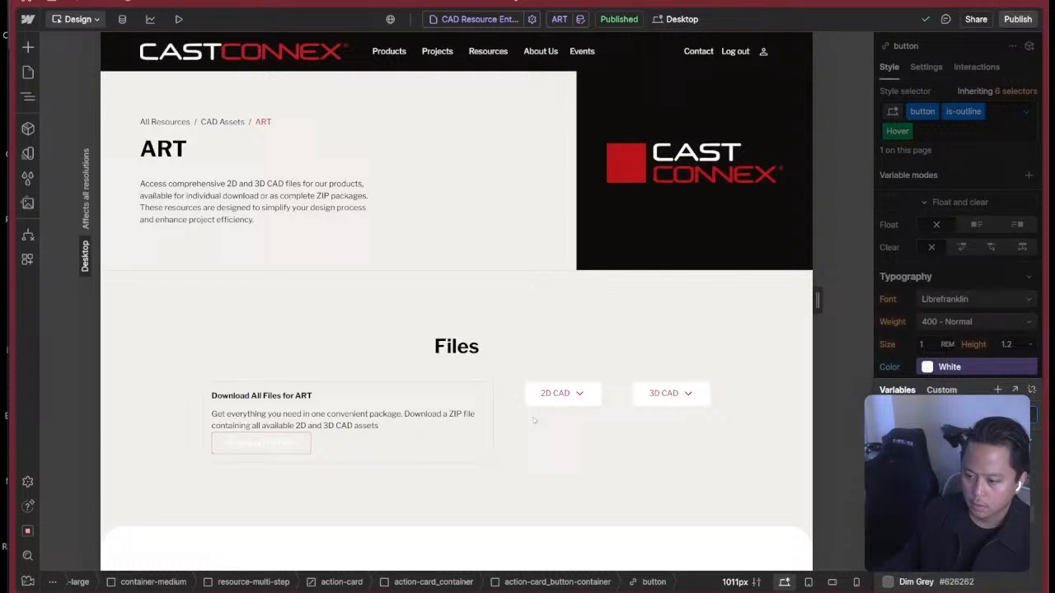
Set the Hover state background color of the is-outline button to the Red variable, and return to the None state.
left_click(301, 449)
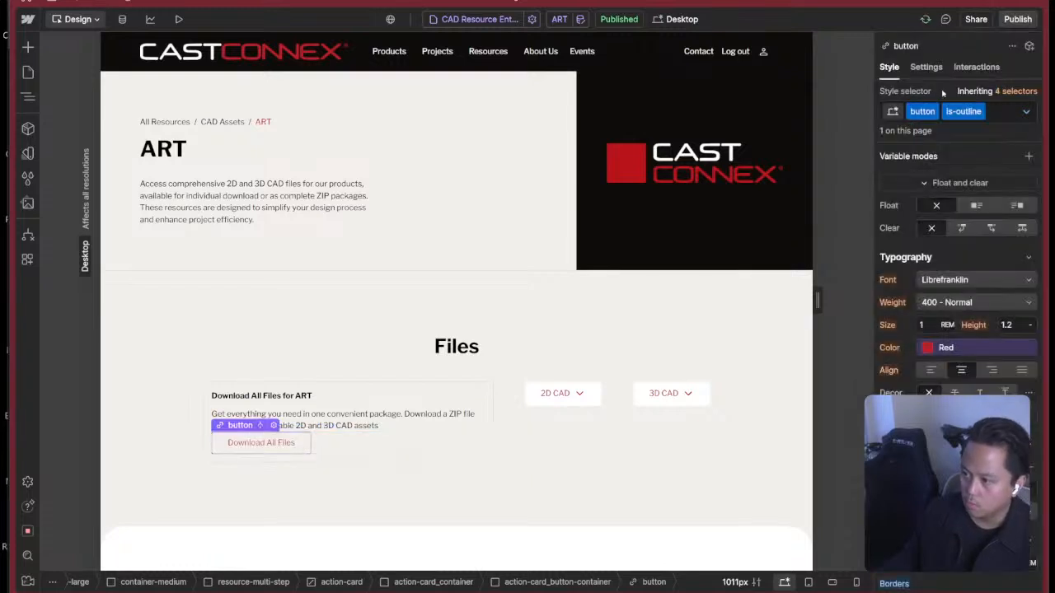
left_click(1024, 111)
left_click(907, 171)
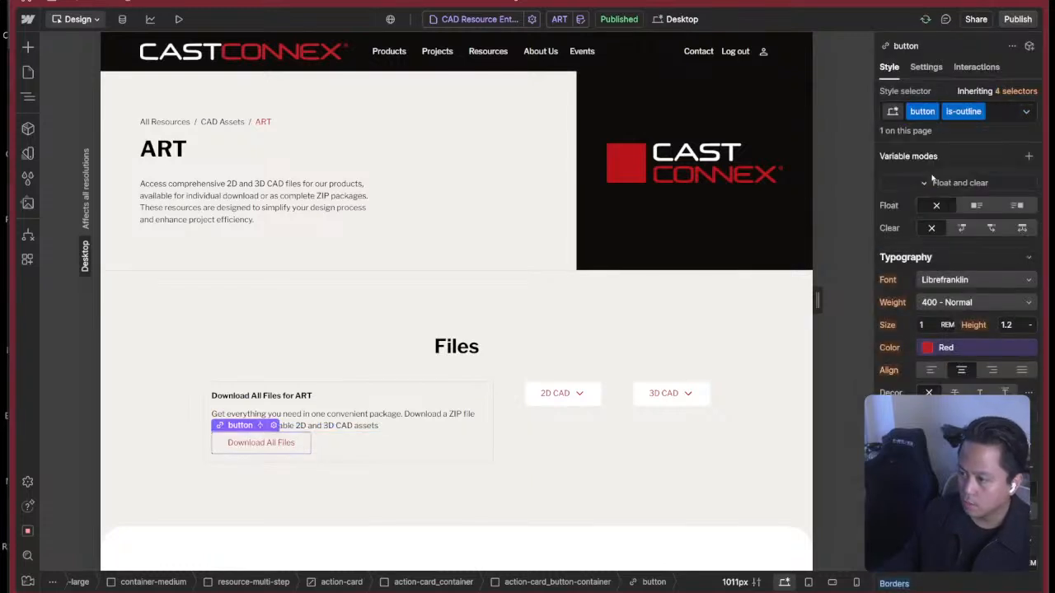
scroll(914, 267, "down", 5)
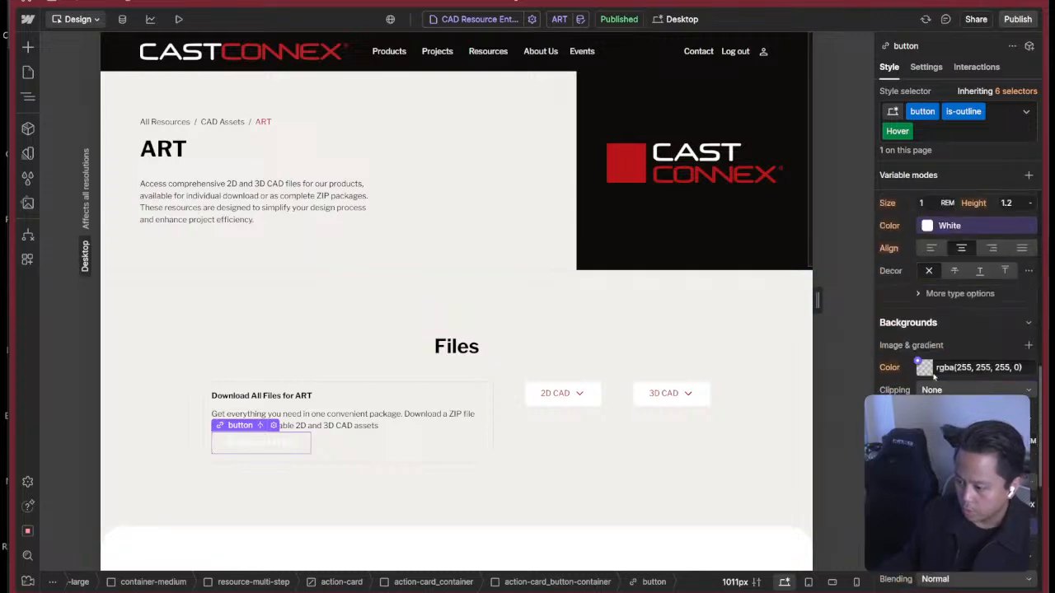
left_click(916, 297)
left_click(914, 433)
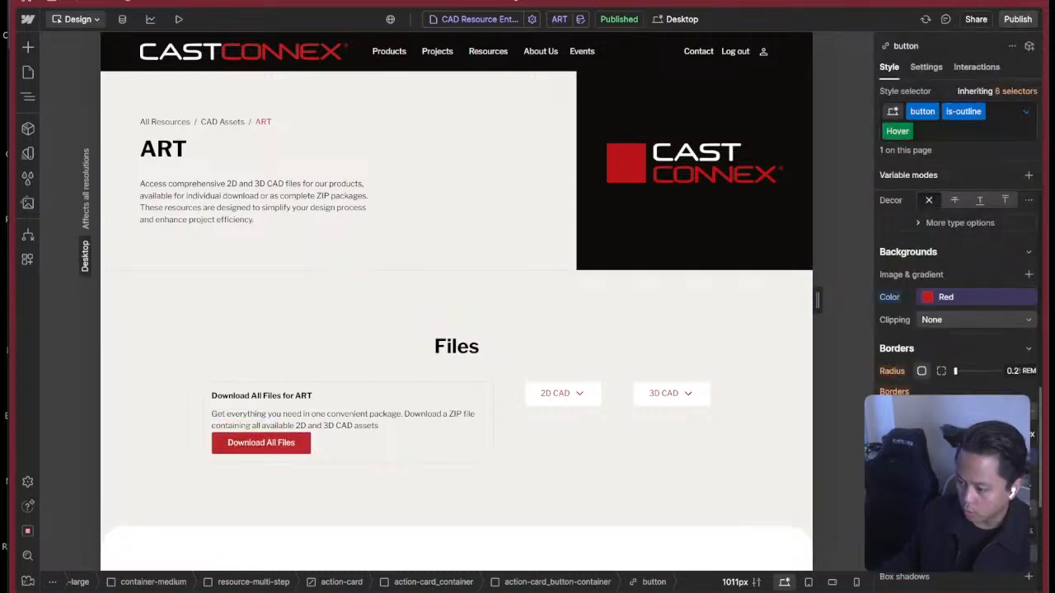
scroll(954, 277, "down", 1)
scroll(952, 284, "up", 4)
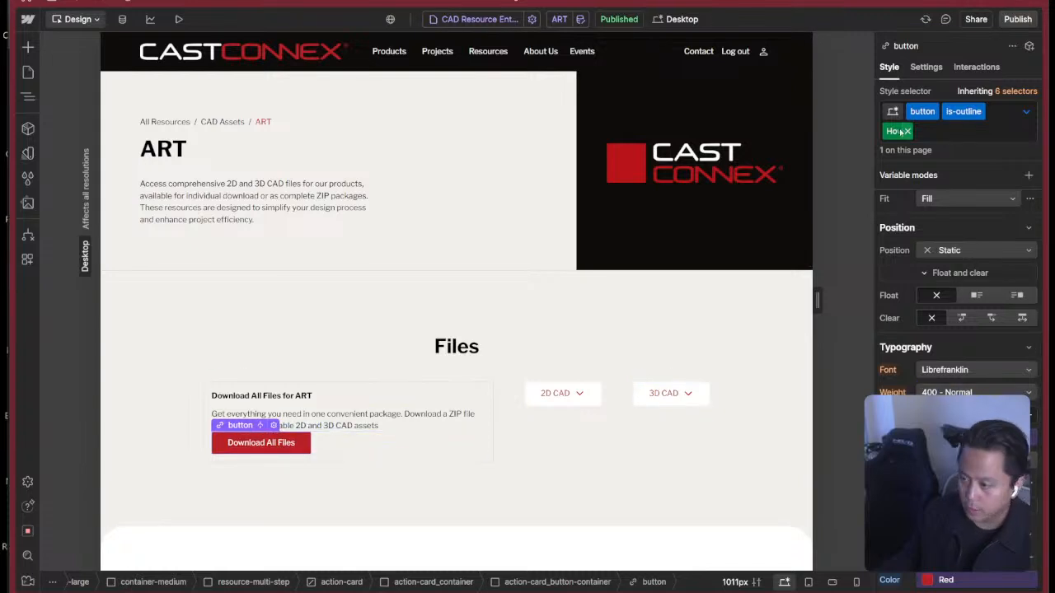
left_click(1028, 113)
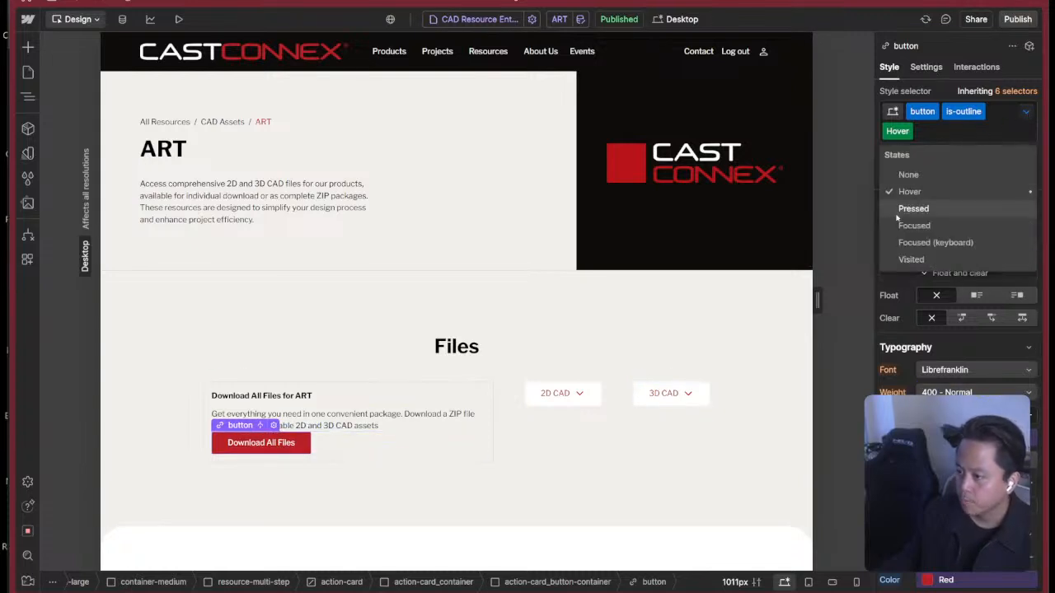
left_click(906, 176)
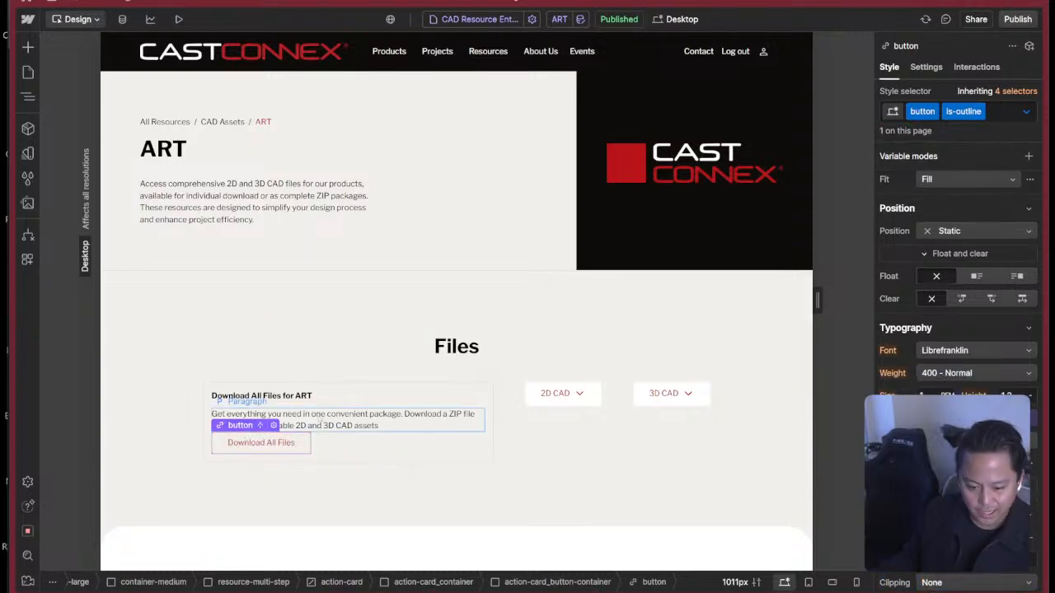
Add the is-icon combo class after is-outline on the Download All Files button and review its inherited styles.
left_click(999, 116)
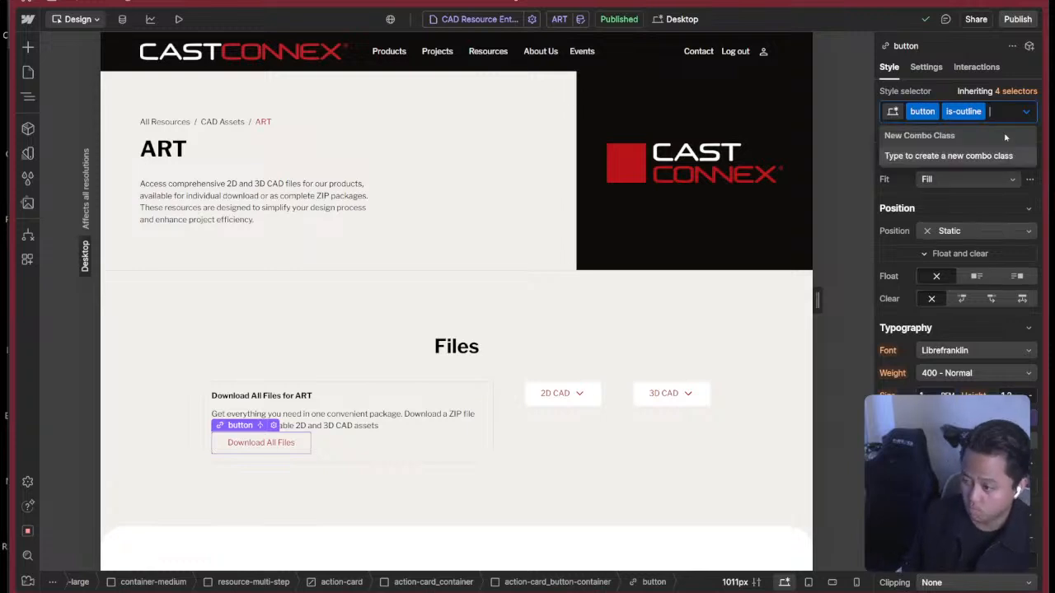
type("is-")
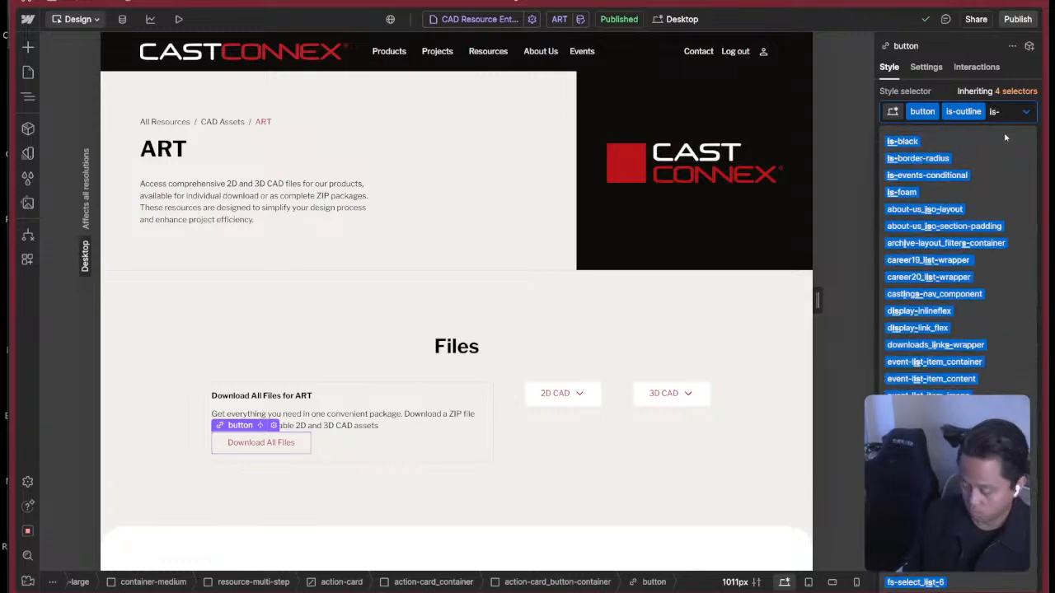
type("icon")
key("Return")
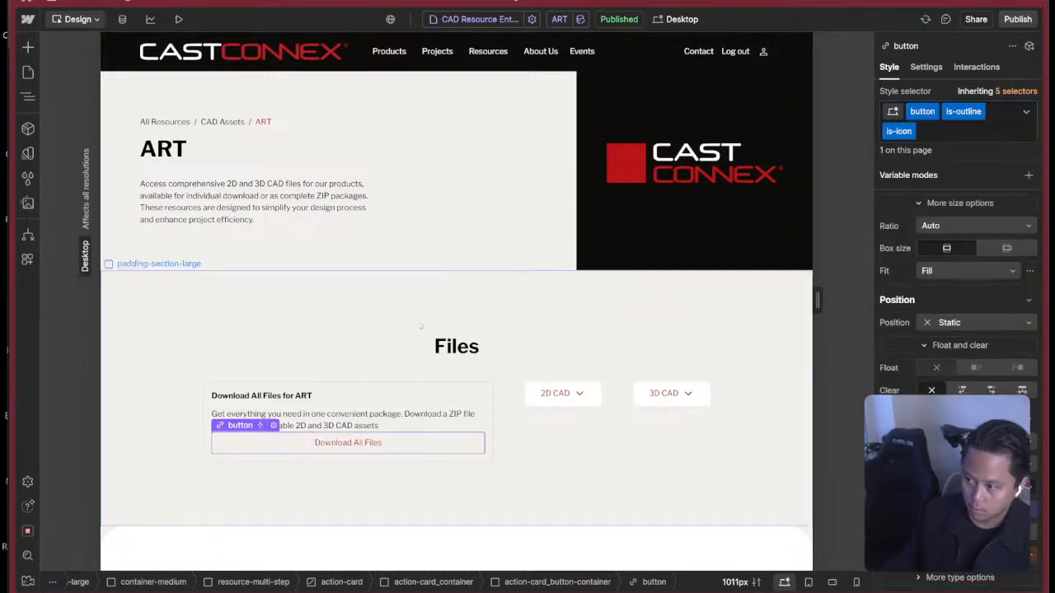
scroll(955, 288, "down", 5)
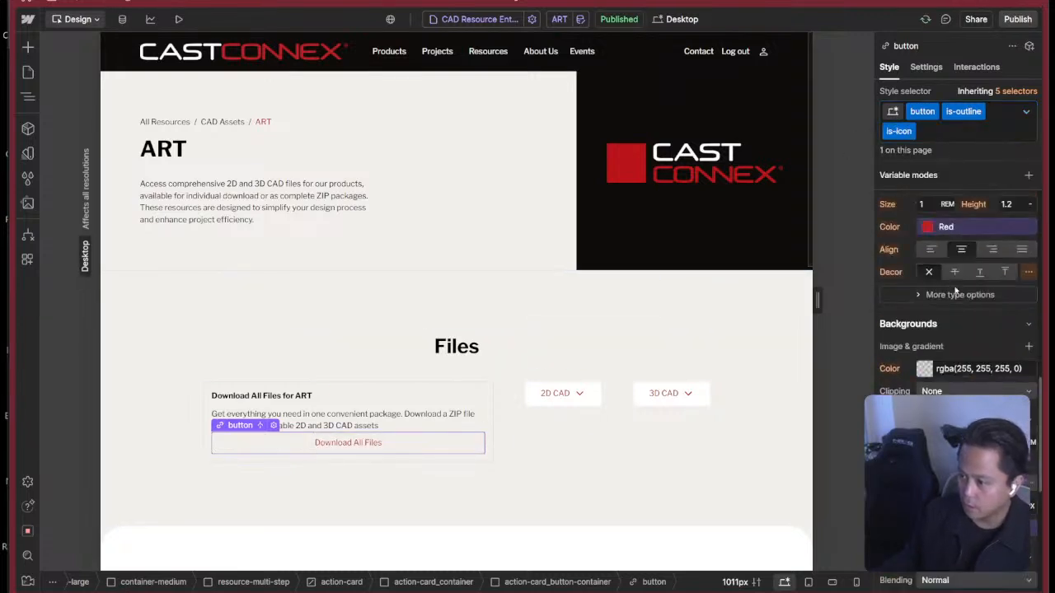
scroll(956, 292, "down", 5)
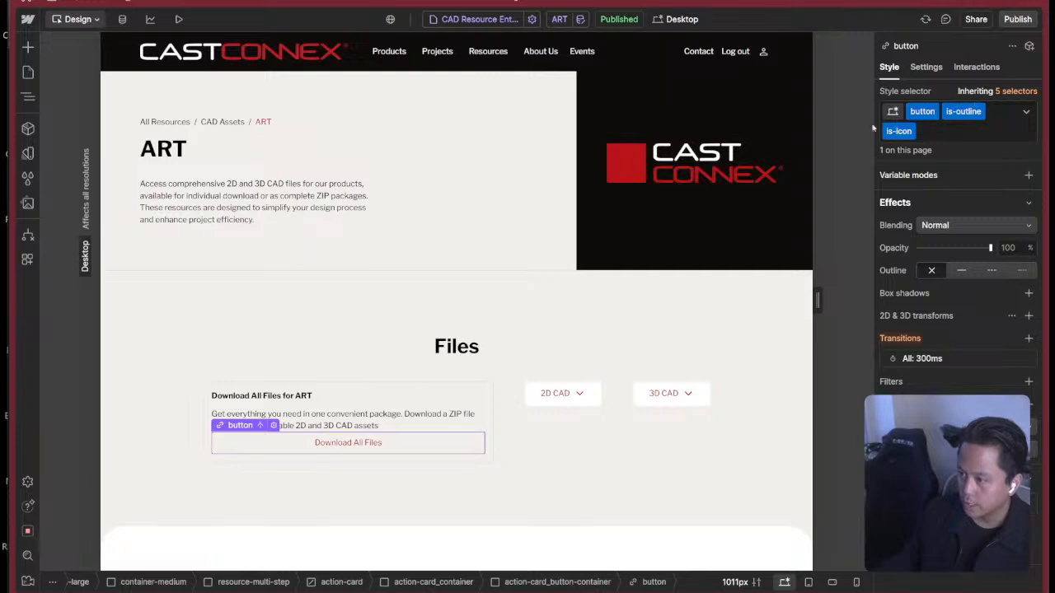
scroll(938, 284, "up", 10)
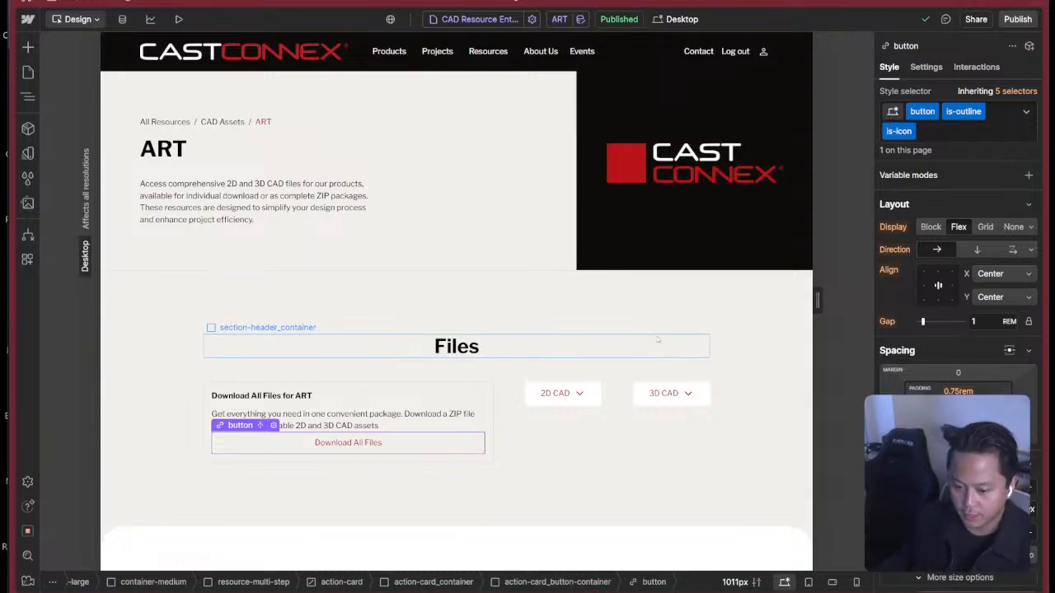
left_click(490, 392)
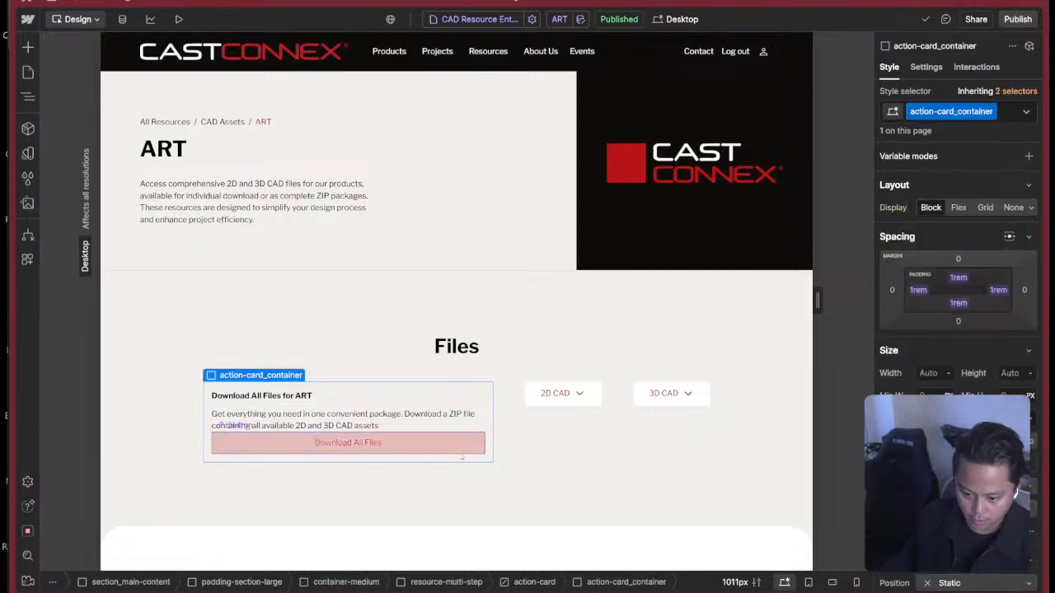
left_click(465, 443)
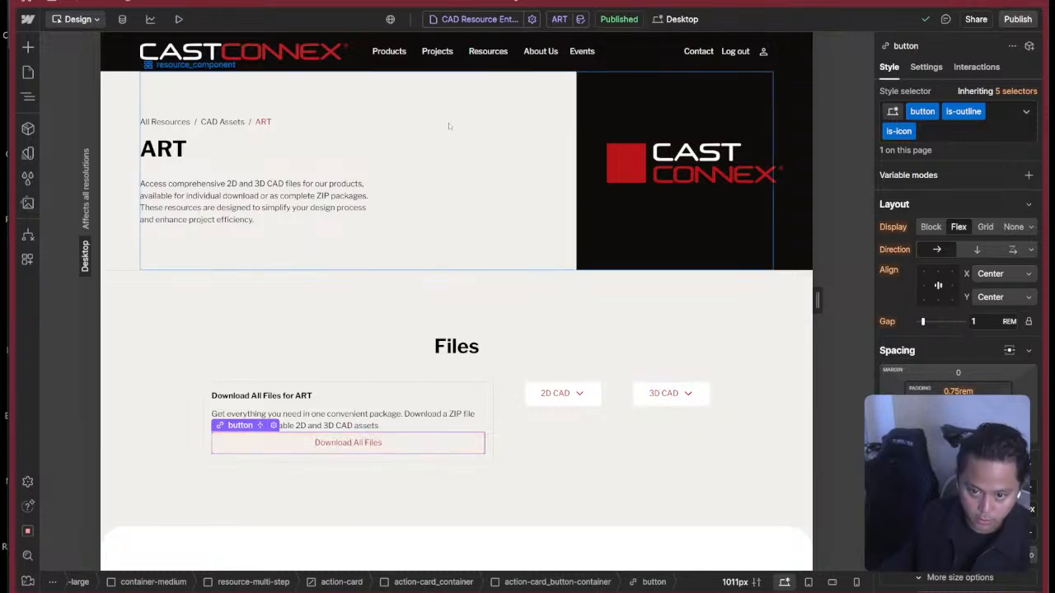
double_click(542, 63)
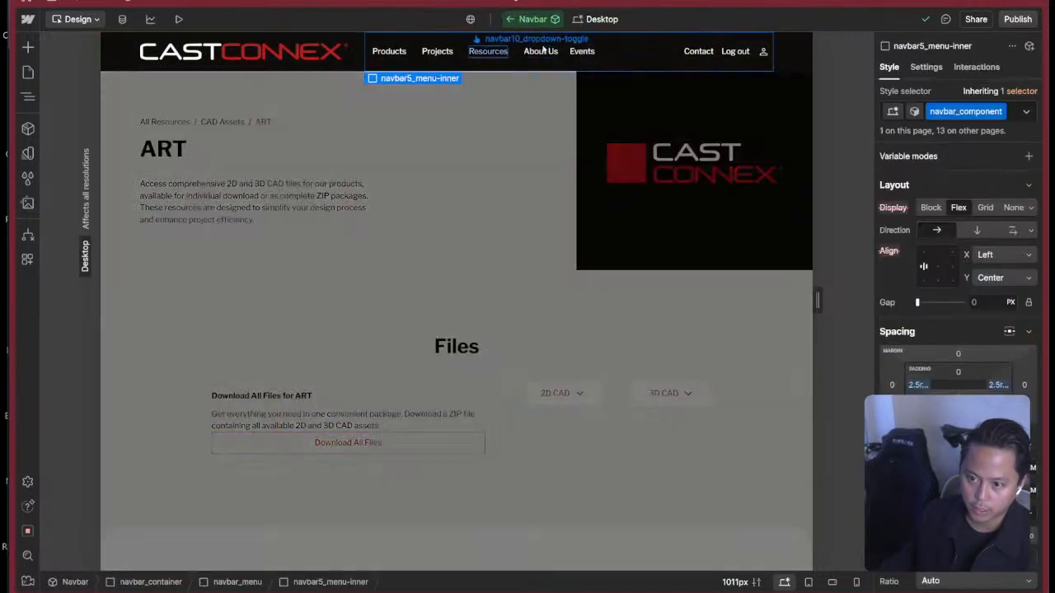
left_click(513, 322)
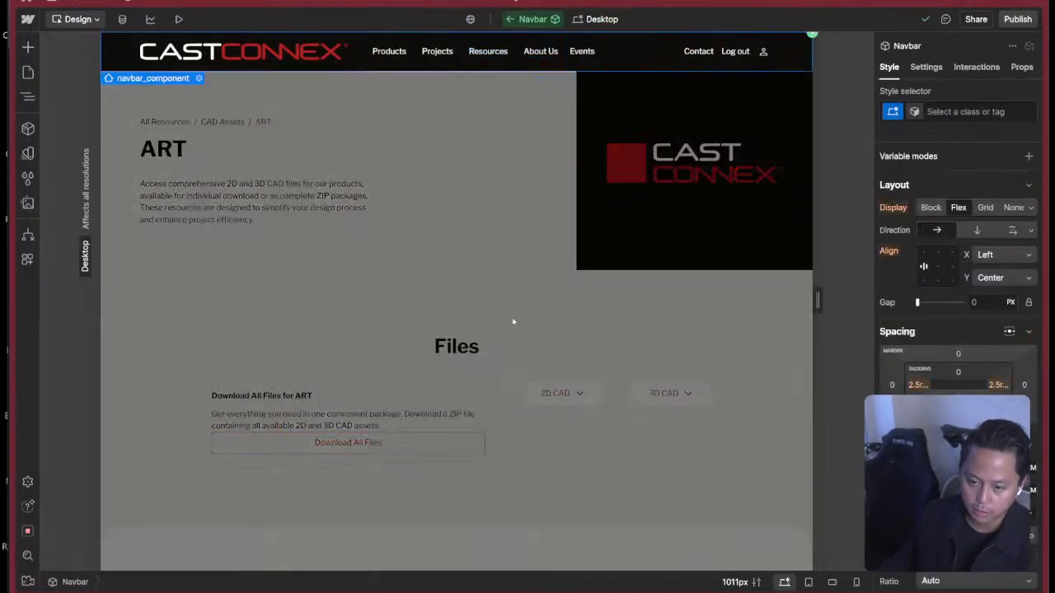
left_click(484, 389)
left_click(485, 394)
left_click(469, 443)
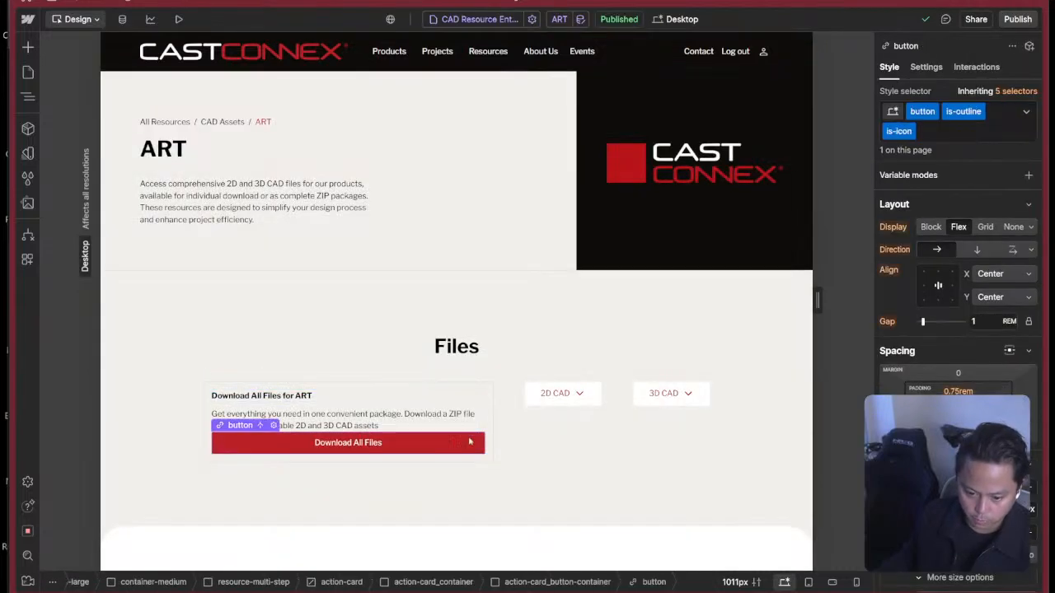
Switch to Figma, copy the folder icon of the Download All Files button as SVG, and return to Webflow.
key("super+Tab")
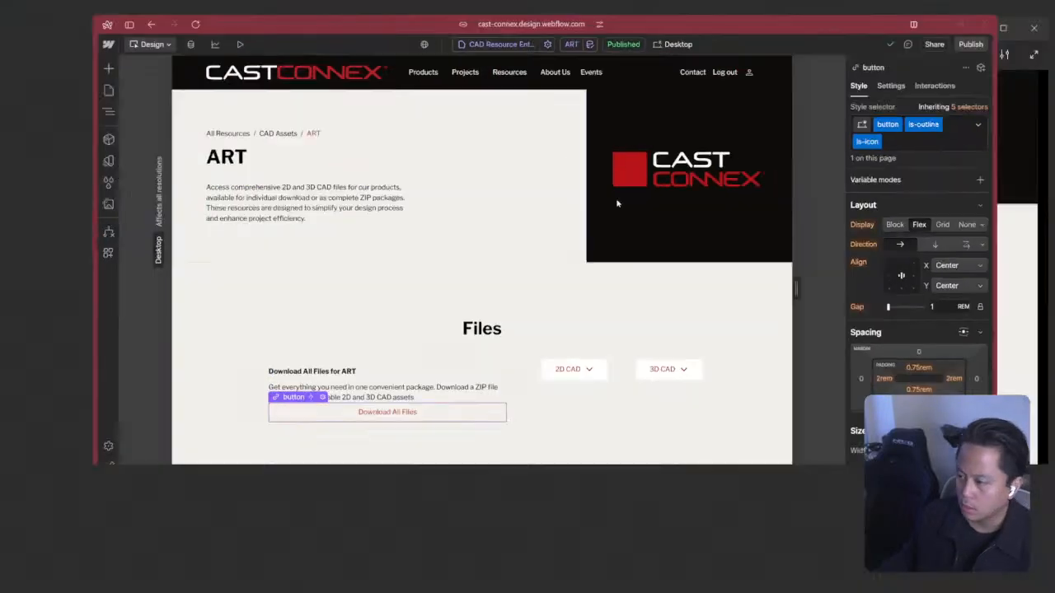
left_click(888, 214)
left_click(216, 4)
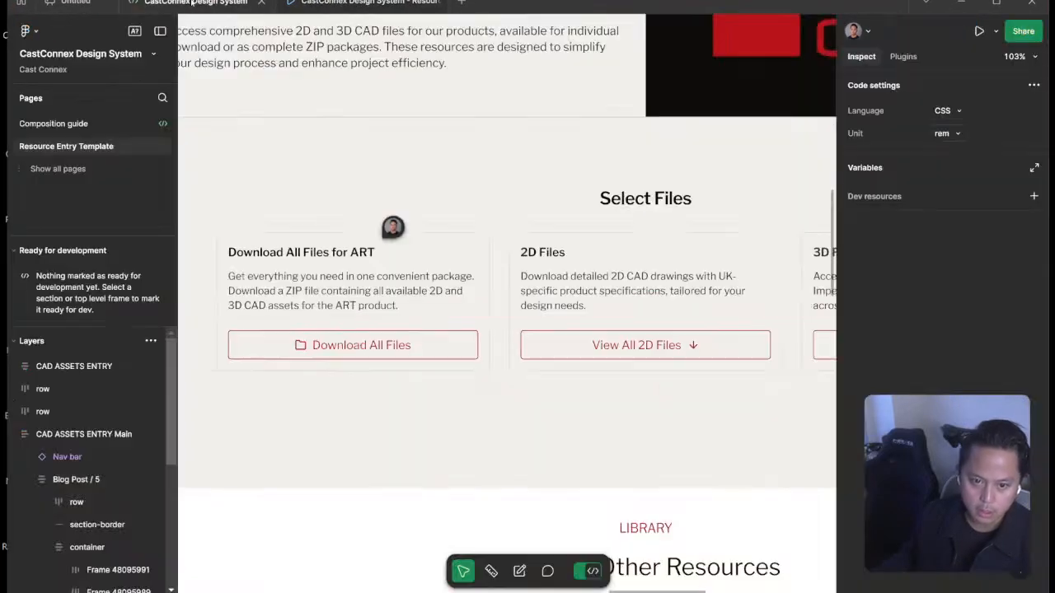
double_click(302, 350)
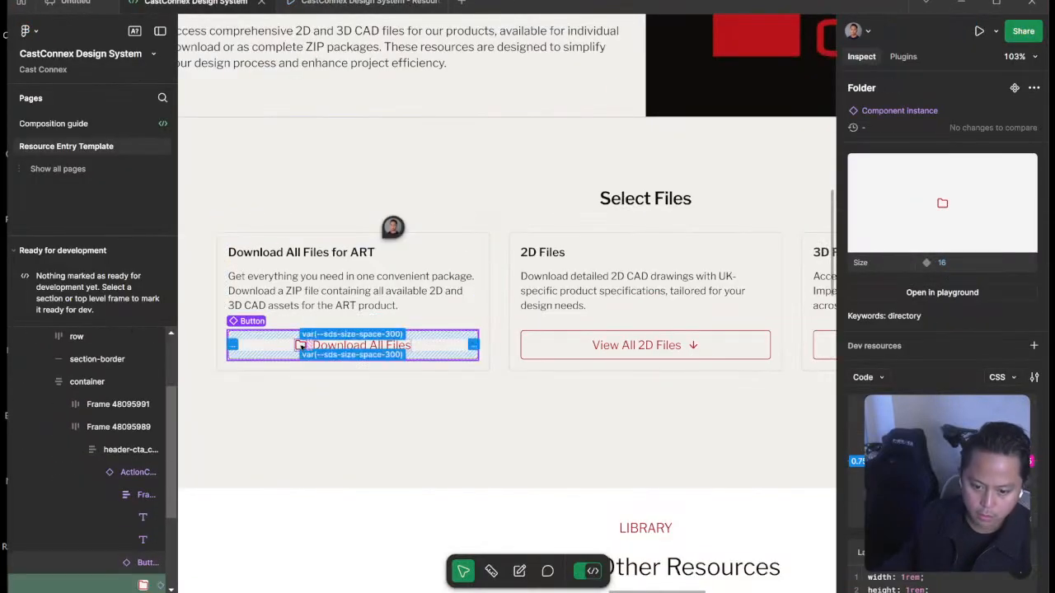
right_click(303, 351)
left_click(346, 373)
key("super+Tab")
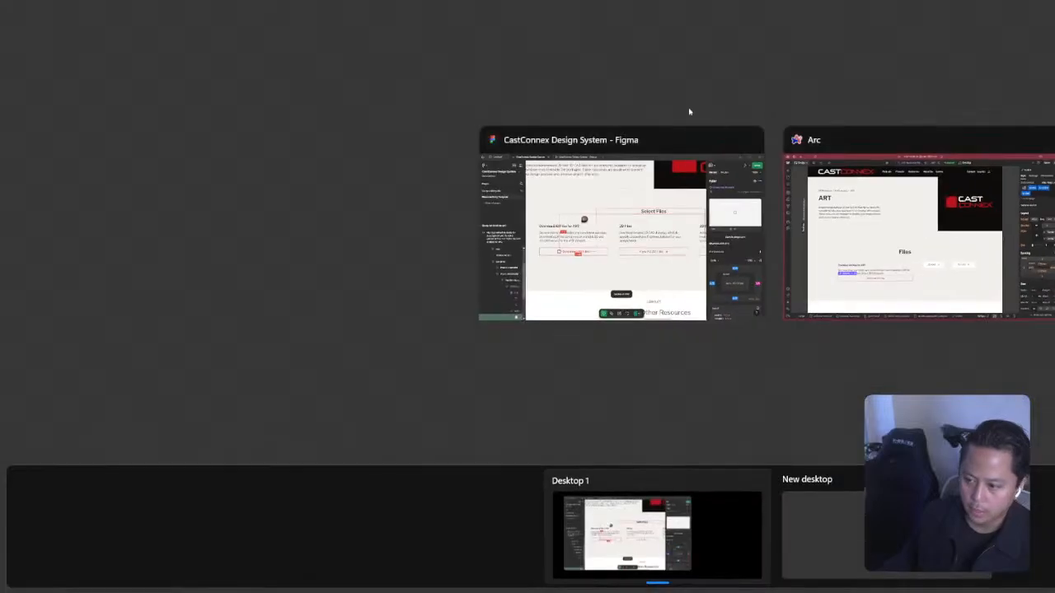
left_click(852, 230)
Import the copied folder SVG into the Download All Files button using the SVG Import app, and close the app.
key("z")
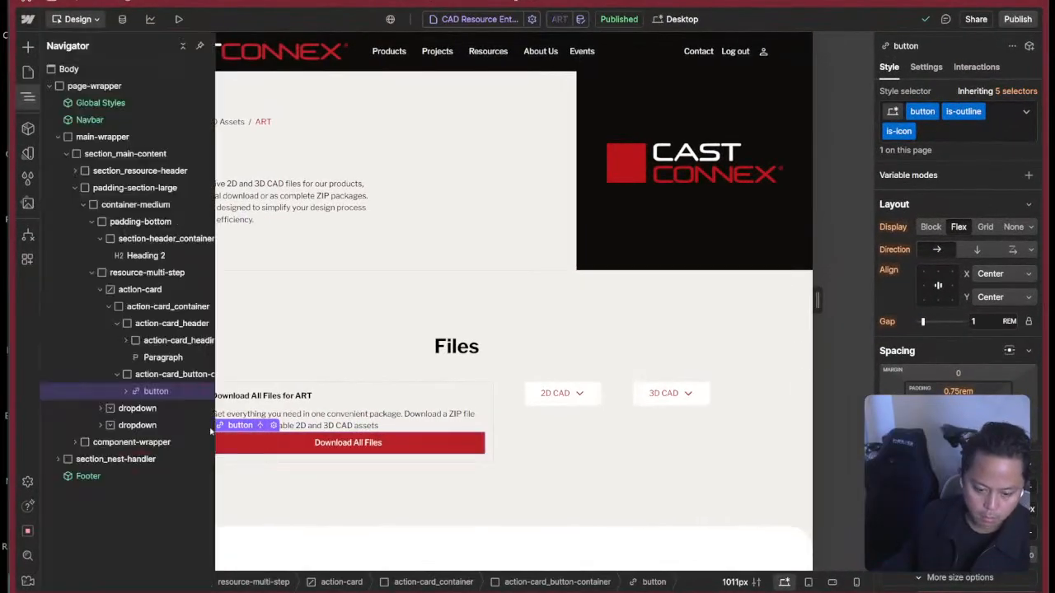
left_click(147, 375)
left_click(126, 392)
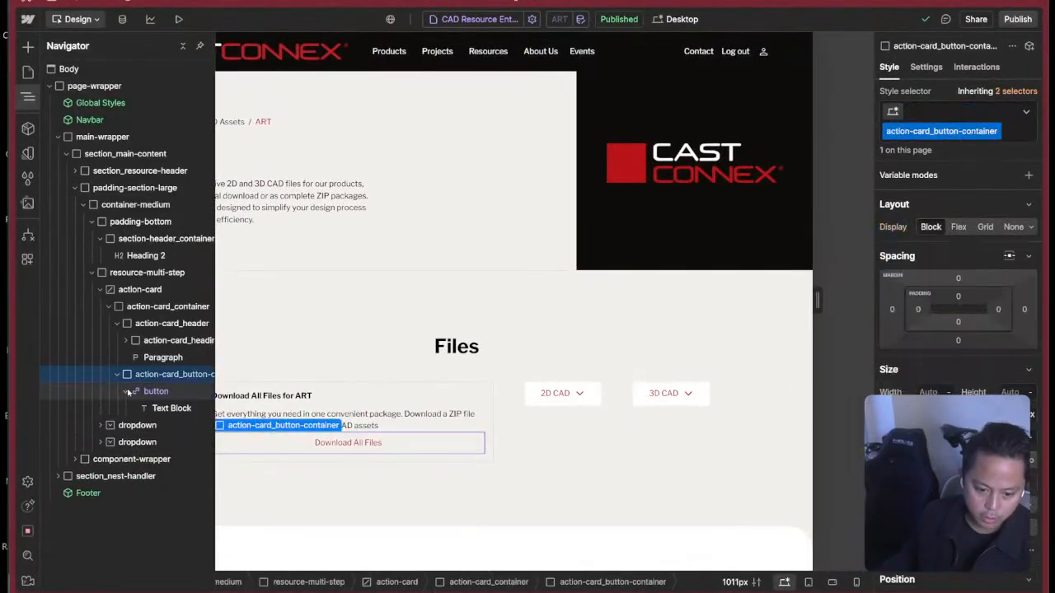
left_click(157, 391)
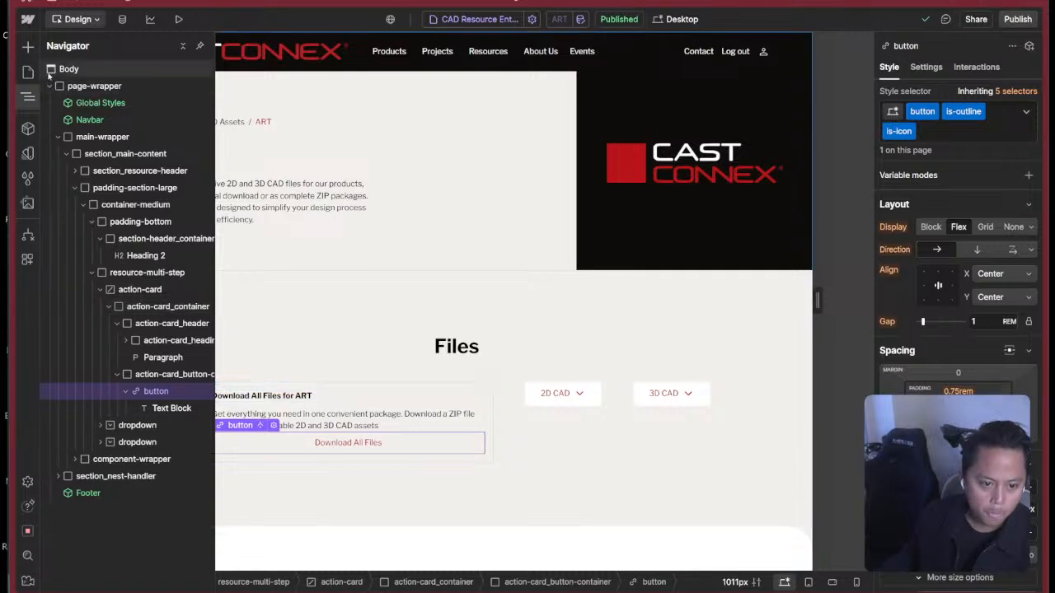
left_click(29, 237)
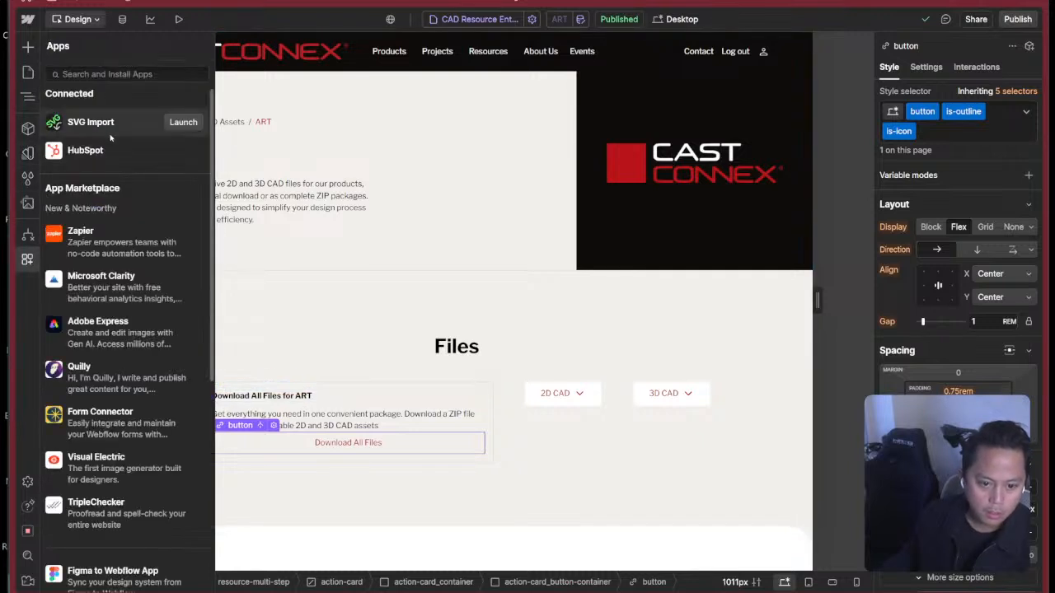
left_click(183, 122)
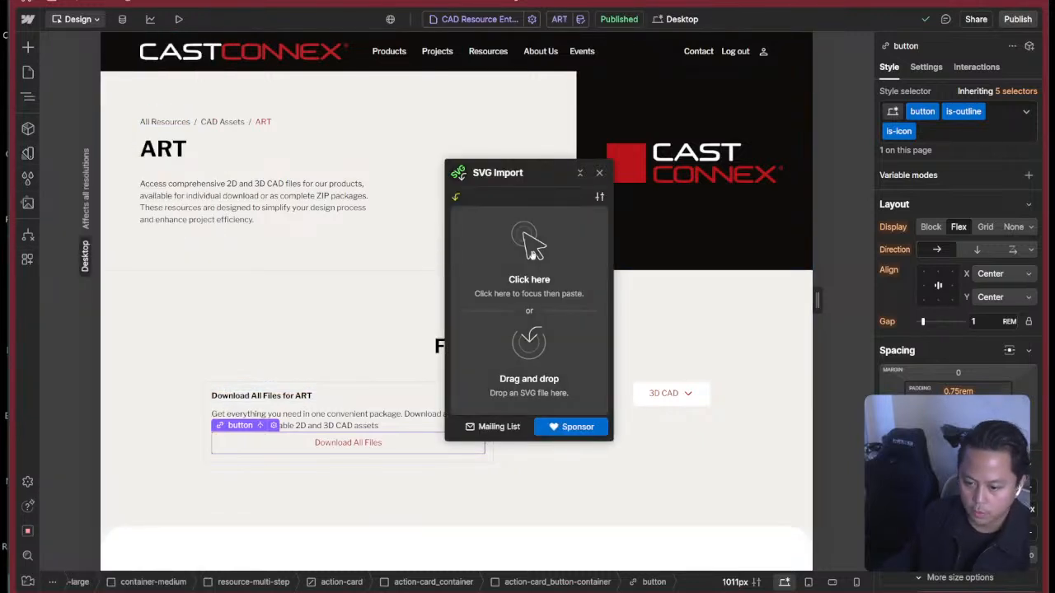
left_click(530, 251)
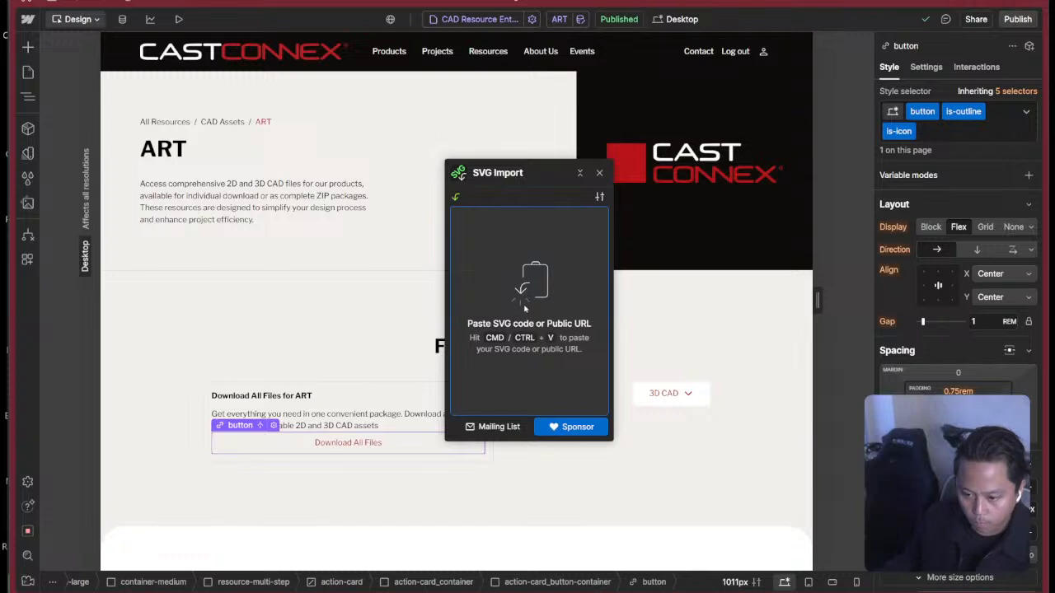
key("ctrl+v")
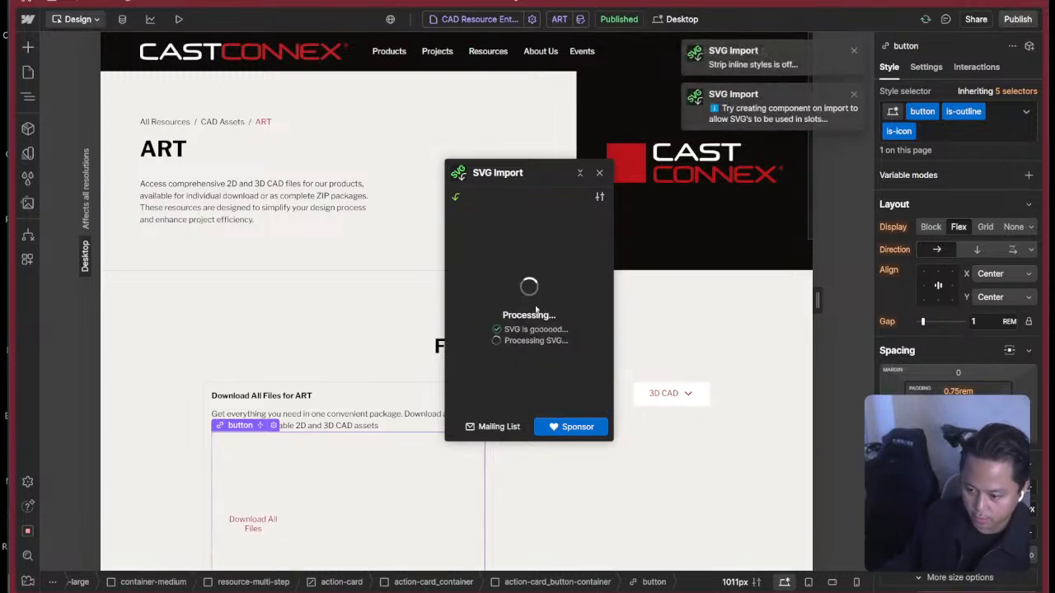
left_click(600, 172)
Apply the existing icon-embed-xsmall class to the imported folder SVG.
scroll(435, 320, "down", 2)
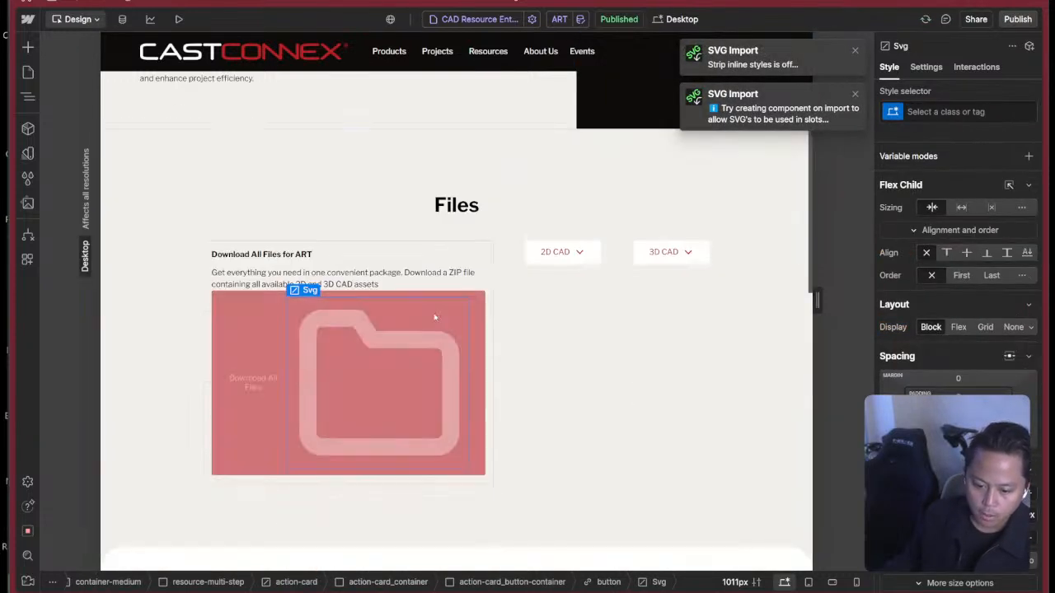
left_click(932, 113)
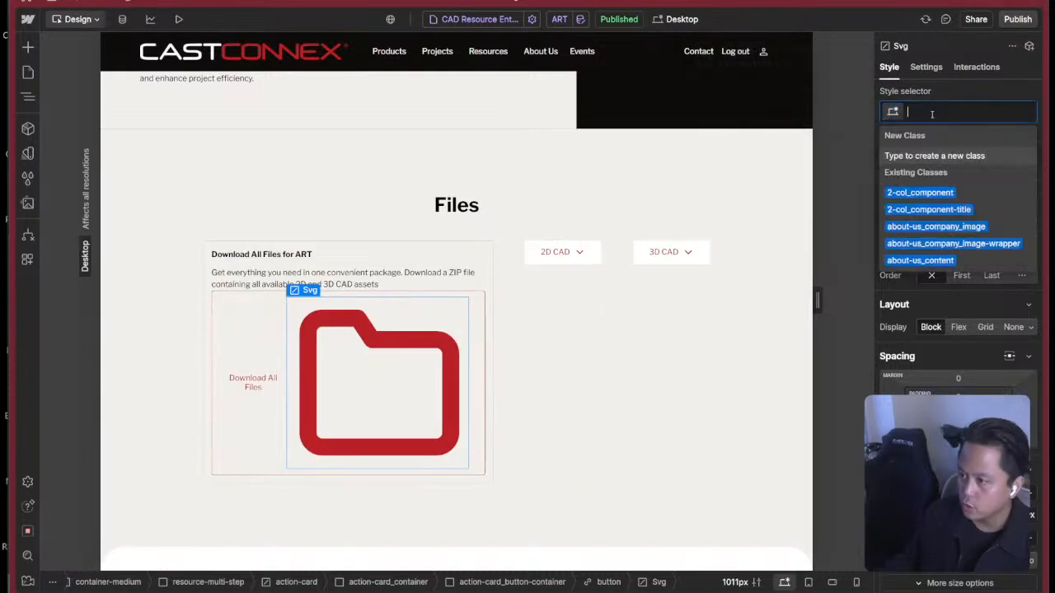
type("icon")
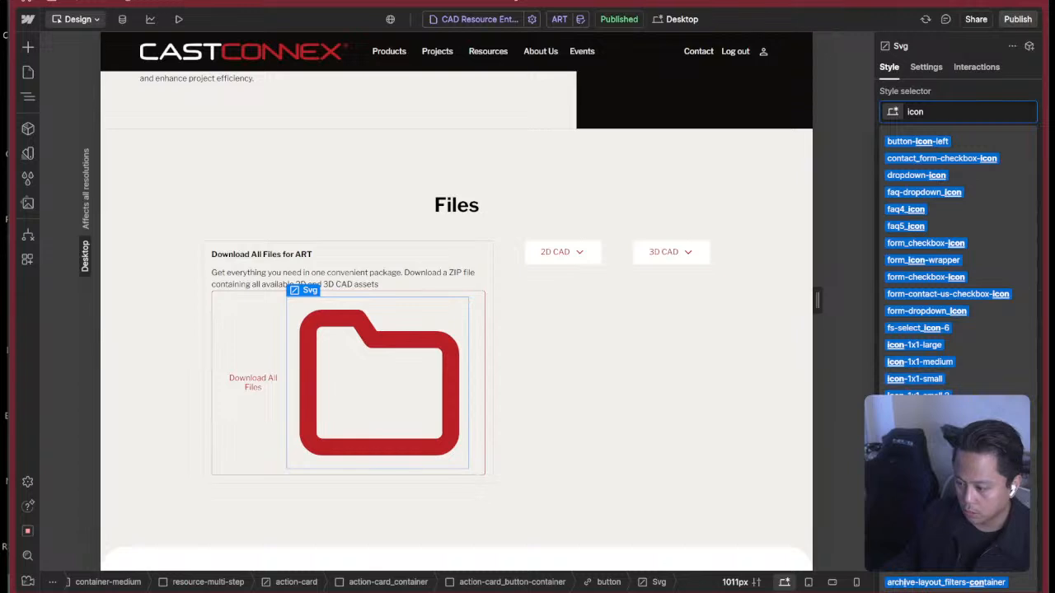
left_click(919, 497)
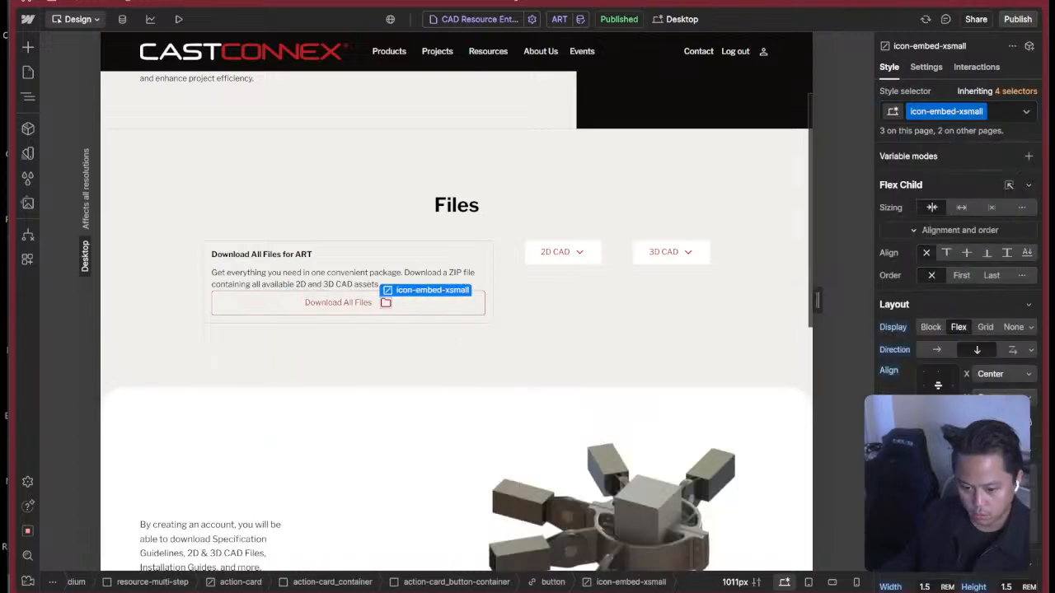
Move the folder icon ahead of the Text Block inside the Download All Files button.
left_click(442, 309)
key("z")
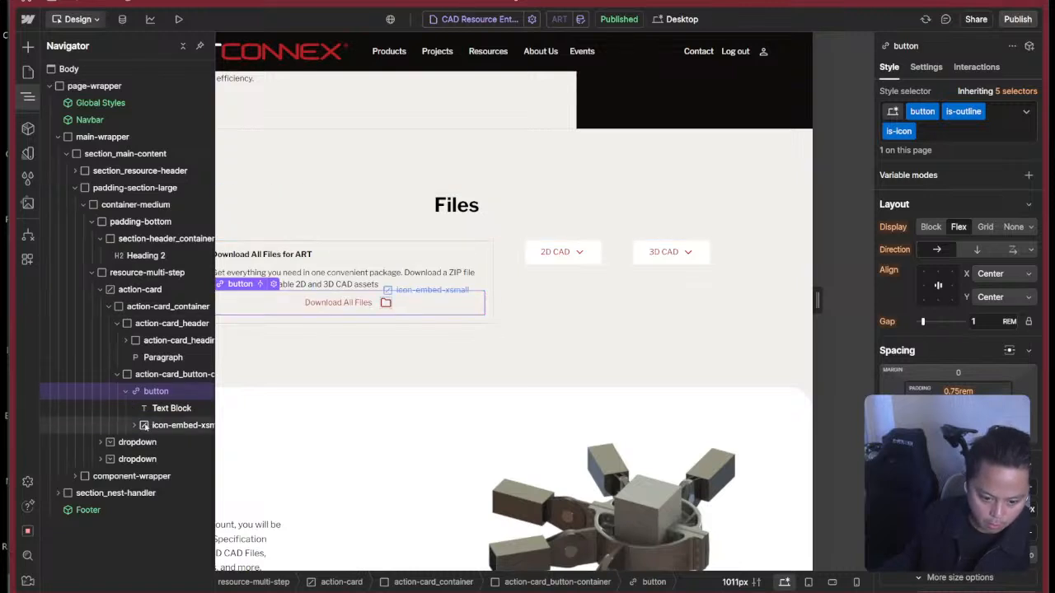
left_click_drag(149, 427, 154, 404)
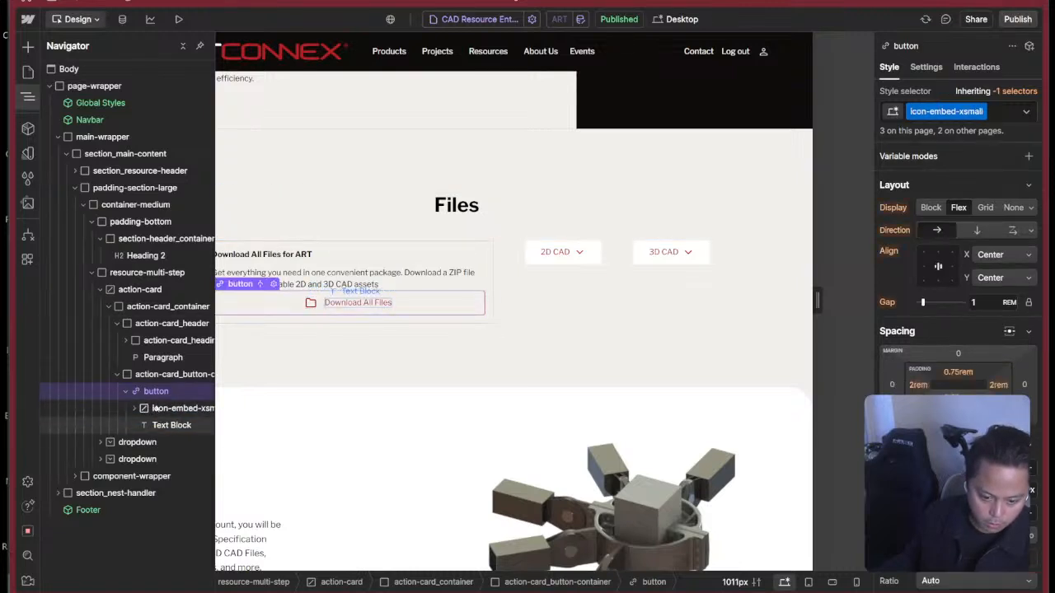
key("super+Tab")
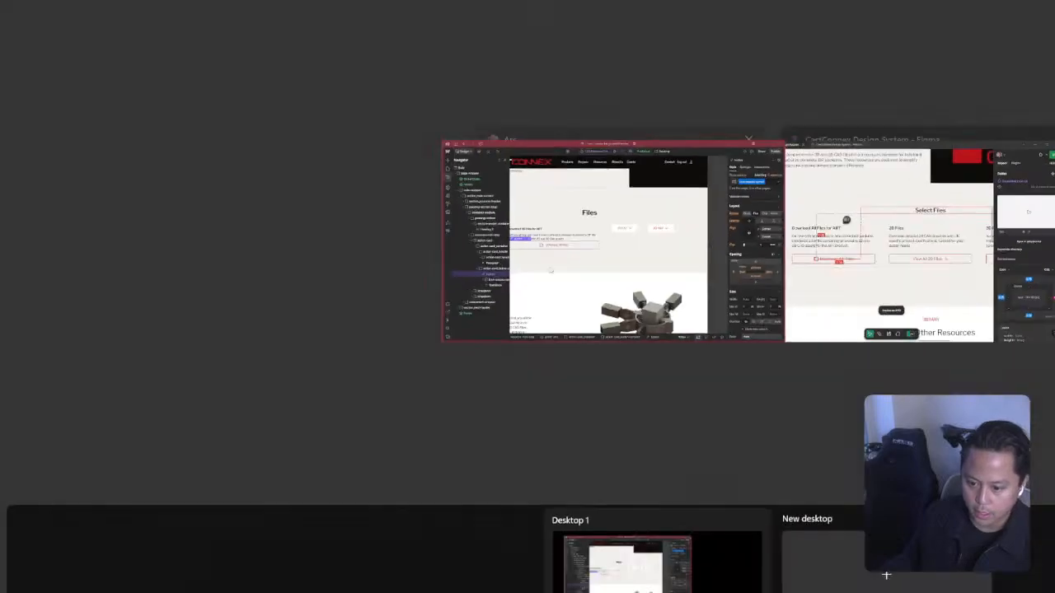
left_click(581, 335)
key("super+Tab")
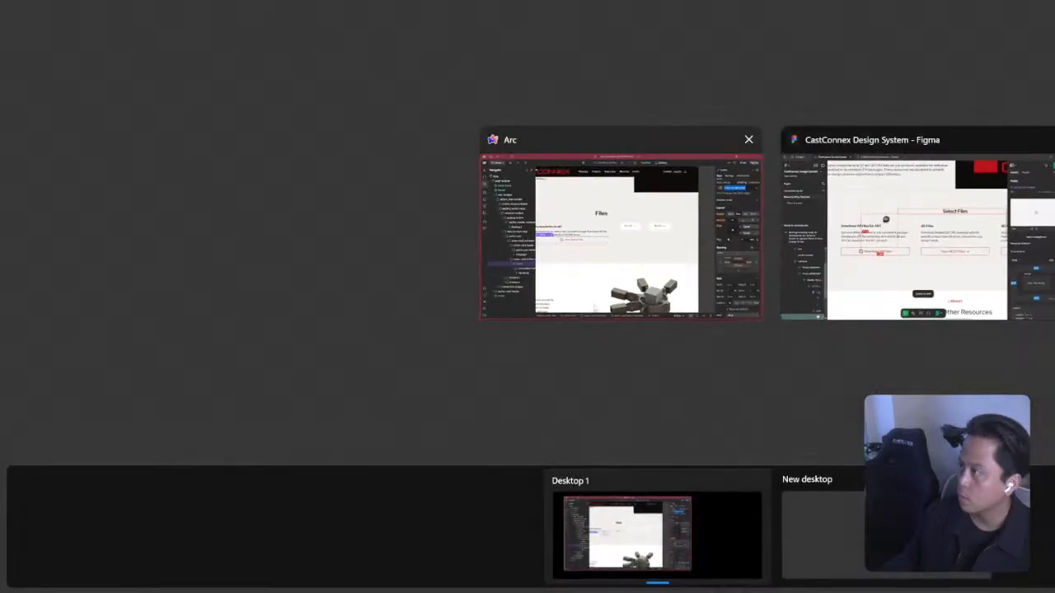
left_click(691, 264)
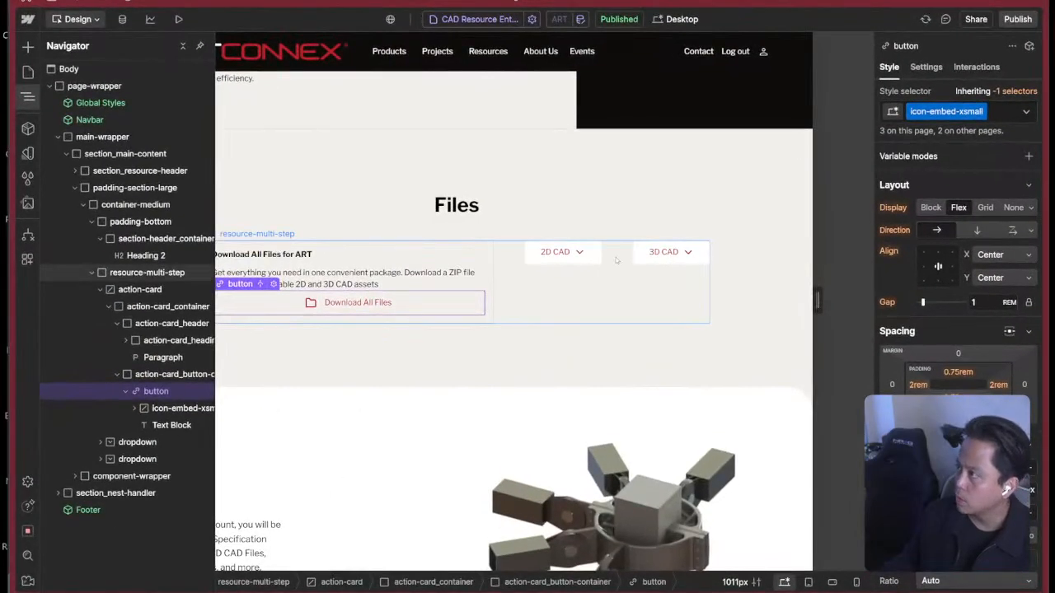
left_click(481, 252)
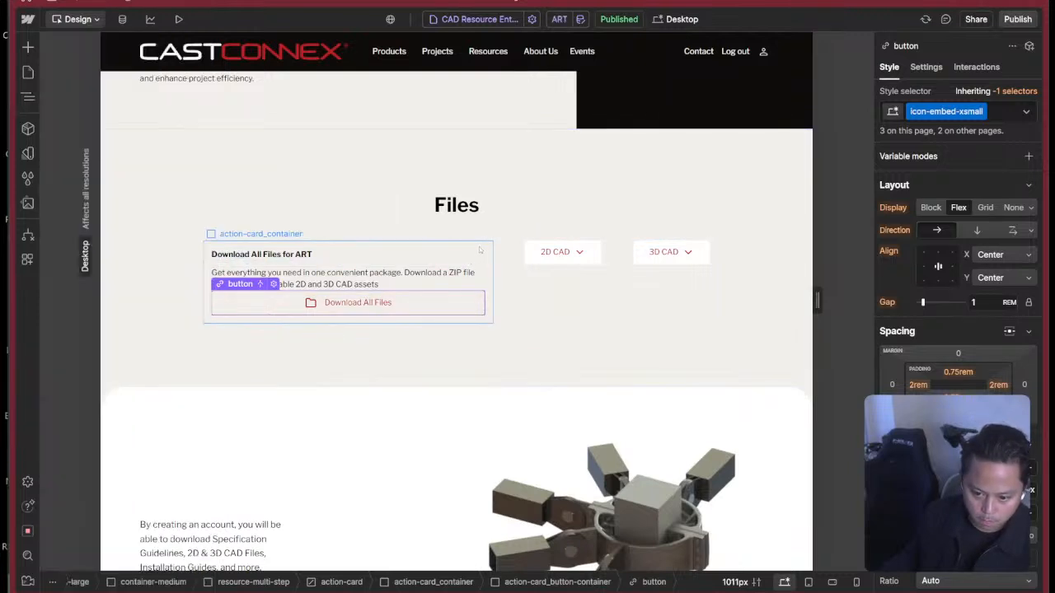
Collapse the nested elements of the action card's header and button container in the element tree, and select action-card_header.
left_click(347, 278)
key("z")
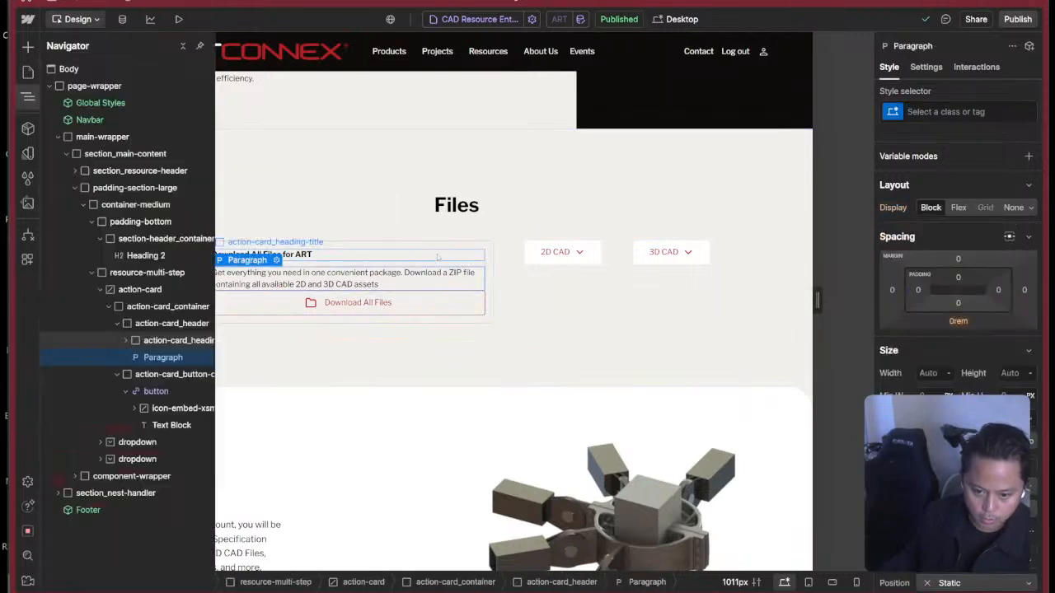
left_click(168, 409)
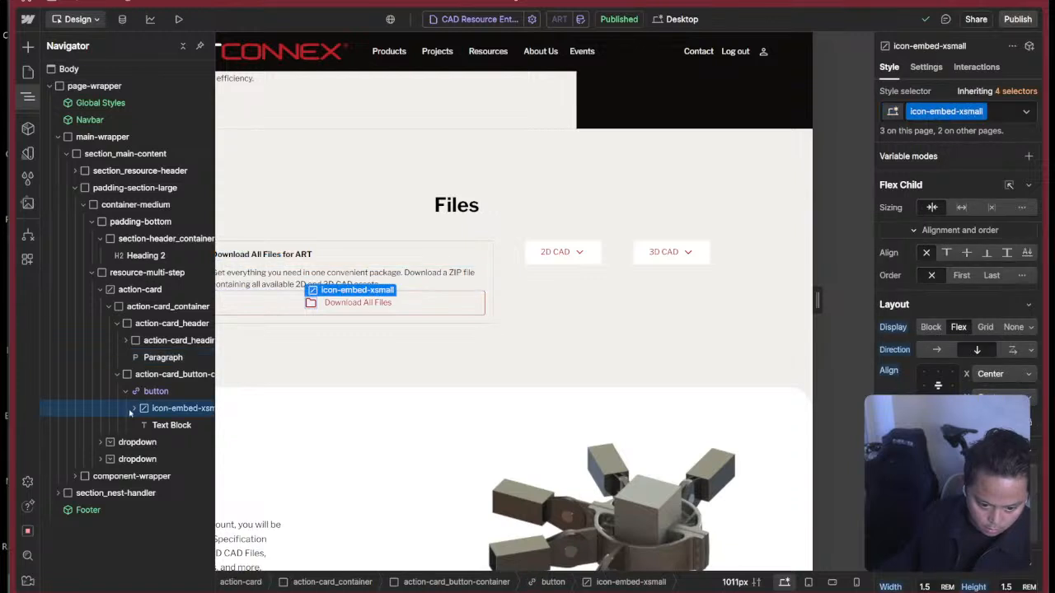
left_click(124, 389)
left_click(117, 375)
left_click(156, 374)
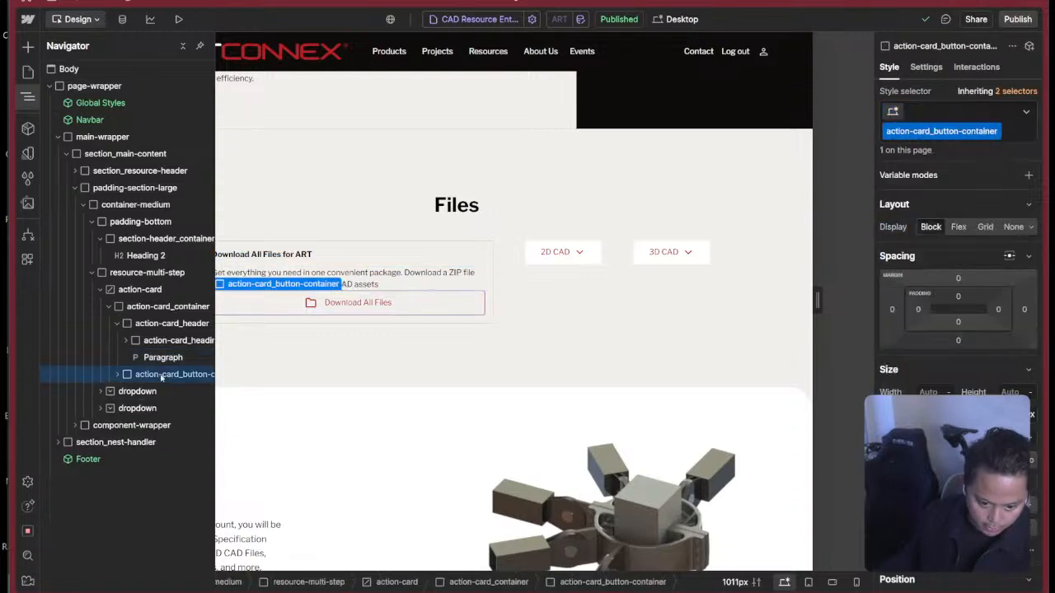
left_click(125, 343)
left_click(124, 342)
left_click(117, 323)
left_click(171, 323)
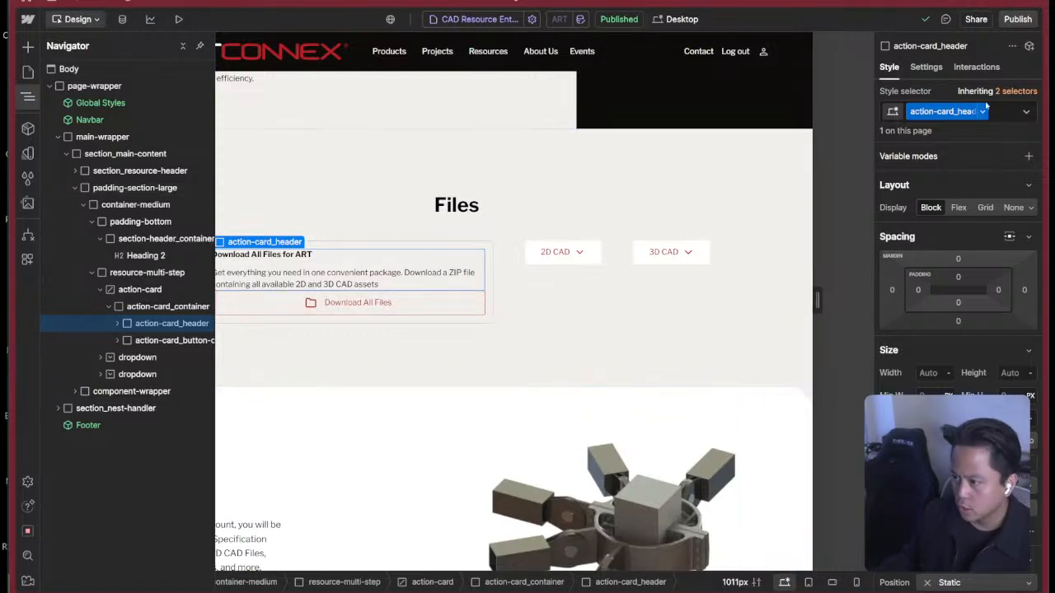
Set the bottom margin of action-card_header to the 2rem variable.
left_click(958, 321)
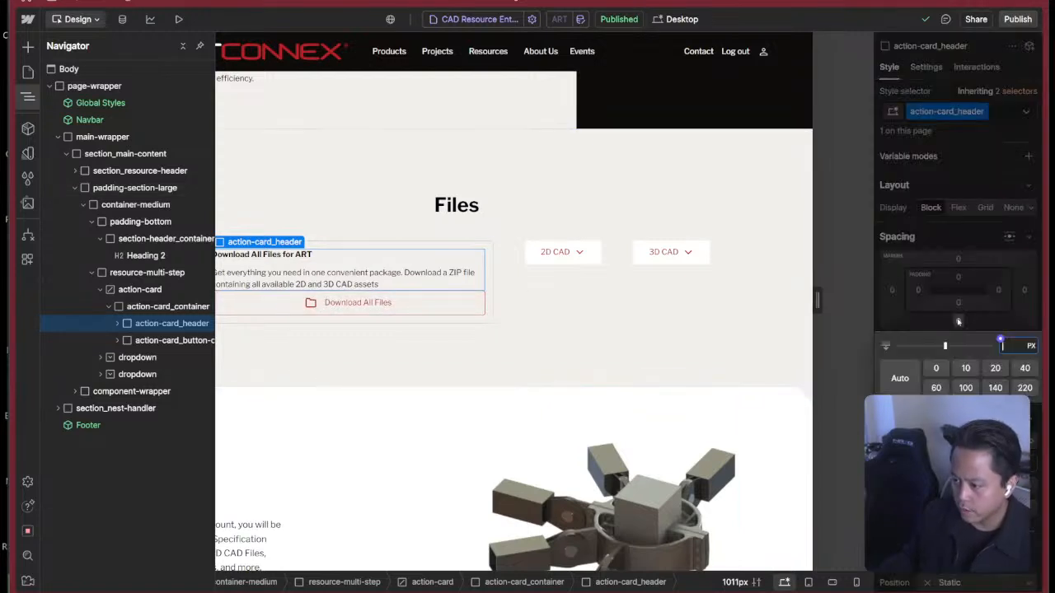
left_click(998, 340)
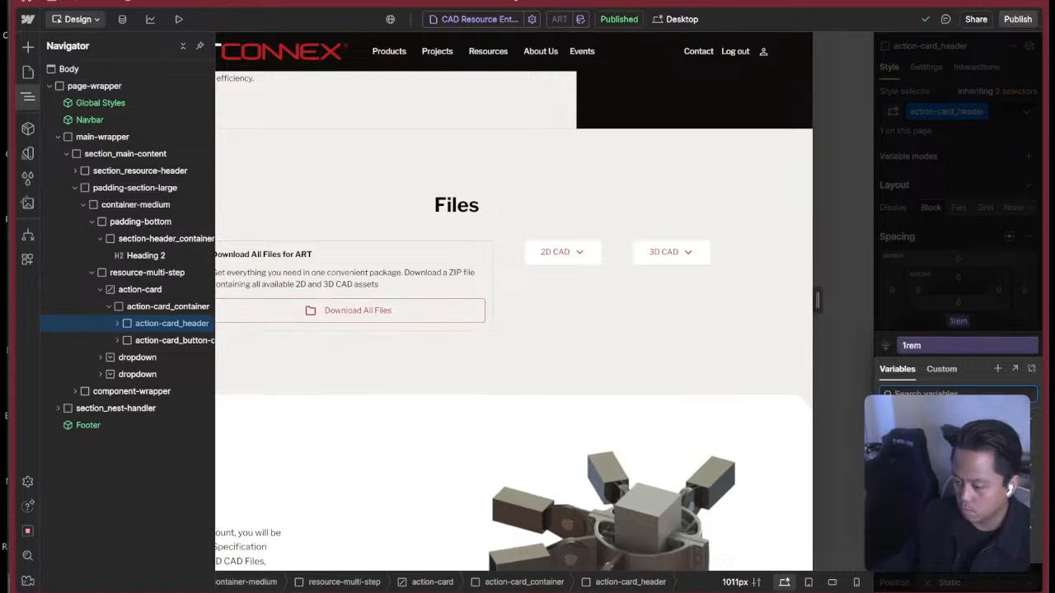
left_click(996, 370)
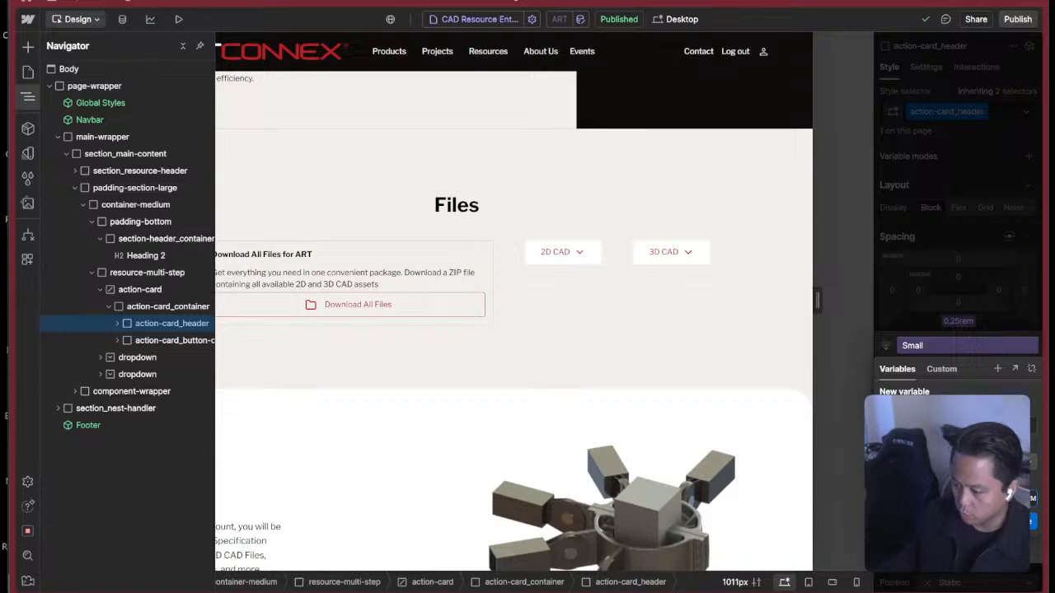
key("Escape")
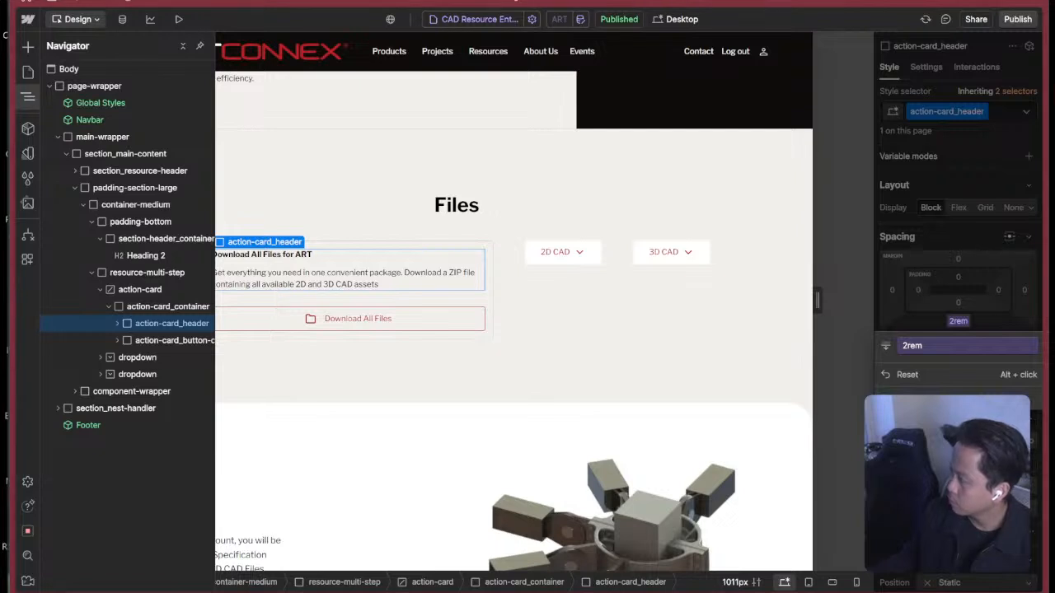
left_click(951, 320)
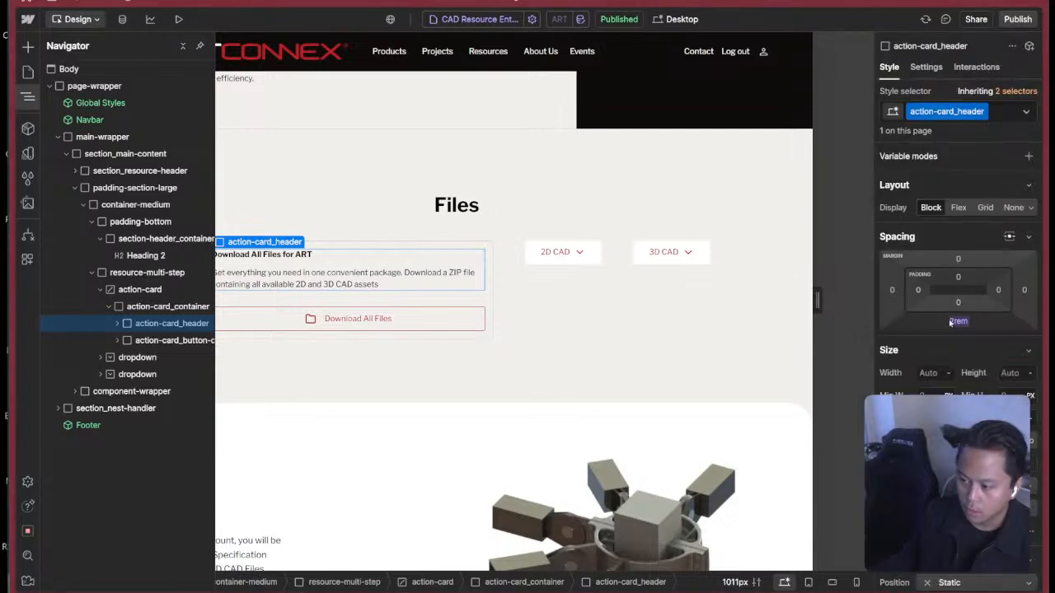
left_click(489, 335)
left_click(313, 212)
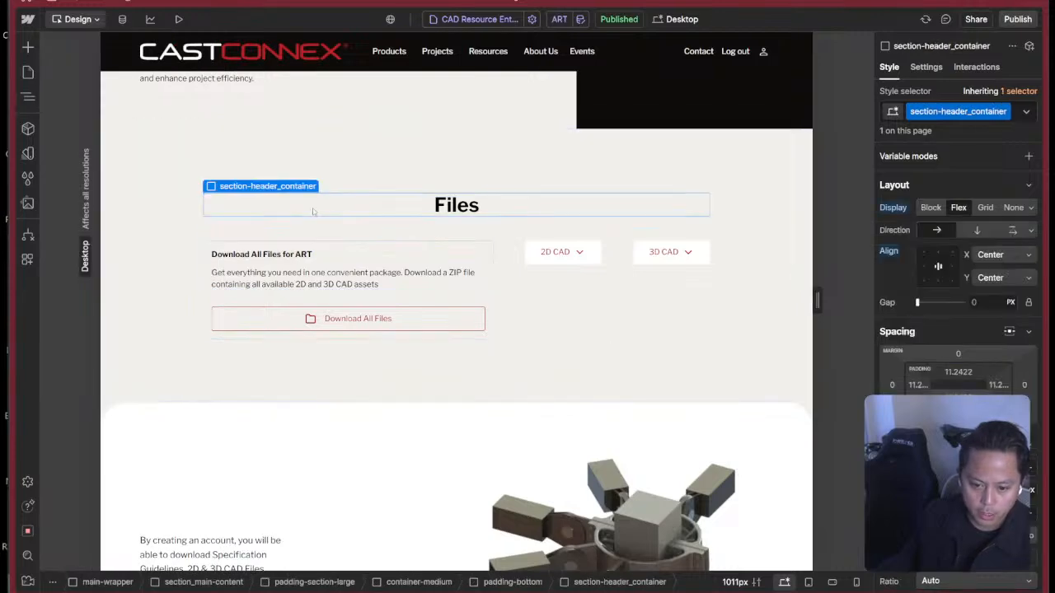
Switch to Figma to inspect the Download All Files button's component properties, and return to Webflow to compare its look.
key("super+Tab")
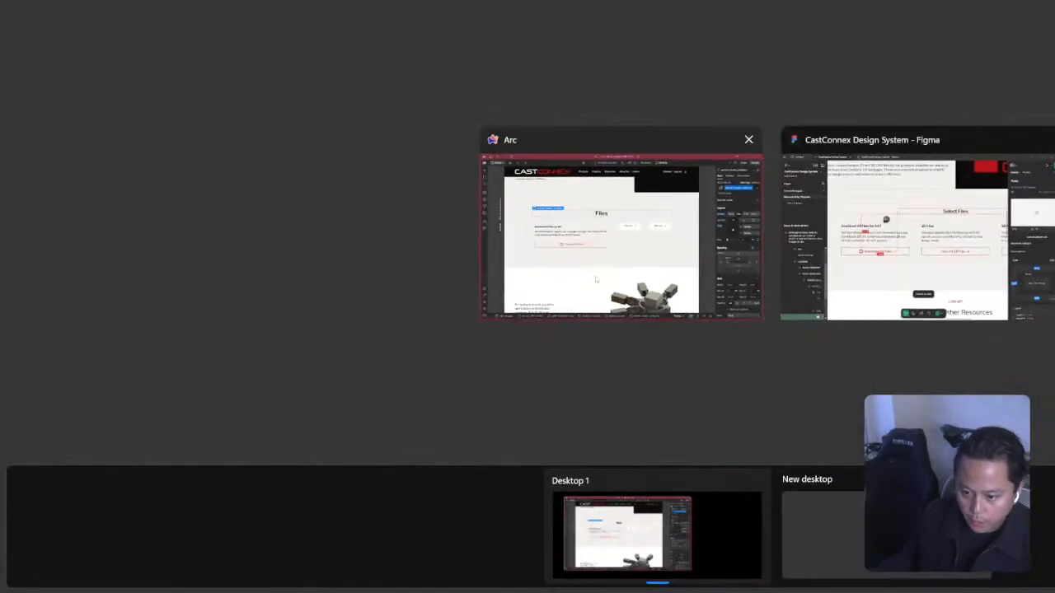
left_click(830, 268)
key("super+Tab")
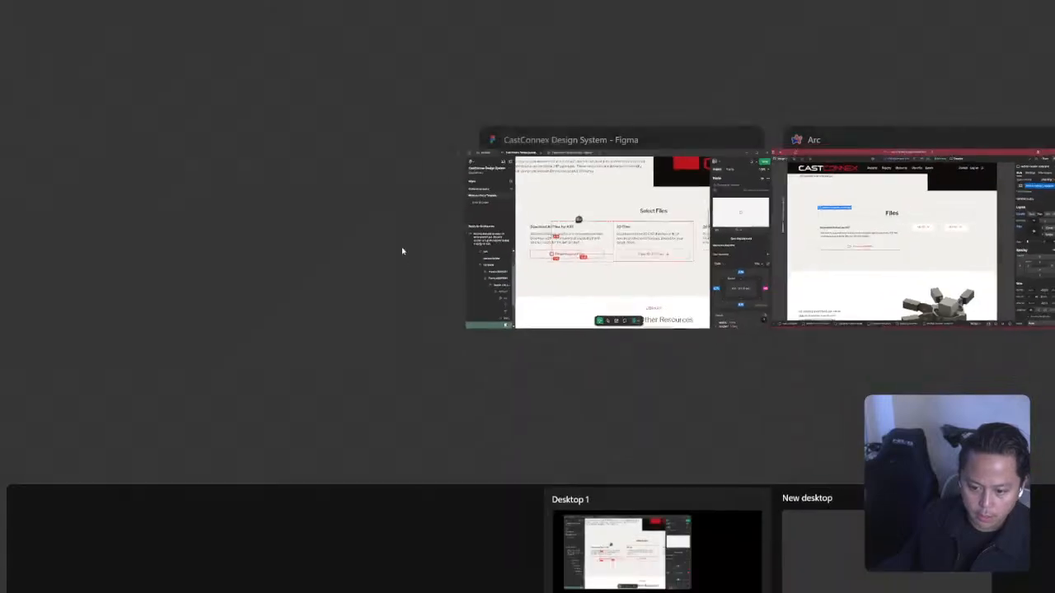
left_click(642, 246)
left_click(431, 346)
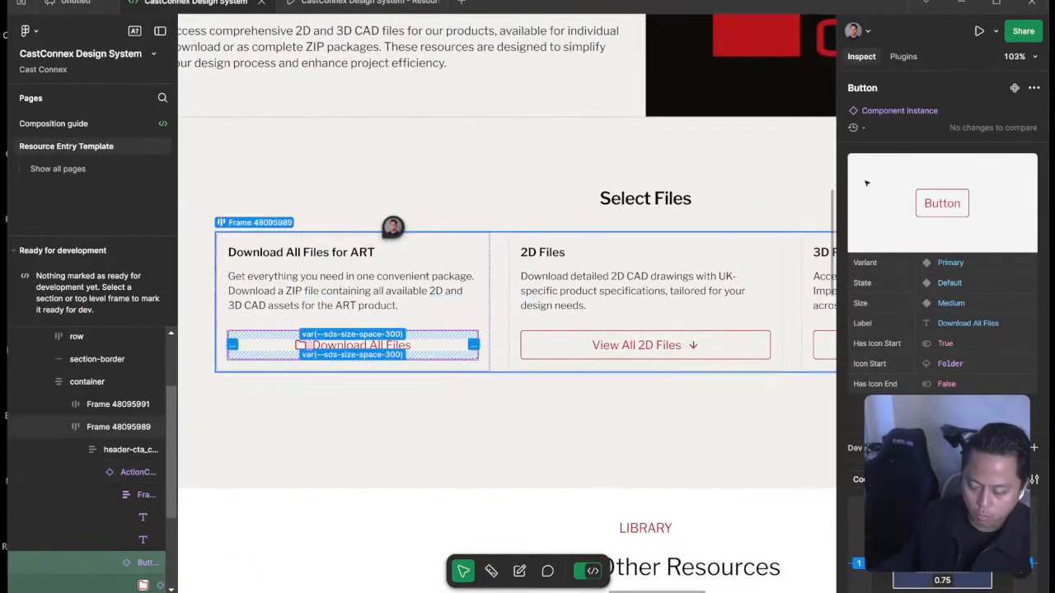
key("super+Tab")
left_click(981, 213)
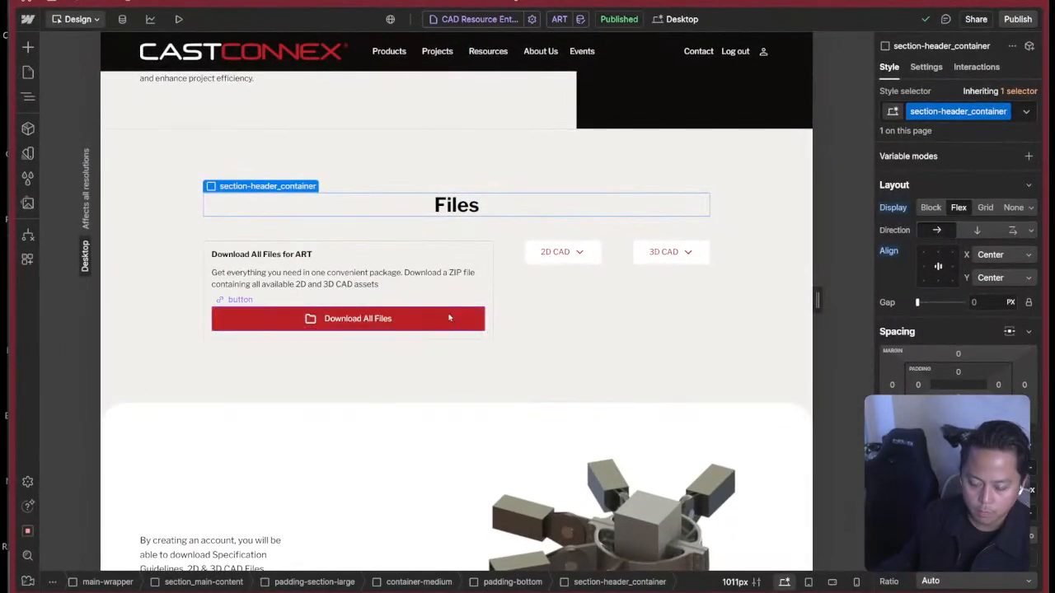
Inspect the style settings of the Download All Files button, and select action-card_container.
left_click(479, 317)
scroll(956, 297, "down", 10)
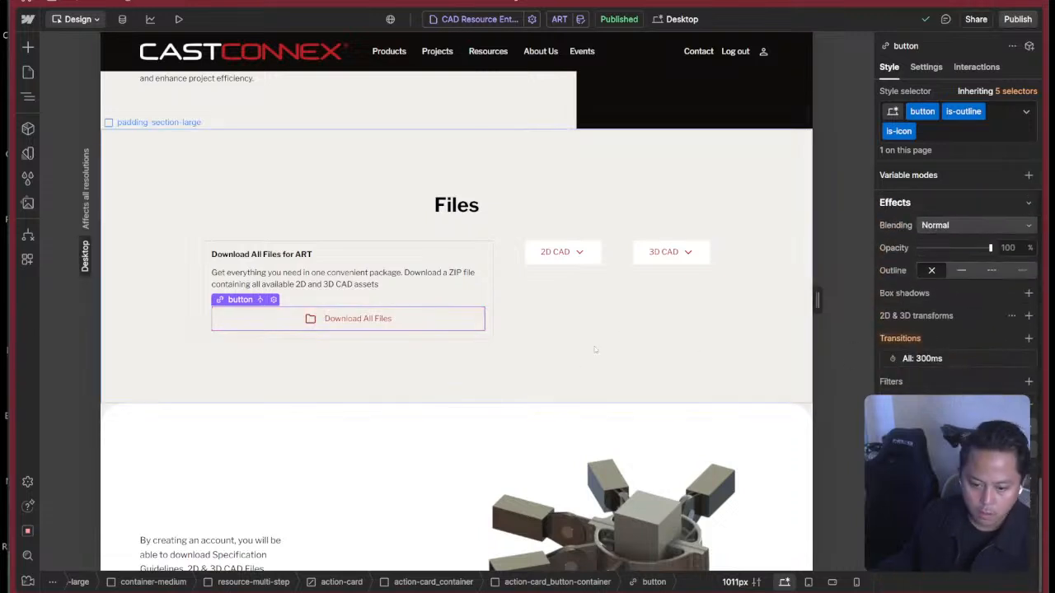
left_click(528, 354)
left_click(485, 246)
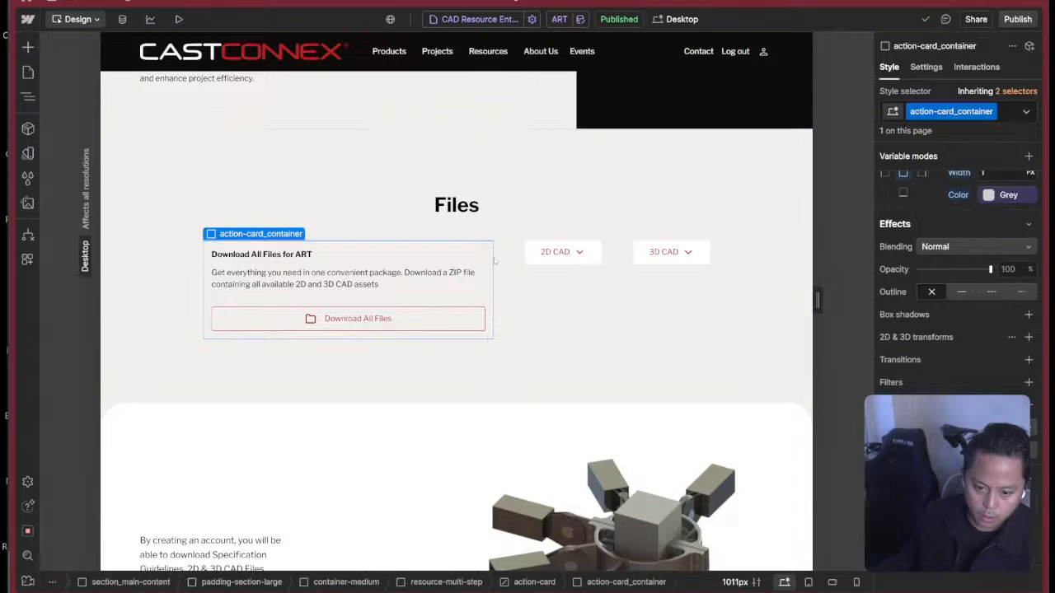
Rename the ZIP link field of the CAD Resource Entries collection to Full ZIP Package, save the collection, and return to the page design.
left_click(122, 19)
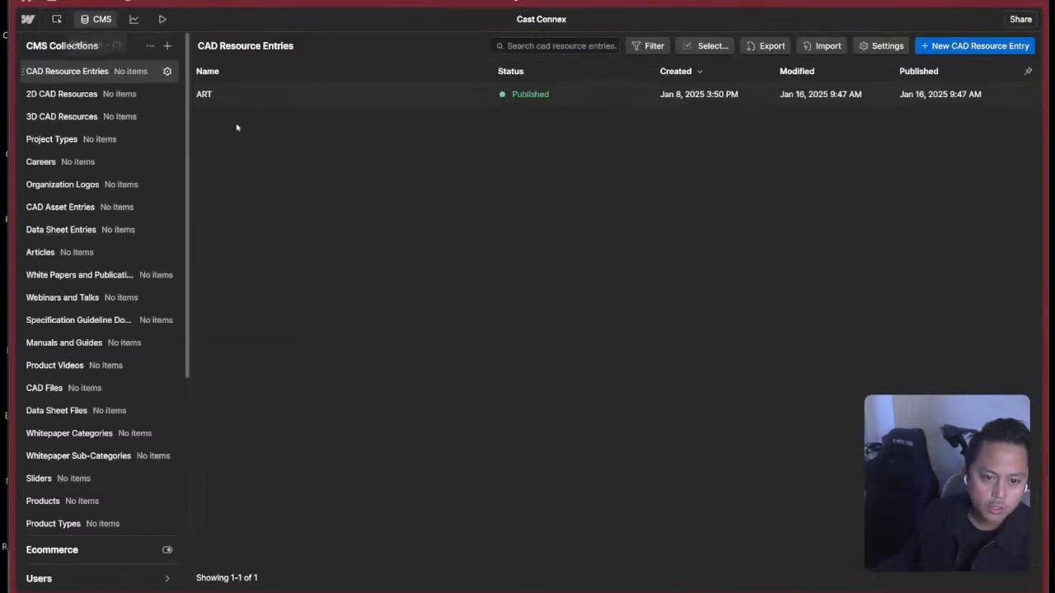
left_click(167, 71)
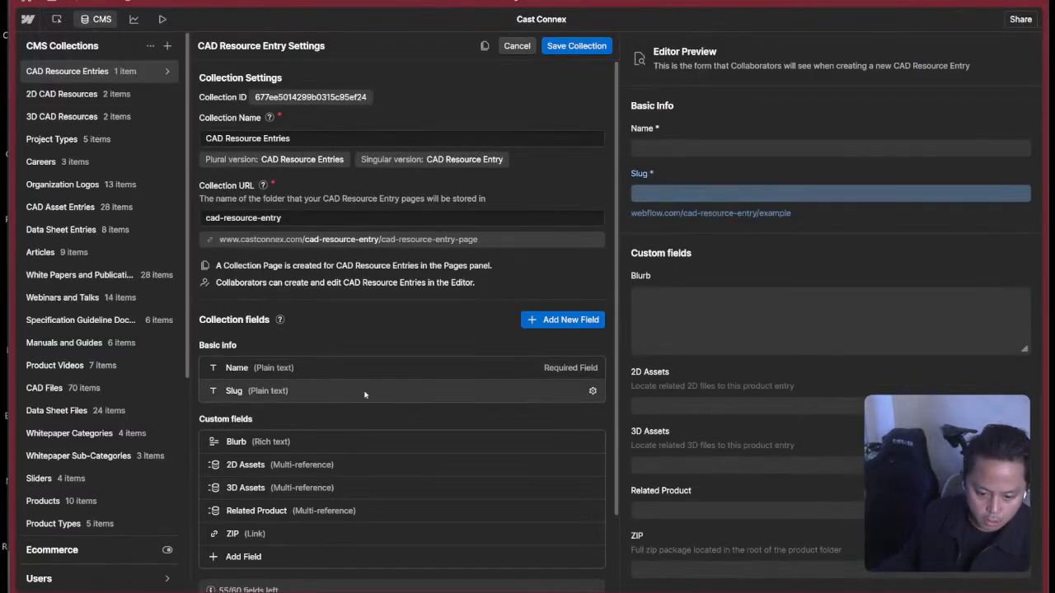
scroll(273, 533, "down", 2)
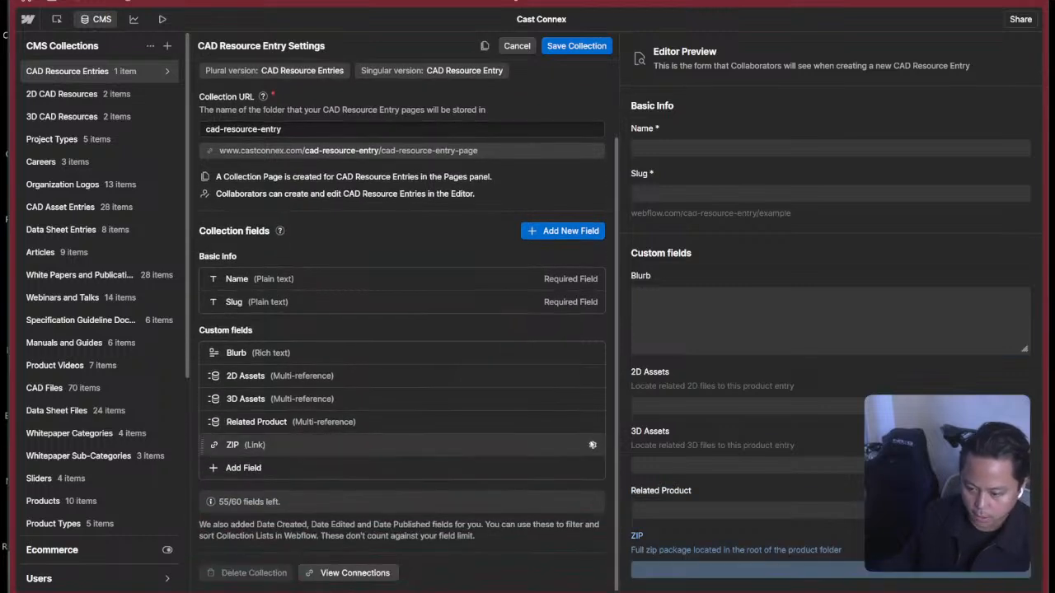
left_click(592, 445)
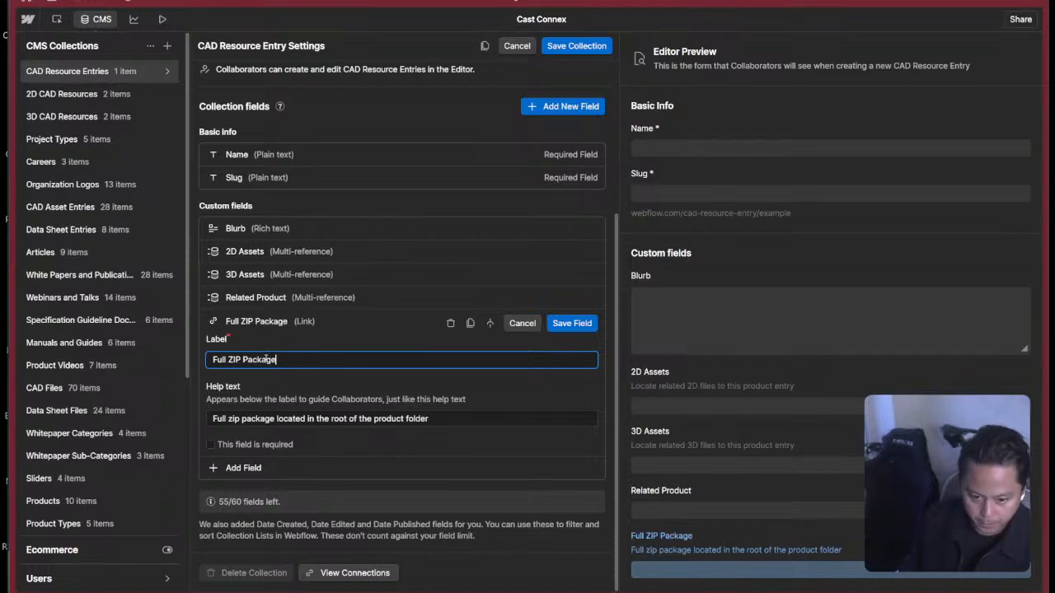
left_click(557, 324)
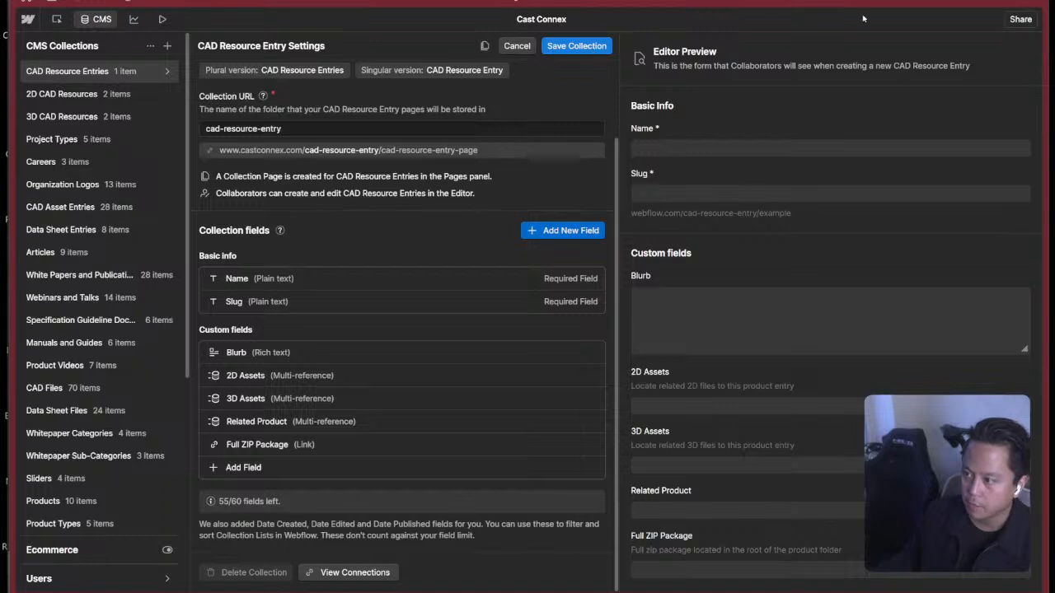
left_click(592, 46)
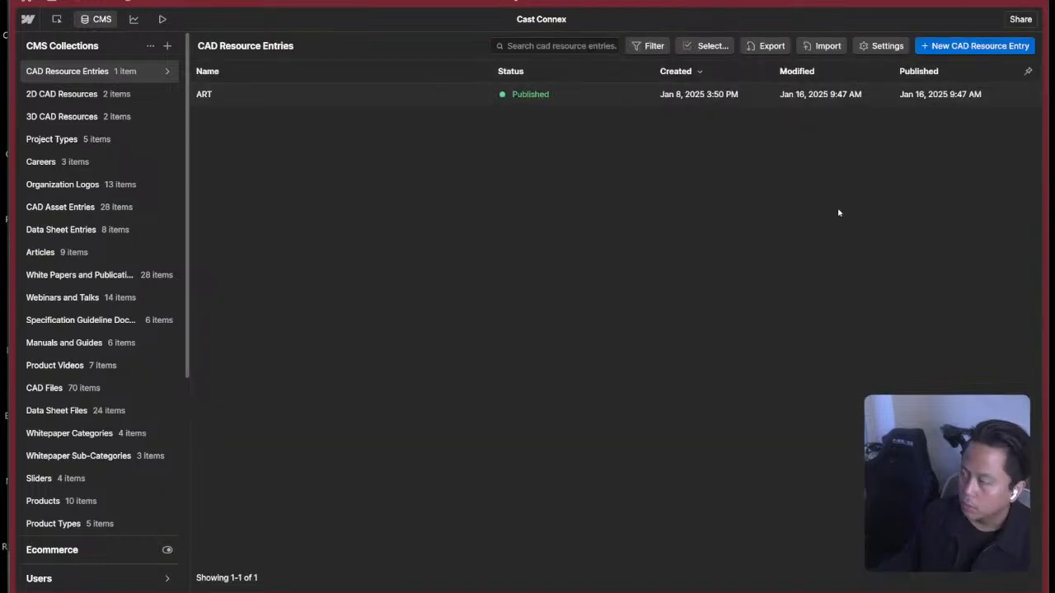
left_click(57, 19)
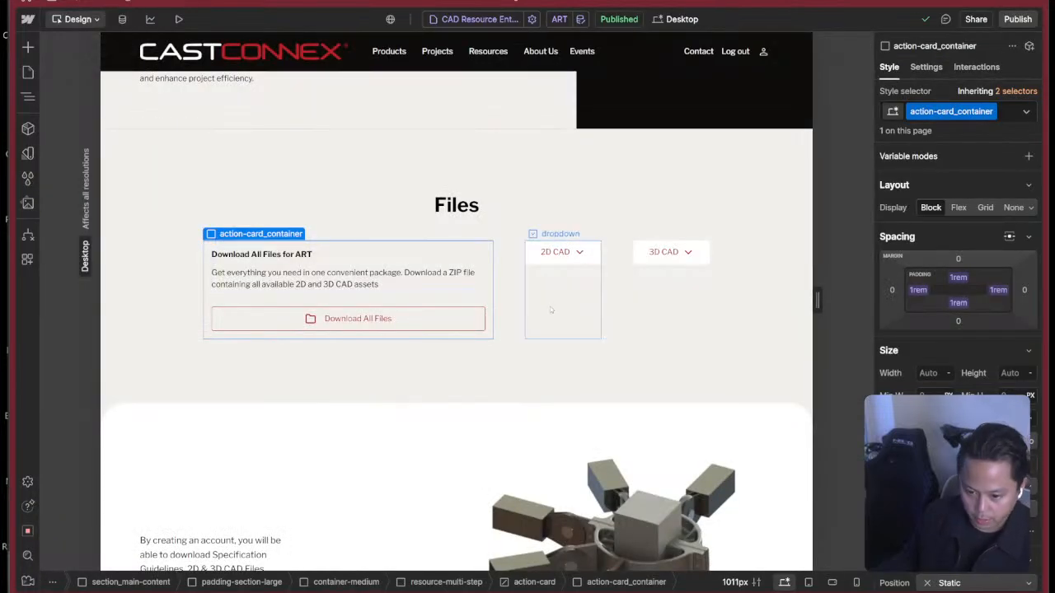
Locate action-card_container in the element tree and collapse its parent action-card.
left_click(552, 310)
left_click(291, 290)
key("z")
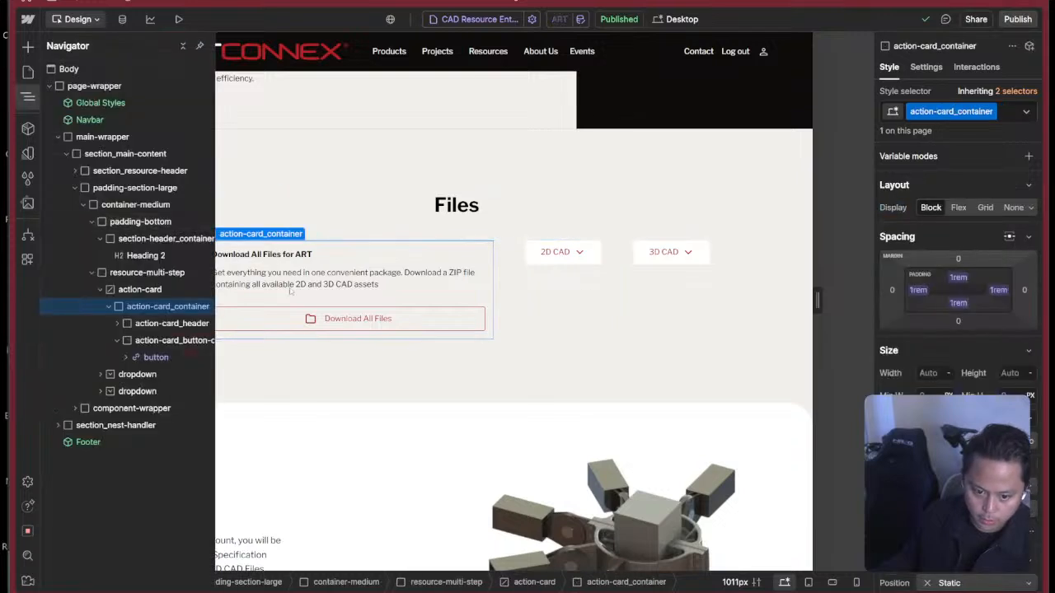
left_click(100, 289)
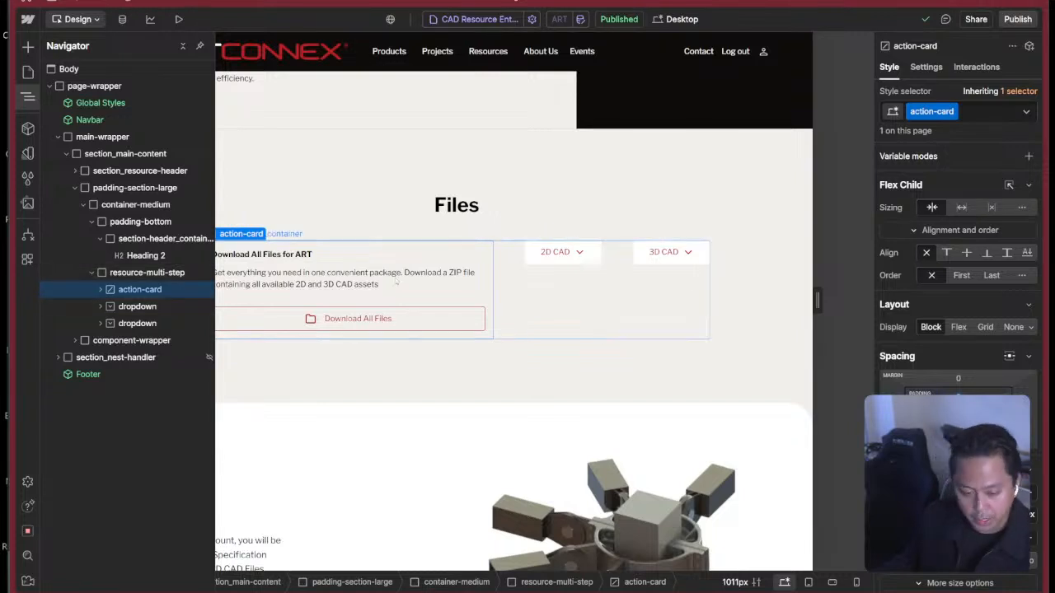
Show the 2D CAD dropdown's menu on the canvas to examine its file list, and reselect action-card_container.
left_click(557, 310)
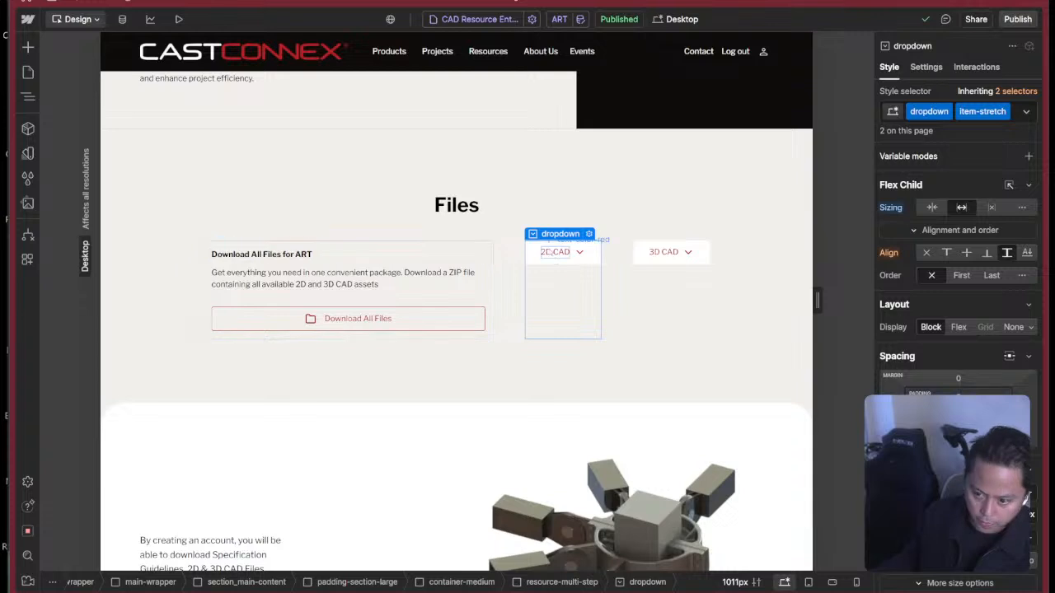
left_click(580, 262)
left_click(926, 67)
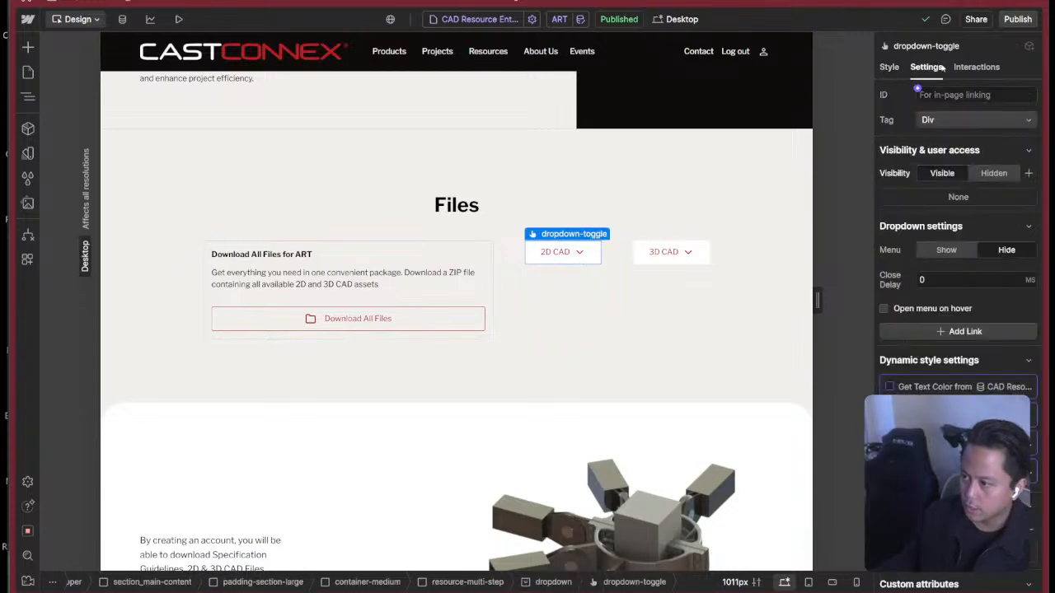
left_click(955, 251)
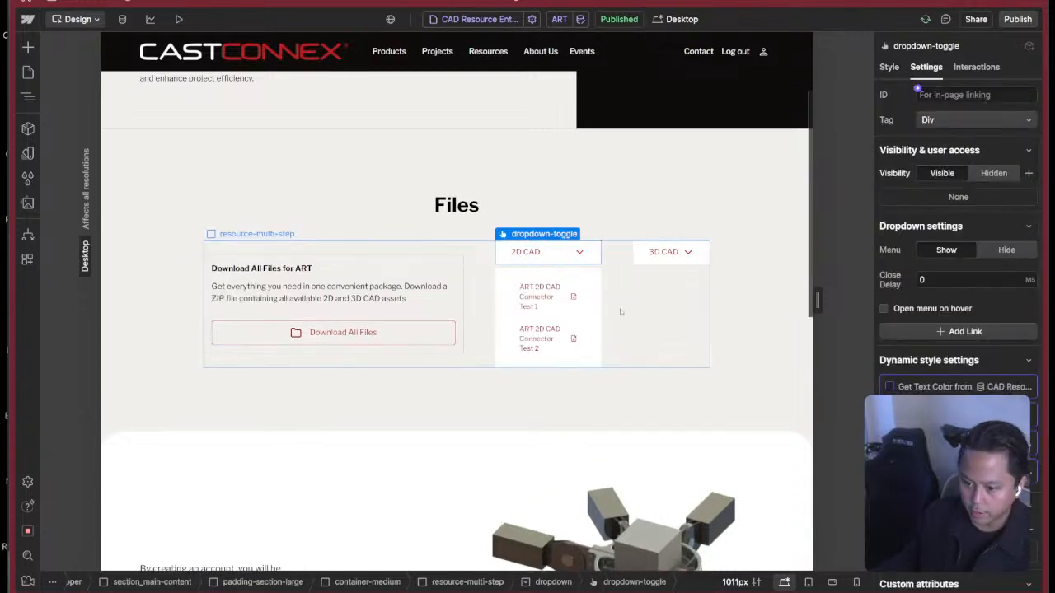
left_click(681, 330)
left_click(596, 216)
left_click(492, 248)
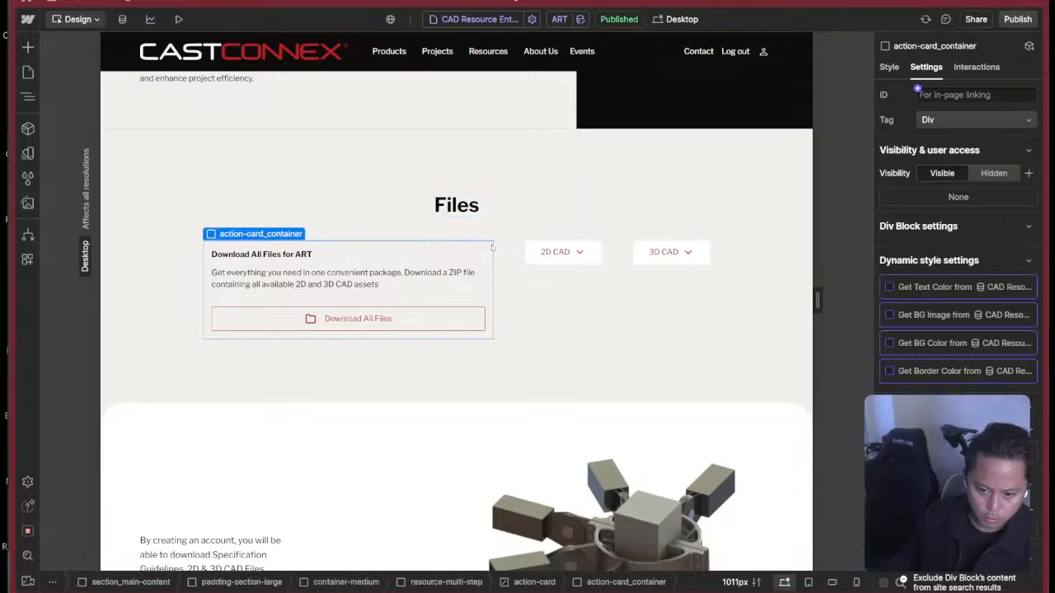
Switch to Figma and test opening and closing the 2D Files card in the Resource Entry Template prototype.
key("super+Tab")
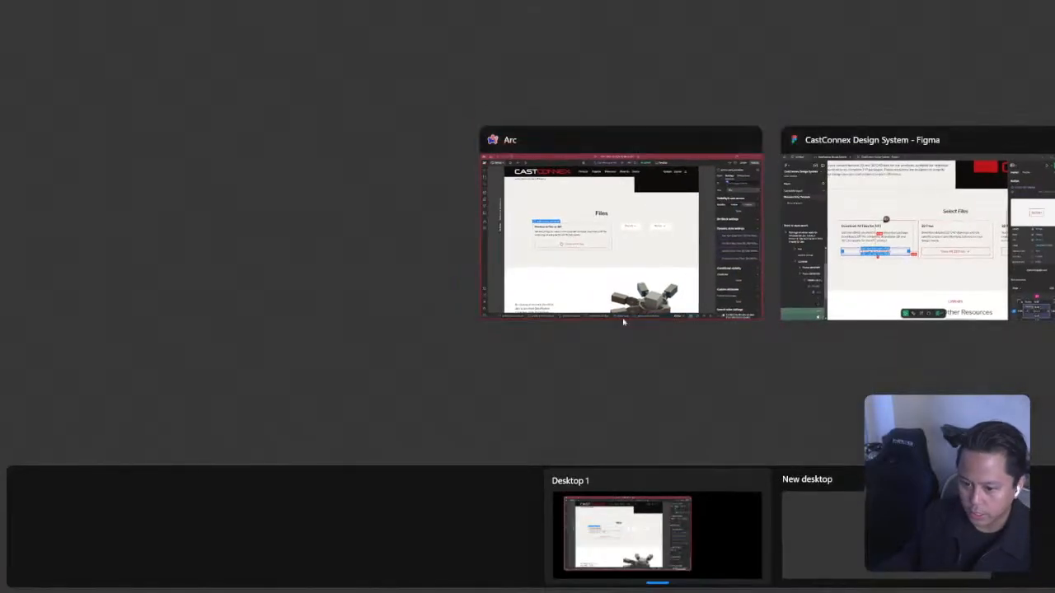
left_click(898, 223)
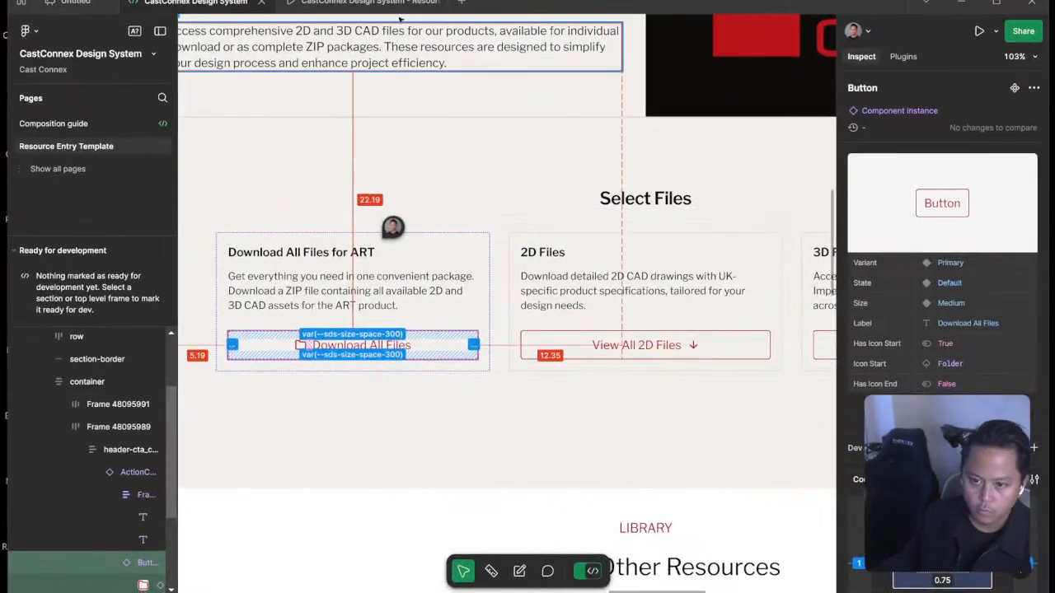
left_click(396, 4)
scroll(631, 230, "down", 3)
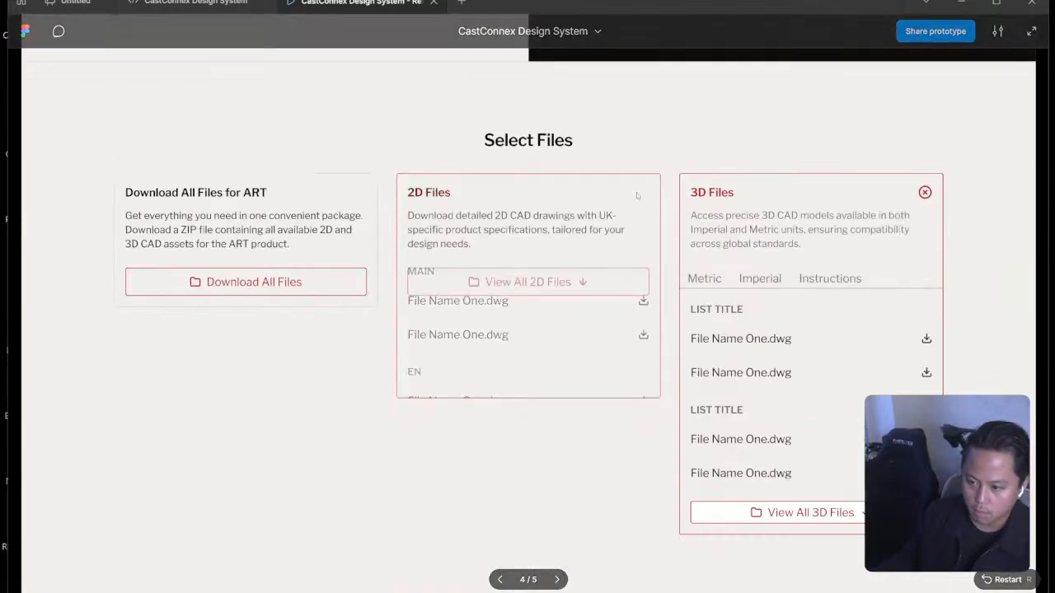
left_click(638, 193)
left_click(639, 192)
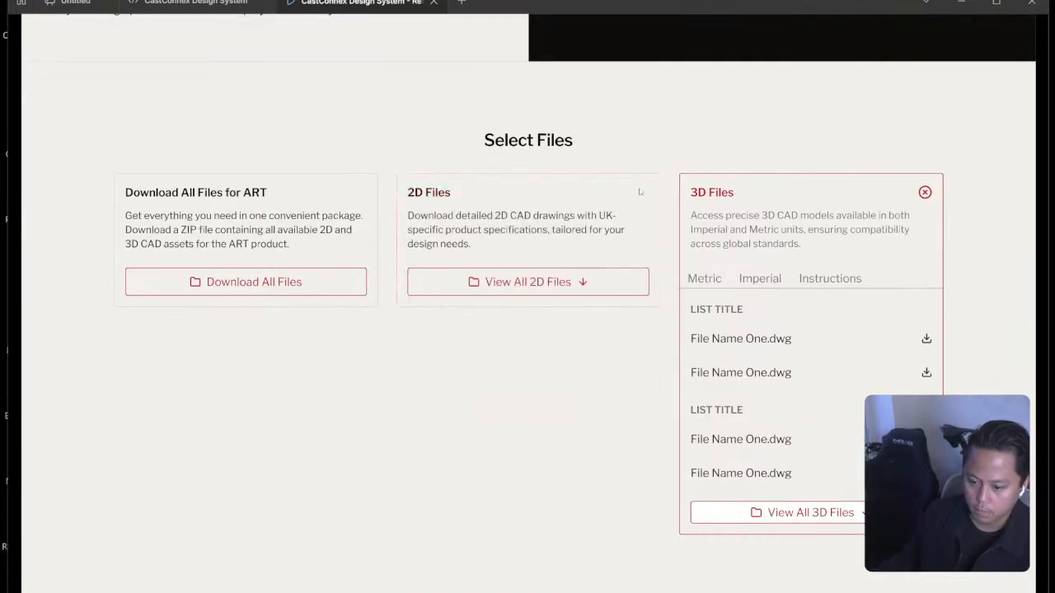
left_click(572, 284)
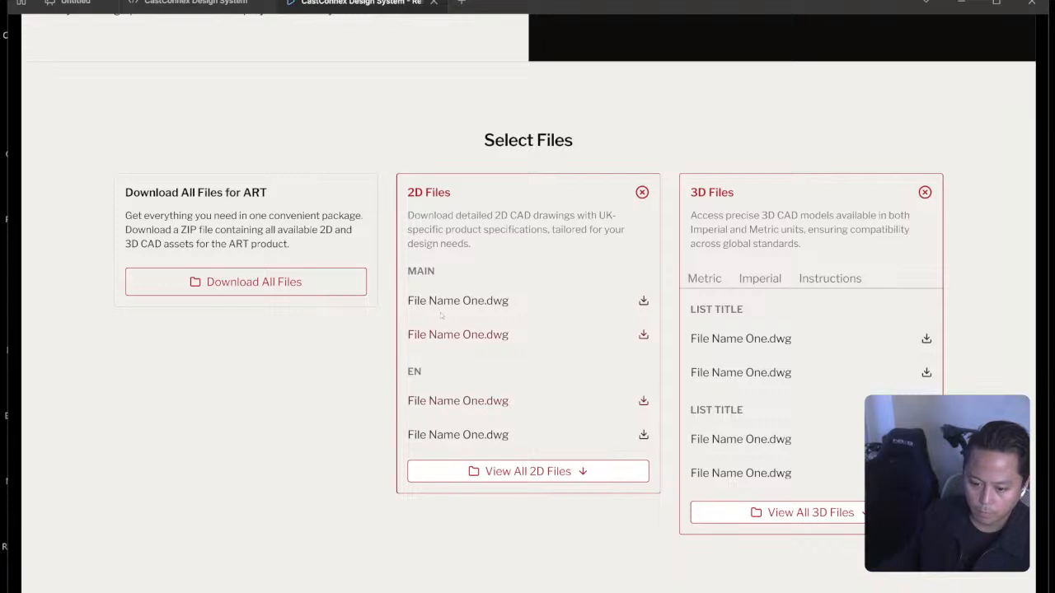
left_click(647, 192)
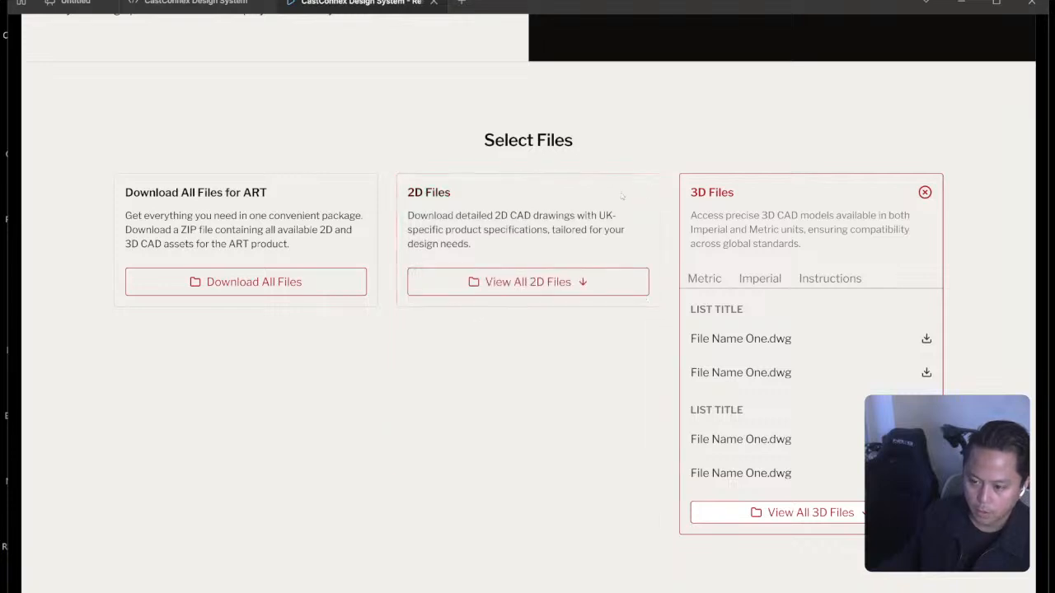
left_click(542, 282)
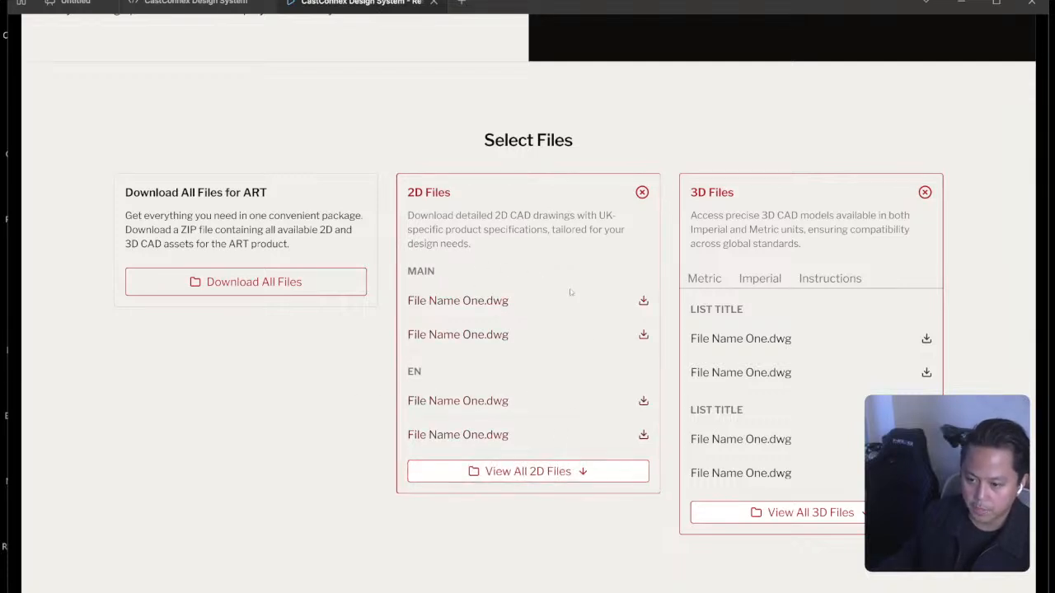
left_click(650, 192)
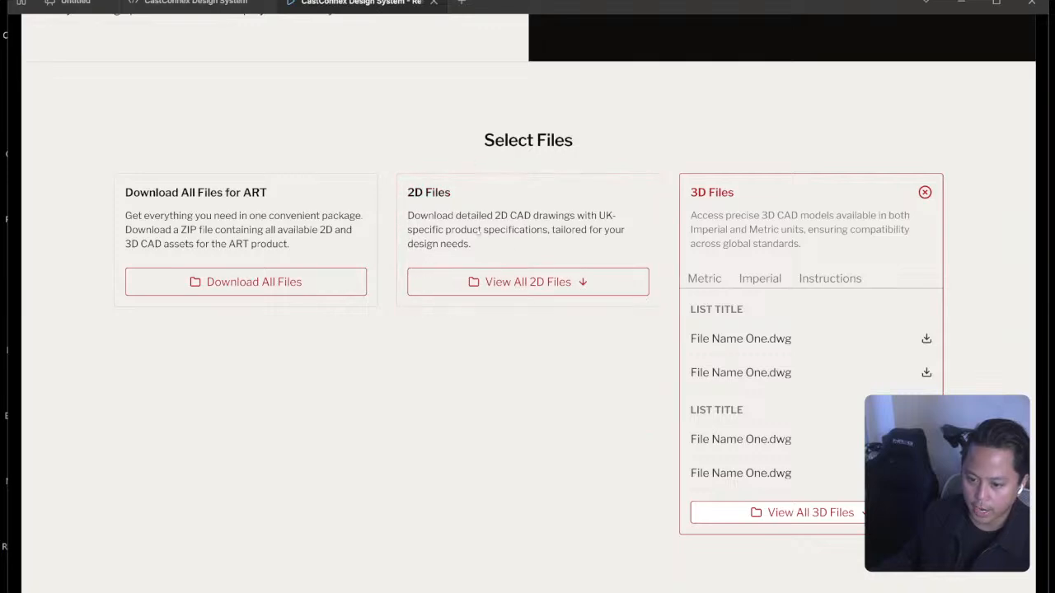
Return to Webflow and collapse the 2D CAD dropdown and the action-card in the element tree.
key("super+Tab")
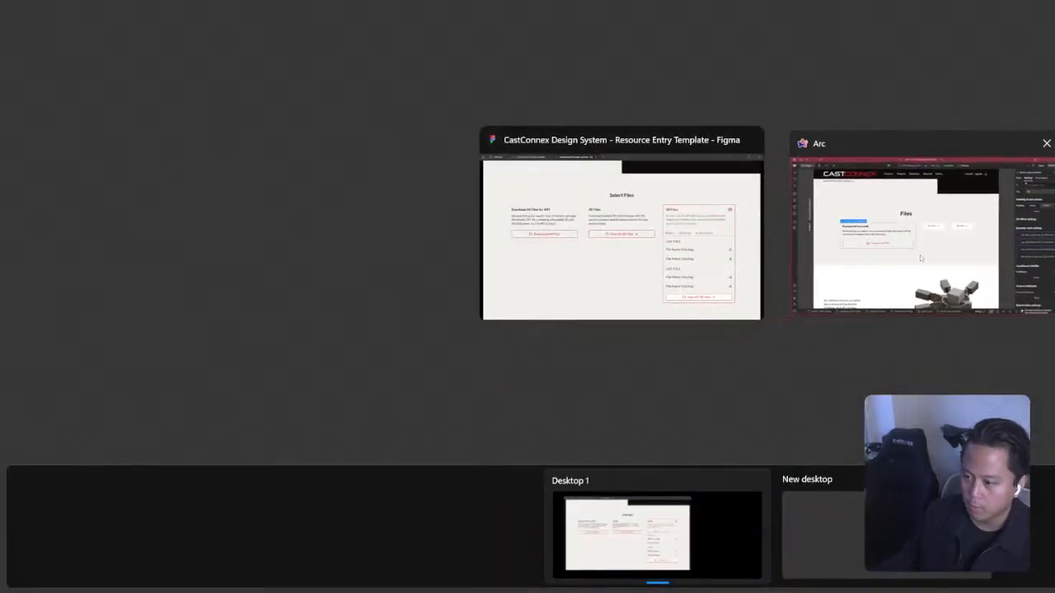
left_click(849, 280)
left_click(571, 277)
key("z")
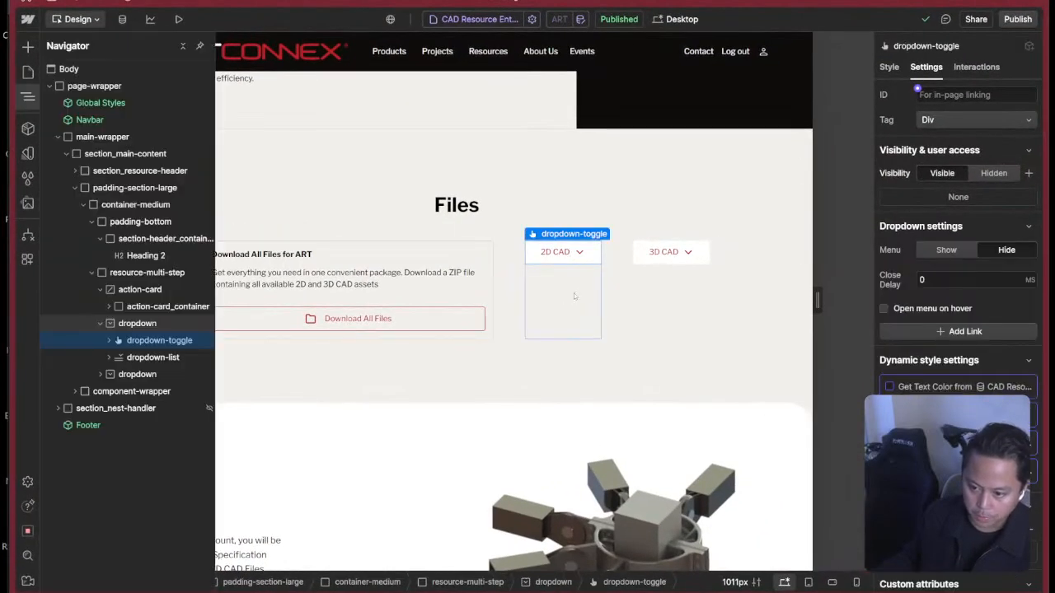
left_click(572, 297)
key("z")
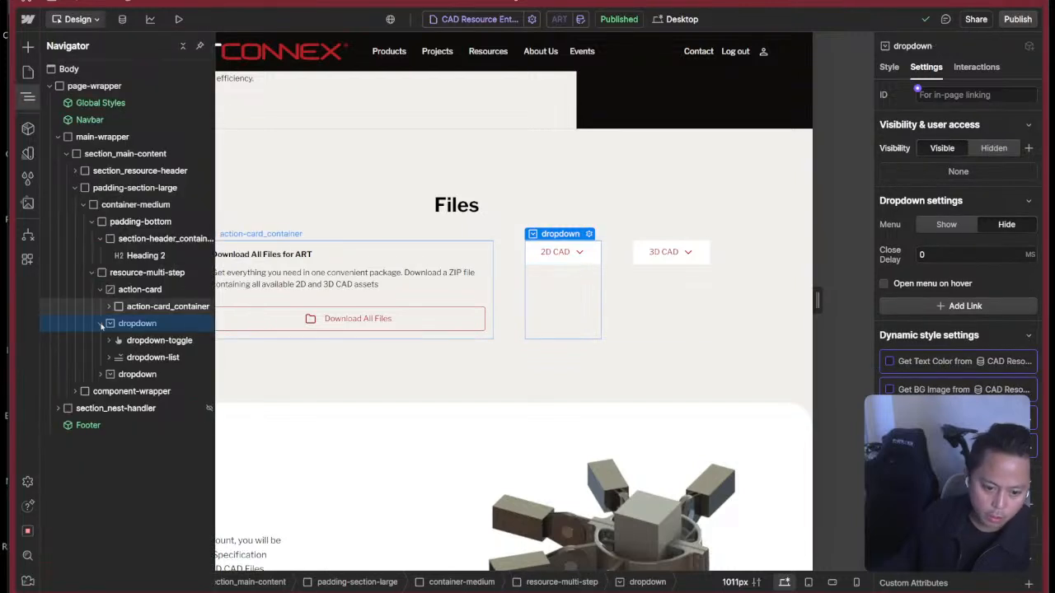
left_click(99, 324)
left_click(100, 290)
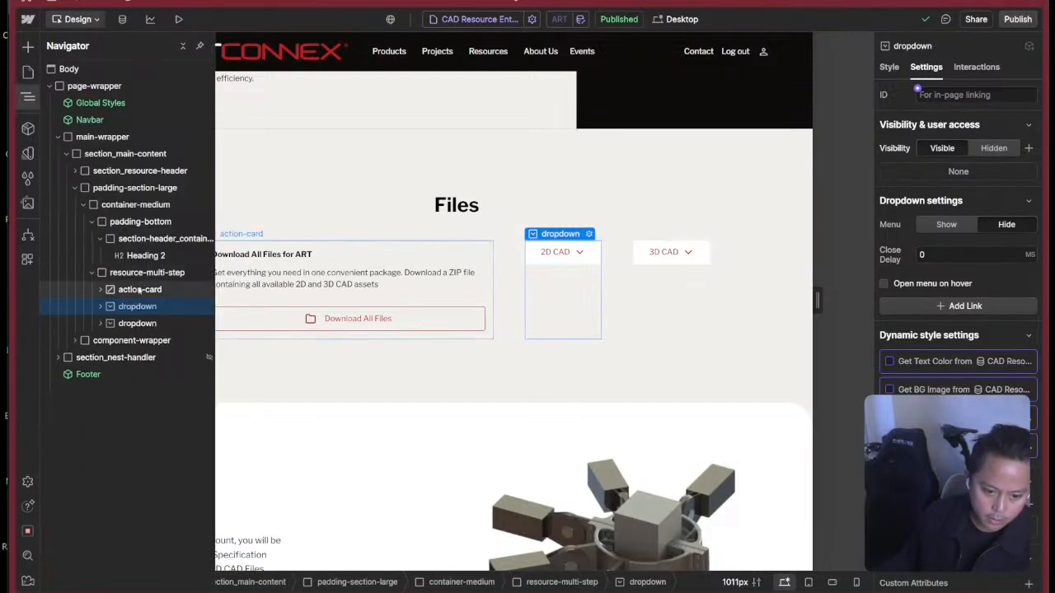
Try a duplicate of action-card inside resource-multi-step, and delete the extra card.
left_click(138, 290)
key("ctrl+d")
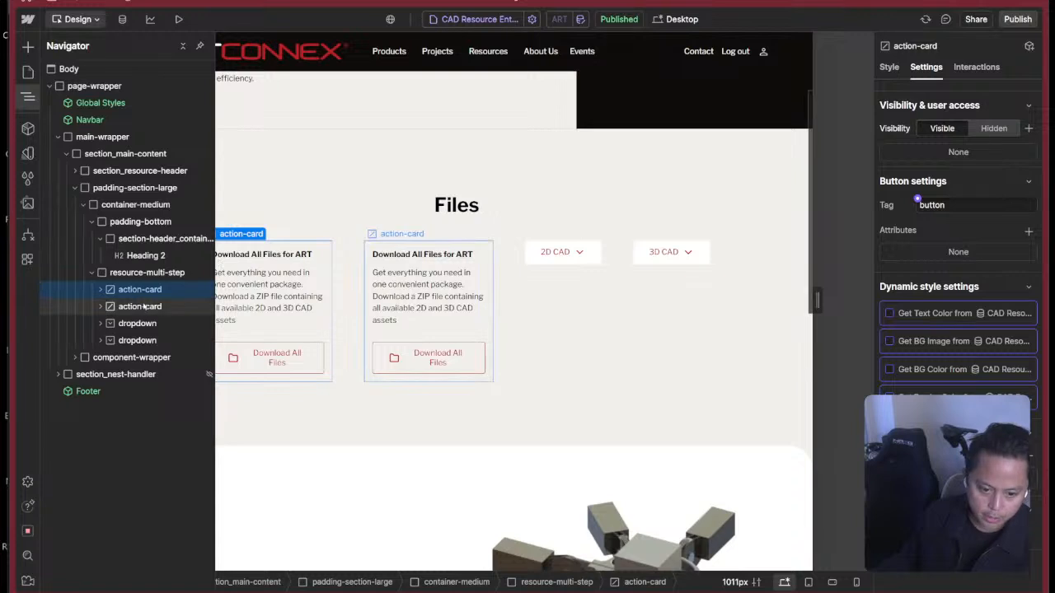
left_click(99, 307)
left_click(107, 324)
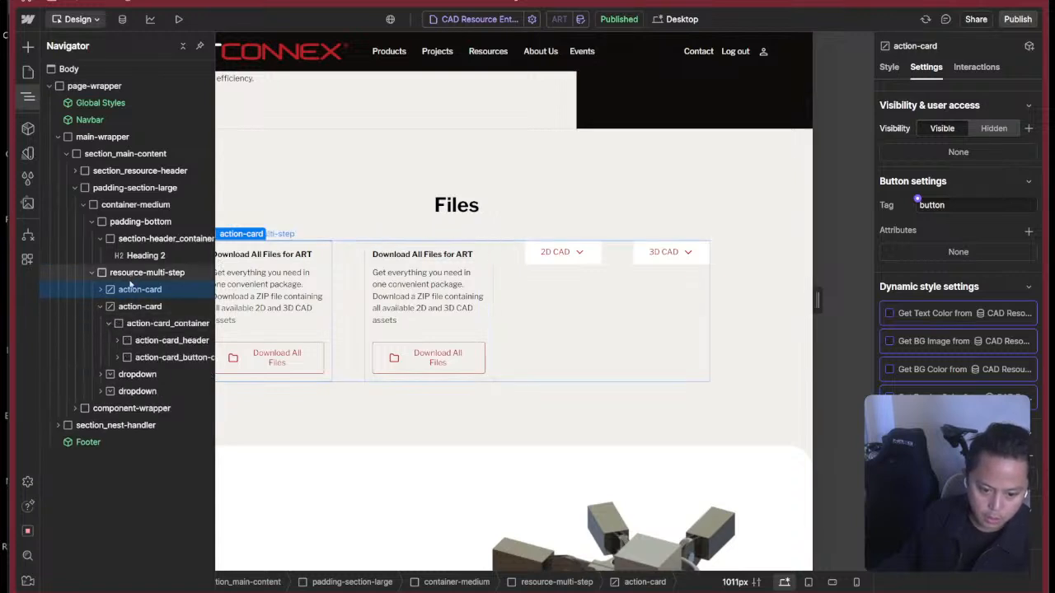
left_click(160, 357)
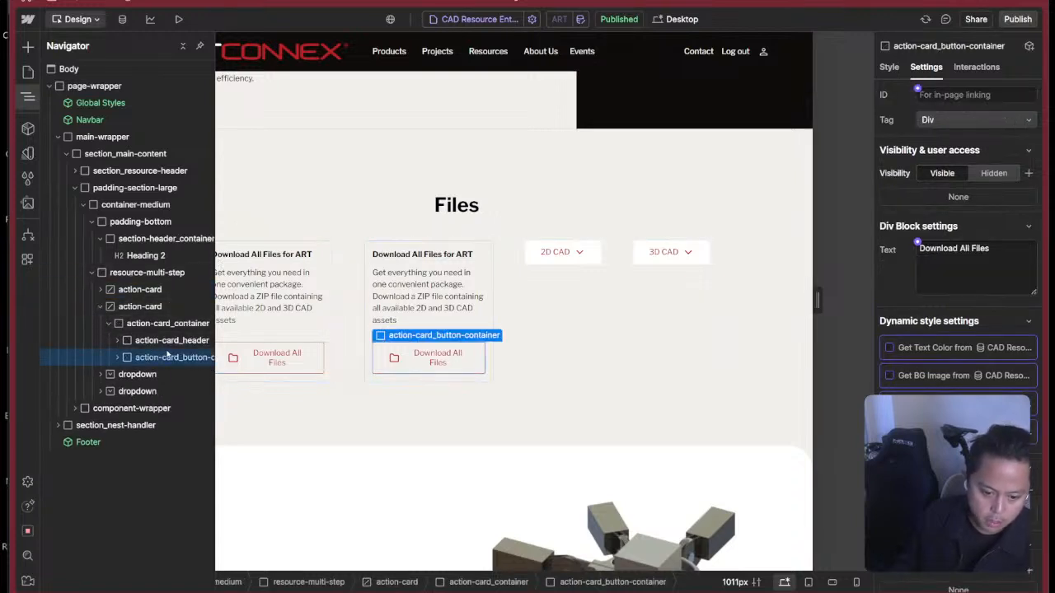
left_click(99, 307)
left_click(147, 307)
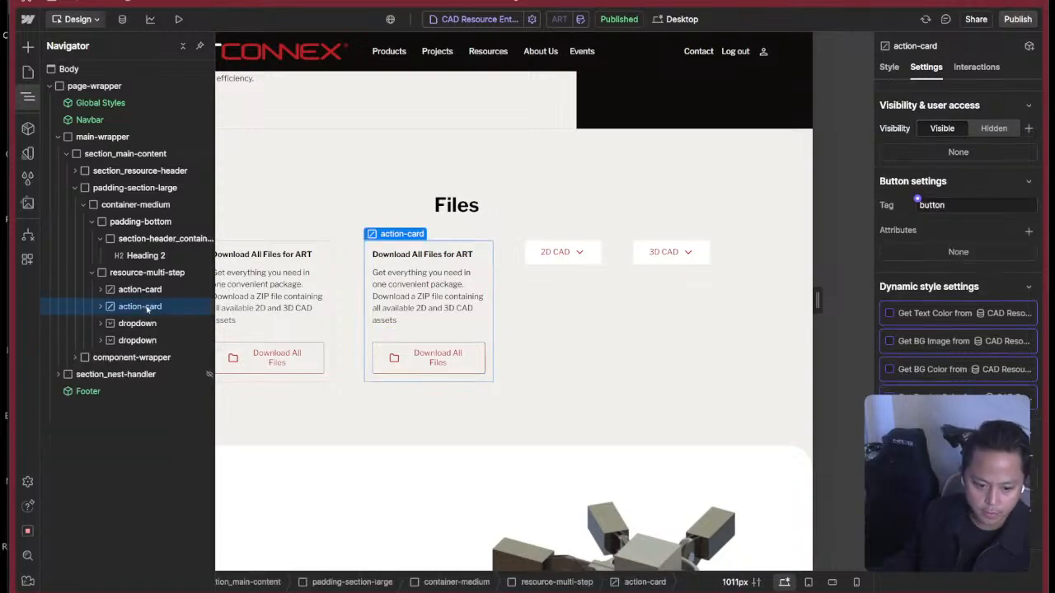
key("Delete")
Create a component named Action Card in the Blocks group from action-card, and return to the page to select the new instance.
left_click(162, 291)
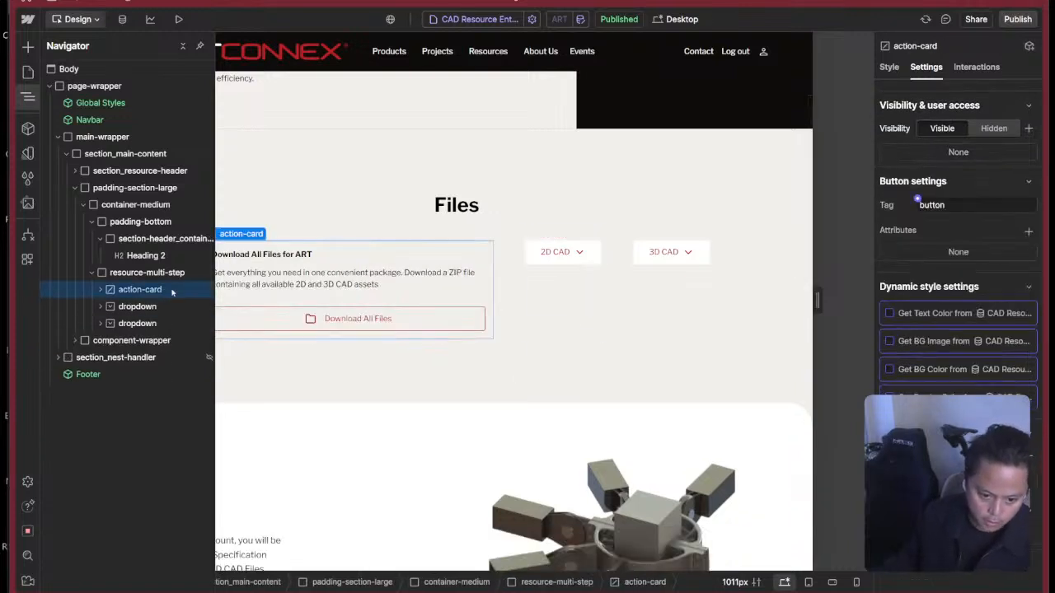
right_click(238, 237)
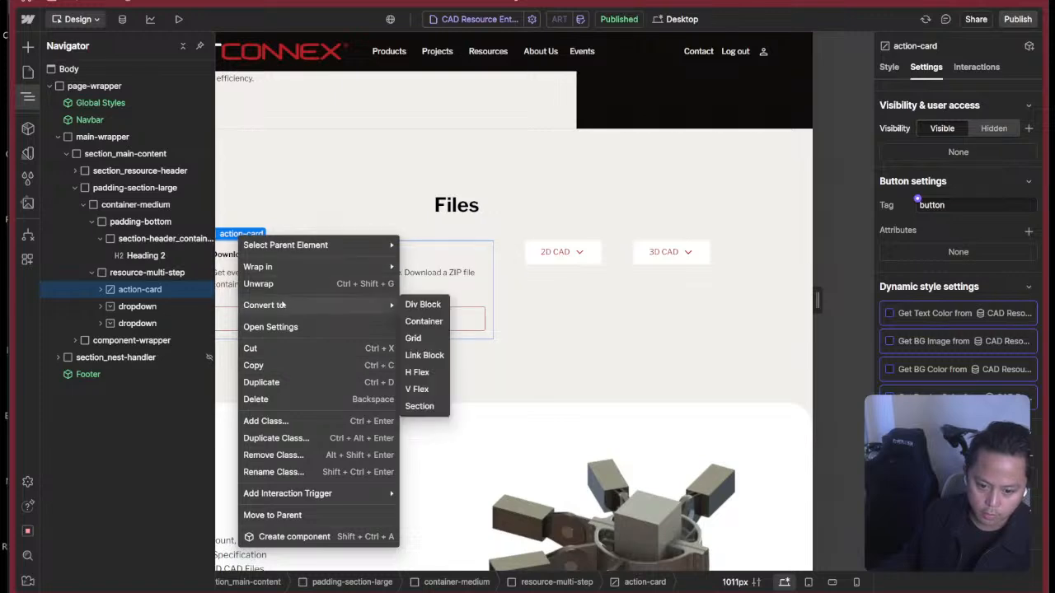
left_click(295, 537)
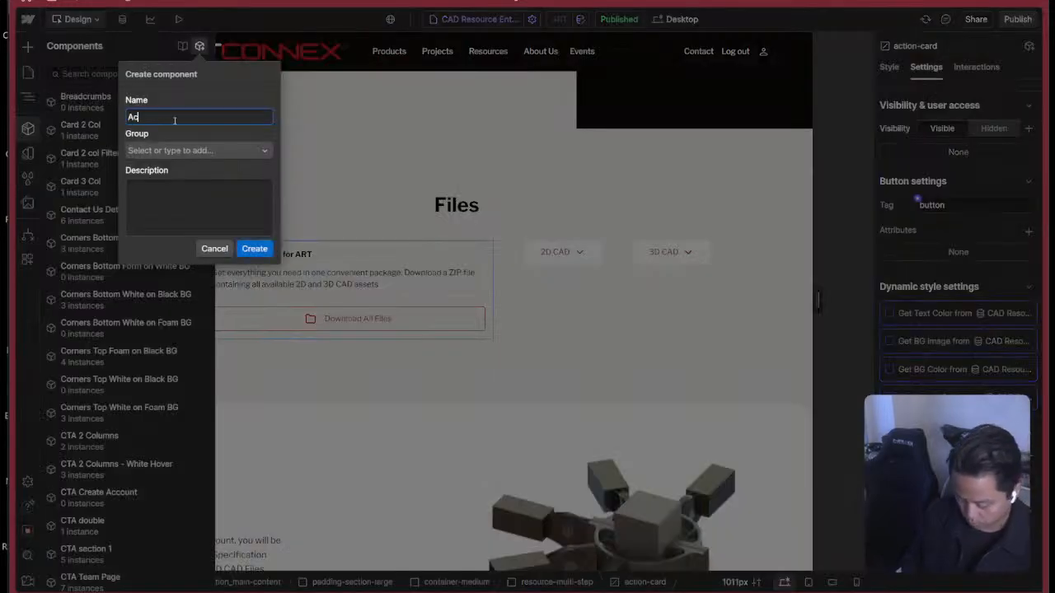
left_click(195, 151)
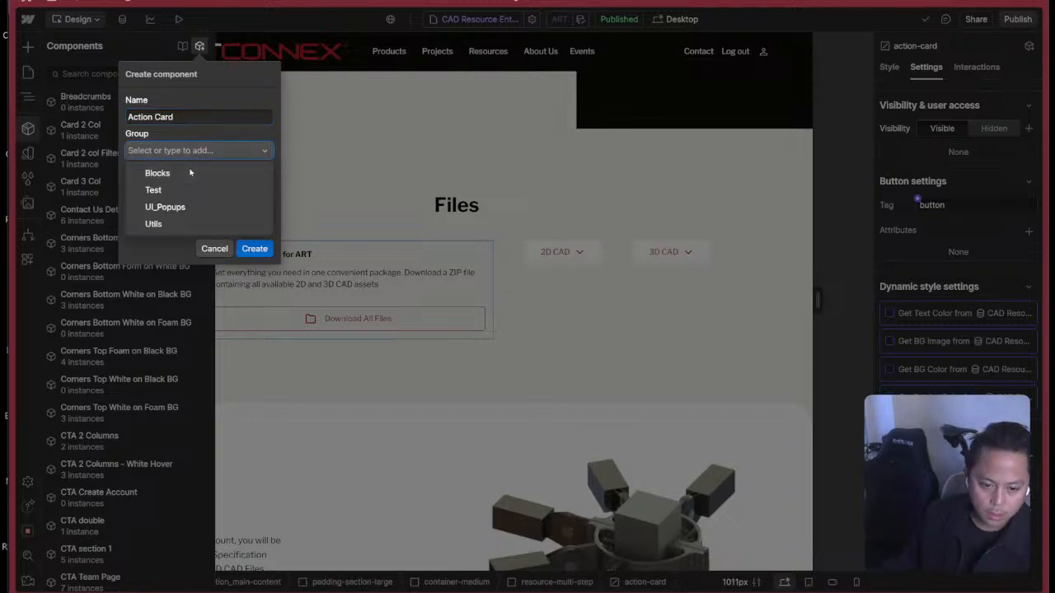
left_click(190, 171)
left_click(206, 215)
left_click(260, 252)
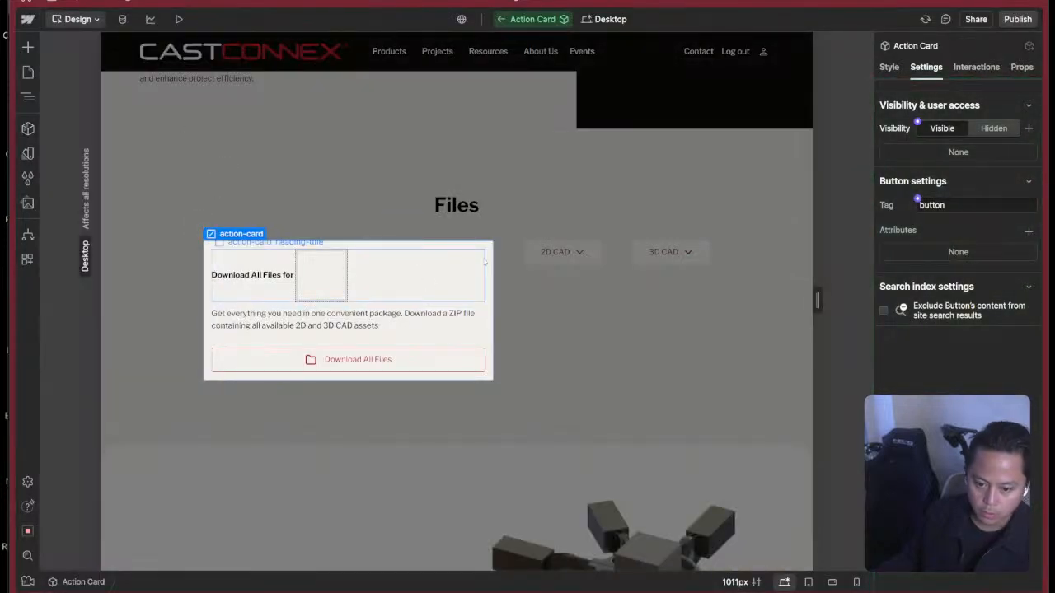
left_click(442, 231)
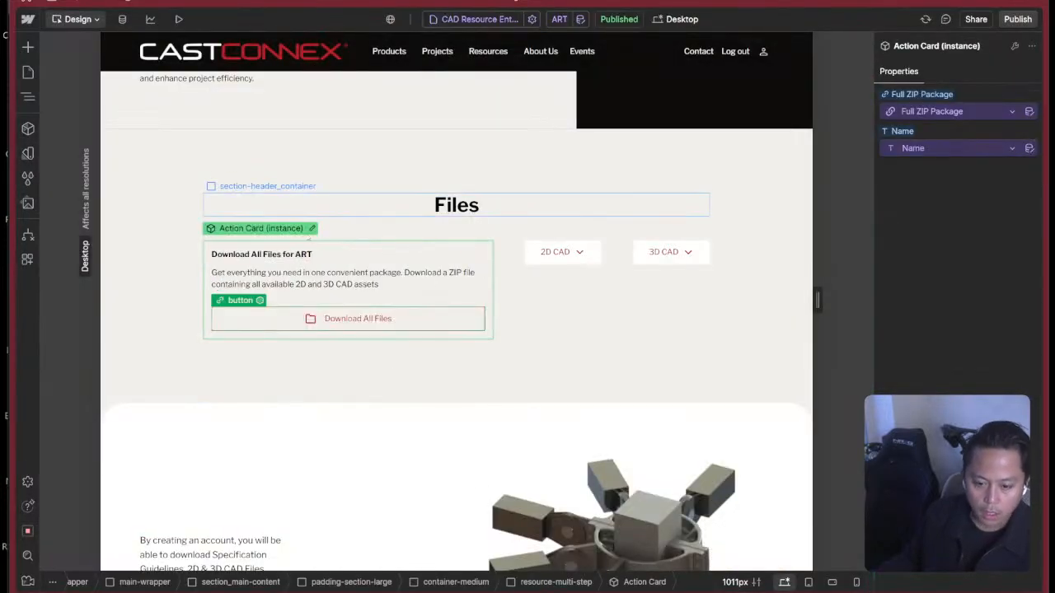
left_click(304, 258)
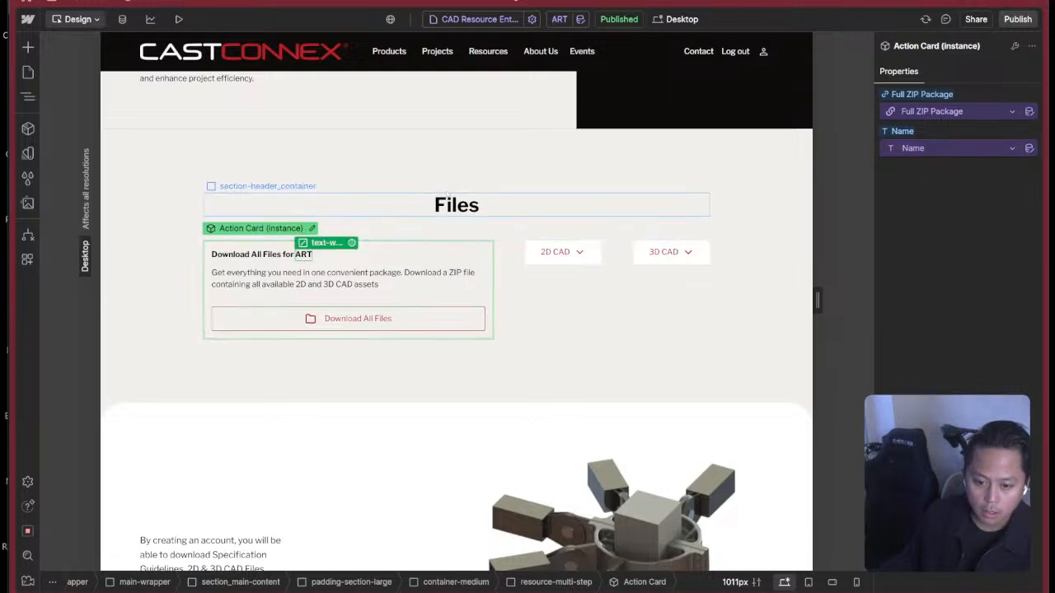
left_click(272, 233)
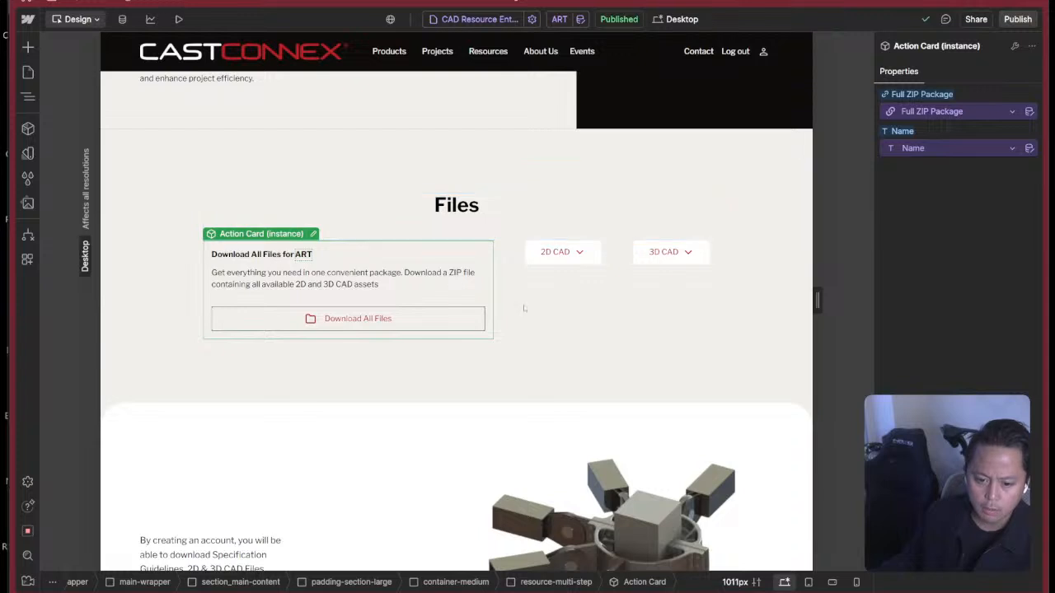
Open the DEV_CAD Assets page from the In-Progress folder.
left_click(575, 292)
left_click(28, 73)
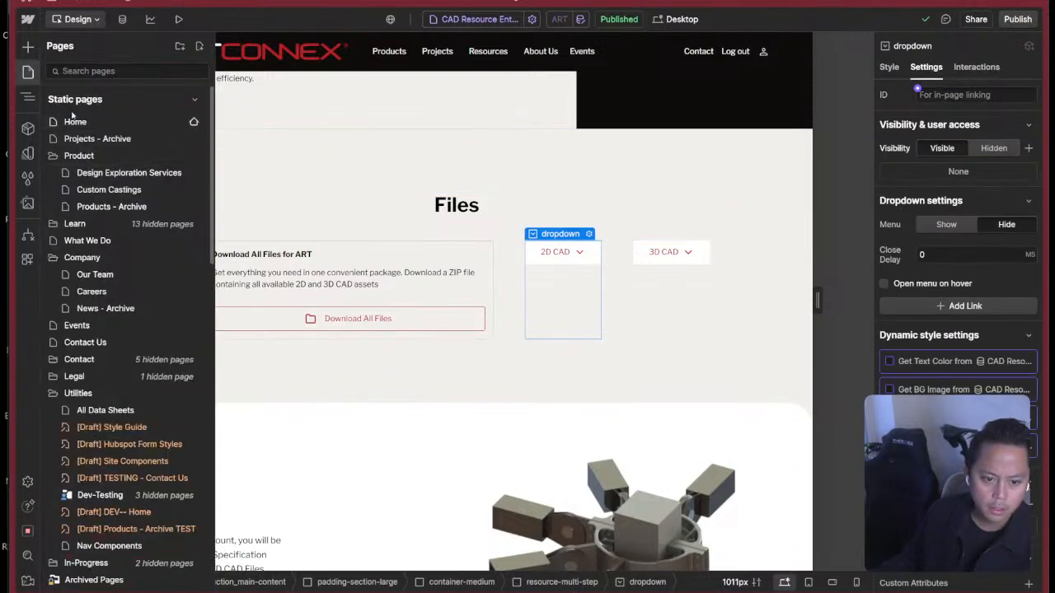
scroll(108, 370, "down", 3)
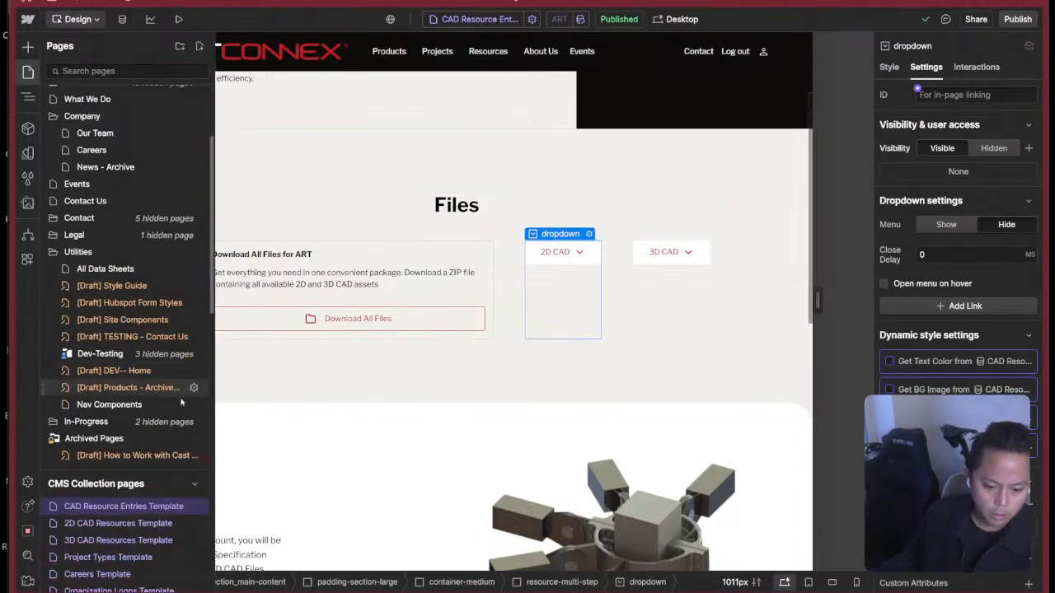
left_click(109, 425)
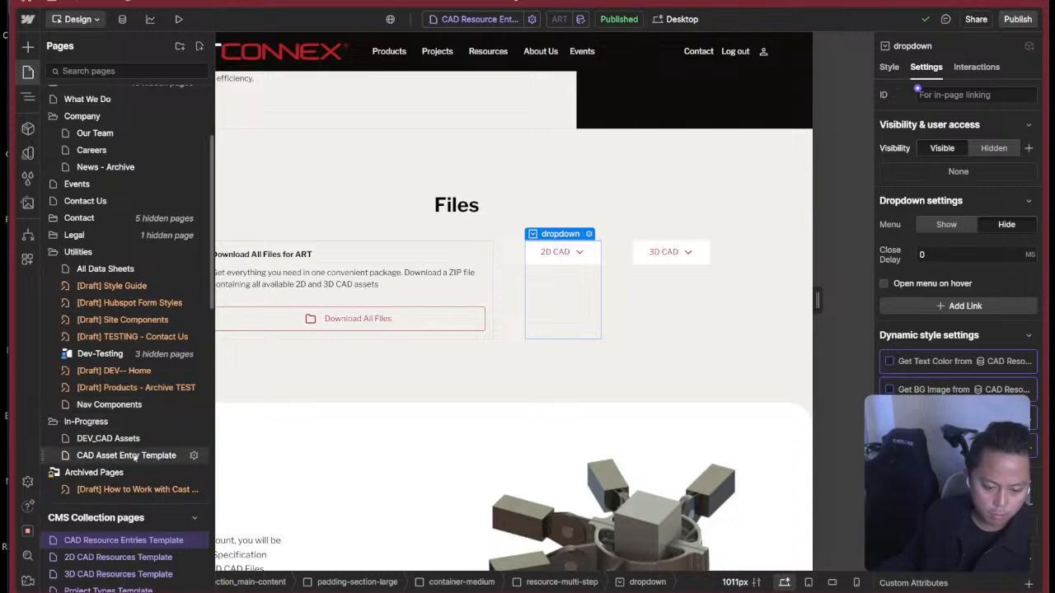
left_click(129, 442)
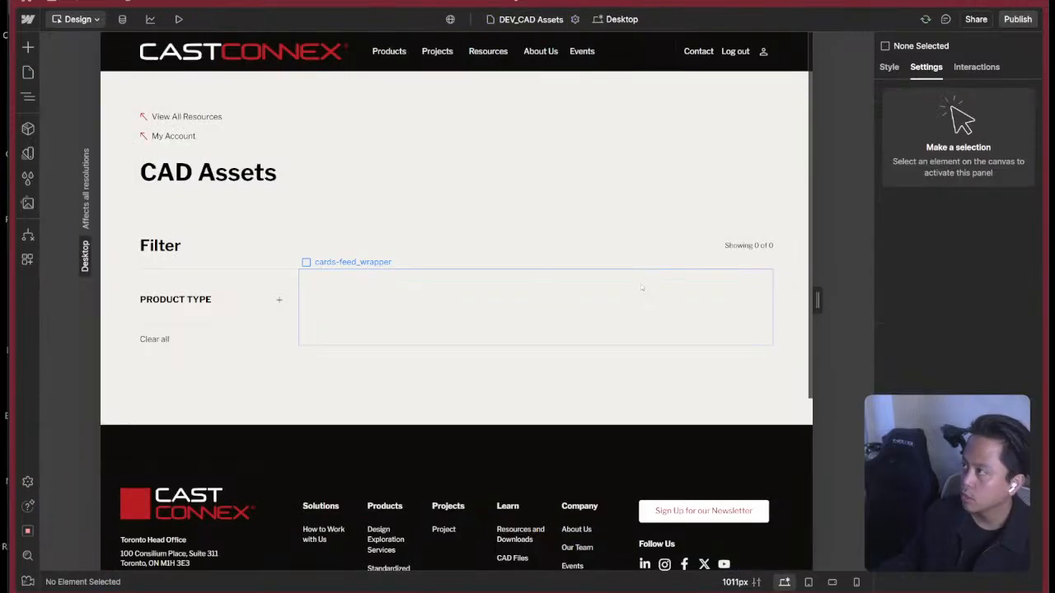
Try to paste the copied element into padding-section-medium on DEV_CAD Assets, and return to the CAD Resource Entries Template page.
left_click(558, 426)
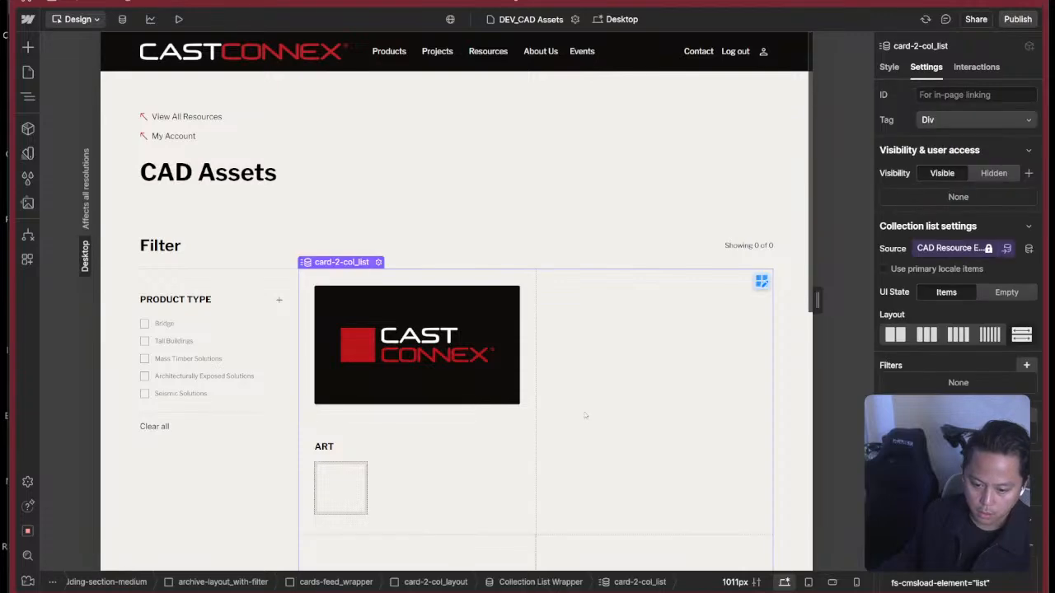
scroll(451, 232, "down", 5)
left_click(452, 231)
key("super+v")
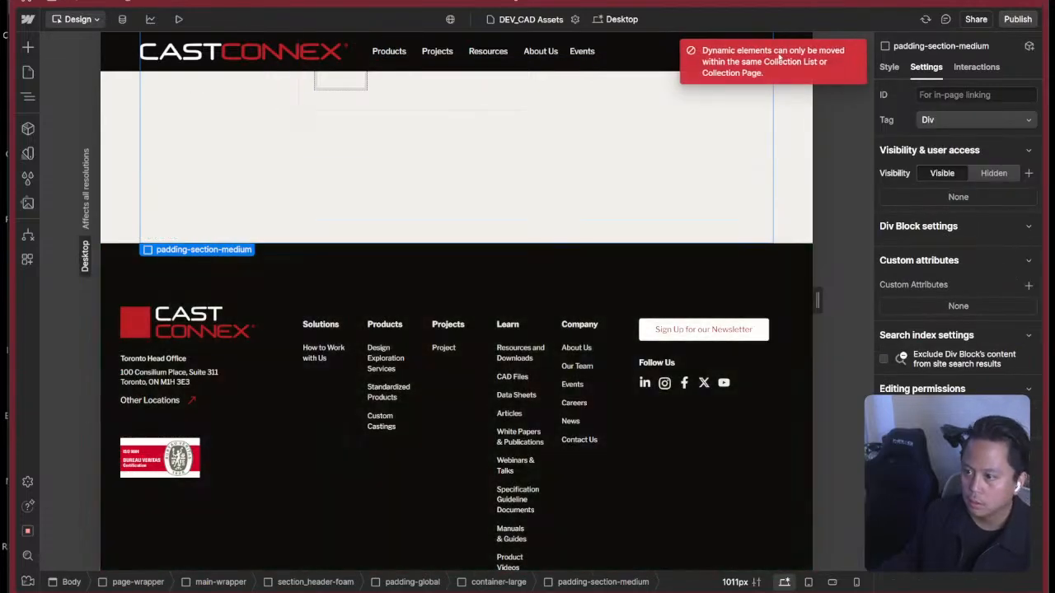
left_click(28, 73)
scroll(138, 383, "down", 5)
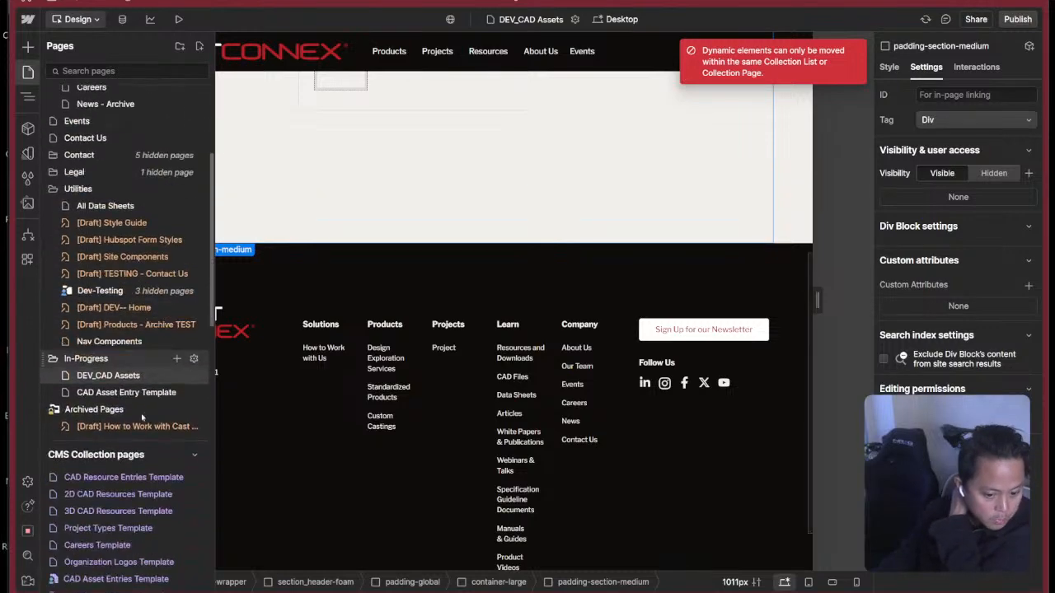
left_click(124, 404)
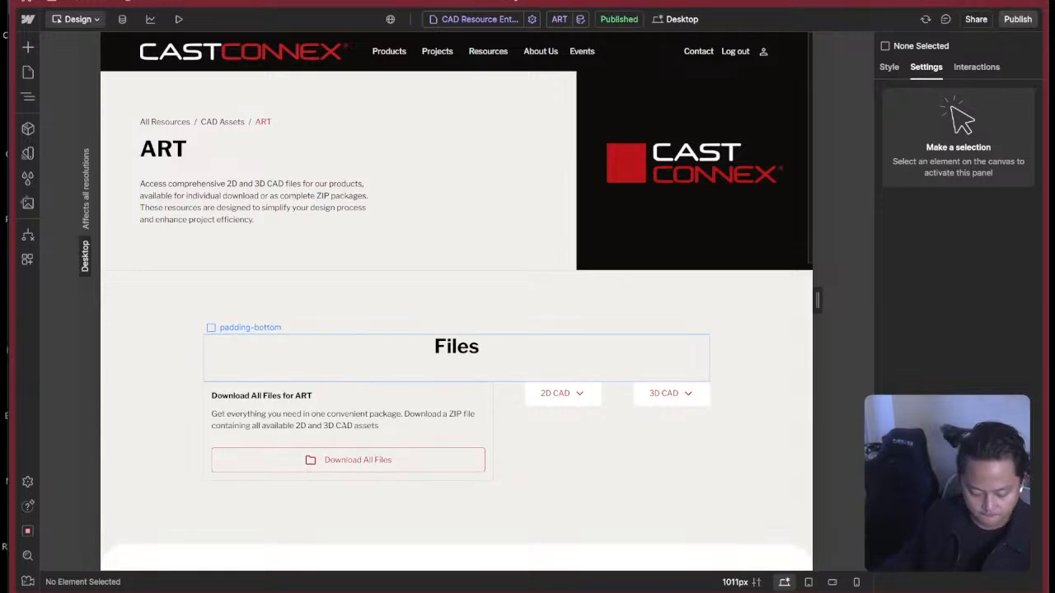
Unlink the Action Card instance in resource-multi-step from its component.
left_click(527, 460)
left_click(420, 441)
key("z")
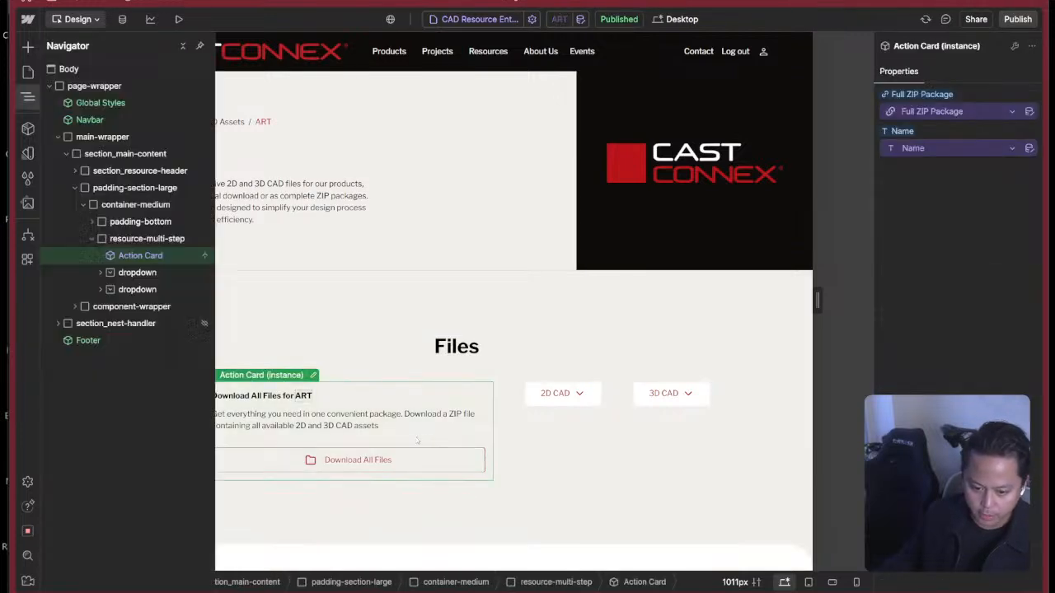
right_click(150, 256)
key("Escape")
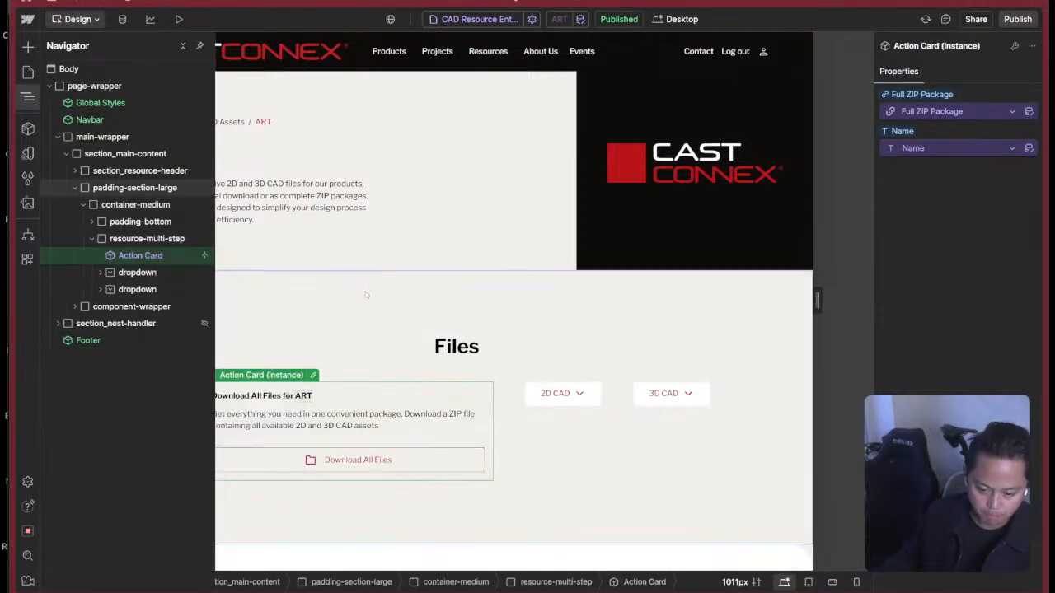
right_click(283, 380)
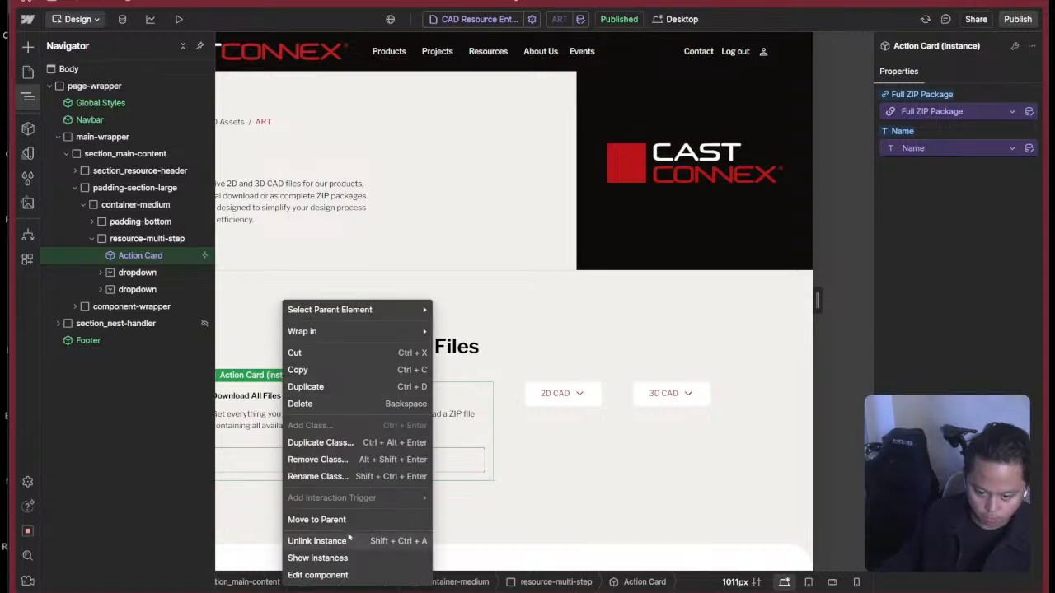
left_click(348, 539)
left_click(528, 346)
left_click(534, 345)
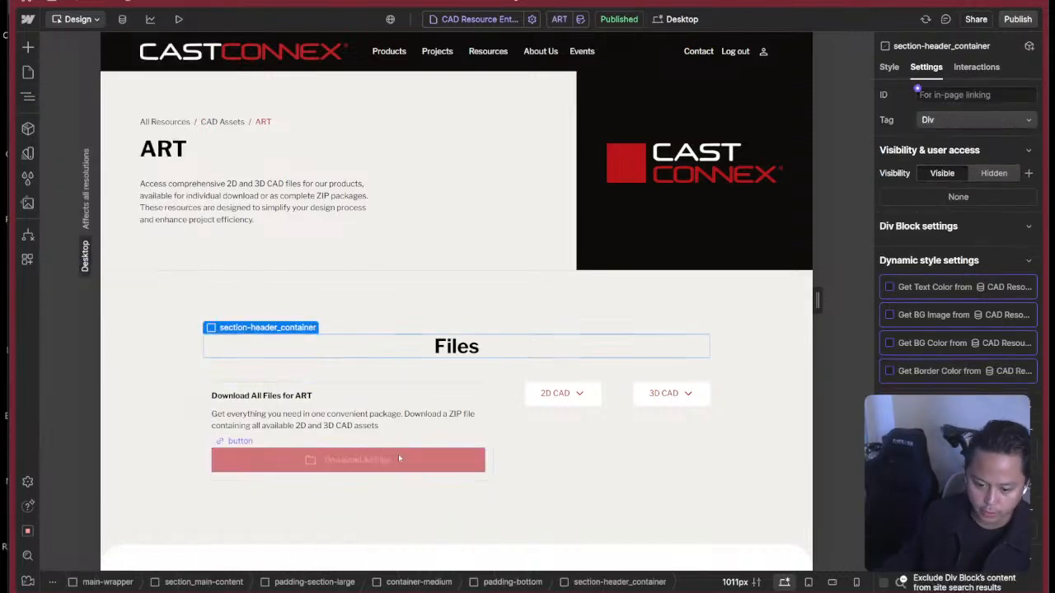
Collapse the card's contents in the element tree and duplicate action-card inside resource-multi-step.
left_click(395, 422)
left_click(363, 391)
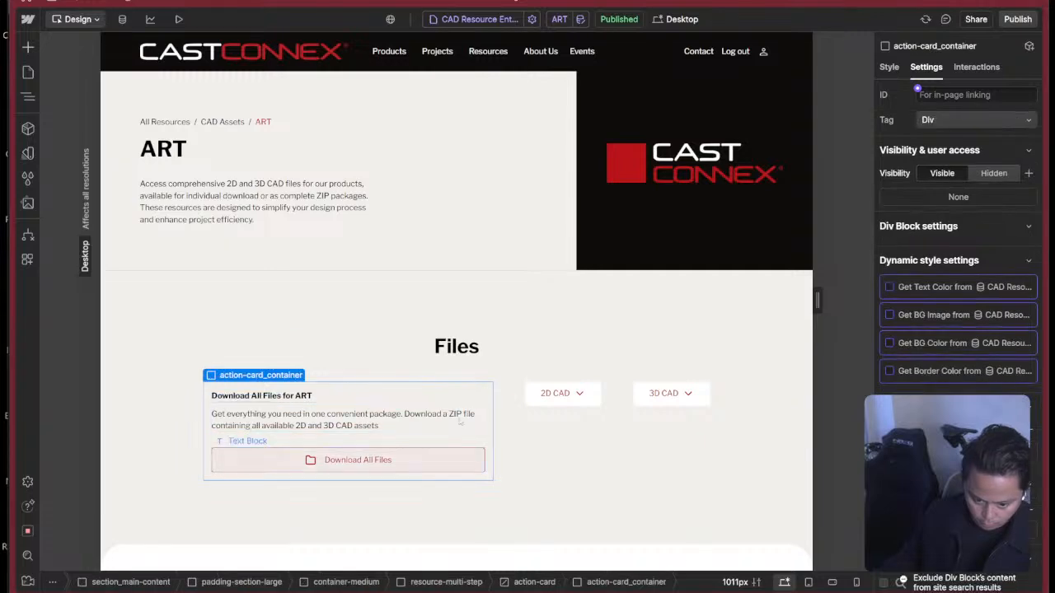
scroll(459, 421, "down", 3)
scroll(460, 297, "down", 1)
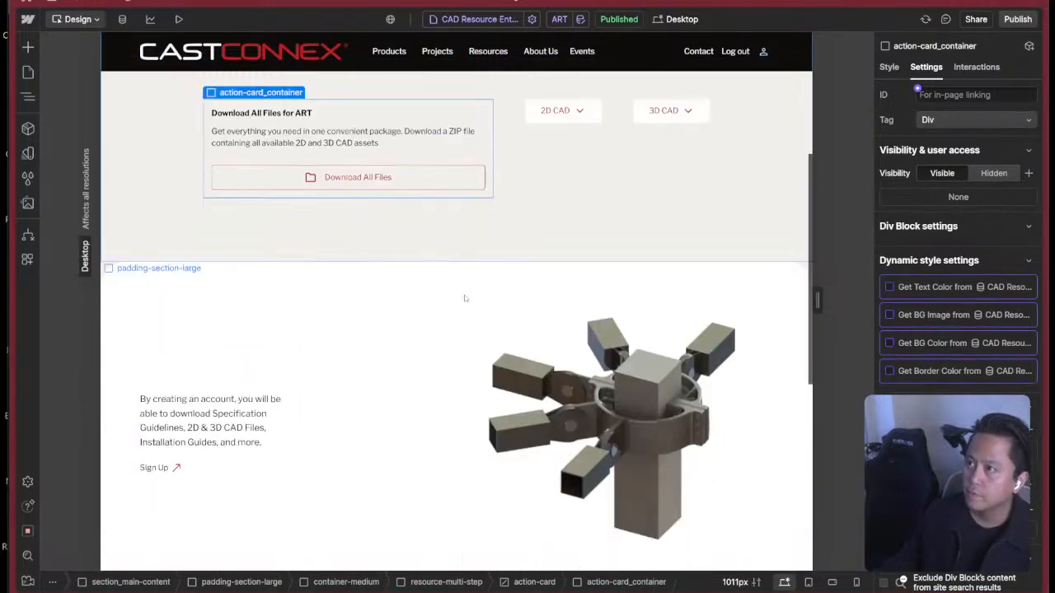
scroll(465, 298, "up", 3)
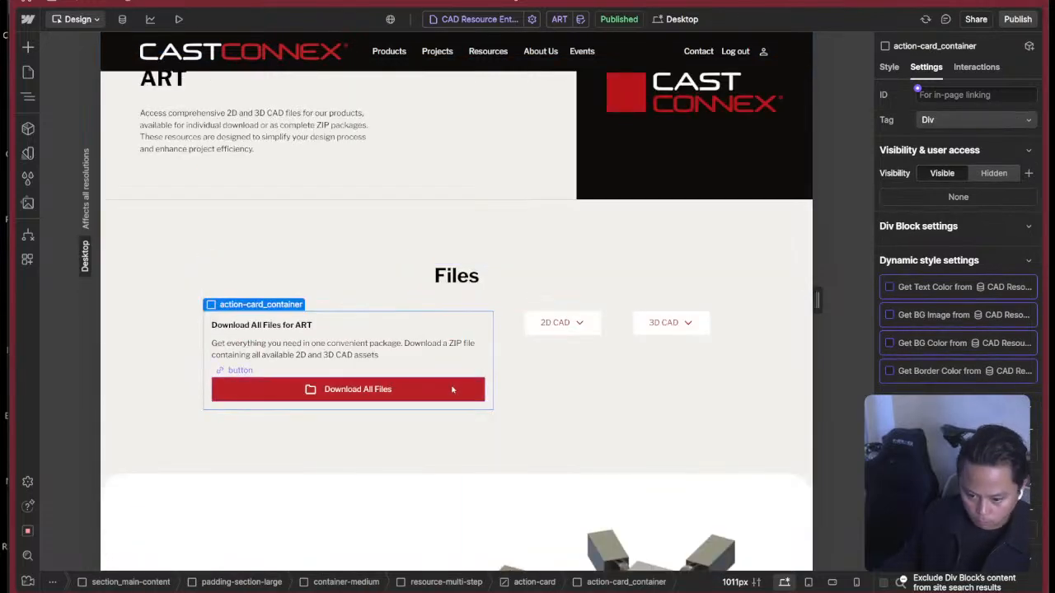
key("z")
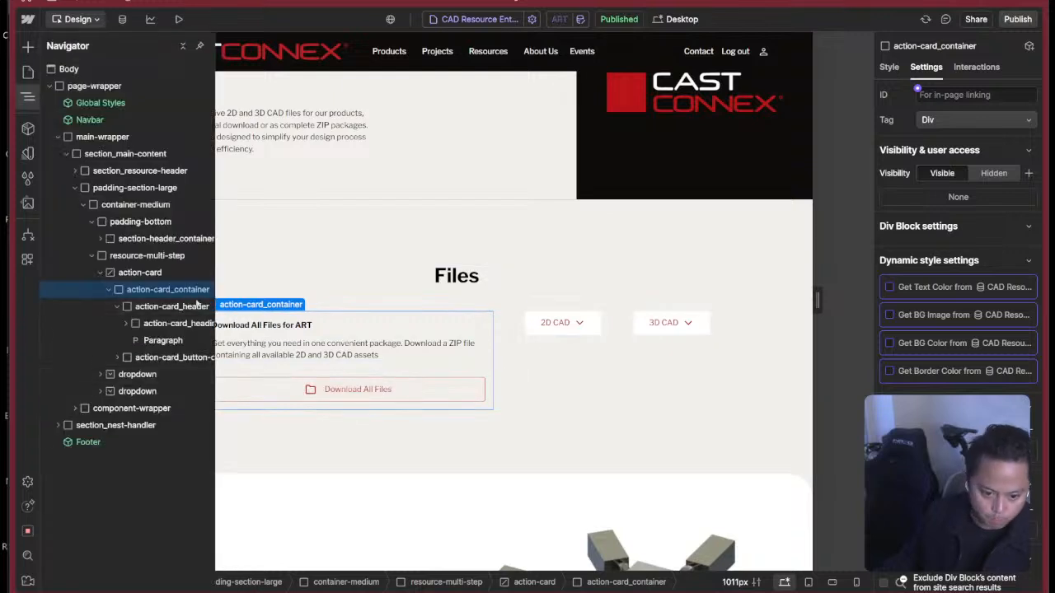
left_click(108, 289)
left_click(197, 275)
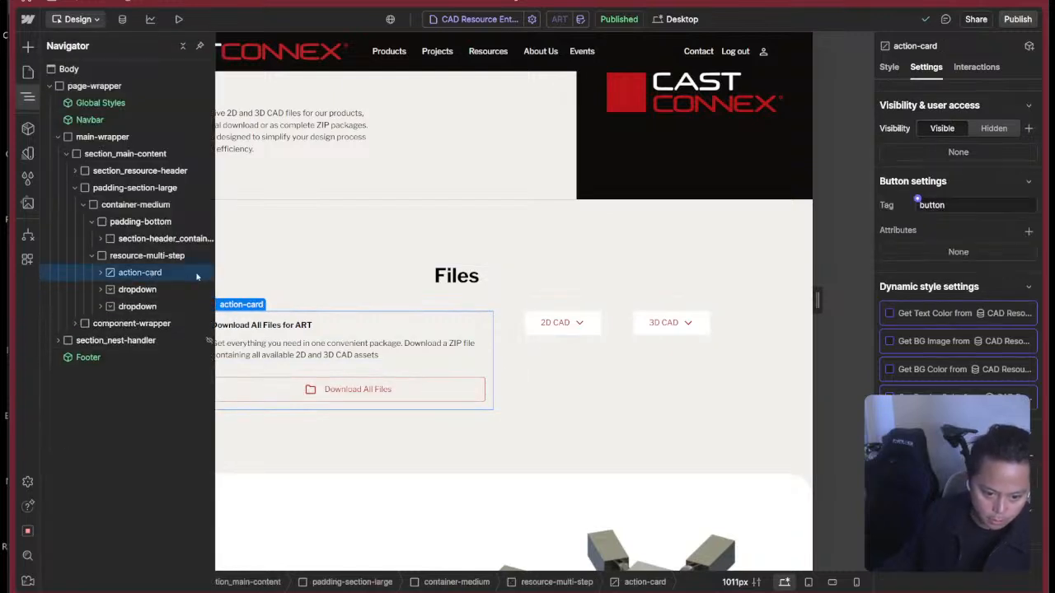
key("ctrl+d")
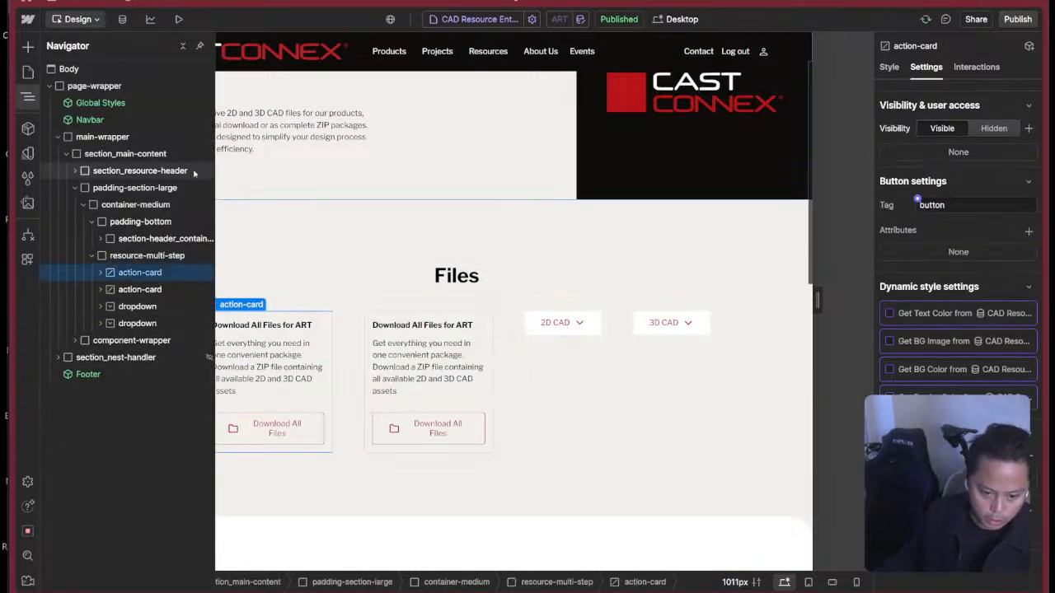
Replace action-card_button-container in the second action-card with the 2D CAD dropdown, placed below action-card_header in action-card_container.
left_click(100, 290)
left_click(109, 307)
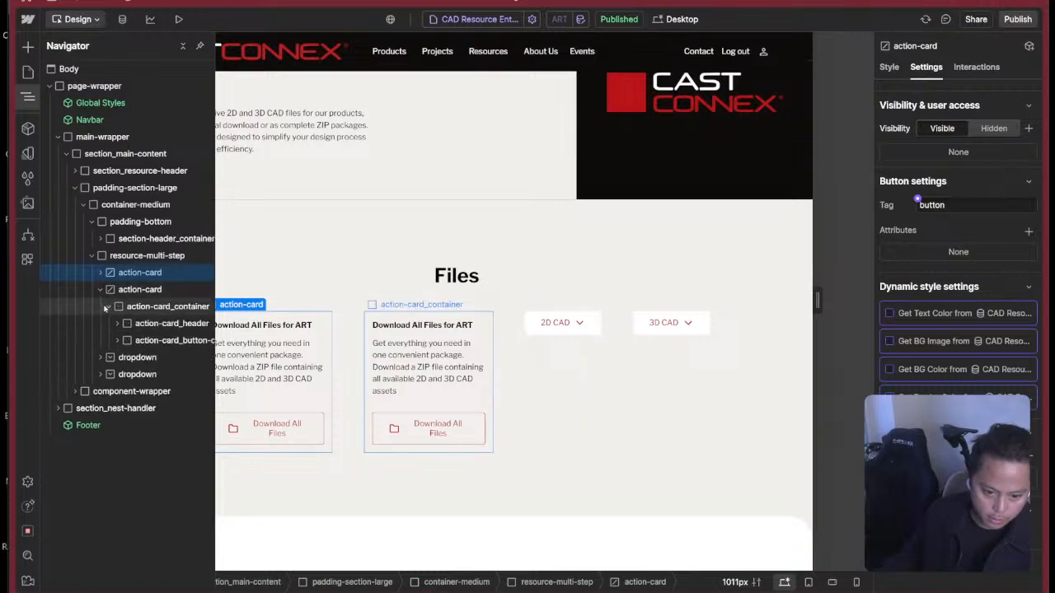
left_click(150, 342)
key("Delete")
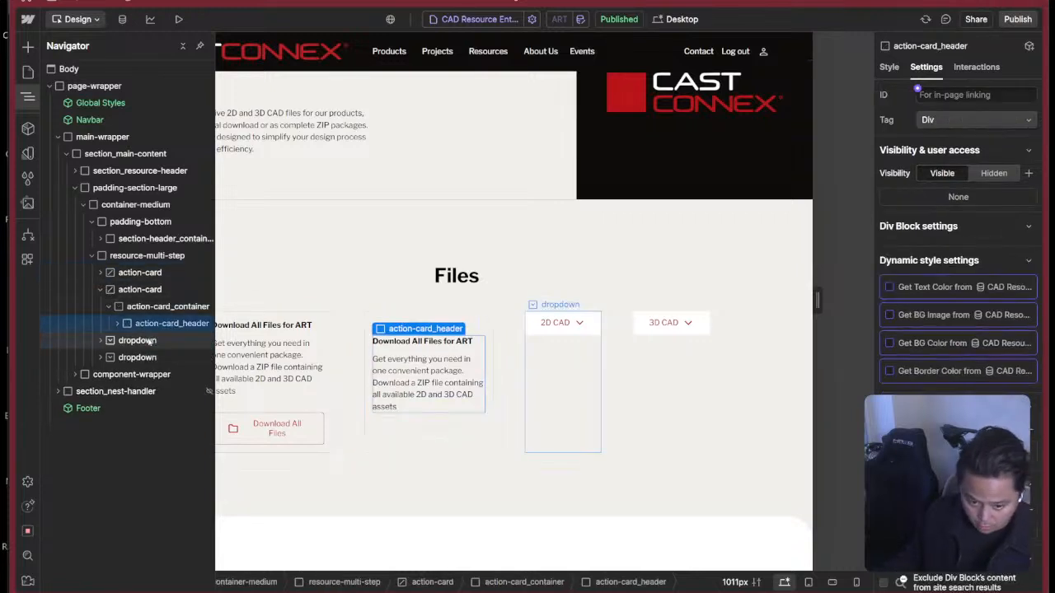
left_click_drag(115, 340, 193, 340)
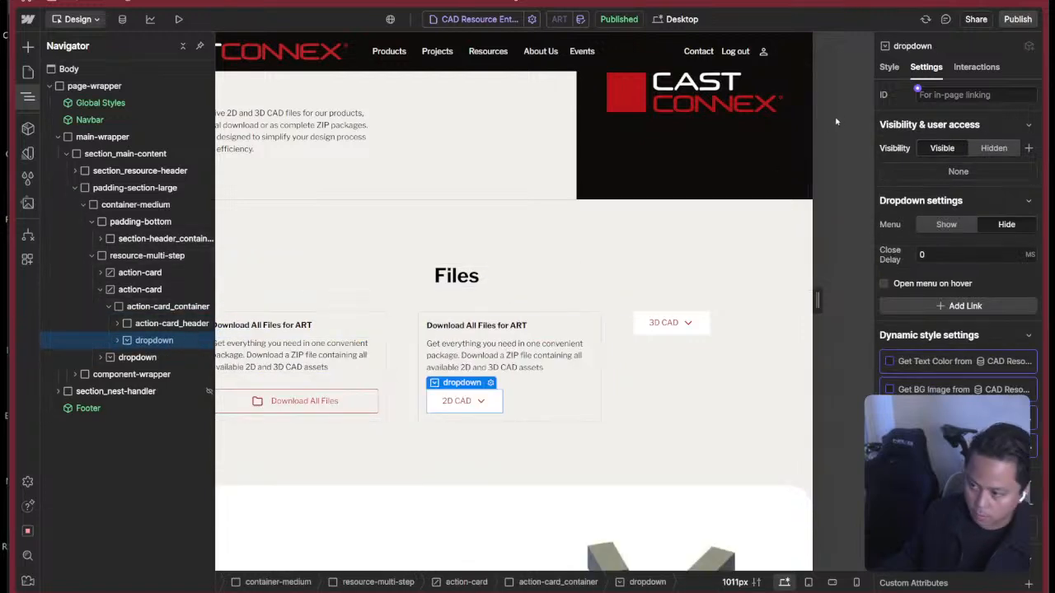
Replace the 2D CAD dropdown's item-stretch combo class with a new cc-action-card combo class.
left_click(889, 67)
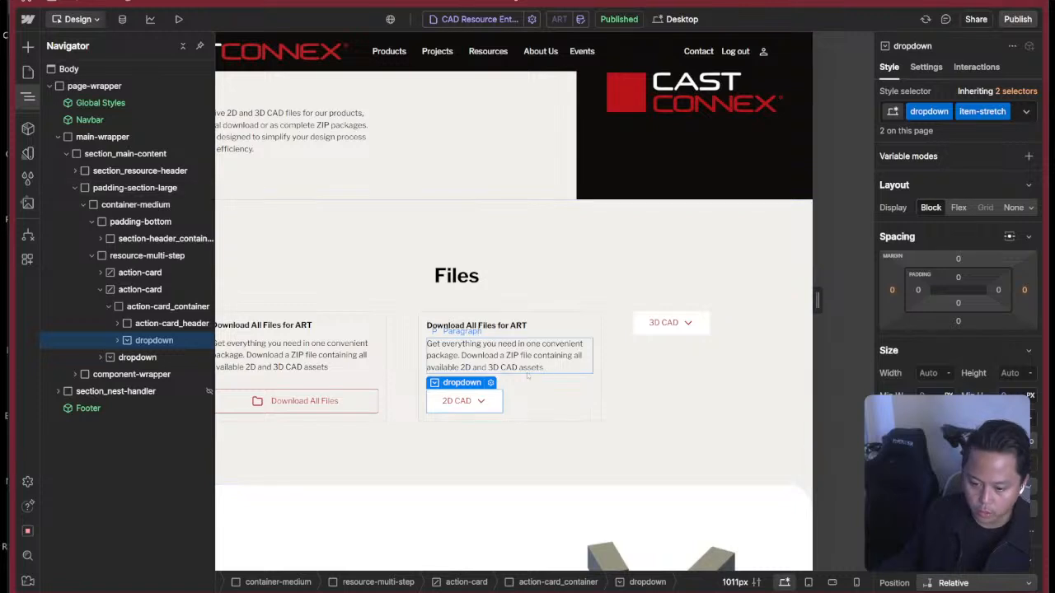
scroll(964, 247, "down", 3)
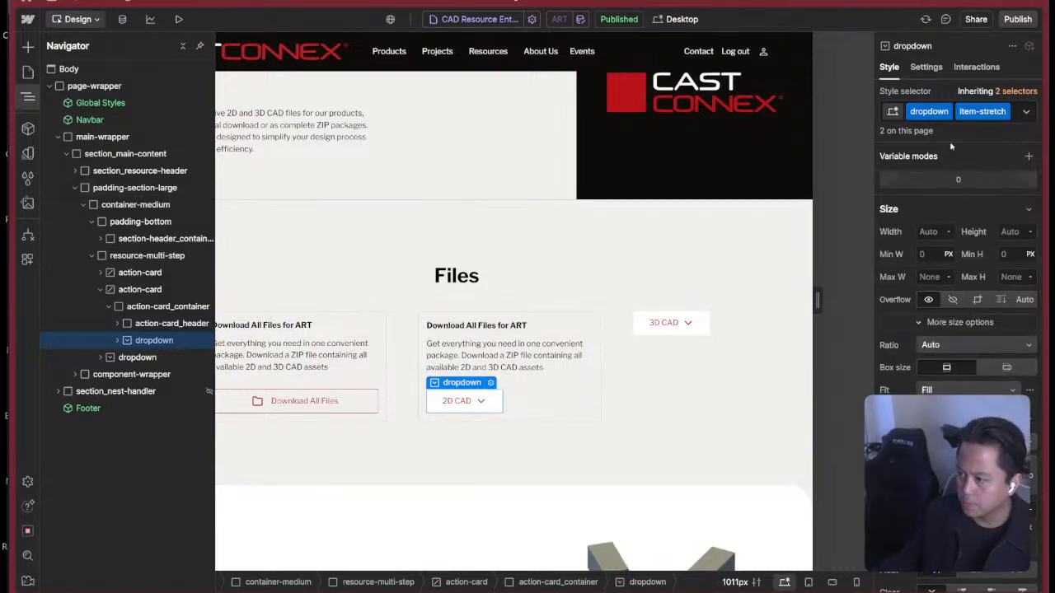
key("super+Return")
key("BackSpace")
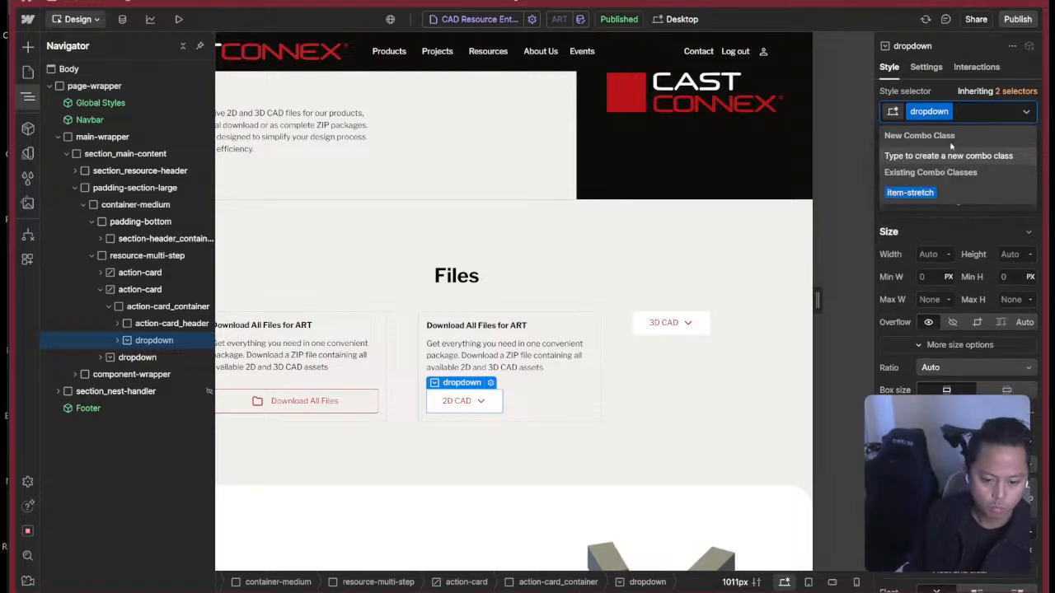
type("cc-action")
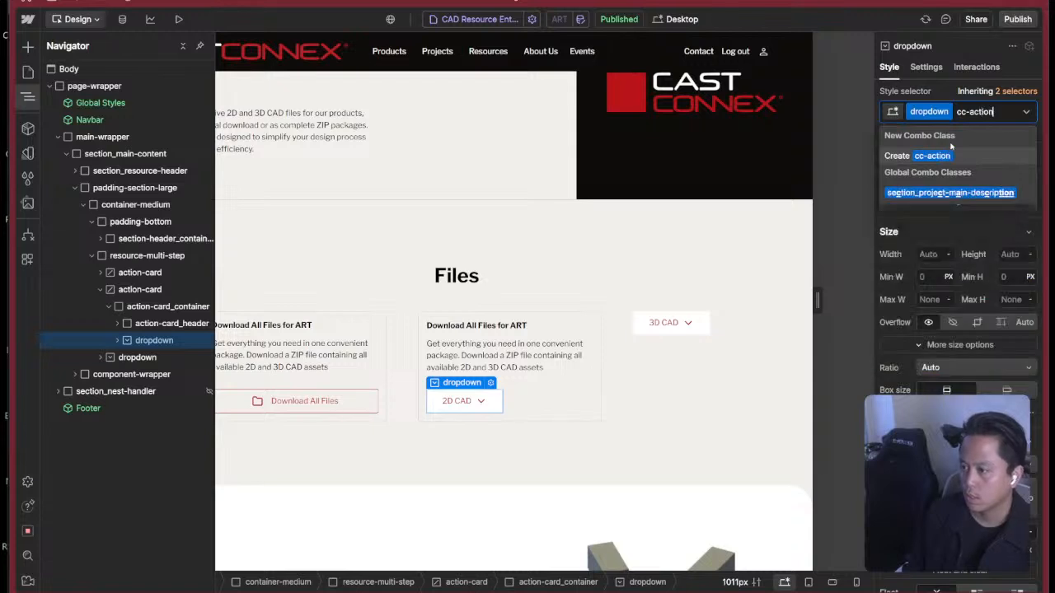
type("-card")
key("Return")
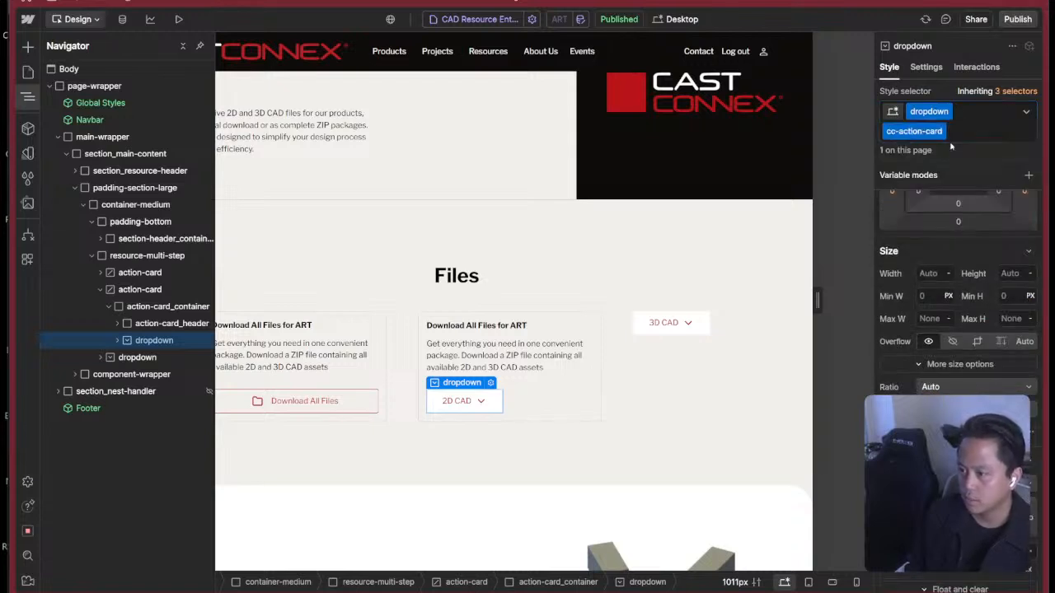
Set the width of the 2D CAD dropdown's cc-action-card combo class to 100%.
left_click(935, 275)
type("100")
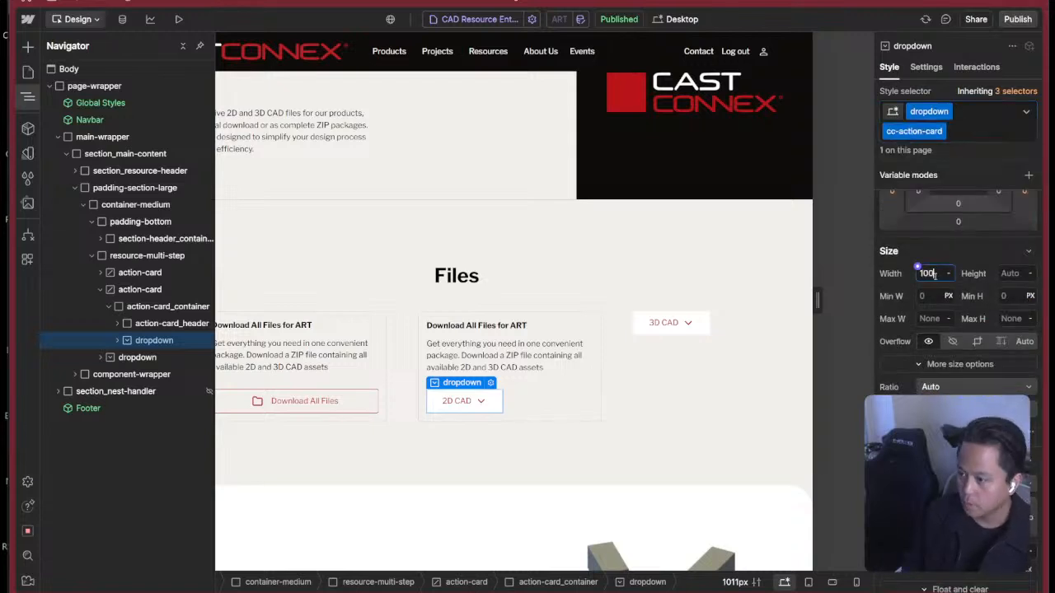
type("%")
key("Return")
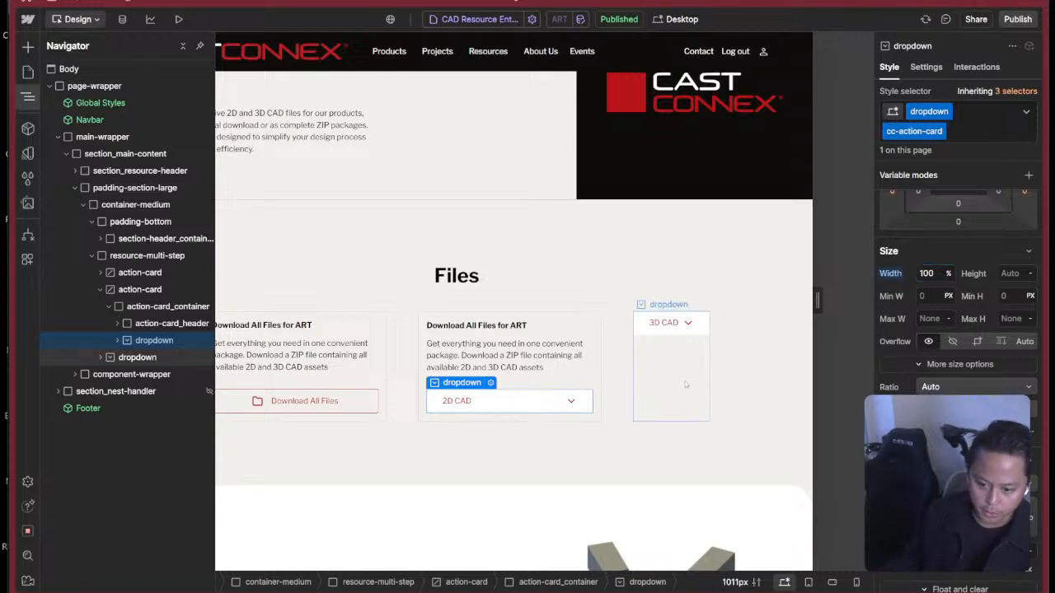
Preview the page and repeatedly expand and collapse the 2D CAD dropdown to examine how the neighbouring card behaves.
left_click(666, 323)
key("super+shift+p")
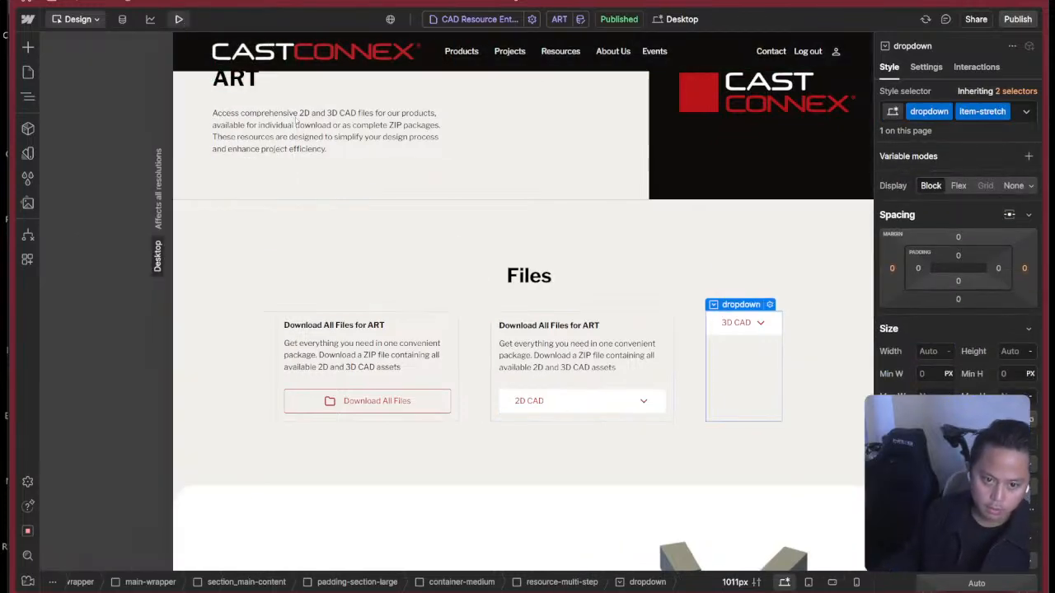
scroll(676, 346, "down", 5)
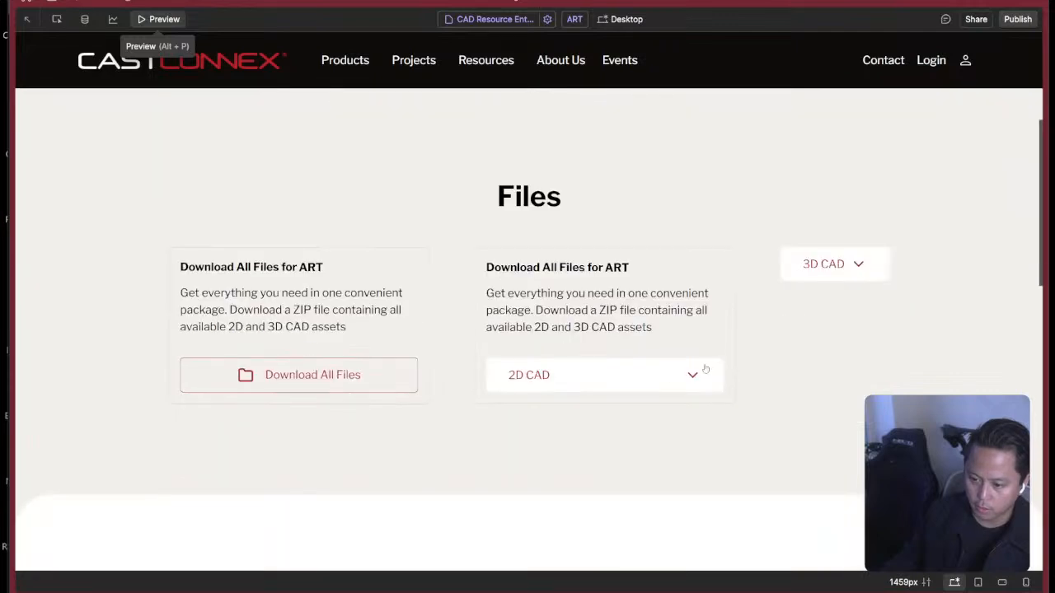
left_click(684, 376)
left_click(672, 384)
left_click(671, 383)
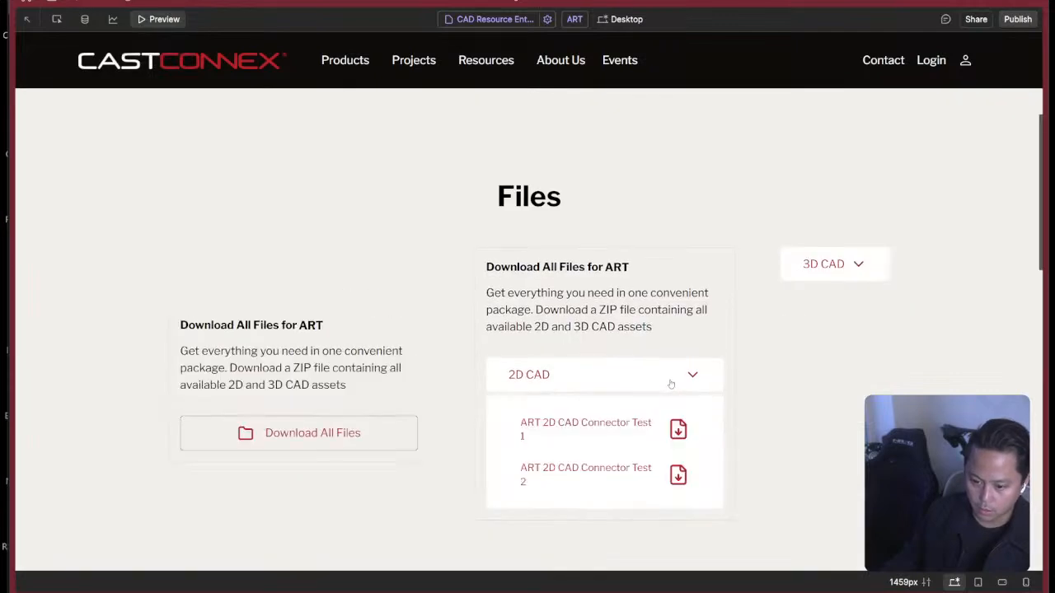
left_click(670, 383)
left_click(673, 385)
left_click(673, 384)
left_click(673, 384)
left_click(673, 384)
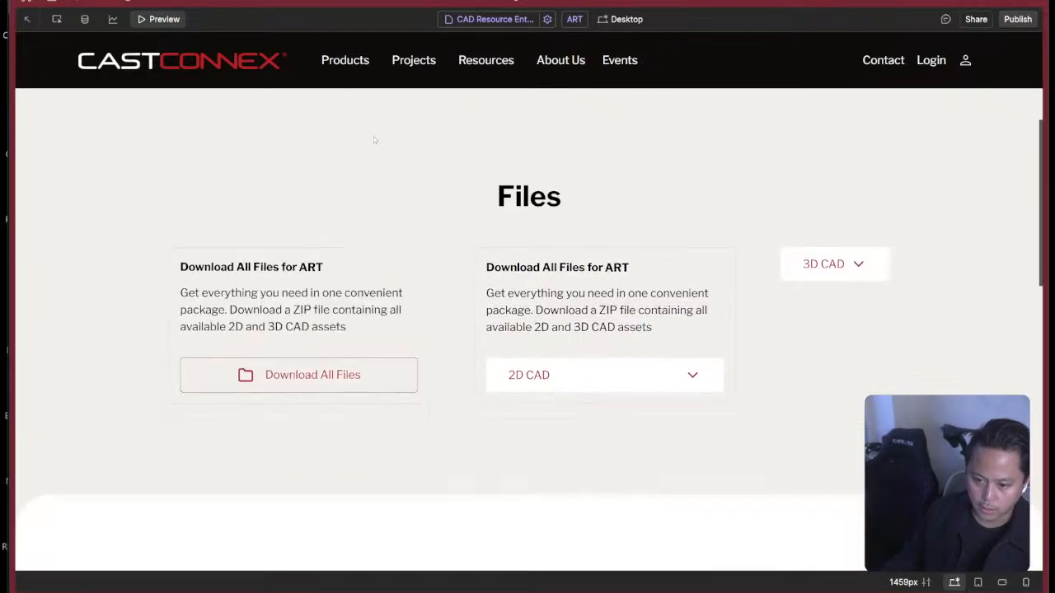
left_click(182, 19)
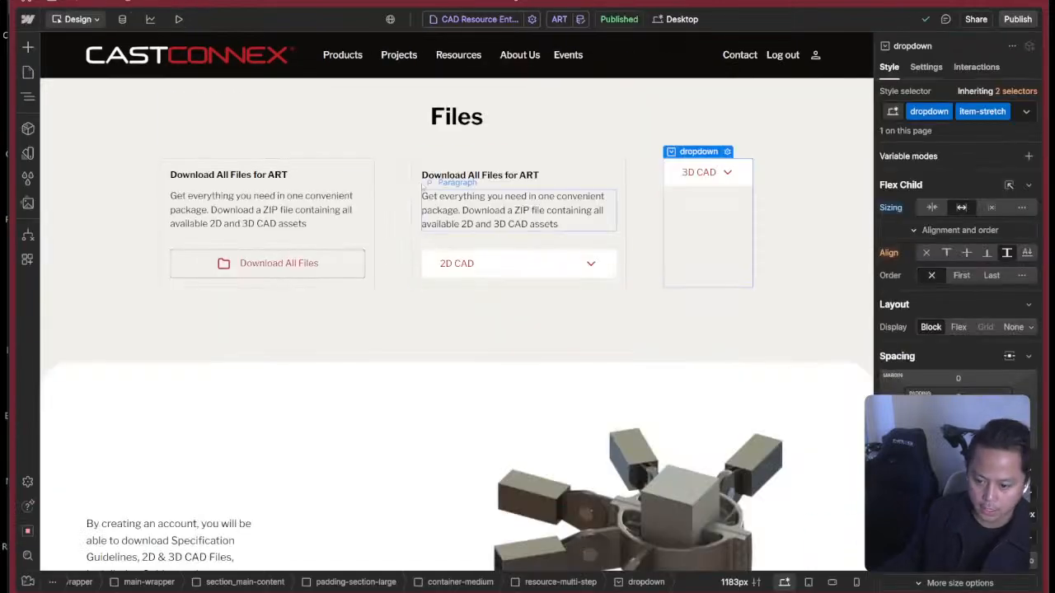
Set the vertical alignment of the resource-multi-step flex layout to Top.
left_click(602, 213)
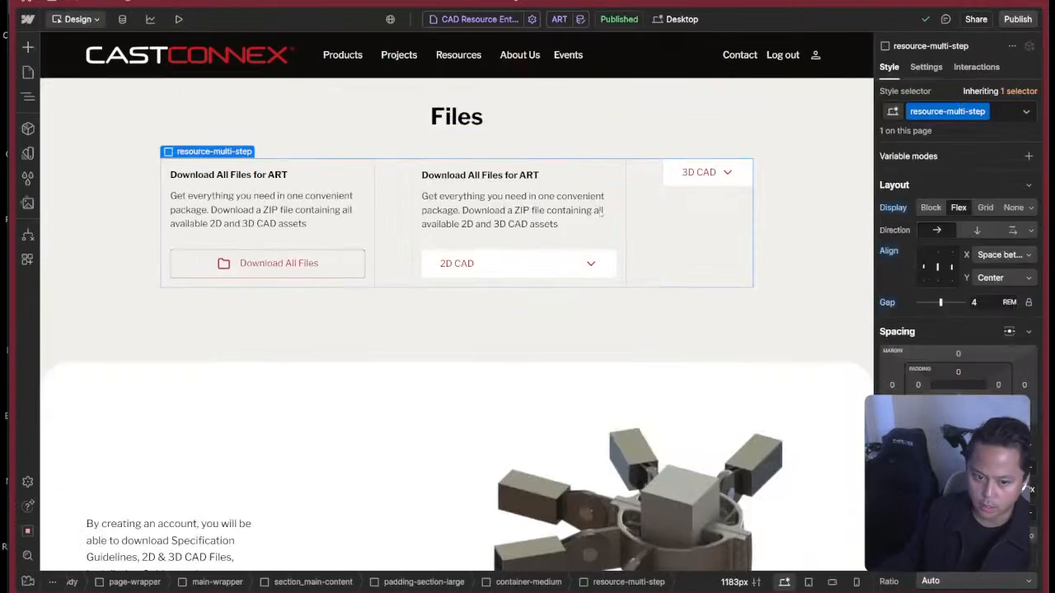
left_click(935, 252)
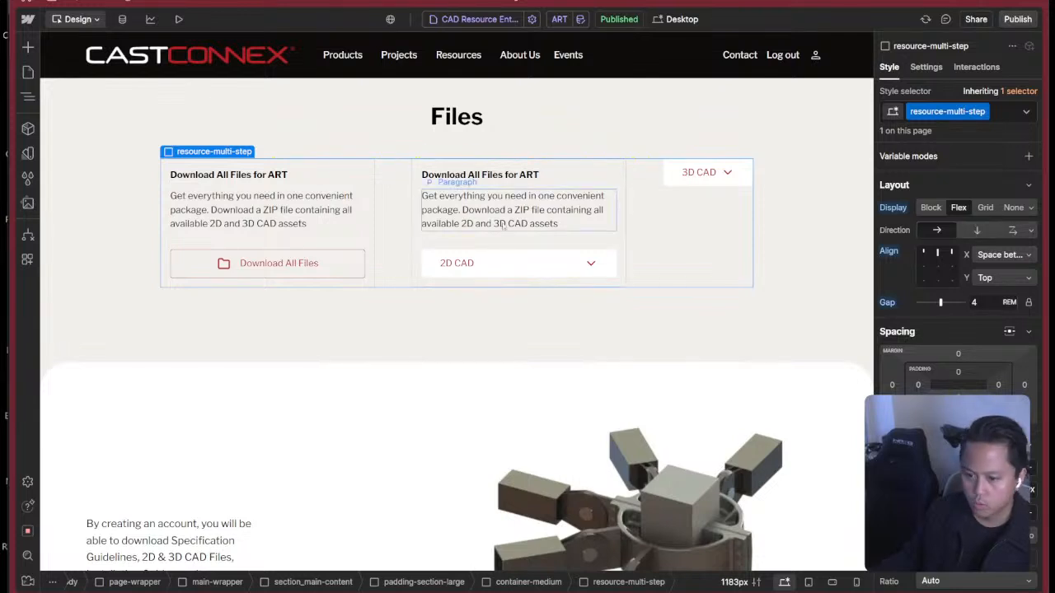
left_click(431, 247)
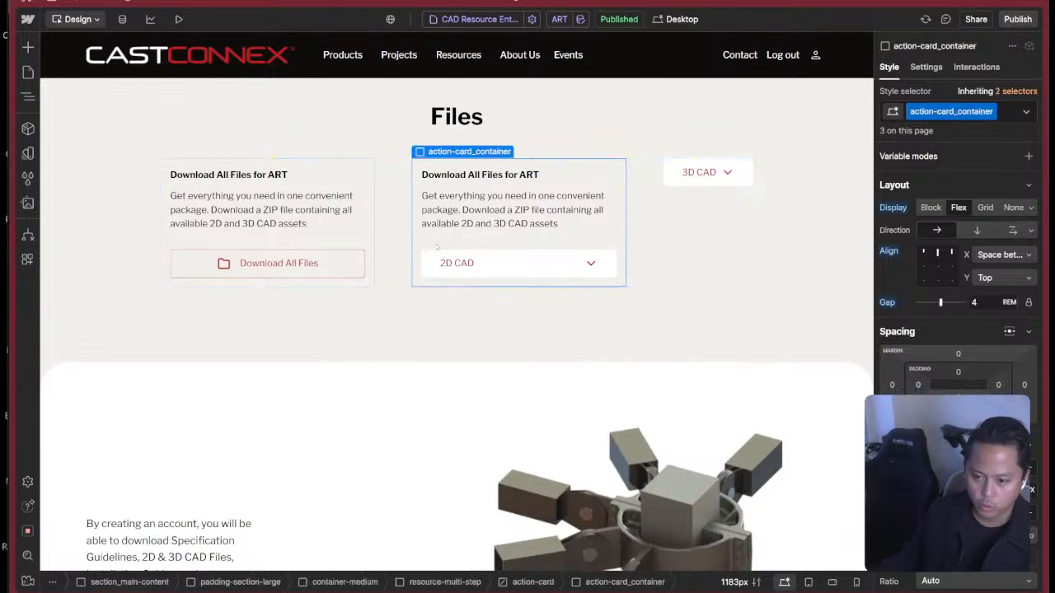
left_click(383, 192)
Preview the page again and toggle the 2D CAD dropdown to check the top alignment of the cards, then return to the design view.
left_click(178, 18)
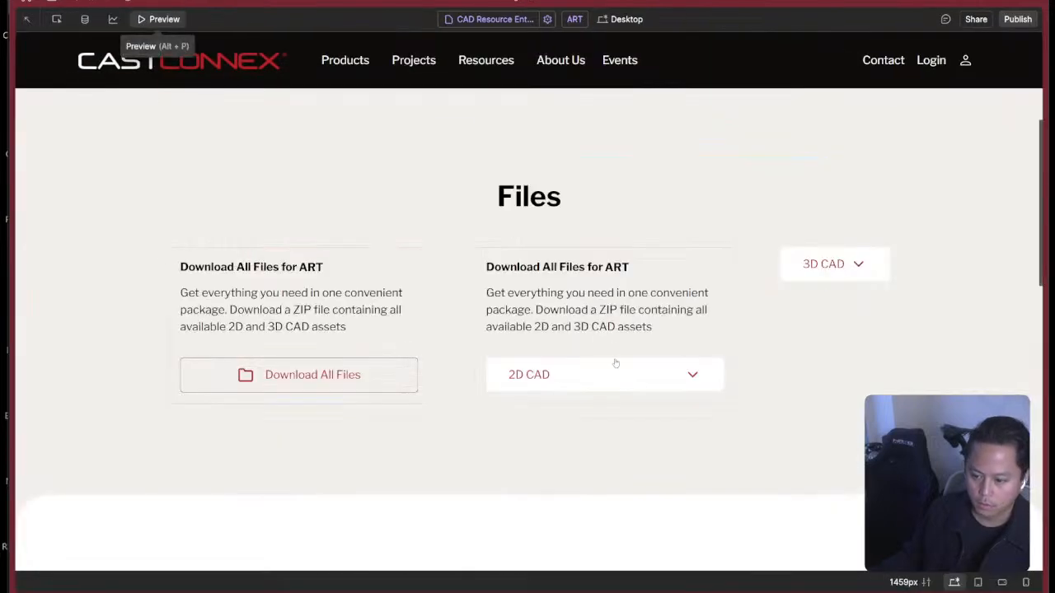
left_click(626, 381)
left_click(626, 381)
left_click(627, 381)
left_click(626, 381)
left_click(626, 380)
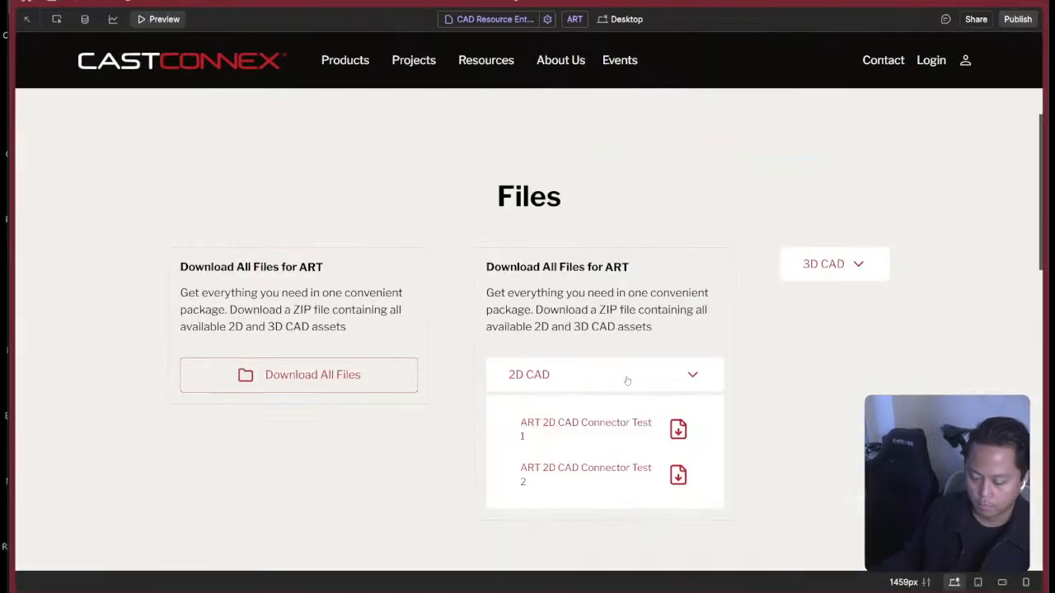
left_click(626, 381)
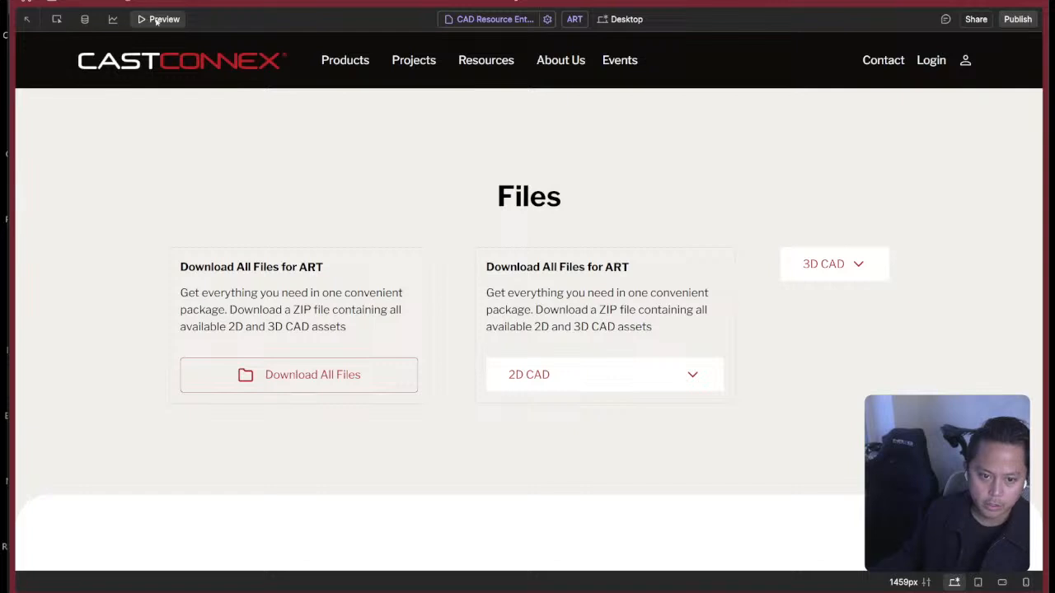
left_click(57, 19)
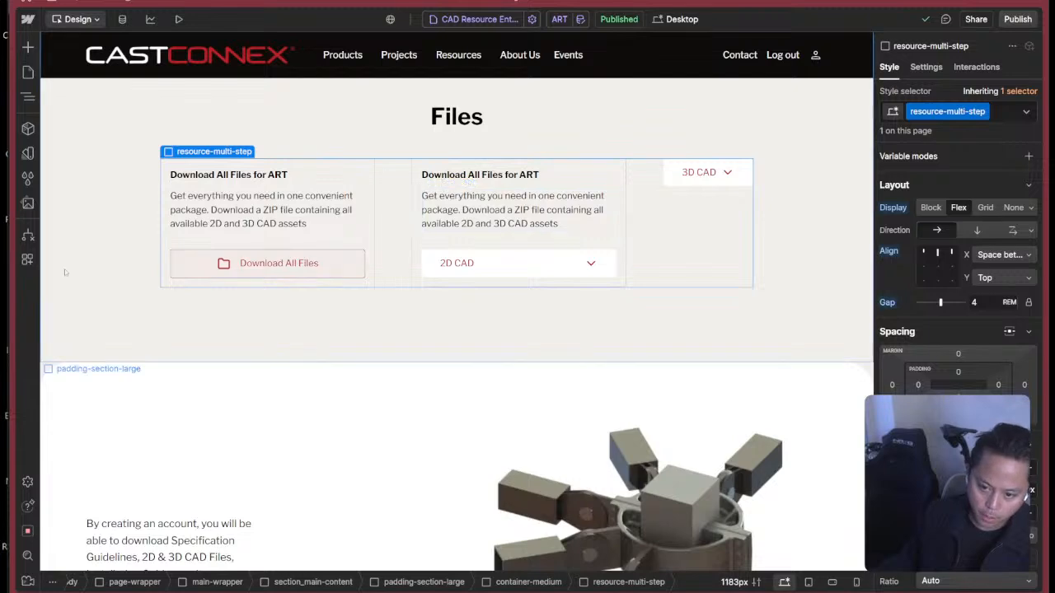
mouse_move(6, 264)
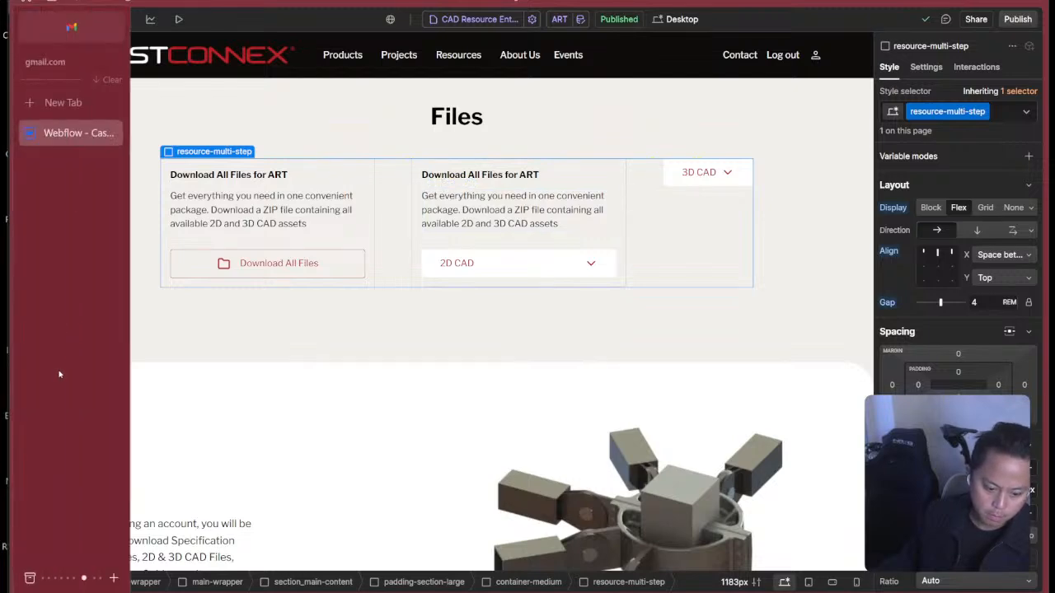
key("super+e")
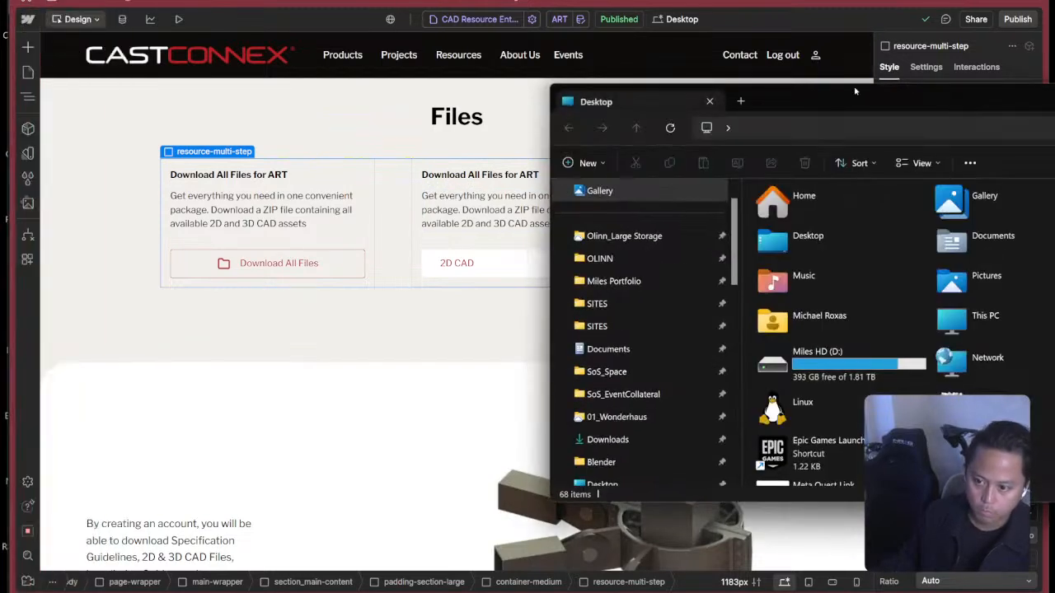
left_click_drag(854, 98, 1054, 108)
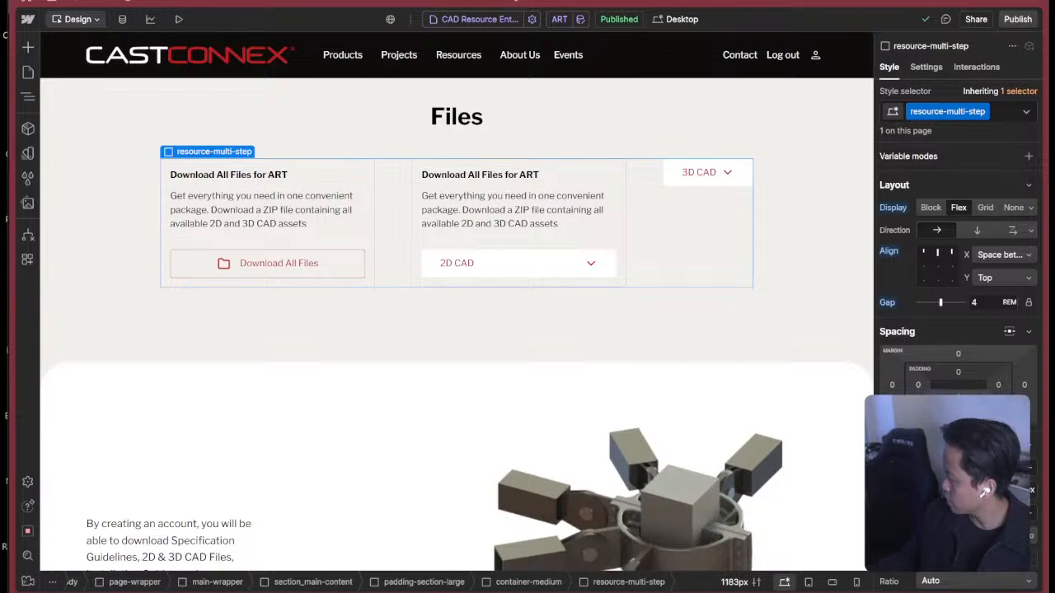
left_click(800, 122)
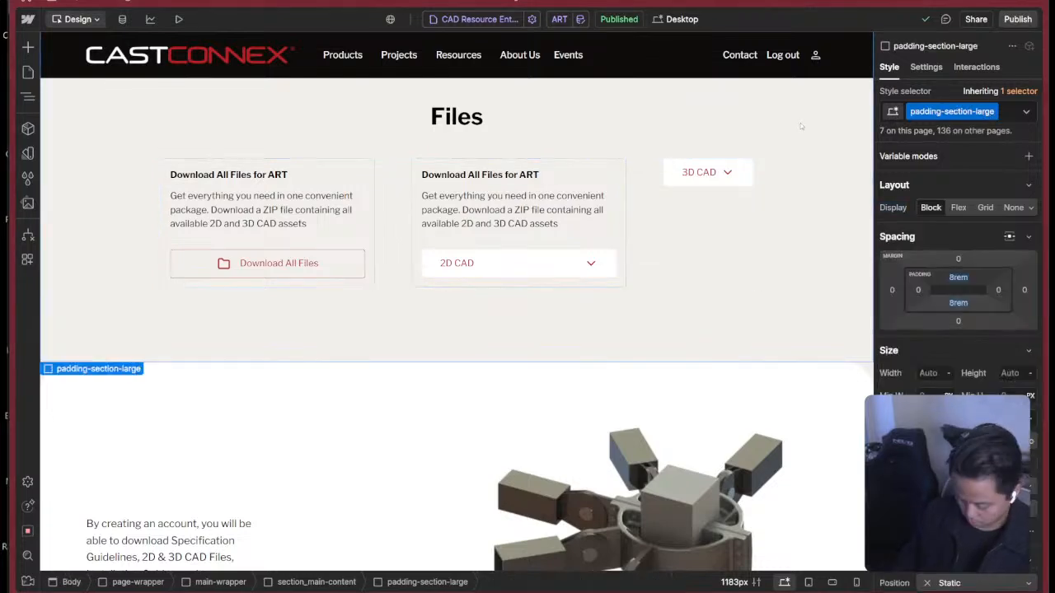
key("ctrl+n")
left_click_drag(678, 9, 1054, 41)
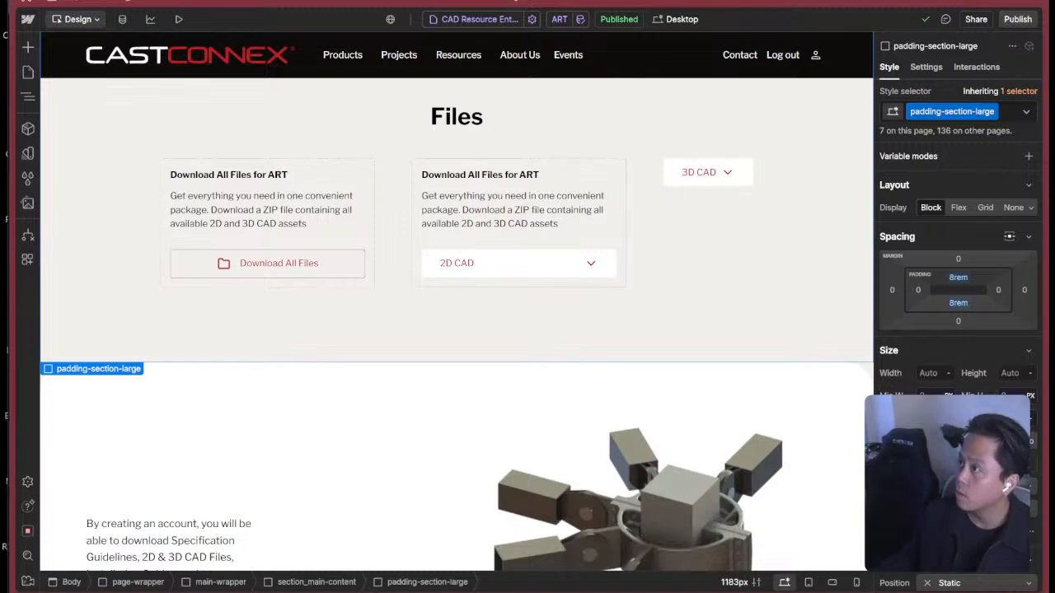
key("XF86AudioRaiseVolume")
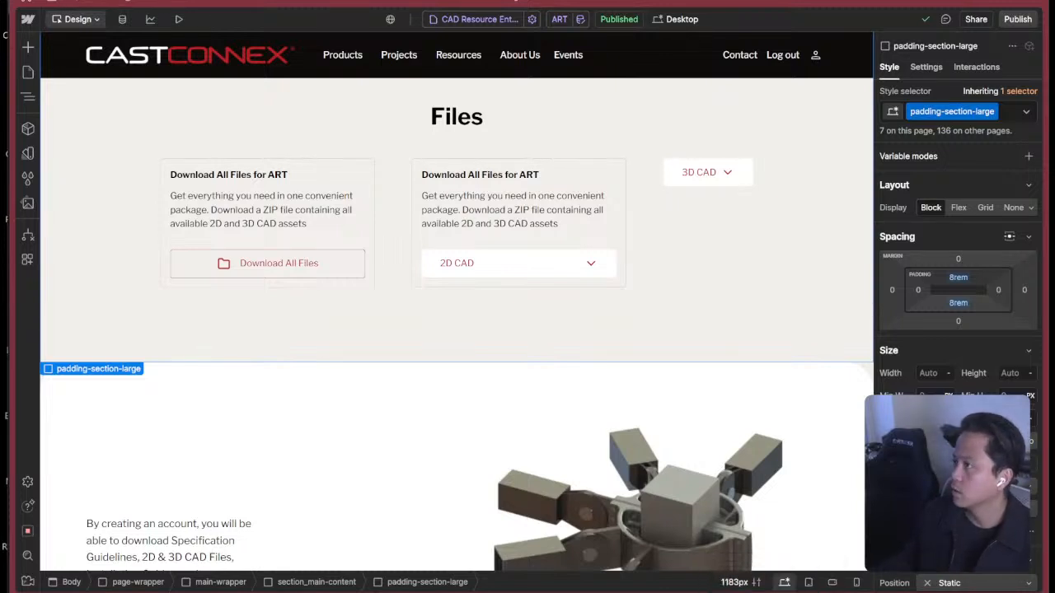
scroll(511, 317, "down", 2)
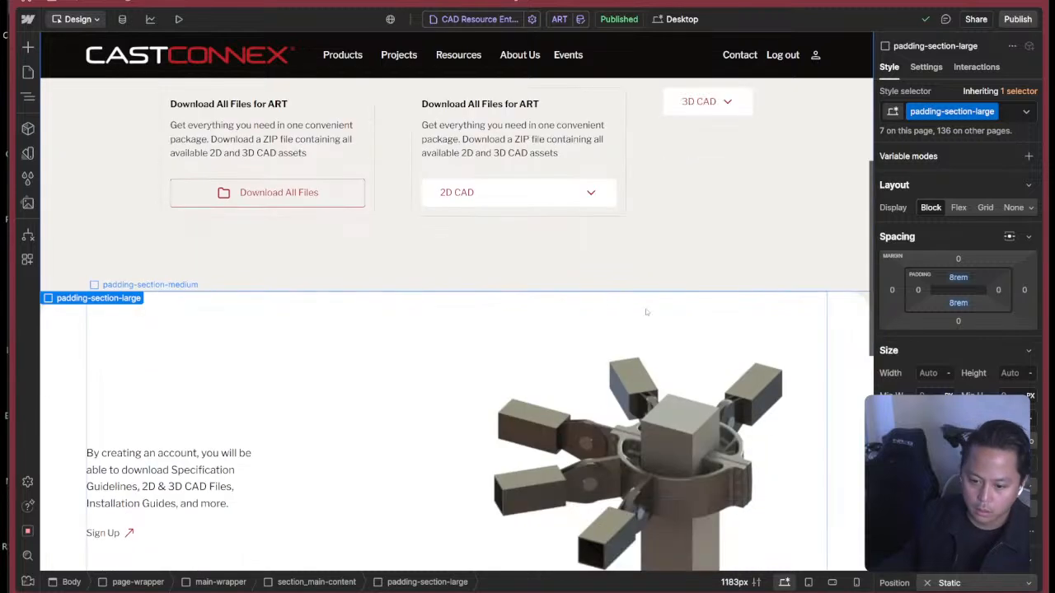
scroll(571, 343, "up", 3)
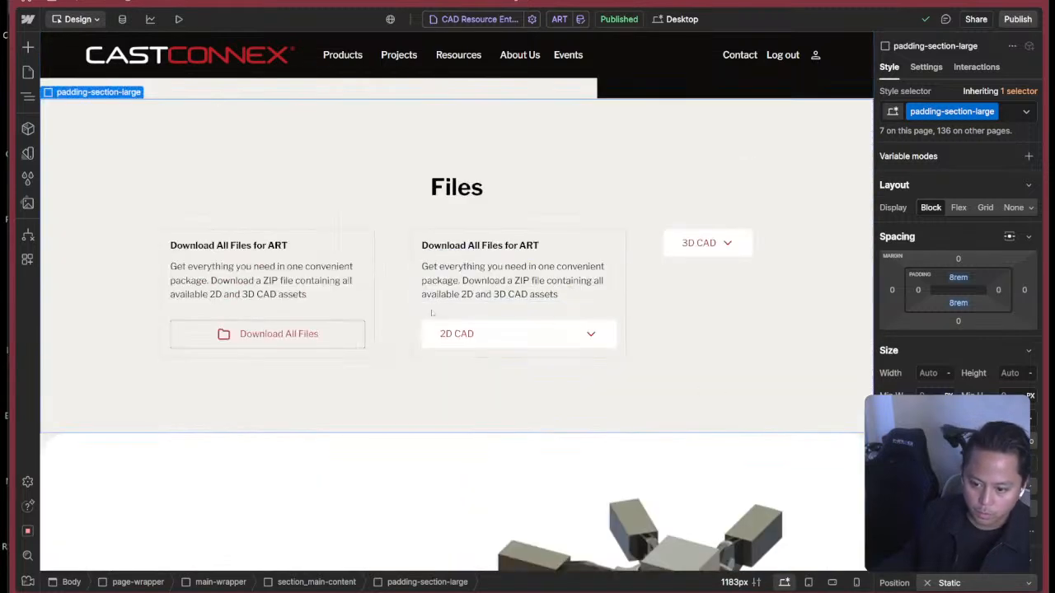
Switch to the CastConnex Design System prototype and examine the expanded 2D Files and 3D Files cards, closing and reopening the 2D Files card.
key("super+Tab")
left_click(833, 255)
left_click(605, 282)
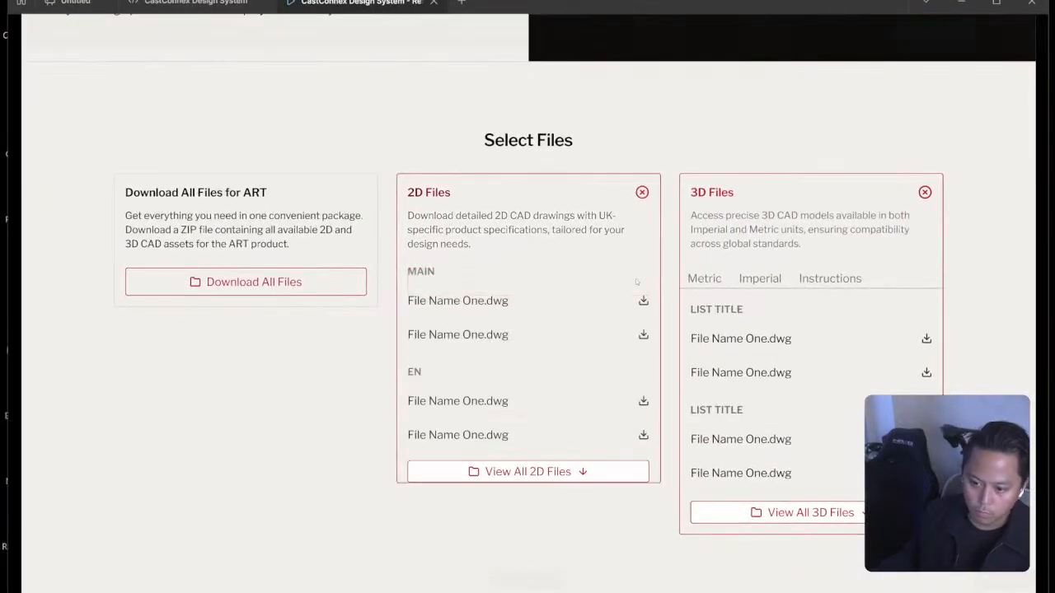
left_click(635, 192)
left_click(587, 280)
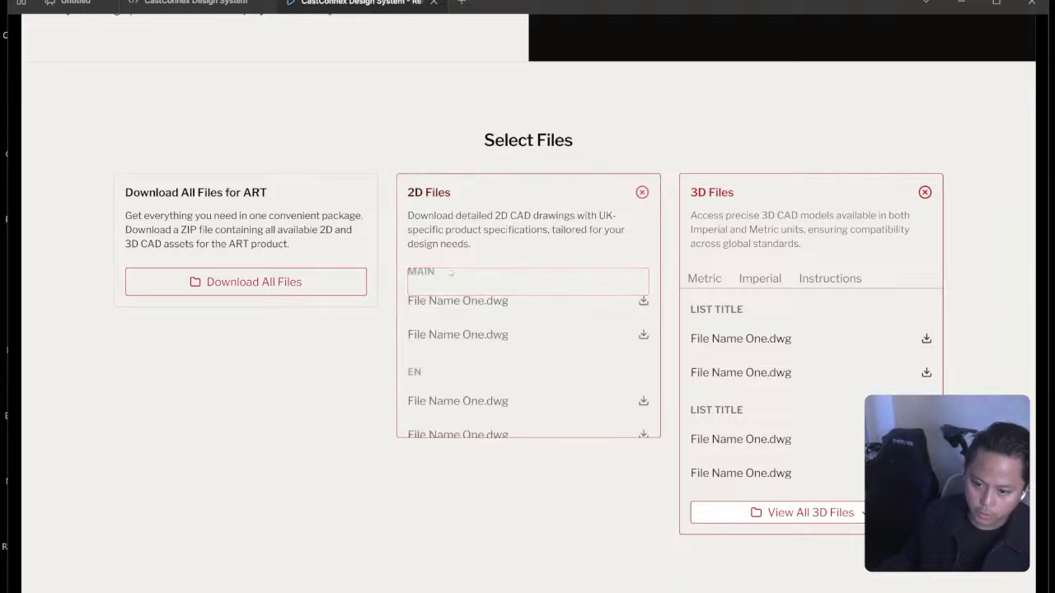
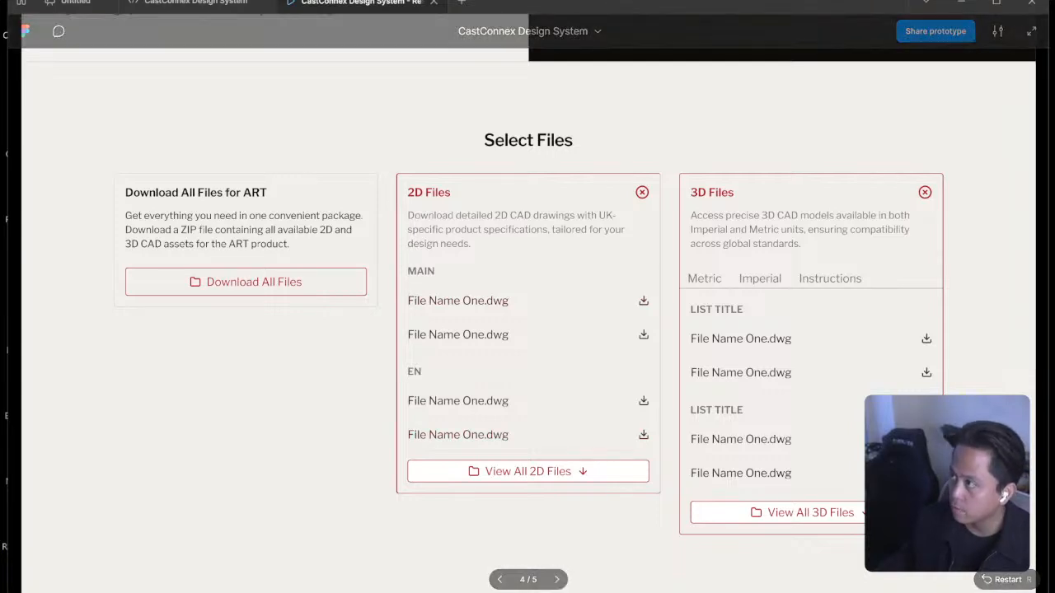
Examine the expanded 2D Files and 3D Files cards in the Select Files section of the CastConnex Design System prototype.
key("super+Tab")
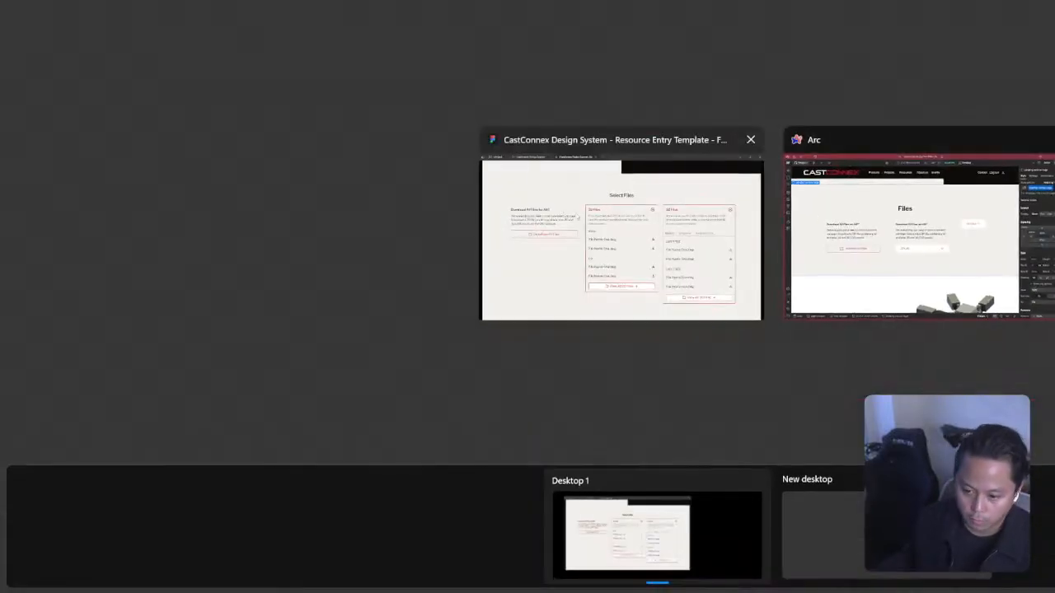
left_click(804, 136)
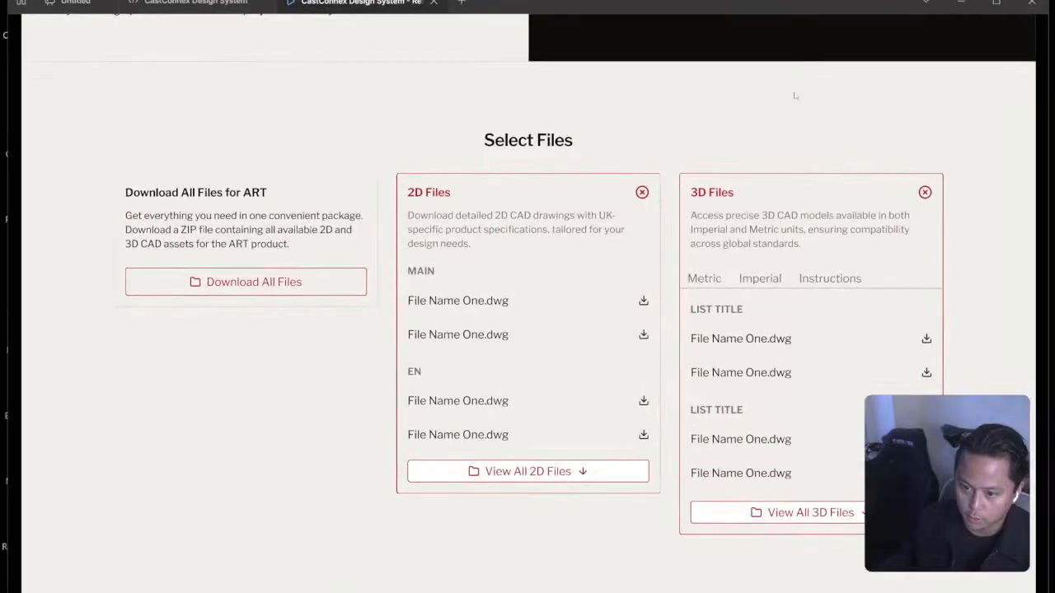
left_click(195, 3)
key("super+Tab")
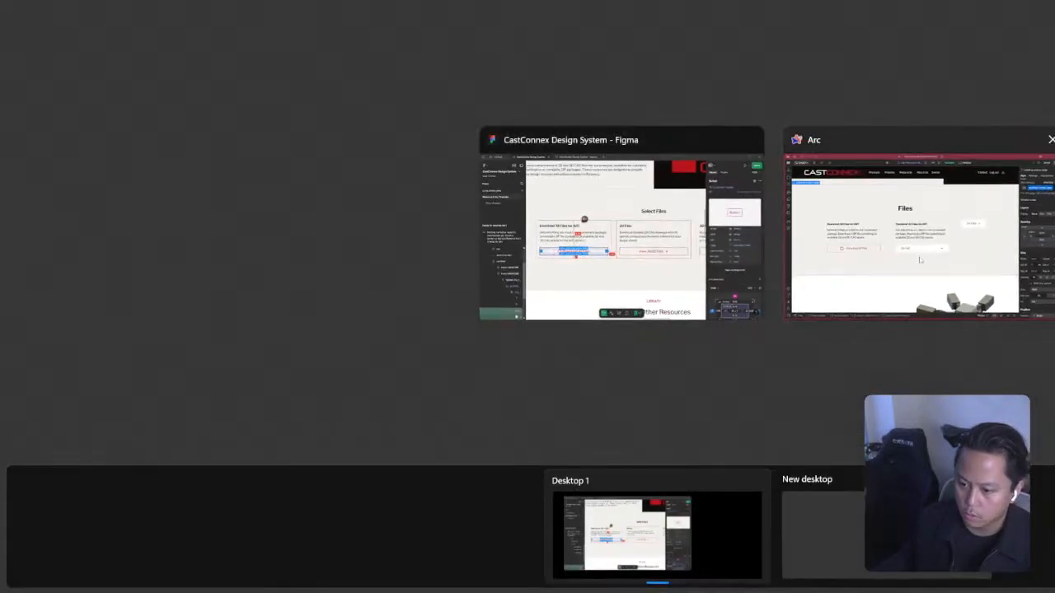
left_click(548, 221)
key("ctrl+Tab")
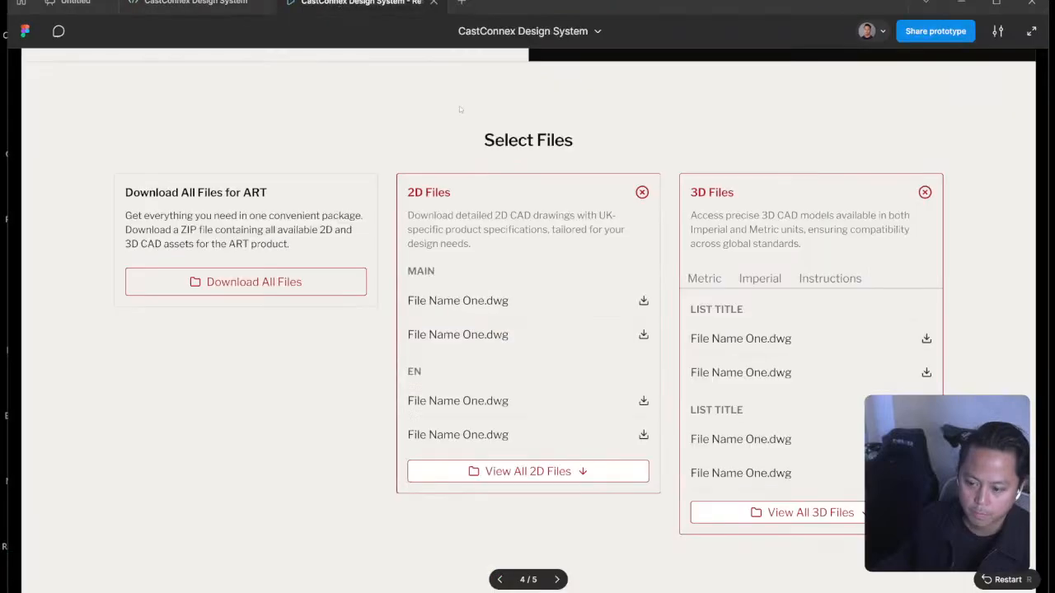
scroll(717, 428, "up", 3)
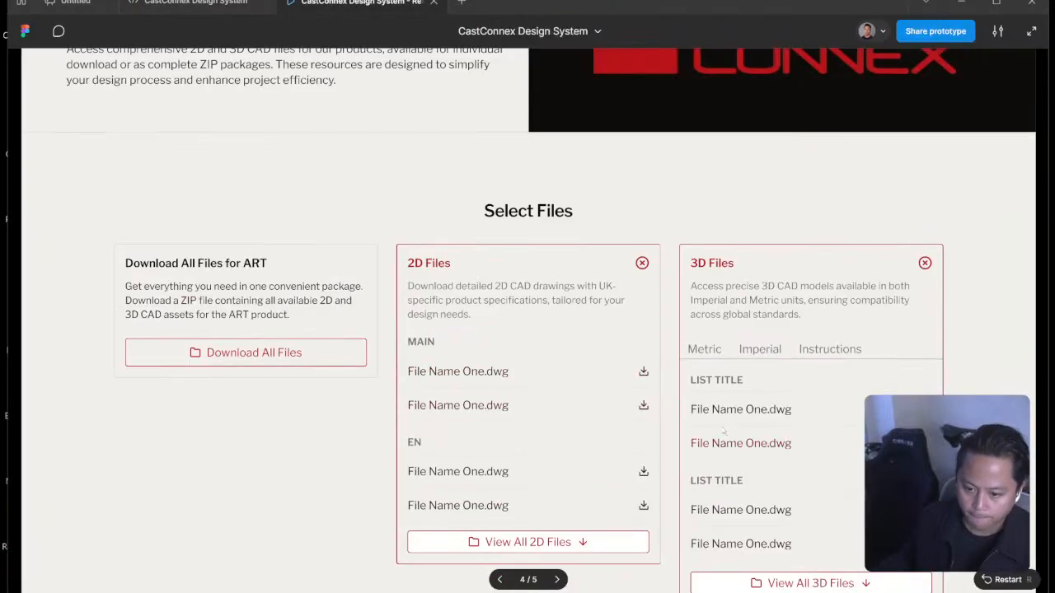
scroll(719, 422, "down", 2)
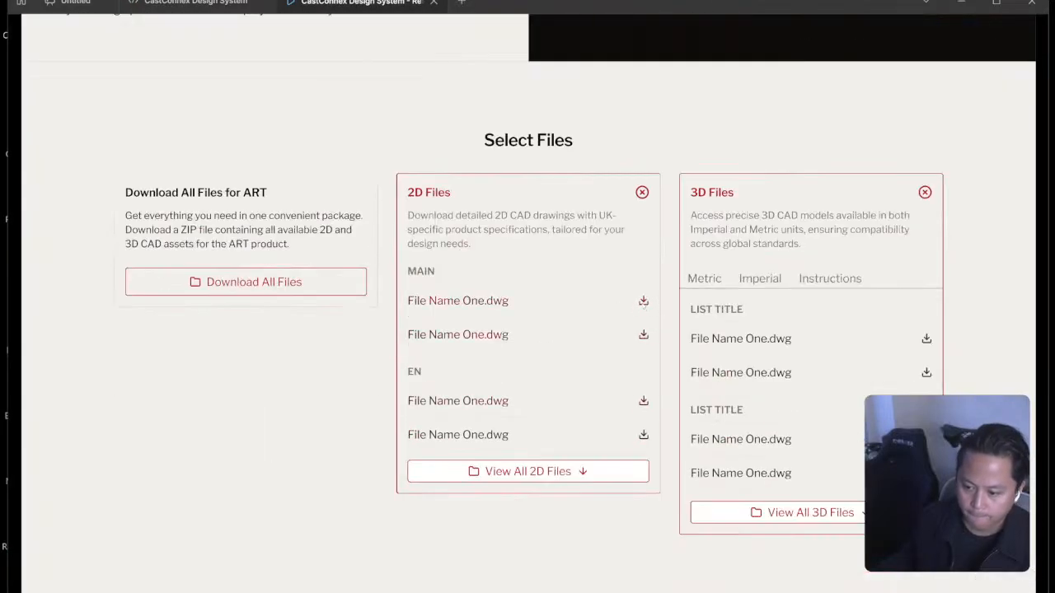
Switch to Webflow, show the 2D CAD dropdown's menu and examine the style settings of its dropdown-toggle.
key("super+Tab")
left_click(888, 276)
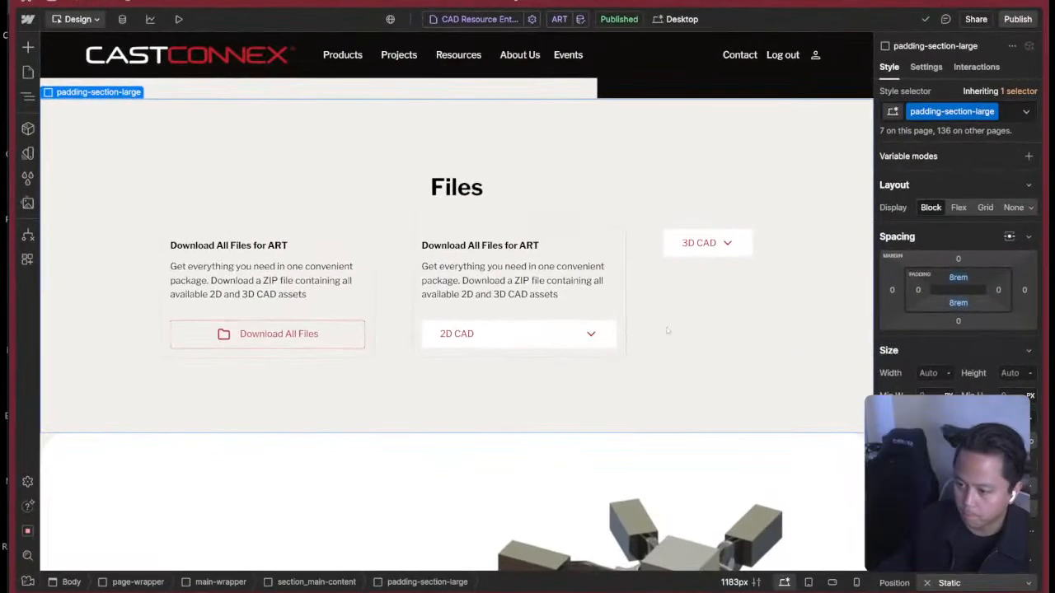
left_click(558, 345)
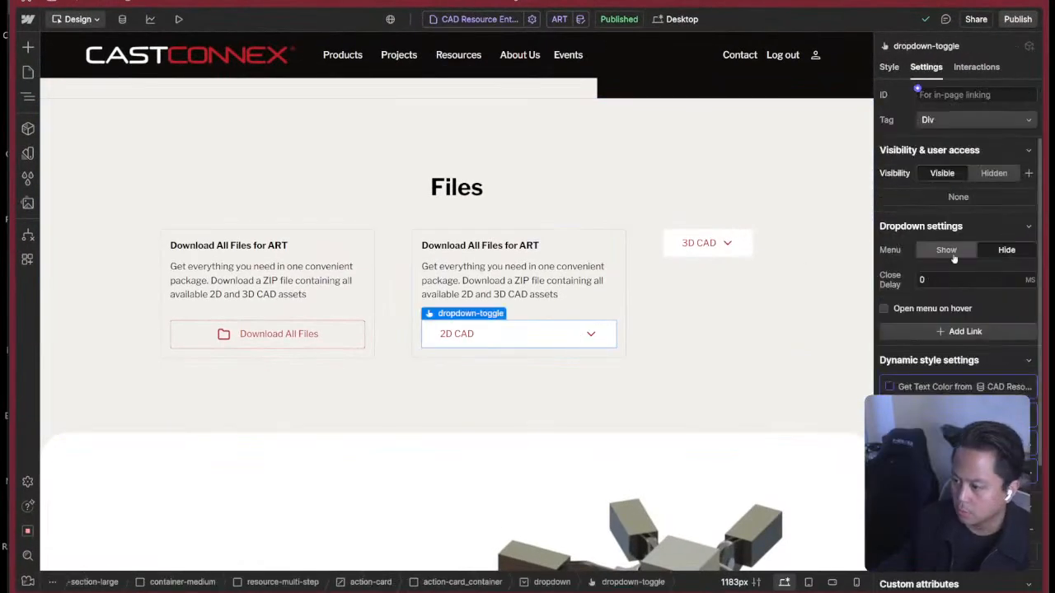
scroll(565, 363, "up", 1)
scroll(566, 364, "down", 3)
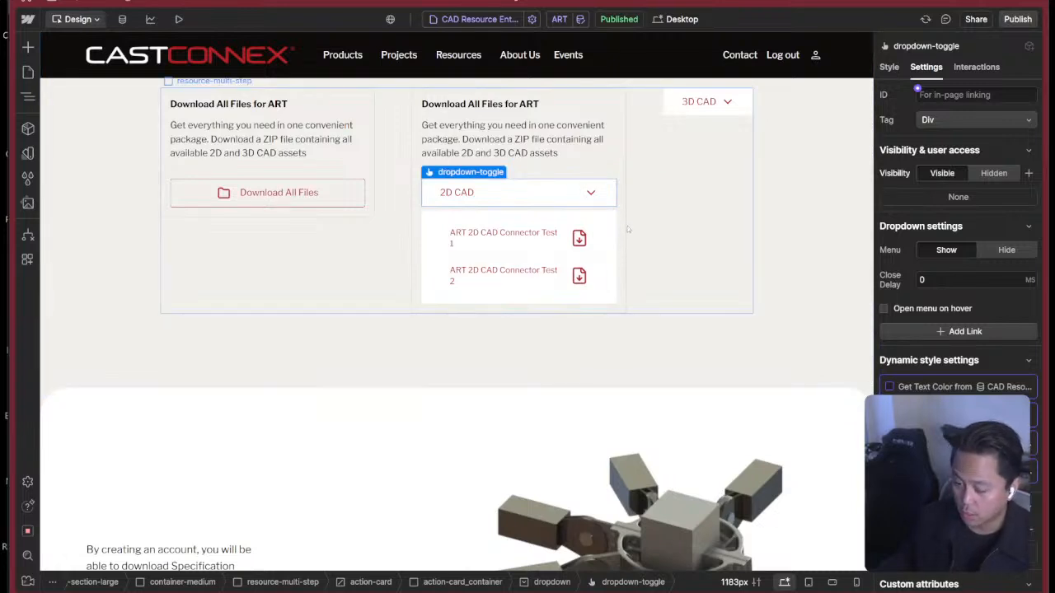
left_click(891, 67)
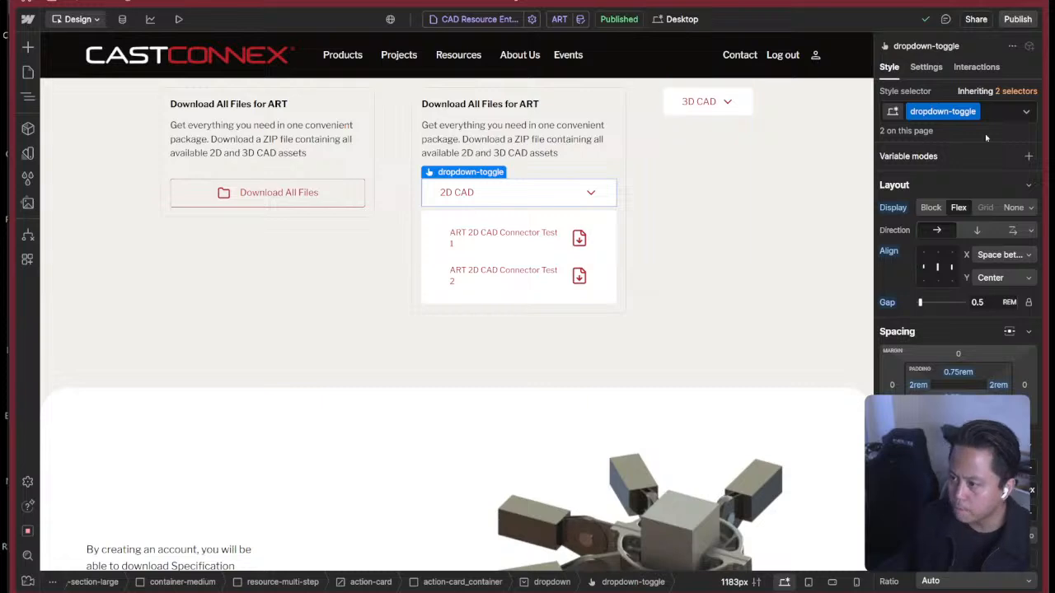
scroll(983, 389, "down", 3)
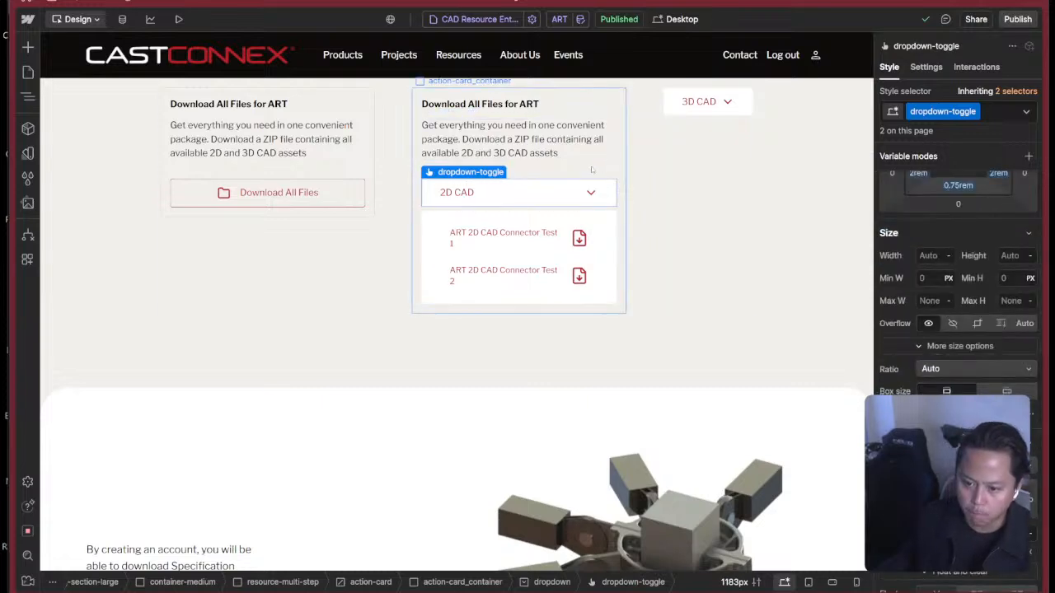
Add the combo class cc-action-card to the dropdown-toggle inside the second action card.
left_click(619, 183)
key("z")
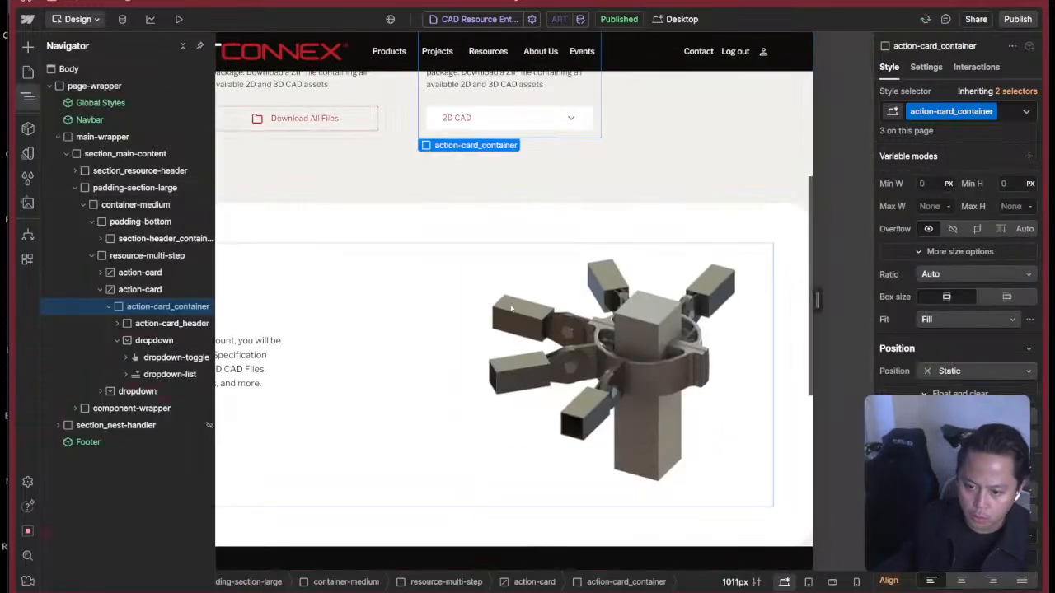
left_click(118, 340)
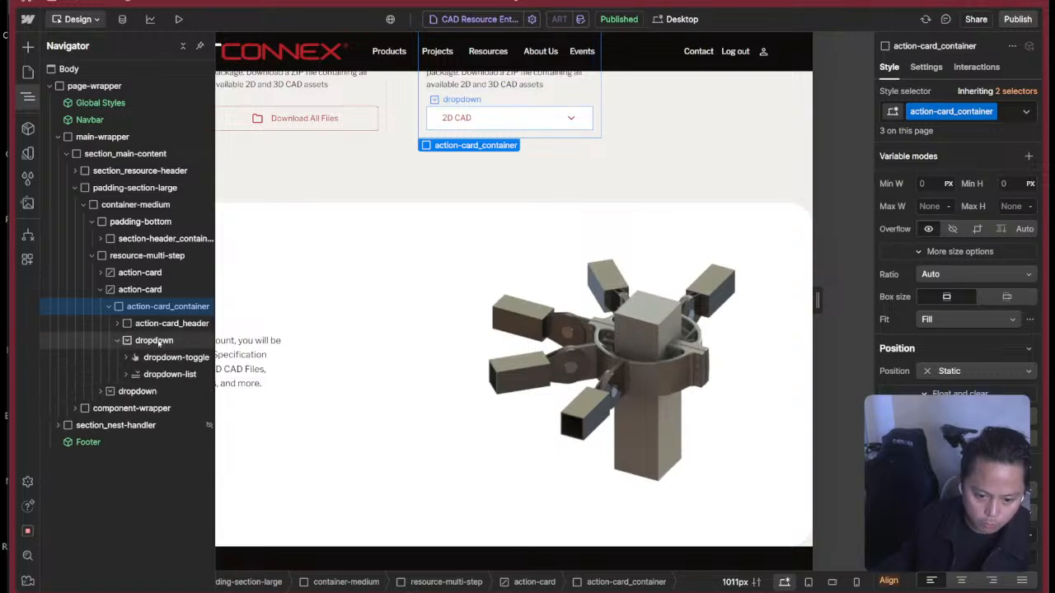
left_click(156, 340)
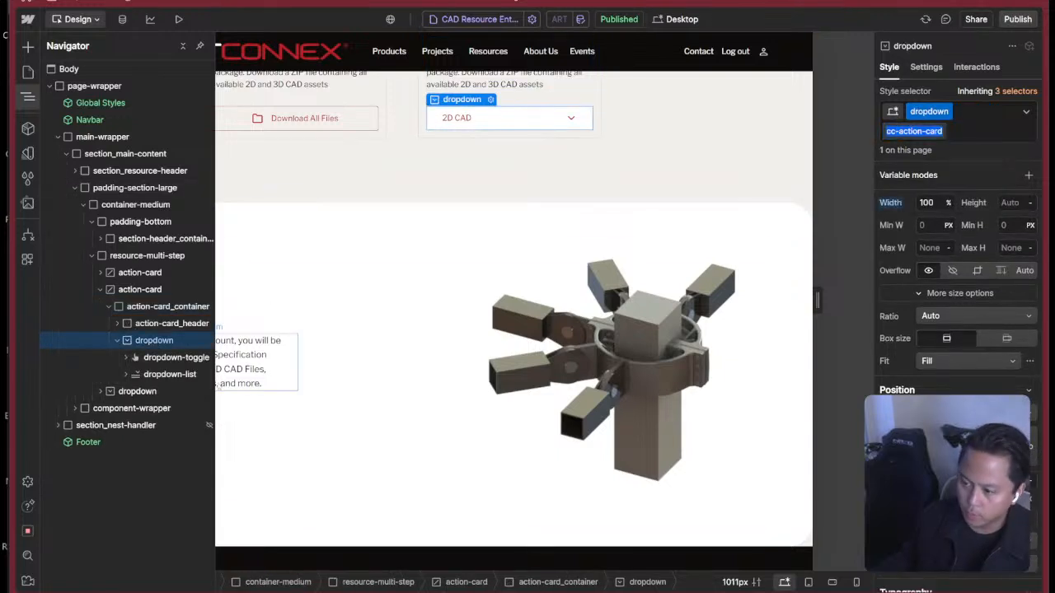
left_click(163, 358)
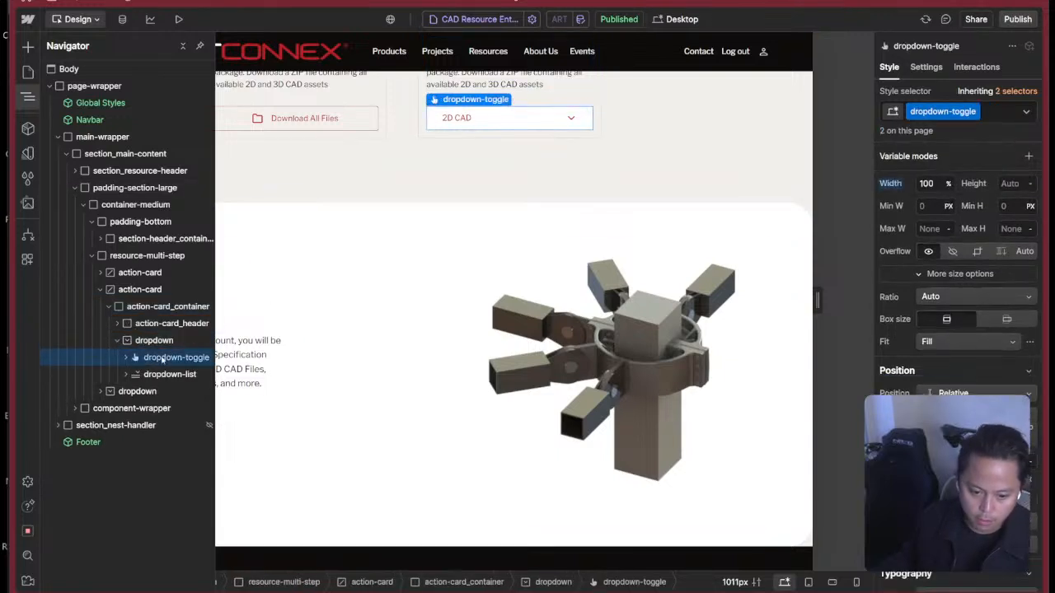
left_click(1000, 112)
type("cc-action-card")
key("Return")
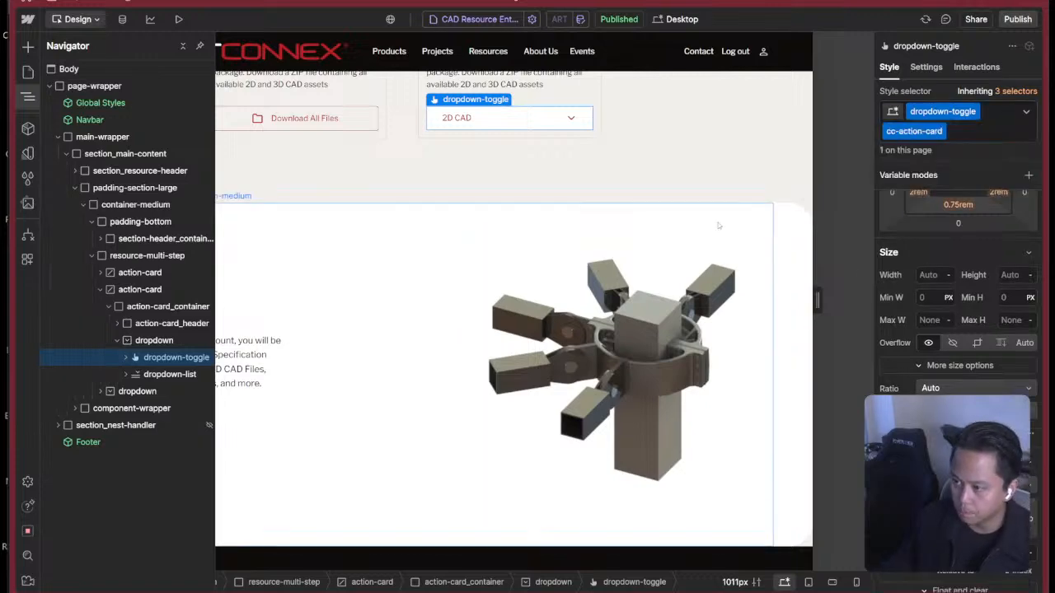
Set the padding of the 2D CAD dropdown-toggle to 0rem on all four sides.
scroll(717, 225, "down", 1)
scroll(714, 222, "up", 3)
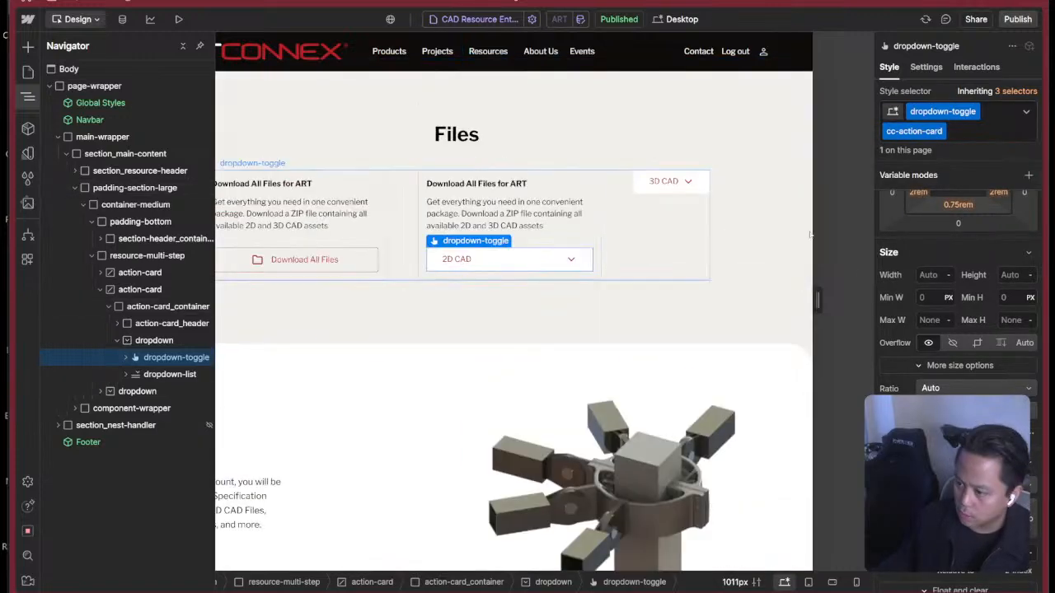
scroll(937, 255, "up", 2)
left_click_drag(958, 320, 928, 339)
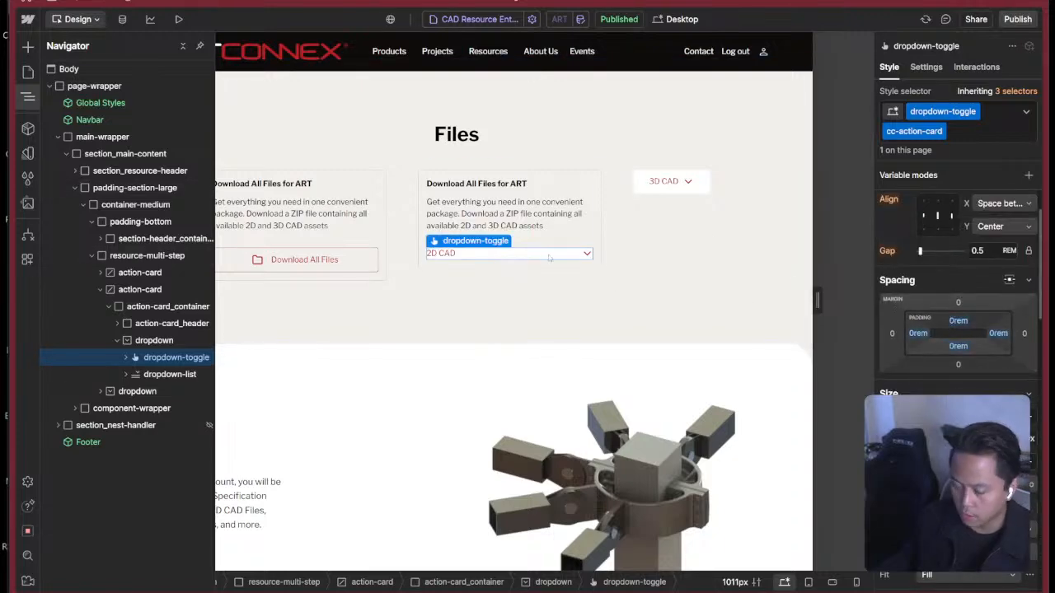
Check the window overview for the prototype, return to Webflow and inspect the classes on the Download All Files button.
key("super+Tab")
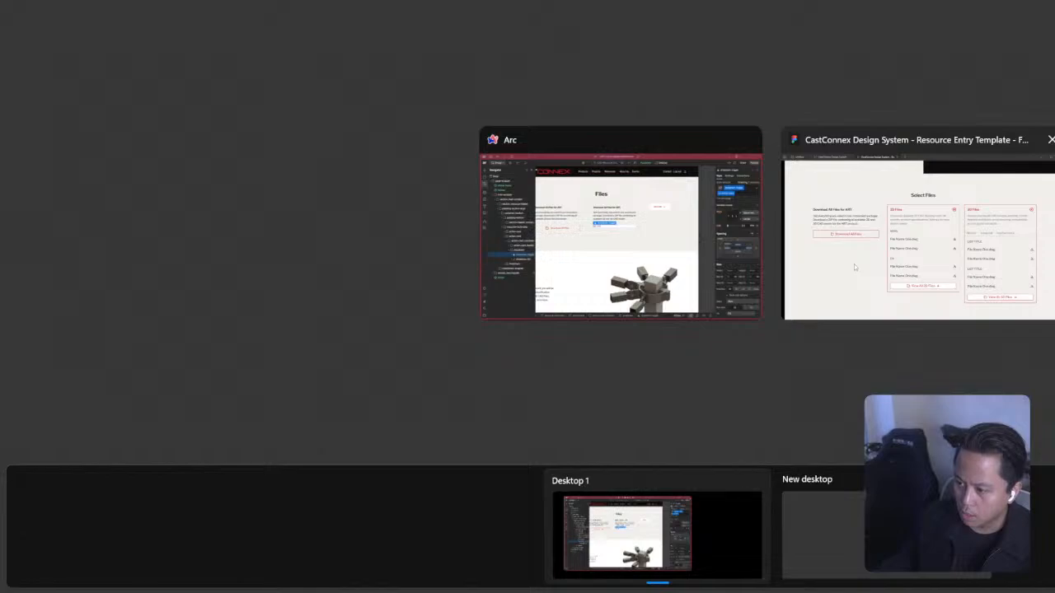
left_click(618, 230)
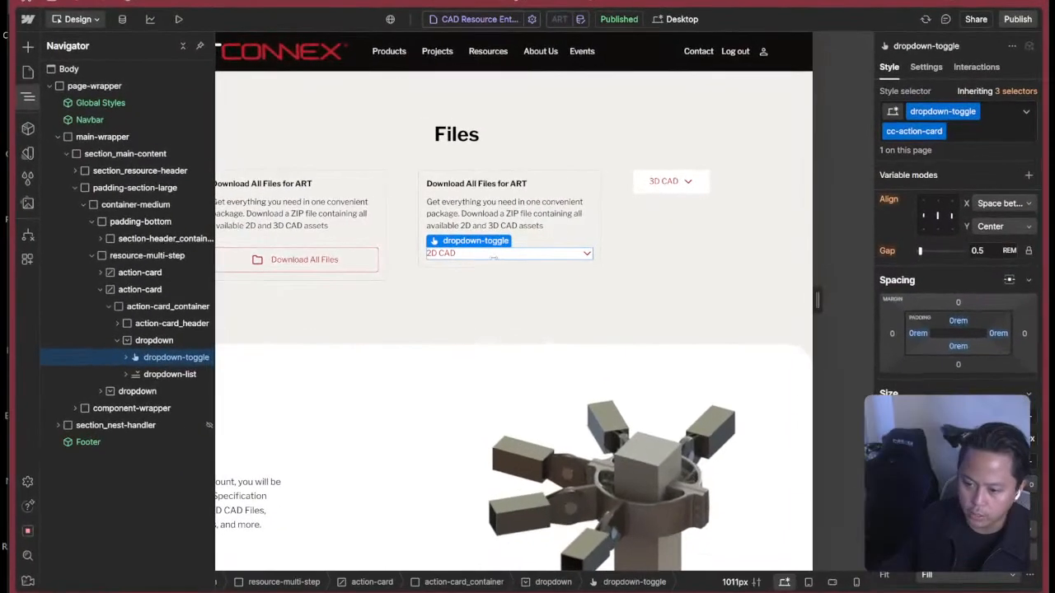
left_click(361, 260)
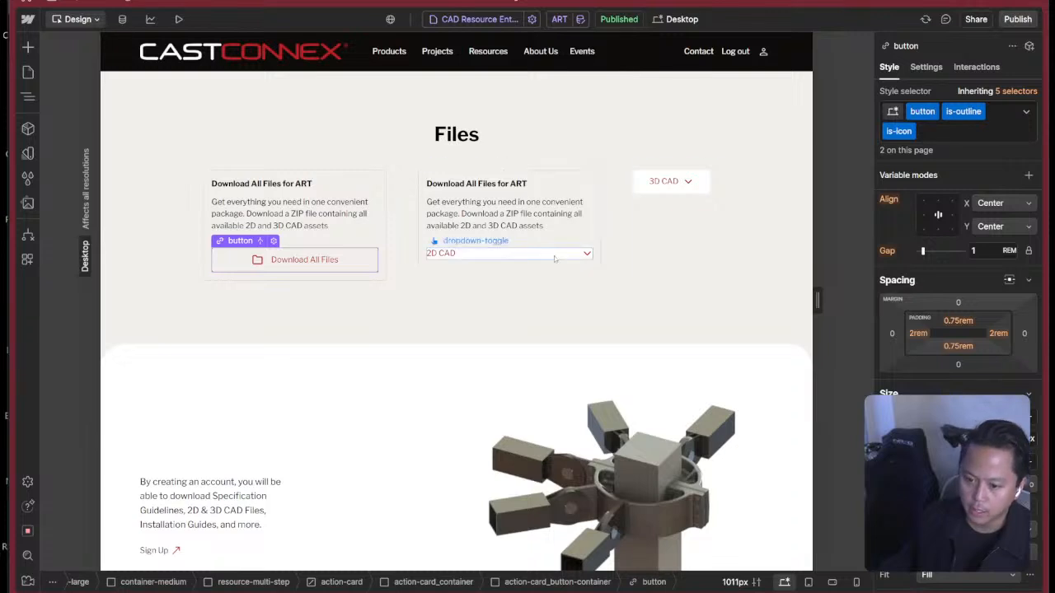
Replace the dropdown-toggle and cc-action-card classes on the 2D CAD toggle with the button class.
left_click(495, 253)
key("z")
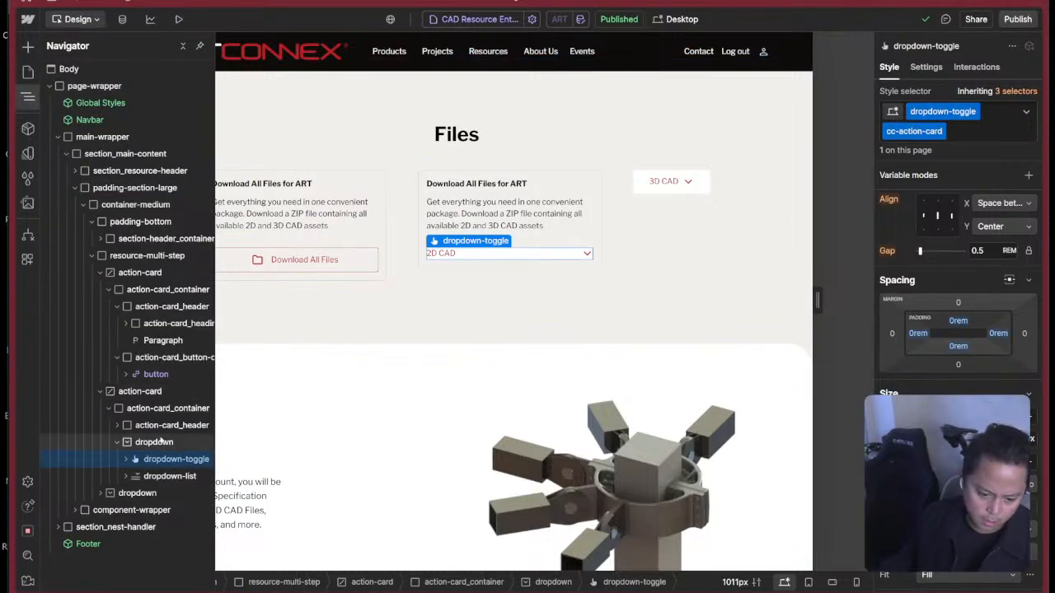
left_click(984, 131)
key("BackSpace")
key("BackSpace")
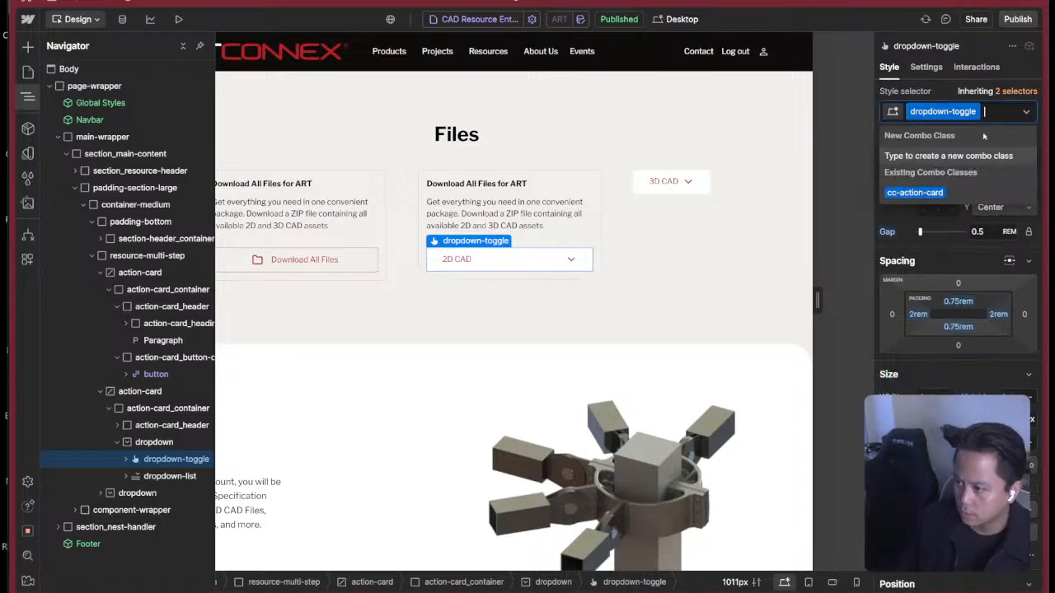
type("button")
key("Return")
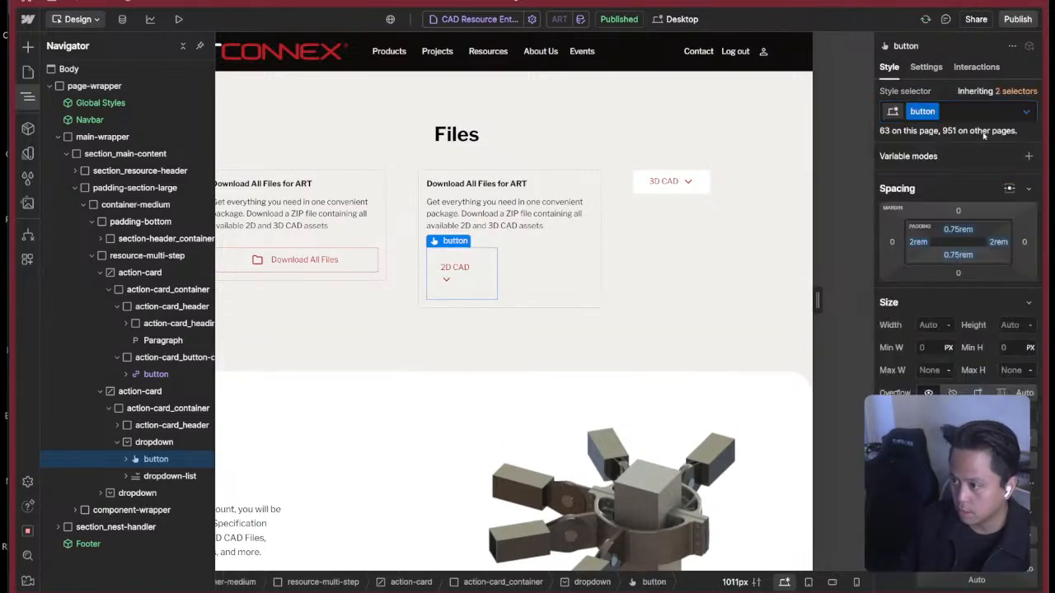
Add the is-outline and is-icon combo classes to the 2D CAD toggle.
type("is")
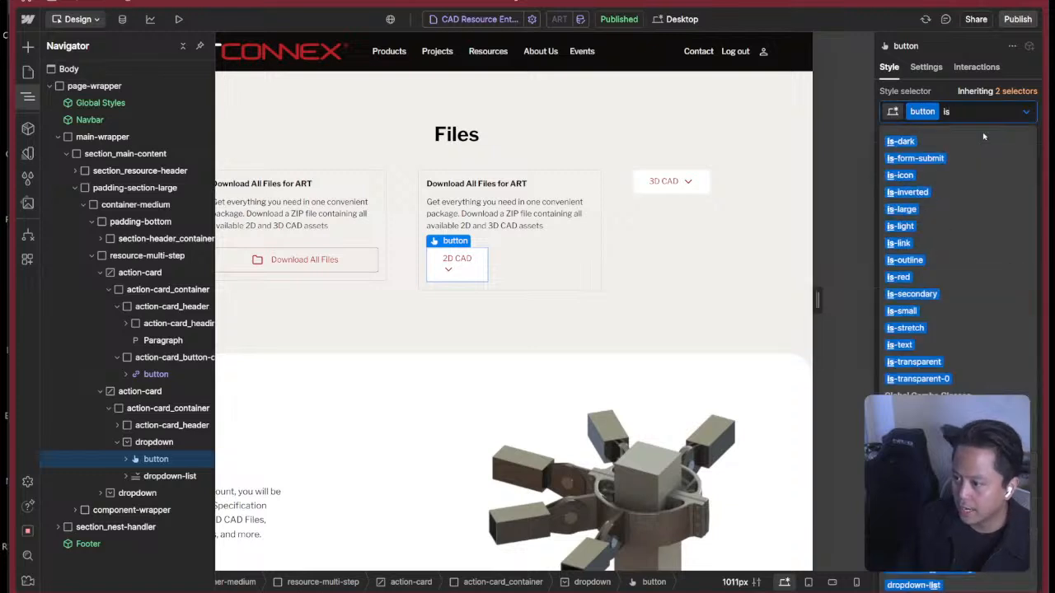
key("BackSpace")
key("BackSpace")
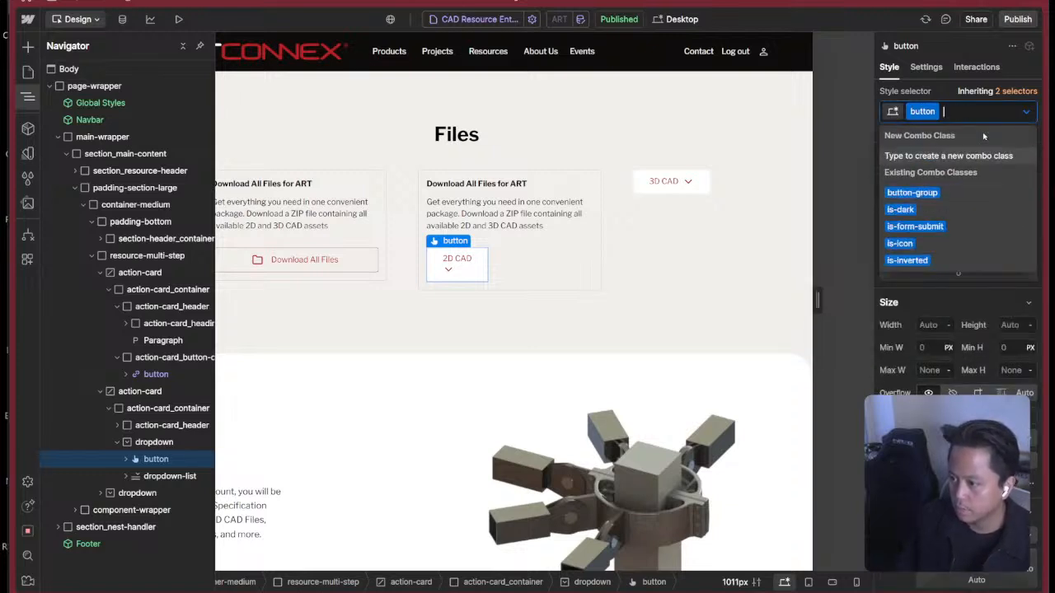
key("Return")
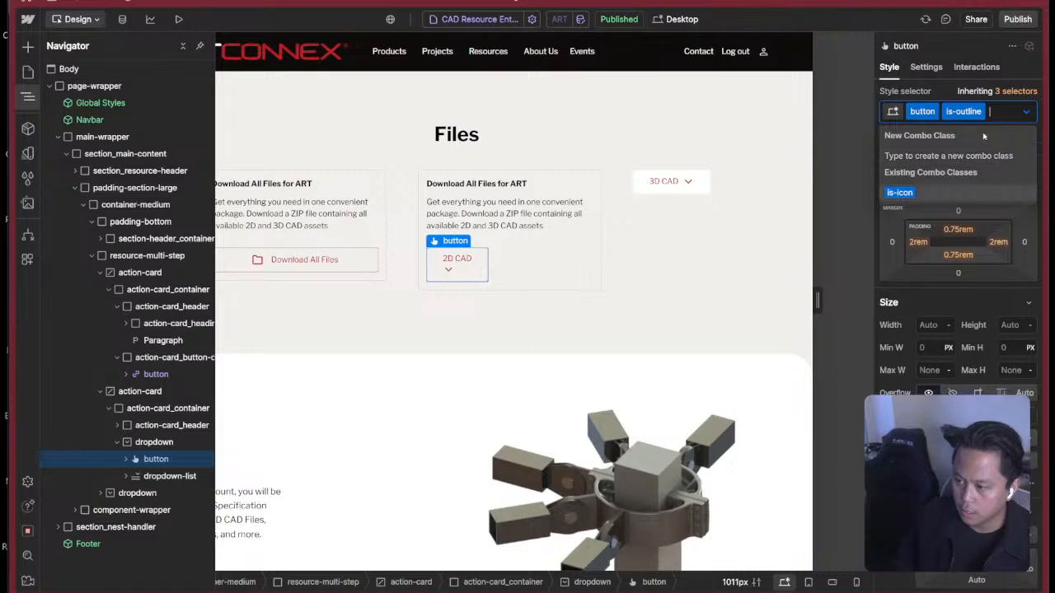
key("Return")
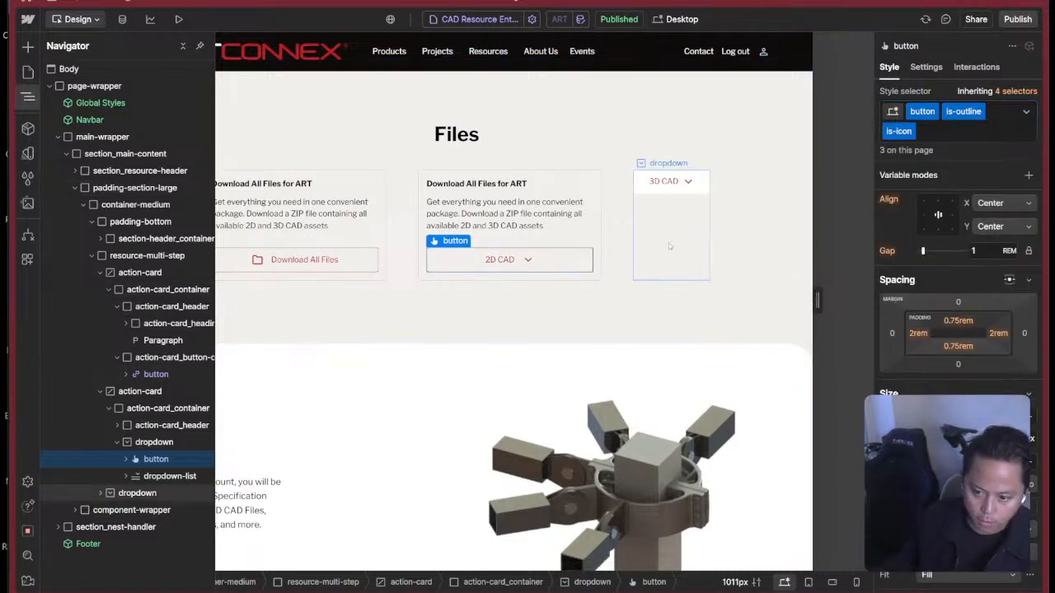
Switch to the Figma prototype and collapse the 2D Files card to examine its View All 2D Files button.
key("super+Tab")
left_click(858, 268)
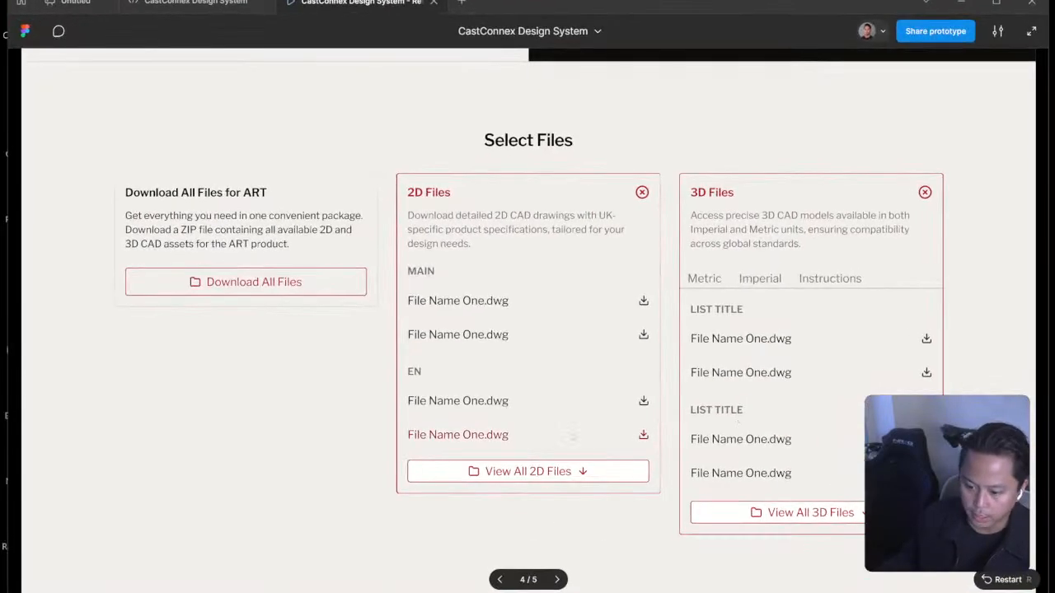
left_click(640, 191)
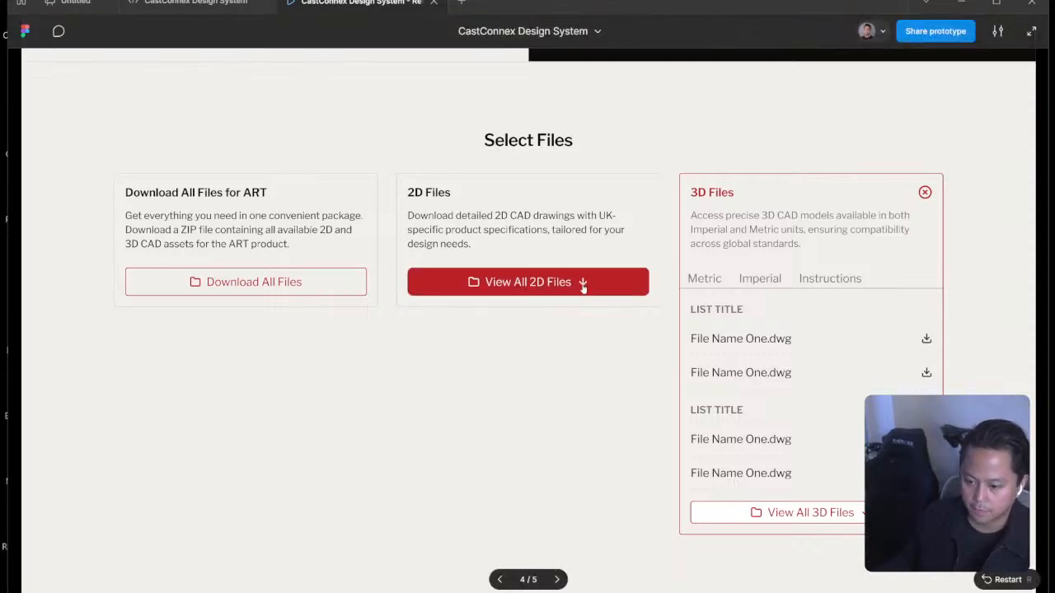
Copy the Arrow down icon of the View All 2D Files button as SVG from the CastConnex Design System file.
left_click(207, 6)
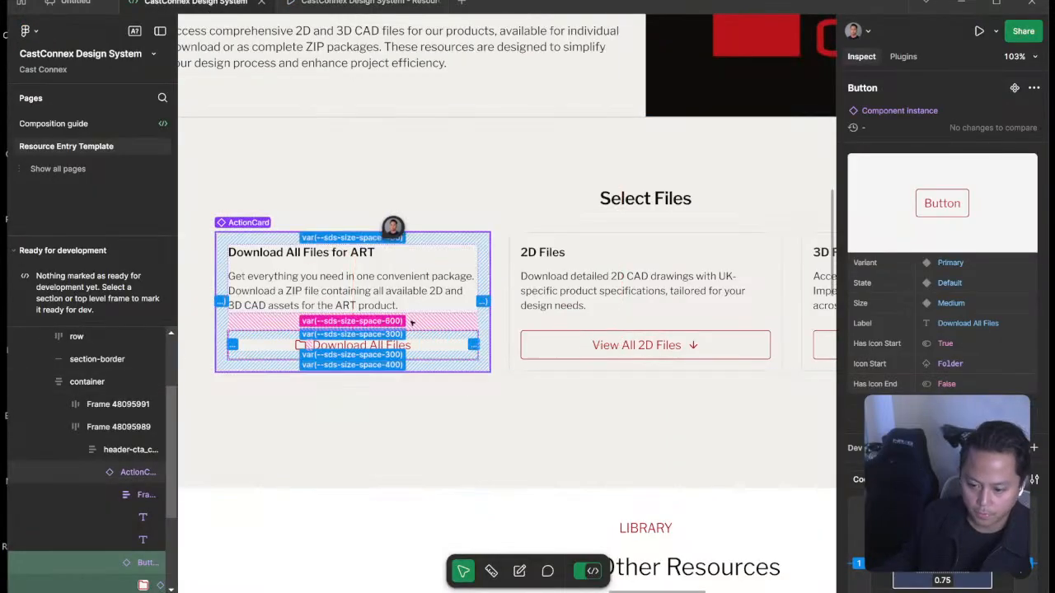
left_click(466, 330)
left_click(694, 347, "ctrl")
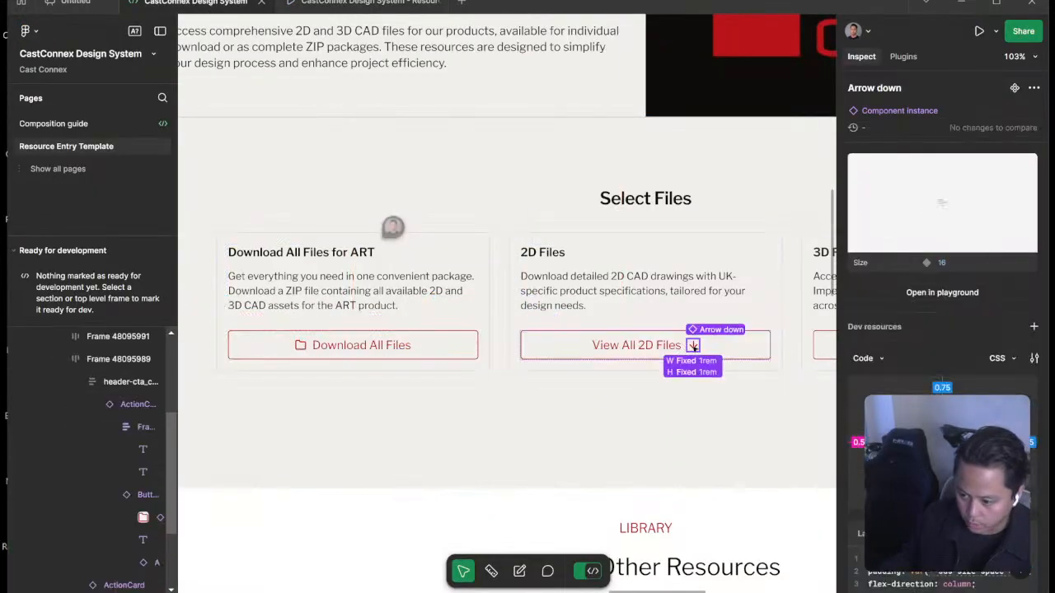
right_click(695, 347)
left_click(809, 377)
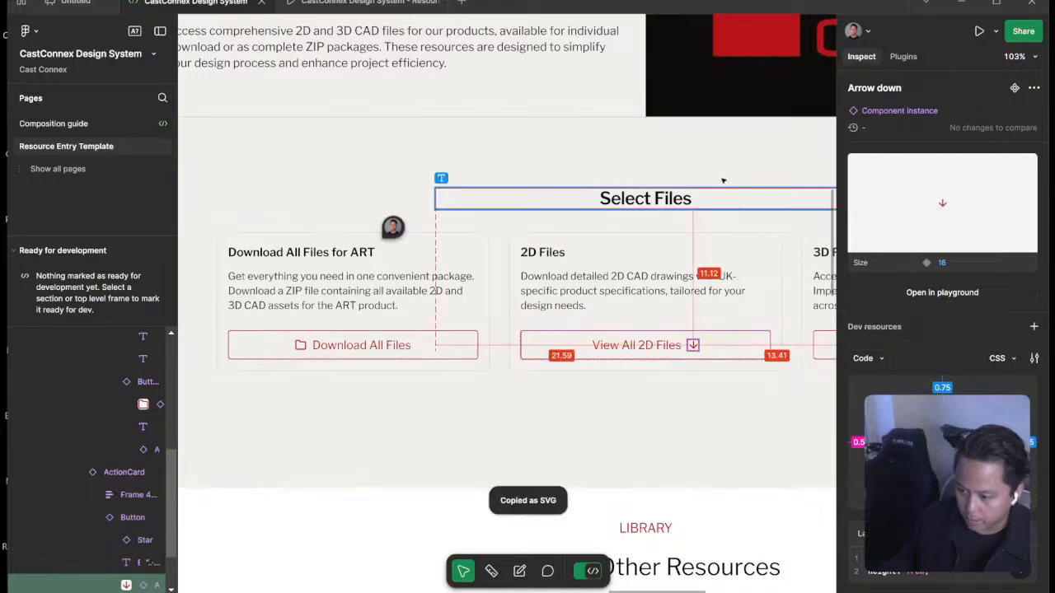
Switch back to Webflow and examine the style settings of the 2D CAD button and its parent dropdown.
key("super+Tab")
left_click(832, 223)
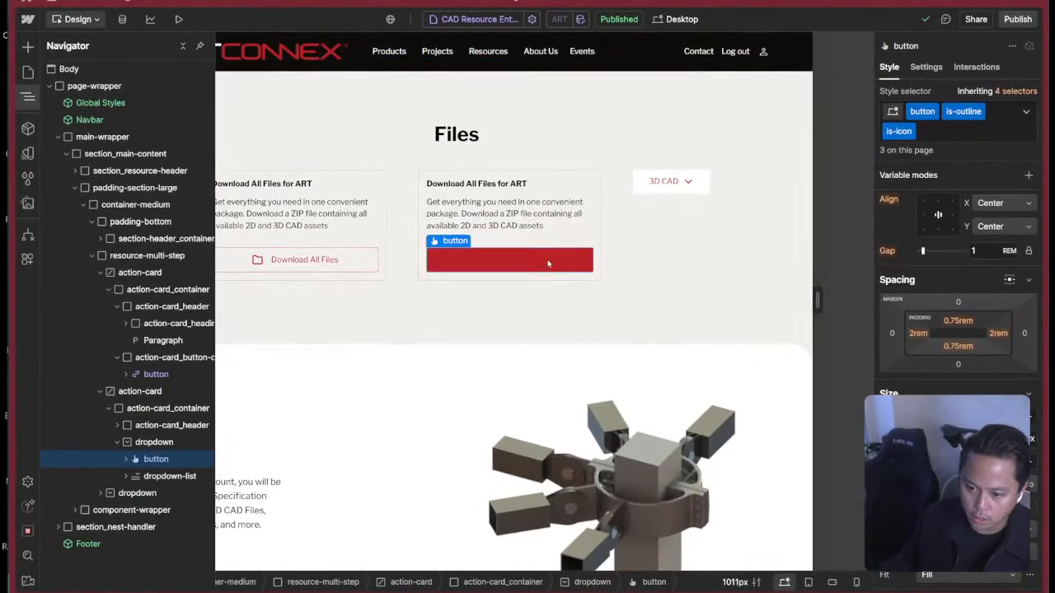
left_click(550, 264)
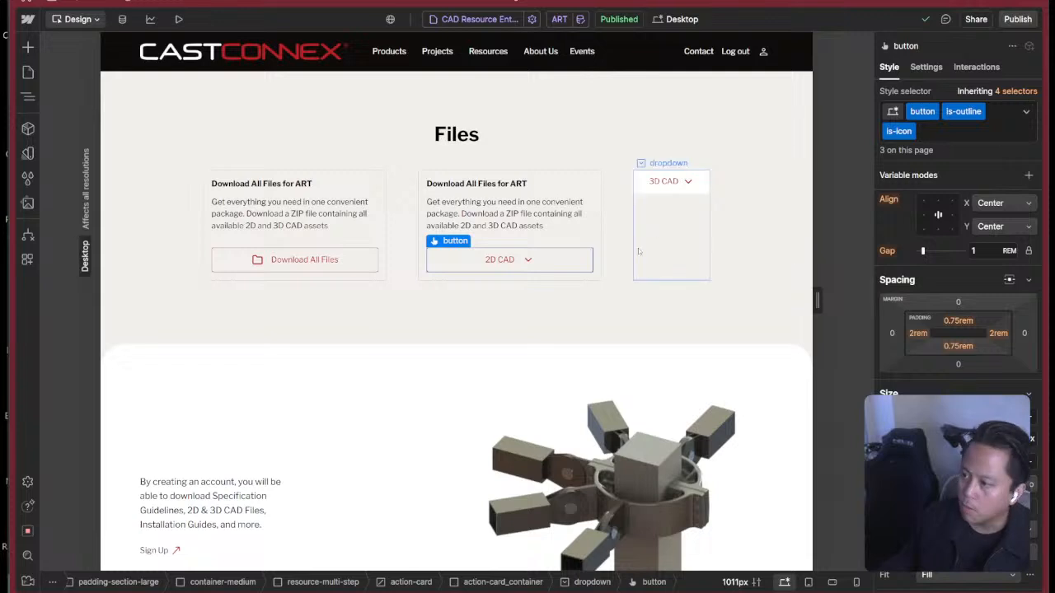
key("z")
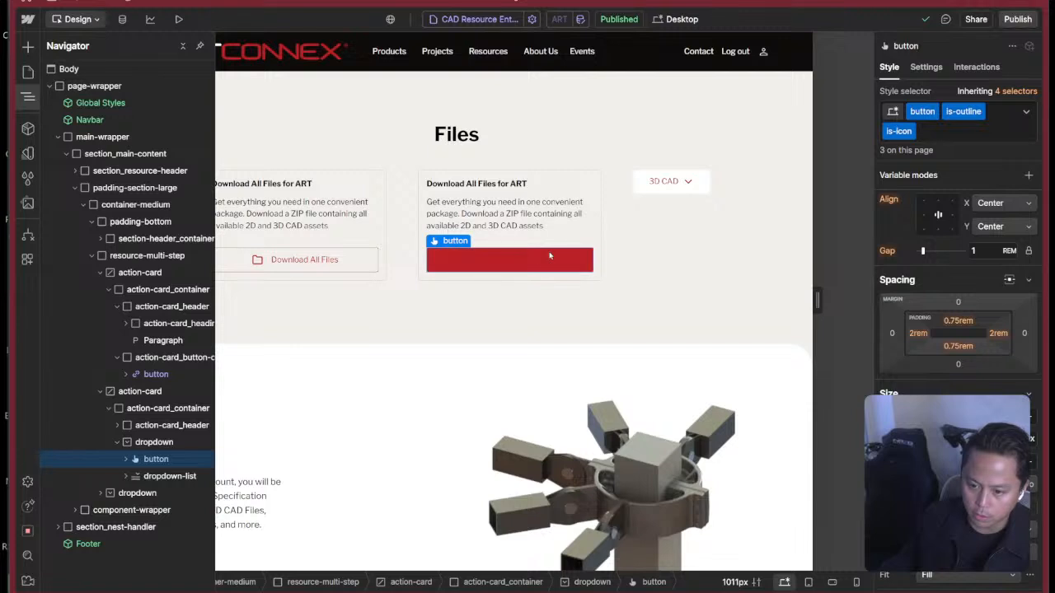
left_click(154, 442)
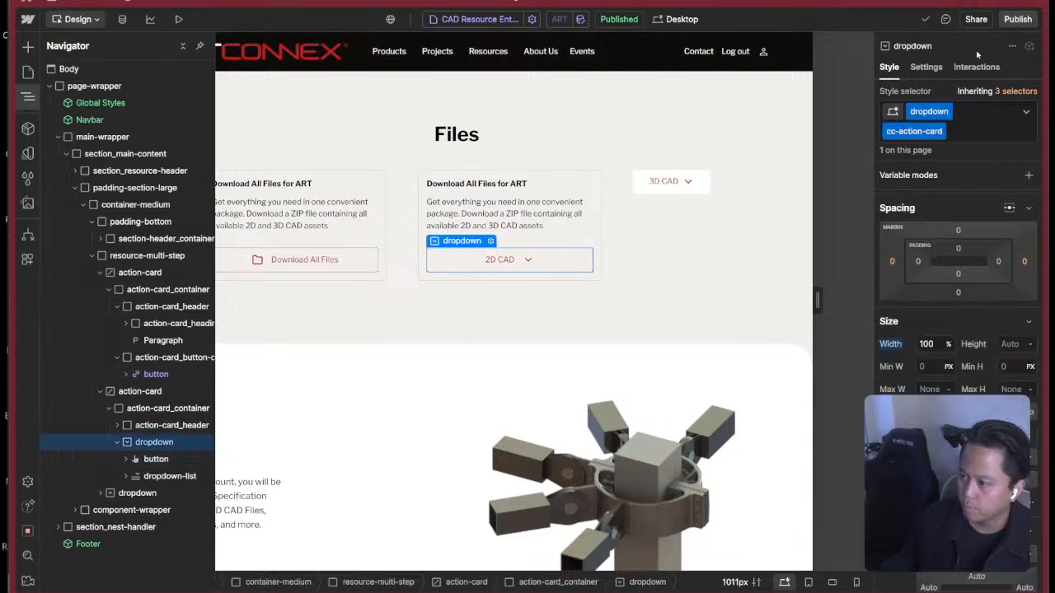
scroll(985, 351, "down", 2)
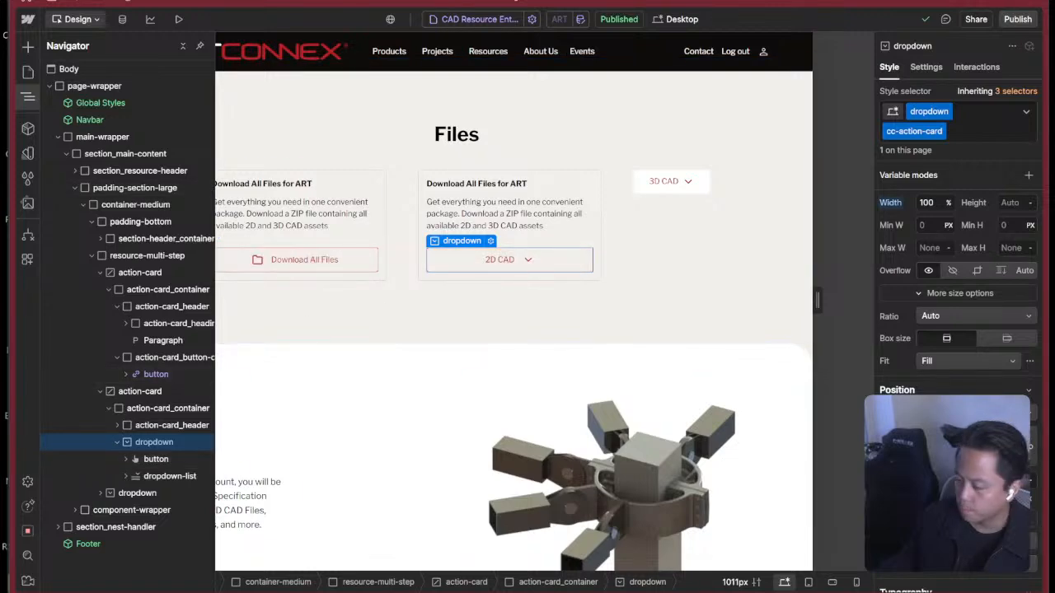
scroll(959, 329, "up", 2)
scroll(959, 330, "down", 4)
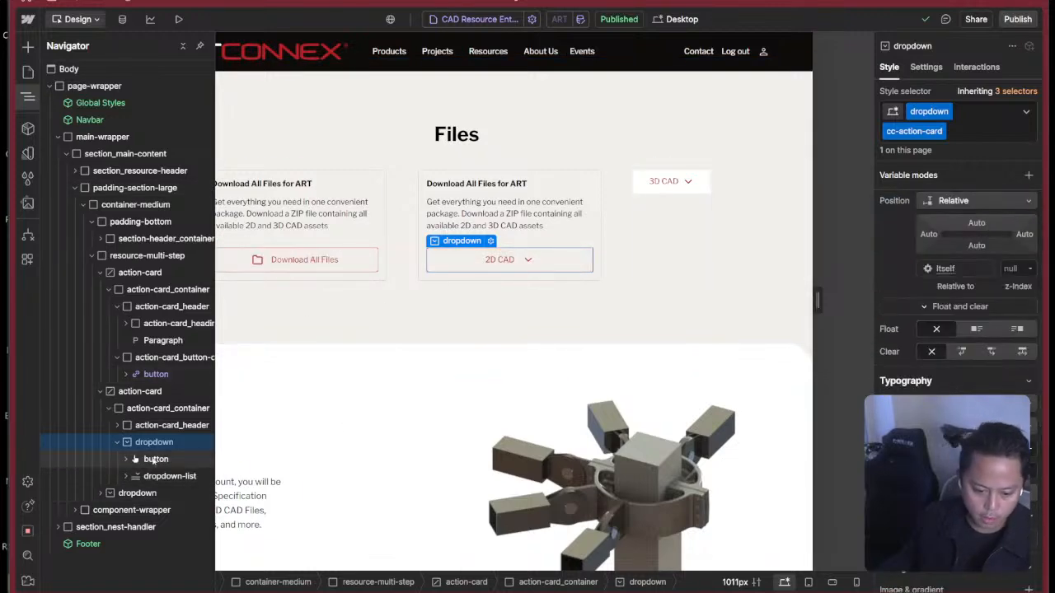
Remove the text-color-red class from the text block inside the 2D CAD button.
left_click(149, 459)
left_click(125, 459)
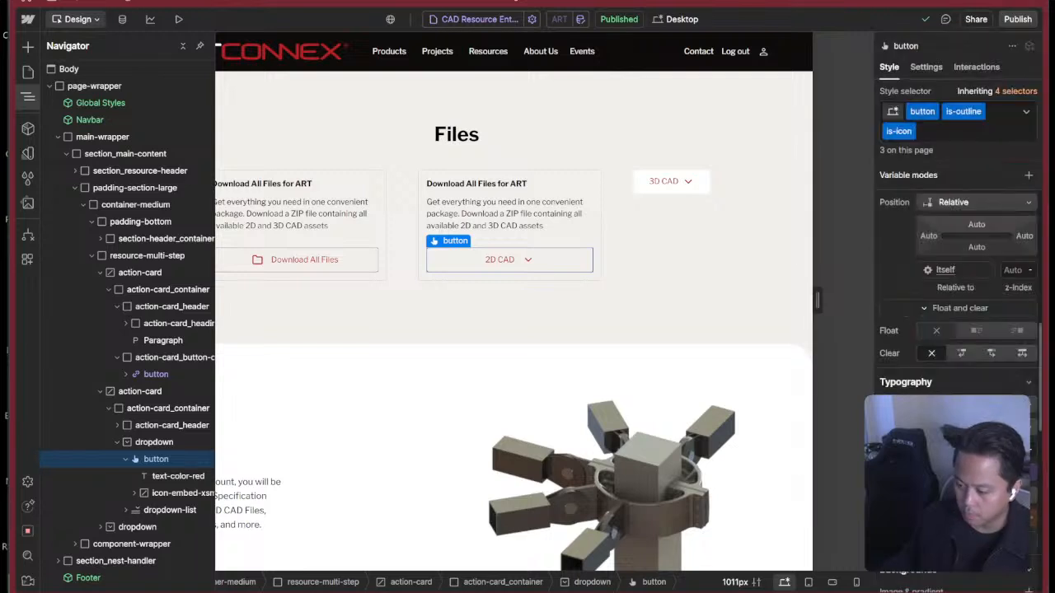
left_click(176, 478)
left_click(982, 113)
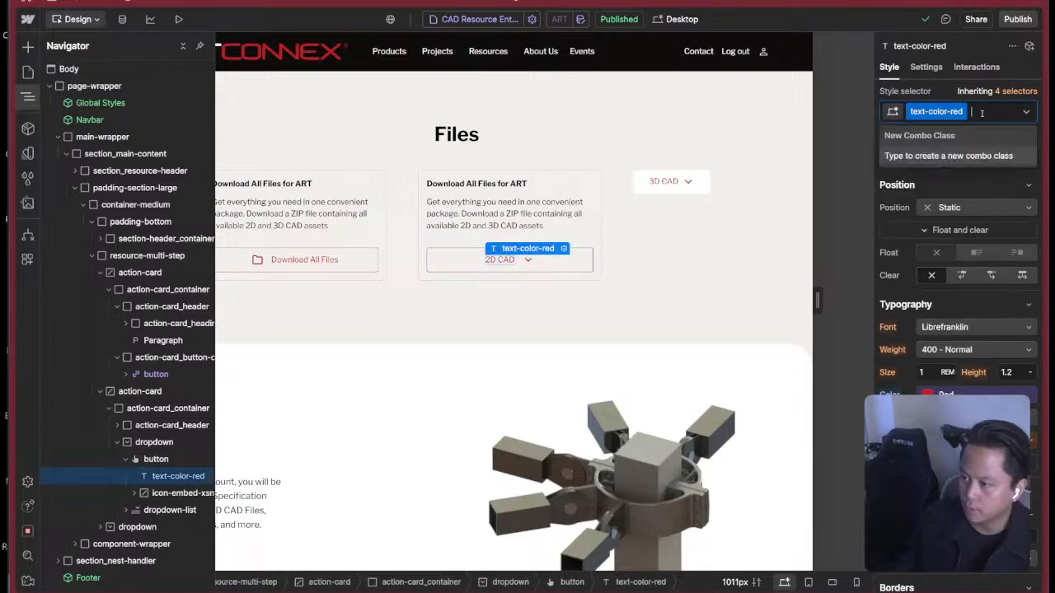
key("BackSpace")
key("Escape")
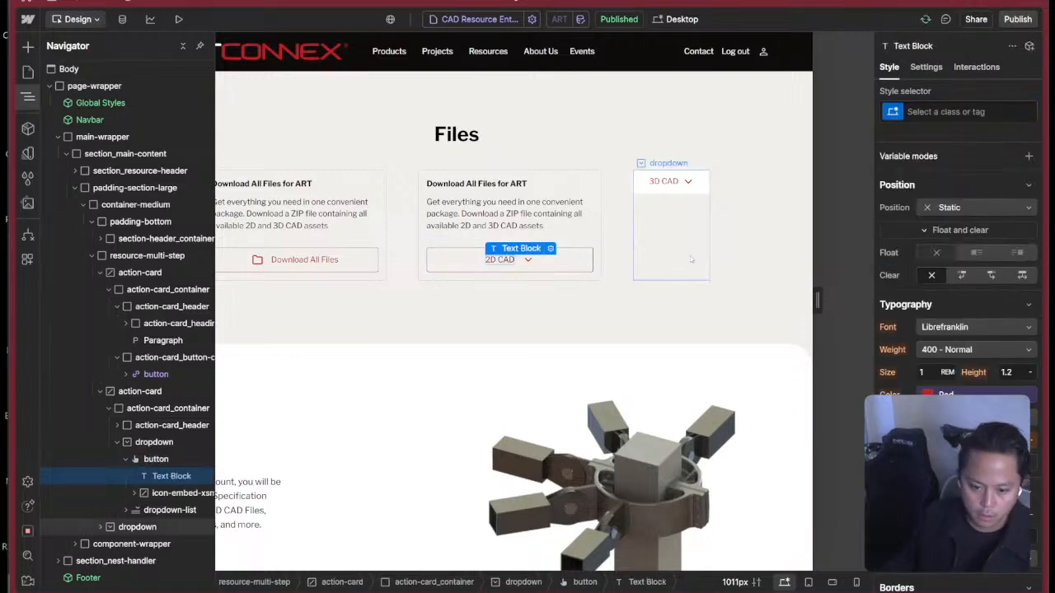
Compare the button and text block styles of Download All Files with those of 2D CAD, including typography color.
left_click(565, 259)
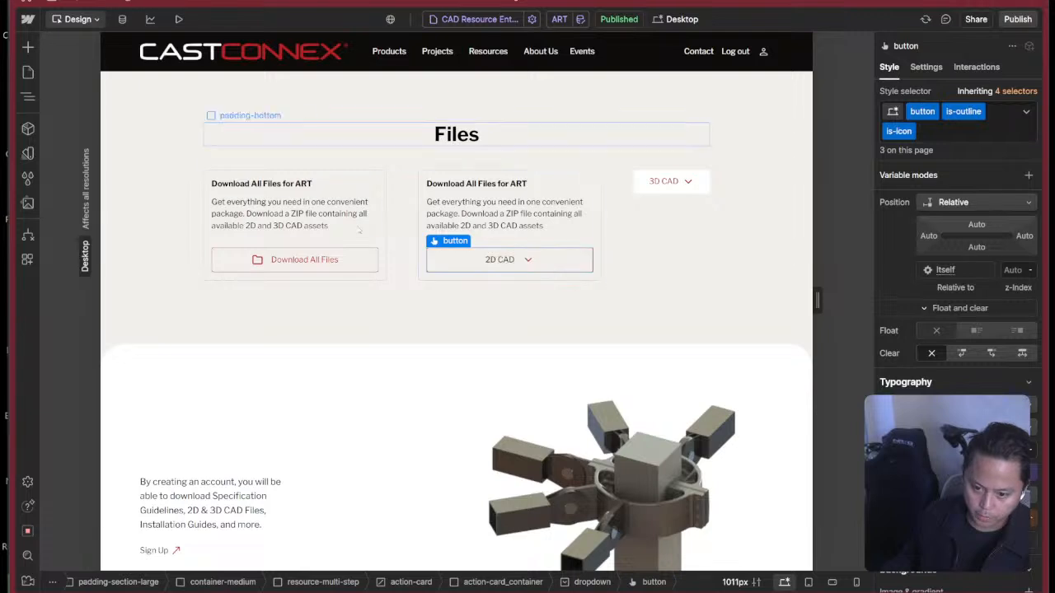
left_click(318, 260)
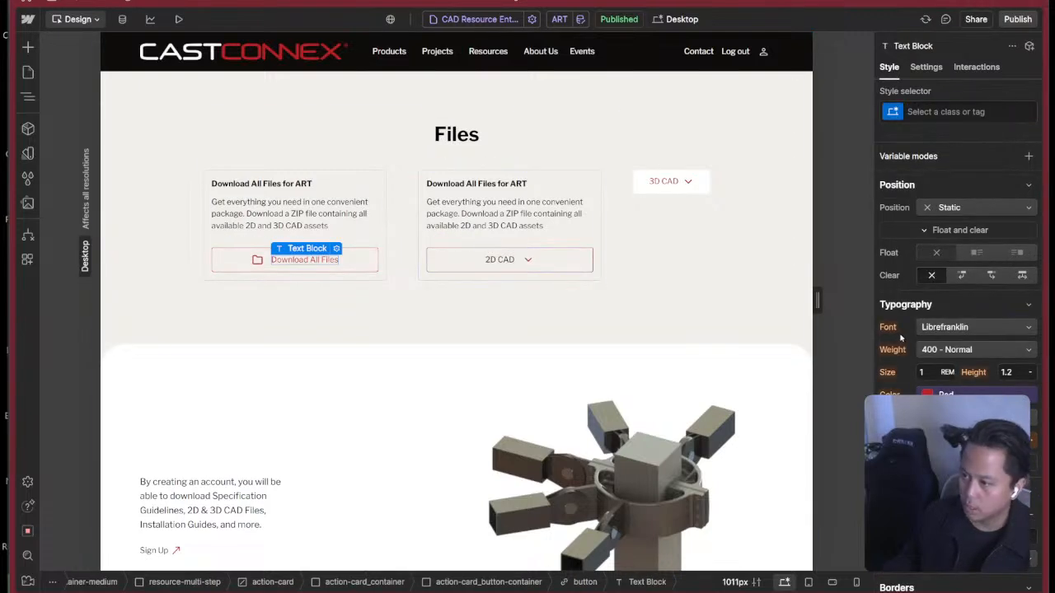
left_click(356, 262)
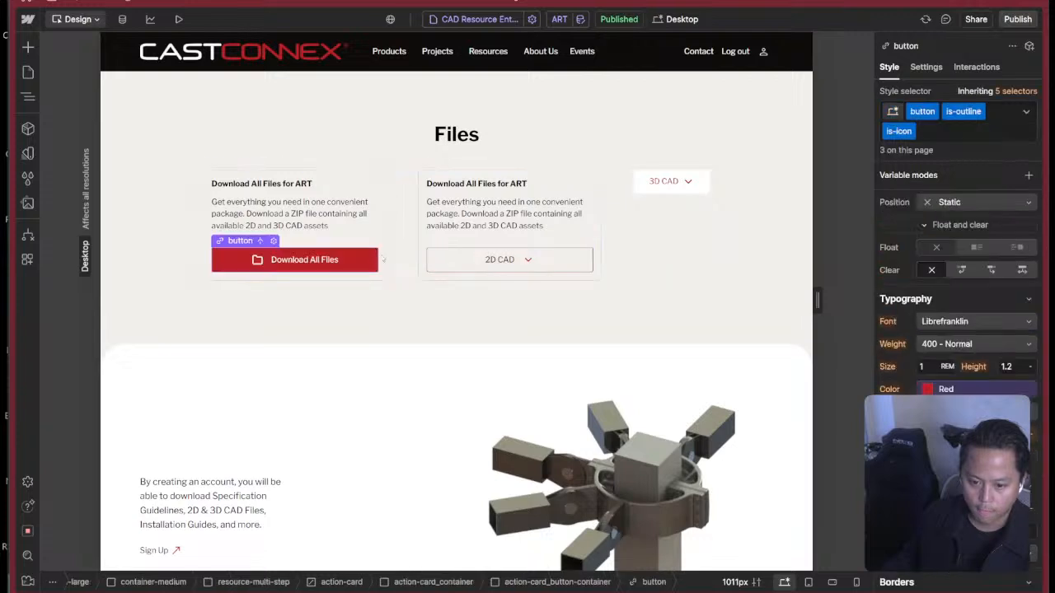
left_click(581, 262)
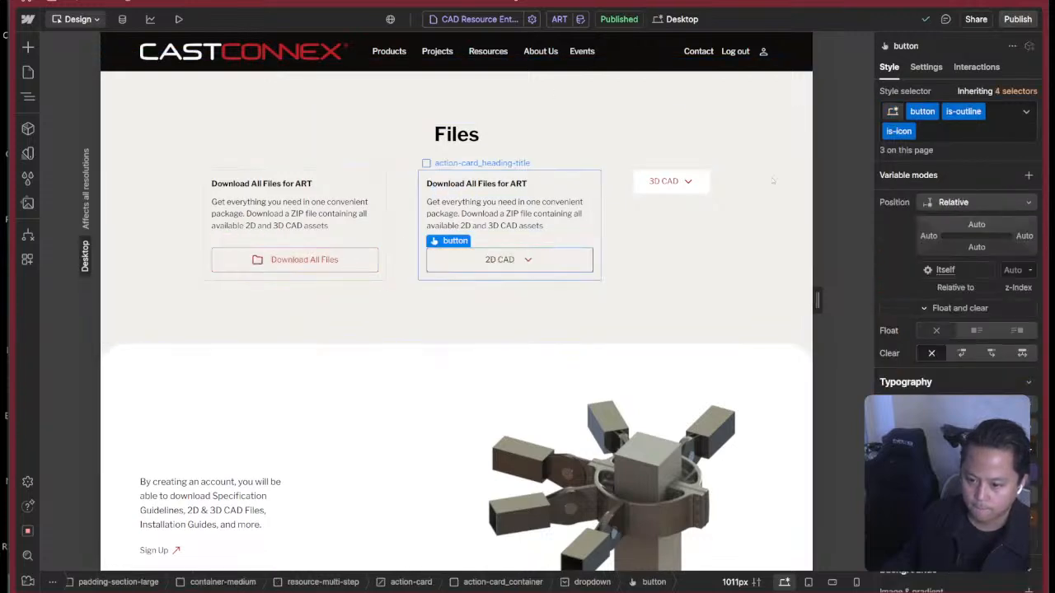
scroll(995, 331, "down", 2)
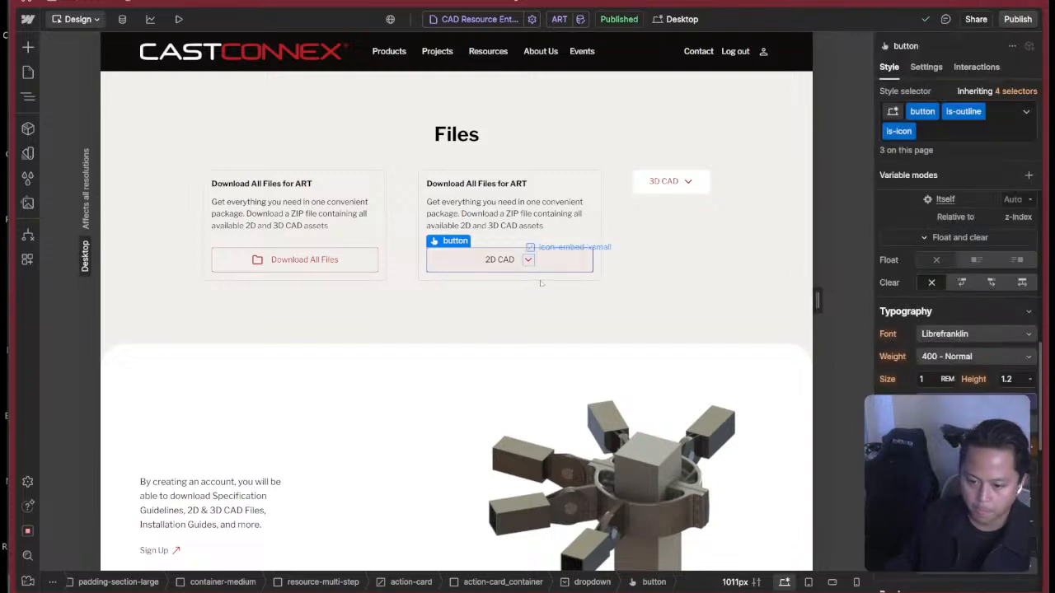
left_click(500, 259)
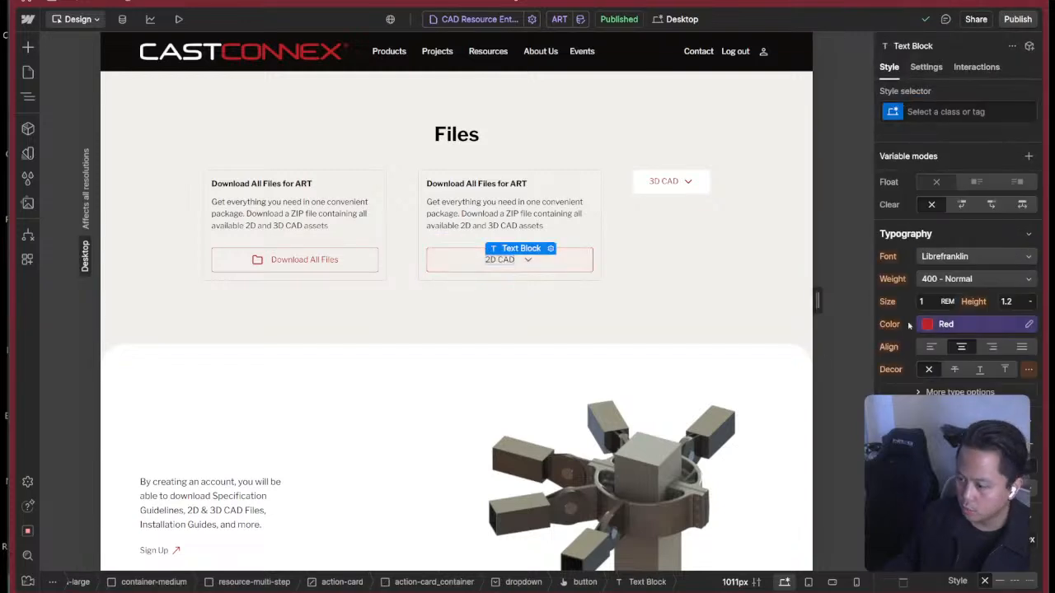
key("z")
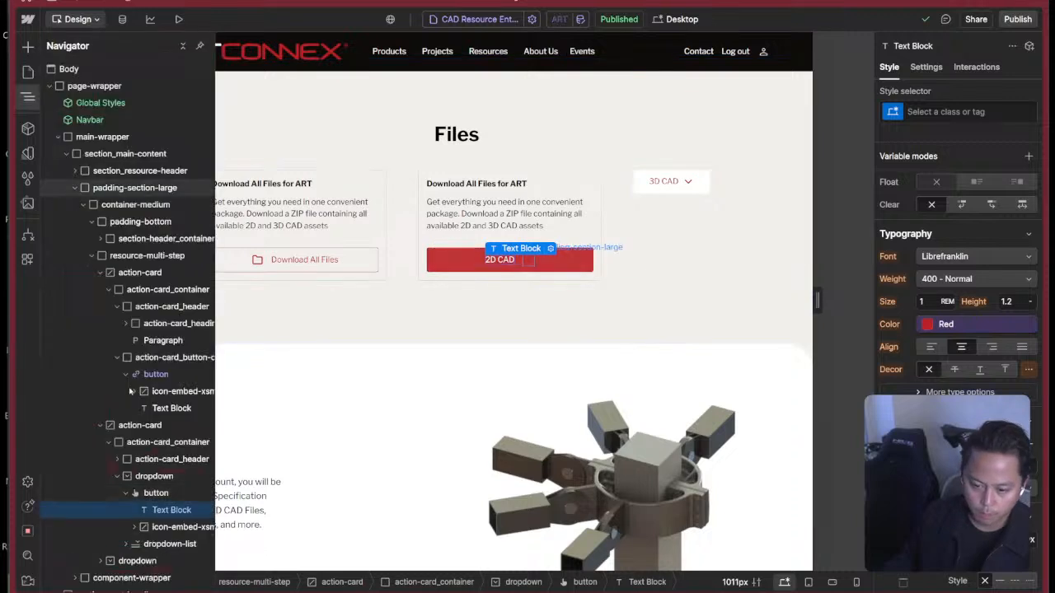
Add the combo class cc-text-red to the 2D CAD button in the dropdown.
left_click(161, 477)
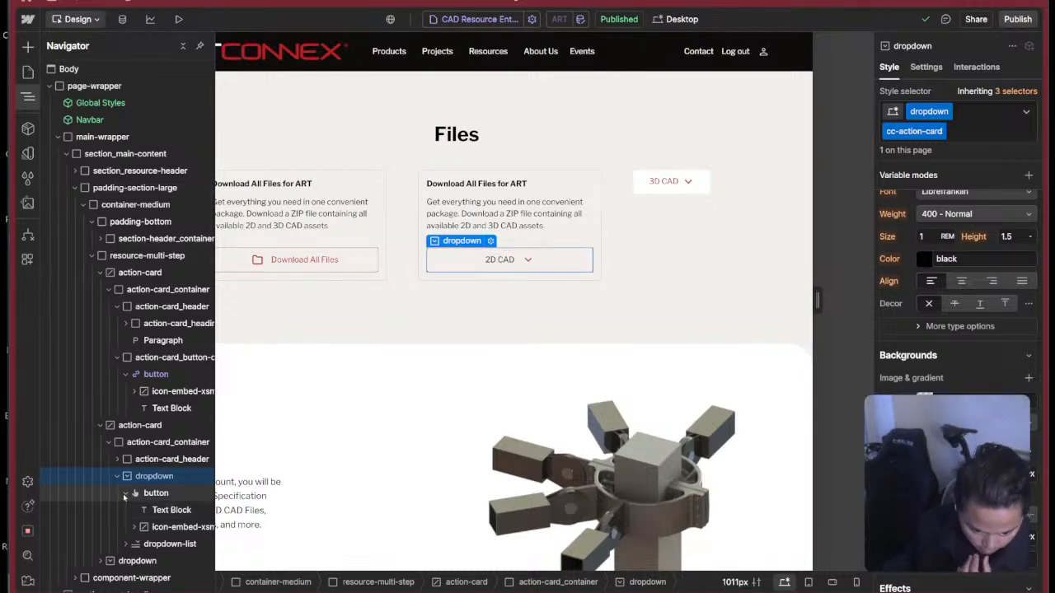
left_click(125, 493)
left_click(152, 493)
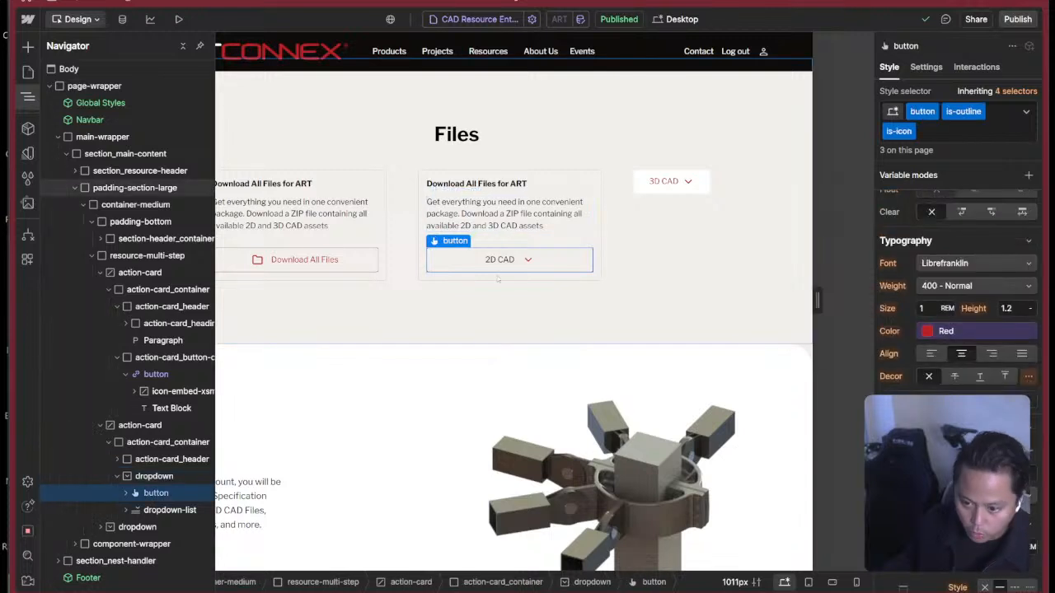
left_click(967, 132)
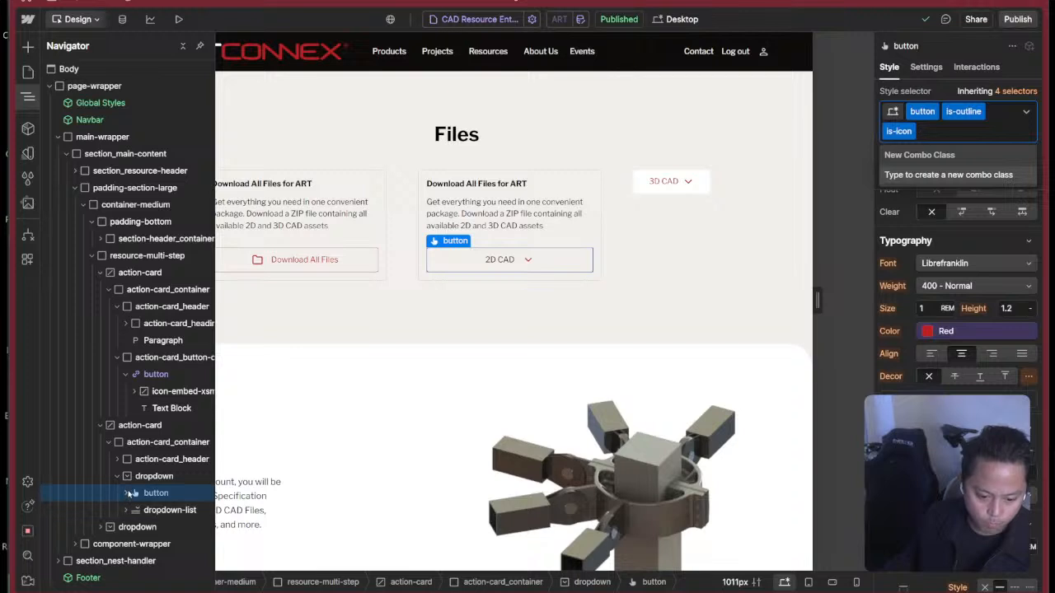
left_click(127, 493)
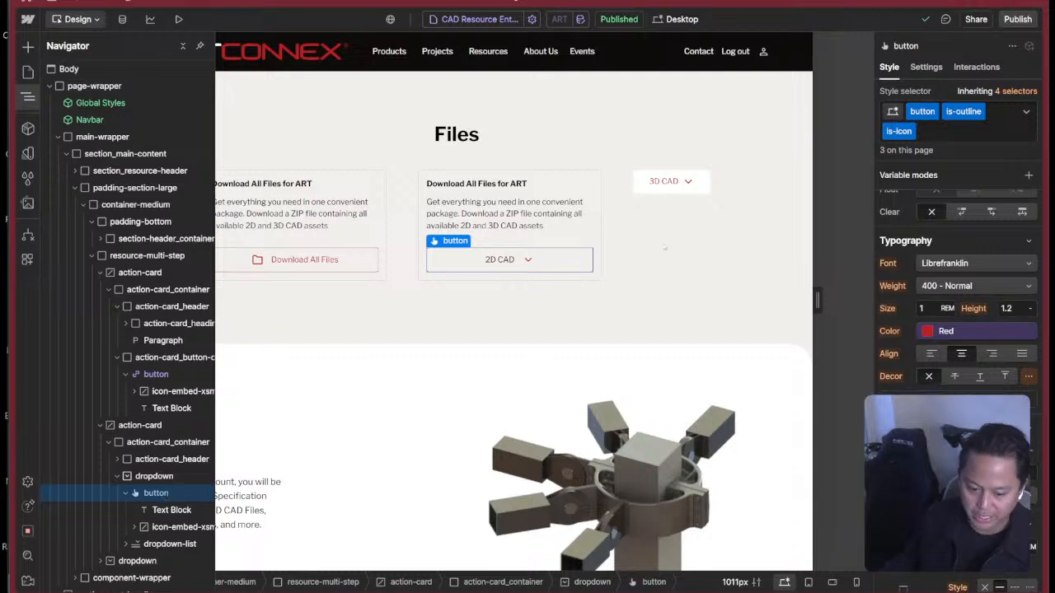
left_click(944, 135)
type("cc-")
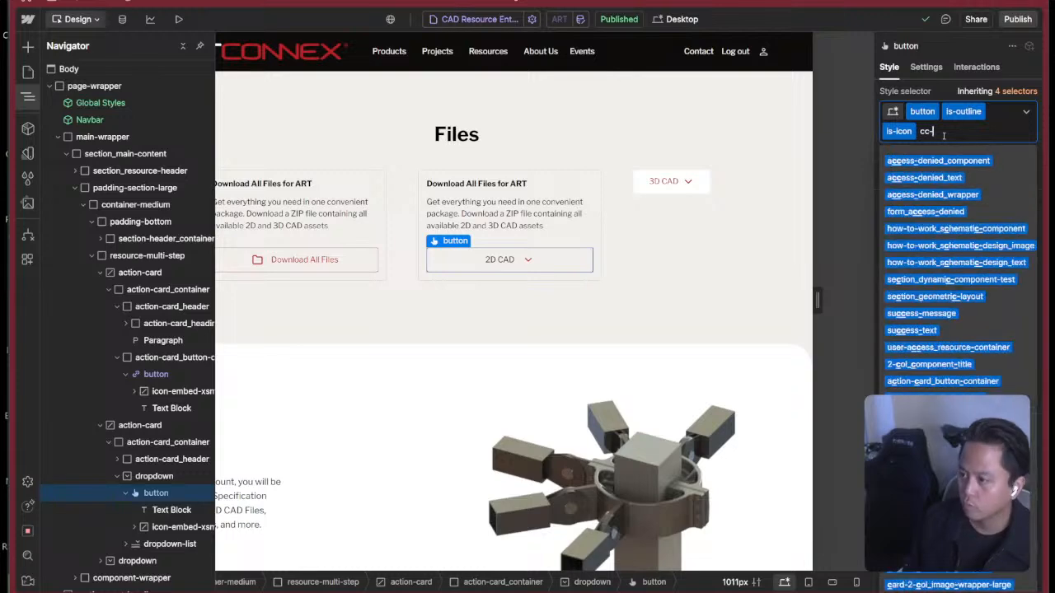
type("text-red")
key("Return")
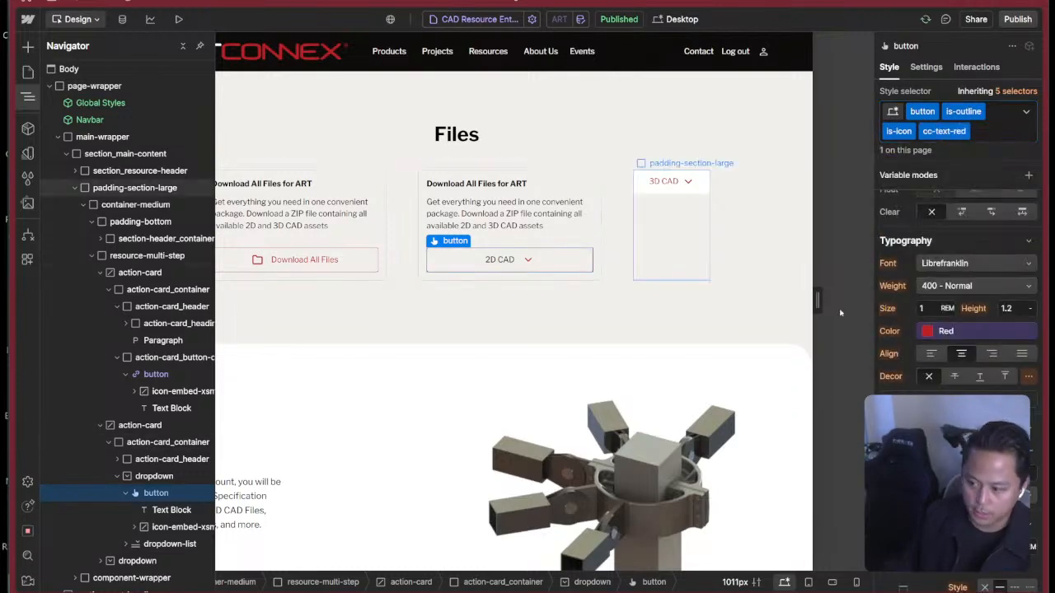
Set the cc-text-red button's typography color to the Red variable.
left_click(963, 332)
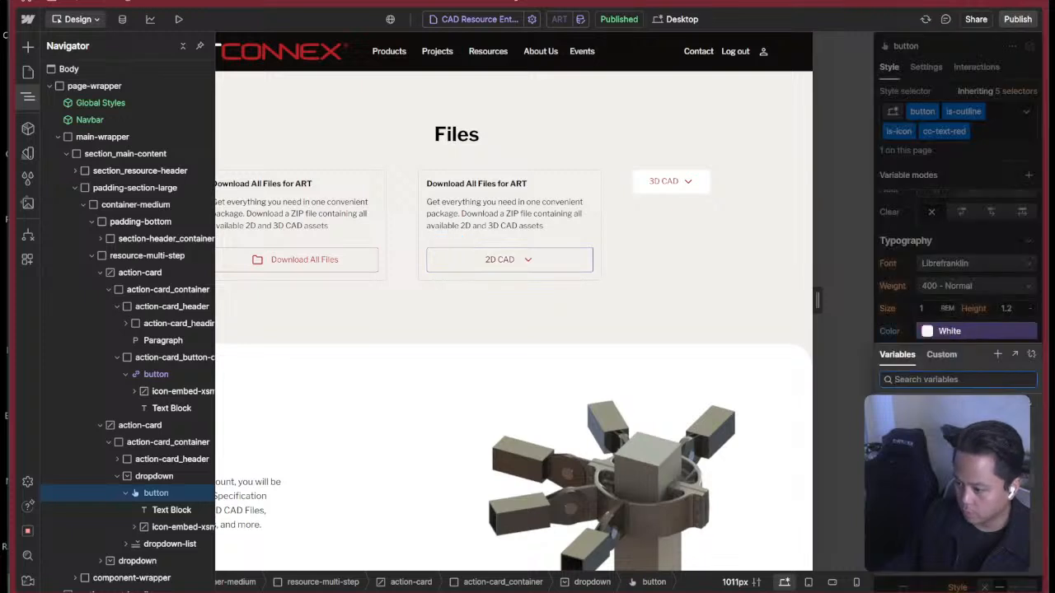
key("Escape")
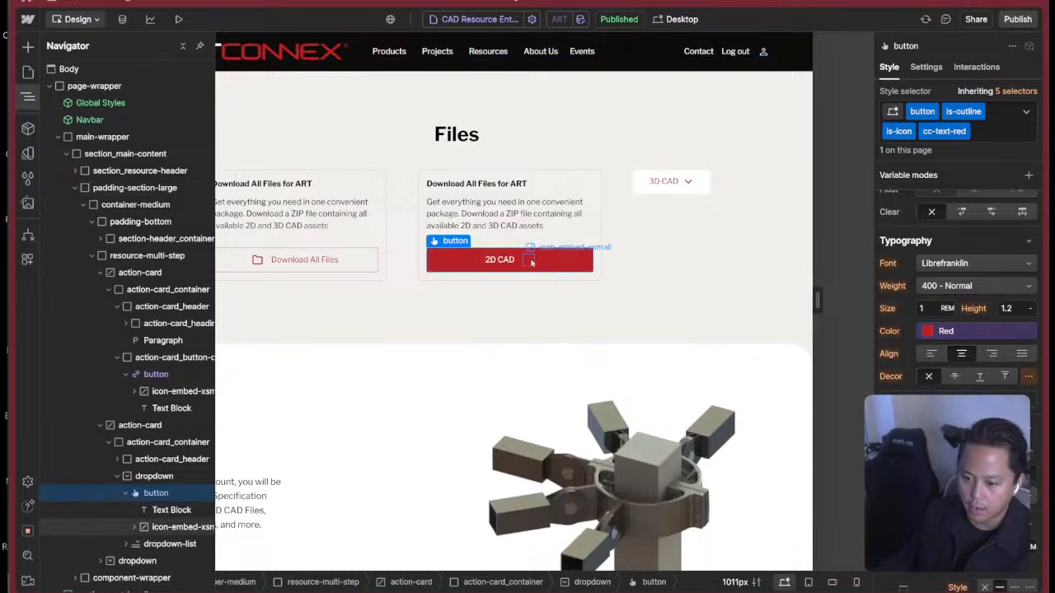
left_click(974, 332)
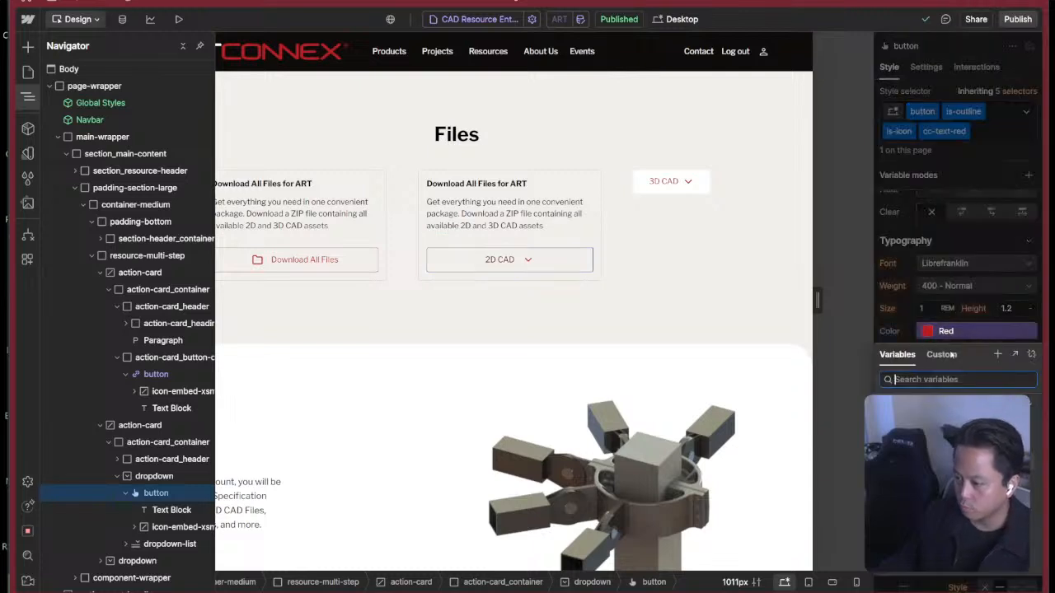
left_click(944, 461)
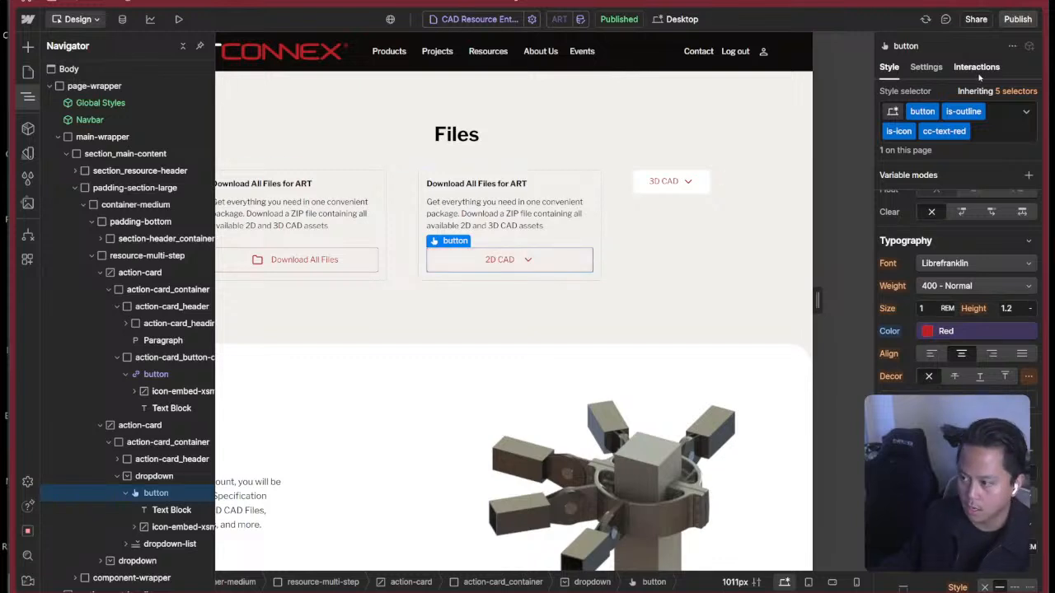
Set the typography color to the White variable for the Hover state of the 2D CAD button.
left_click(1025, 111)
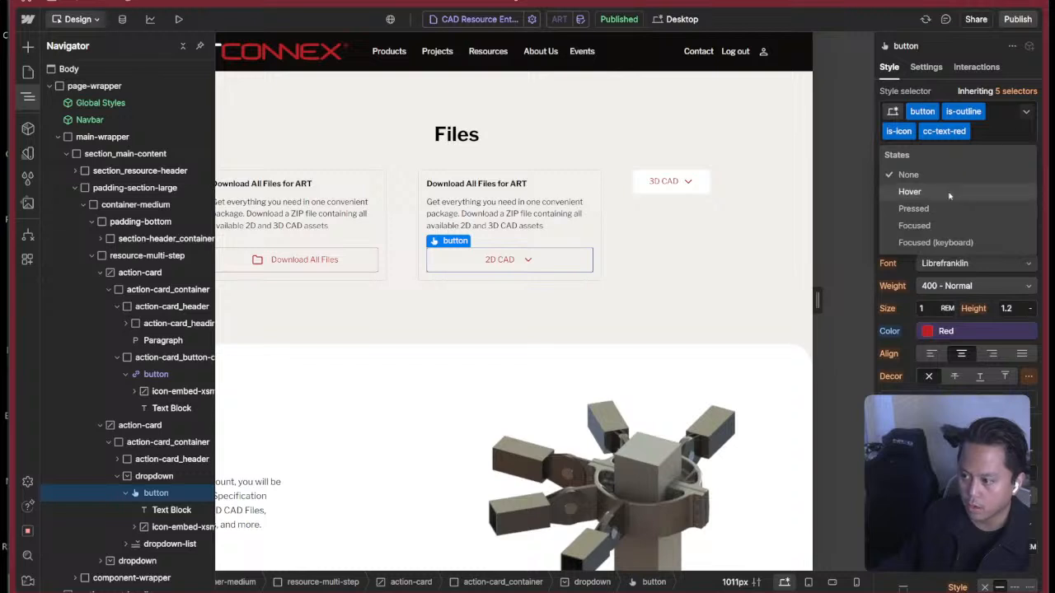
left_click(910, 191)
left_click(953, 331)
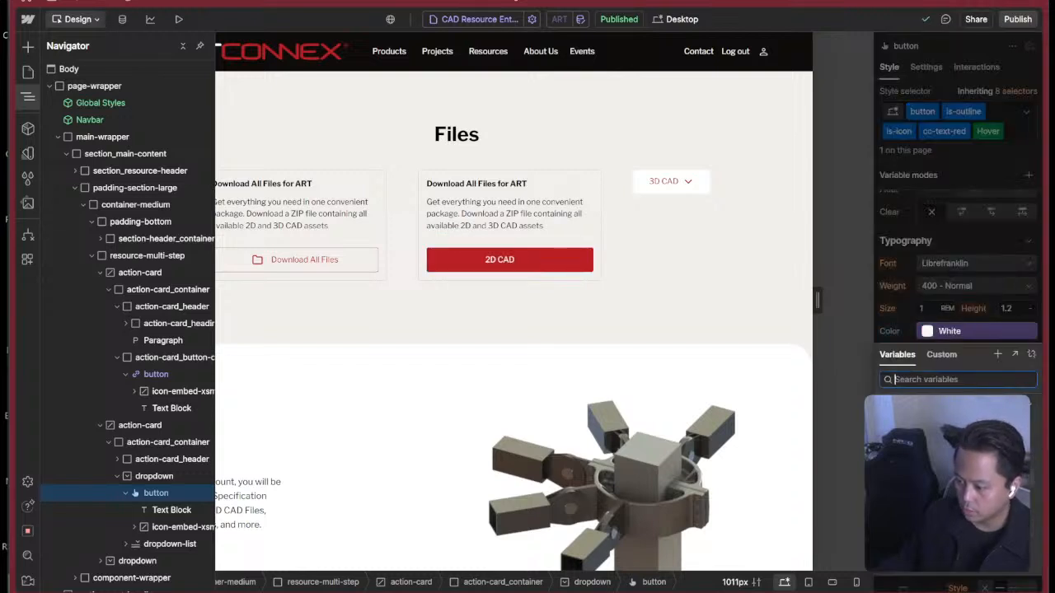
left_click(738, 296)
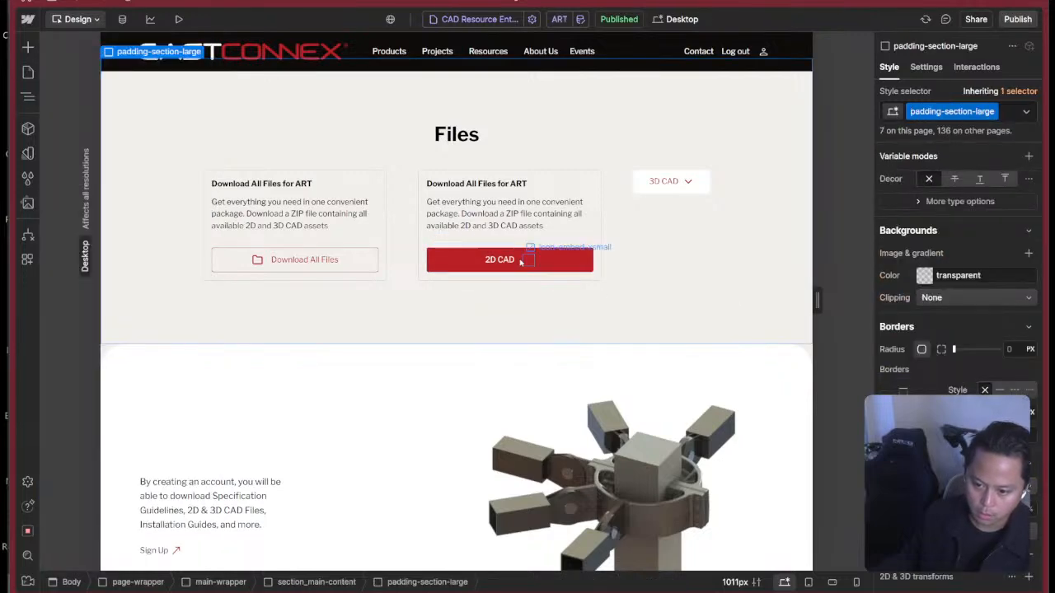
Remove the text-color-red combo class from the icon-embed-xsmall arrow icon in the 2D CAD button.
scroll(951, 281, "down", 10)
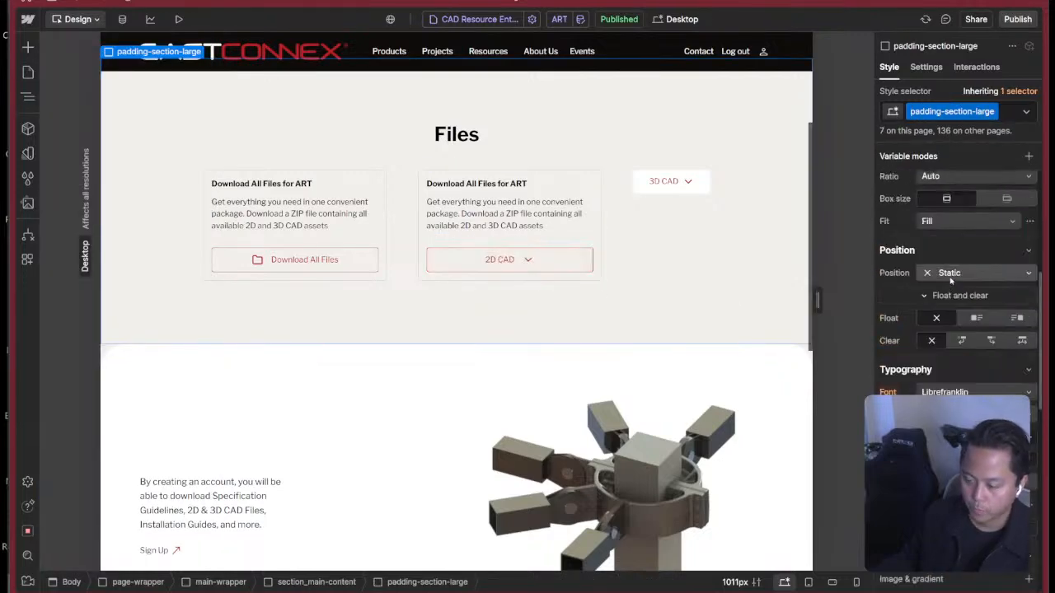
scroll(950, 281, "up", 10)
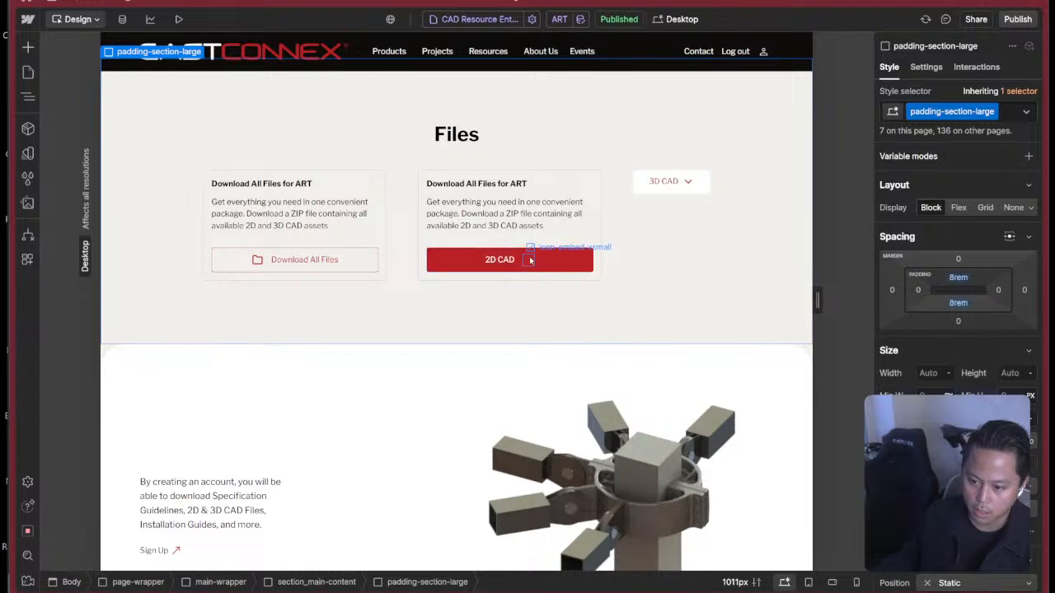
left_click(530, 260)
left_click(972, 133)
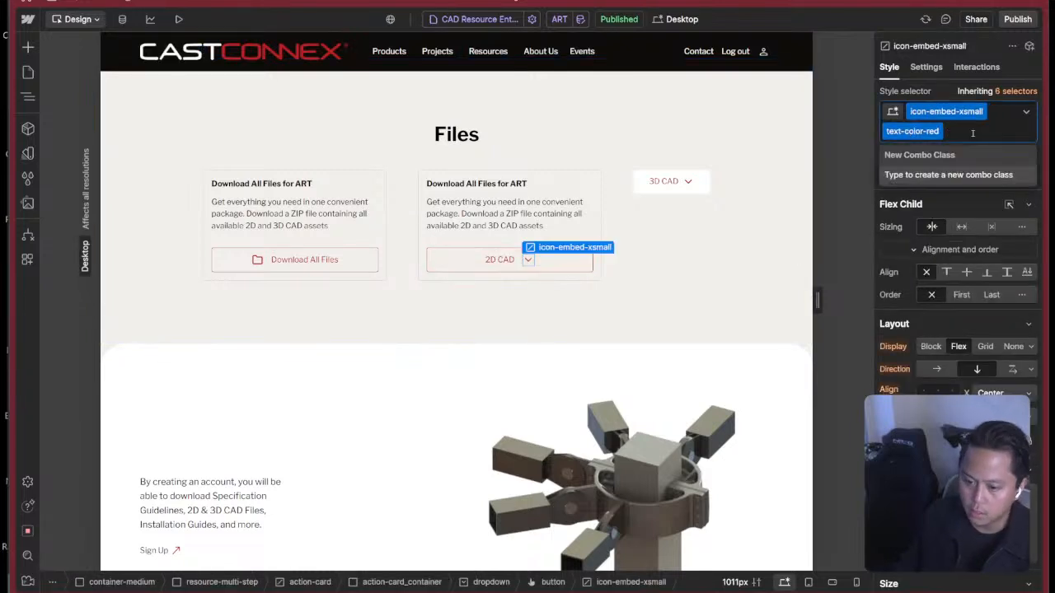
key("BackSpace")
left_click(943, 90)
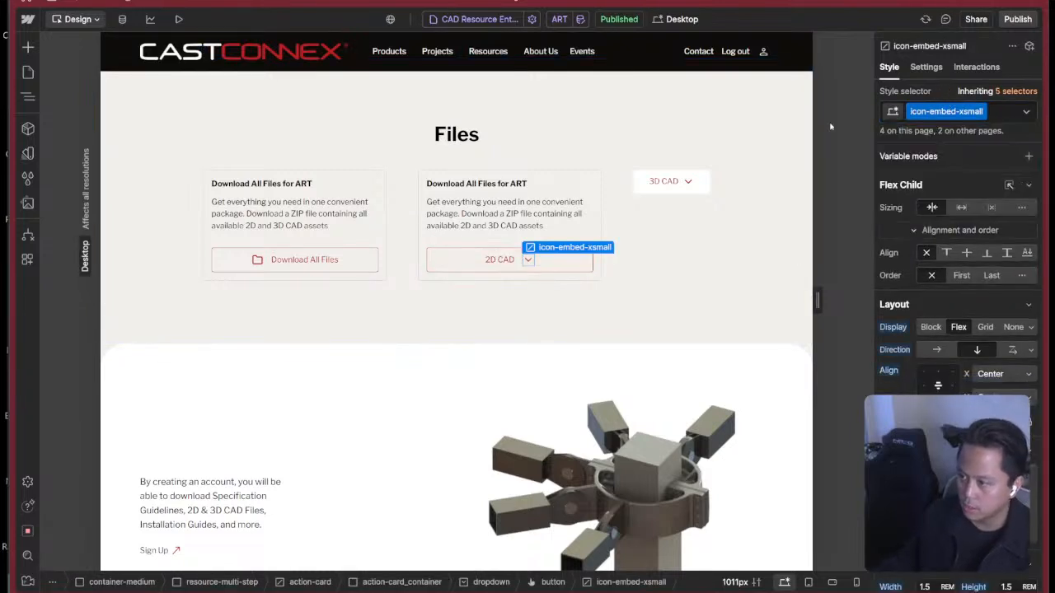
Select the 2D CAD button and check how its label and arrow icon look in the hover and normal states.
left_click(568, 265)
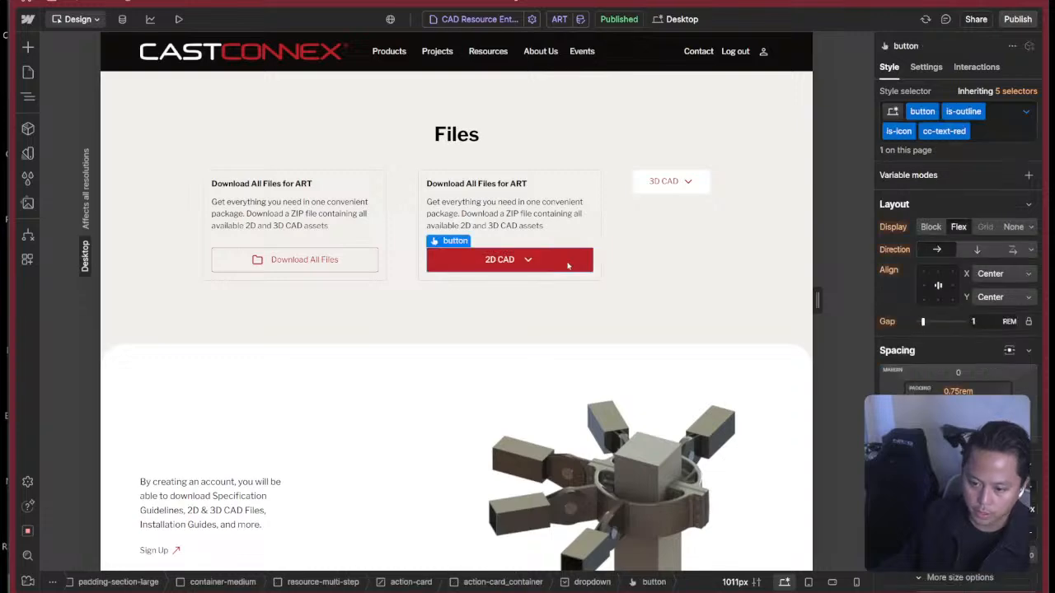
key("super+Tab")
left_click(868, 244)
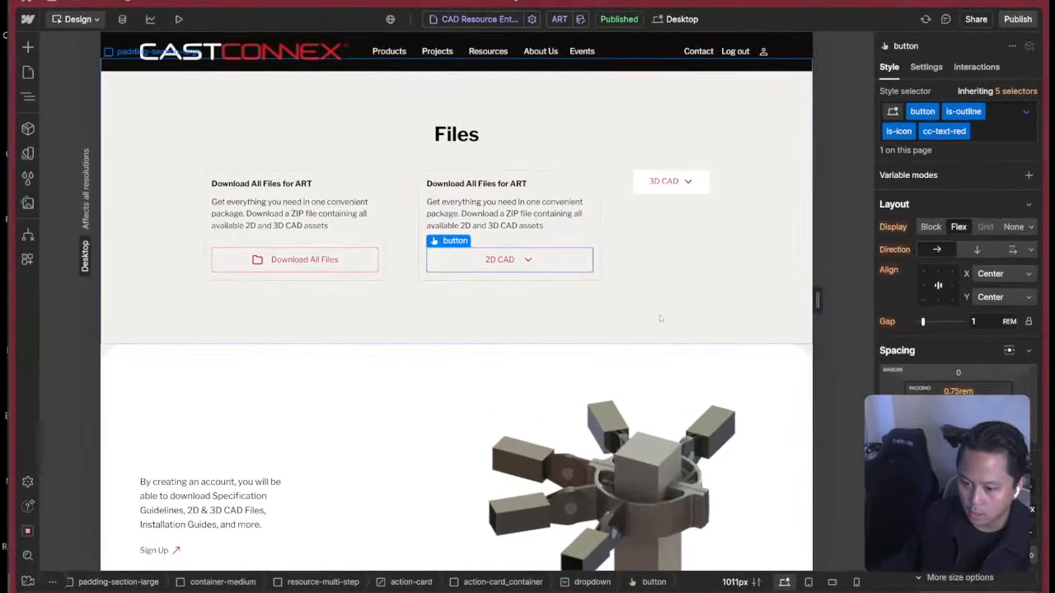
Switch to Figma and copy the down-arrow icon of the View All 2D Files button as SVG.
key("super+Tab")
left_click(936, 290)
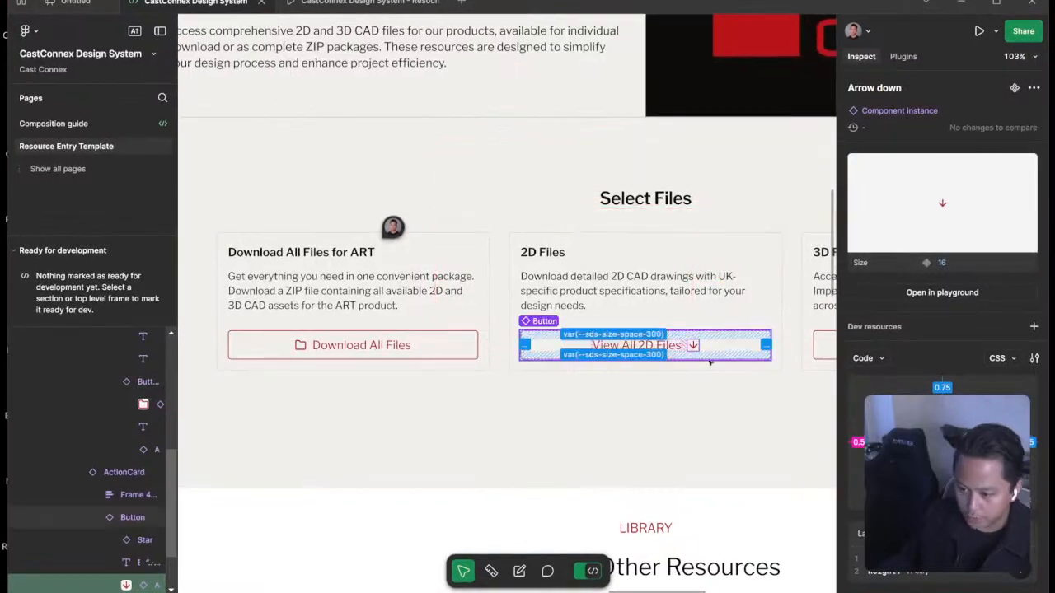
left_click(692, 346)
left_click(692, 346)
right_click(704, 352)
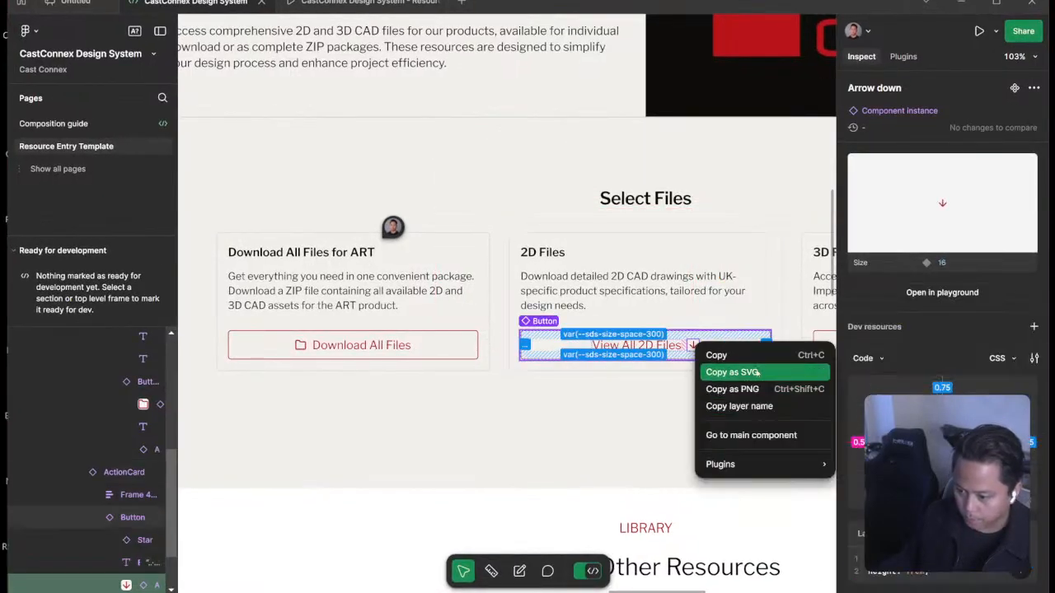
left_click(732, 372)
Switch back to Webflow and import the copied arrow into the 2D CAD button with the SVG Import app.
key("super+Tab")
left_click(831, 229)
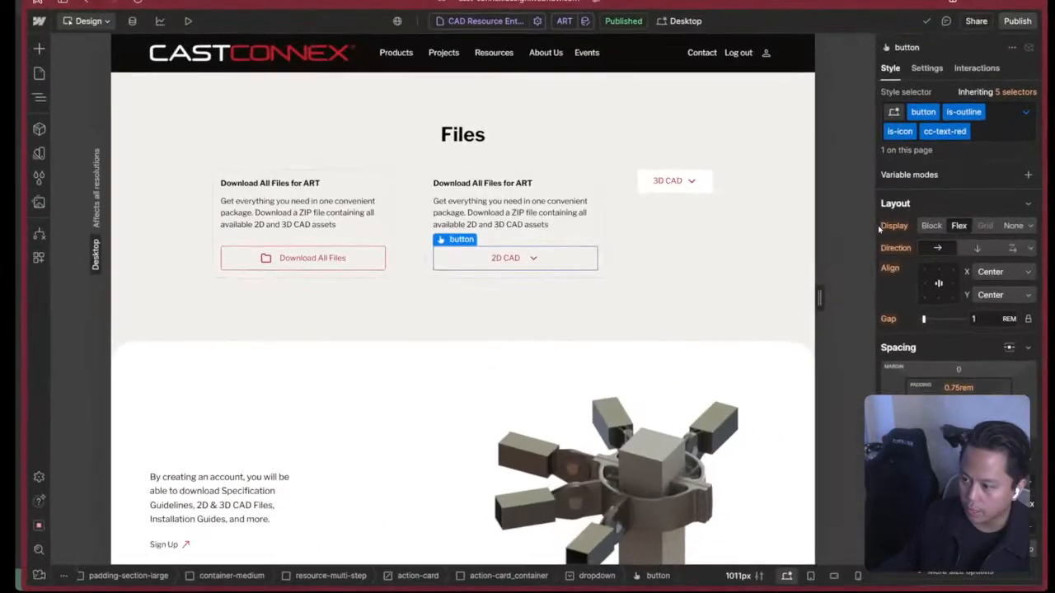
key("z")
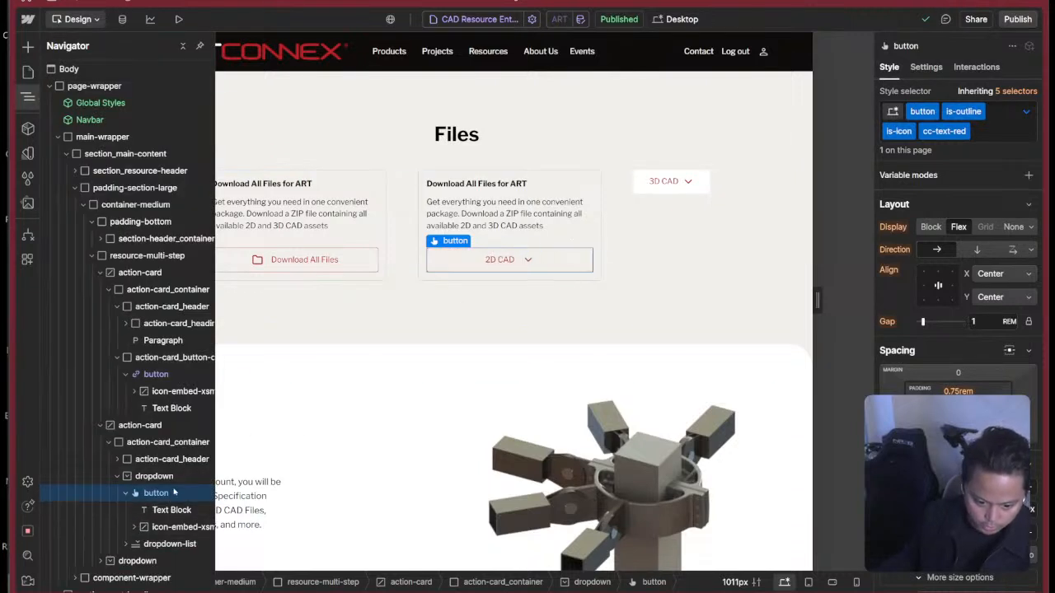
left_click(28, 259)
left_click(128, 126)
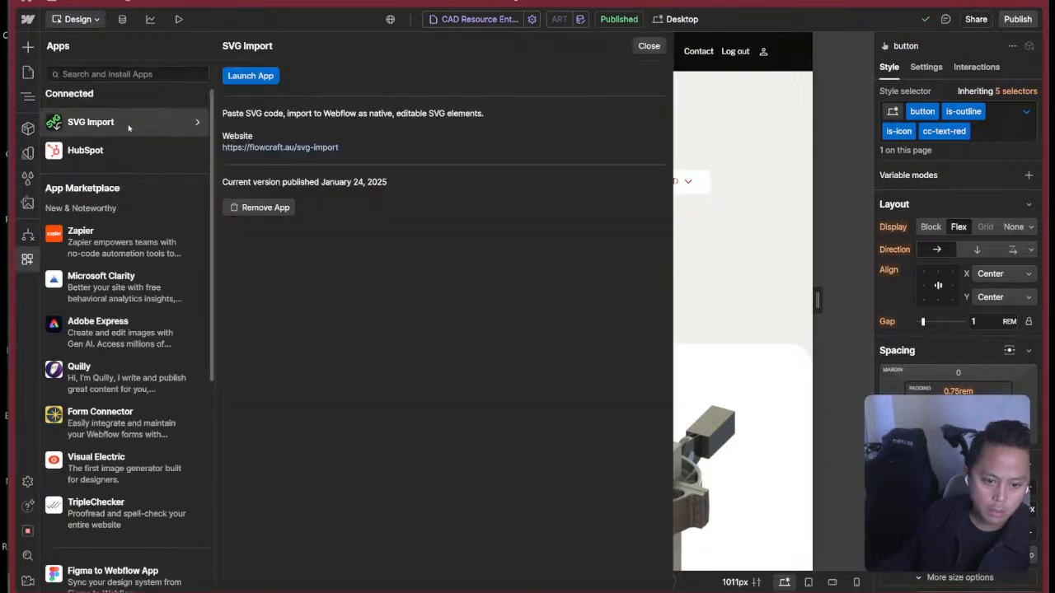
left_click(264, 76)
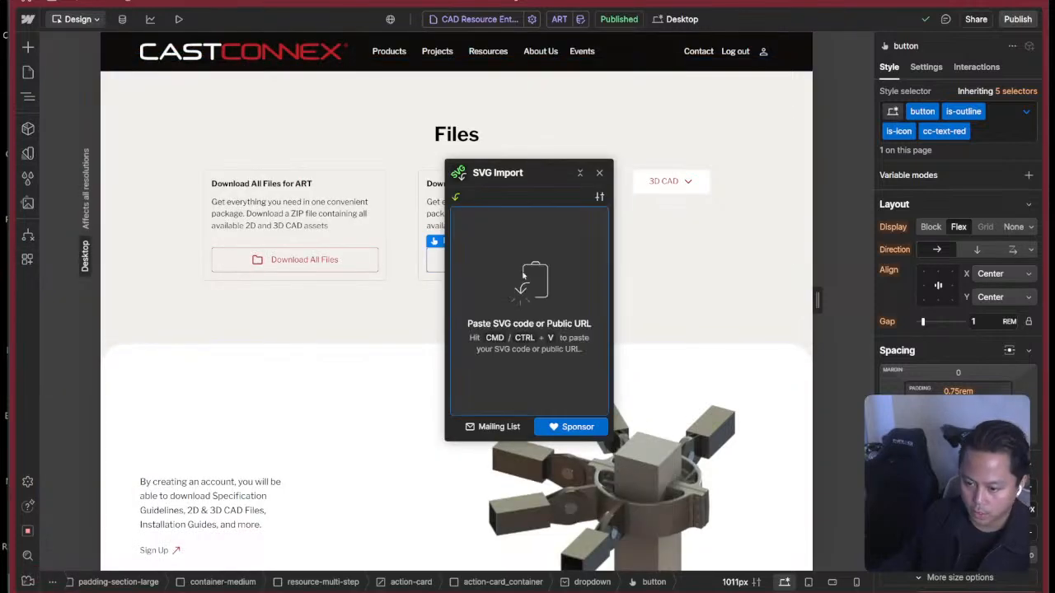
key("ctrl+v")
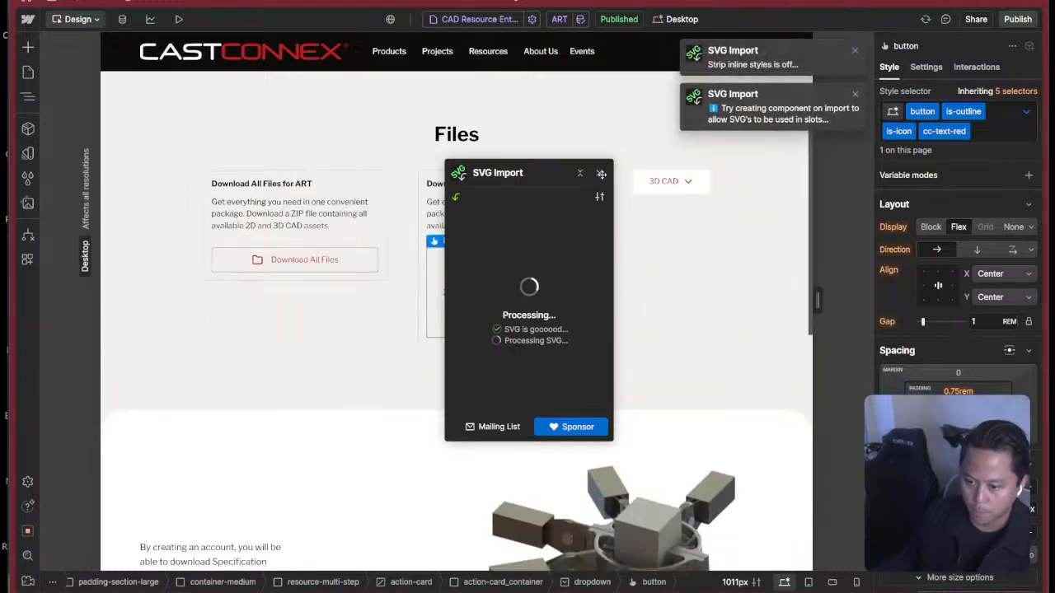
left_click(602, 173)
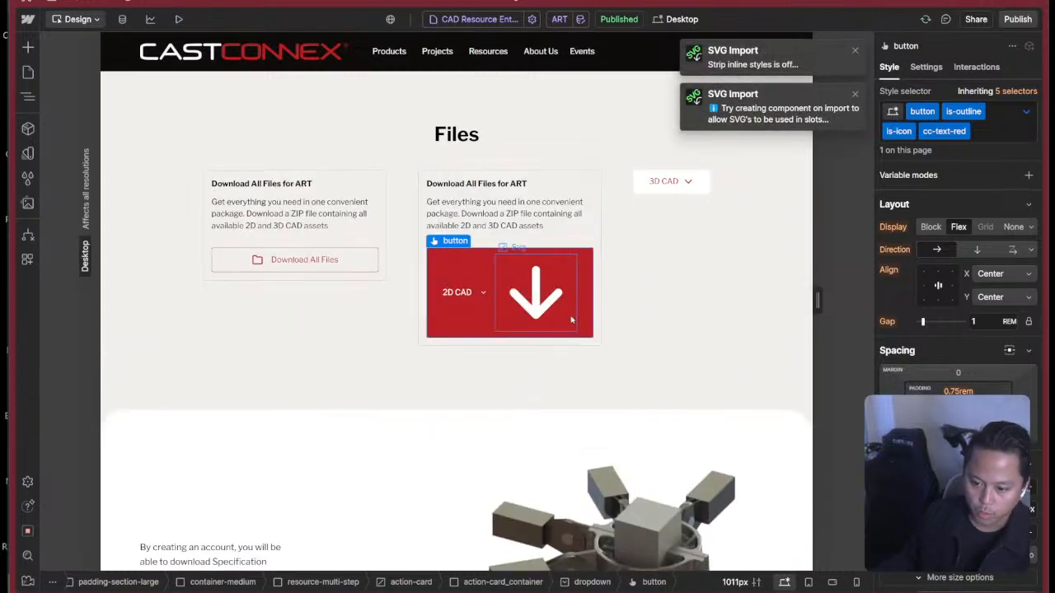
Apply the icon-embed-xsmall class to the imported Svg arrow in the 2D CAD button.
key("z")
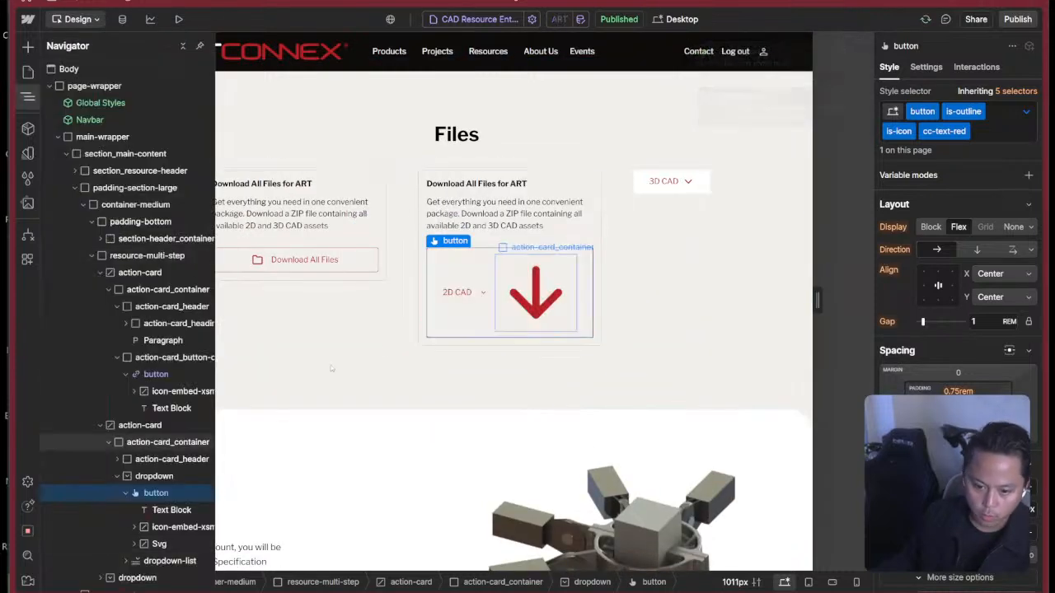
left_click(171, 529)
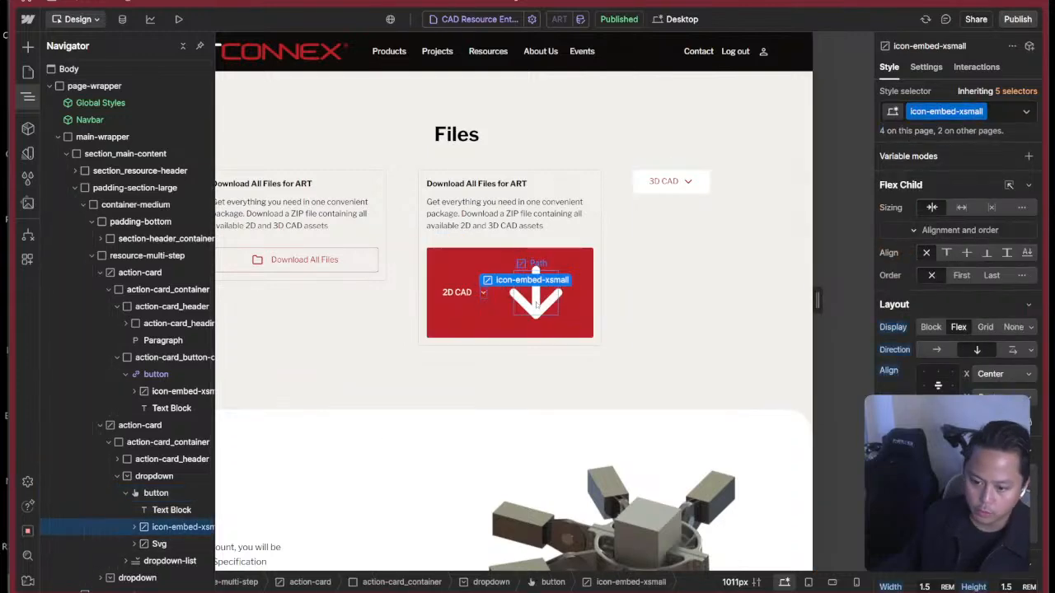
left_click(537, 305)
key("z")
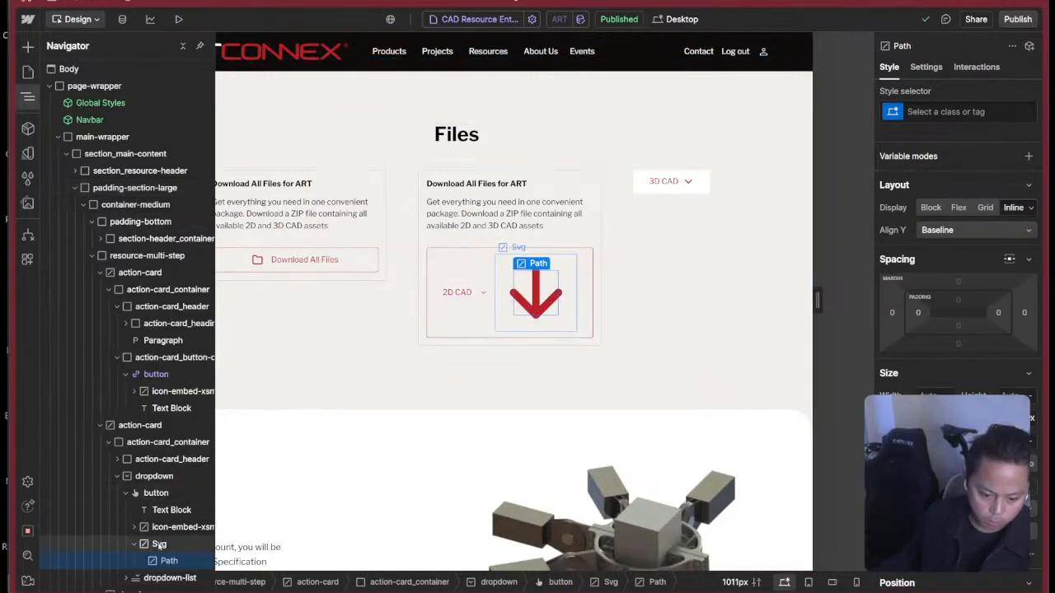
left_click(187, 545)
key("super+Return")
key("super+v")
key("Return")
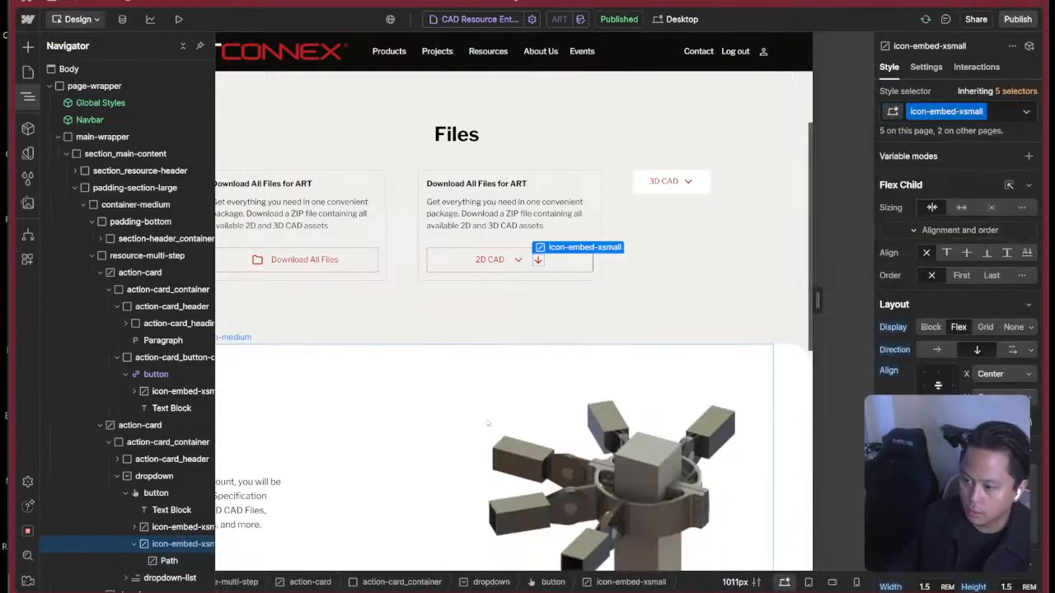
Delete the old chevron icon from the 2D CAD button and select the button.
left_click(174, 528)
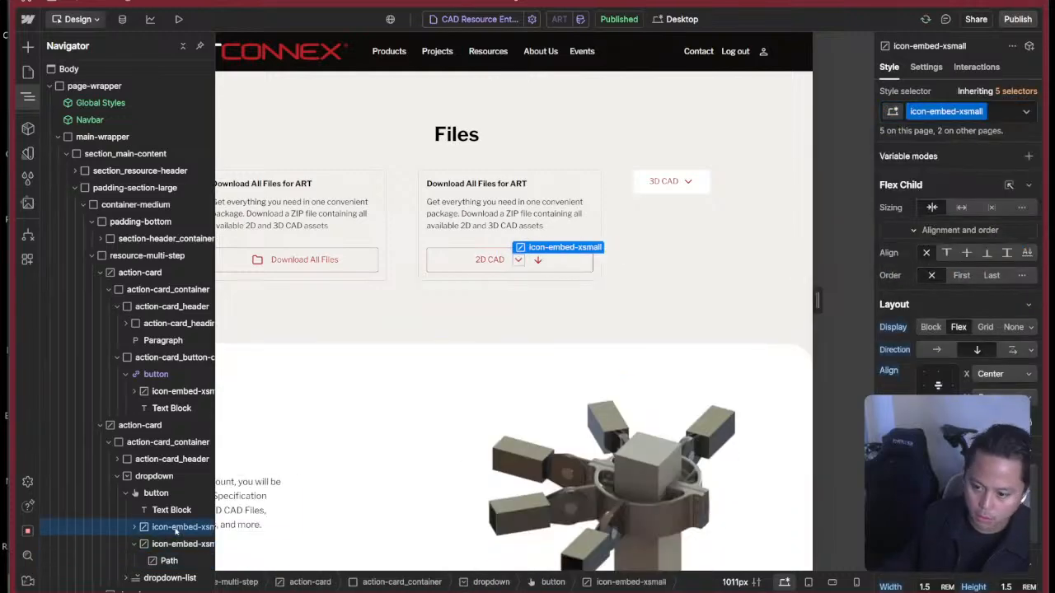
key("Delete")
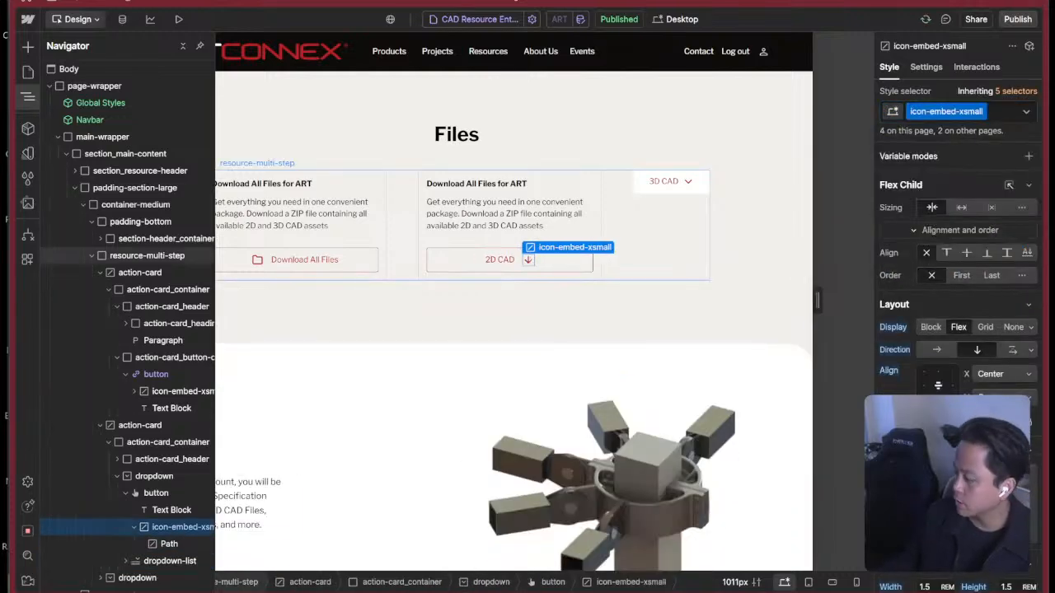
left_click(566, 267)
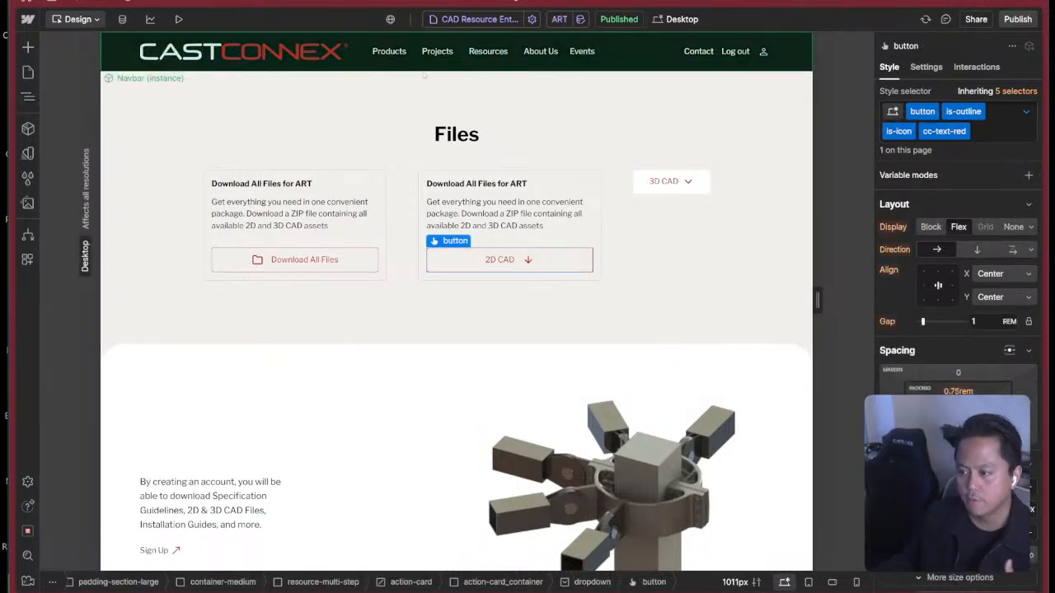
Preview the page and test opening and closing the 2D CAD dropdown's file list.
left_click(178, 20)
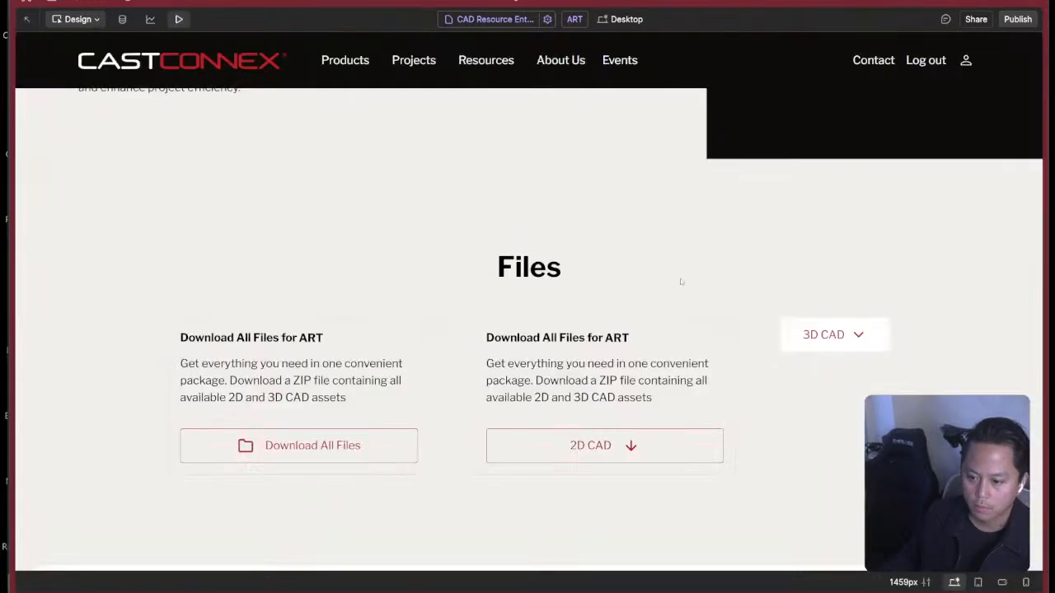
left_click(631, 445)
scroll(637, 427, "down", 4)
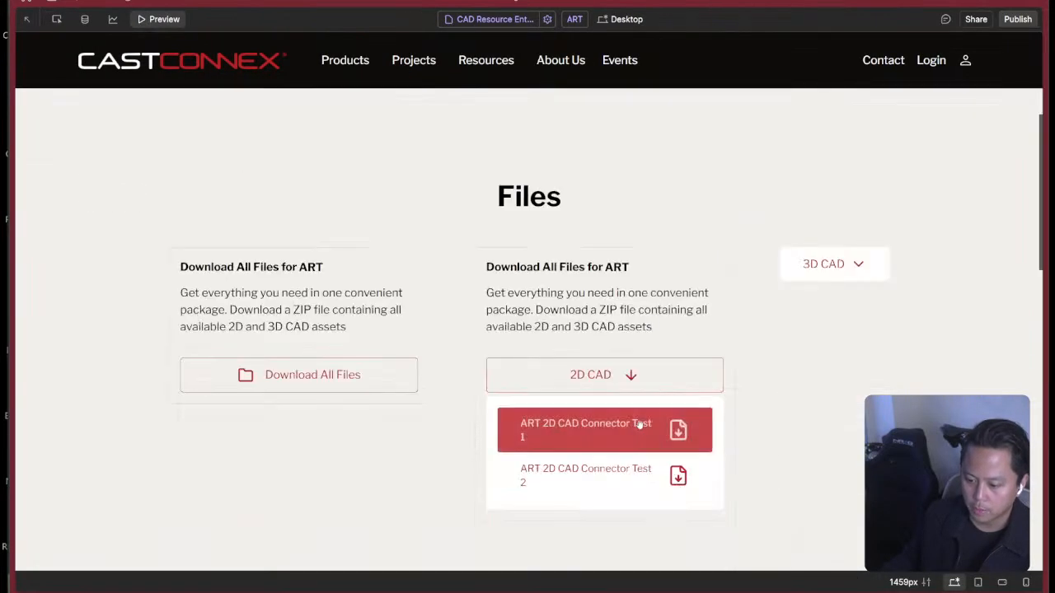
left_click(703, 231)
left_click(704, 231)
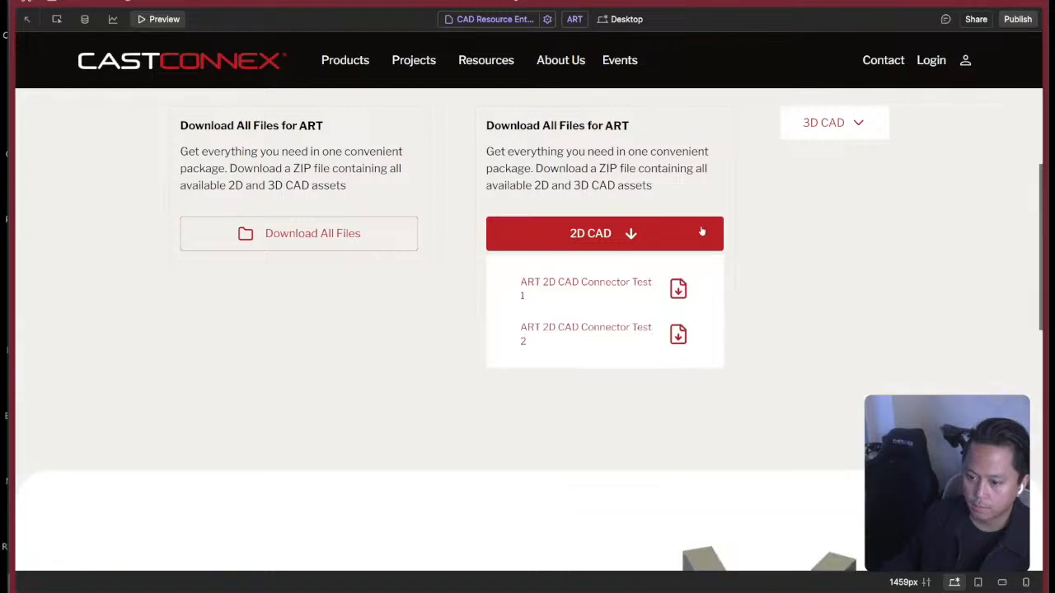
Compare the previewed 2D CAD button and its dropdown behaviour with the 2D Files card in the Figma design.
key("super+Tab")
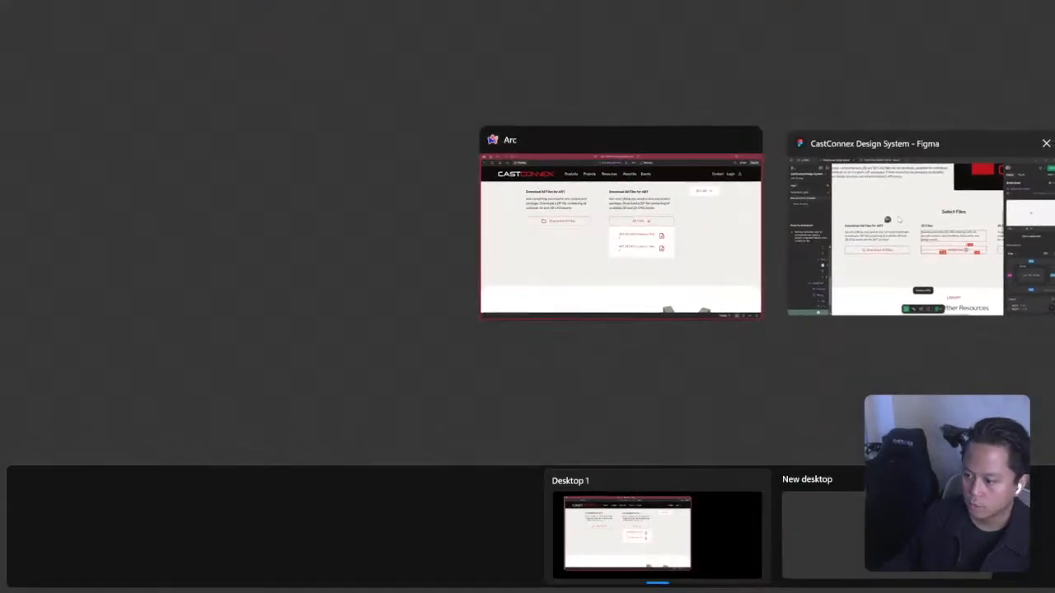
left_click(898, 239)
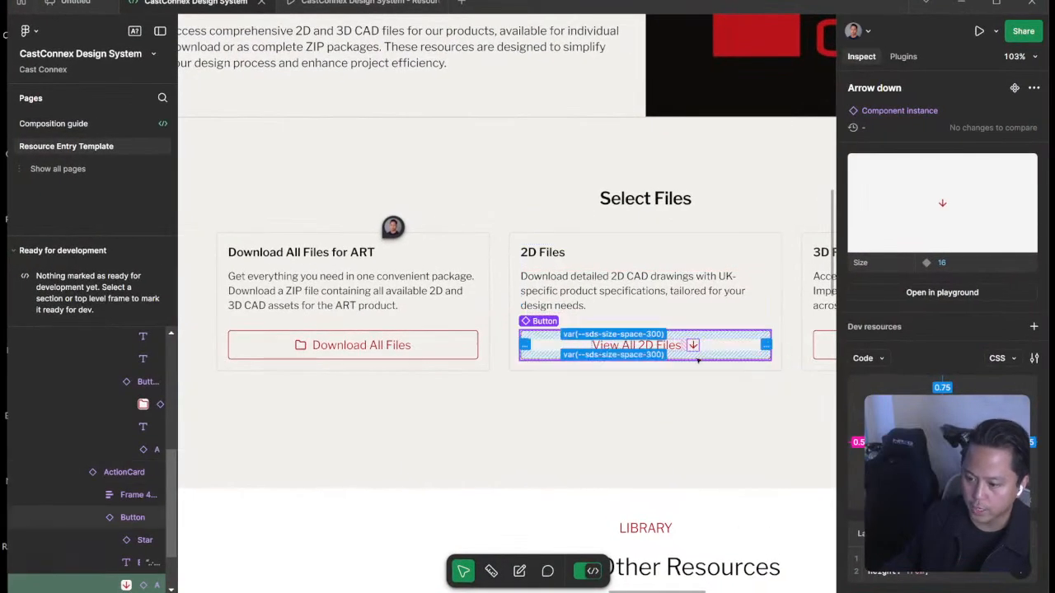
key("super+Tab")
left_click(853, 268)
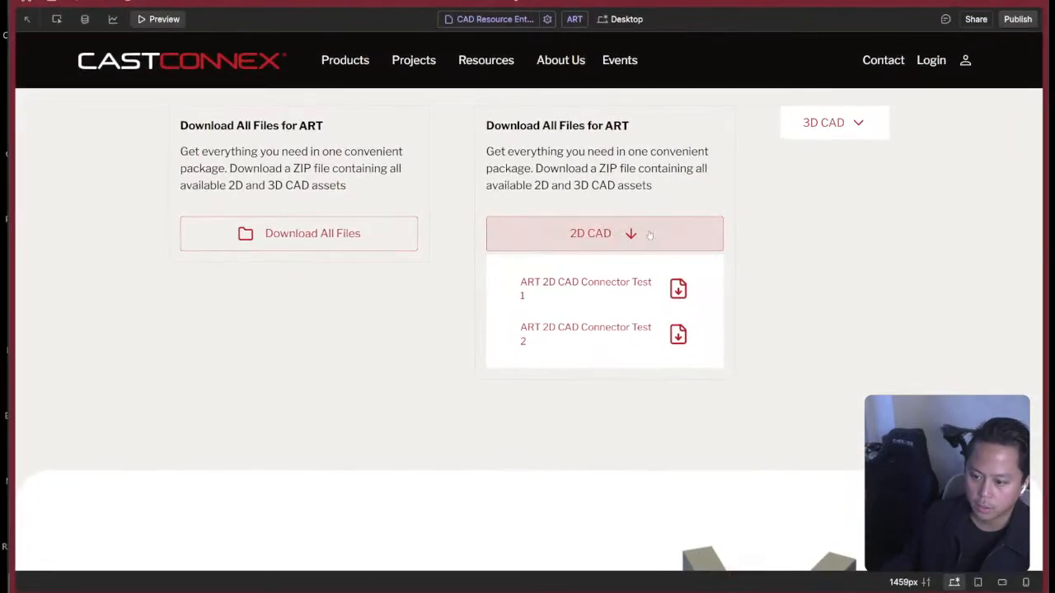
left_click(650, 235)
left_click(700, 237)
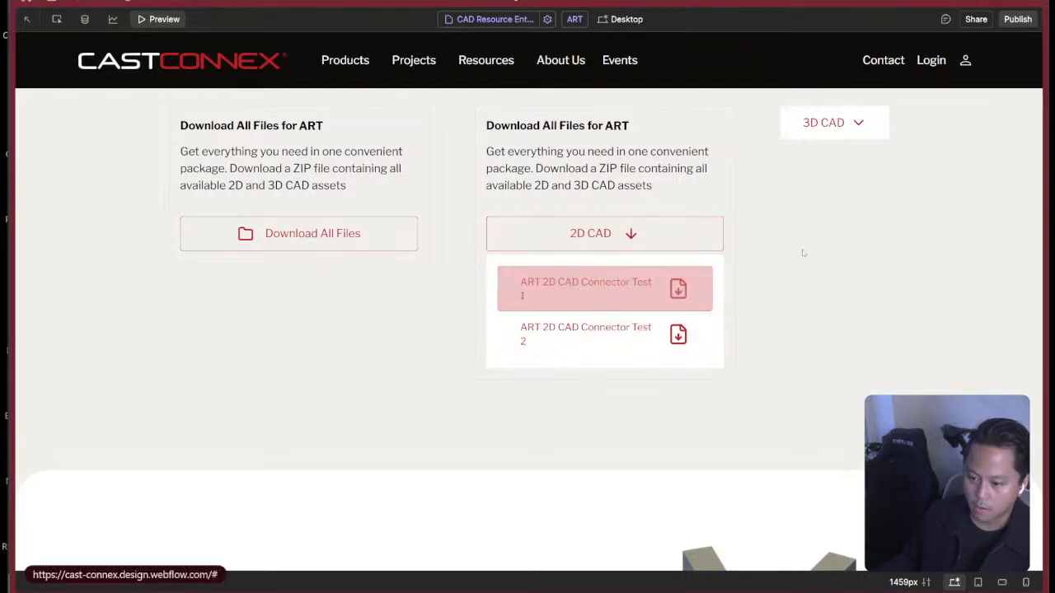
left_click(695, 235)
key("super+Tab")
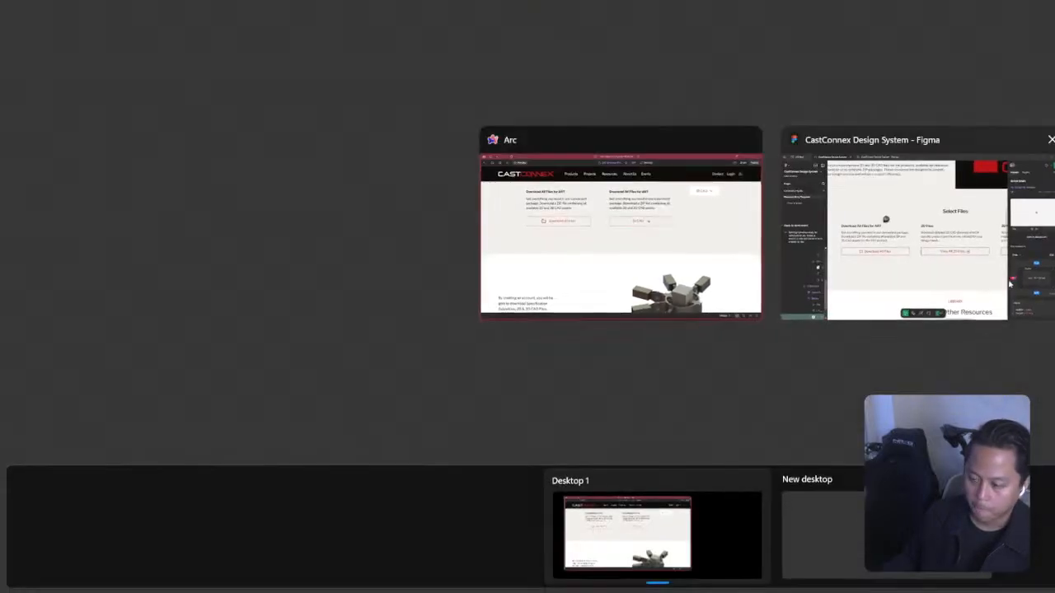
left_click(916, 249)
key("super+Tab")
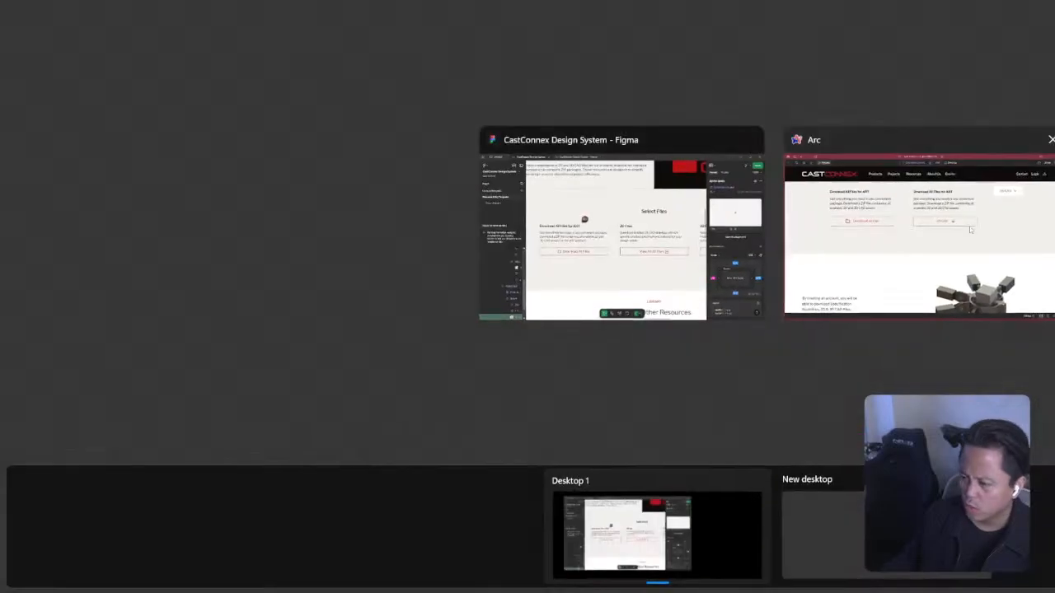
left_click(866, 239)
left_click(710, 246)
left_click(710, 246)
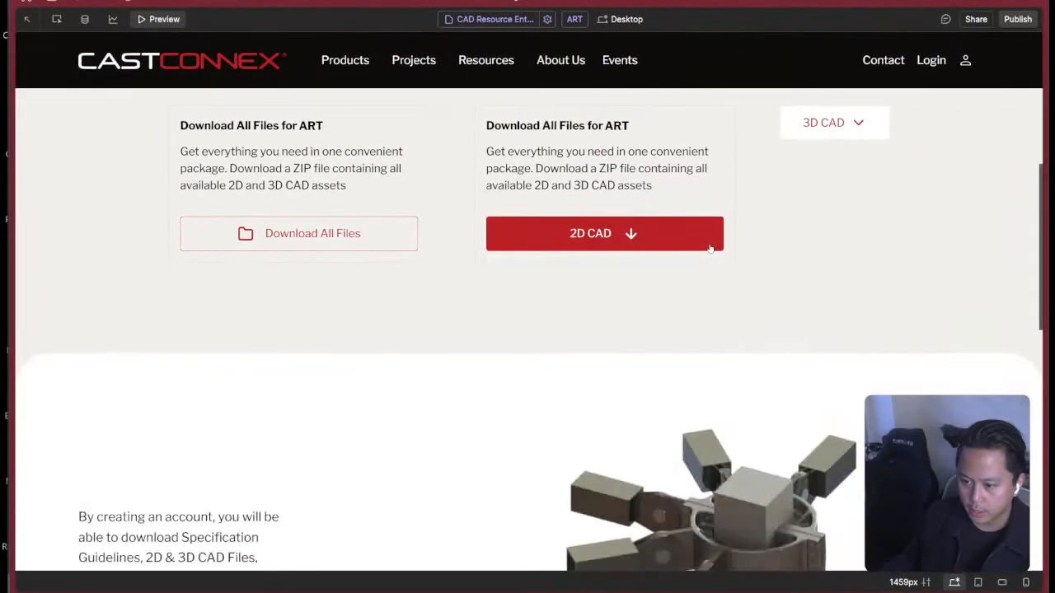
key("super+Tab")
key("Escape")
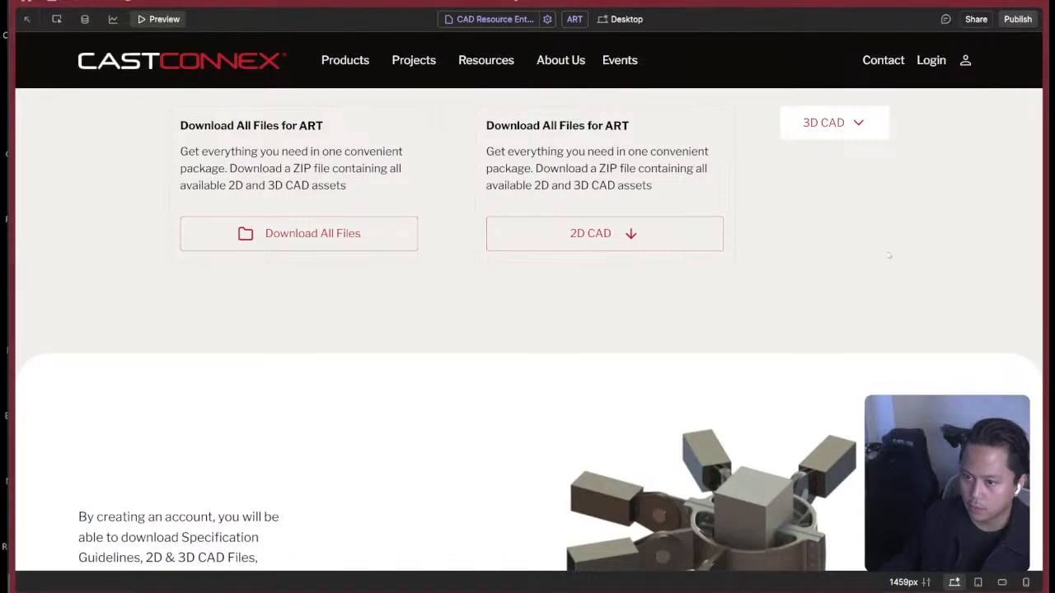
Expand and collapse the 2D Files card in the Figma prototype to examine its open and closed states, and return to Webflow.
key("super+Tab")
left_click(840, 263)
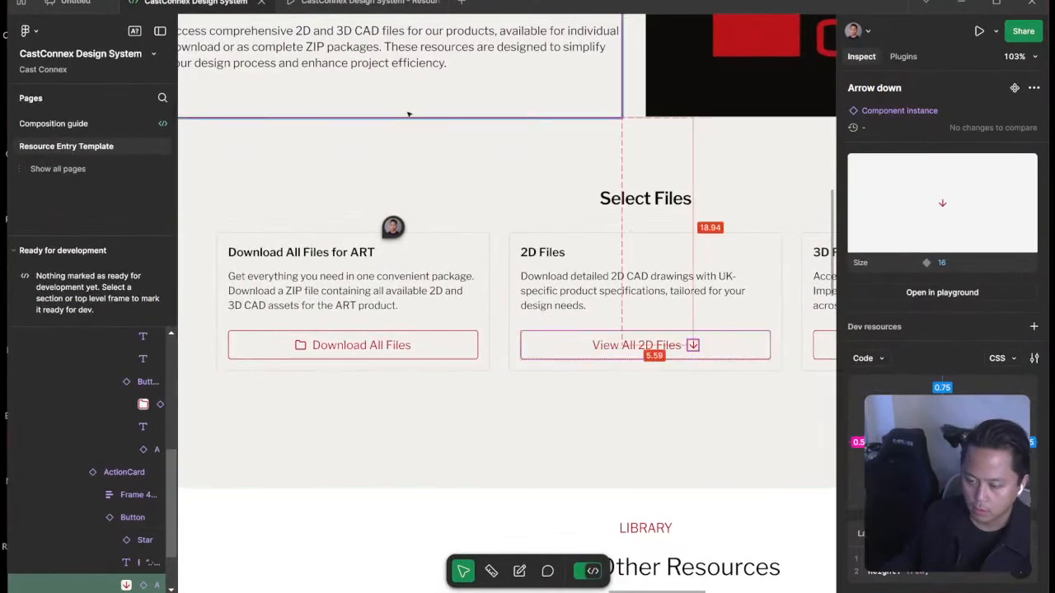
key("alt+Tab")
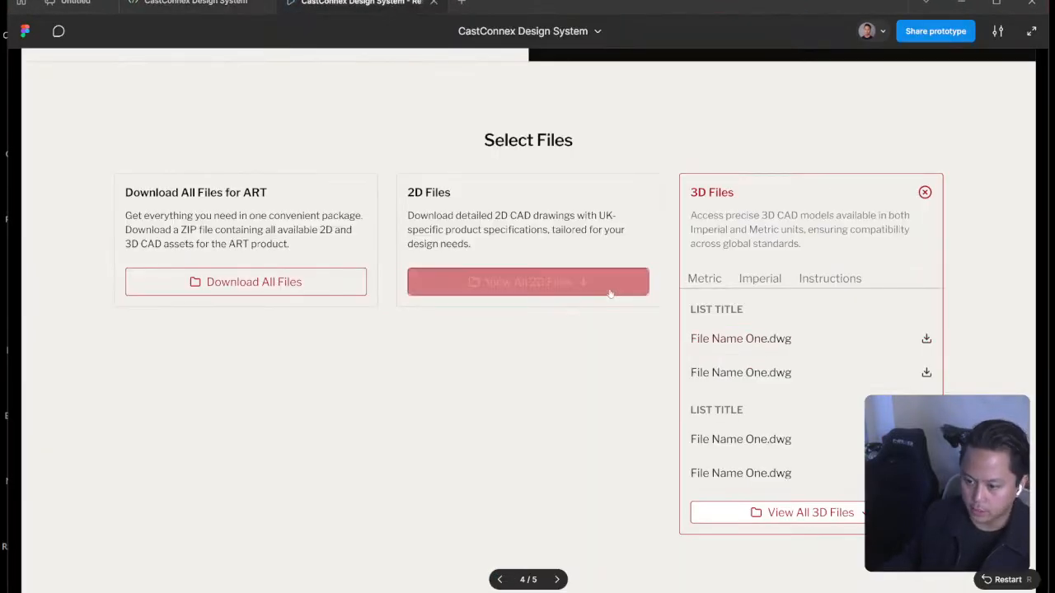
left_click(609, 284)
left_click(592, 472)
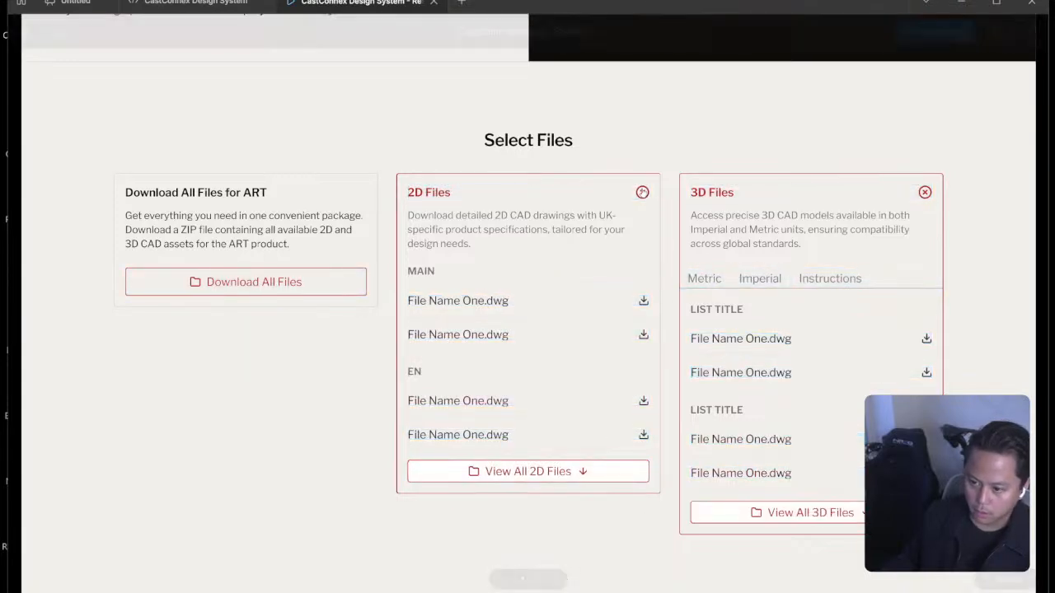
left_click(598, 280)
left_click(594, 282)
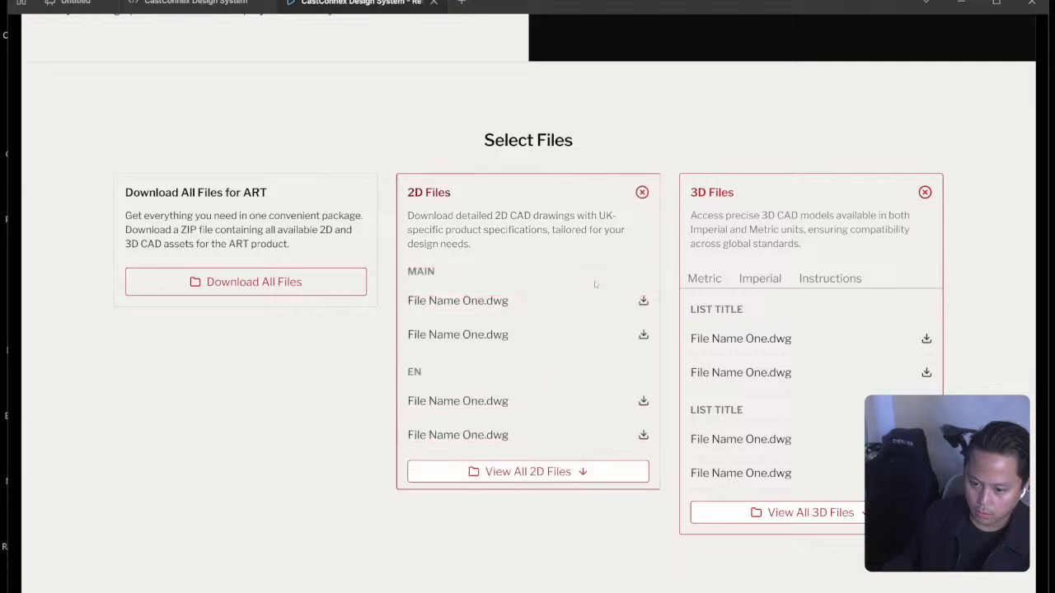
left_click(637, 204)
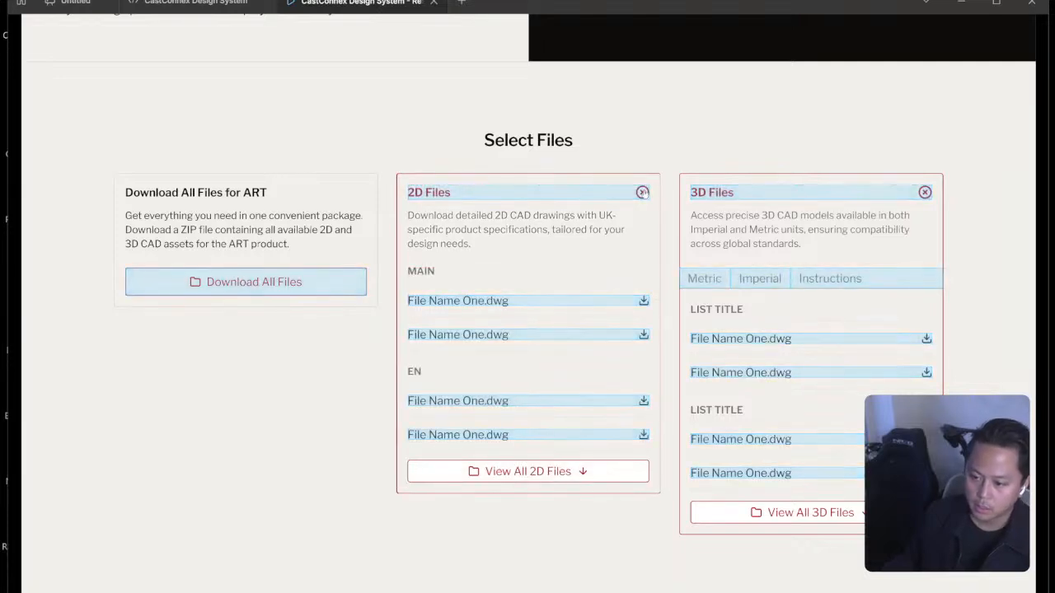
left_click(642, 194)
left_click(609, 279)
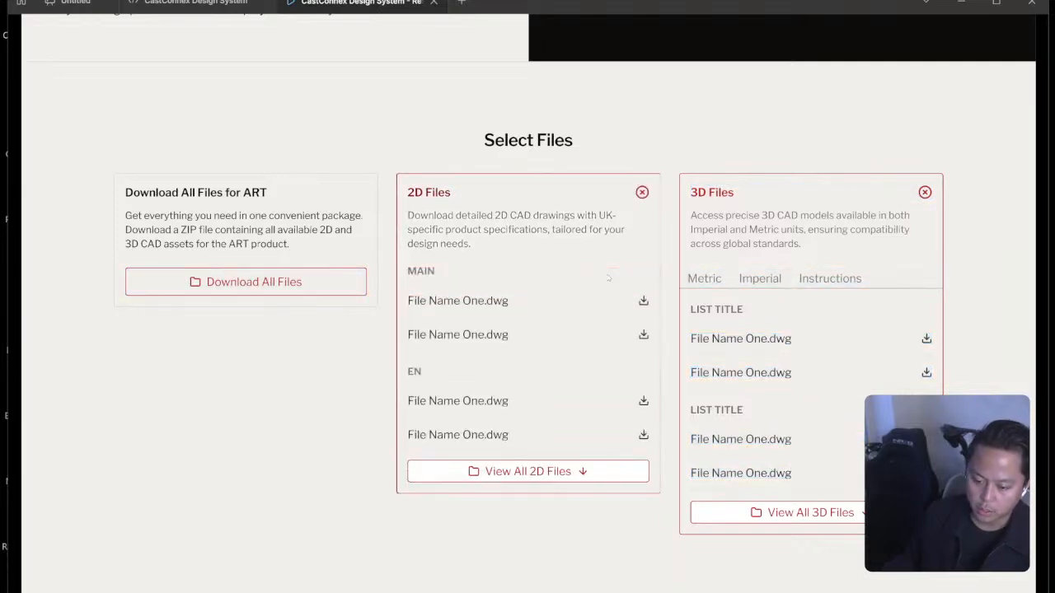
left_click(643, 193)
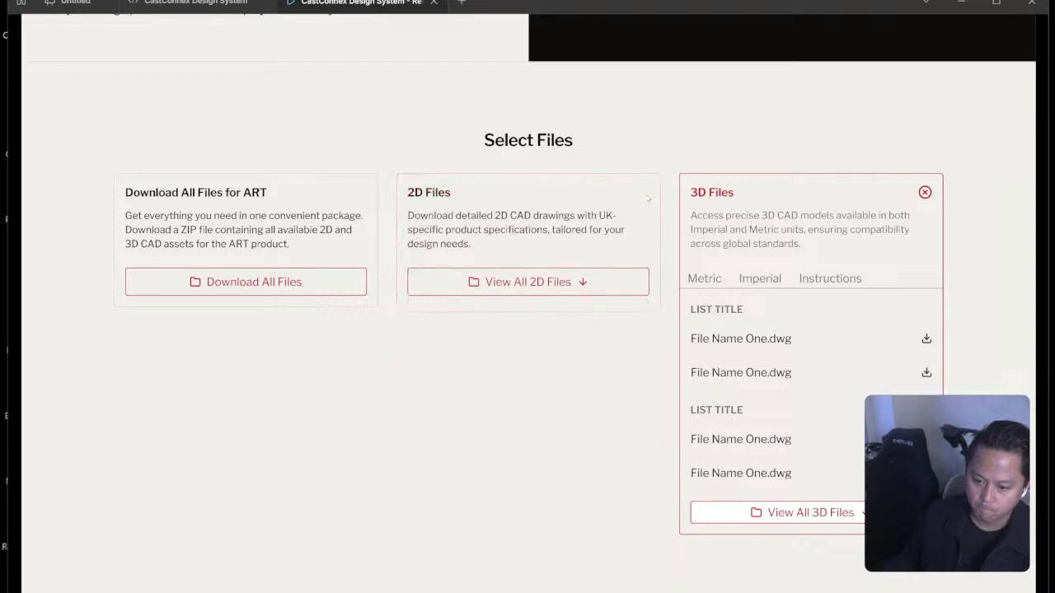
key("super+Tab")
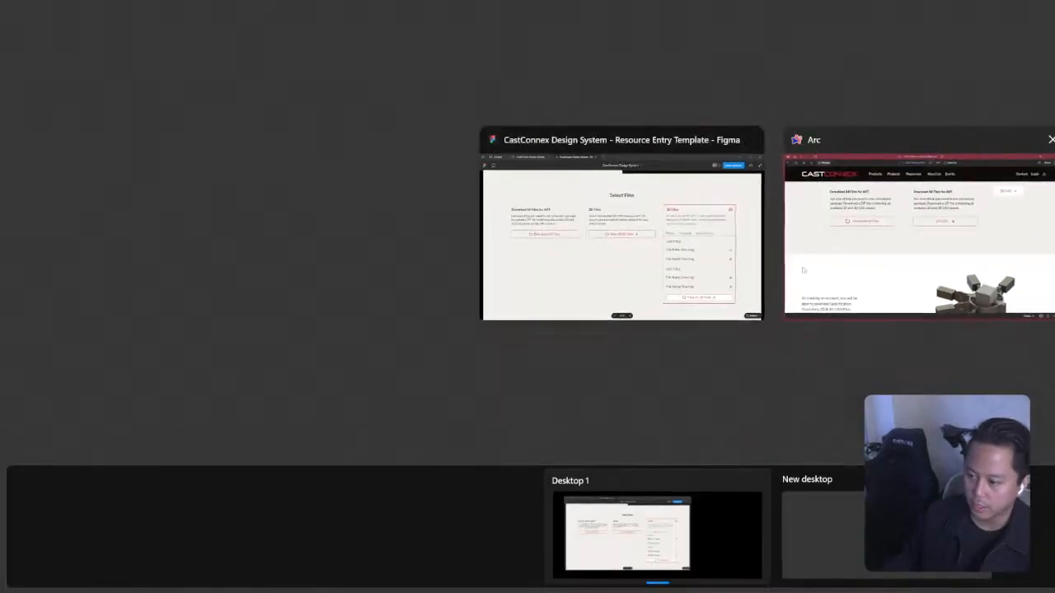
left_click(887, 269)
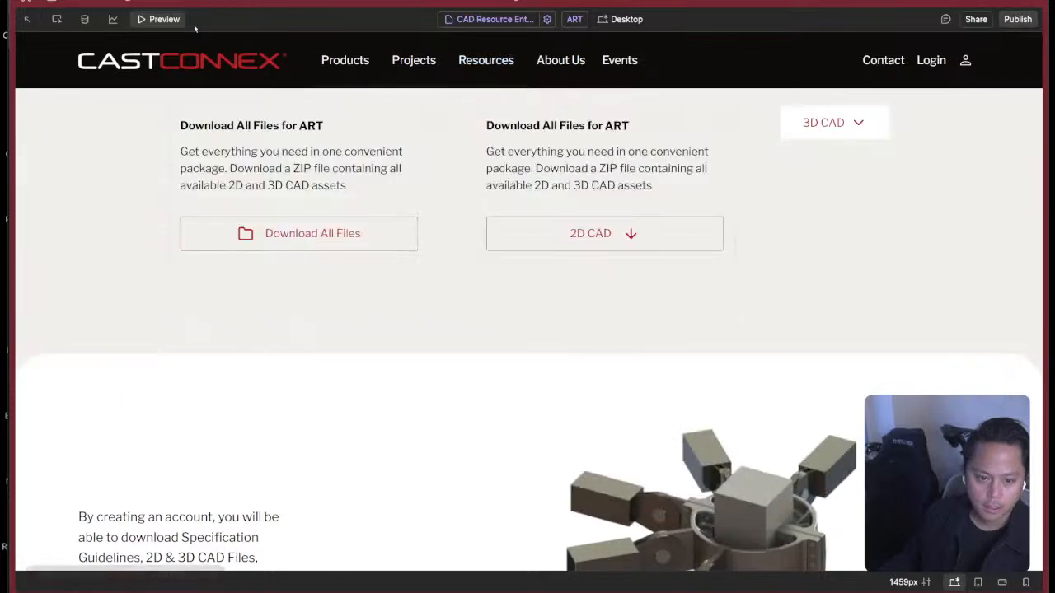
Leave the preview and set the 2D CAD dropdown's menu to Show so its file list stays open on the canvas.
left_click(165, 23)
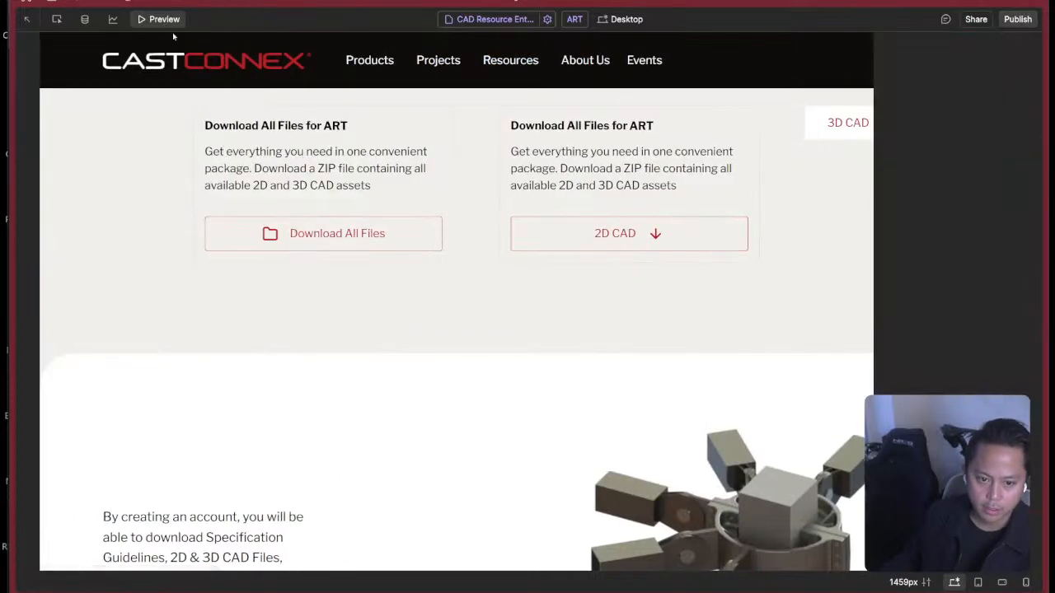
scroll(590, 259, "down", 4)
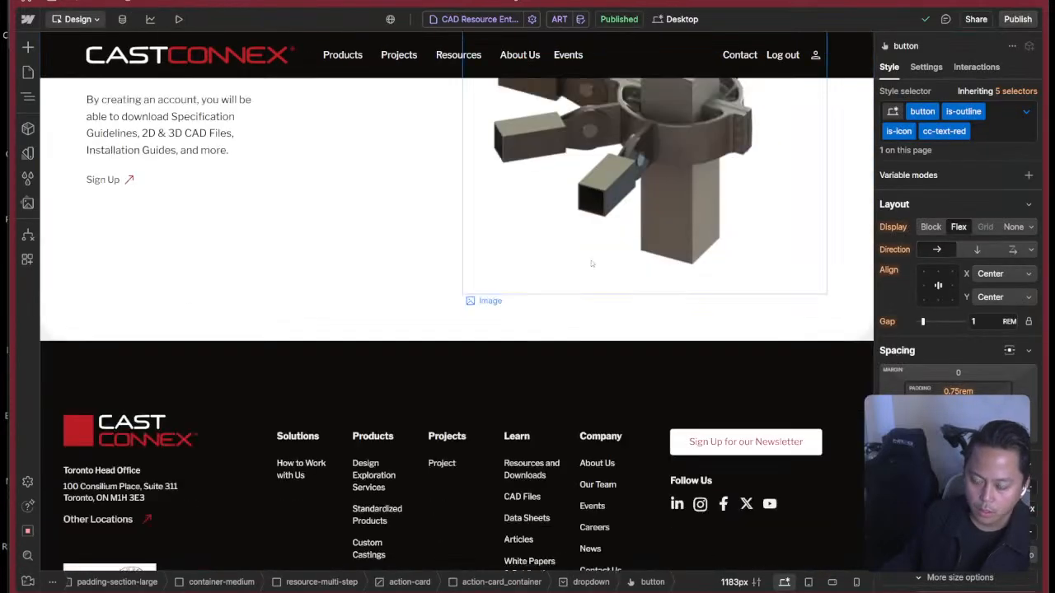
scroll(591, 264, "up", 6)
key("d")
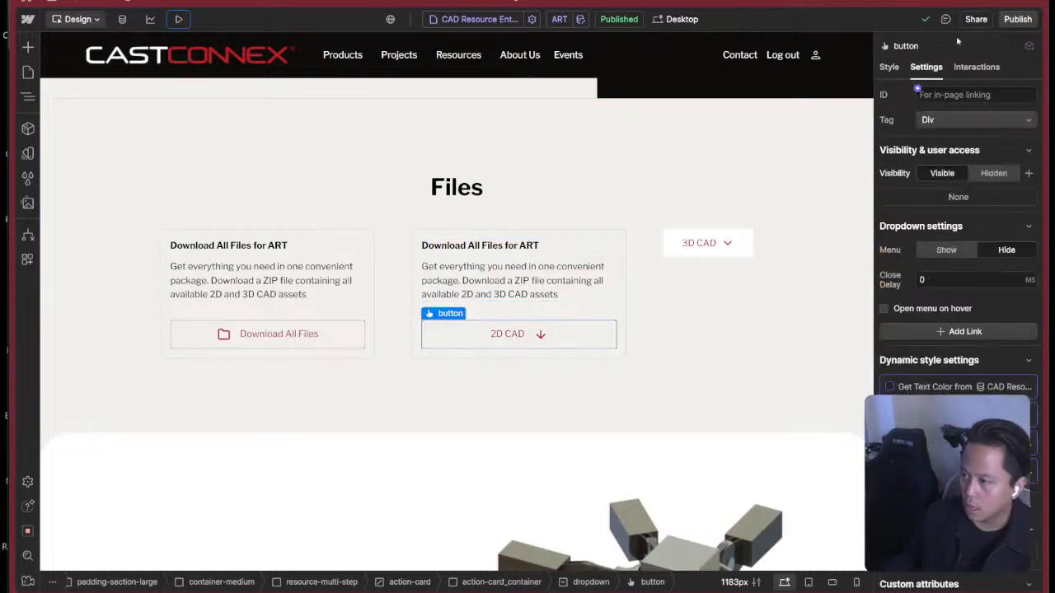
left_click(946, 250)
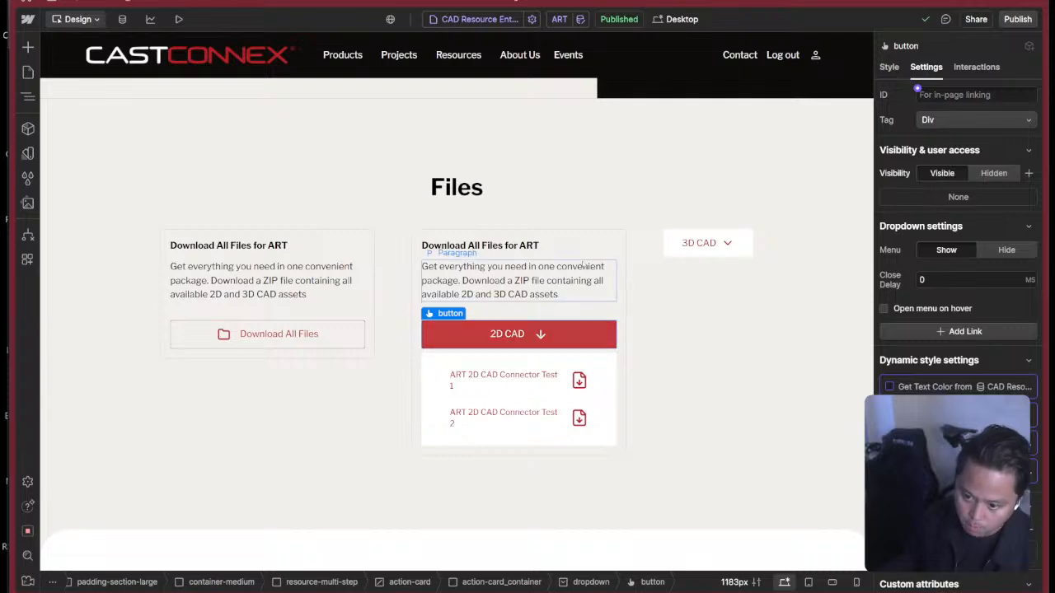
Compare the opened 2D CAD dropdown with the 2D and 3D Files cards in the Figma prototype, and return to Webflow.
key("super+Tab")
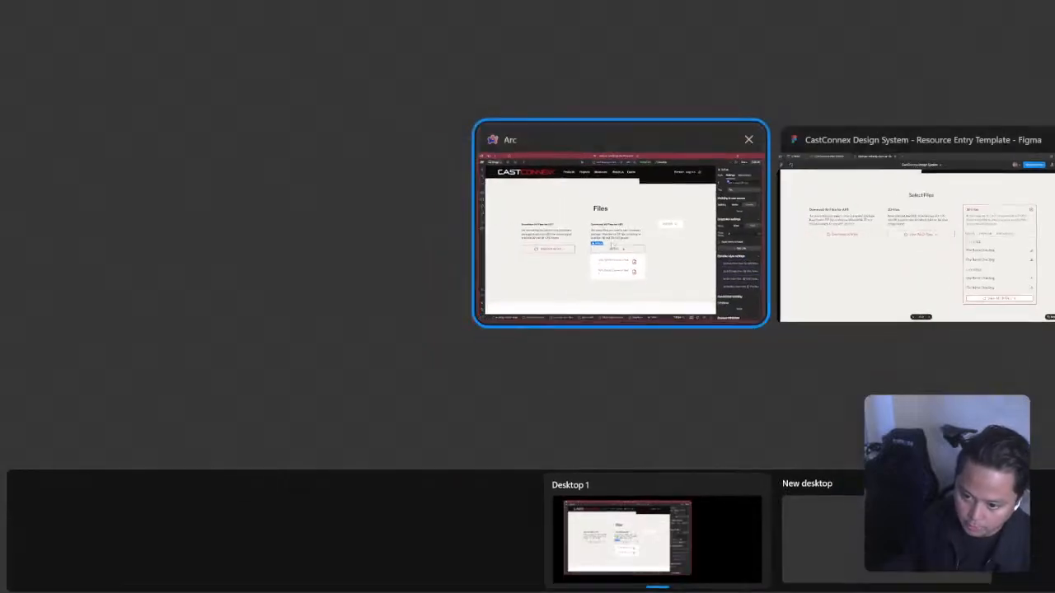
left_click(624, 240)
key("super+Tab")
left_click(929, 242)
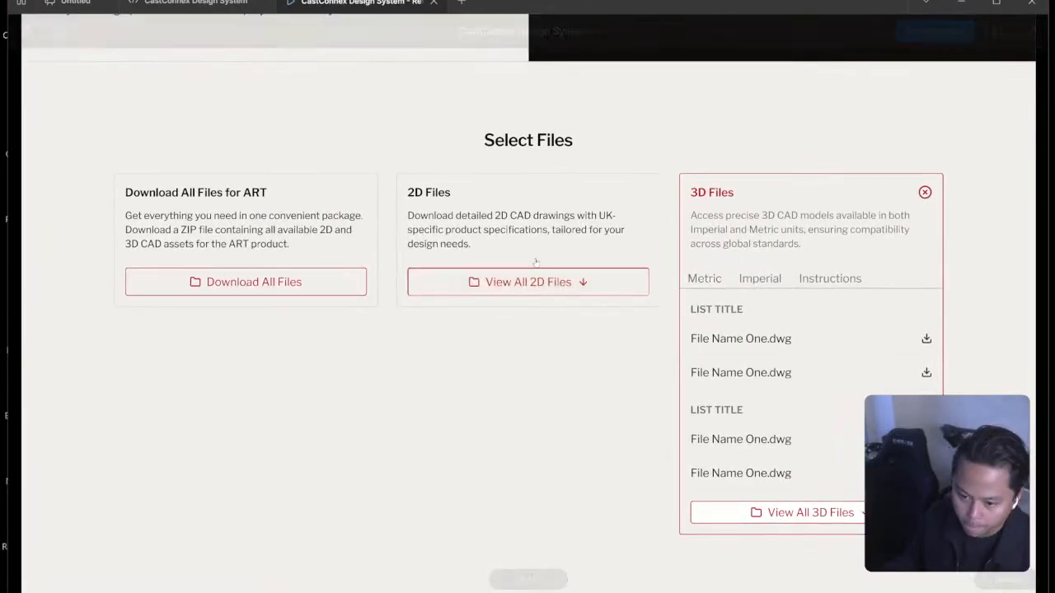
key("super+Tab")
left_click(849, 235)
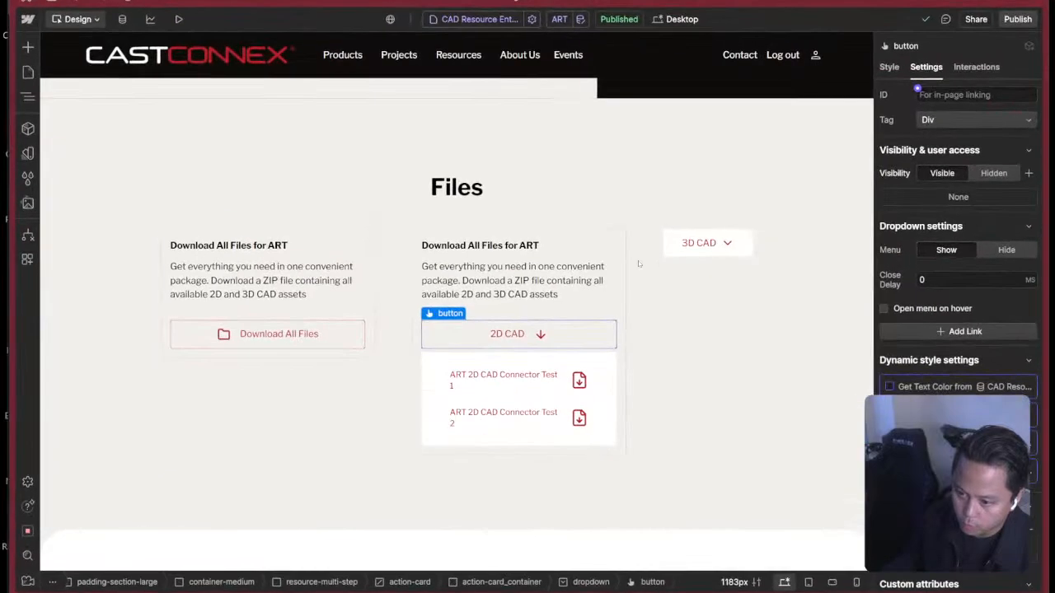
left_click(681, 303)
key("super+Tab")
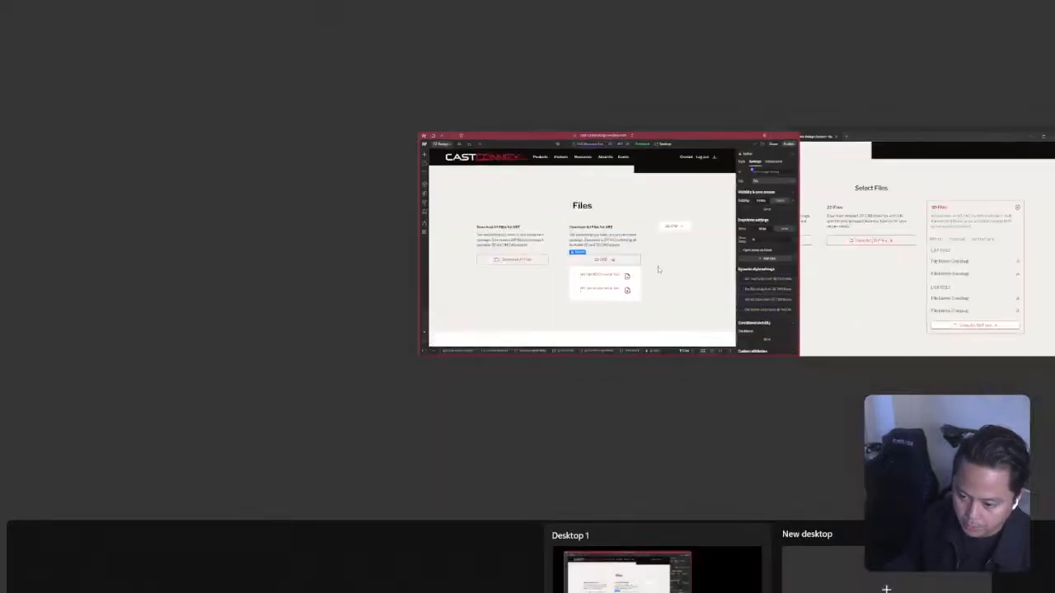
left_click(657, 269)
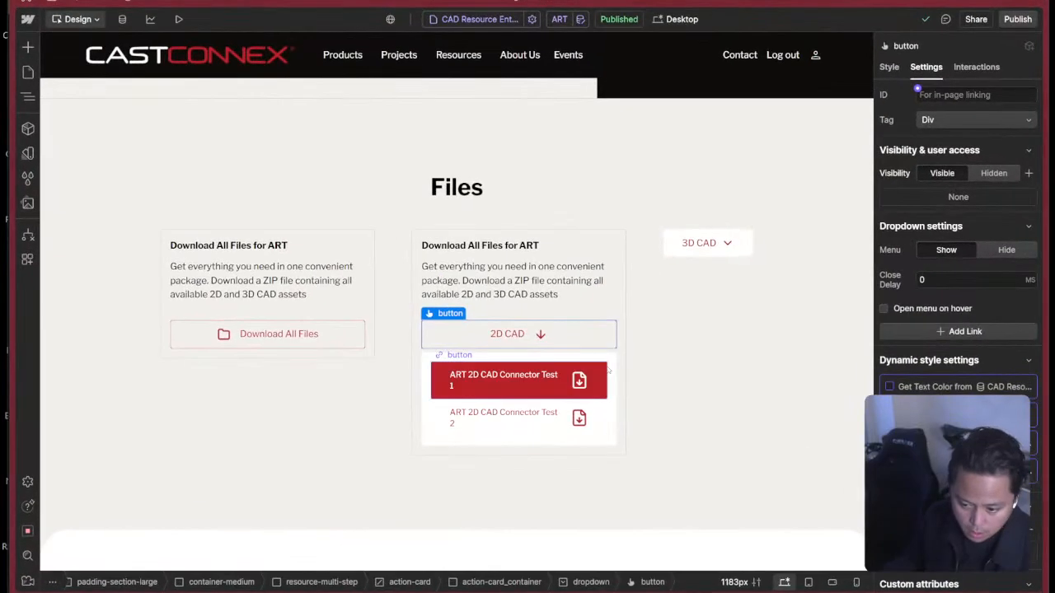
Select the dropdown-list element inside the 2D CAD dropdown and set its top margin to 0 px.
left_click(610, 364)
key("z")
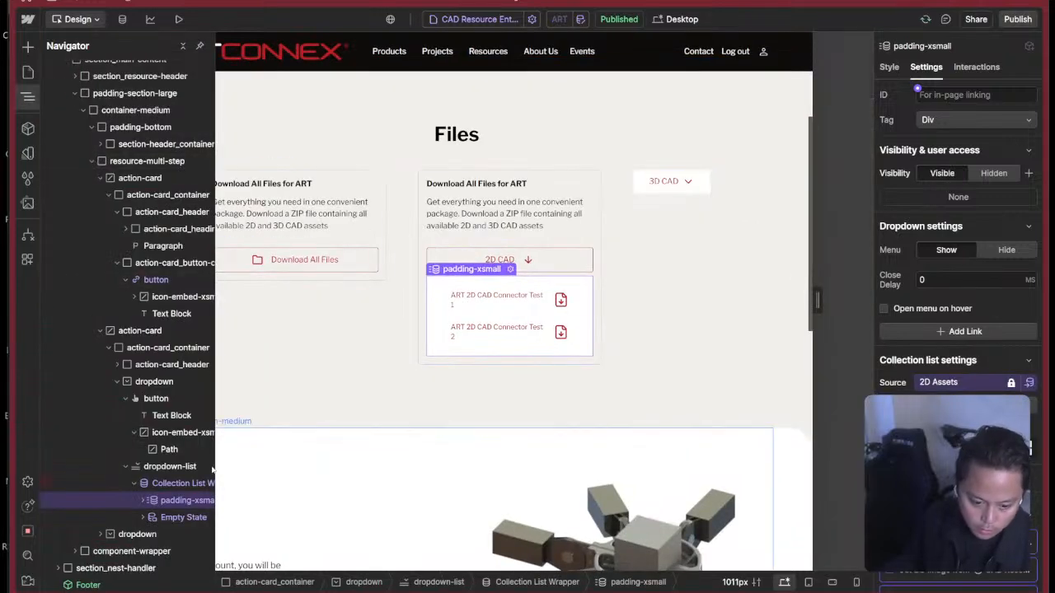
left_click(142, 472)
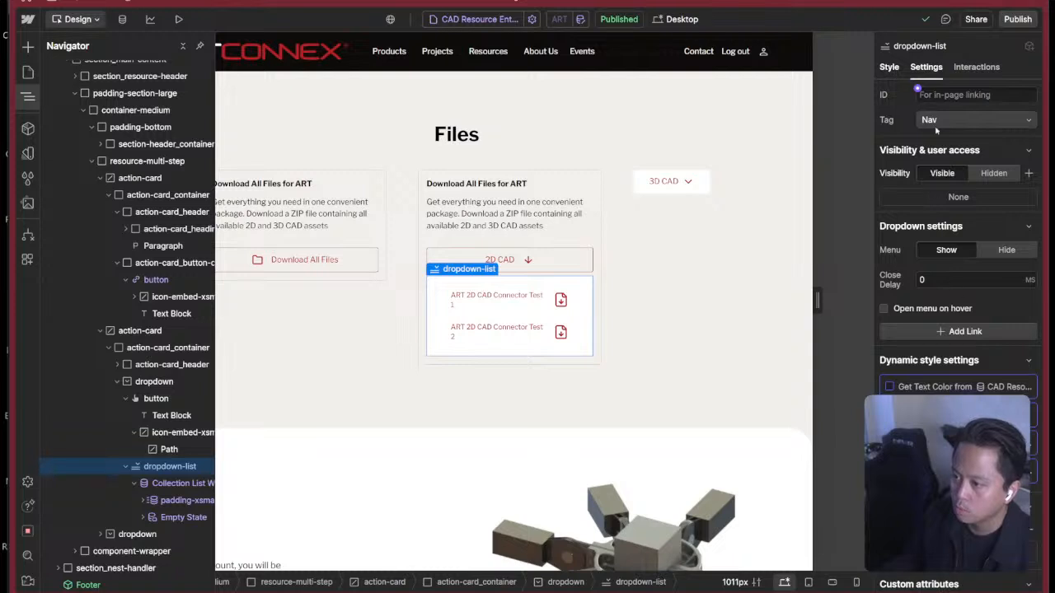
key("s")
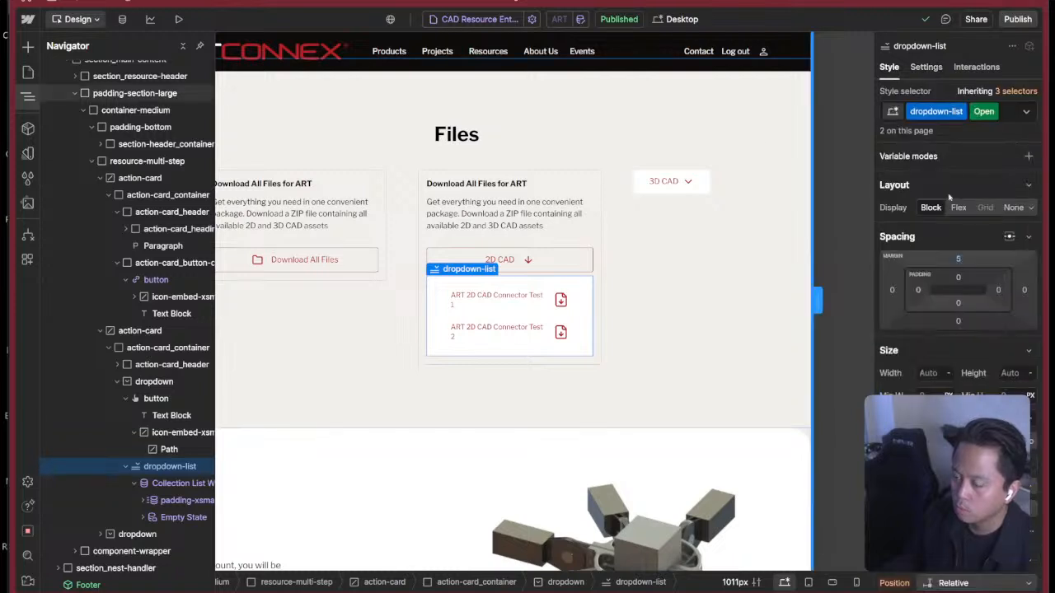
left_click(959, 261)
type("-3")
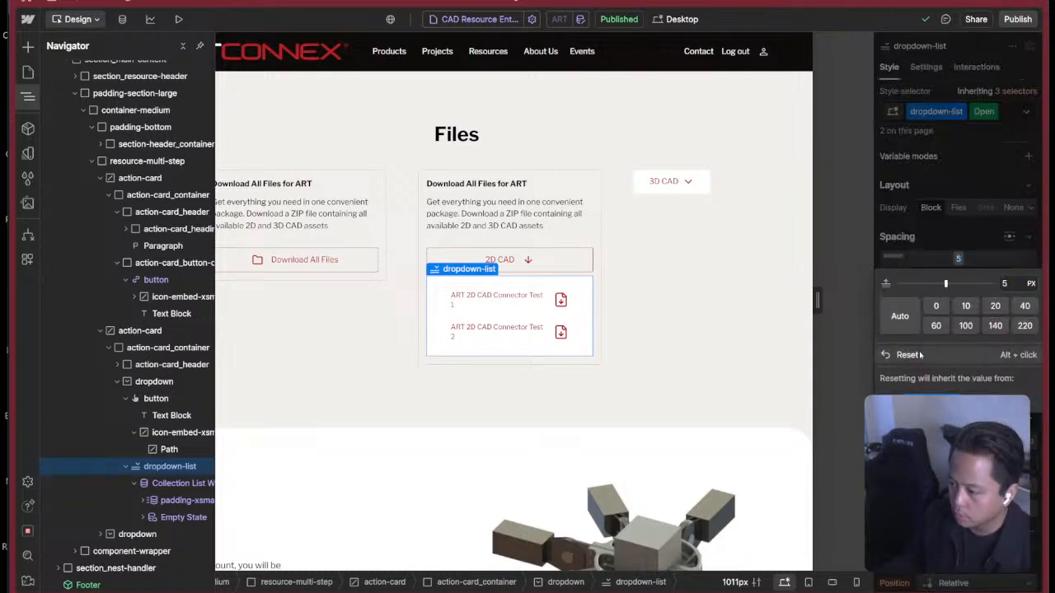
key("Return")
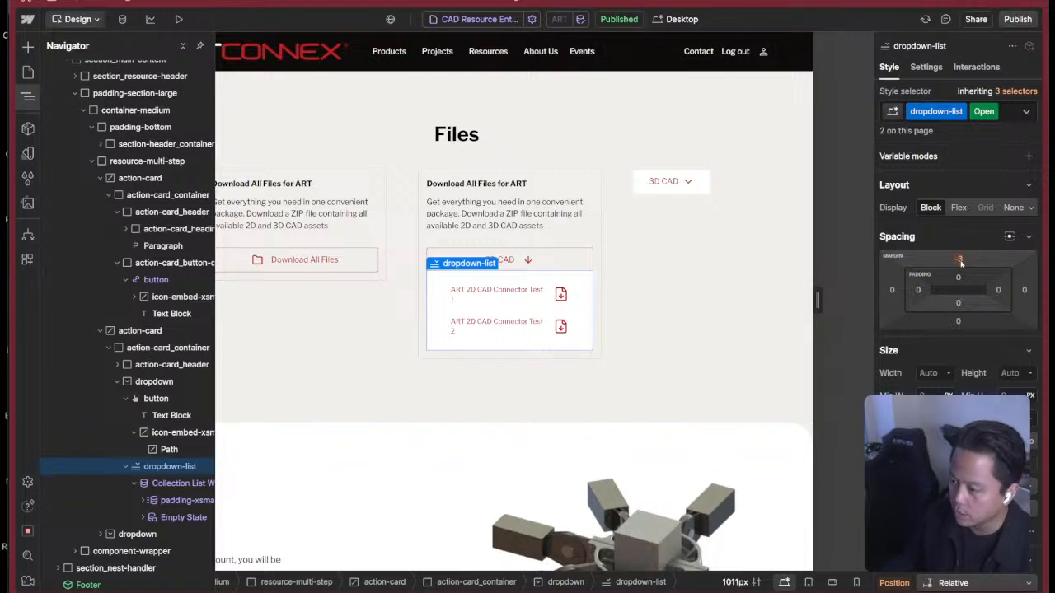
left_click(956, 262)
left_click(937, 306)
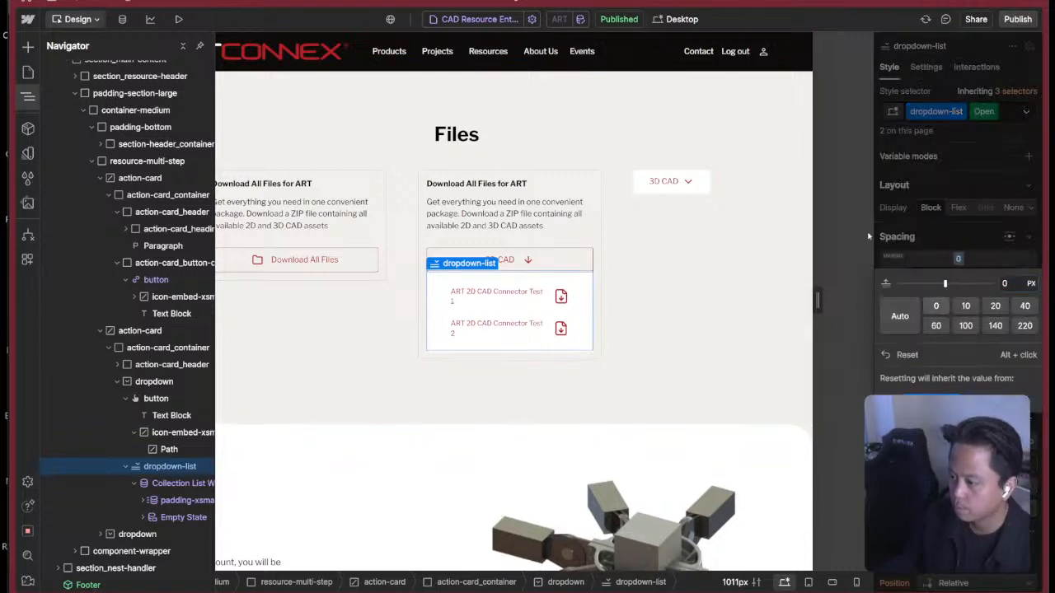
left_click(968, 188)
Set the dropdown-list's position explicitly to Relative.
scroll(948, 247, "down", 8)
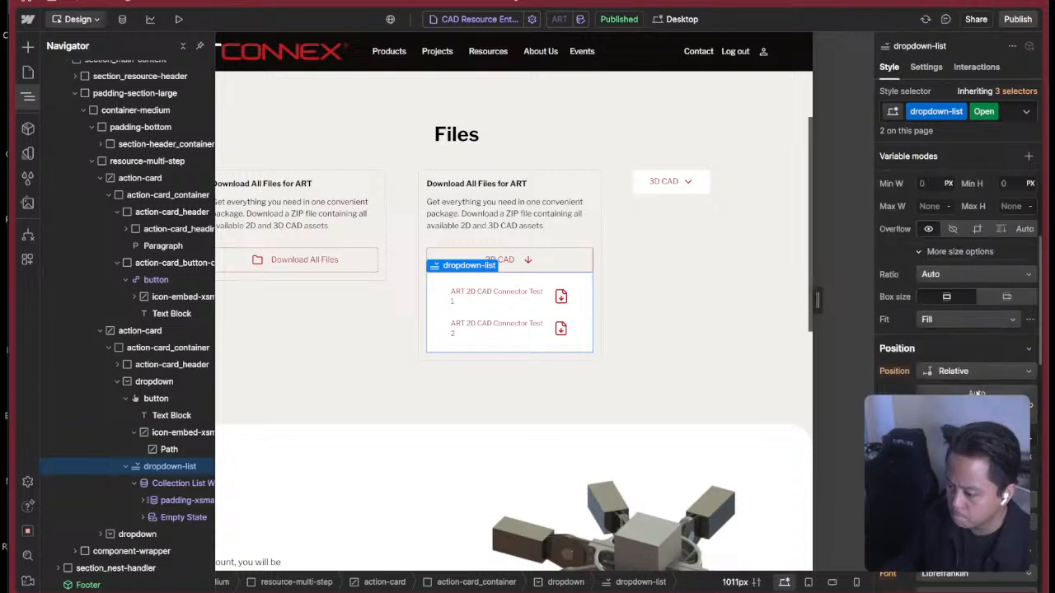
scroll(935, 261, "up", 3)
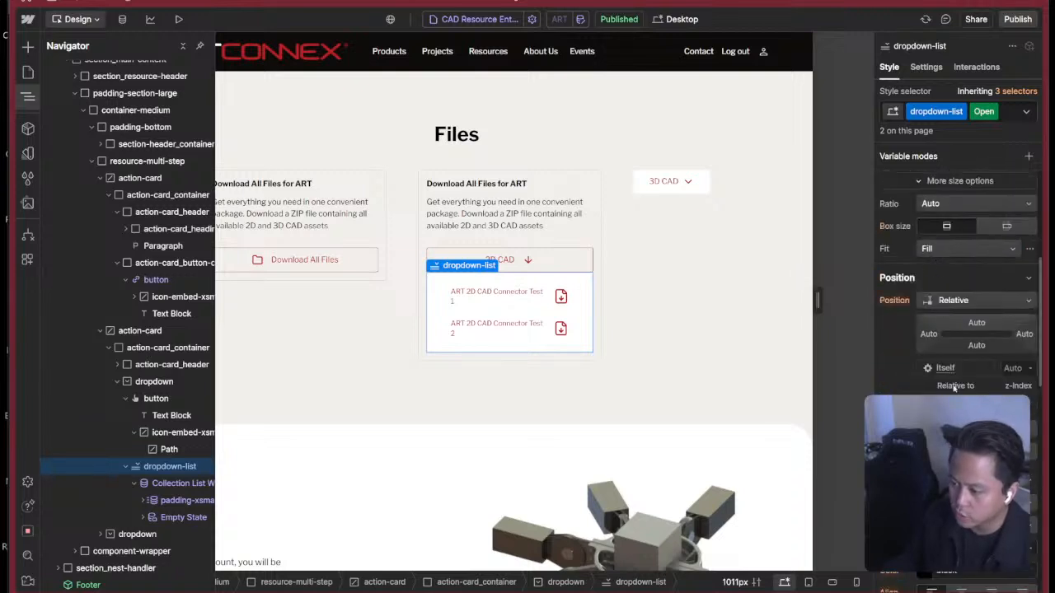
left_click(901, 301)
left_click(980, 304)
left_click(938, 301)
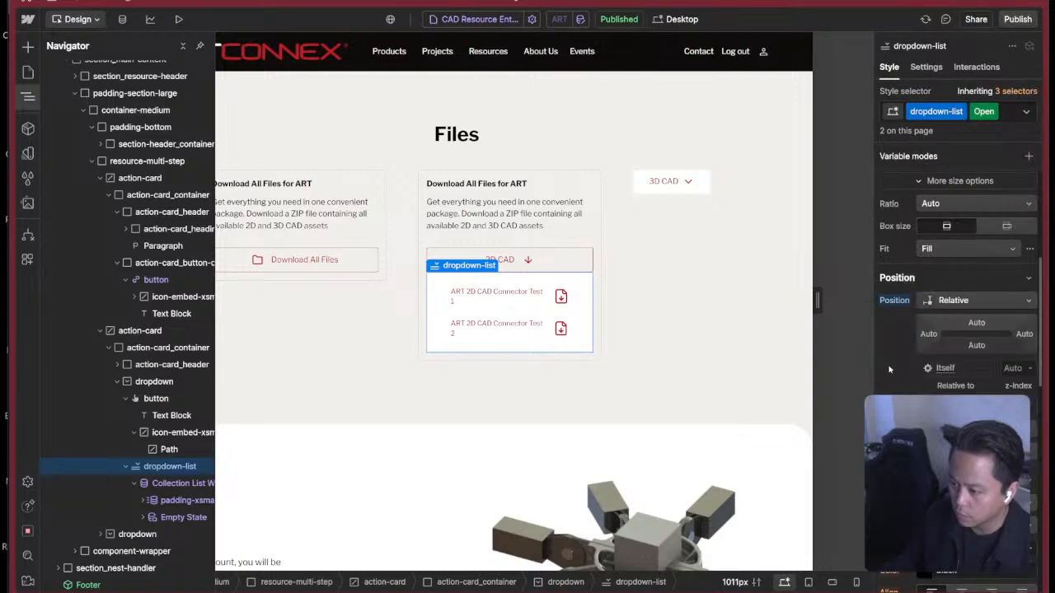
Unlink the dropdown-list's background color from its variable and make it fully transparent, rgba(230, 230, 230, 0).
scroll(889, 370, "down", 4)
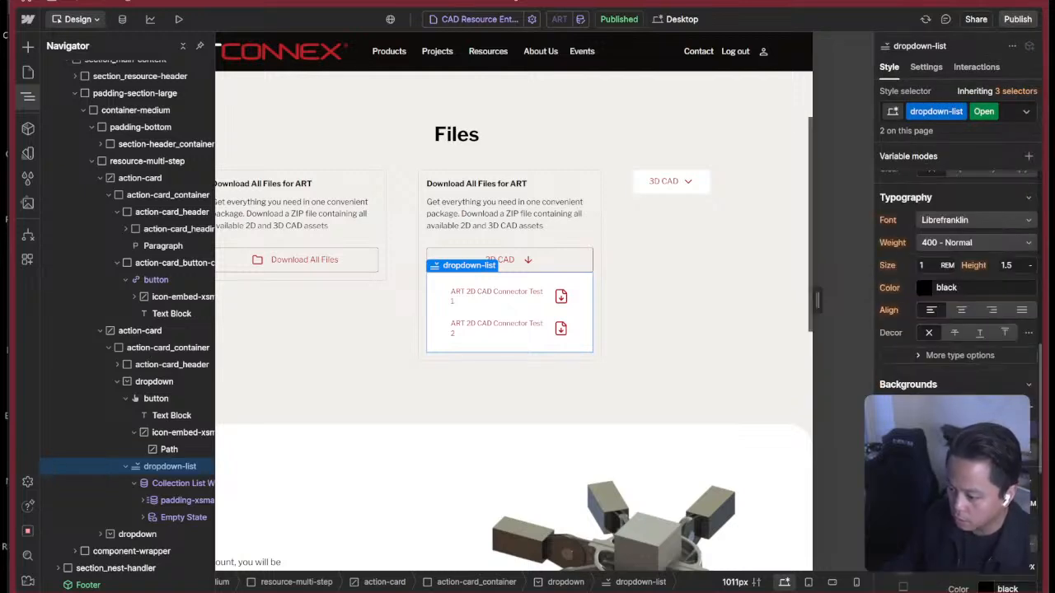
scroll(889, 369, "down", 2)
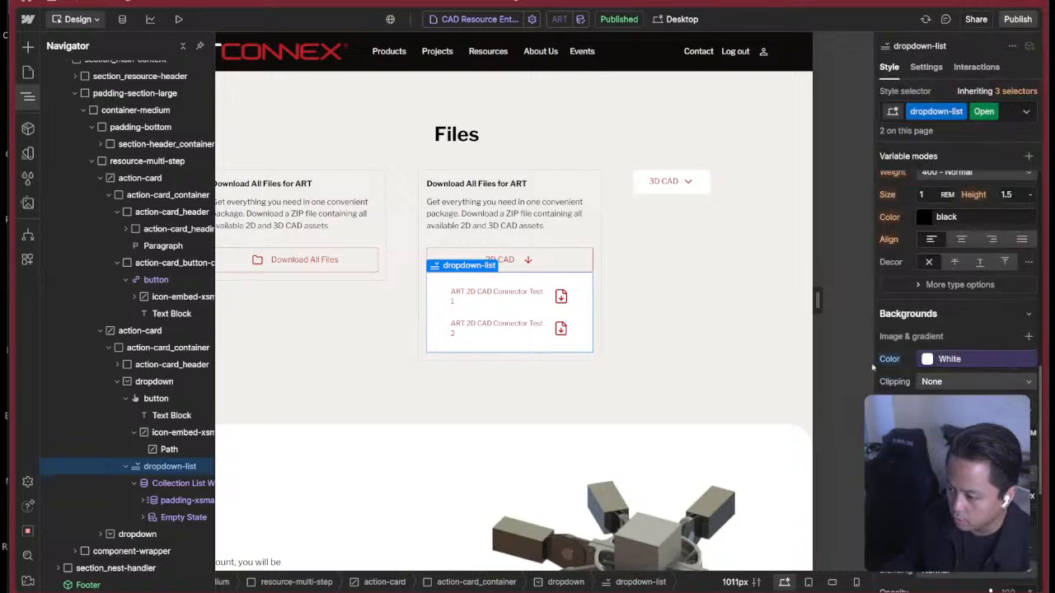
left_click(888, 361, "alt")
left_click(957, 361)
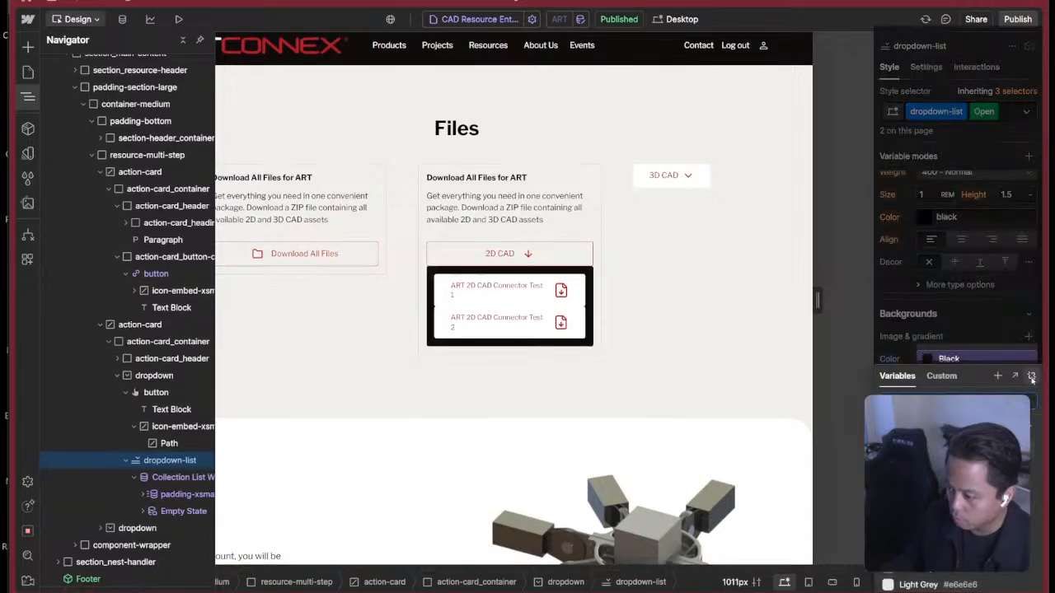
left_click(1032, 378)
left_click(925, 360)
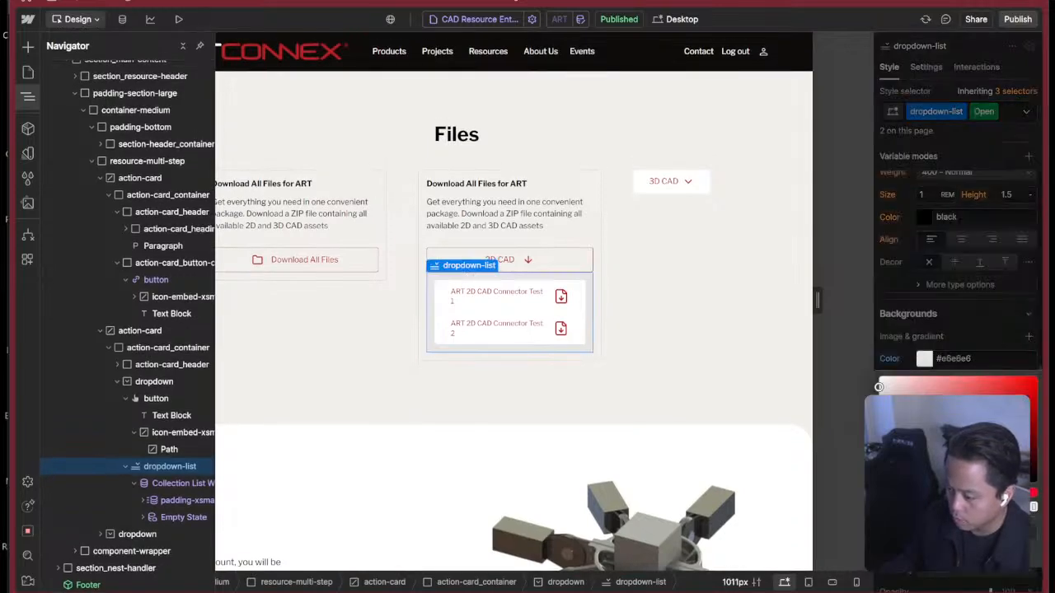
left_click_drag(1033, 507, 822, 504)
left_click(975, 350)
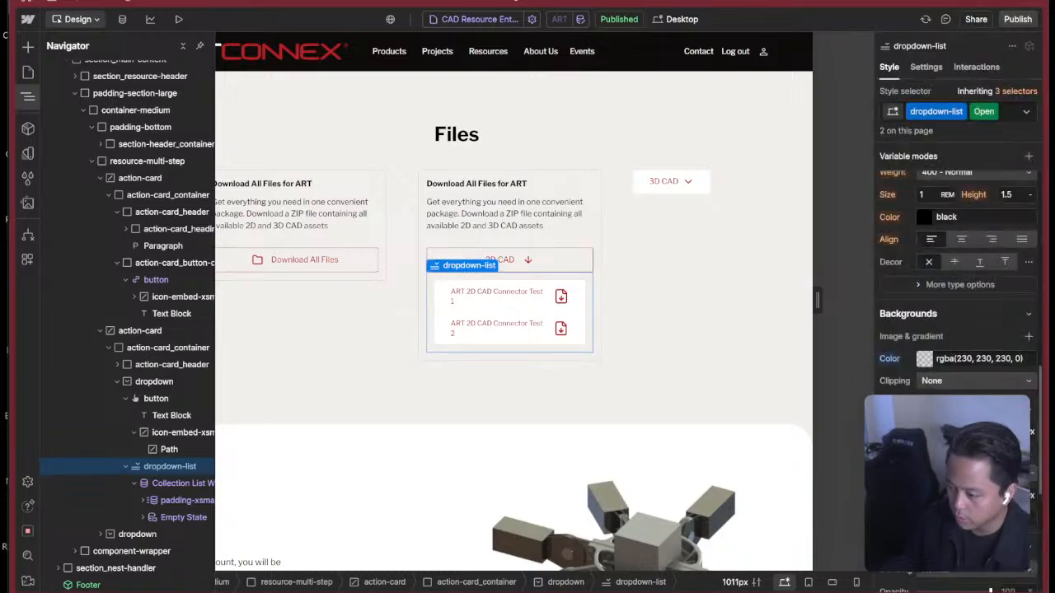
Examine the dropdown-list's styles and settings, and check the Collection List Wrapper nested inside it.
scroll(956, 264, "down", 3)
scroll(956, 264, "up", 8)
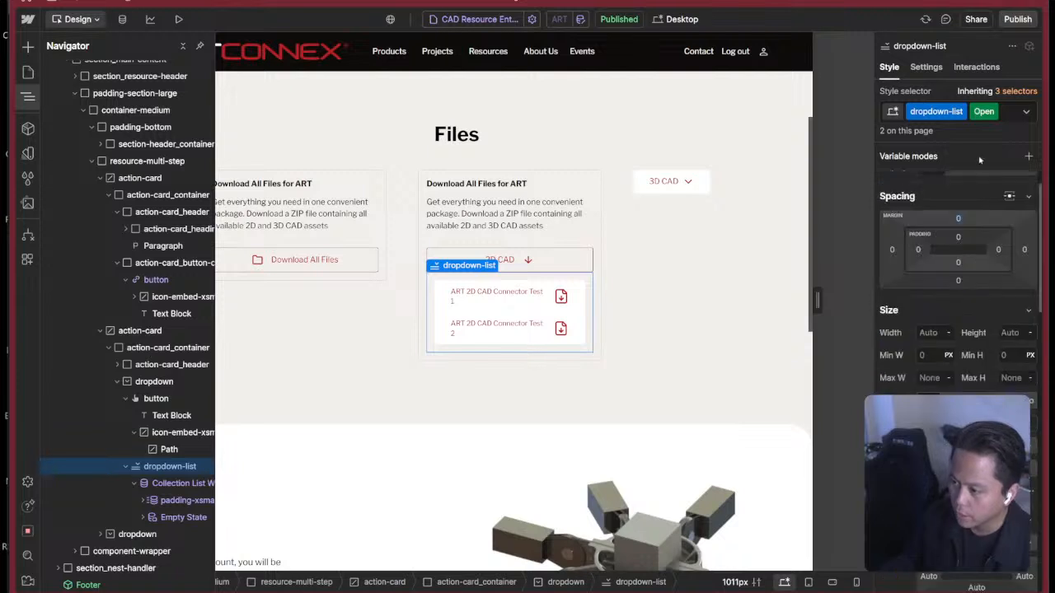
scroll(980, 159, "up", 1)
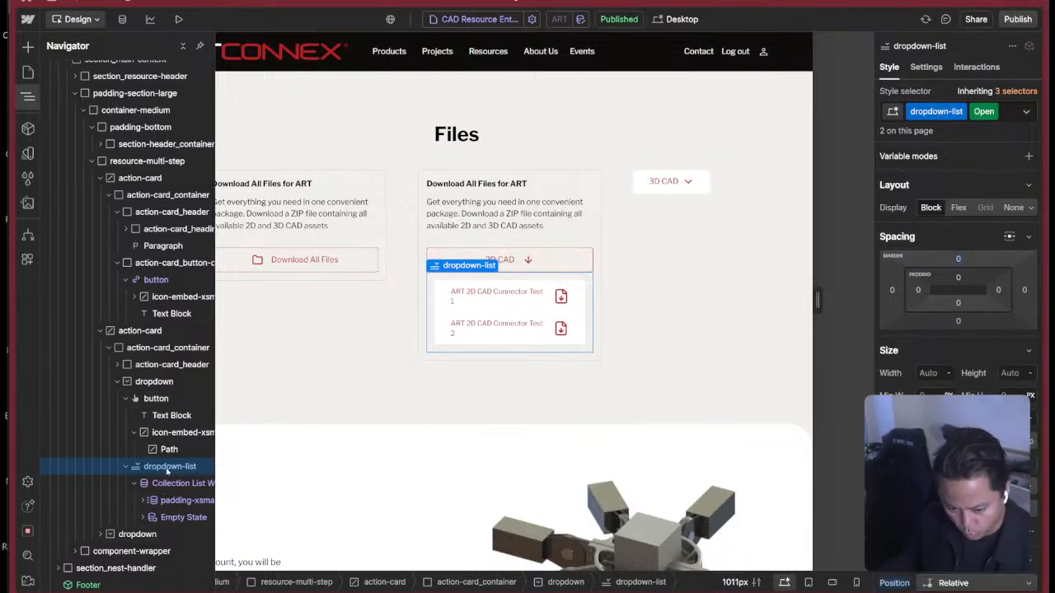
left_click(932, 68)
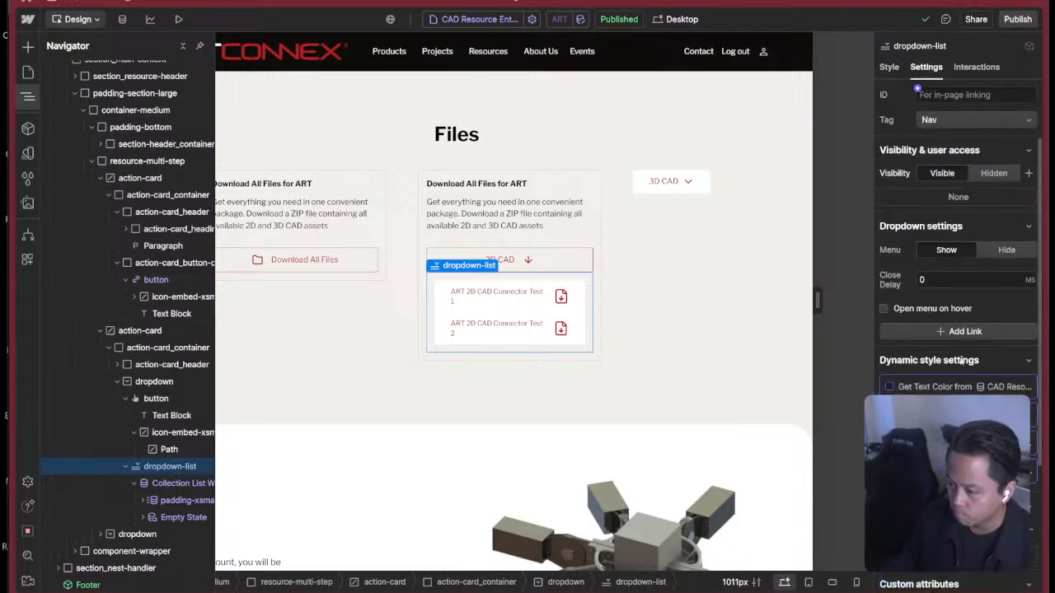
scroll(957, 349, "down", 3)
scroll(940, 247, "up", 3)
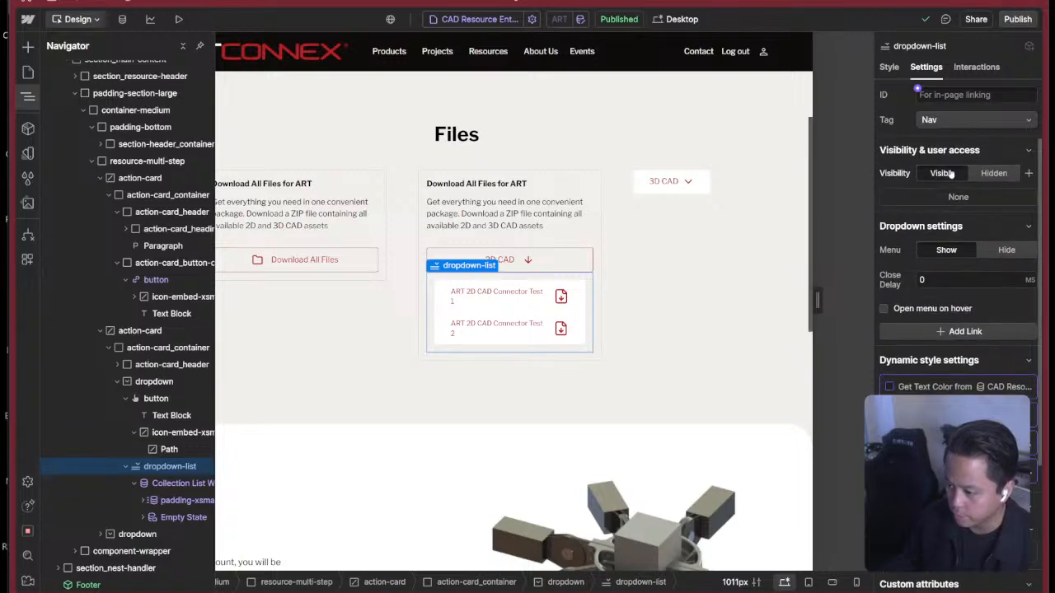
left_click(889, 67)
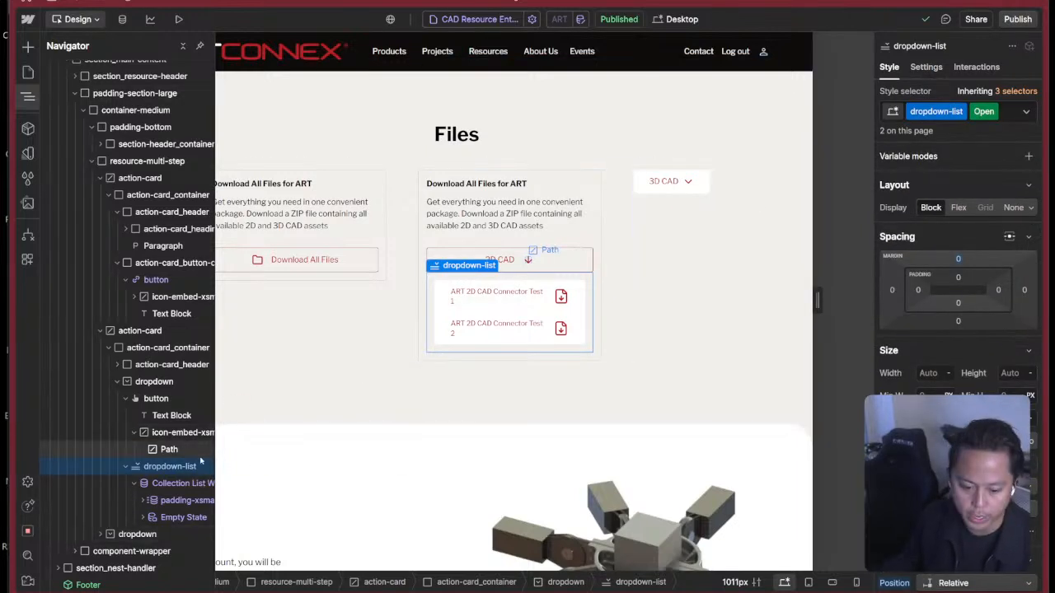
left_click(169, 484)
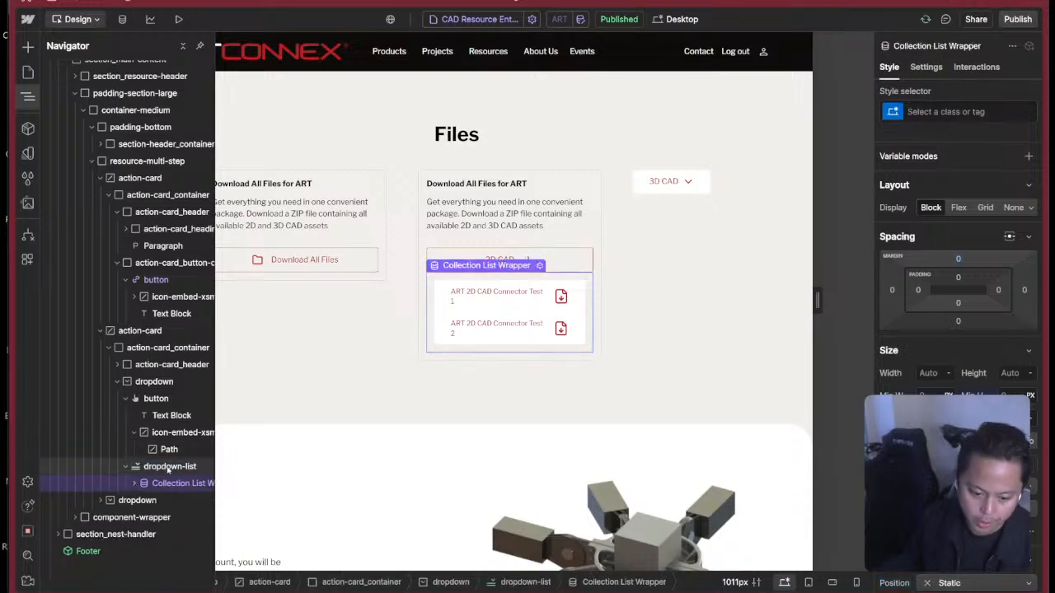
left_click(169, 468)
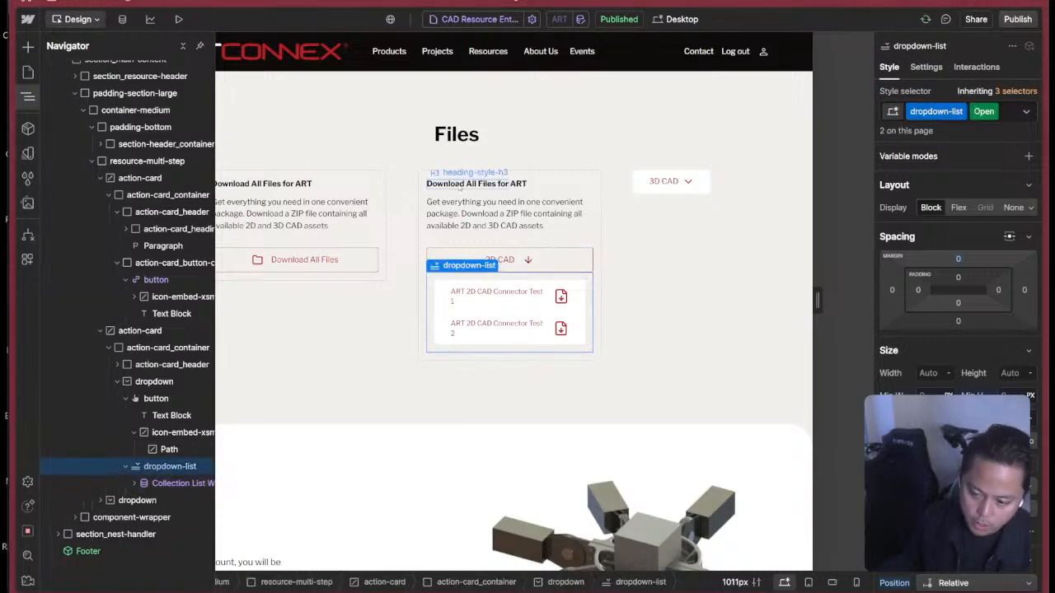
Expand the 2D Files card in the Figma prototype to study its open file list, and return to Webflow.
key("super+Tab")
left_click(866, 242)
key("super+Tab")
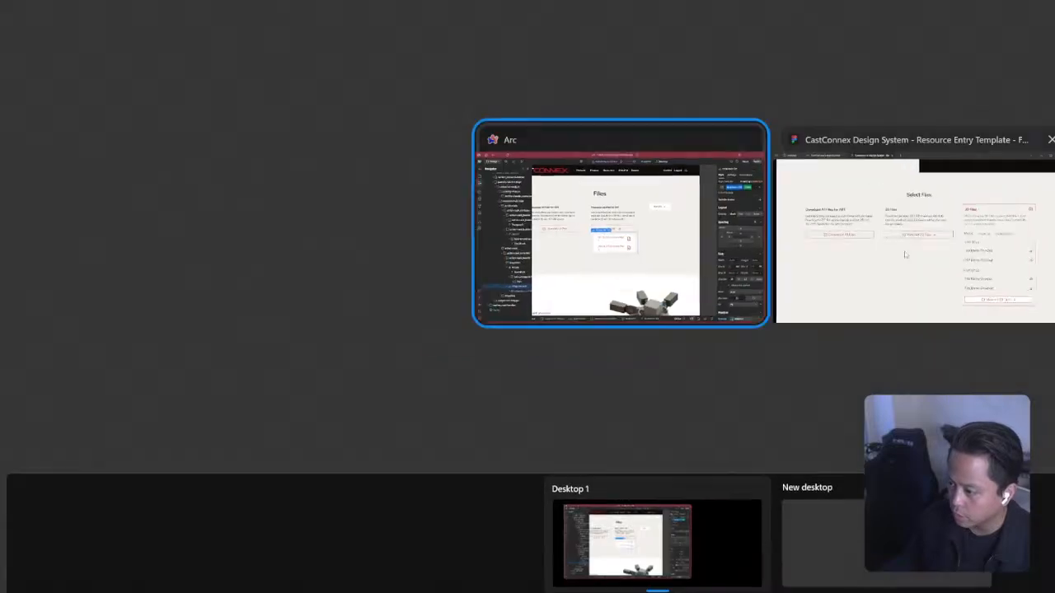
left_click(866, 242)
left_click(544, 295)
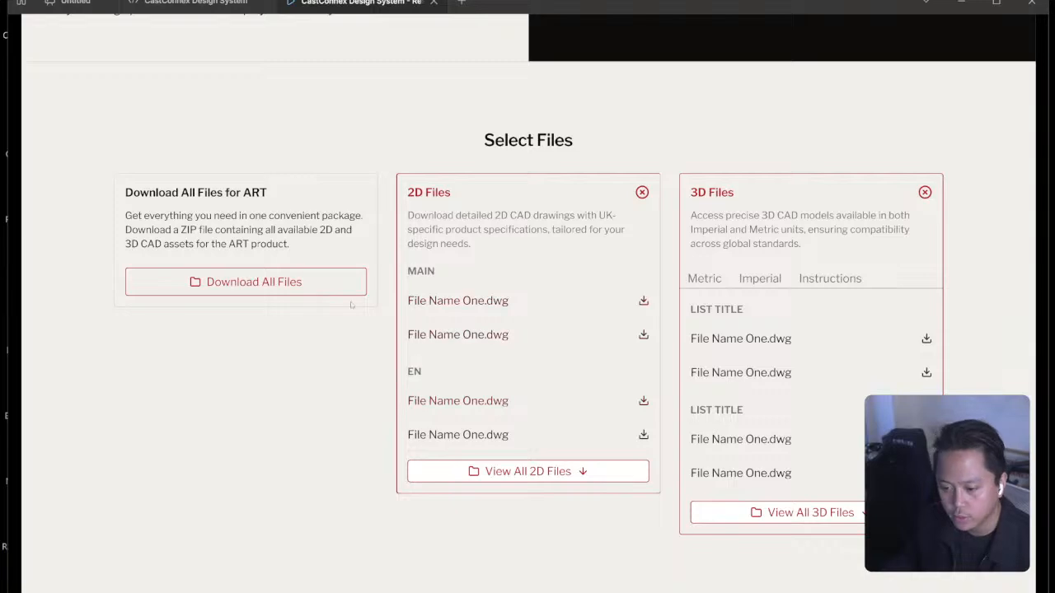
key("super+Tab")
left_click(863, 281)
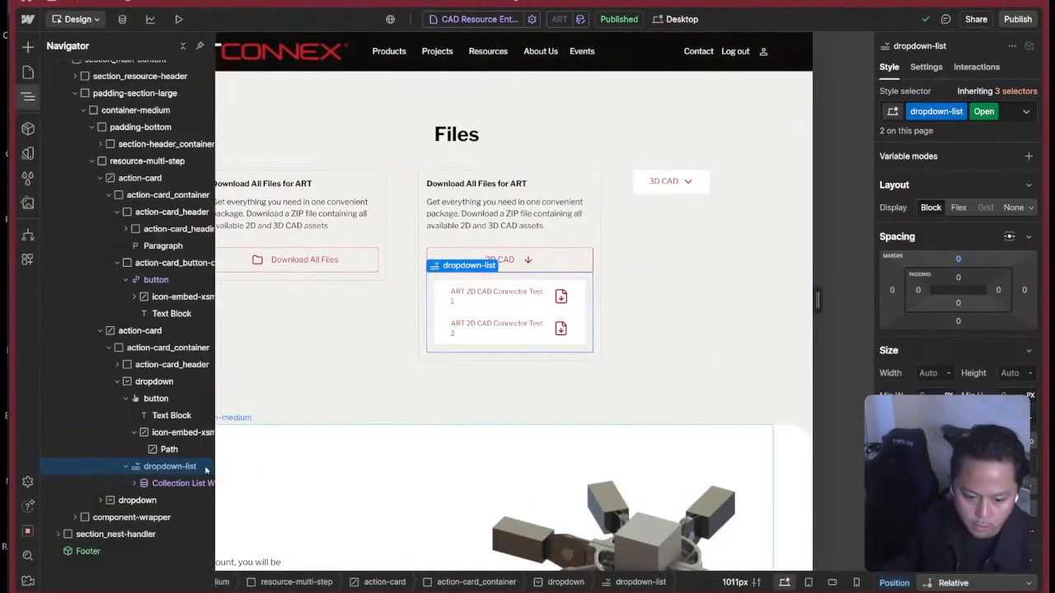
Remove the padding-xsmall class from the Collection List inside the 2D CAD dropdown-list.
left_click(181, 483)
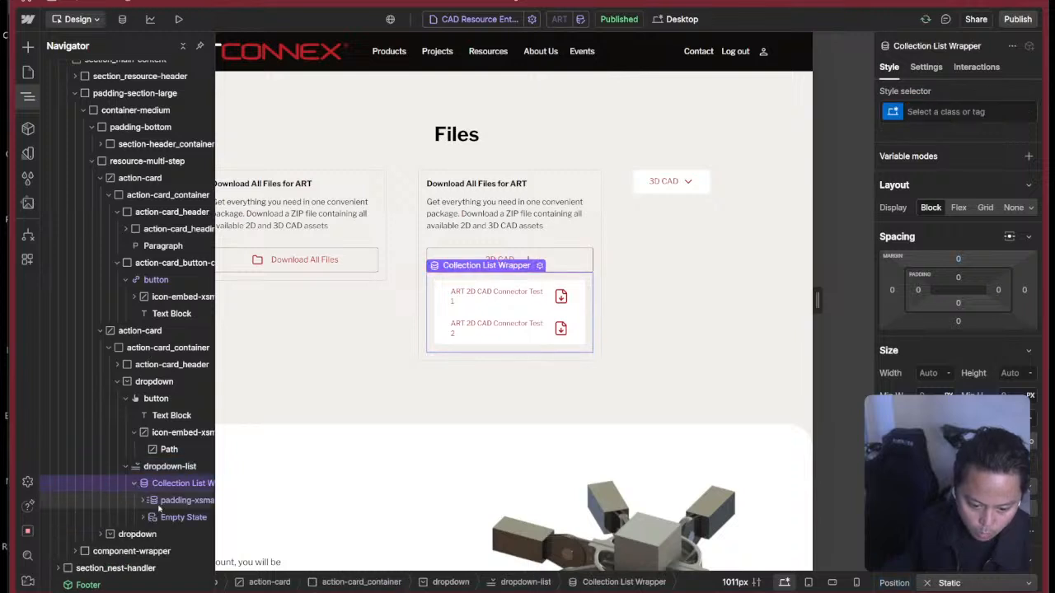
left_click(165, 502)
left_click(983, 111)
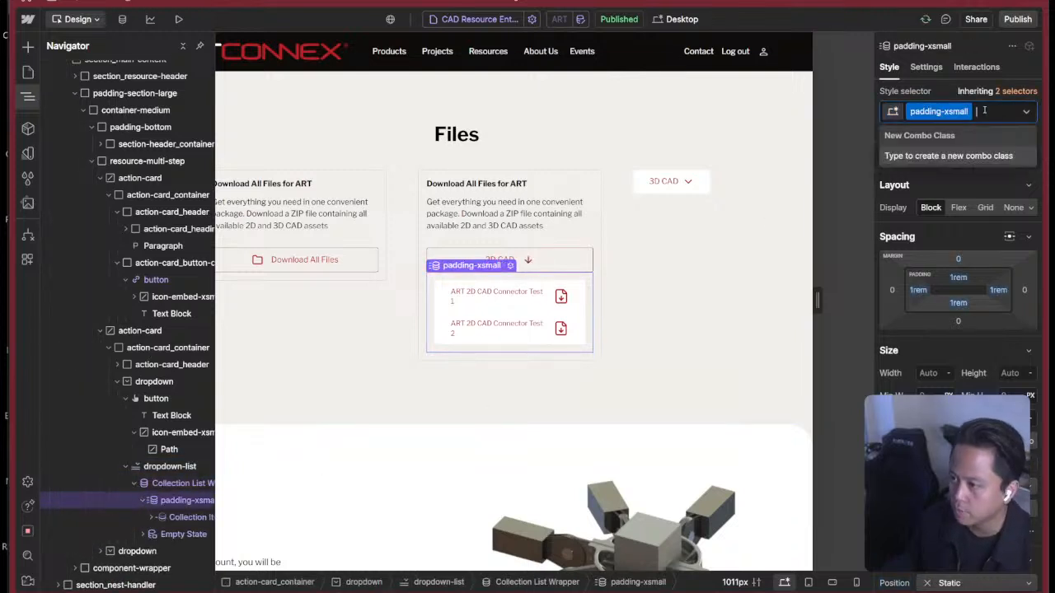
key("BackSpace")
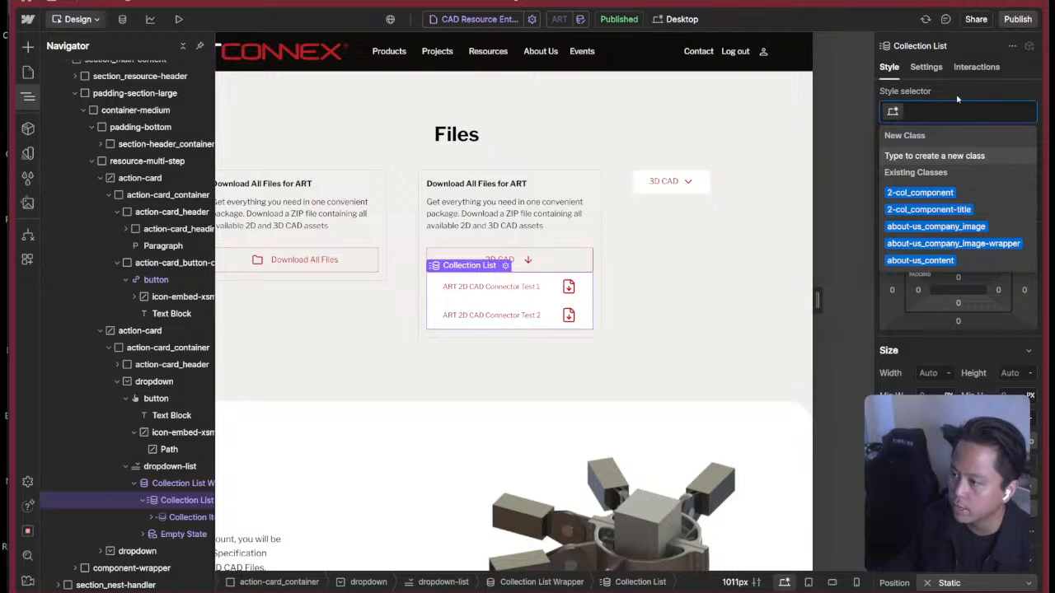
left_click(958, 100)
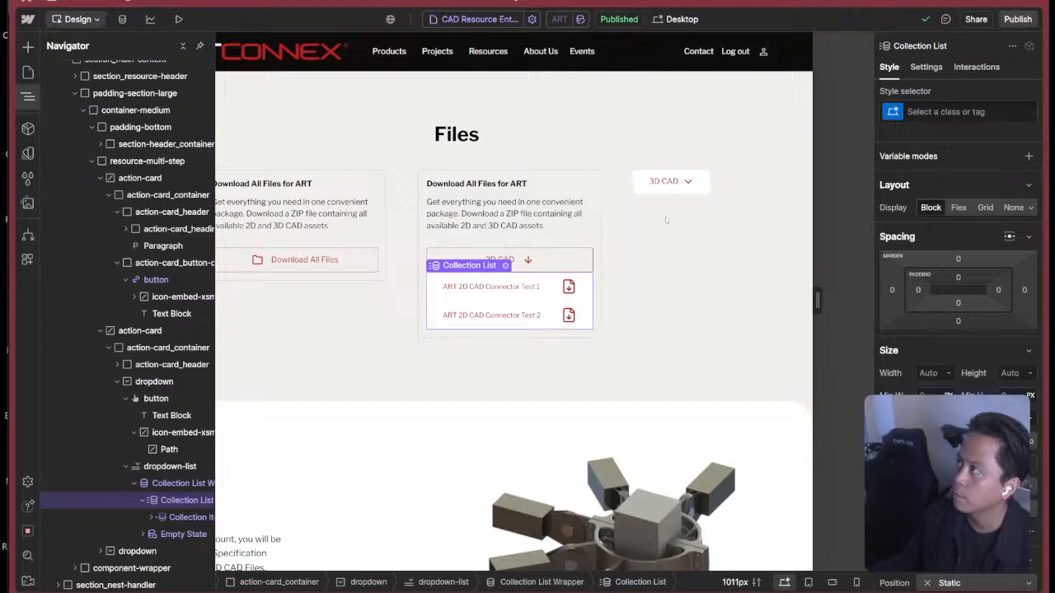
Examine the Collection List's settings and the Collection Item and button nested inside it.
left_click(152, 518)
left_click(926, 67)
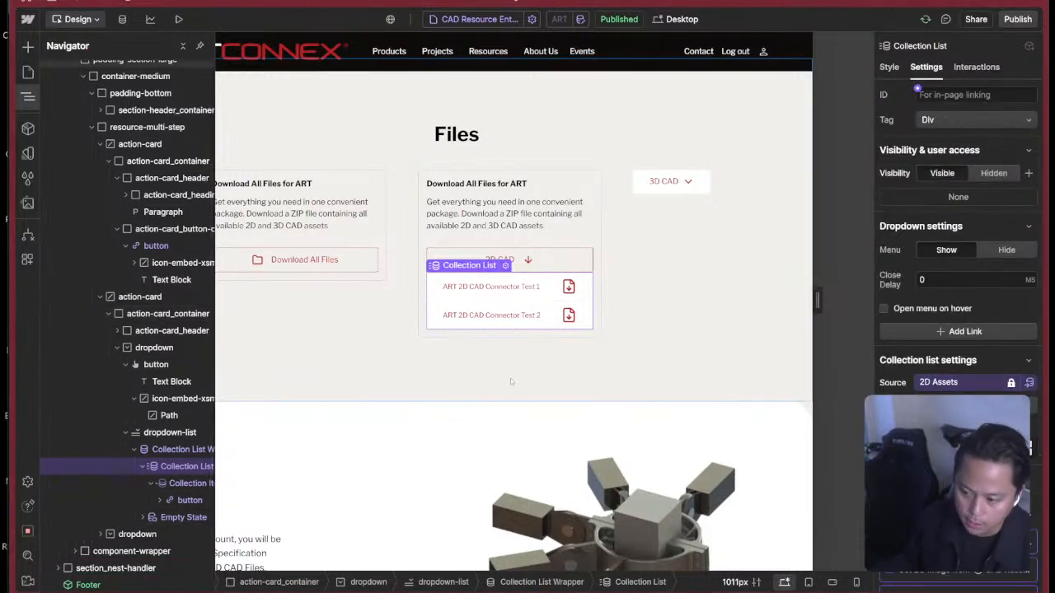
left_click(151, 485)
left_click(142, 466)
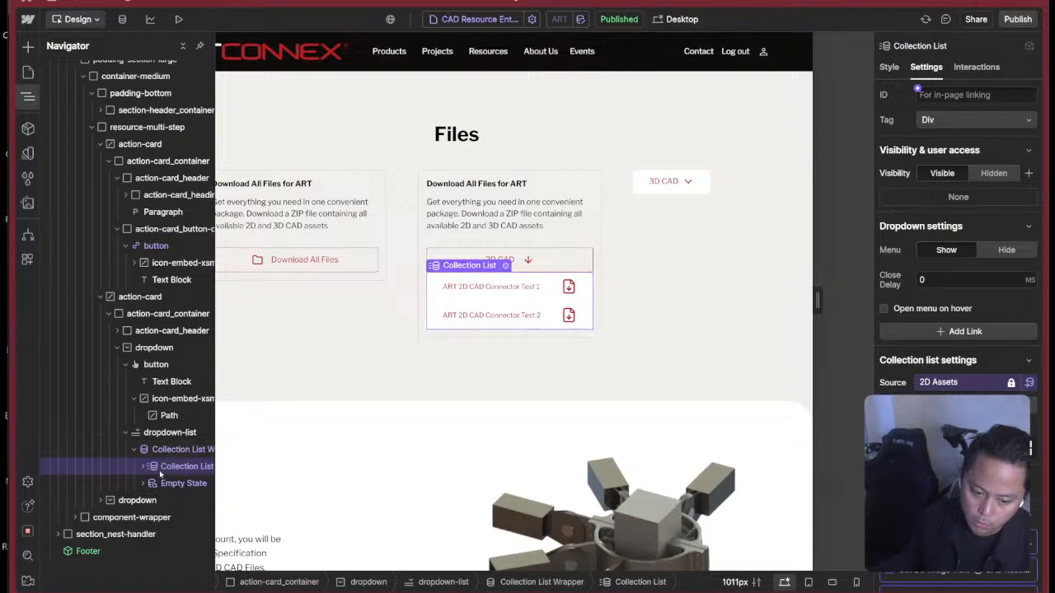
left_click(145, 467)
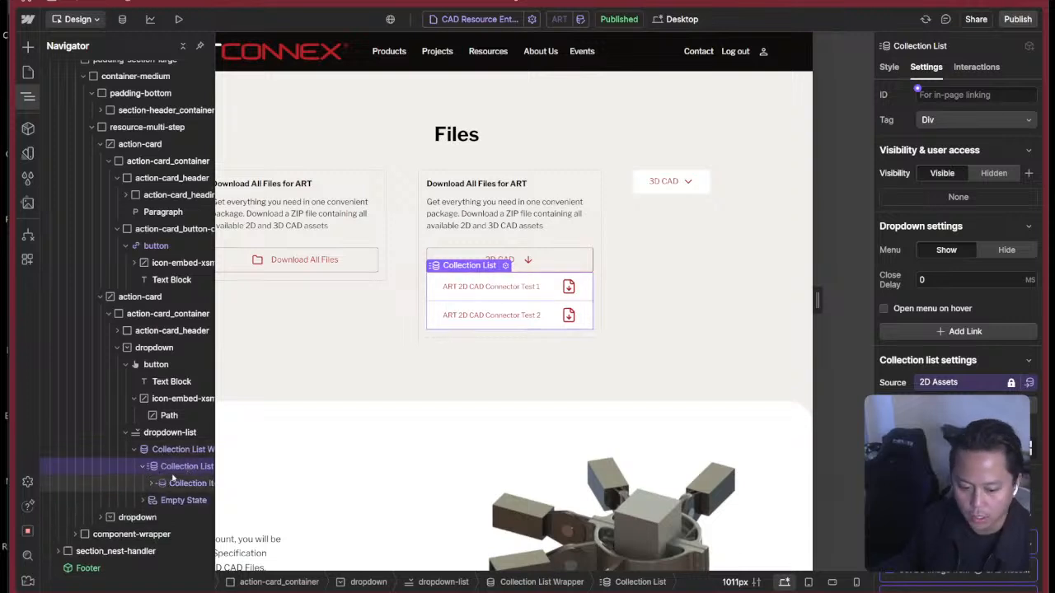
left_click(171, 486)
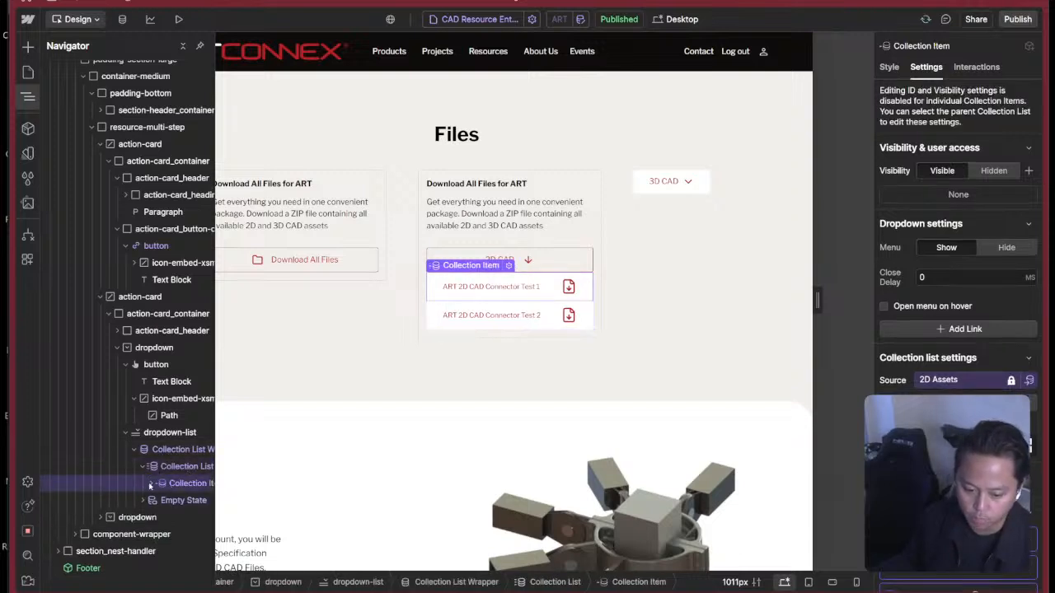
left_click(151, 485)
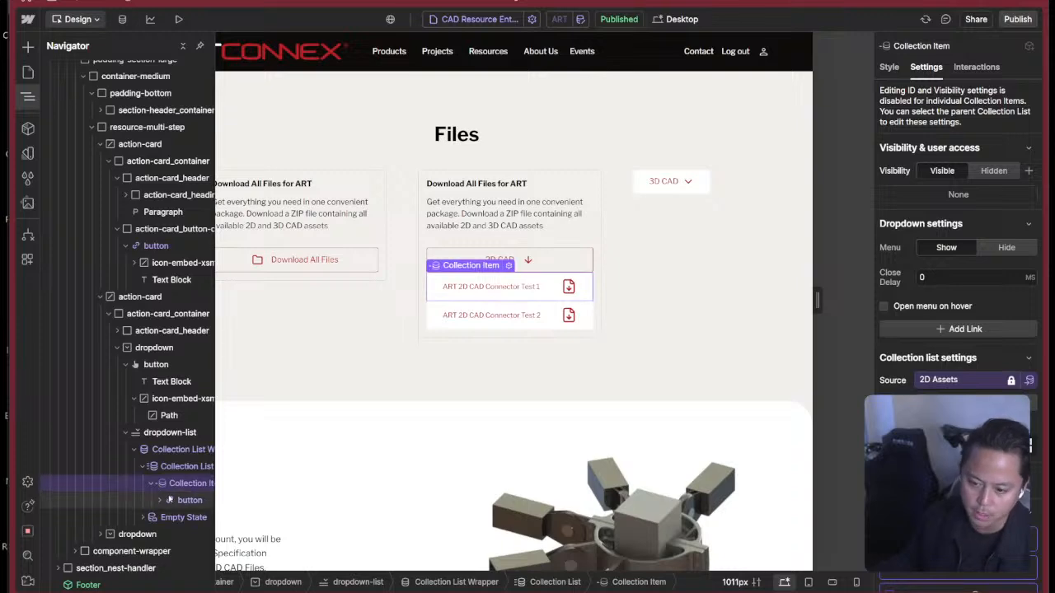
left_click(170, 501)
left_click(180, 485)
key("super+e")
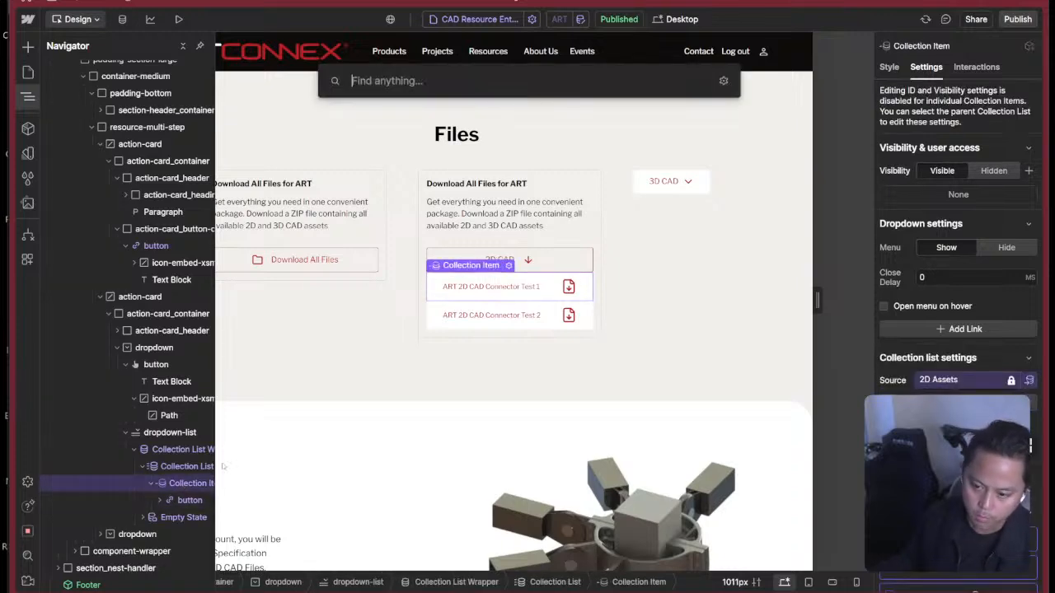
type("d")
key("Escape")
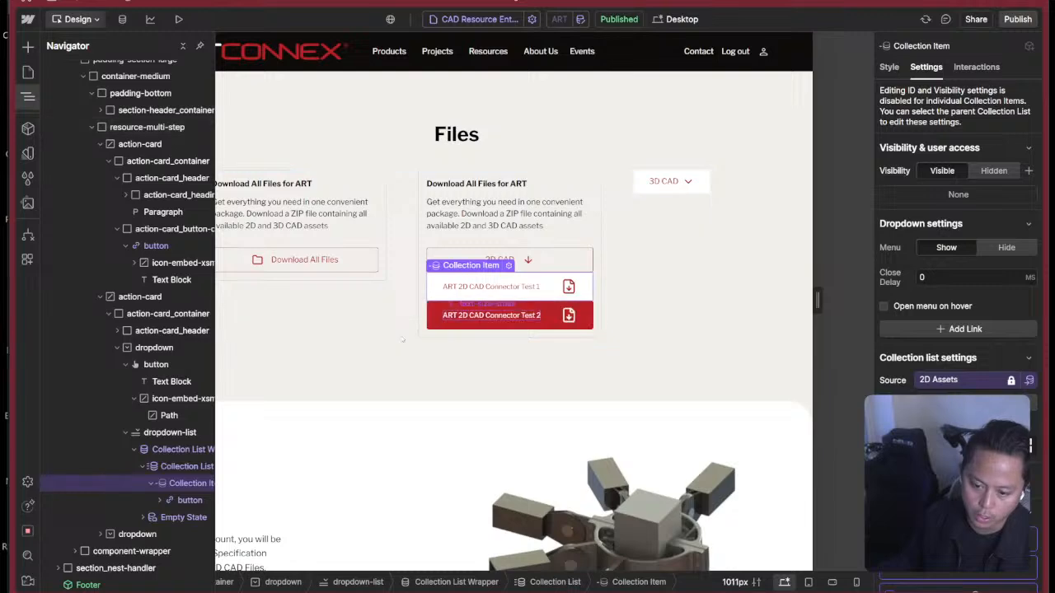
Review the CMS collection fields of CAD Resource Entries and 2D CAD Resources, and return to the page design.
left_click(124, 20)
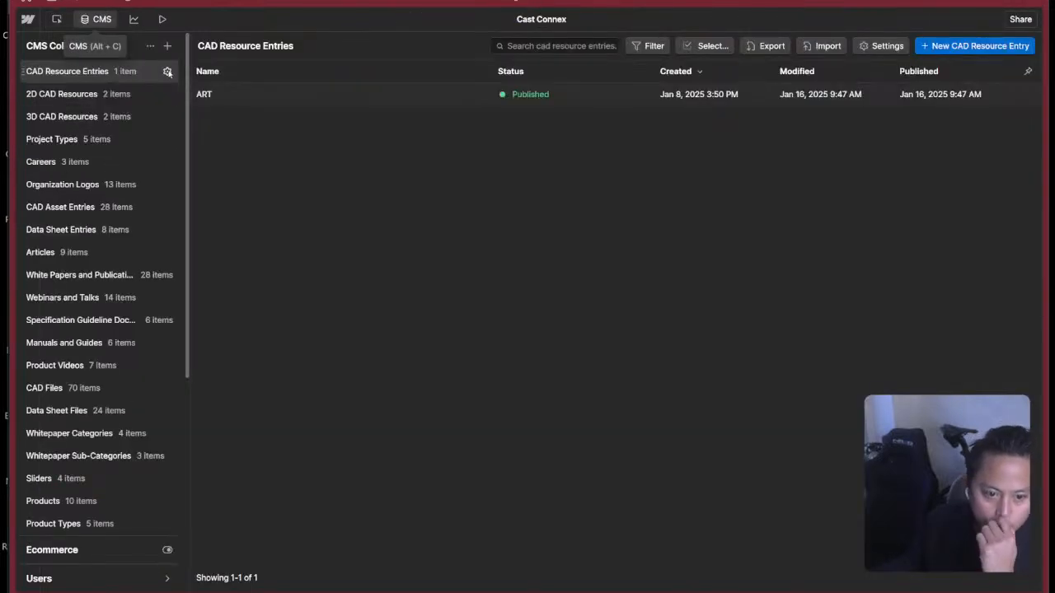
left_click(167, 73)
scroll(322, 345, "down", 1)
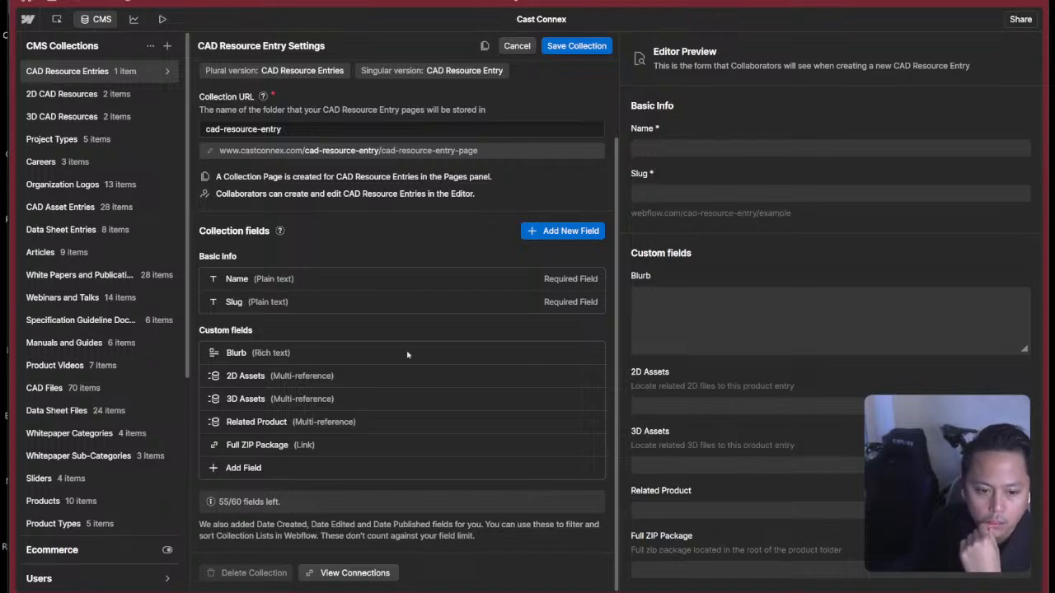
left_click(167, 94)
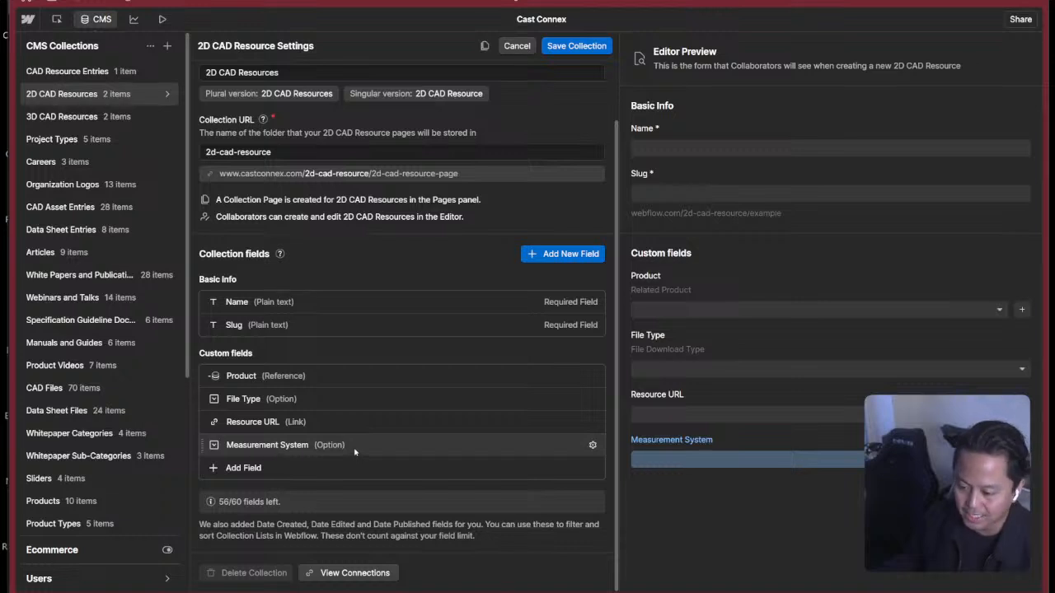
key("Escape")
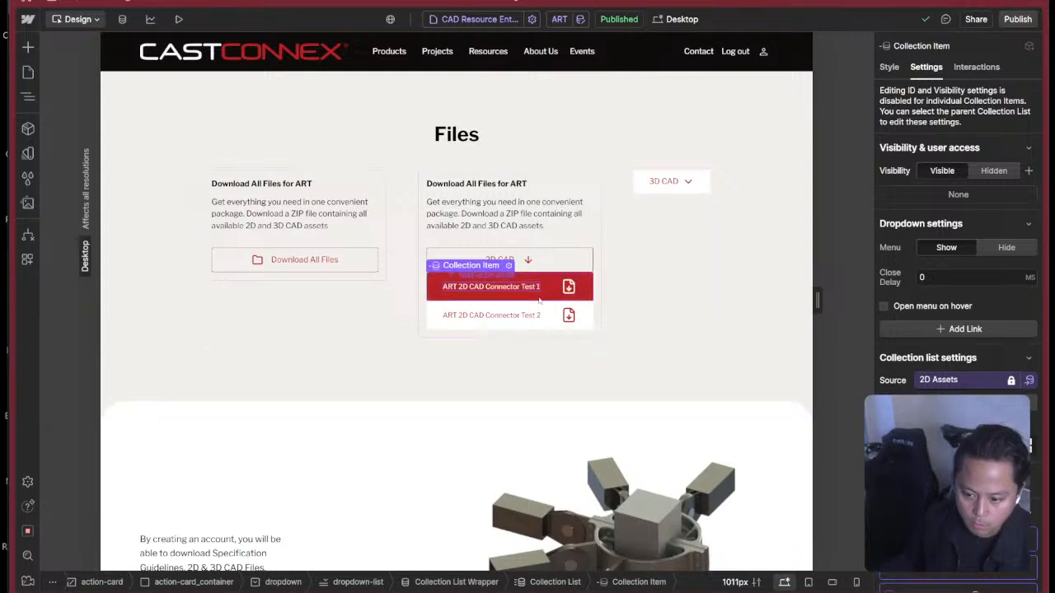
Examine the settings of the first 2D file button, its text block, and the Collection Item, Collection List and wrapper around it.
left_click(585, 299)
key("z")
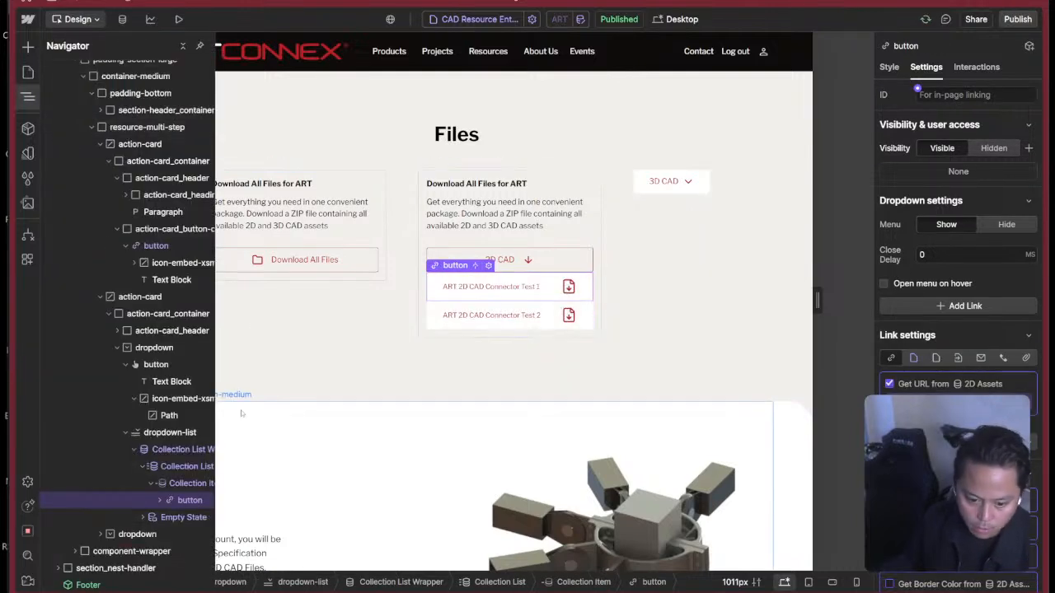
left_click(183, 484)
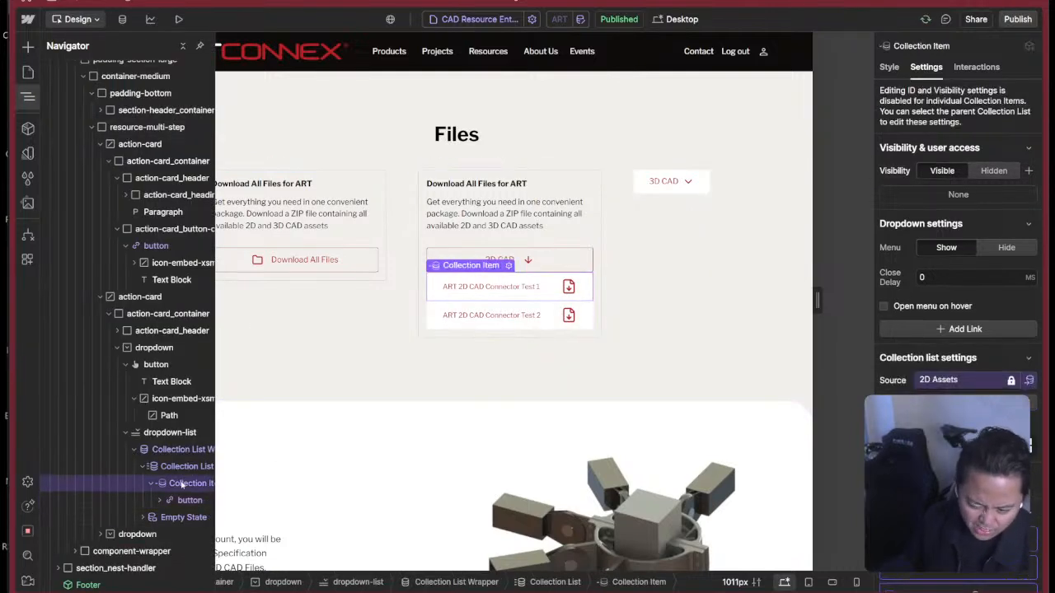
scroll(956, 264, "down", 5)
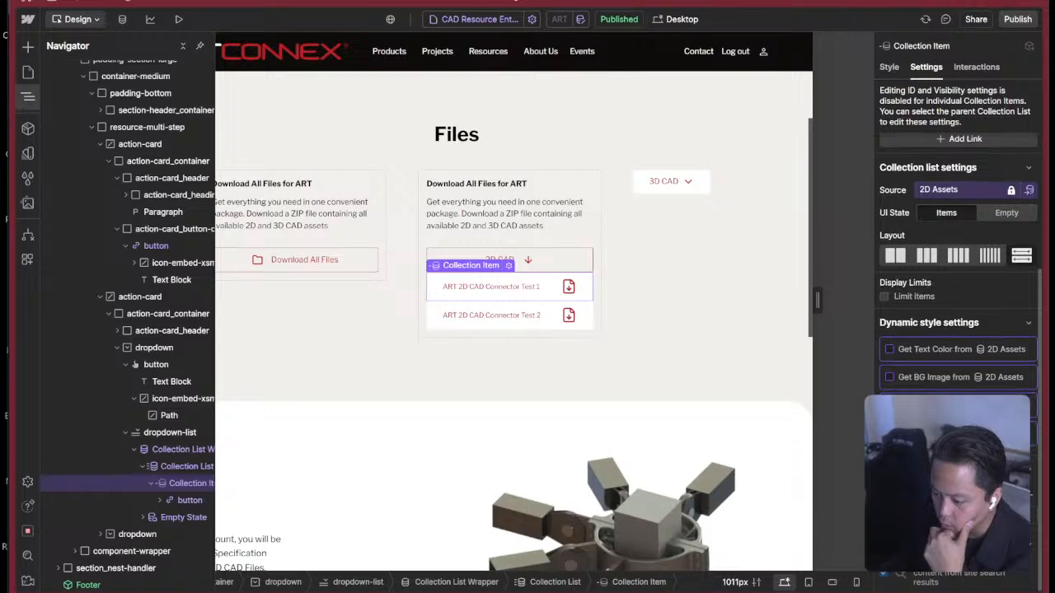
left_click(532, 288)
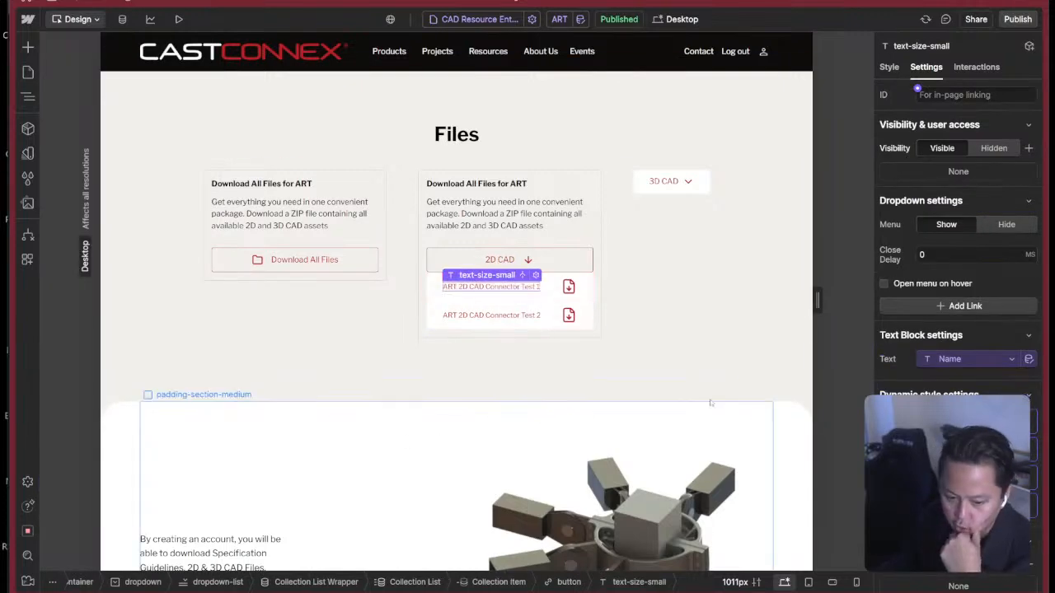
scroll(959, 354, "down", 2)
scroll(959, 359, "up", 2)
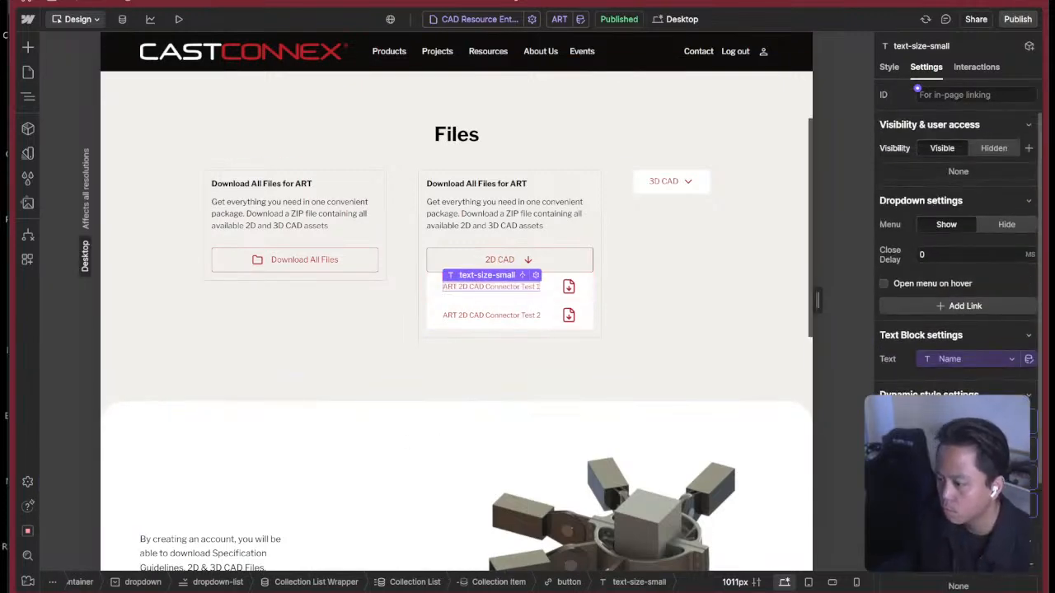
key("z")
scroll(959, 395, "down", 1)
scroll(952, 168, "up", 1)
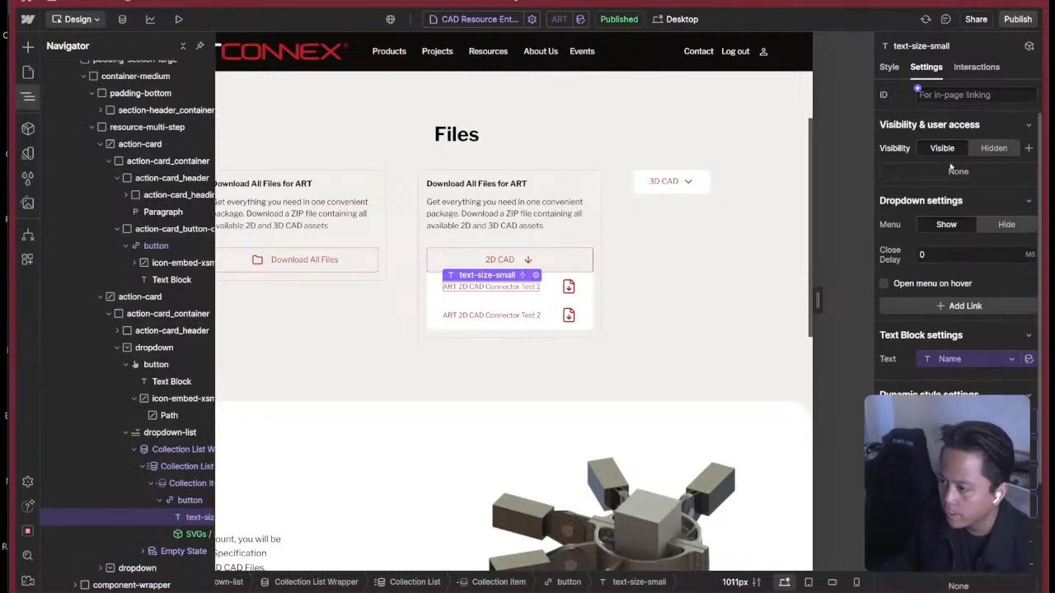
scroll(955, 172, "down", 2)
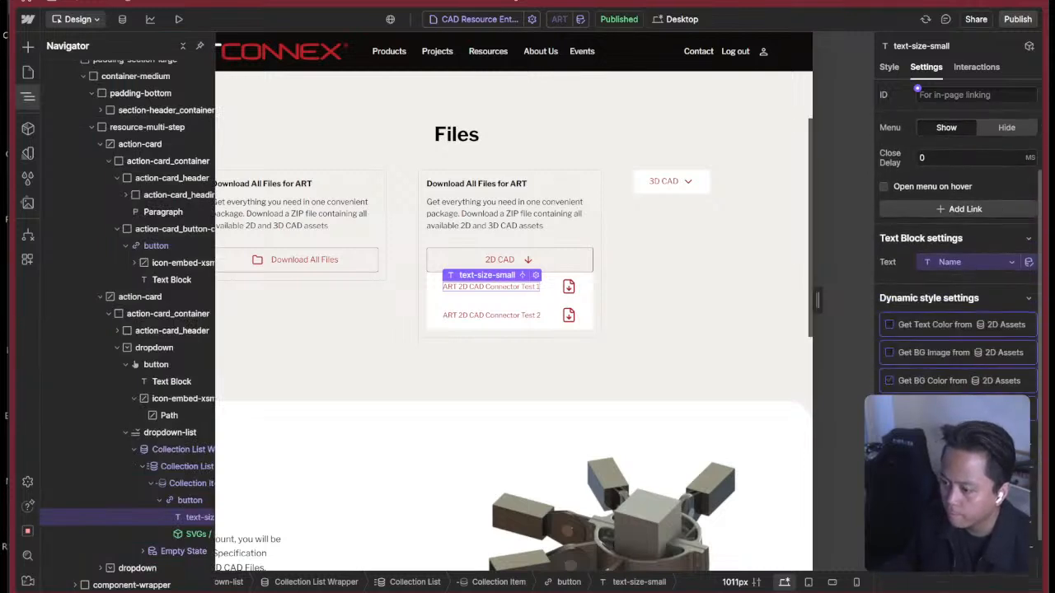
left_click(192, 483)
left_click(188, 467)
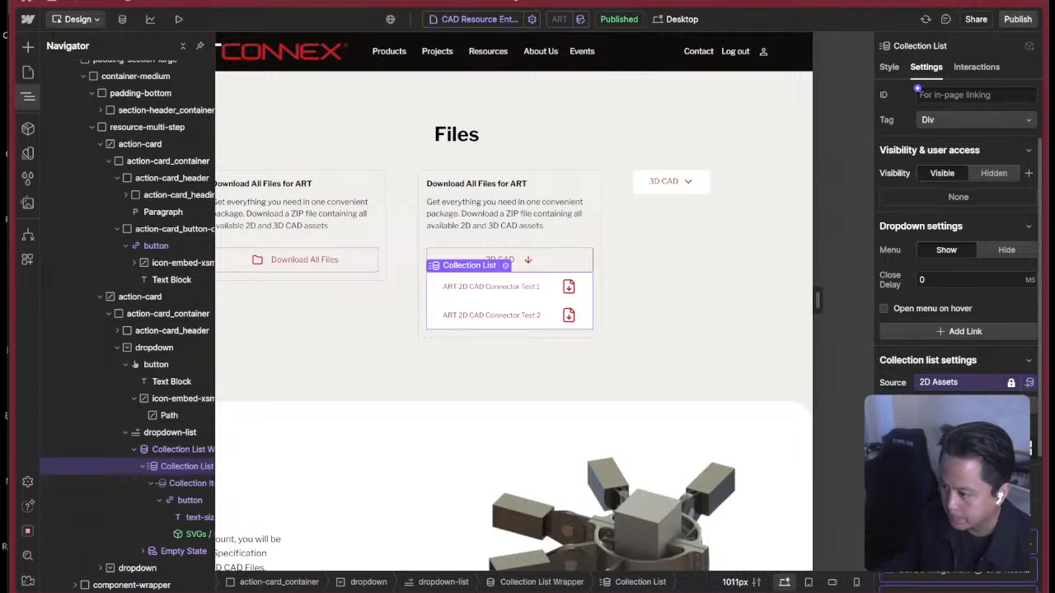
scroll(958, 289, "down", 3)
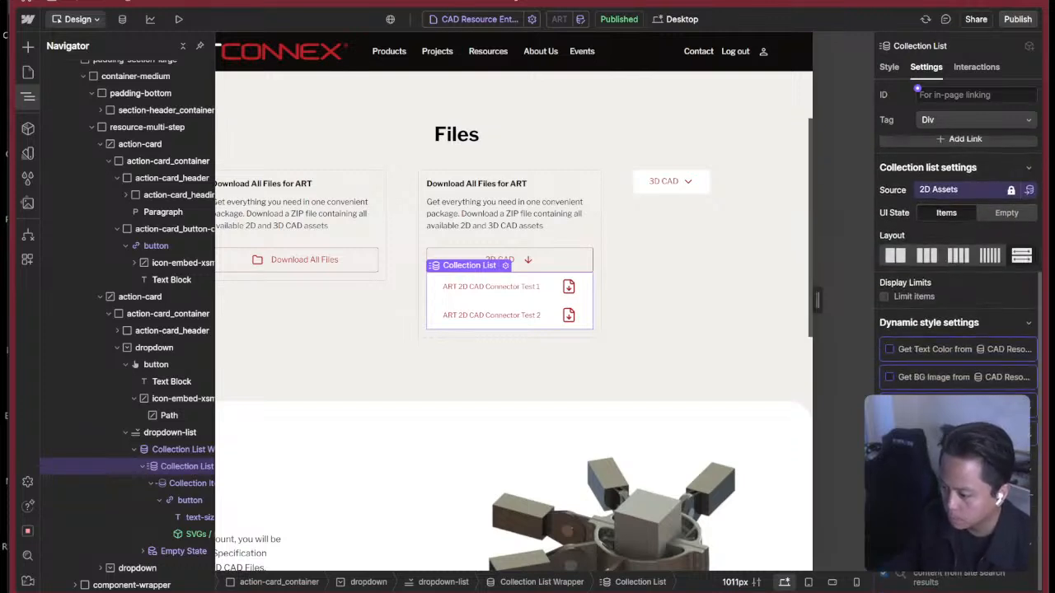
left_click(175, 450)
Try to nest another Collection List inside the 2D files' Collection Item and connect it to a source.
left_click(186, 483)
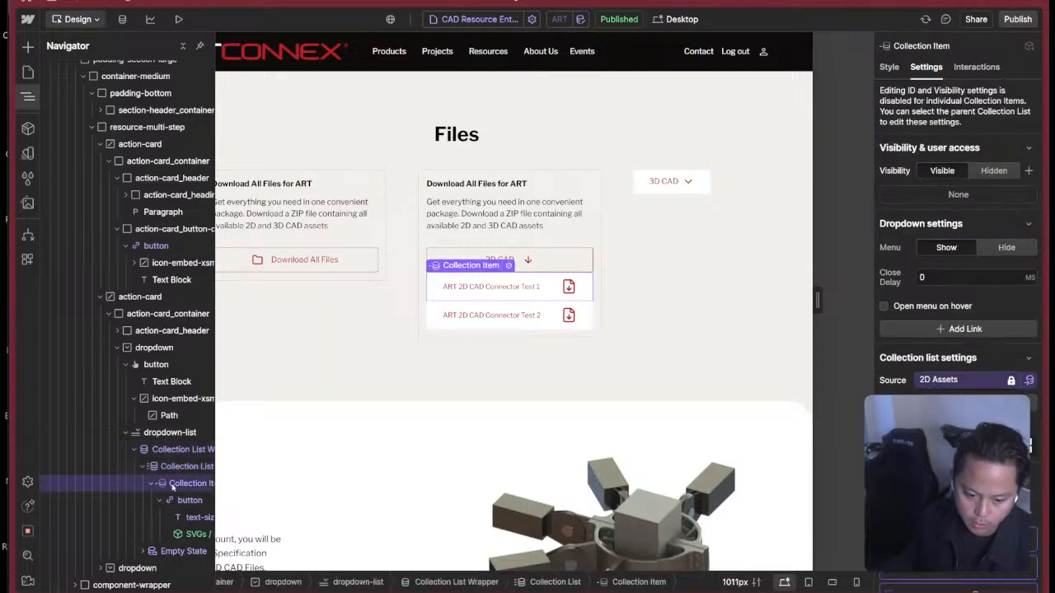
key("ctrl+k")
type("c")
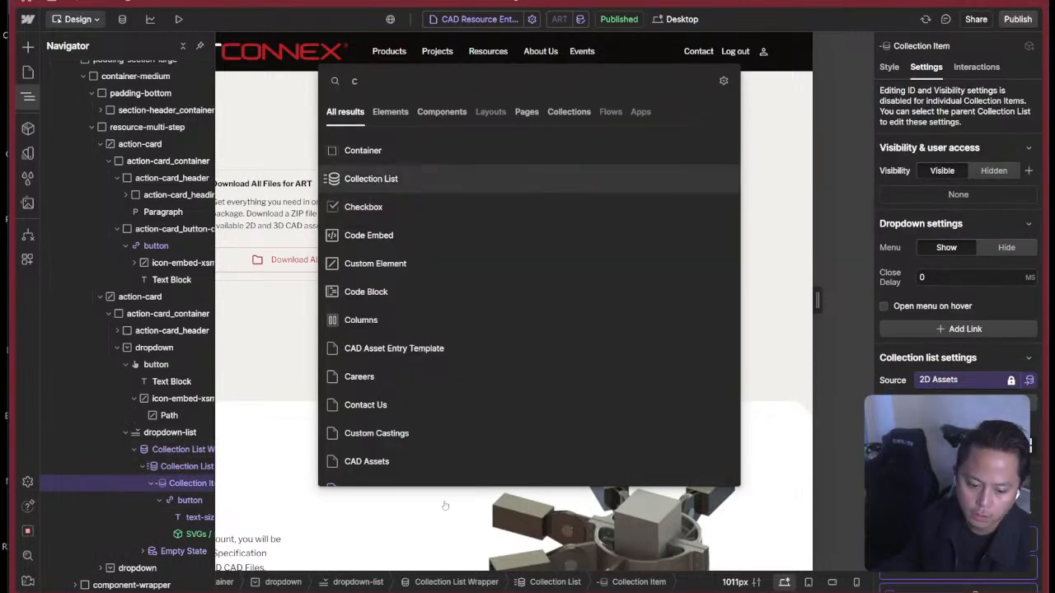
key("Return")
left_click(507, 160)
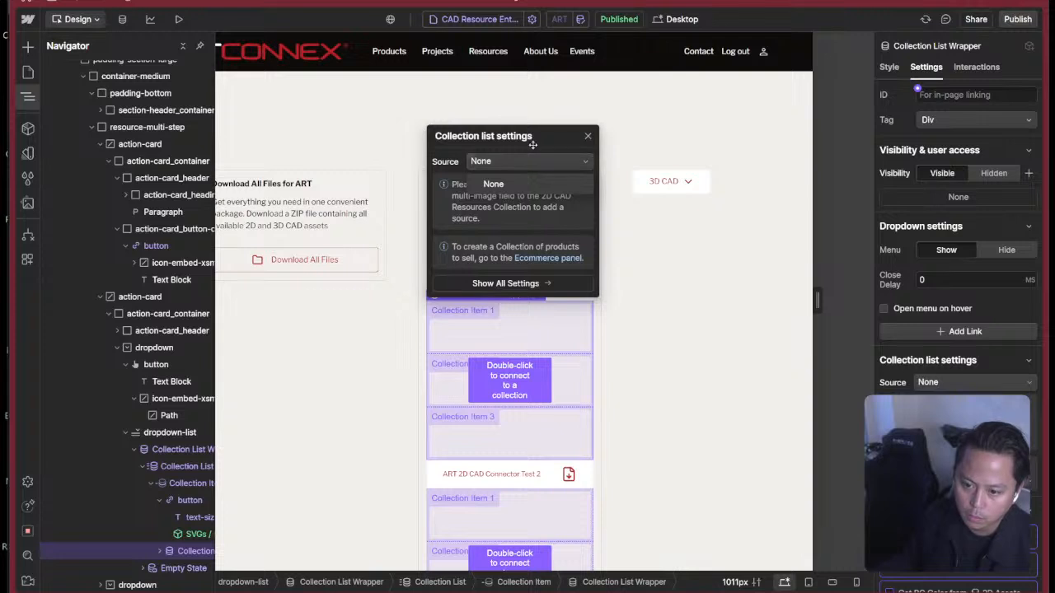
left_click(533, 145)
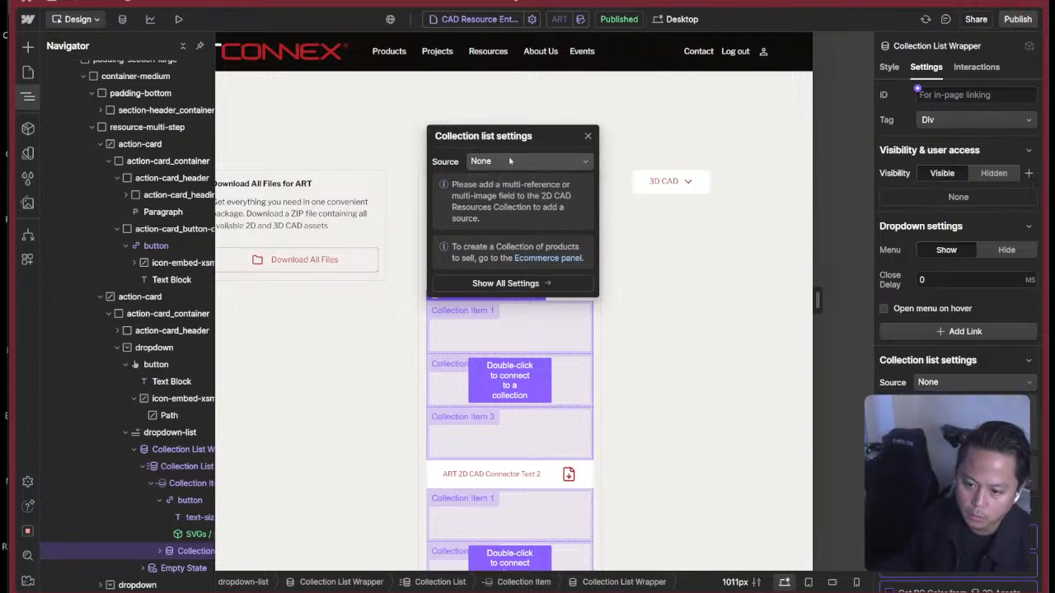
left_click(509, 161)
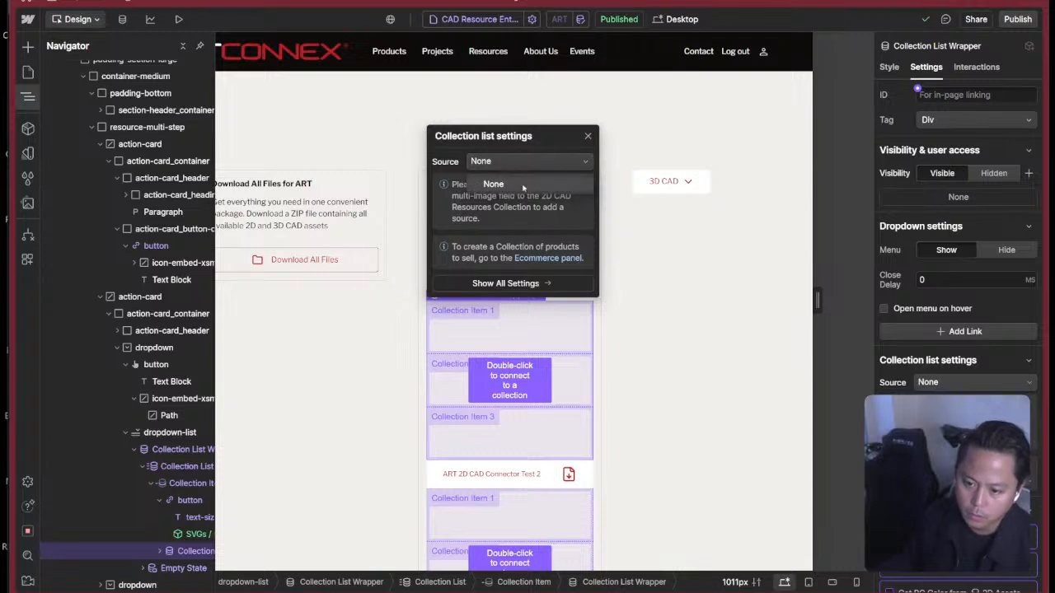
left_click(518, 187)
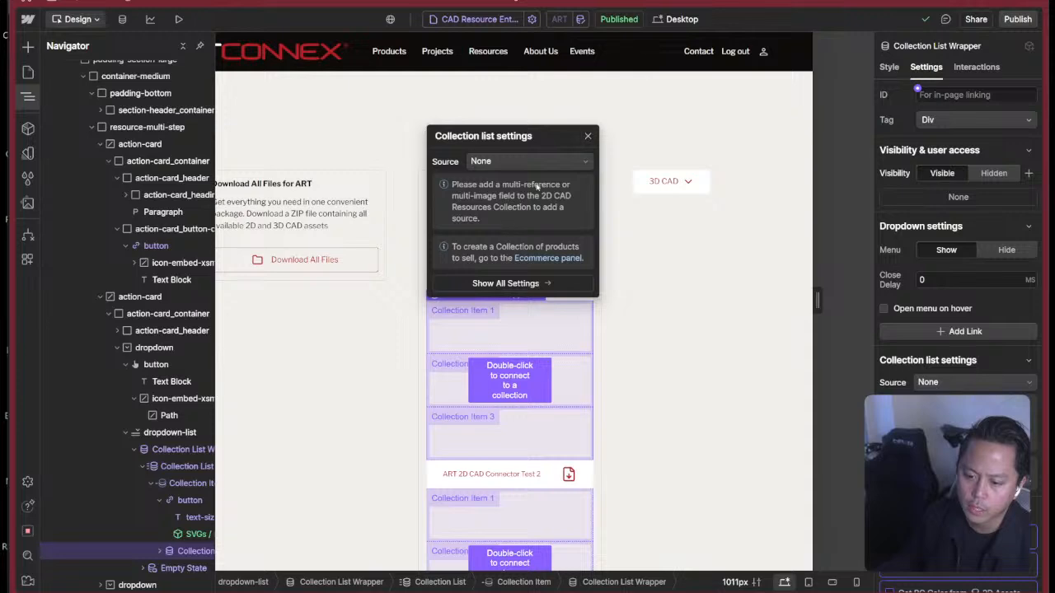
left_click(587, 137)
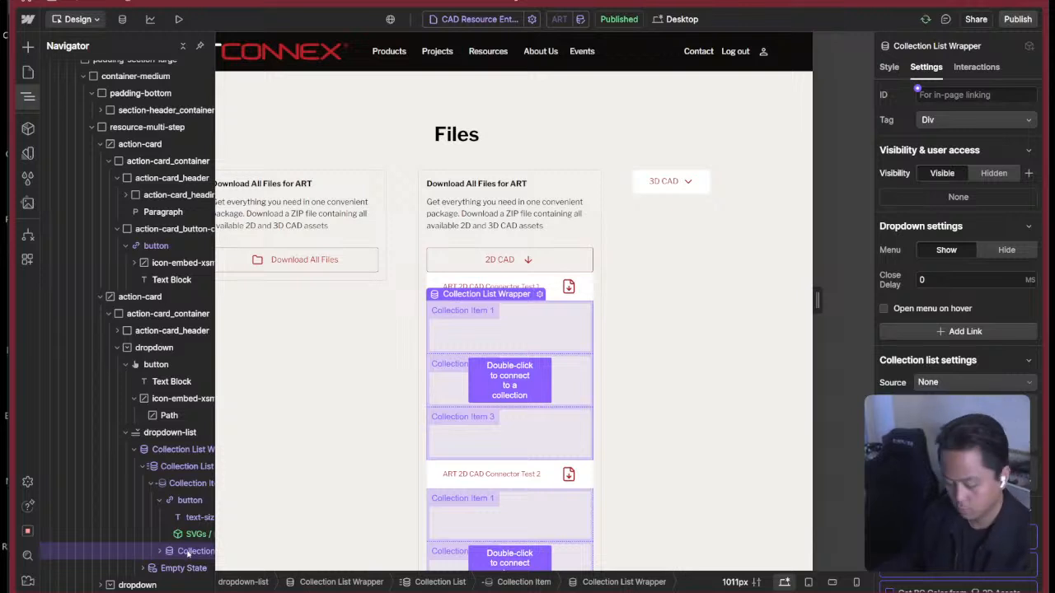
Check the settings of the first 2D file's link button, Collection Item and text block.
left_click(189, 501)
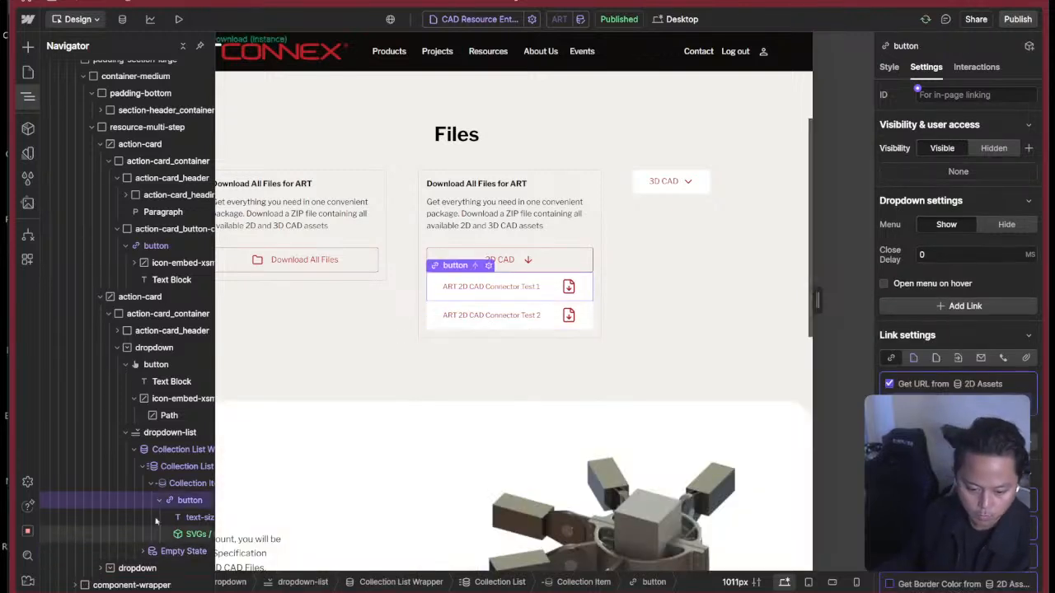
left_click(187, 484)
left_click(190, 501)
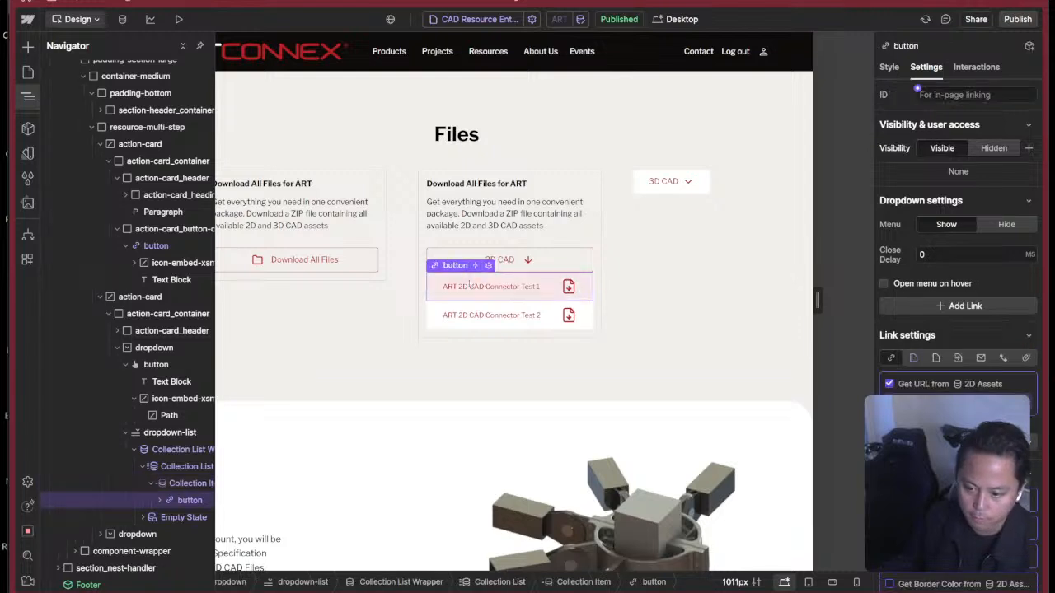
left_click(490, 286)
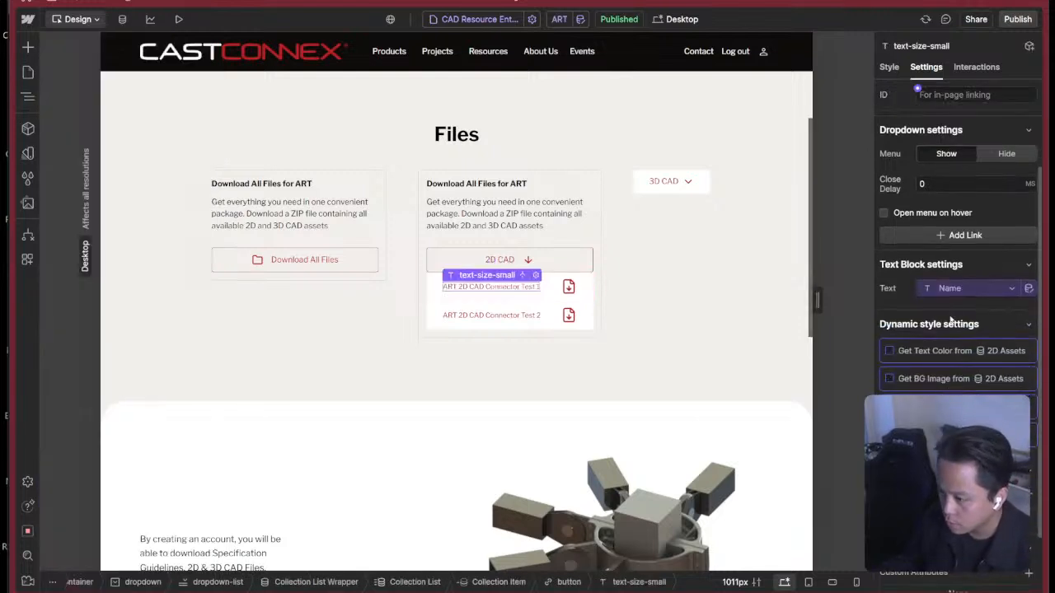
left_click(556, 292)
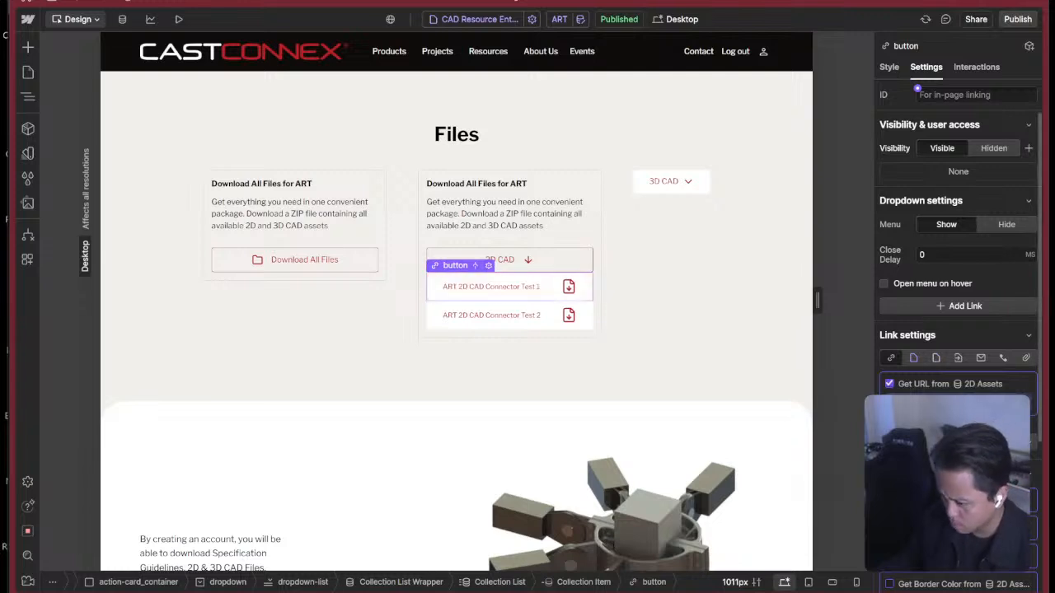
Check the first 2D file button's link source and the source of the Collection List Wrapper around it.
scroll(932, 331, "down", 2)
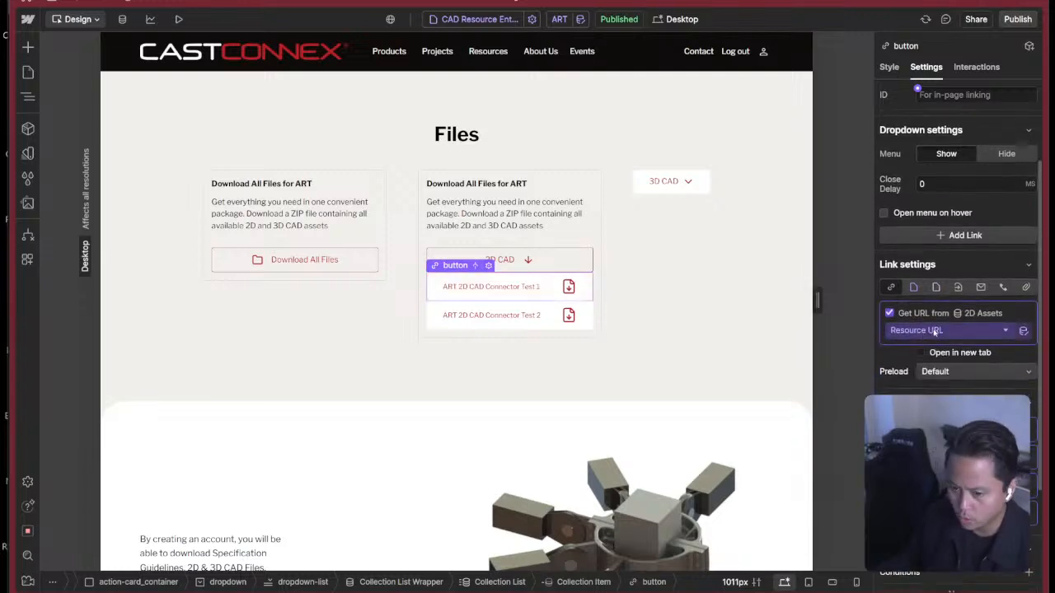
key("z")
left_click(181, 449)
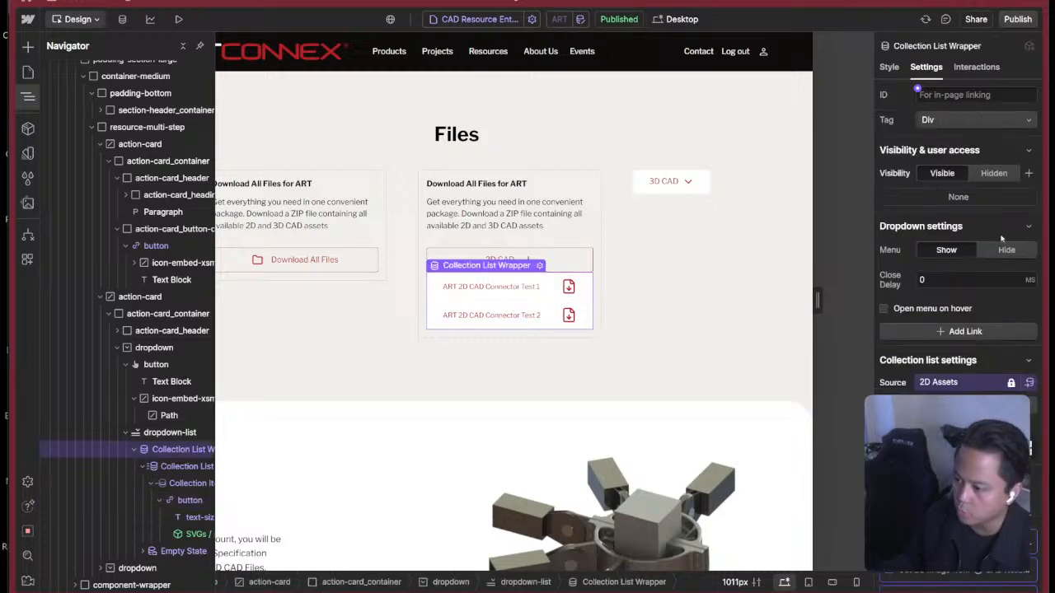
scroll(980, 231, "down", 3)
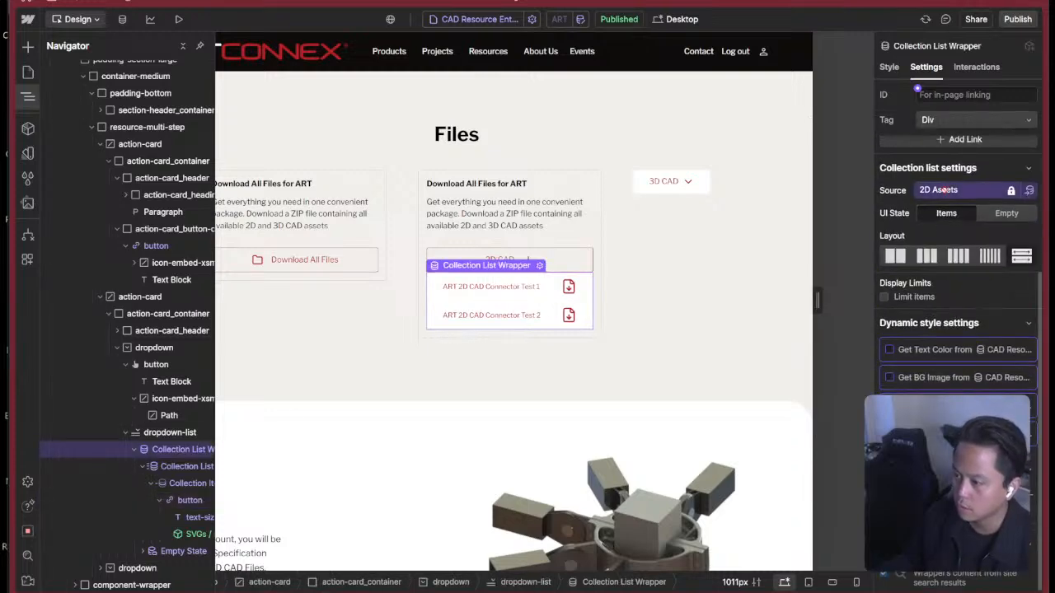
Disconnect the first 2D file's text block from Name and stop its link button from getting its URL from 2D Assets.
left_click(507, 288)
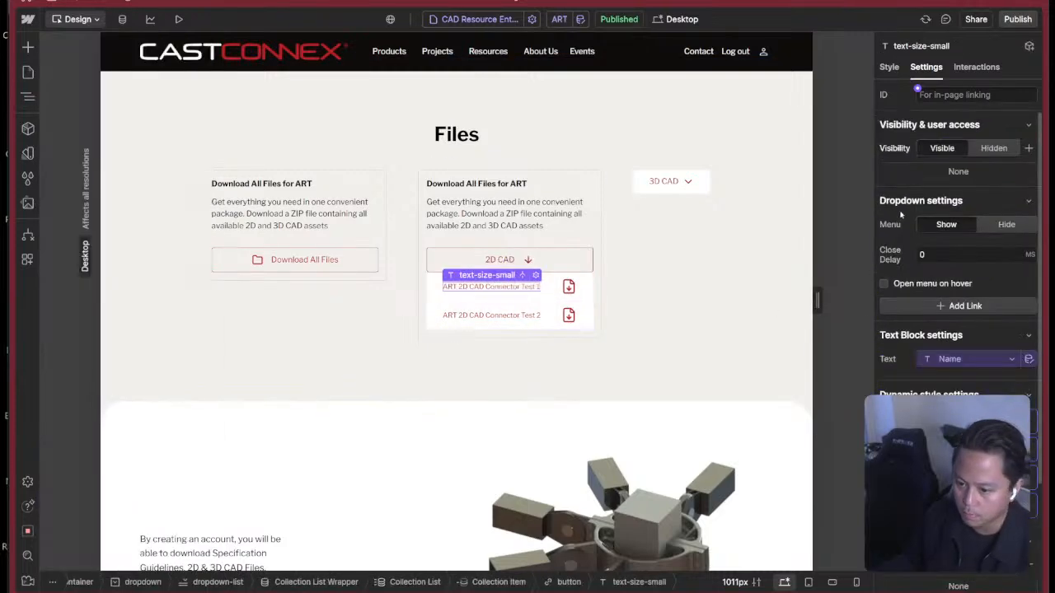
left_click(980, 361)
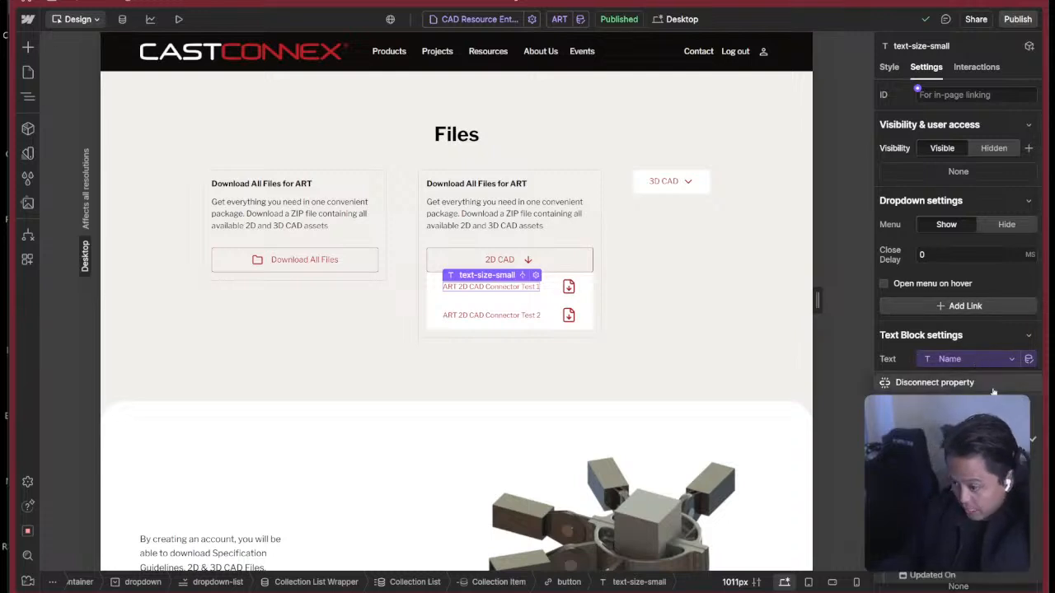
left_click(987, 384)
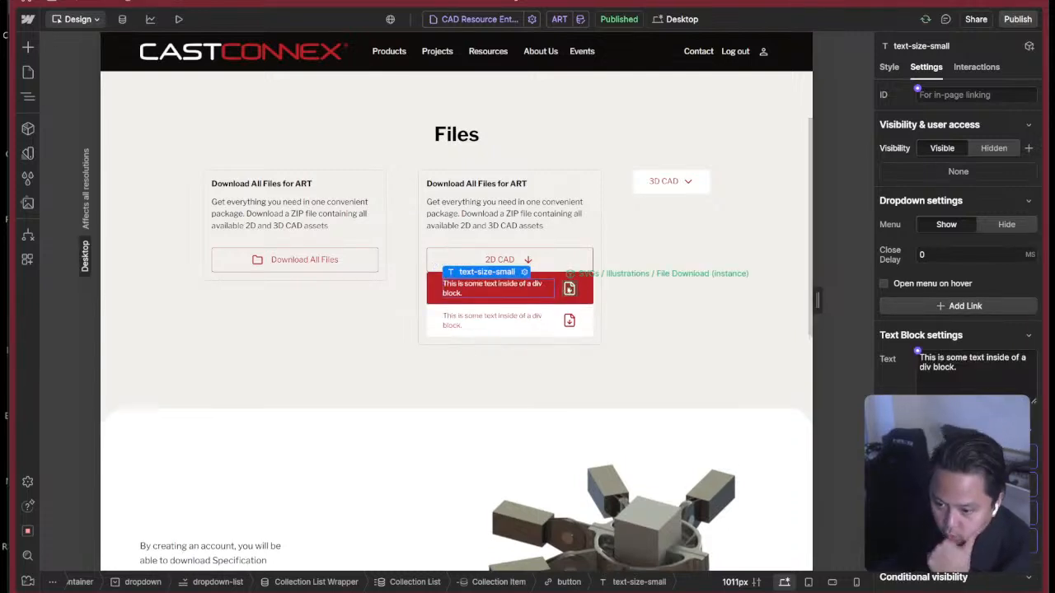
left_click(558, 289)
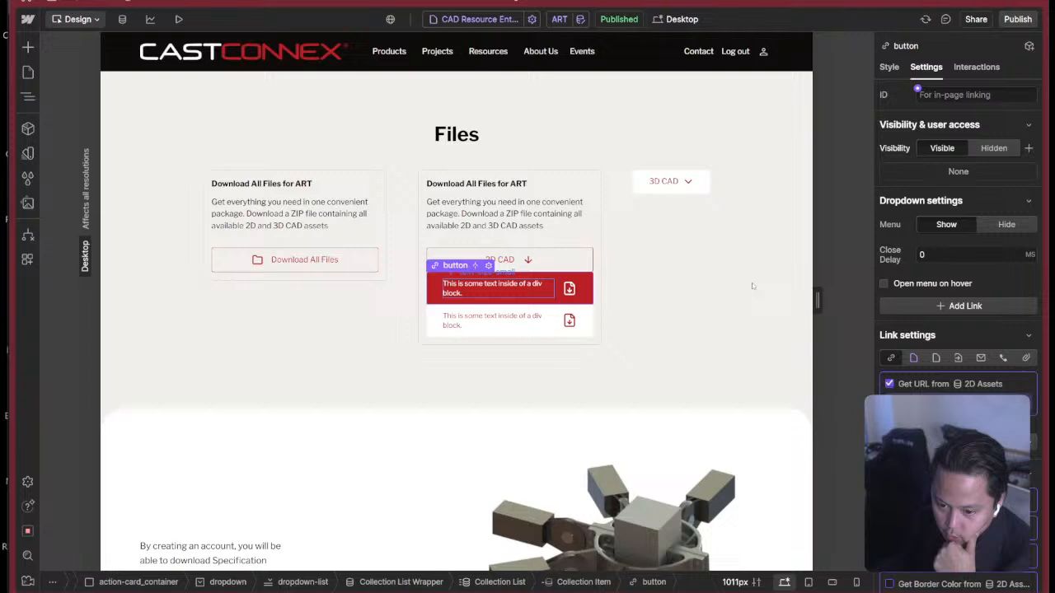
left_click(890, 384)
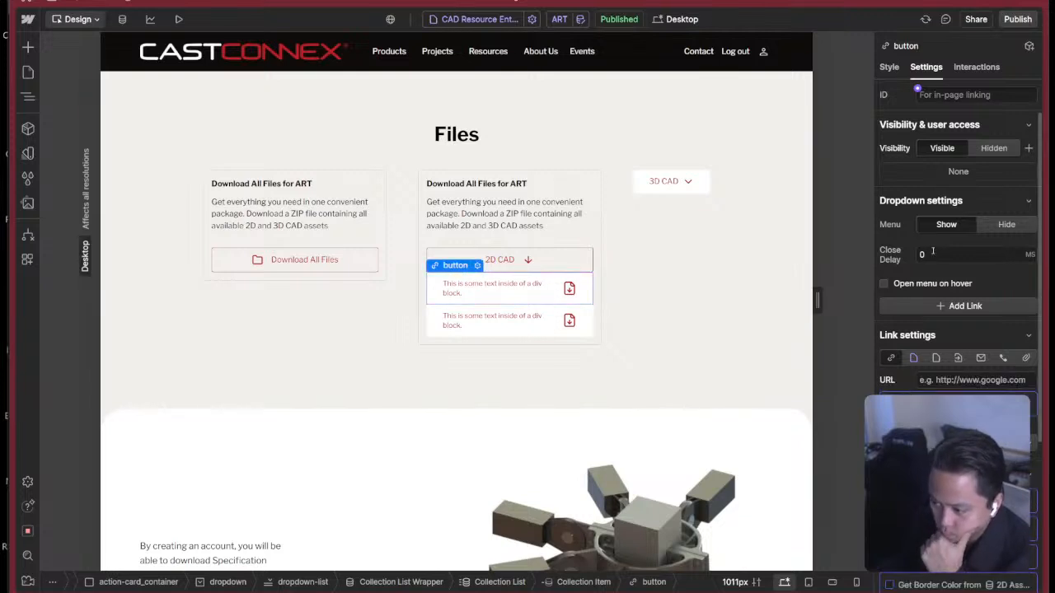
Examine the 2D files' Collection List Wrapper settings, including its source, layout and item limit.
key("z")
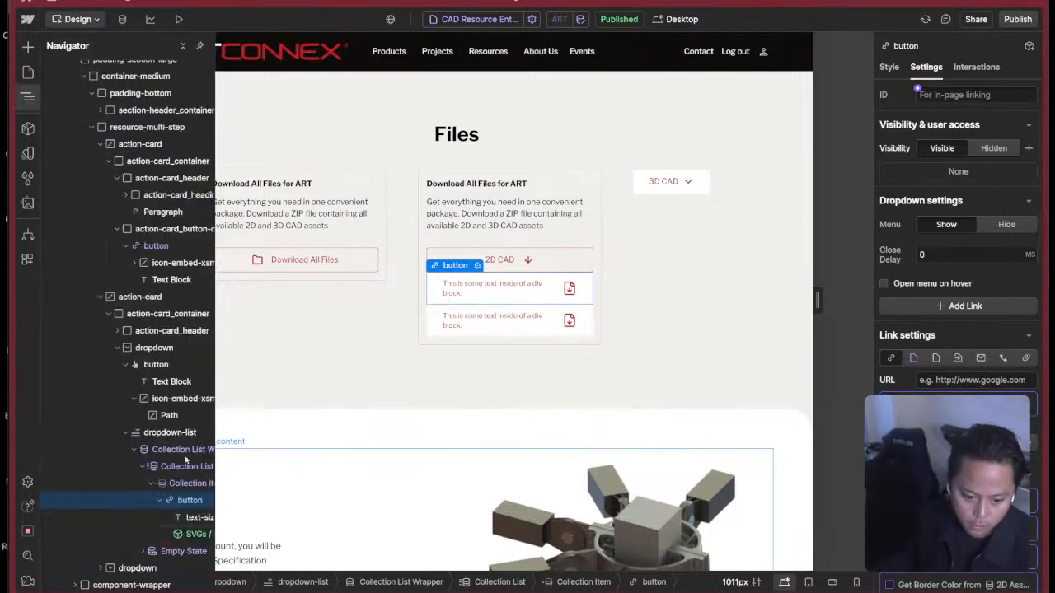
left_click(167, 451)
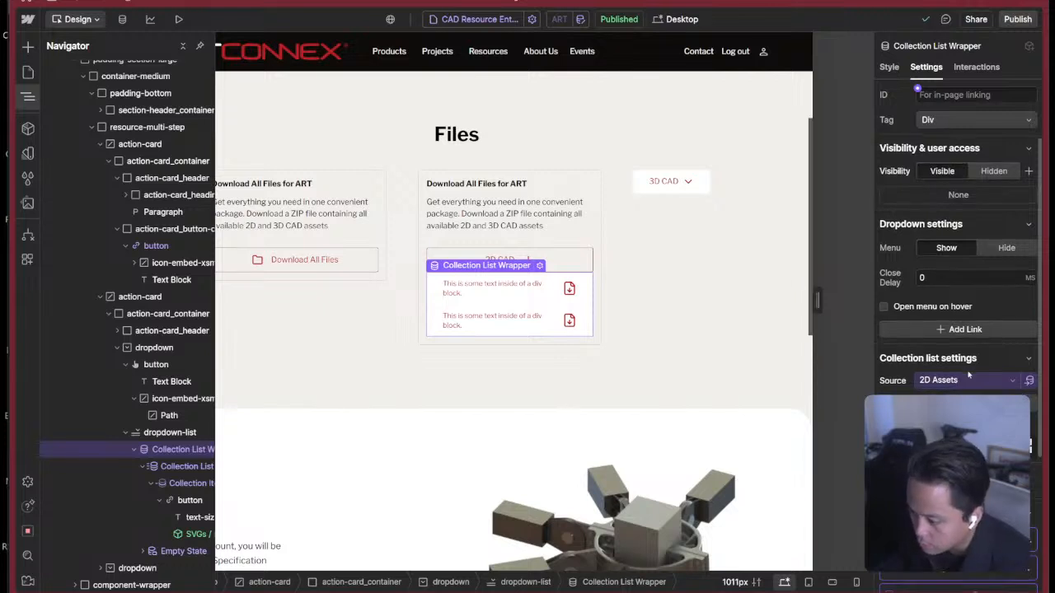
scroll(968, 375, "down", 3)
scroll(968, 375, "down", 1)
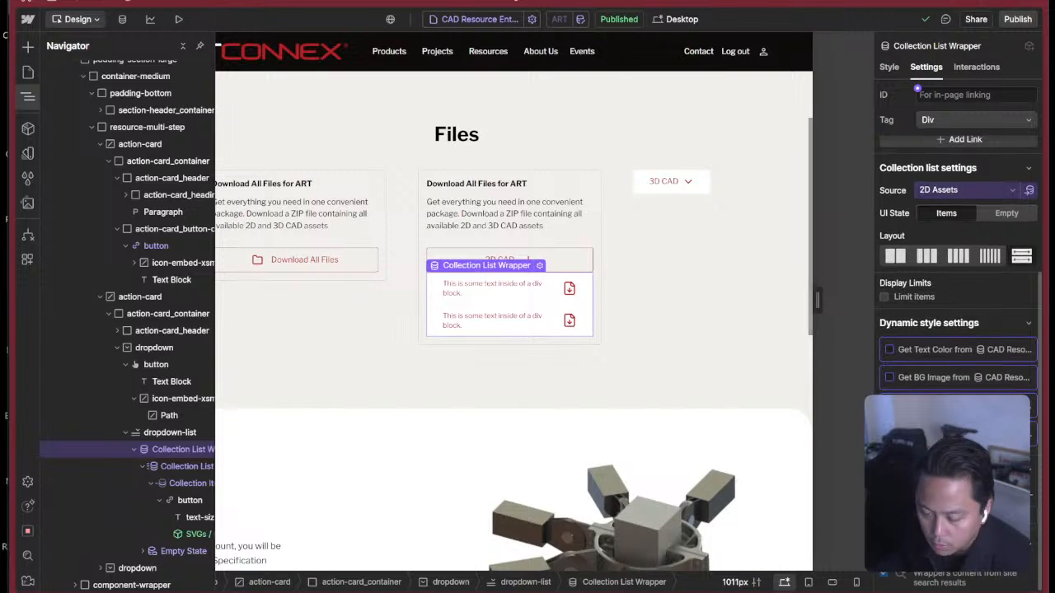
scroll(956, 289, "up", 3)
scroll(908, 370, "down", 1)
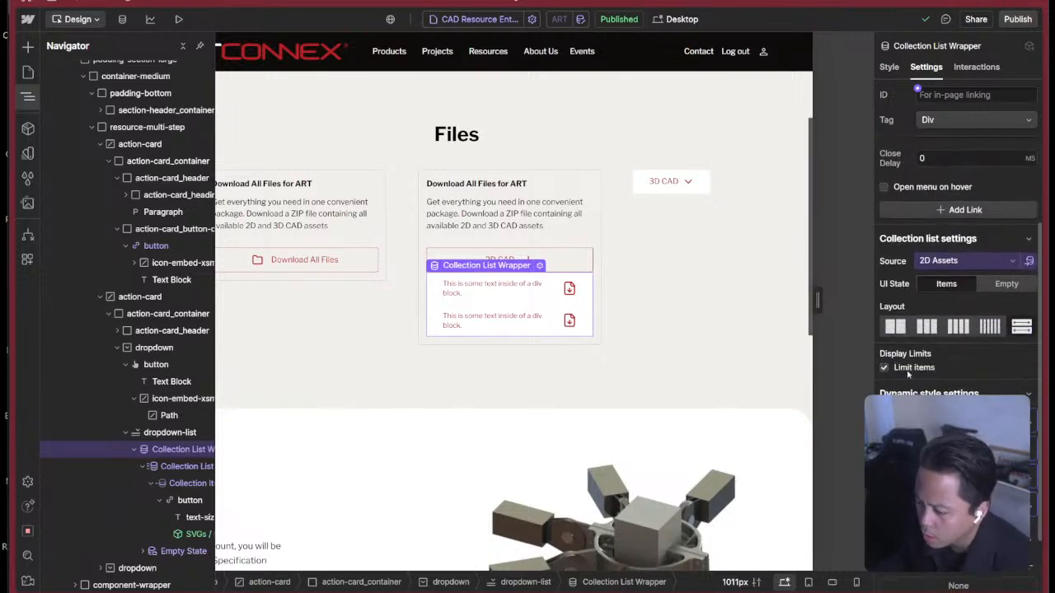
left_click(910, 368)
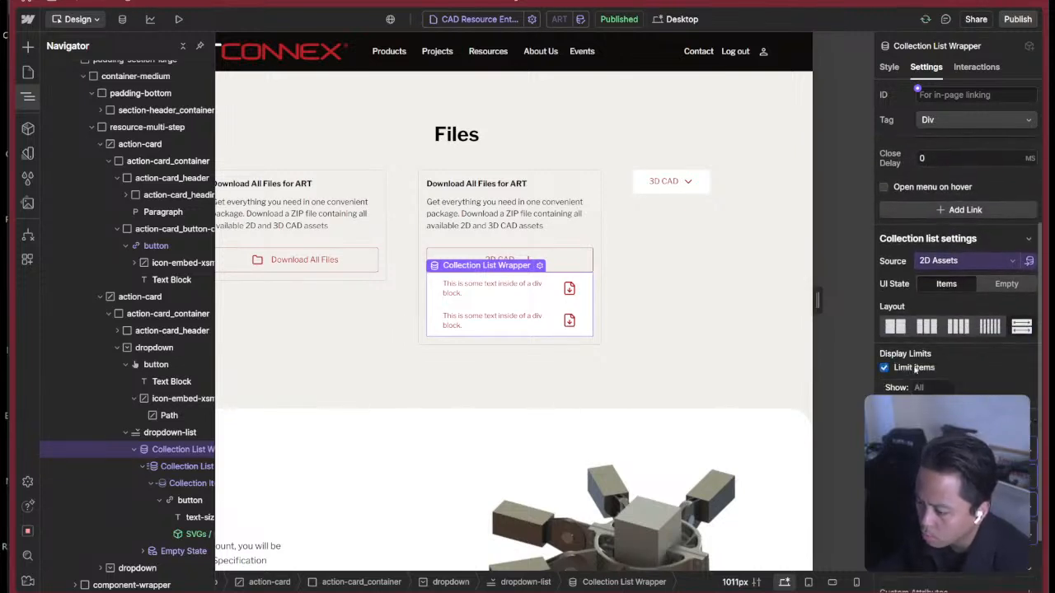
left_click(905, 369)
scroll(956, 375, "down", 1)
scroll(943, 374, "up", 3)
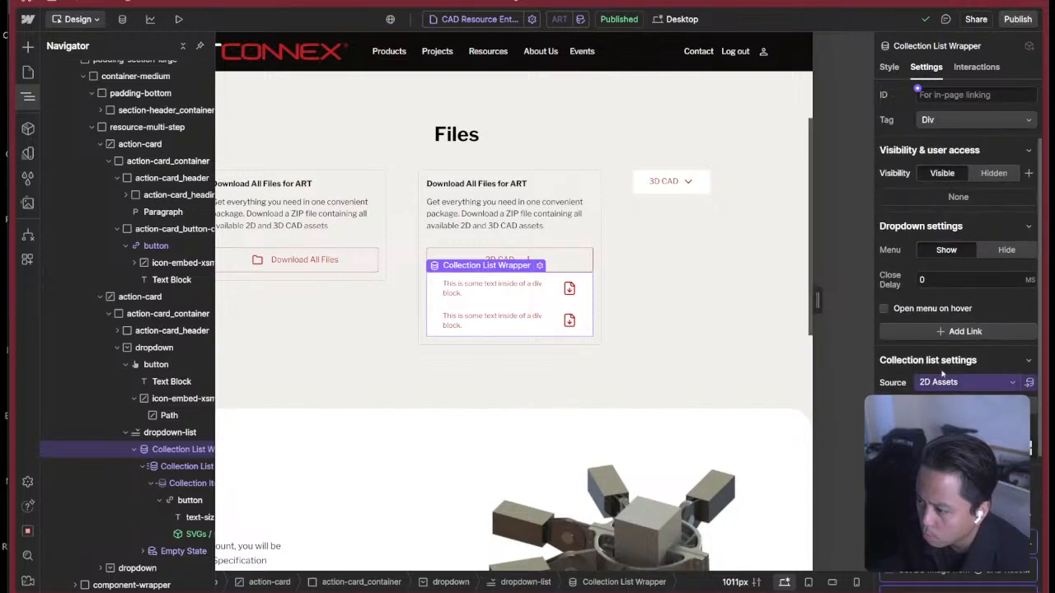
scroll(942, 374, "down", 4)
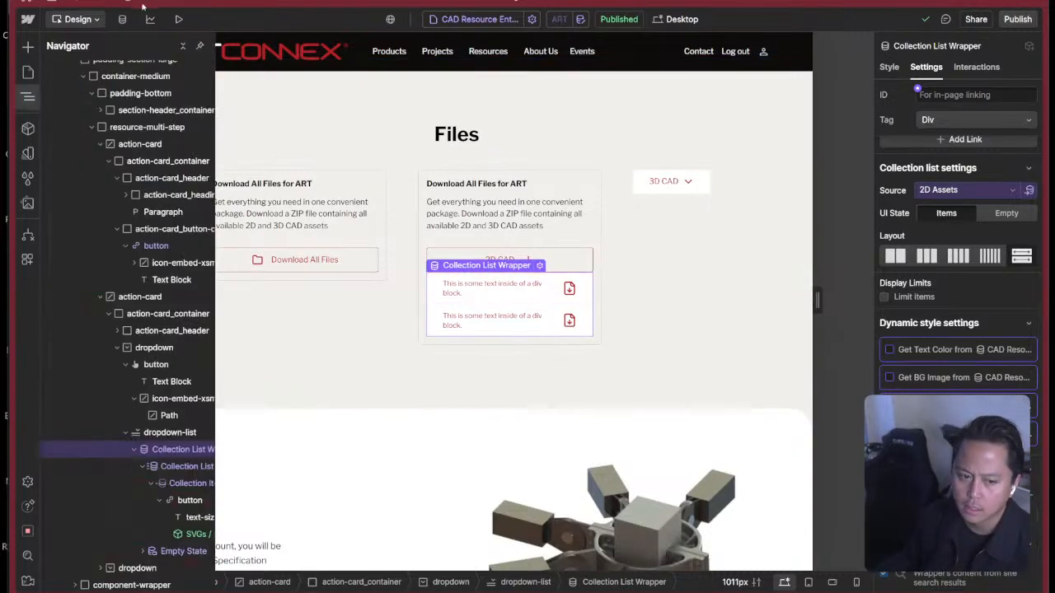
Review the CAD Resource Entries collection's fields in the CMS and return to the page design.
left_click(122, 19)
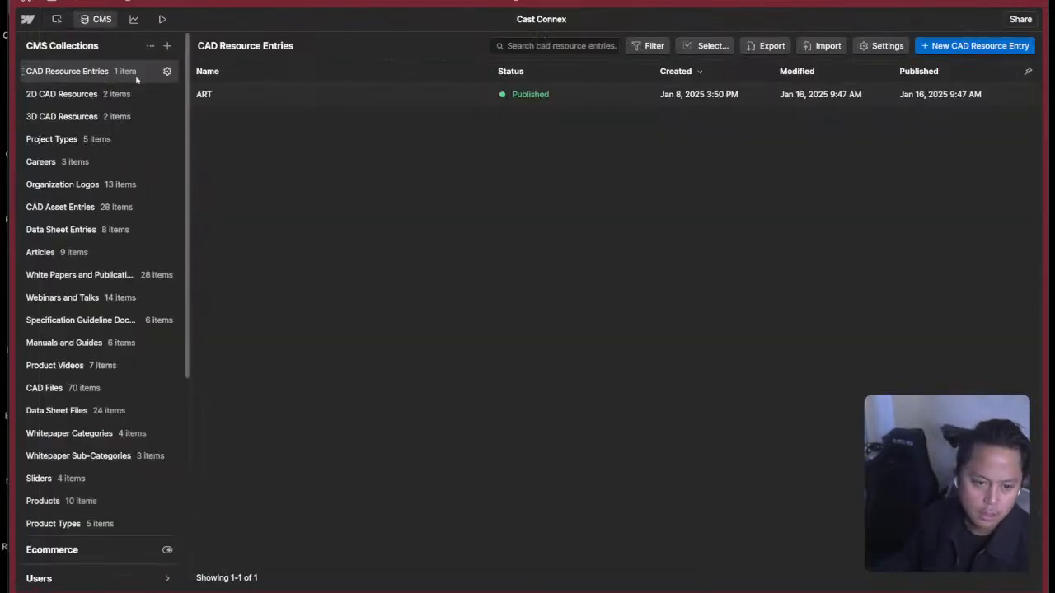
left_click(166, 71)
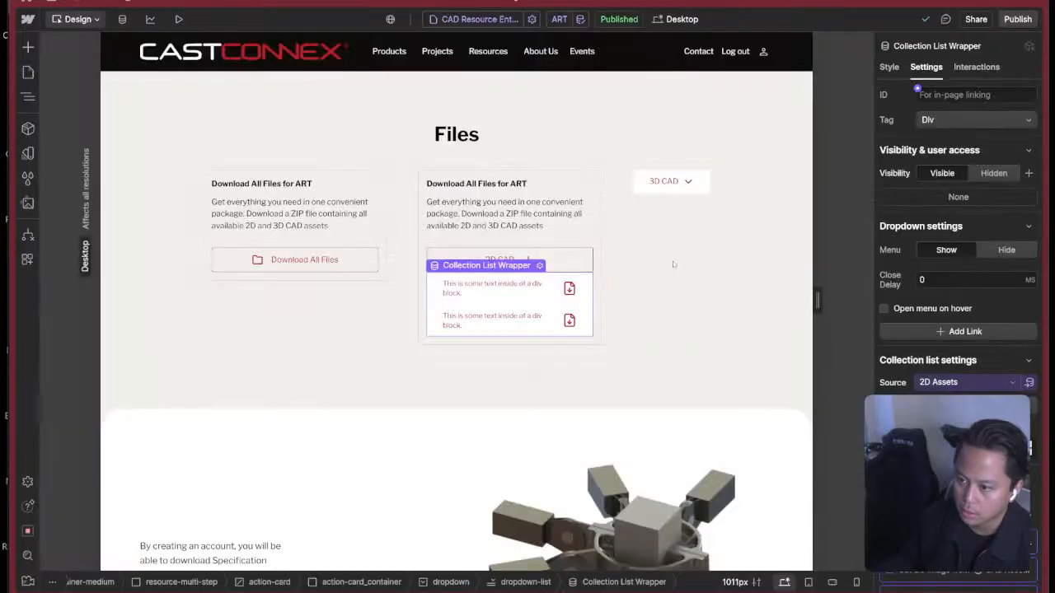
scroll(673, 261, "down", 2)
scroll(665, 339, "up", 5)
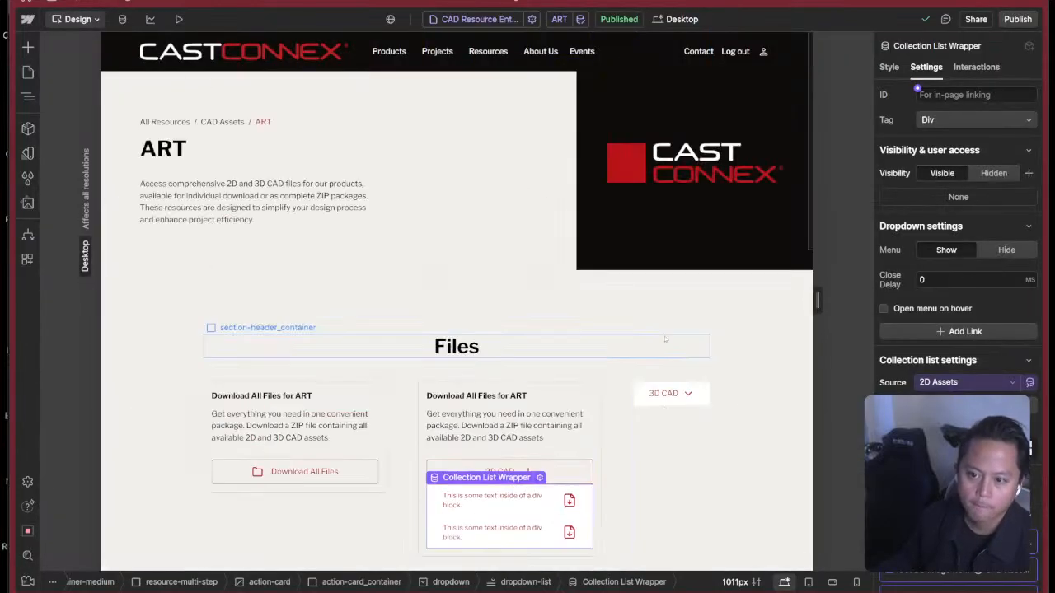
Change the source of the 2D files' Collection List Wrapper to the 2D CAD Resources collection.
scroll(665, 342, "down", 2)
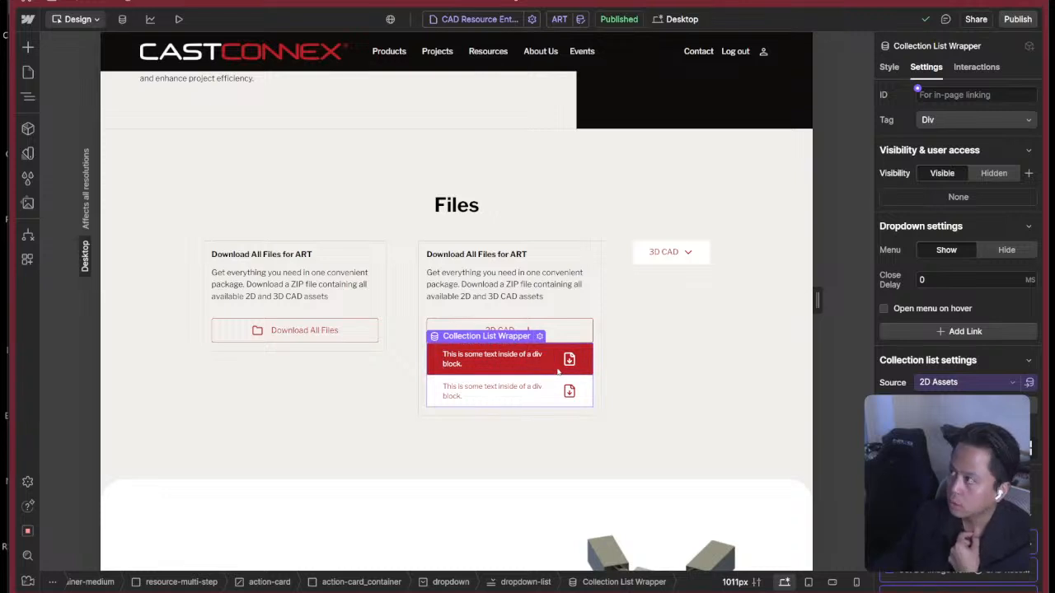
scroll(882, 272, "down", 3)
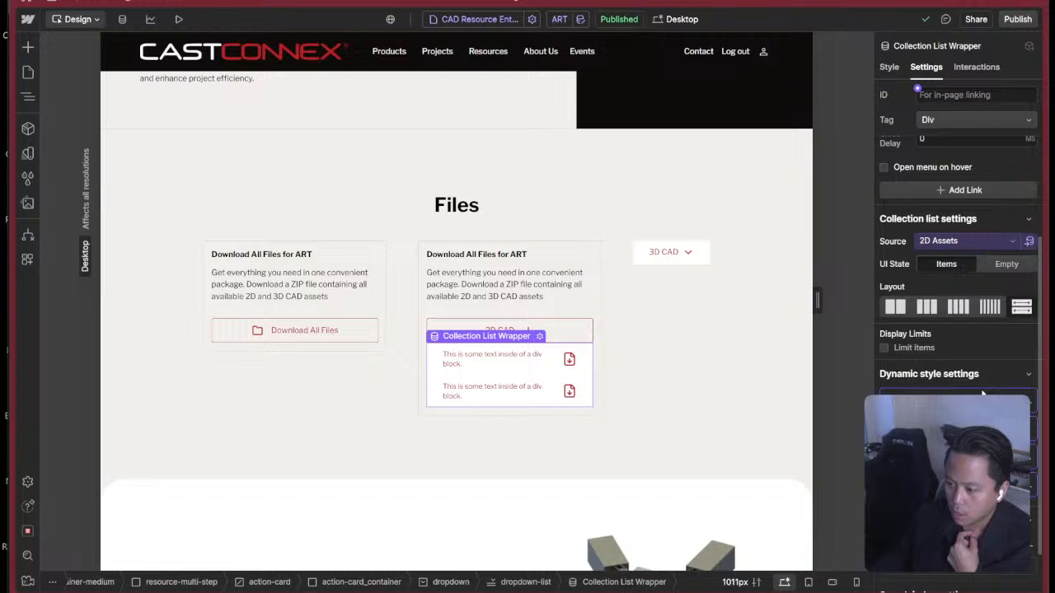
scroll(982, 394, "down", 1)
scroll(956, 338, "up", 3)
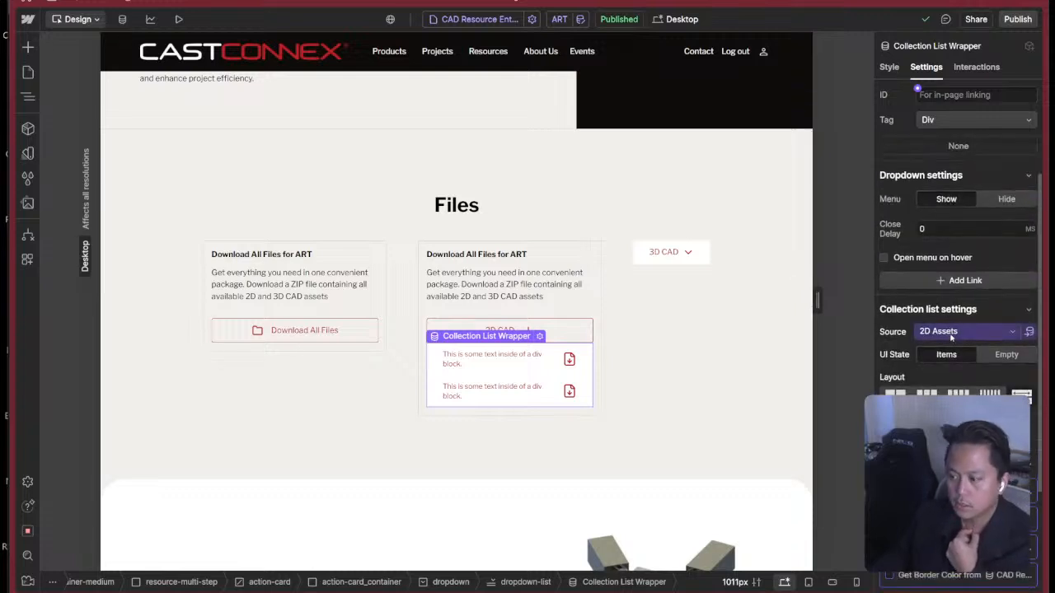
left_click(998, 334)
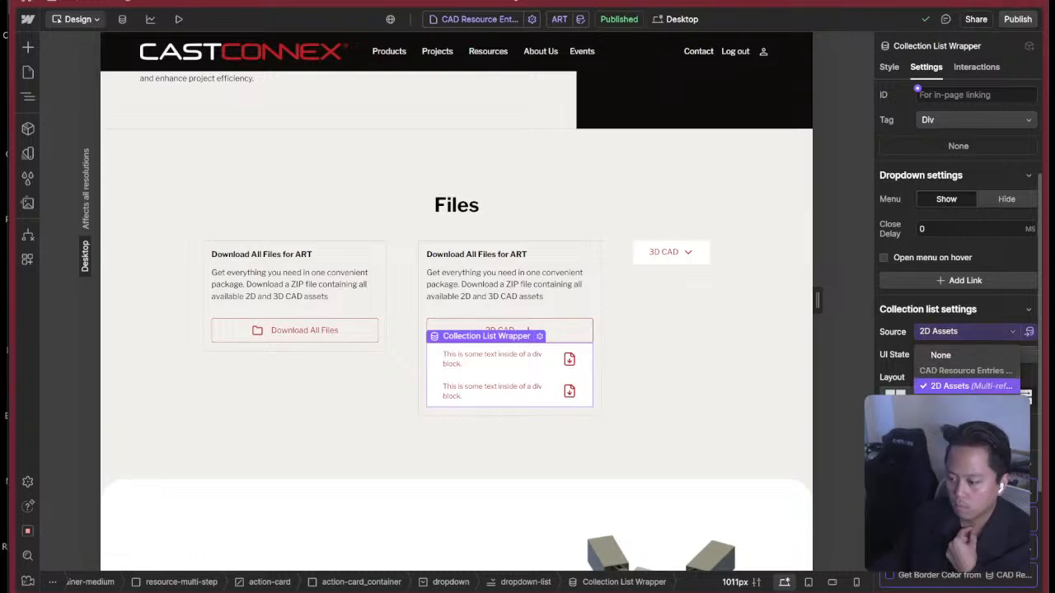
scroll(968, 371, "up", 2)
left_click(966, 392)
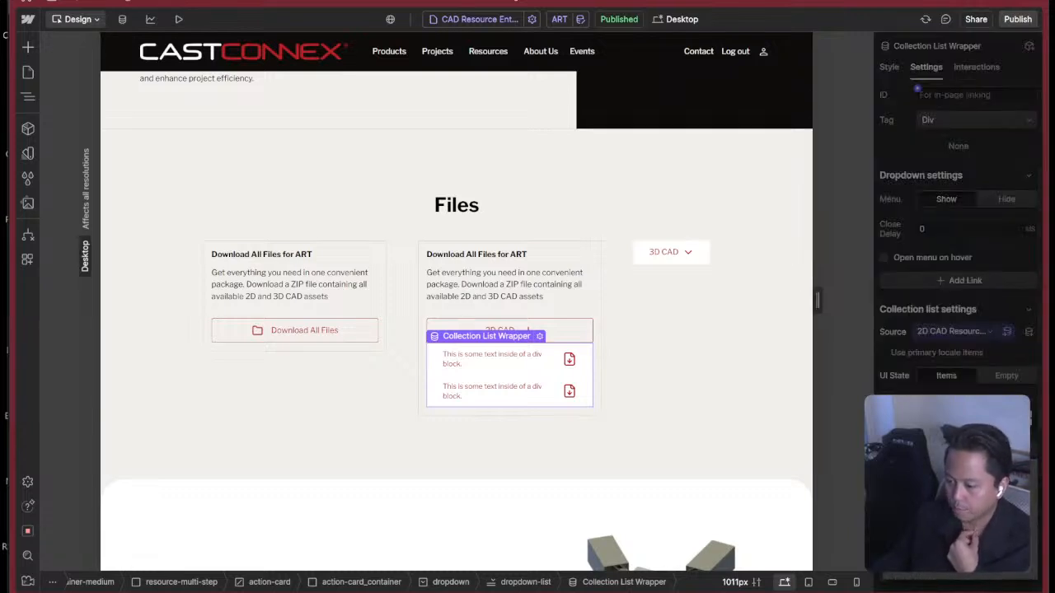
Filter the 2D files list to items whose Measurement System is Imperial.
left_click(959, 517)
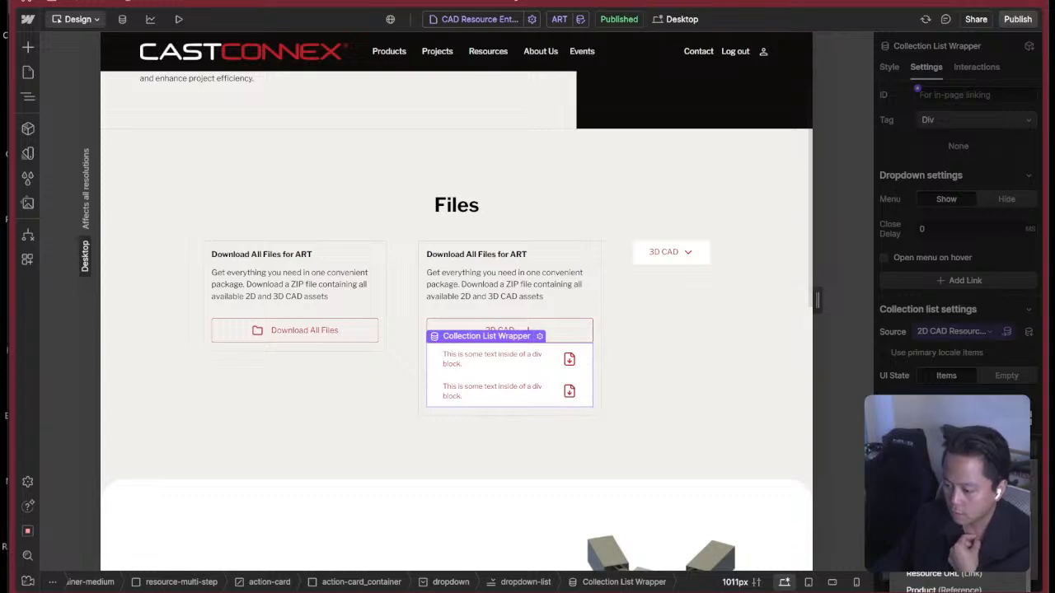
left_click(948, 554)
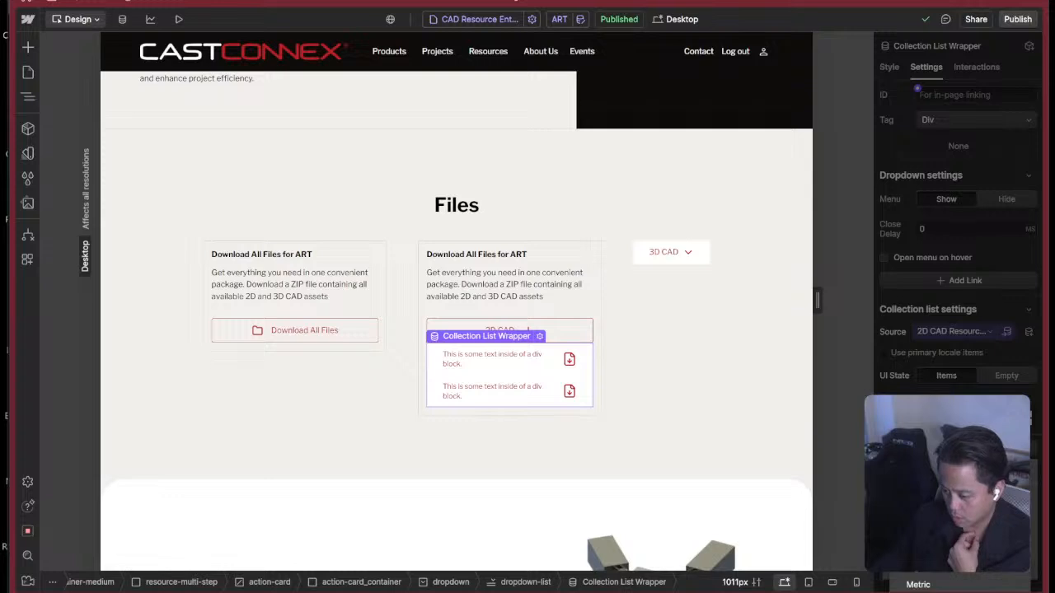
left_click(1006, 375)
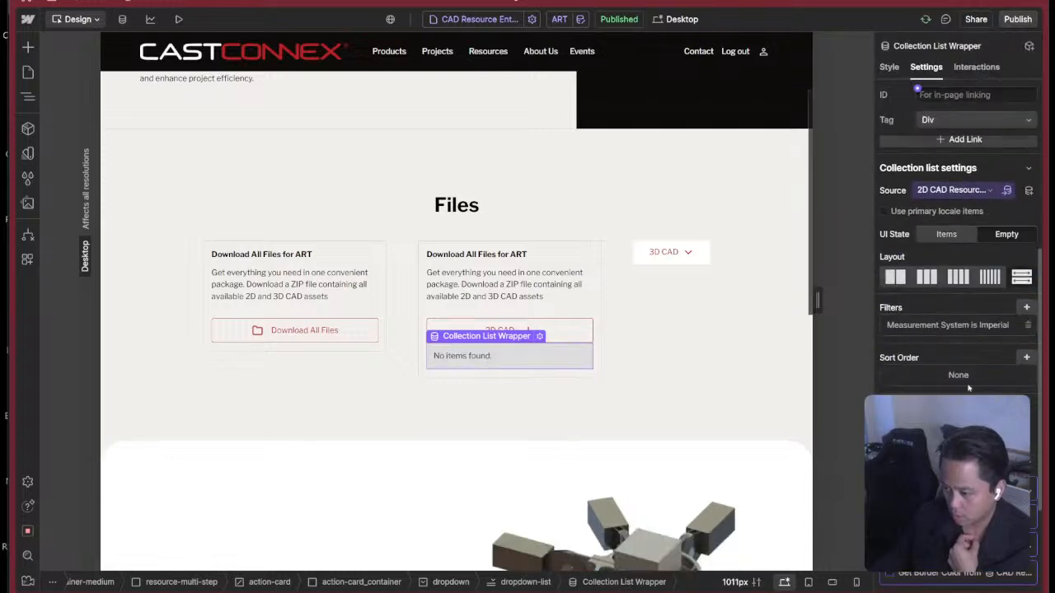
Check the fields available for another filter, dismiss it, and remove the Measurement System filter from the 2D files list.
left_click(1026, 307)
left_click(927, 357)
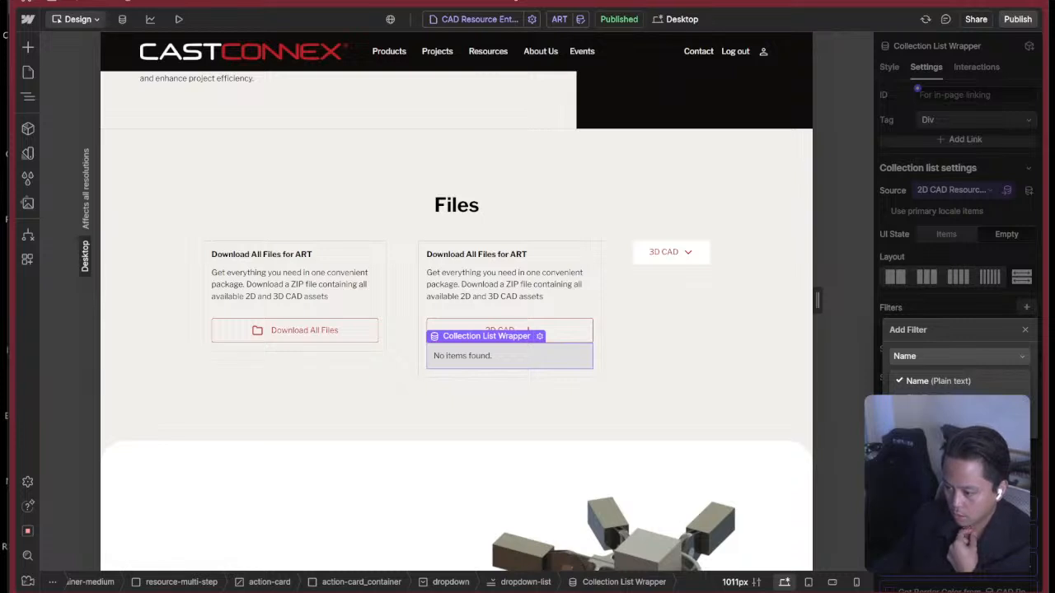
scroll(960, 396, "down", 2)
scroll(960, 396, "up", 2)
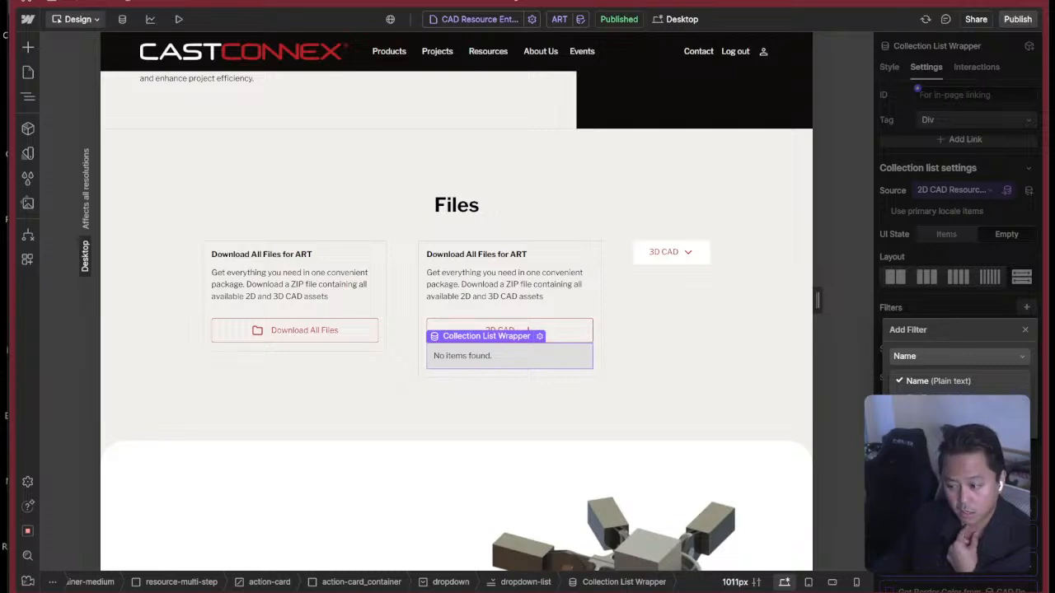
left_click(974, 313)
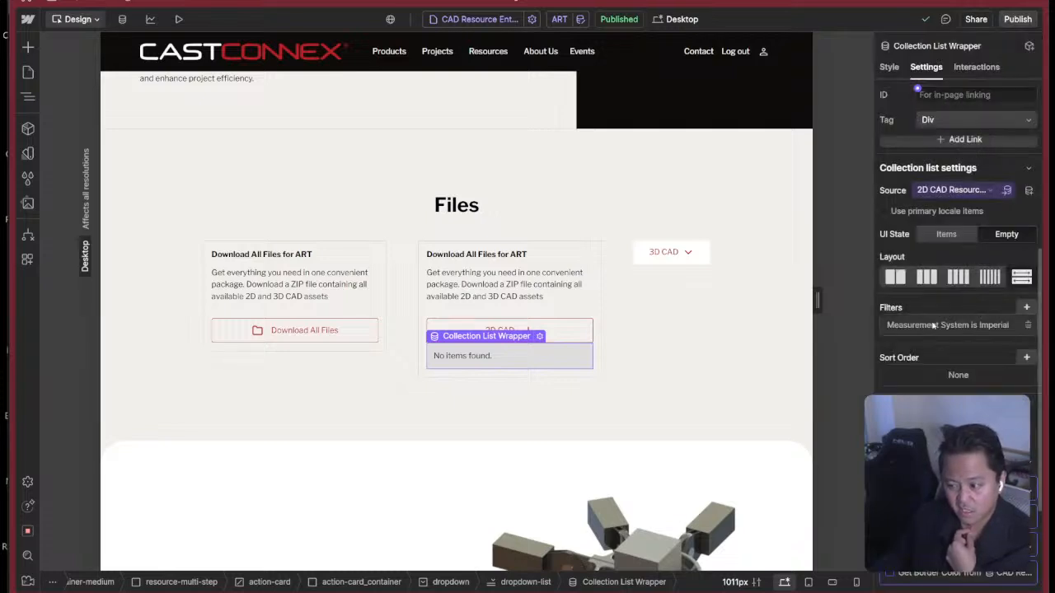
left_click(1026, 325)
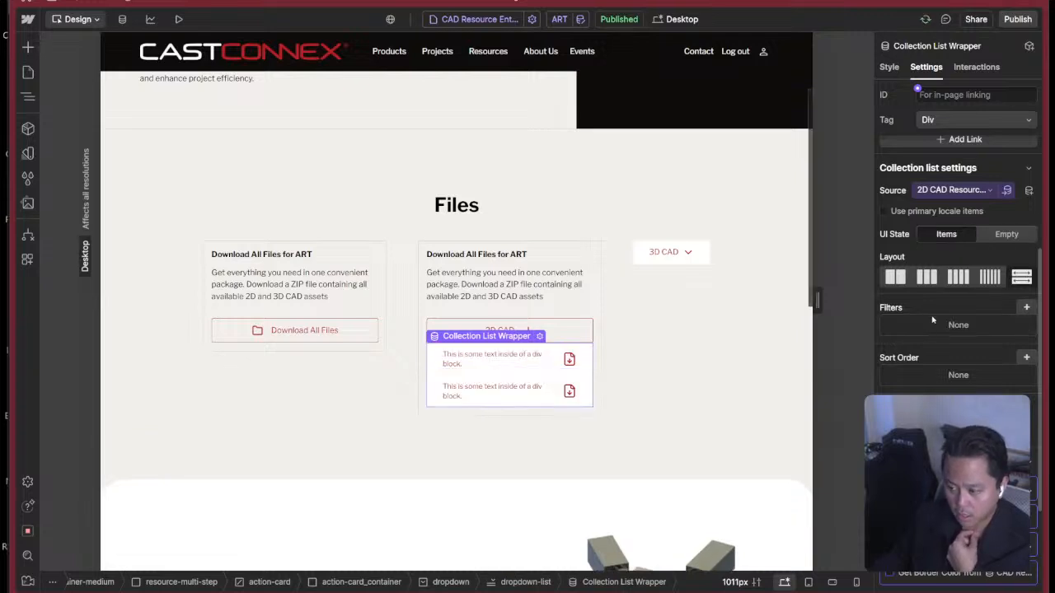
Open the 2D Assets multi-reference field's settings in the CAD Resource Entries collection.
left_click(27, 74)
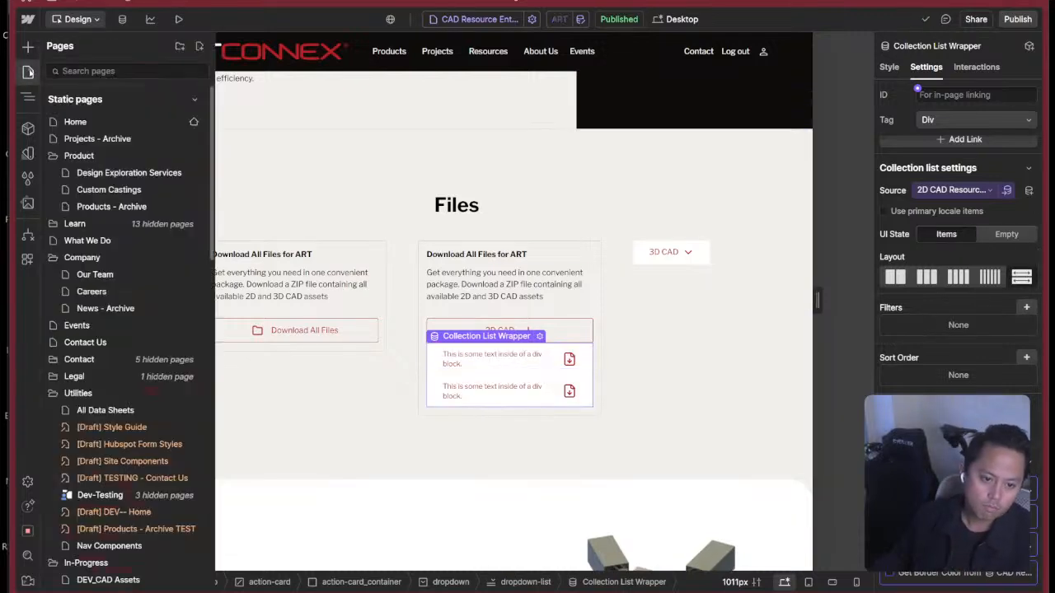
left_click(122, 19)
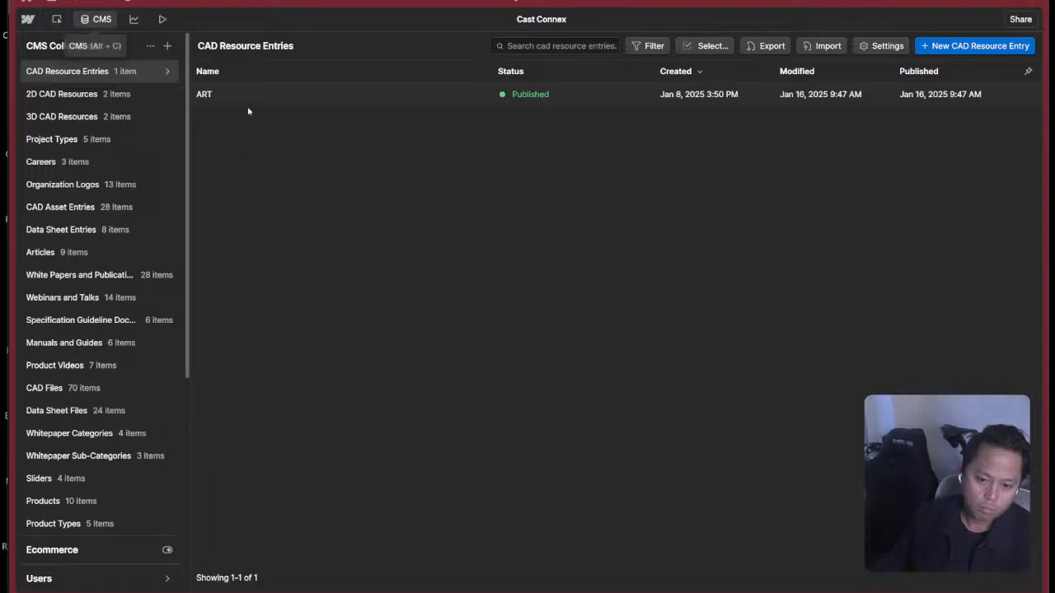
left_click(169, 71)
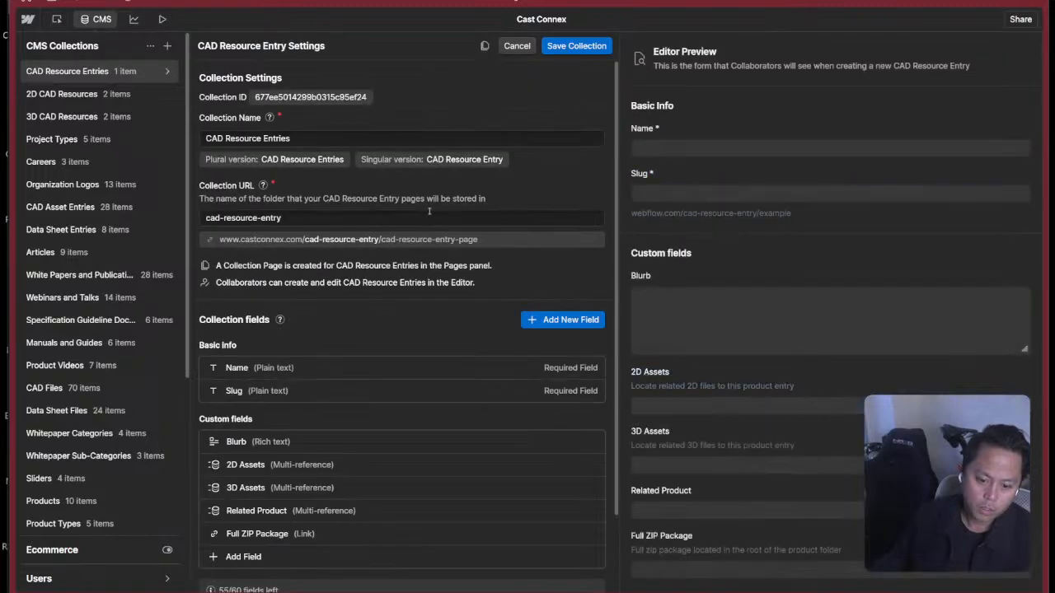
scroll(251, 360, "down", 2)
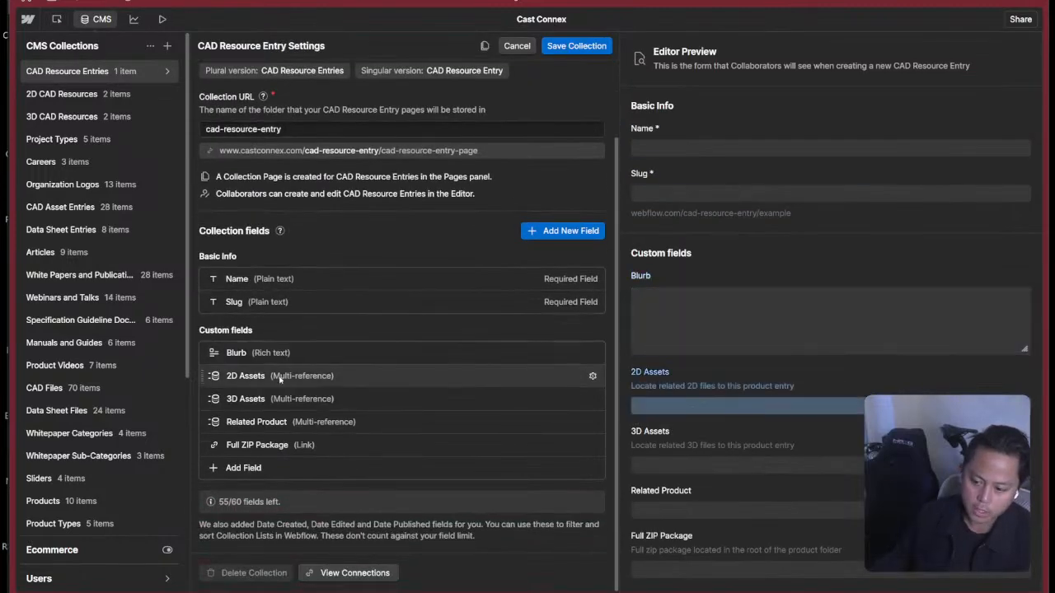
left_click(280, 378)
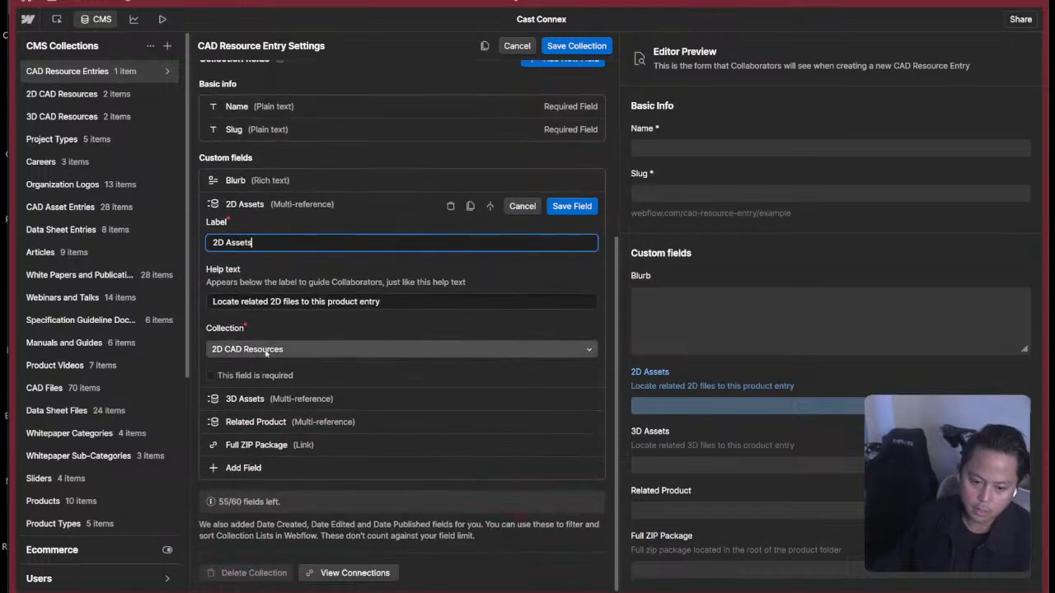
Close the 2D Assets field settings, check which collection the 3D Assets field references, and cancel out of that field.
left_click(521, 207)
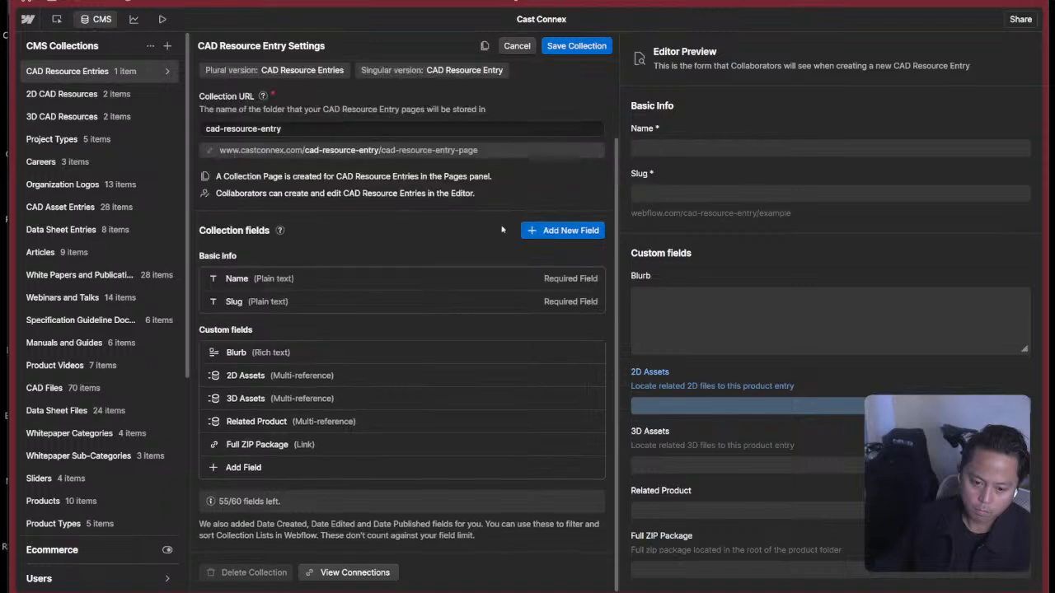
left_click(340, 404)
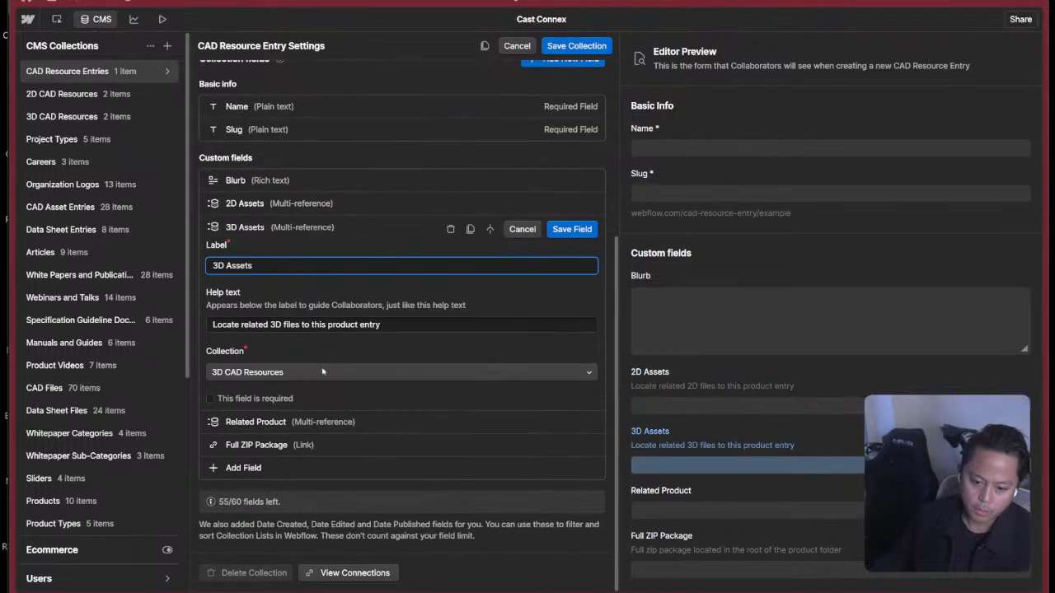
left_click(526, 229)
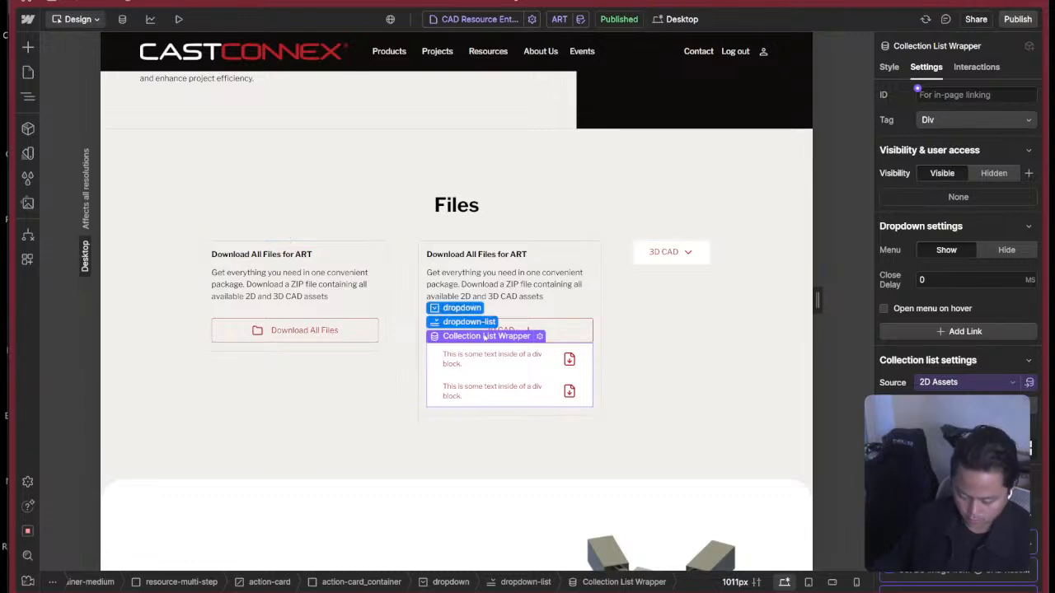
key("z")
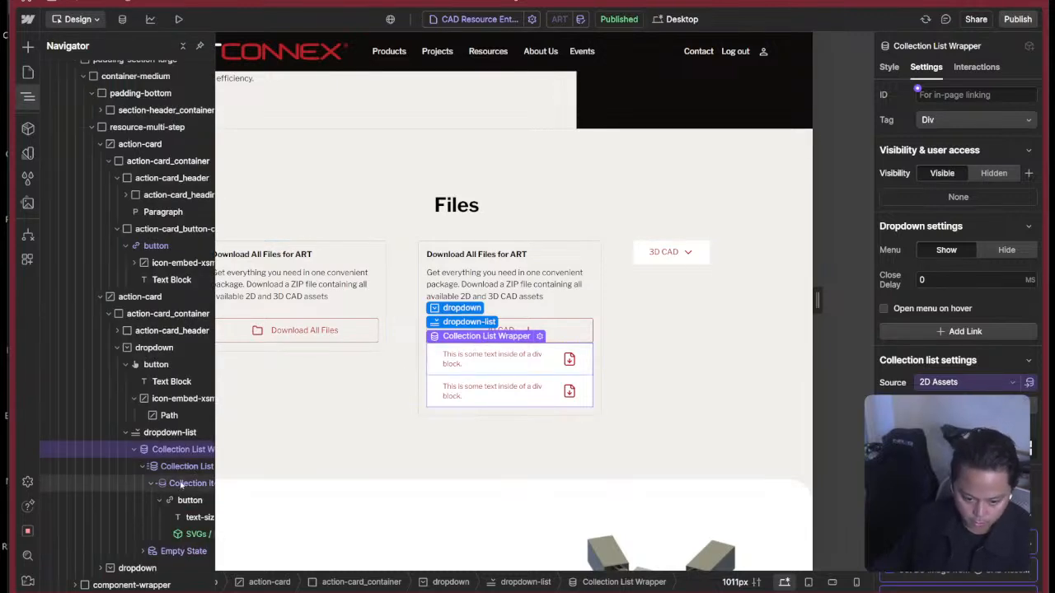
left_click(181, 484)
key("ctrl+r")
left_click(562, 330)
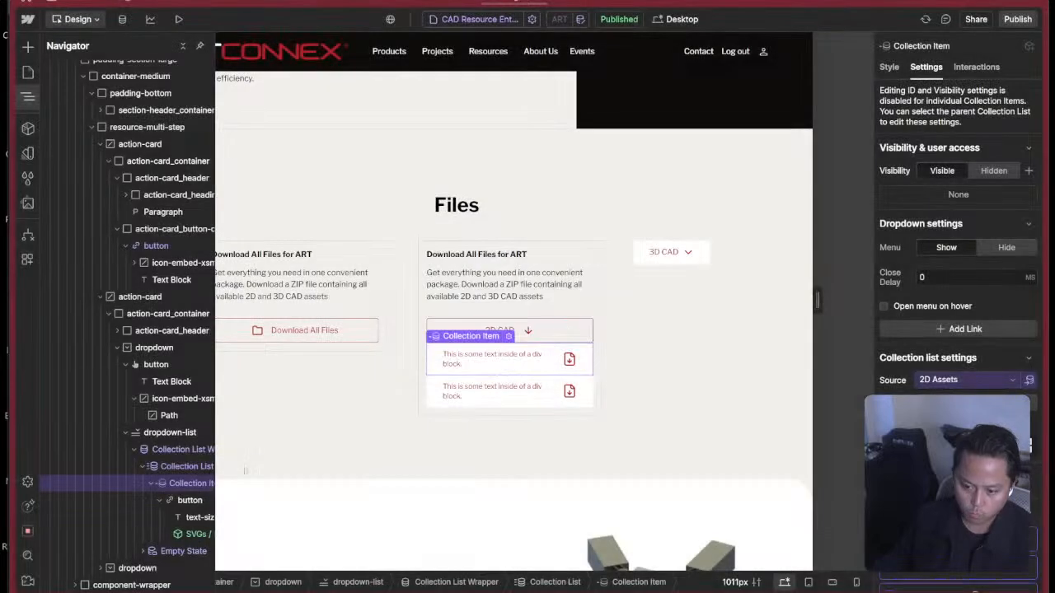
key("ctrl+e")
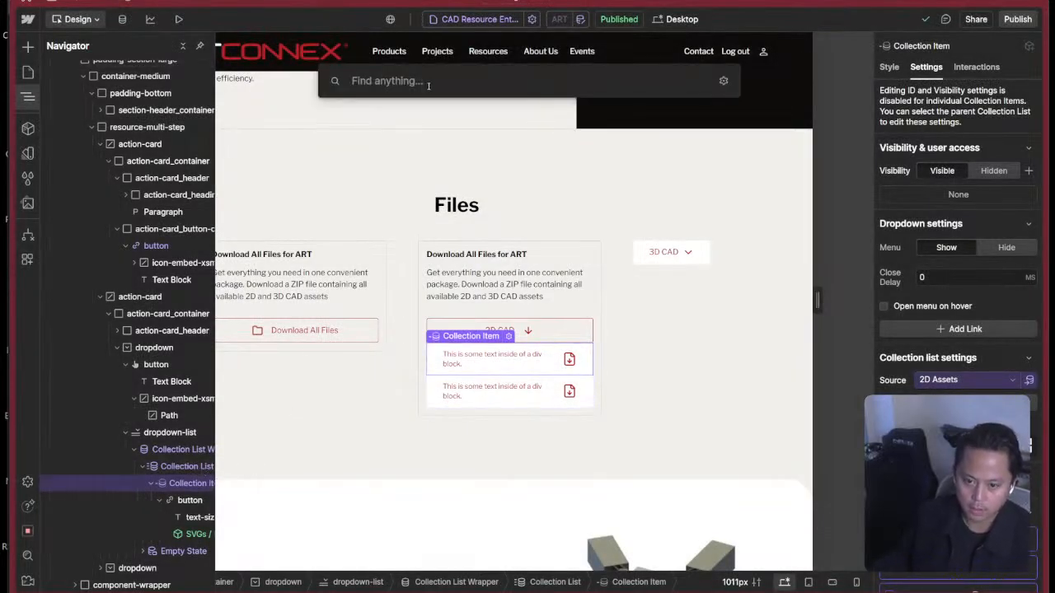
key("Escape")
key("ctrl+e")
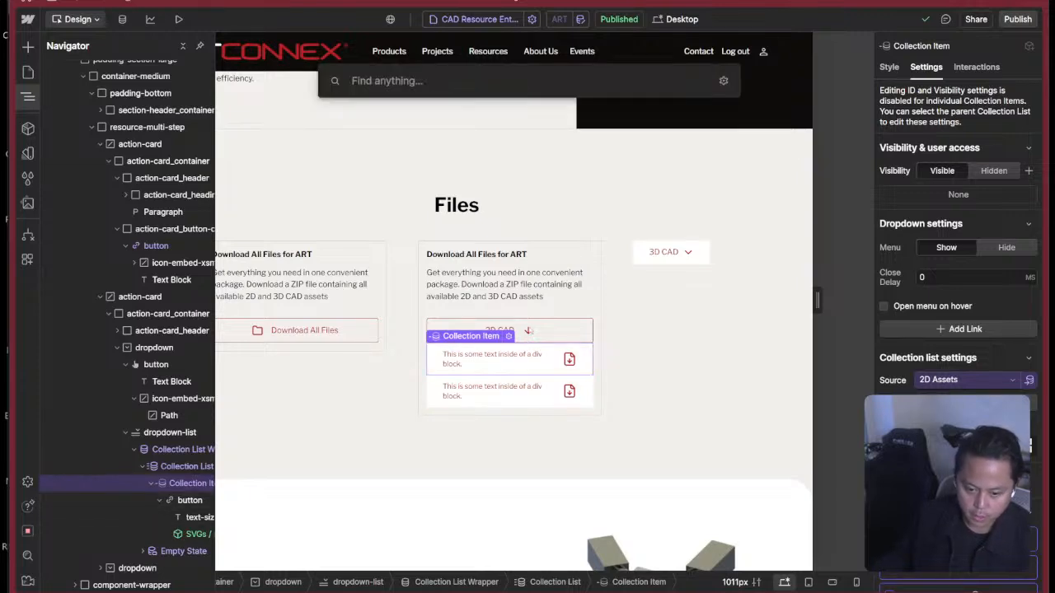
key("Escape")
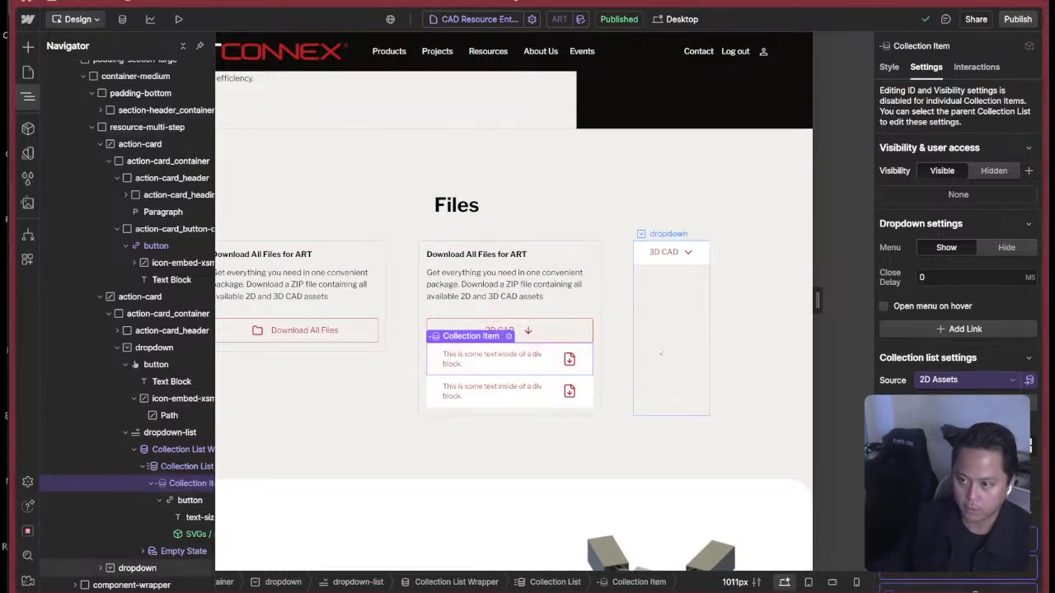
key("super+Tab")
left_click(631, 288)
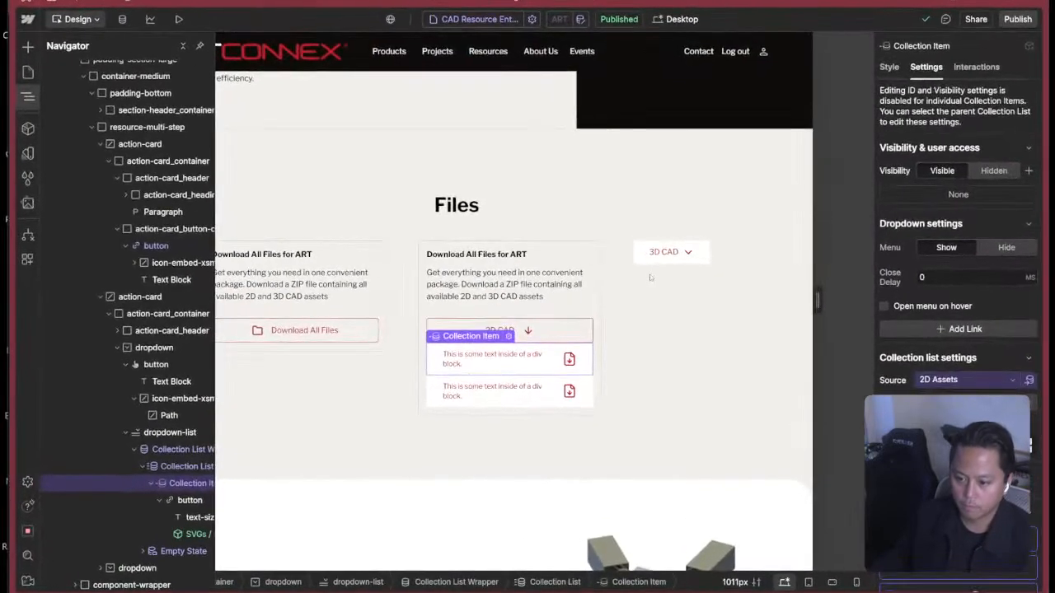
Check the available publish destinations for the site and dismiss them without publishing.
left_click(782, 203)
scroll(729, 333, "up", 2)
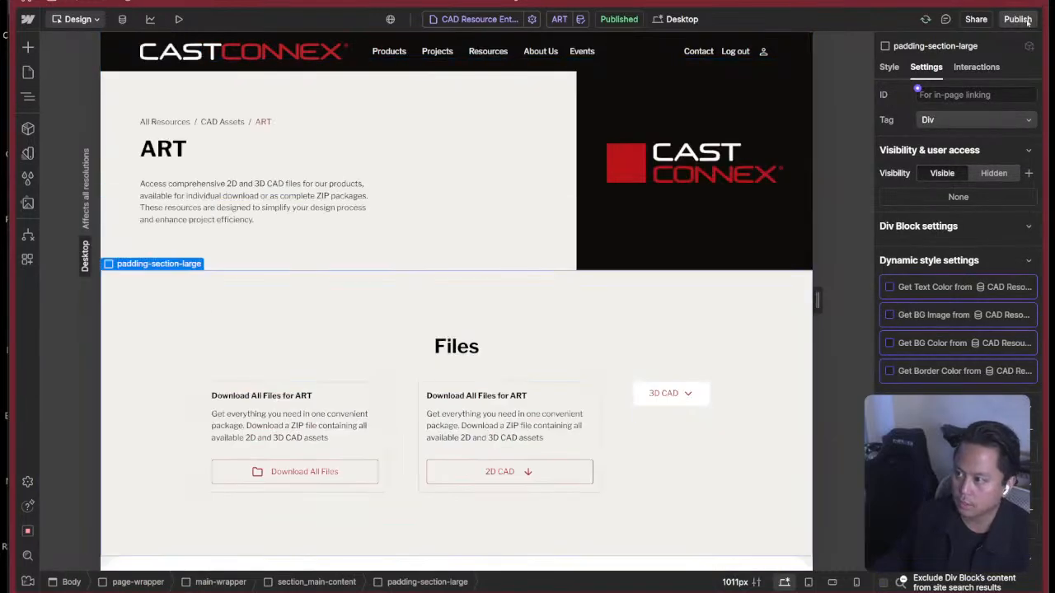
left_click(1022, 20)
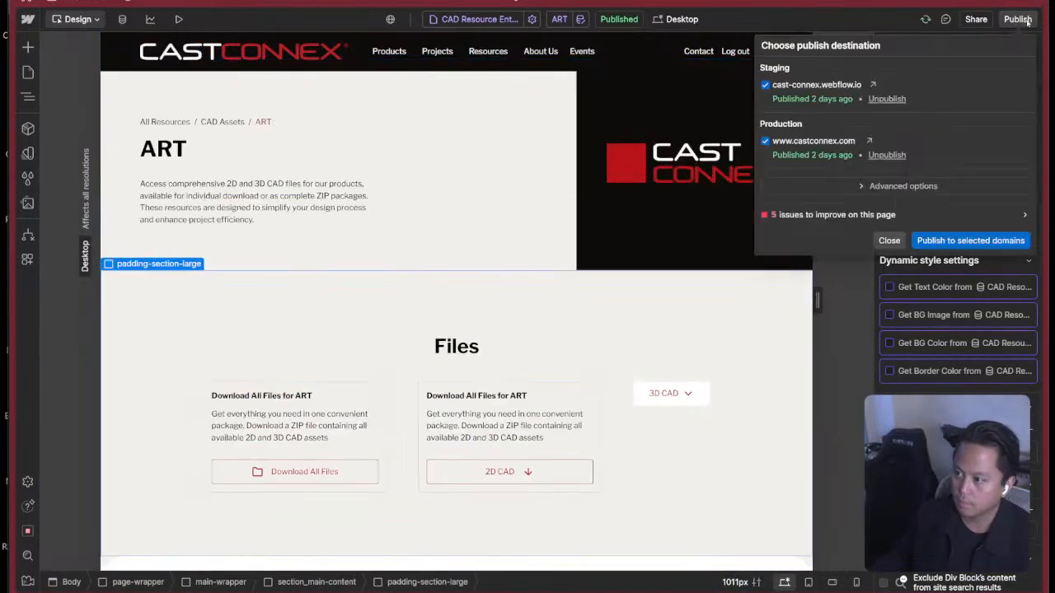
left_click(1010, 19)
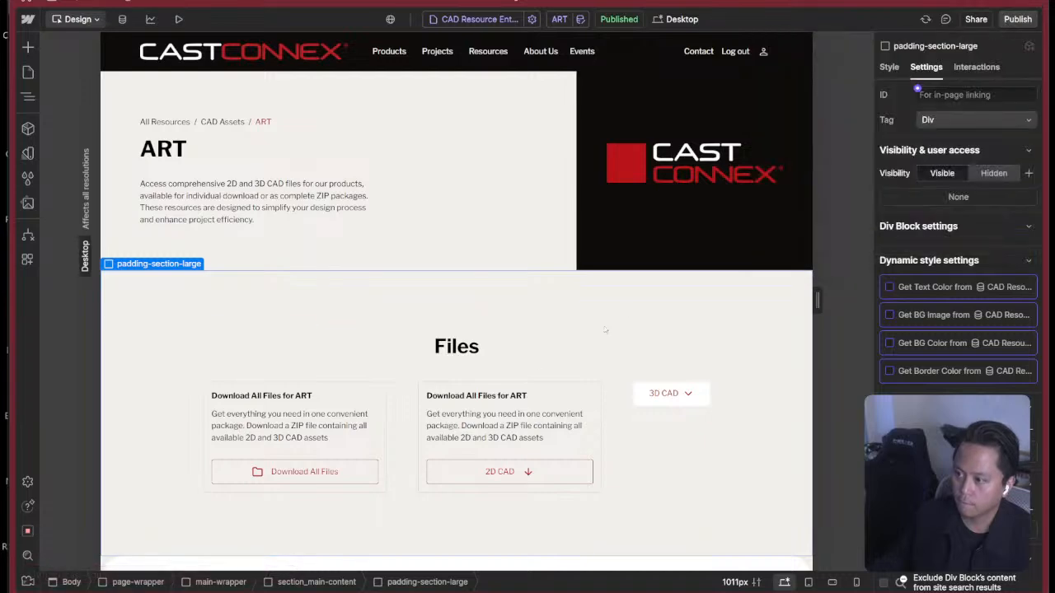
Show the 2D CAD dropdown's menu on the canvas and select the text block of its first file entry.
scroll(605, 330, "down", 3)
left_click(509, 330)
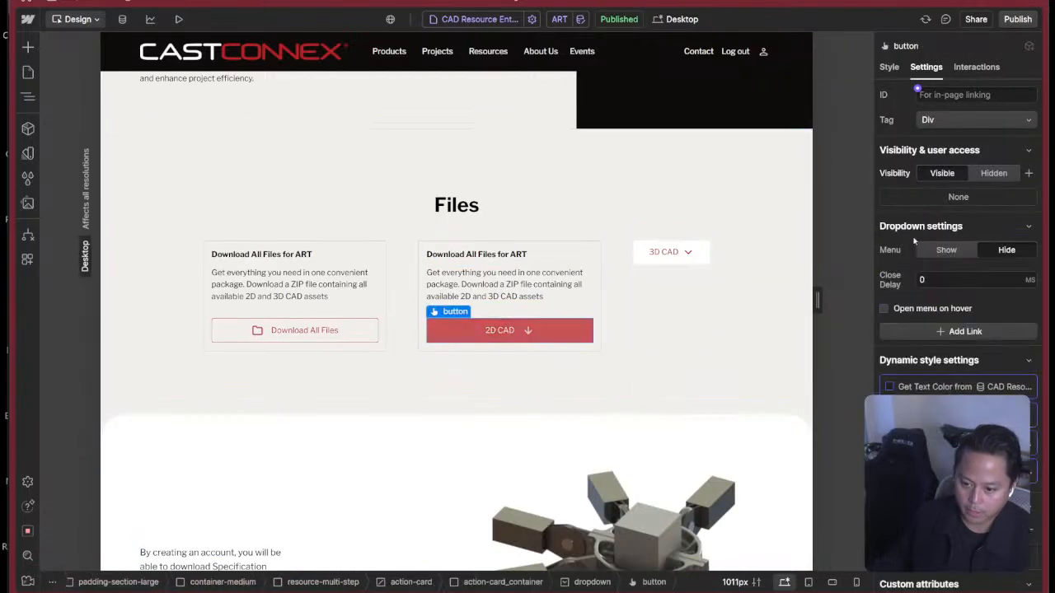
left_click(946, 250)
left_click(550, 367)
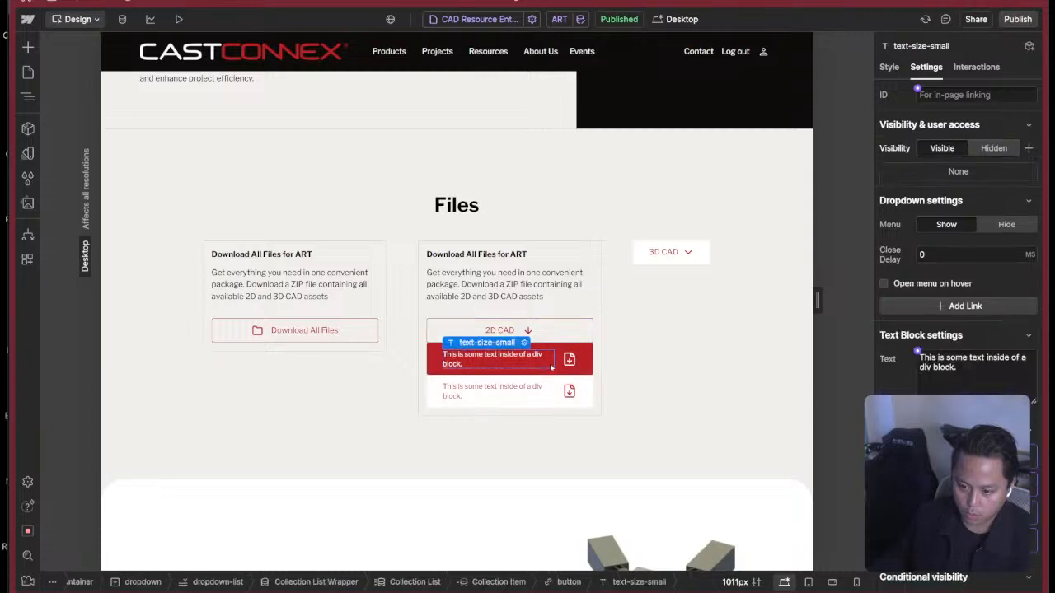
key("z")
key("z")
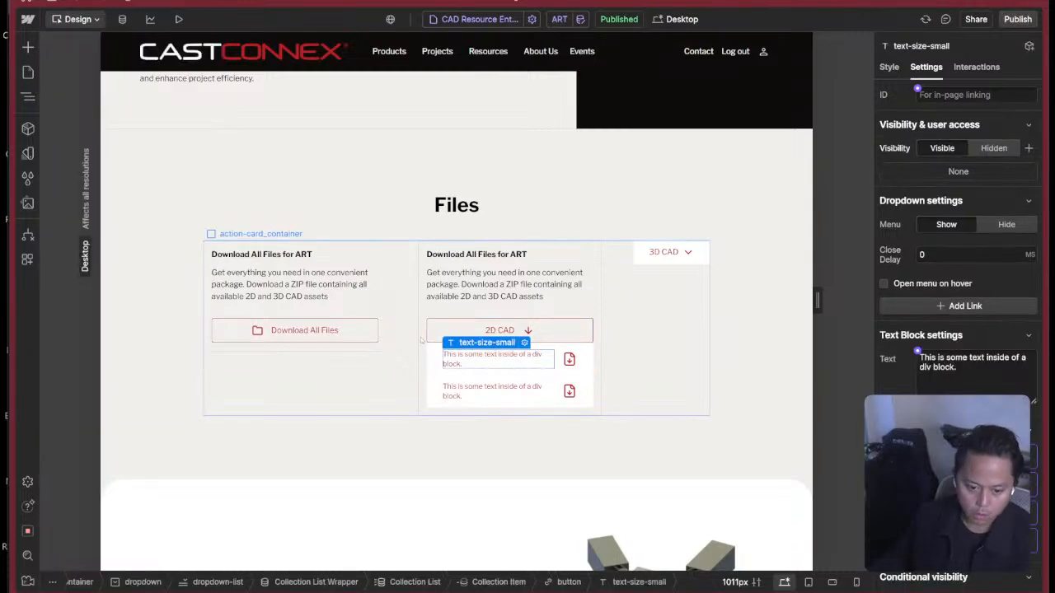
key("z")
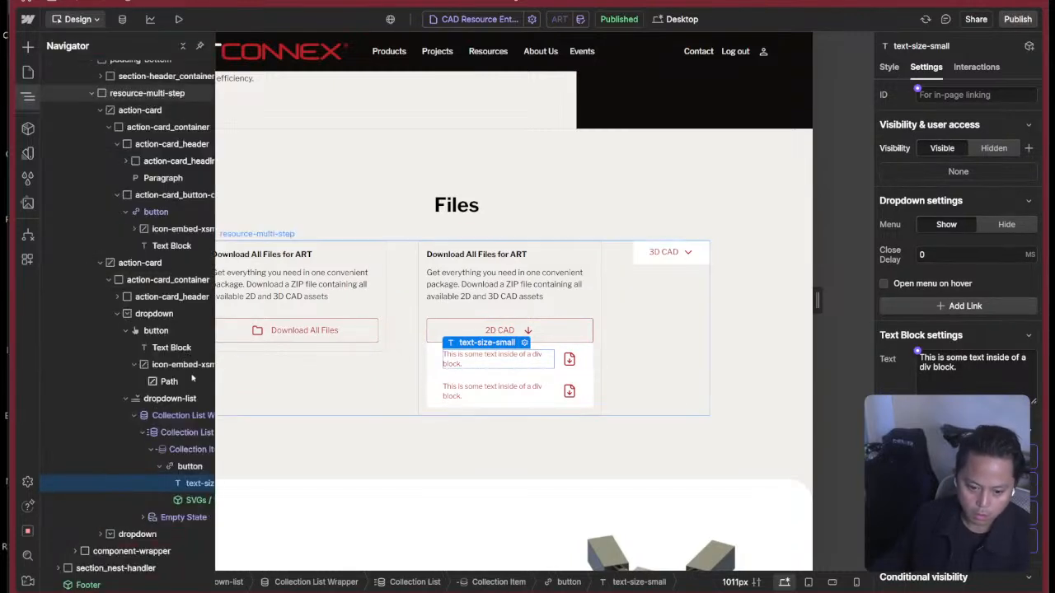
Try to nest a new Collection List inside the 2D files' Collection Item and check its source settings.
left_click(159, 466)
left_click(192, 449)
key("super+k")
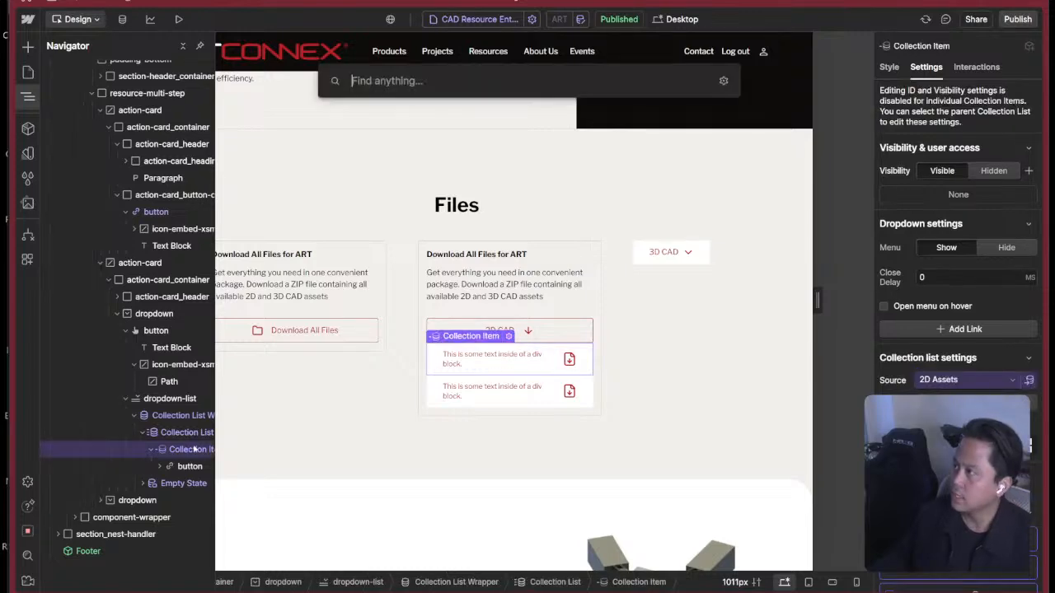
type("coll")
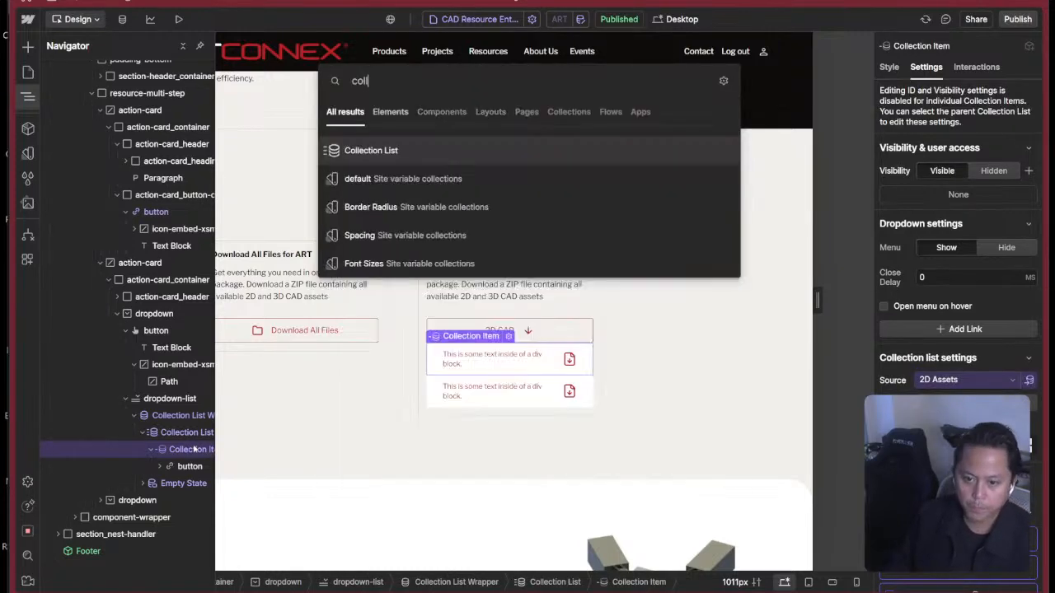
key("Return")
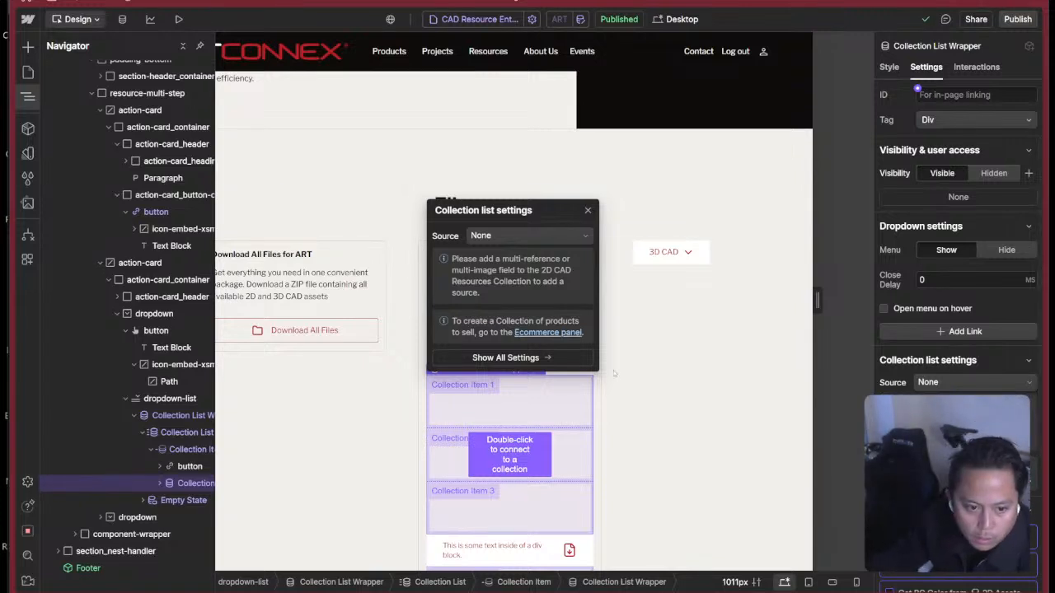
scroll(971, 294, "down", 3)
scroll(971, 295, "up", 1)
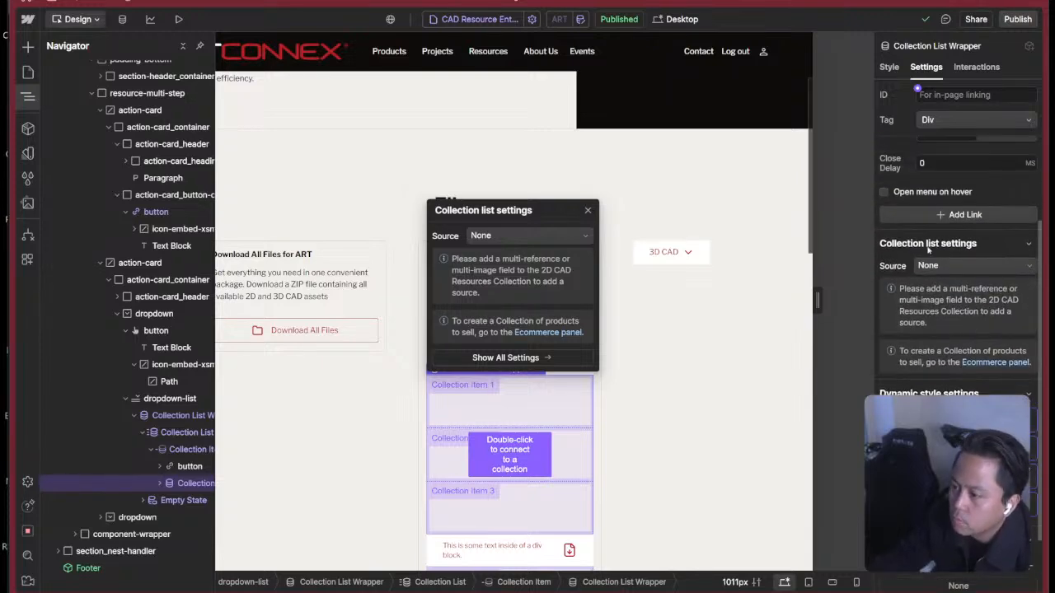
Dismiss the nested Collection List's settings and delete that list from the 2D files' Collection Item.
left_click(28, 73)
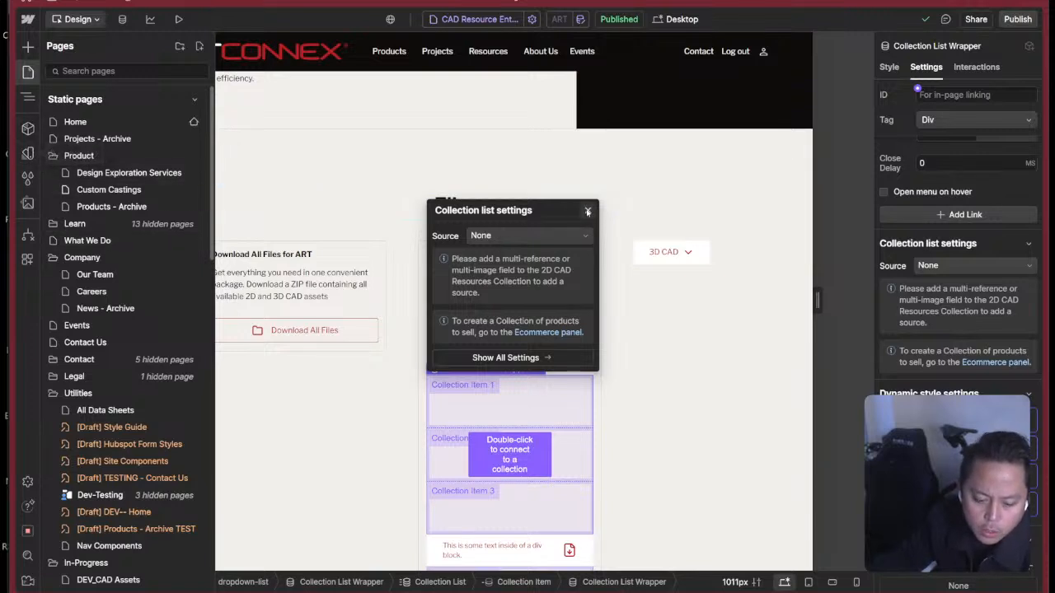
left_click(581, 239)
left_click(580, 239)
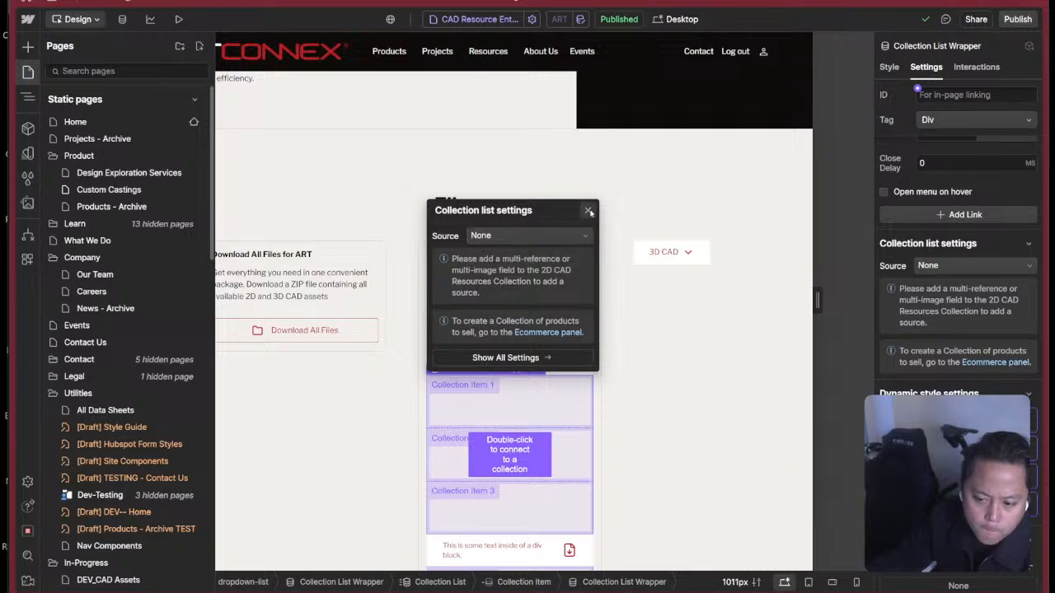
left_click(588, 212)
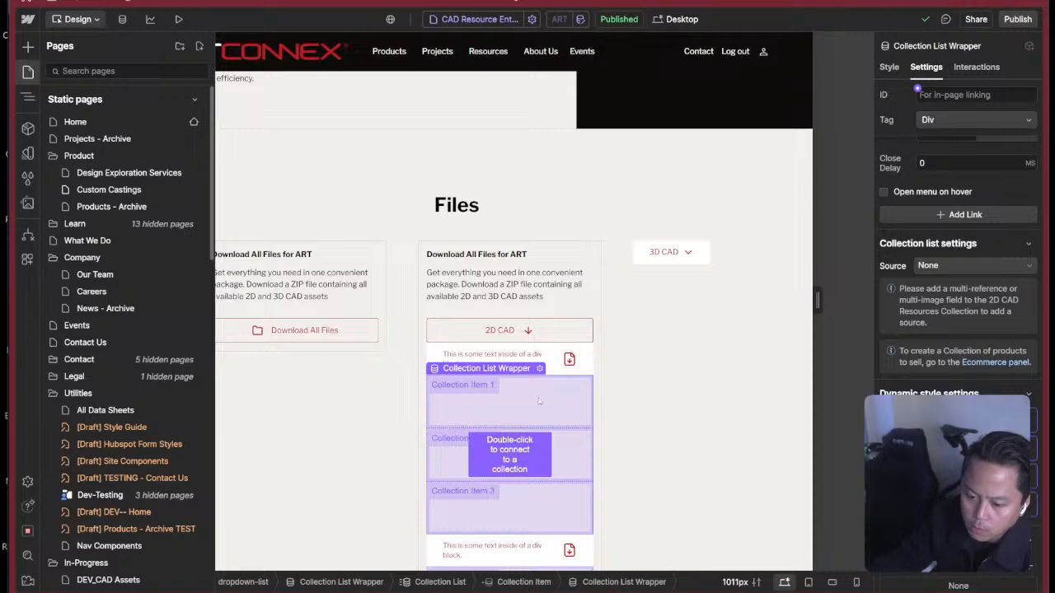
key("z")
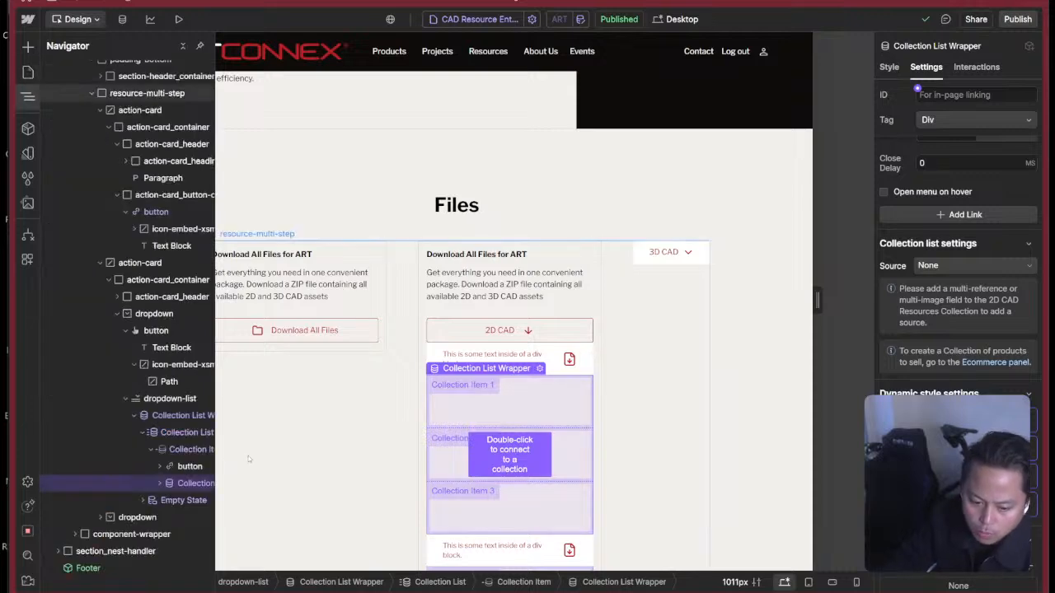
key("Delete")
Examine the collection list settings of the 2D files' Collection List Wrapper, including source, layout and display limits.
left_click(176, 418)
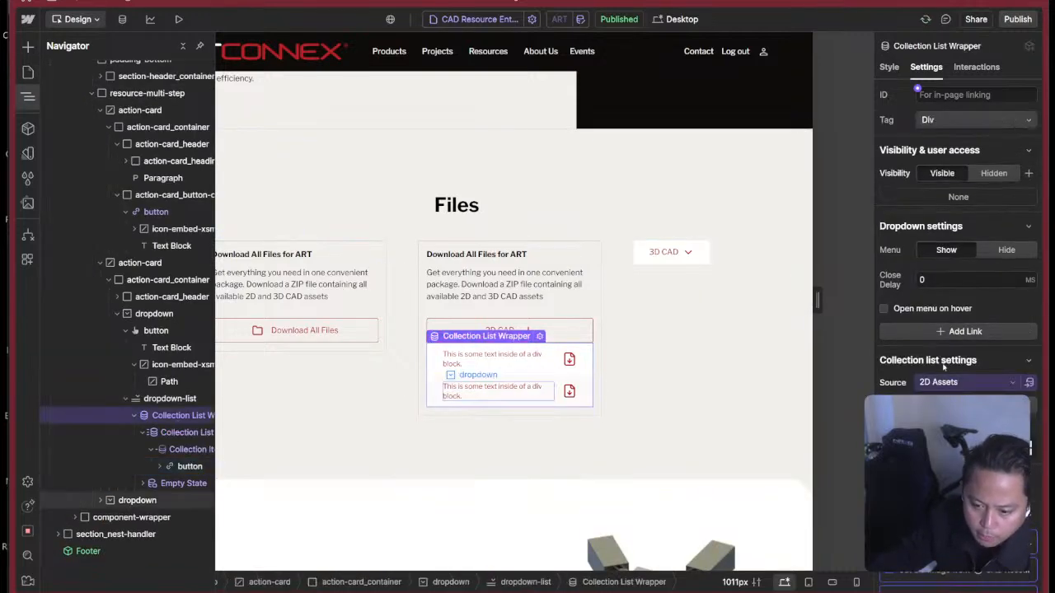
scroll(956, 330, "down", 5)
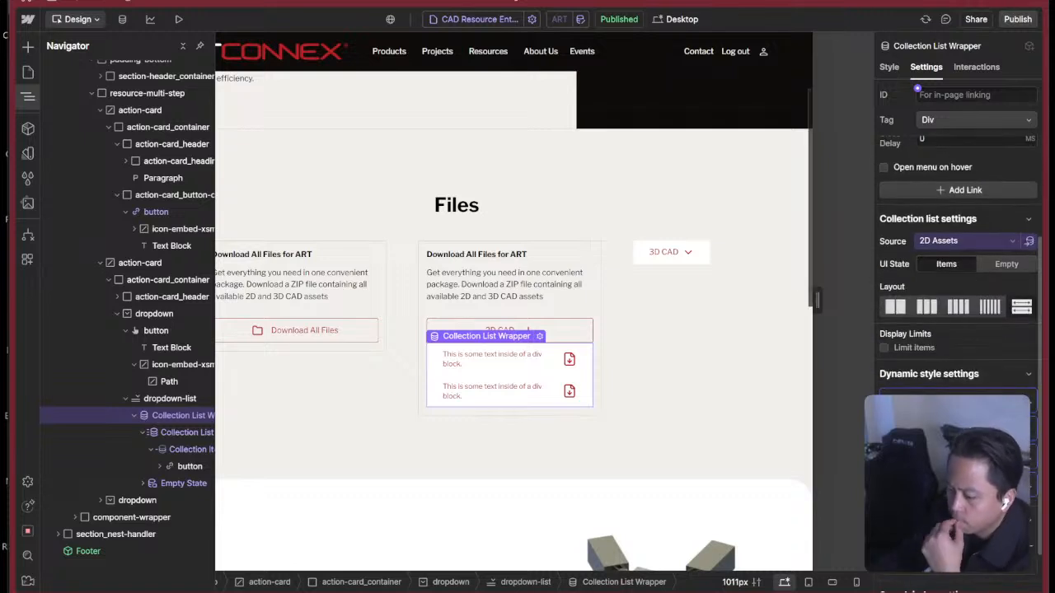
scroll(956, 329, "up", 5)
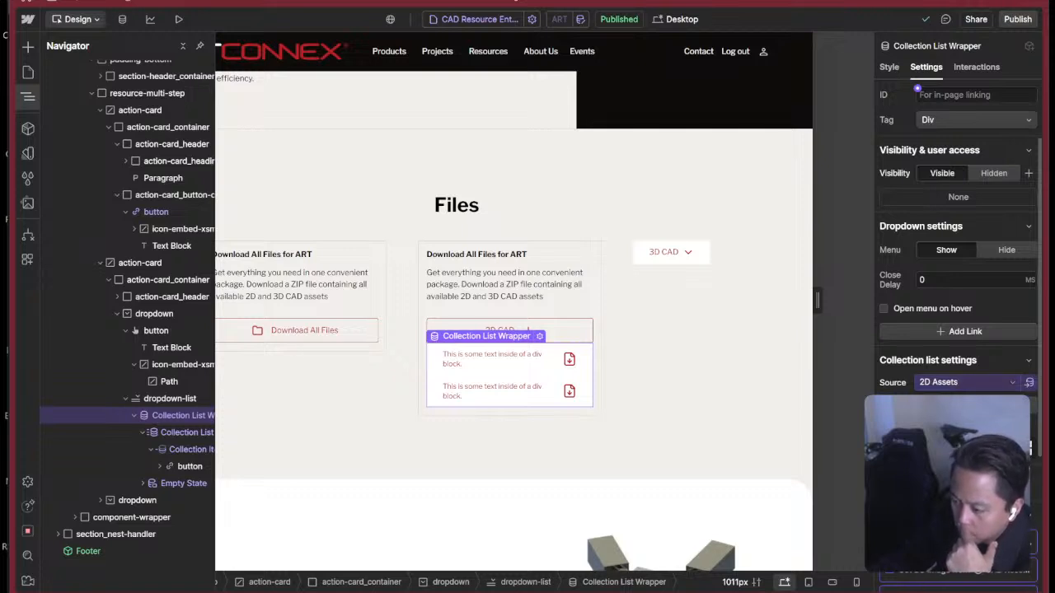
scroll(964, 382, "down", 2)
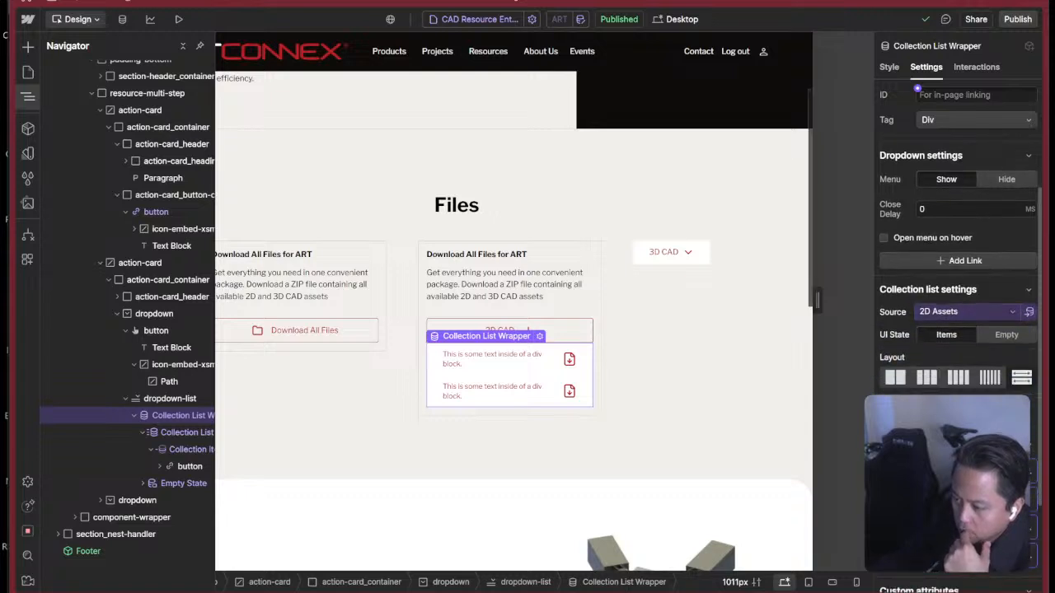
scroll(964, 382, "up", 2)
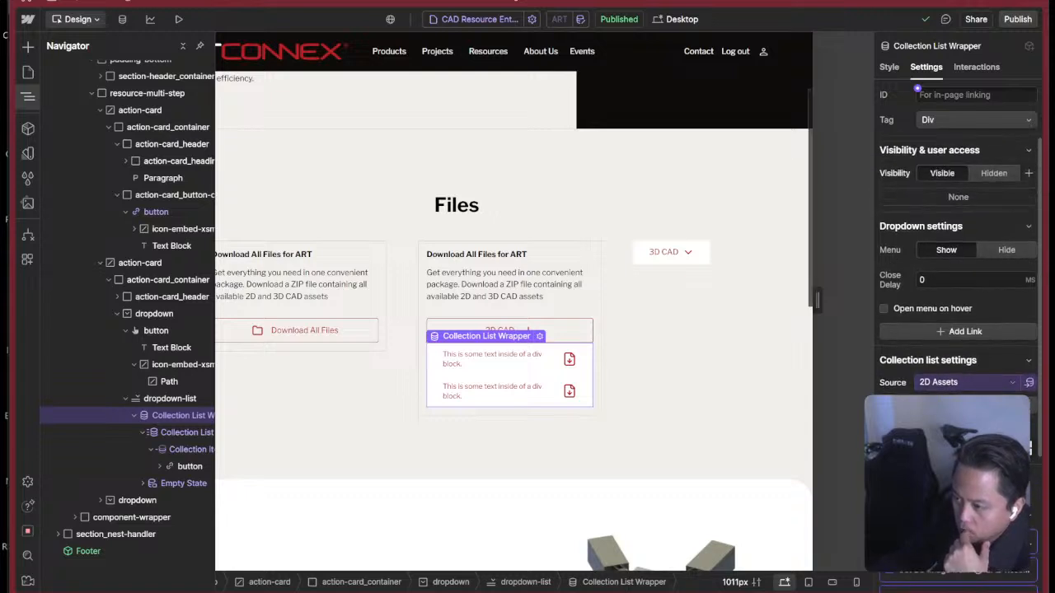
left_click(143, 432)
Open the ART item in the CAD Resource Entries collection and examine its linked 2D and 3D assets.
left_click(122, 19)
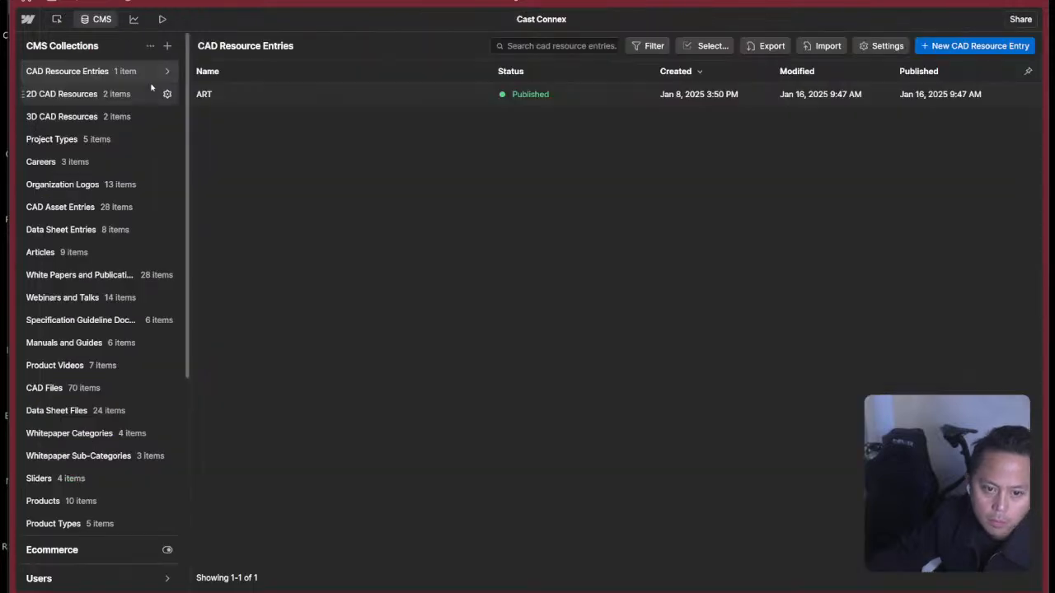
left_click(143, 99)
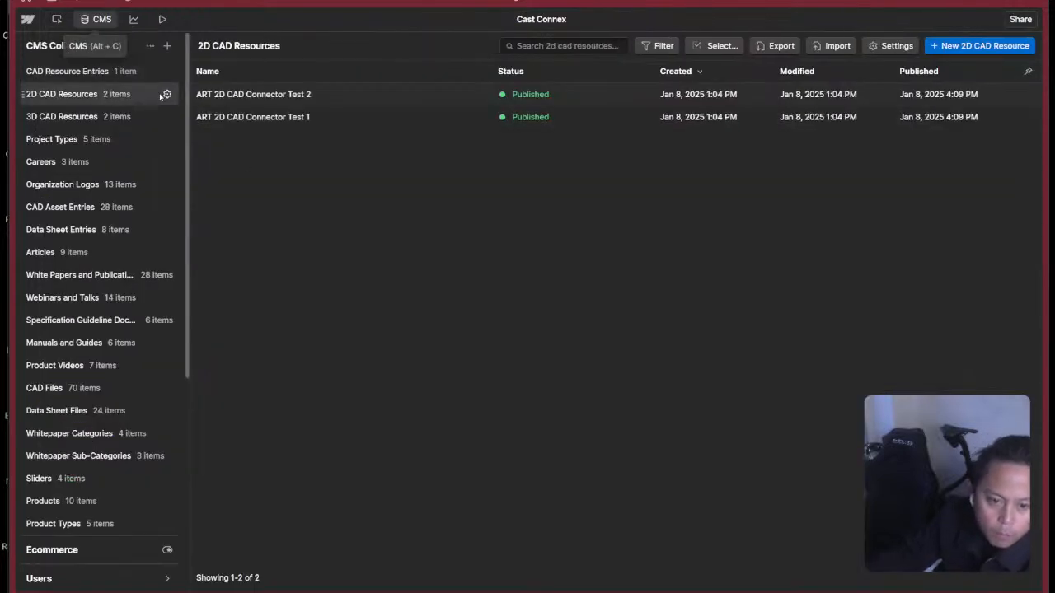
left_click(147, 72)
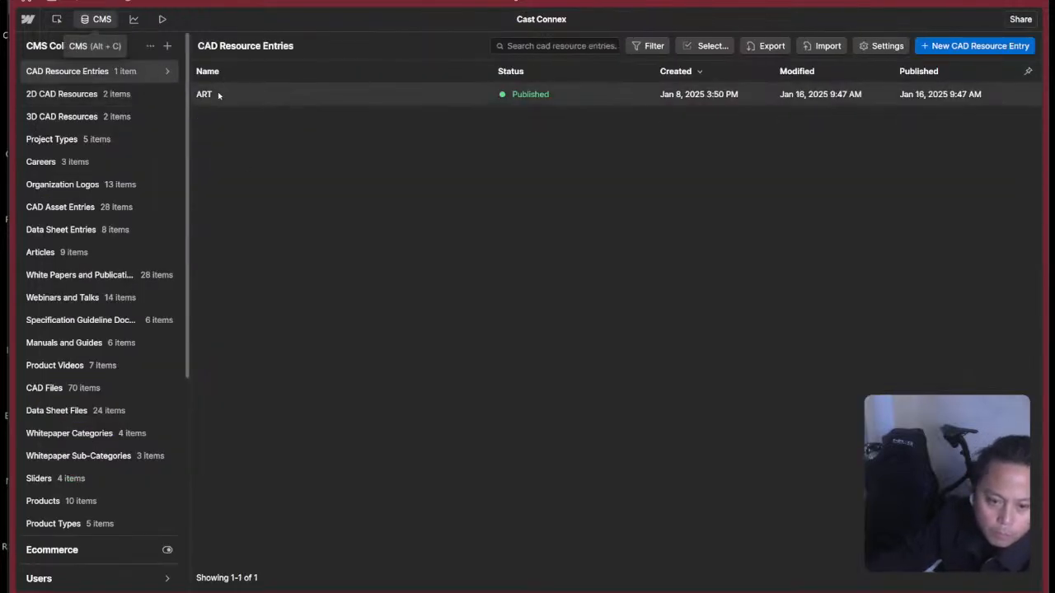
left_click(219, 96)
scroll(583, 374, "down", 3)
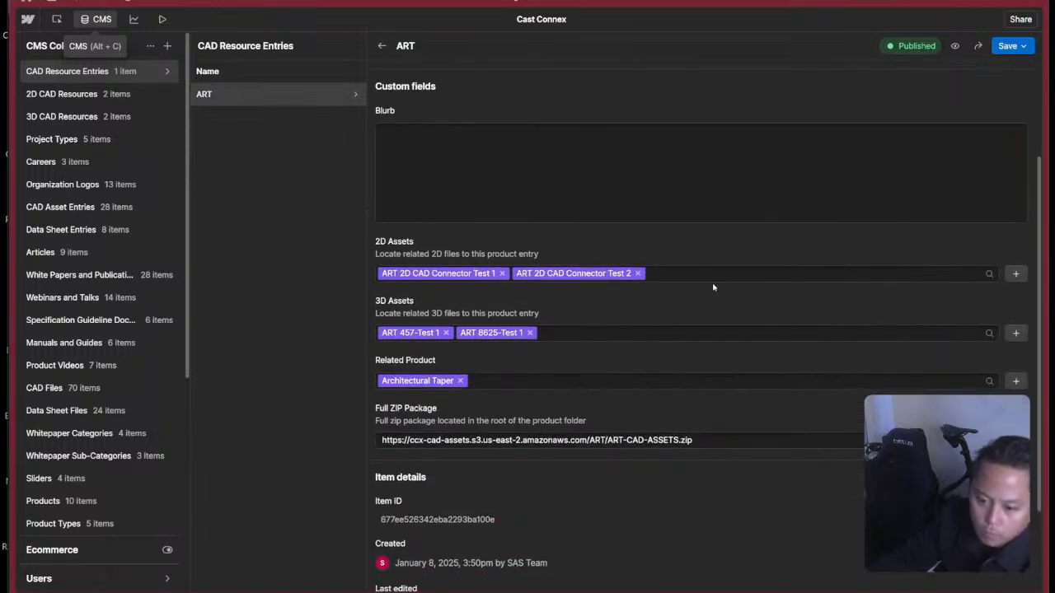
Open the 2D CAD Resources collection settings and examine the options of its File Type field.
left_click(167, 94)
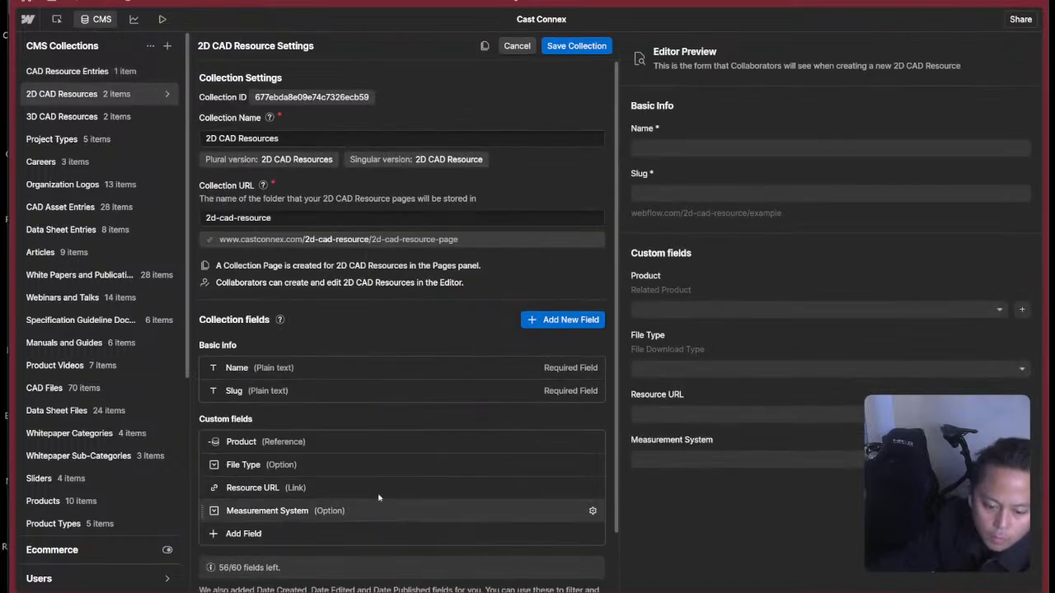
scroll(382, 465, "down", 1)
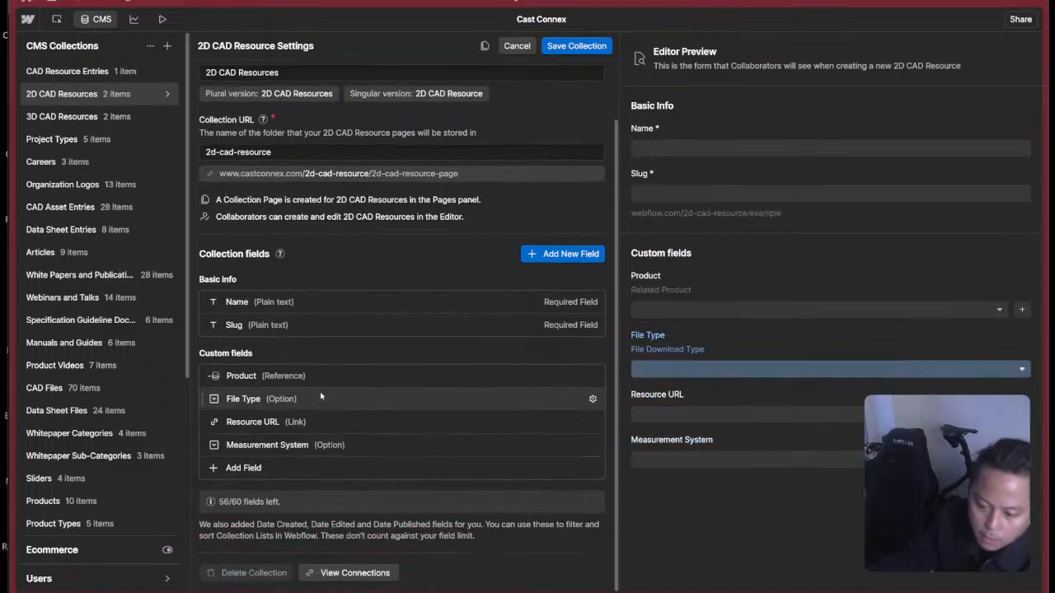
left_click(544, 407)
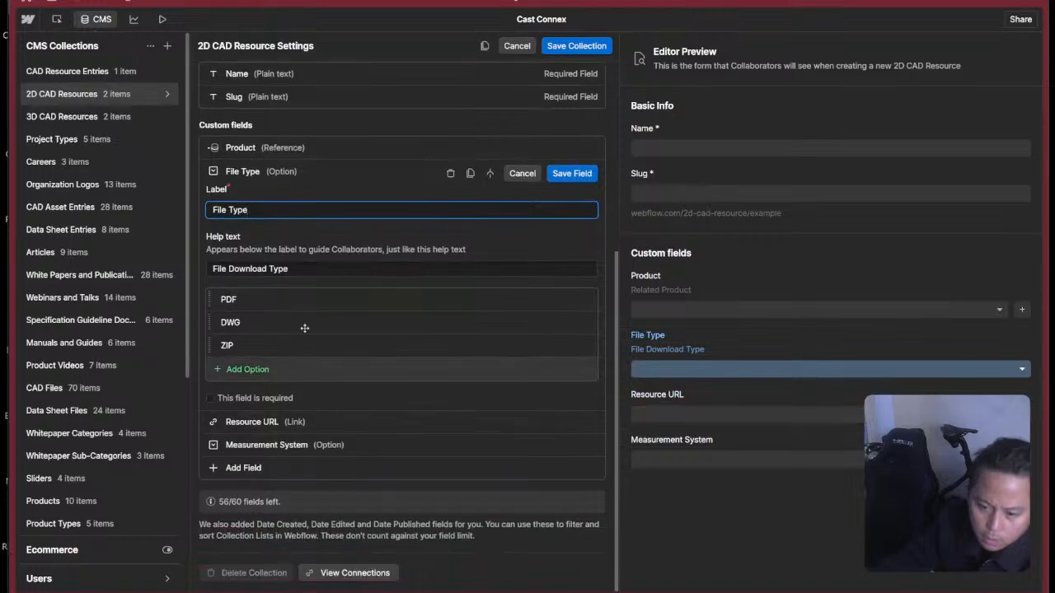
left_click(522, 173)
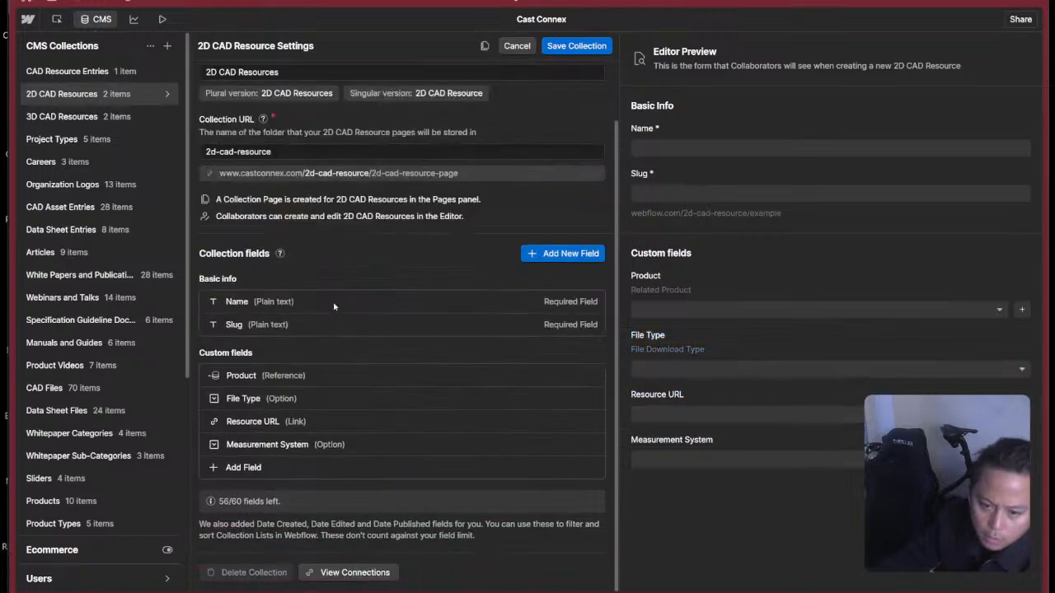
Add a Reference field labelled CAD Resource Entry to 2D CAD Resources, linked to the CAD Resource Entries collection, and save the collection.
left_click(295, 468)
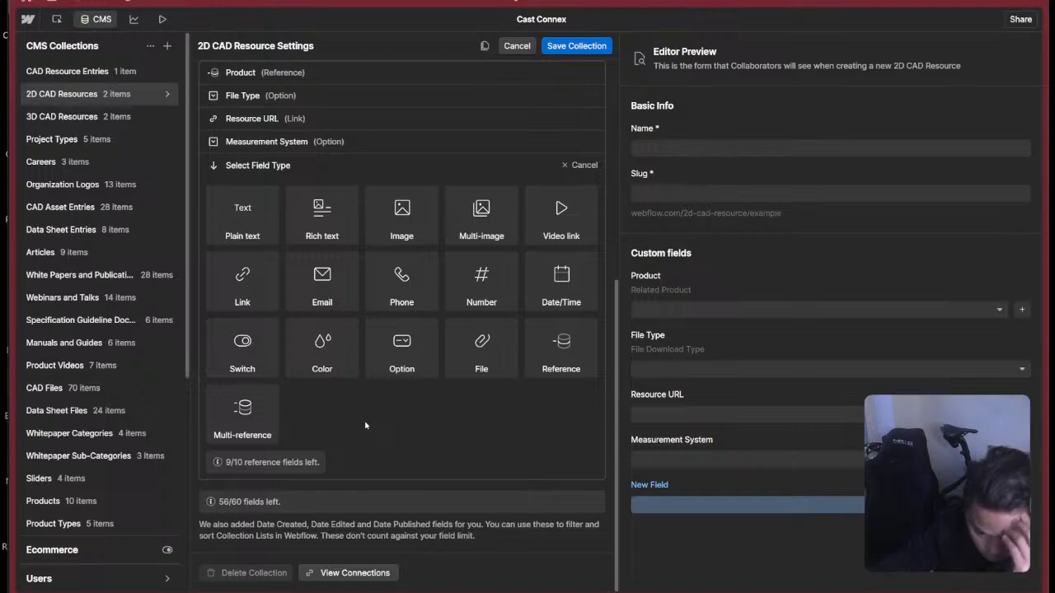
scroll(366, 425, "up", 3)
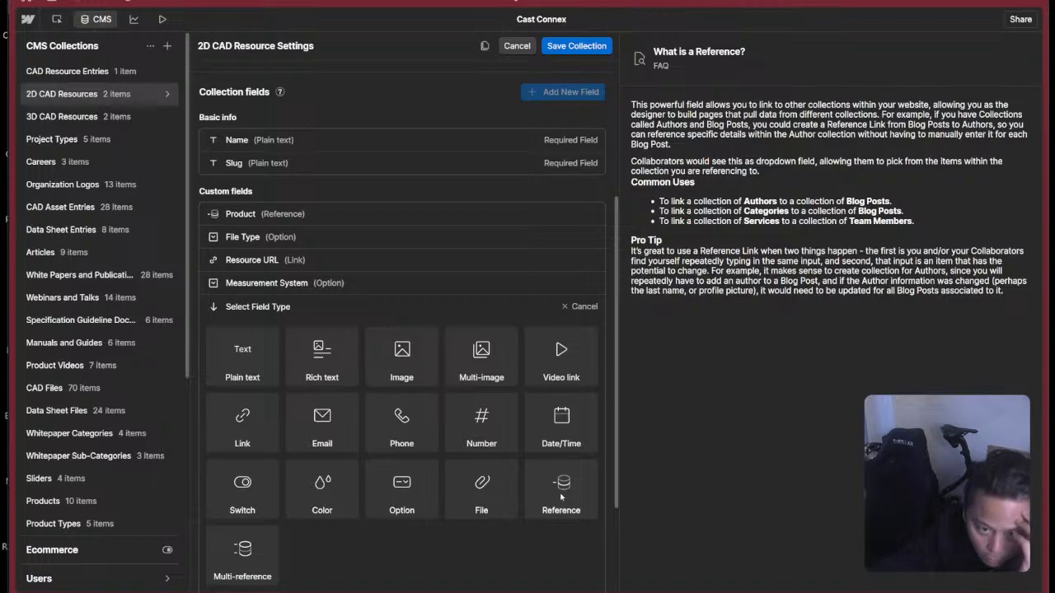
left_click(561, 493)
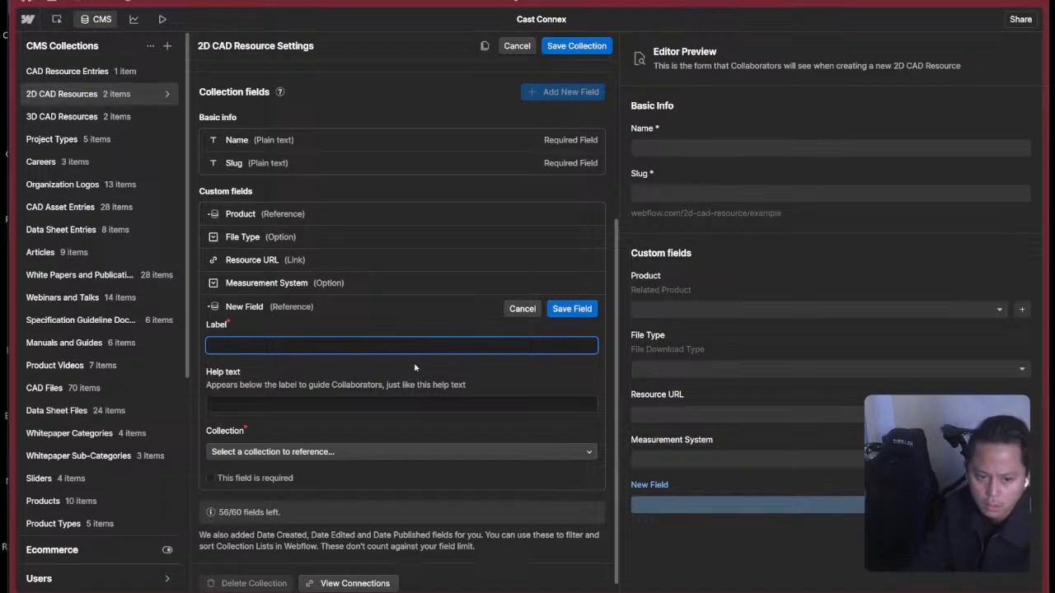
type("CAD")
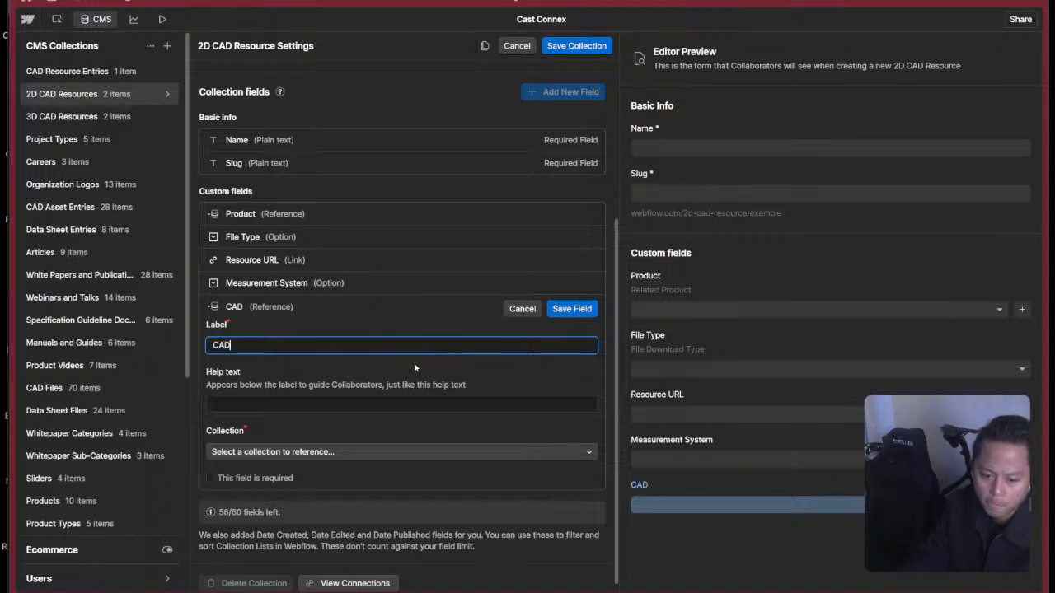
type(" Resource")
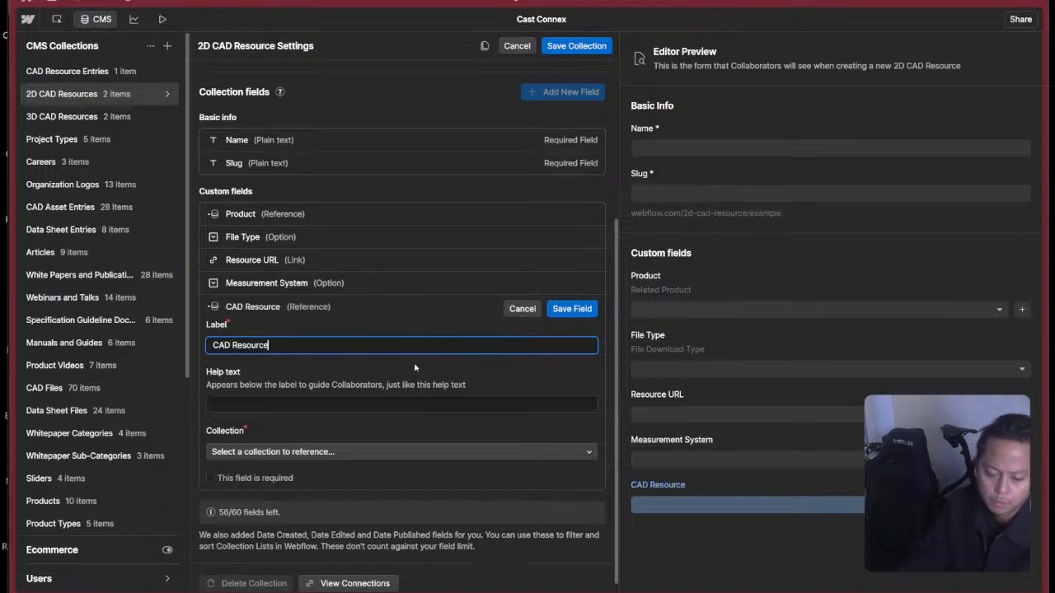
type(" Entry")
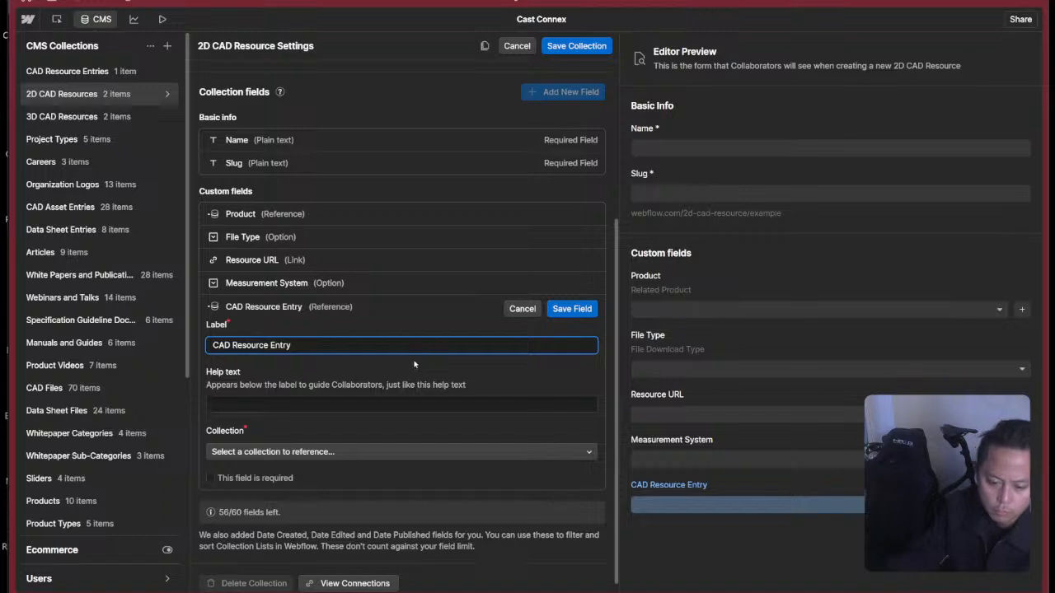
left_click(276, 452)
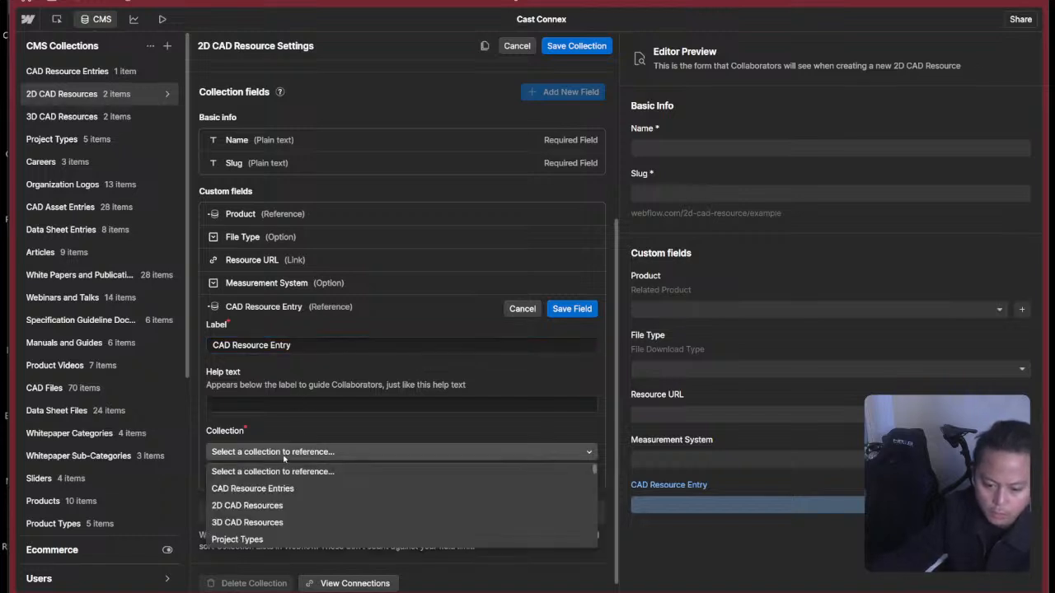
left_click(276, 488)
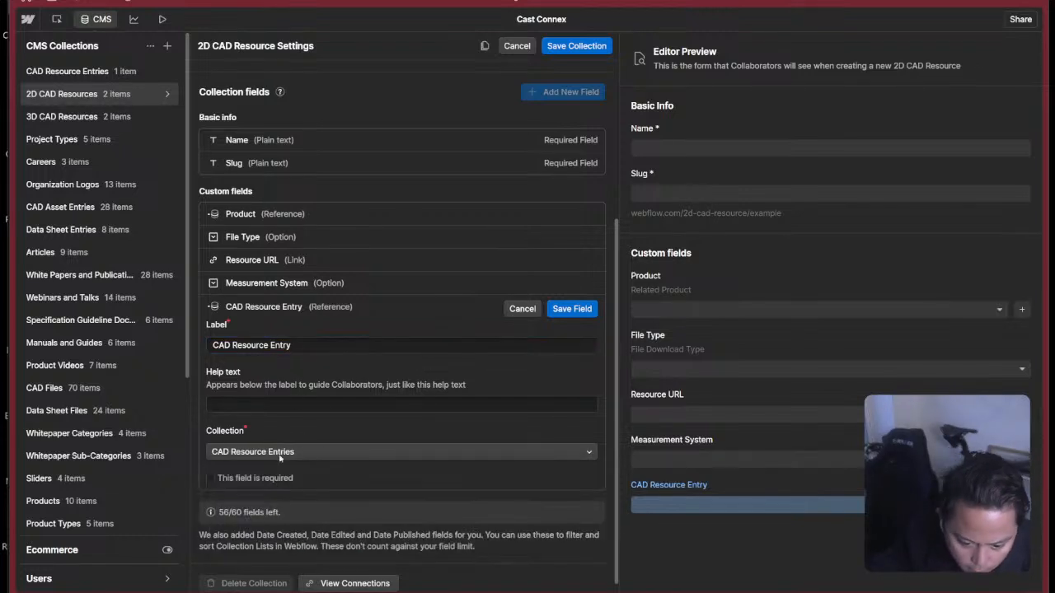
left_click(572, 308)
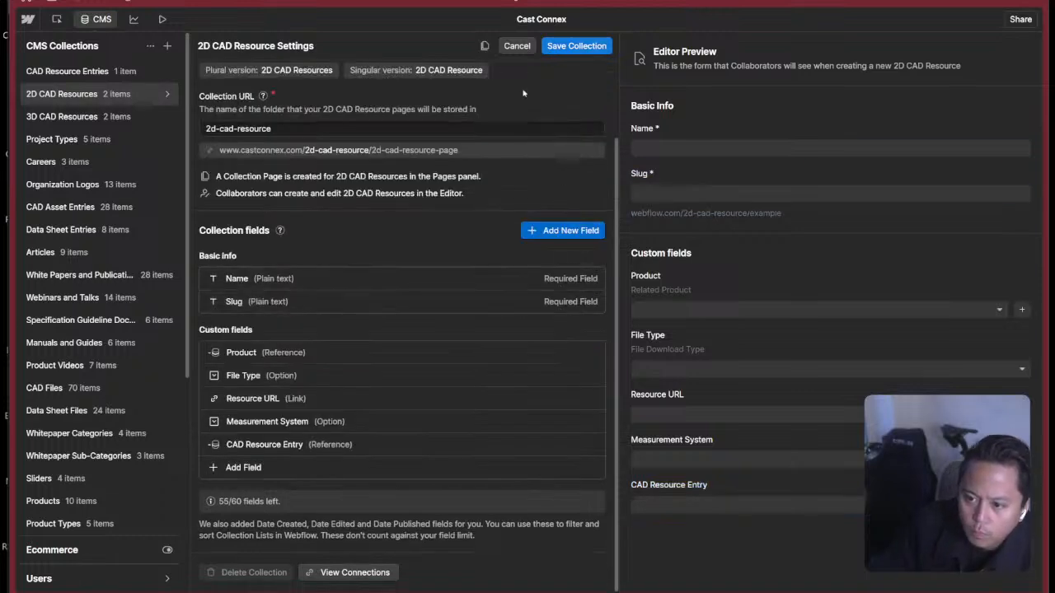
left_click(583, 45)
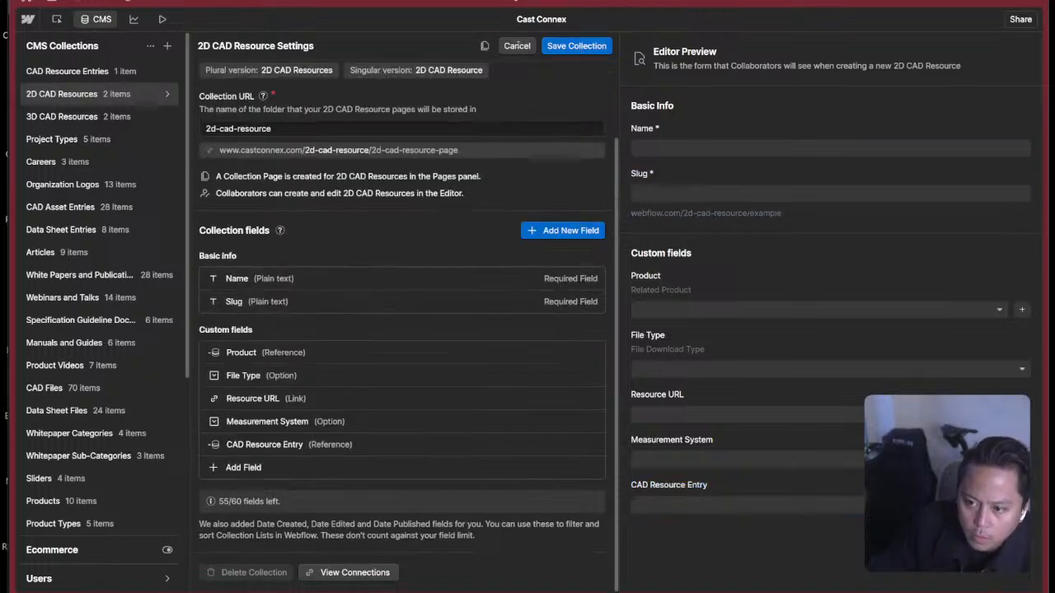
Set the CAD Resource Entry of the ART 2D CAD Connector Test 2 item to ART and queue it to publish.
left_click(290, 95)
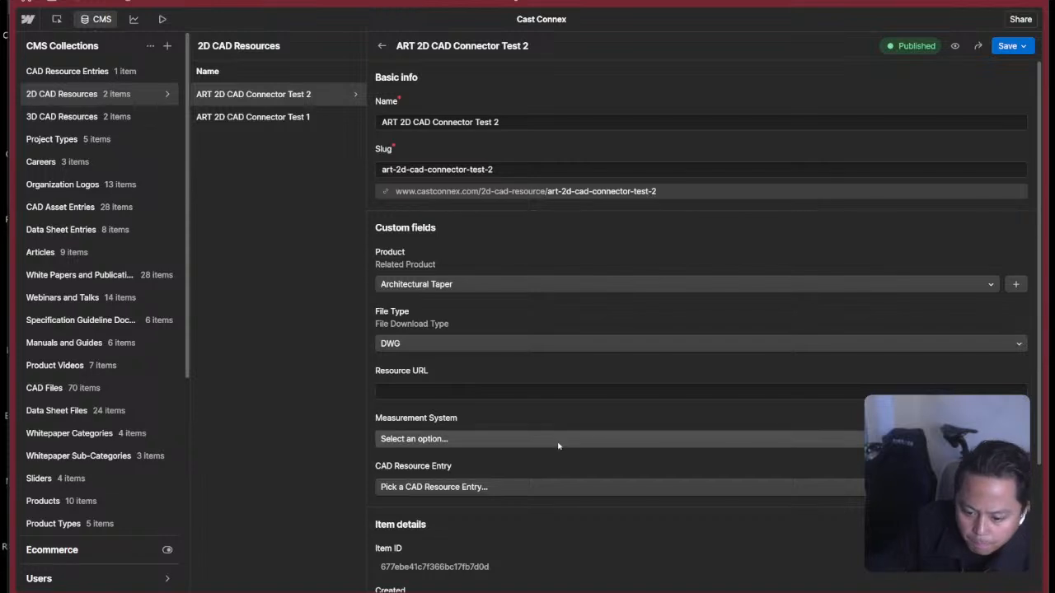
left_click(427, 487)
left_click(428, 526)
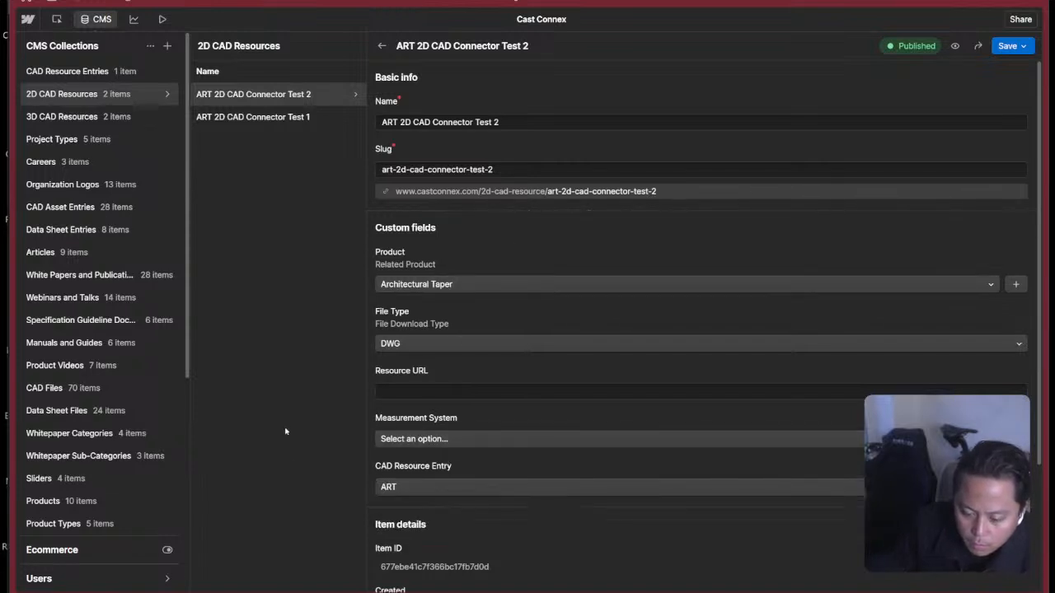
left_click(1020, 47)
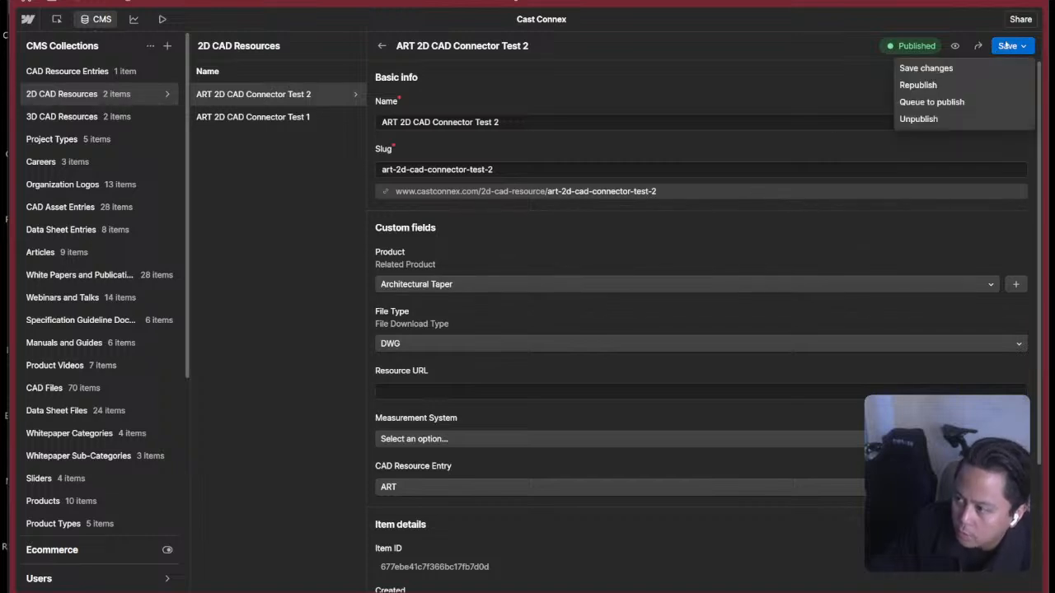
left_click(938, 102)
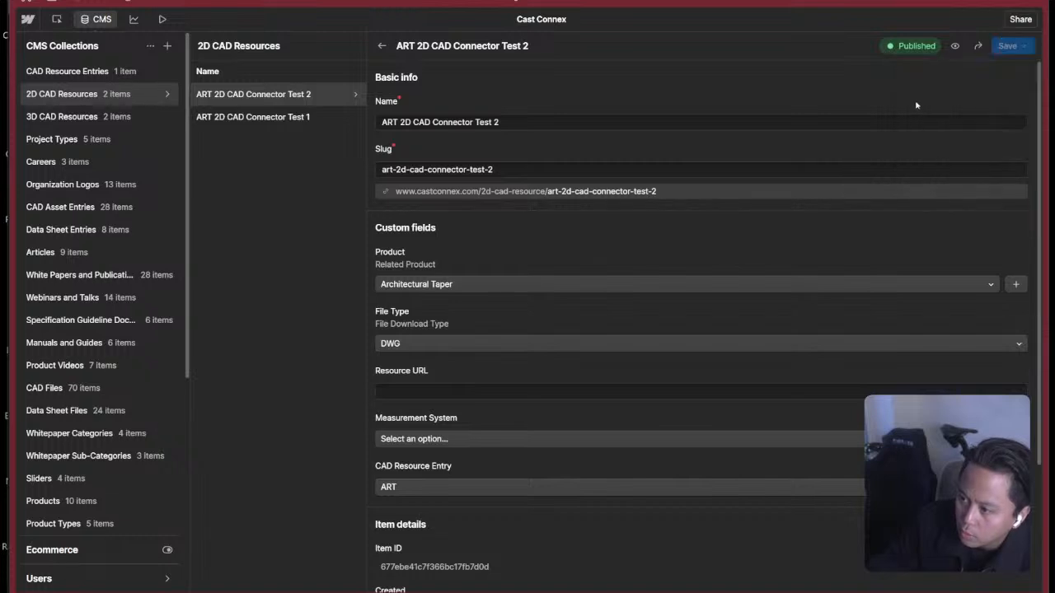
Return to the page design and examine the settings of the placeholder text in the 2D CAD dropdown's first file row.
left_click(57, 19)
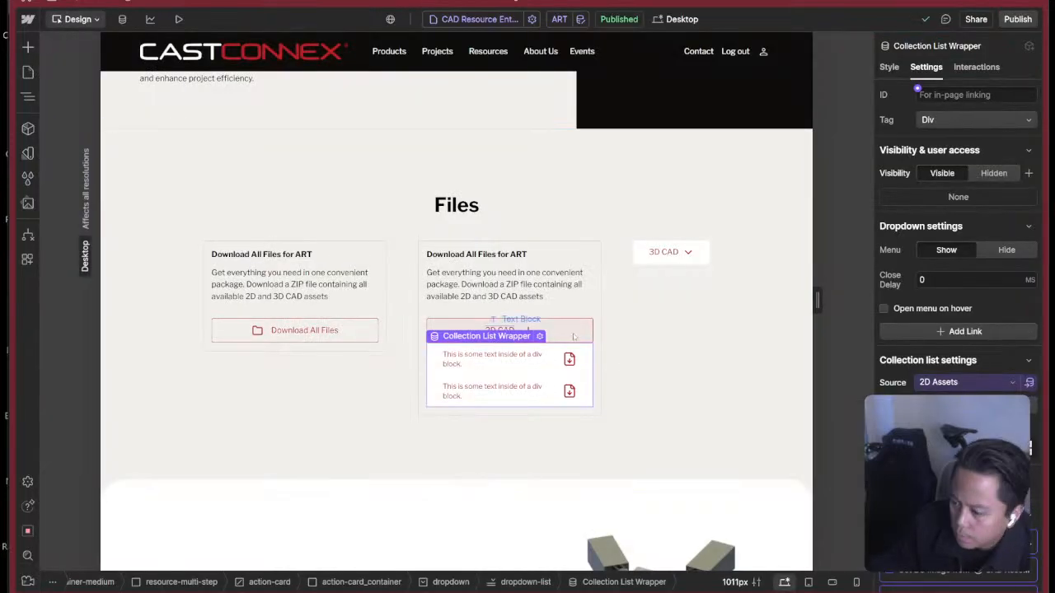
left_click(573, 365)
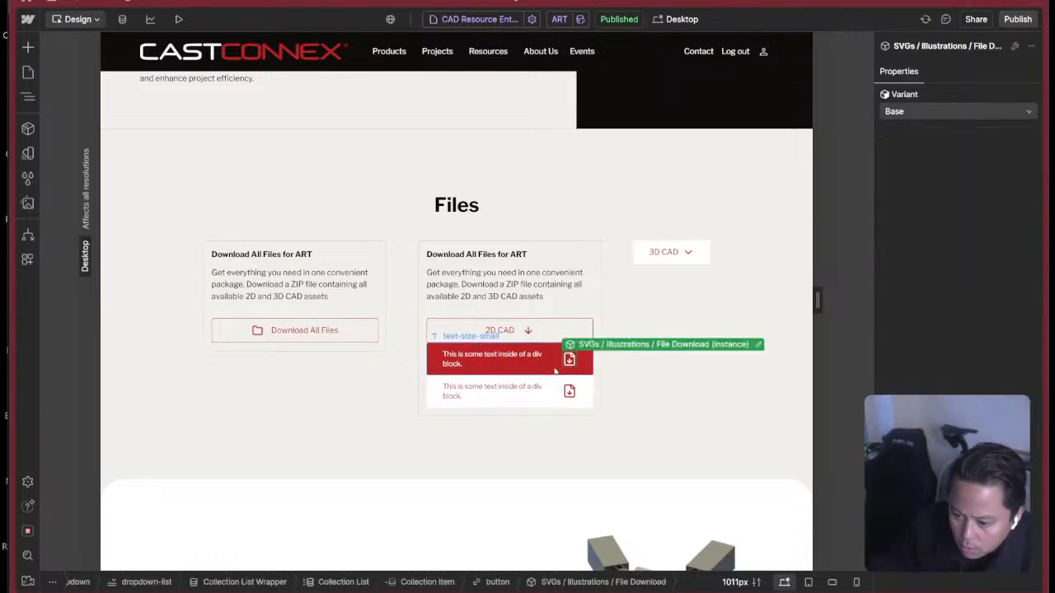
left_click(488, 362)
scroll(1039, 420, "down", 2)
scroll(1039, 420, "up", 3)
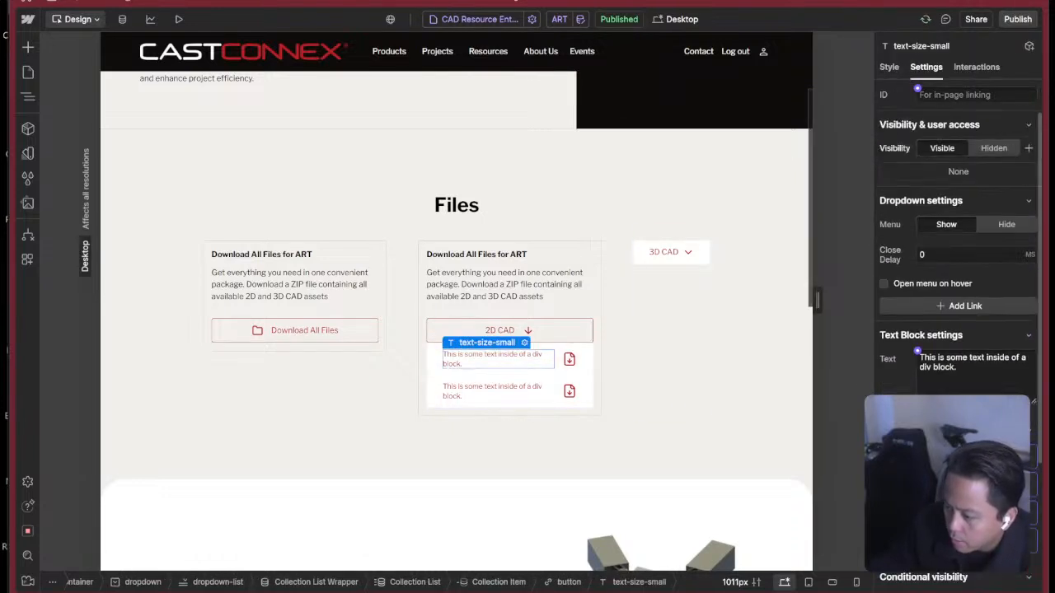
scroll(1039, 420, "down", 3)
left_click(1032, 423)
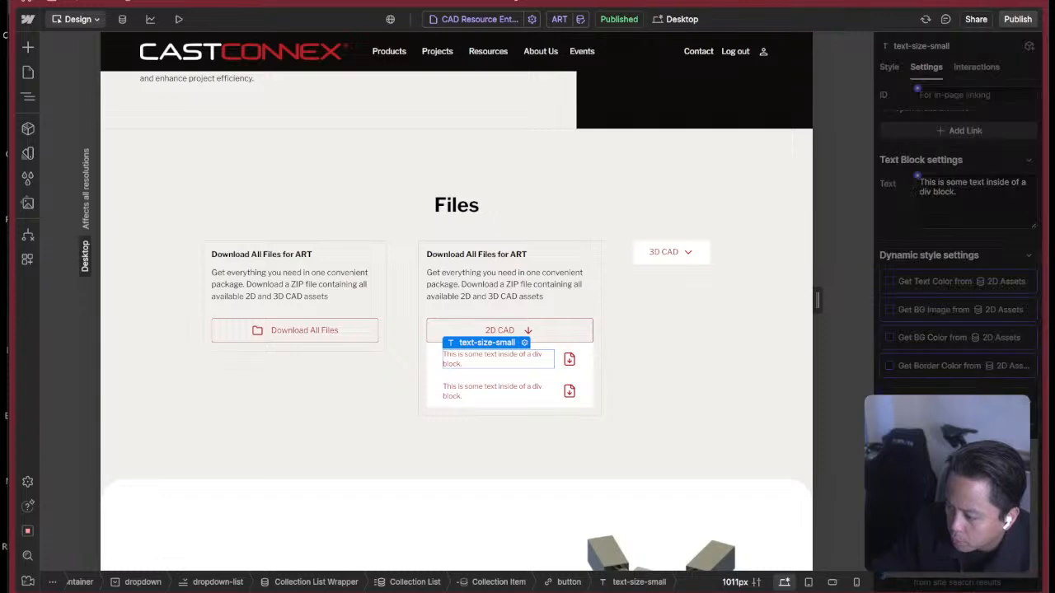
key("Escape")
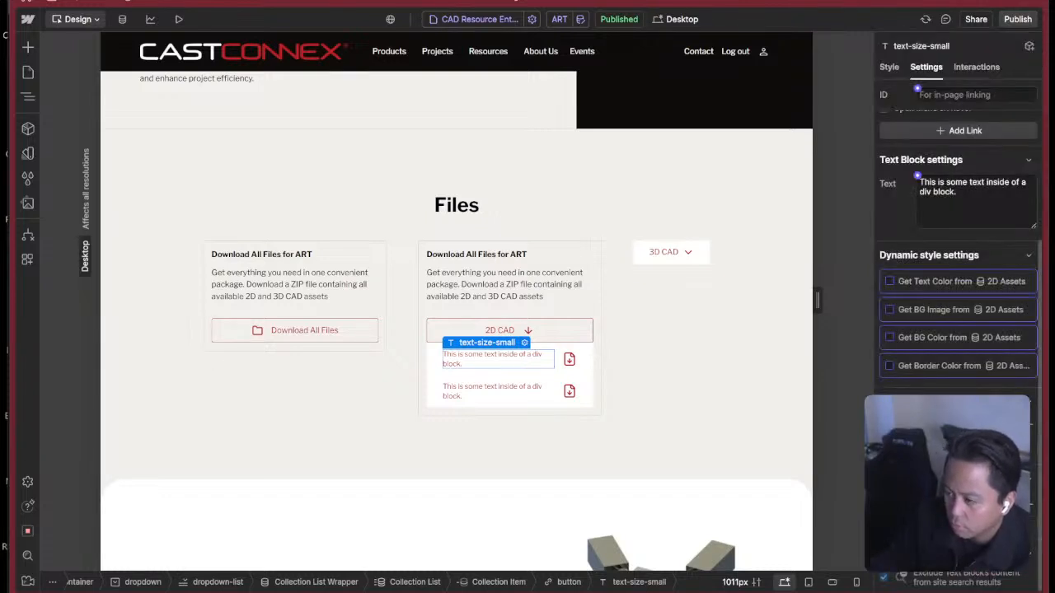
Add a conditional visibility rule based on a 2D Assets field to the file row's placeholder text.
left_click(1032, 423)
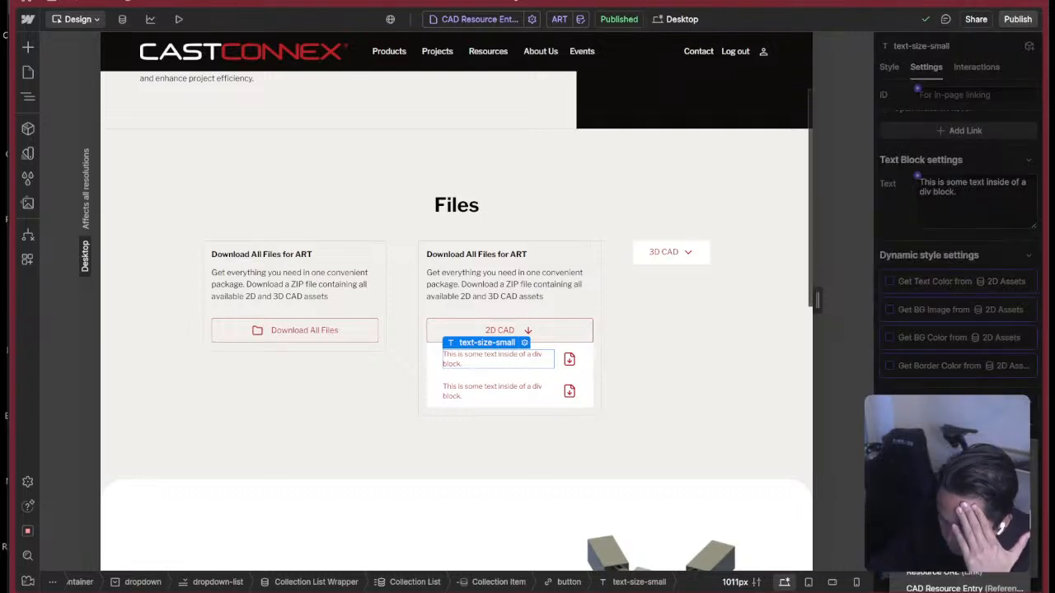
scroll(960, 577, "down", 3)
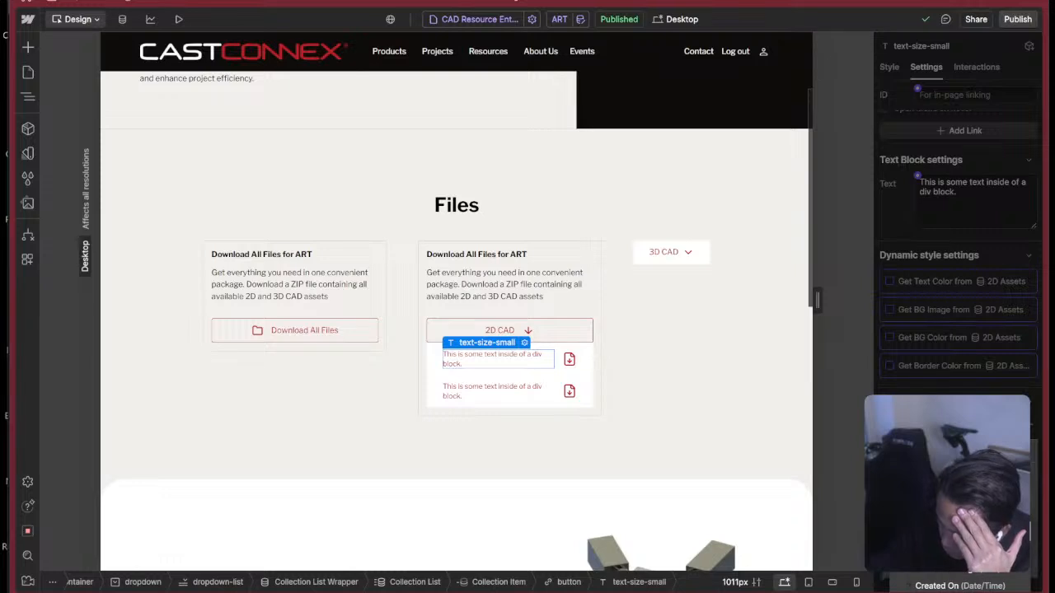
scroll(960, 577, "up", 3)
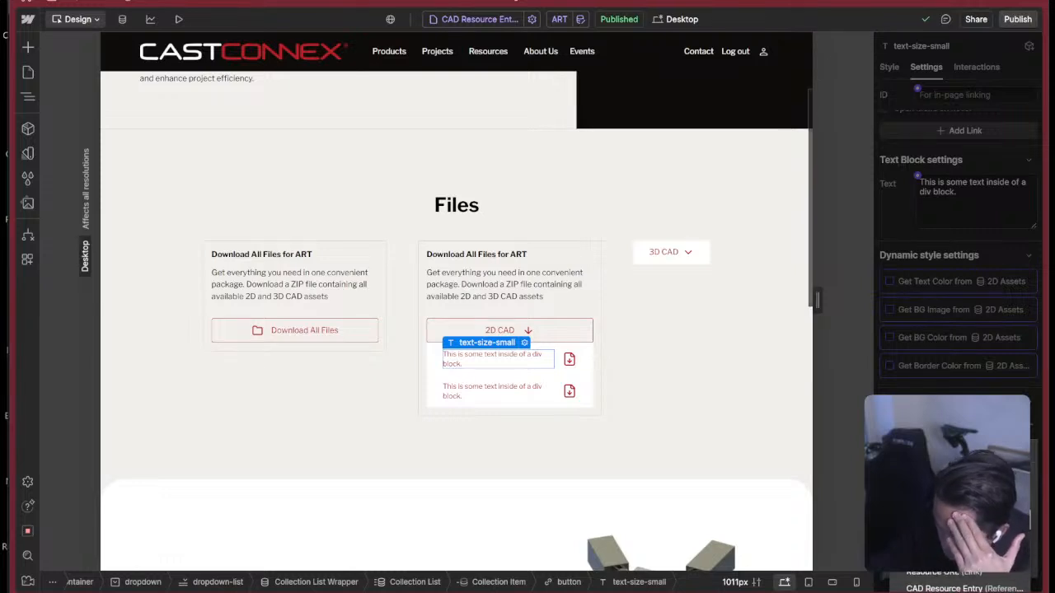
scroll(960, 577, "down", 5)
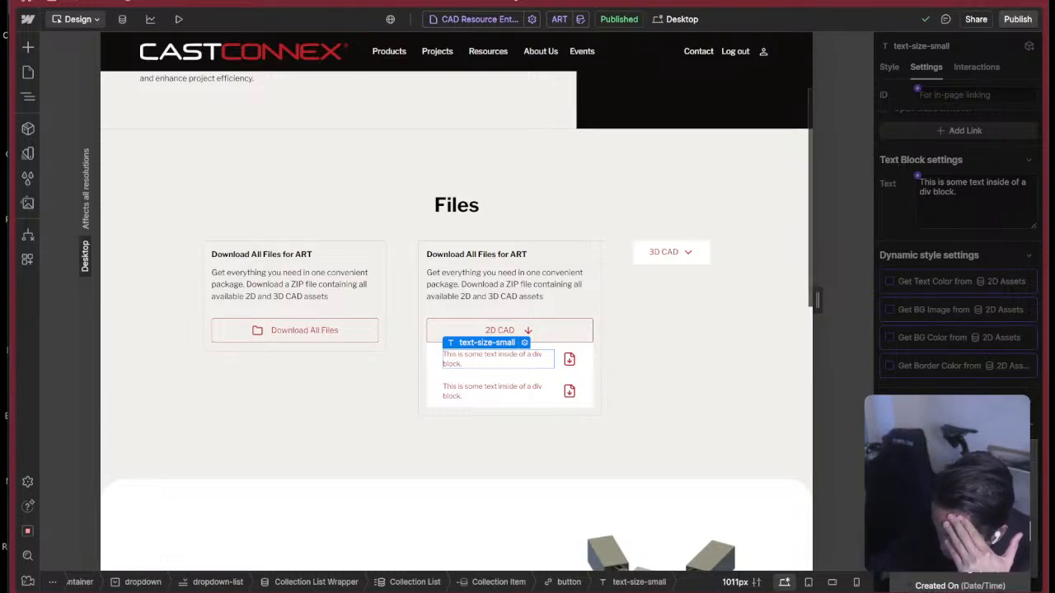
scroll(960, 577, "up", 1)
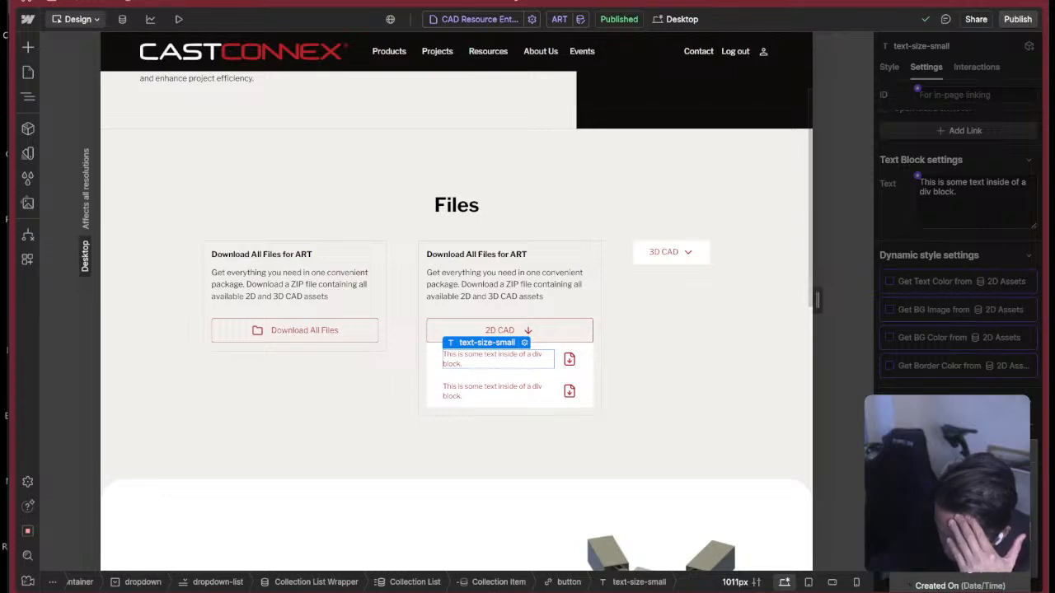
scroll(960, 577, "down", 2)
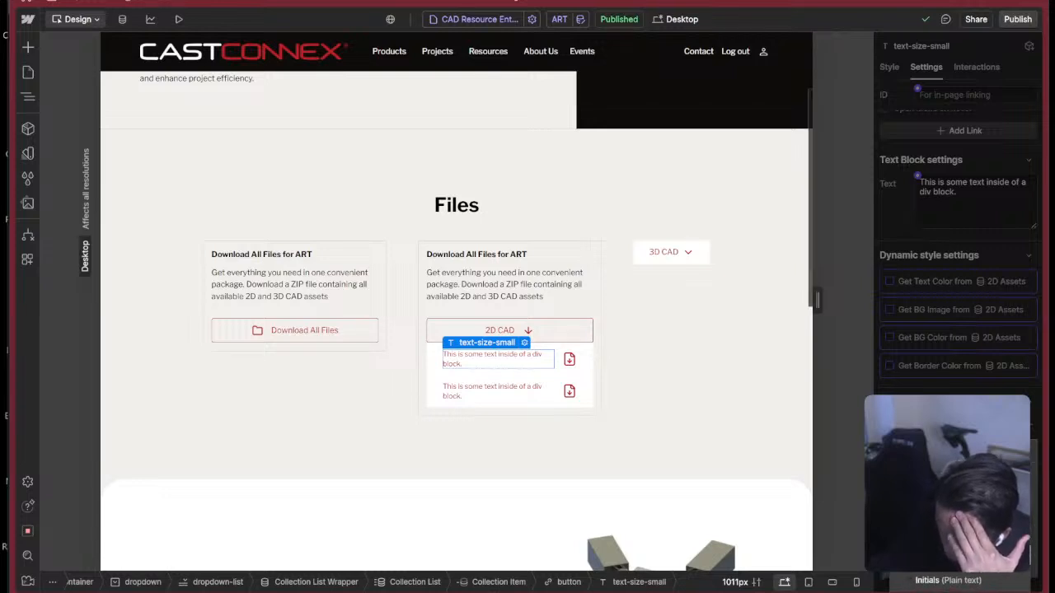
scroll(960, 577, "up", 5)
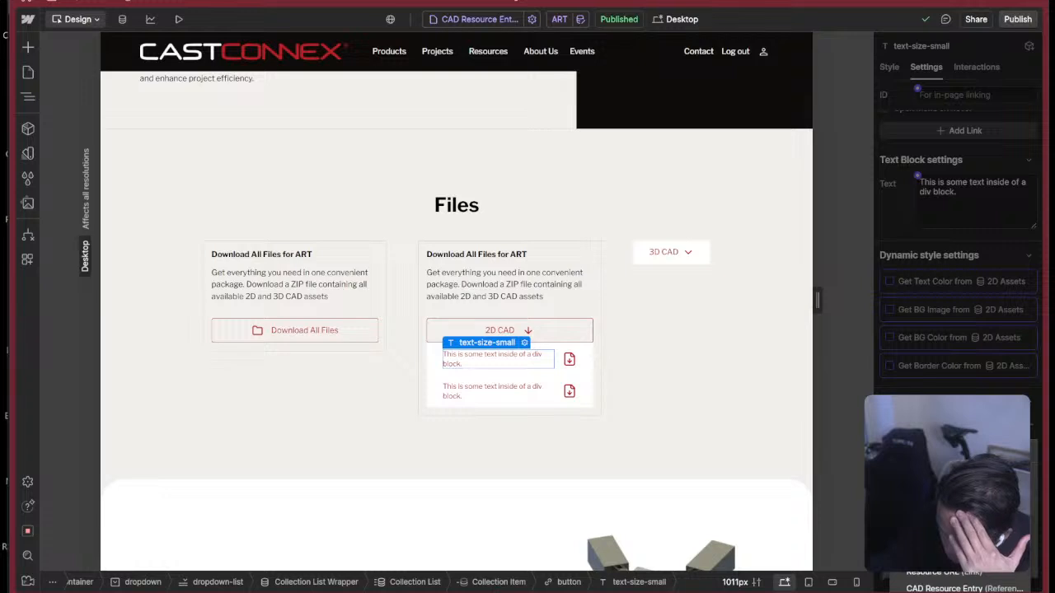
left_click(948, 503)
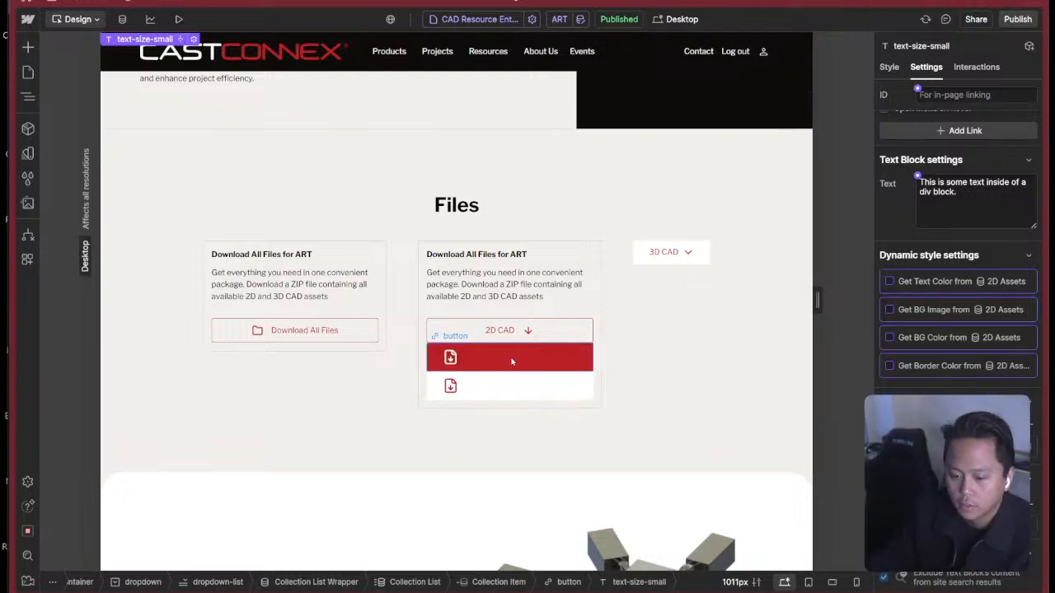
Delete the CAD Resource Entry reference field from the 2D CAD Resources collection and save the collection.
left_click(28, 96)
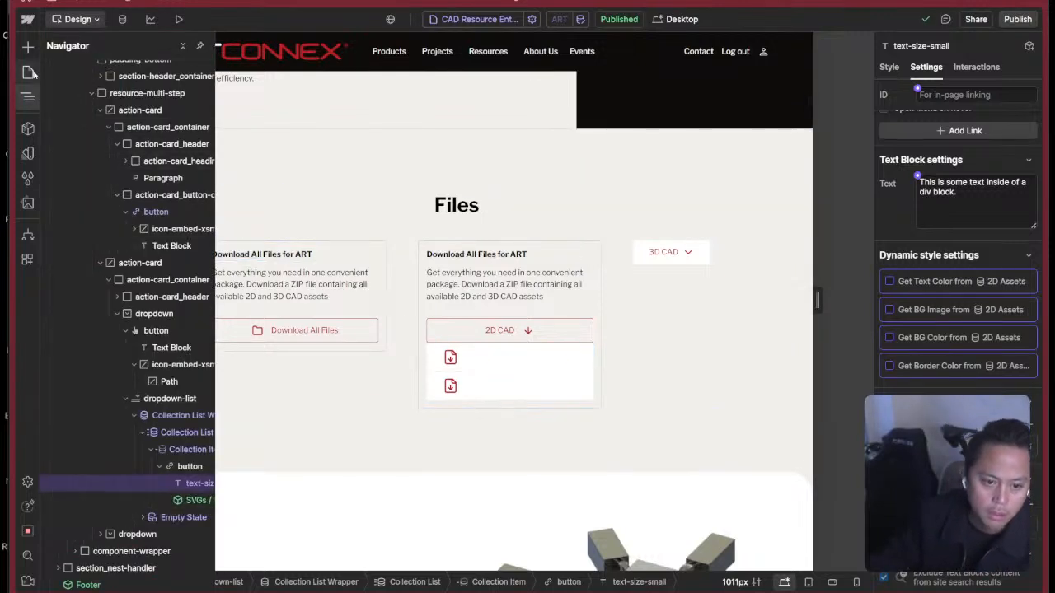
left_click(28, 72)
left_click(122, 19)
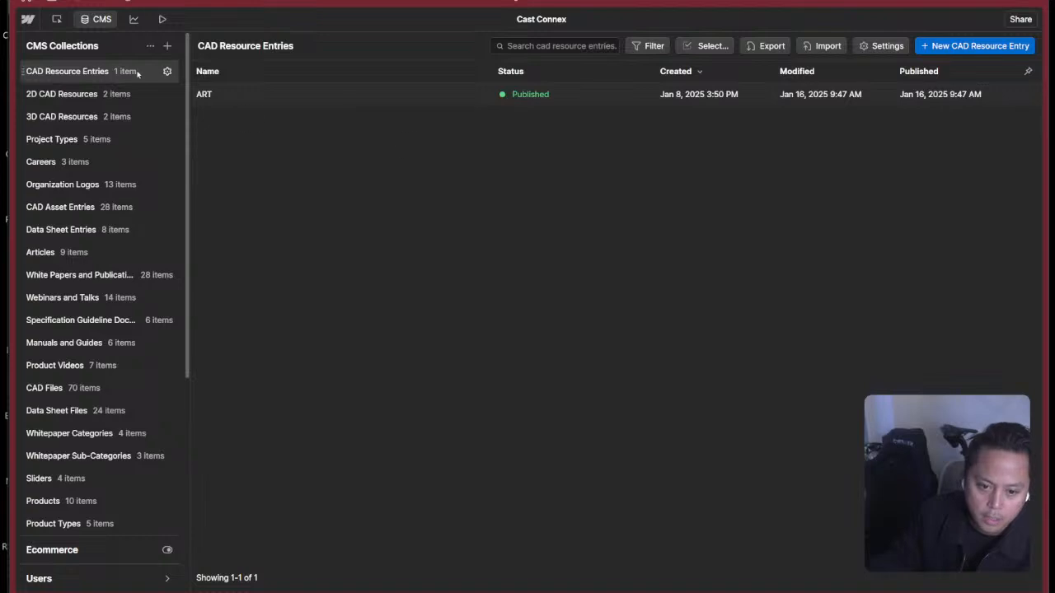
left_click(168, 94)
left_click(412, 534)
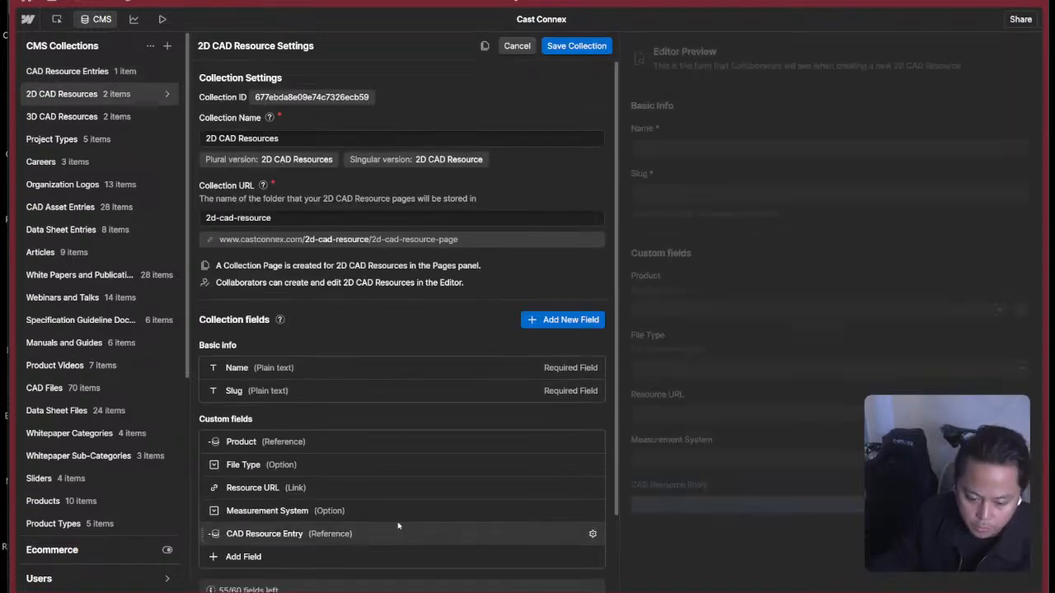
left_click(450, 275)
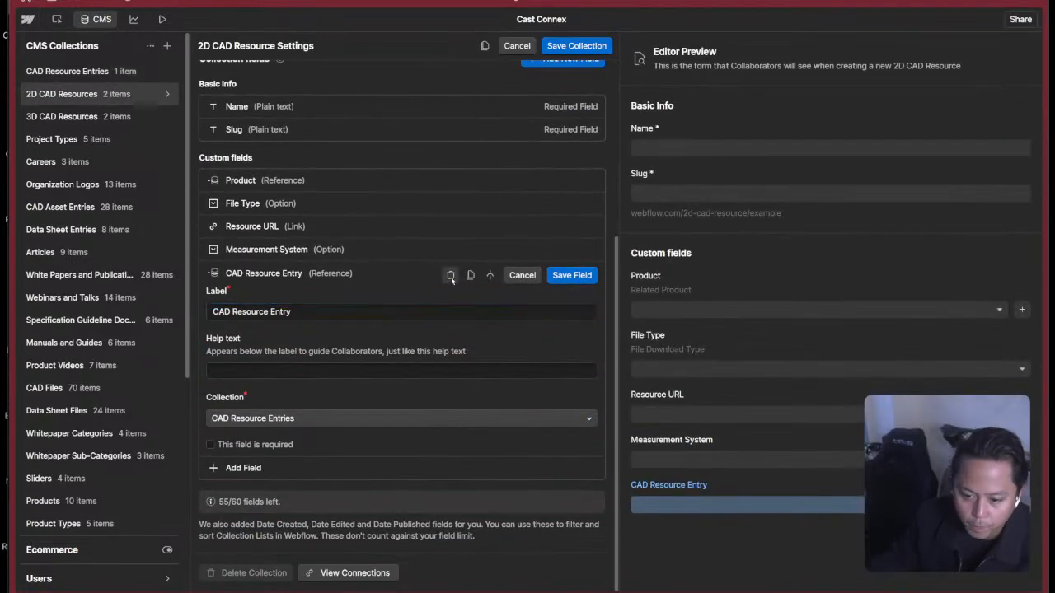
left_click(668, 336)
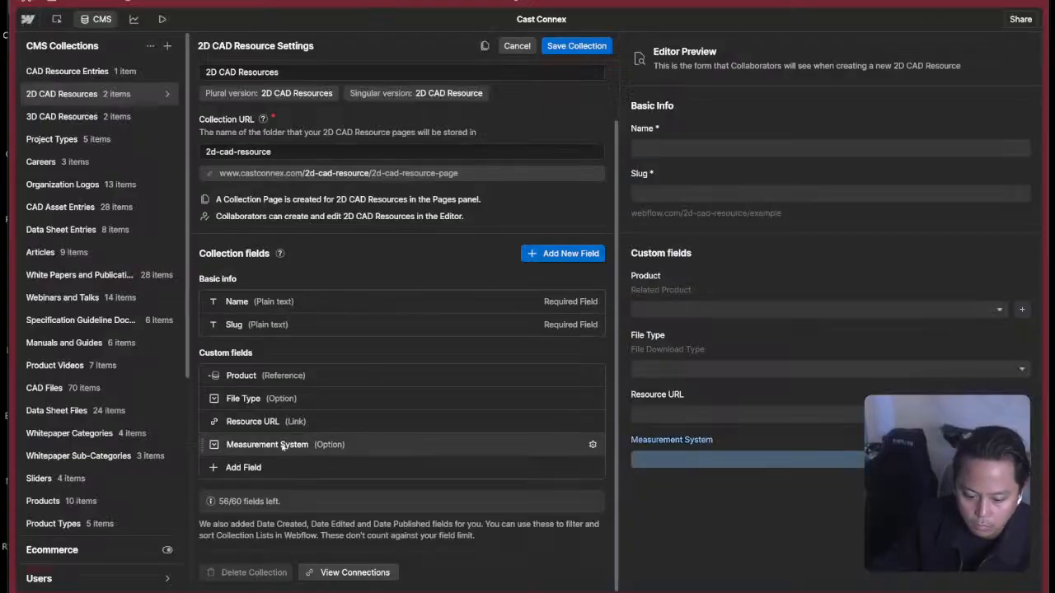
scroll(281, 447, "up", 2)
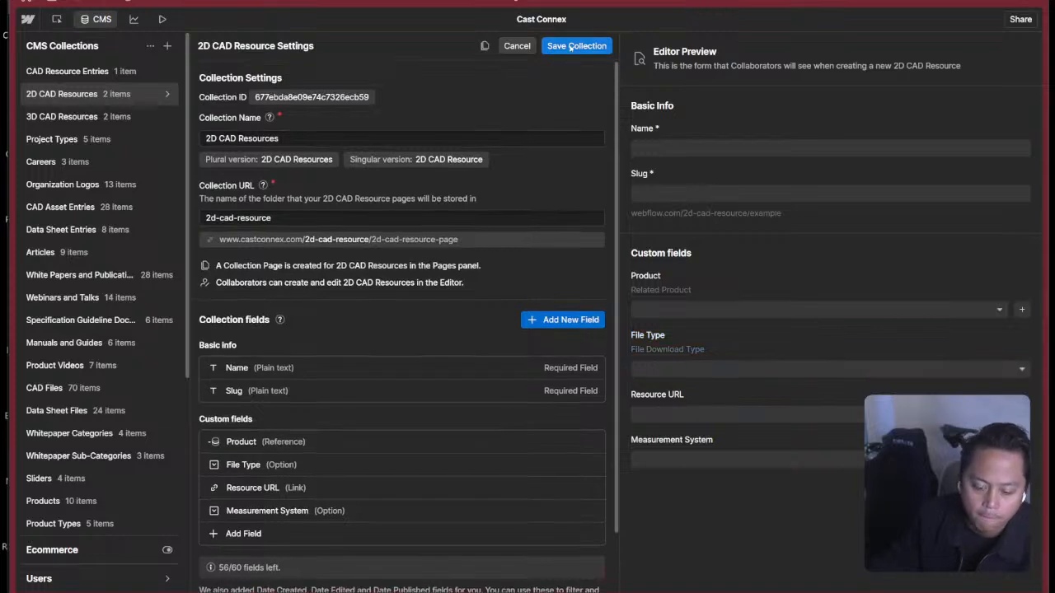
left_click(577, 47)
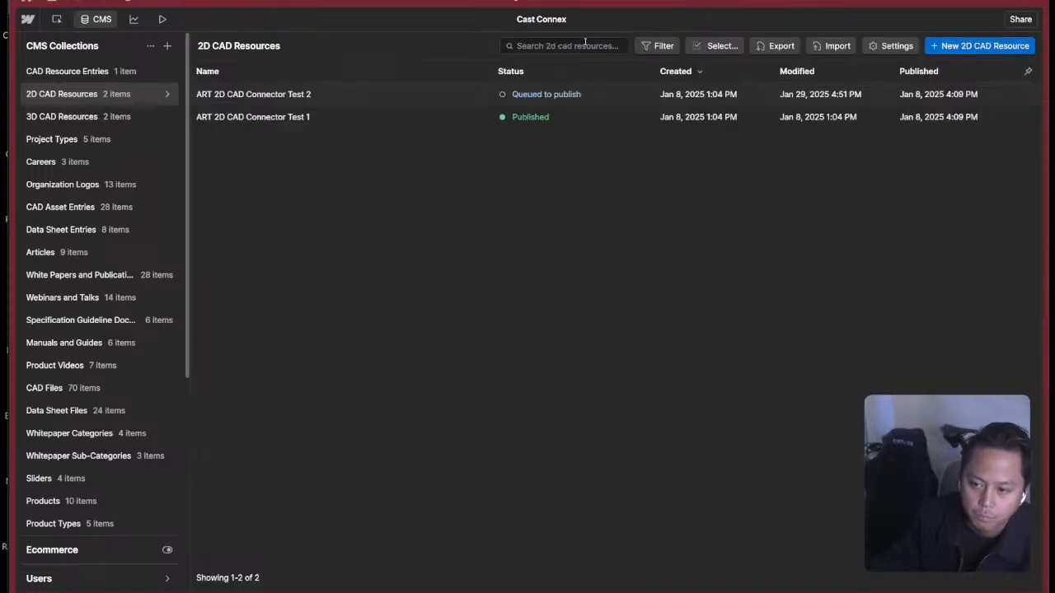
Examine the custom fields of the ART 2D CAD Connector Test 2 item and of the ART entry in CAD Resource Entries.
left_click(585, 99)
scroll(671, 370, "down", 2)
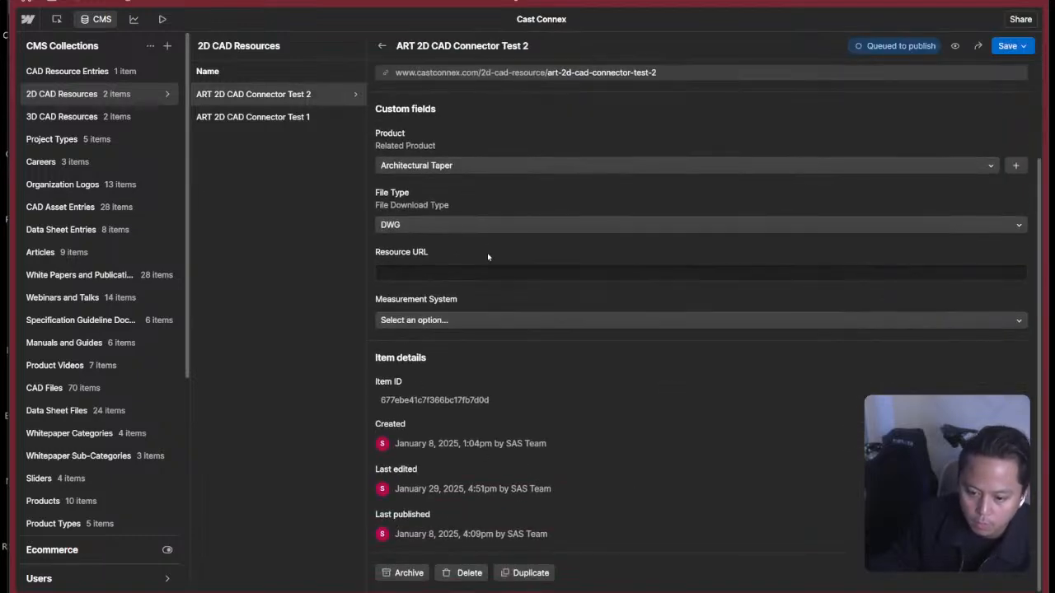
scroll(483, 329, "up", 2)
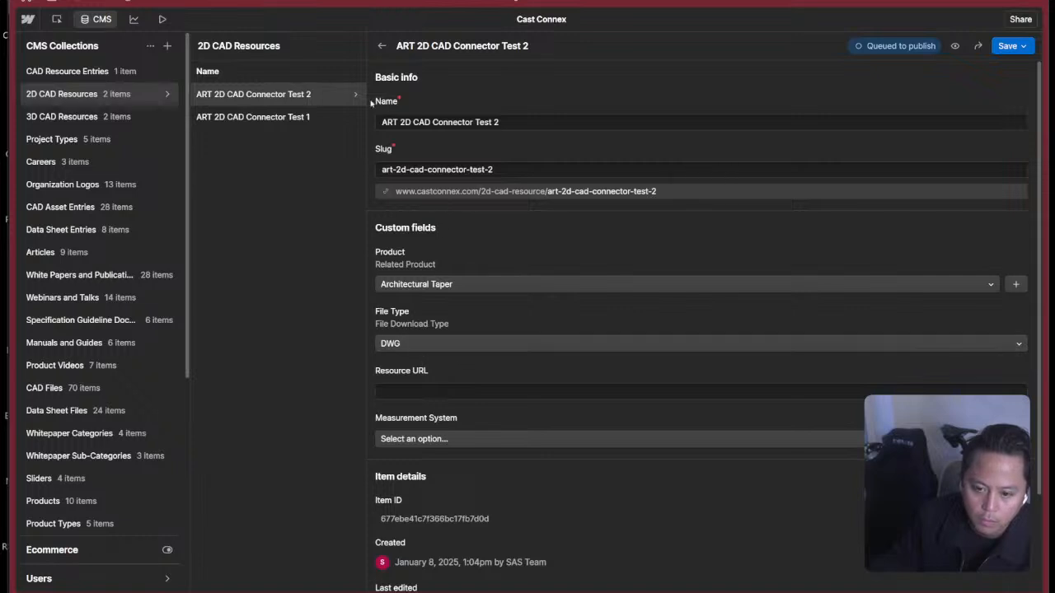
left_click(123, 73)
left_click(247, 94)
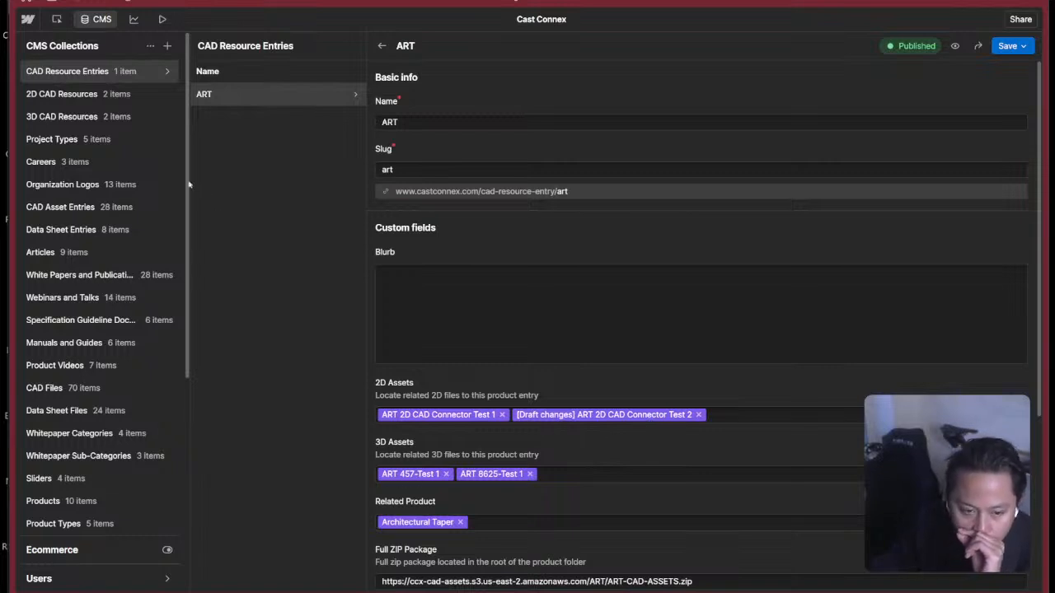
left_click(94, 94)
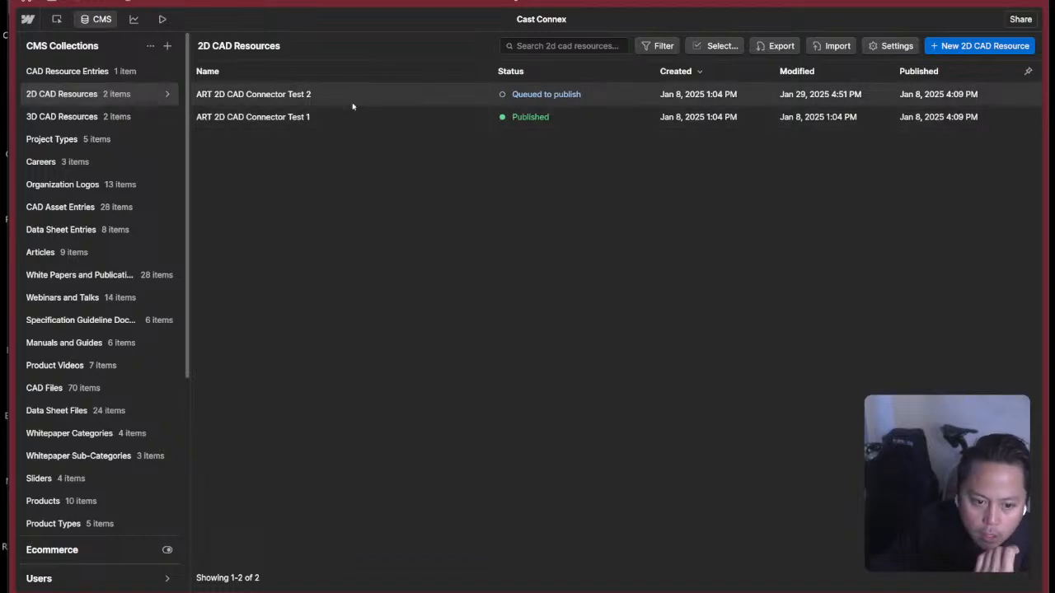
left_click(124, 116)
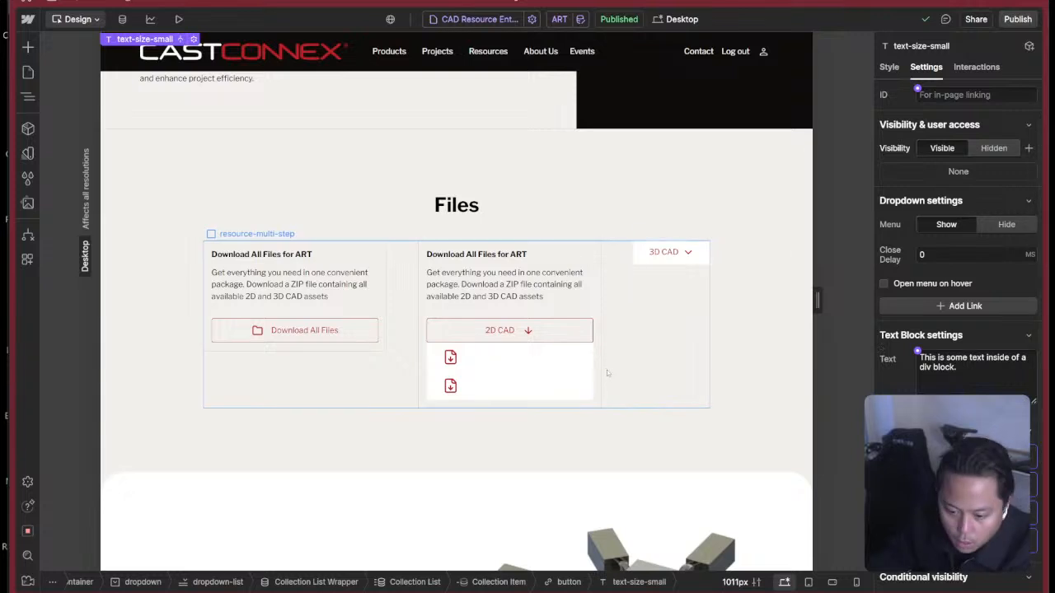
Reopen the ART resource entry to check its 2D and 3D asset references, and return to the page design.
left_click(122, 19)
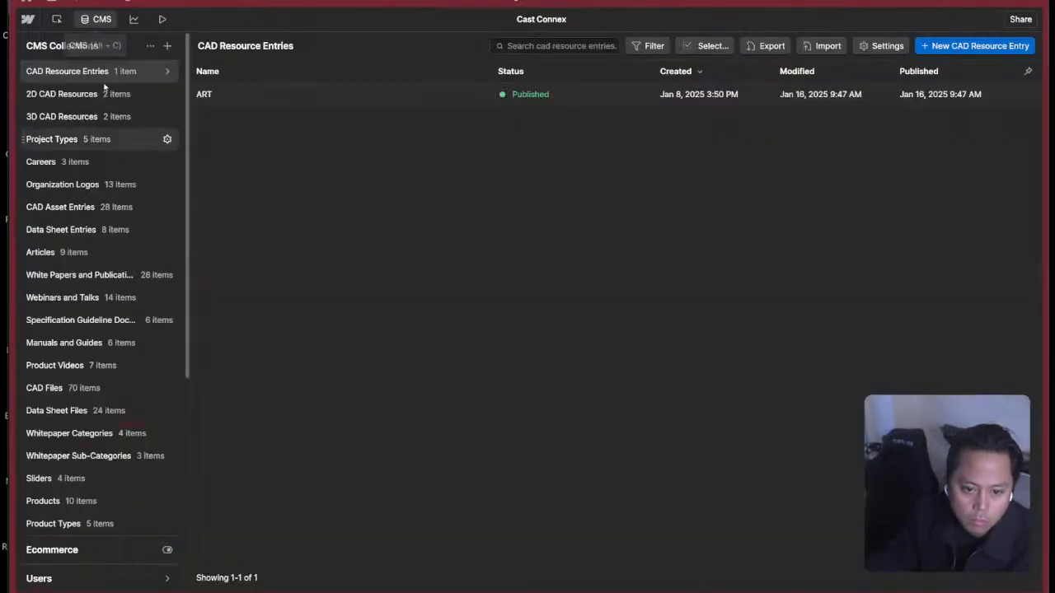
left_click(290, 99)
scroll(547, 447, "down", 3)
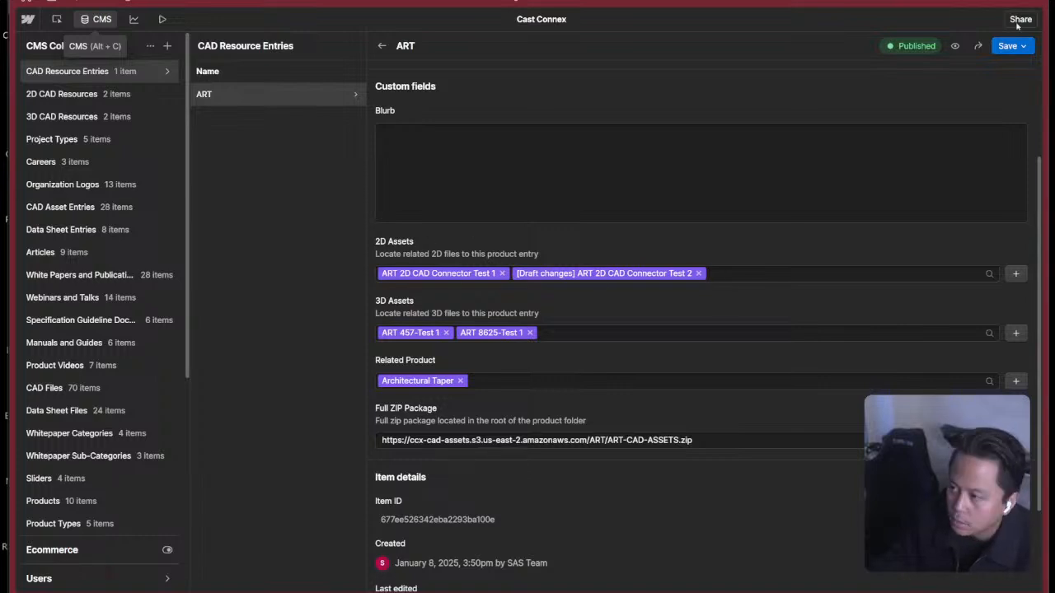
key("Escape")
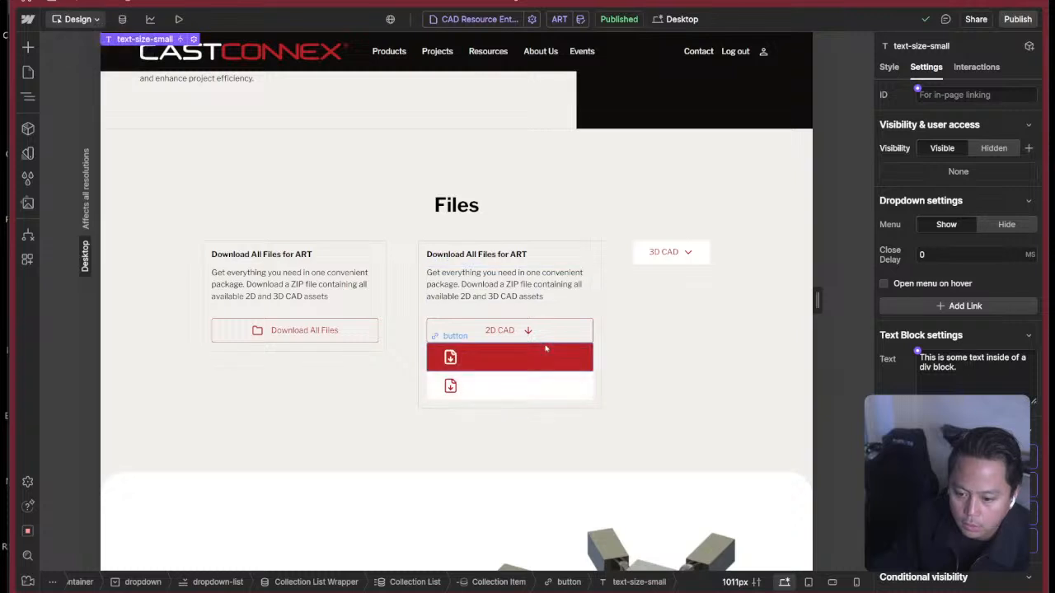
Examine the settings of the Collection List and Collection Item inside the 2D CAD dropdown.
left_click(548, 350)
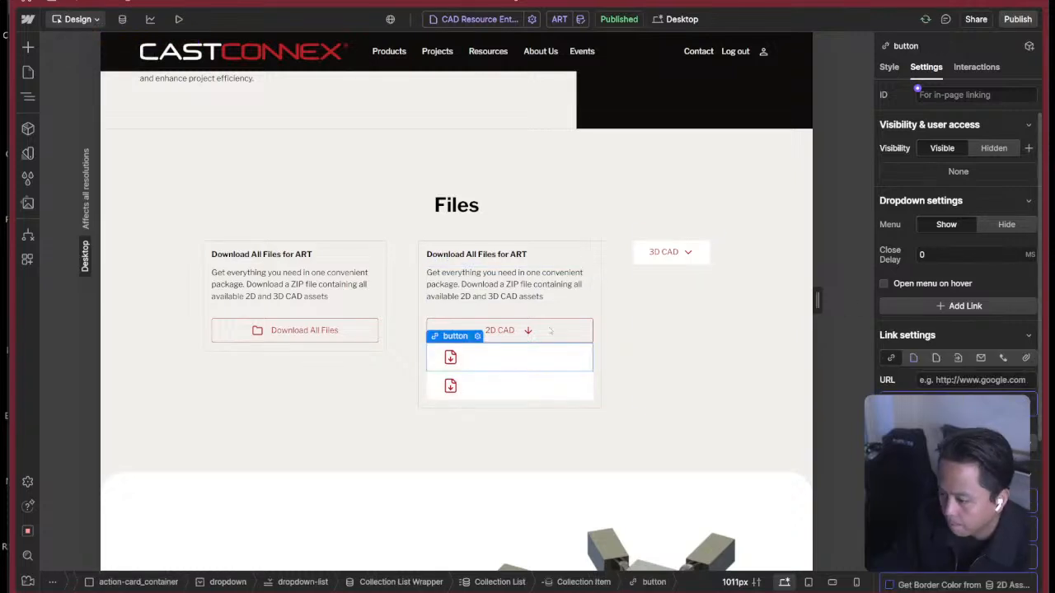
key("z")
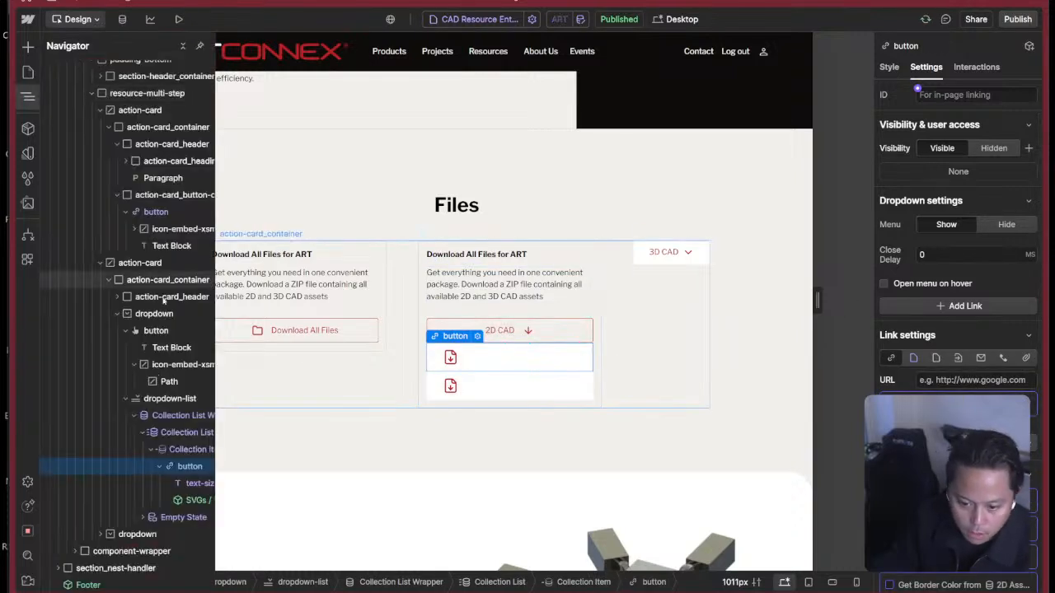
left_click(172, 452)
left_click(160, 468)
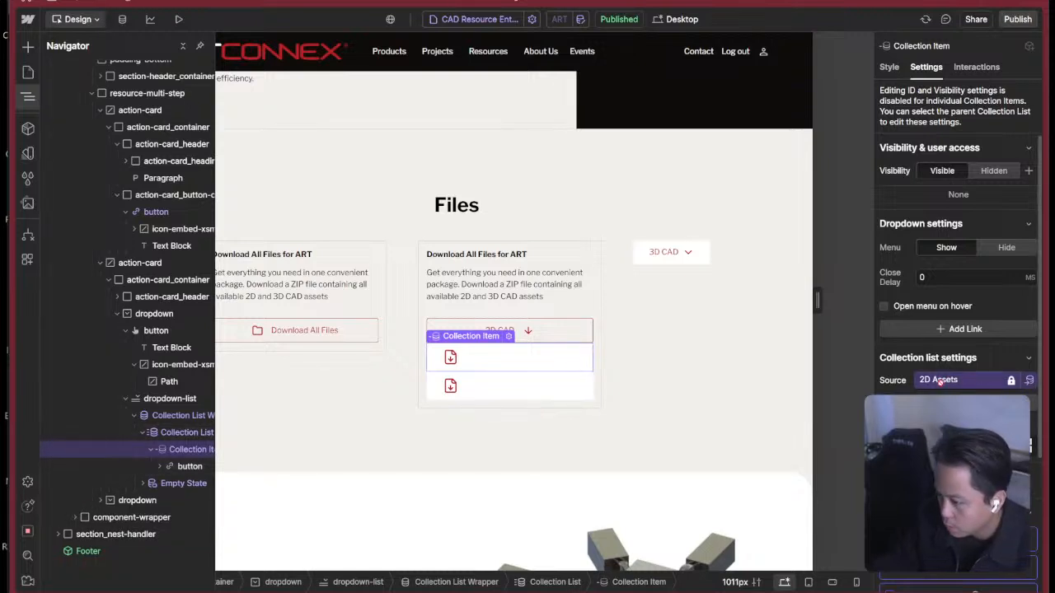
scroll(940, 382, "down", 5)
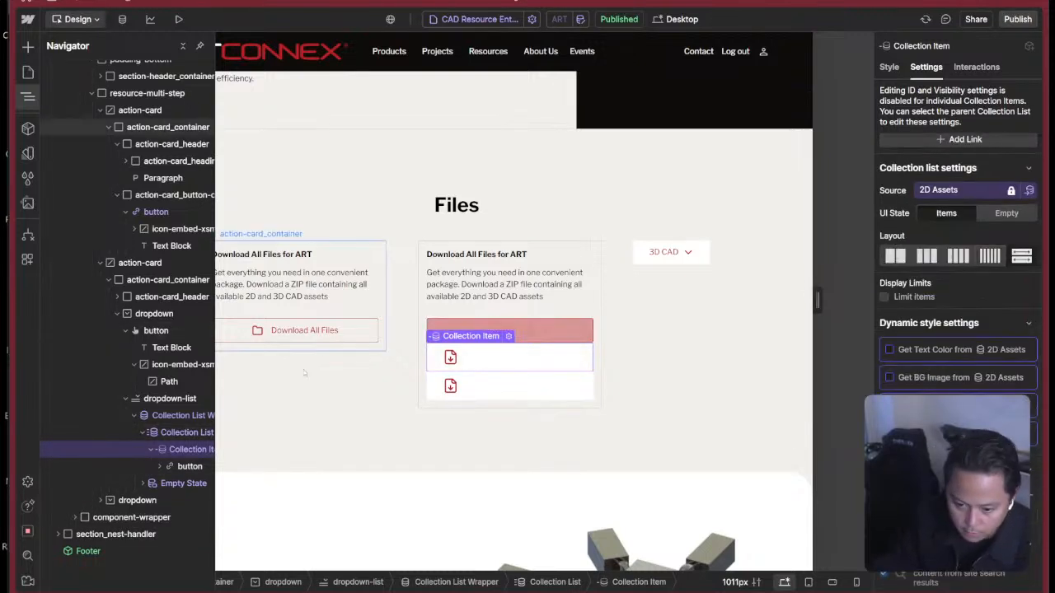
left_click(185, 436)
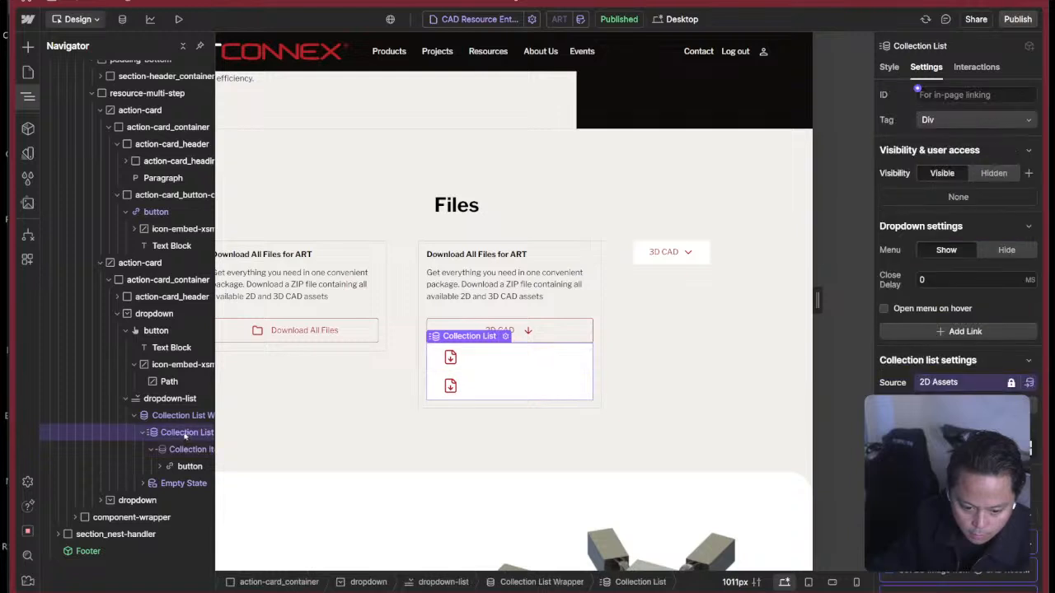
scroll(972, 355, "down", 4)
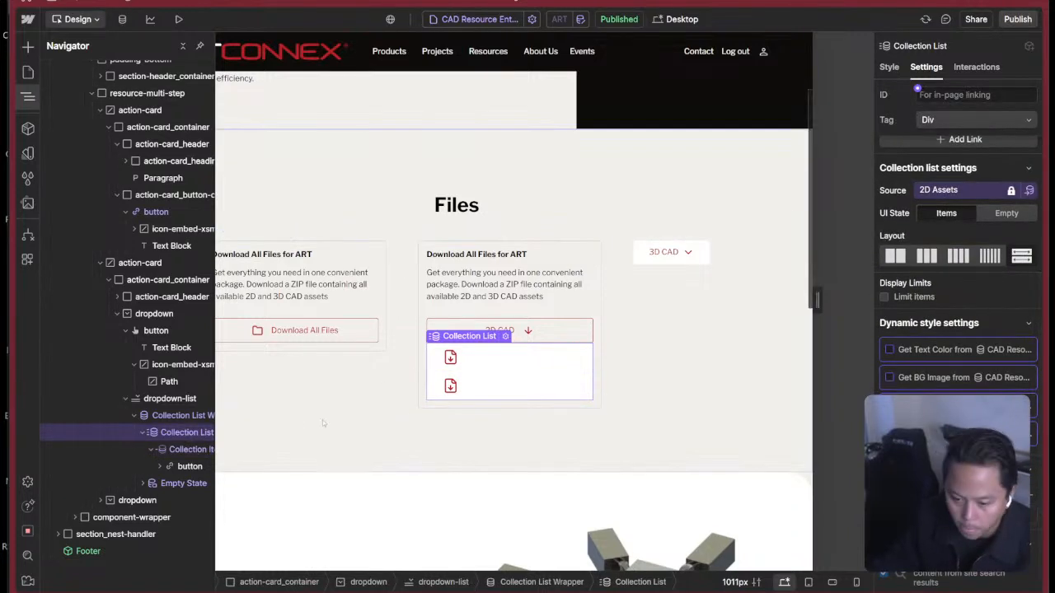
left_click(182, 451)
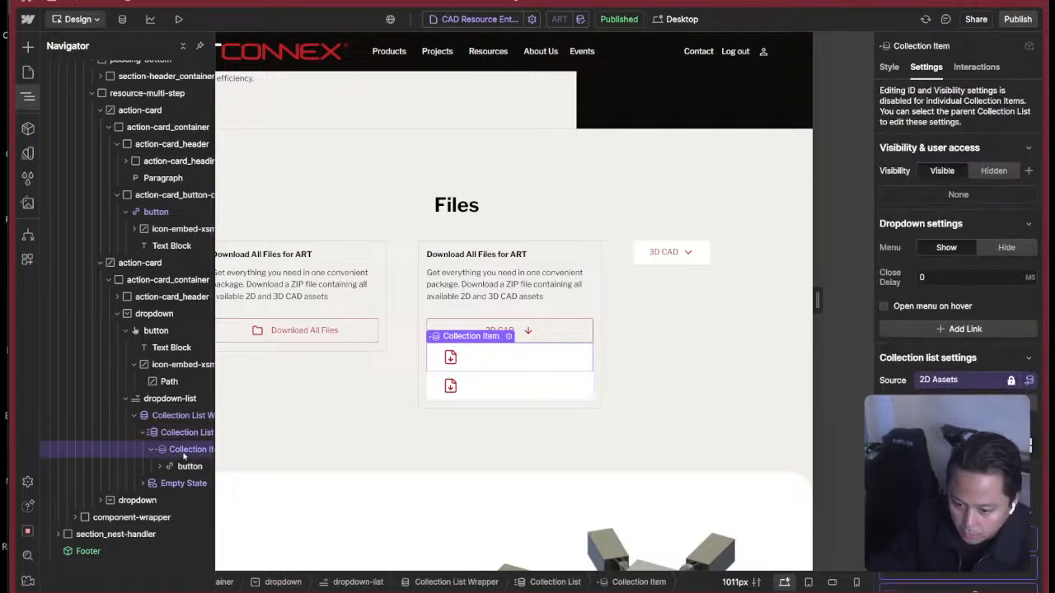
scroll(1004, 387, "down", 3)
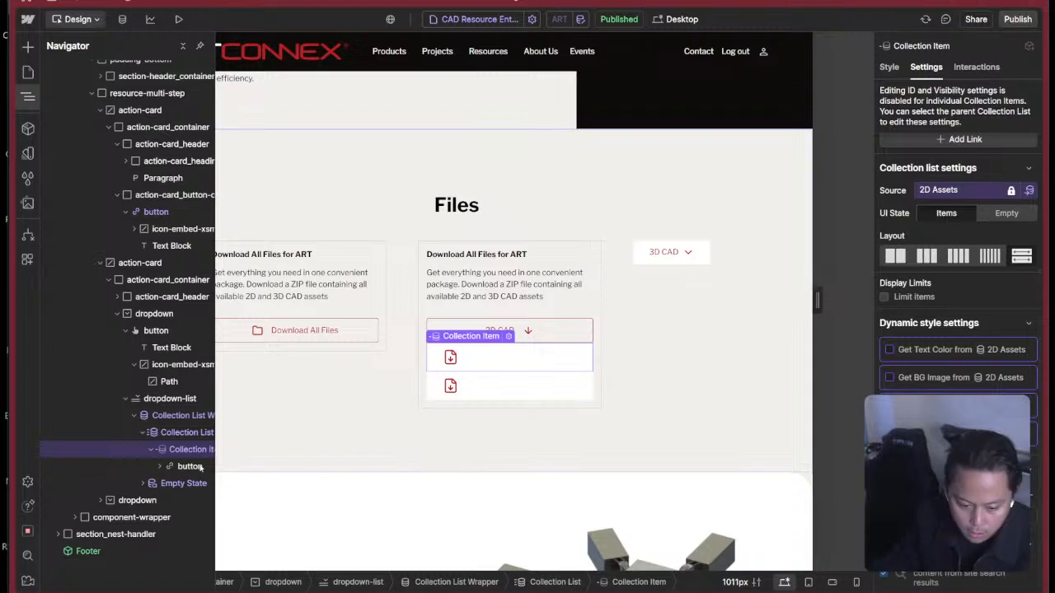
Link the file row button in the 2D CAD dropdown to the Resource URL field from 2D Assets.
left_click(159, 467)
left_click(159, 467)
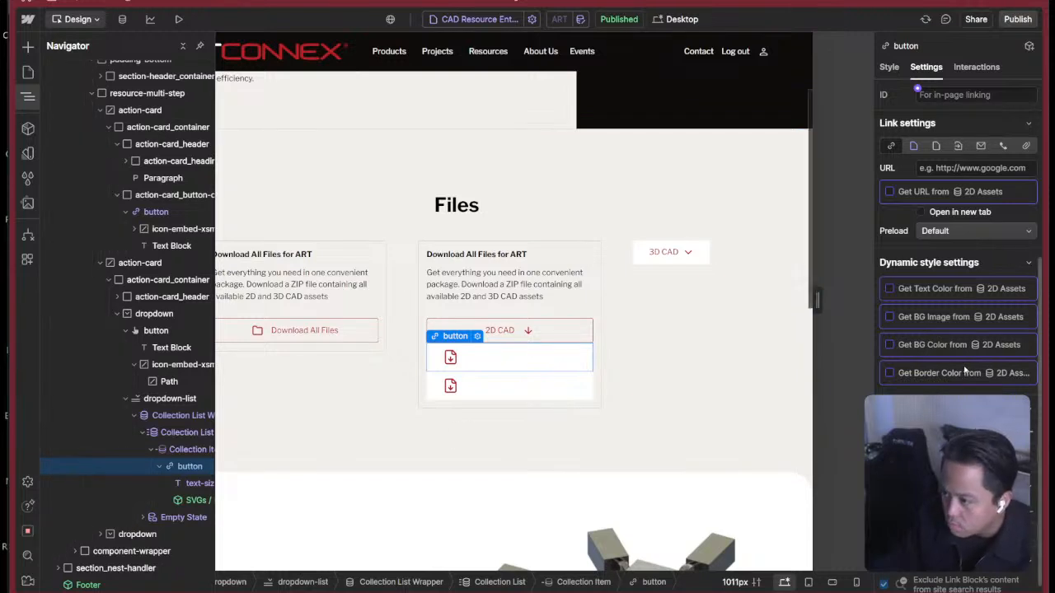
scroll(965, 372, "up", 2)
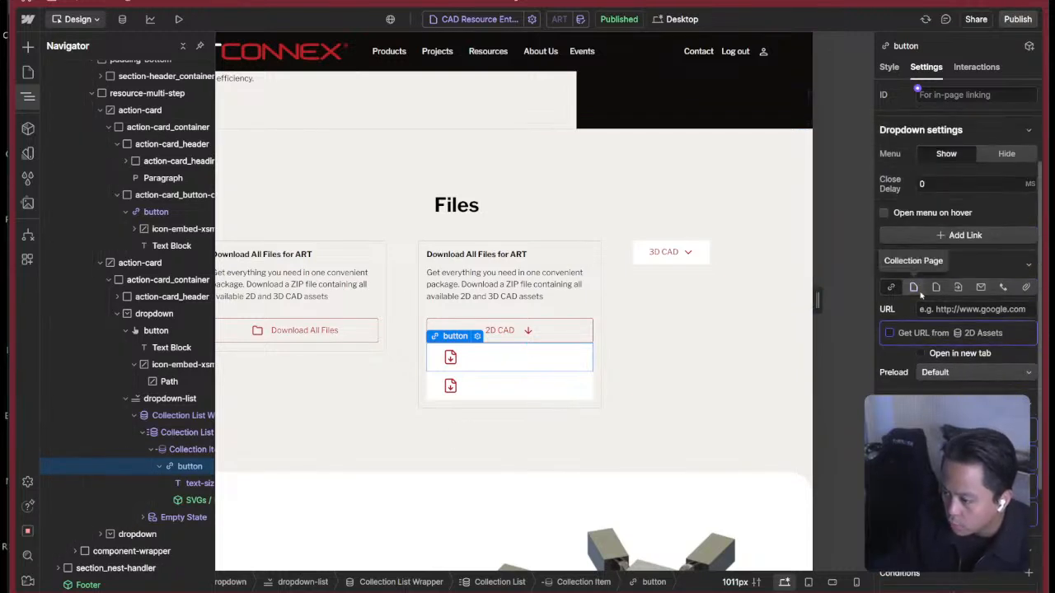
left_click(1027, 287)
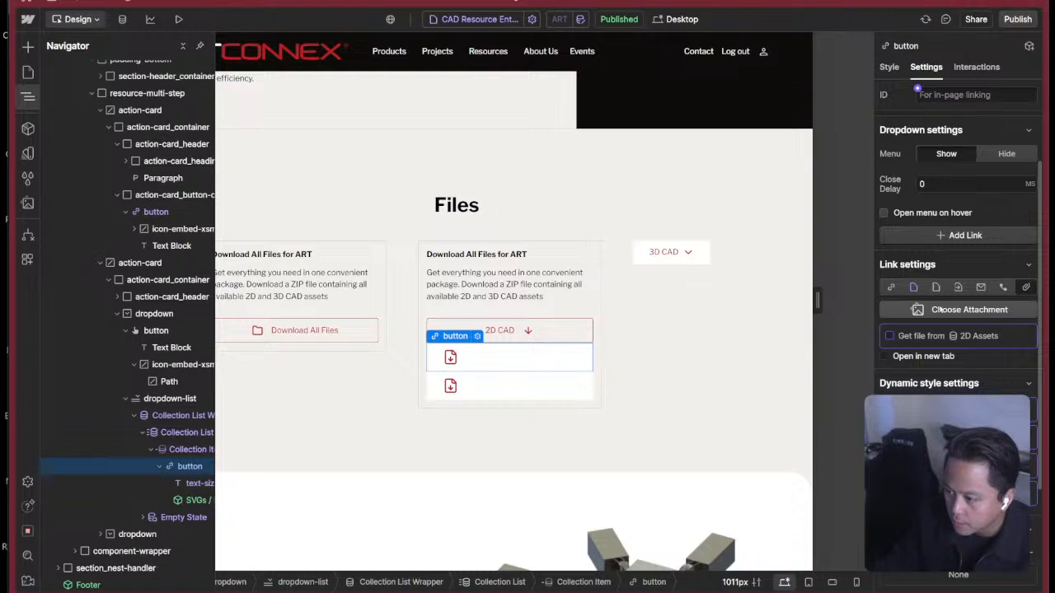
left_click(891, 287)
left_click(904, 333)
left_click(919, 352)
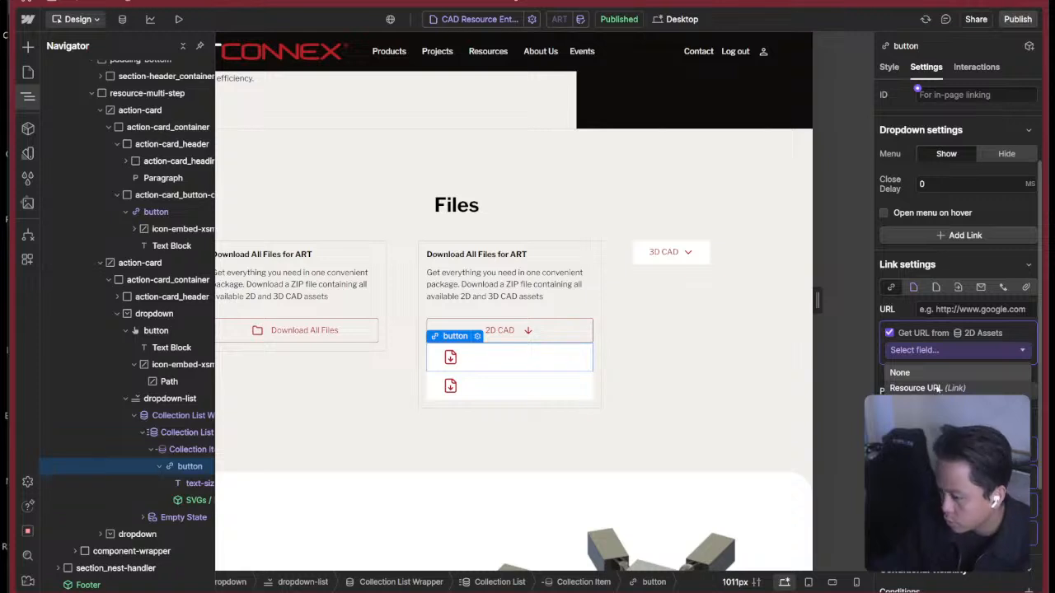
left_click(940, 389)
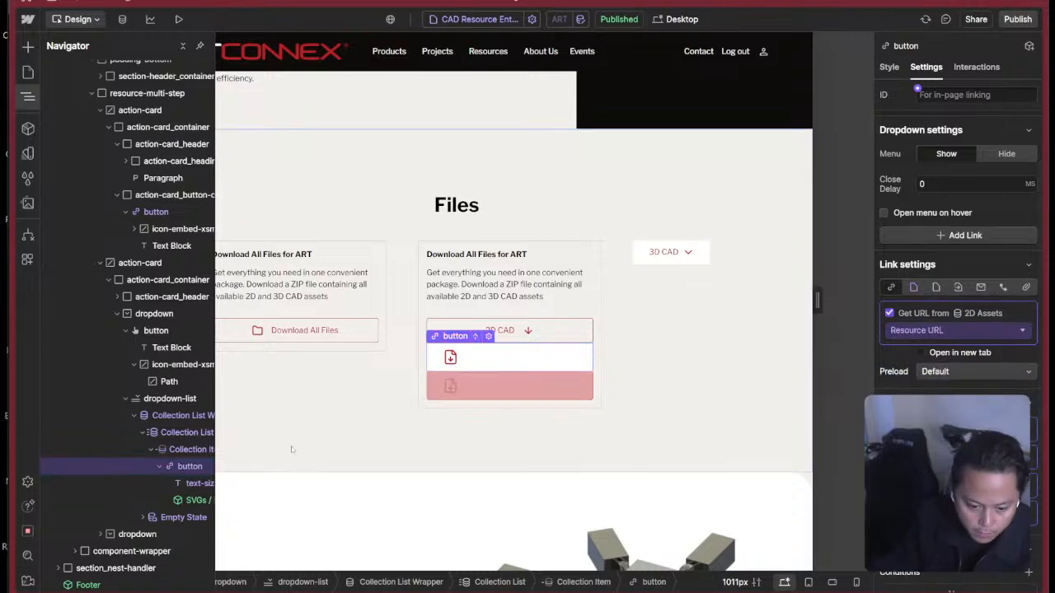
left_click(160, 467)
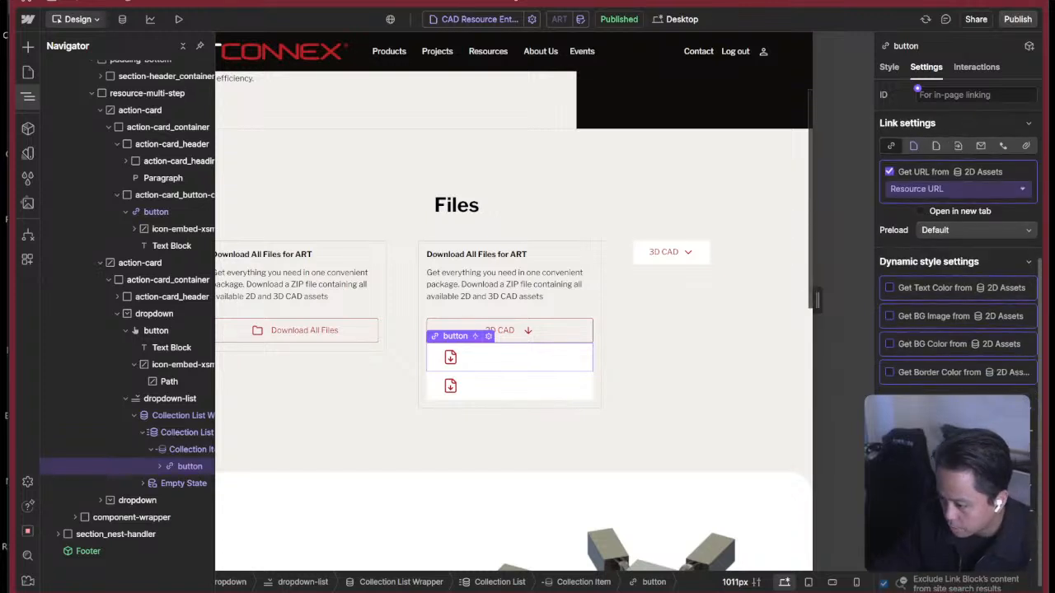
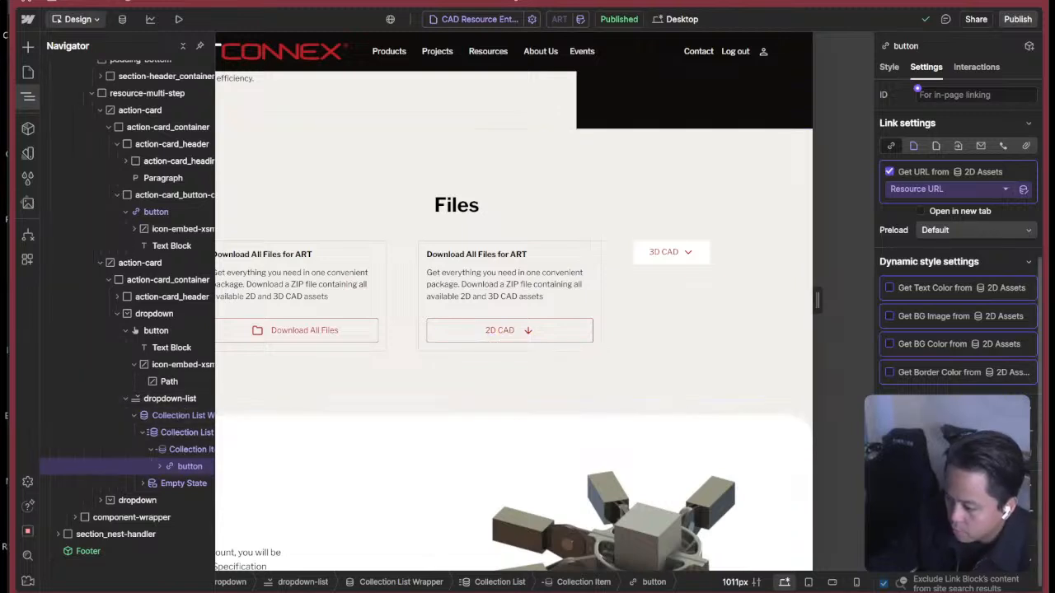
Wrap the Collection List Wrapper inside the second action card's dropdown-list in a Div Block.
left_click(170, 417)
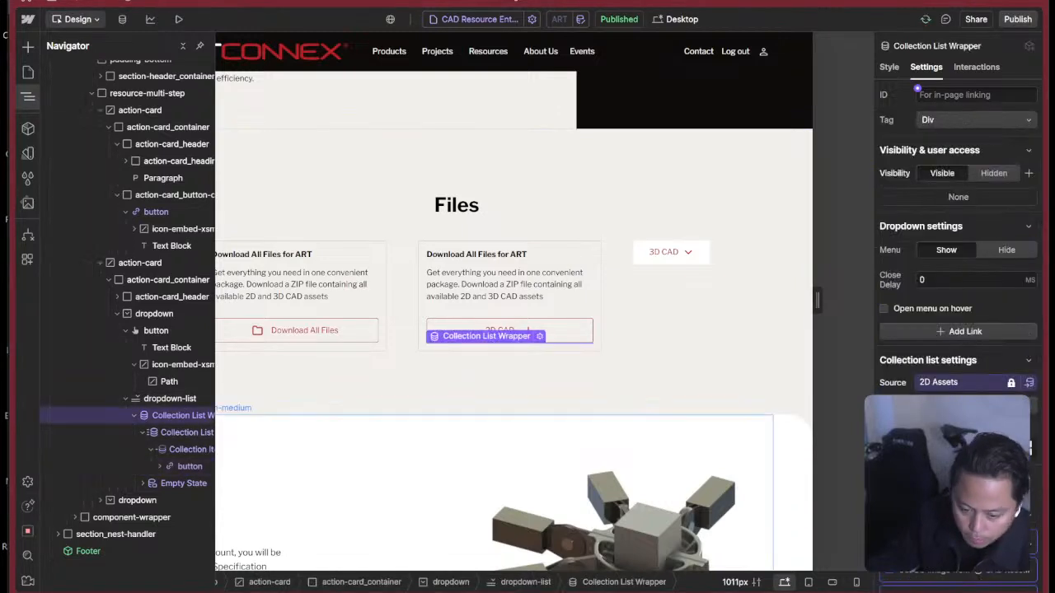
scroll(956, 248, "down", 3)
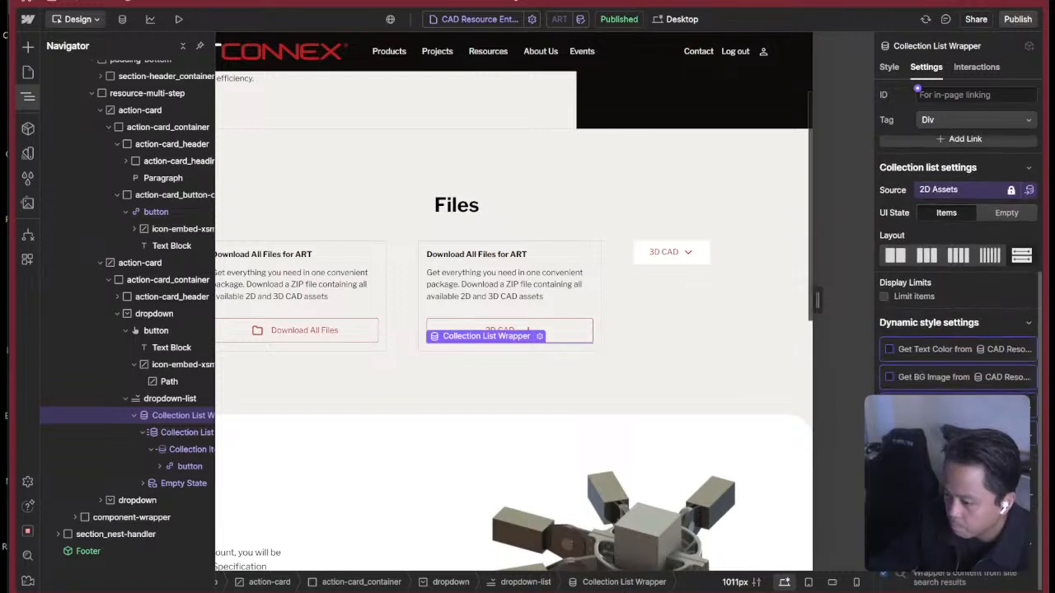
left_click(135, 415)
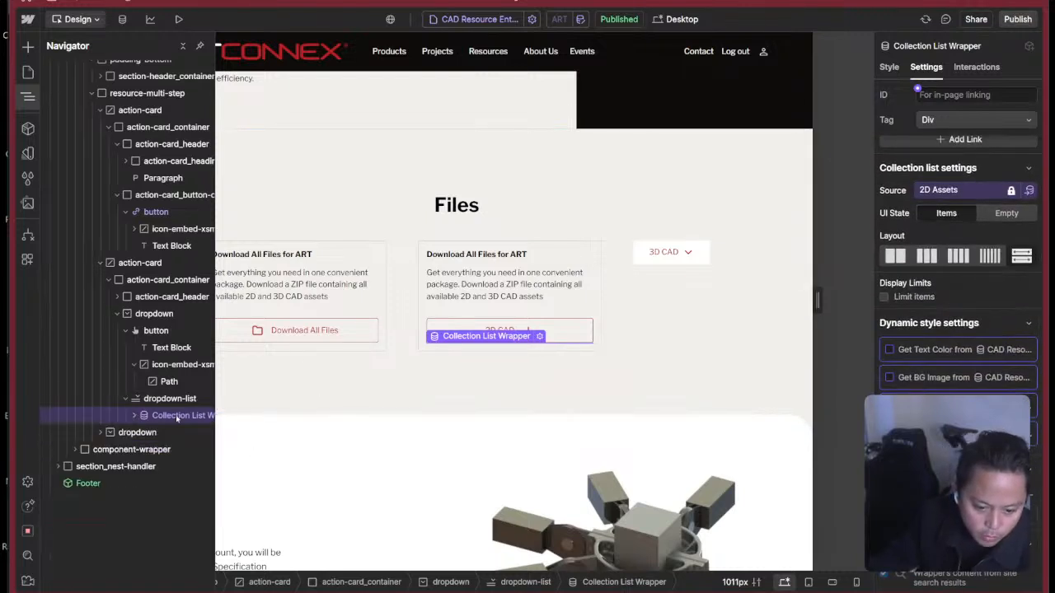
left_click(154, 400)
right_click(172, 417)
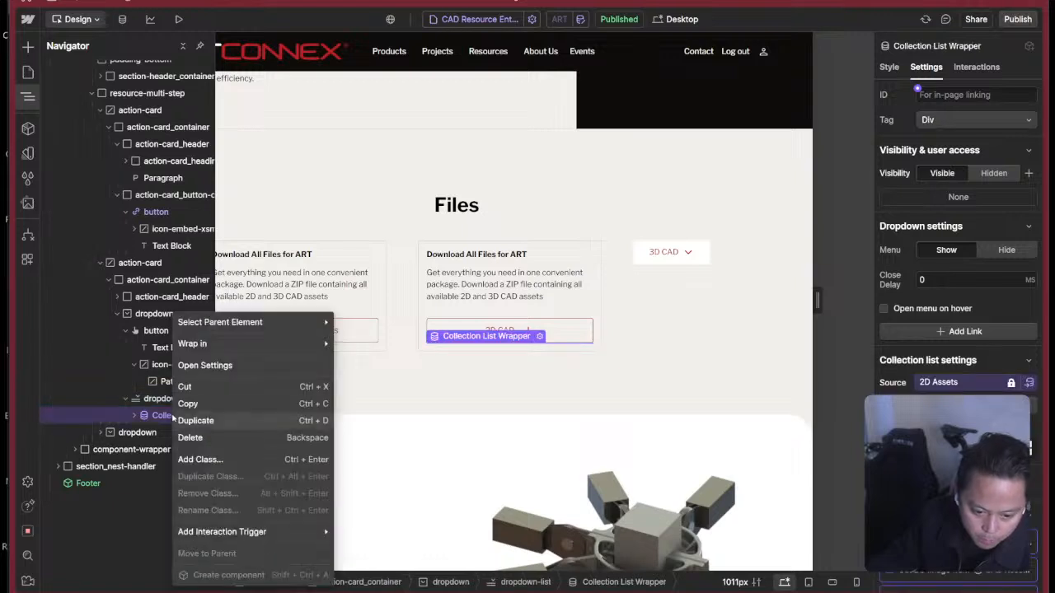
mouse_move(272, 344)
left_click(357, 343)
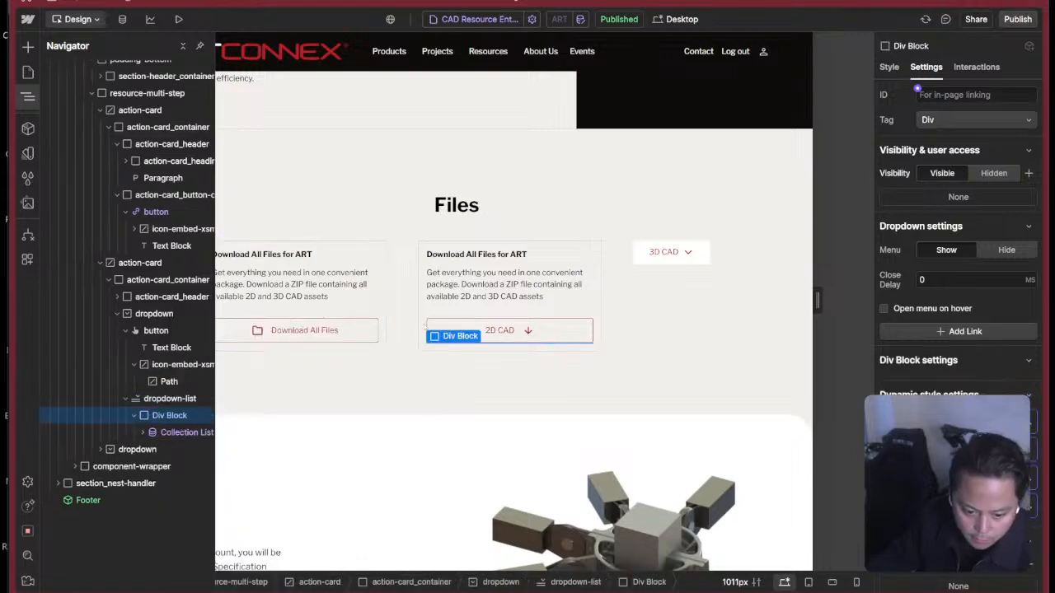
Give the new Div Block the class action-card_dropdown-list.
left_click(908, 80)
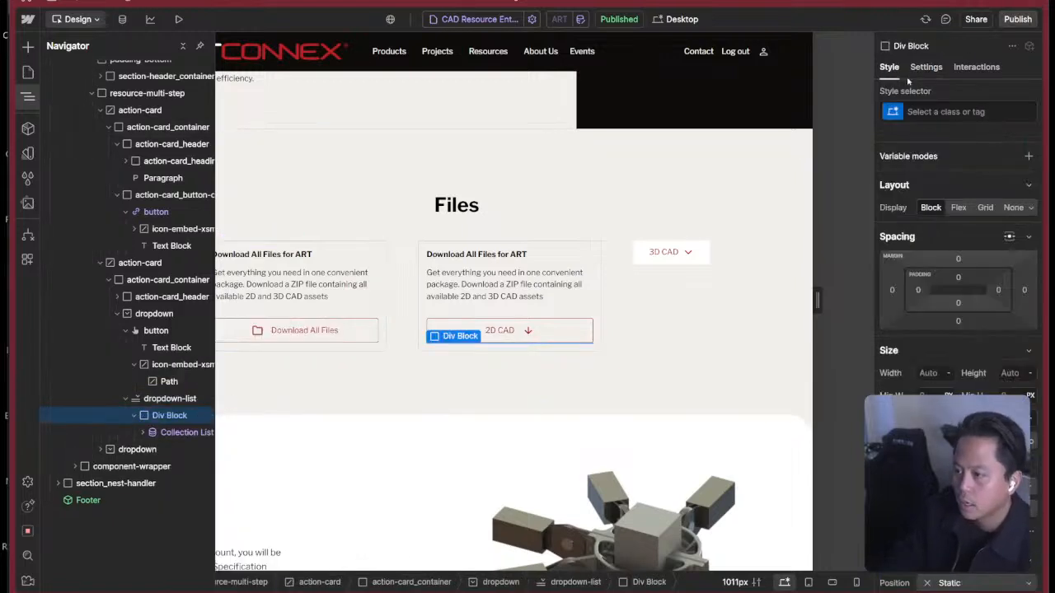
key("ctrl+Return")
type("action")
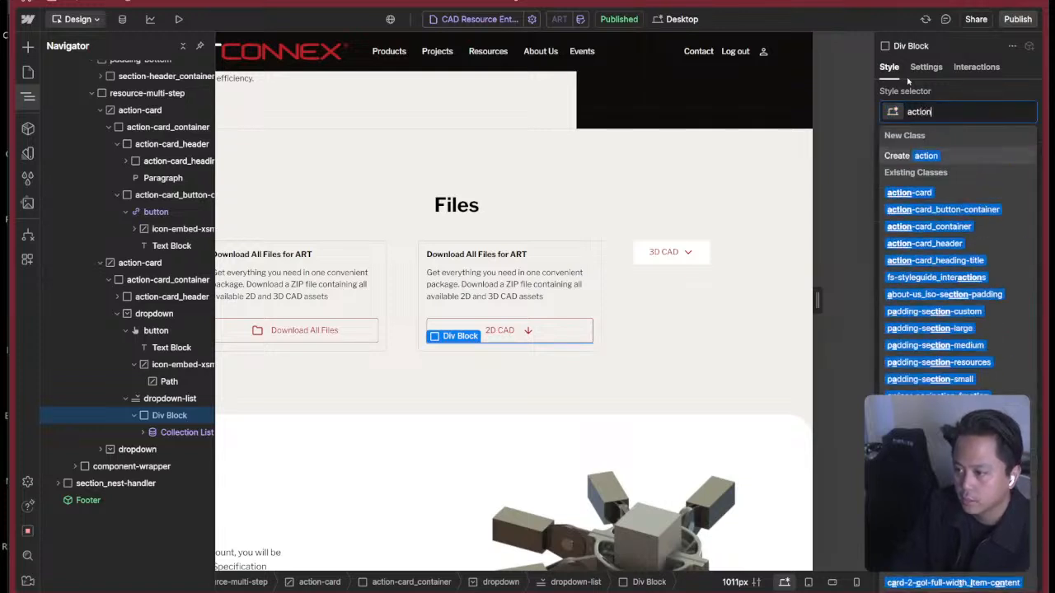
type("-card")
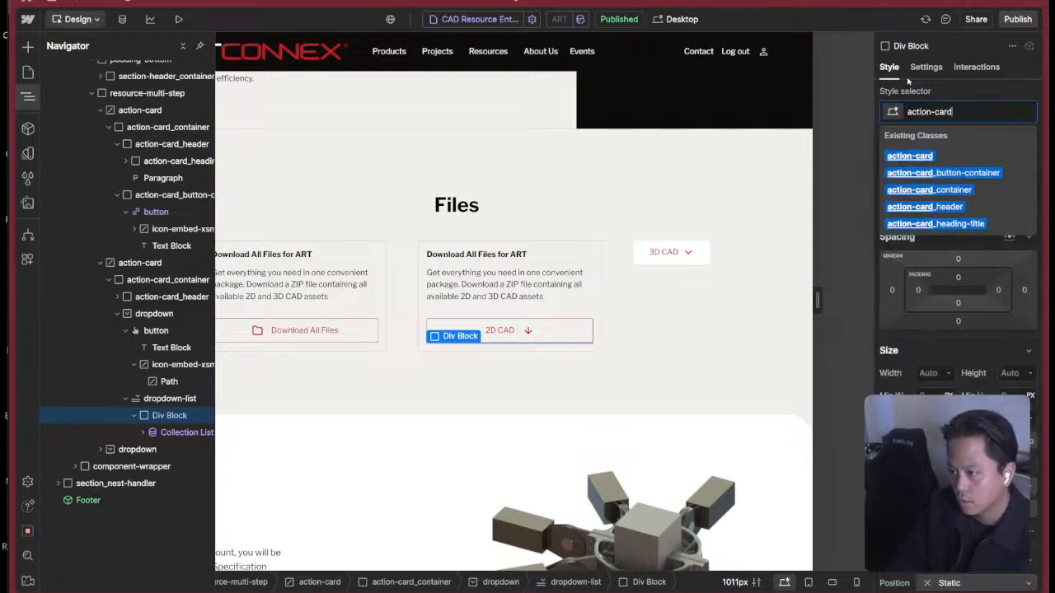
type("_dropdown-list")
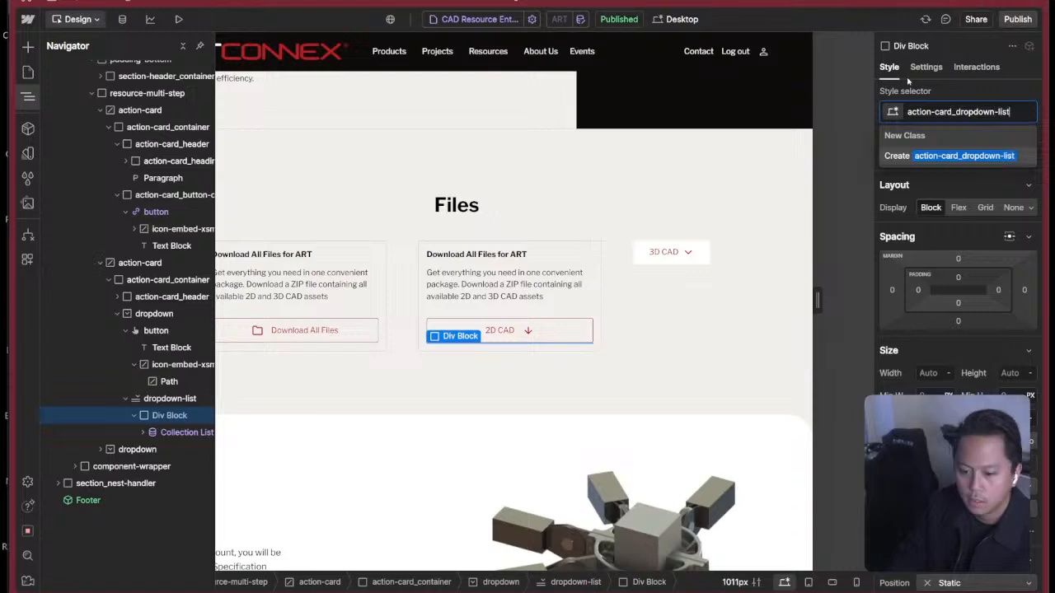
key("Return")
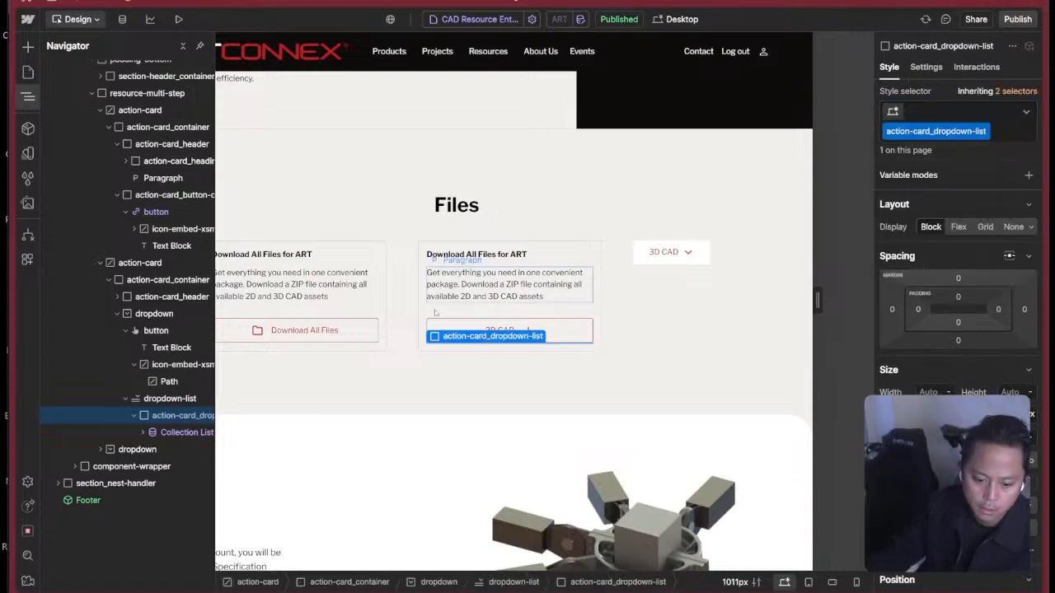
left_click(134, 417)
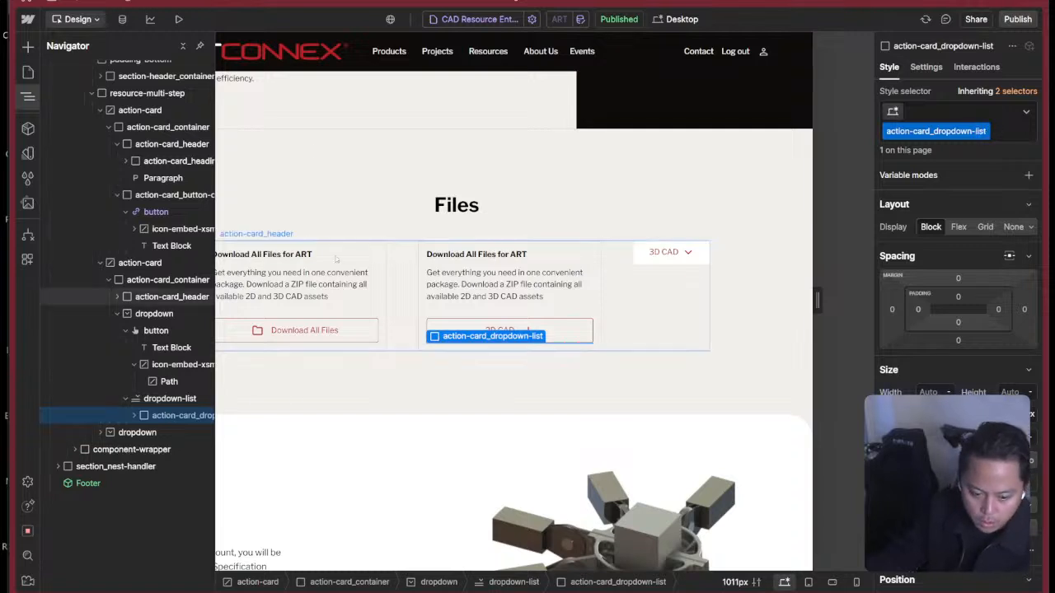
Open the ART item in the CAD Resource Entries CMS collection to review its linked assets.
left_click(122, 20)
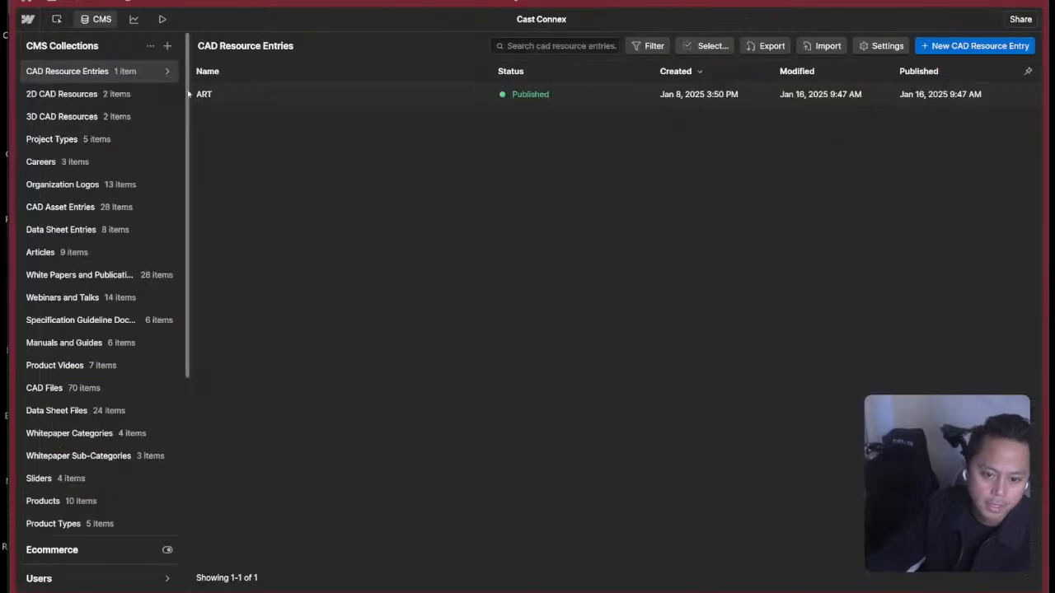
left_click(129, 95)
left_click(74, 70)
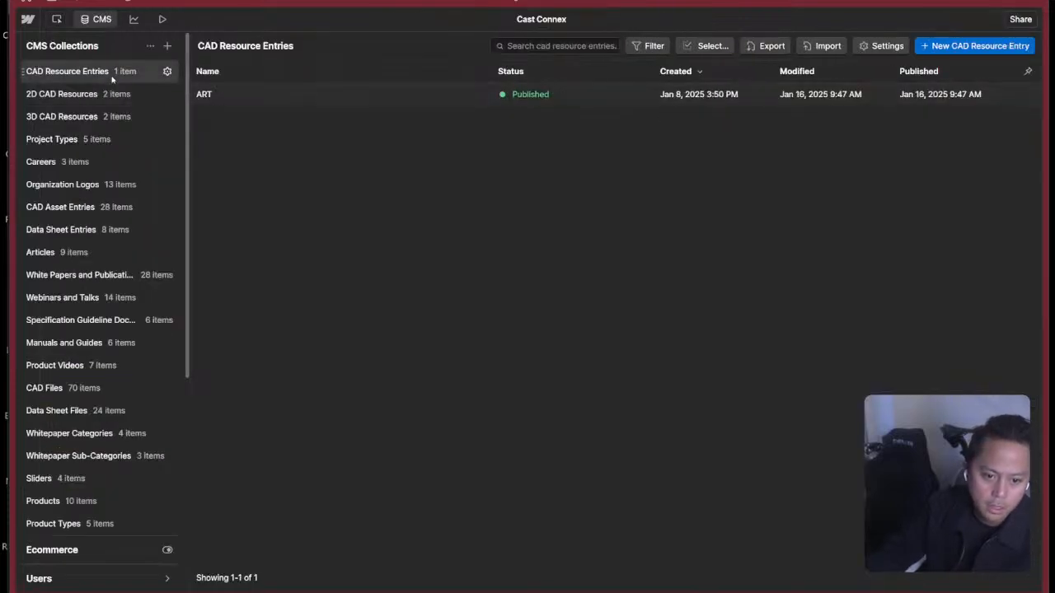
left_click(289, 94)
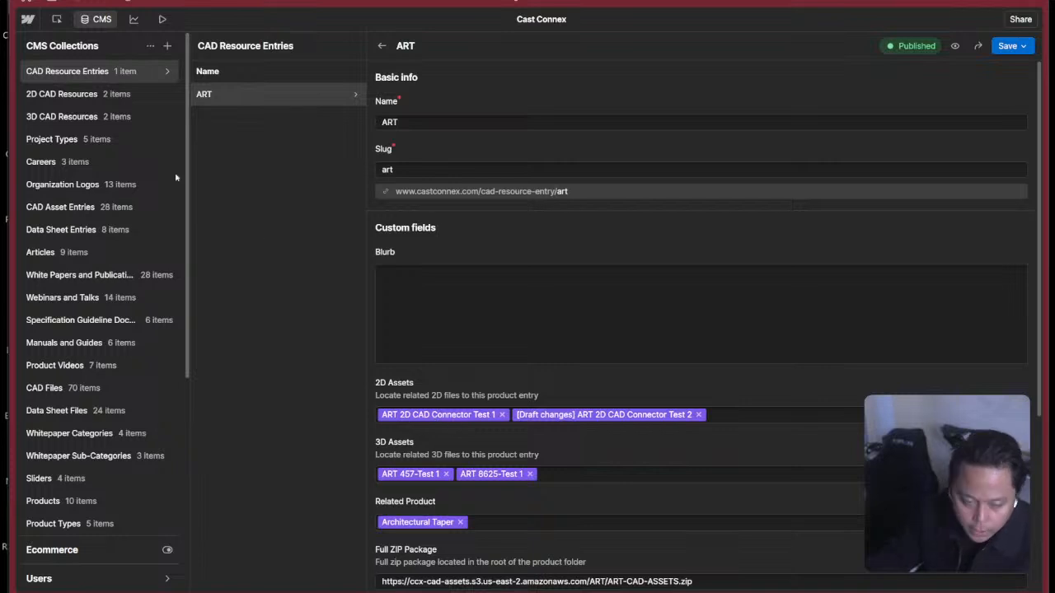
Set the Measurement System of ART 2D CAD Connector Test 1 to Imperial in 2D CAD Resources and queue it to publish.
left_click(140, 94)
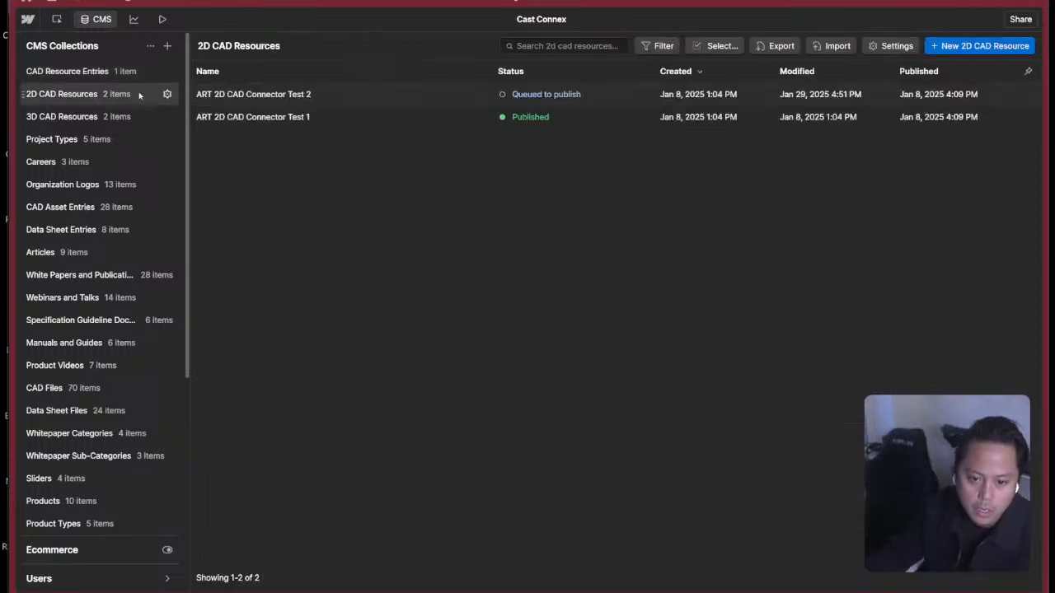
left_click(346, 122)
left_click(428, 439)
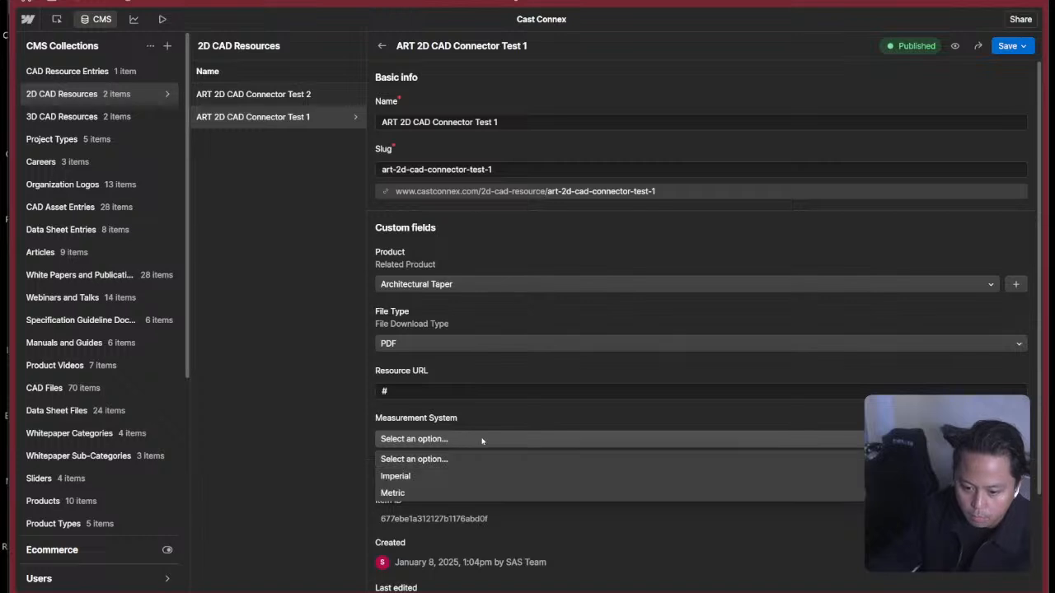
left_click(412, 481)
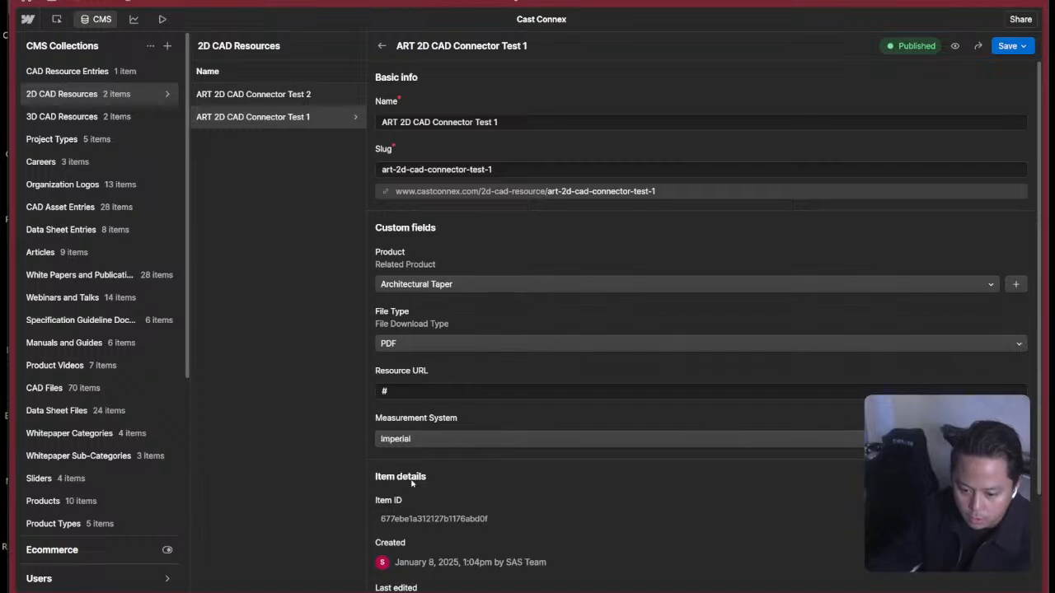
left_click(1009, 49)
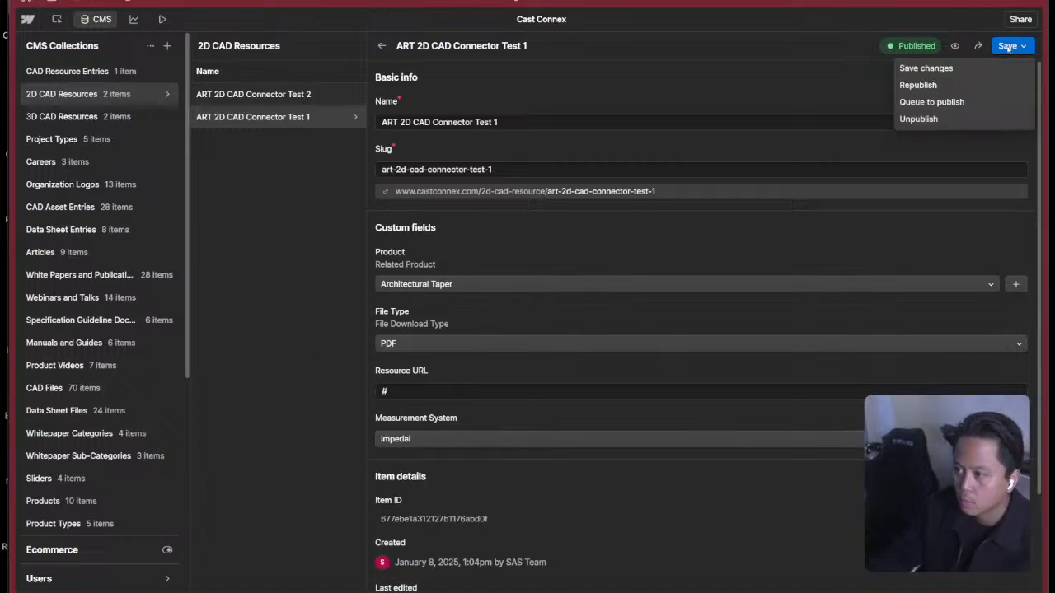
left_click(943, 102)
Set the Measurement System of ART 2D CAD Connector Test 2 to Metric and save the changes.
left_click(299, 94)
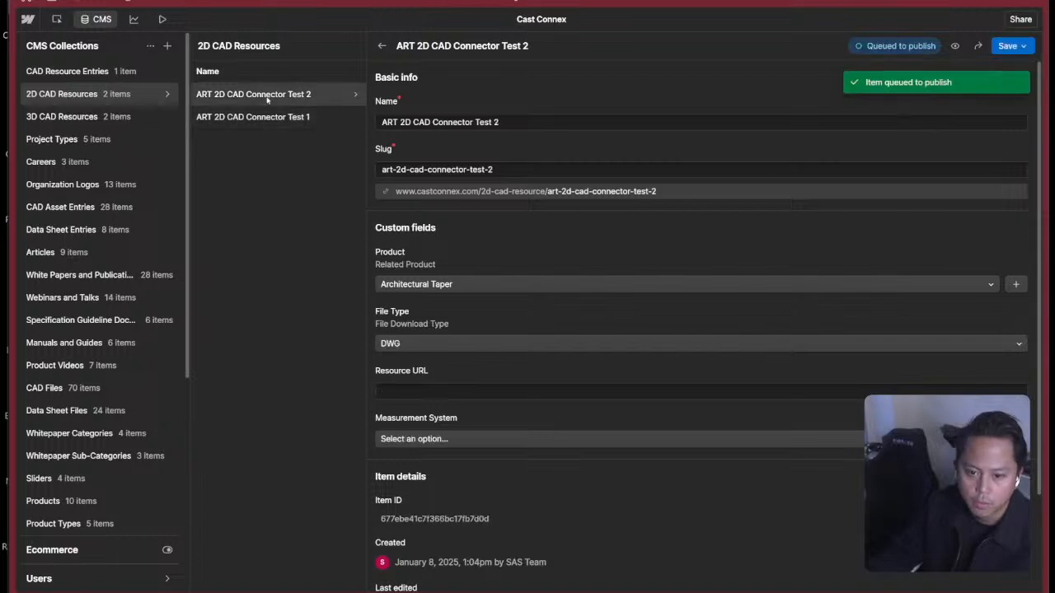
left_click(453, 438)
left_click(419, 492)
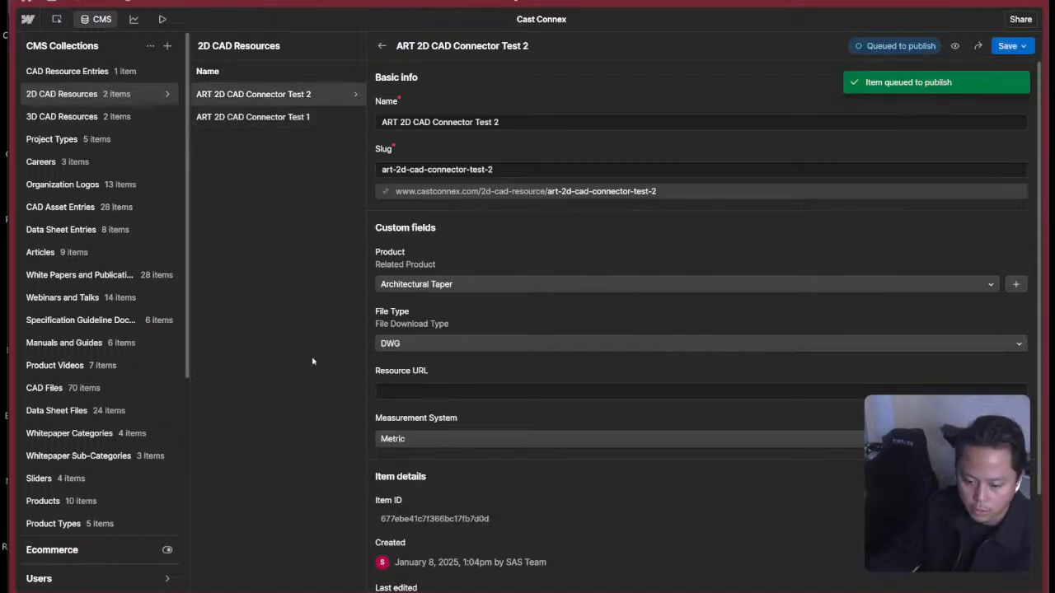
left_click(1009, 46)
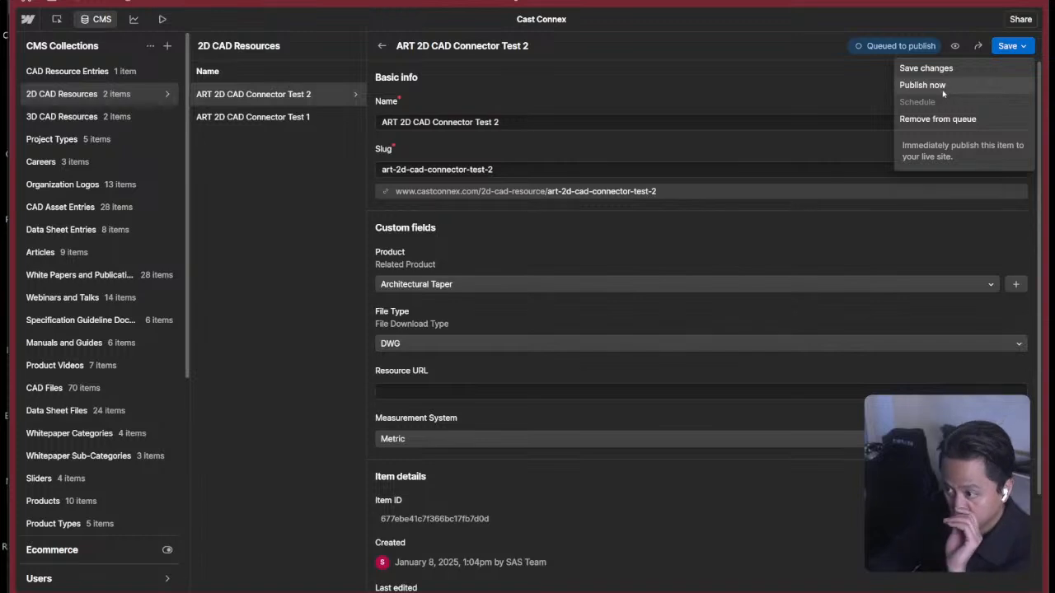
left_click(926, 69)
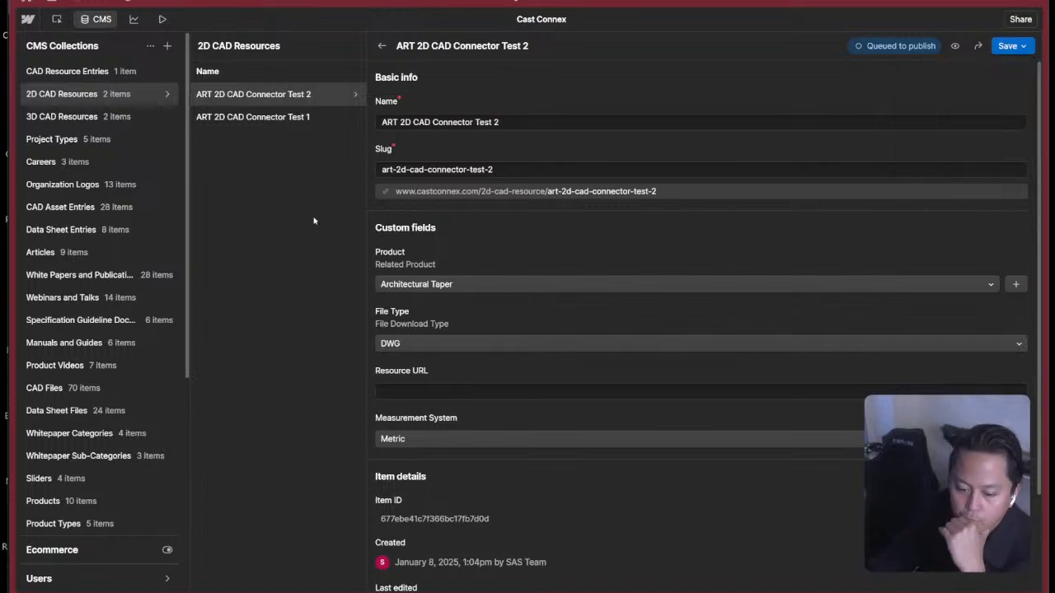
Return to the page design and inspect the 2D CAD dropdown's button and the text inside its collection item.
left_click(57, 19)
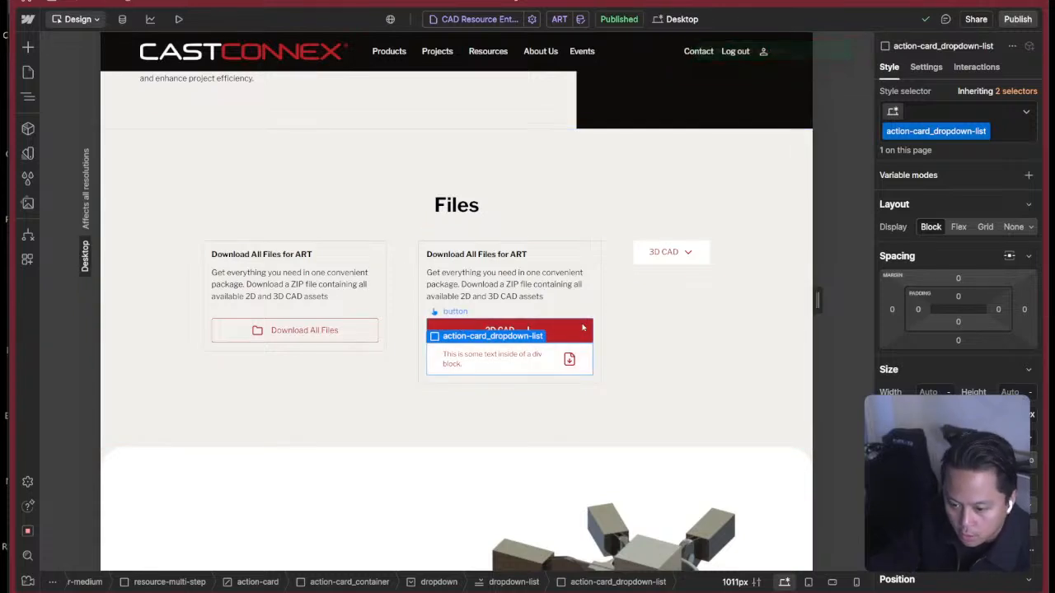
left_click(582, 328)
key("z")
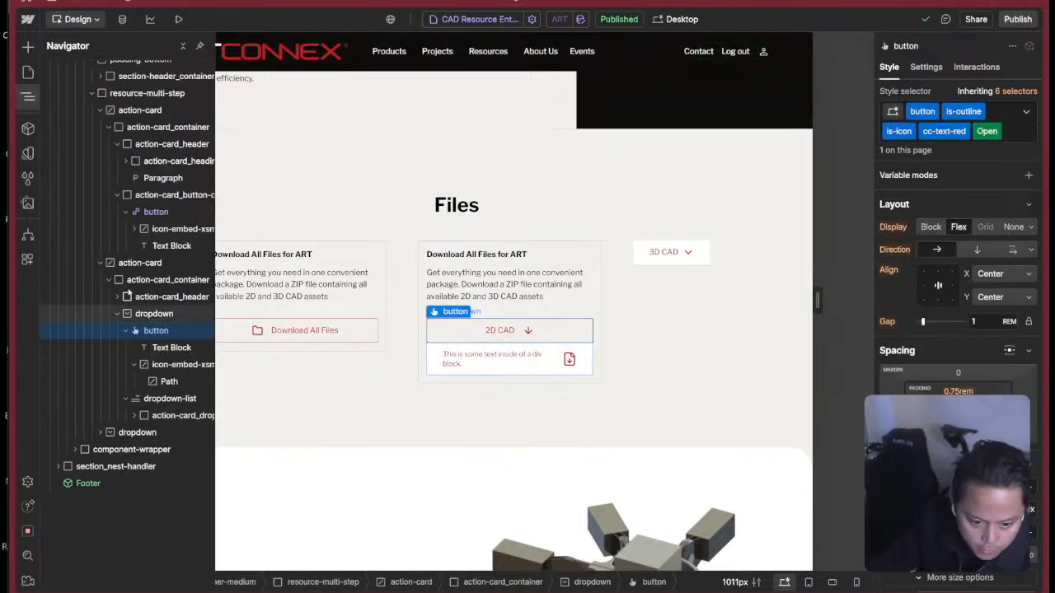
left_click(468, 359)
key("z")
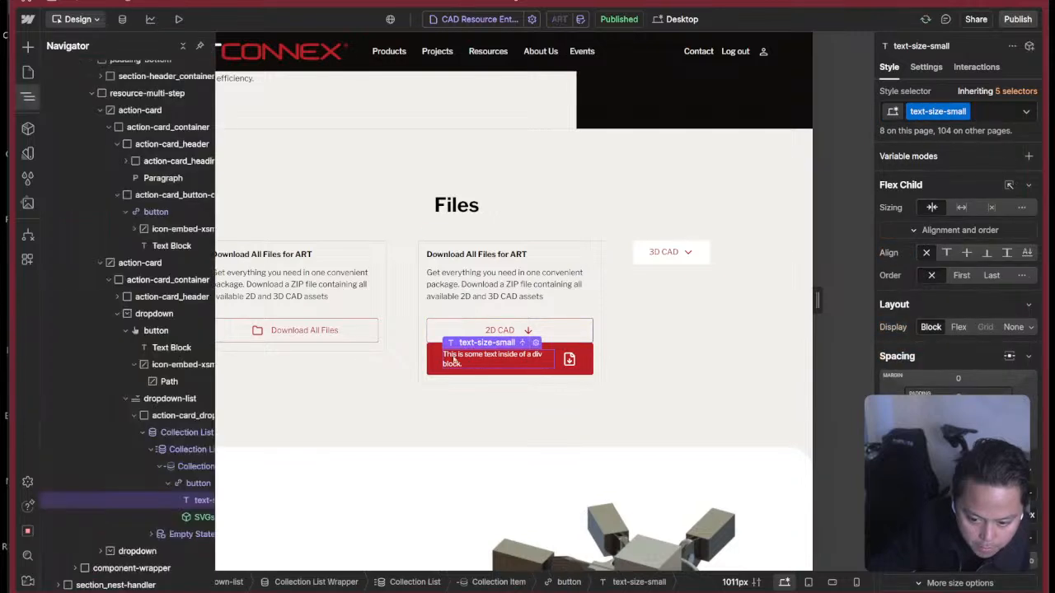
left_click(167, 484)
left_click(143, 434)
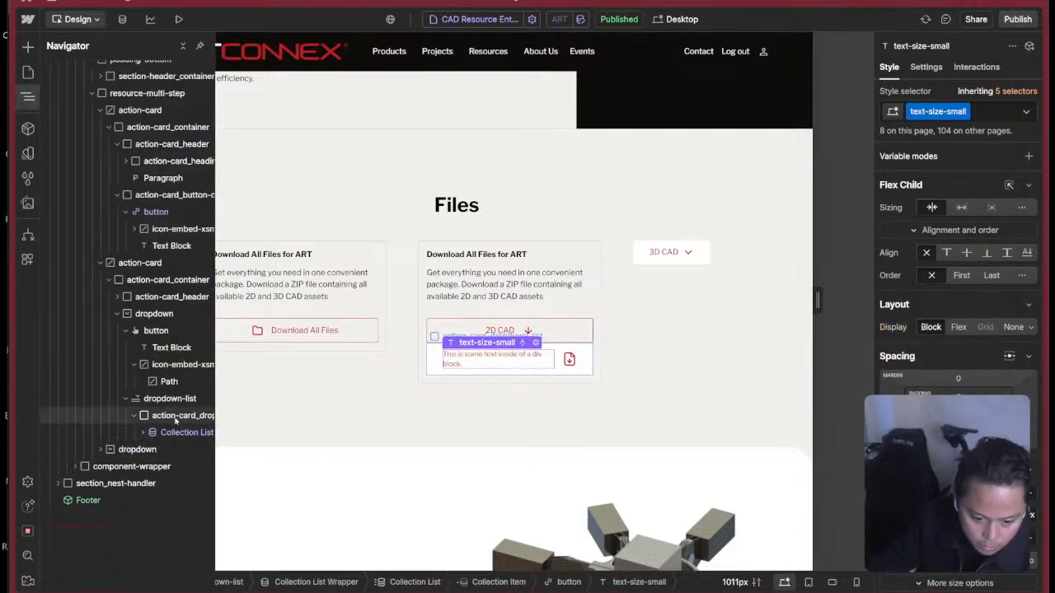
Insert a Heading inside the action-card_dropdown-list block, set its tag to H4 and open its text for editing.
left_click(176, 420)
key("ctrl+k")
type("head")
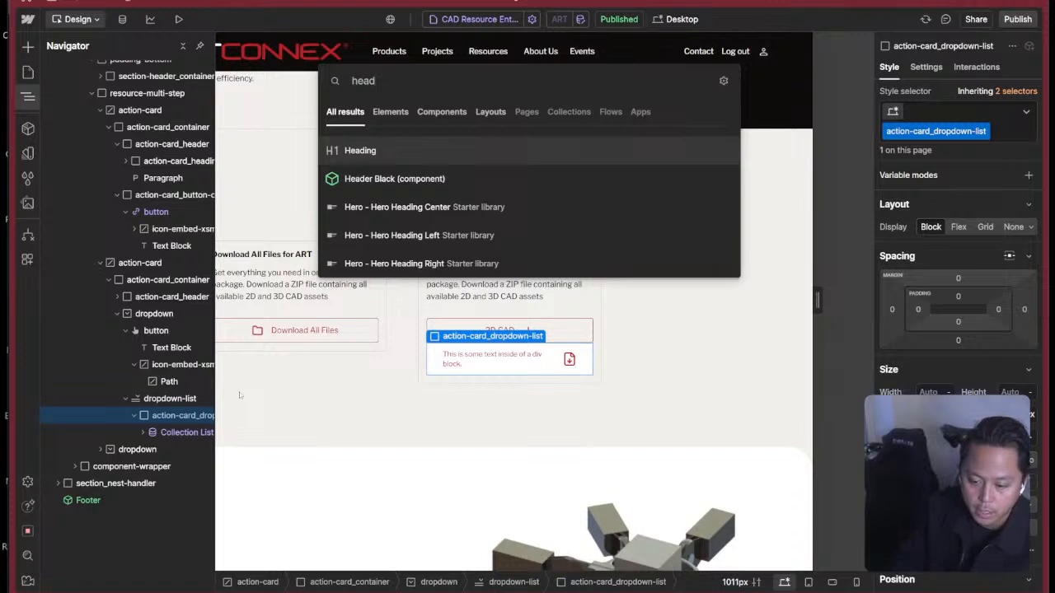
key("Return")
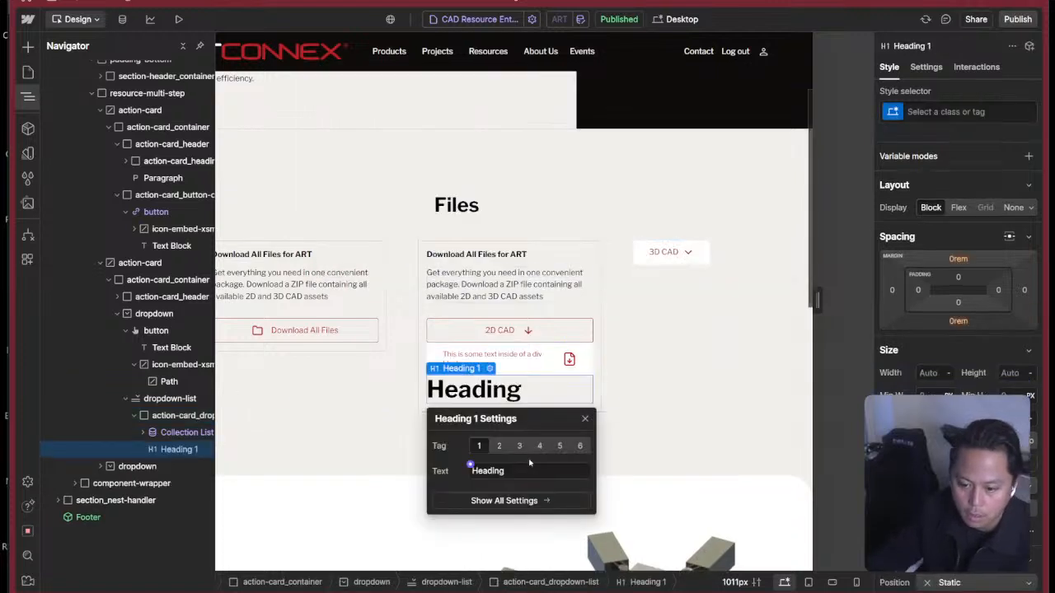
left_click(519, 436)
left_click(539, 436)
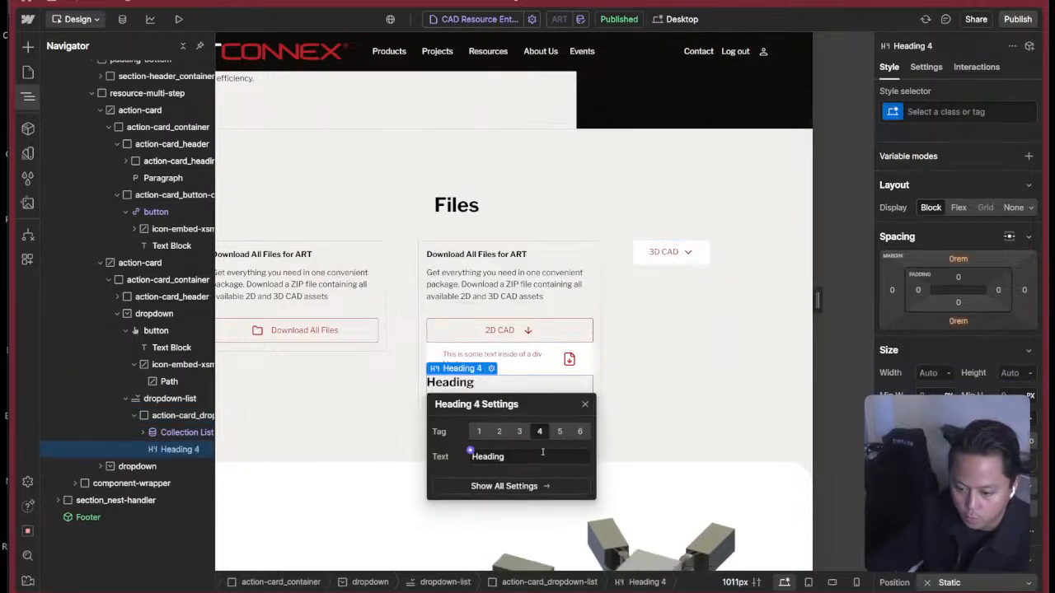
left_click(555, 452)
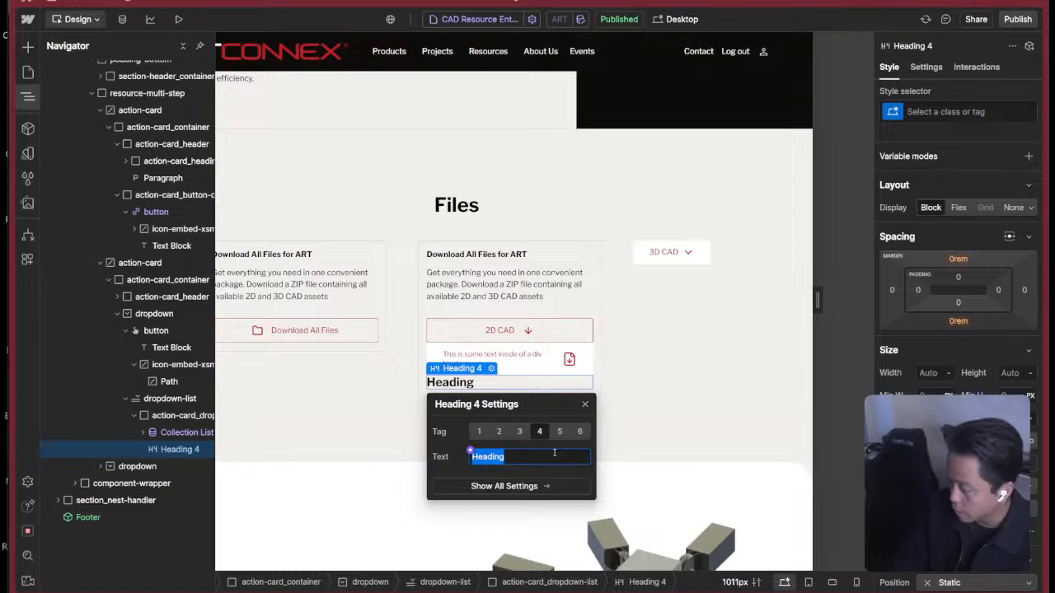
Switch to the Figma prototype to check the list headings in the 2D Files card, and return to Webflow.
key("super+Tab")
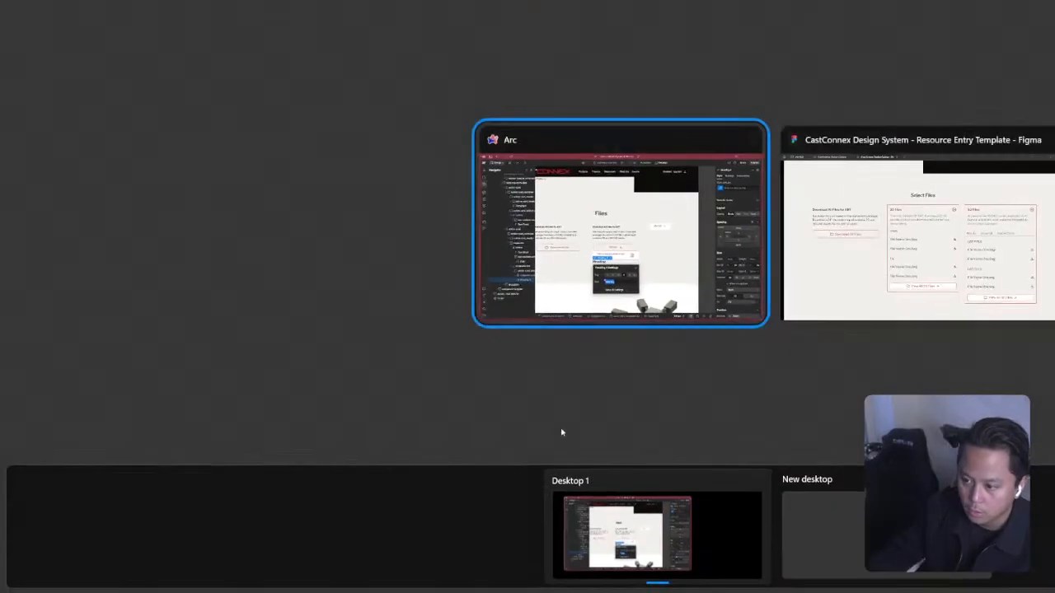
left_click(659, 268)
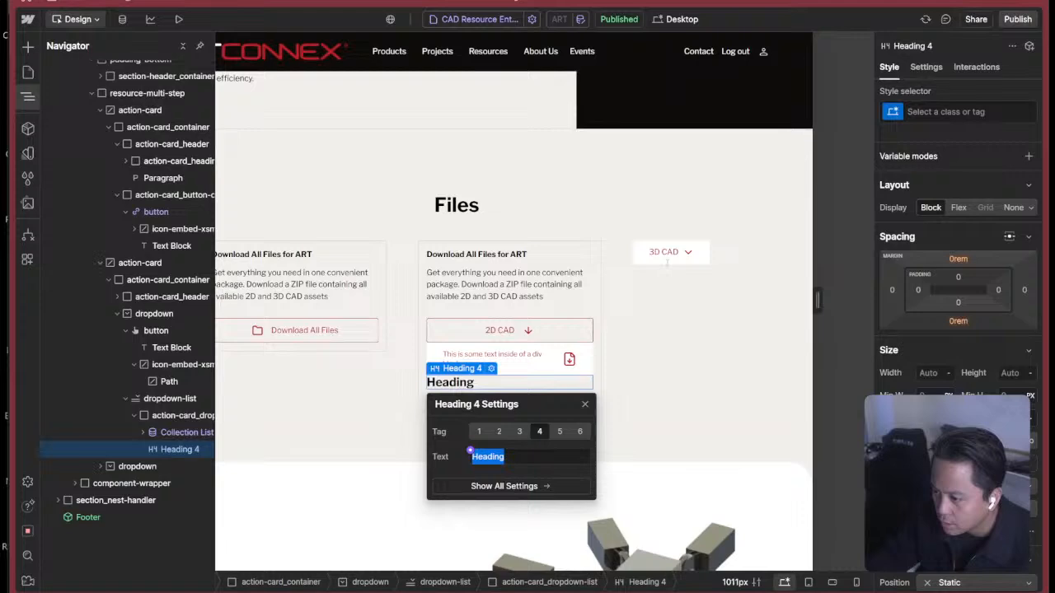
key("super+Tab")
left_click(984, 216)
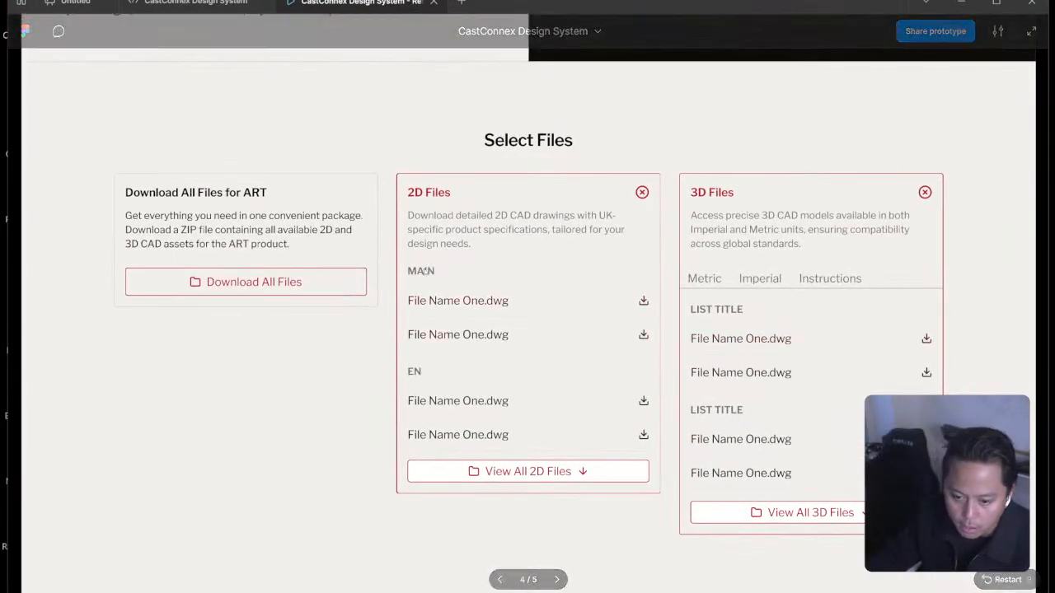
key("super+Tab")
key("super+Tab")
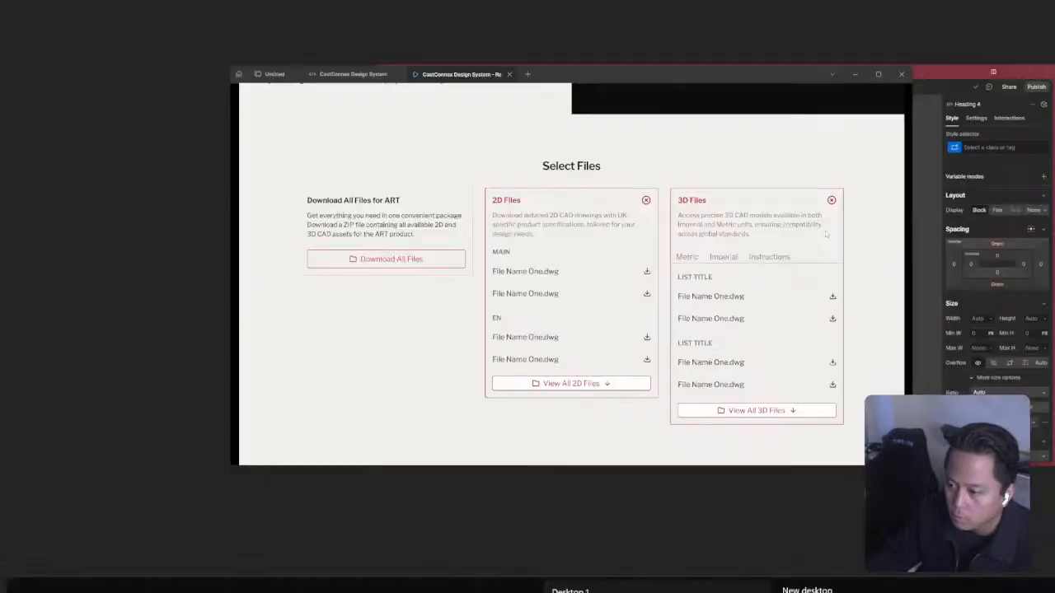
key("super+Tab")
left_click(875, 305)
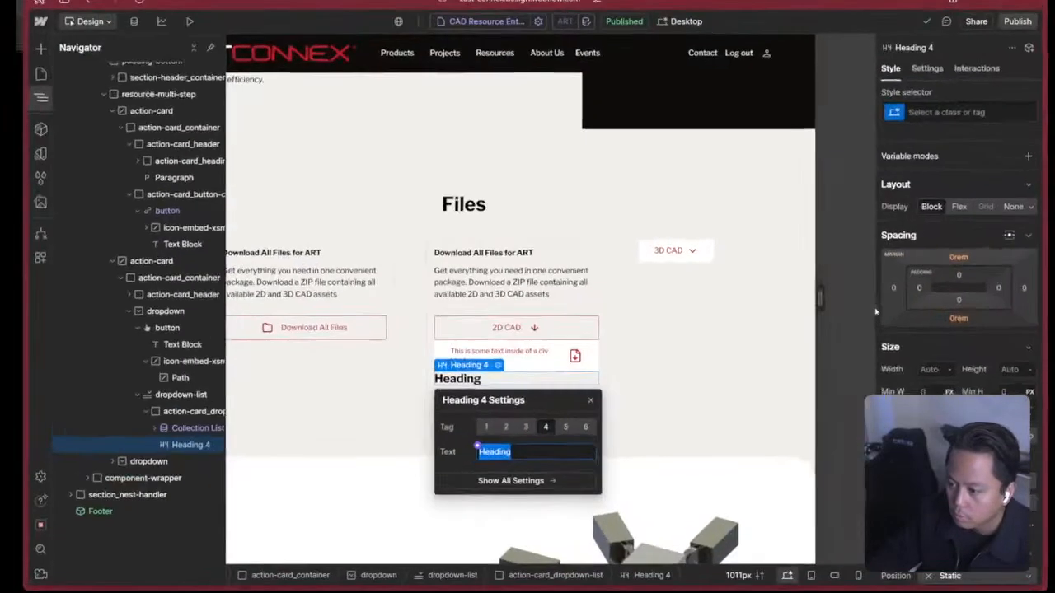
Set the H4 heading's text to Imperial and move the collection list below it inside the action-card_dropdown-list block.
type("Main")
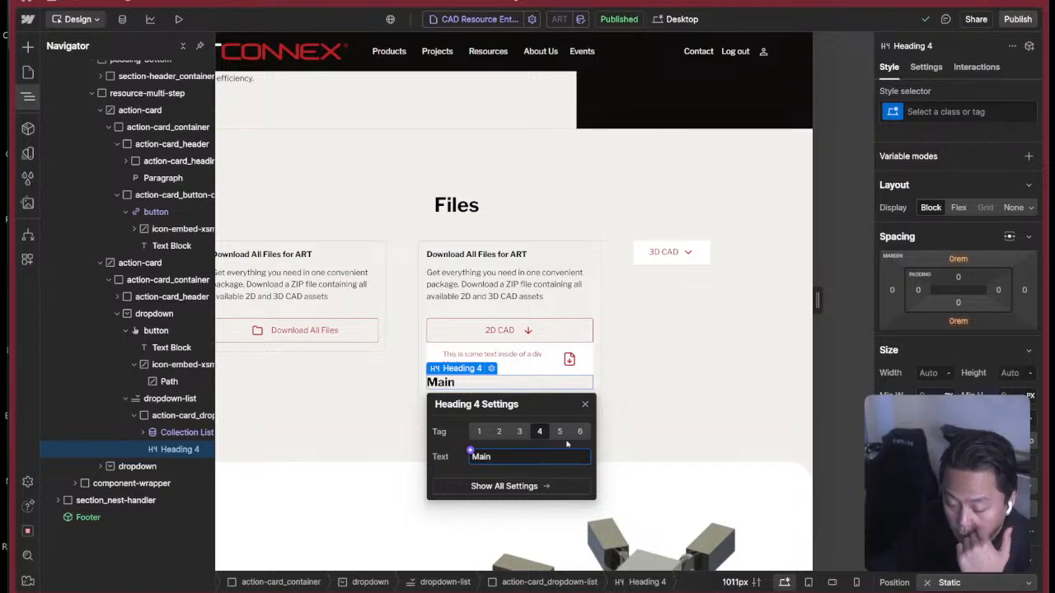
type("Impr")
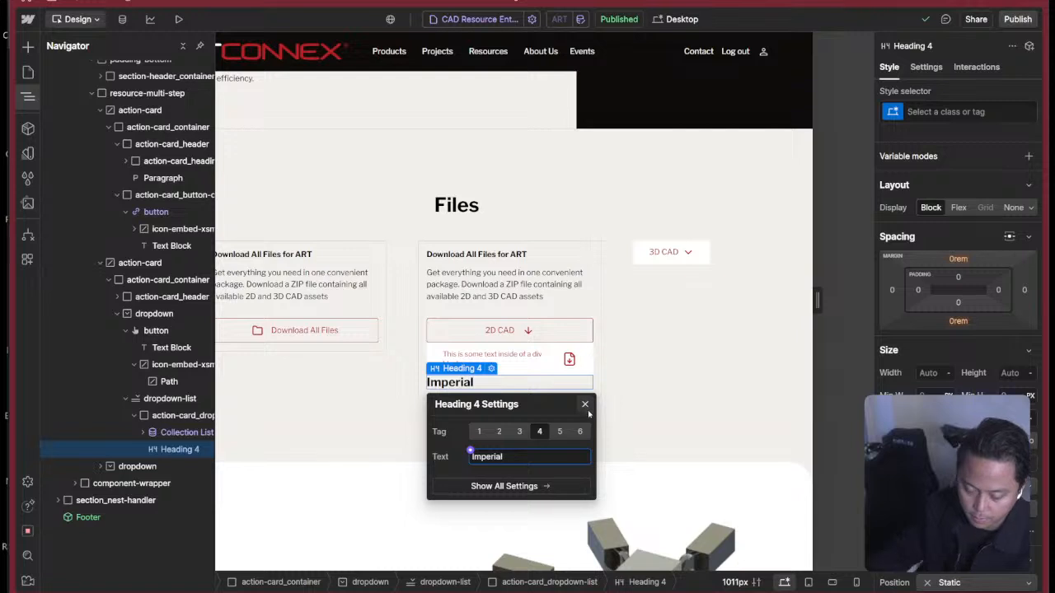
left_click(585, 405)
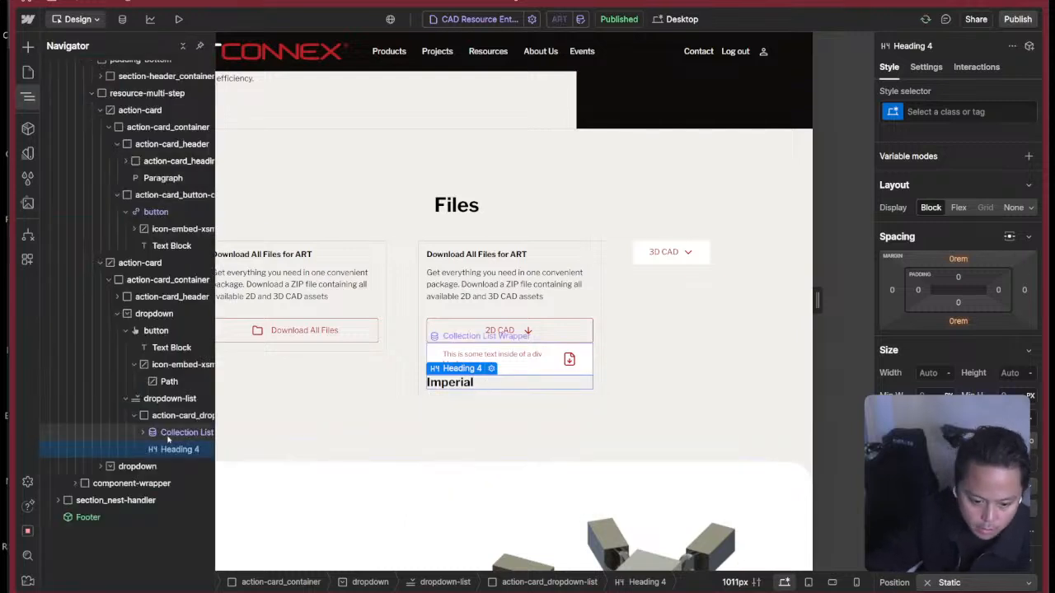
left_click_drag(165, 434, 169, 455)
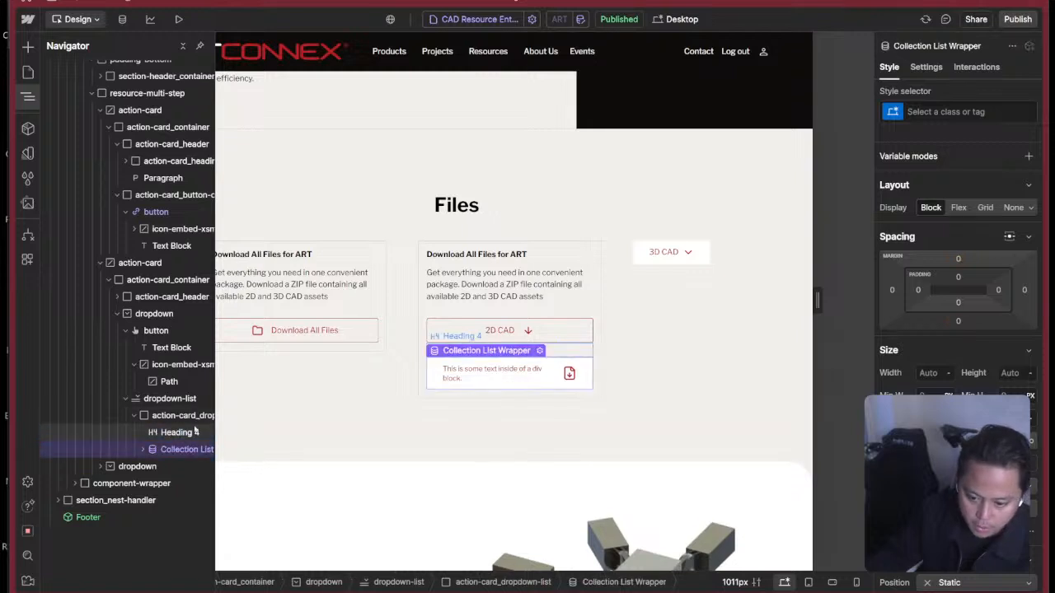
Try the text-size-small class on the Imperial heading and compare it with the Figma prototype.
left_click(180, 432)
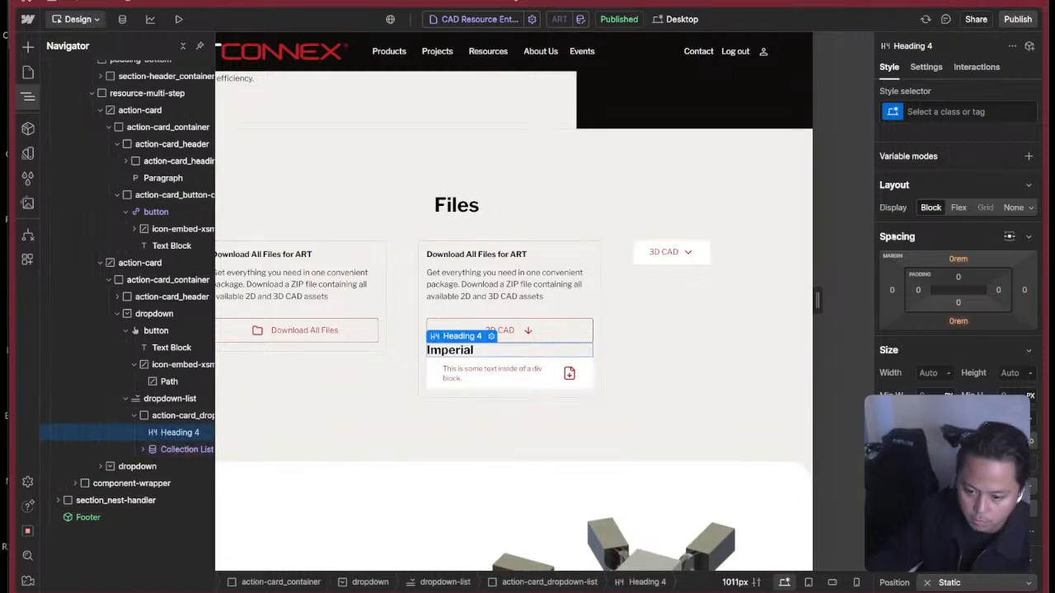
key("ctrl+Return")
type("text-sizer")
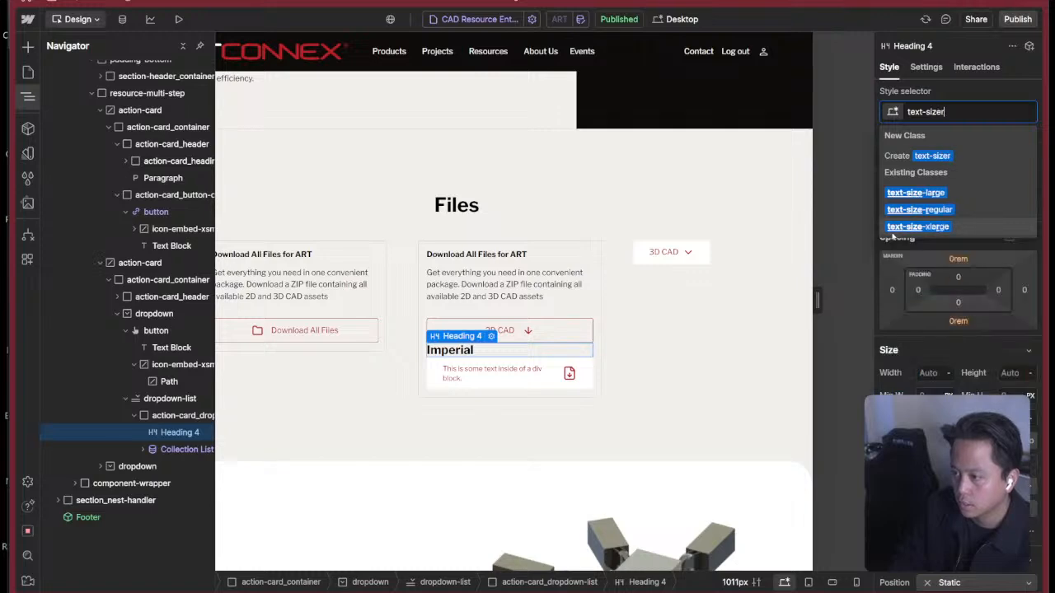
key("BackSpace")
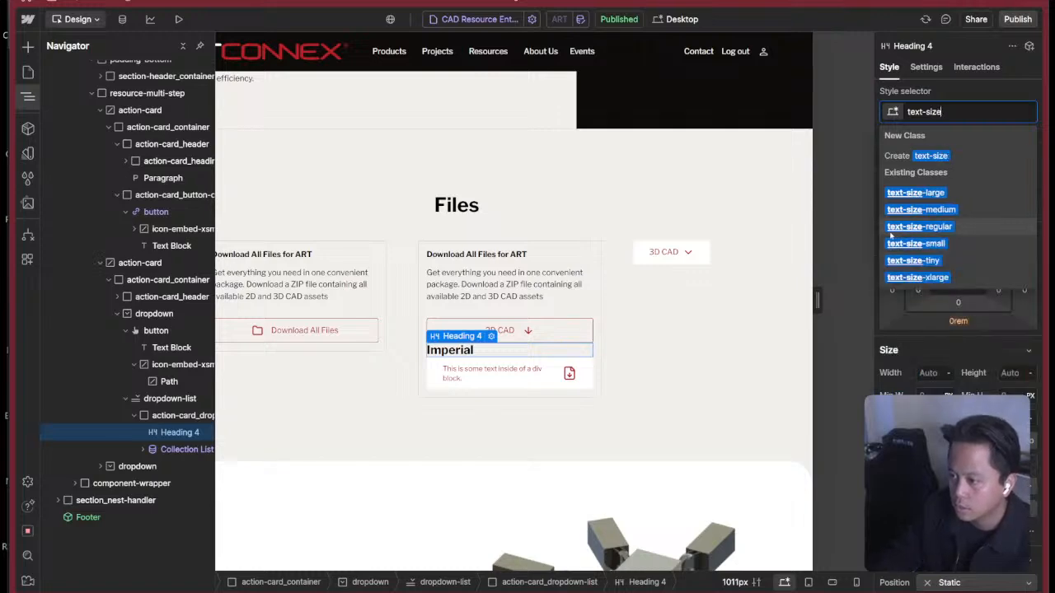
left_click(982, 246)
key("super+Tab")
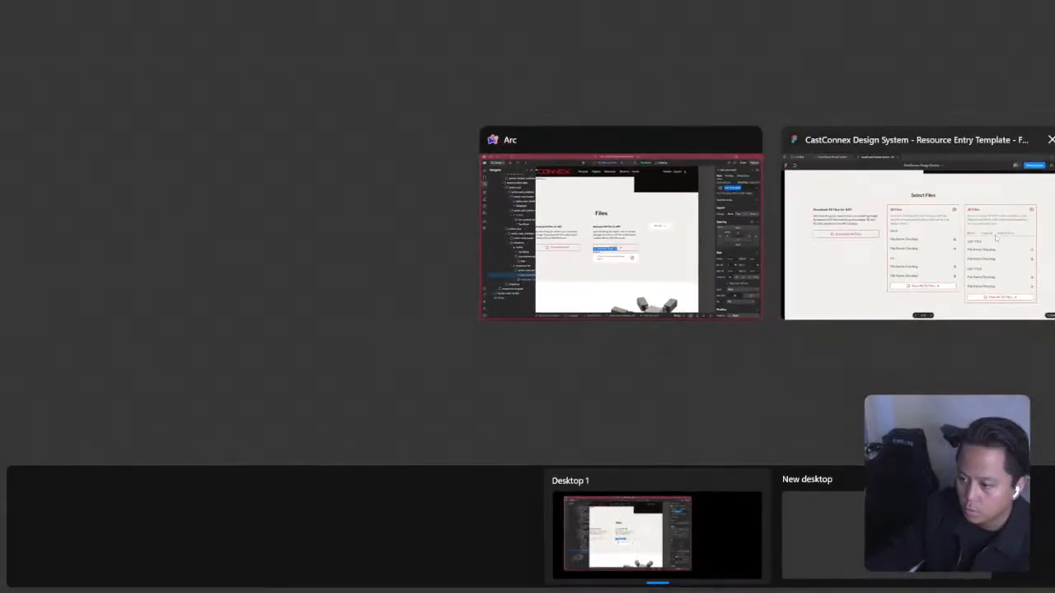
Replace the Imperial heading's text-size-small class with heading-style-h6.
left_click(990, 114)
left_click(990, 114)
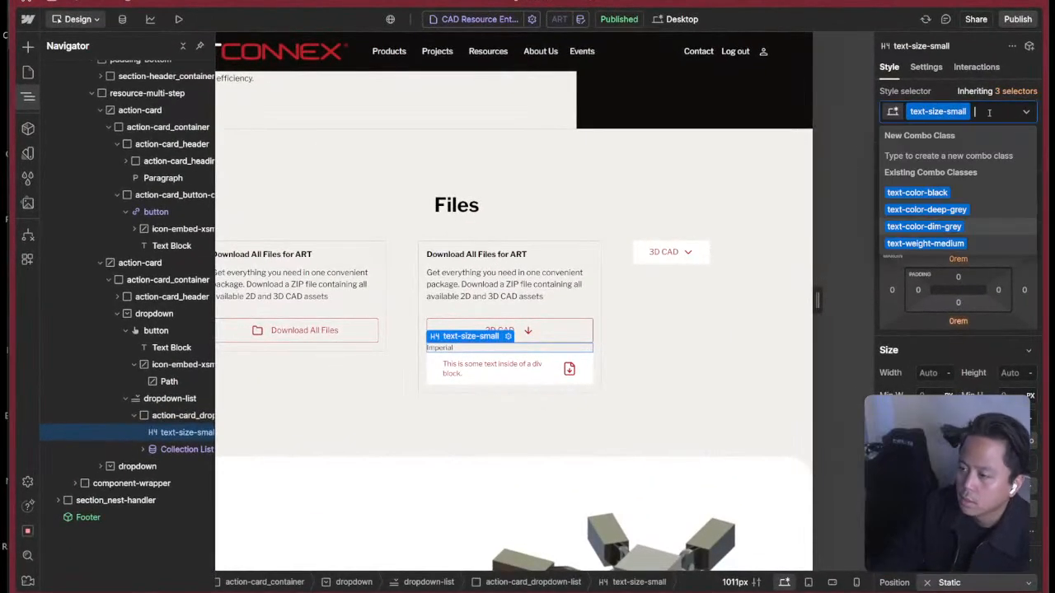
key("BackSpace")
type("heading")
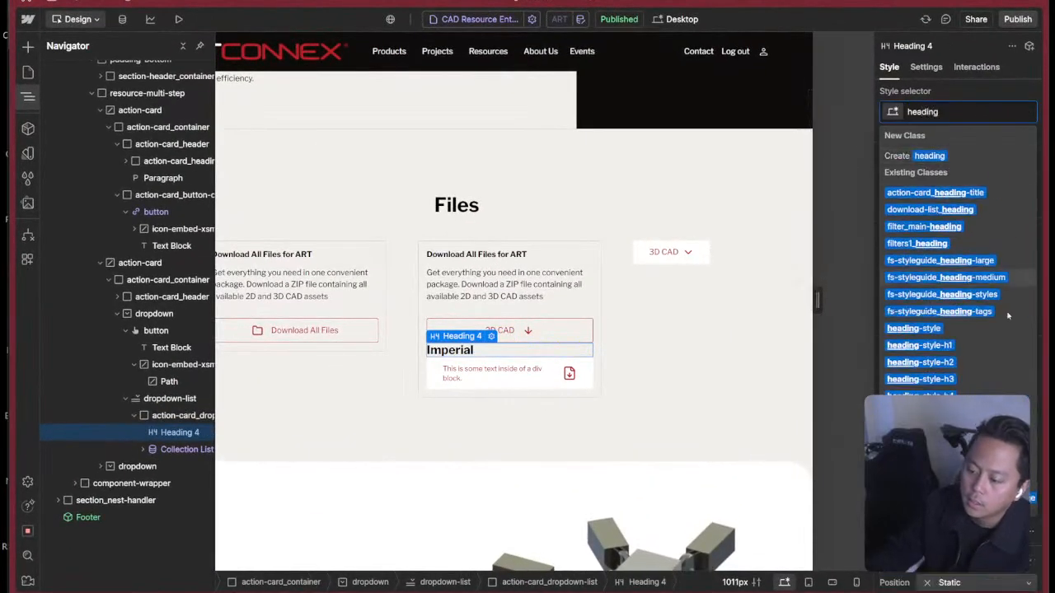
left_click(919, 430)
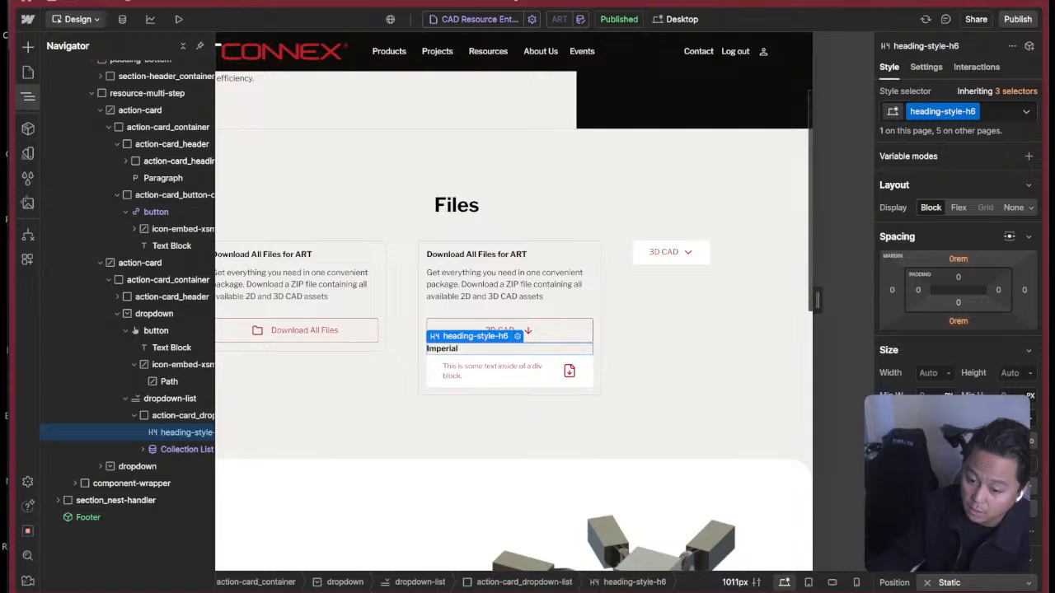
Check the 2D Files card in the Figma prototype, return to Webflow and show the 2D CAD dropdown's menu.
left_click(583, 290)
key("super+Tab")
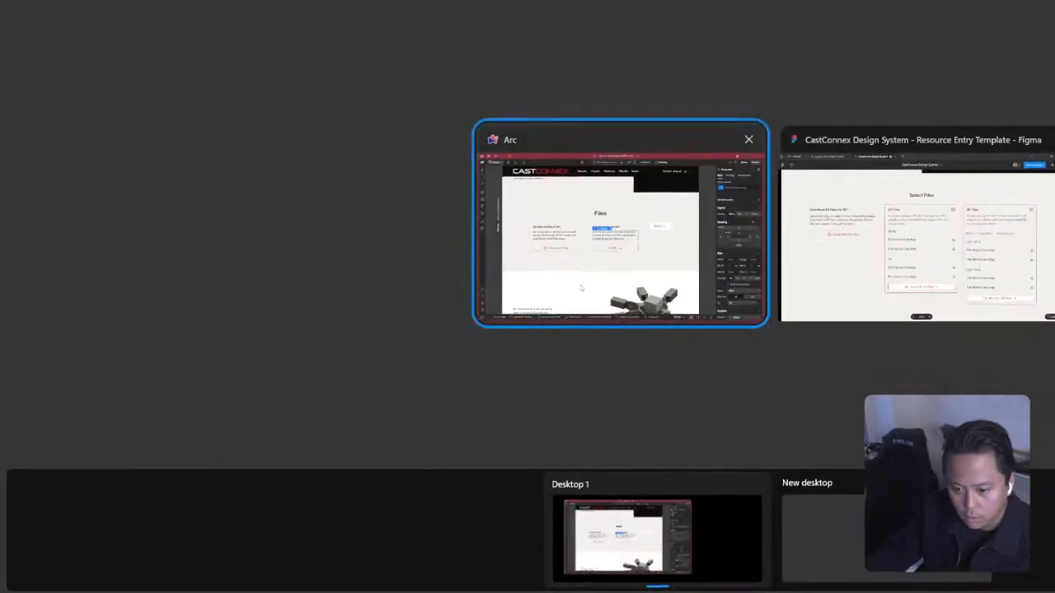
left_click(764, 263)
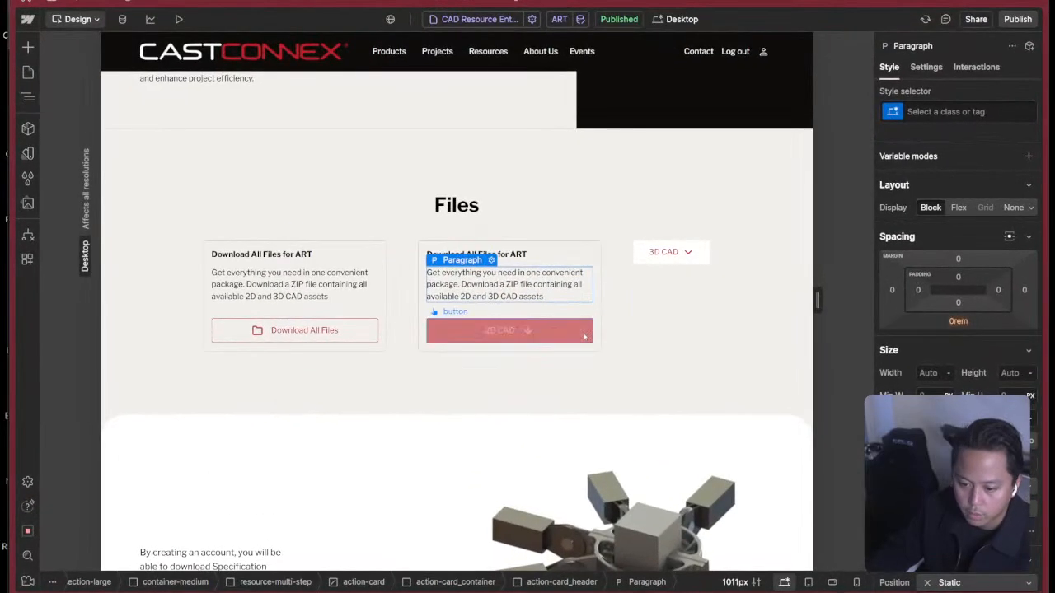
left_click(509, 329)
left_click(946, 250)
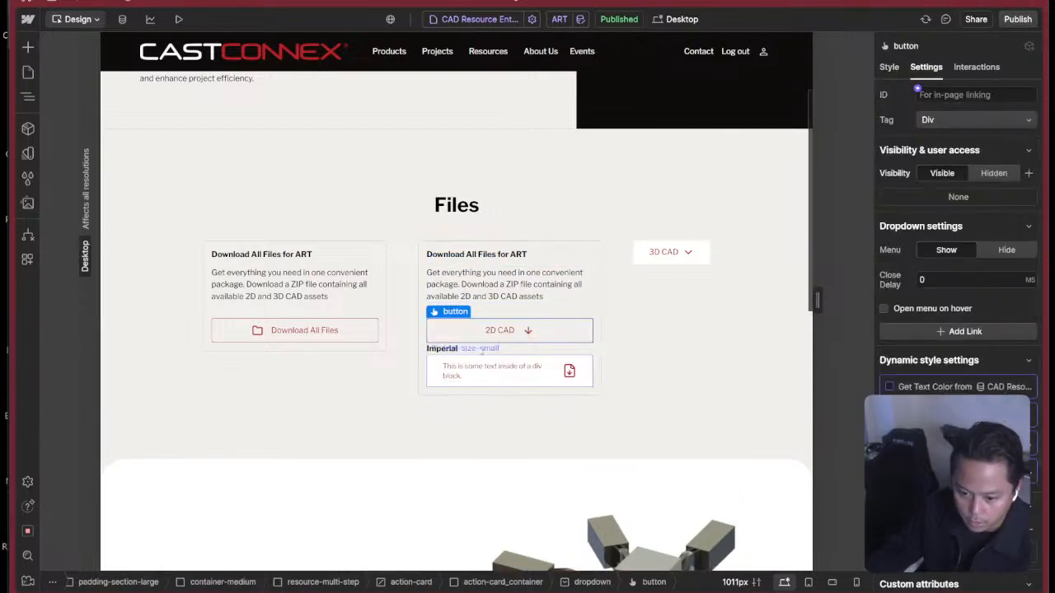
Replace the Imperial heading's heading-style-h6 class with heading-style-h5.
left_click(479, 348)
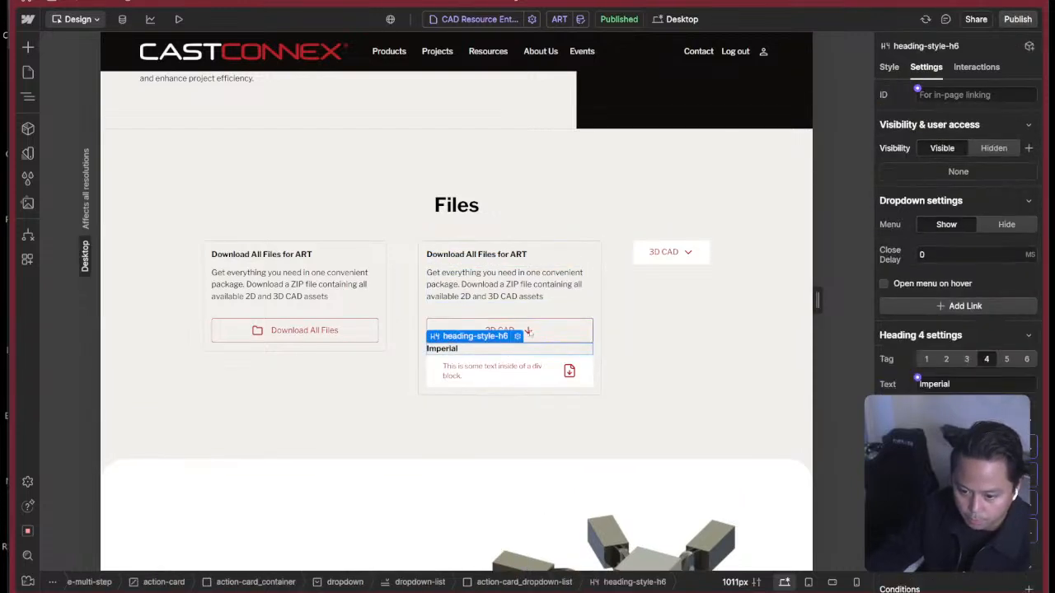
left_click(889, 66)
left_click(985, 112)
key("BackSpace")
type("heading")
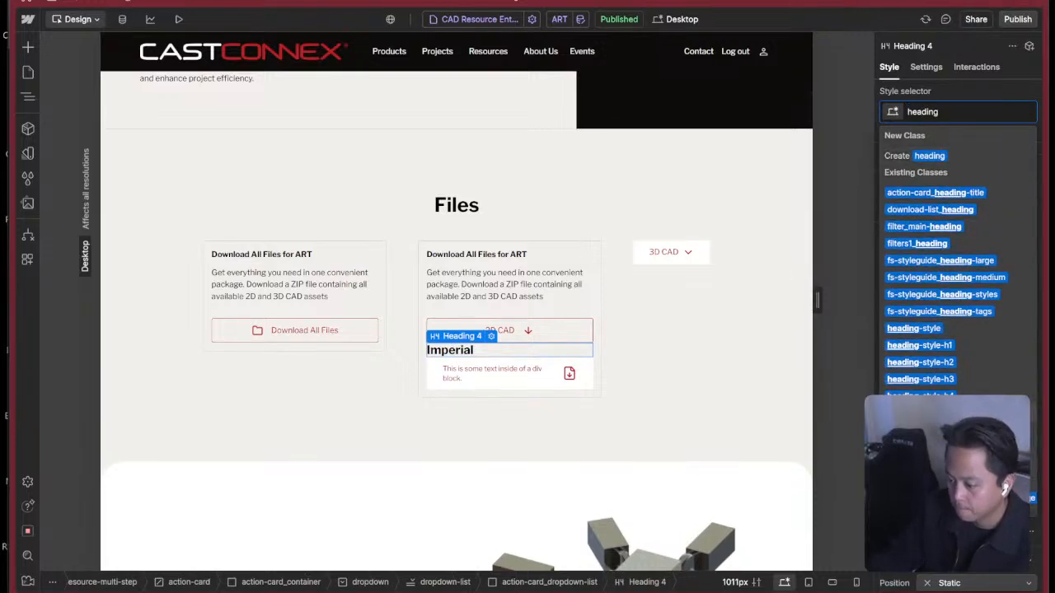
left_click(920, 413)
Remove heading-style-h5 from the Imperial heading and create a new class named heading-h4 for it.
left_click(992, 110)
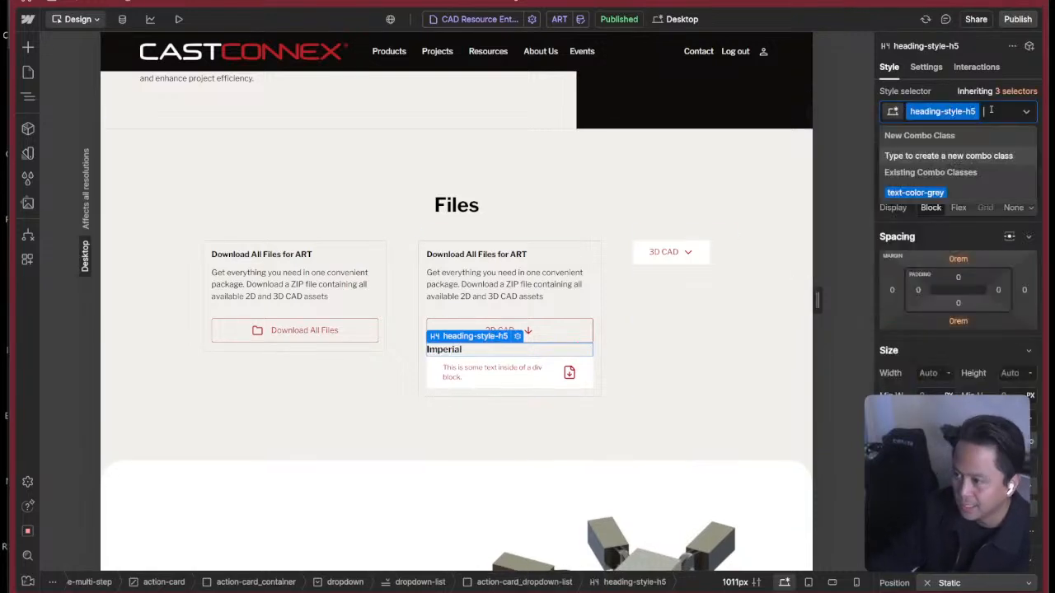
key("BackSpace")
type("he")
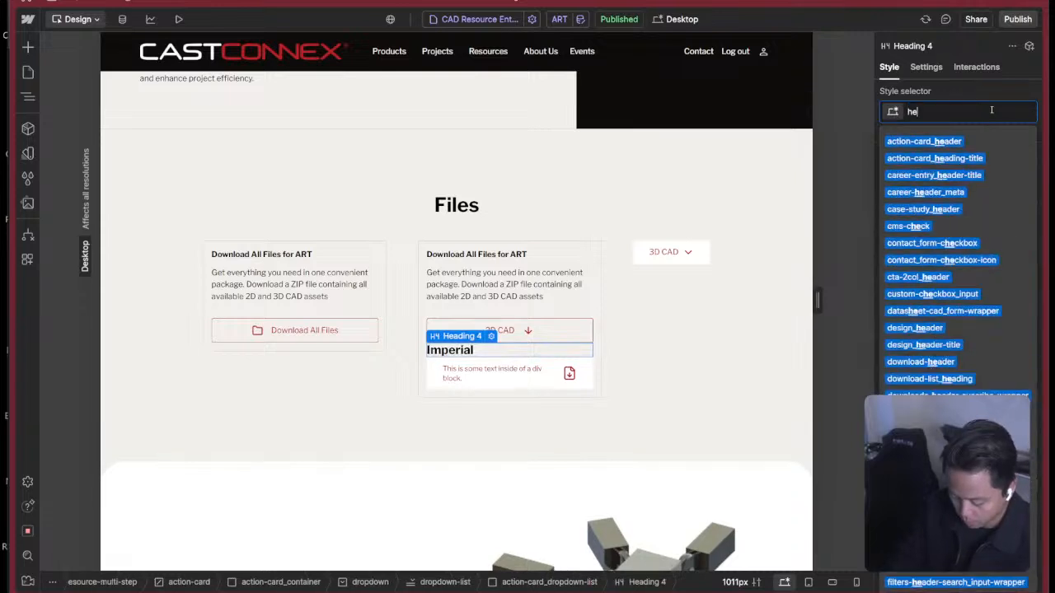
type("ading-hg")
key("BackSpace")
type("4")
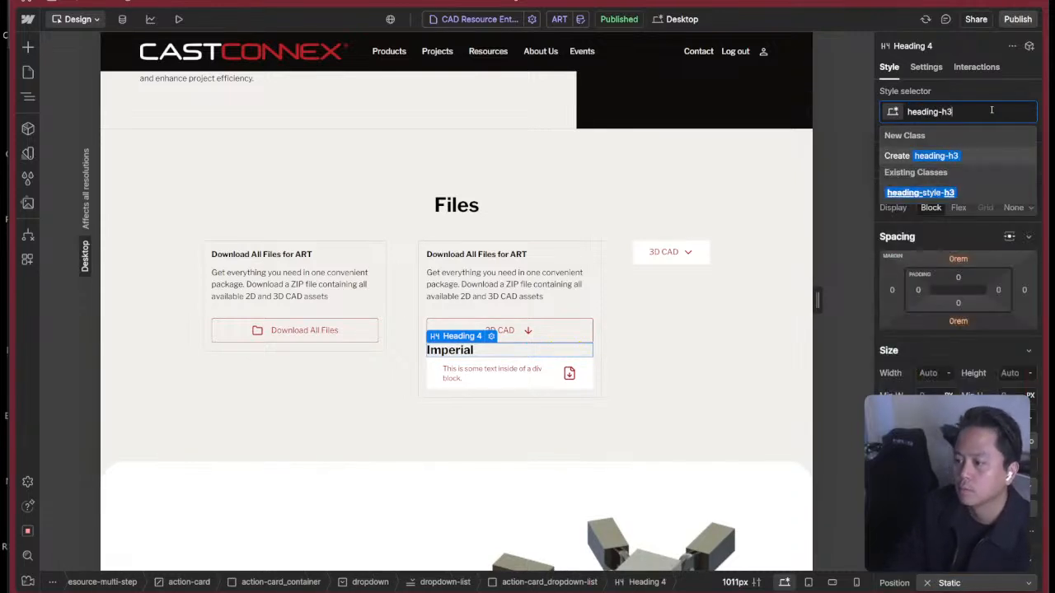
key("Return")
key("Escape")
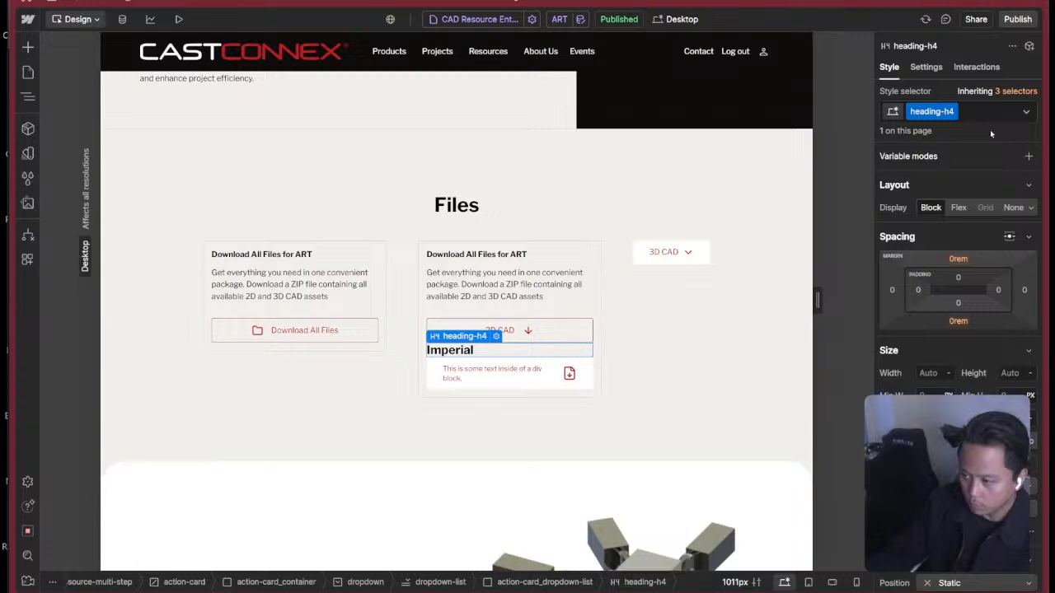
Remove the heading-h4 class from the Imperial heading and give it a new class named list-heading.
scroll(985, 156, "down", 5)
scroll(981, 184, "up", 5)
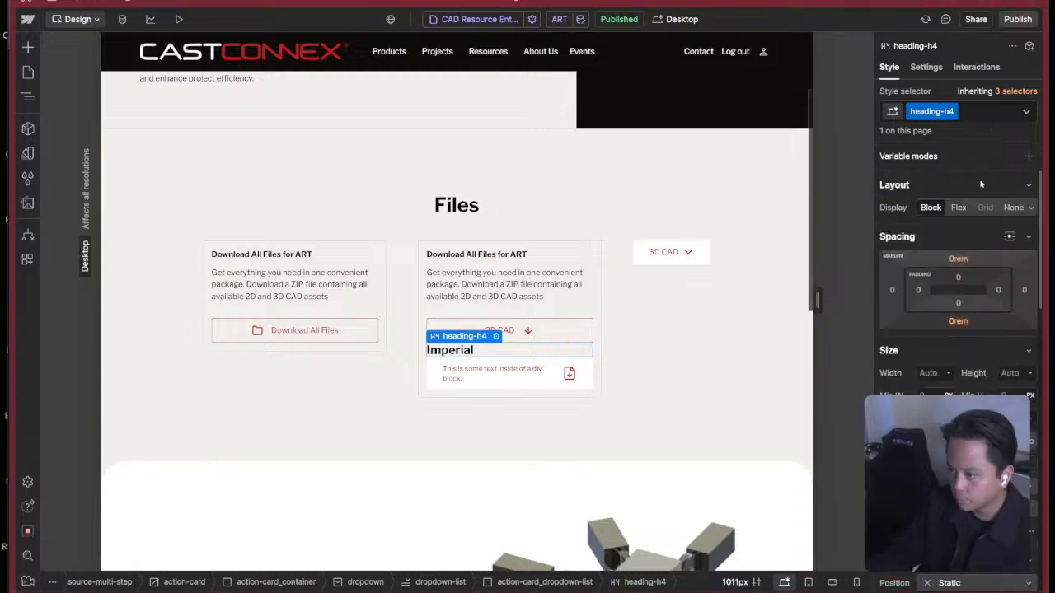
left_click(975, 115)
type("cc-")
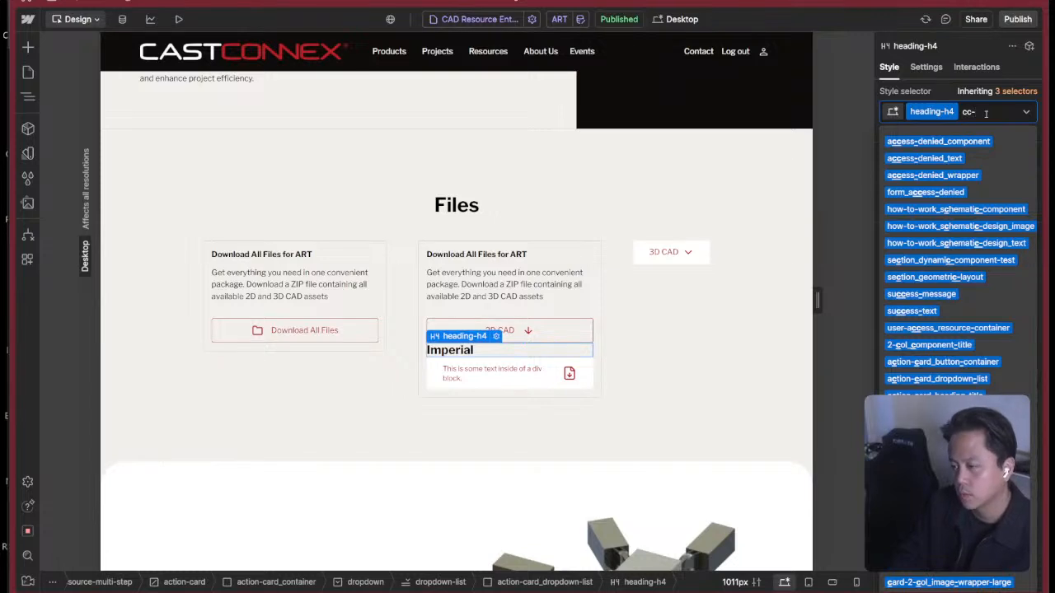
key("BackSpace")
key("BackSpace")
key("BackSpace")
key("BackSpace")
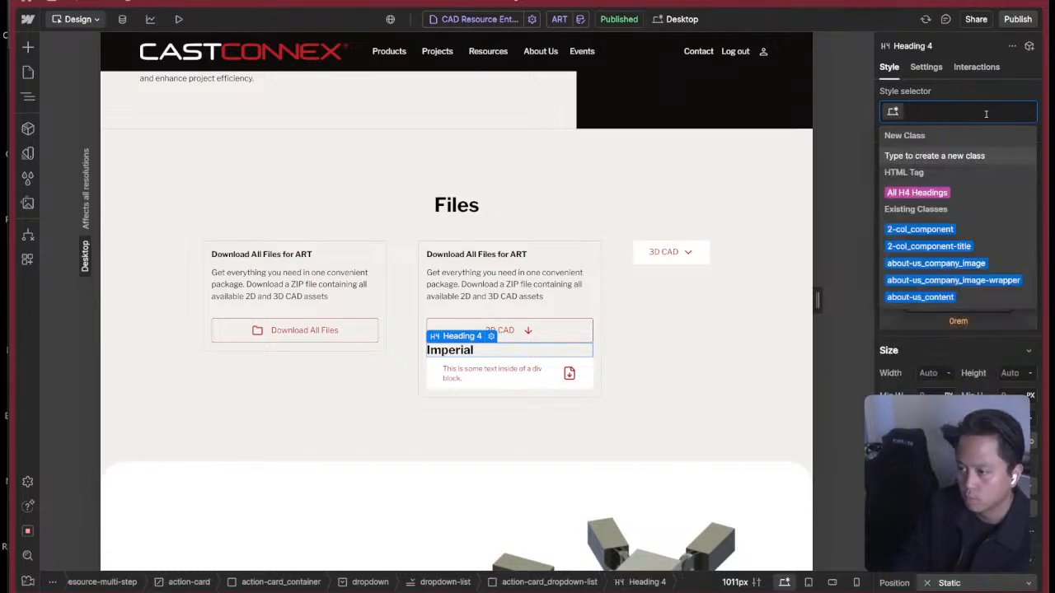
type("list-heading")
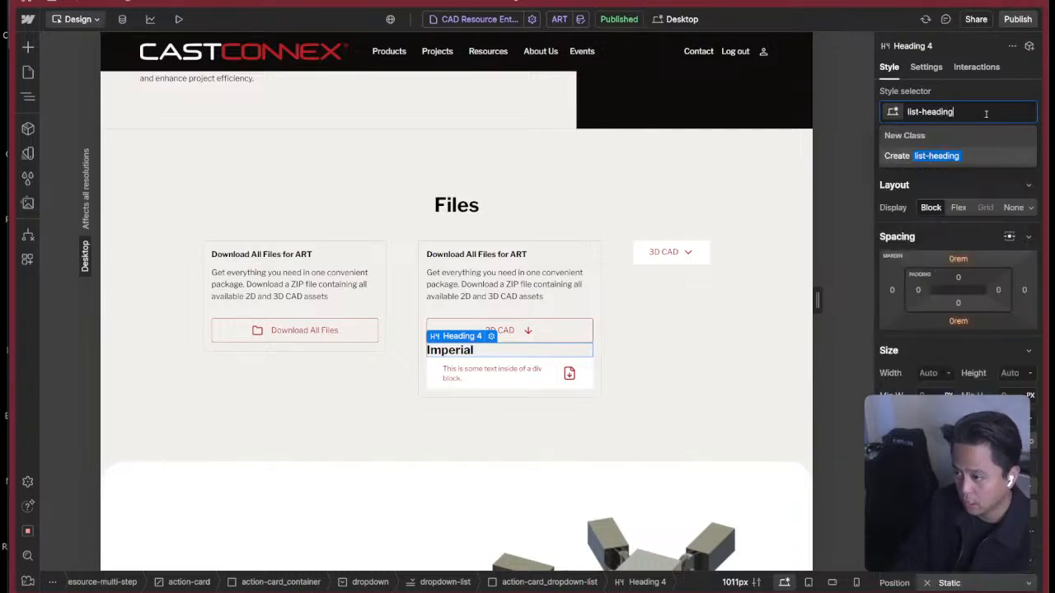
key("Return")
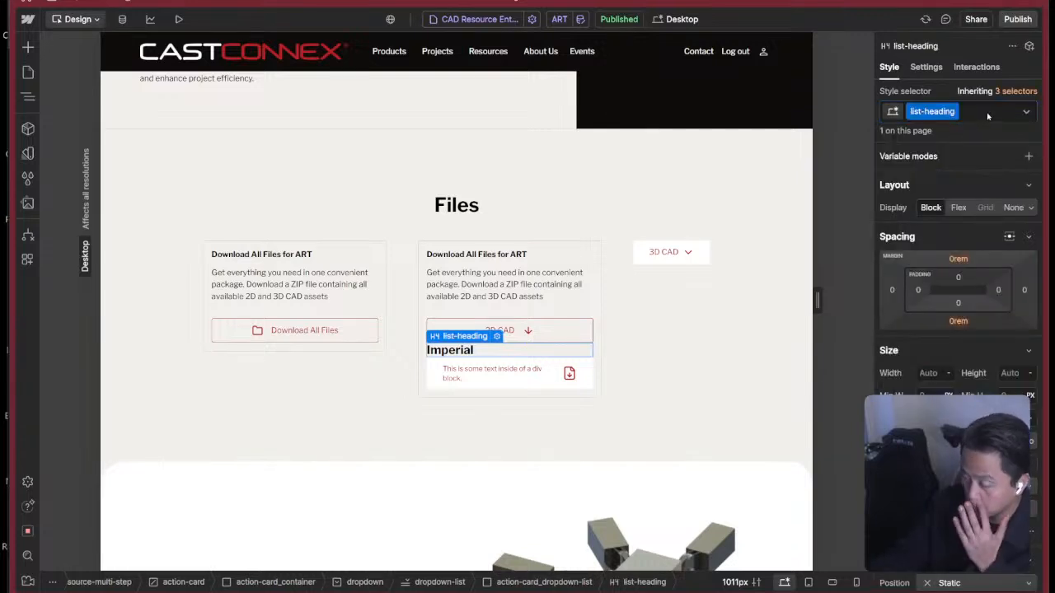
Rename the list-heading class to list-group_heading.
left_click(920, 112)
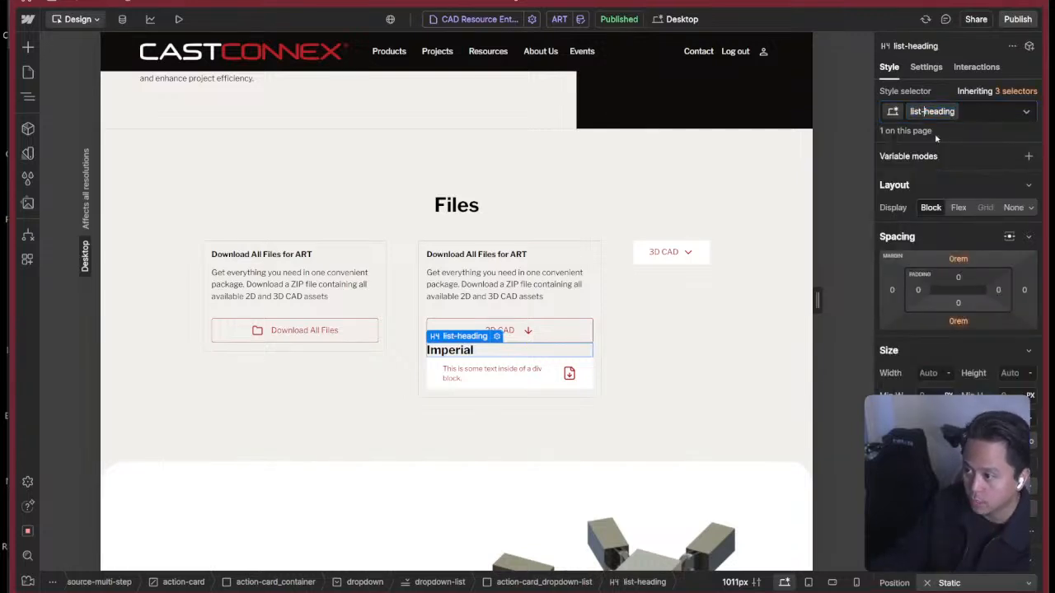
type("group")
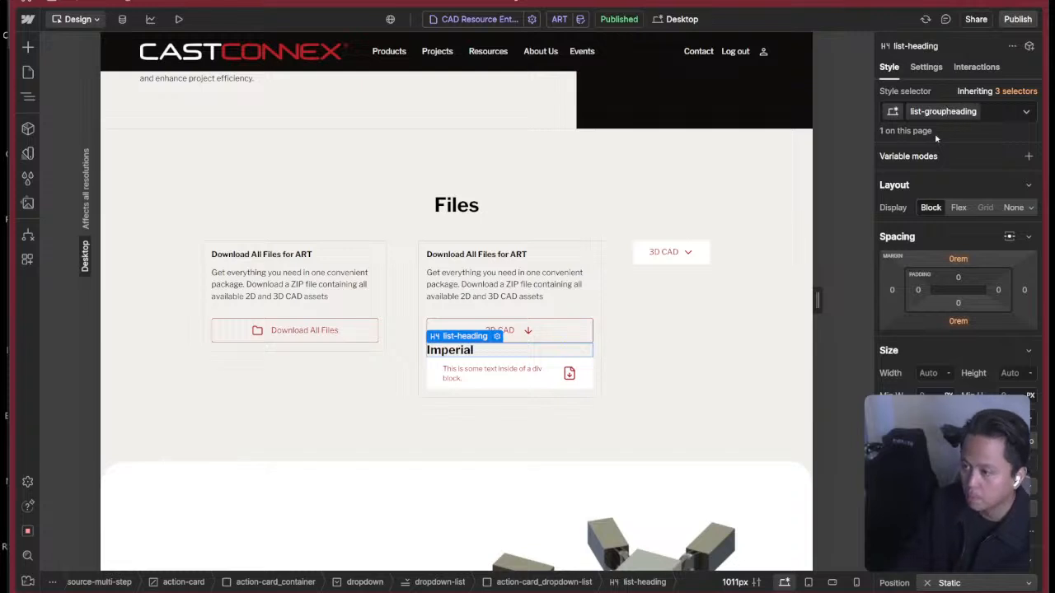
type("_")
key("Return")
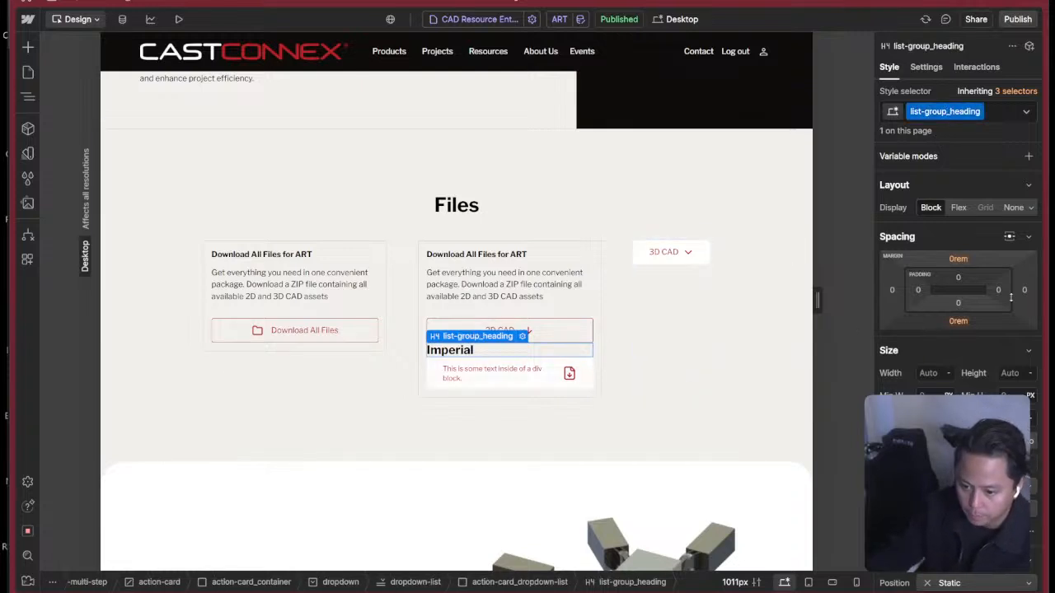
Set the list-group_heading text colour to the Dim Grey variable and its capitalization to all caps.
scroll(1011, 298, "down", 6)
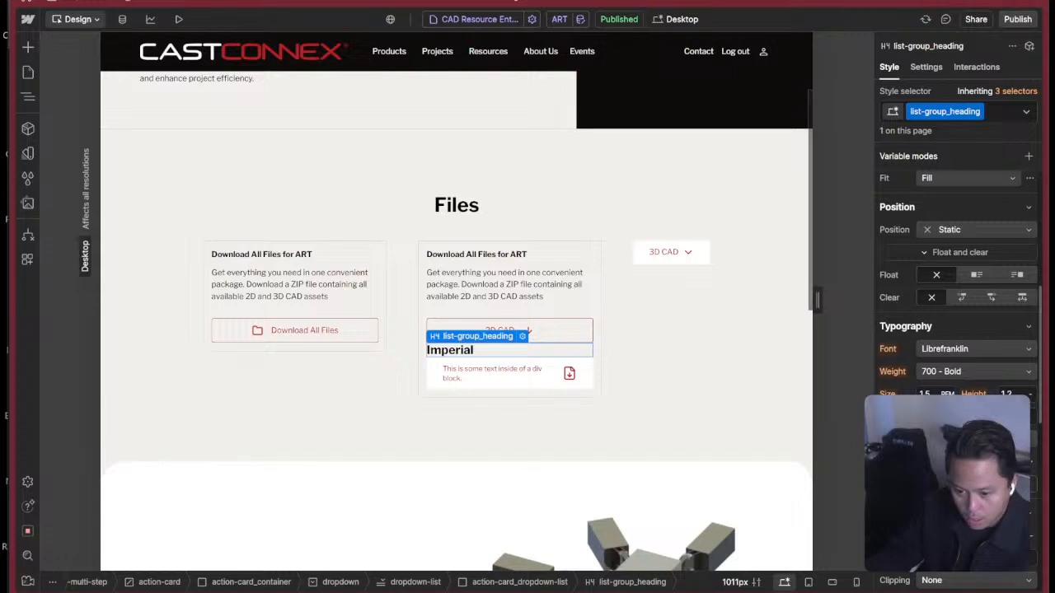
left_click(926, 418)
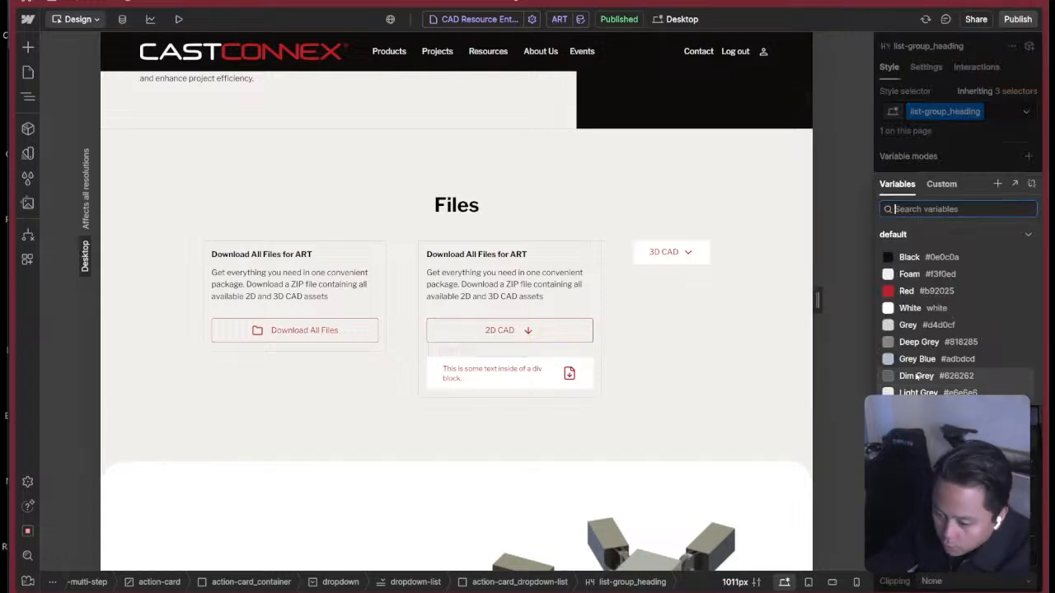
left_click(917, 376)
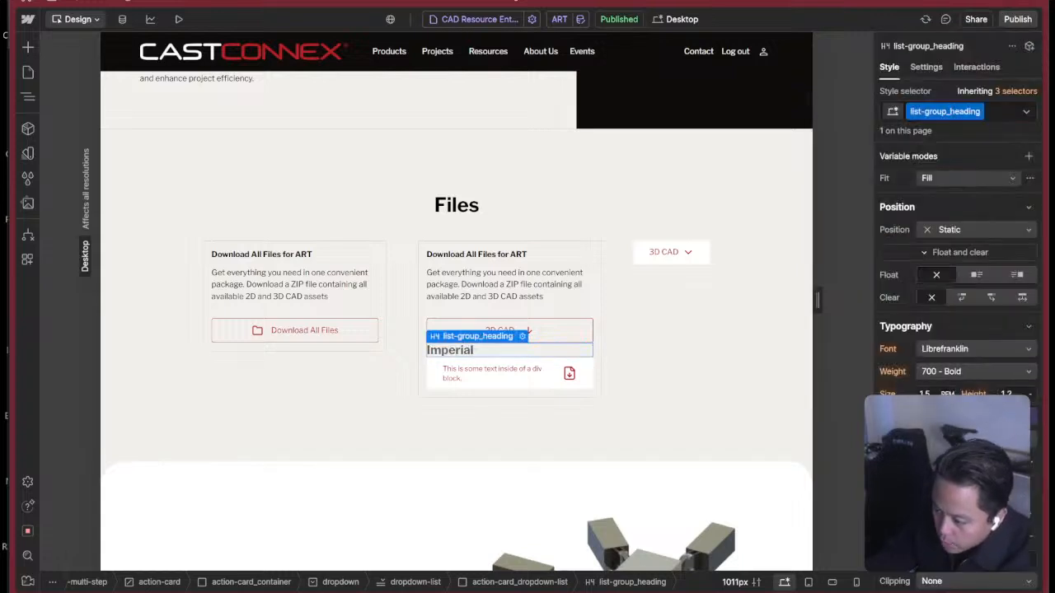
left_click(959, 485)
scroll(959, 484, "down", 3)
left_click(949, 404)
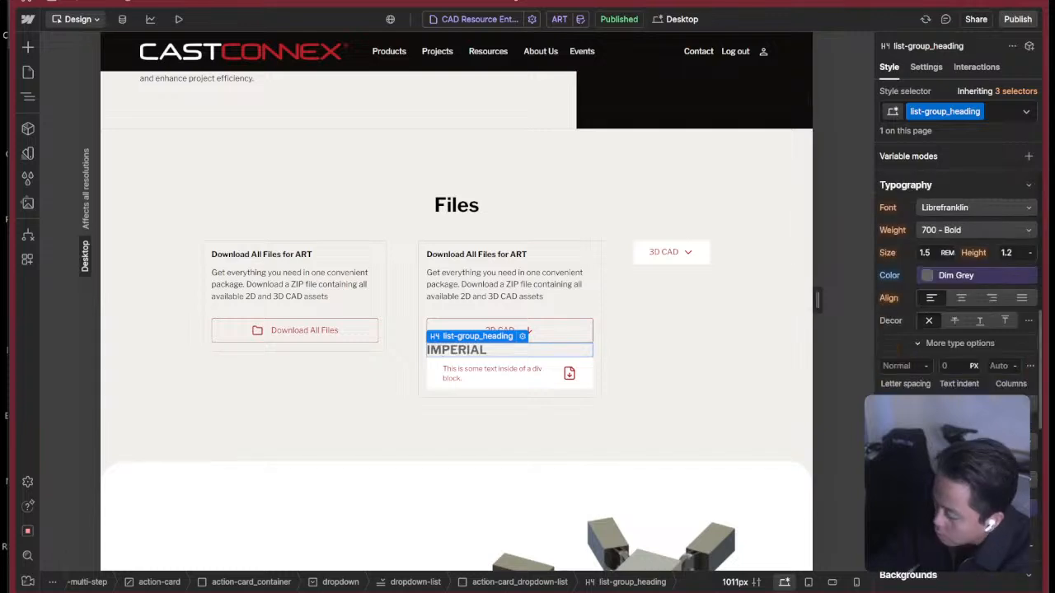
Open the variable picker for the font size of list-group_heading.
scroll(939, 311, "down", 1)
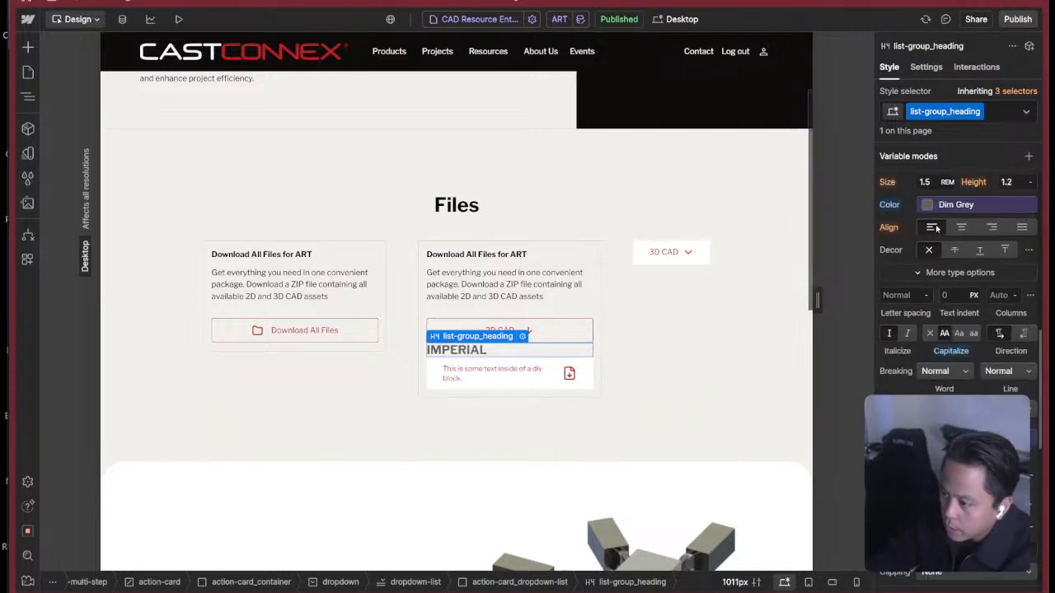
scroll(939, 312, "up", 3)
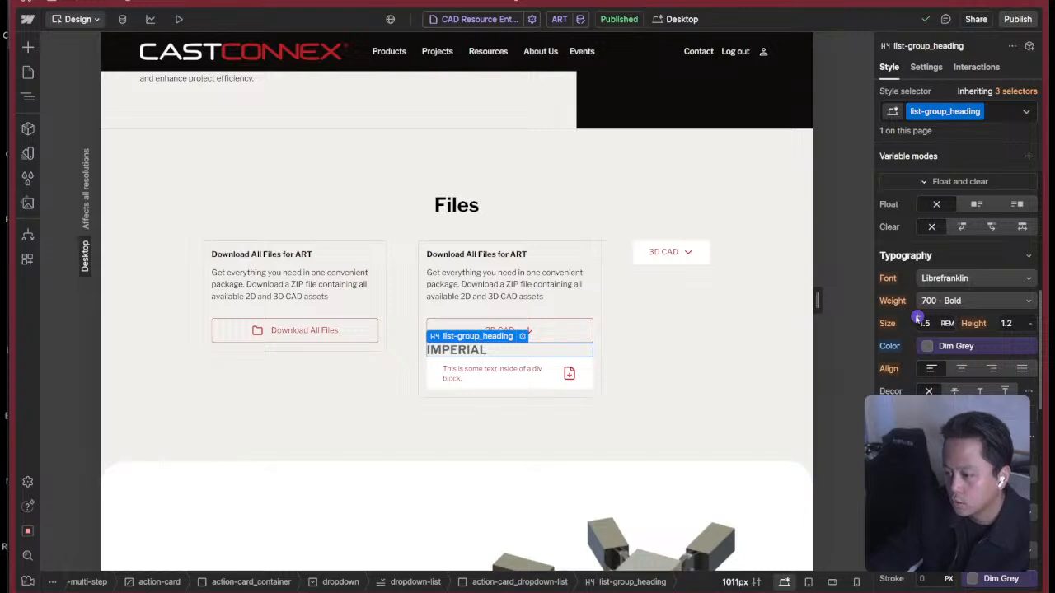
left_click(918, 317)
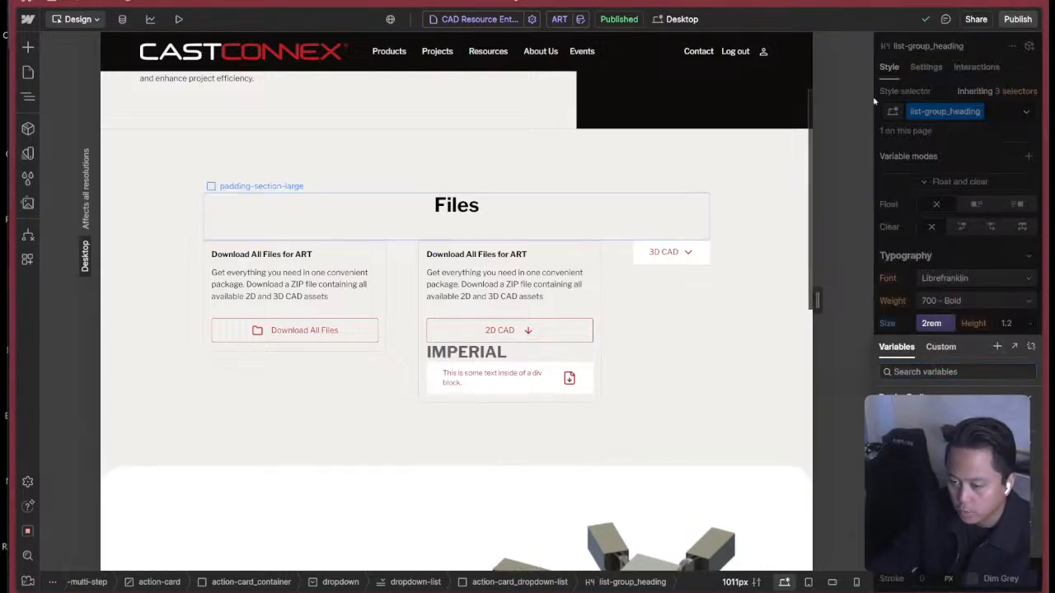
Switch to Figma and examine the file action cards on the Resource Entry Template page of the CastConnex Design System.
key("super+Tab")
left_click(915, 230)
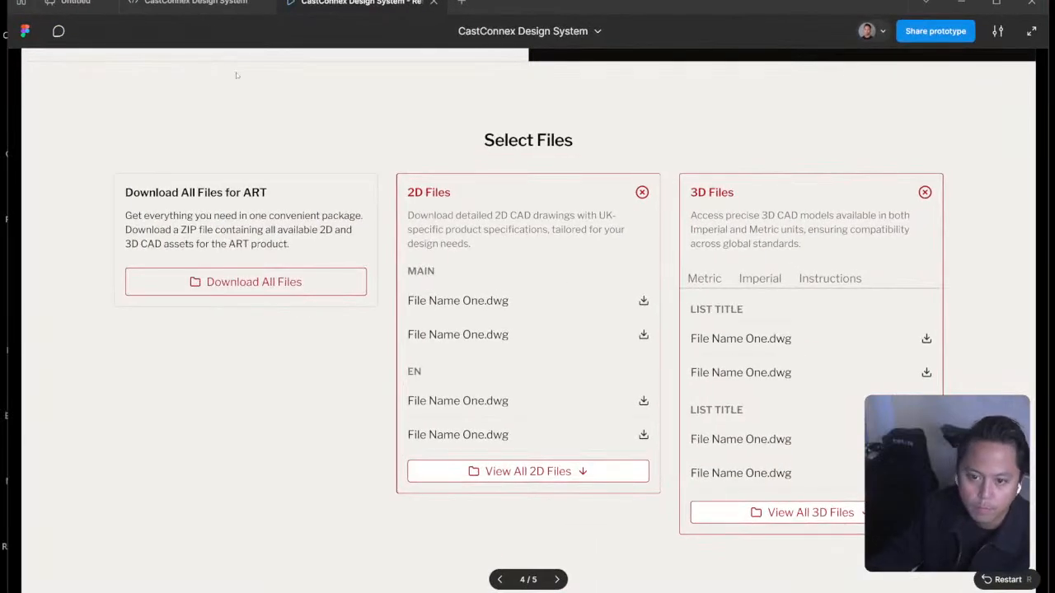
left_click(213, 4)
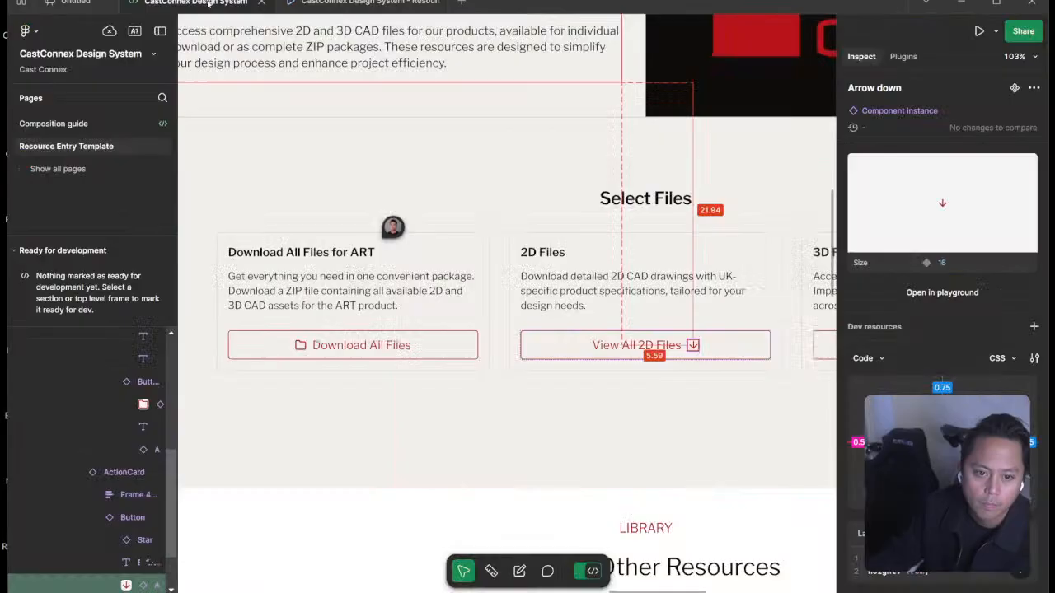
left_click(709, 350)
scroll(742, 346, "right", 5)
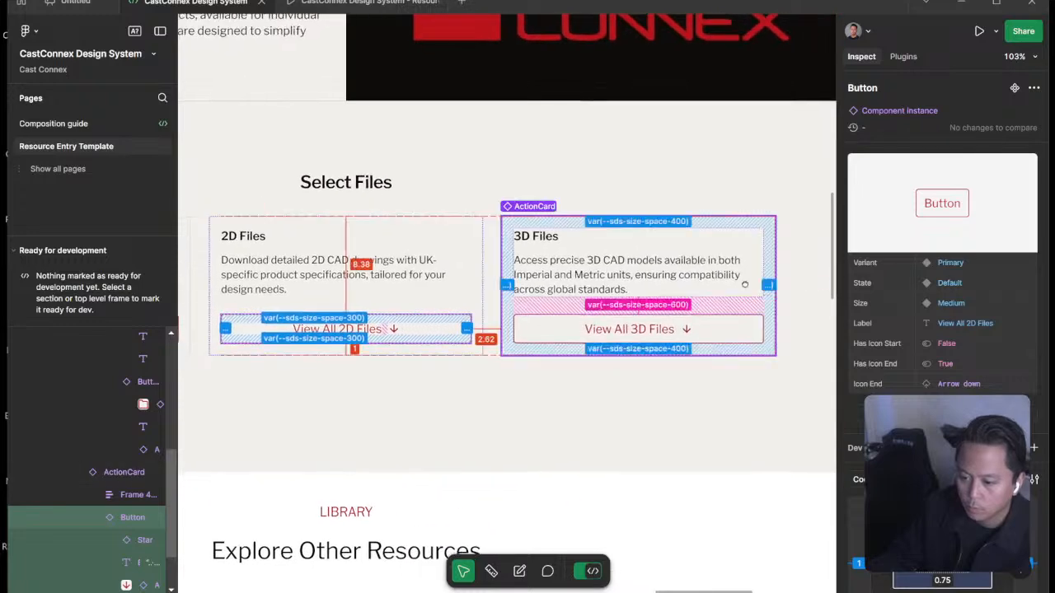
scroll(744, 285, "up", 3)
scroll(666, 291, "down", 8)
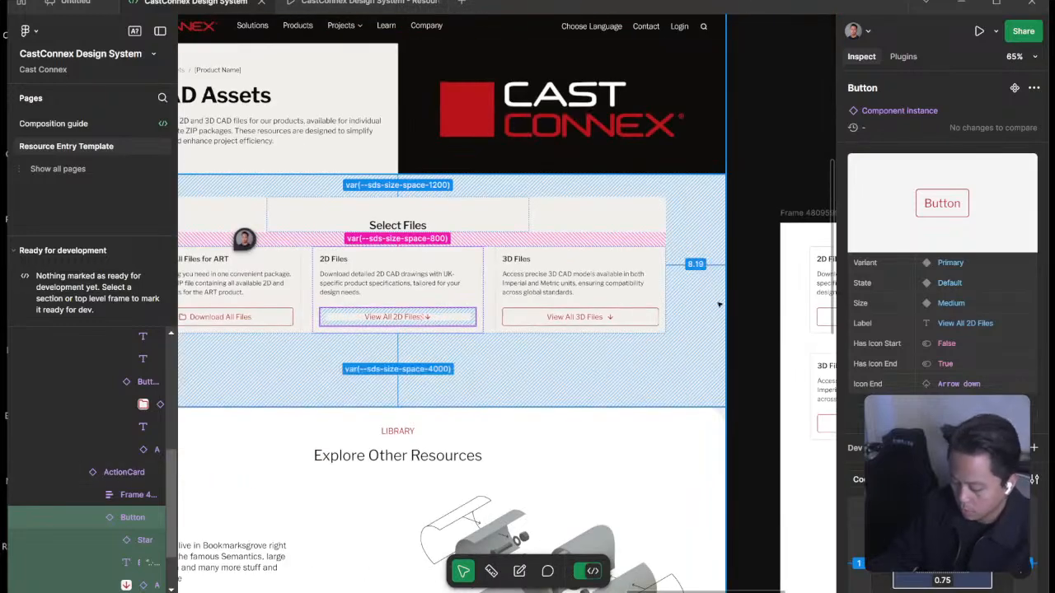
left_click_drag(719, 306, 375, 305)
scroll(501, 338, "up", 5)
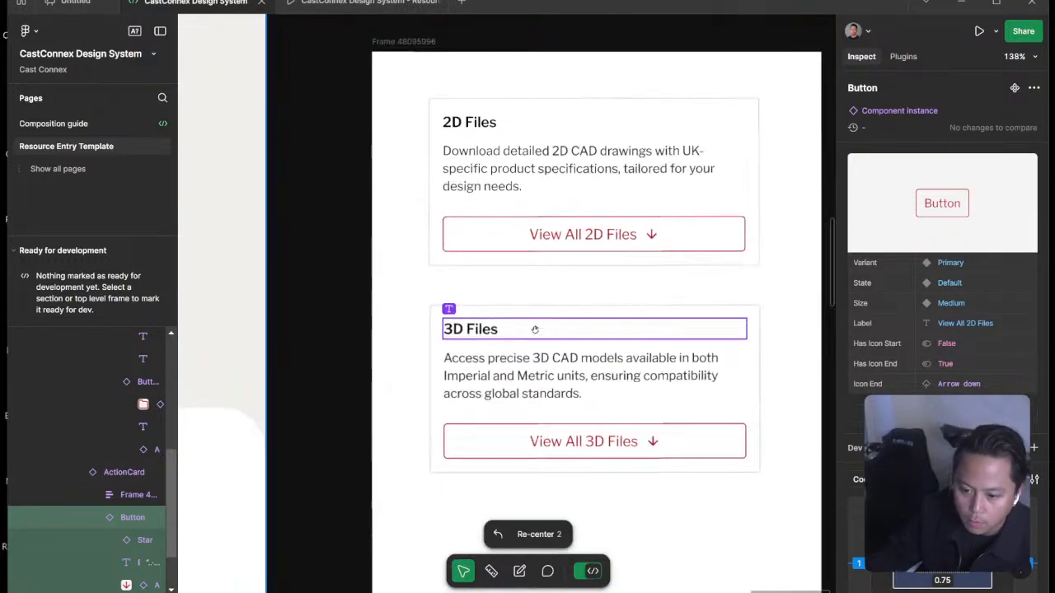
scroll(535, 330, "down", 5)
Open the Cards page of the design system and locate the Slim action card variant with the grouped file lists.
left_click(37, 123)
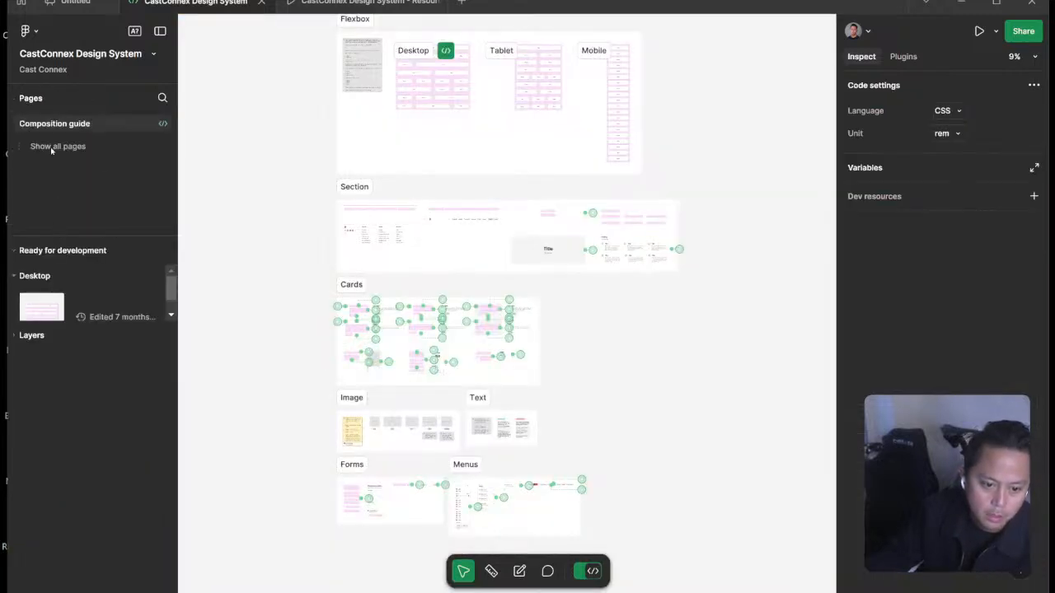
left_click_drag(75, 239, 68, 439)
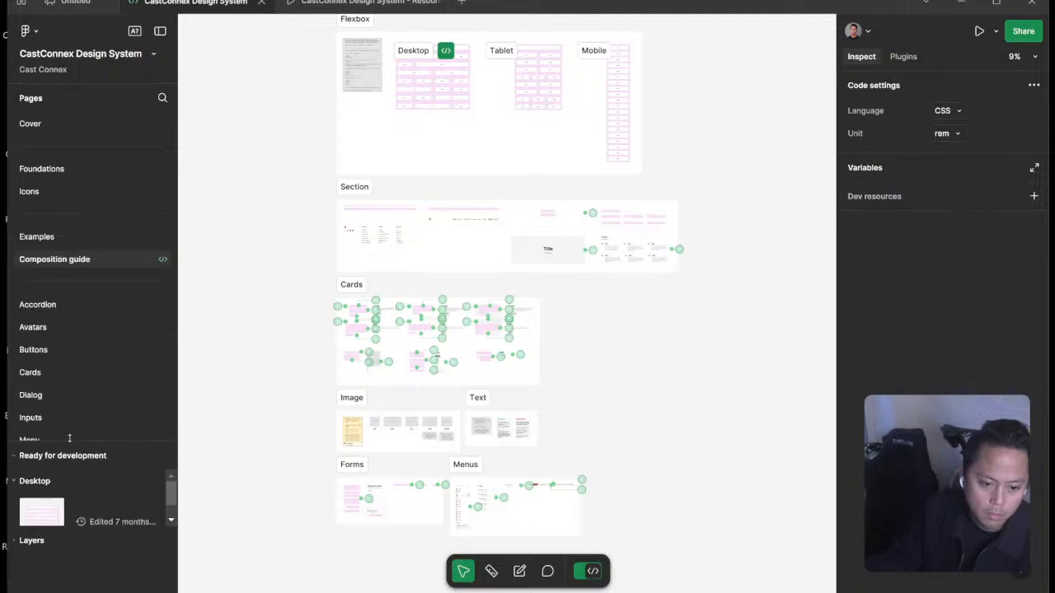
scroll(80, 213, "down", 5)
scroll(80, 214, "up", 4)
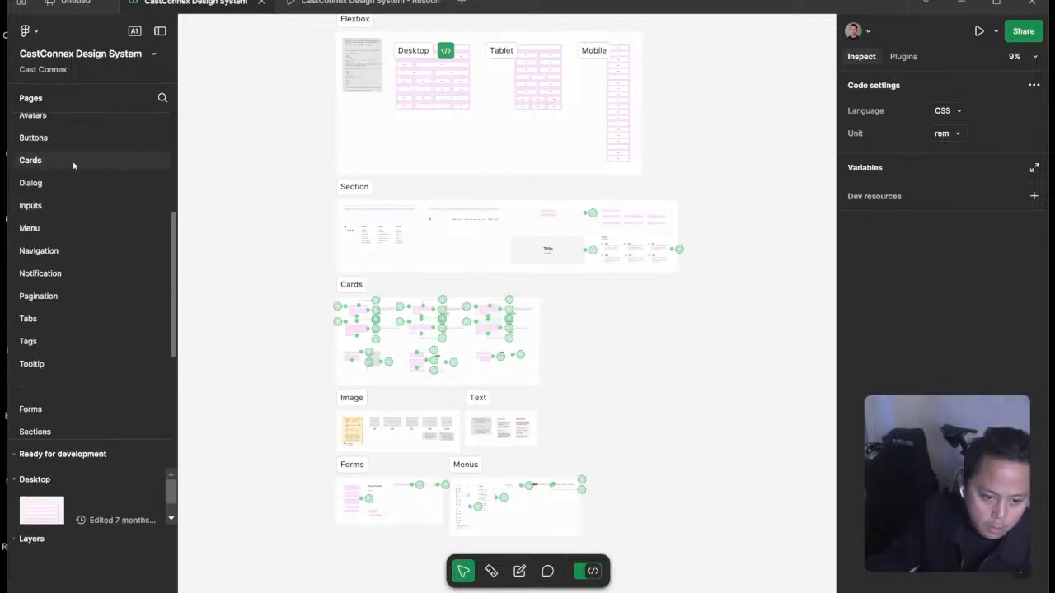
left_click(73, 160)
scroll(494, 264, "left", 3)
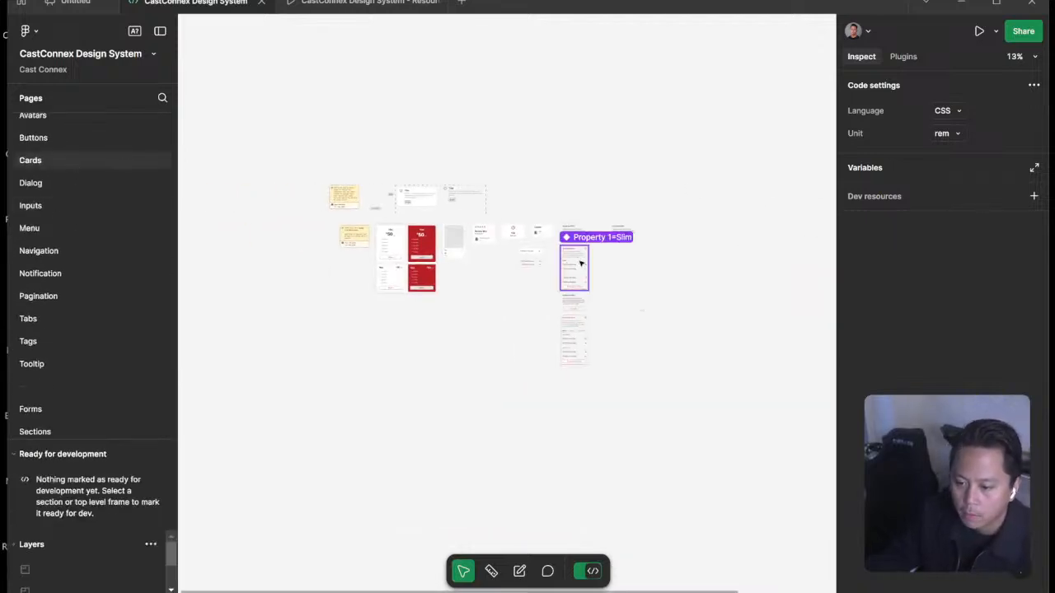
scroll(573, 280, "up", 6)
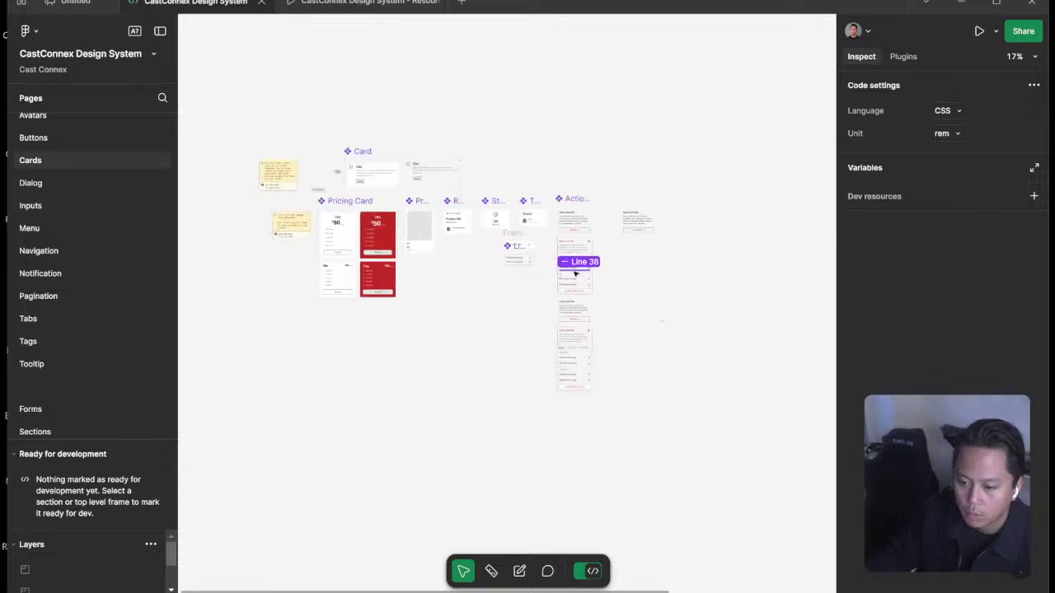
scroll(566, 268, "up", 6)
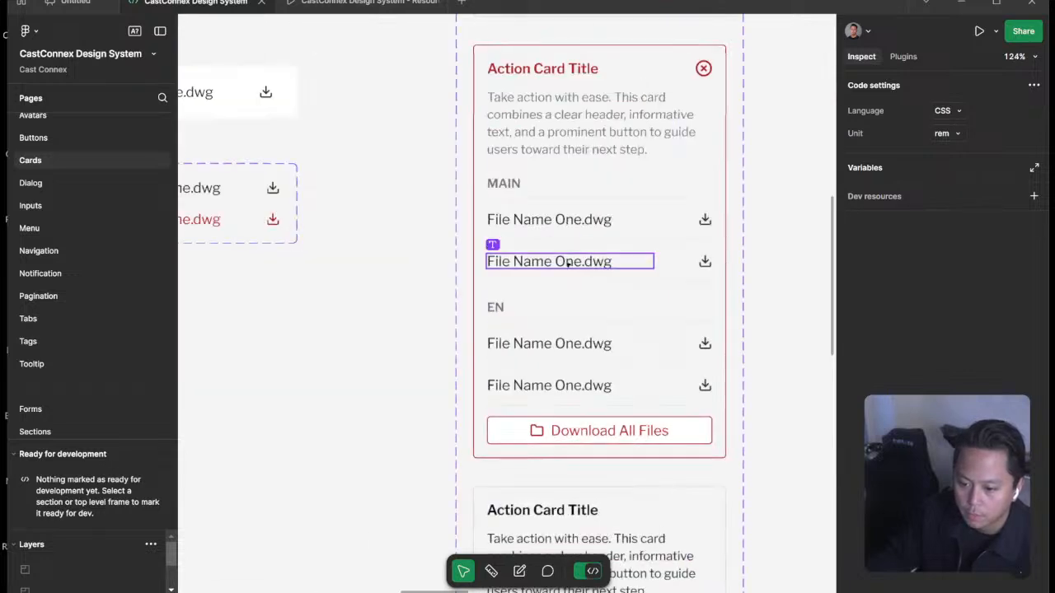
Inspect the MAIN heading in the Slim action card and copy the value from its Body/Size Small variable details.
left_click(504, 184)
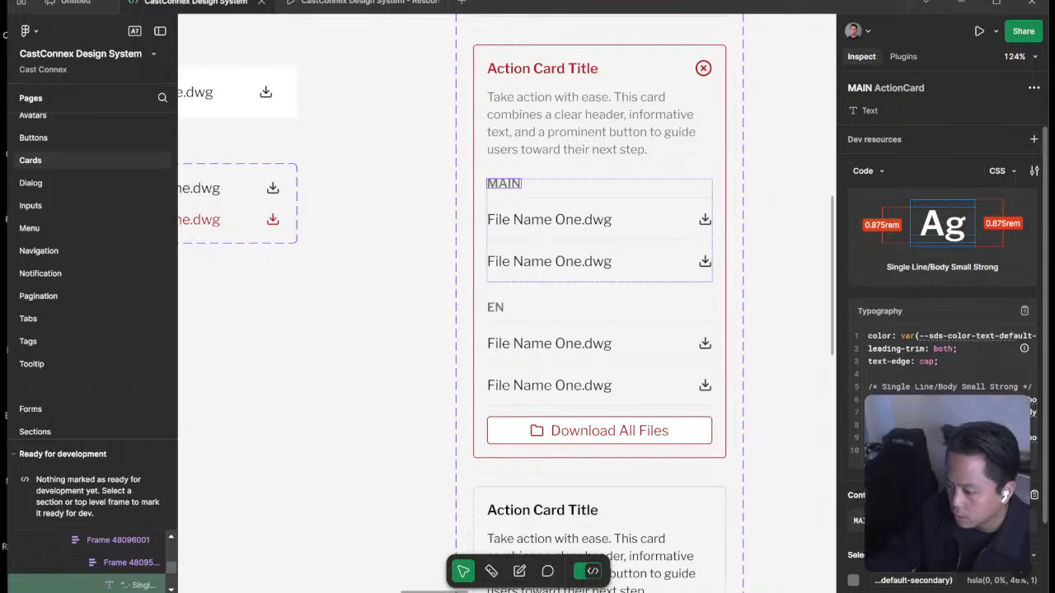
left_click(960, 413)
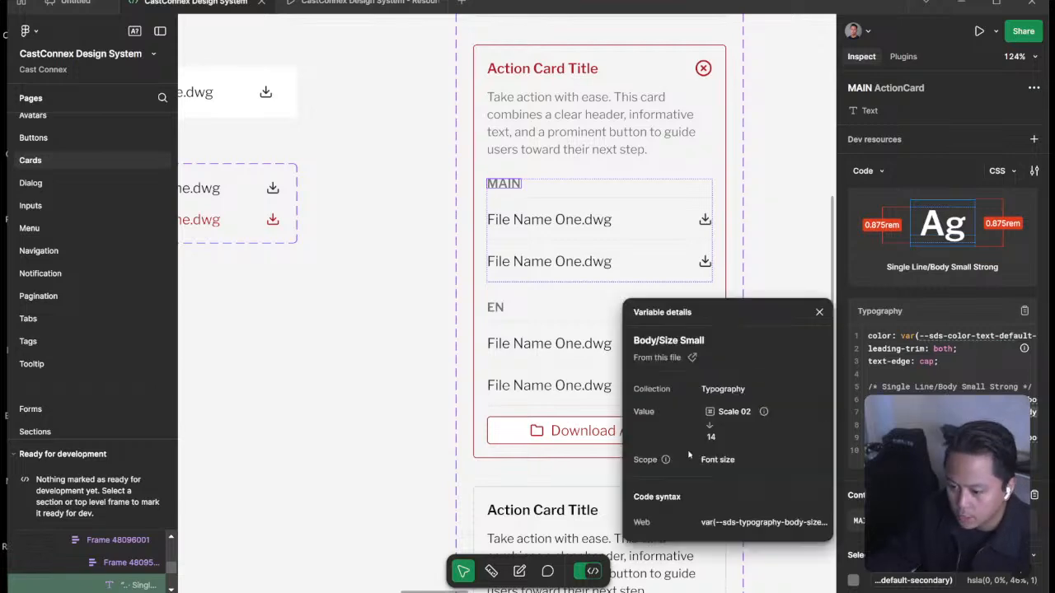
key("super+Tab")
key("super+Tab")
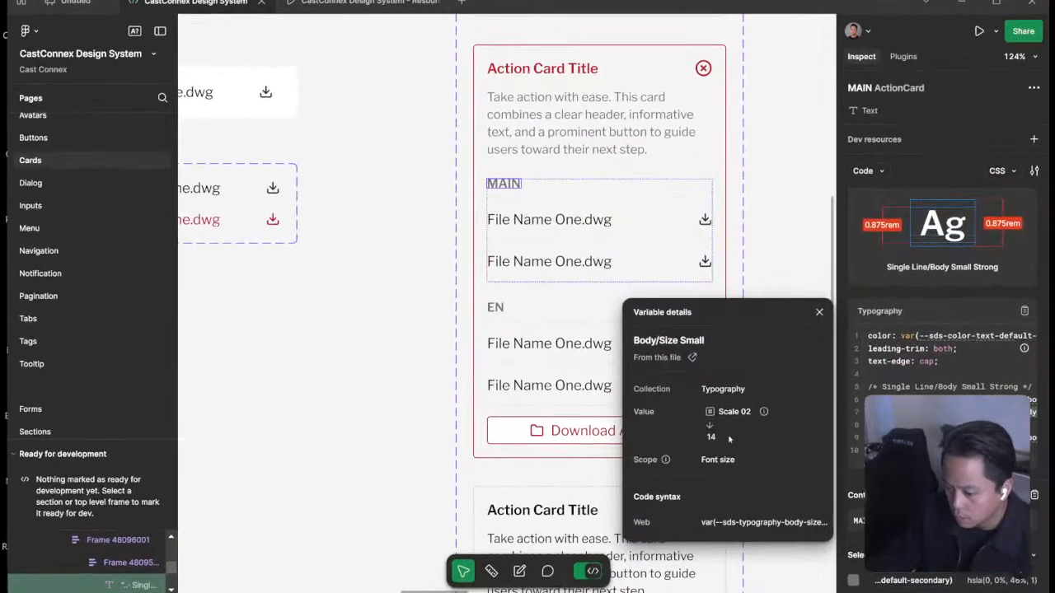
left_click(710, 442)
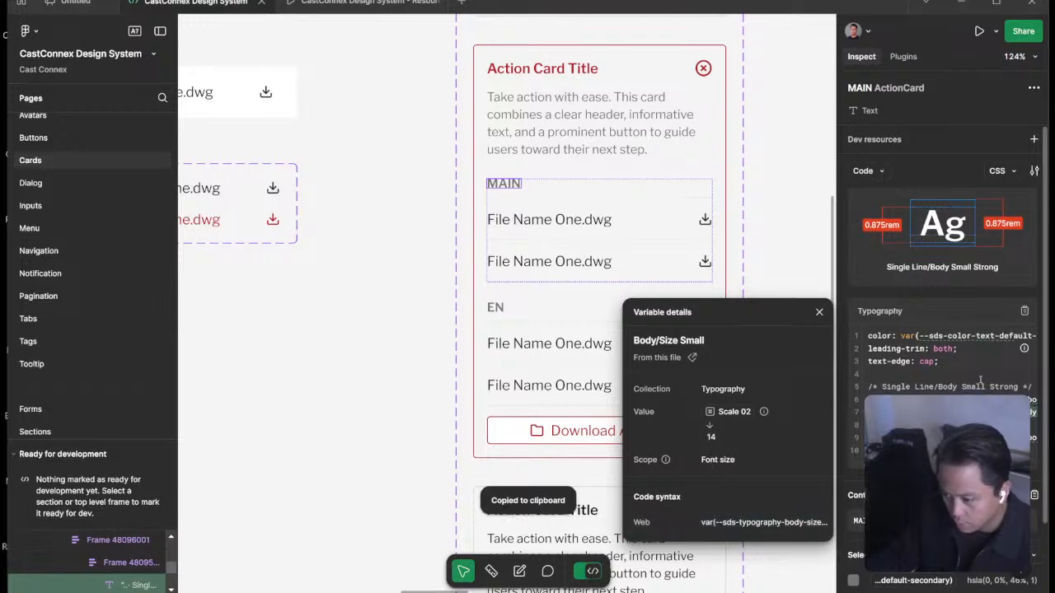
Examine the MAIN heading's CSS typography code and copy its font size value for reuse.
scroll(948, 363, "right", 3)
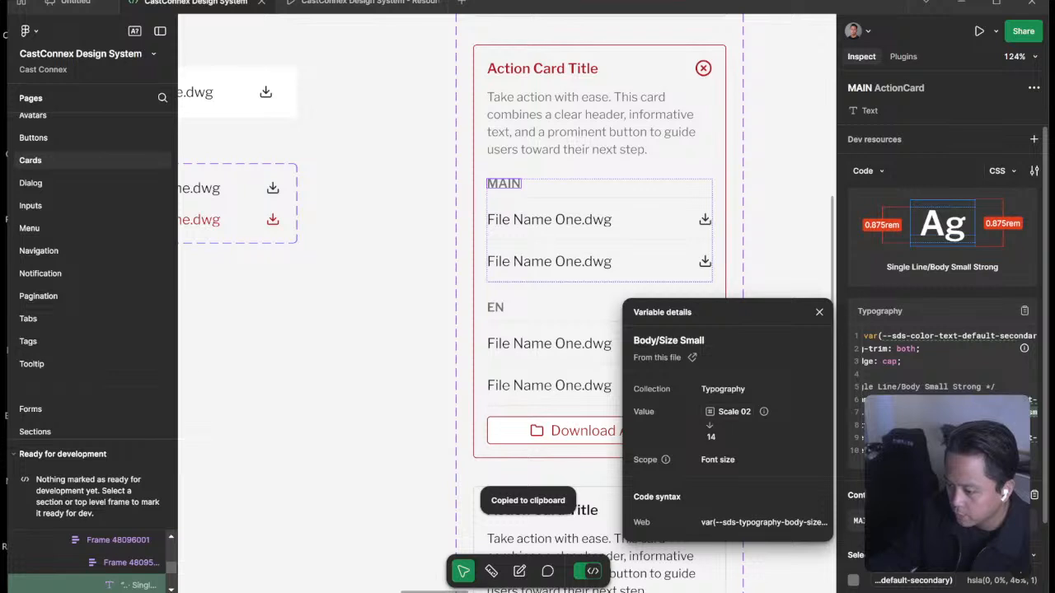
scroll(948, 362, "left", 3)
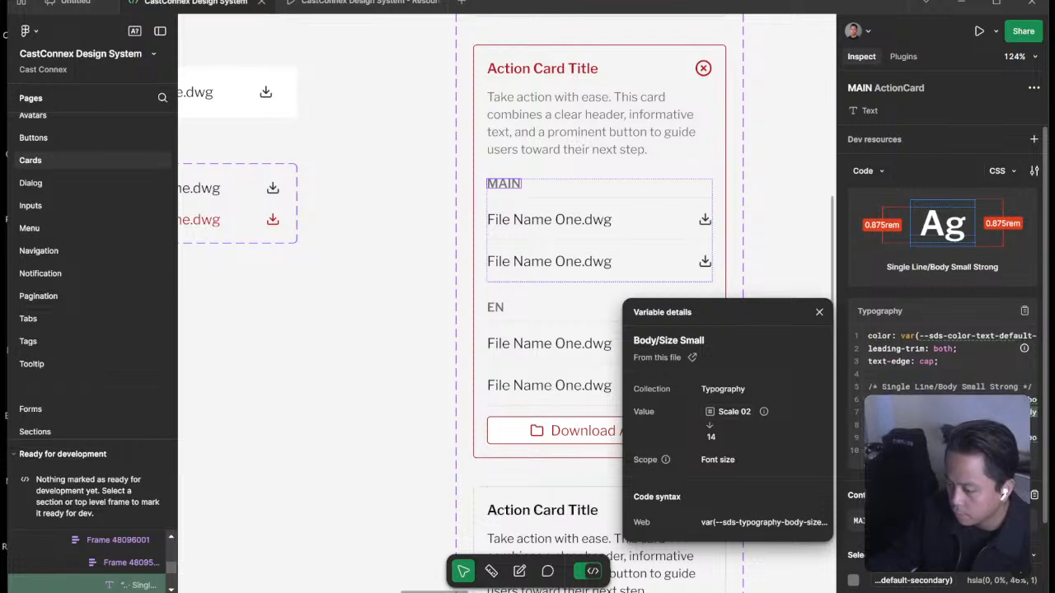
scroll(948, 363, "right", 5)
scroll(948, 363, "left", 4)
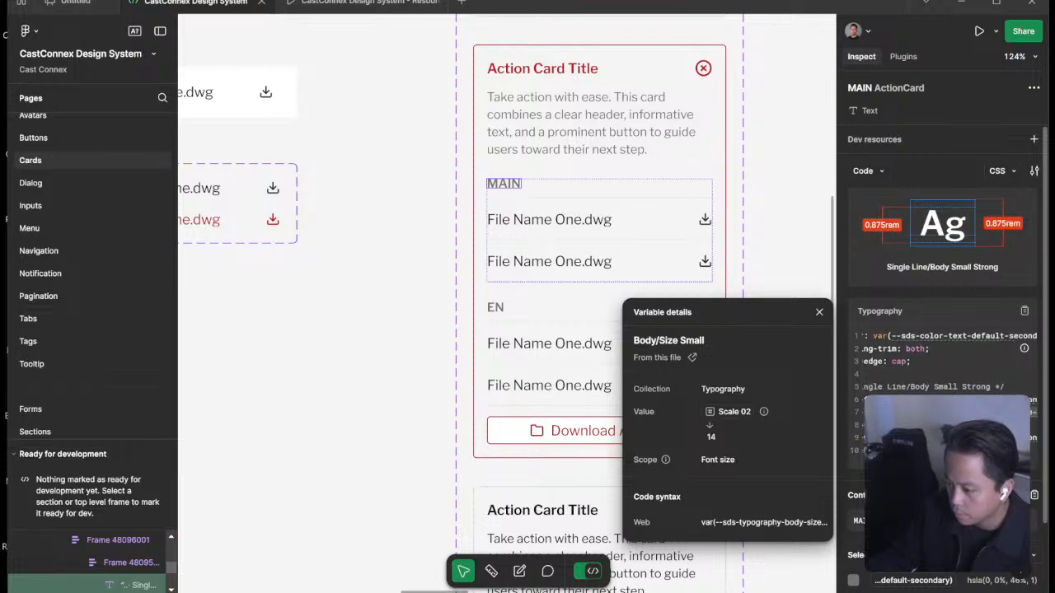
scroll(944, 354, "left", 2)
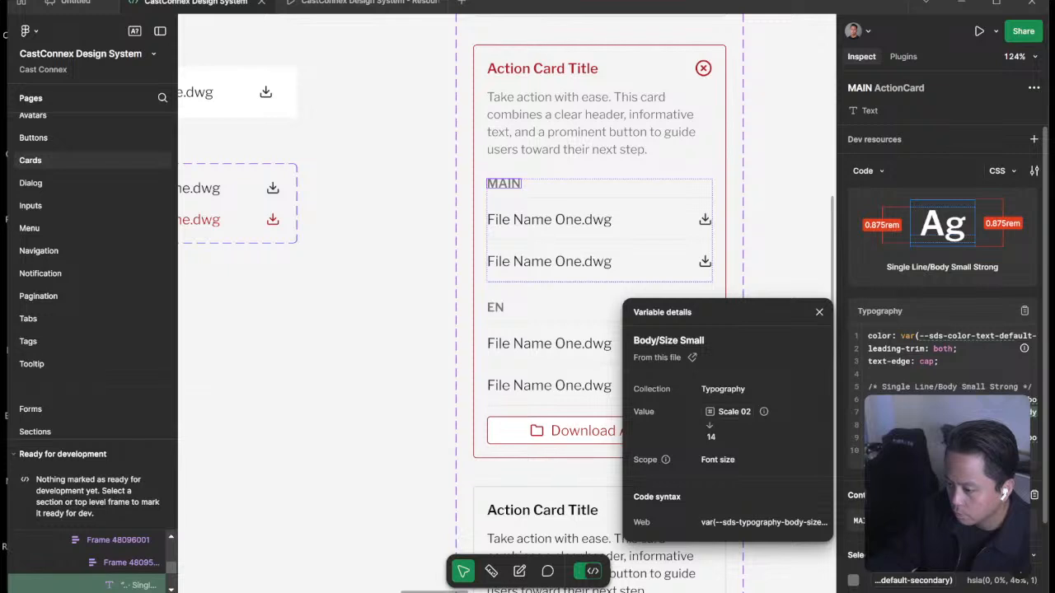
scroll(944, 329, "down", 2)
scroll(952, 244, "up", 2)
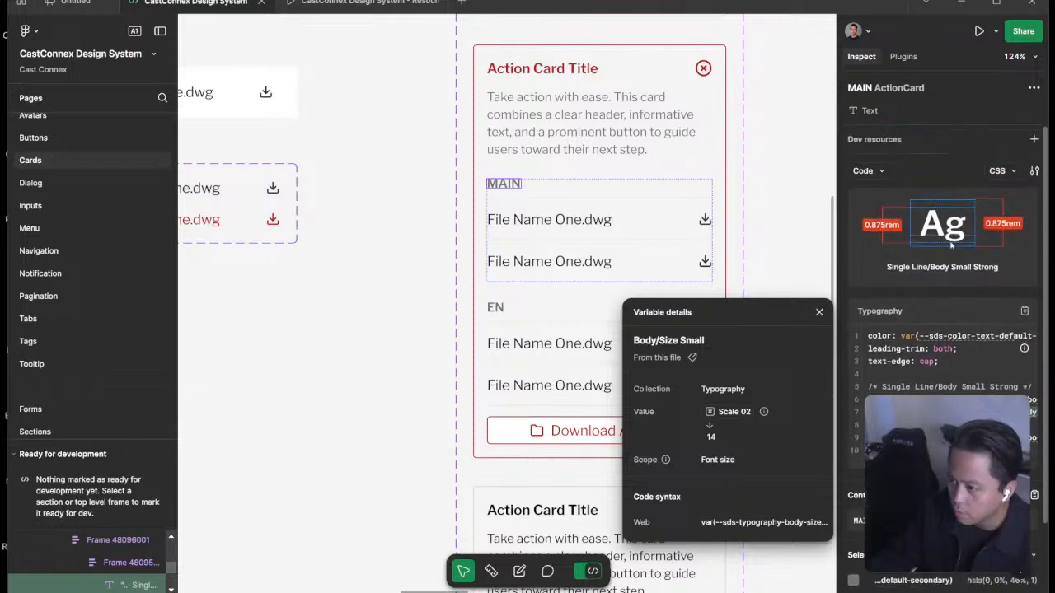
left_click(1002, 170)
left_click(1001, 171)
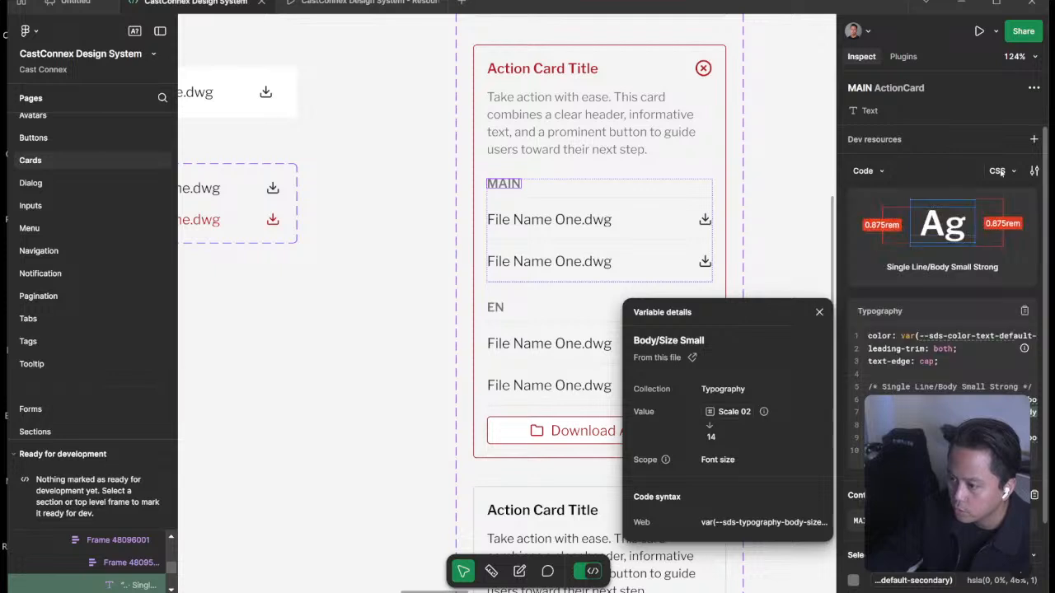
left_click(1035, 172)
left_click(1035, 172)
left_click(1035, 171)
left_click(1036, 171)
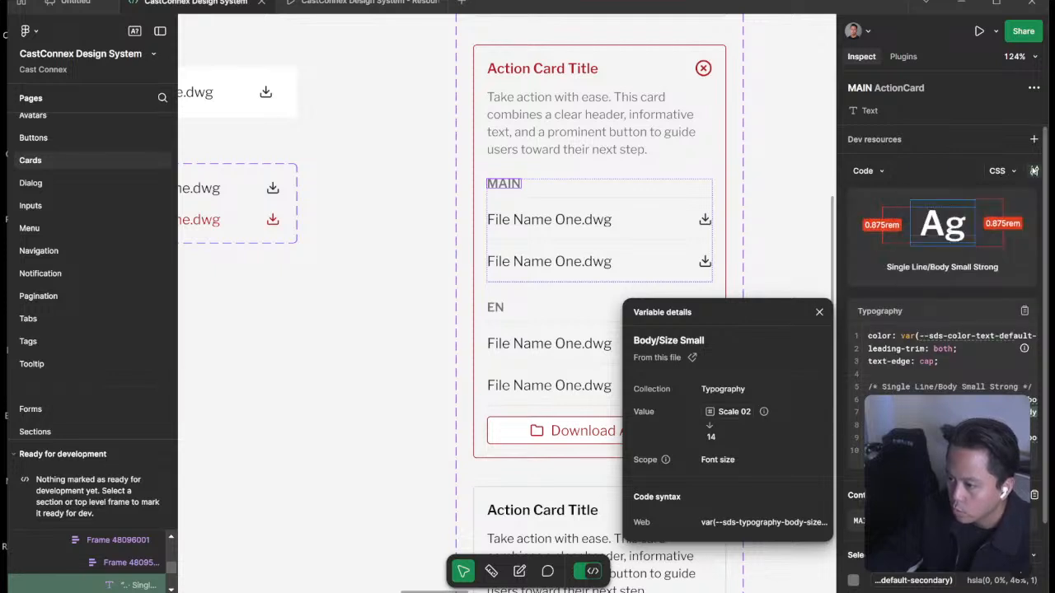
left_click(711, 437)
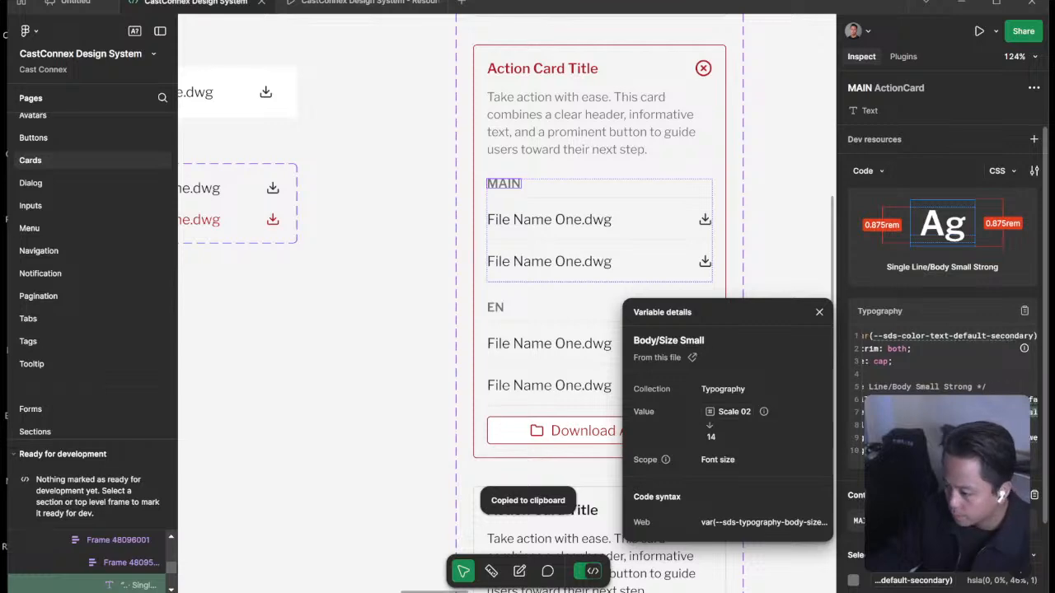
Switch back to Webflow and create a new .875rem size variable for the list-group_heading font size.
key("super+Tab")
left_click(845, 240)
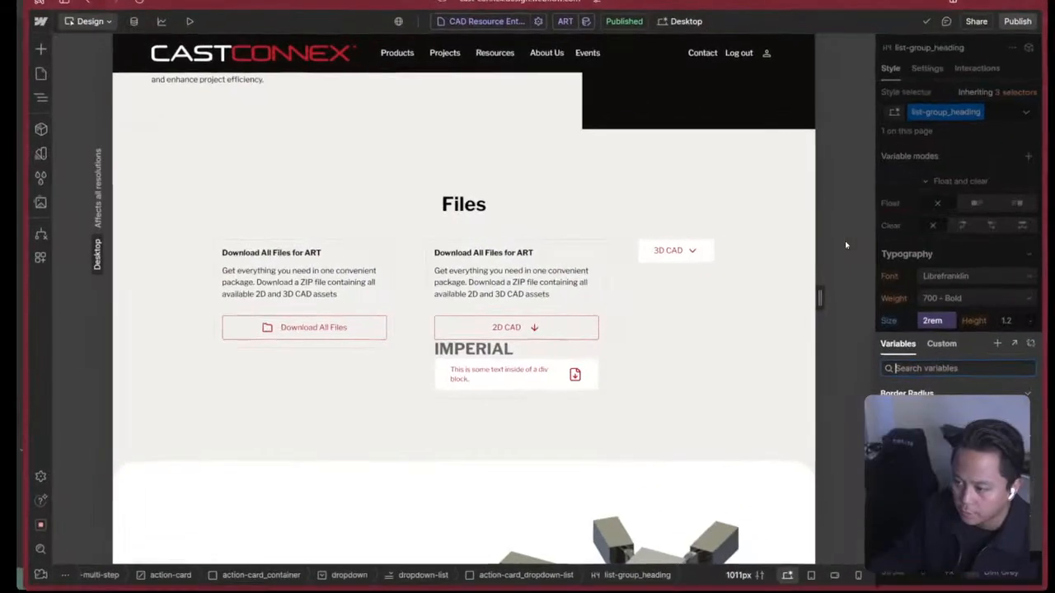
key("Escape")
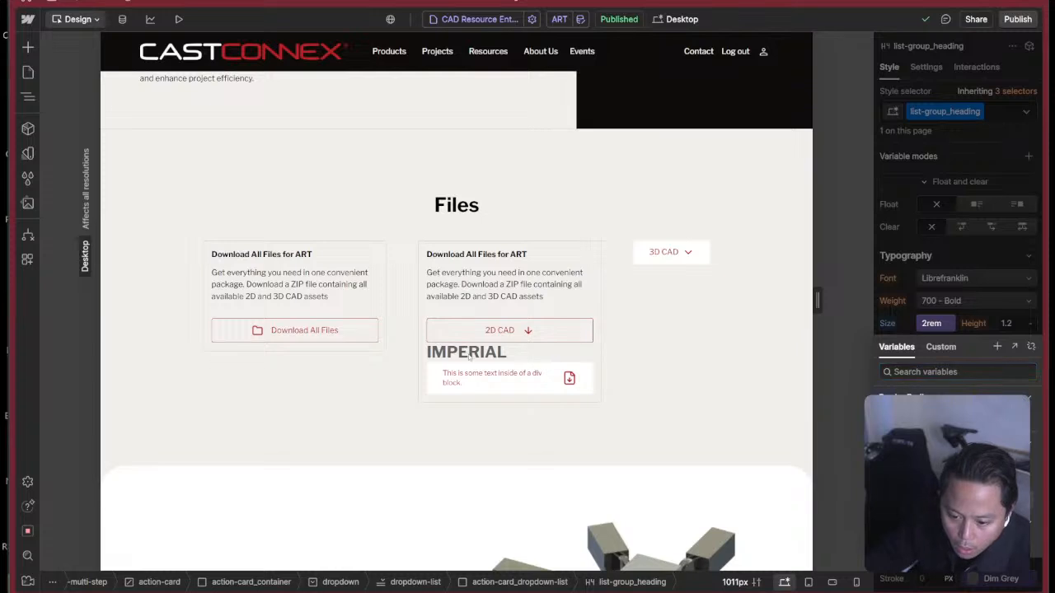
key("z")
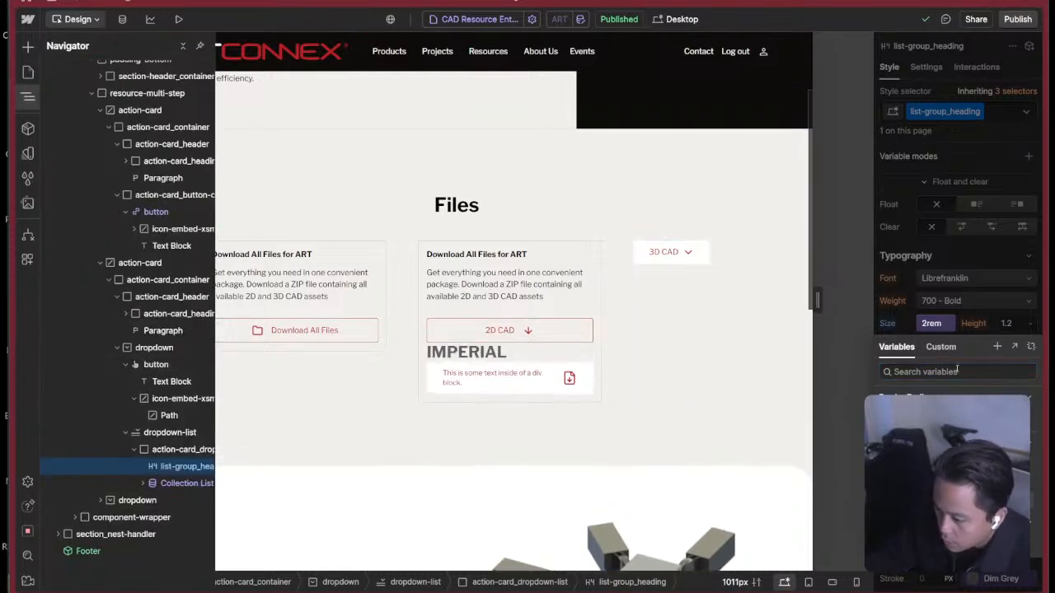
left_click(998, 346)
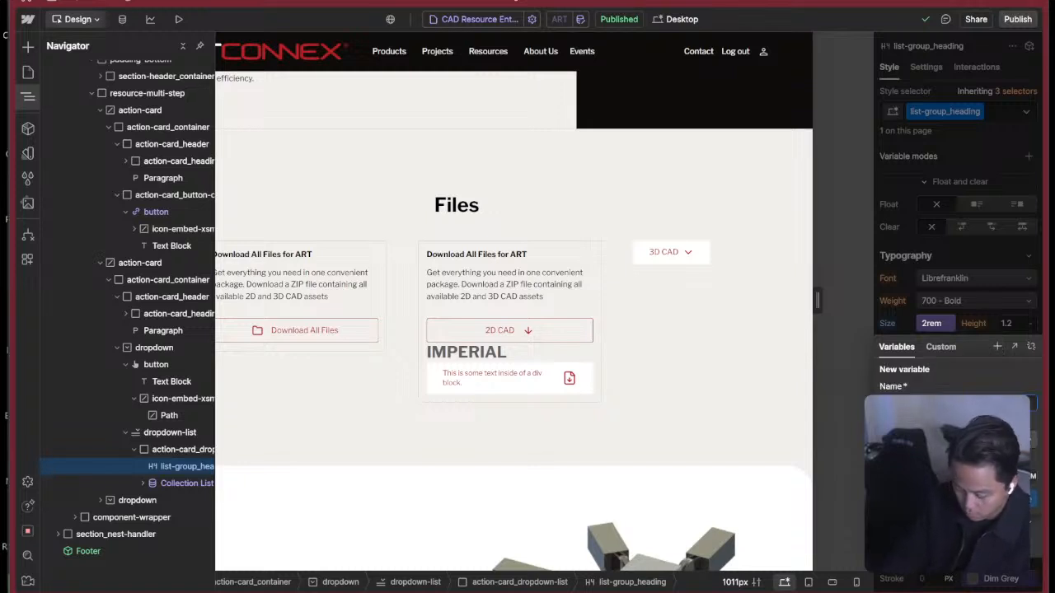
type("-h")
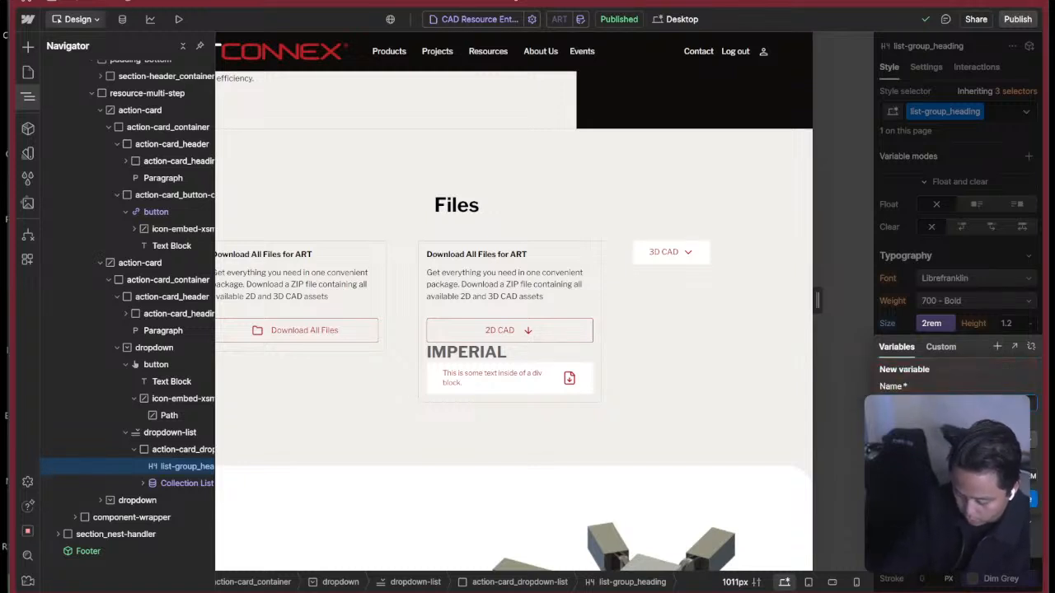
key("BackSpace")
type("h")
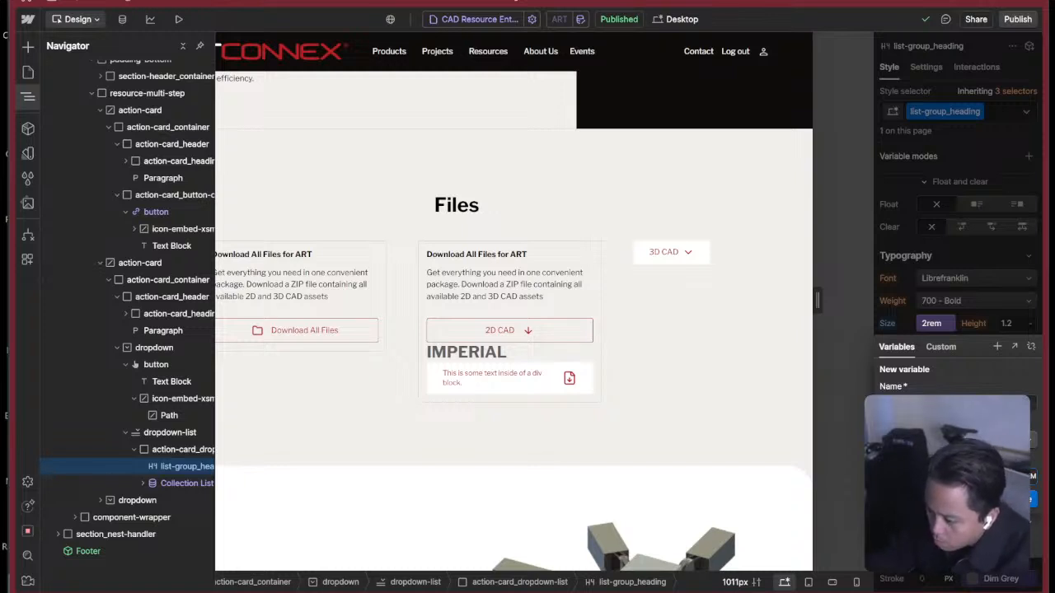
left_click(1035, 499)
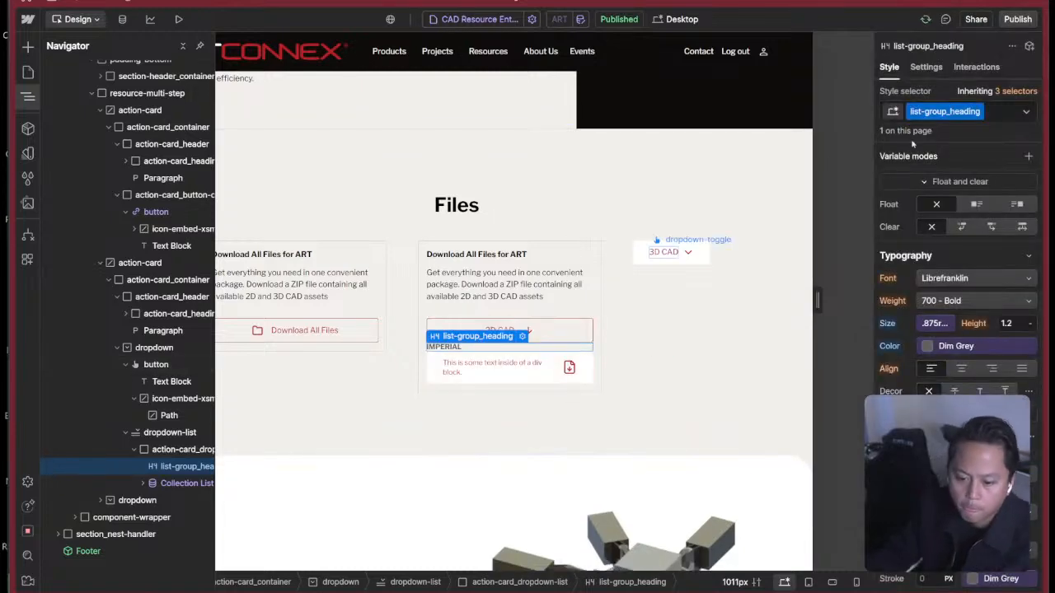
Set the list-group_heading's bottom margin to a .5rem size variable.
scroll(950, 144, "up", 5)
scroll(952, 153, "up", 5)
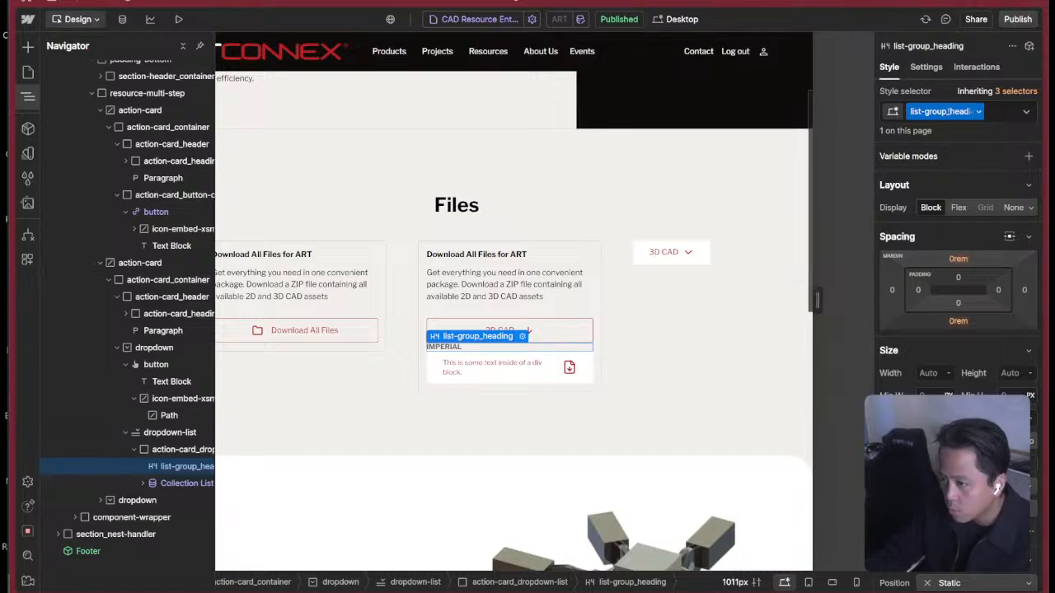
left_click(958, 320)
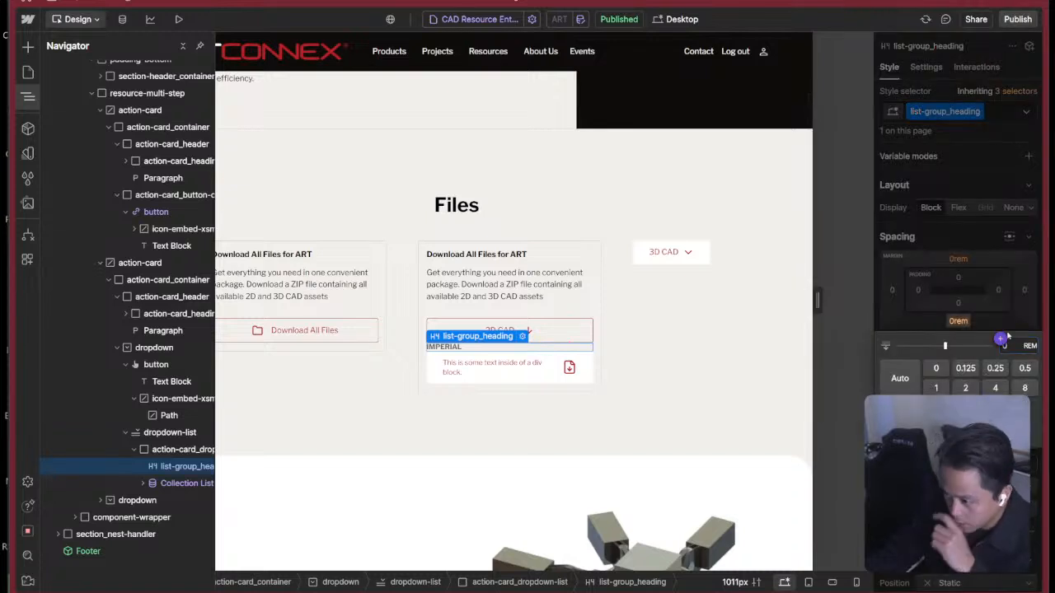
left_click(1002, 339)
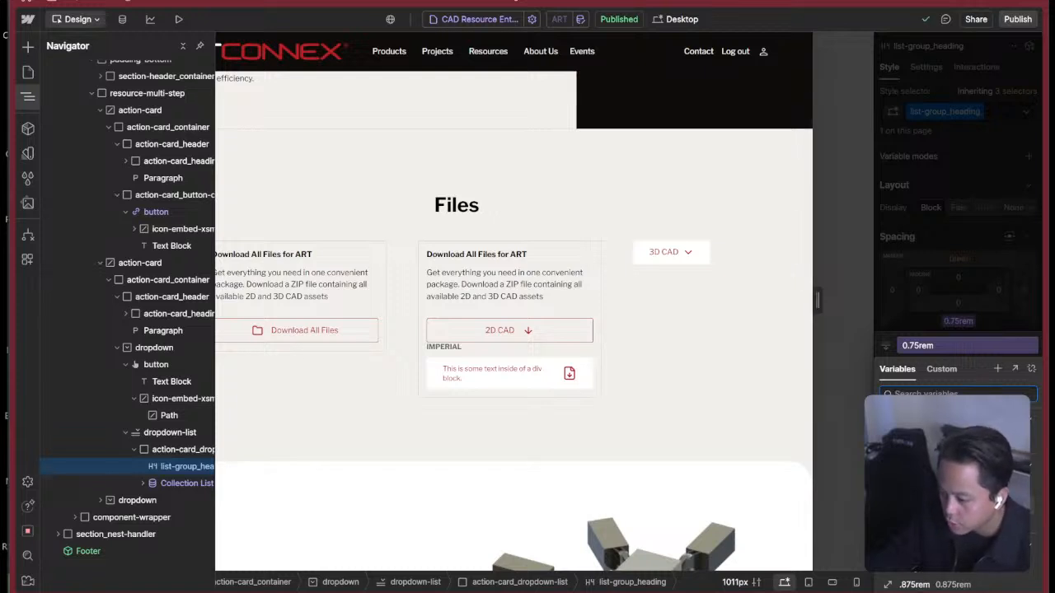
left_click(997, 368)
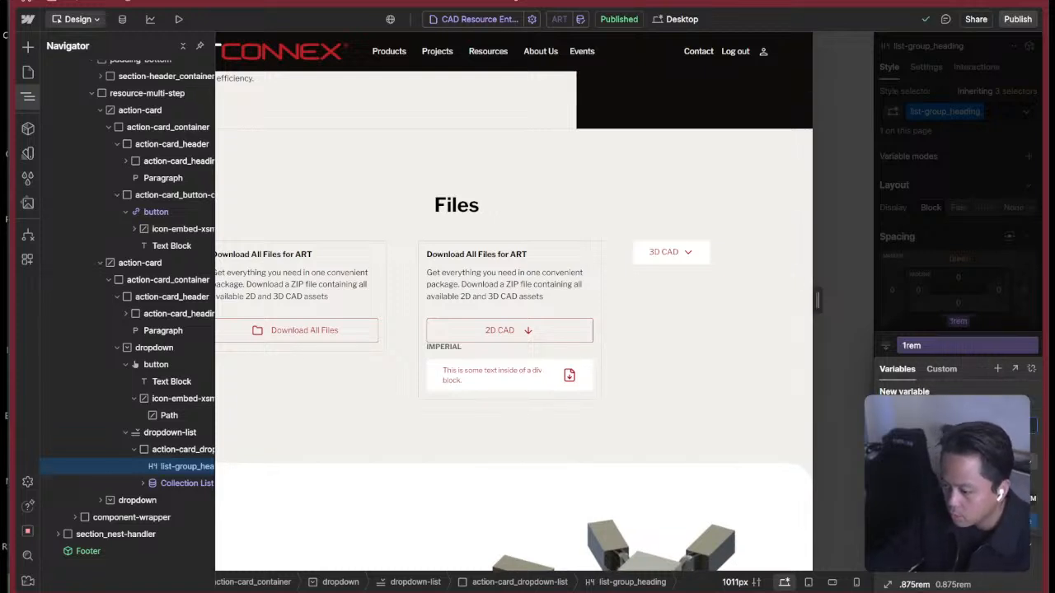
type(".75")
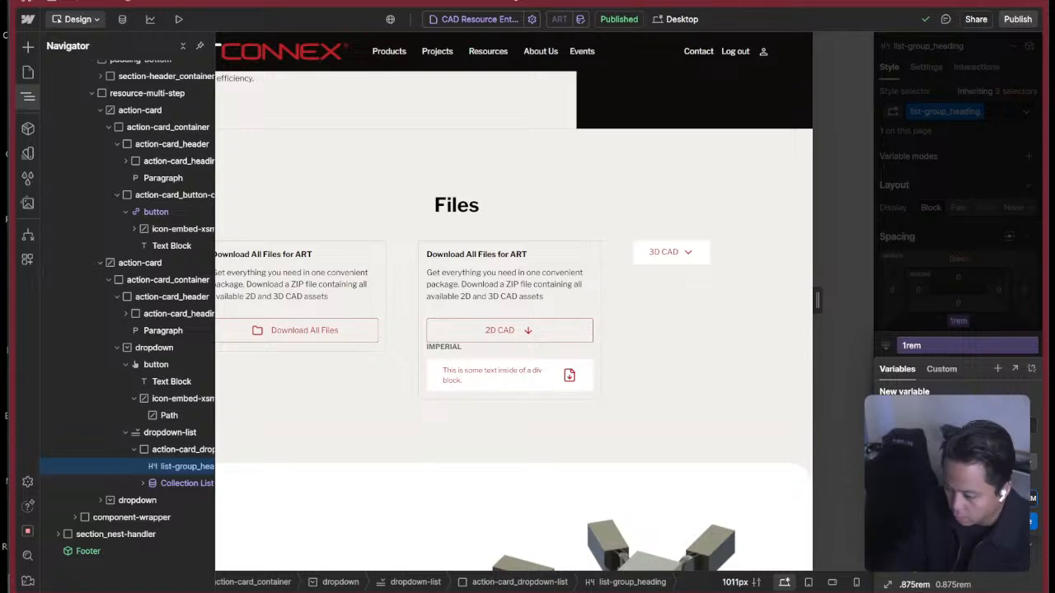
key("Return")
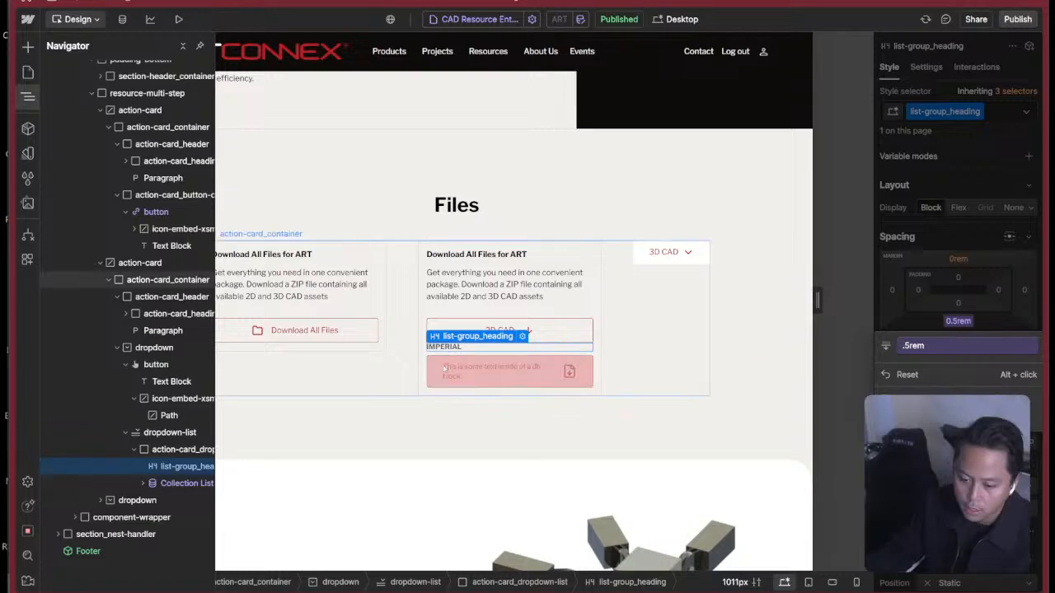
Select the file button below the IMPERIAL heading, and in Figma inspect the first ListItem under the MAIN heading.
left_click(484, 375)
key("super+Tab")
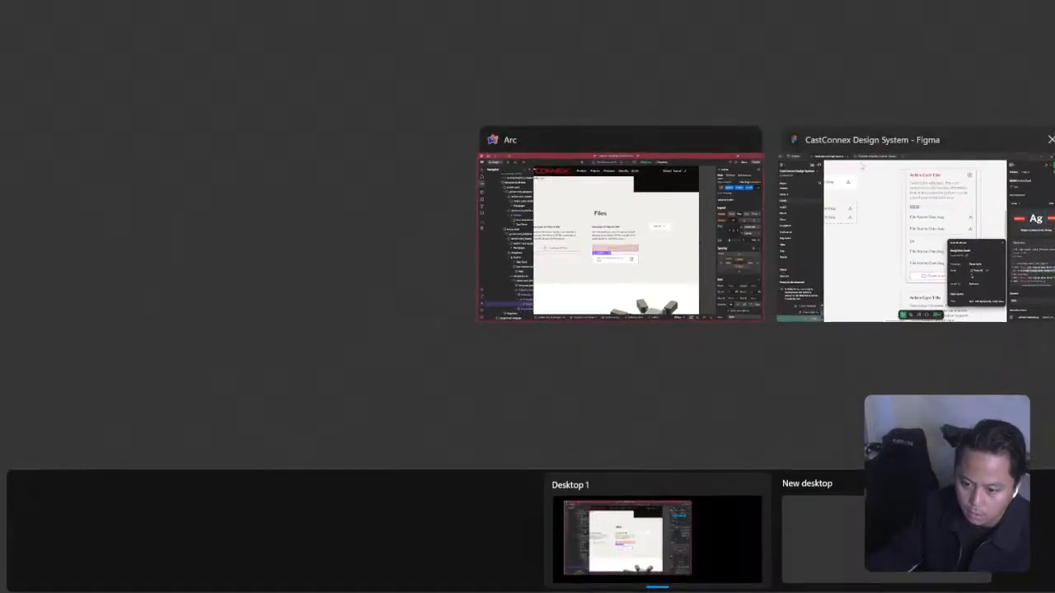
left_click(906, 229)
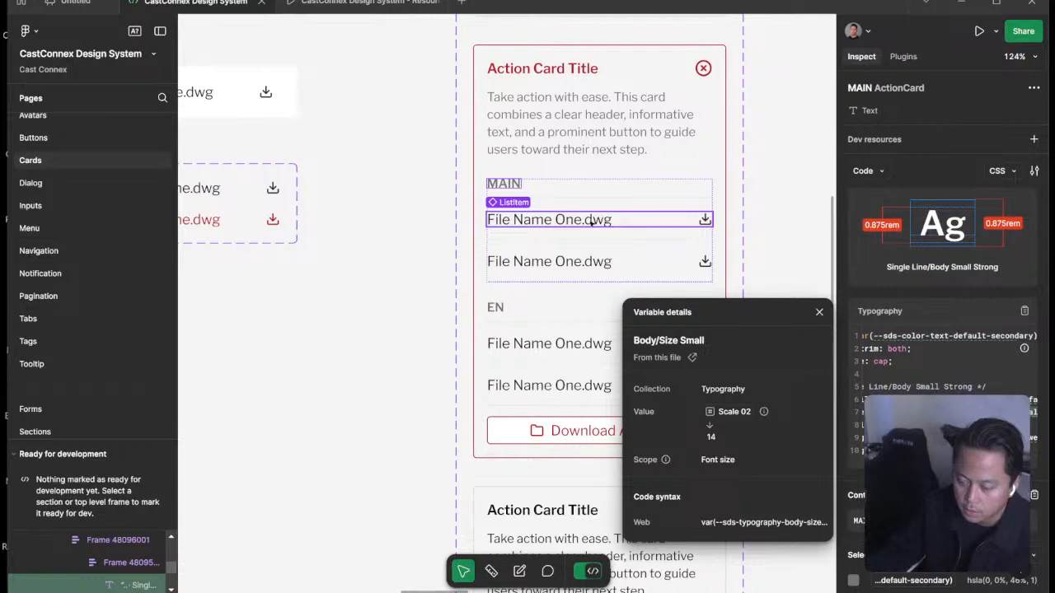
left_click(591, 220)
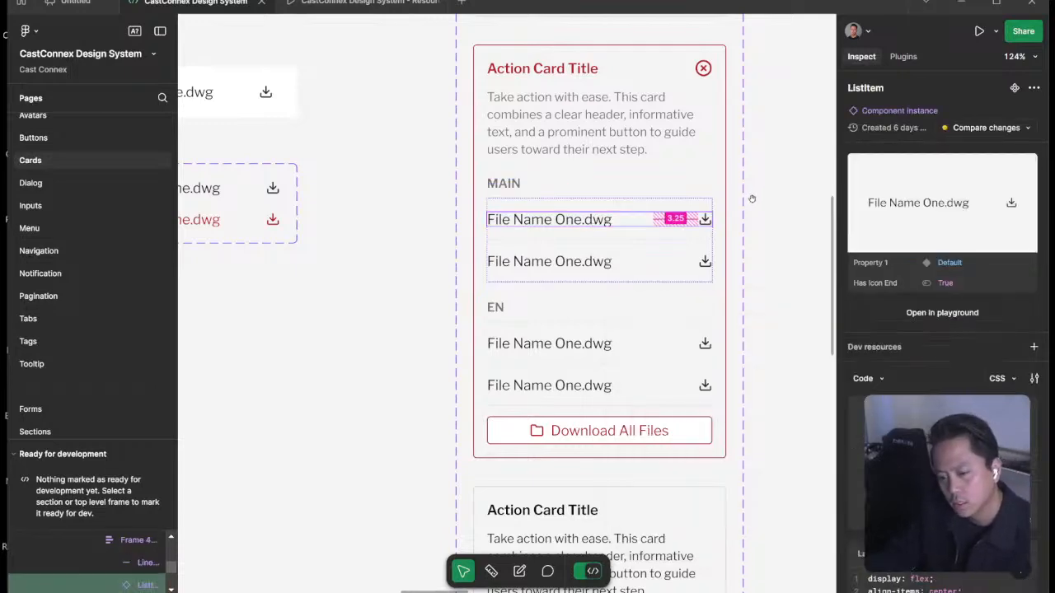
Switch back to Webflow and bind the file button's placeholder text to the Name field of 2D CAD Resources.
key("super+Tab")
left_click(911, 233)
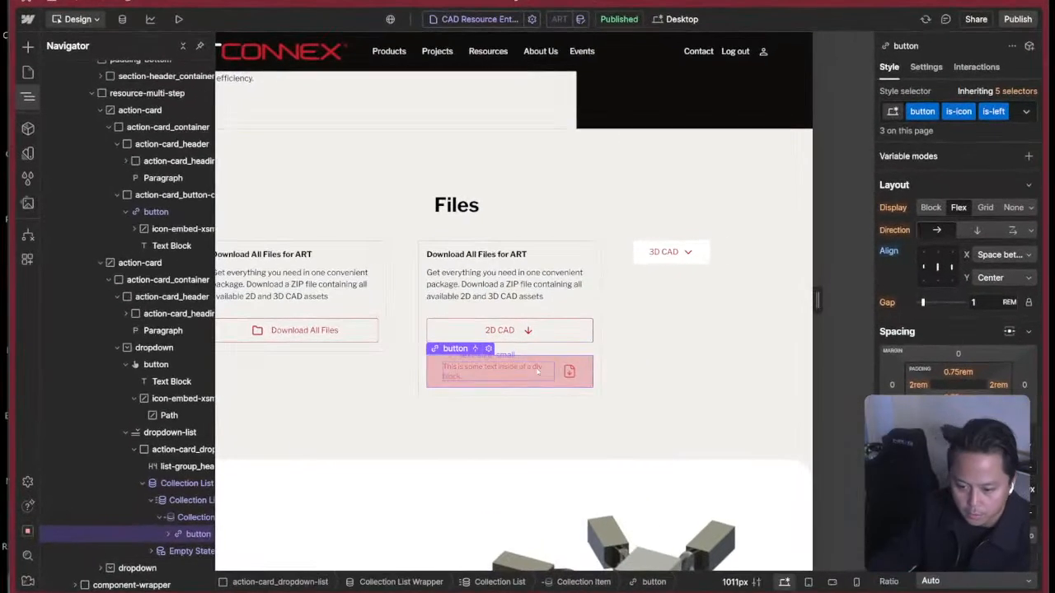
left_click(537, 372)
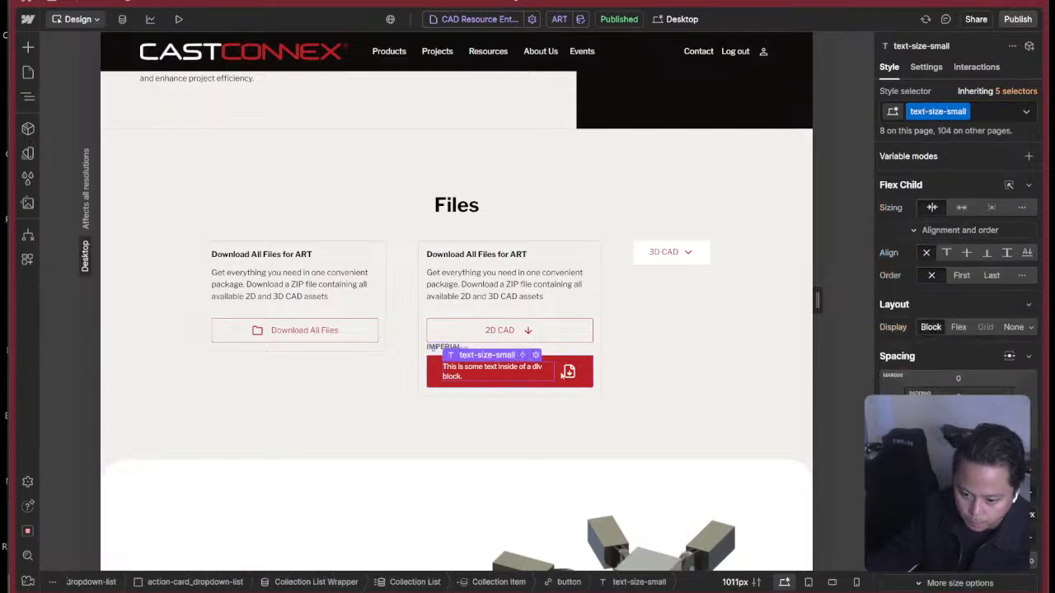
left_click(926, 67)
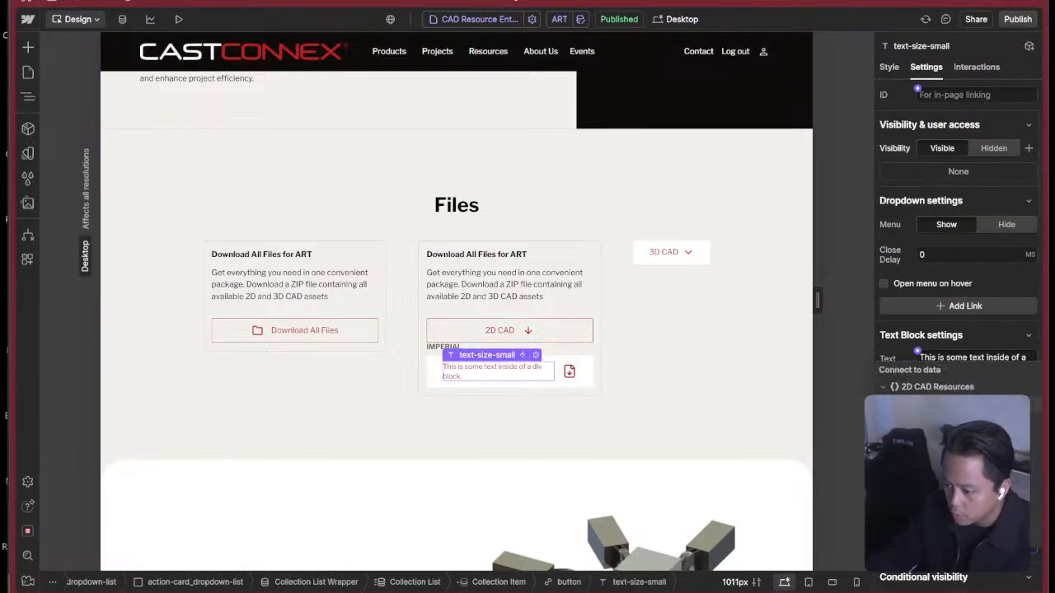
left_click(916, 405)
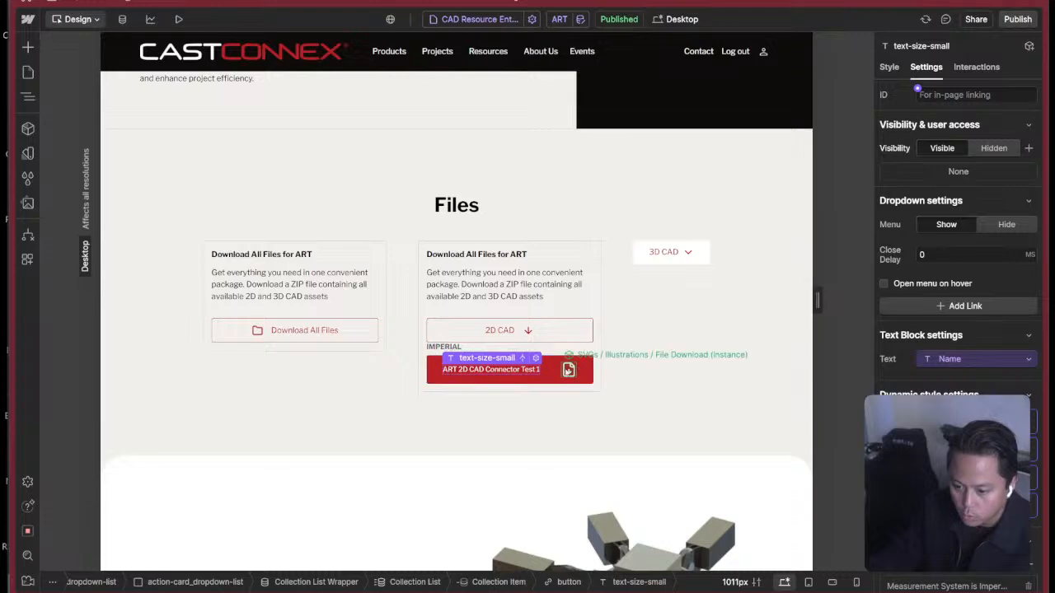
Switch to Figma and copy the download icon of the first MAIN list item as SVG.
left_click(569, 370)
key("super+Tab")
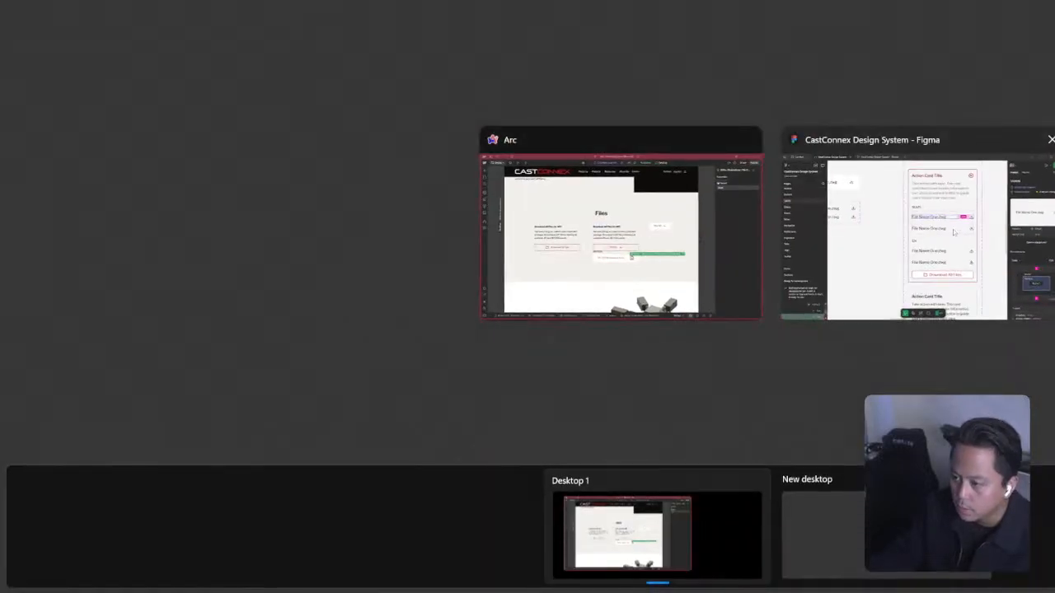
left_click(954, 232)
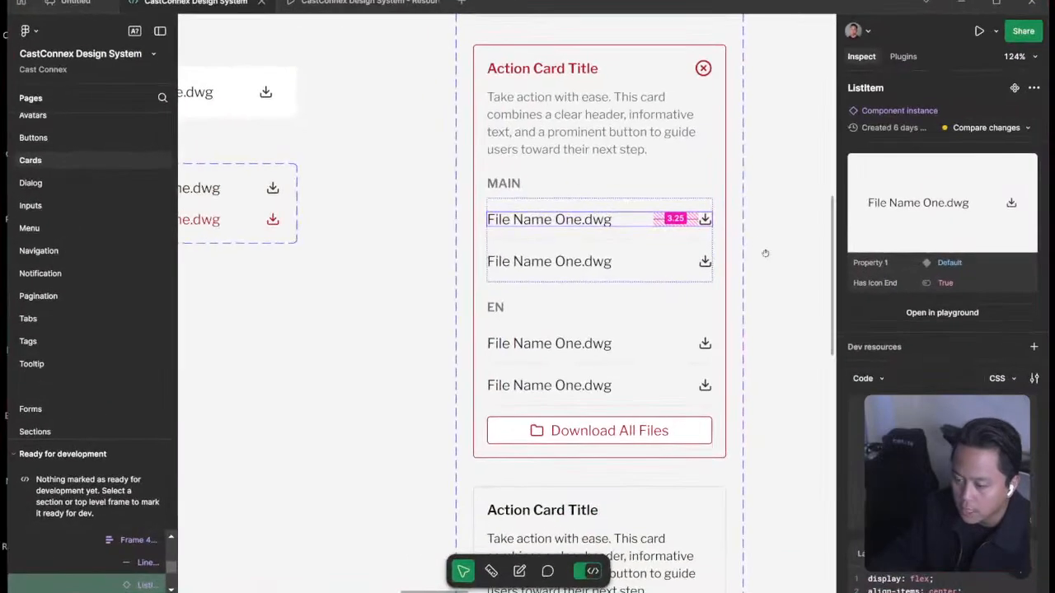
right_click(705, 223)
left_click(738, 249)
Return to Webflow, add the copied SVG to the file button with the SVG Import app, and delete the old File Download icon instance.
key("super+Tab")
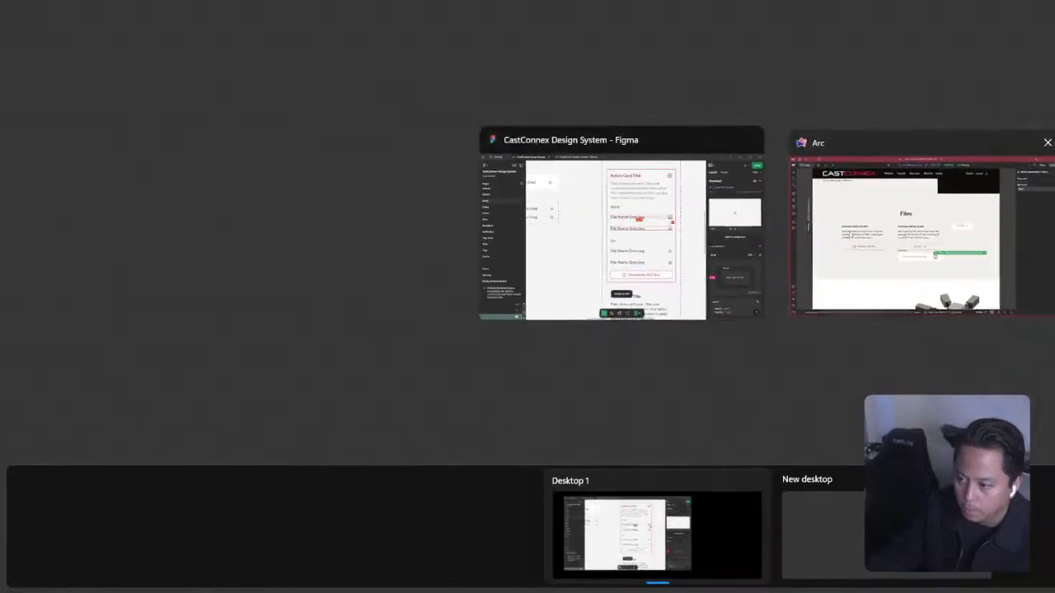
left_click(907, 239)
left_click(551, 372)
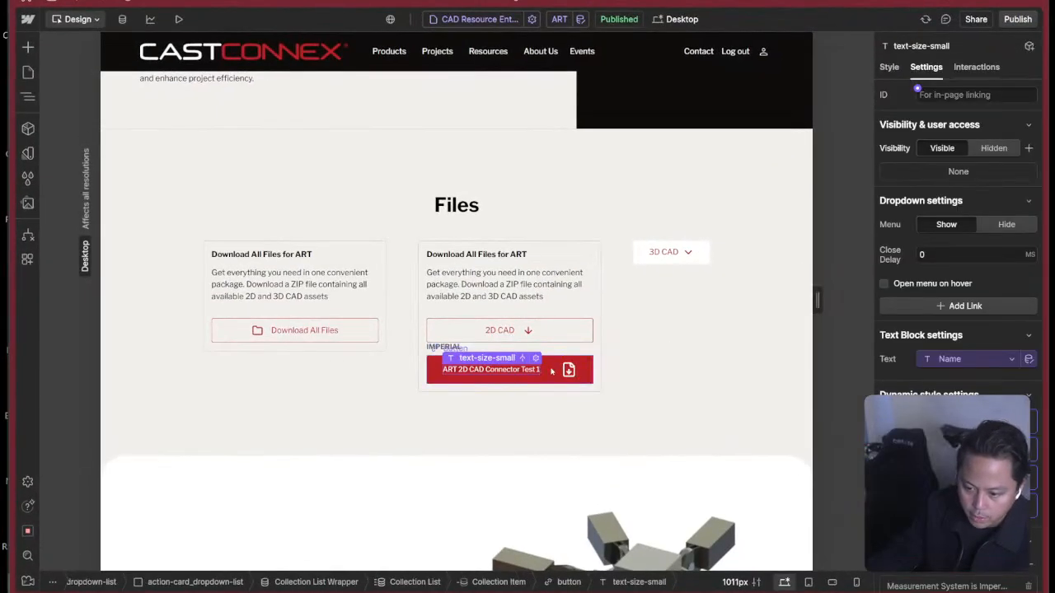
left_click(555, 371)
key("z")
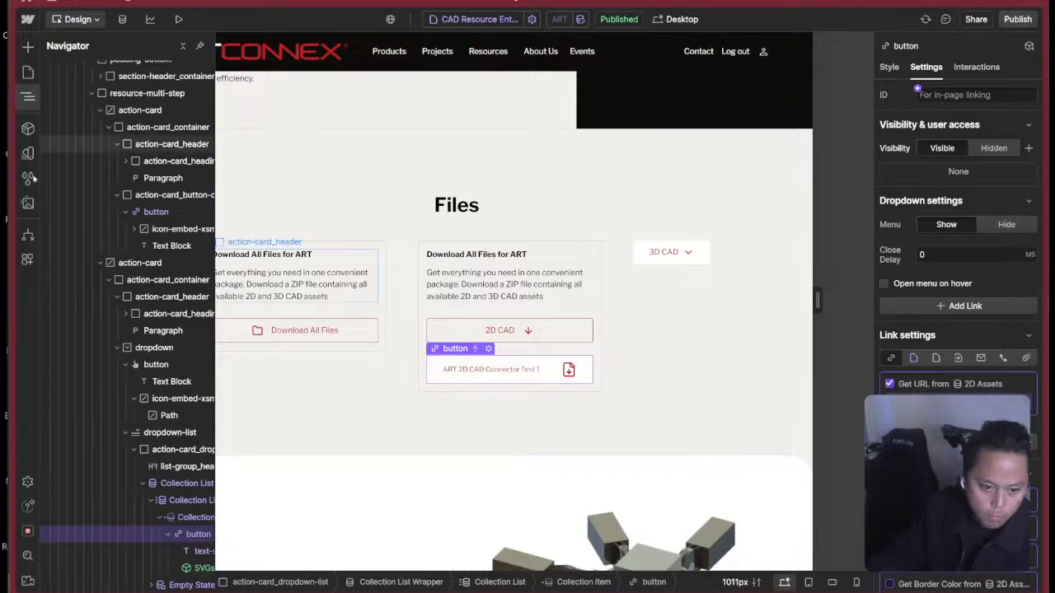
left_click(27, 258)
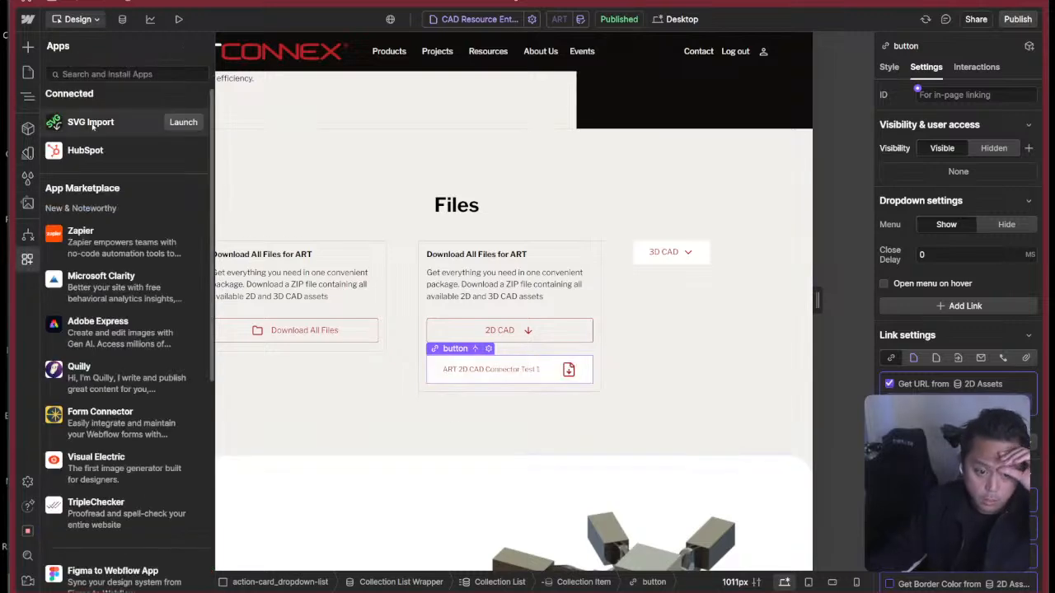
left_click(168, 124)
left_click(250, 75)
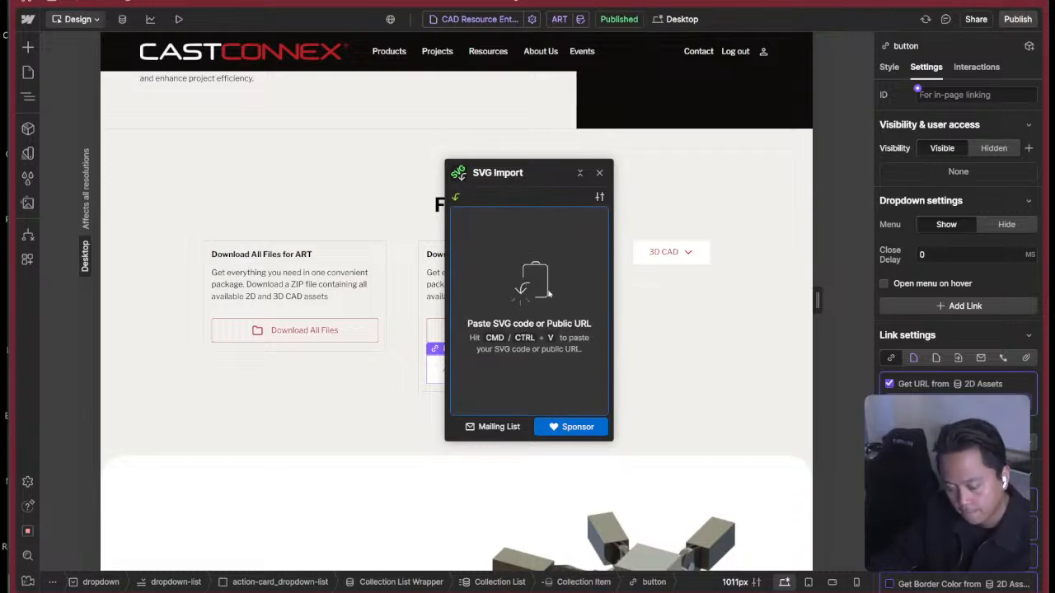
key("ctrl+v")
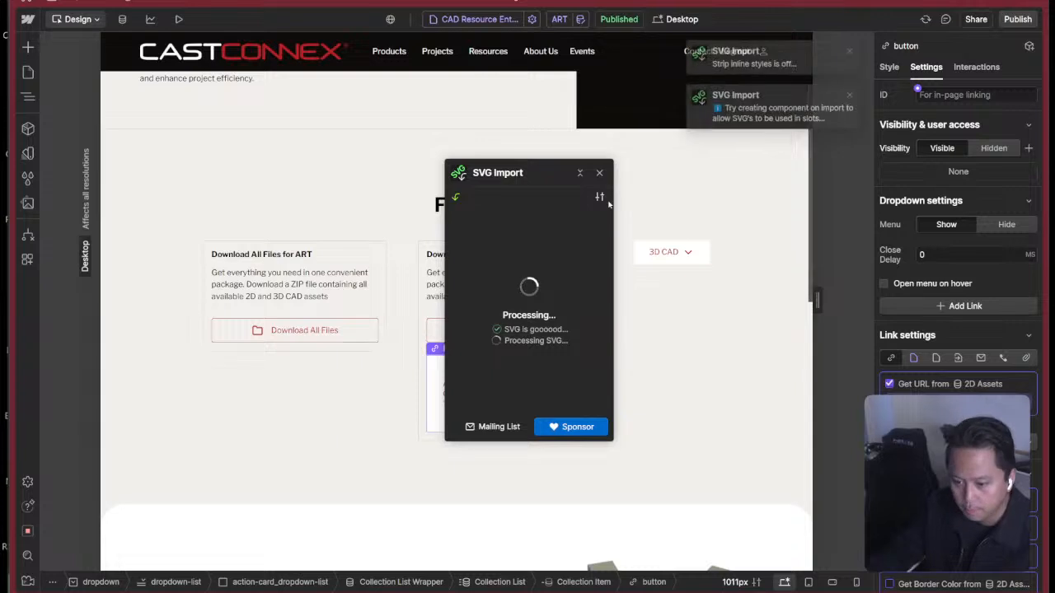
left_click(600, 173)
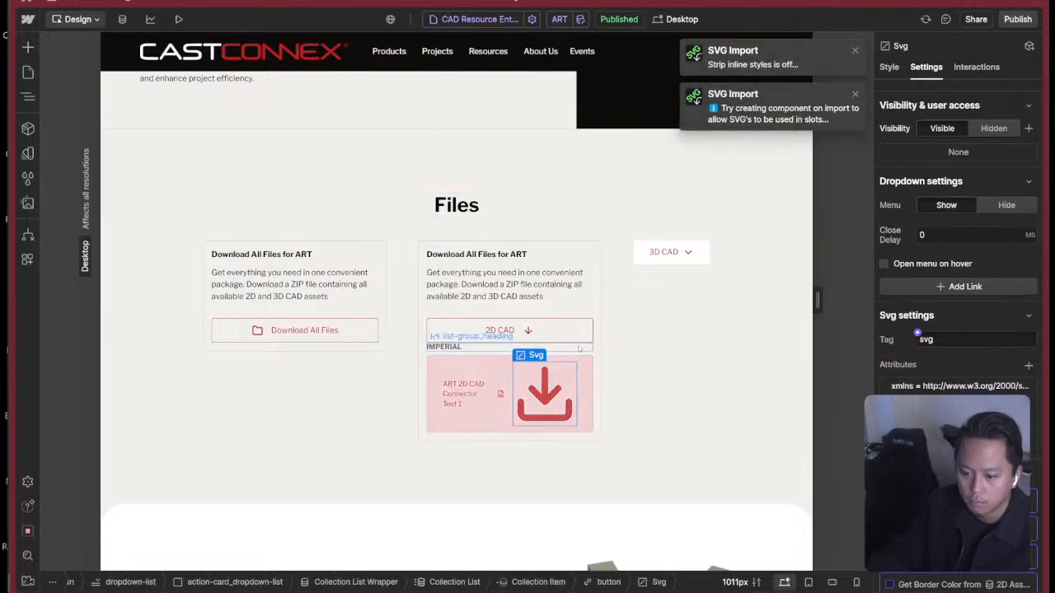
left_click(501, 395)
key("Delete")
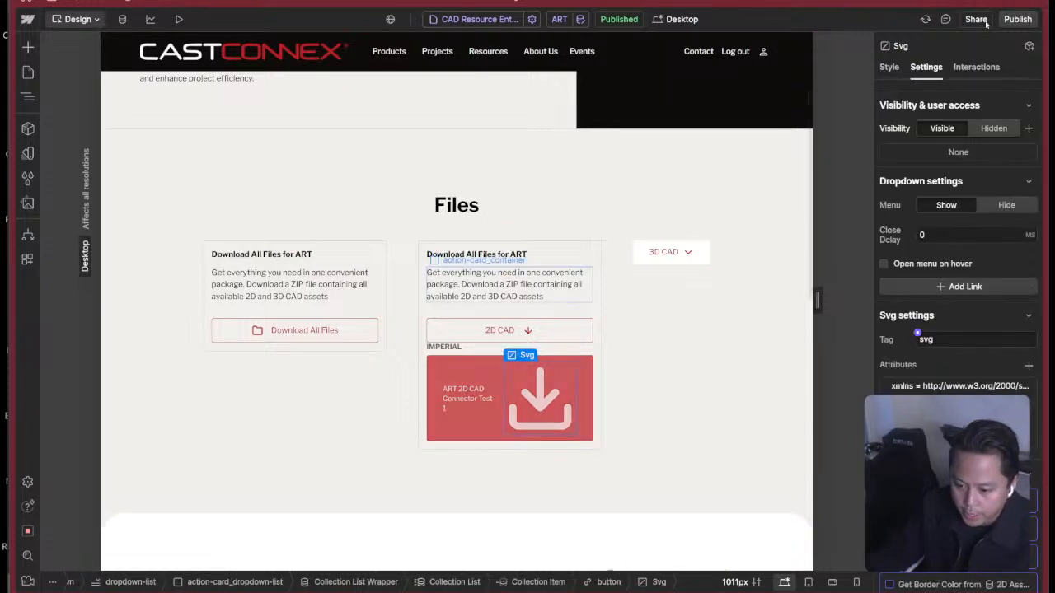
Apply the icon-embed-xsmall class to the imported download icon and compare it with the 2D CAD arrow icon.
left_click(890, 67)
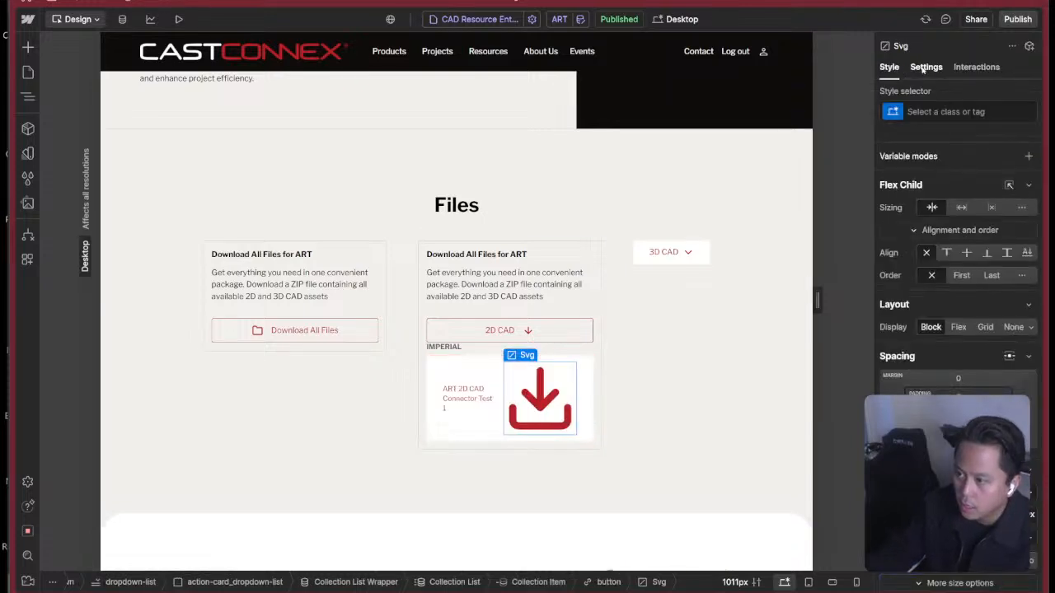
left_click(960, 115)
type("text")
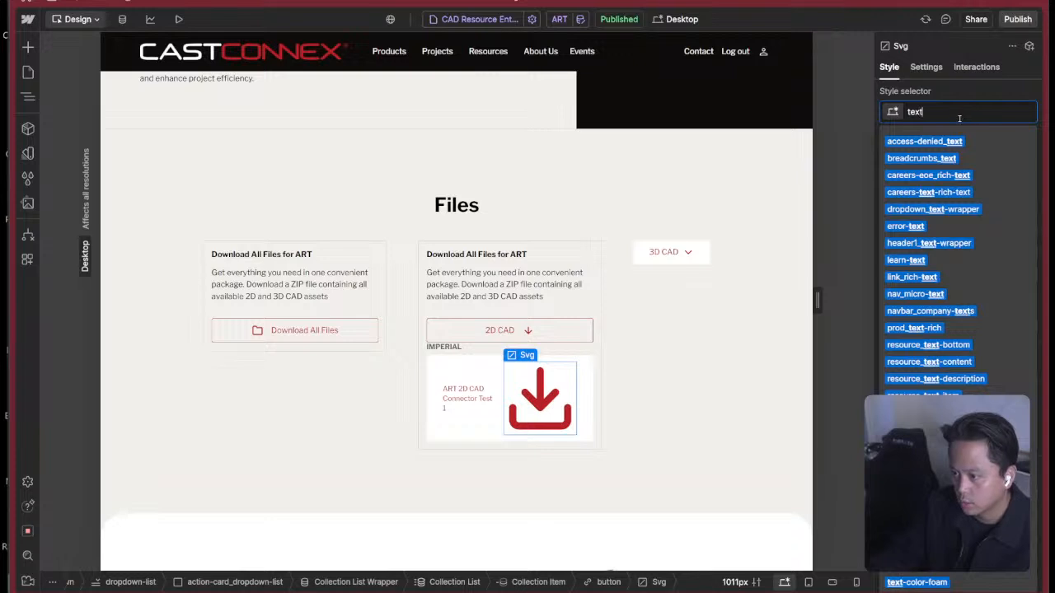
key("ctrl+a")
key("BackSpace")
type("icon")
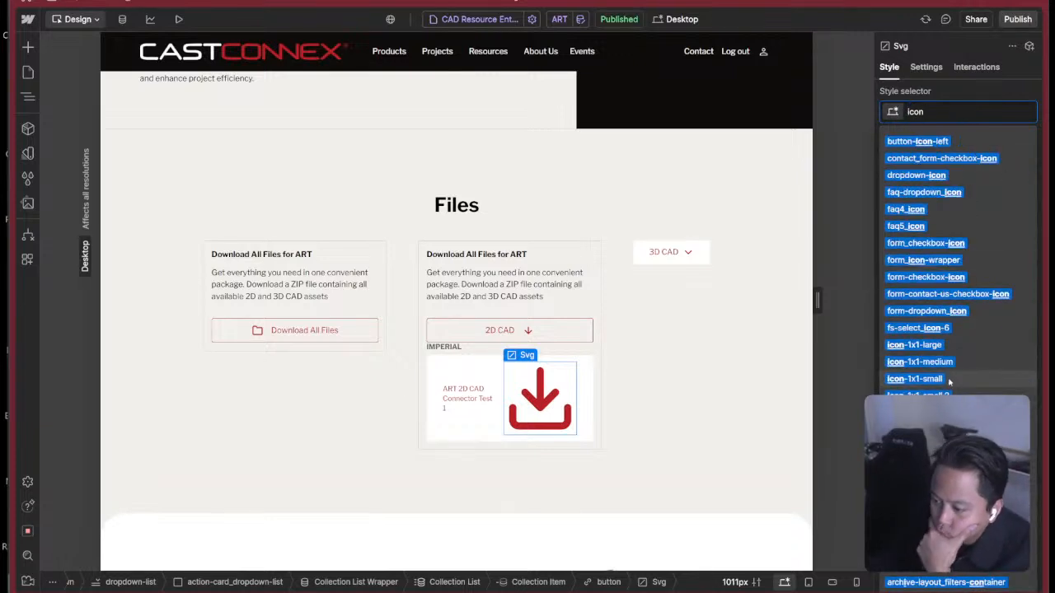
left_click(919, 498)
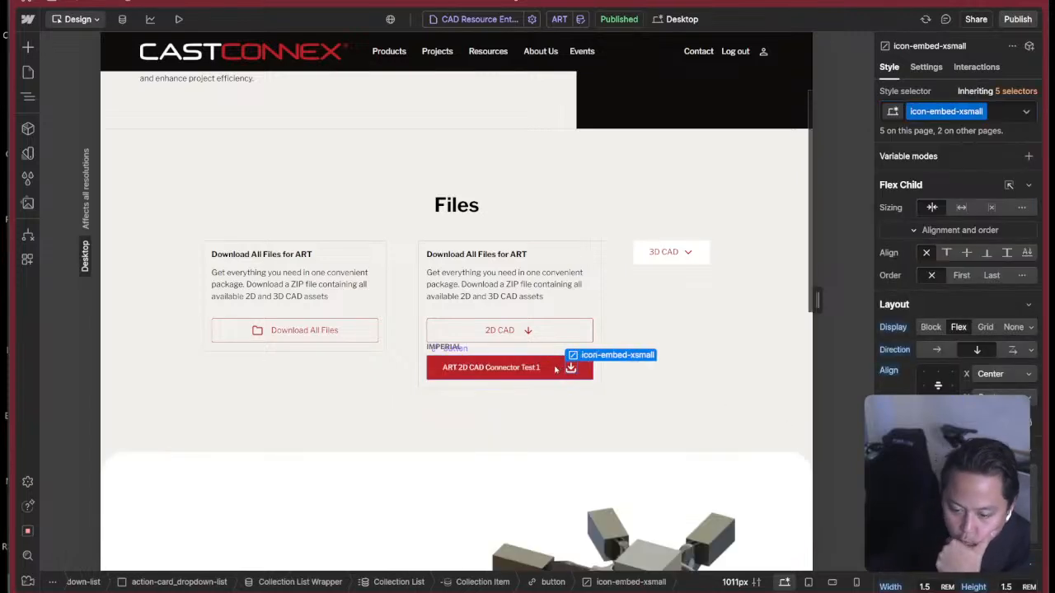
left_click(527, 331)
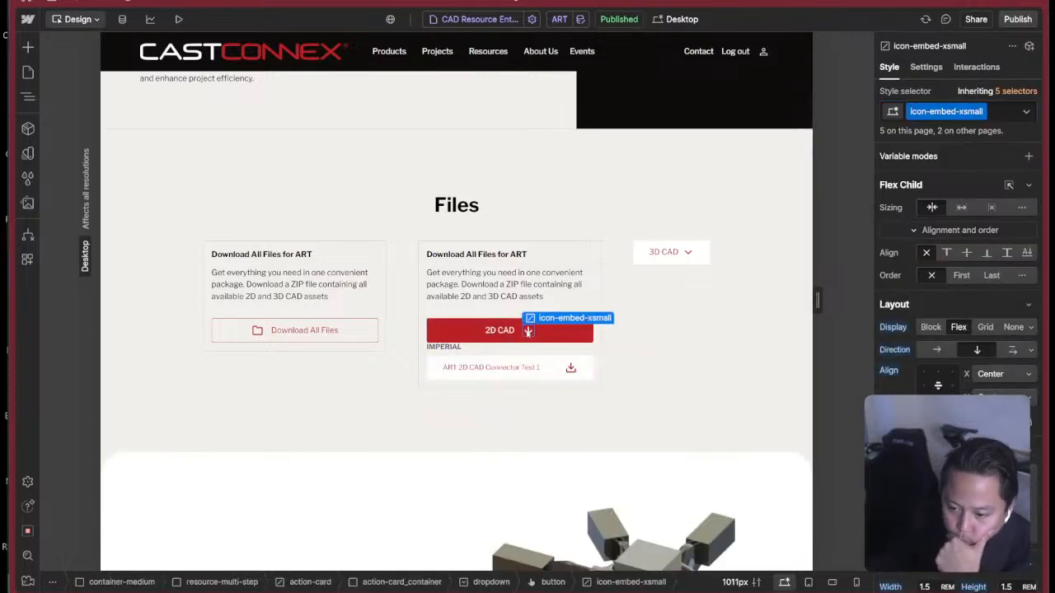
left_click(570, 370)
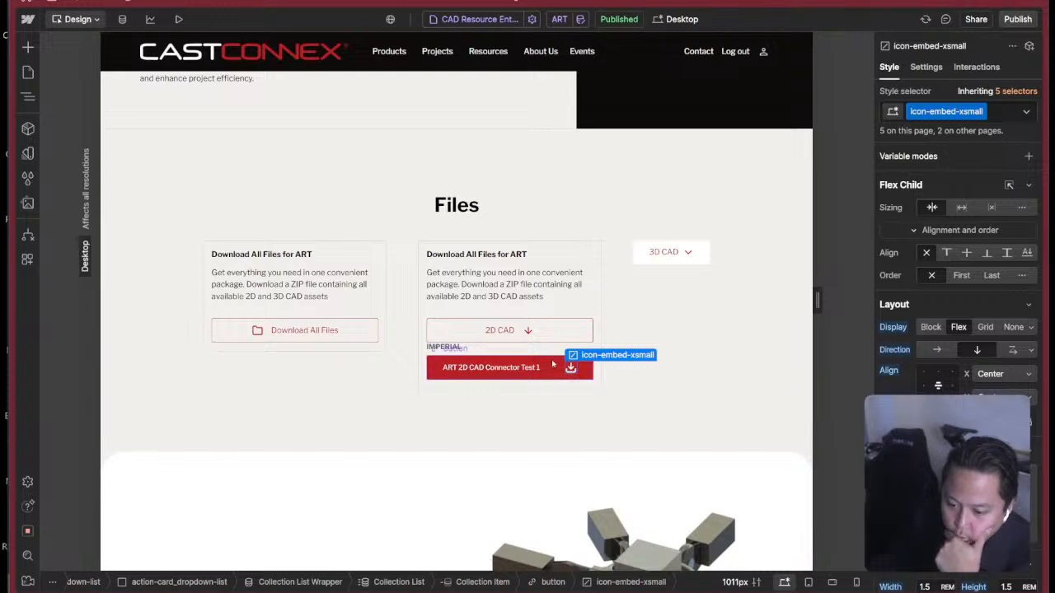
Add a new cc-is-subtle combo class to the file button in the 2D CAD collection list.
left_click(435, 372)
key("z")
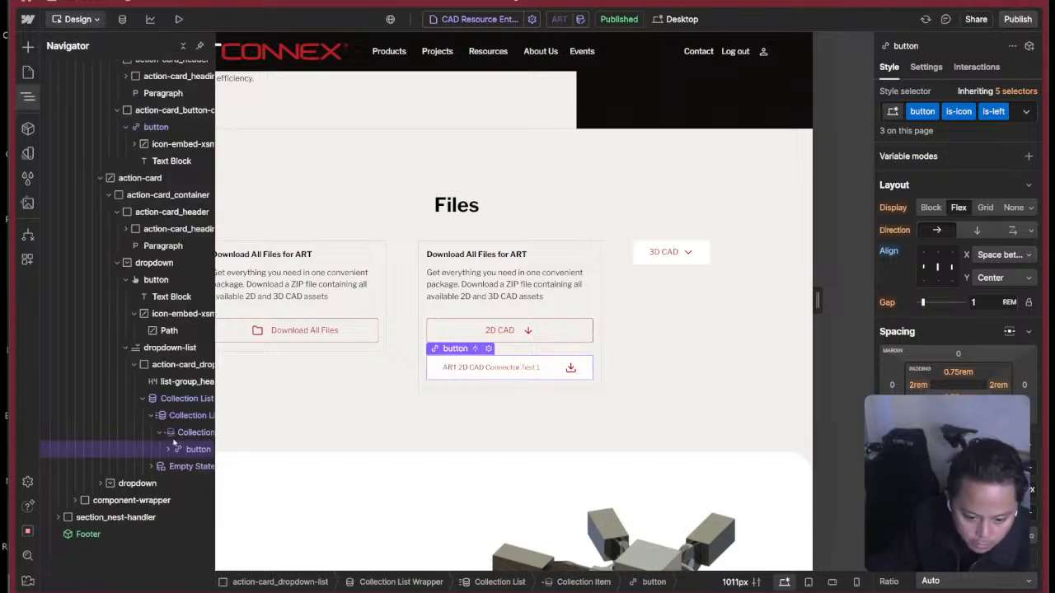
scroll(968, 364, "down", 10)
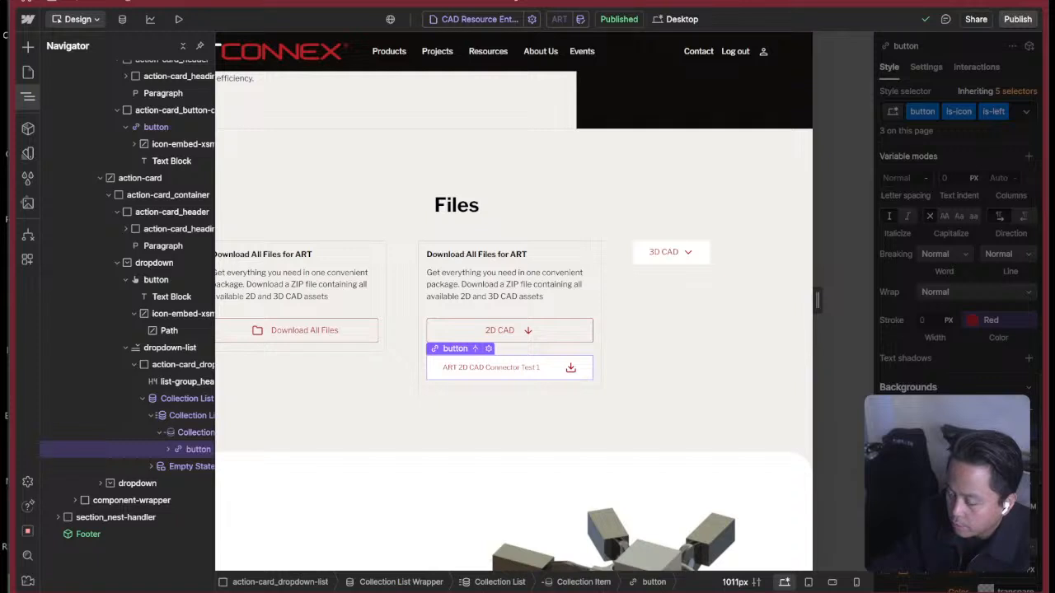
left_click(1012, 121)
type("cc")
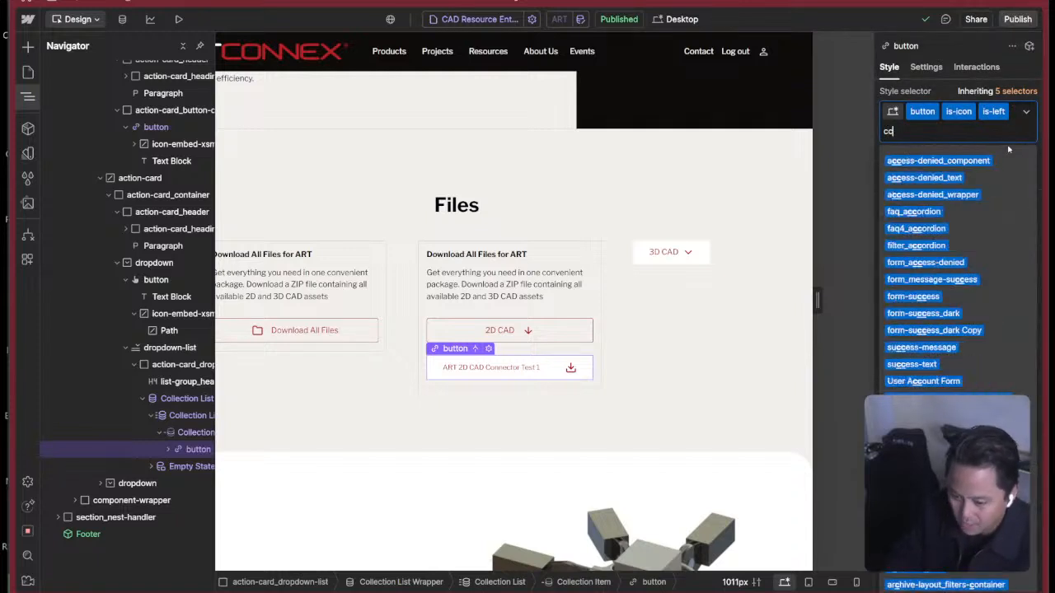
type("-is-")
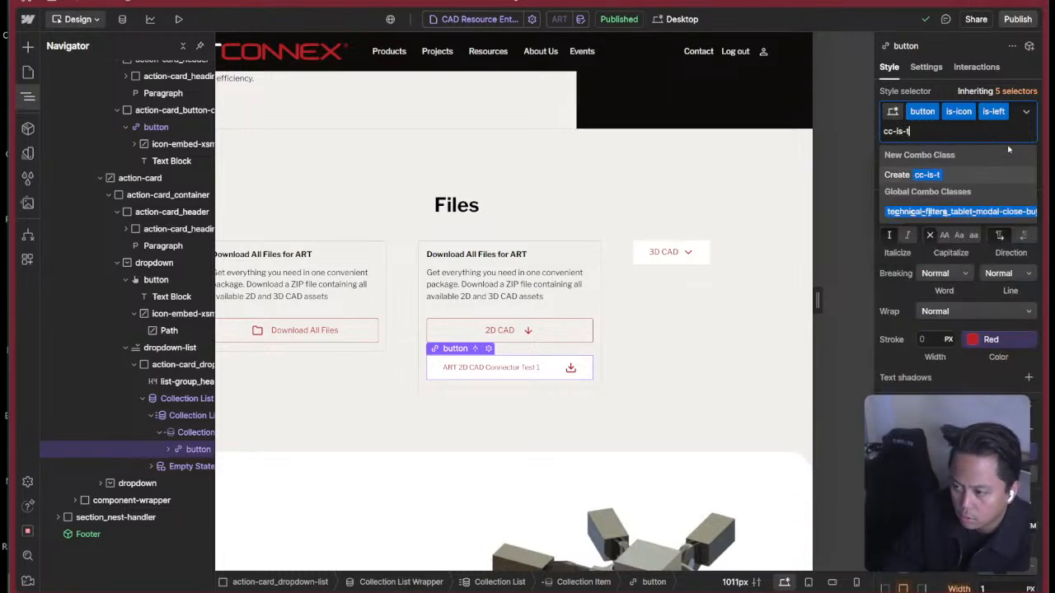
type("transpa")
key("BackSpace")
key("BackSpace")
key("BackSpace")
key("BackSpace")
key("BackSpace")
key("BackSpace")
key("BackSpace")
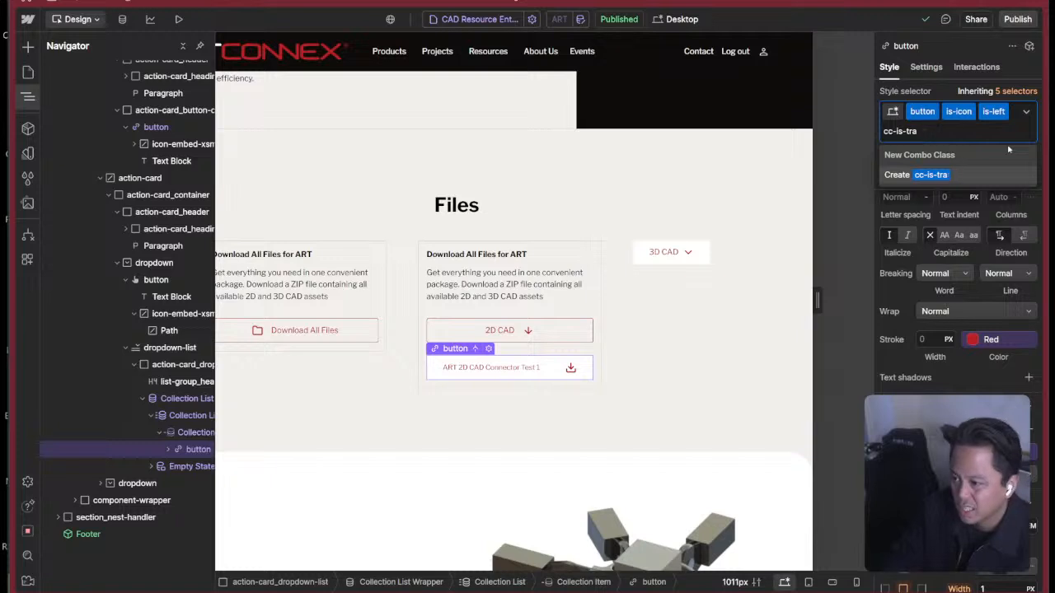
type("subtle")
key("Return")
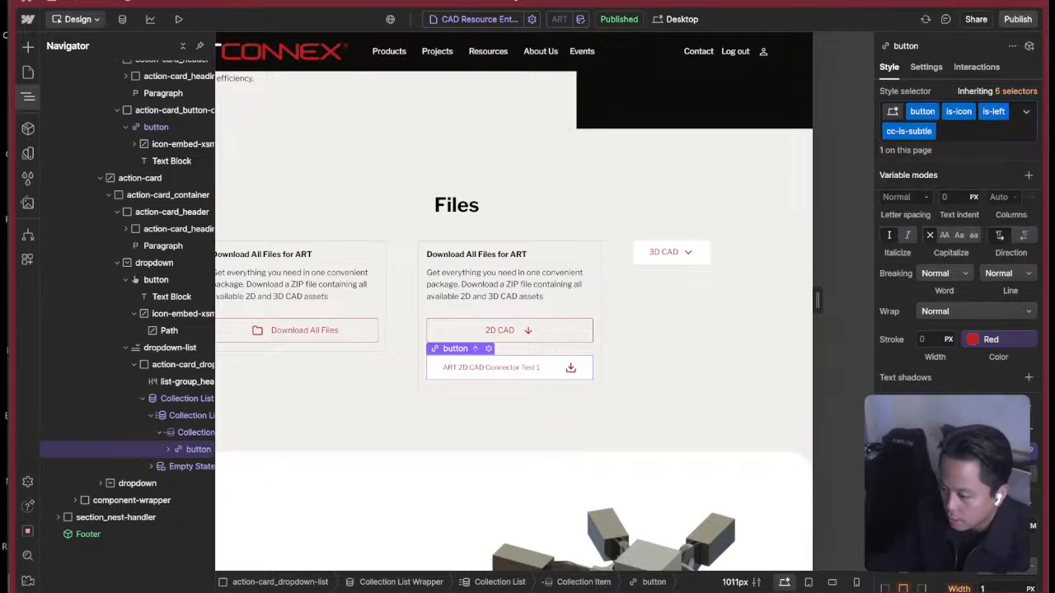
Unlink the background color variable on the file button's cc-is-subtle class and make the background fully transparent.
left_click(989, 339)
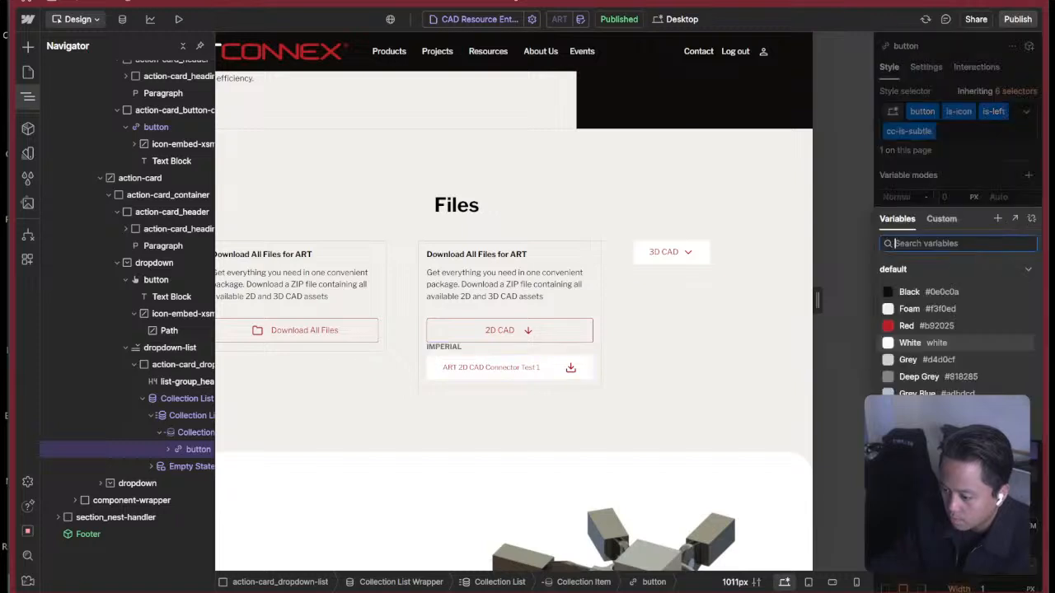
left_click(1032, 221)
left_click(932, 458)
left_click_drag(944, 379, 810, 370)
left_click(941, 230)
scroll(946, 308, "down", 7)
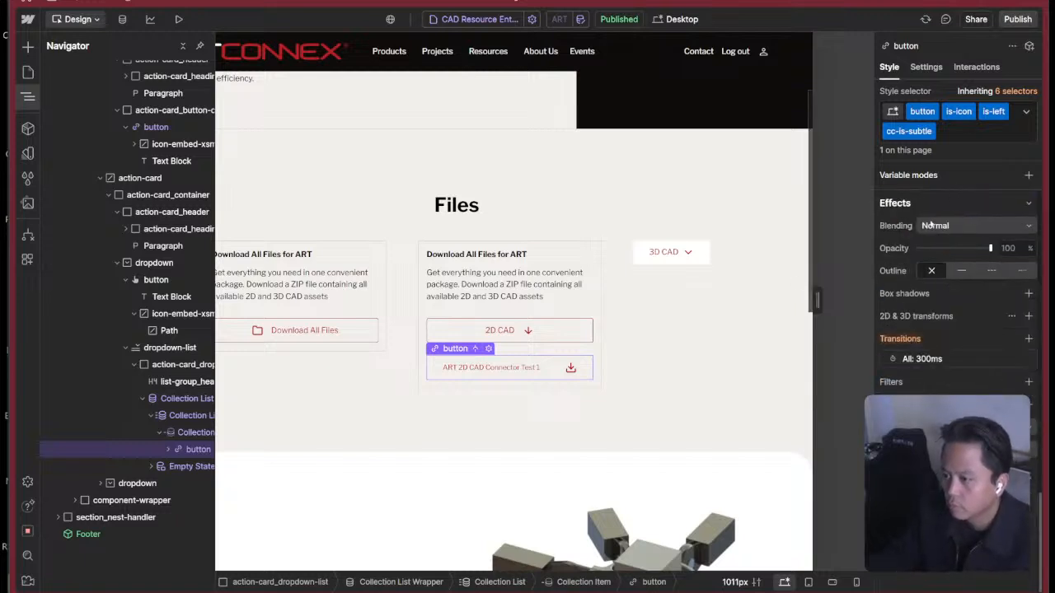
Reselect the file button in the 2D CAD list and remove all of its classes.
left_click(187, 382)
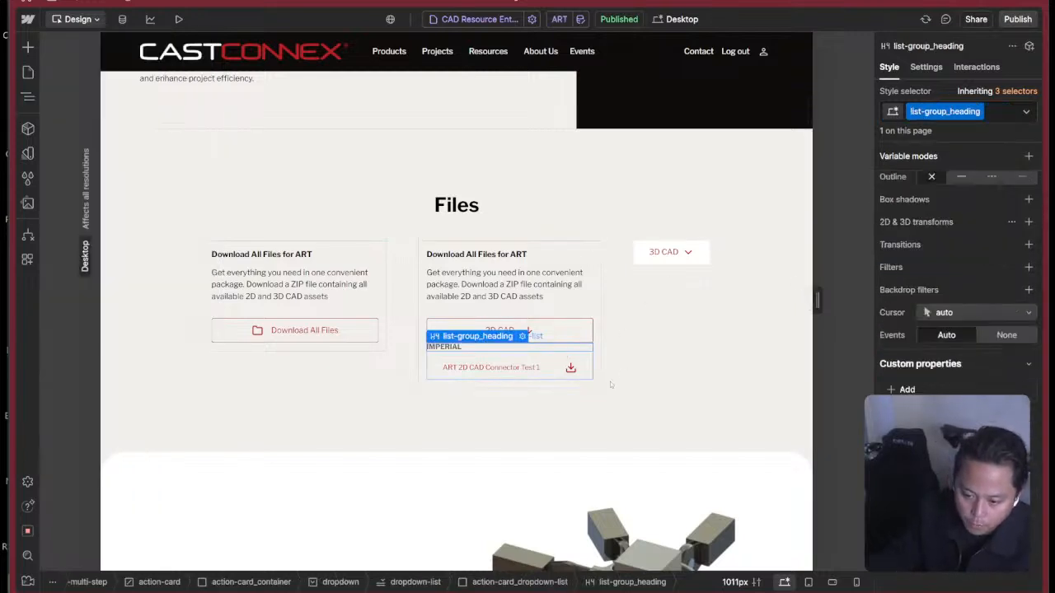
key("Up")
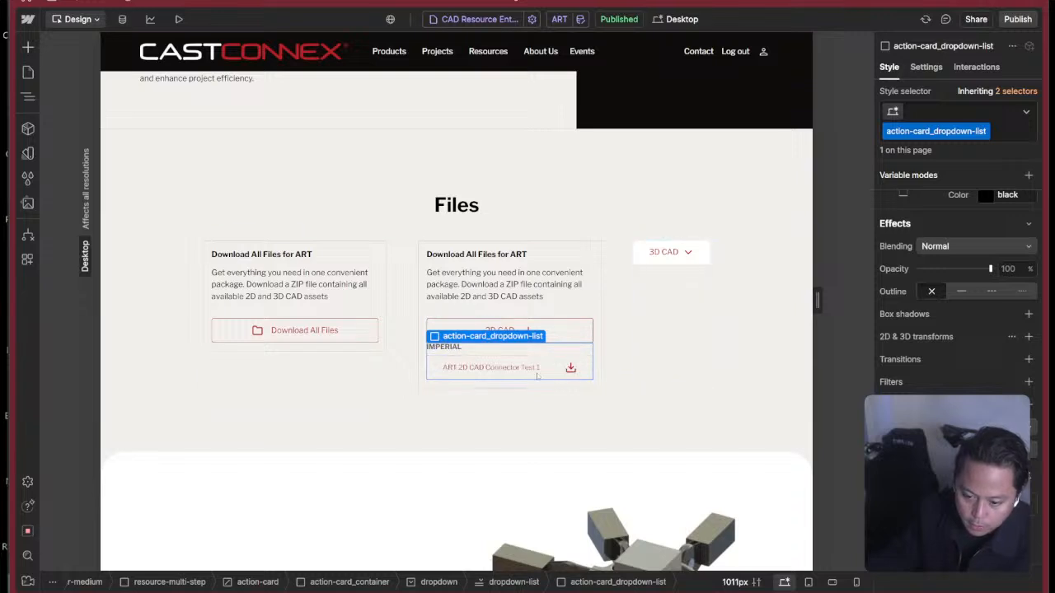
left_click(537, 376)
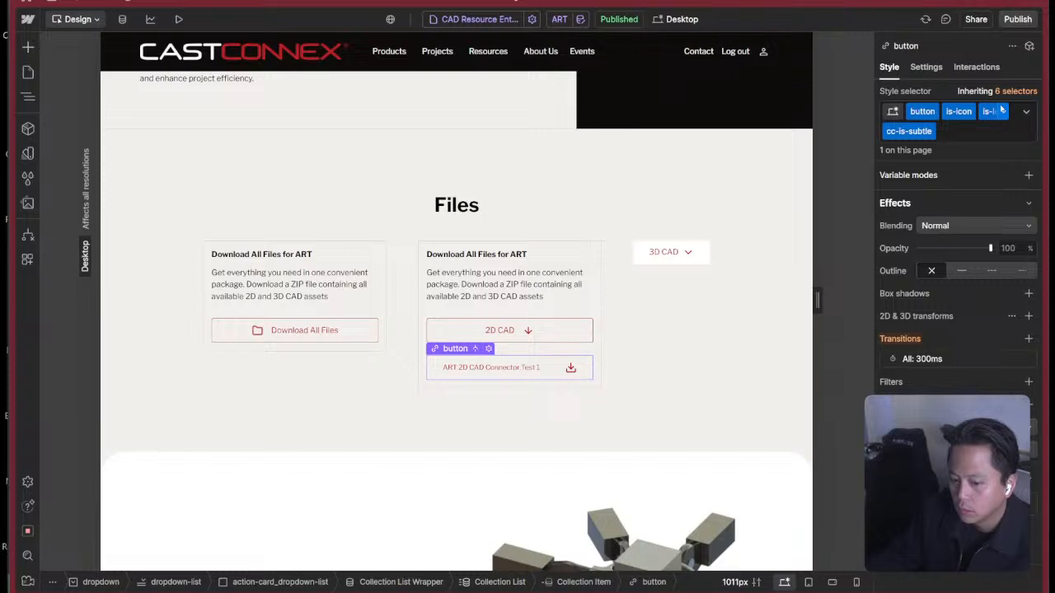
left_click(962, 132)
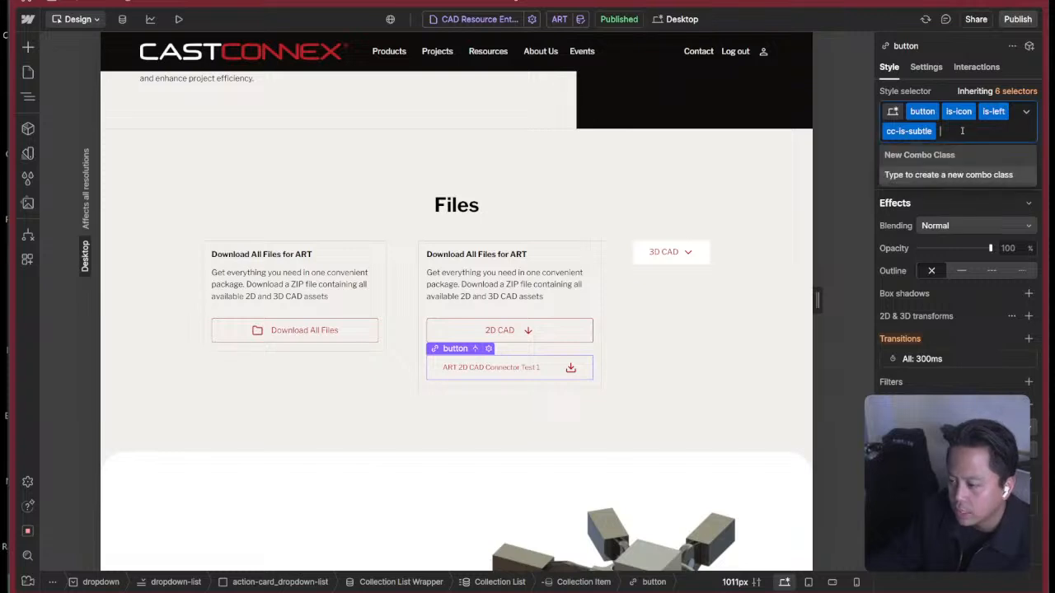
key("BackSpace")
key("BackSpace")
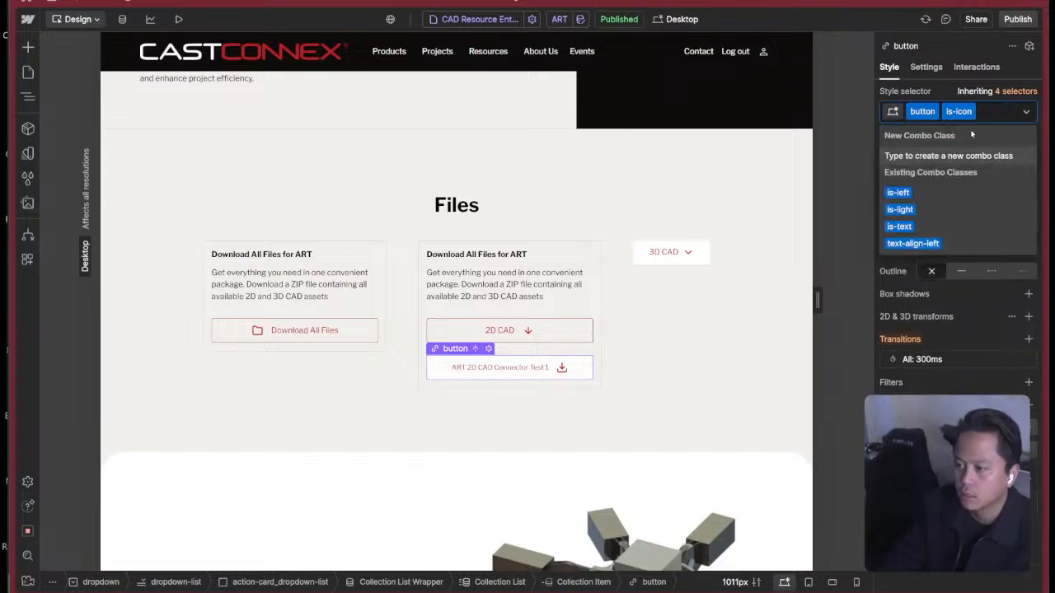
key("BackSpace")
Restore the button class on the file link and add a new is-subtle combo class.
key("BackSpace")
type("button-0")
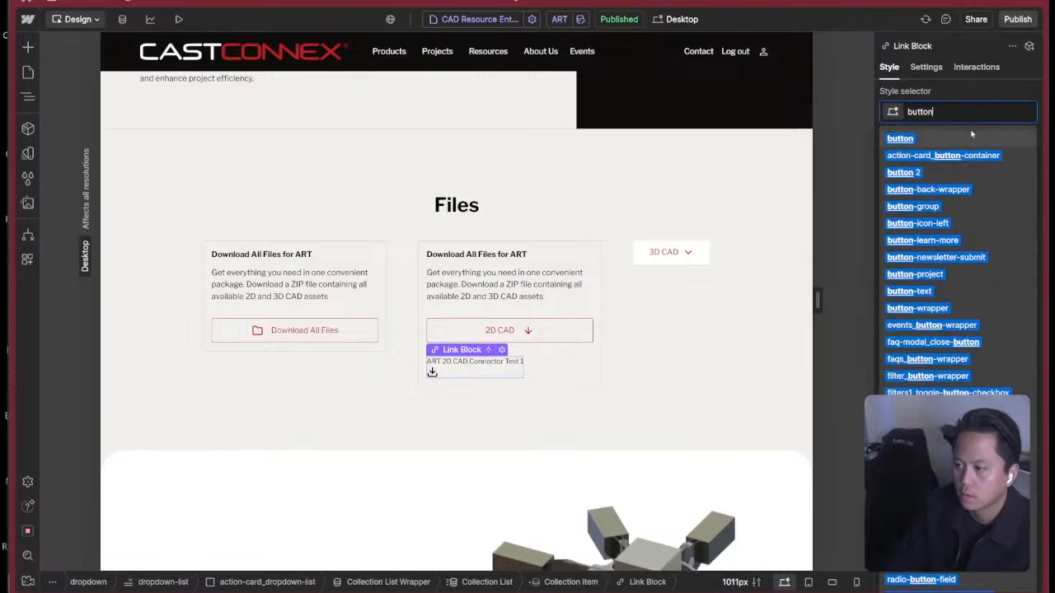
key("BackSpace")
key("BackSpace")
key("BackSpace")
key("BackSpace")
key("BackSpace")
key("BackSpace")
key("BackSpace")
key("BackSpace")
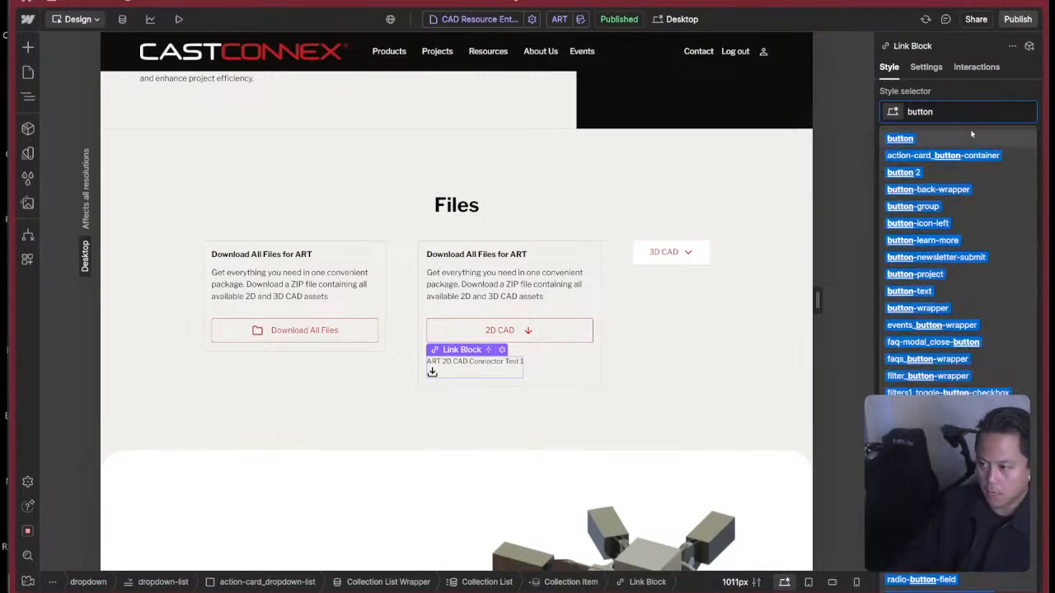
key("super+z")
key("super+Return")
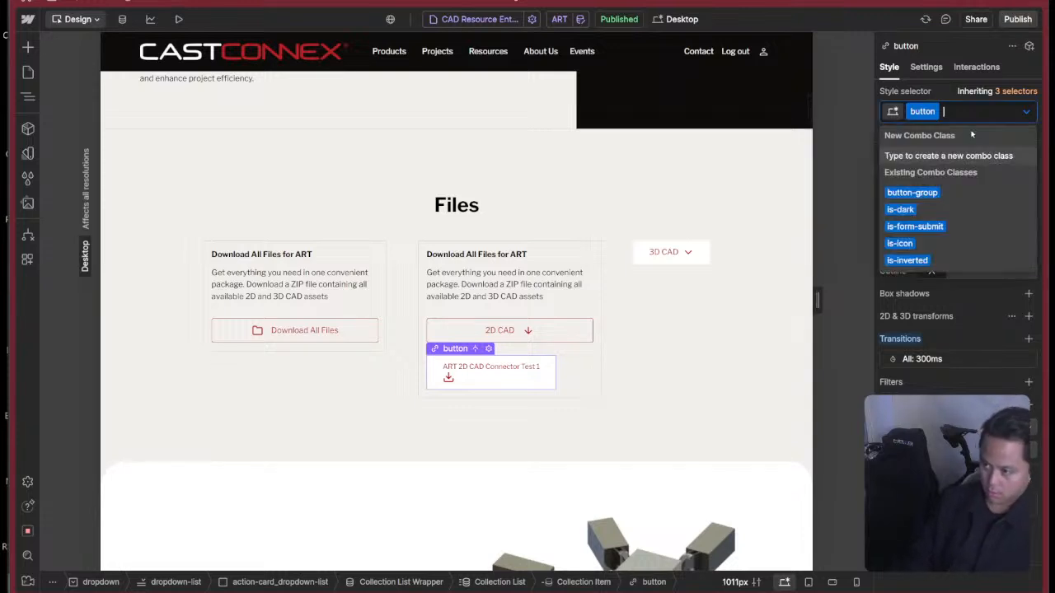
type("is-subtle")
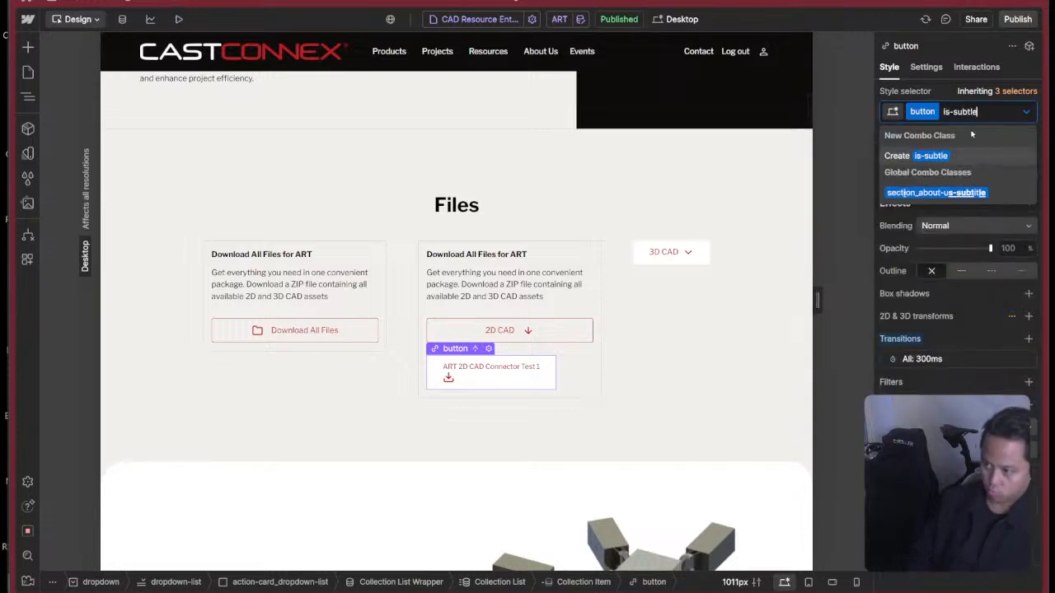
key("Return")
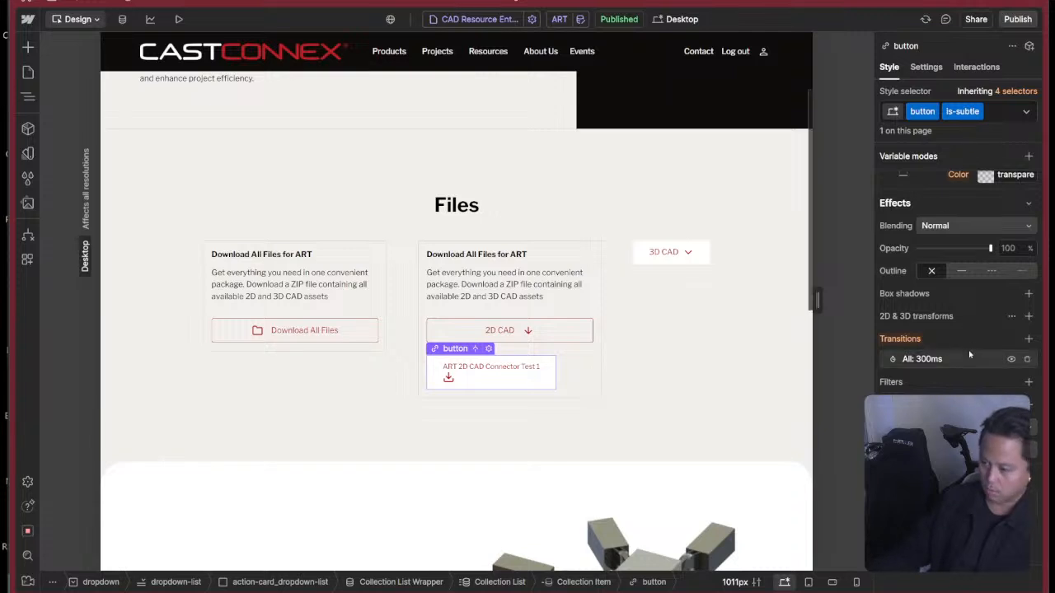
Unlink the White variable from the is-subtle background color and set it to rgba(255, 255, 255, 0).
scroll(969, 355, "up", 15)
scroll(953, 325, "down", 2)
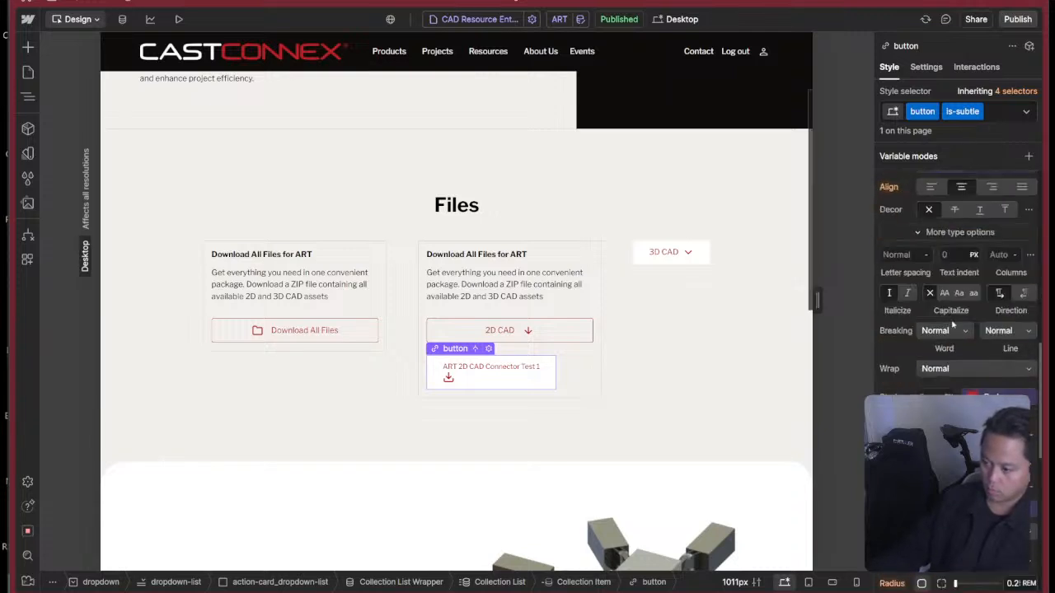
scroll(953, 330, "down", 8)
scroll(956, 363, "up", 6)
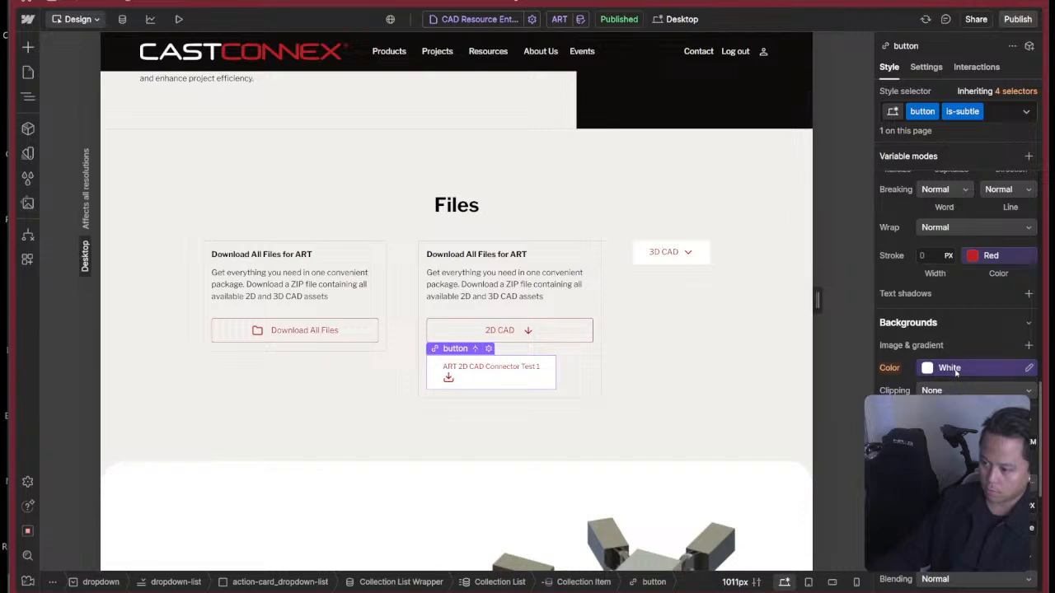
left_click(956, 371)
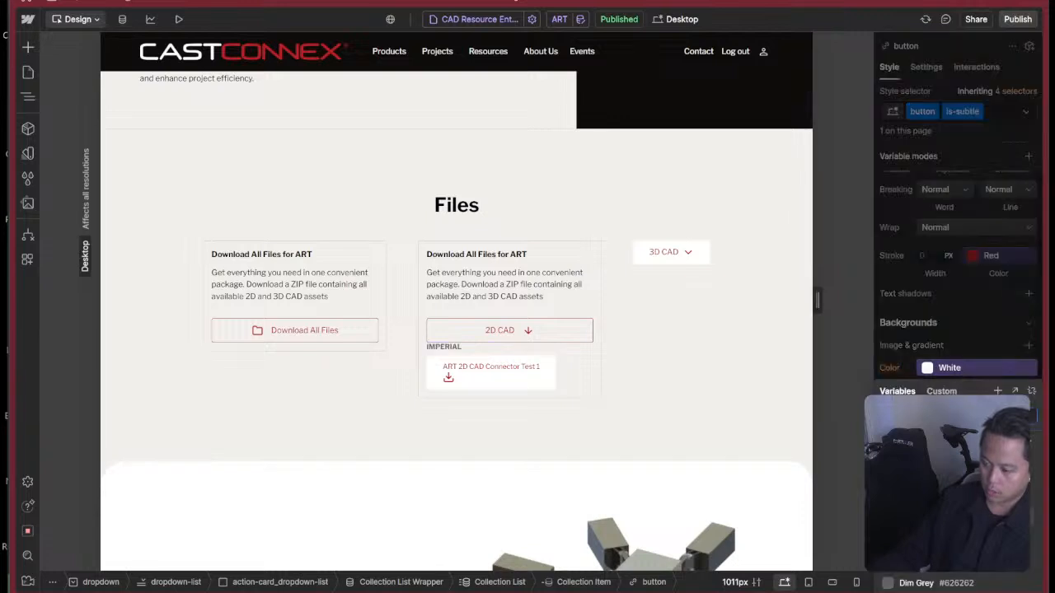
left_click(1031, 390)
left_click(924, 368)
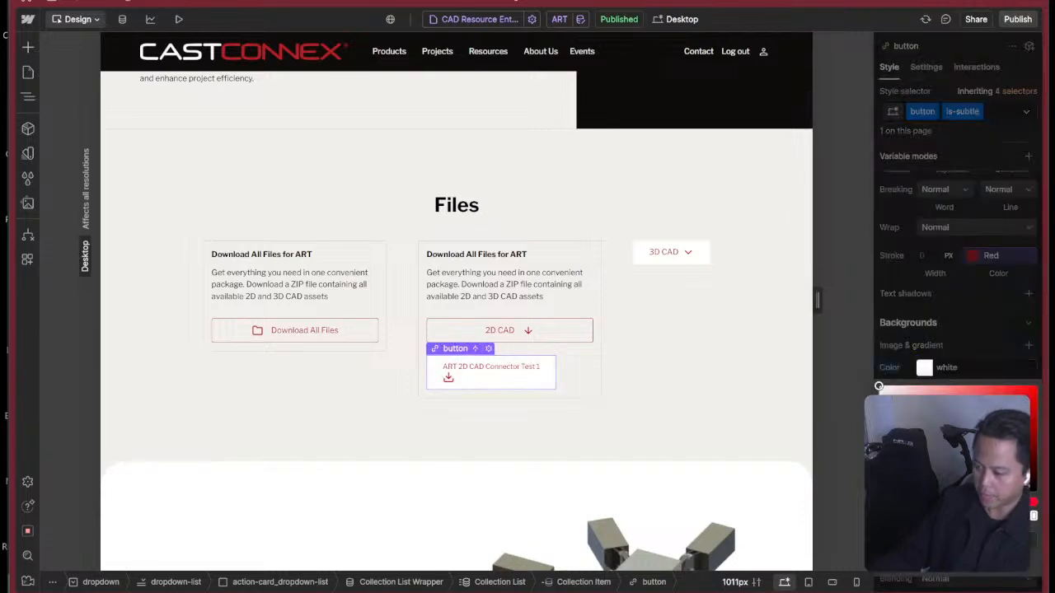
left_click_drag(1033, 516, 842, 511)
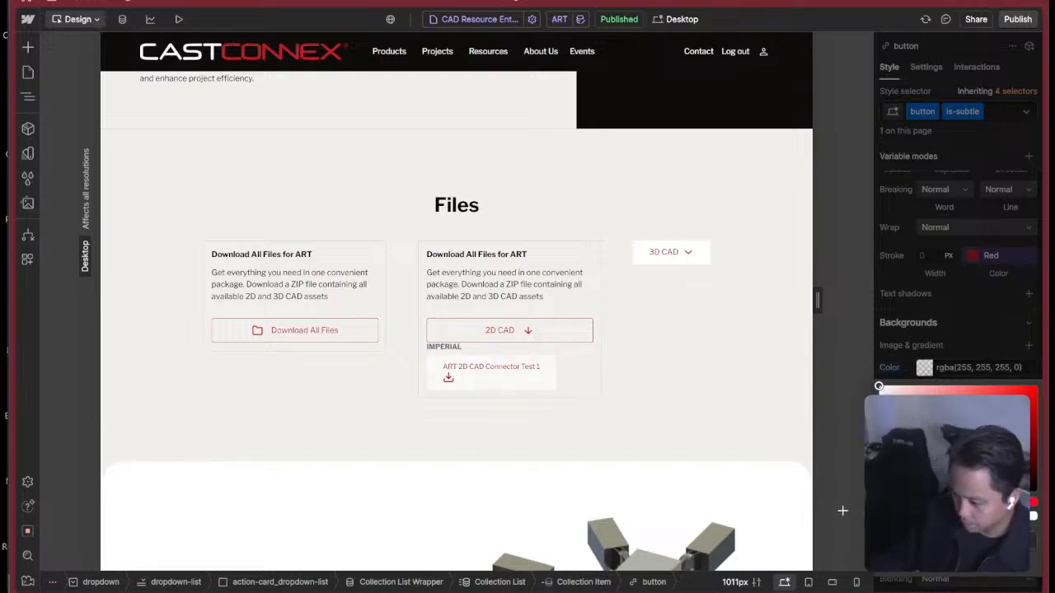
left_click(965, 357)
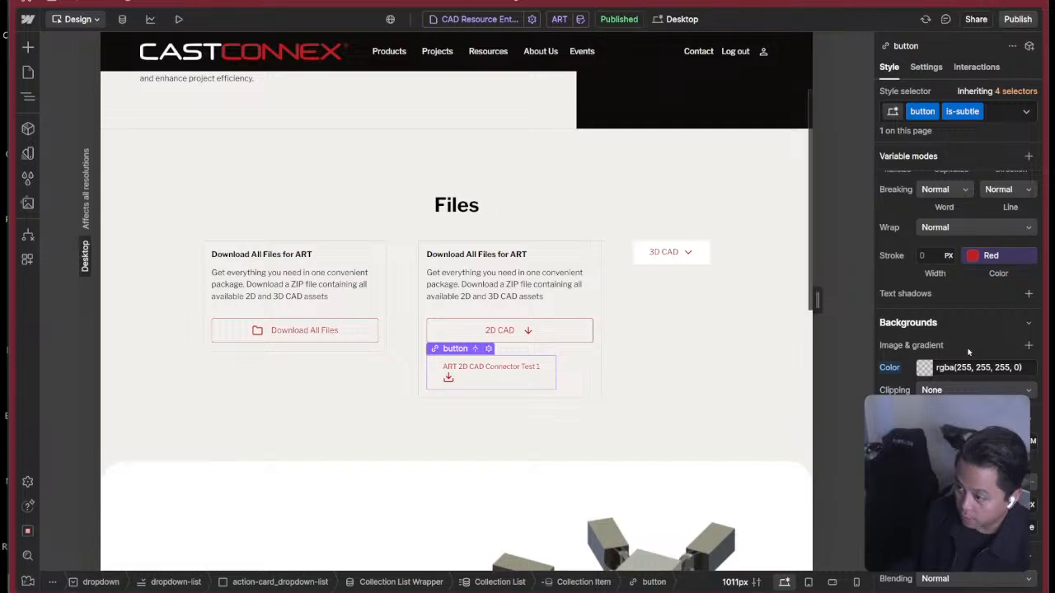
Set the display of the is-subtle file button to Block.
scroll(967, 348, "down", 3)
scroll(961, 345, "up", 10)
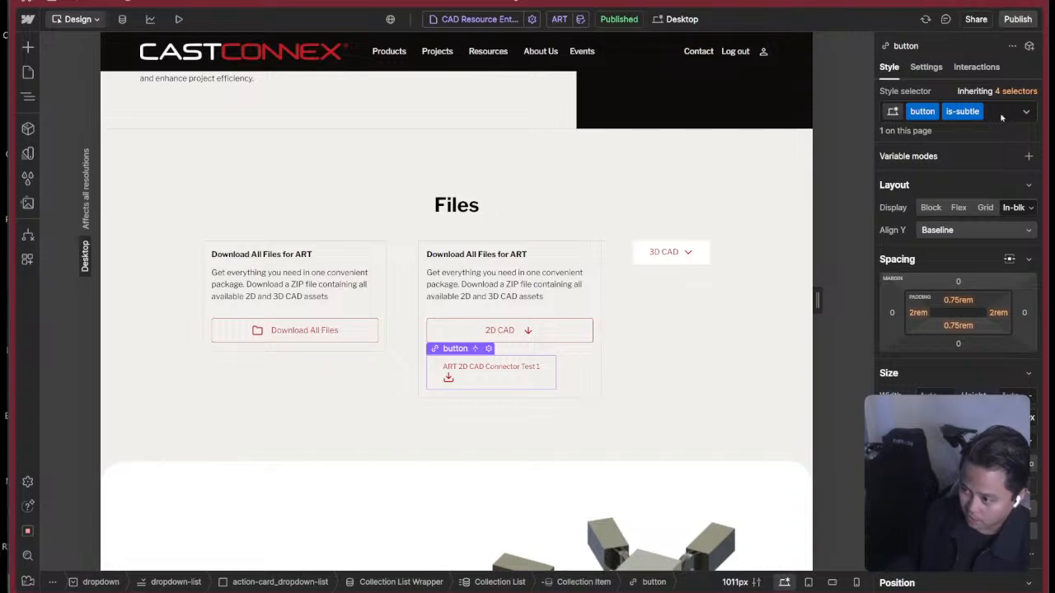
left_click(928, 208)
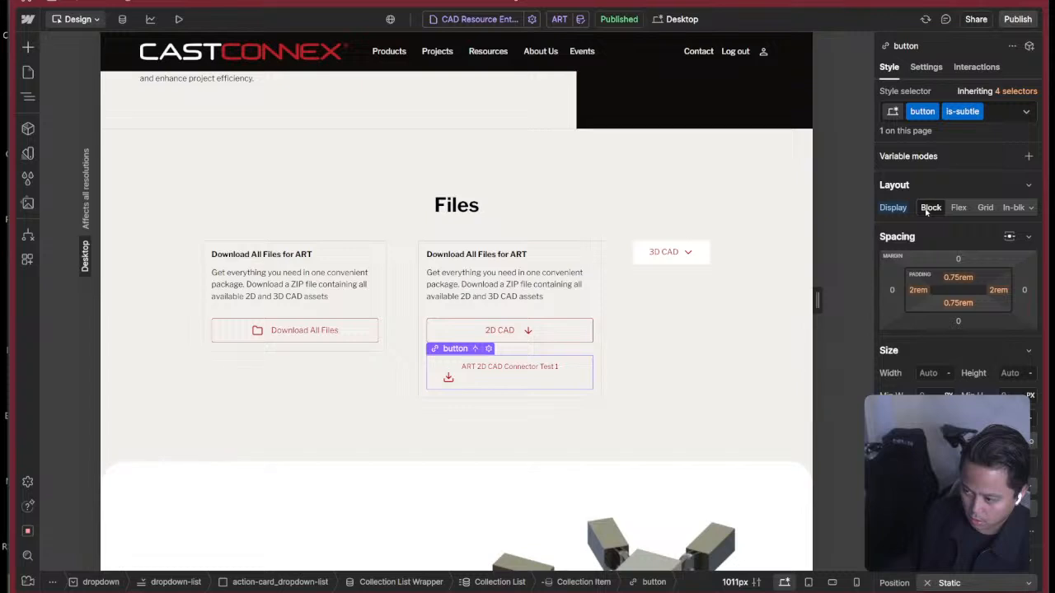
Add the is-icon combo class to the file button and lay it out as Flex with horizontal alignment Space between.
left_click(990, 112)
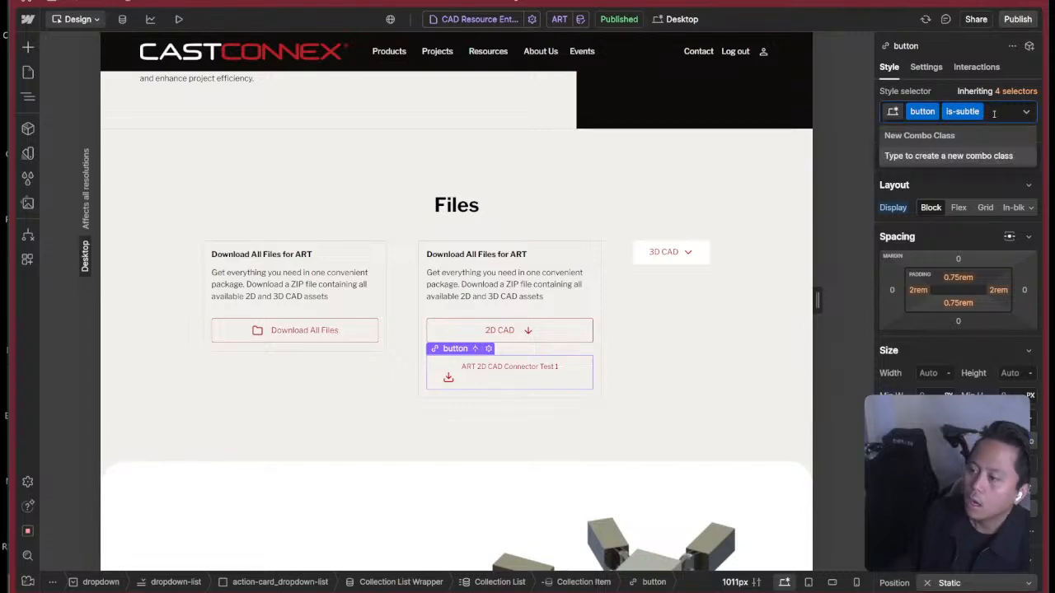
type("is")
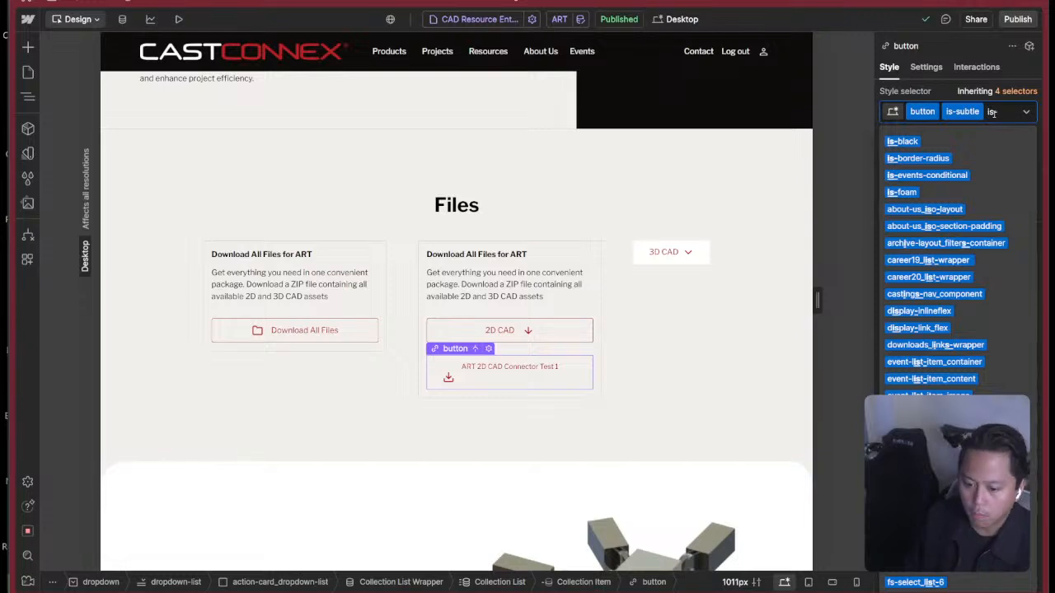
type("-icon")
key("Return")
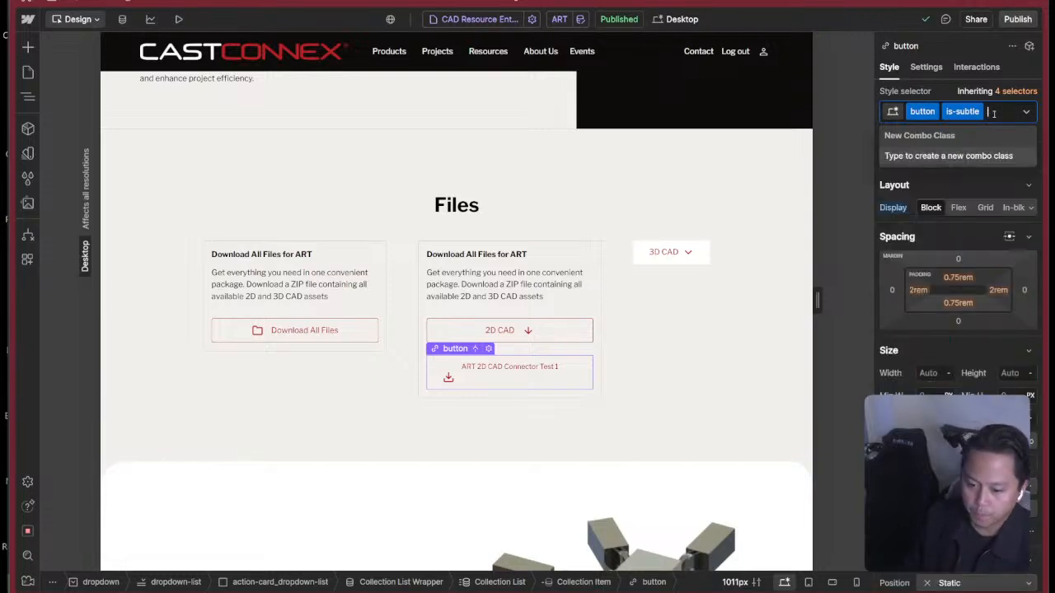
left_click(956, 227)
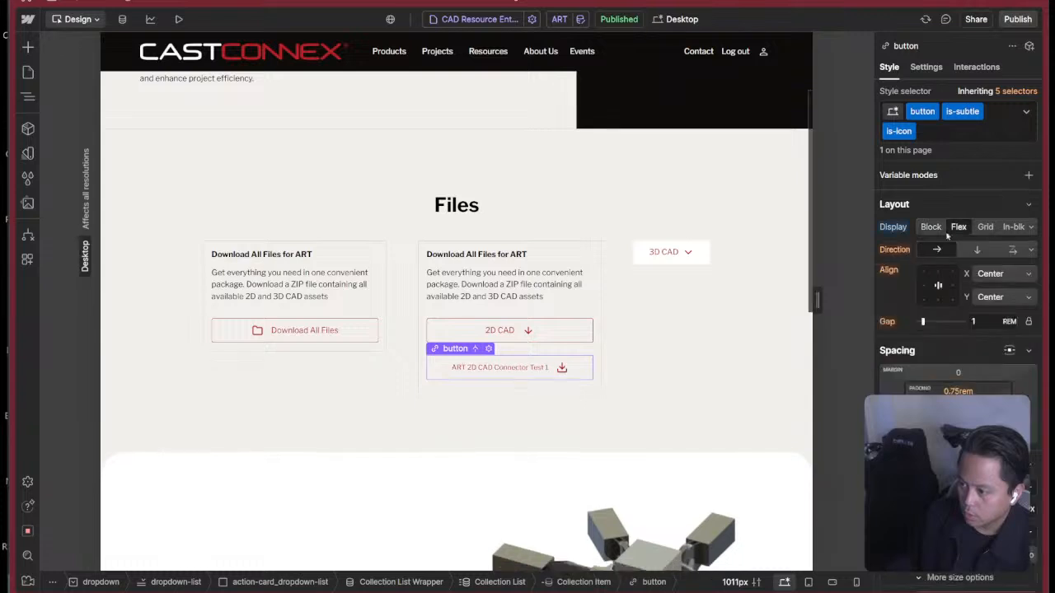
left_click(948, 286)
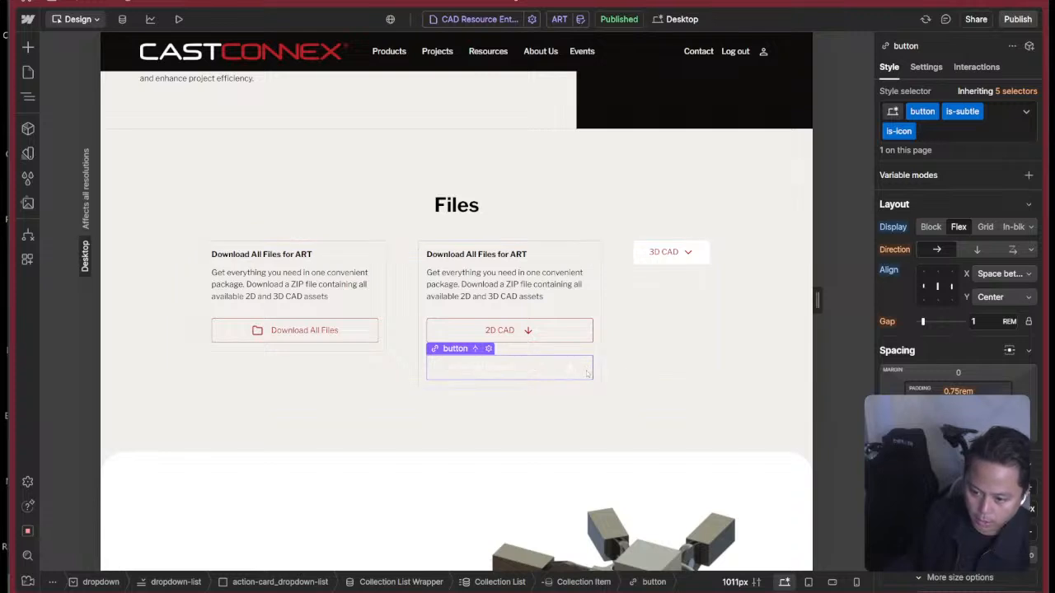
Check the Figma design and set the file button's hover-state text color to the Red variable.
left_click(1026, 111)
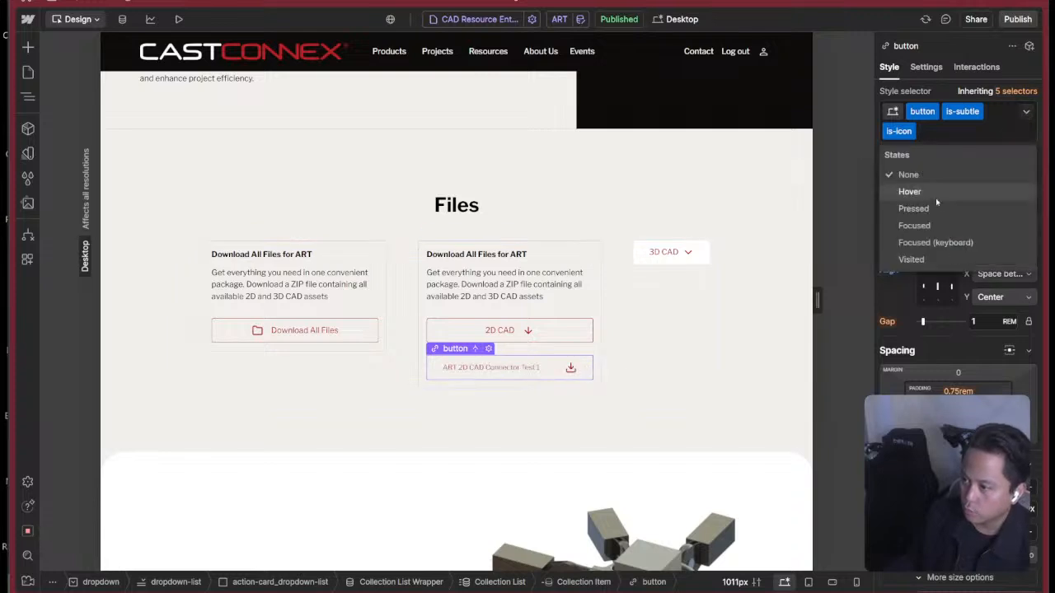
left_click(910, 192)
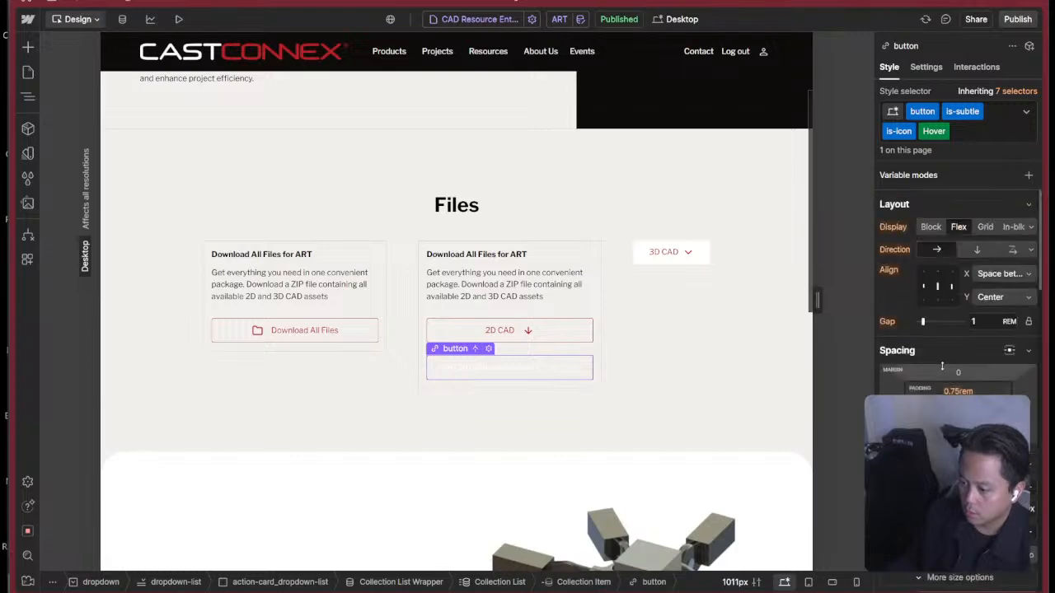
scroll(942, 366, "down", 6)
key("super+Tab")
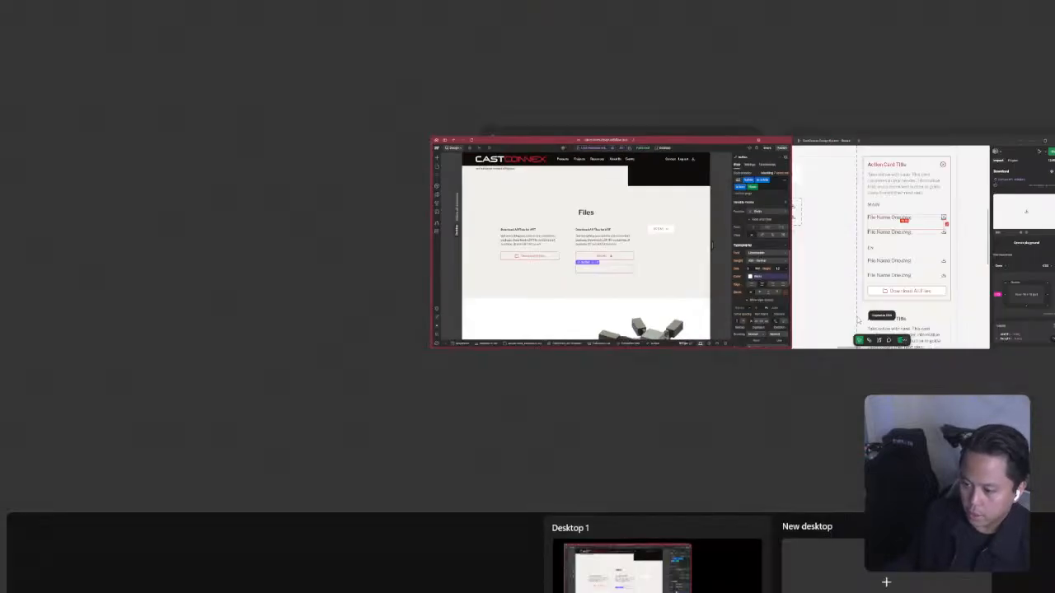
left_click(885, 252)
key("super+Tab")
left_click(877, 248)
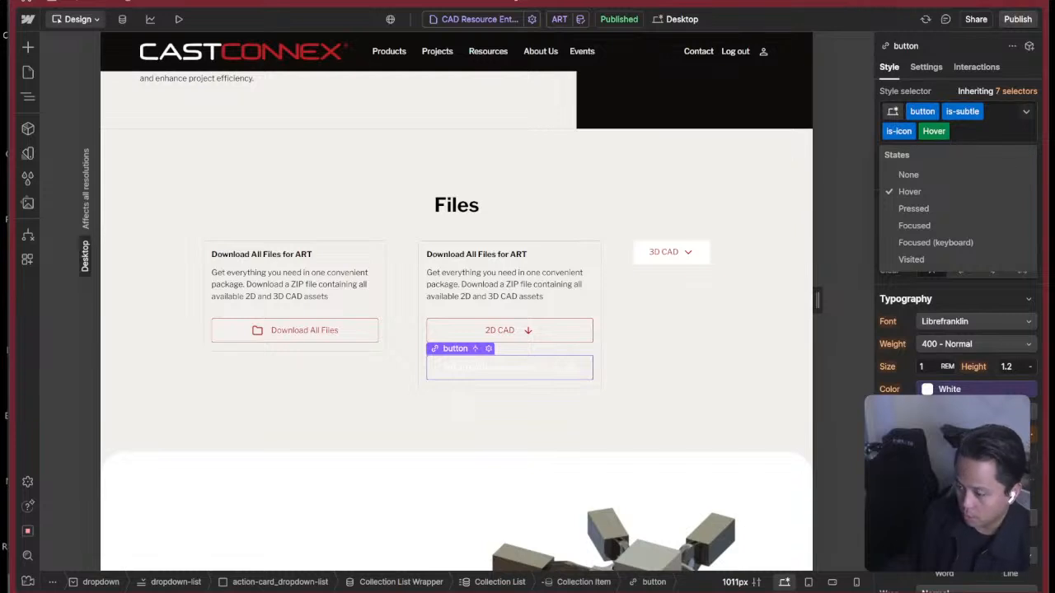
left_click(948, 389)
left_click(940, 391)
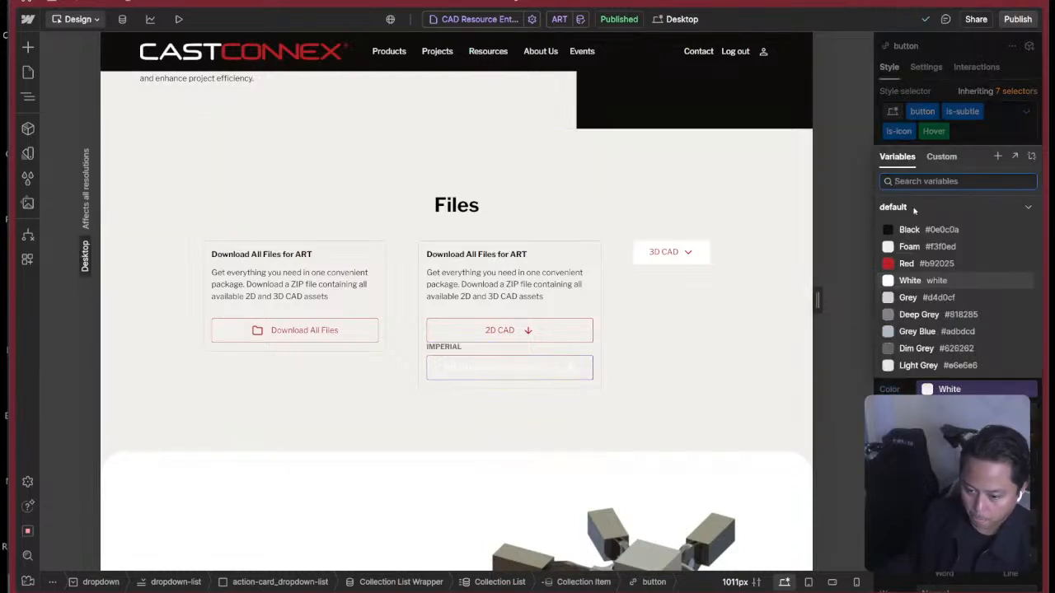
left_click(907, 263)
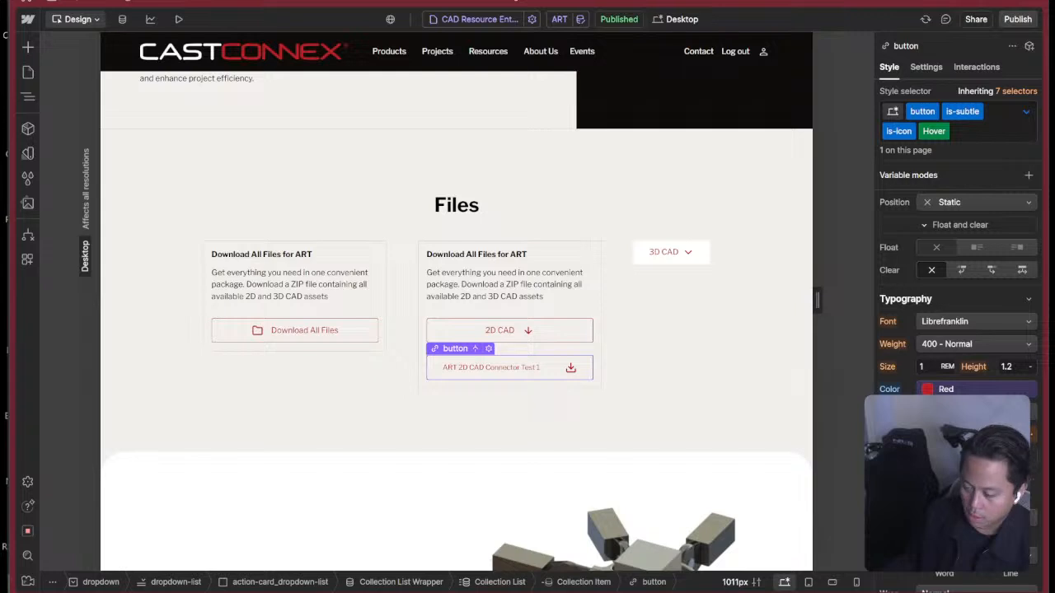
scroll(957, 329, "down", 4)
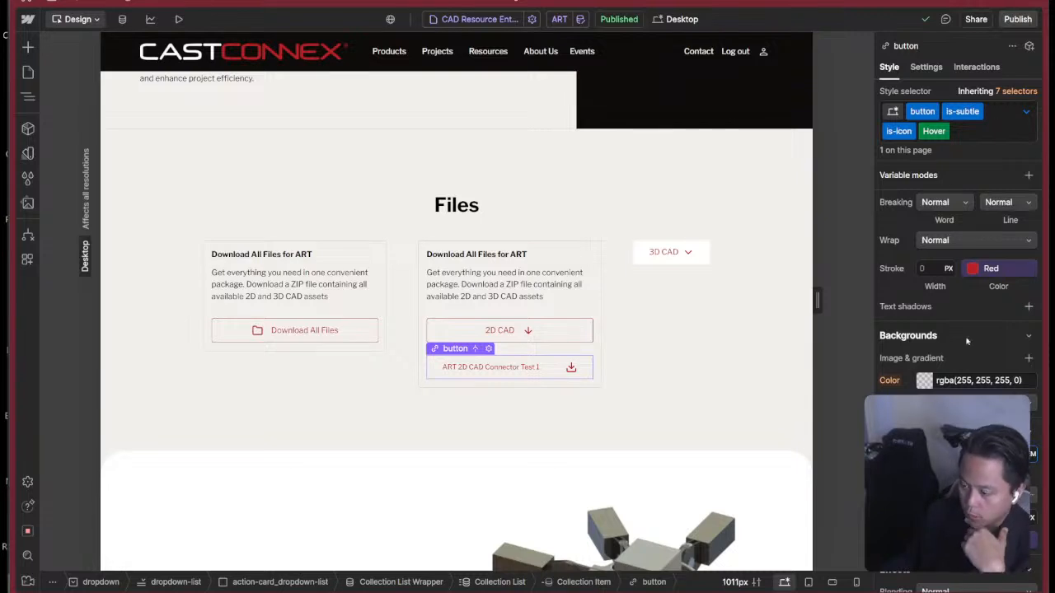
Show the 2D CAD dropdown's menu on the canvas and select the file button inside it with the Navigator open.
left_click(586, 314)
left_click(563, 335)
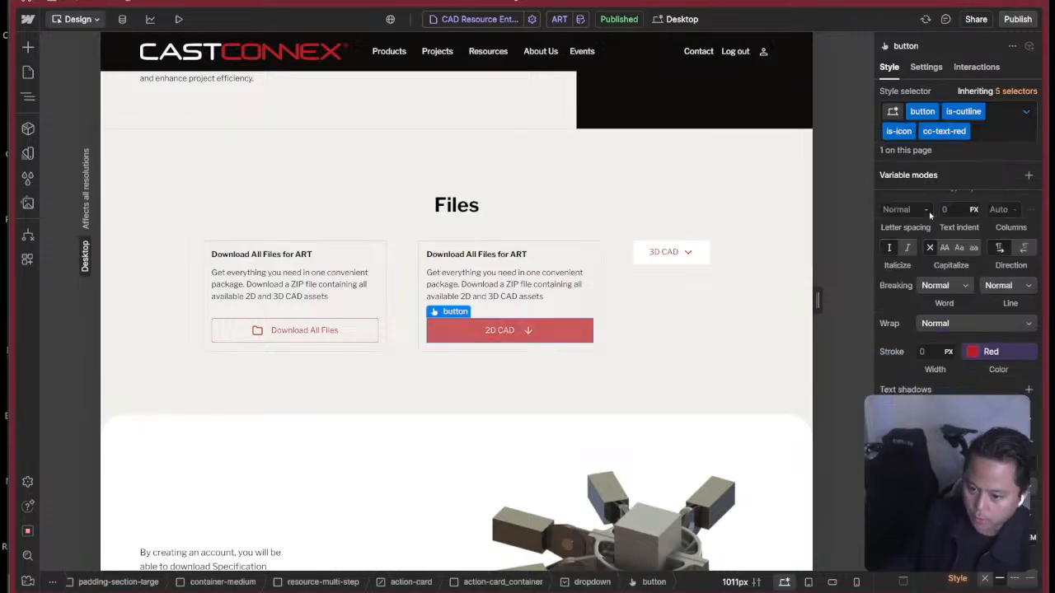
left_click(926, 67)
left_click(945, 250)
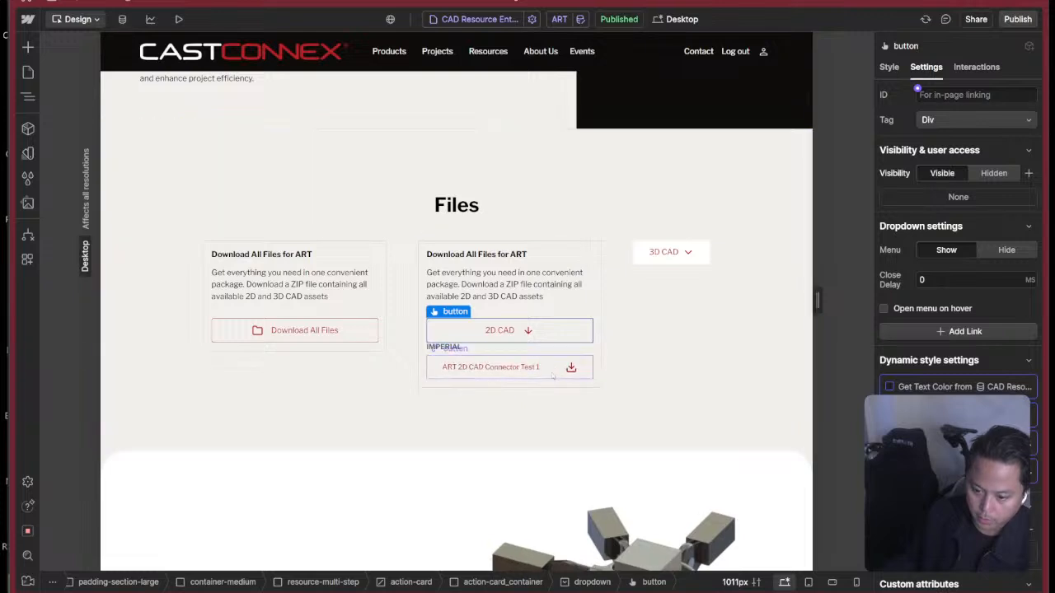
left_click(553, 376)
key("z")
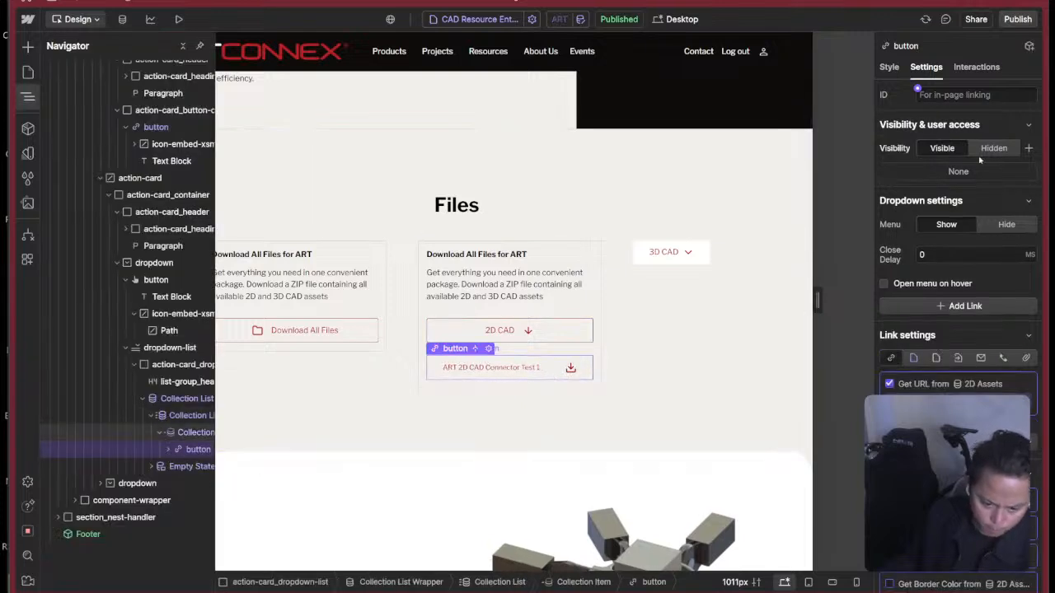
Set the border style of the file button in the 2D CAD dropdown to None for its default state.
left_click(889, 67)
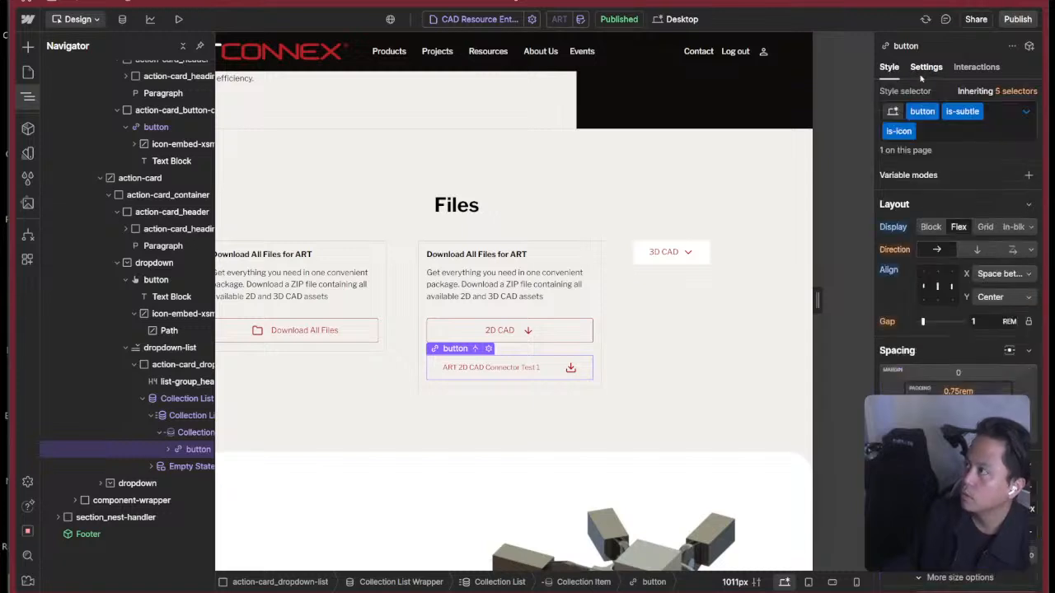
left_click(1024, 113)
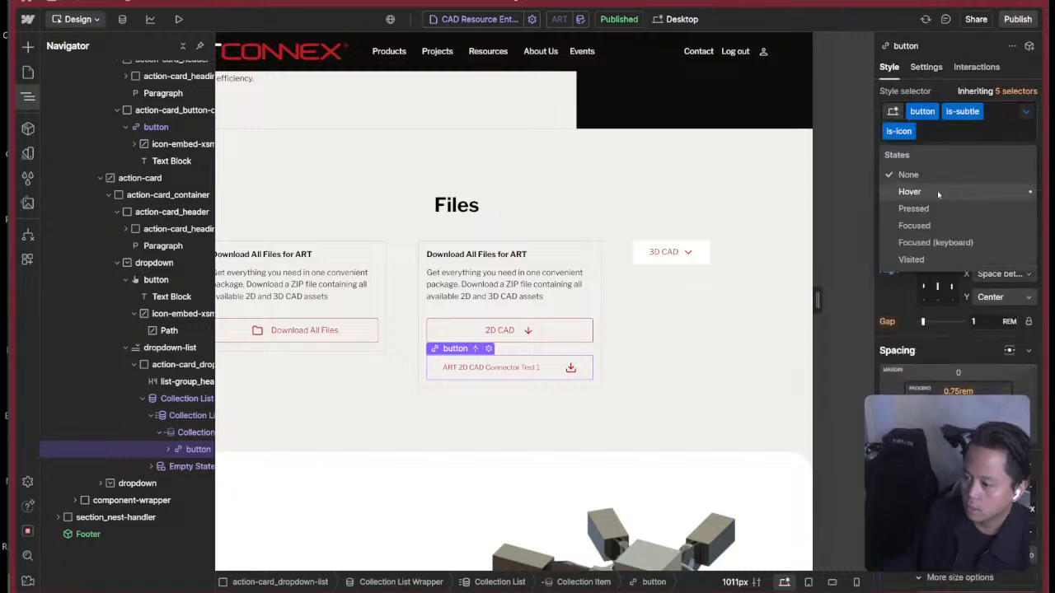
left_click(937, 191)
scroll(956, 288, "down", 5)
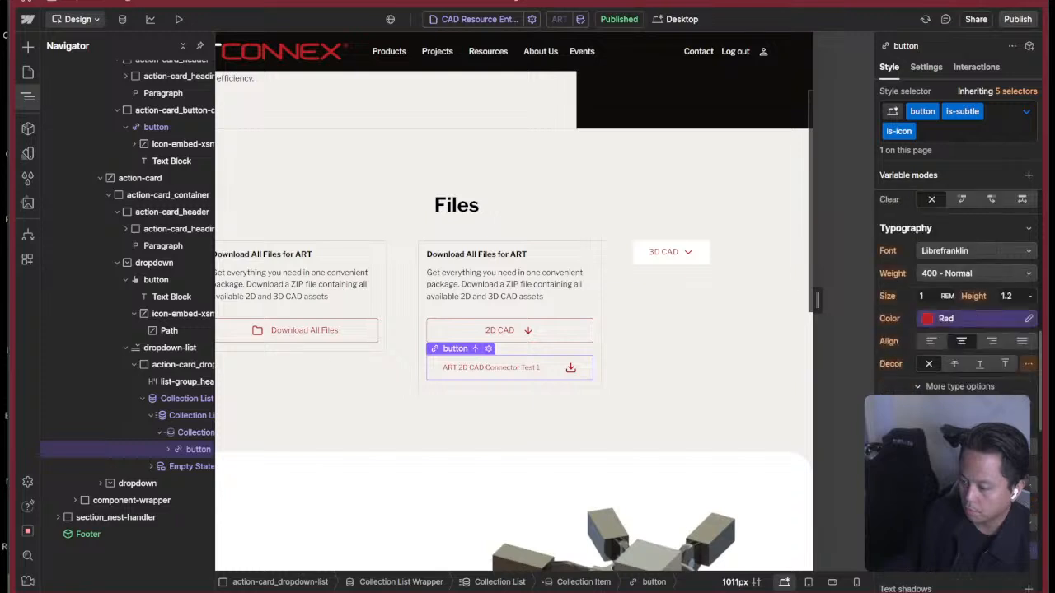
scroll(956, 314, "down", 5)
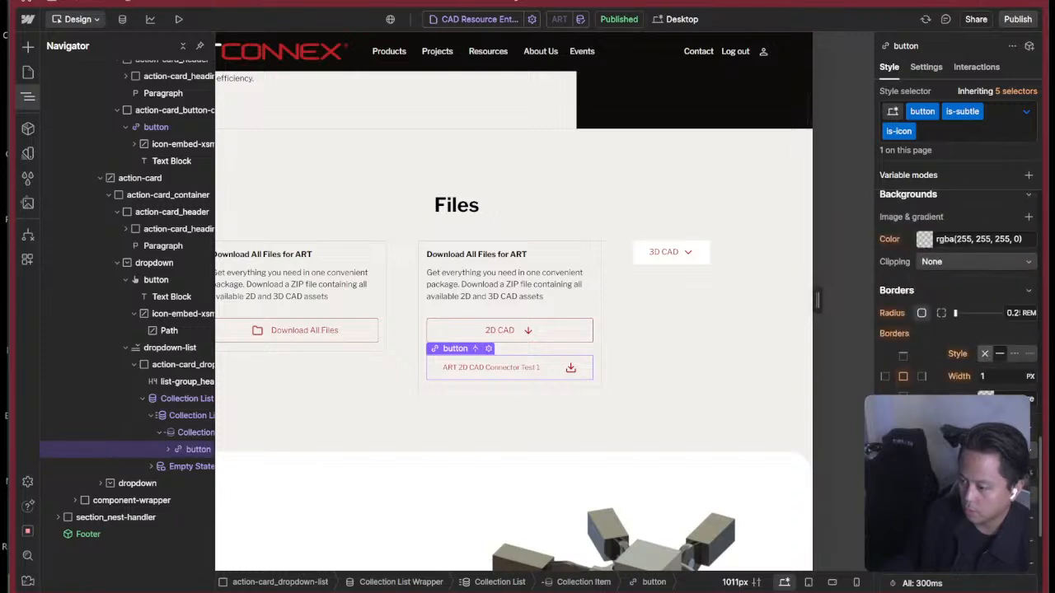
left_click(985, 355)
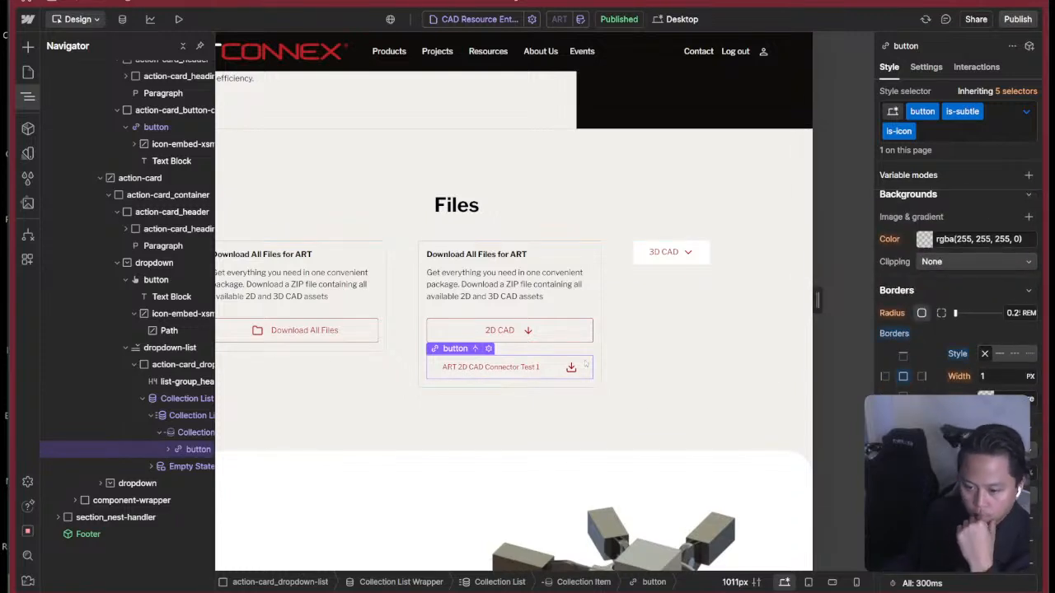
Switch the file button to its Hover state and check its border, effects and typography settings.
left_click(1025, 112)
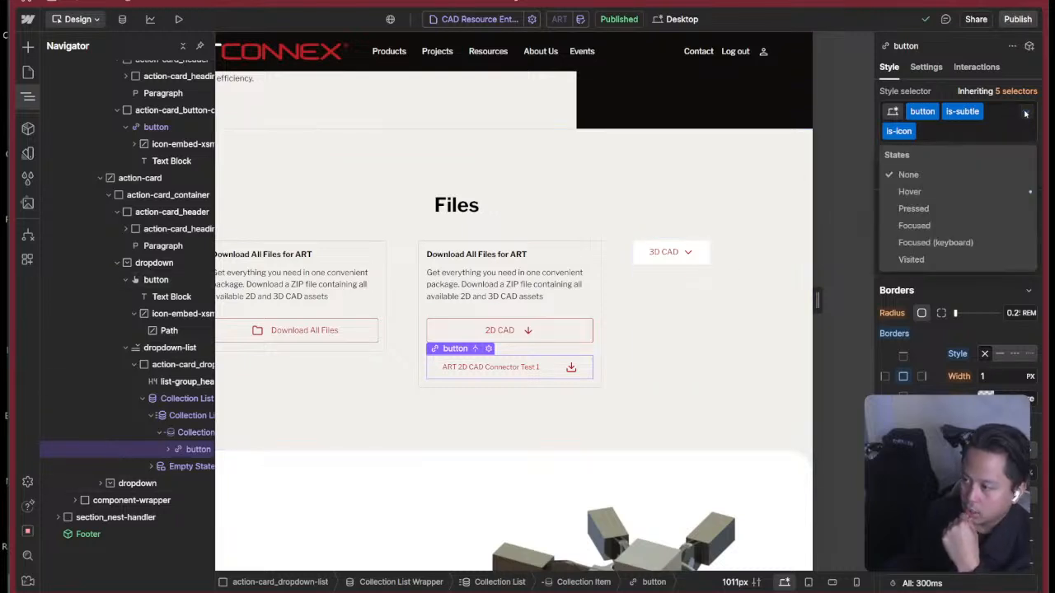
left_click(970, 191)
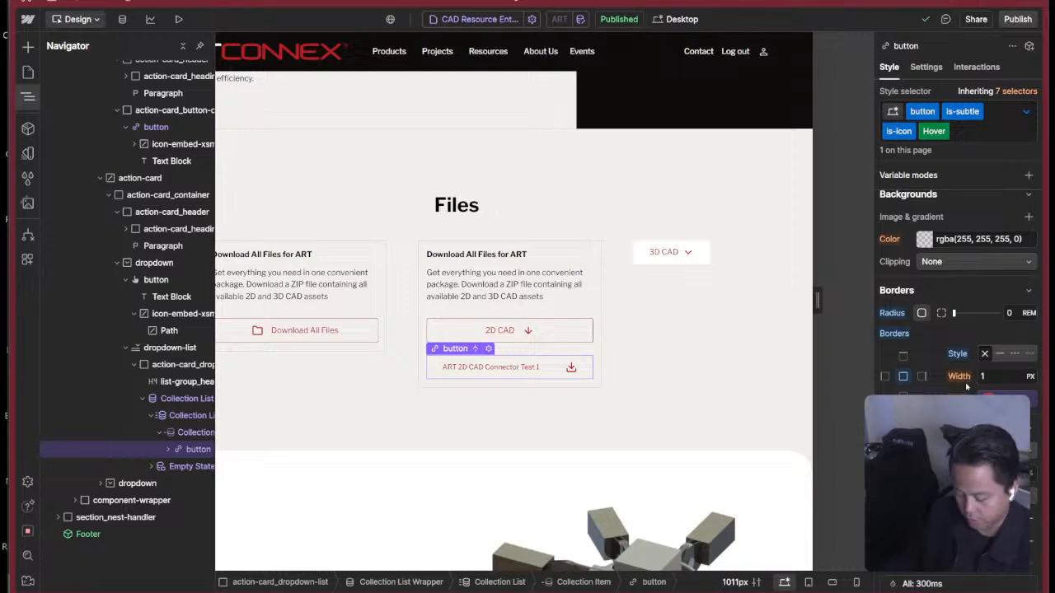
key("super+Tab")
key("Escape")
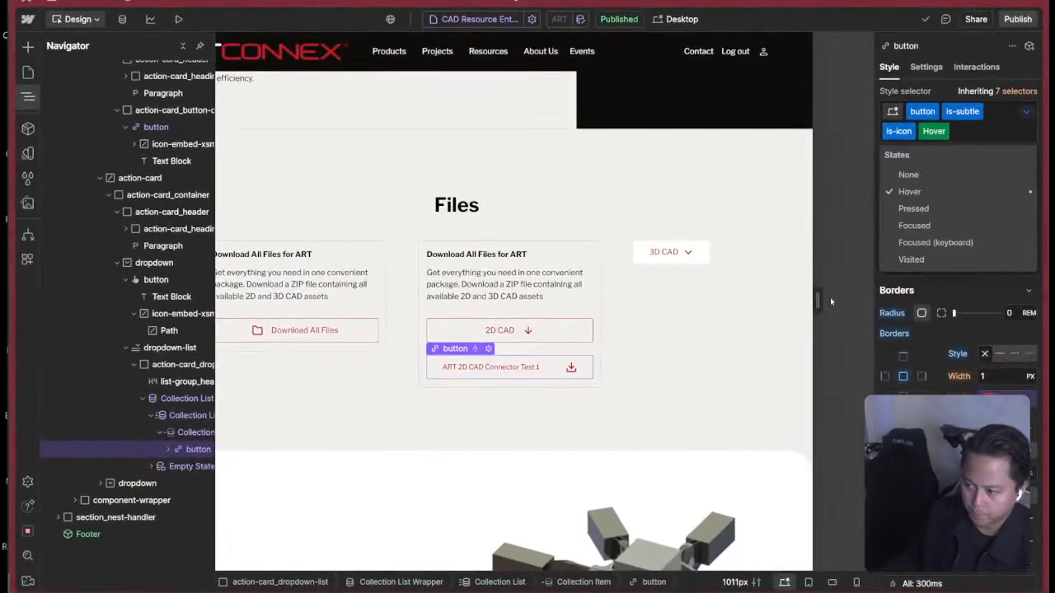
left_click(962, 342)
scroll(948, 345, "down", 10)
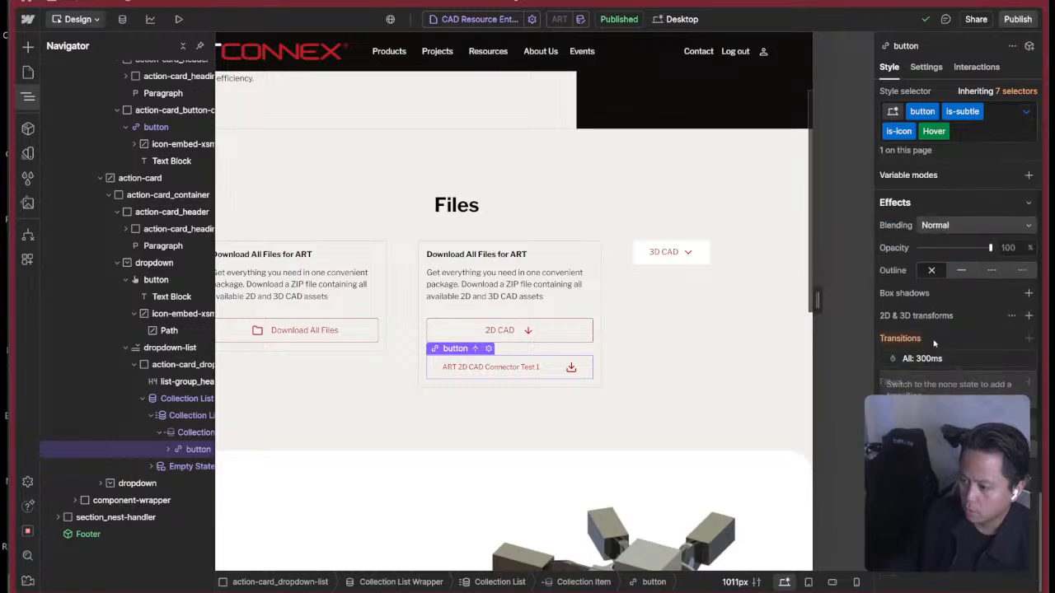
Show the 2D CAD dropdown's menu again and set the default text color of its file button to the Black variable.
left_click(672, 340)
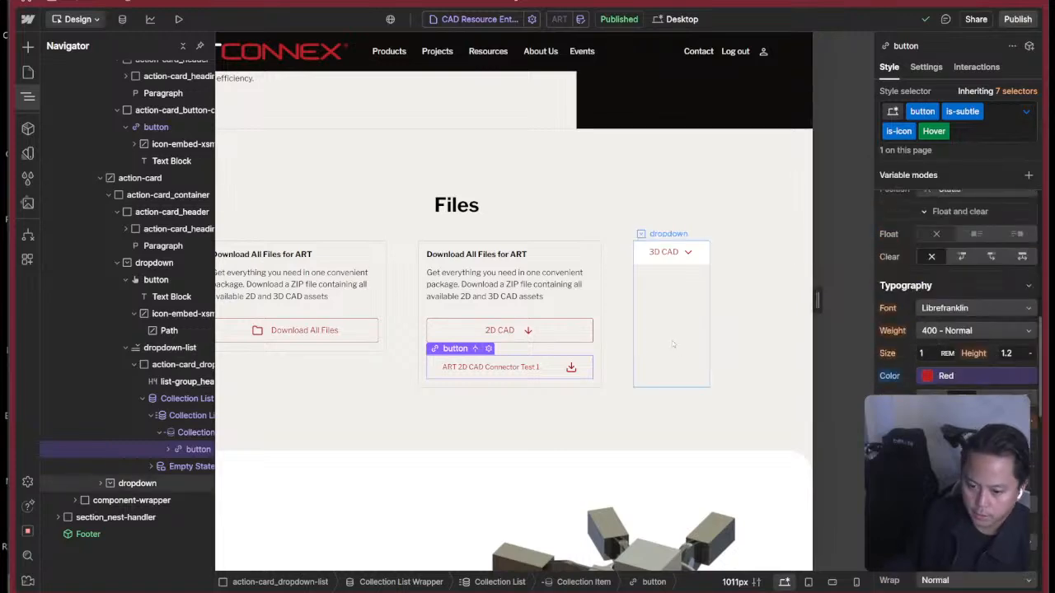
left_click(509, 329)
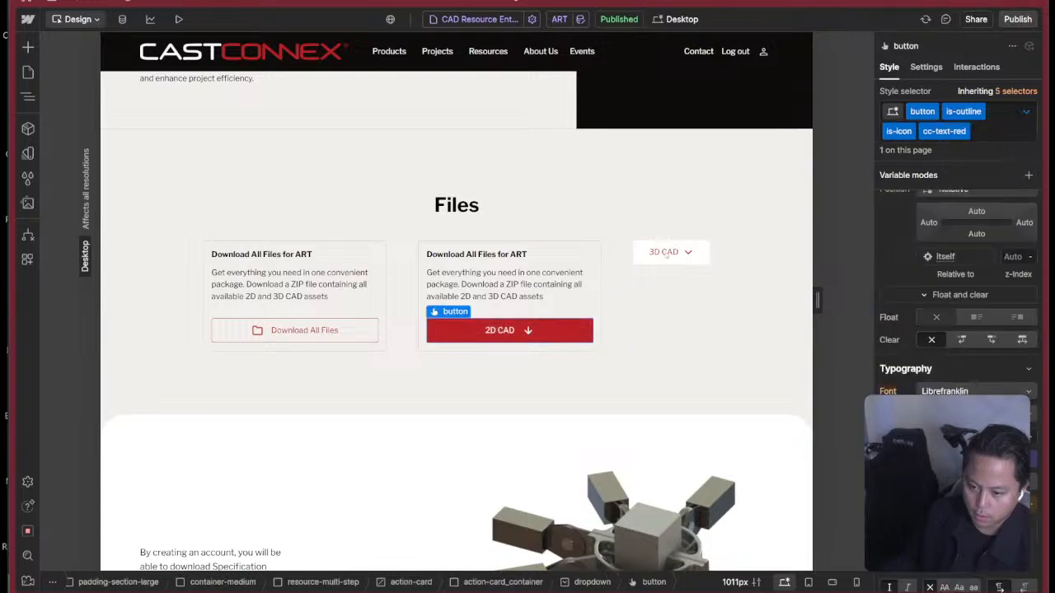
left_click(927, 67)
left_click(946, 249)
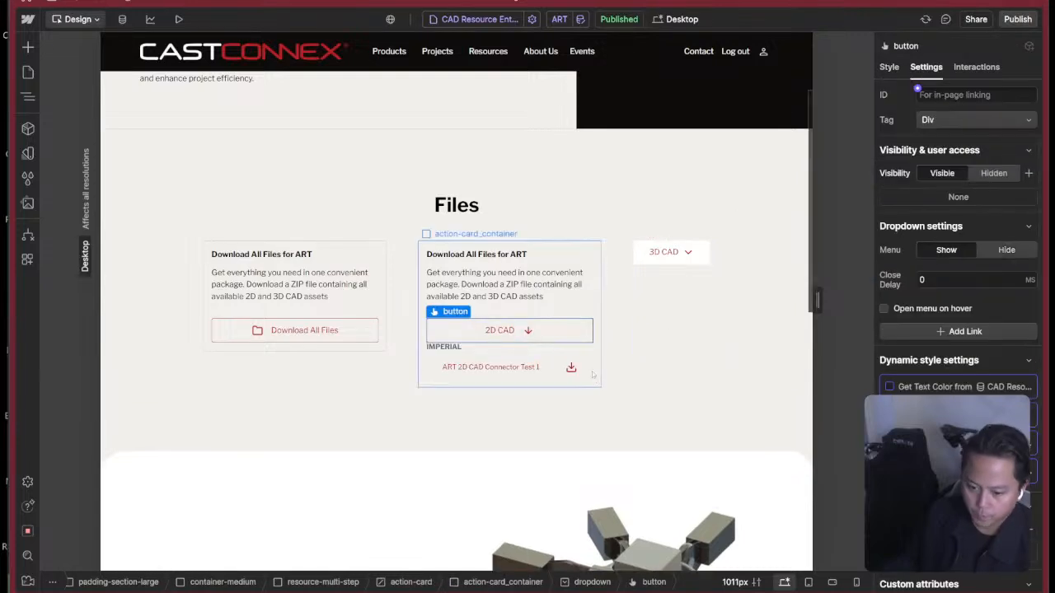
left_click(538, 368)
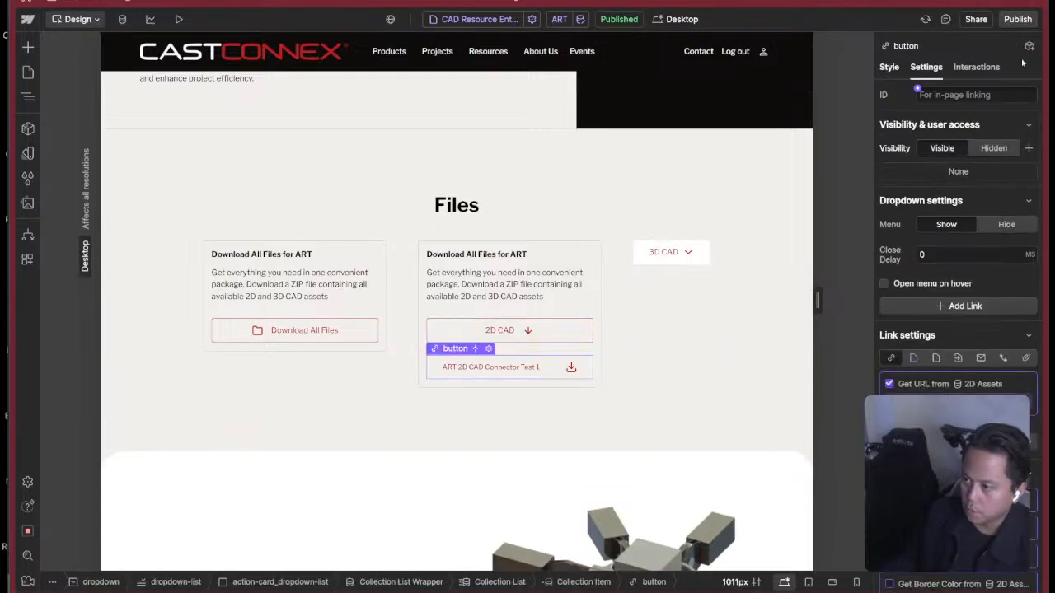
key("s")
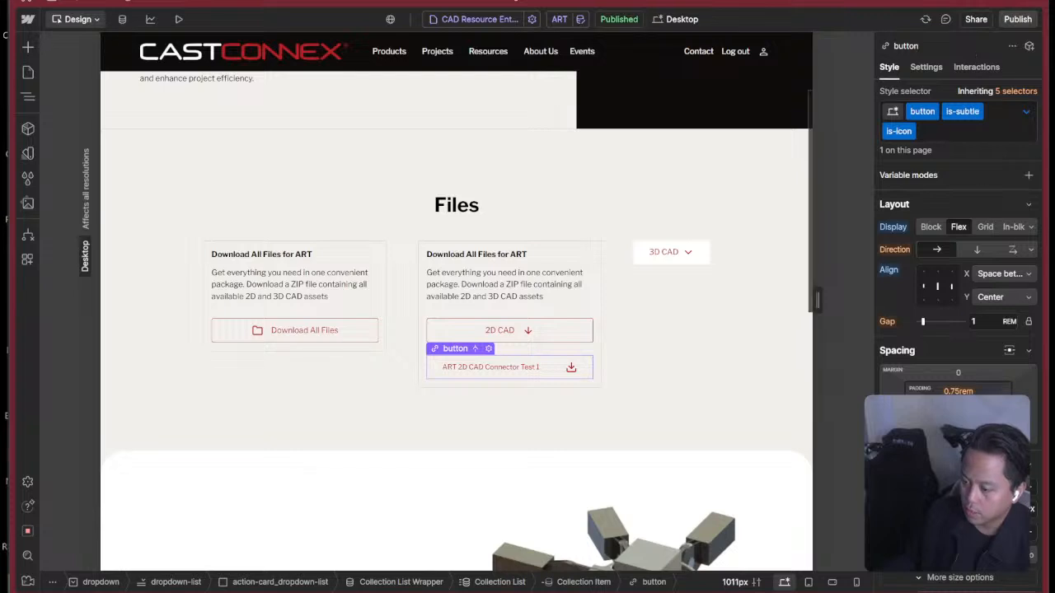
scroll(980, 318, "down", 10)
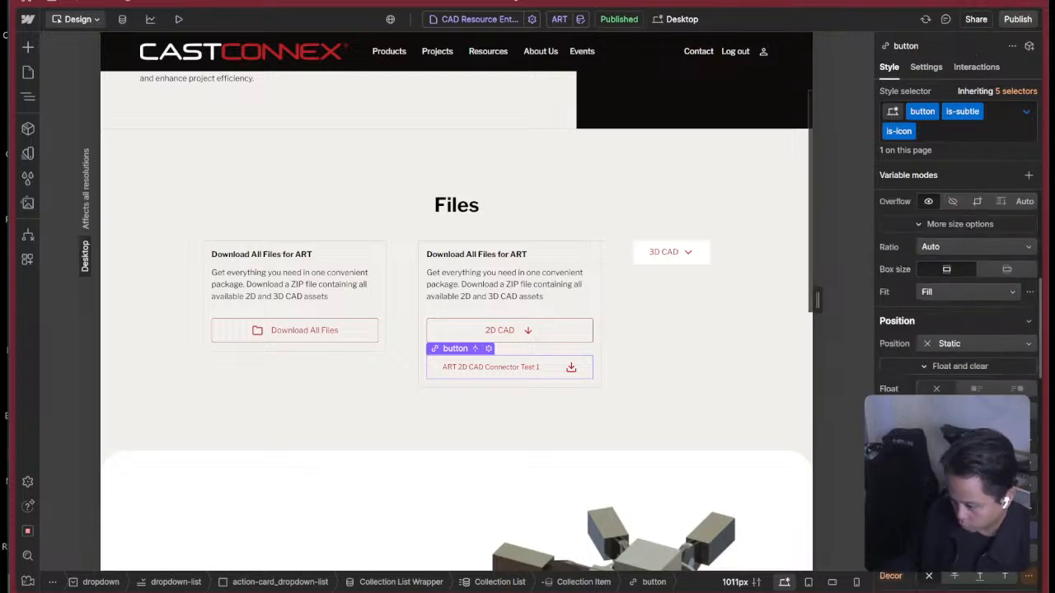
left_click(979, 319)
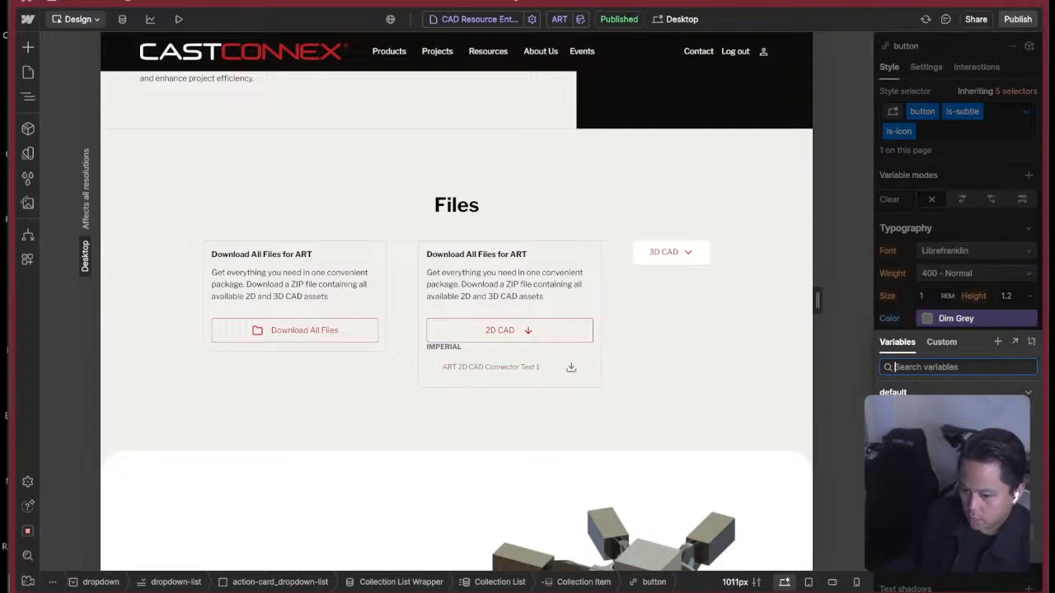
left_click(956, 503)
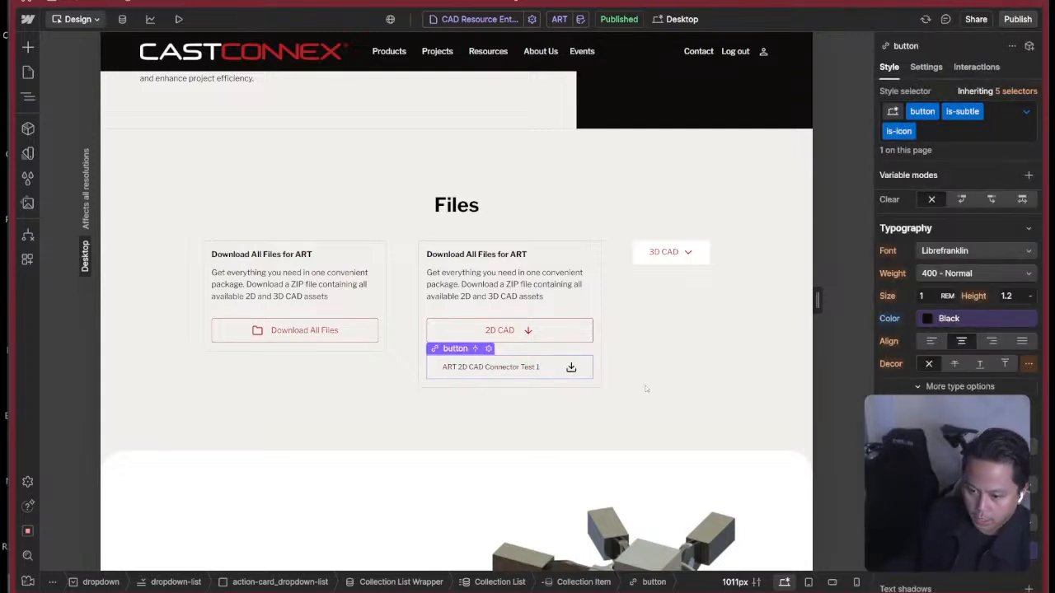
Set the file button's left and right padding to 0.
scroll(907, 327, "up", 10)
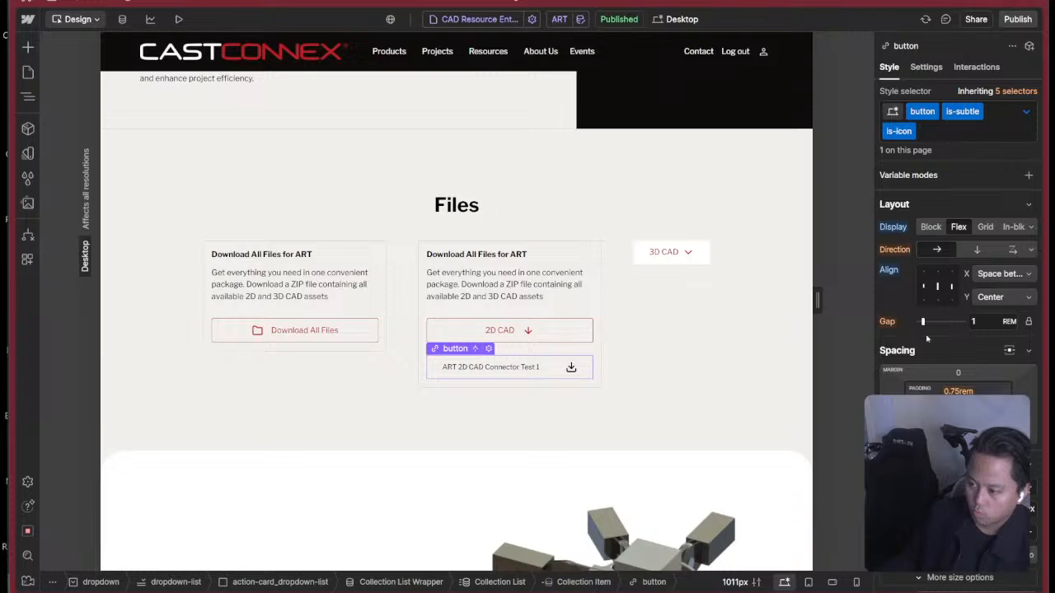
left_click(917, 410)
type("0")
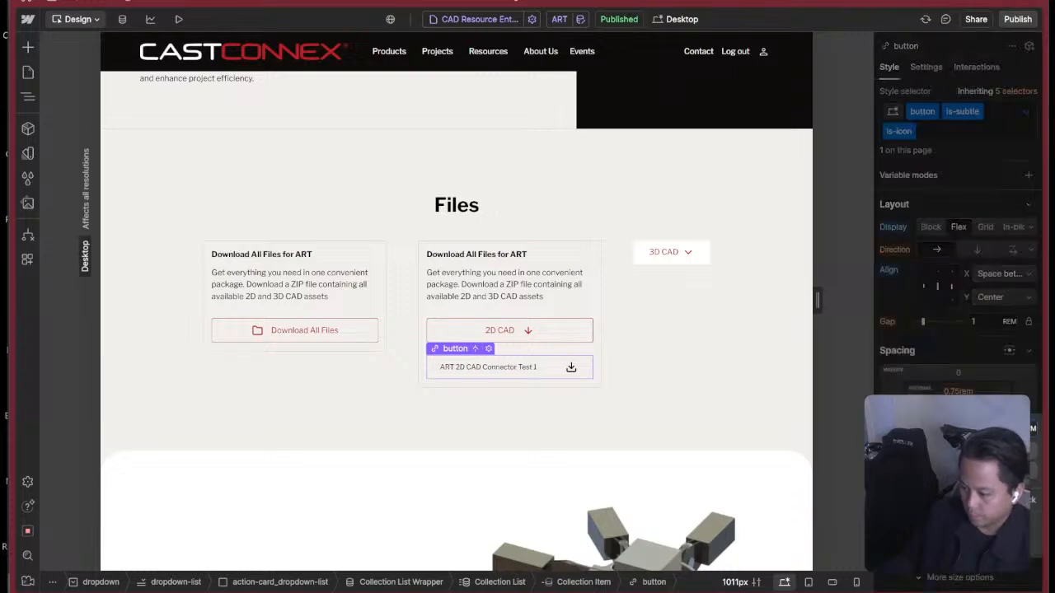
key("Return")
left_click(999, 410)
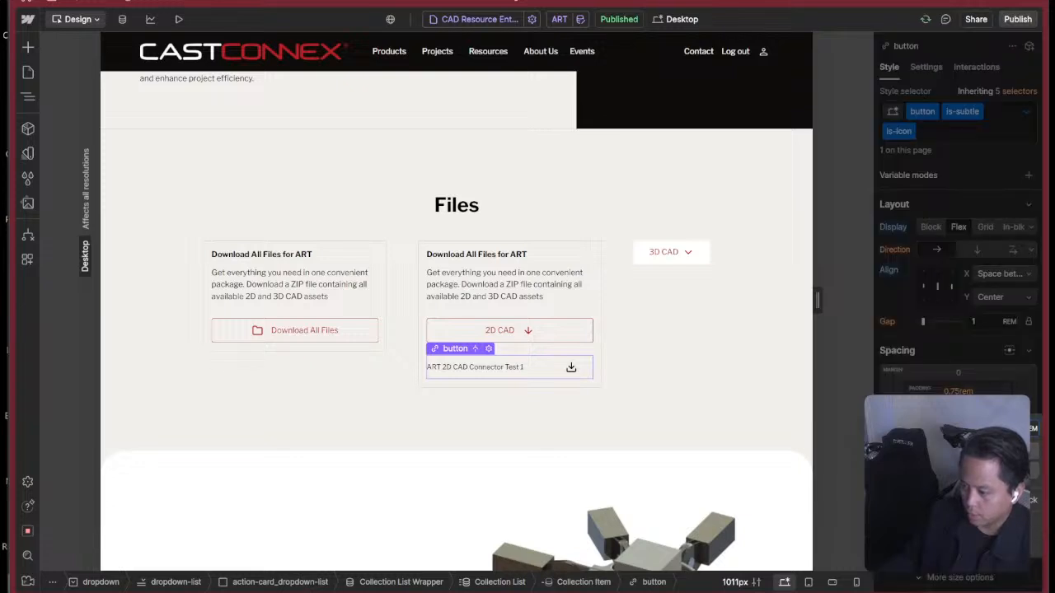
key("Return")
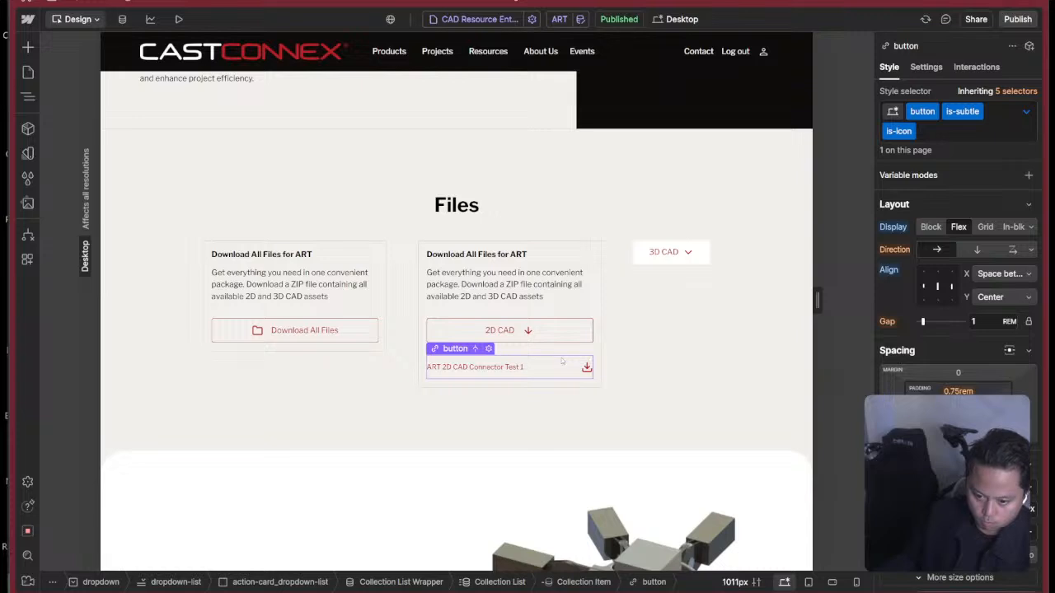
Preview the page, test opening the 2D CAD dropdown, and return to the design view.
left_click(638, 402)
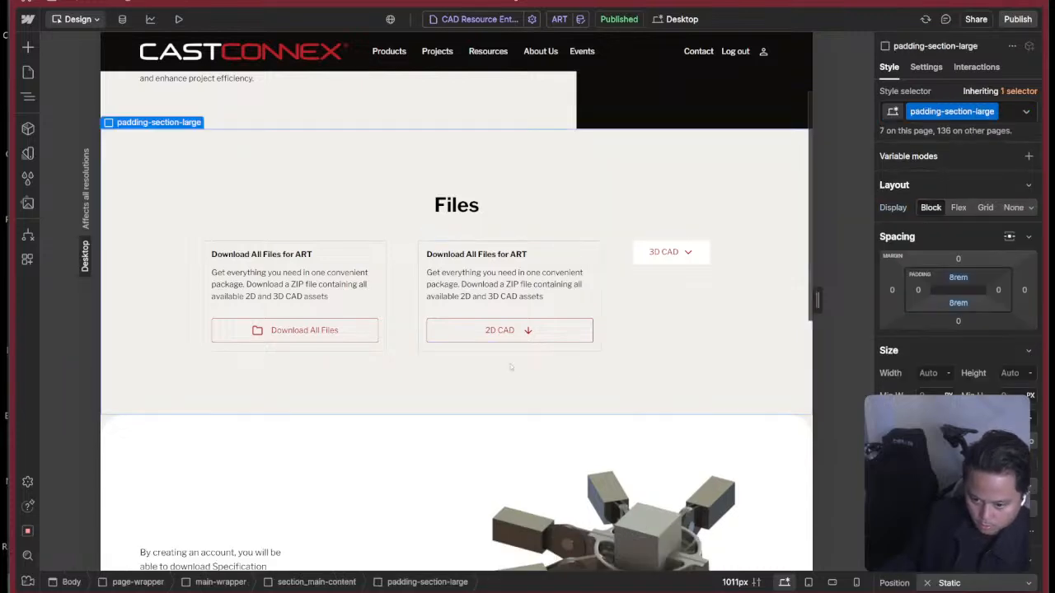
left_click(177, 19)
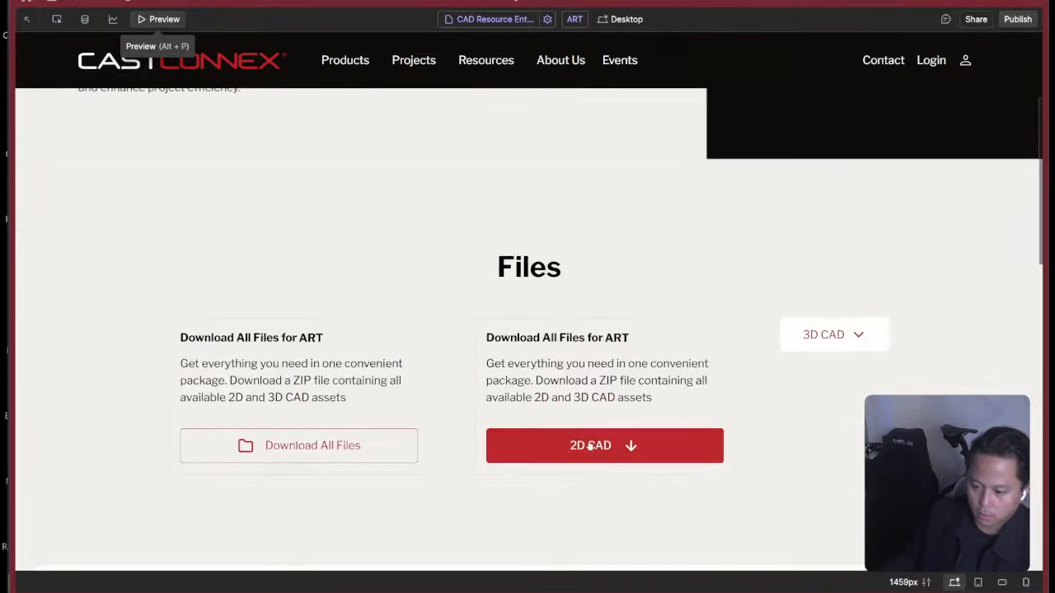
scroll(592, 446, "down", 2)
left_click(595, 308)
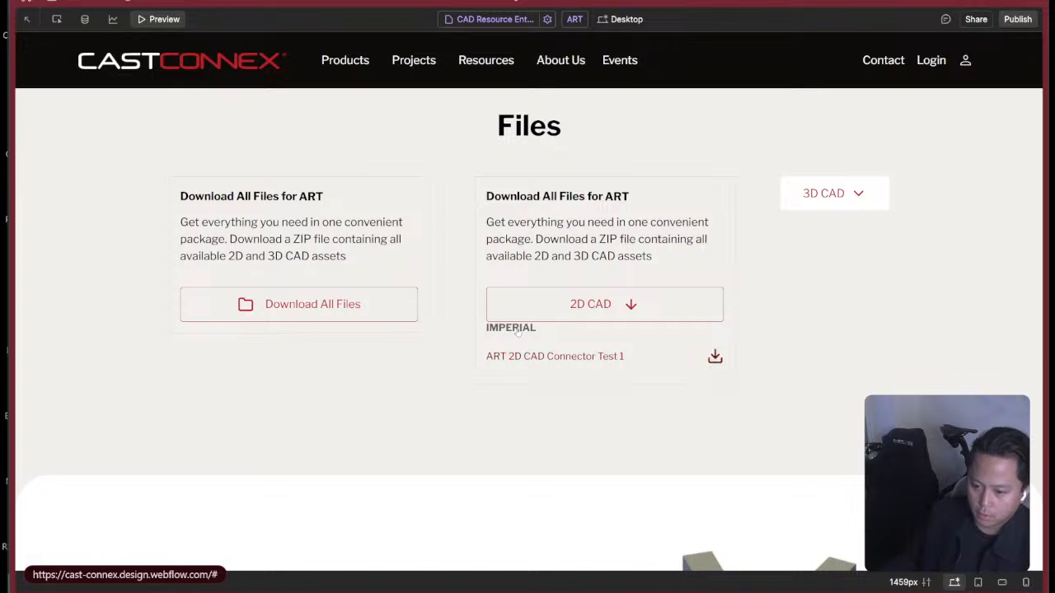
left_click(85, 19)
key("Escape")
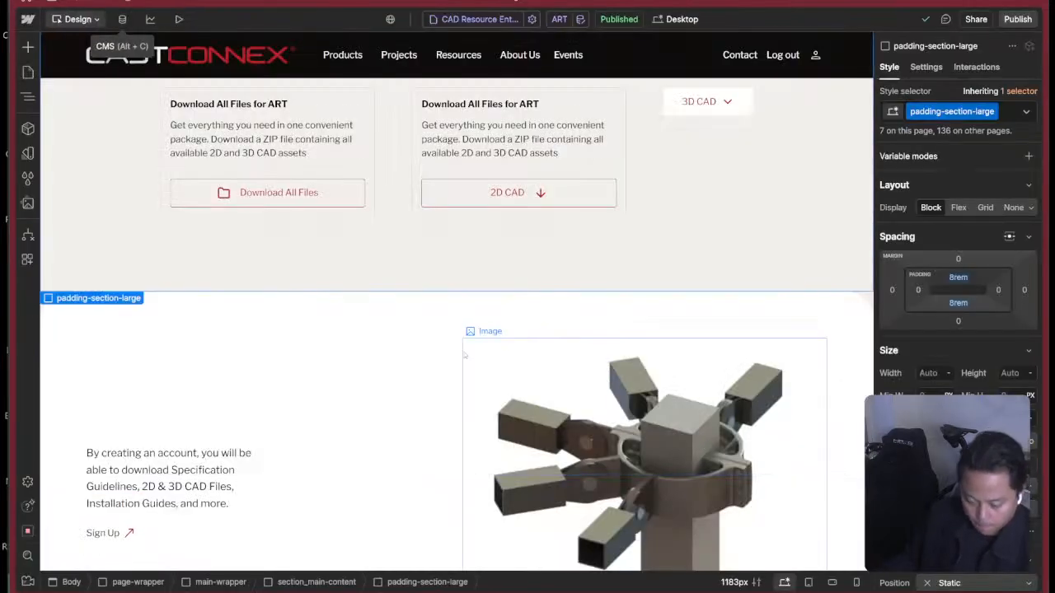
Show the 2D CAD dropdown's menu on the canvas and select its action-card_dropdown-list block with the Navigator open.
scroll(485, 389, "down", 1)
scroll(485, 384, "up", 3)
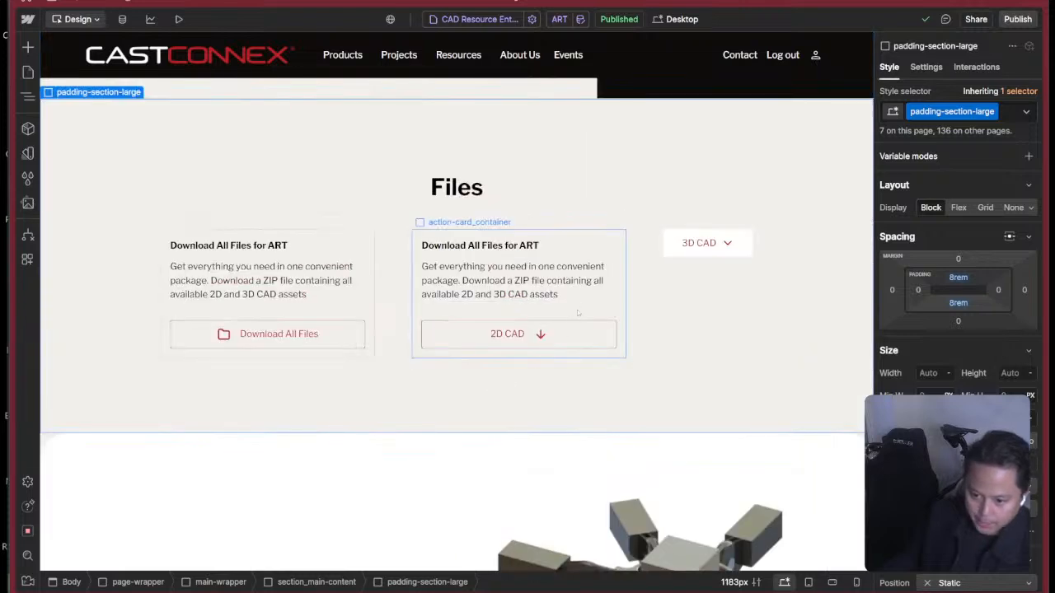
left_click(560, 292)
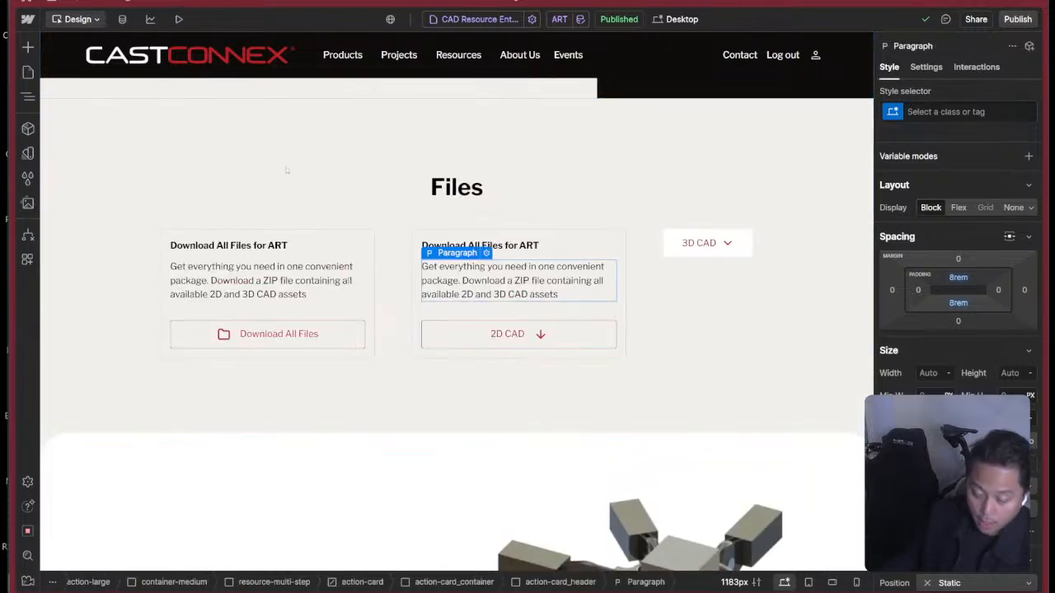
left_click(515, 334)
left_click(925, 66)
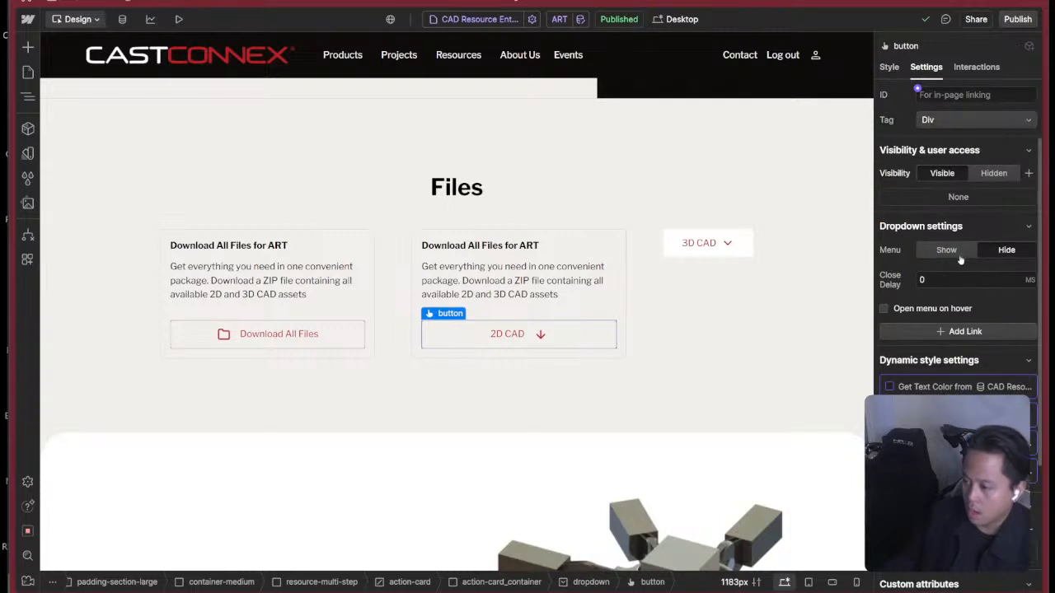
left_click(946, 249)
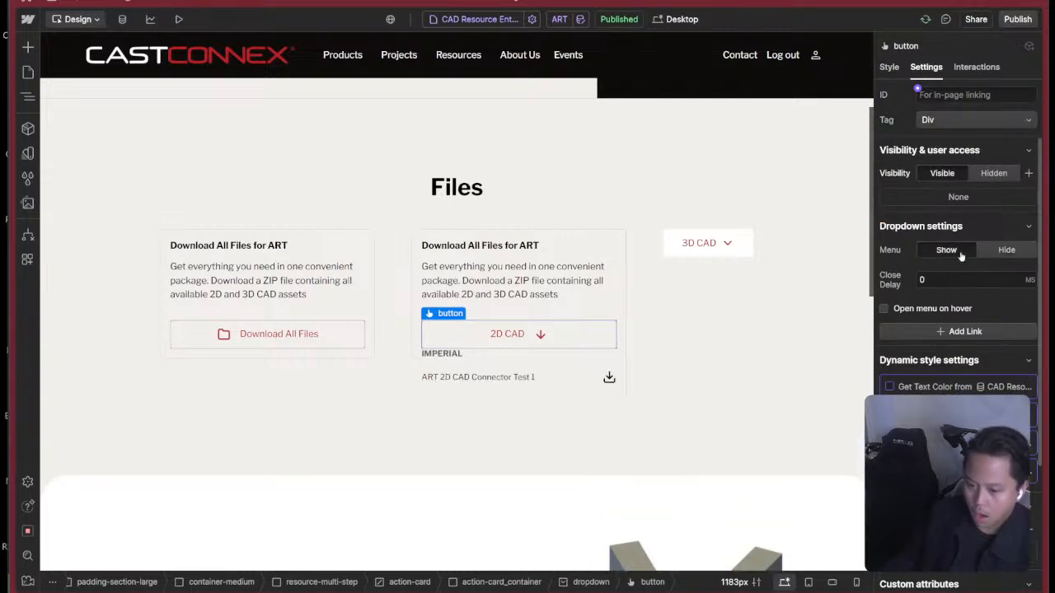
left_click(567, 364)
left_click(567, 361)
key("z")
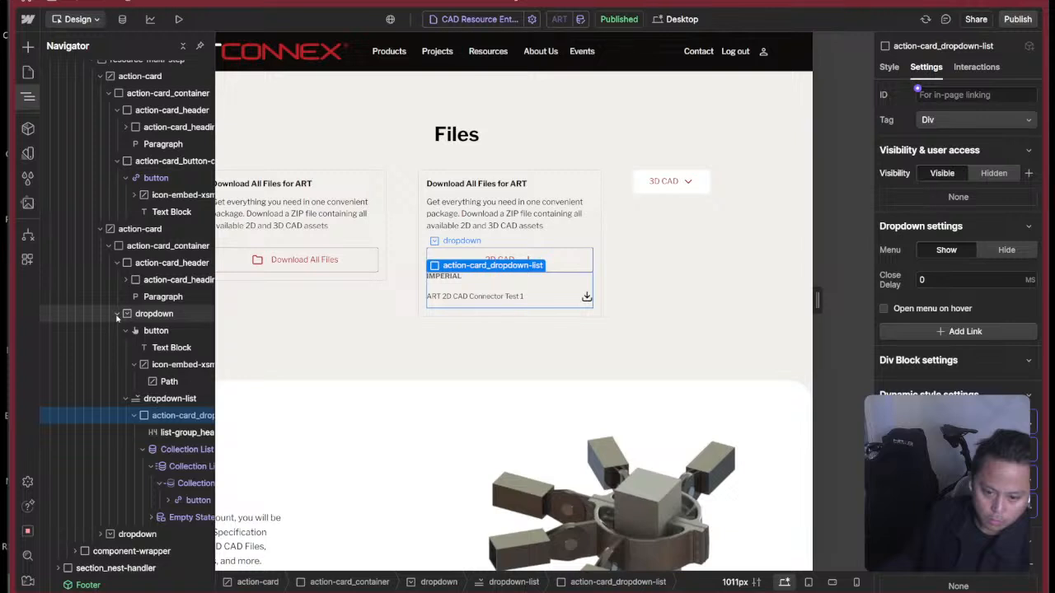
Check the 2D CAD toggle button's styles, collapse the button and dropdown-list in the Navigator, and select dropdown-list.
left_click(125, 331)
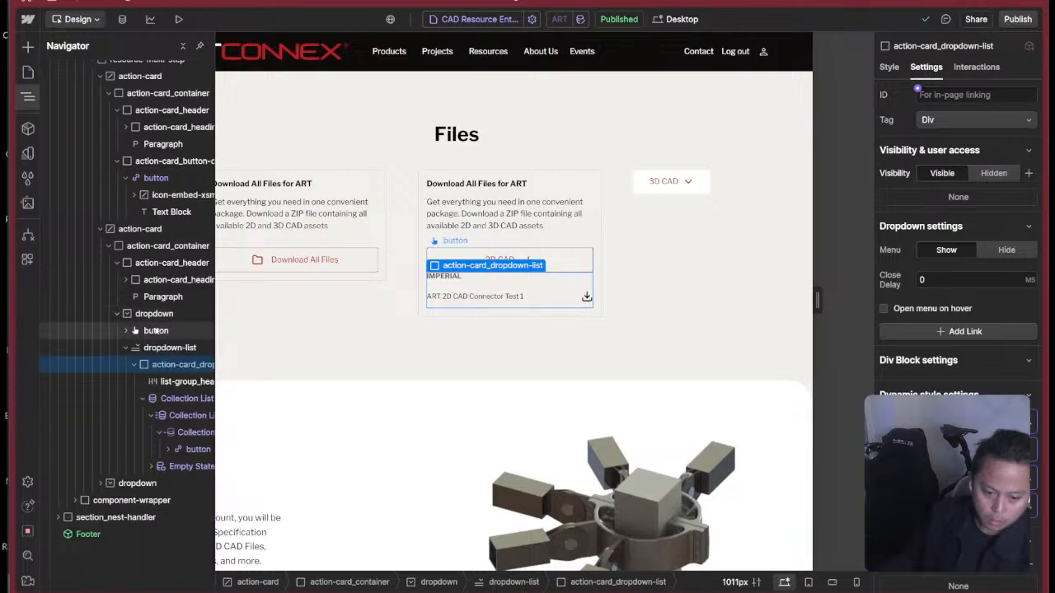
left_click(156, 331)
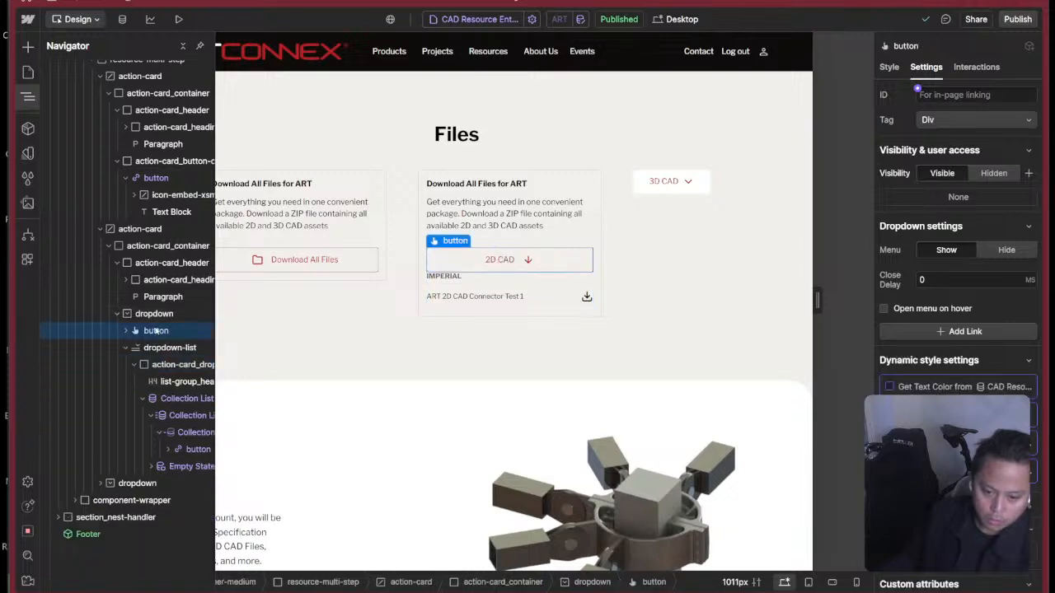
left_click(889, 67)
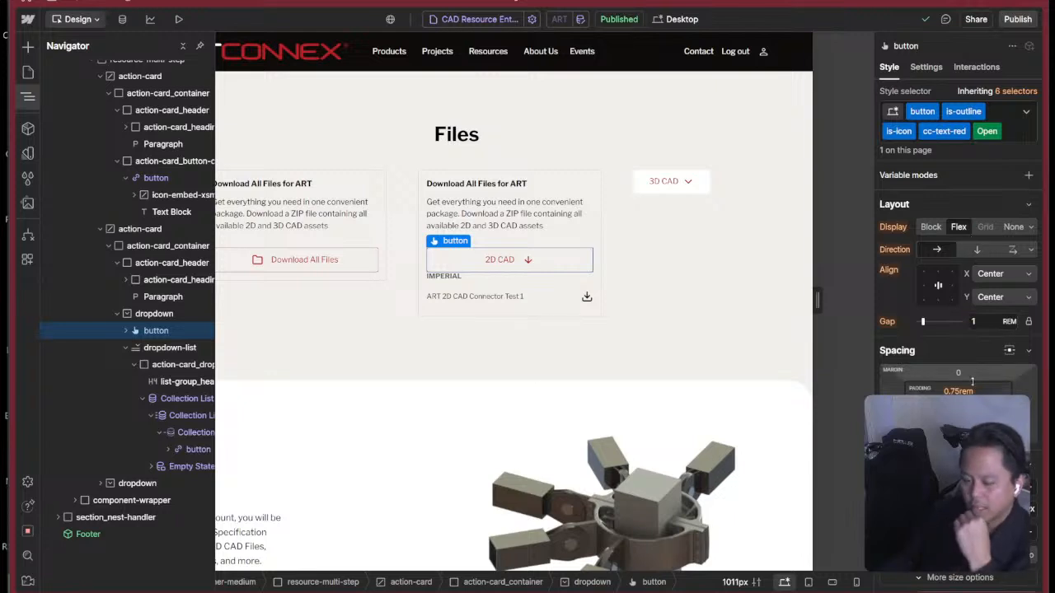
left_click(126, 348)
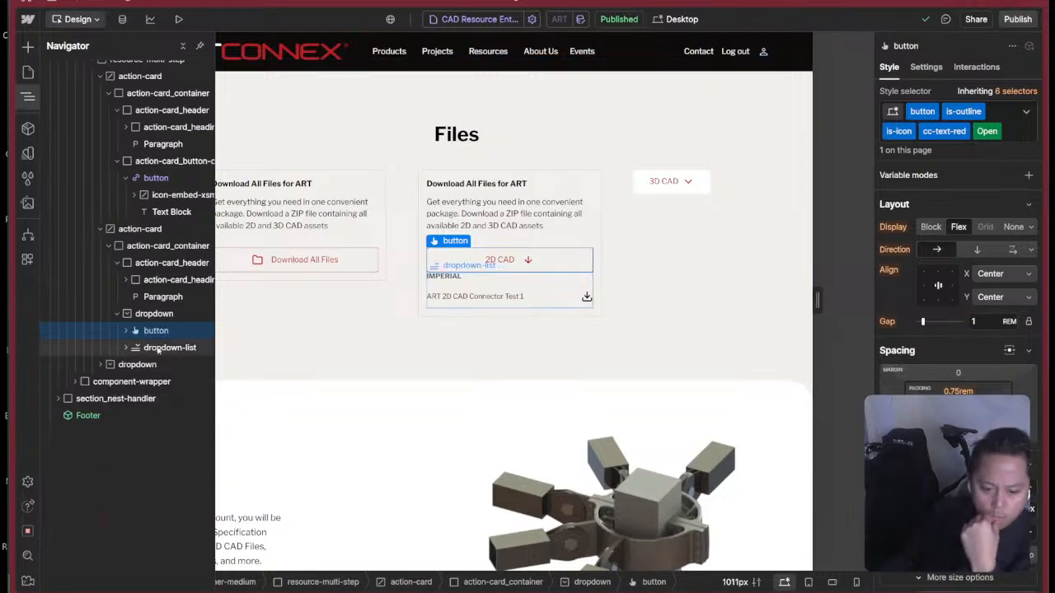
left_click(159, 350)
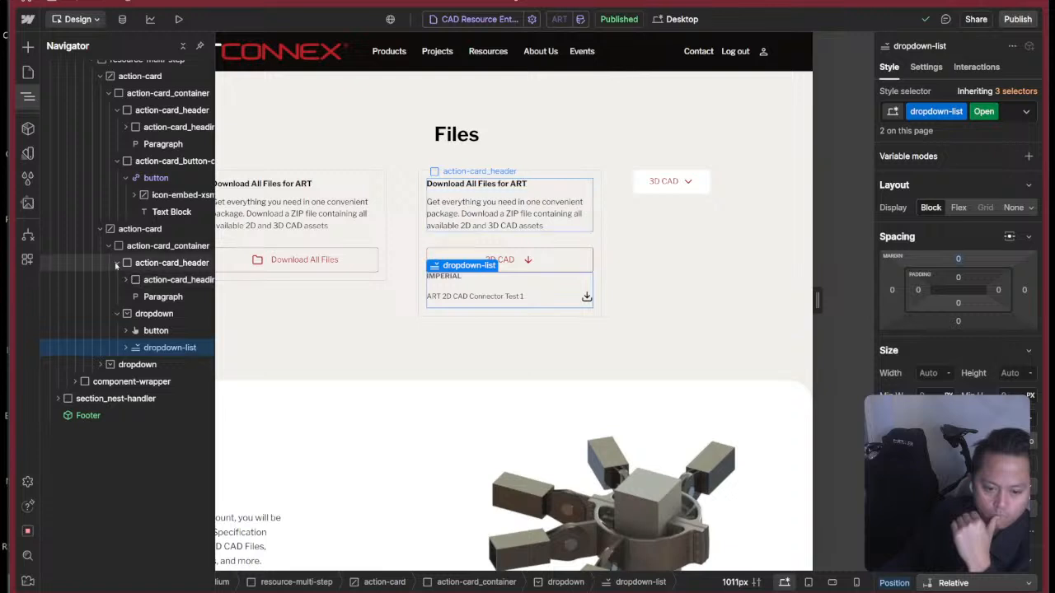
Show the 2D CAD dropdown's menu and set its toggle button's display to None in the Open state.
left_click(155, 263)
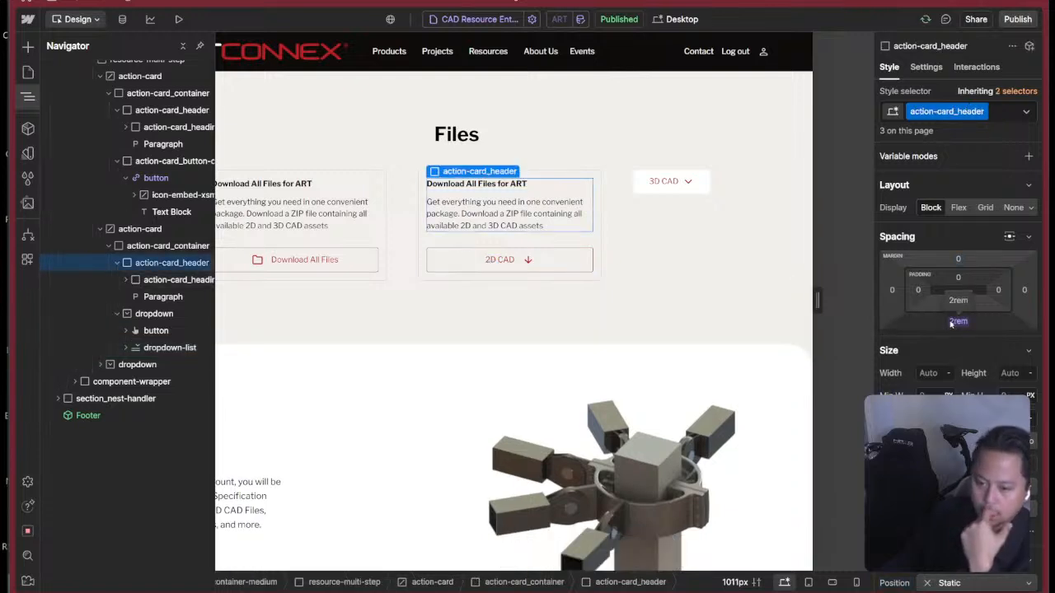
left_click(144, 331)
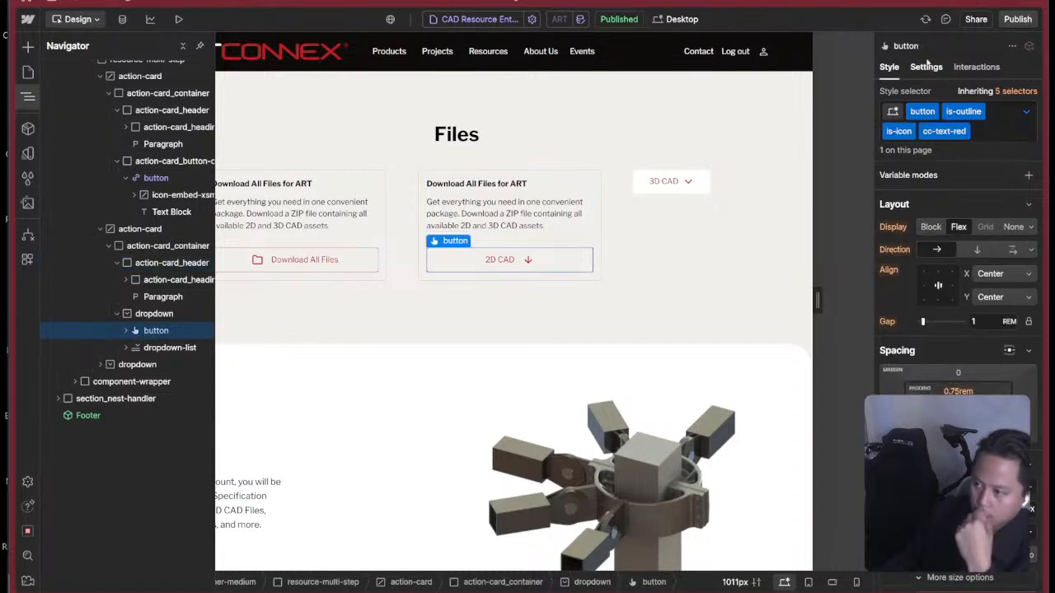
left_click(925, 67)
left_click(967, 250)
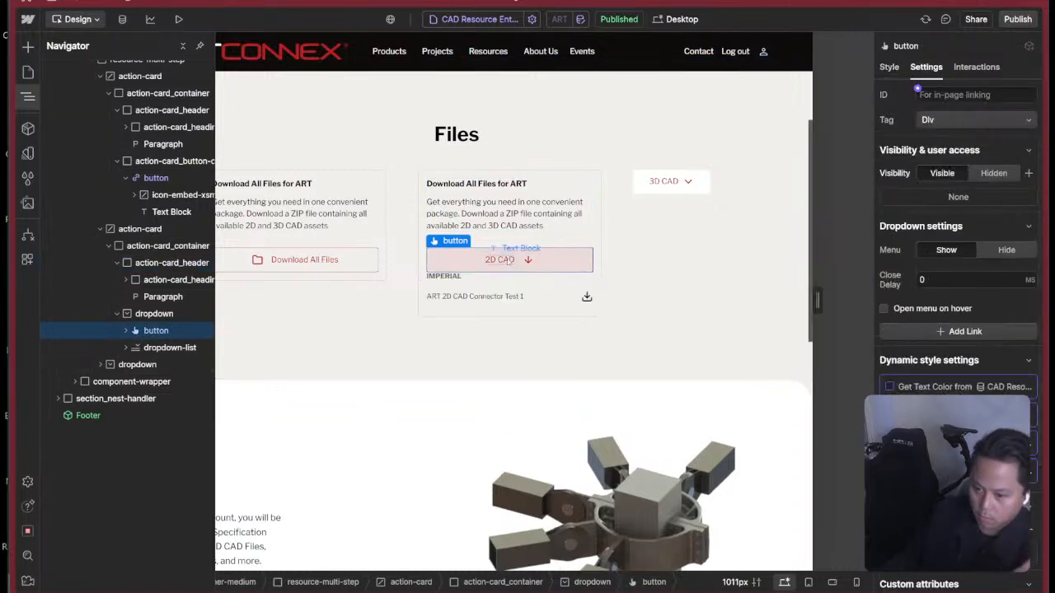
left_click(891, 68)
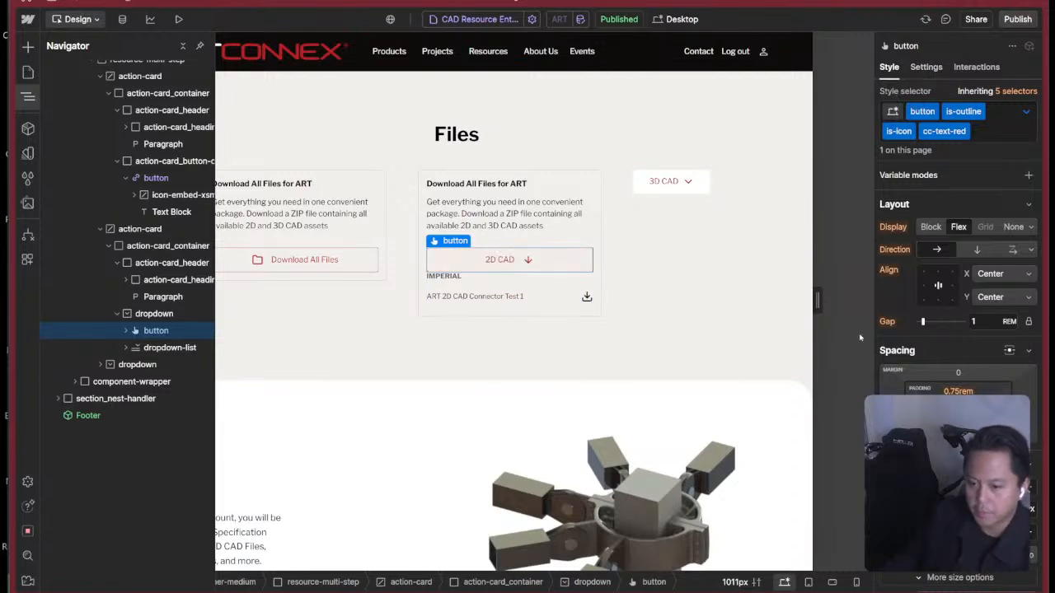
left_click(172, 333)
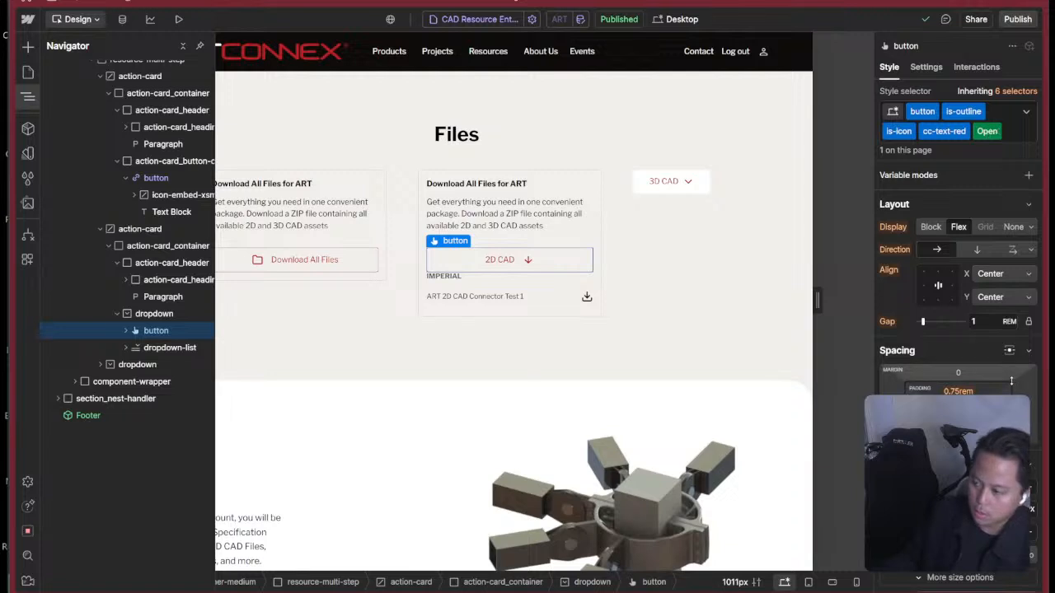
left_click(1013, 227)
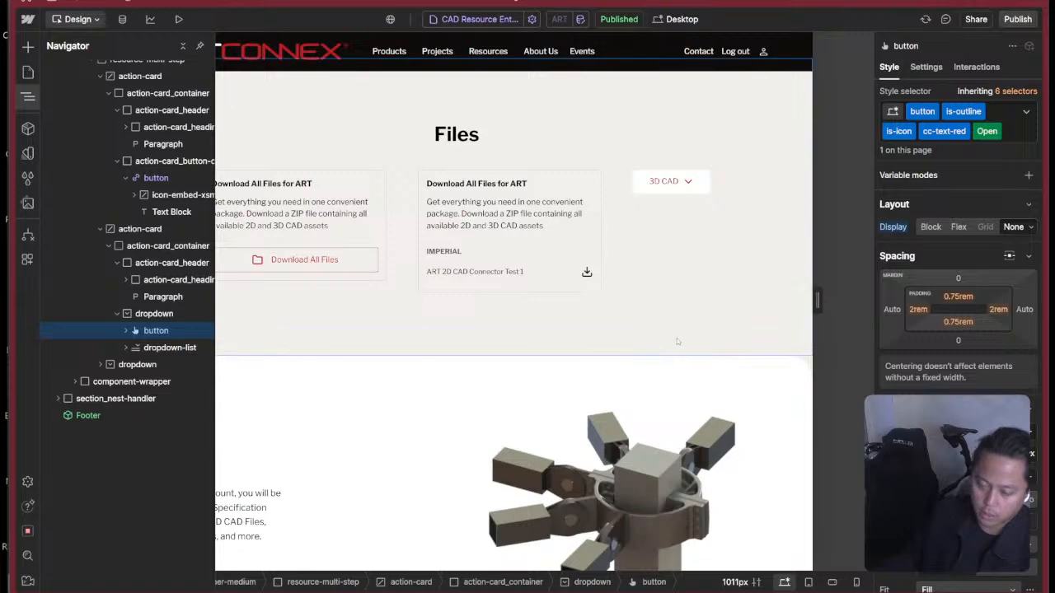
left_click(591, 329)
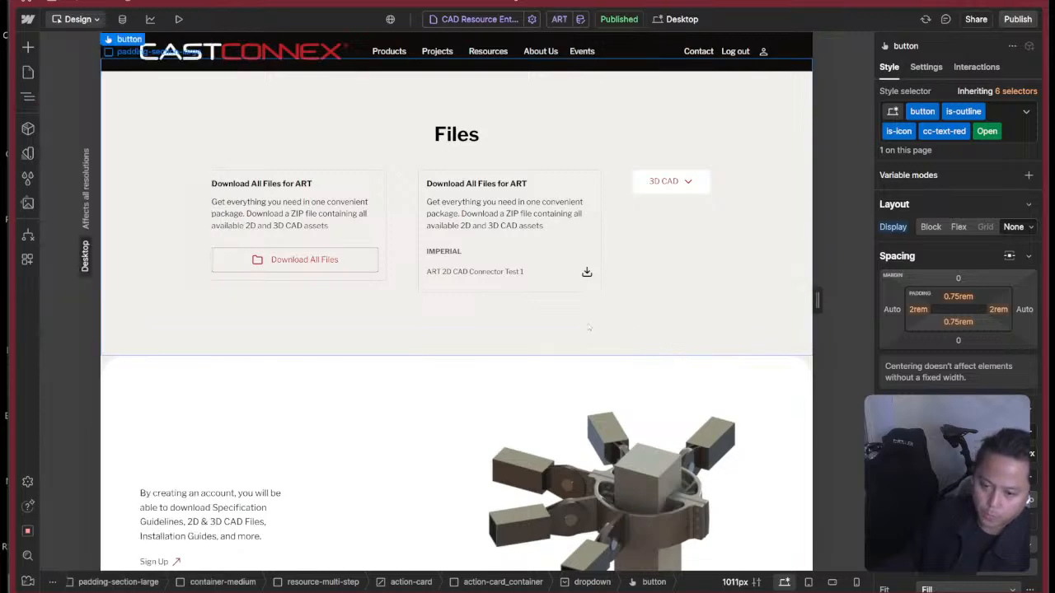
Preview the page, check the 2D CAD dropdown in the Files section, and return to the design view.
left_click(178, 19)
scroll(610, 275, "down", 3)
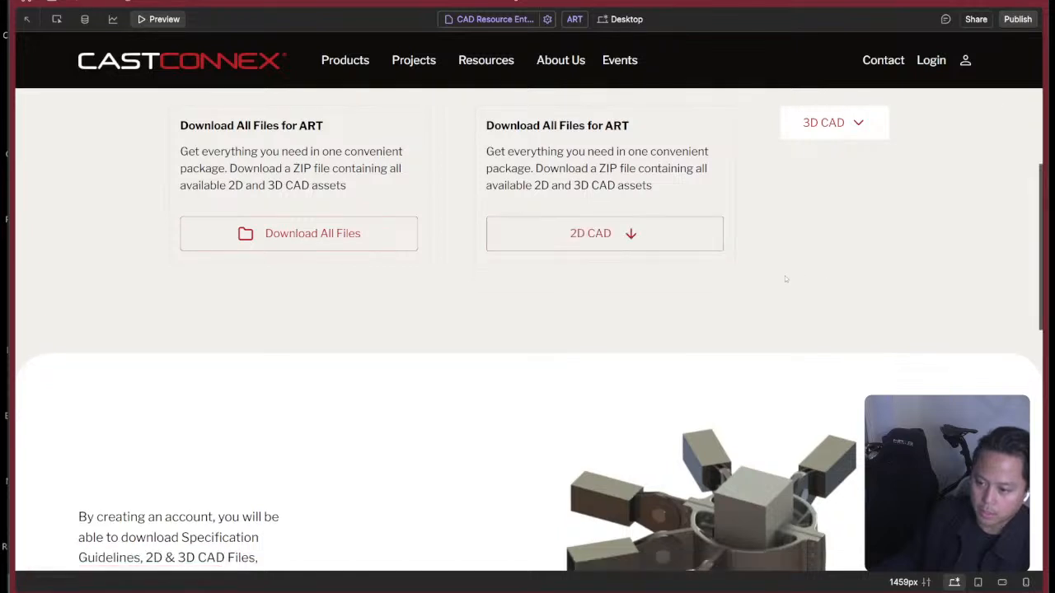
scroll(785, 276, "down", 3)
scroll(785, 275, "up", 5)
mouse_move(605, 397)
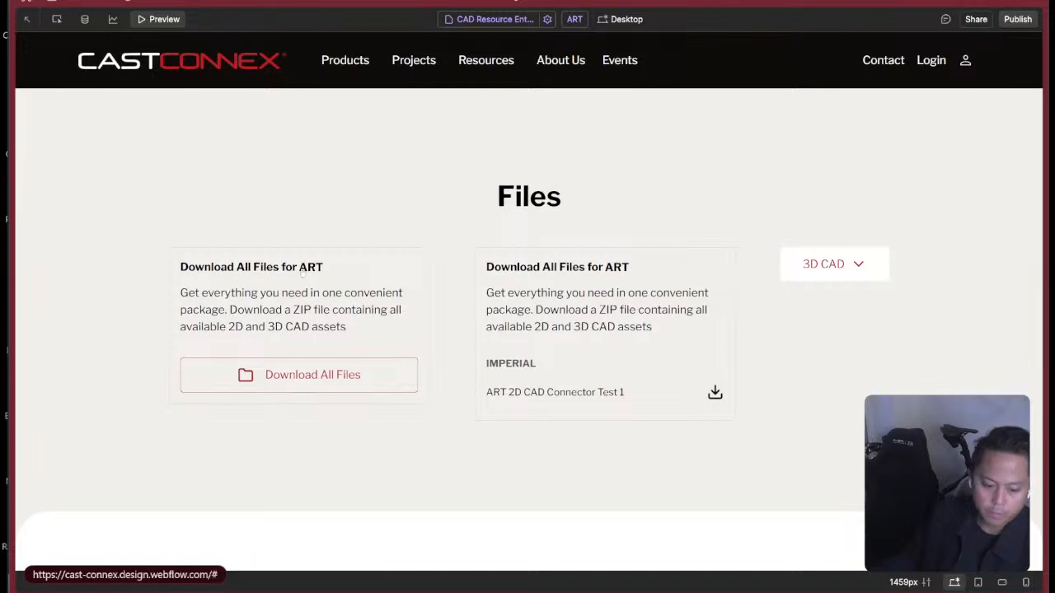
left_click(145, 19)
scroll(702, 396, "down", 3)
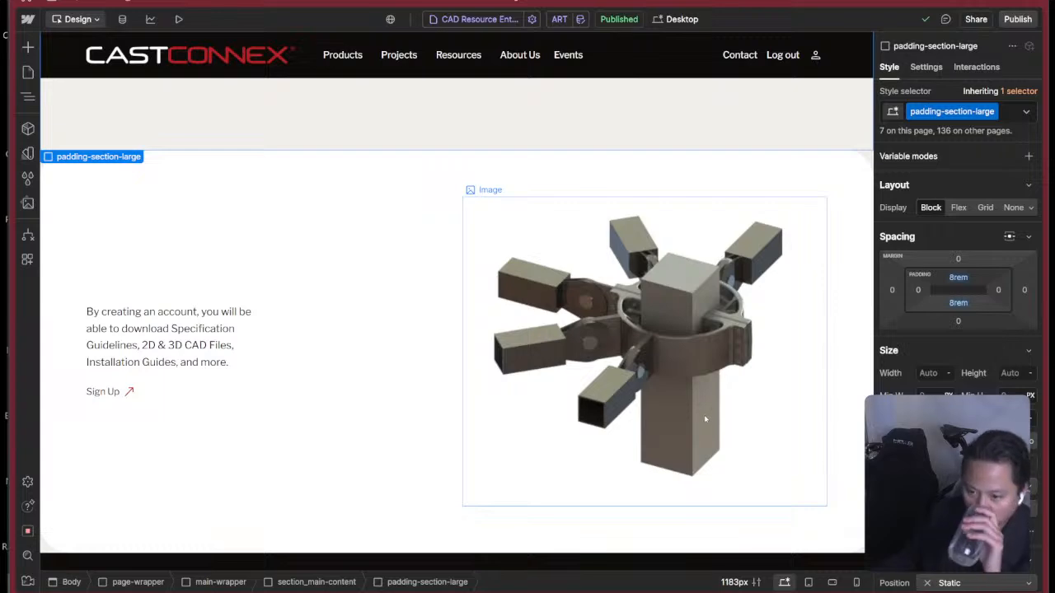
scroll(705, 420, "up", 5)
scroll(619, 395, "down", 2)
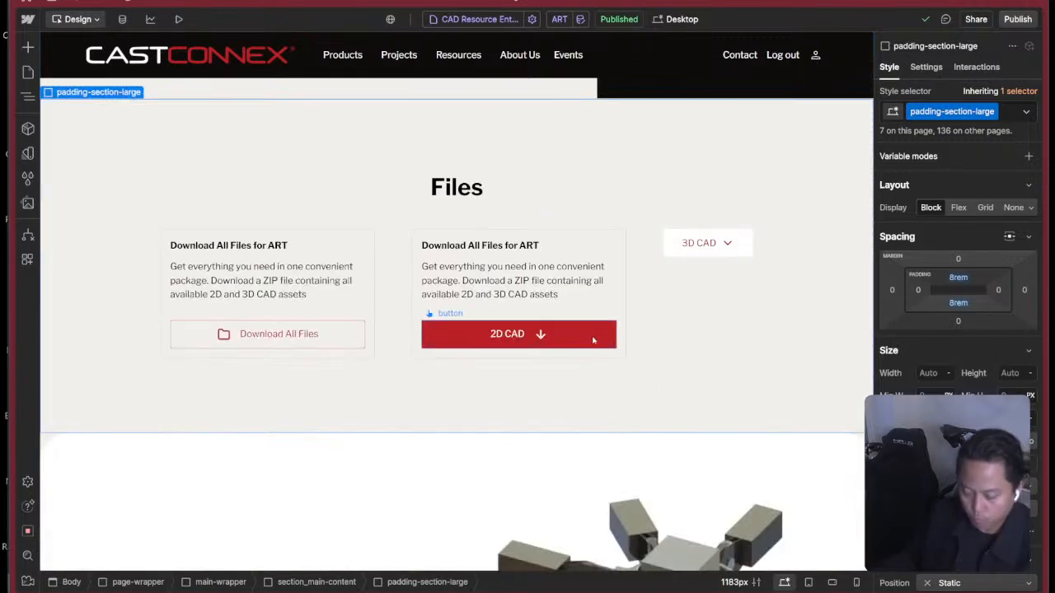
Show the 2D CAD dropdown's menu and duplicate the action-card_dropdown-list block inside its dropdown-list.
key("z")
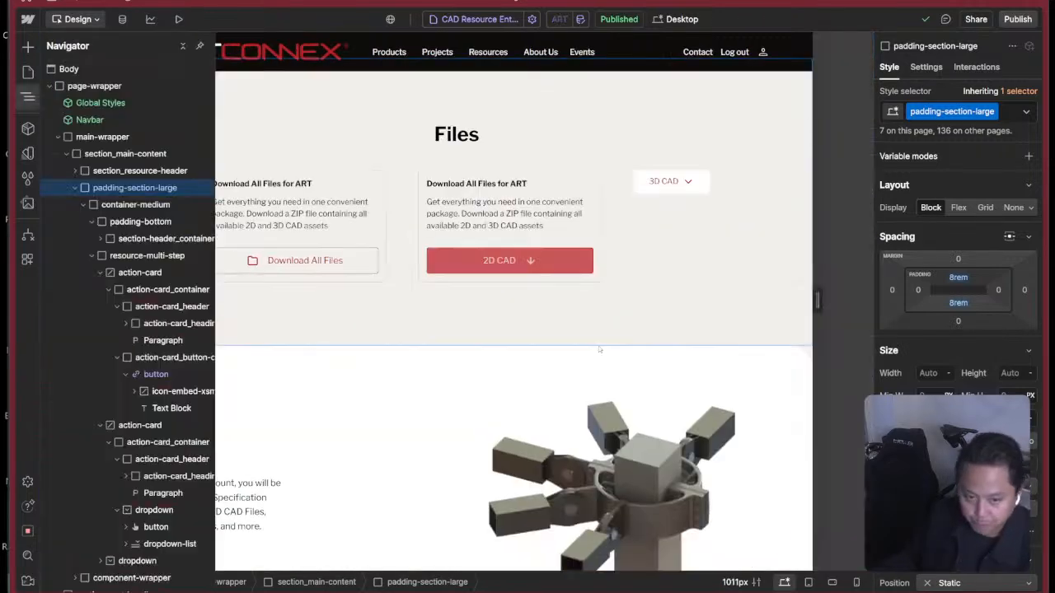
left_click(126, 375)
left_click(441, 261)
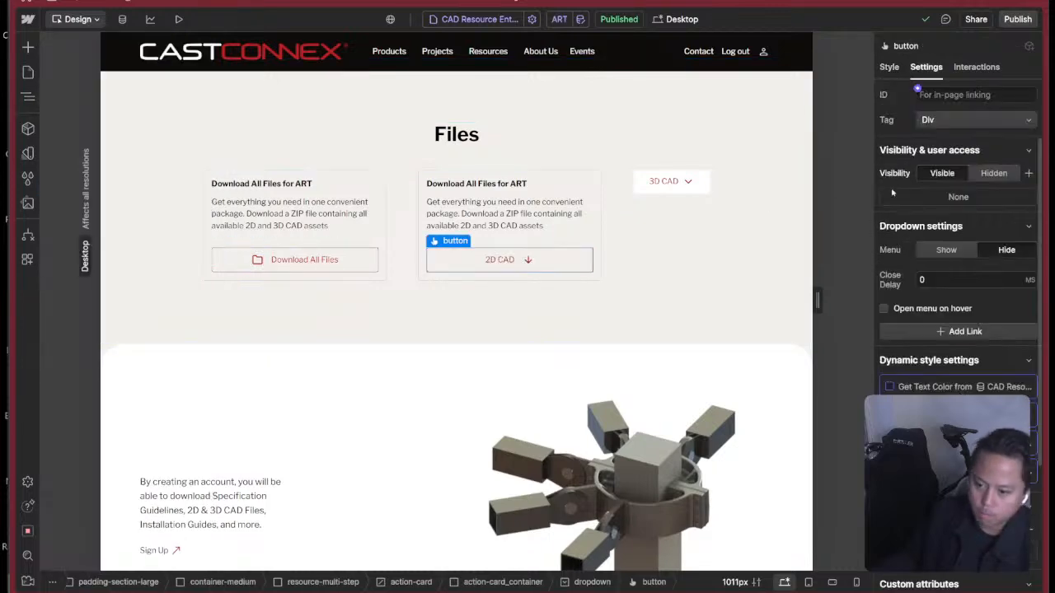
left_click(946, 250)
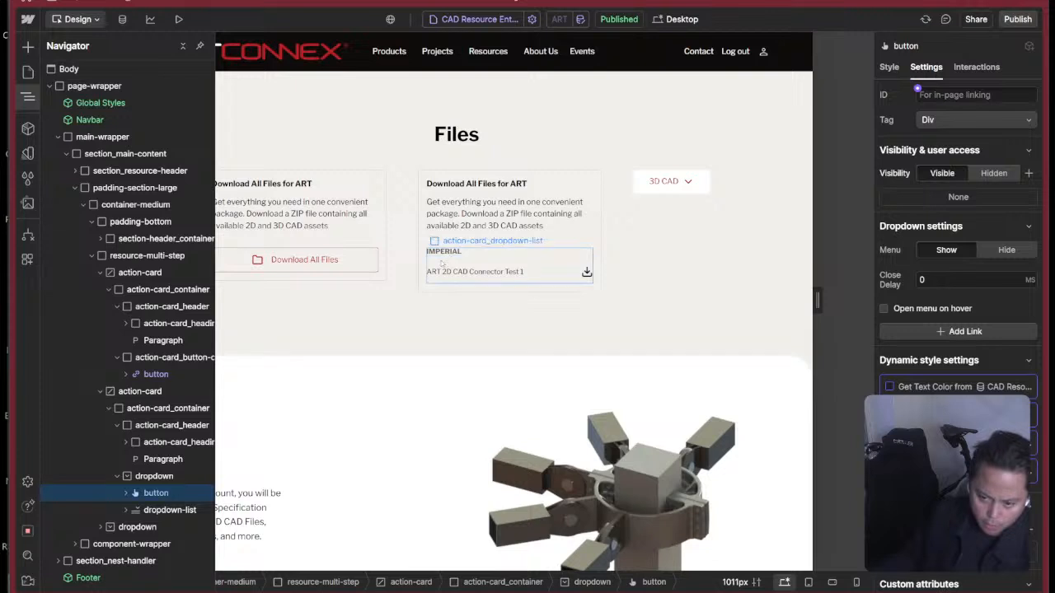
left_click(126, 510)
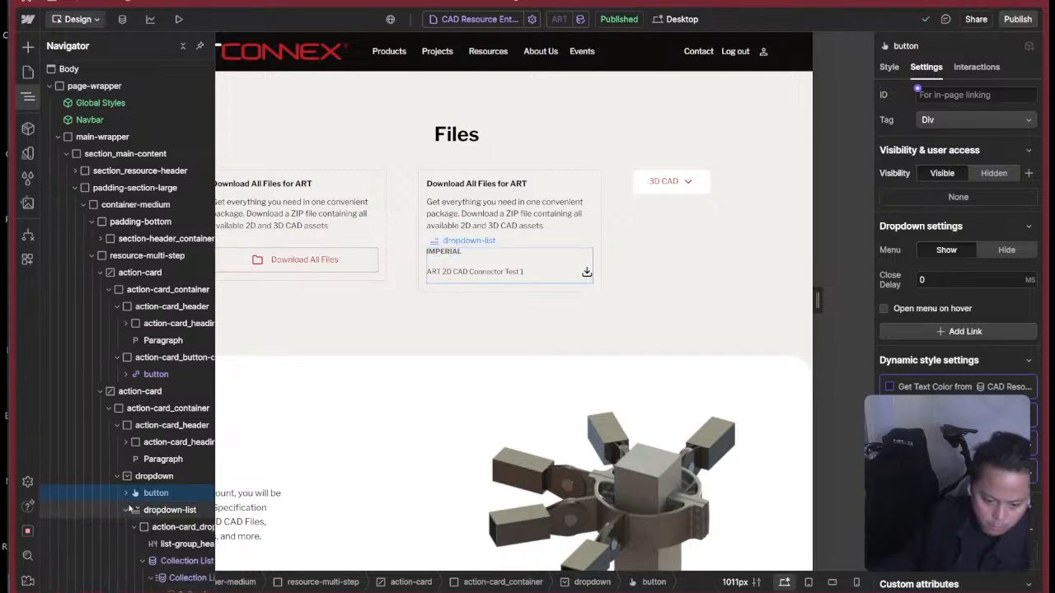
scroll(128, 470, "down", 3)
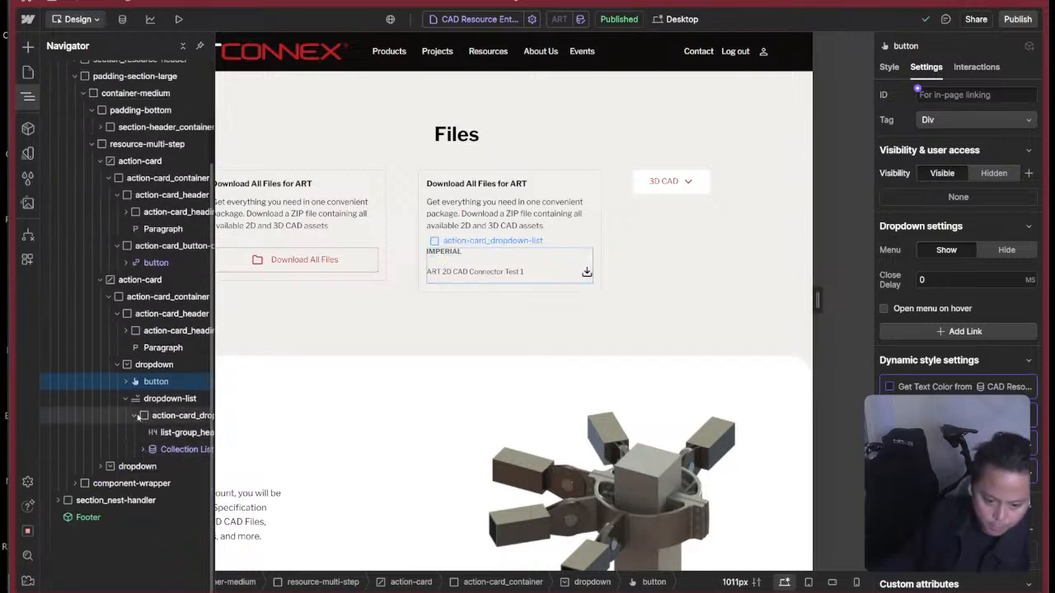
left_click(135, 416)
left_click(175, 415)
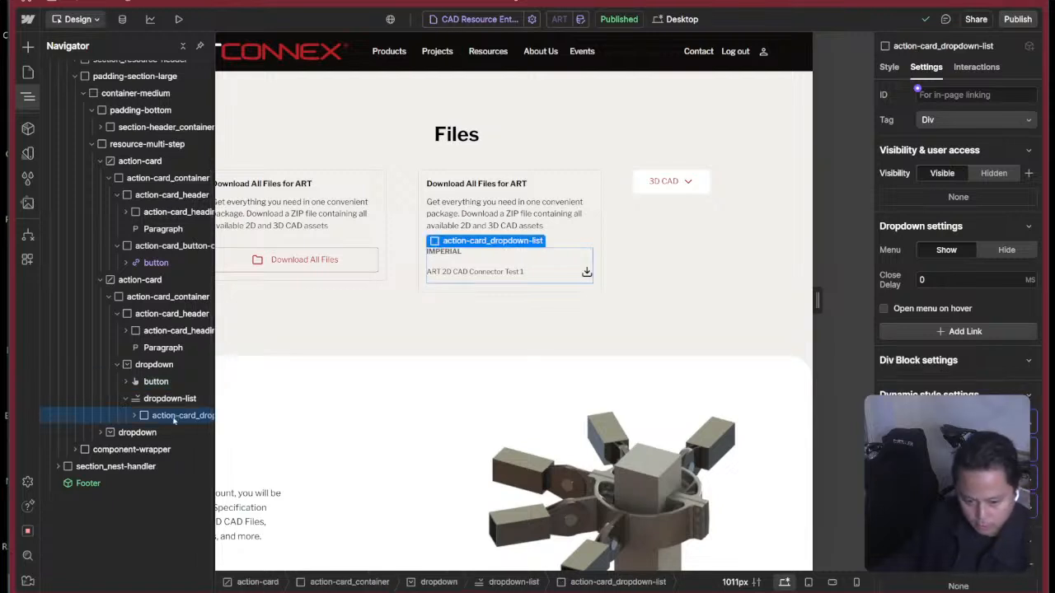
key("ctrl+d")
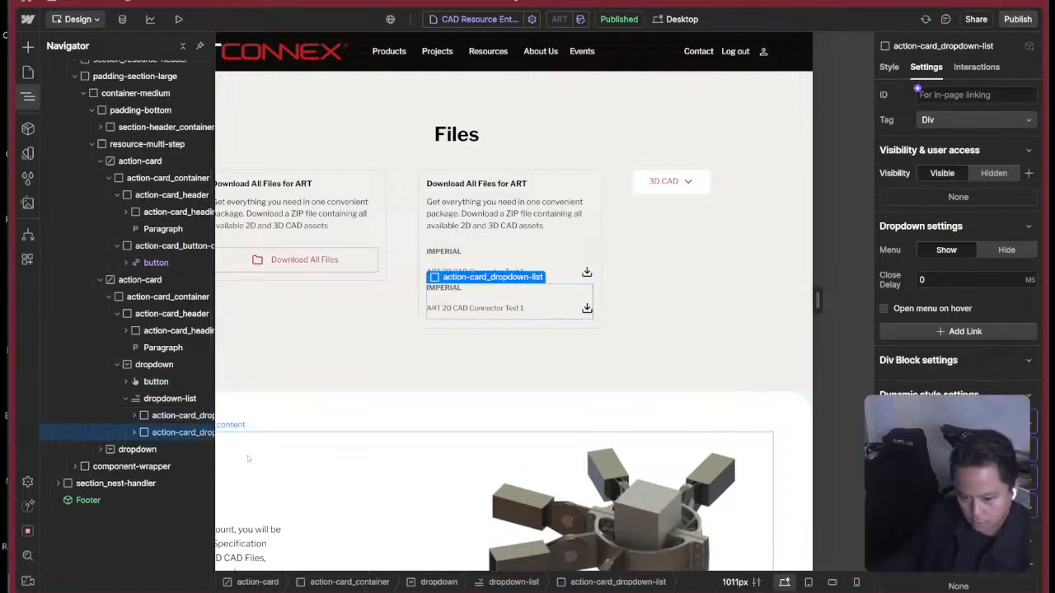
Try wrapping the first action-card_dropdown-list block in a div block.
left_click(170, 416)
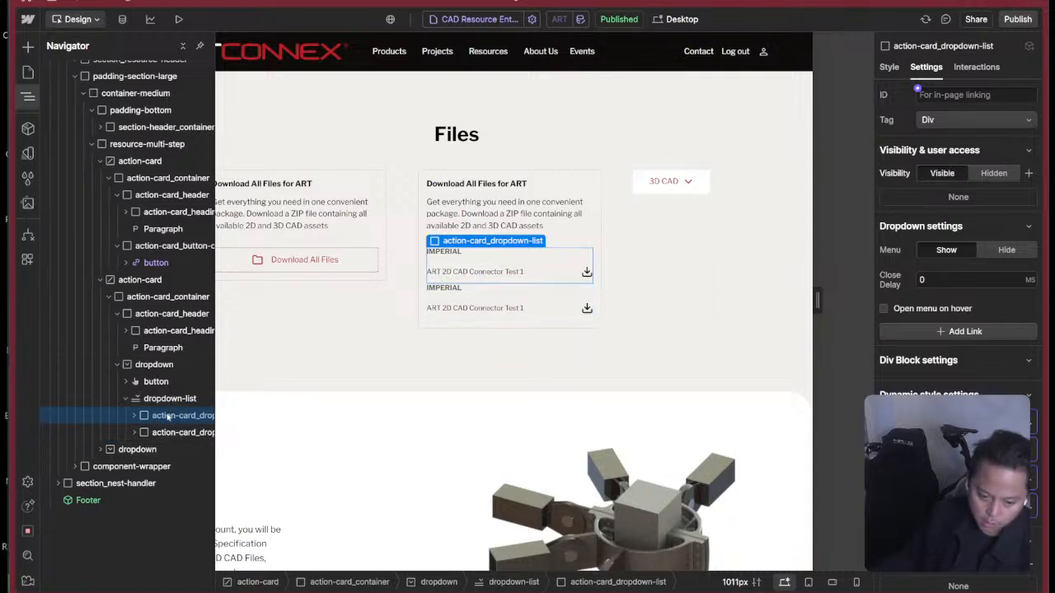
right_click(166, 417)
mouse_move(193, 327)
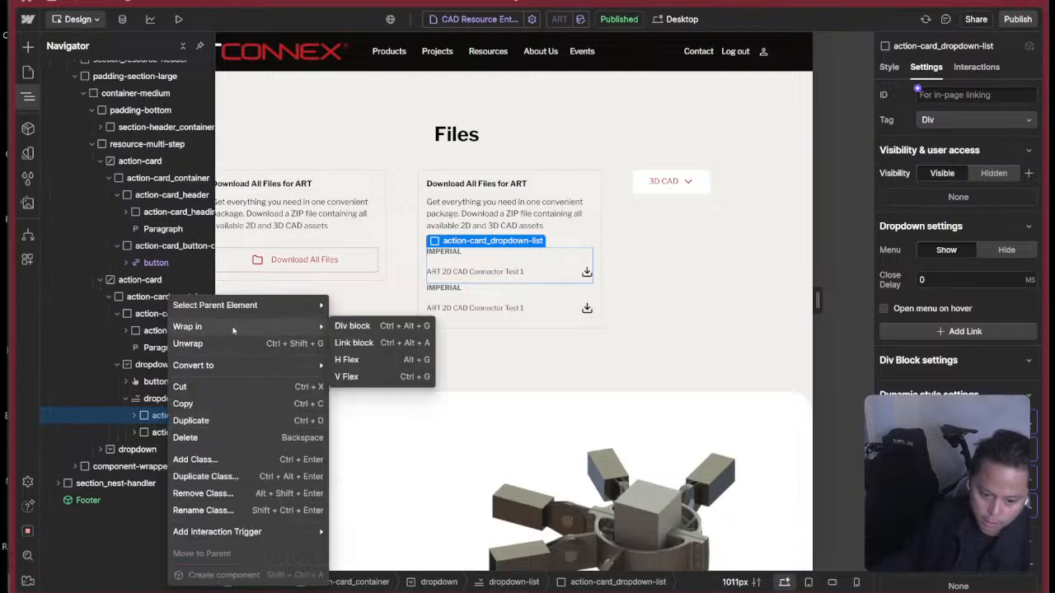
left_click(342, 326)
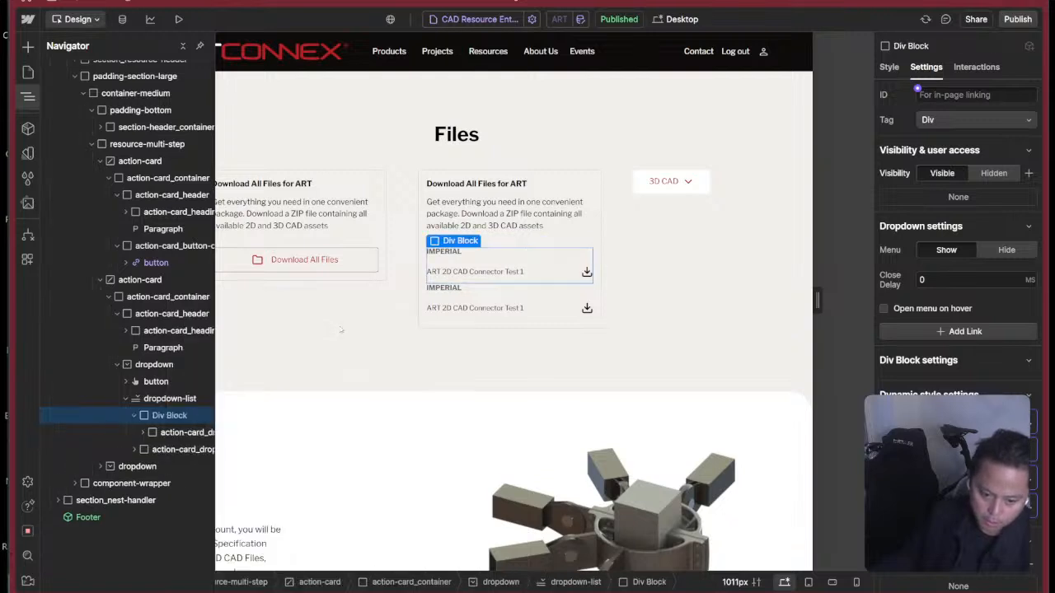
key("ctrl+z")
Add the margin-bottom and margin-small combo classes to the first action-card_dropdown-list block.
left_click(162, 415)
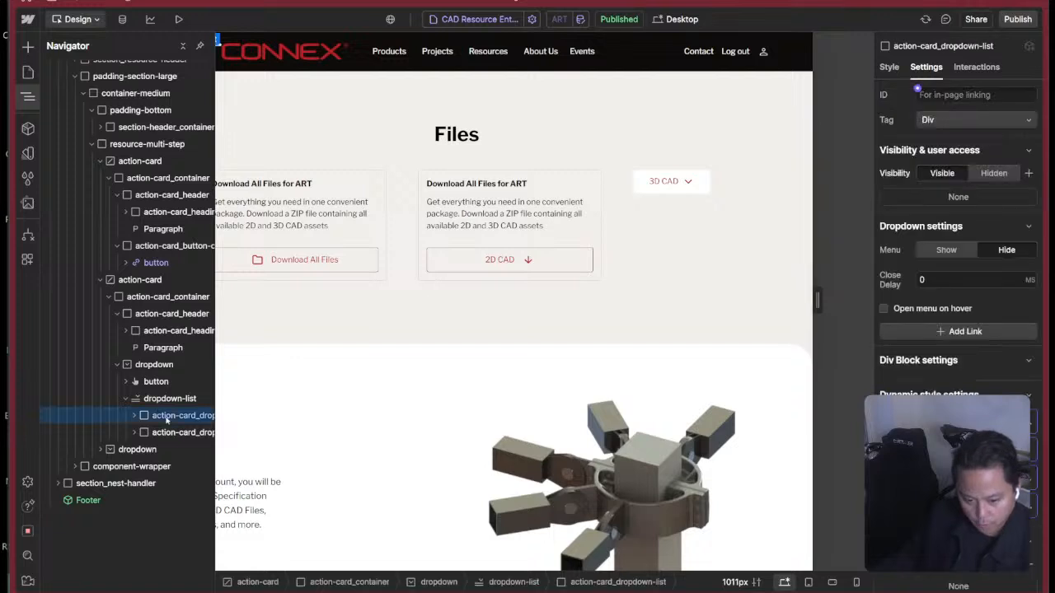
key("s")
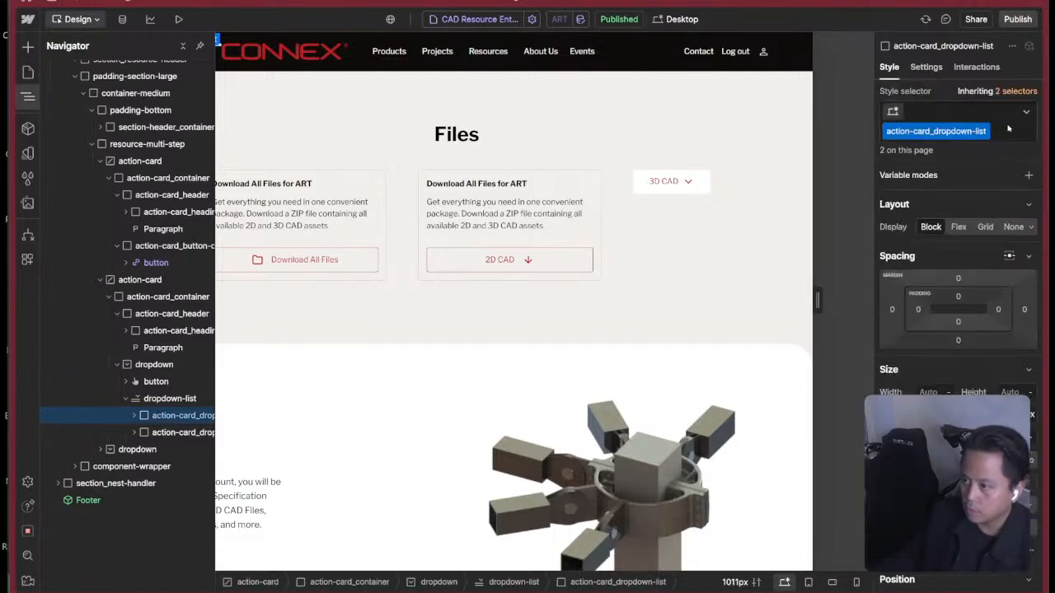
left_click(1008, 129)
type("margin-bottom")
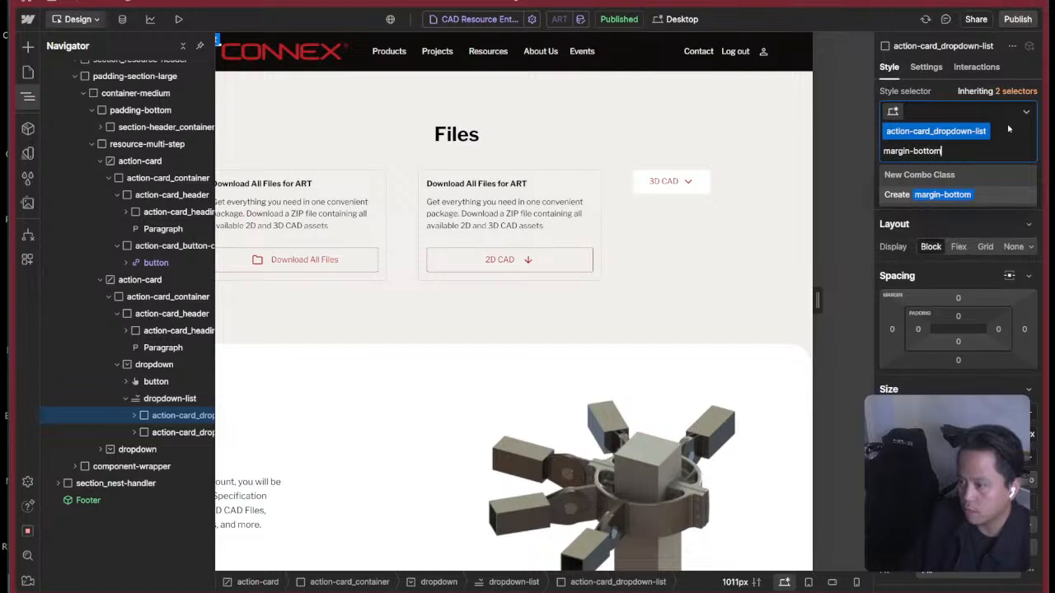
key("Return")
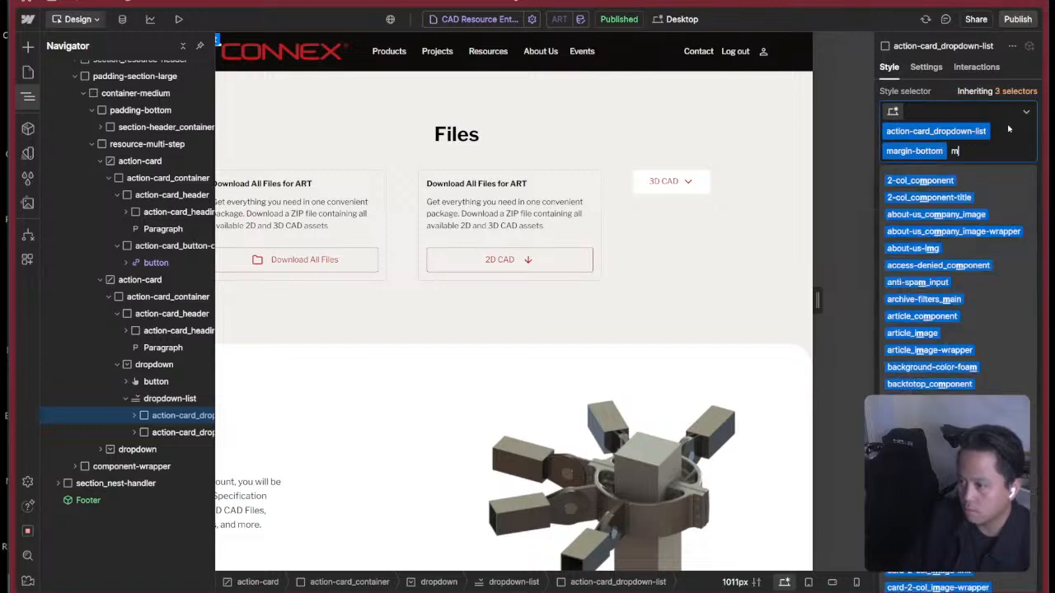
type("margin-small")
key("Return")
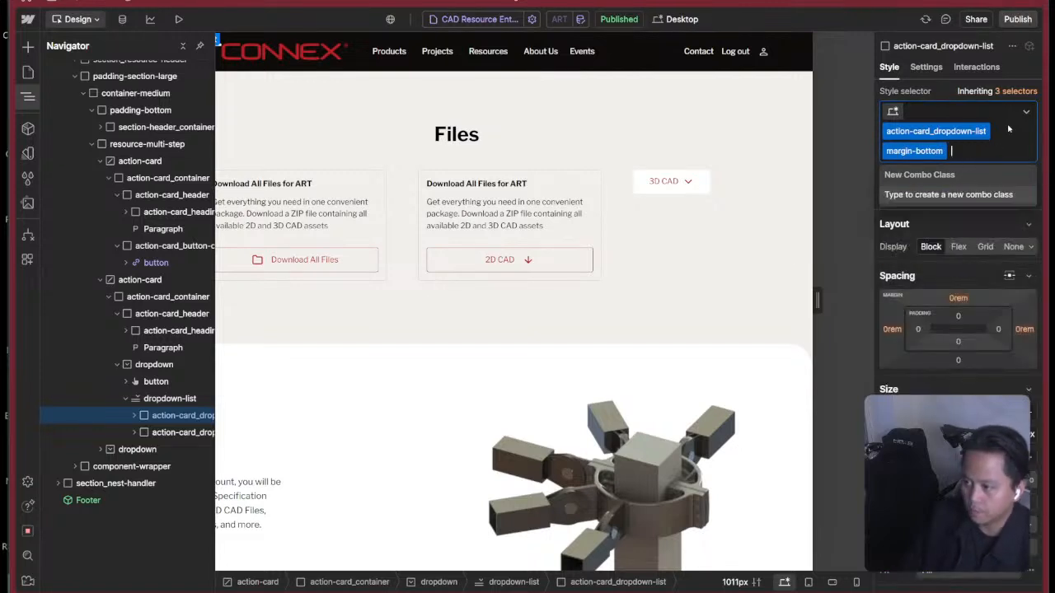
Select the 2D CAD toggle button and show its dropdown menu on the canvas again.
left_click(565, 257)
key("d")
left_click(954, 251)
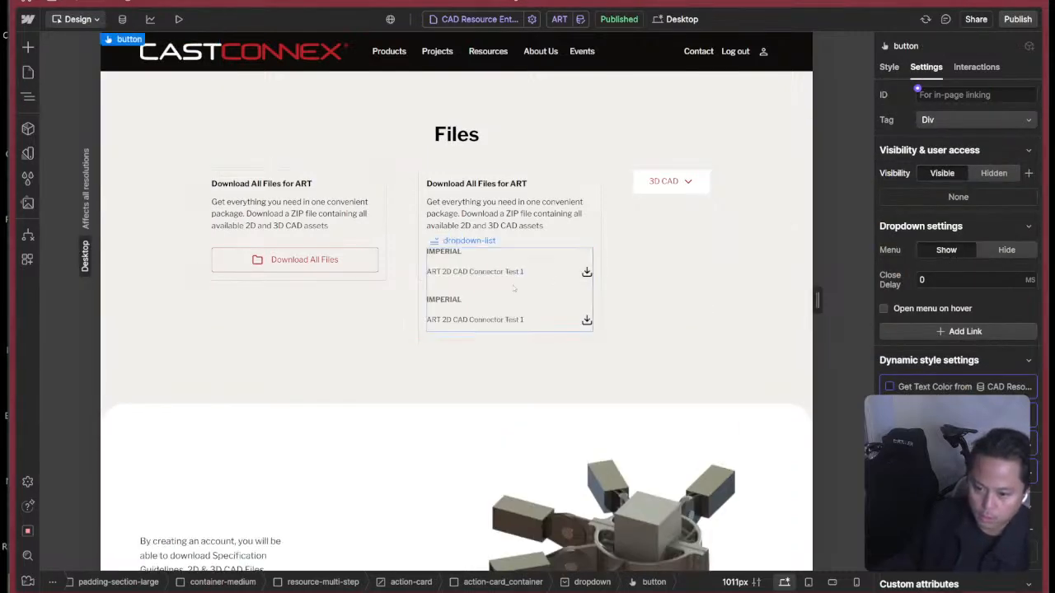
Switch to Figma, inspect the spacing and divider line between the MAIN and EN file groups, and return to Webflow.
key("super+Tab")
left_click(864, 265)
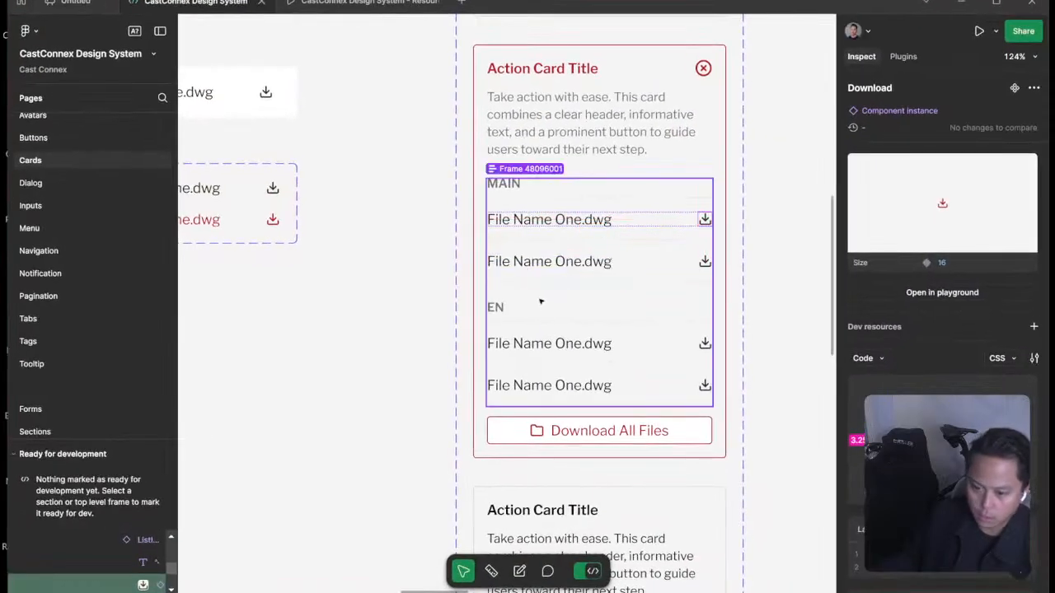
left_click(540, 282)
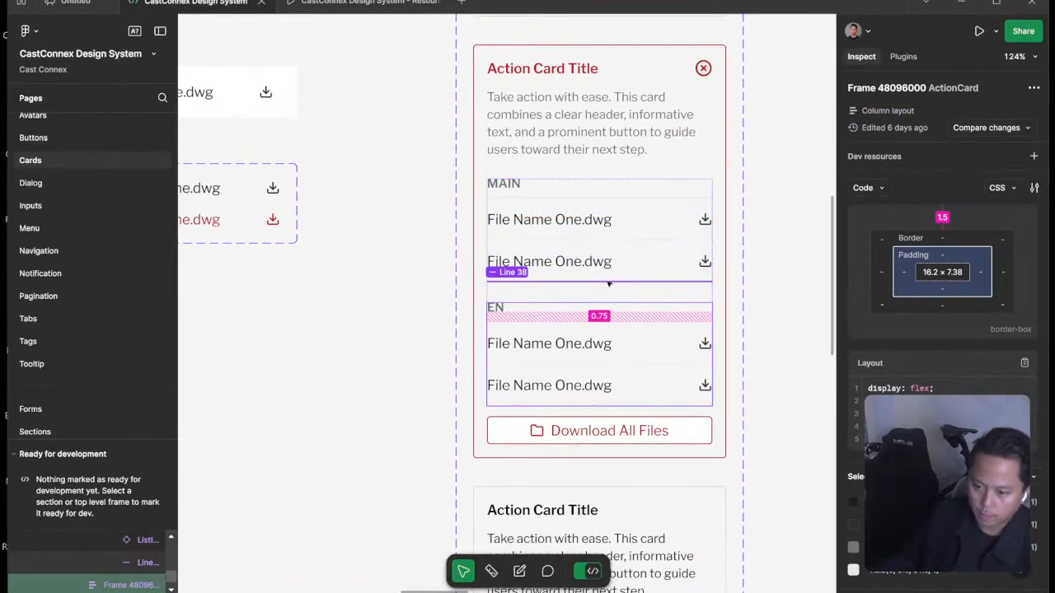
left_click(608, 283)
key("super+Tab")
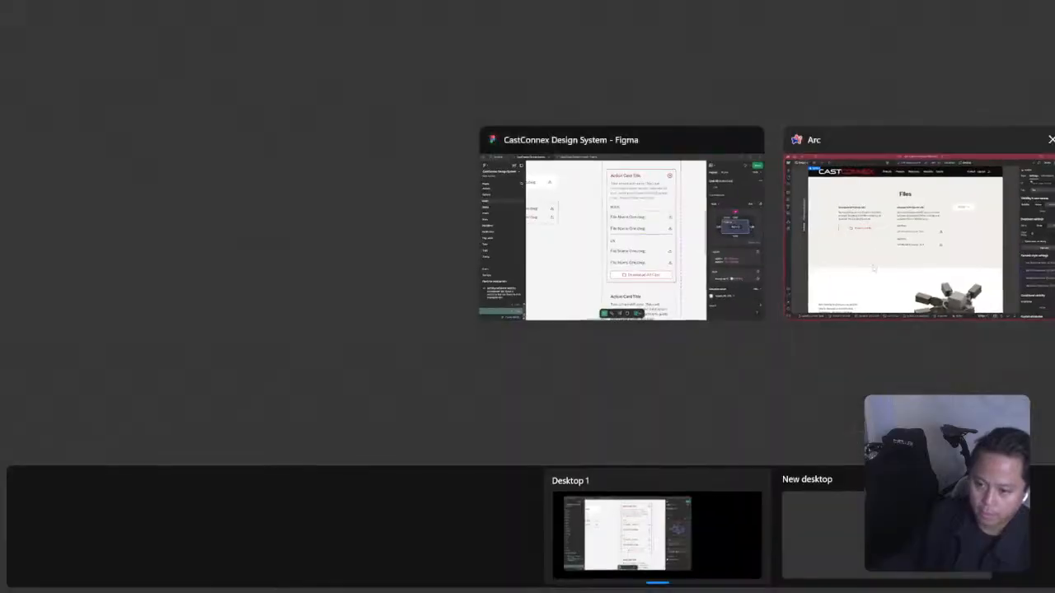
left_click(874, 268)
Check the styles of dropdown-list and its first action-card_dropdown-list block, and select the second block.
left_click(504, 293)
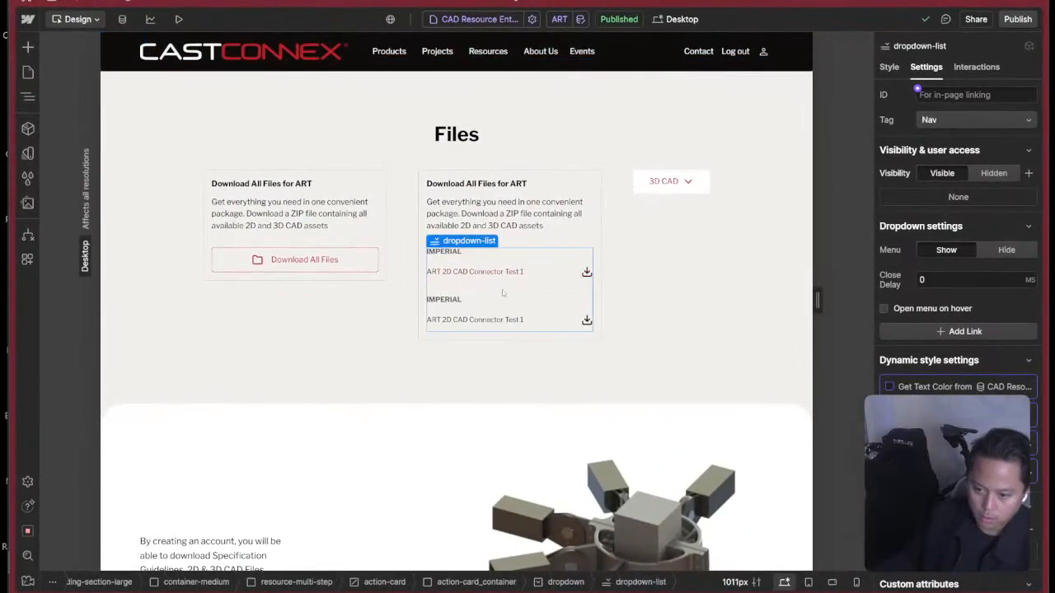
left_click(890, 67)
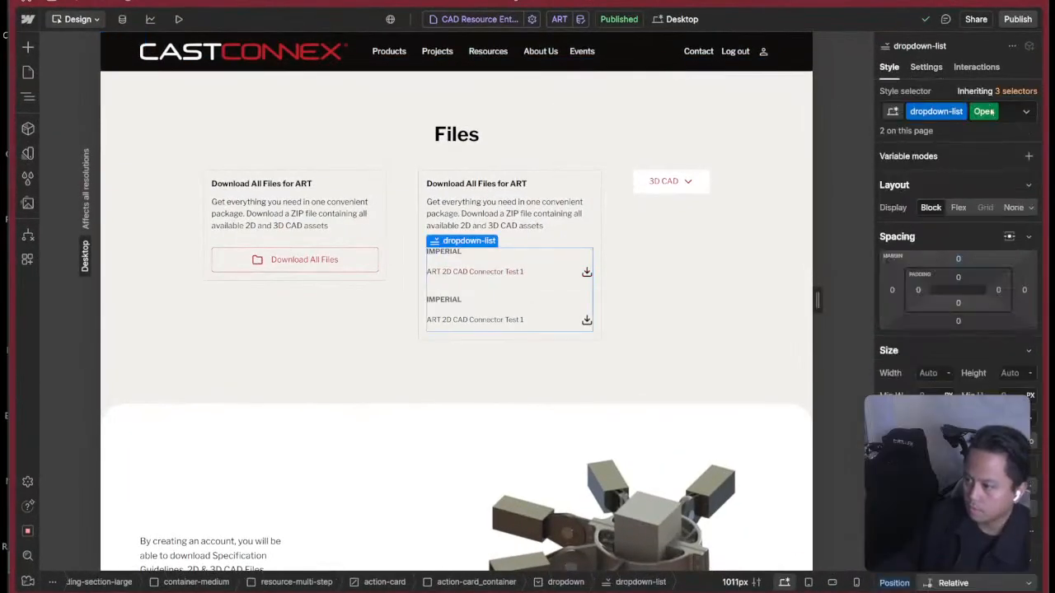
key("z")
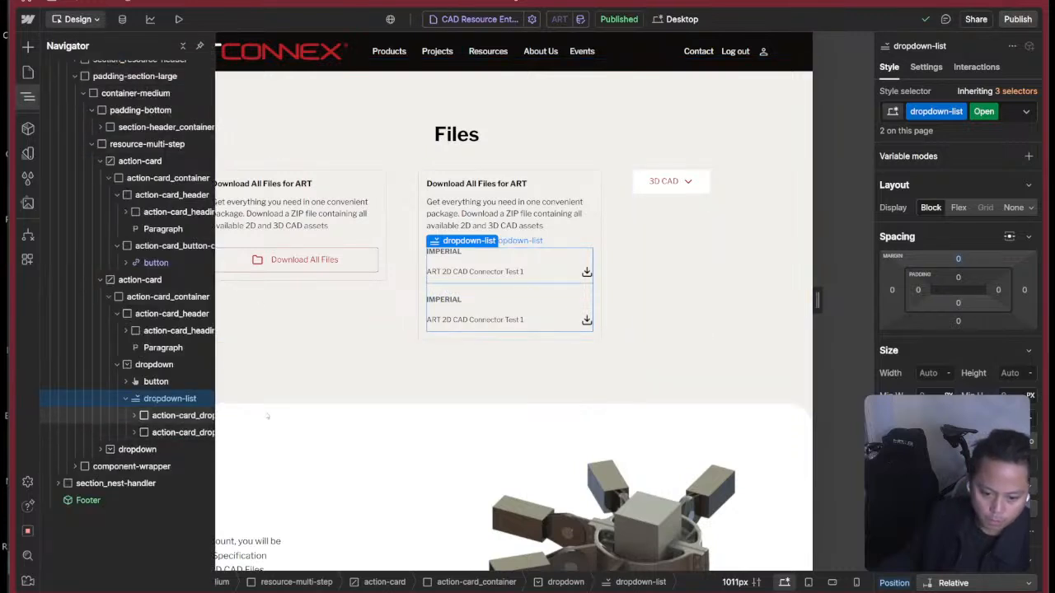
left_click(182, 416)
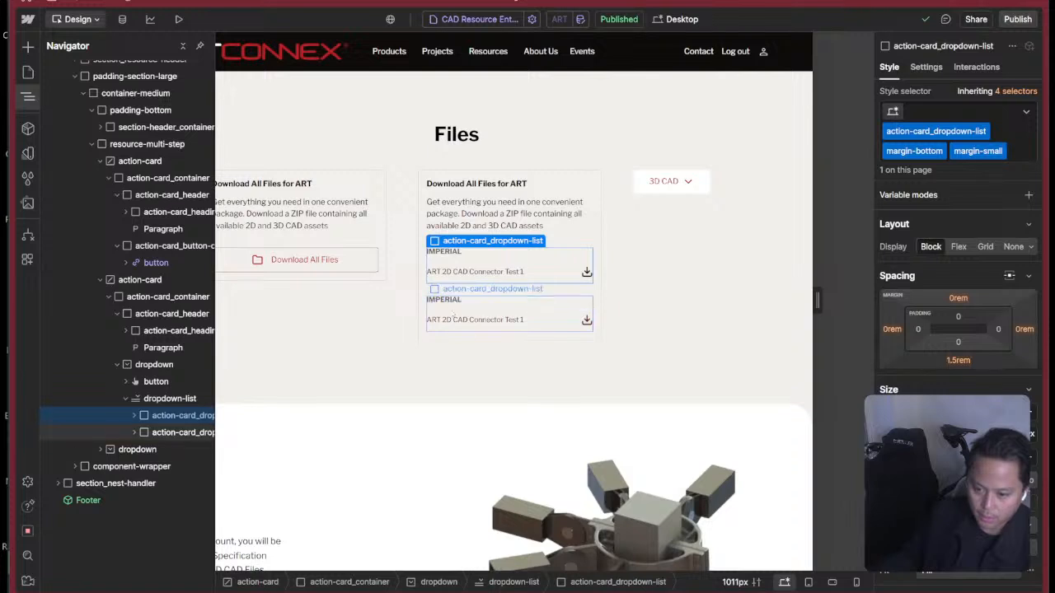
left_click(454, 308)
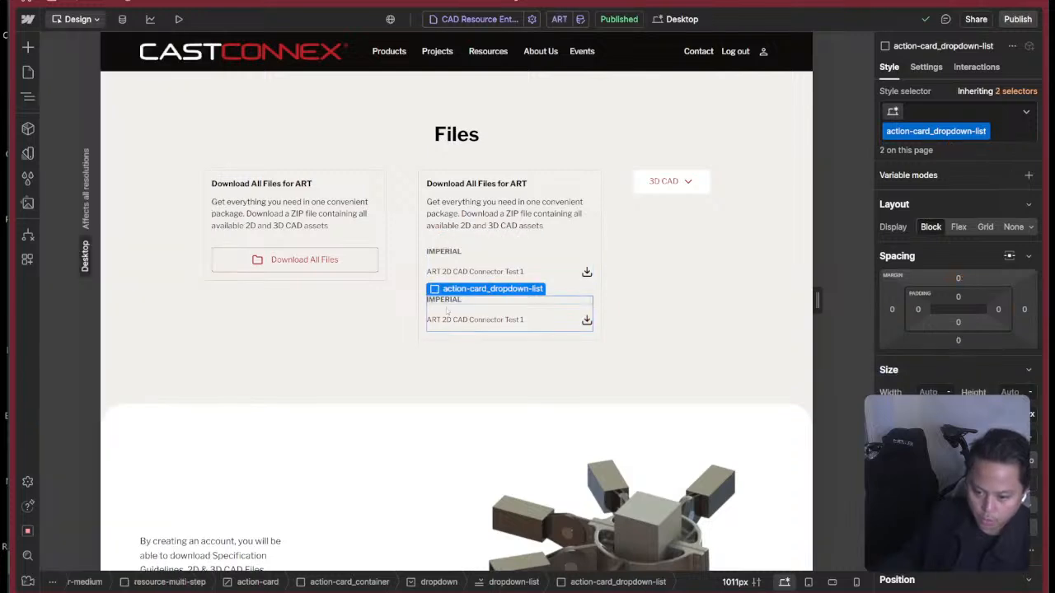
Set the bottom margin of the list-group_heading class to 0 rem.
left_click(452, 307)
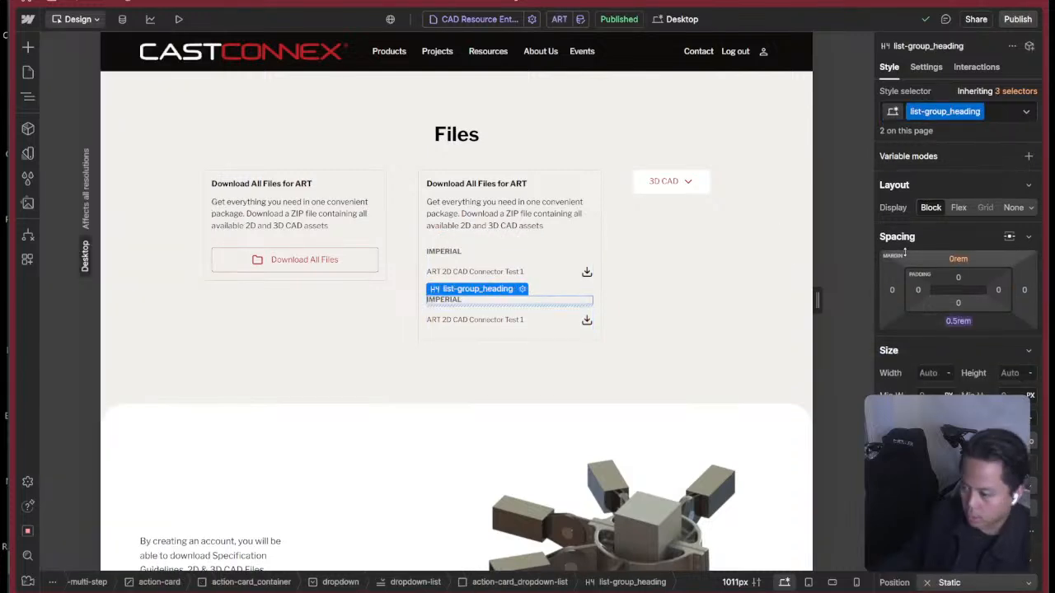
left_click(959, 321)
left_click(956, 351)
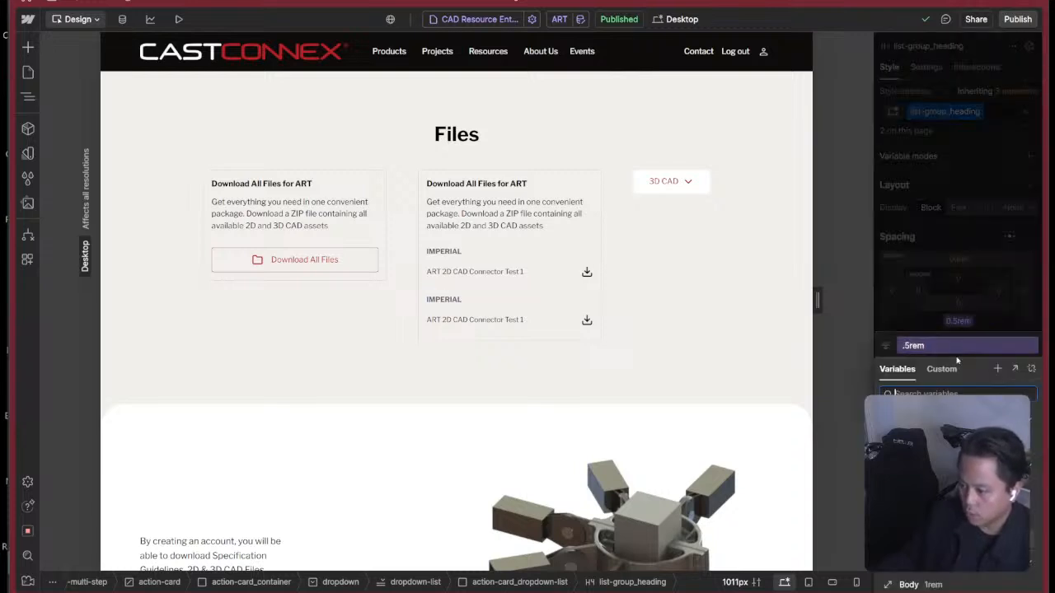
left_click(1032, 369)
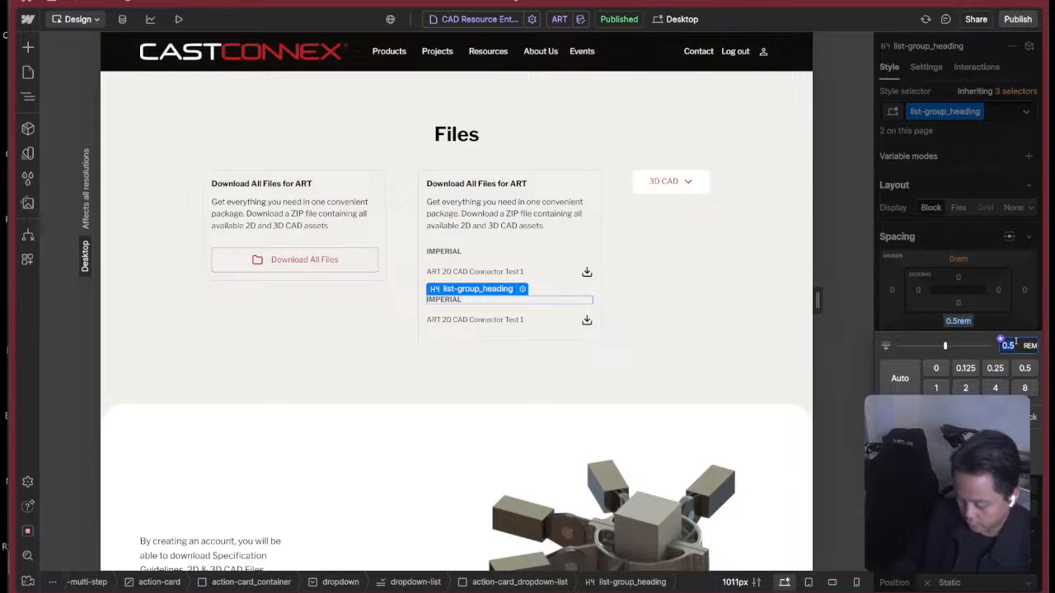
type("0")
key("Return")
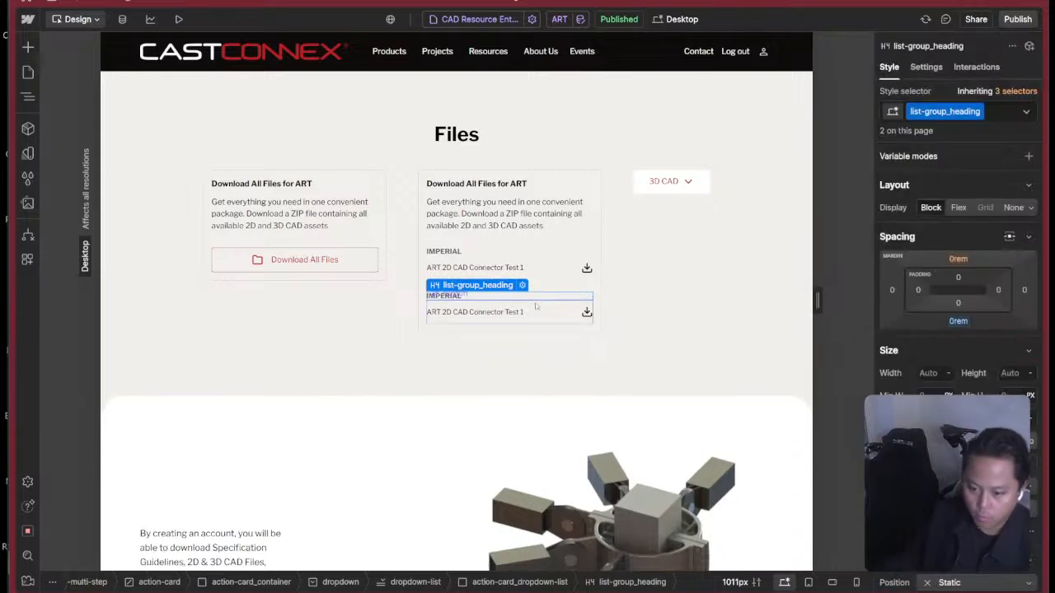
Check the styles of the two file buttons, the first group heading and dropdown-list for the spacing between groups.
left_click(550, 303)
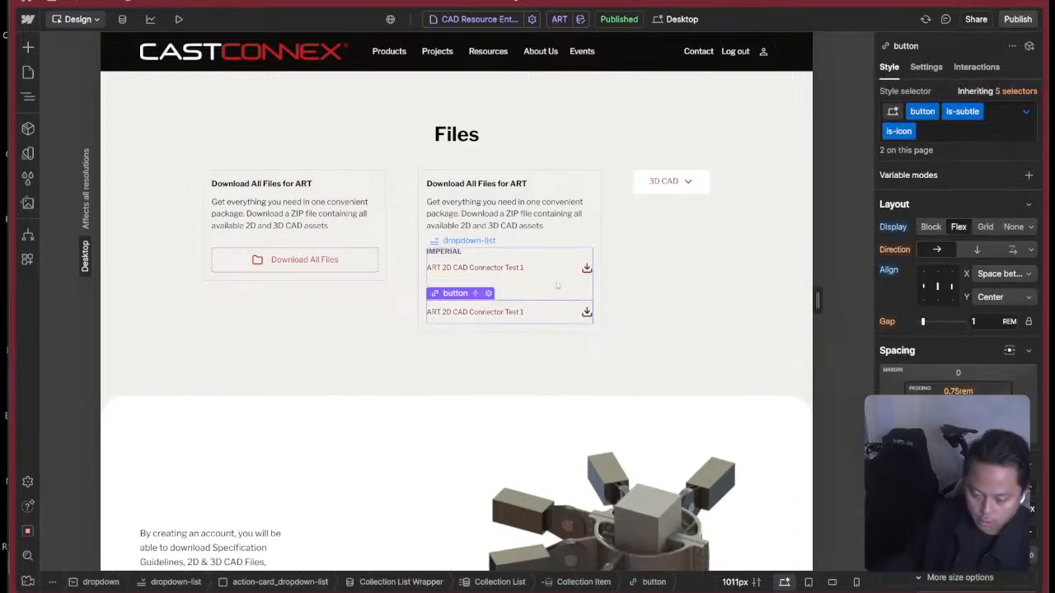
key("super+Tab")
key("super+Tab")
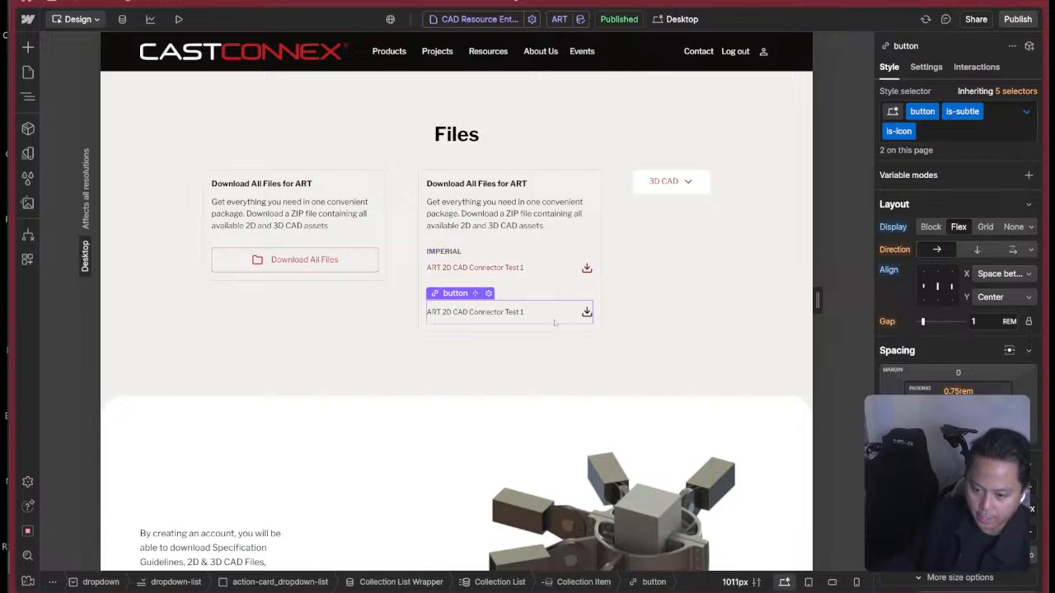
left_click(564, 290)
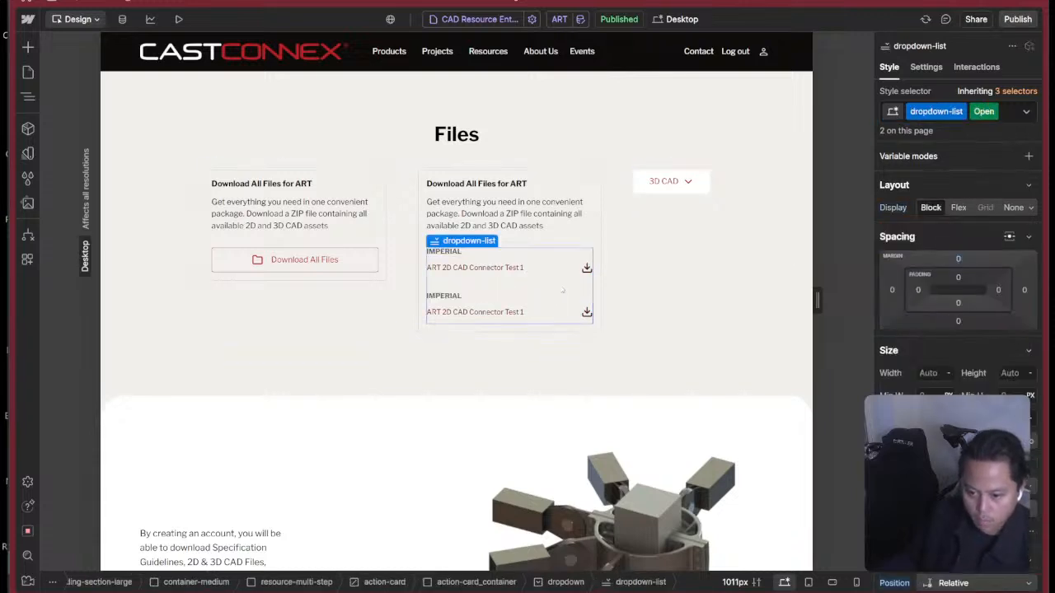
left_click(538, 268)
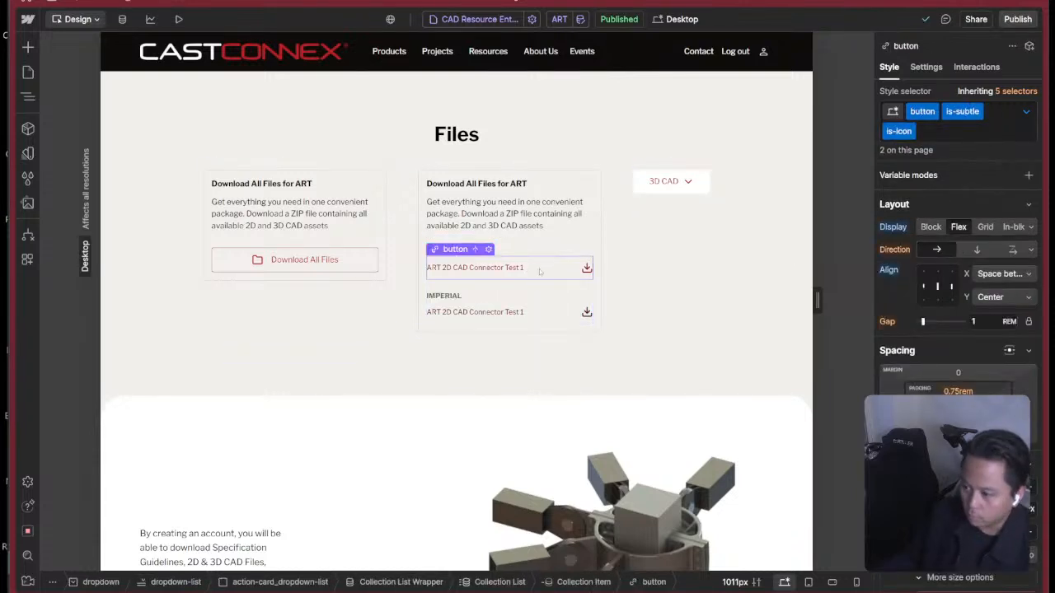
left_click(549, 253)
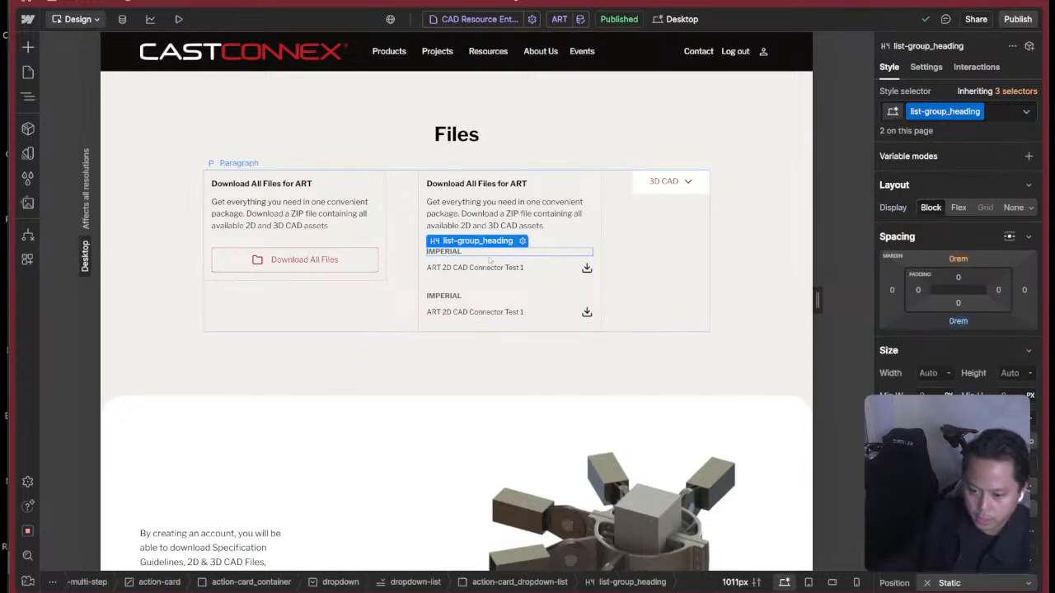
left_click(551, 285)
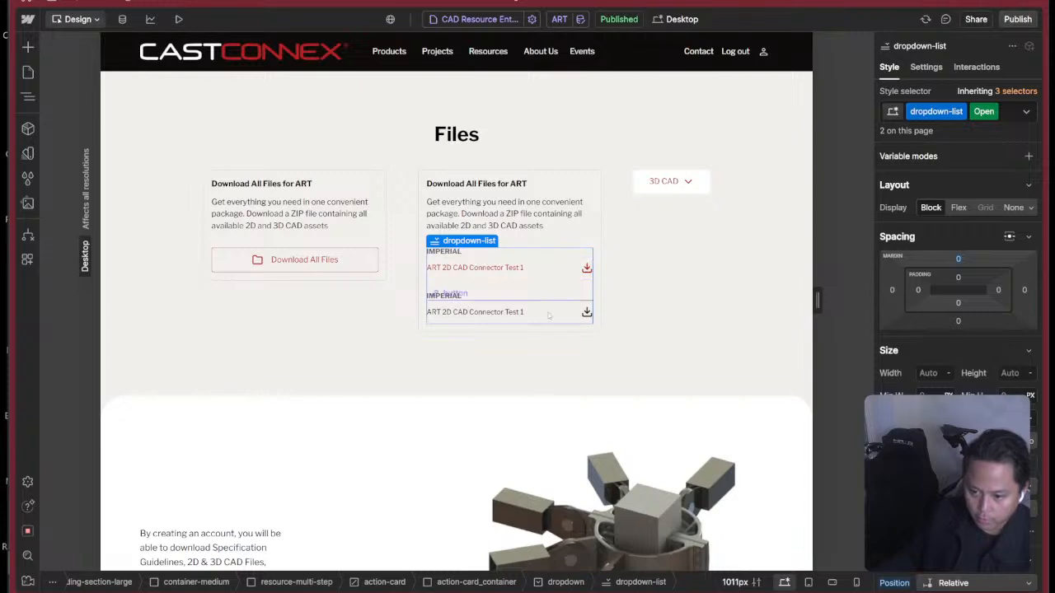
Change the second file group's heading text to METRIC.
left_click(471, 295)
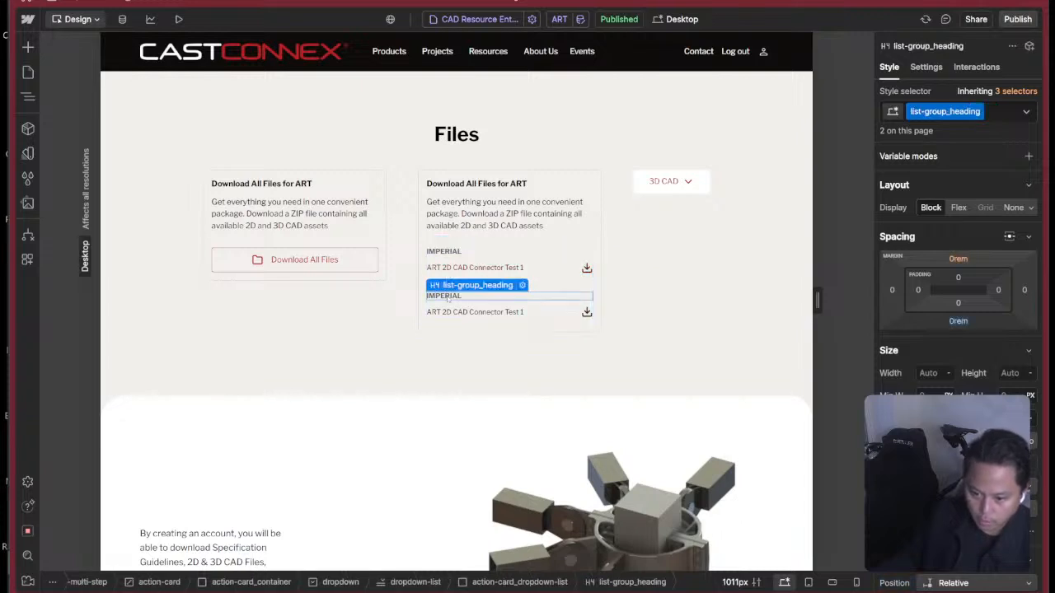
double_click(472, 295)
type("METRIC")
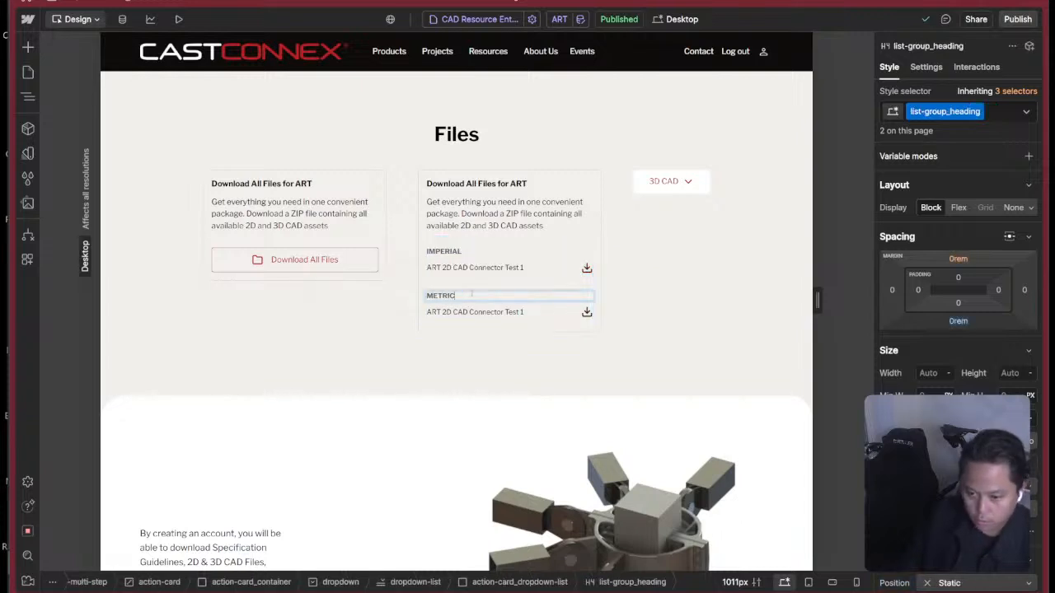
key("Escape")
Set the visibility condition of the METRIC group's file button to Measurement System equals Metric.
left_click(566, 312)
key("z")
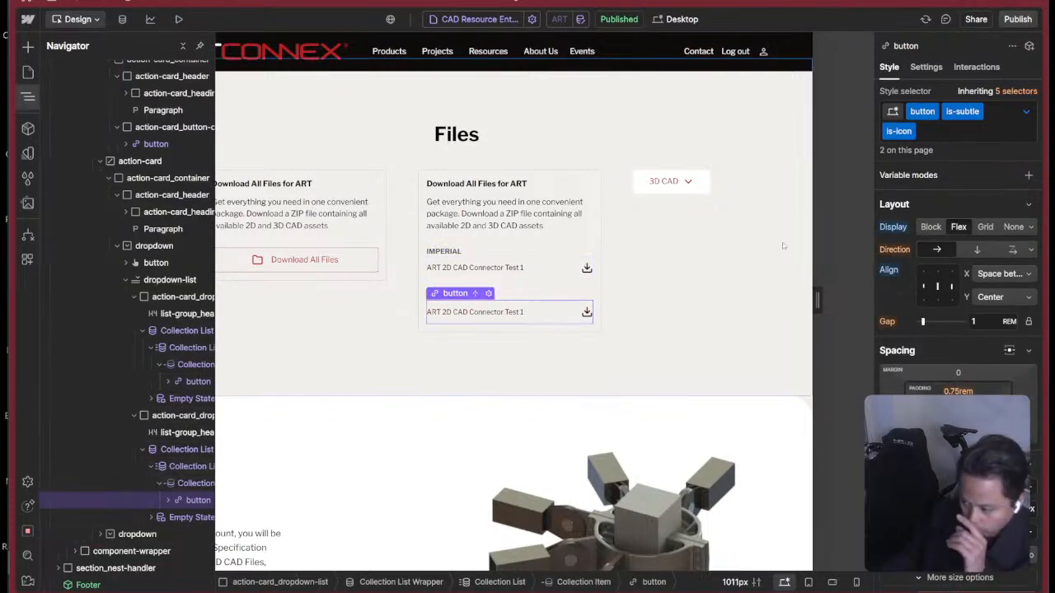
left_click(925, 69)
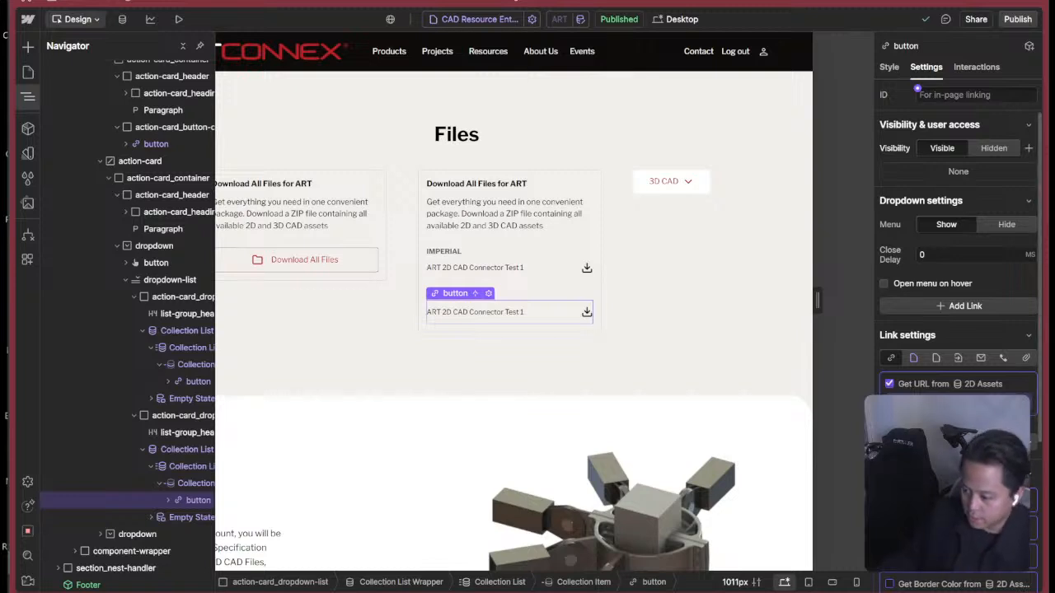
scroll(937, 388, "down", 4)
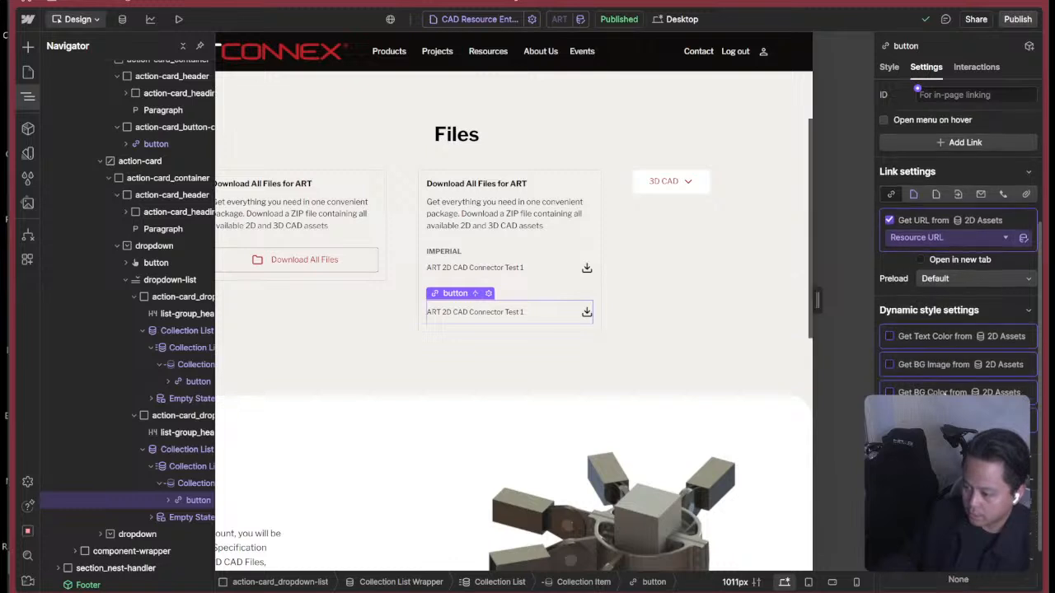
left_click(1027, 448)
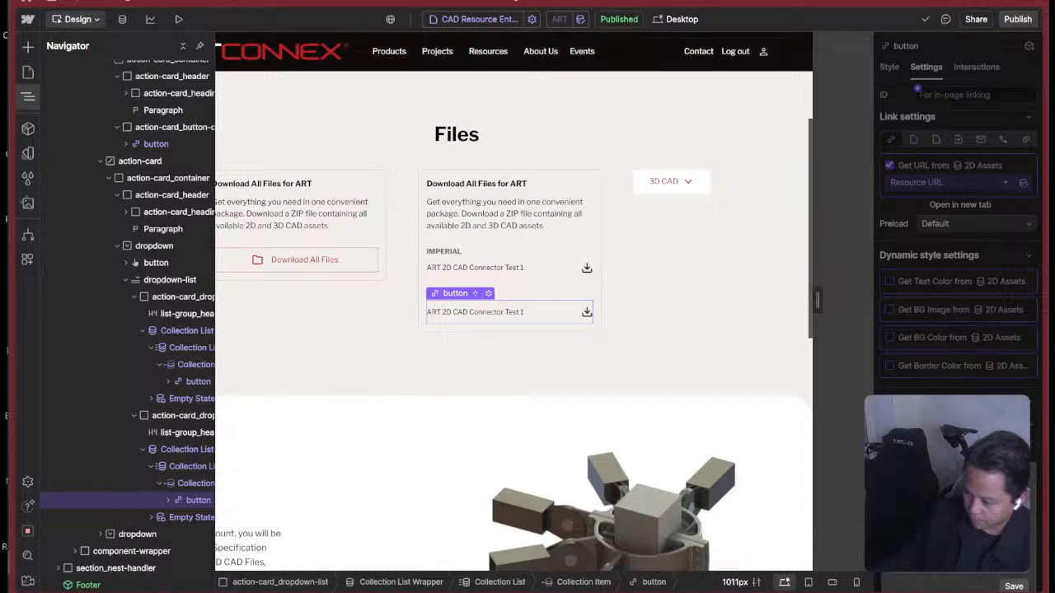
left_click(1014, 586)
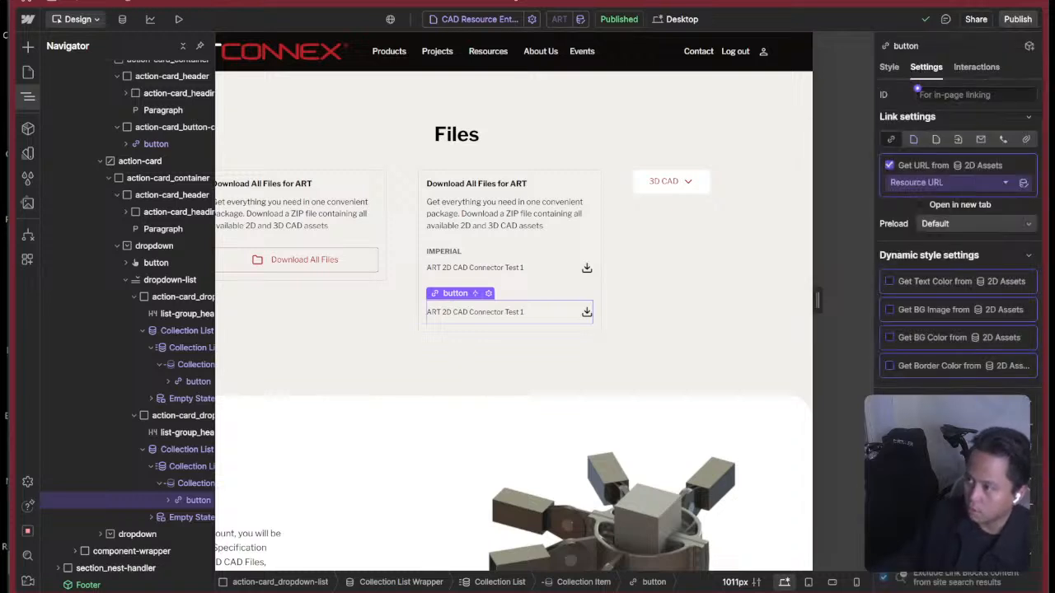
left_click_drag(1051, 0, 995, 71)
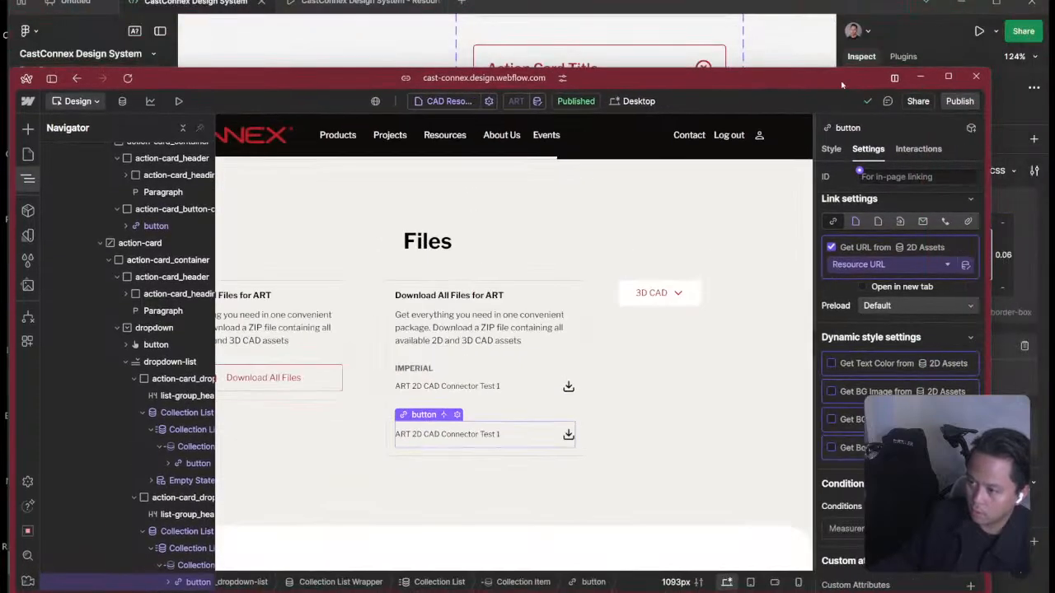
left_click_drag(843, 83, 888, 8)
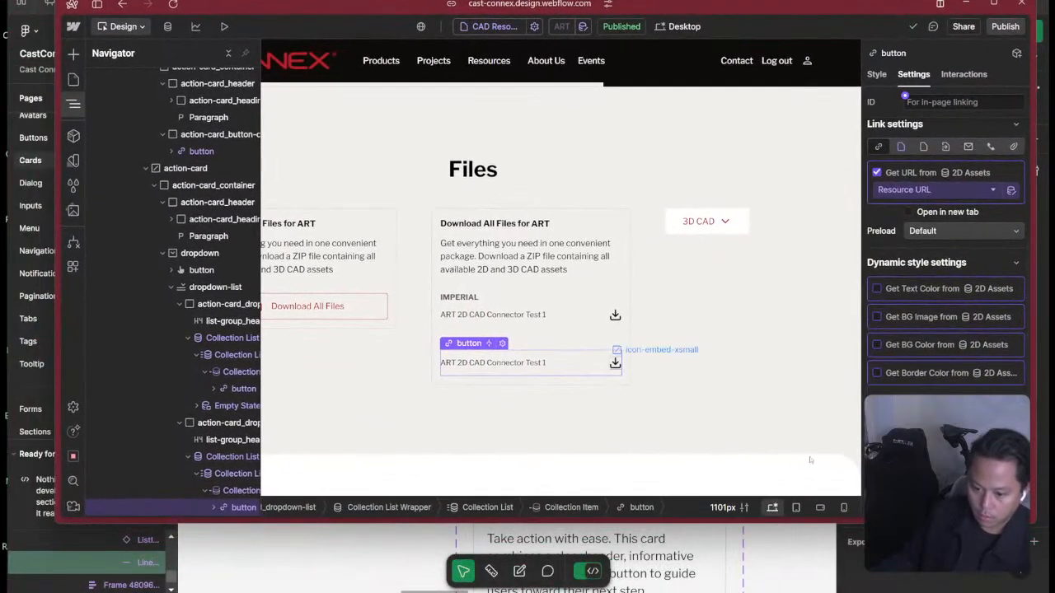
left_click_drag(1042, 527, 1045, 553)
left_click(948, 461)
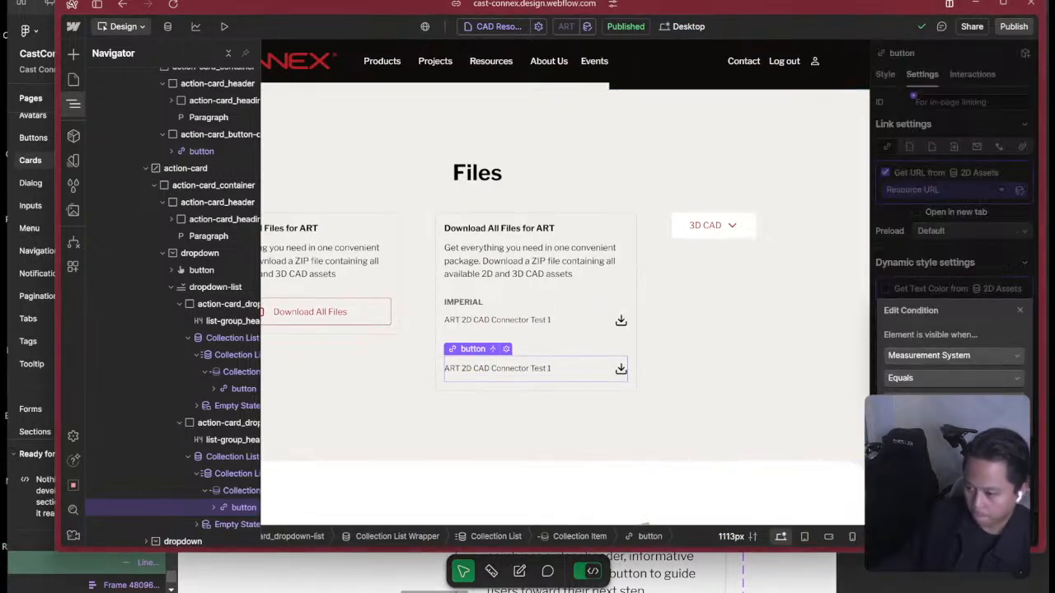
left_click(989, 428)
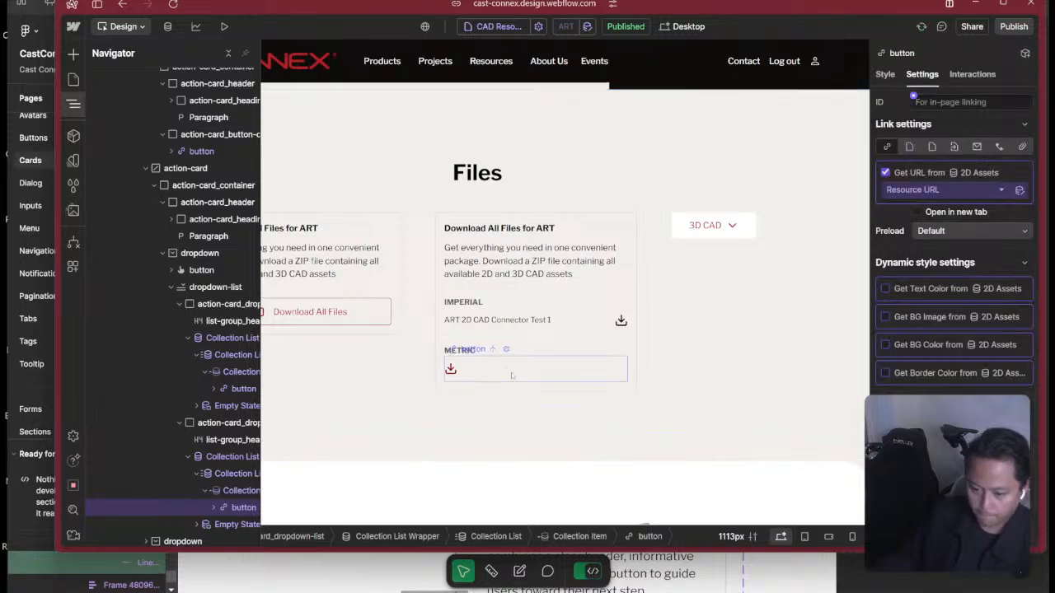
Open the 2D CAD Resources collection in the CMS and check the fields of ART 2D CAD Connector Test 2, including Measurement System.
left_click(348, 371)
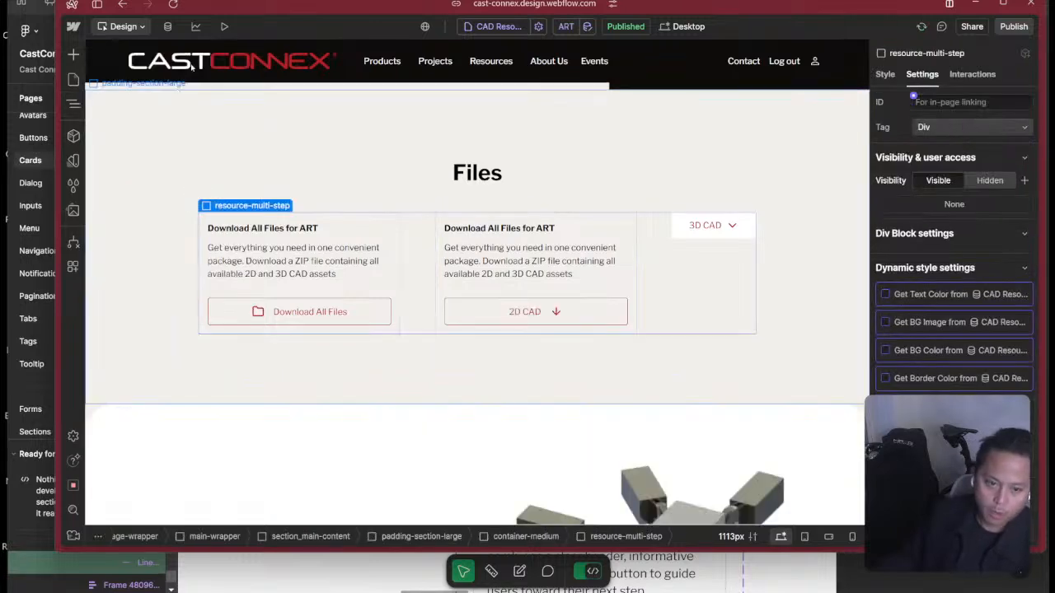
left_click(168, 27)
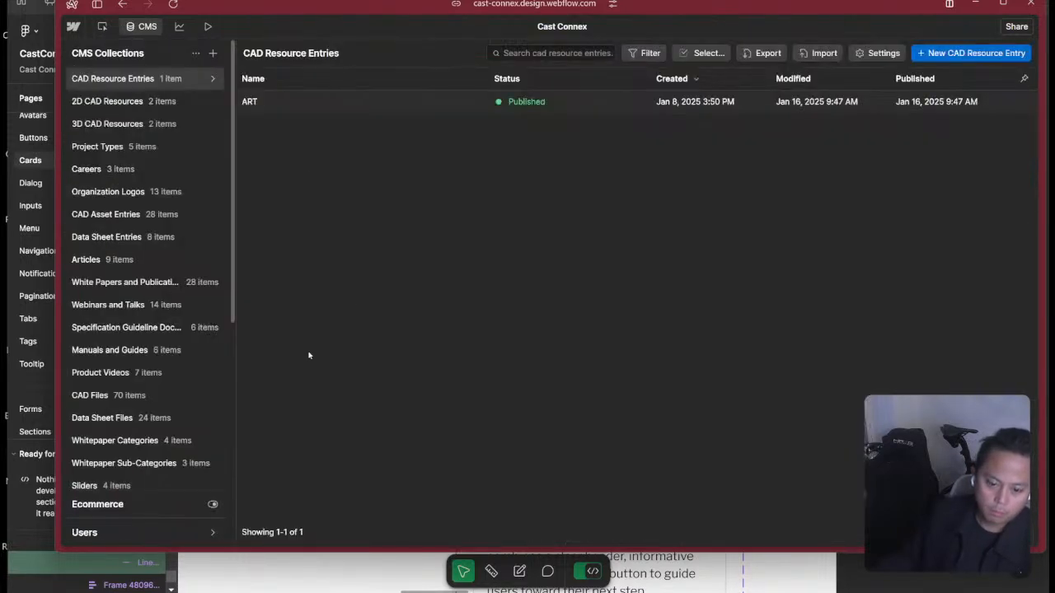
left_click(169, 102)
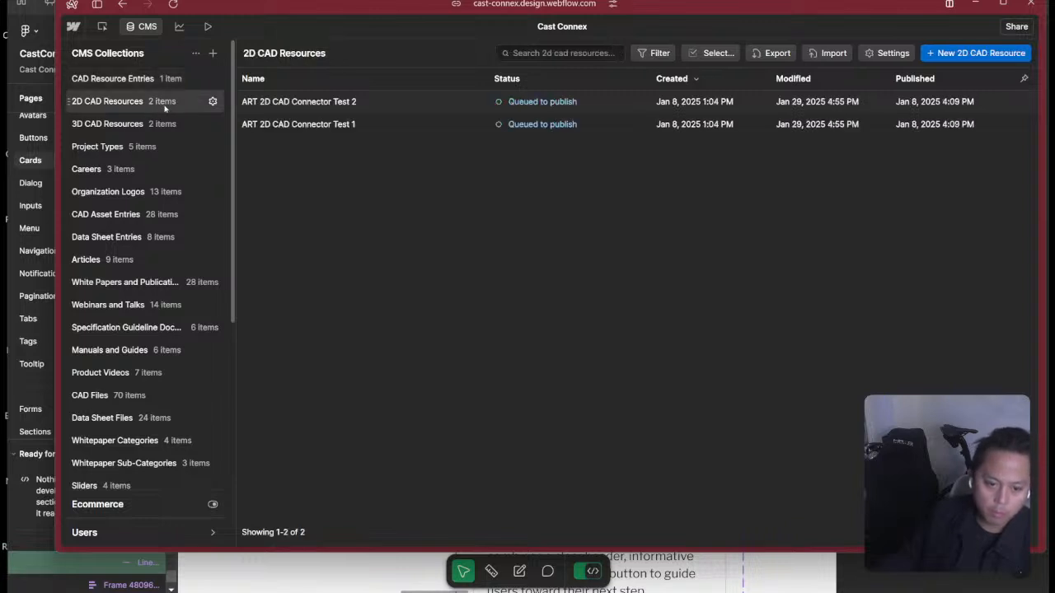
left_click(354, 102)
scroll(588, 335, "down", 2)
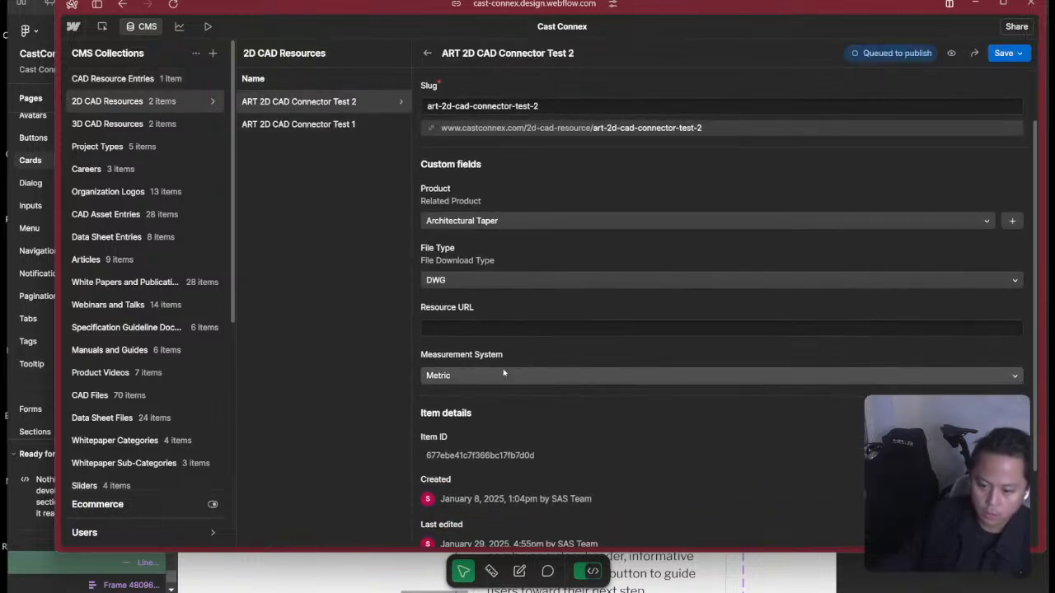
left_click(344, 125)
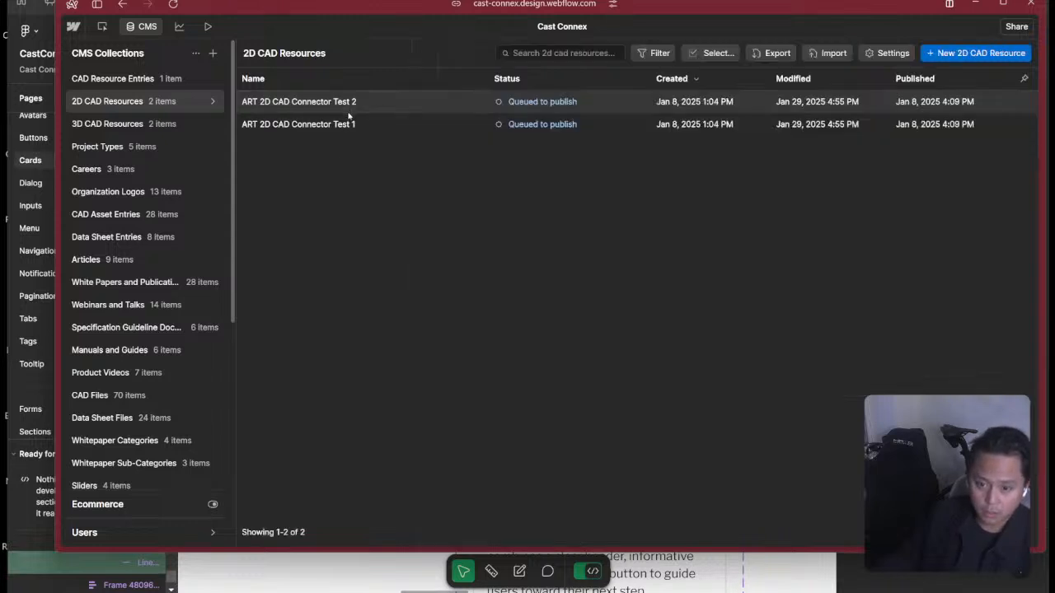
left_click(353, 102)
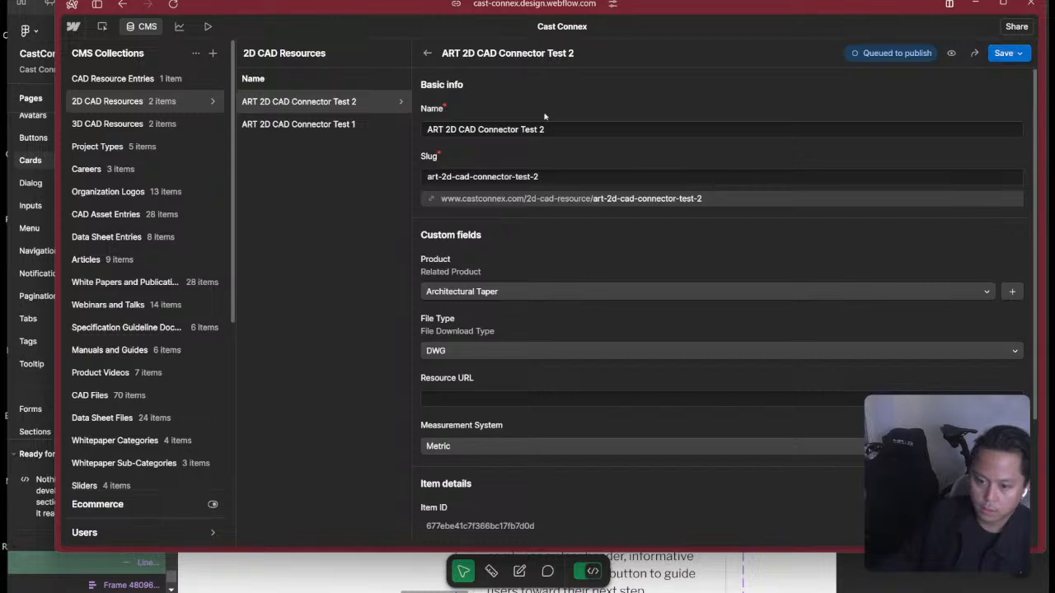
scroll(461, 387, "down", 2)
scroll(488, 358, "up", 2)
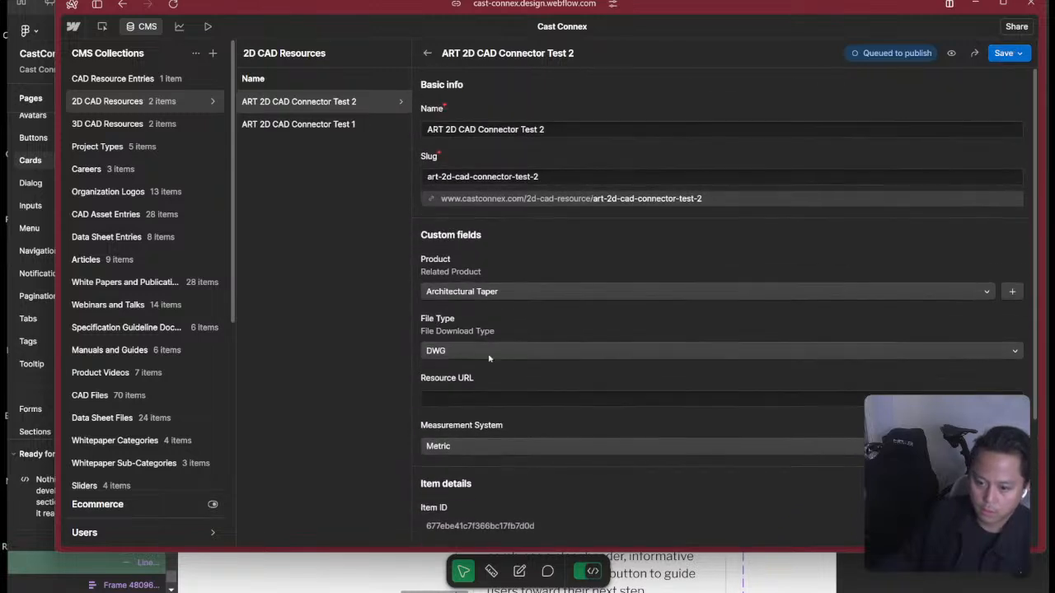
Publish the ART 2D CAD Connector Test 2 item from its CMS entry.
left_click(1009, 53)
left_click(820, 112)
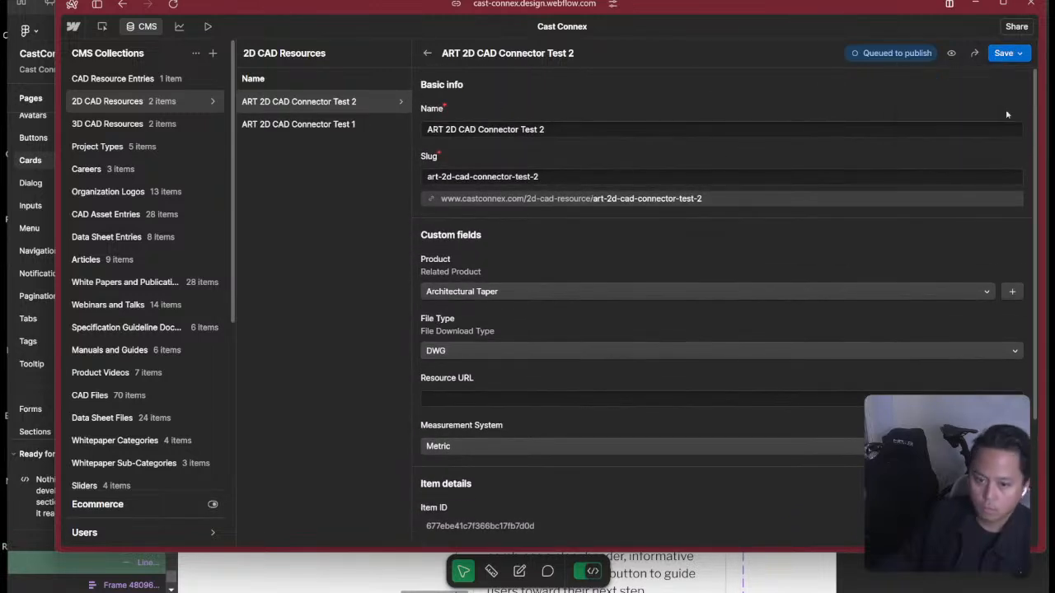
left_click(1008, 53)
left_click(967, 96)
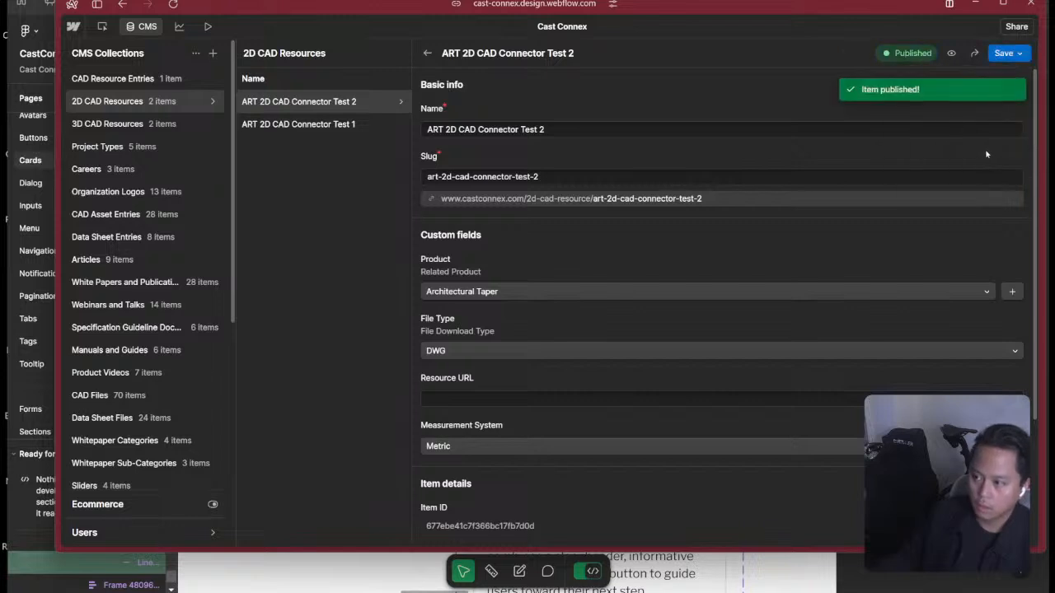
Return to the page design and publish the site to the staging domain cast-connex.webflow.io.
key("Escape")
key("Escape")
left_click(1014, 27)
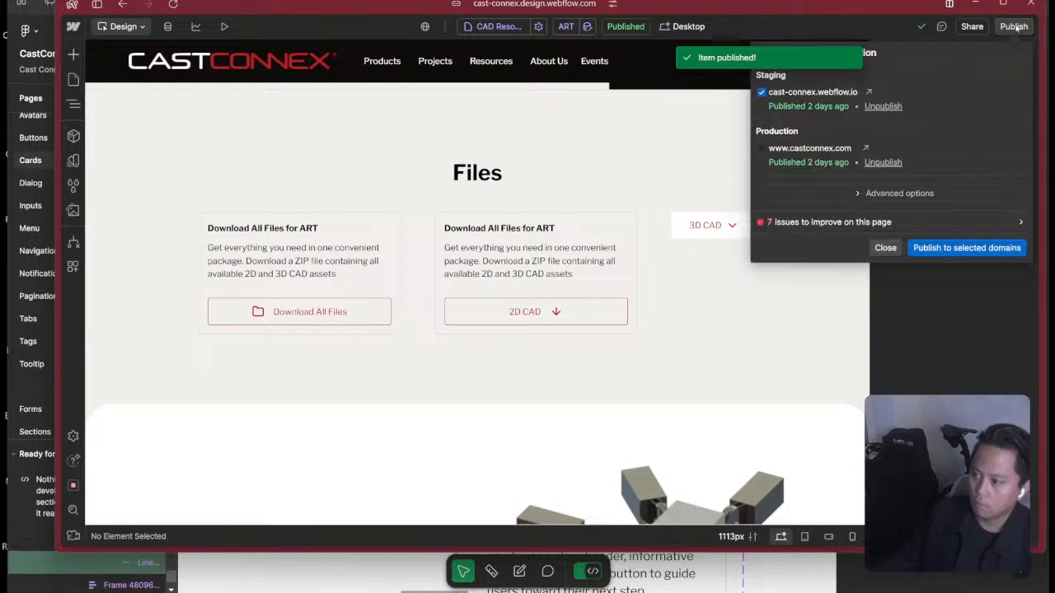
left_click(975, 251)
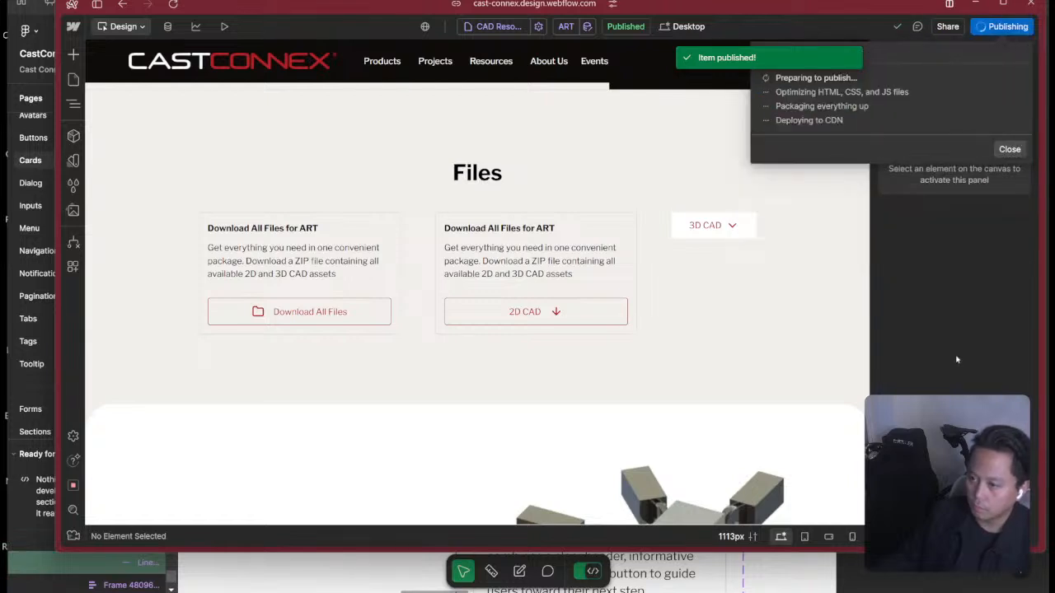
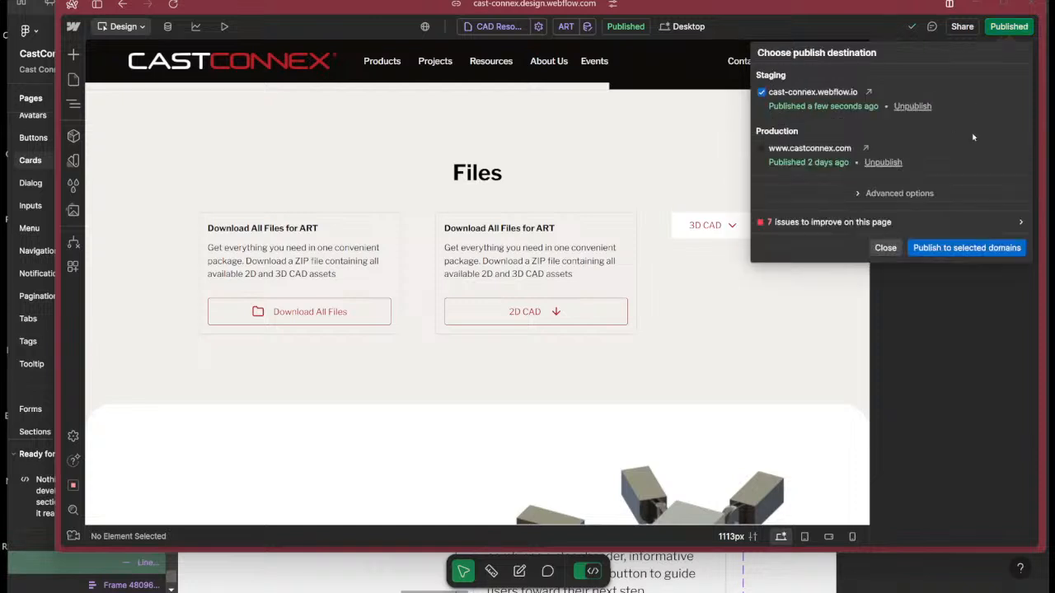
Close the publish options, expand the 2D CAD dropdown in the second card and select the METRIC group's file button.
left_click(986, 401)
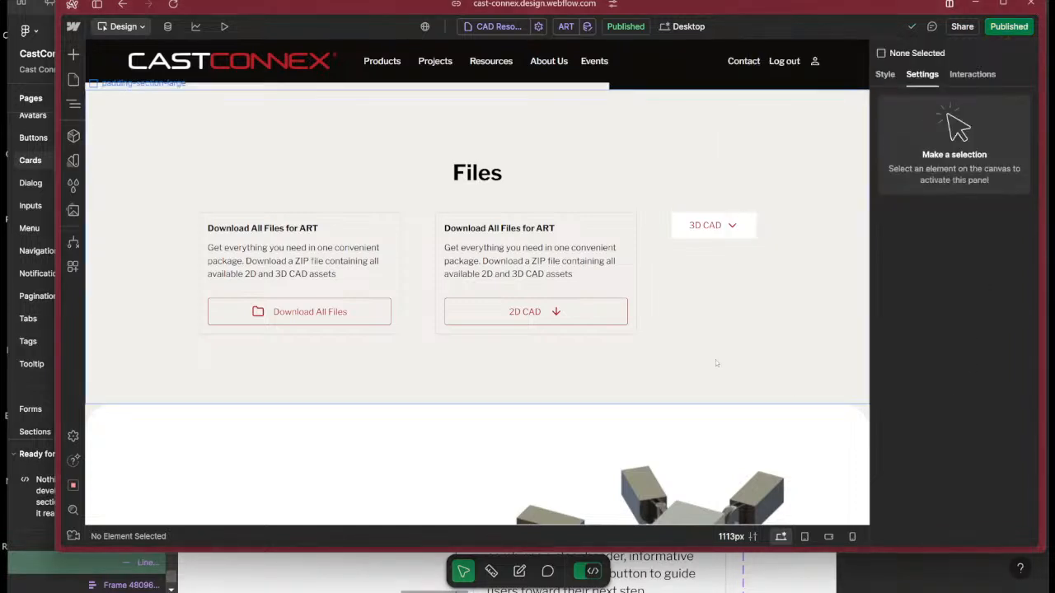
left_click(594, 292)
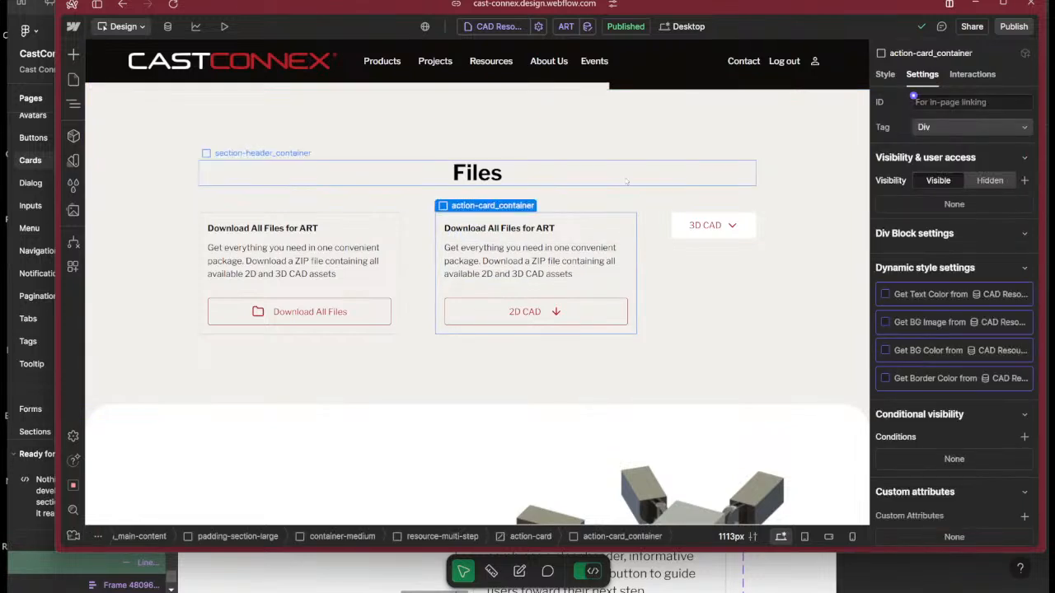
left_click(602, 317)
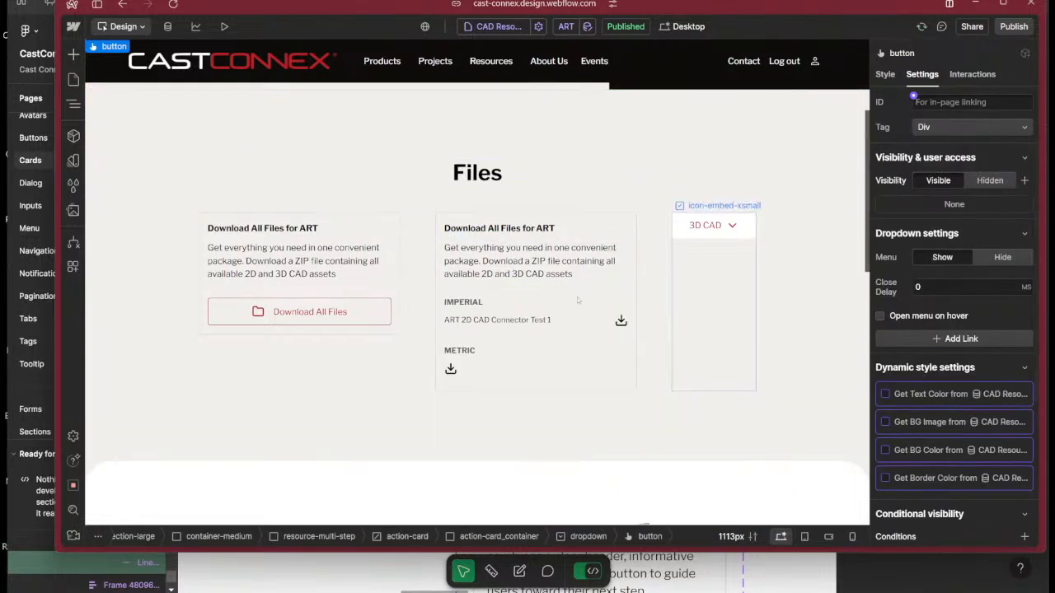
left_click(516, 371)
key("z")
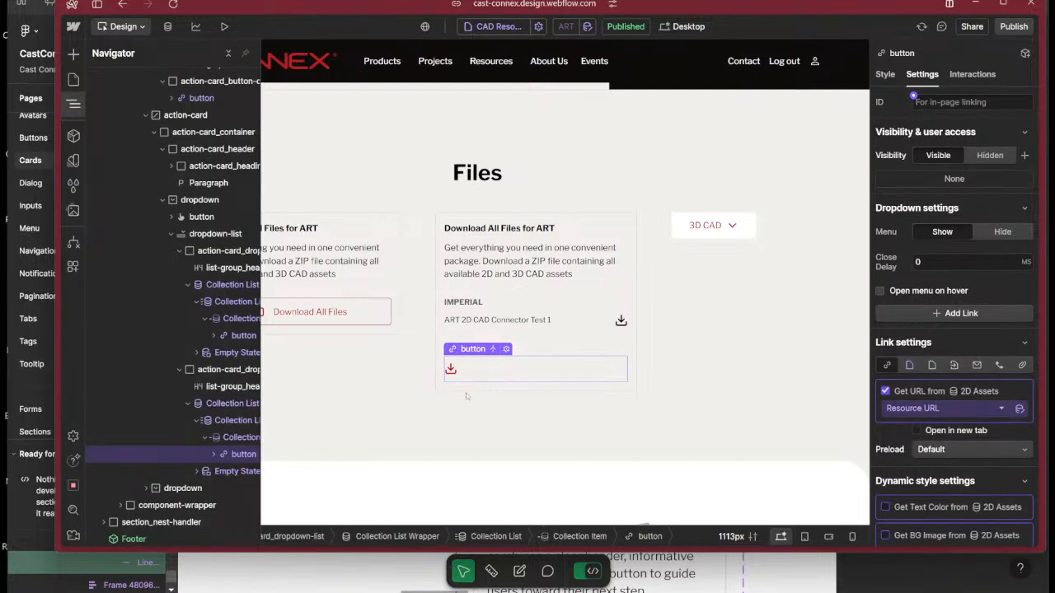
Connect the text inside the METRIC file button to the Name field of 2D CAD Resources.
left_click(213, 454)
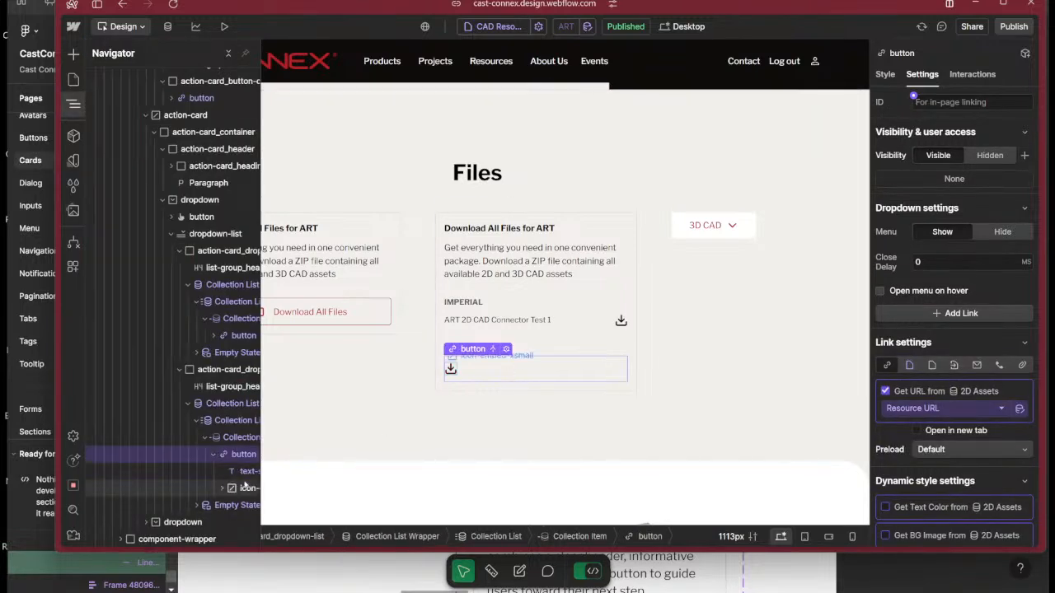
left_click(244, 472)
left_click(987, 367)
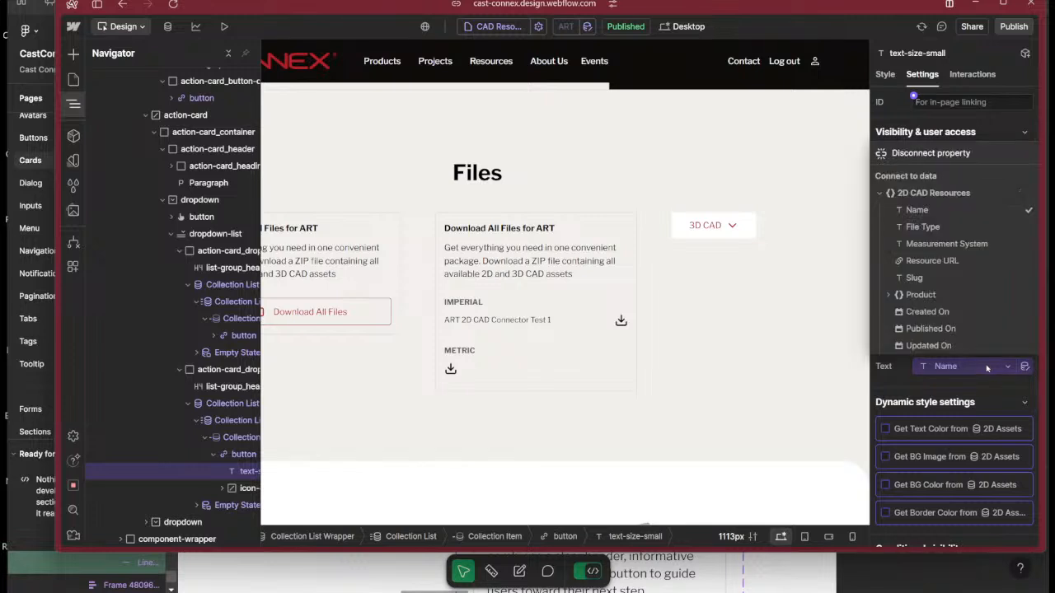
left_click(919, 210)
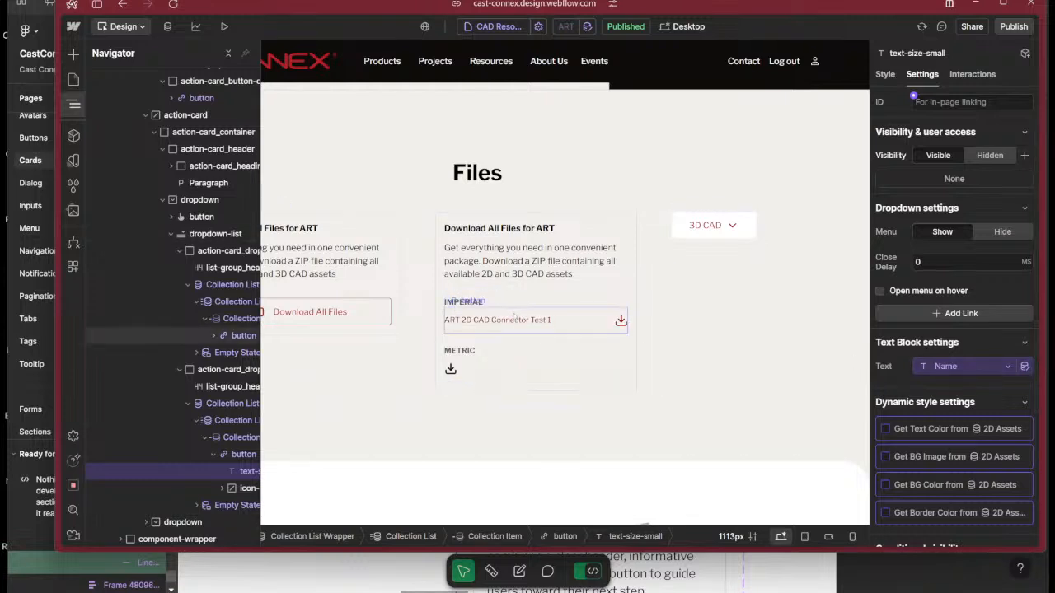
Reopen the METRIC file button's visibility condition and save it as Measurement System Equals Metric.
left_click(467, 373)
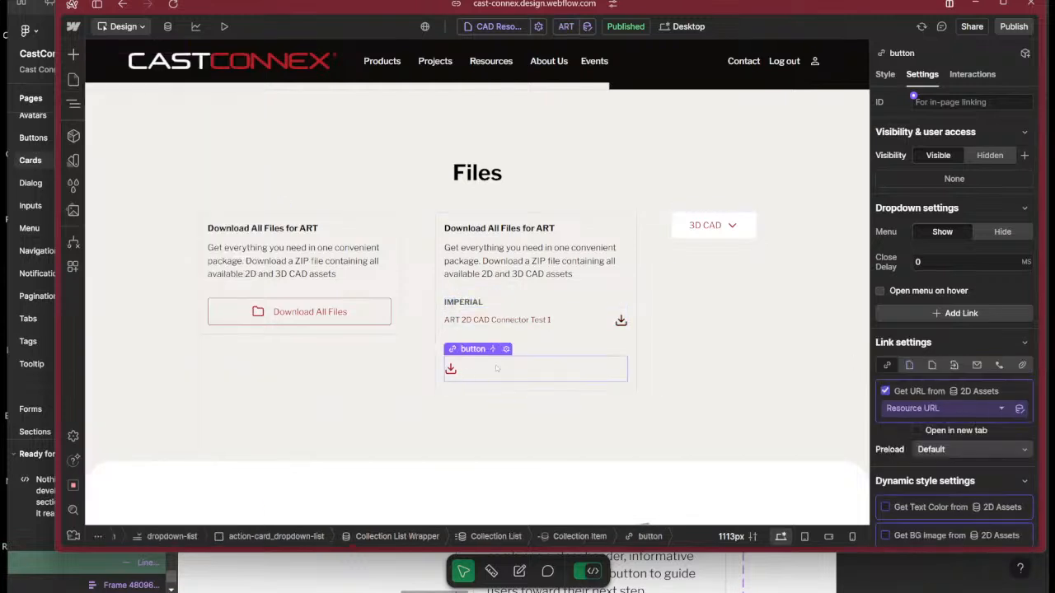
scroll(985, 421, "down", 1)
scroll(983, 419, "down", 3)
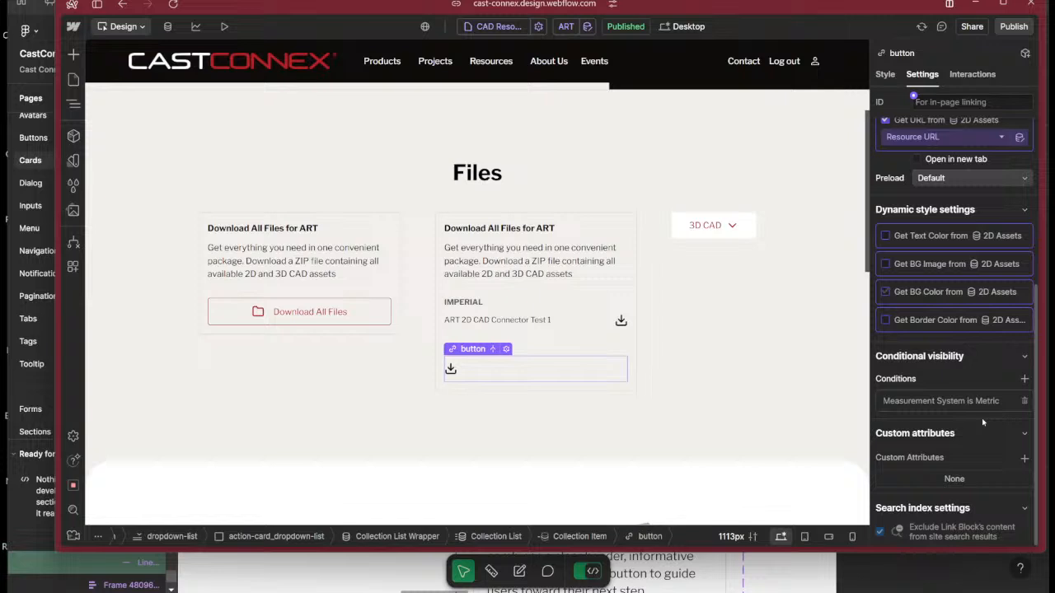
left_click(930, 402)
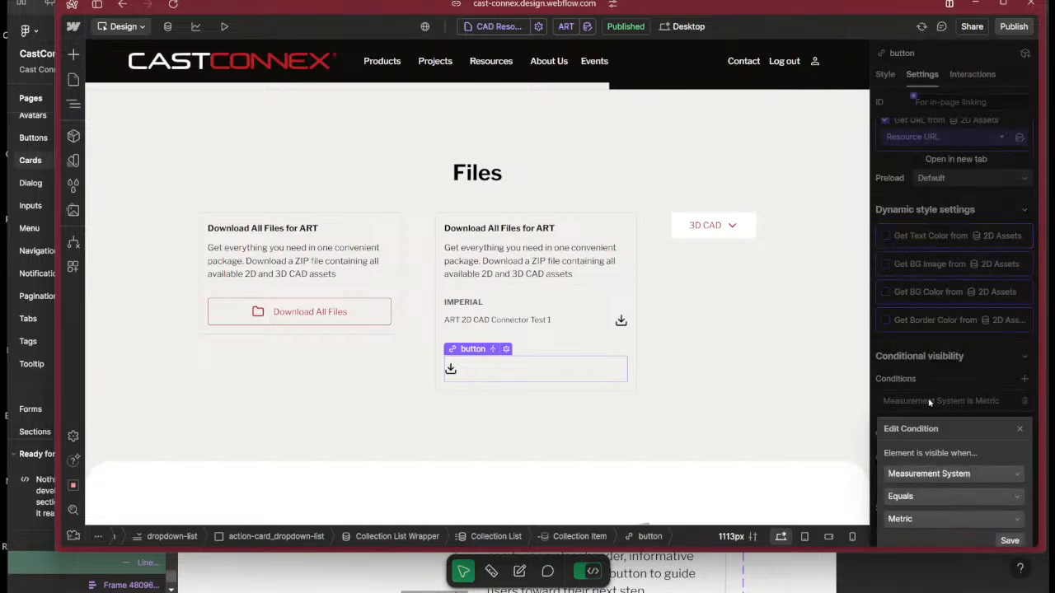
left_click(1007, 540)
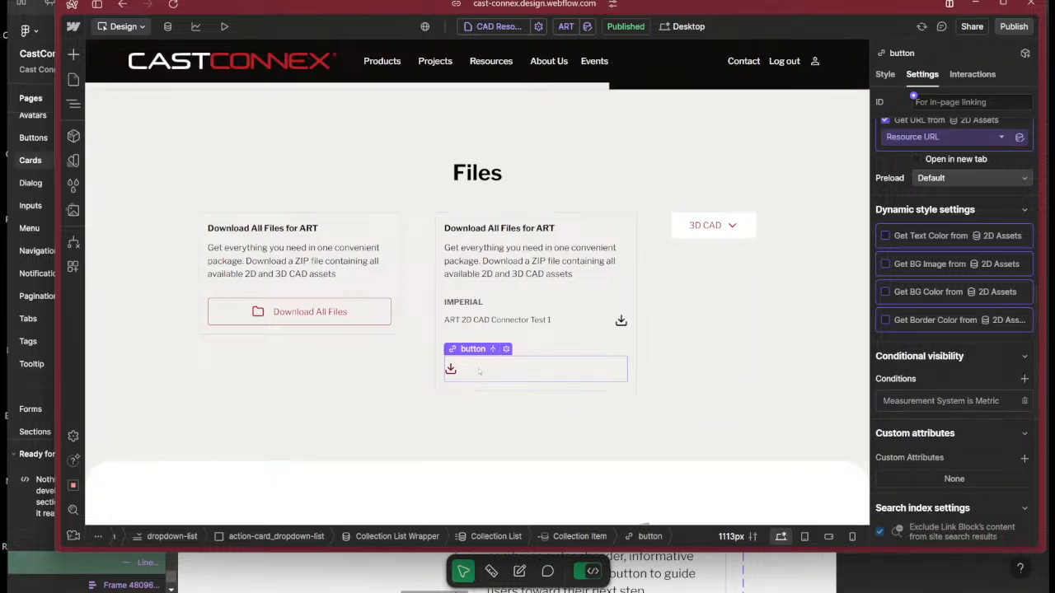
Review the style settings of the METRIC file button and collapse its contents in the element tree.
scroll(969, 230, "up", 5)
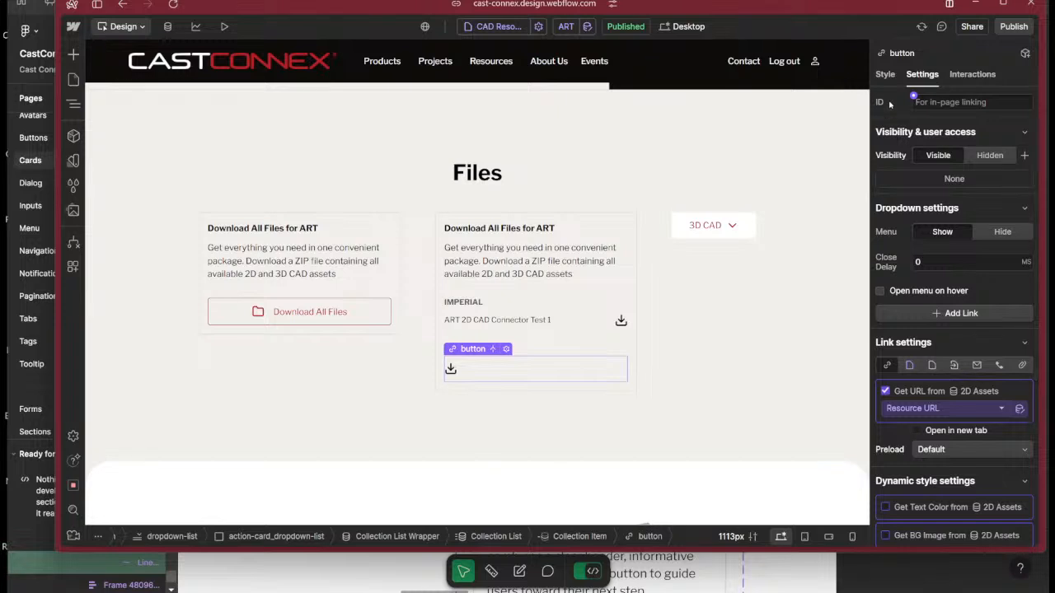
left_click(885, 74)
key("z")
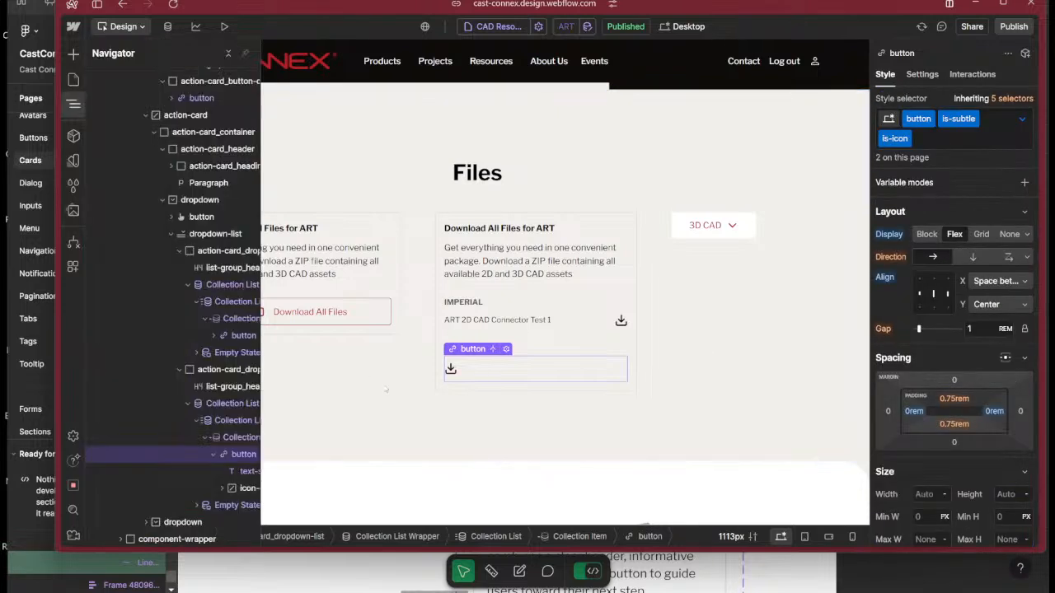
left_click(213, 455)
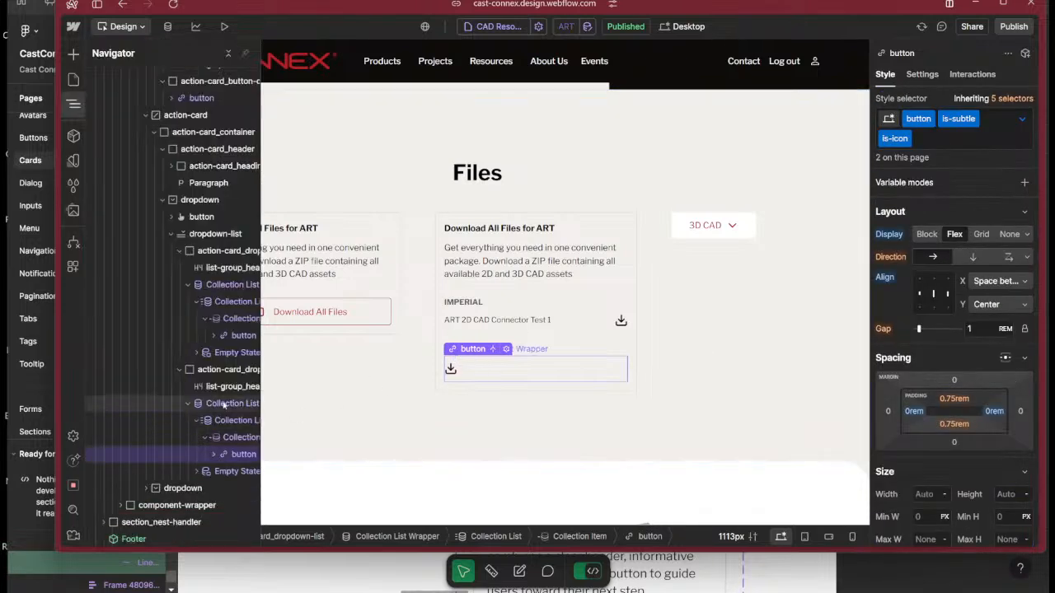
Compare the collection list settings of the IMPERIAL and METRIC groups in the dropdown list.
left_click(223, 403)
key("d")
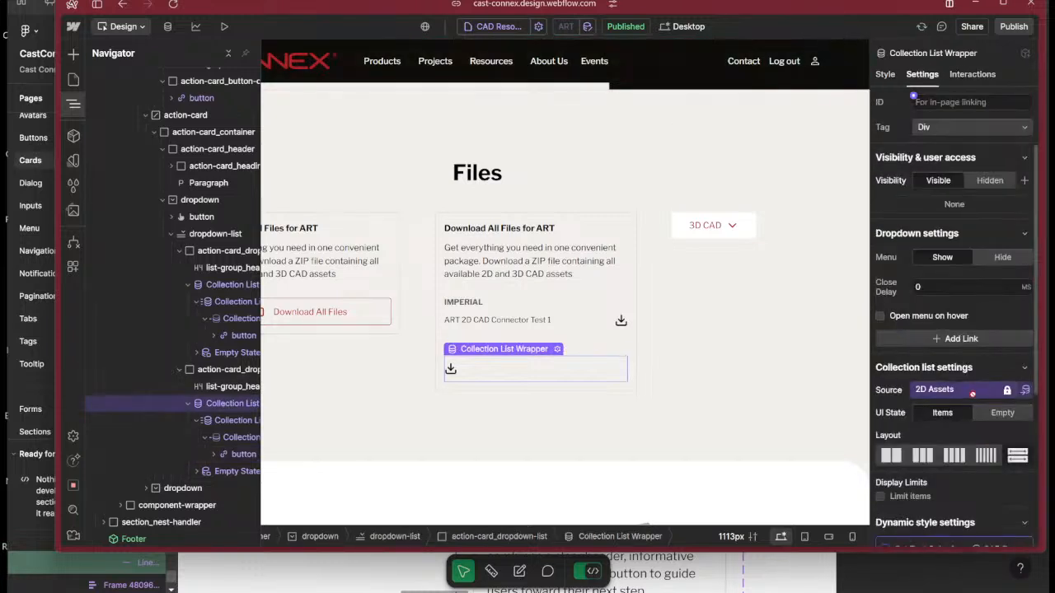
left_click(590, 333)
key("z")
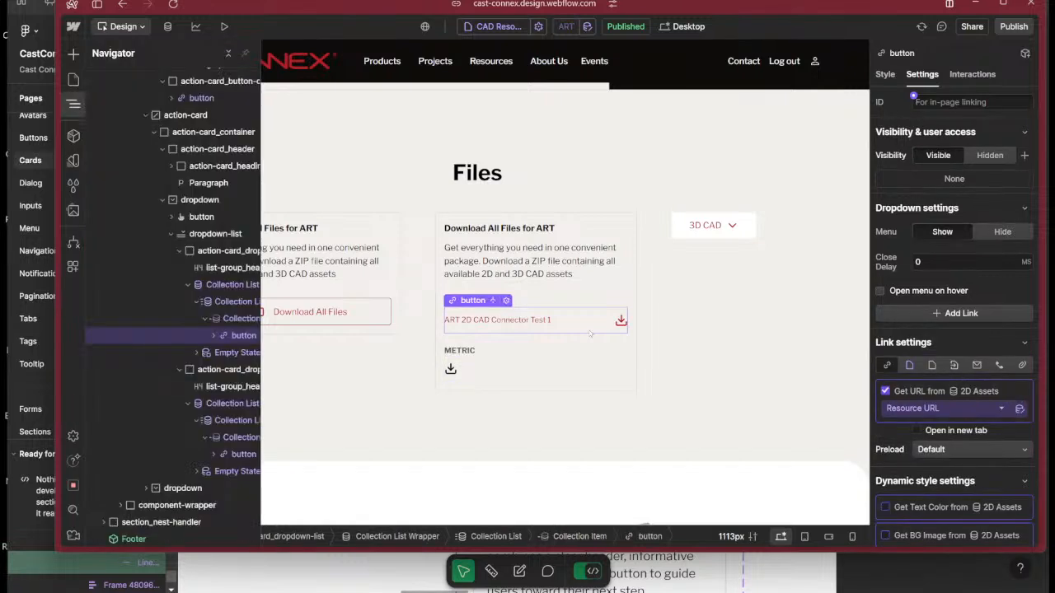
left_click(196, 302)
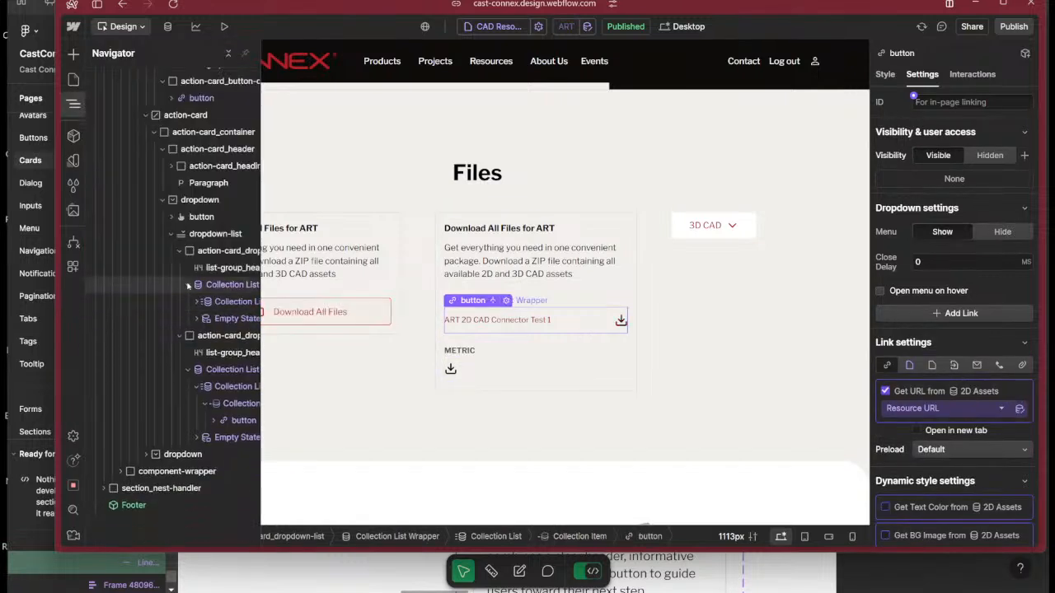
left_click(188, 286)
left_click(221, 285)
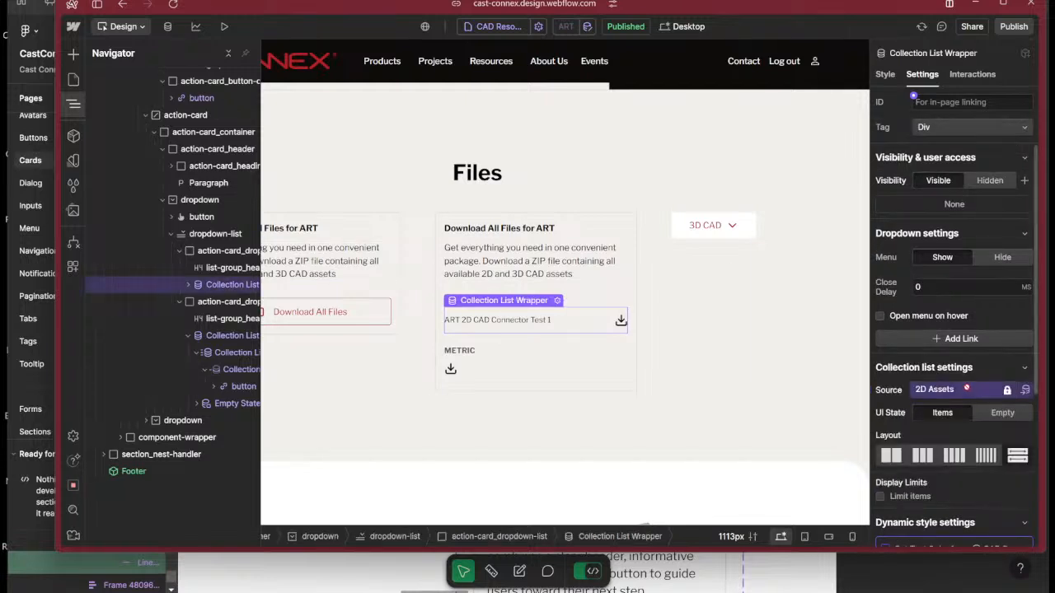
left_click(213, 336)
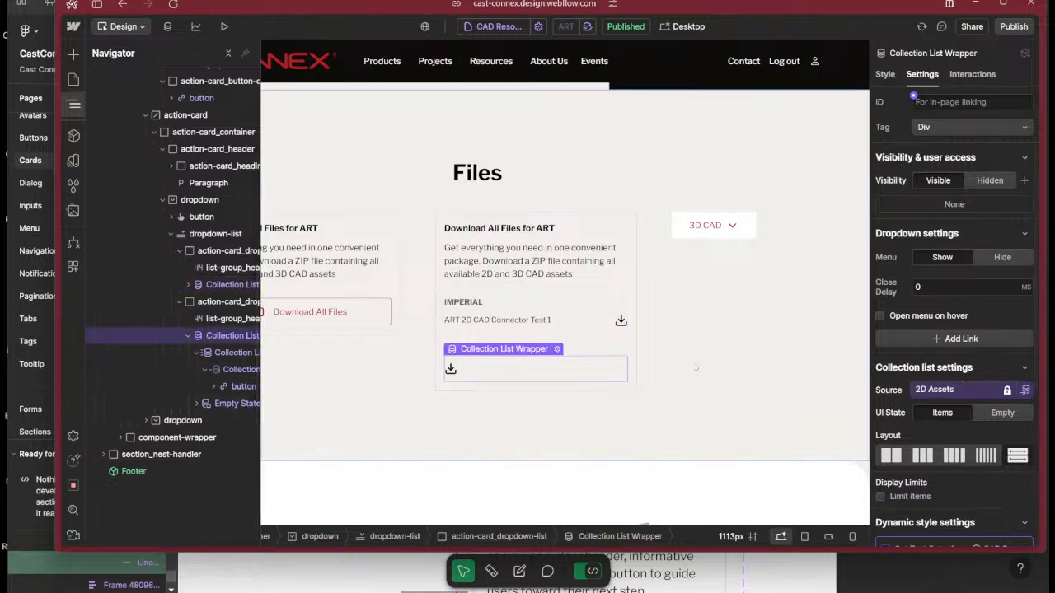
scroll(940, 389, "down", 5)
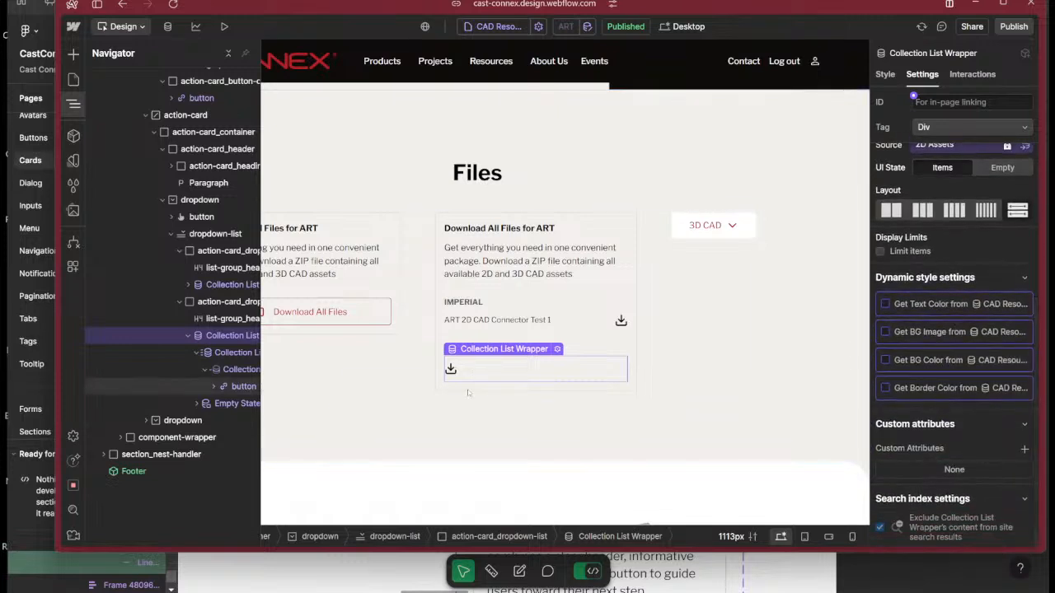
Set the METRIC file button's link to get its URL from the Resource URL field.
left_click(233, 386)
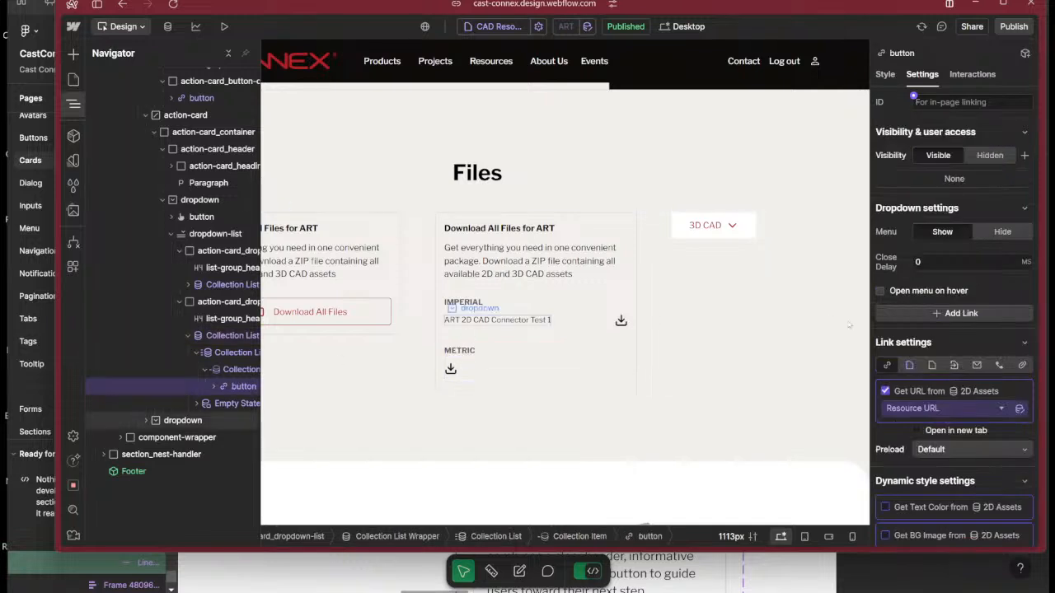
left_click(954, 409)
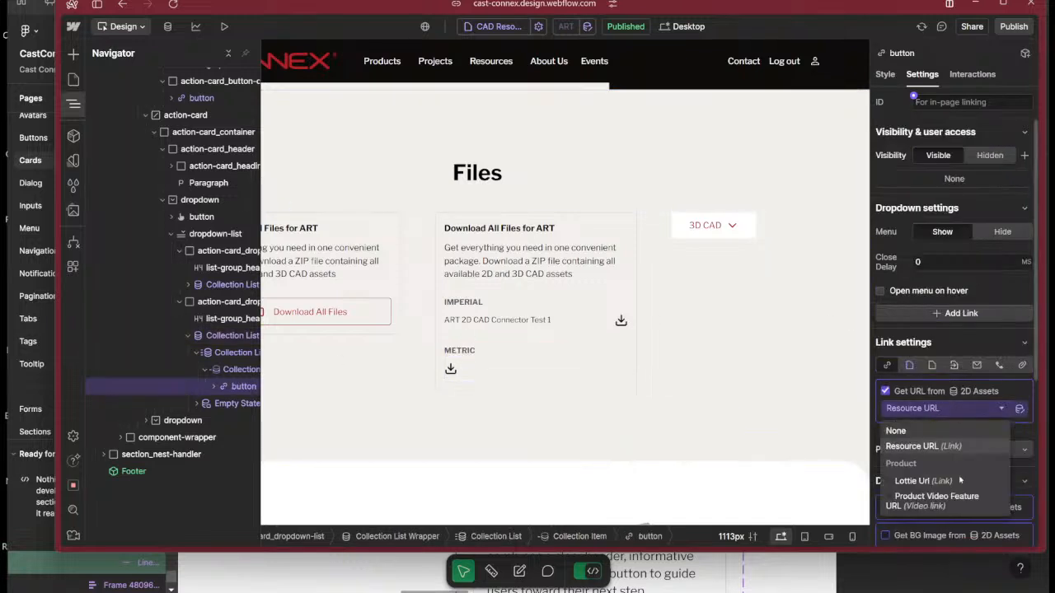
left_click(928, 446)
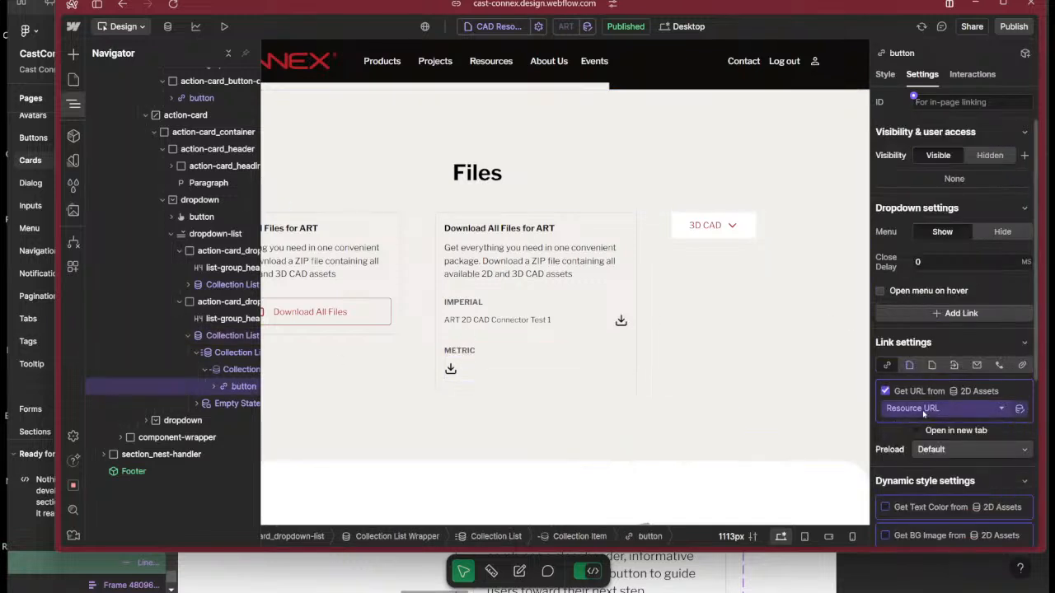
left_click(923, 412)
left_click(923, 415)
Try removing the Measurement System condition from the METRIC file button and select its first file name.
scroll(923, 412, "down", 5)
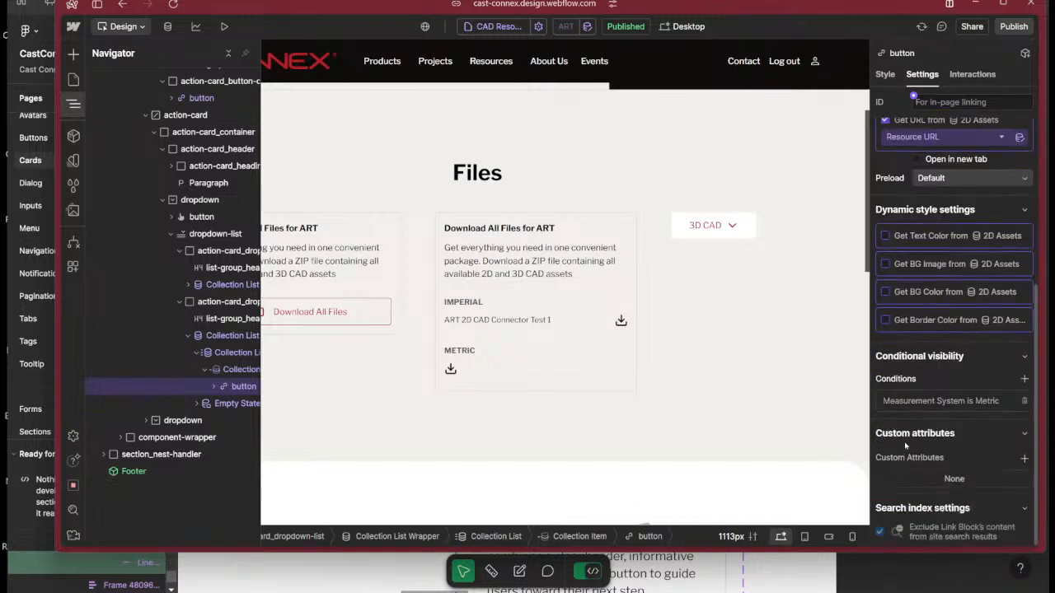
left_click(1025, 401)
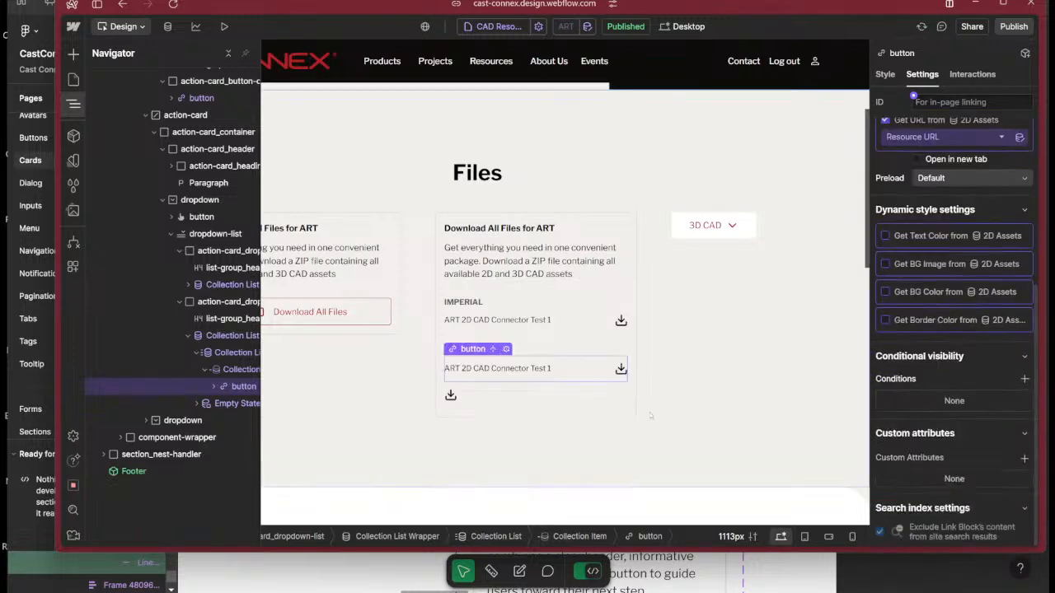
left_click(503, 369)
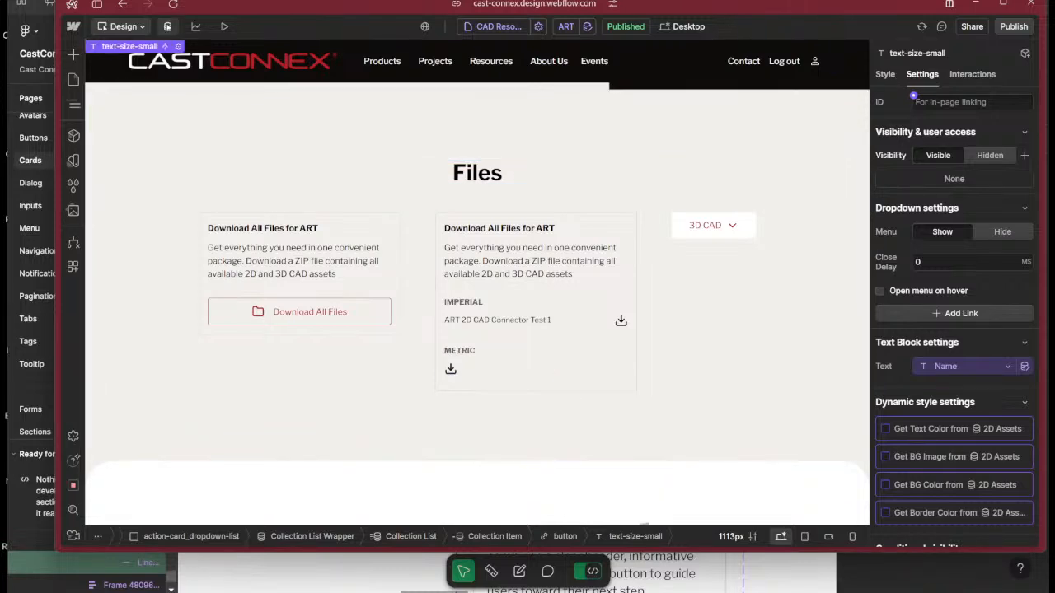
Open the 2D CAD Resources collection in the CMS and compare the fields of ART 2D CAD Connector Test 2 and Test 1.
left_click(168, 26)
left_click(172, 103)
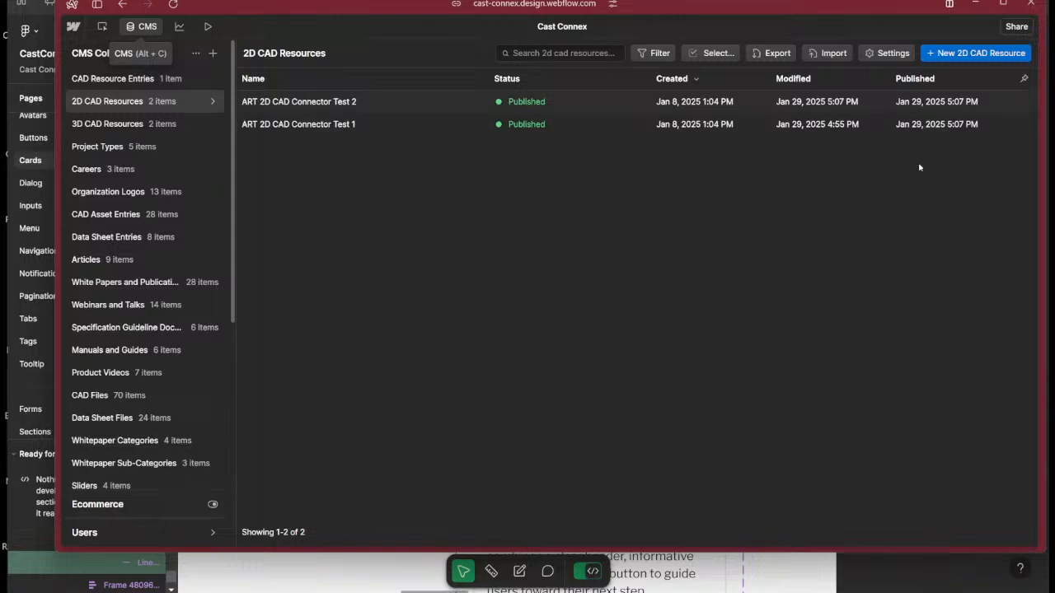
left_click(394, 107)
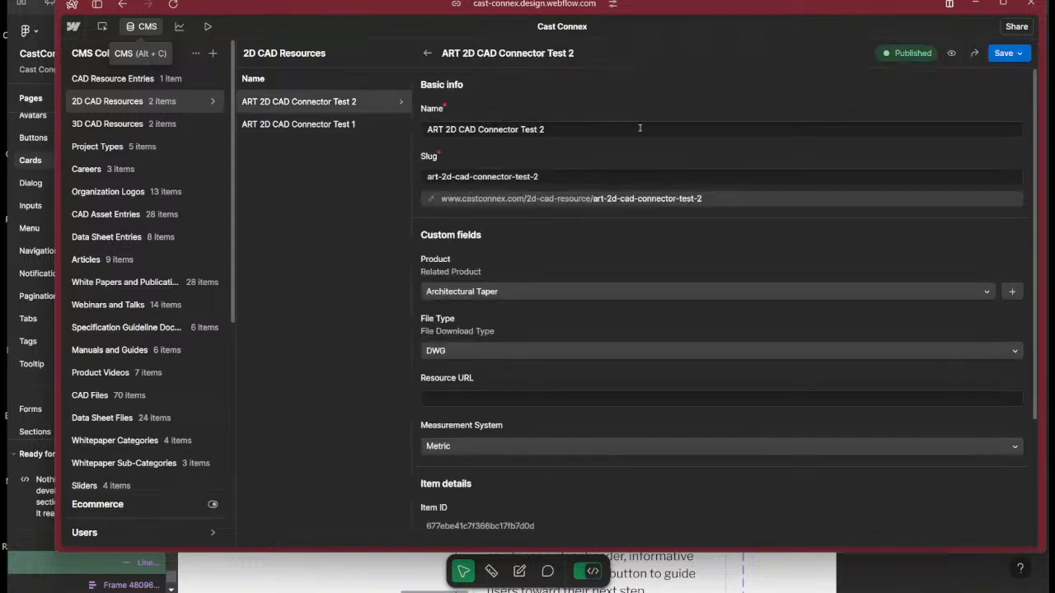
scroll(613, 287, "down", 1)
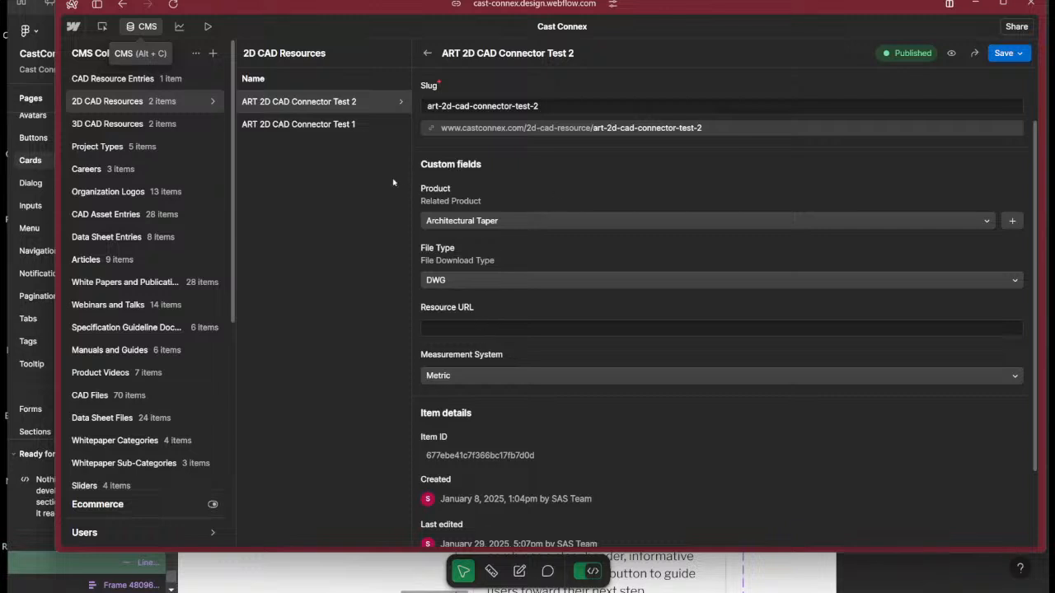
left_click(342, 127)
scroll(558, 325, "down", 3)
double_click(444, 229)
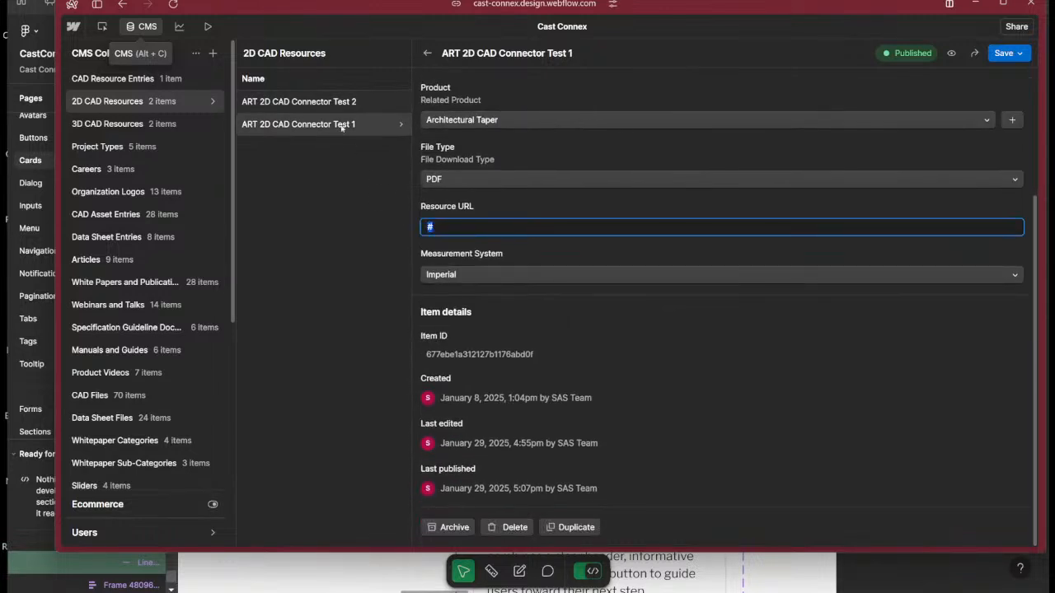
Set the Resource URL of ART 2D CAD Connector Test 2 to # and republish the item.
left_click(334, 100)
left_click(460, 403)
type("#")
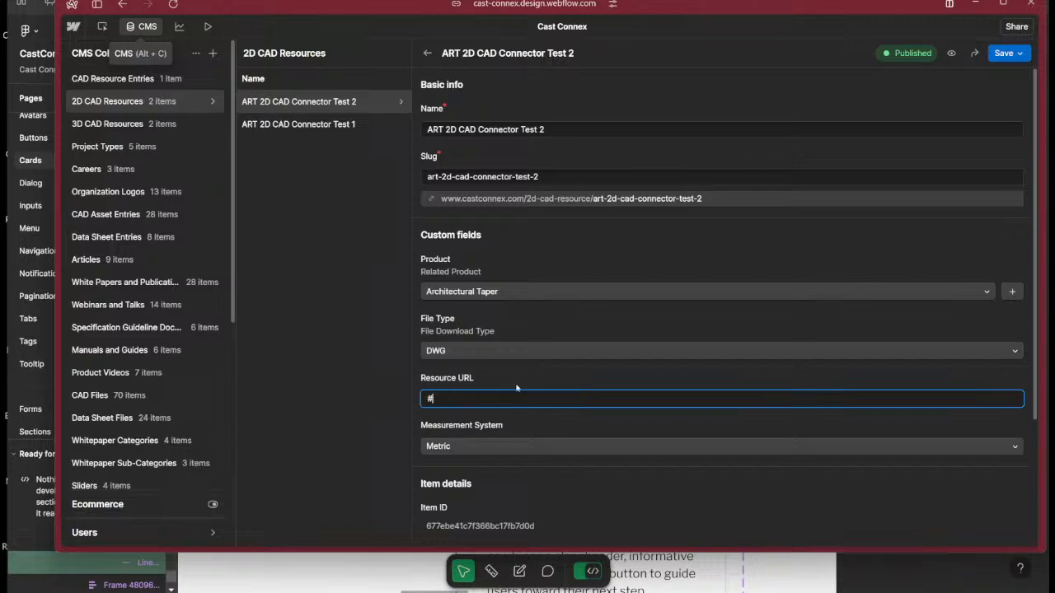
left_click(1019, 52)
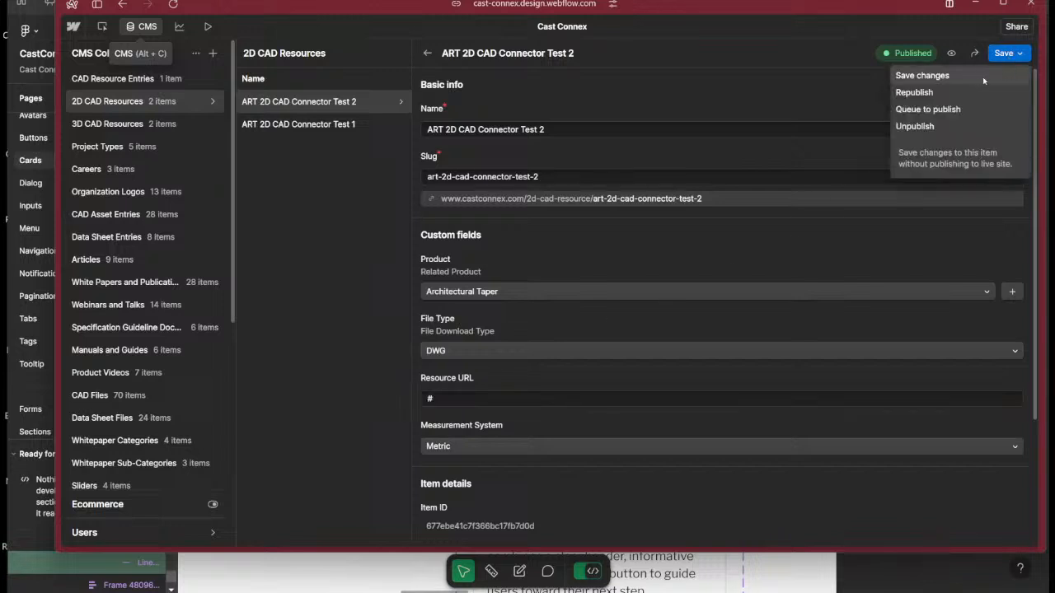
left_click(960, 94)
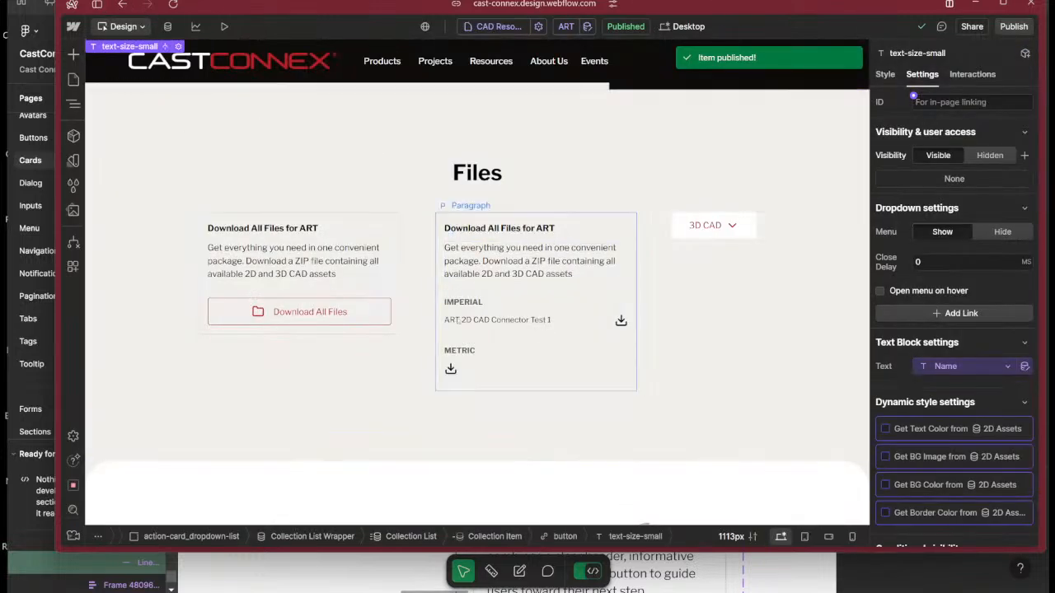
Check the Measurement System visibility conditions of the METRIC and IMPERIAL file buttons, saving each with its existing value.
left_click(521, 365)
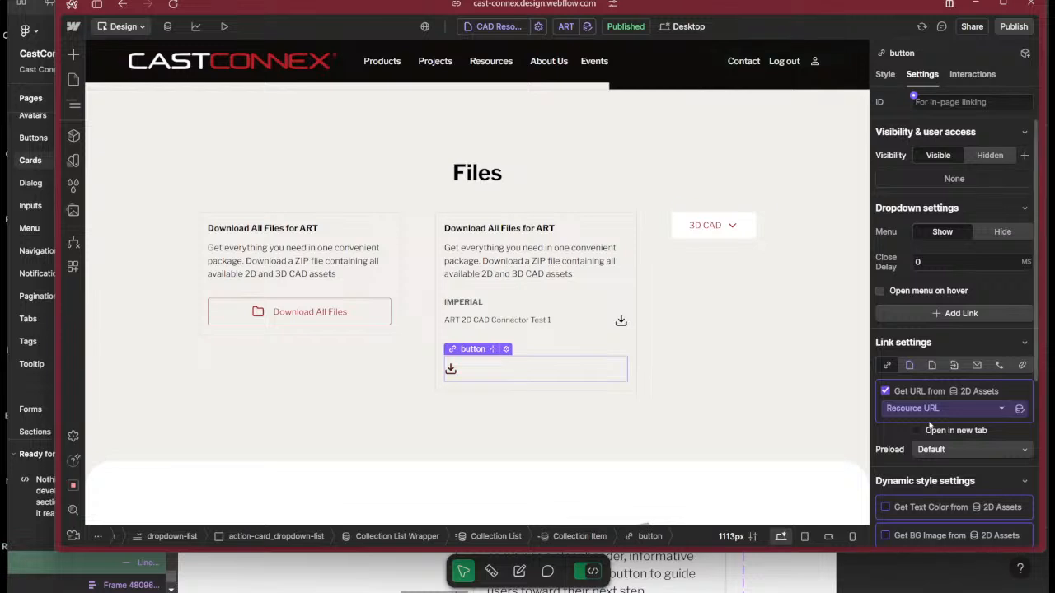
scroll(981, 470, "down", 5)
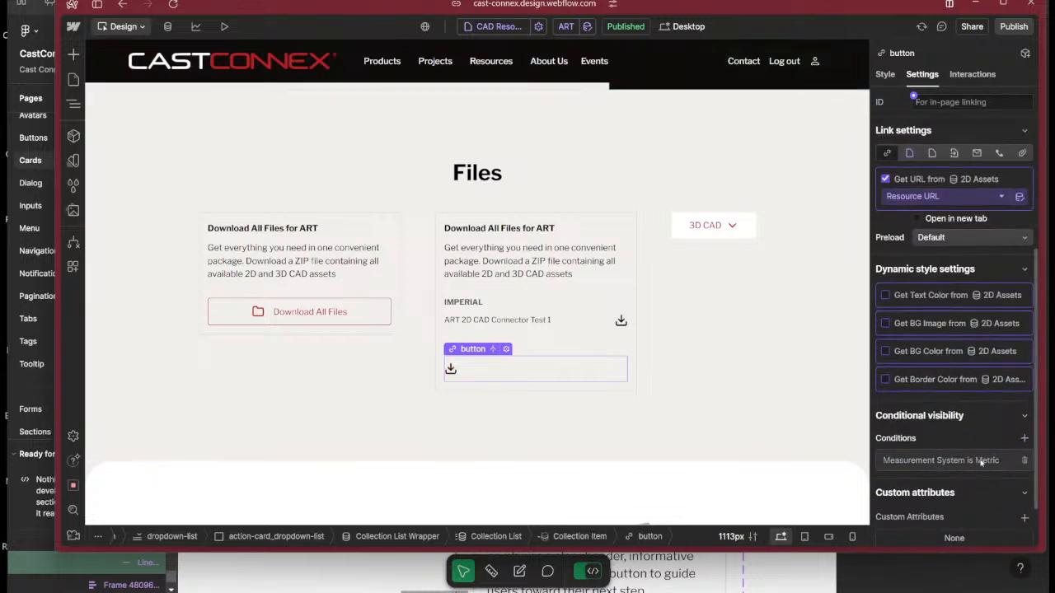
left_click(981, 460)
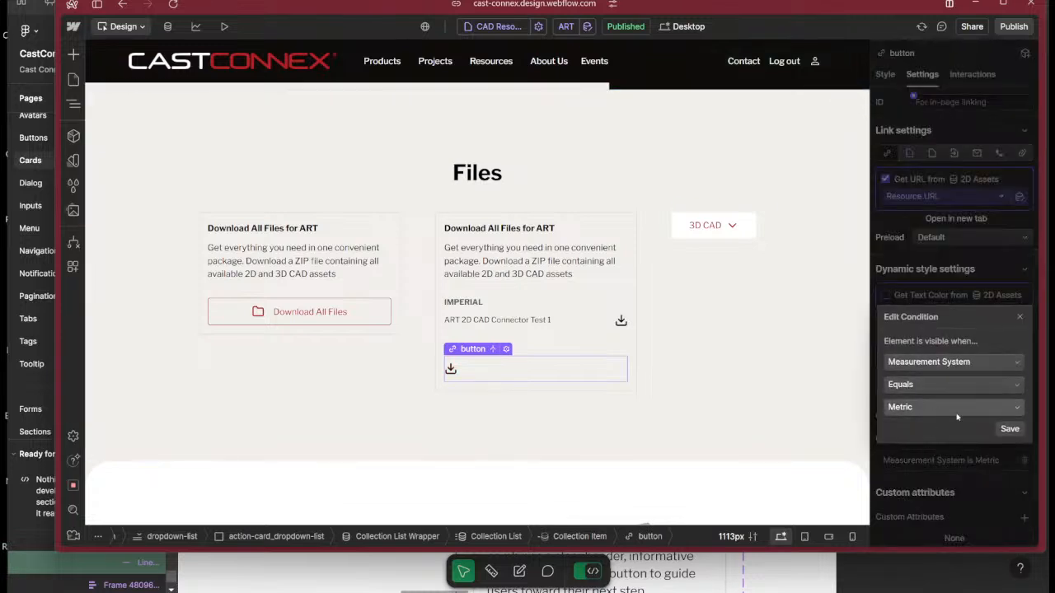
left_click(1009, 429)
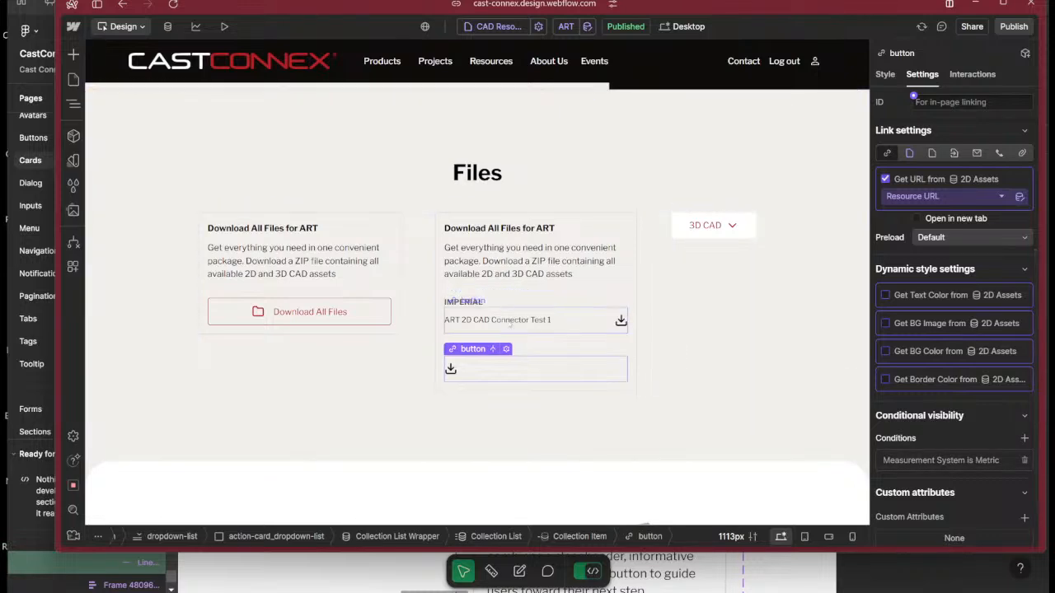
left_click(511, 322)
left_click(578, 324)
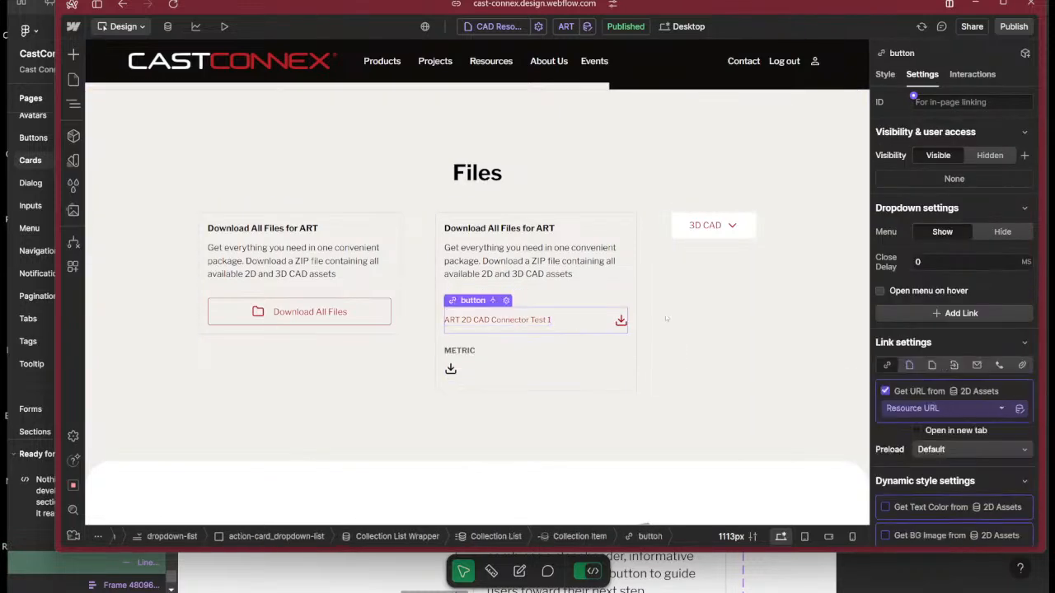
scroll(578, 324, "down", 1)
scroll(948, 412, "down", 4)
left_click(973, 403)
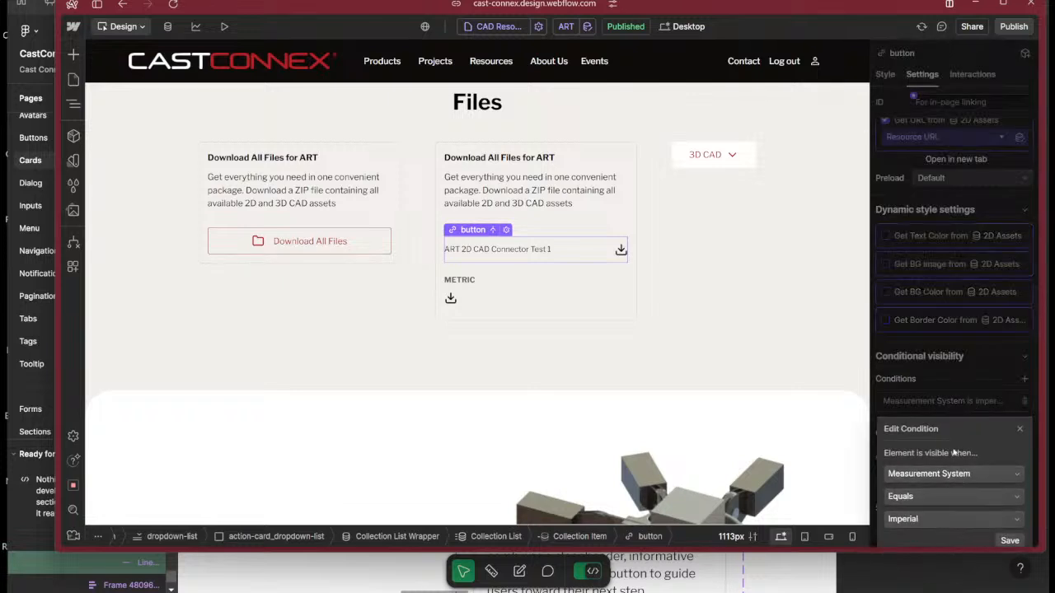
left_click(1010, 540)
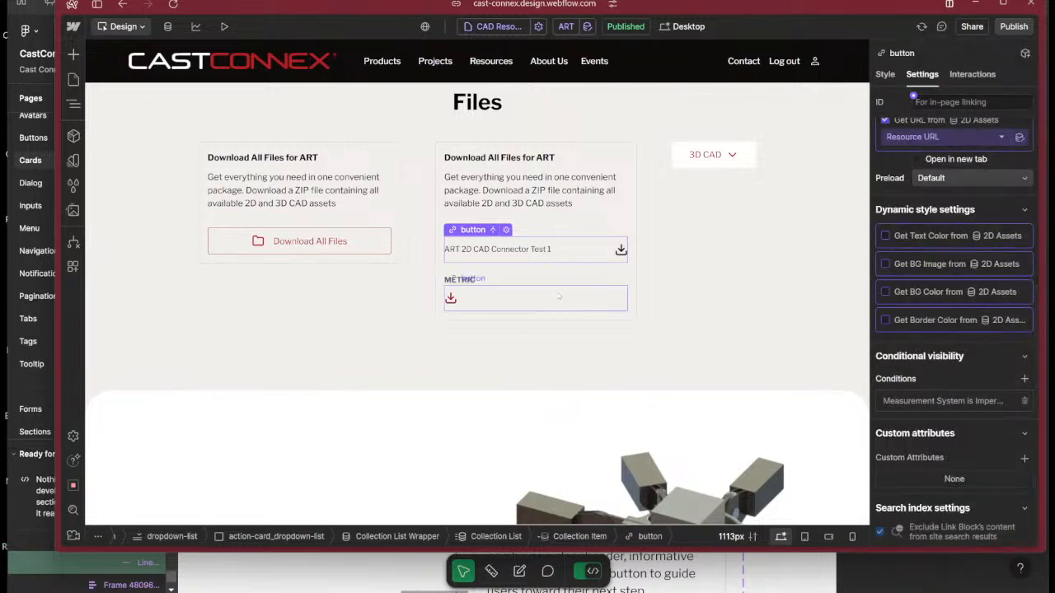
Publish the site to the staging domain cast-connex.webflow.io and dismiss the publishing progress.
left_click(1016, 27)
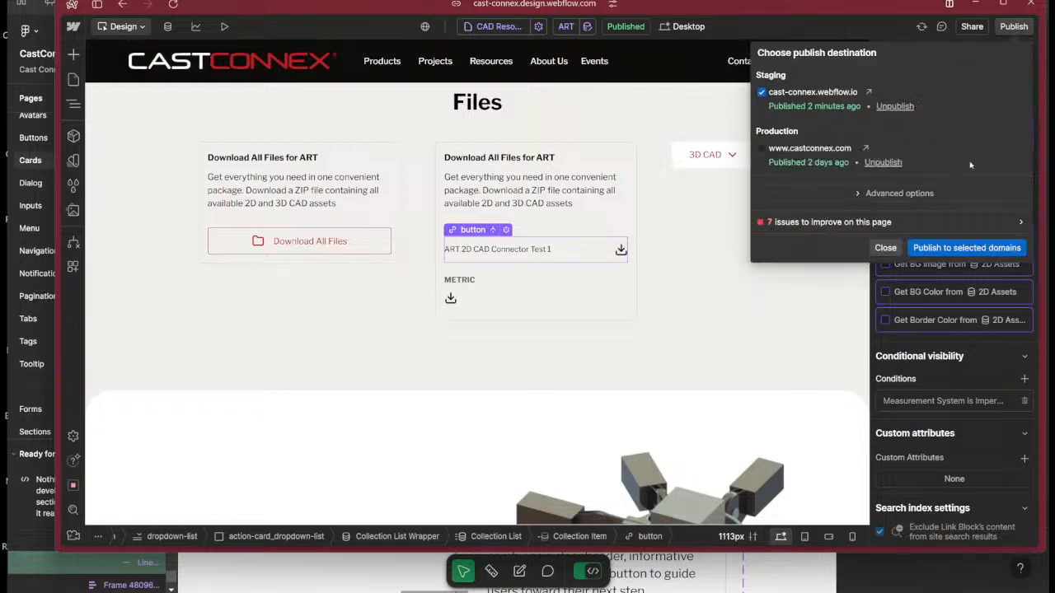
left_click(995, 247)
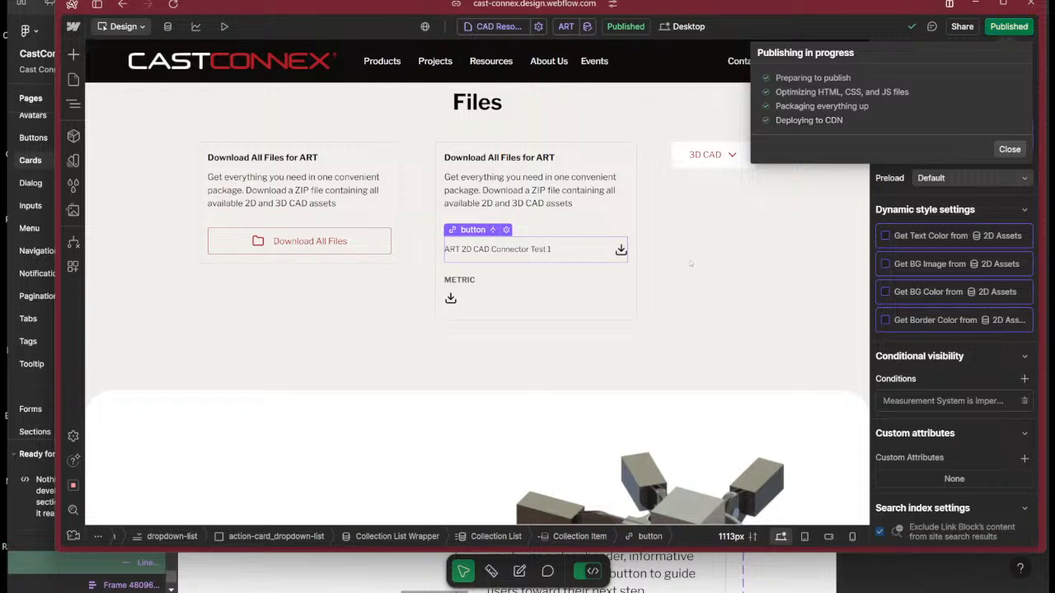
left_click(886, 246)
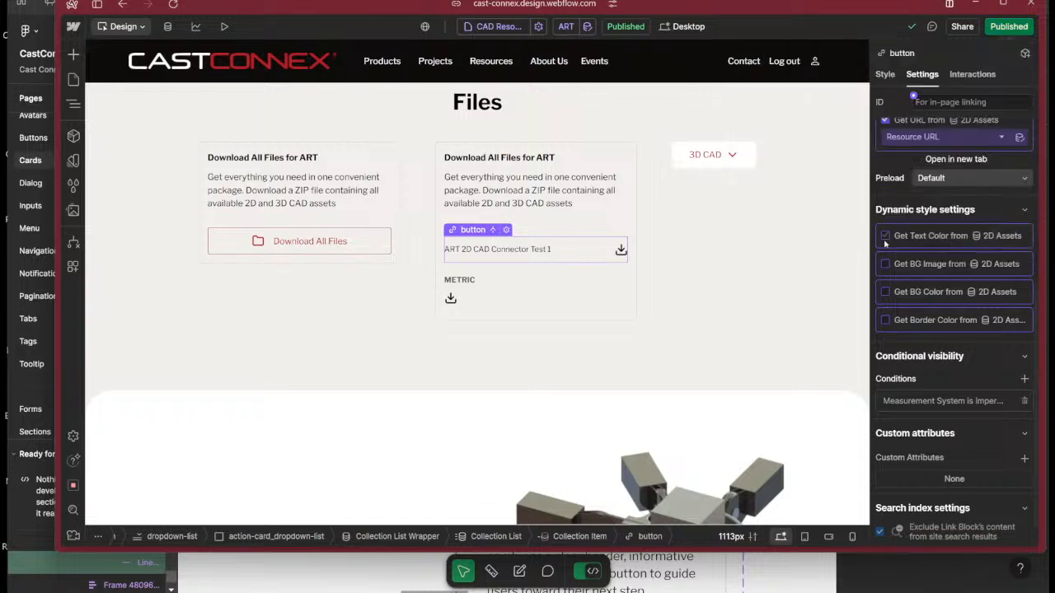
Select the file name text inside the METRIC button and inspect its Measurement System visibility condition and value choices.
left_click(535, 297)
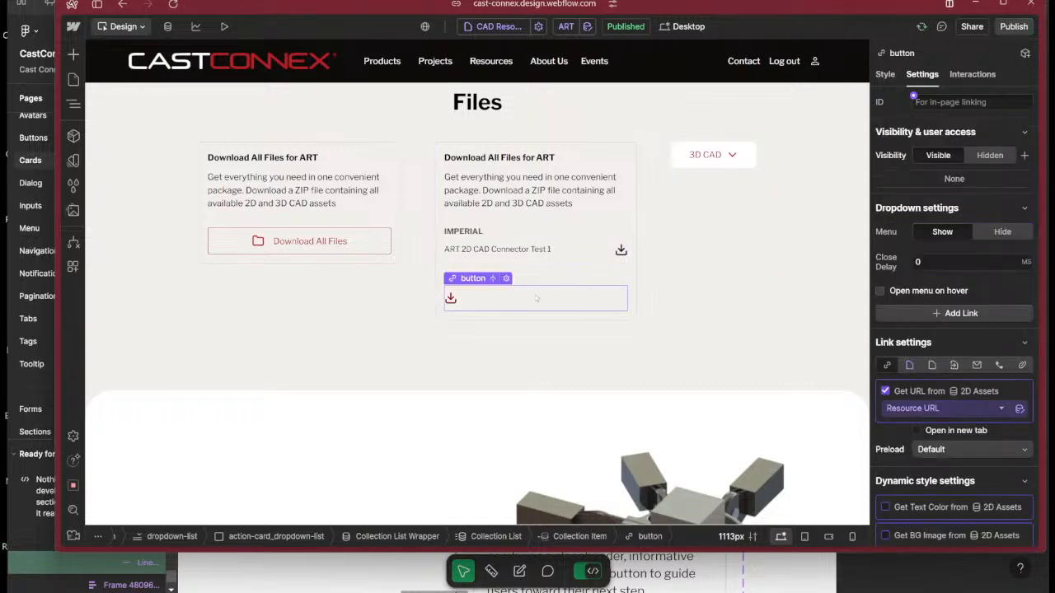
key("z")
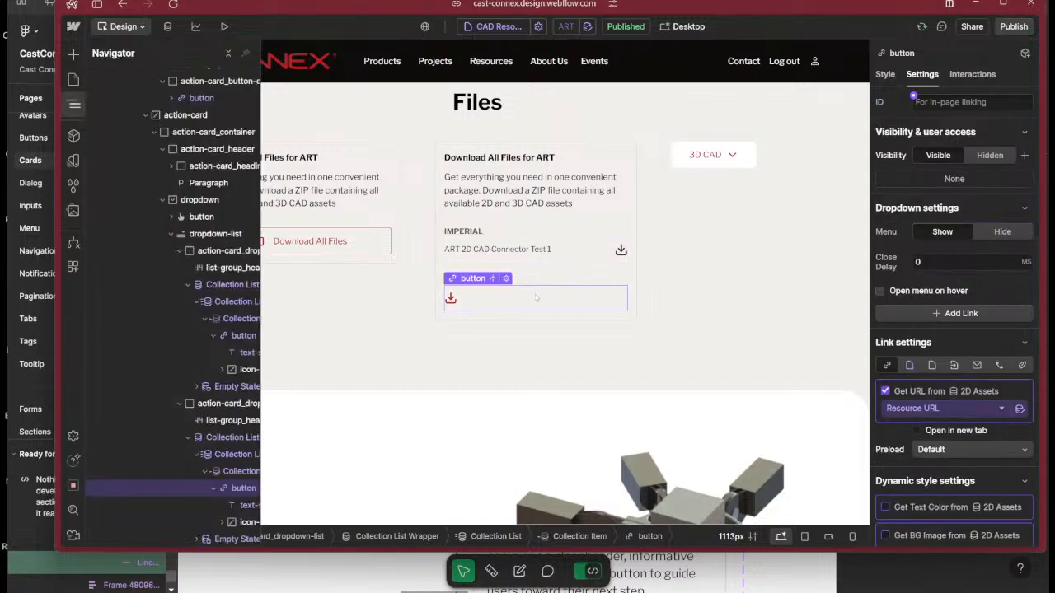
left_click(238, 504)
scroll(955, 404, "down", 5)
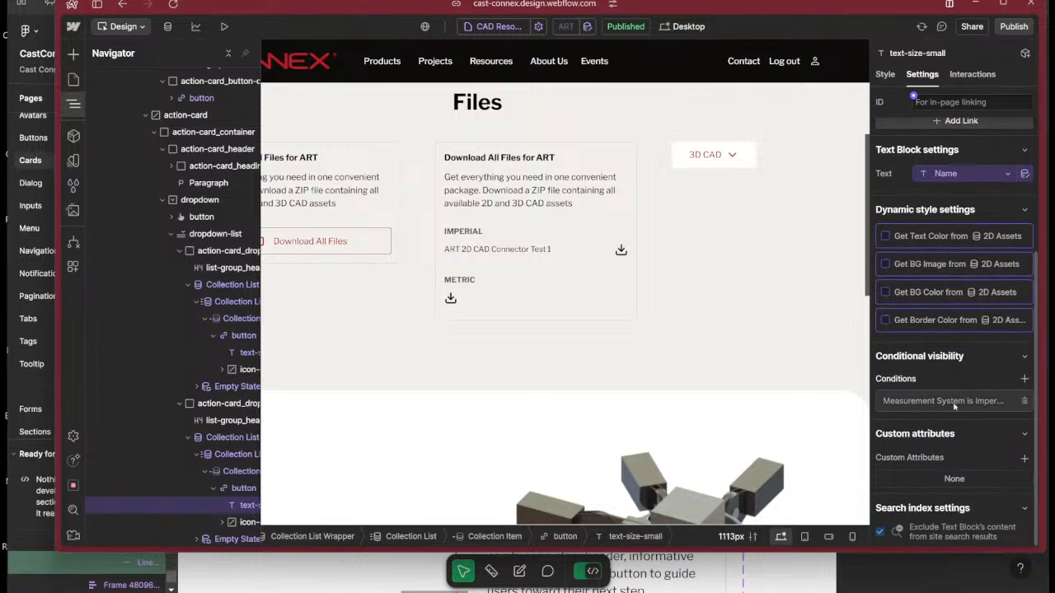
left_click(955, 402)
left_click(985, 522)
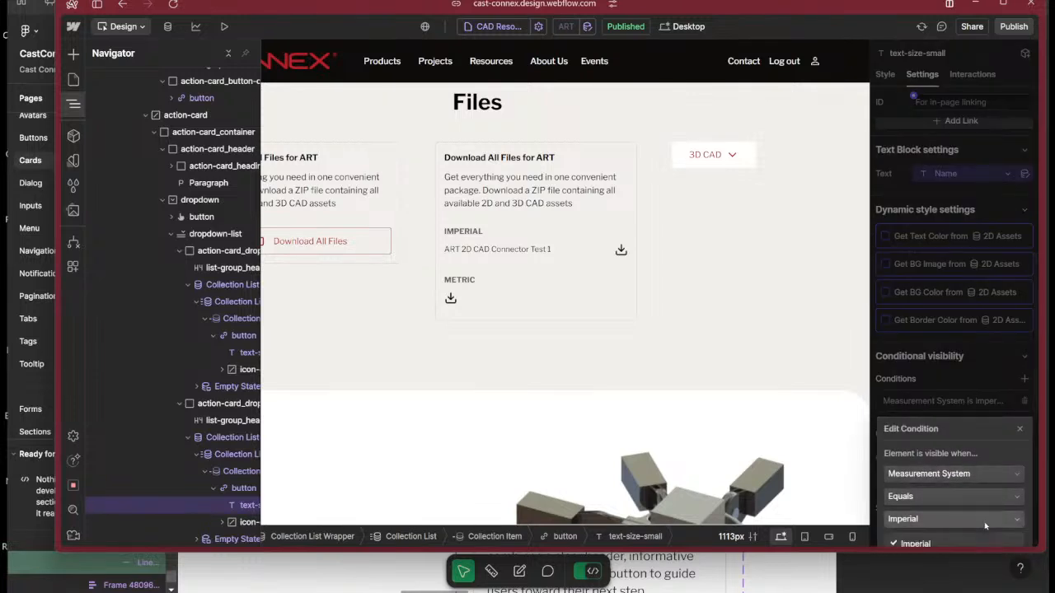
left_click_drag(942, 429, 934, 392)
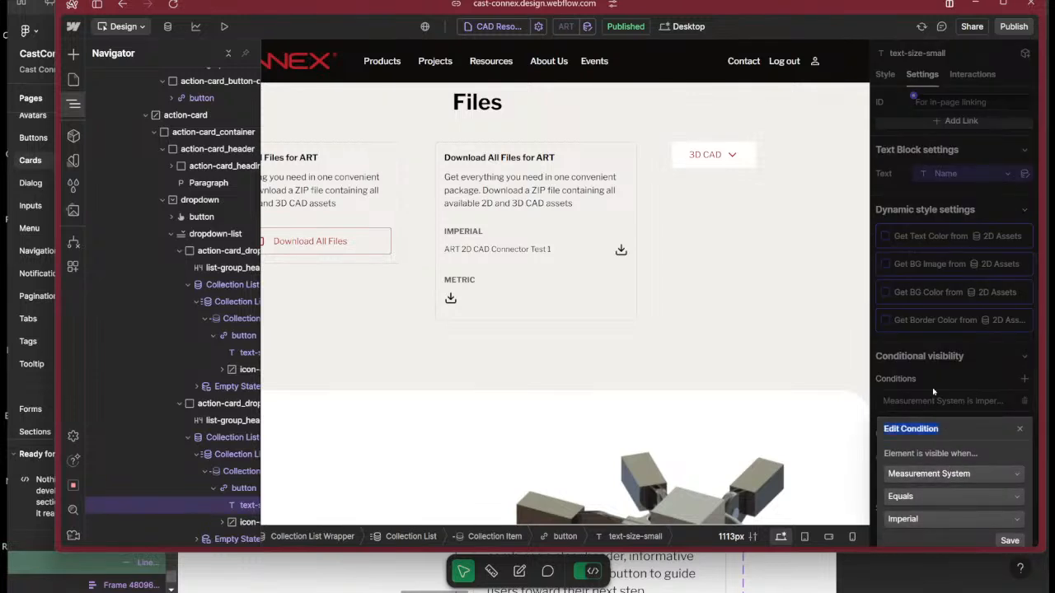
left_click(993, 417)
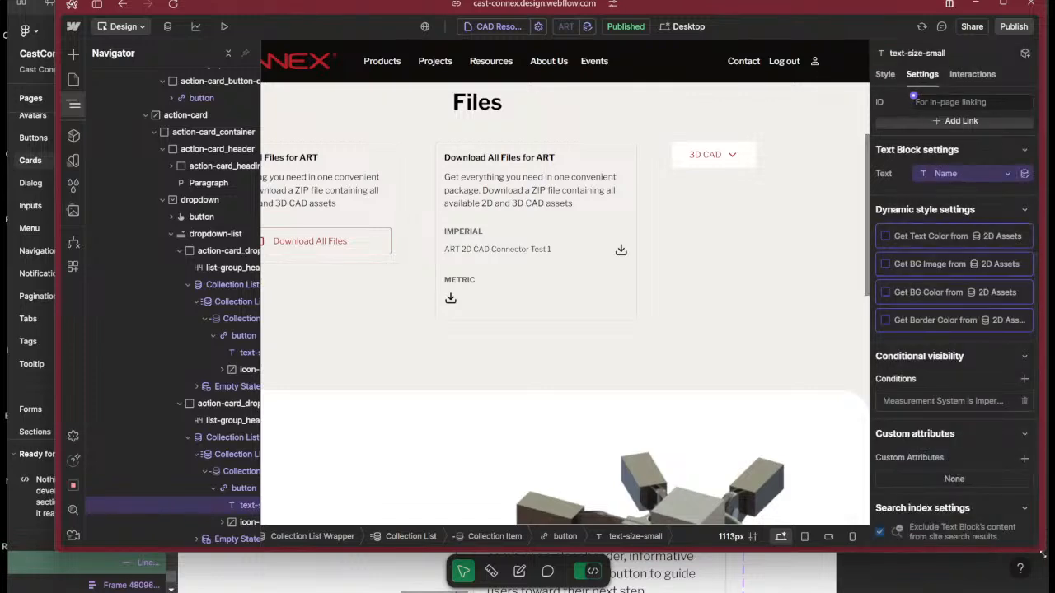
Enlarge the browser window and reopen the METRIC file name's visibility condition, leaving its value as is.
left_click_drag(1042, 553, 1048, 592)
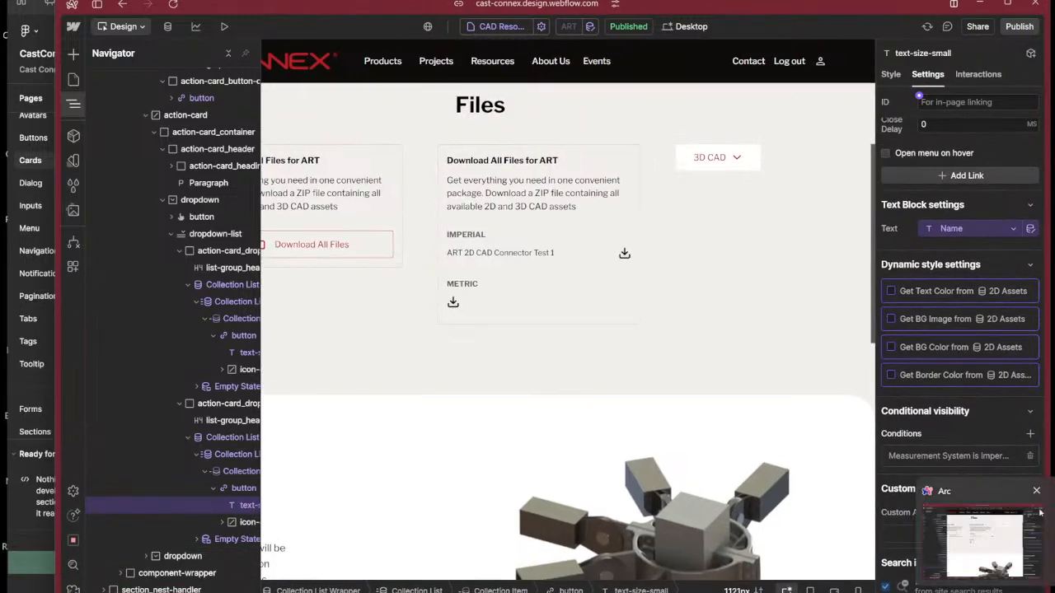
left_click_drag(862, 12, 863, 4)
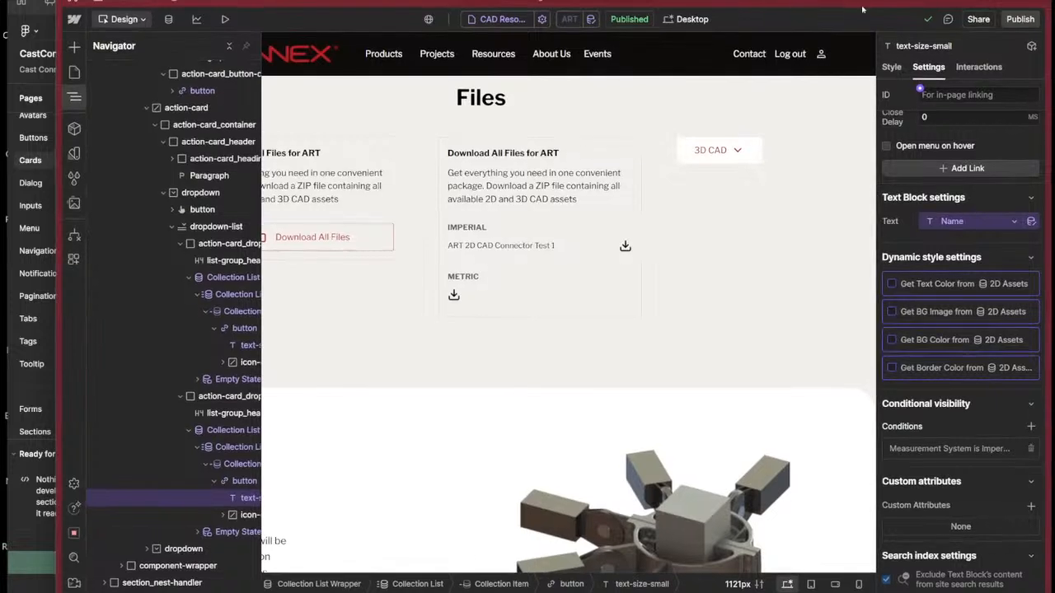
left_click(980, 448)
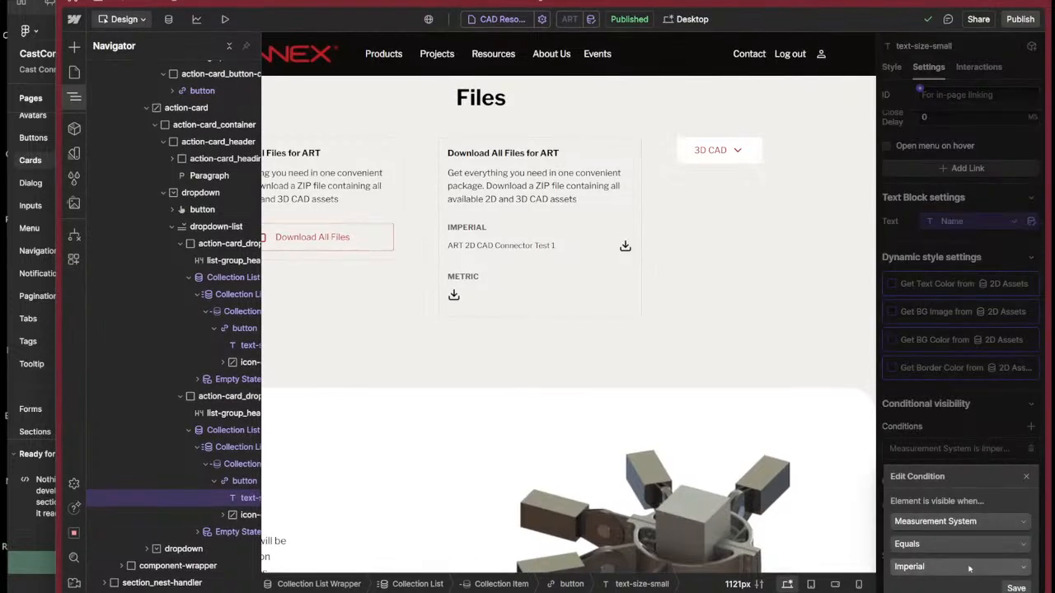
left_click(236, 495)
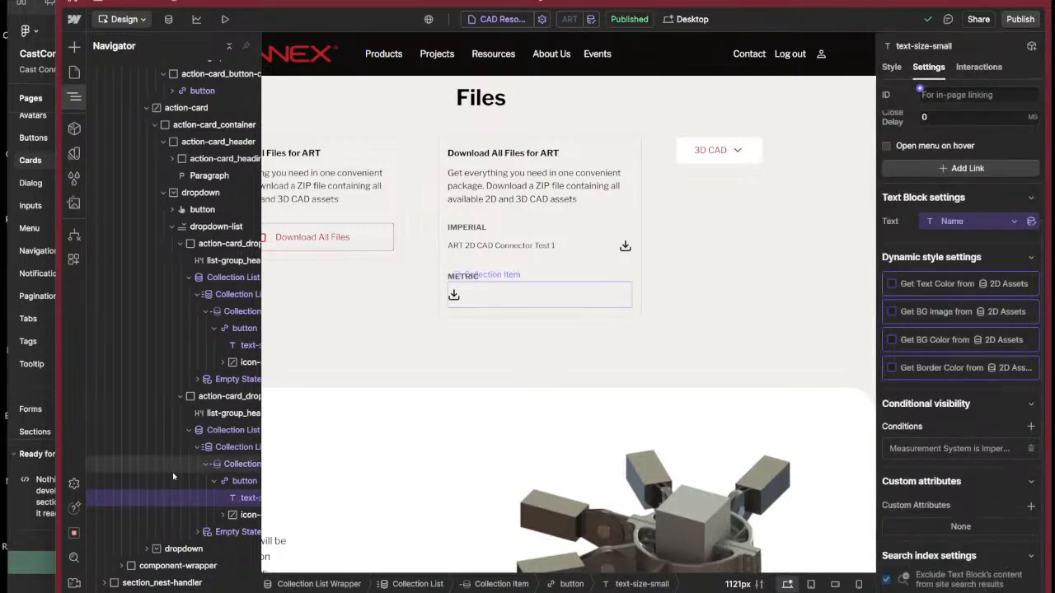
Select the Collection List that holds the METRIC file button and review its source and display settings.
left_click(486, 295)
left_click(487, 295)
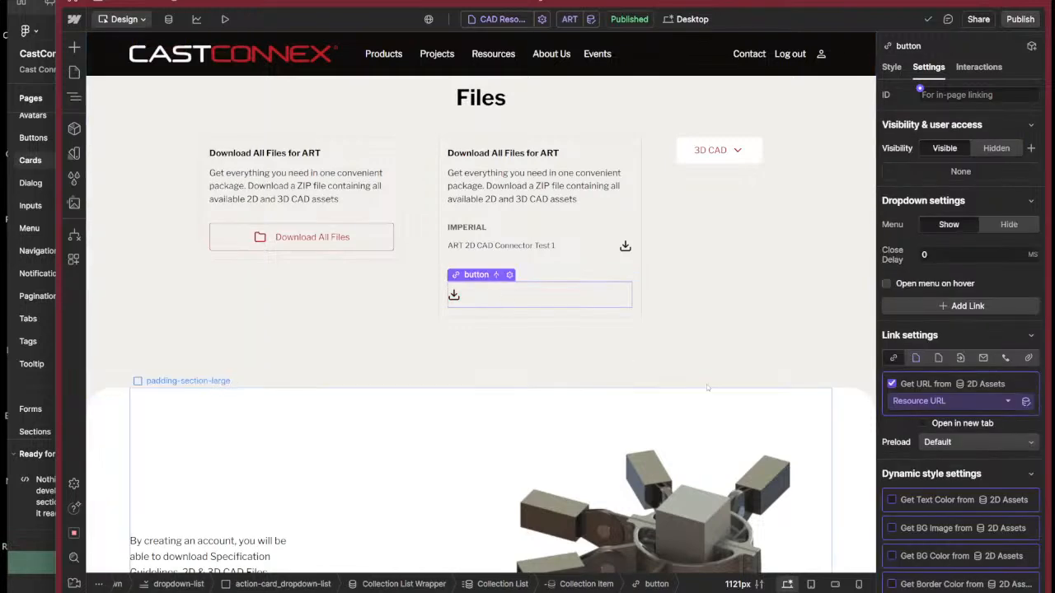
key("z")
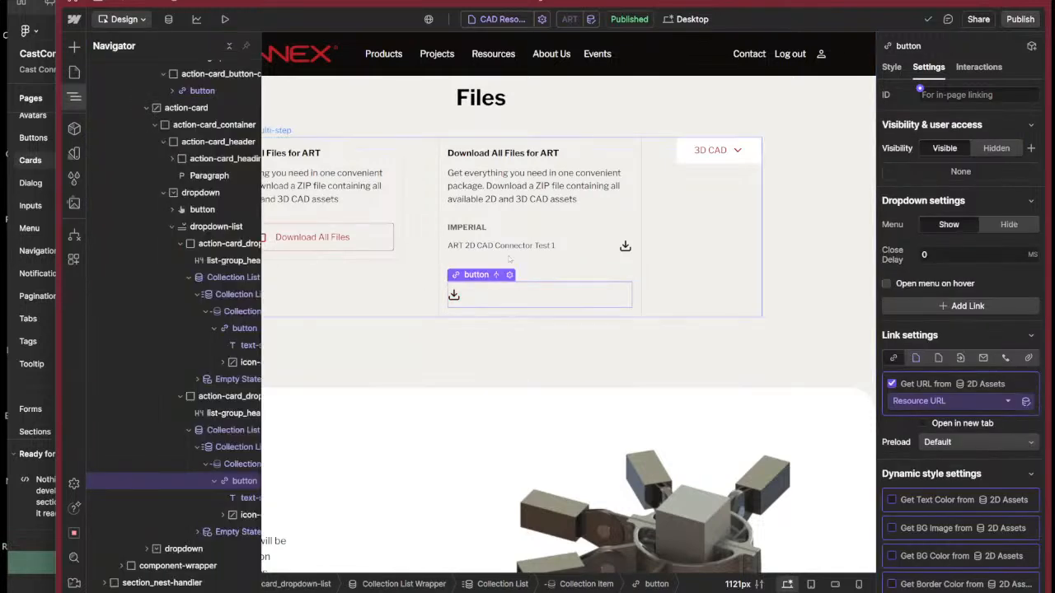
left_click(231, 447)
scroll(965, 444, "down", 5)
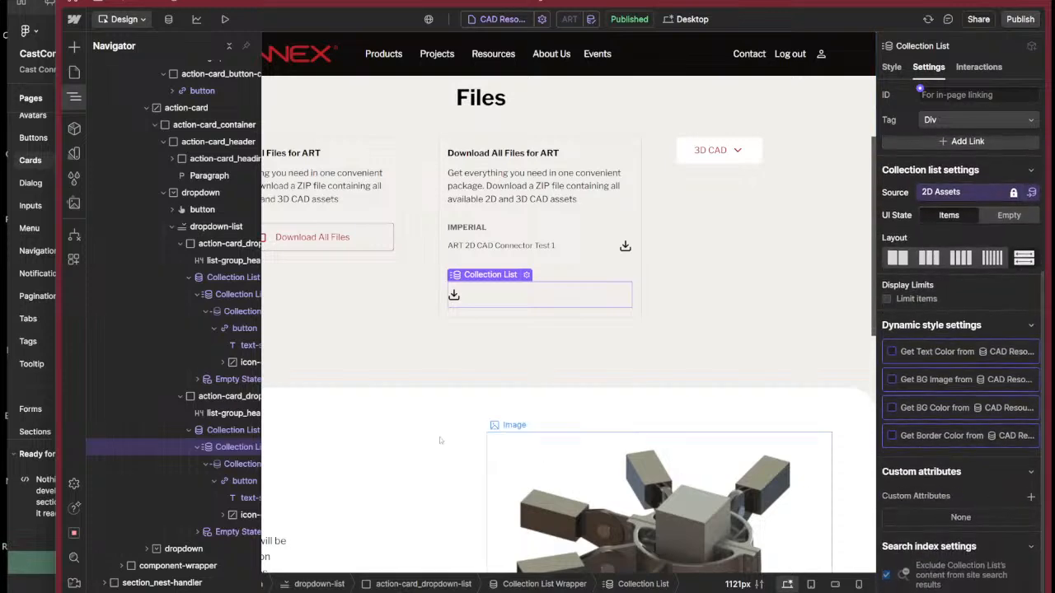
Change the METRIC file button's visibility condition to Measurement System equals Imperial and save it.
left_click(236, 481)
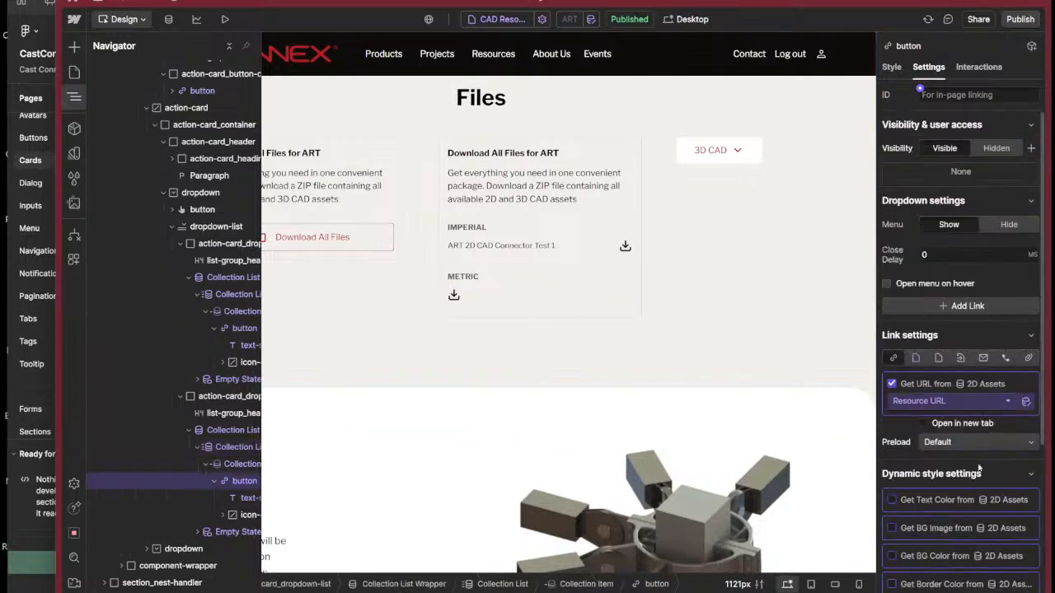
scroll(940, 420, "down", 5)
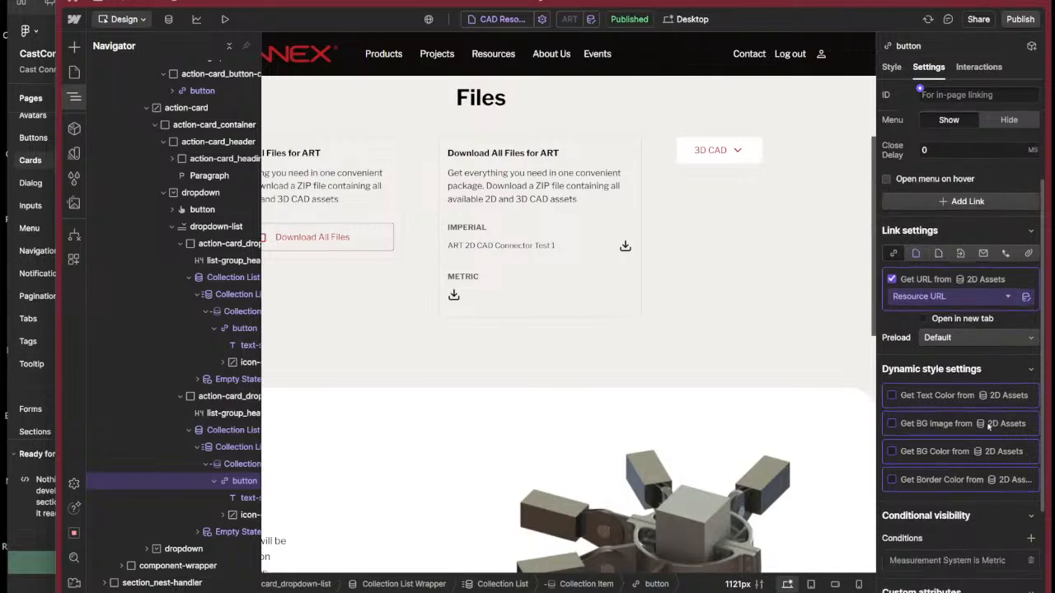
left_click(947, 448)
left_click(936, 566)
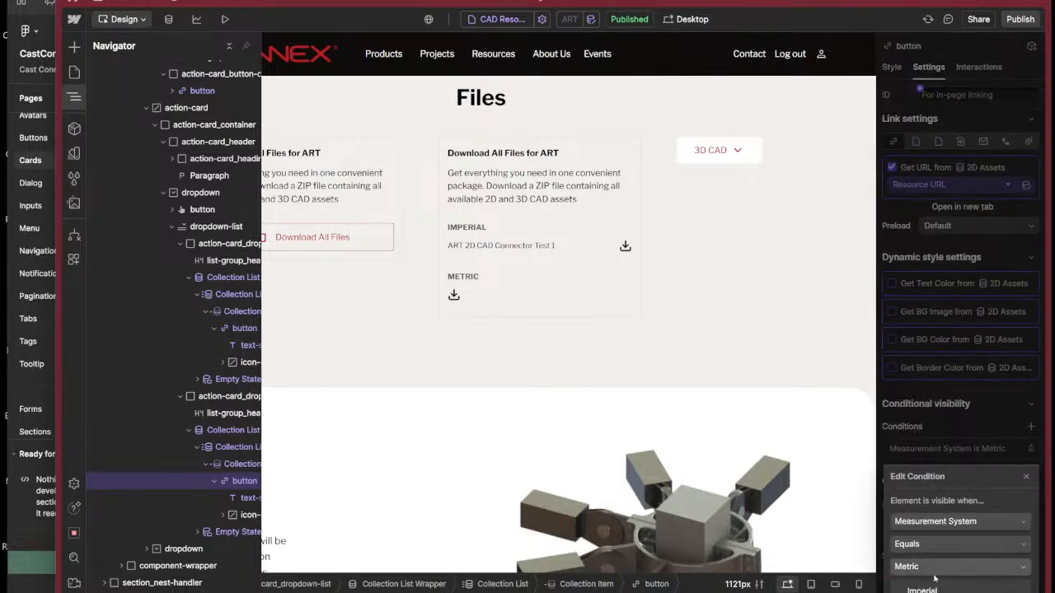
left_click(931, 590)
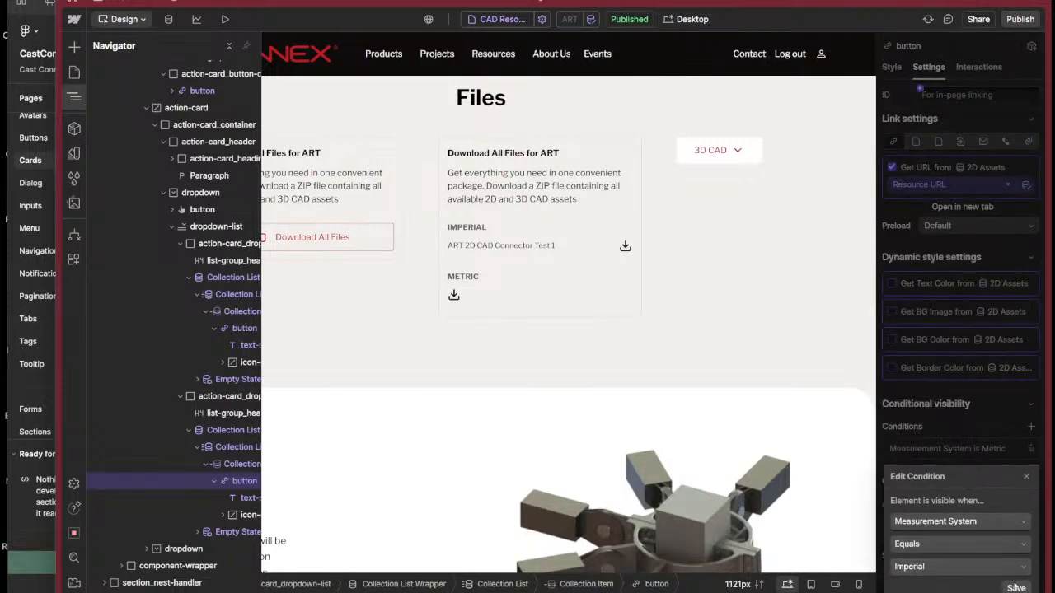
left_click(1017, 588)
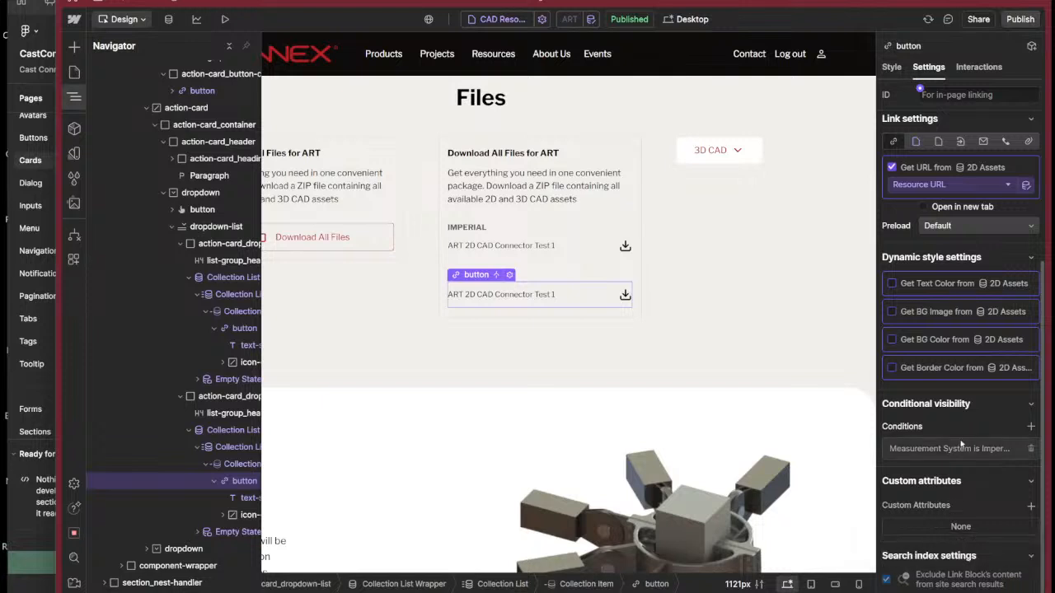
Review the fields available for the METRIC file name text, including those under Product, and keep it bound to Name.
left_click(524, 295)
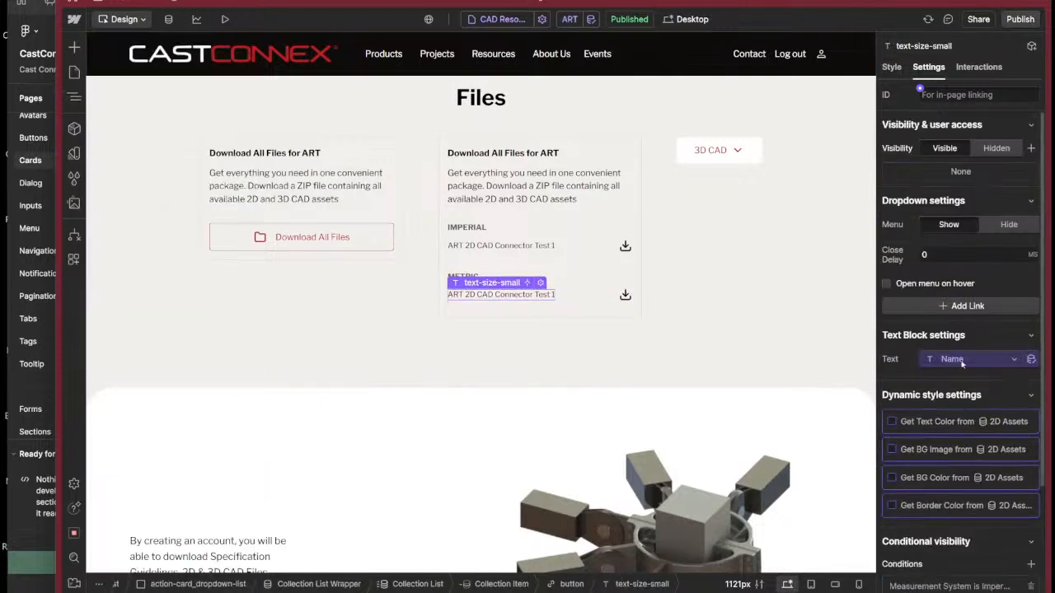
left_click(966, 359)
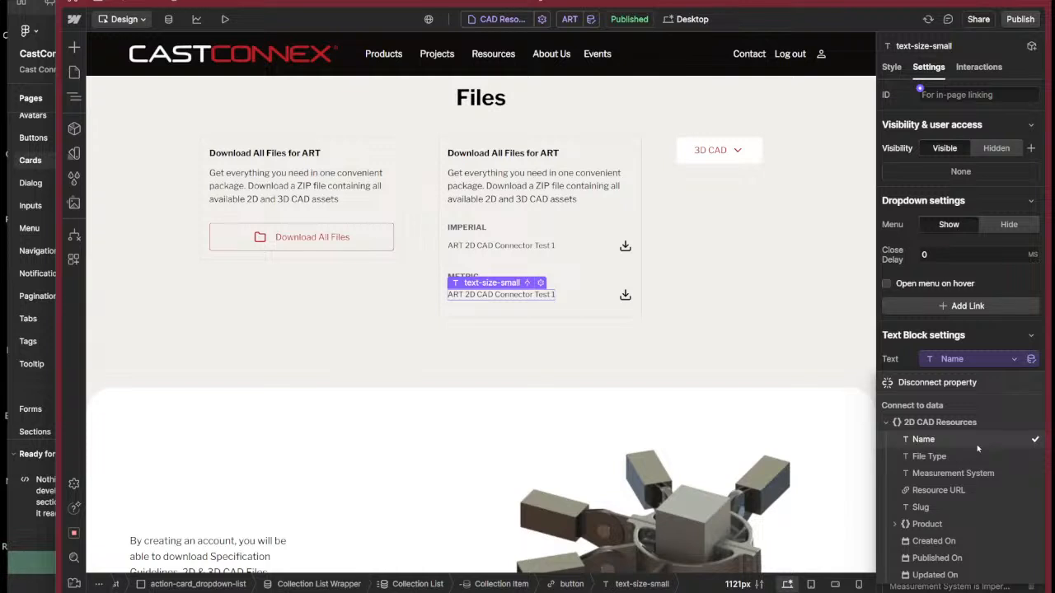
left_click(895, 525)
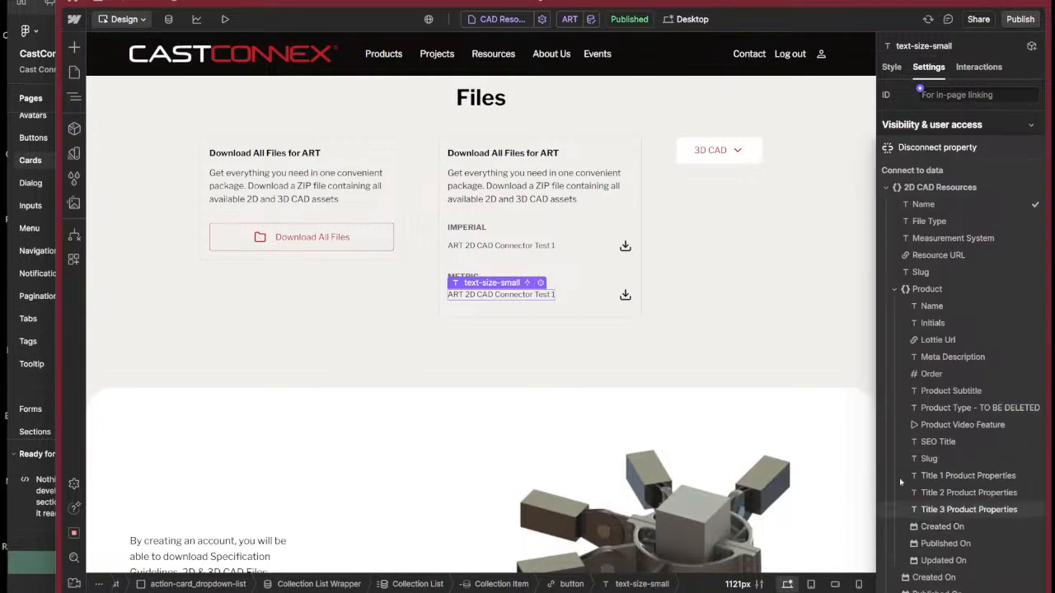
left_click(895, 294)
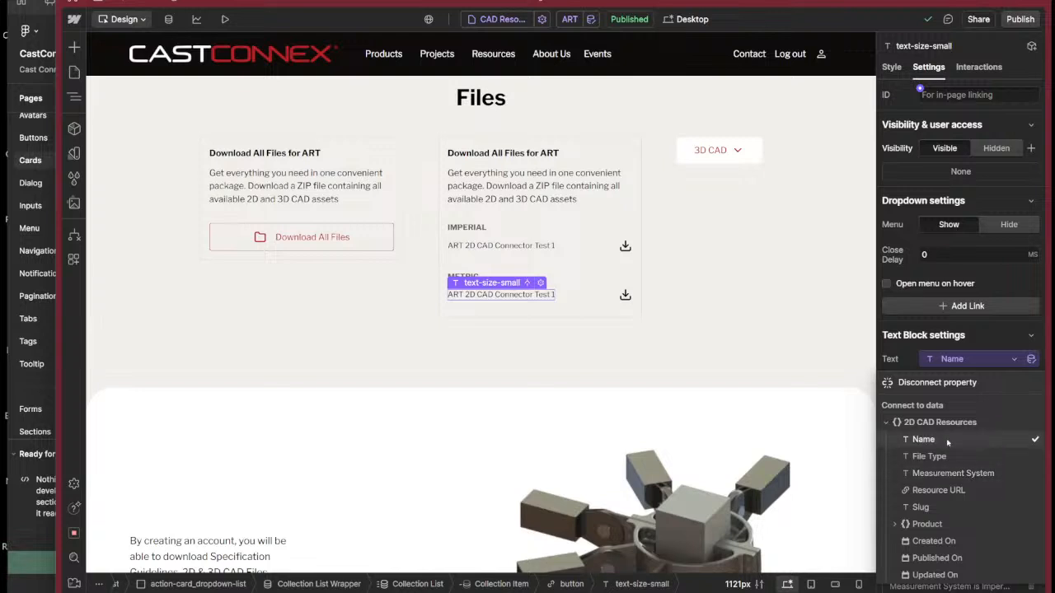
left_click(947, 444)
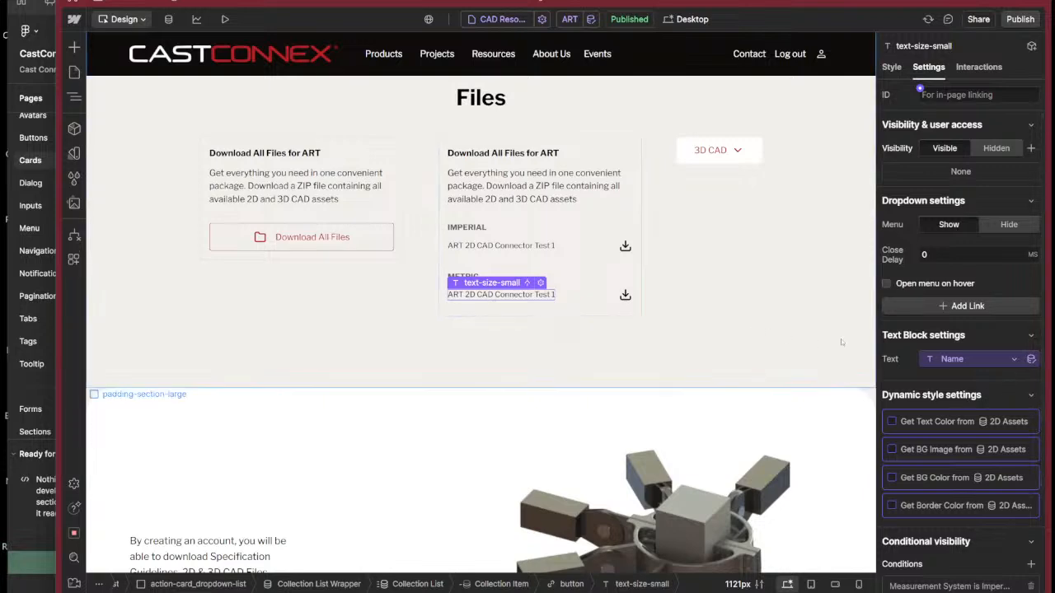
Check the options of the Measurement System field in the 2D CAD Resources collection settings, then return to the page design without changes.
left_click(168, 19)
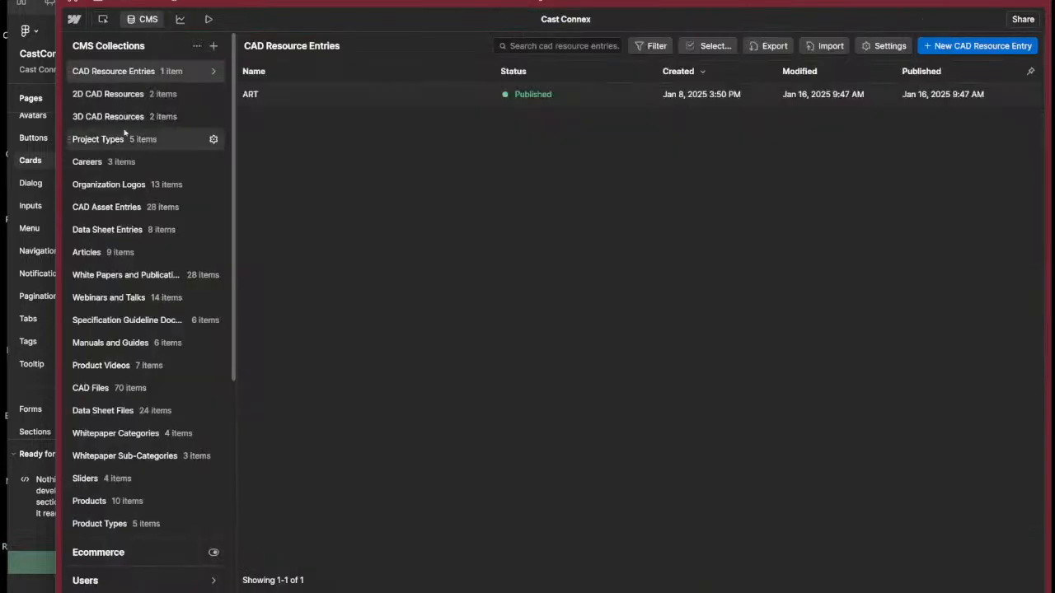
left_click(213, 94)
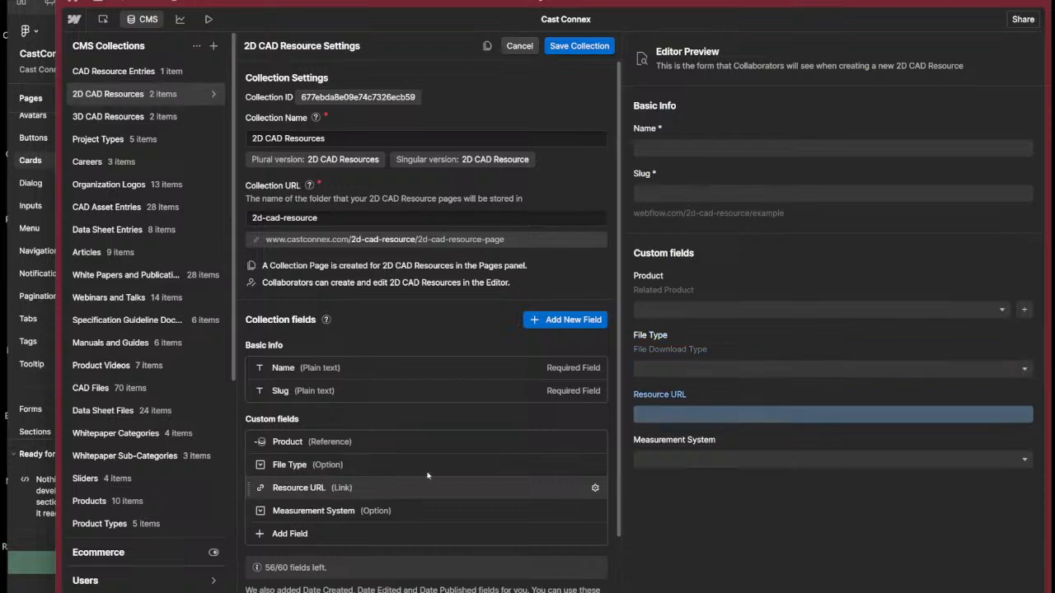
left_click(427, 510)
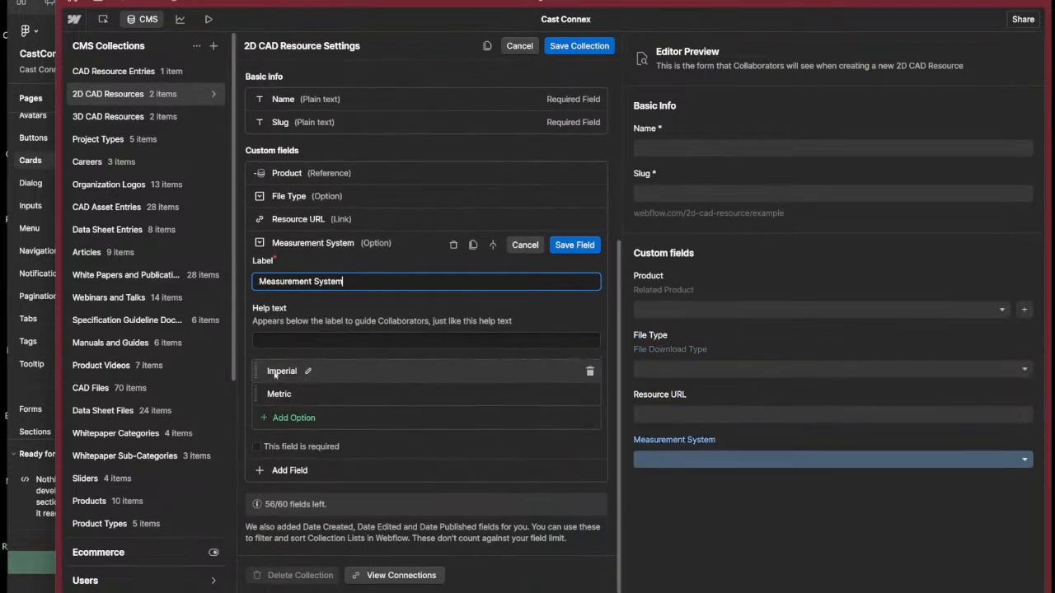
left_click(529, 41)
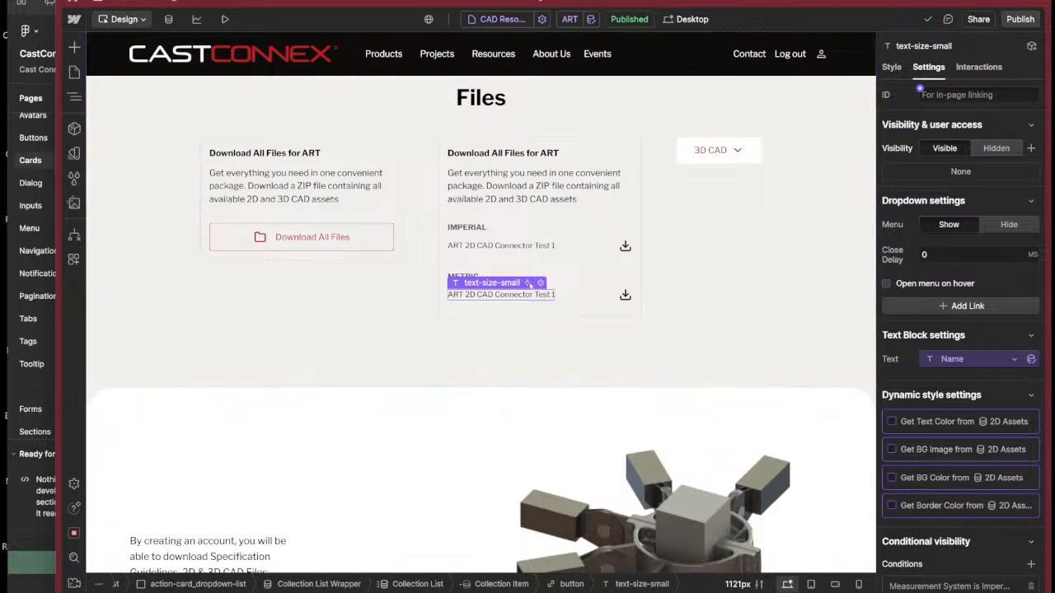
Bind the METRIC file name text to the Measurement System field of 2D CAD Resources.
left_click(1020, 423)
left_click(960, 363)
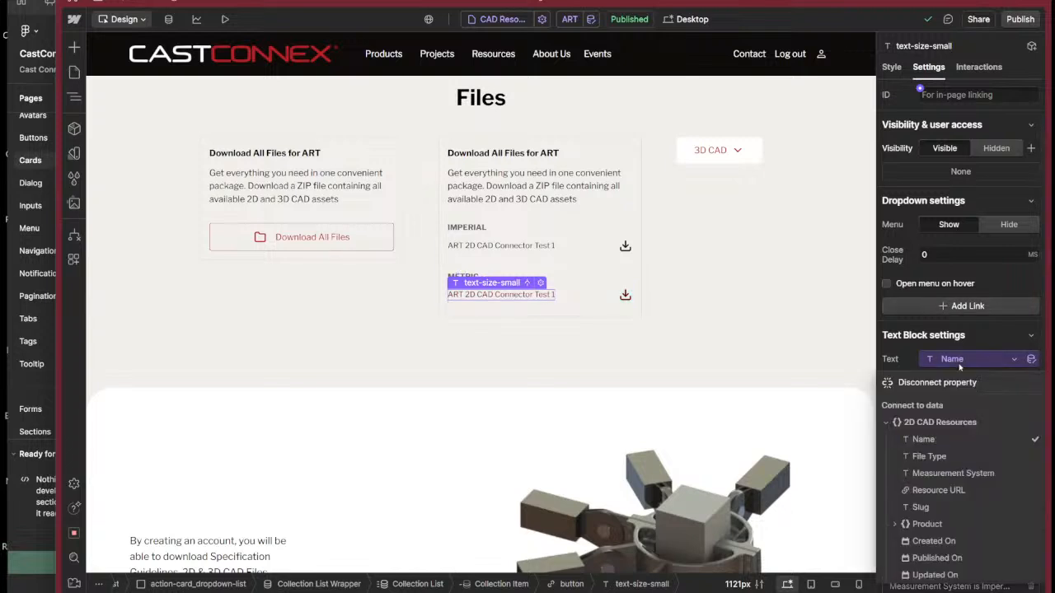
left_click(966, 444)
left_click(986, 363)
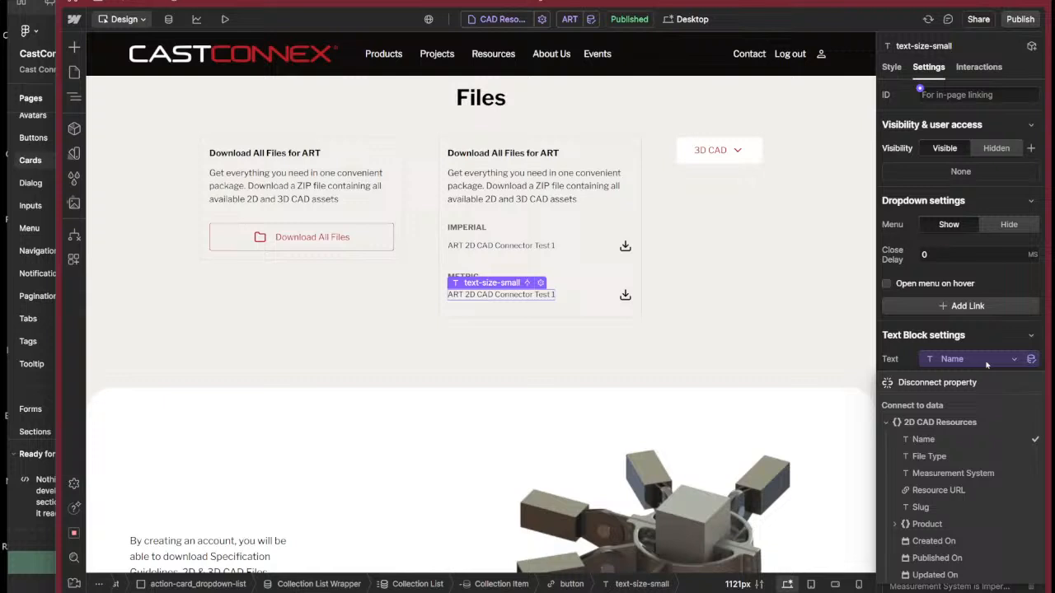
left_click(971, 470)
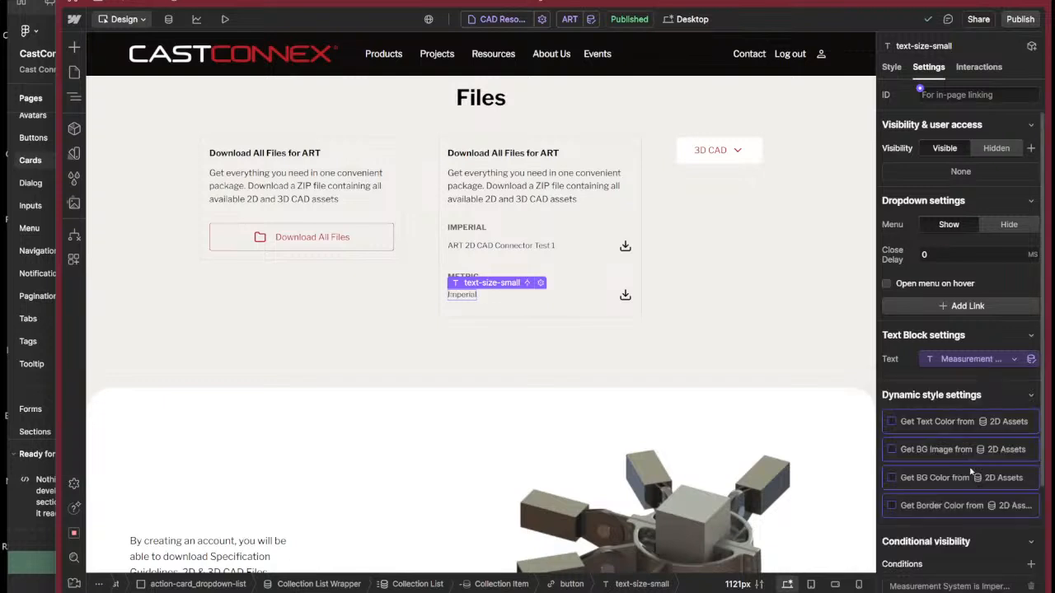
Enlarge the browser window to fit the condition editor and set the METRIC file name's visibility condition to Measurement System equals Metric, saving it.
scroll(969, 478, "down", 3)
left_click(949, 449)
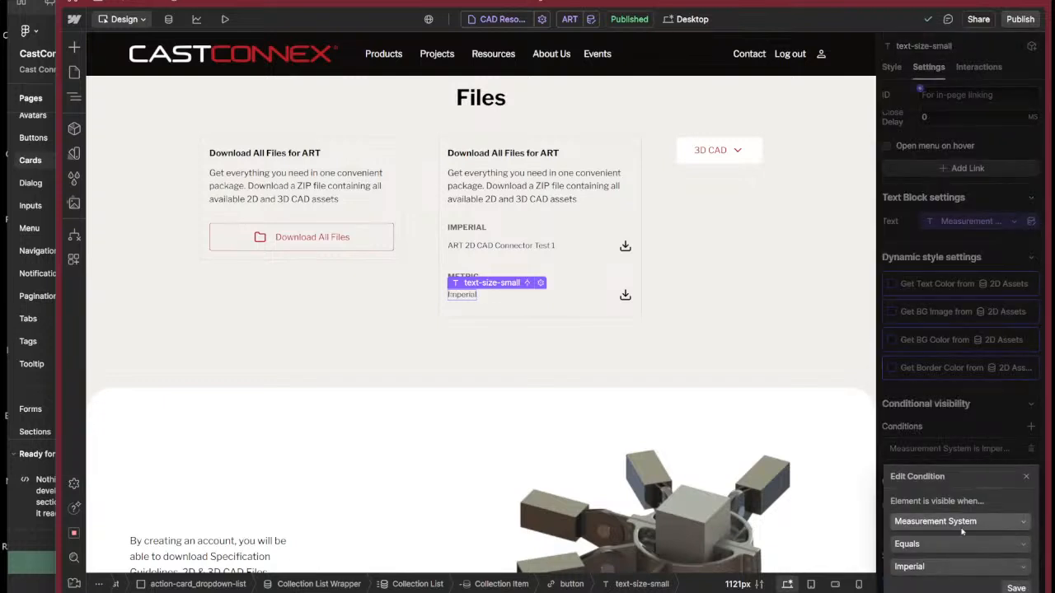
left_click(950, 567)
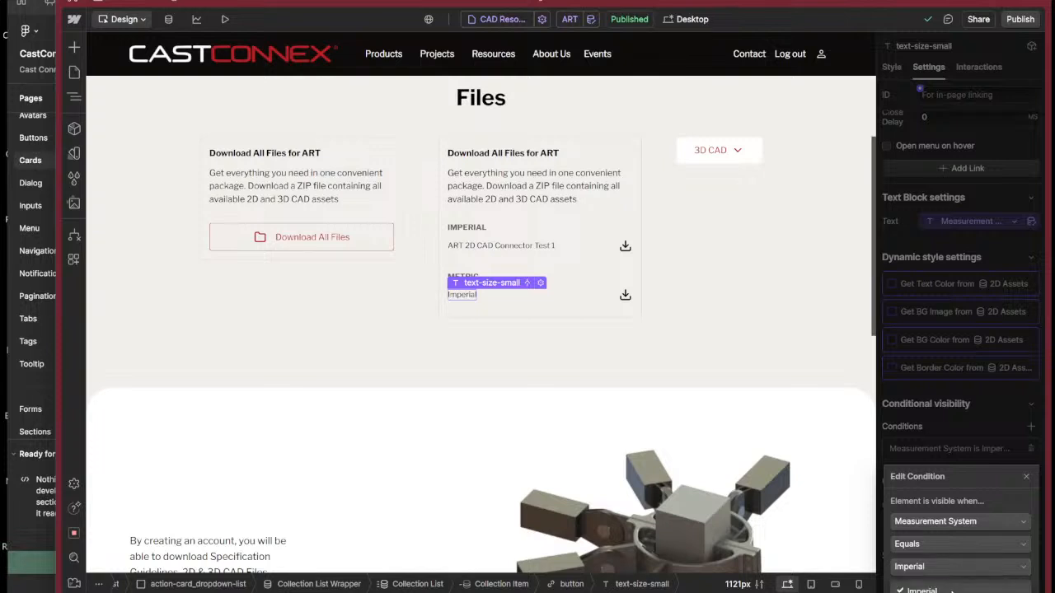
left_click(952, 590)
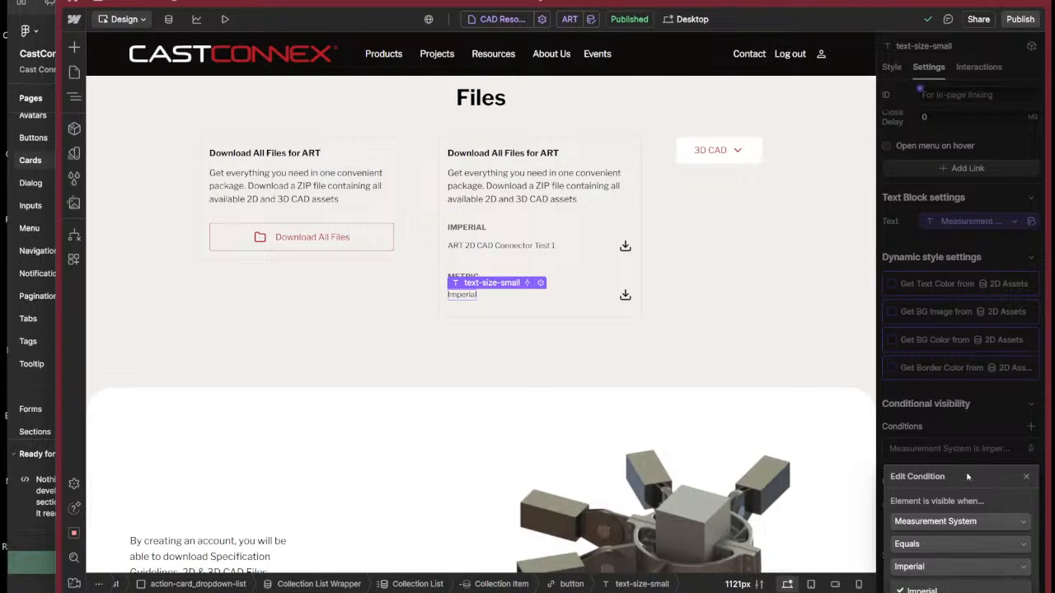
left_click_drag(1048, 330, 1054, 330)
left_click_drag(1054, 1, 986, 31)
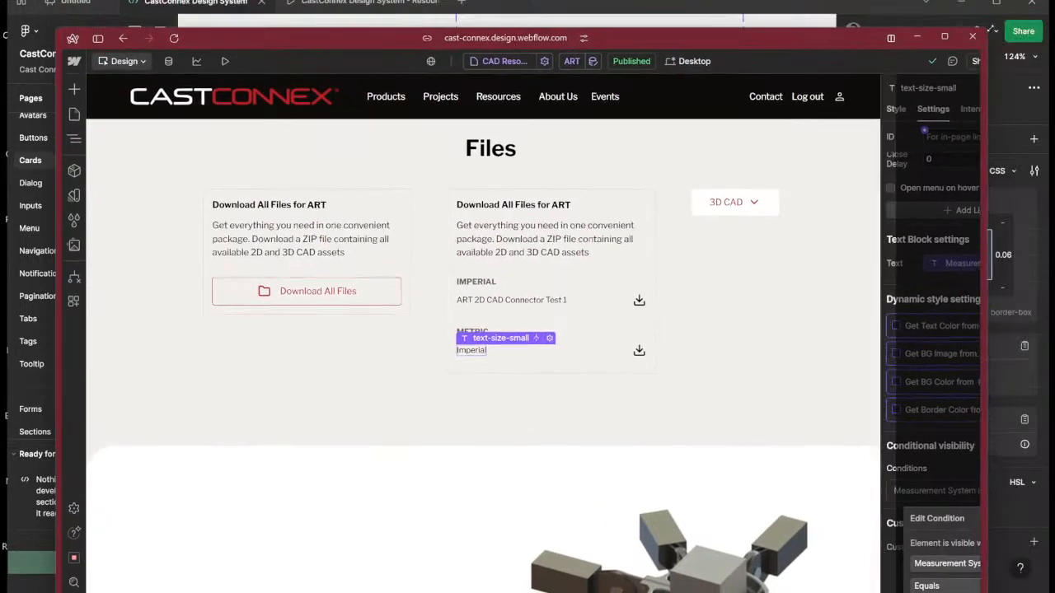
left_click_drag(848, 39, 872, 1)
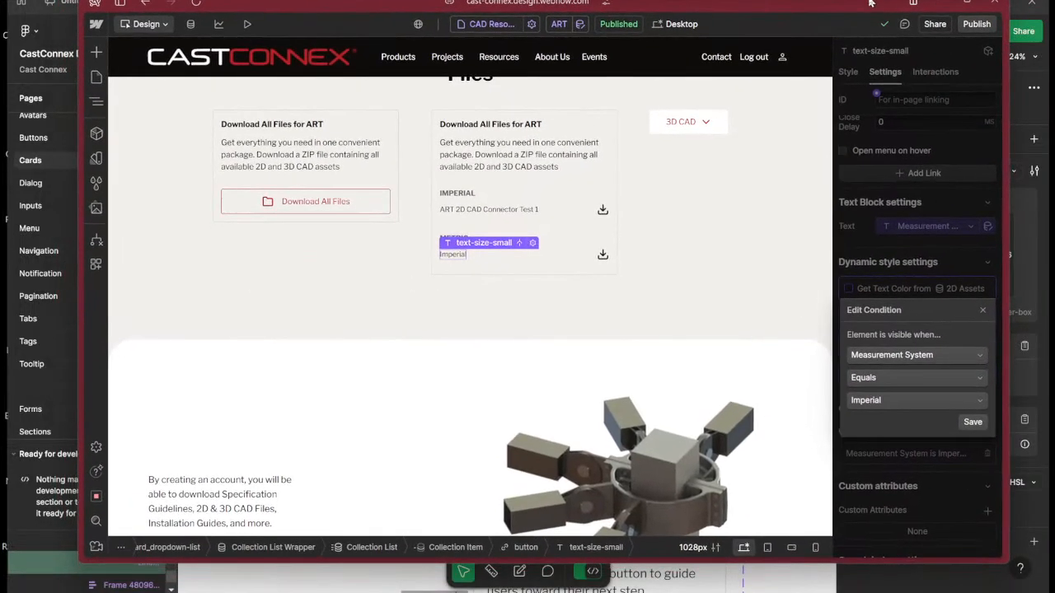
left_click_drag(1006, 565, 1039, 592)
left_click_drag(825, 8, 640, 28)
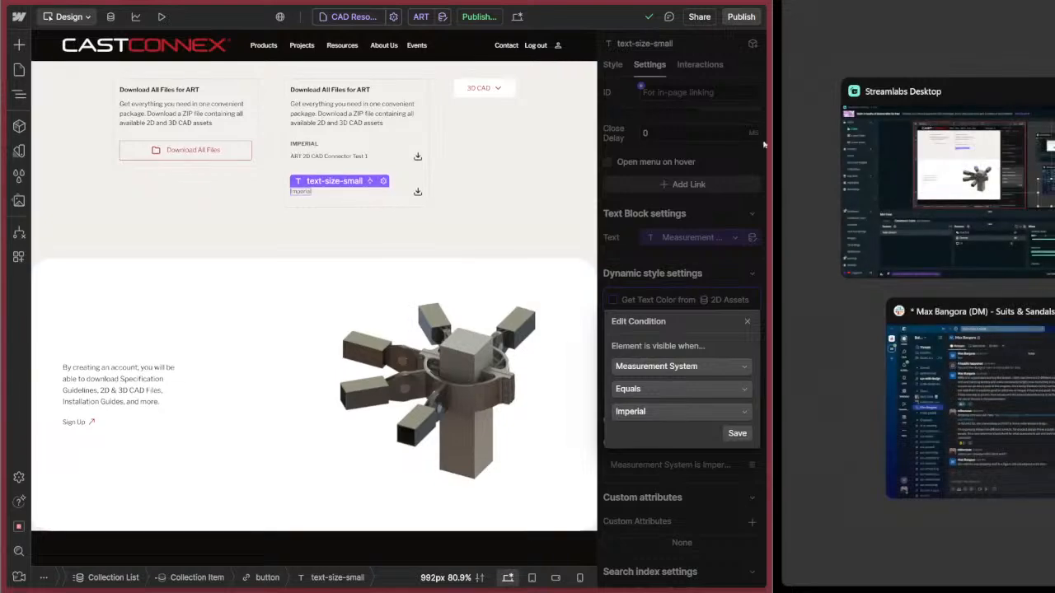
left_click_drag(773, 142, 1053, 190)
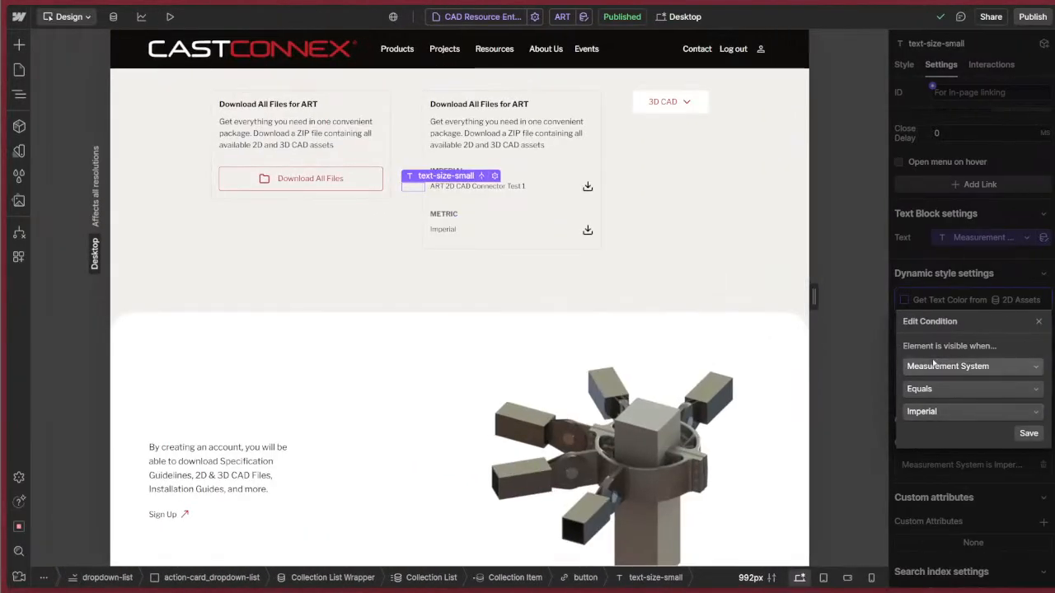
left_click(961, 414)
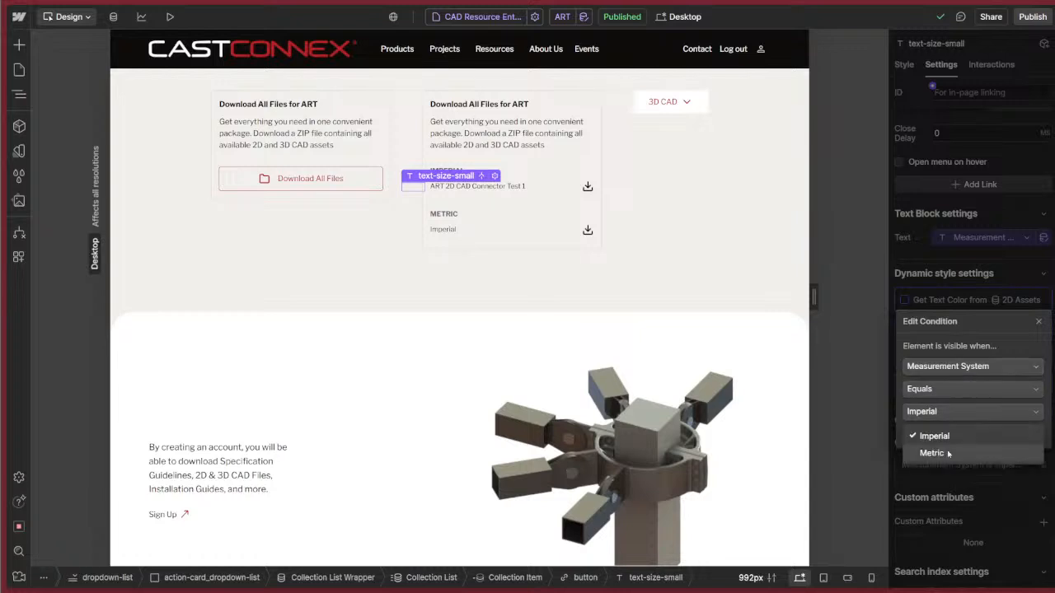
left_click(948, 453)
left_click(1029, 433)
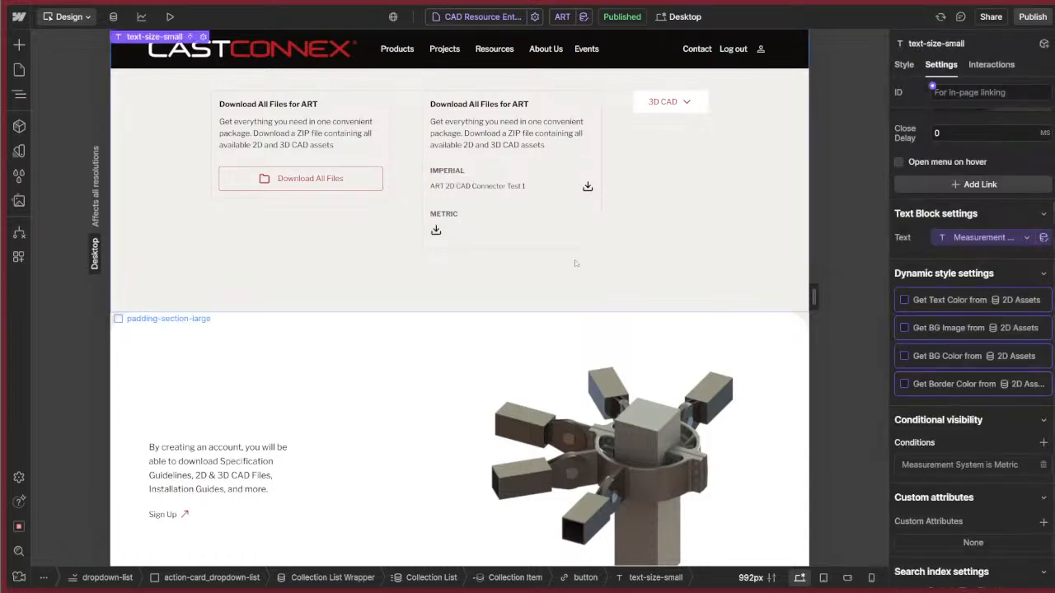
Change the METRIC file button's visibility condition to Measurement System equals Metric and save it.
left_click(455, 211)
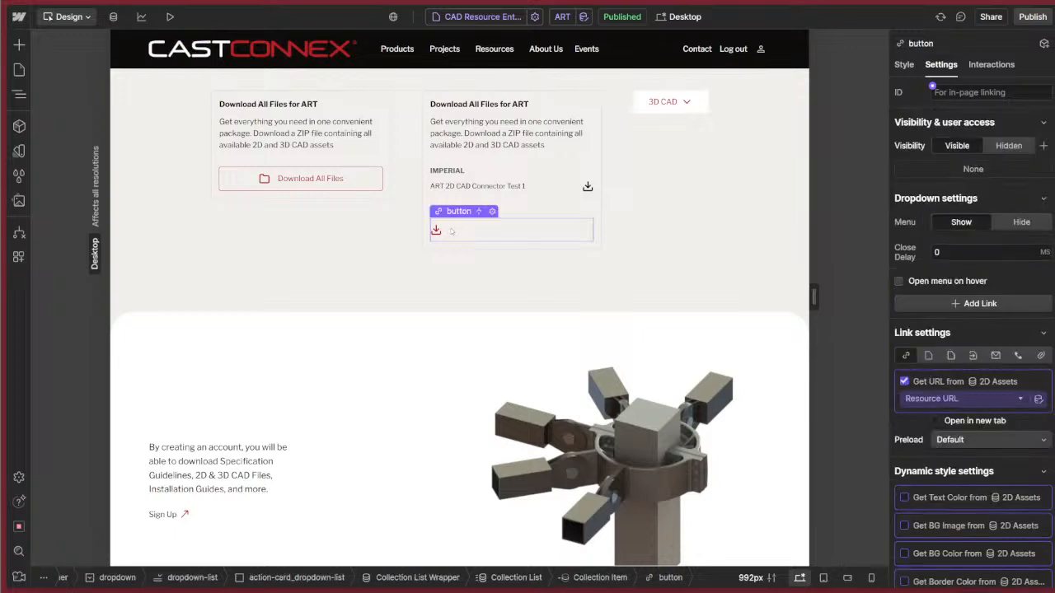
key("z")
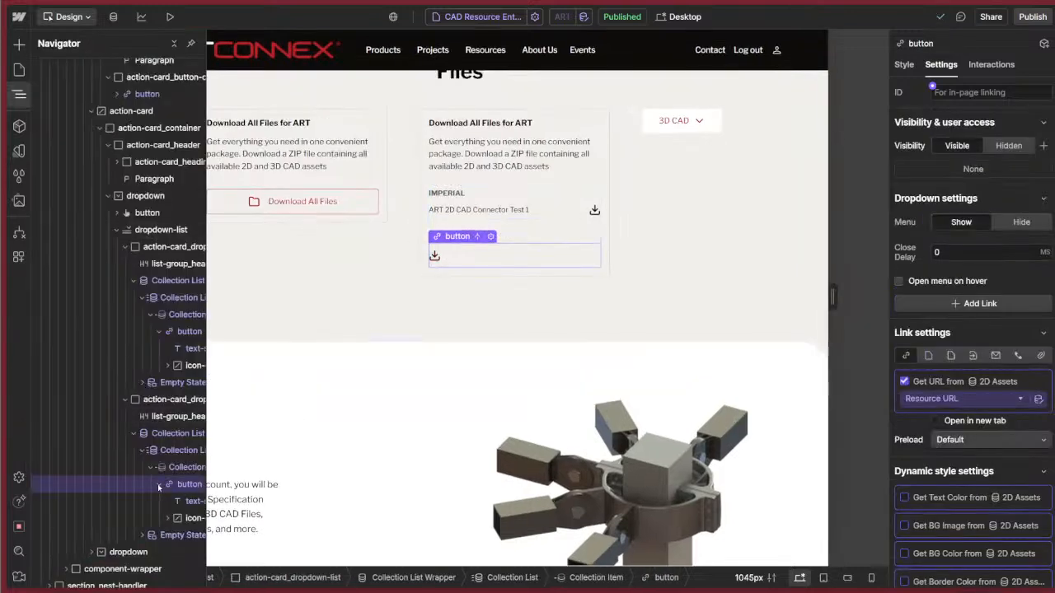
left_click(159, 487)
scroll(947, 445, "down", 3)
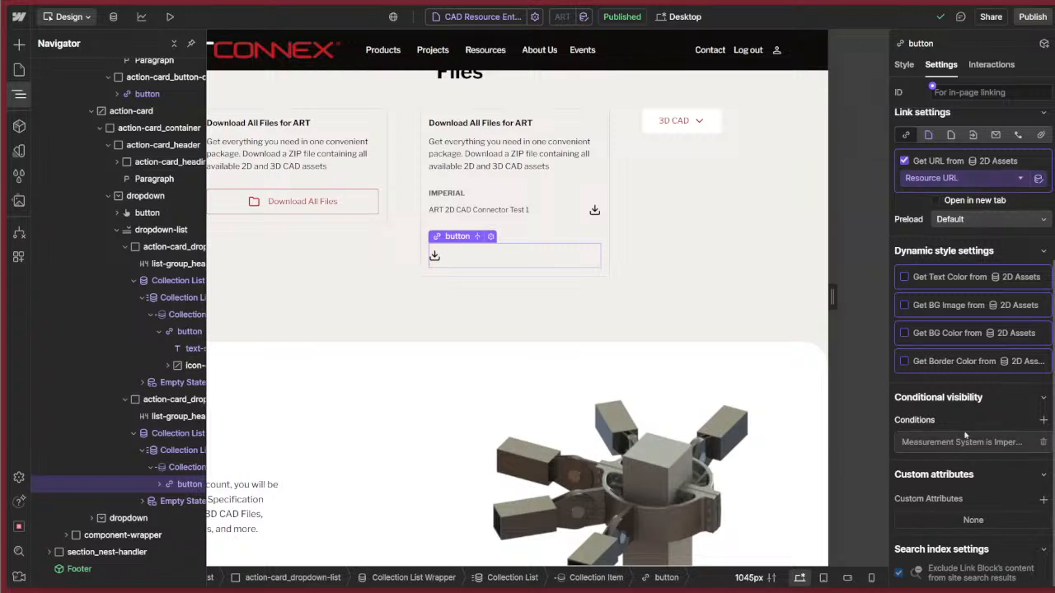
left_click(962, 443)
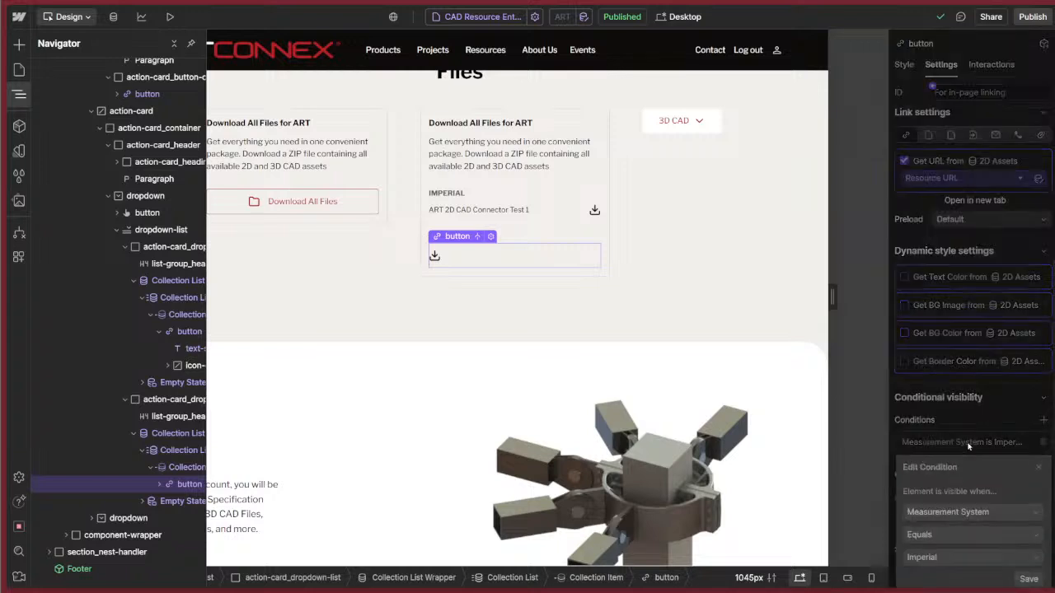
left_click(964, 563)
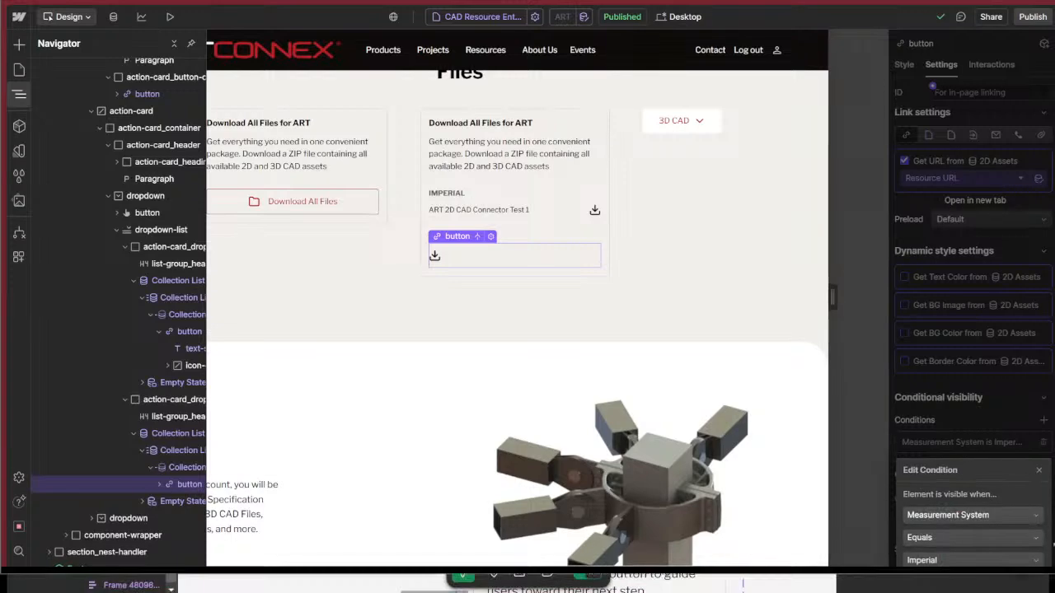
left_click(956, 432)
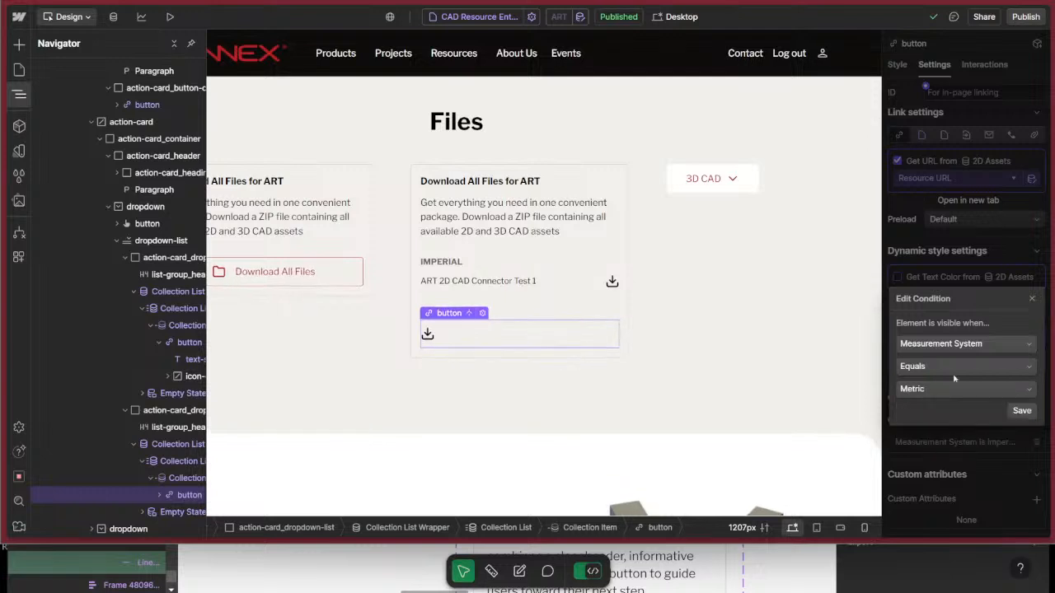
left_click(1022, 410)
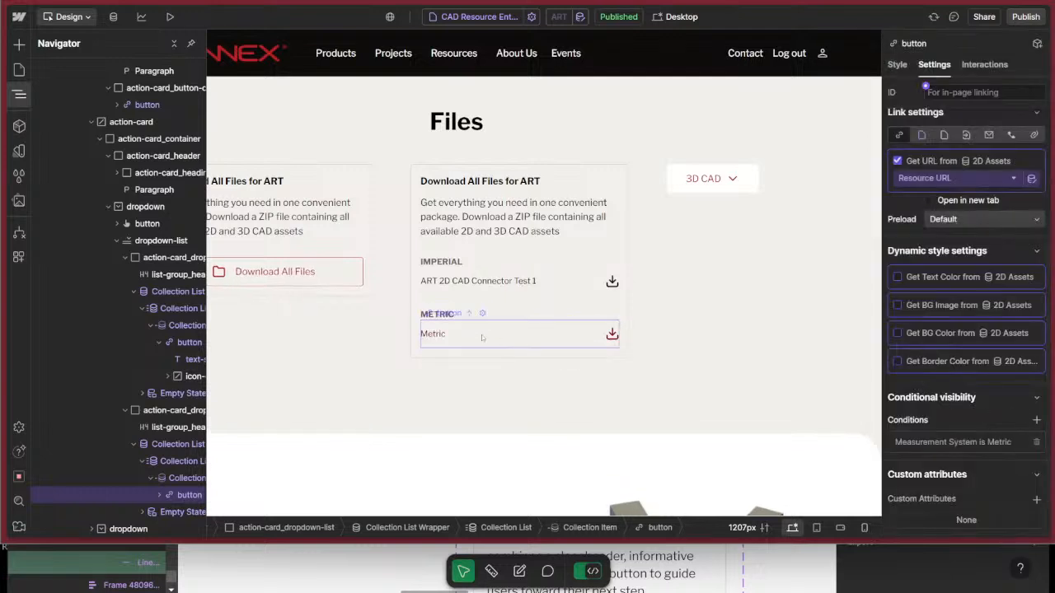
Show the 2D CAD dropdown's menu and bind the METRIC file name text to the Name field.
left_click(432, 333)
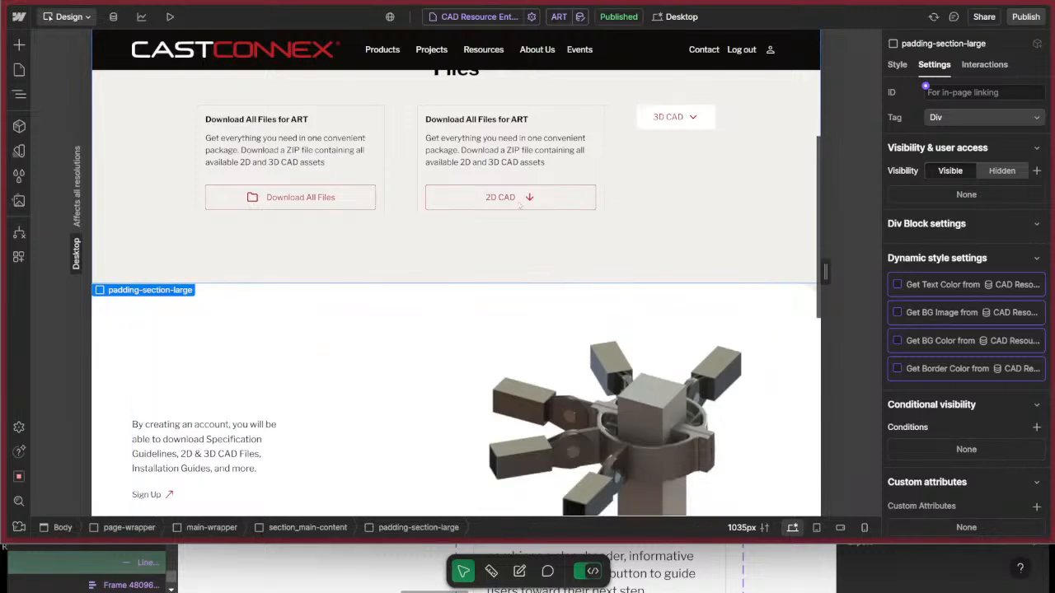
left_click(462, 203)
left_click(462, 204)
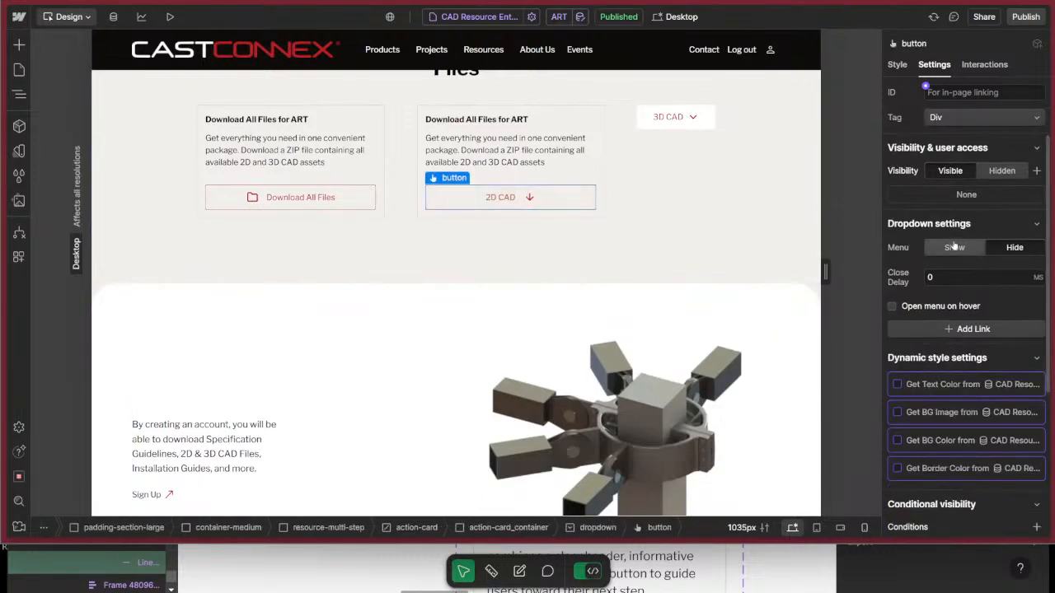
left_click(955, 246)
left_click(436, 249)
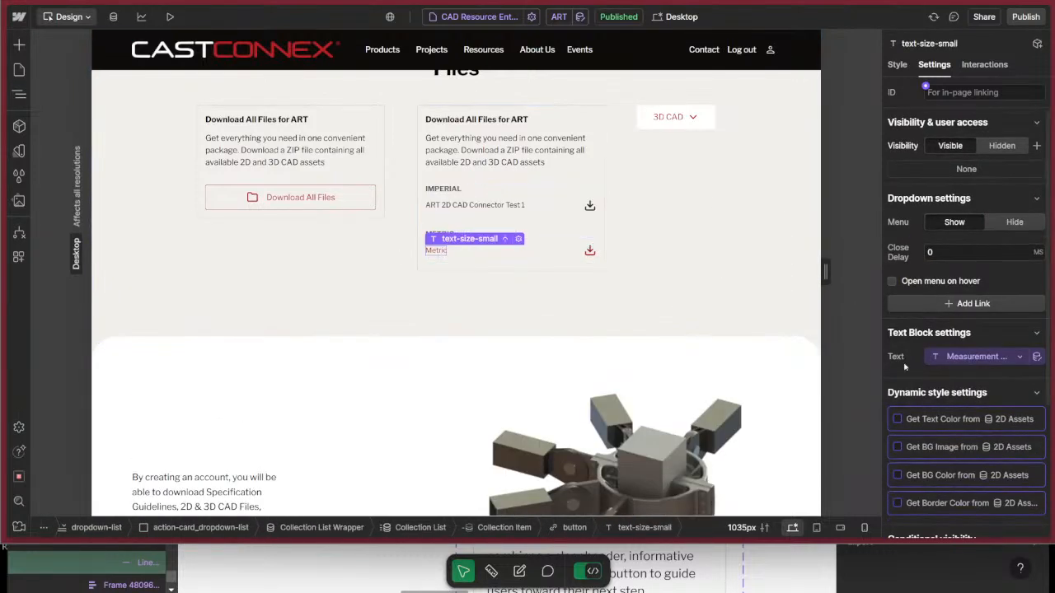
left_click(981, 357)
left_click(929, 201)
left_click(566, 242)
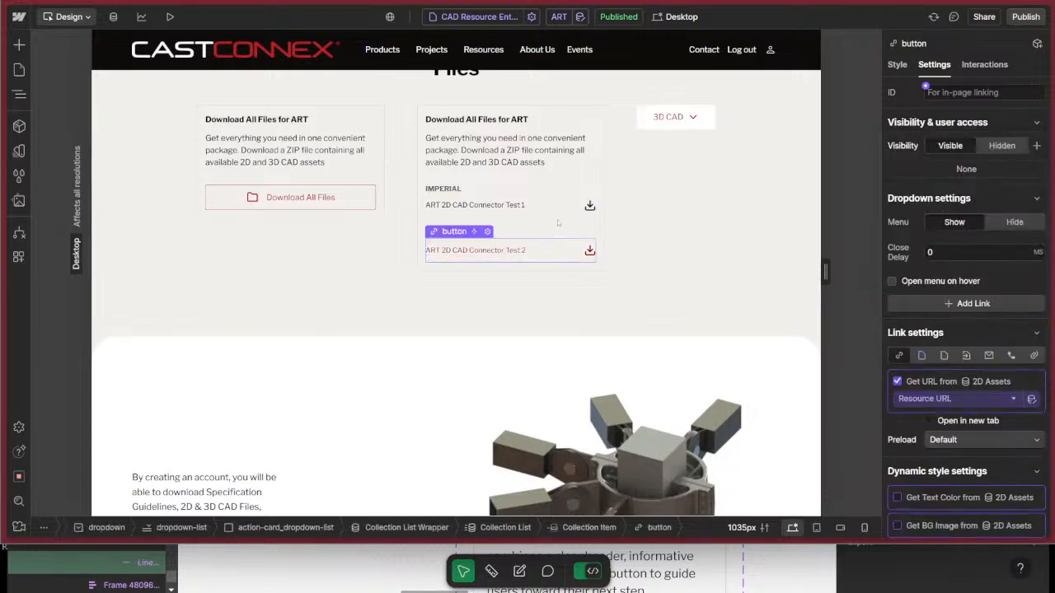
left_click(558, 224)
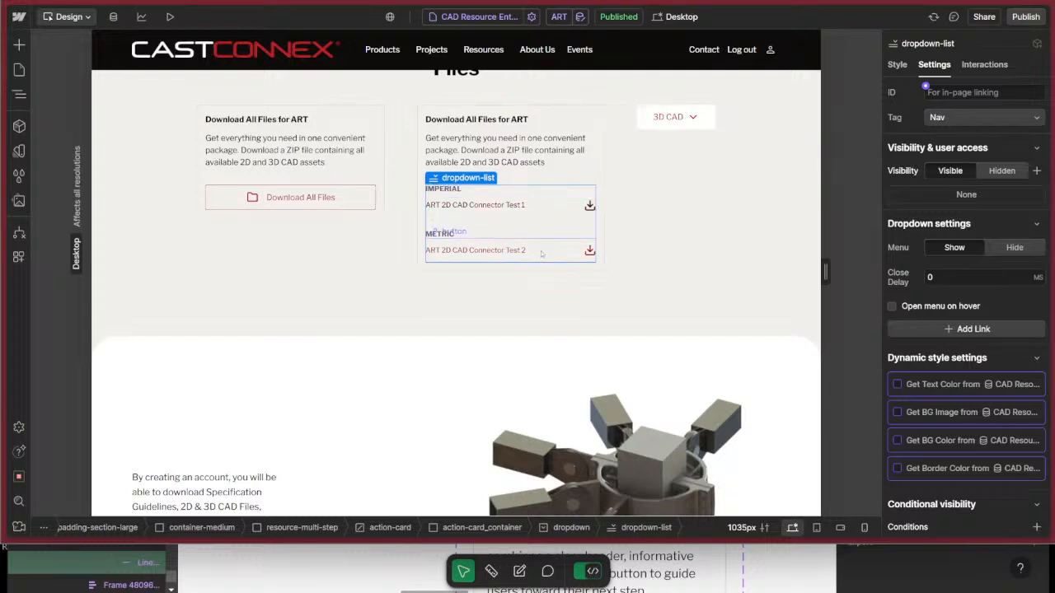
left_click(512, 248)
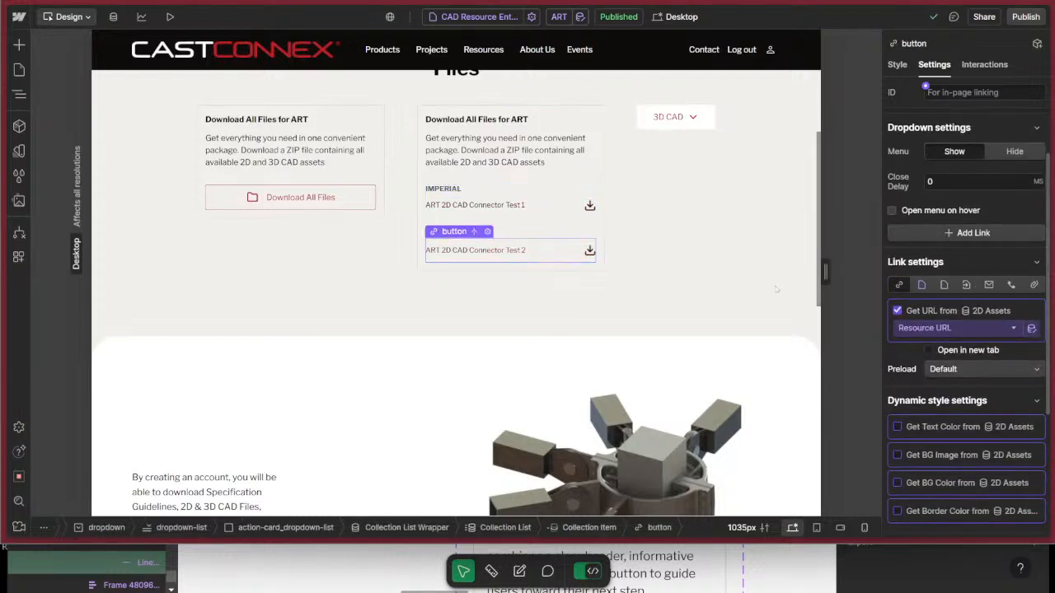
left_click(576, 177)
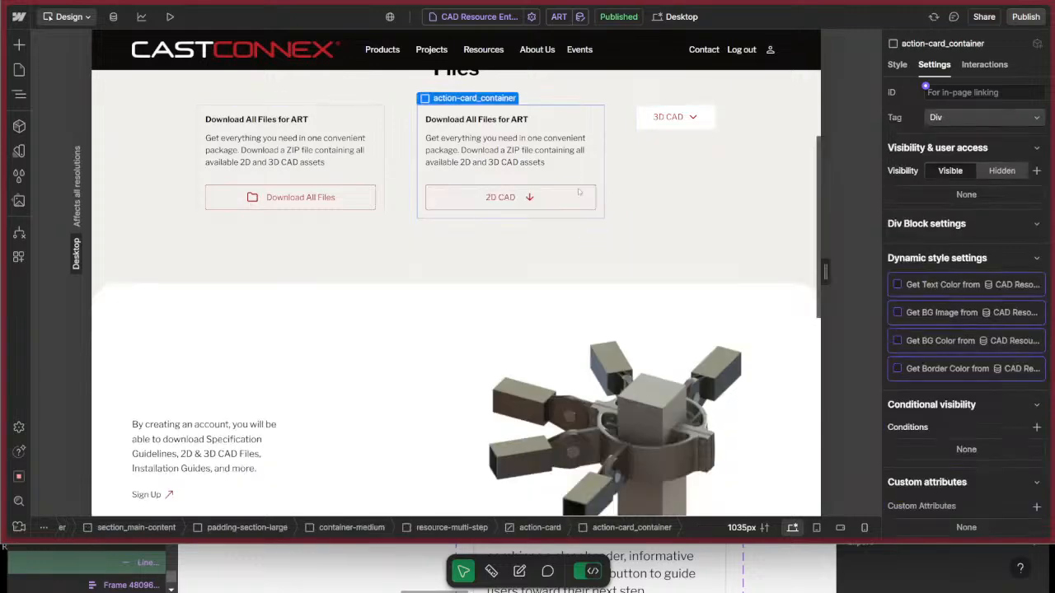
Preview the page, open the 2D CAD dropdown to check its IMPERIAL and METRIC entries, and return to the page design.
scroll(619, 264, "down", 3)
scroll(630, 281, "up", 5)
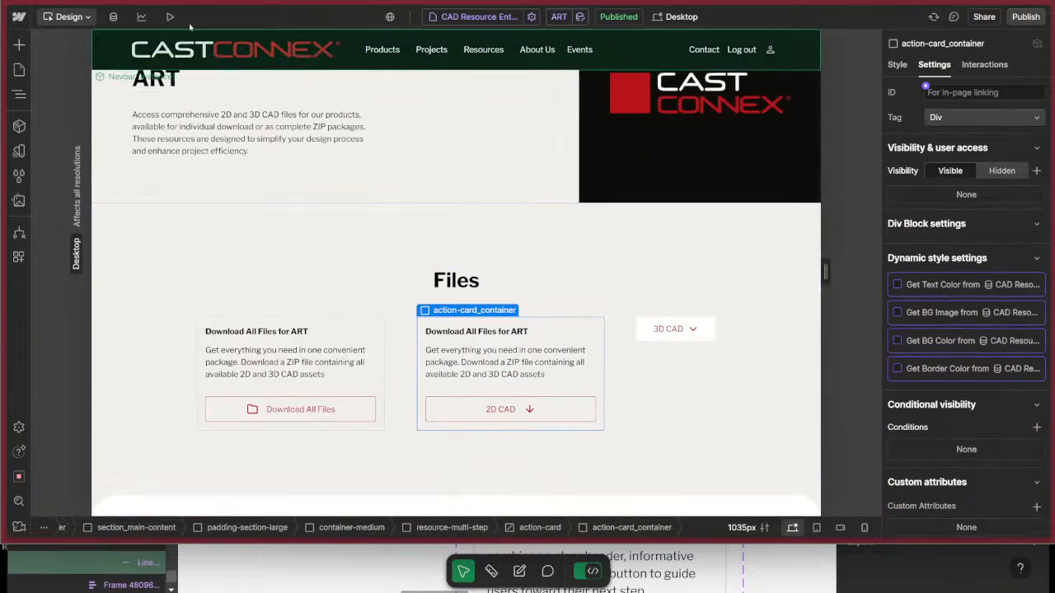
left_click(171, 18)
scroll(649, 285, "down", 1)
scroll(649, 285, "up", 2)
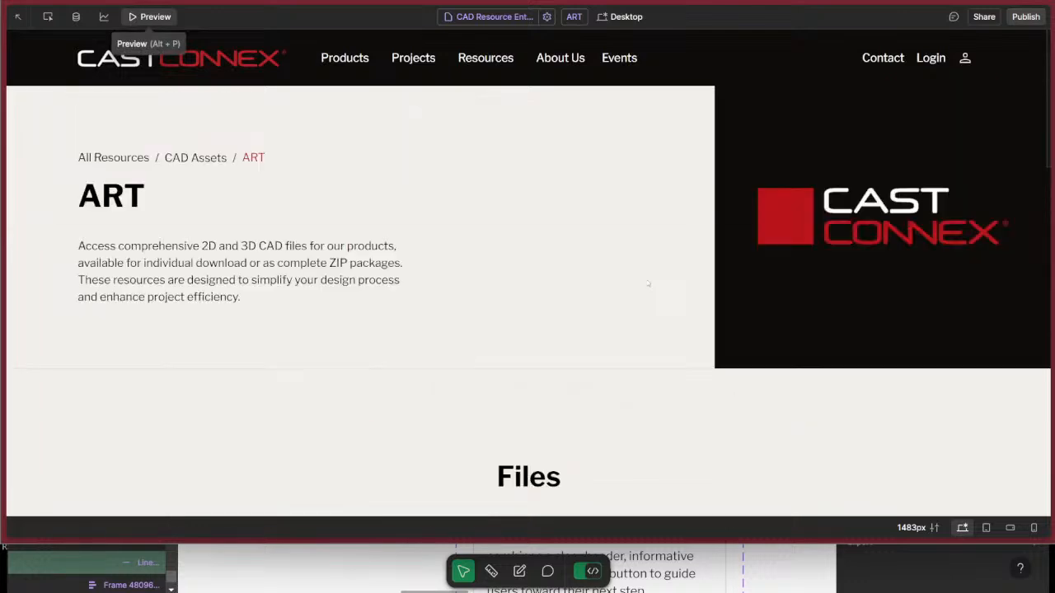
scroll(649, 285, "down", 3)
left_click(635, 373)
scroll(636, 372, "down", 2)
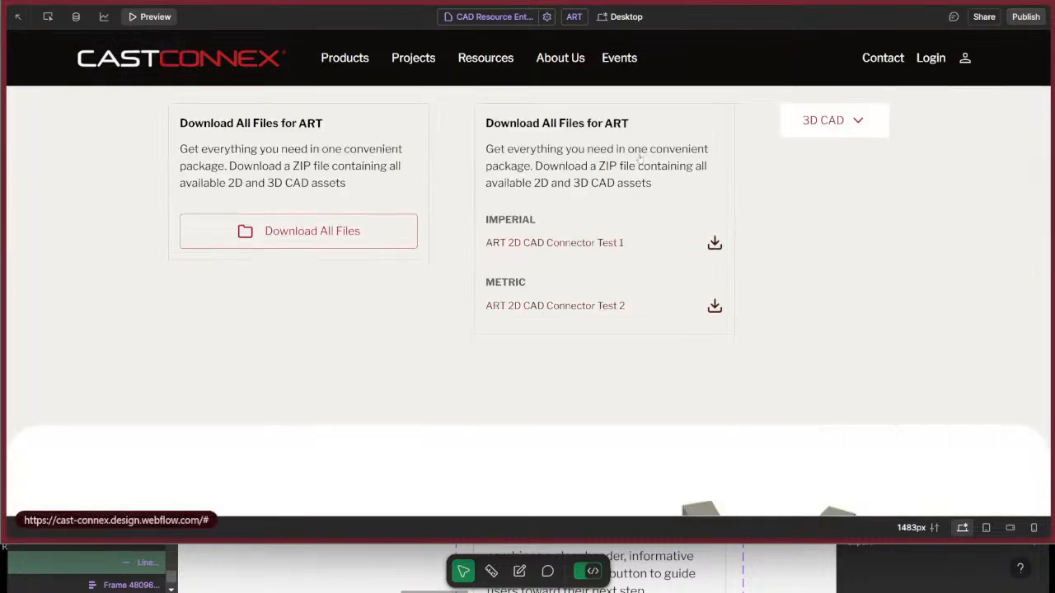
scroll(639, 155, "up", 2)
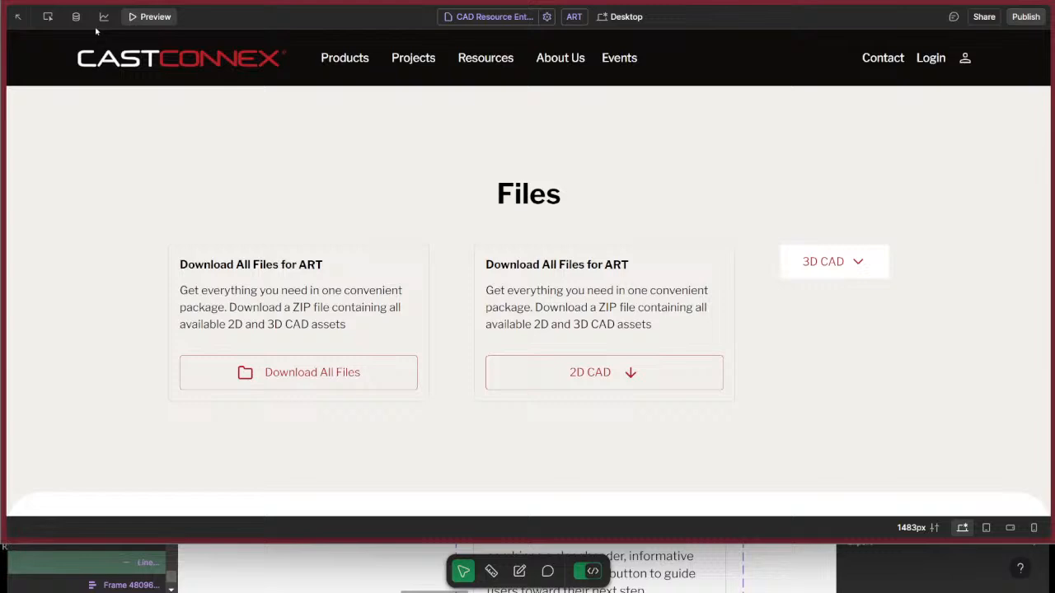
left_click(48, 16)
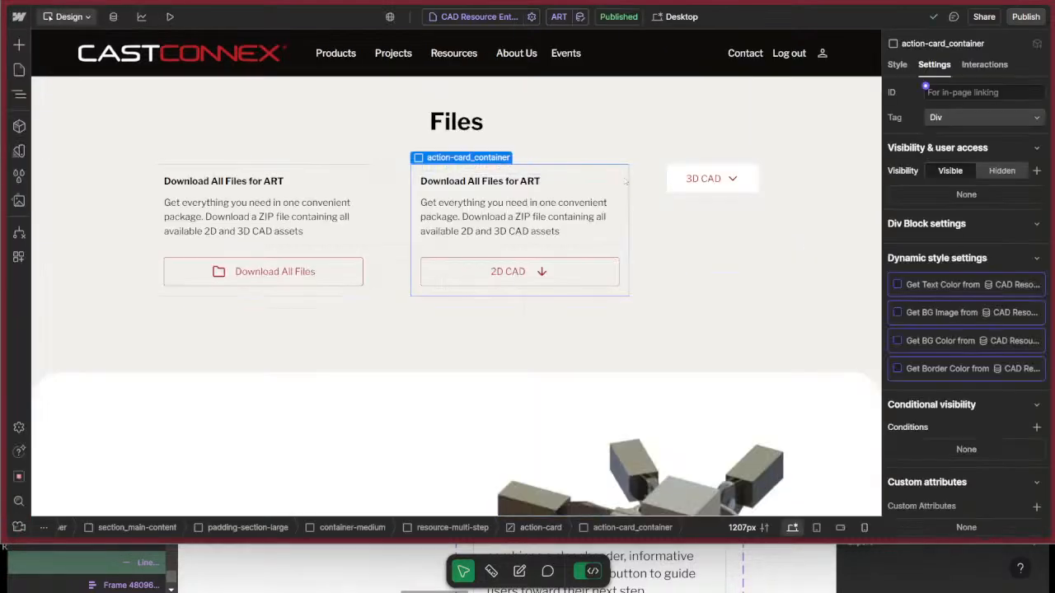
Switch to the Figma design system, copy the action card's X circle icon as SVG, and return to the Webflow page.
key("super+Tab")
left_click(954, 230)
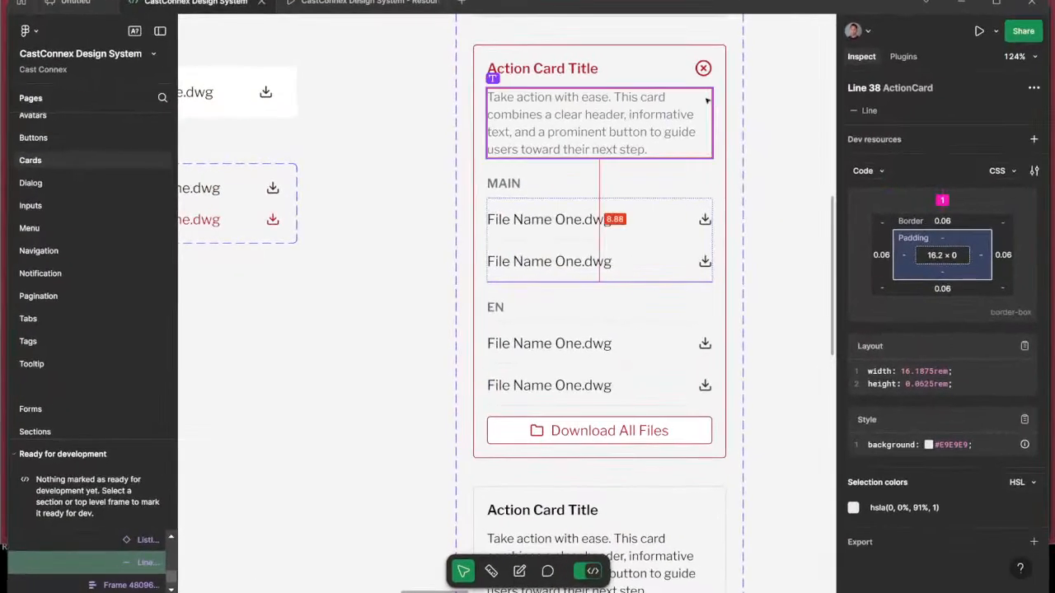
right_click(711, 71)
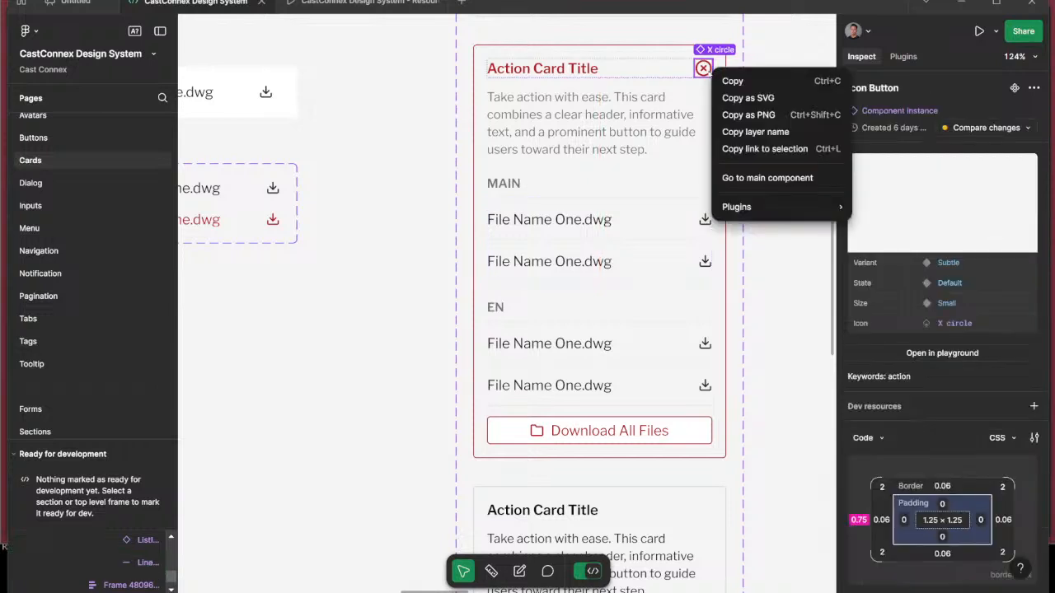
left_click(780, 98)
key("super+Tab")
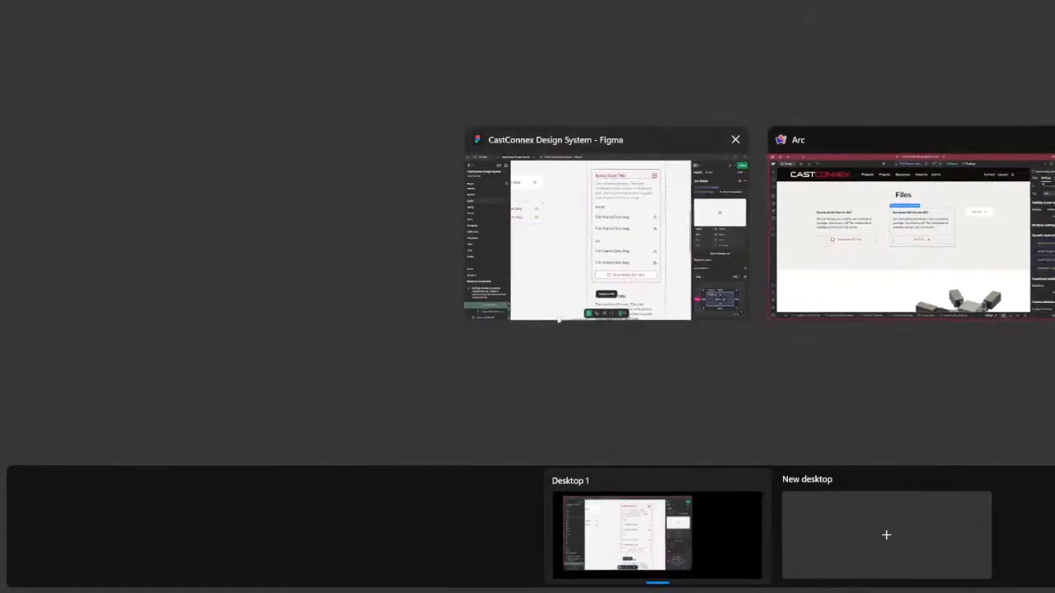
left_click(628, 260)
key("super+Tab")
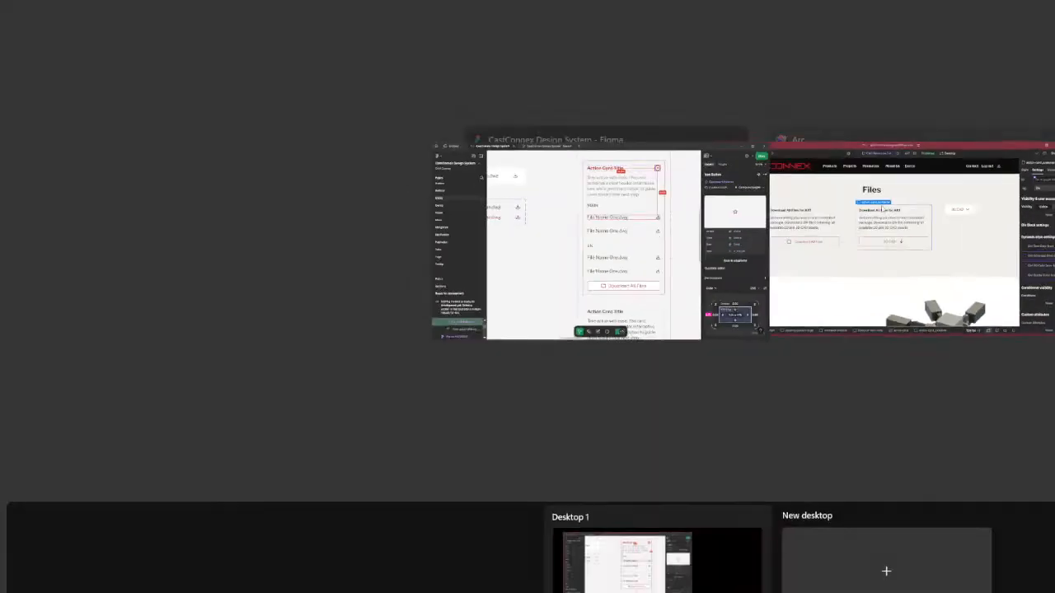
left_click(948, 210)
Select the 2D CAD dropdown's button in the element tree, collapse it and its dropdown-list, and review the button's style settings.
key("z")
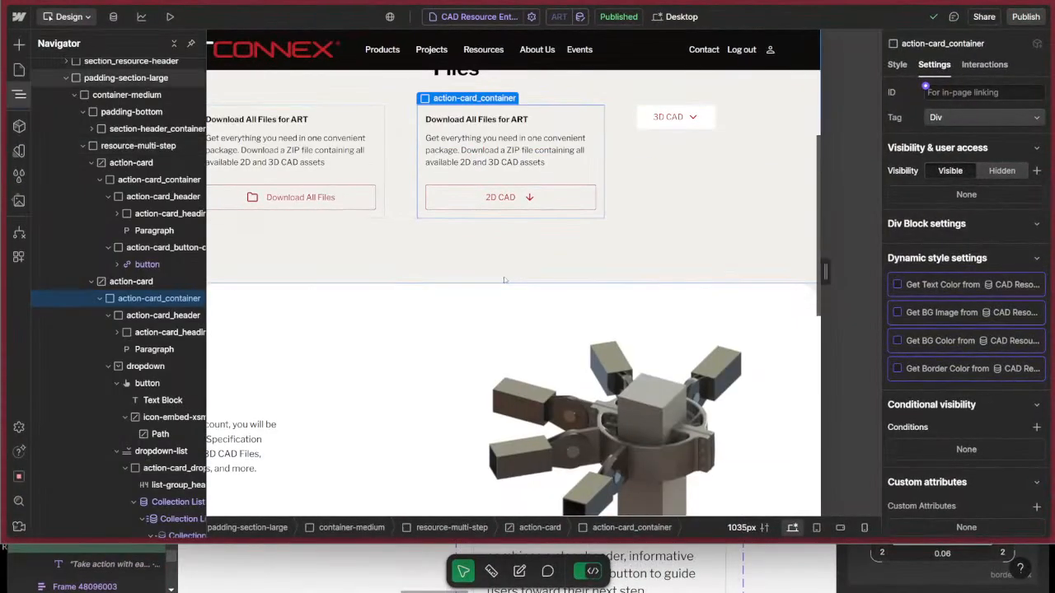
left_click(126, 385)
left_click(117, 384)
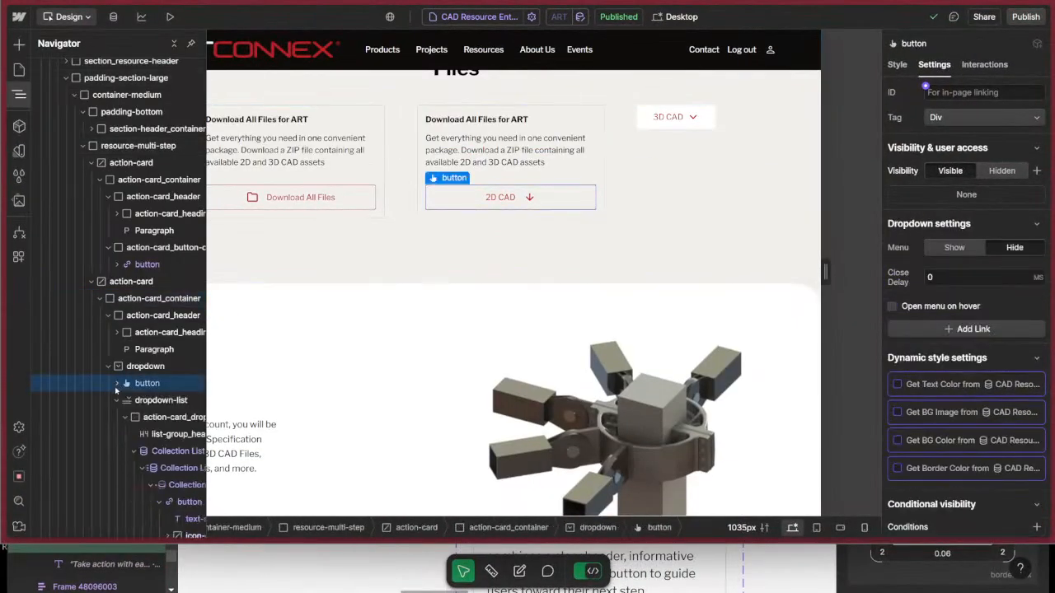
left_click(116, 400)
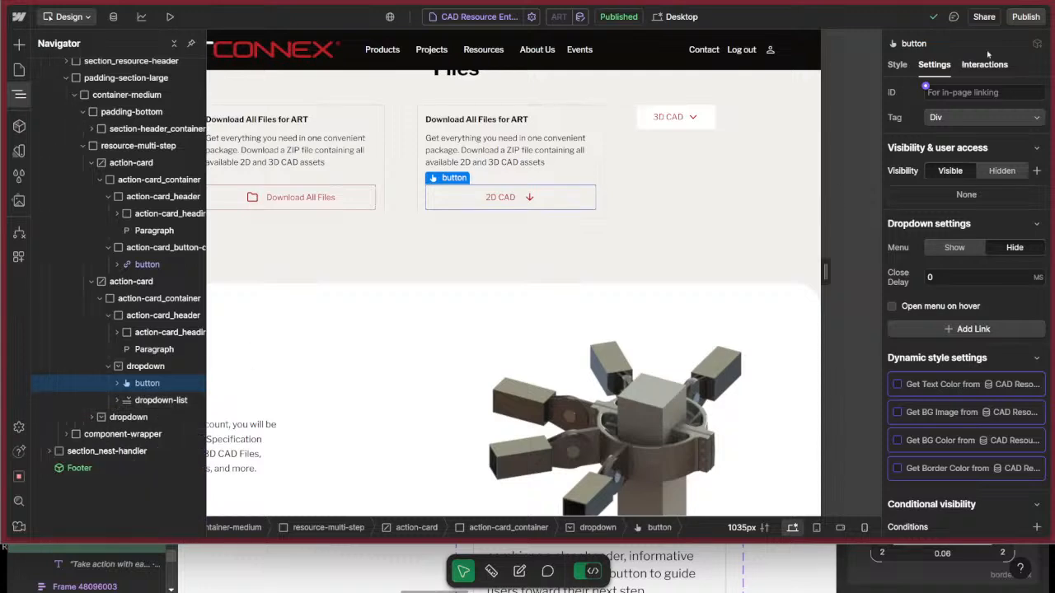
left_click(897, 64)
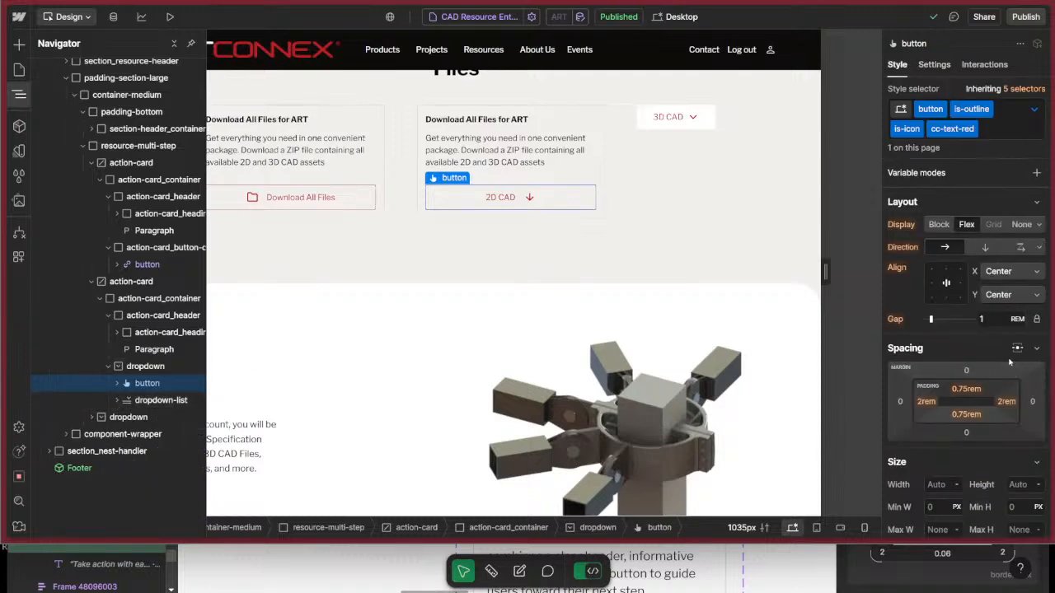
scroll(999, 360, "down", 5)
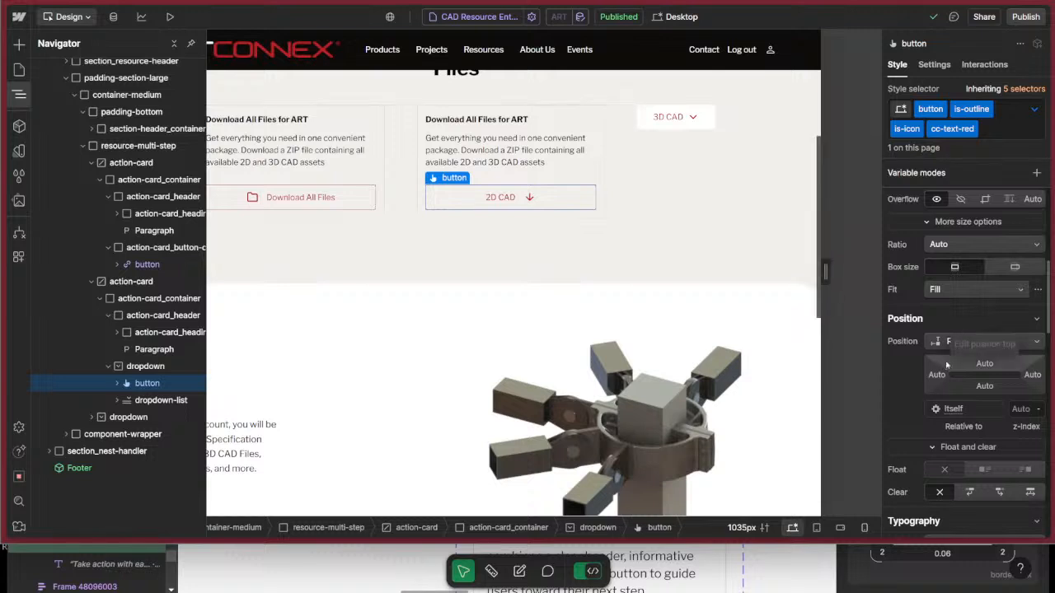
scroll(946, 365, "up", 5)
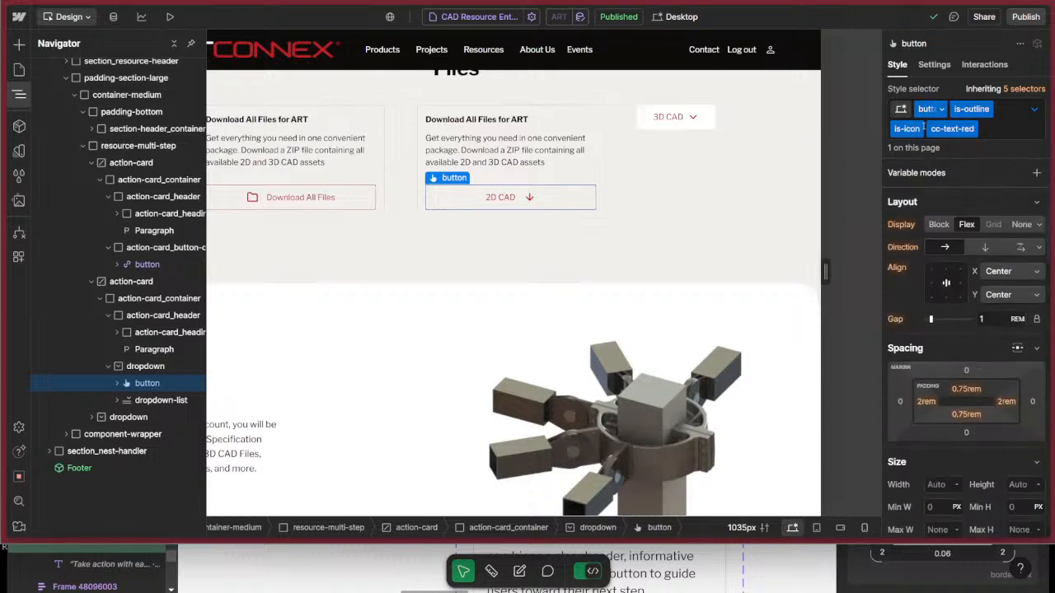
Remove all classes from the 2D CAD dropdown toggle and give it a new class named action-card_dropdown-trigger.
left_click(1005, 130)
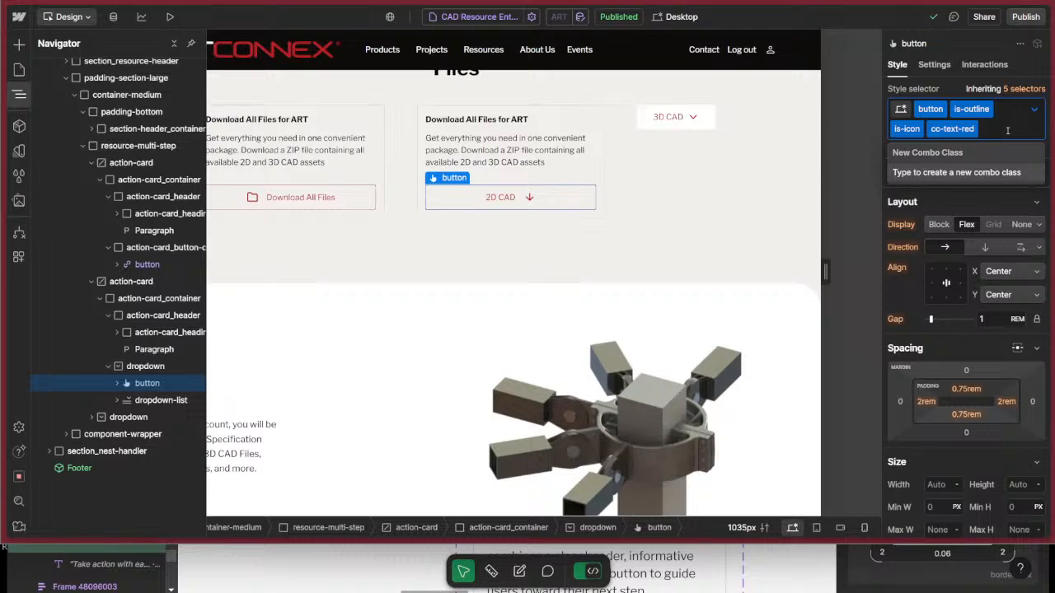
key("BackSpace")
key("BackSpace")
key("BackSpace")
key("BackSpace")
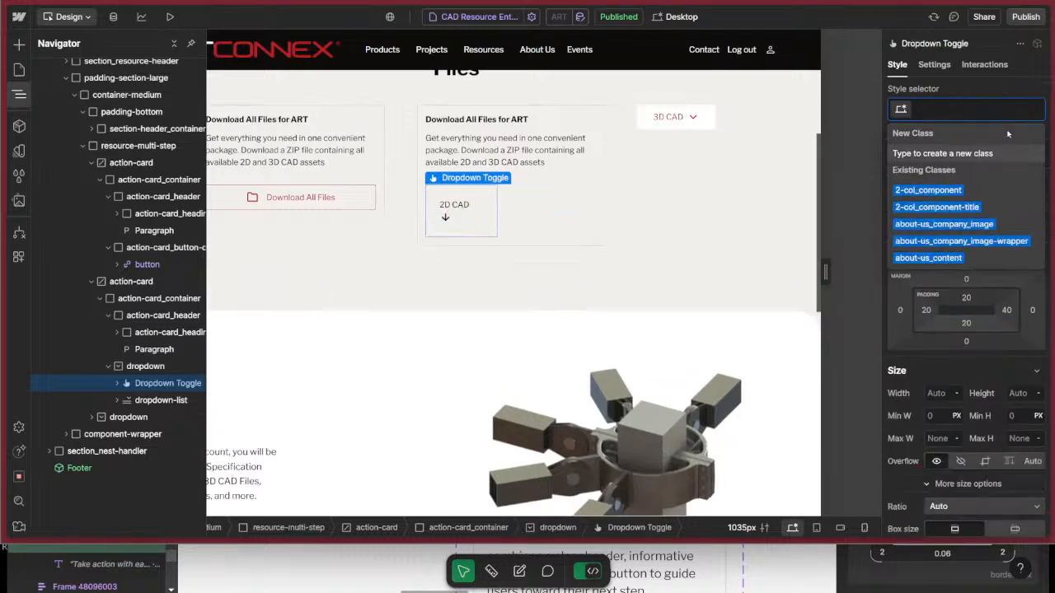
type("action-car")
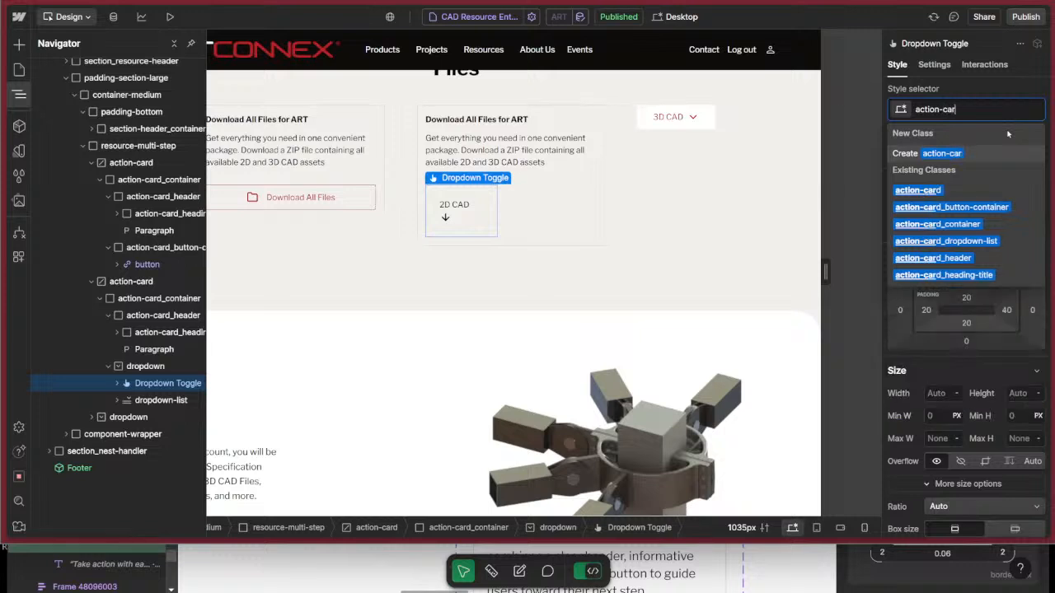
type("d_dropdow")
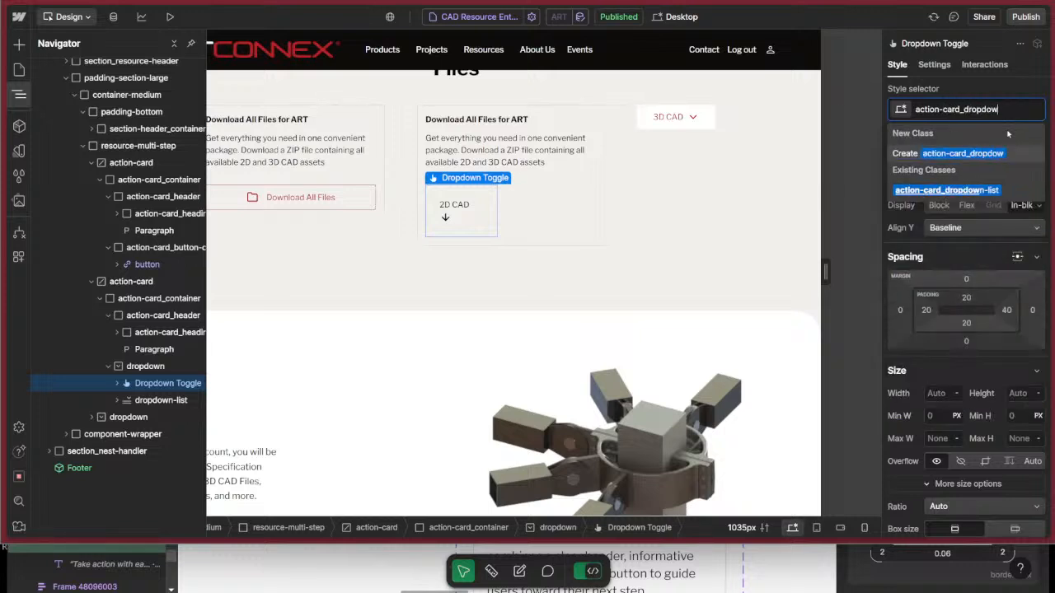
type("n-trigger")
key("Return")
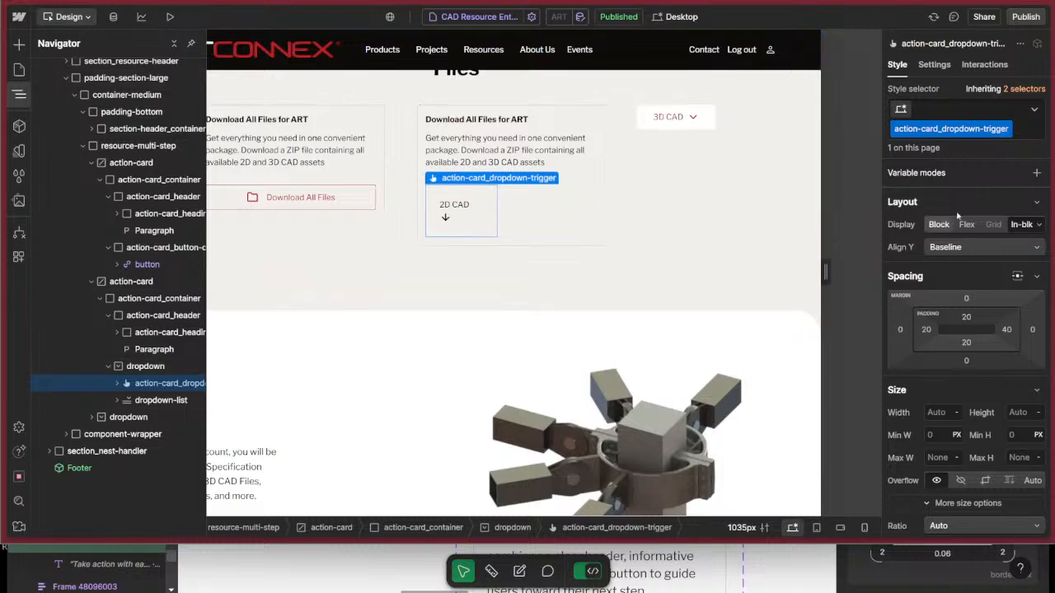
Set the dropdown trigger's display to Block and its padding to 0 on all sides.
left_click(941, 227)
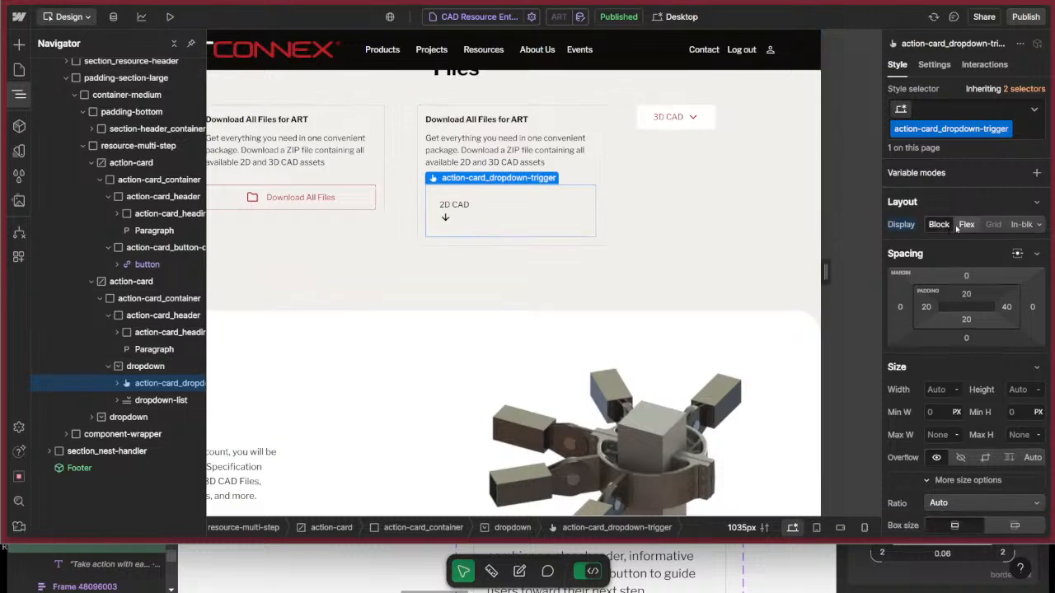
scroll(969, 415, "down", 1)
left_click_drag(967, 225, 984, 66)
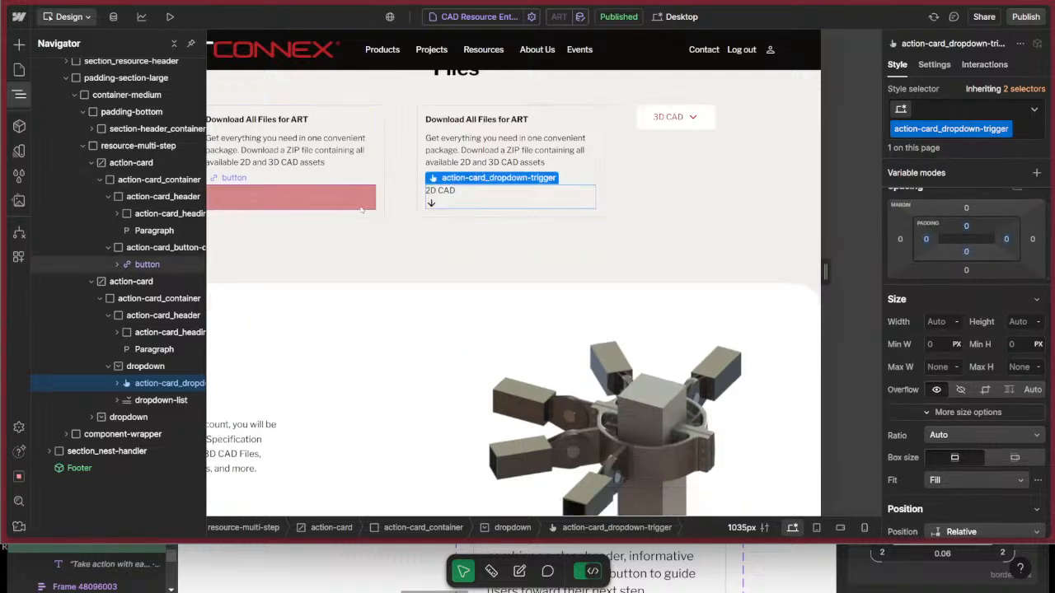
Check the Download All Files button's padding for reference, then reselect the 2D CAD dropdown trigger and look at its child elements.
left_click(297, 197)
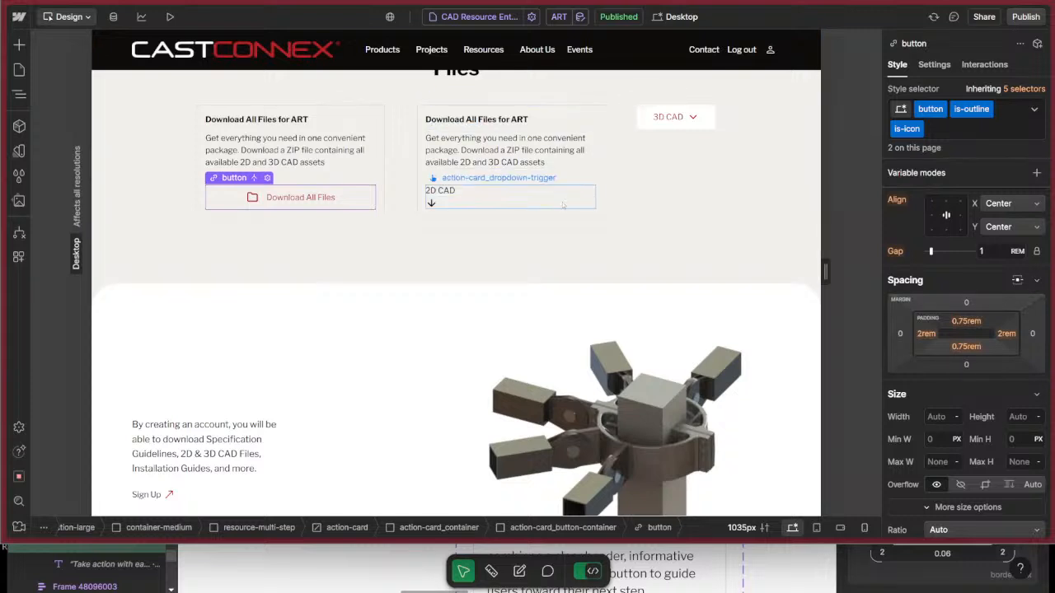
left_click(563, 205)
left_click(967, 228)
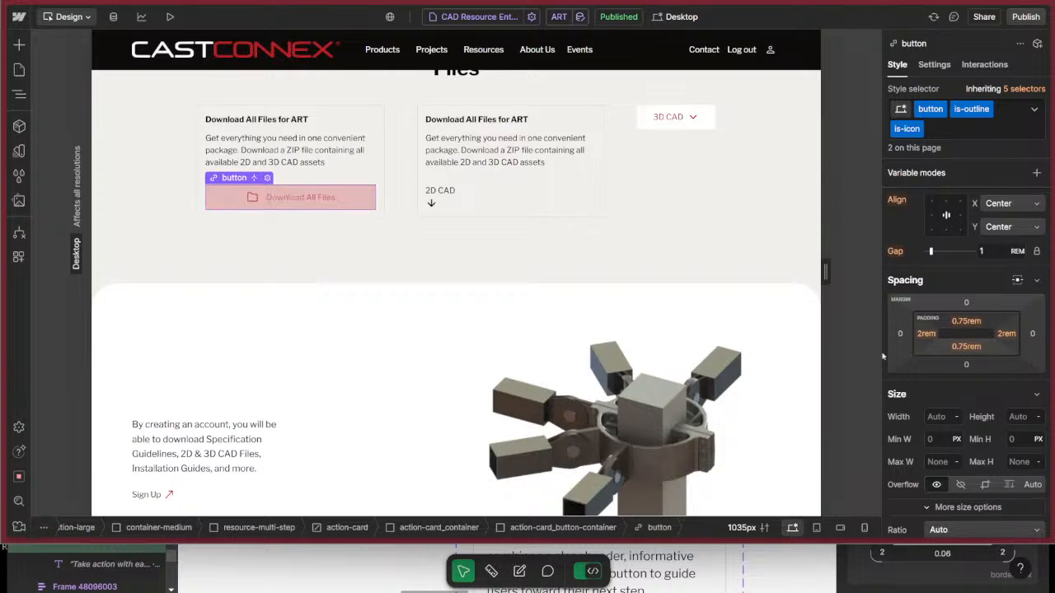
left_click(547, 192)
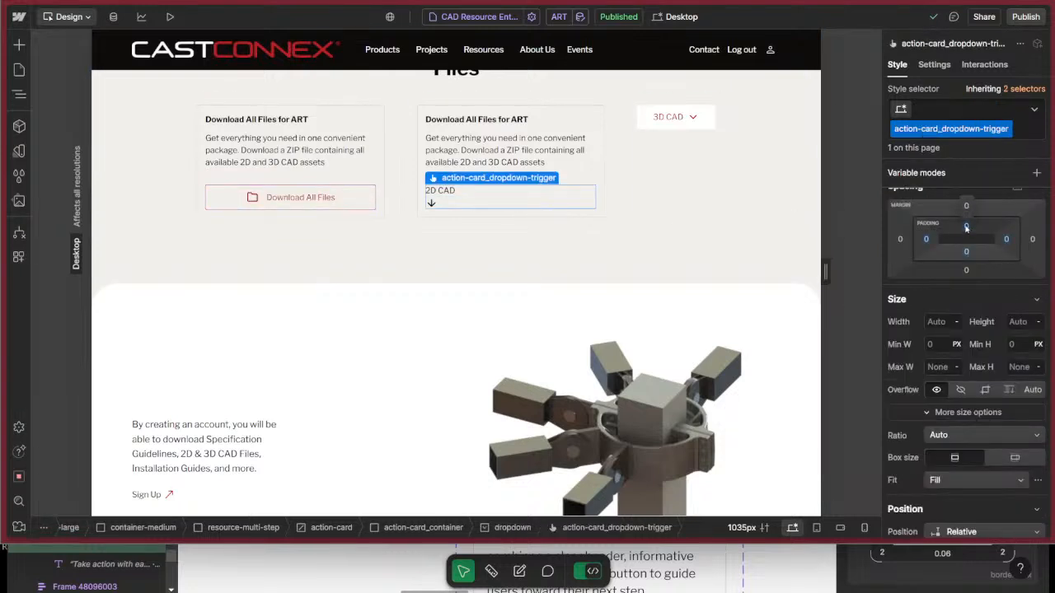
key("z")
left_click(118, 384)
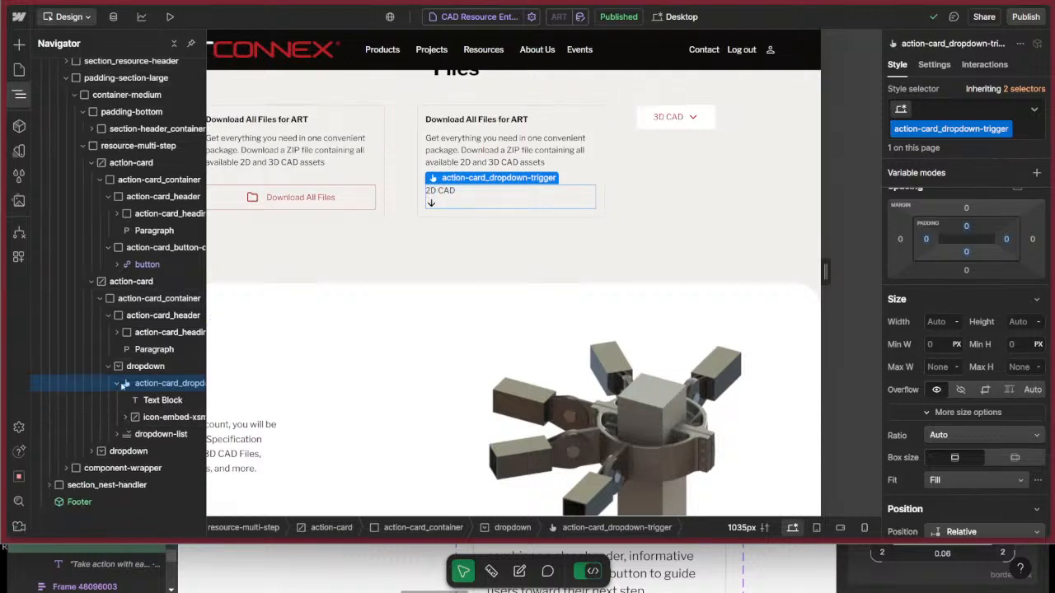
left_click(121, 384)
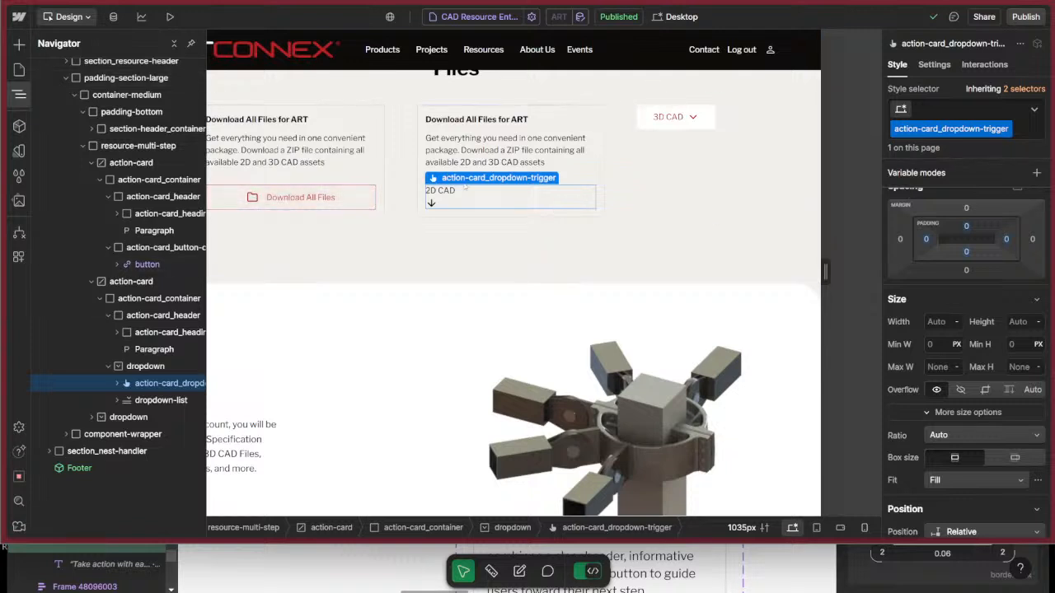
Set the dropdown trigger's top and bottom padding to the 0.75rem spacing variable.
left_click(967, 225)
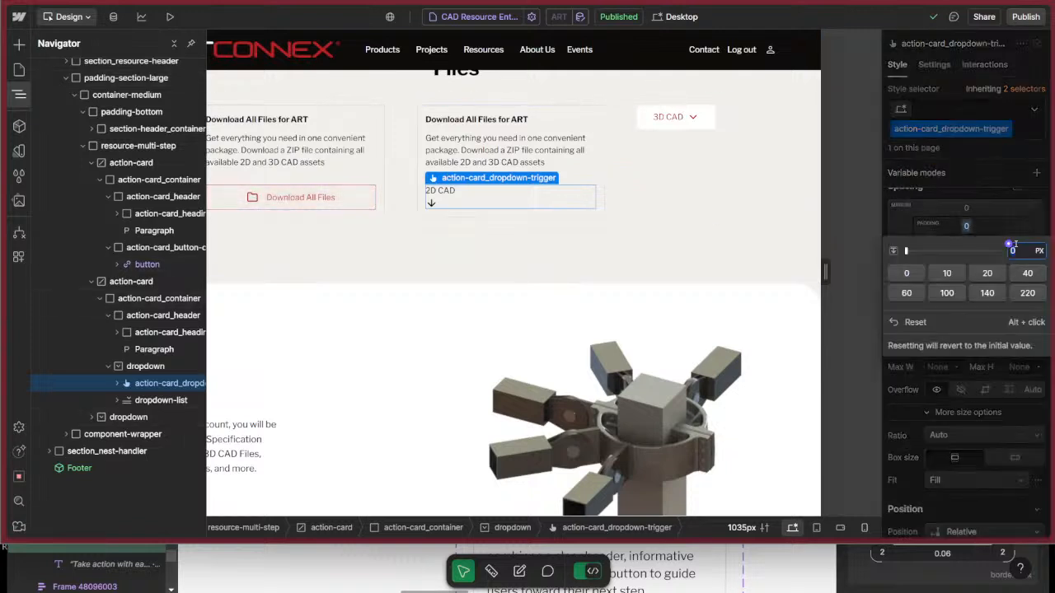
left_click(1009, 245)
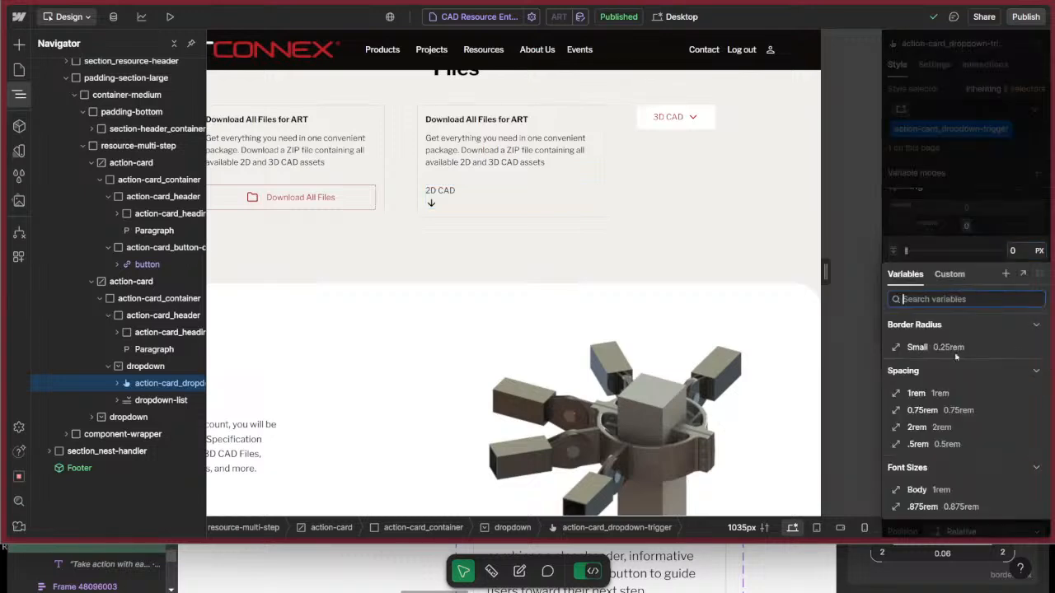
left_click(960, 430)
left_click(967, 253)
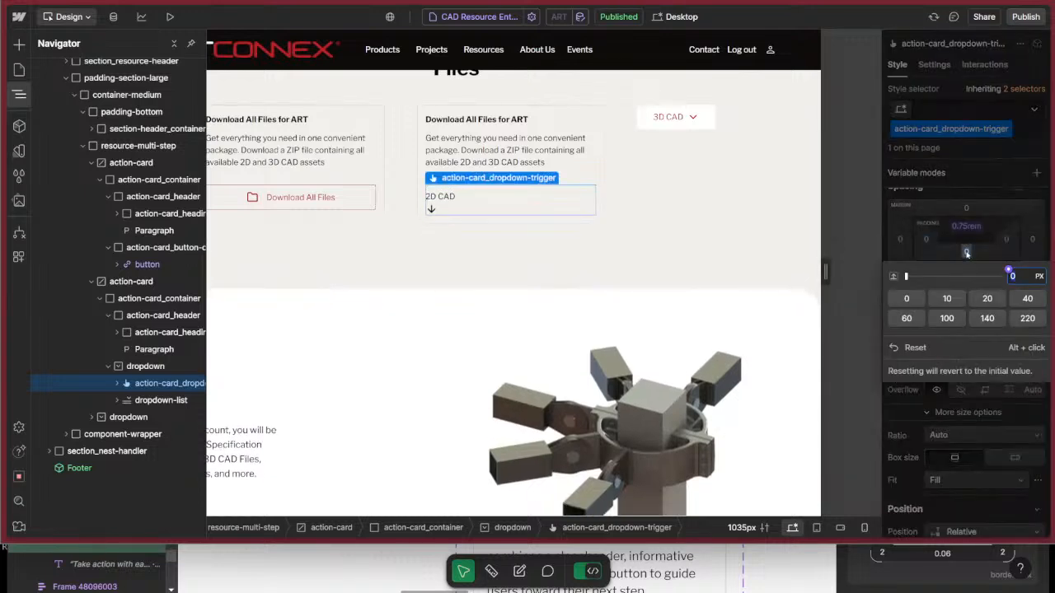
left_click(1008, 270)
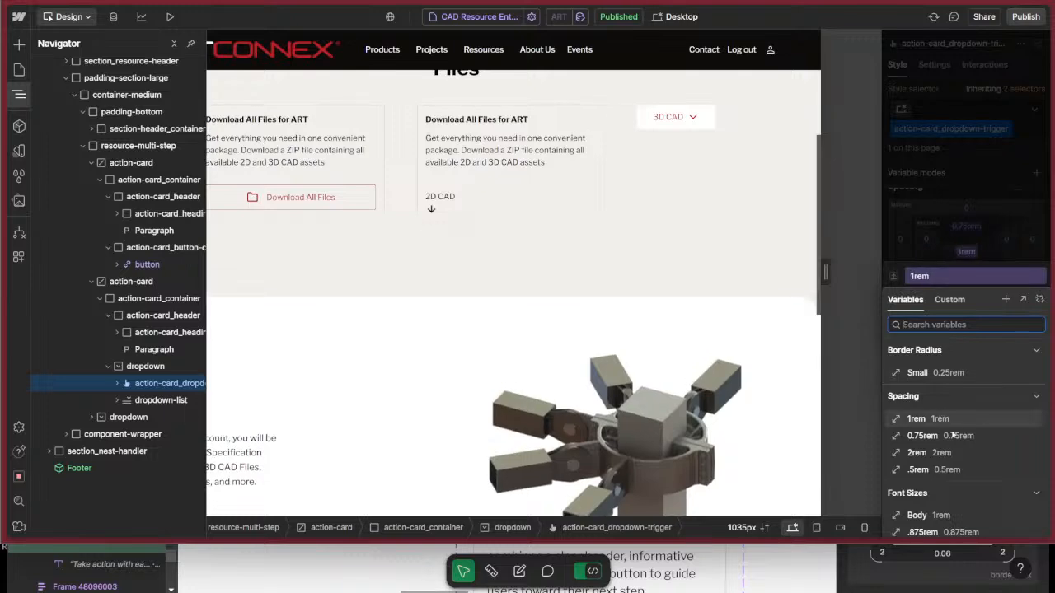
left_click(981, 437)
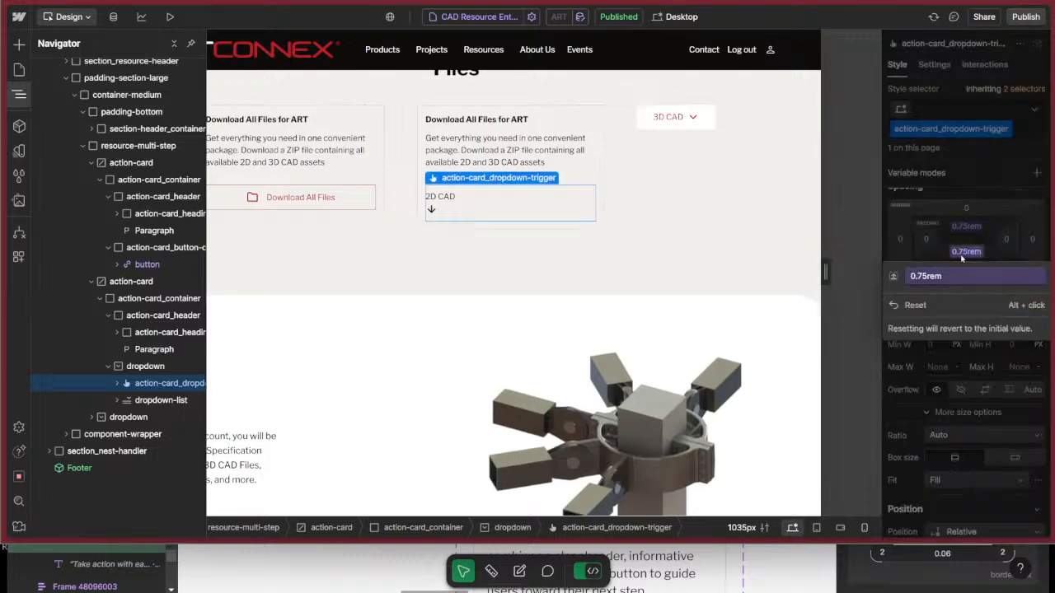
Set the dropdown trigger's left and right padding to the 2rem spacing variable.
left_click(947, 235)
left_click(926, 239)
left_click(1008, 258)
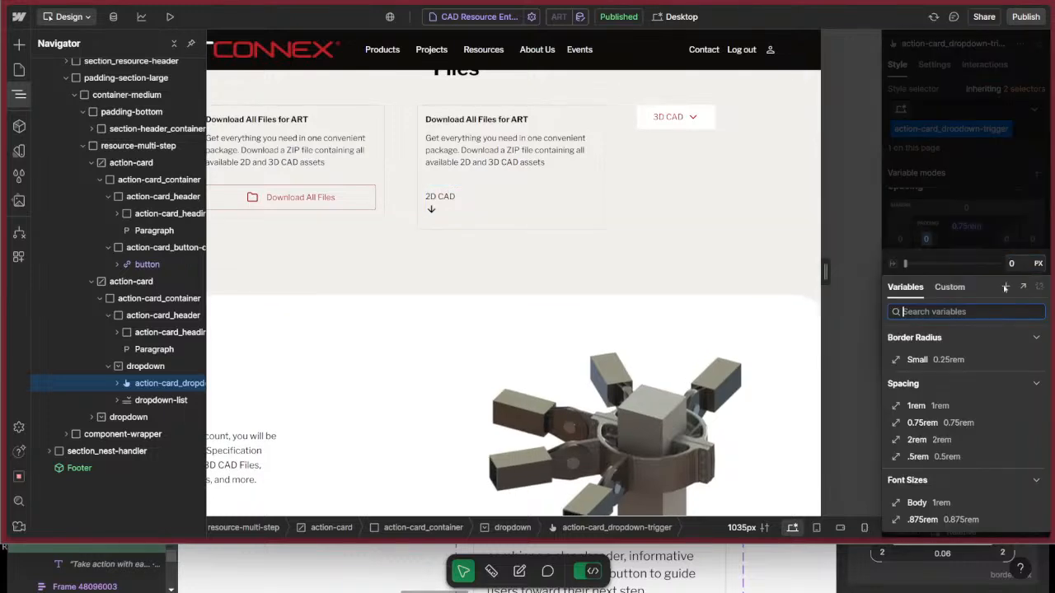
left_click(970, 442)
left_click(1009, 240)
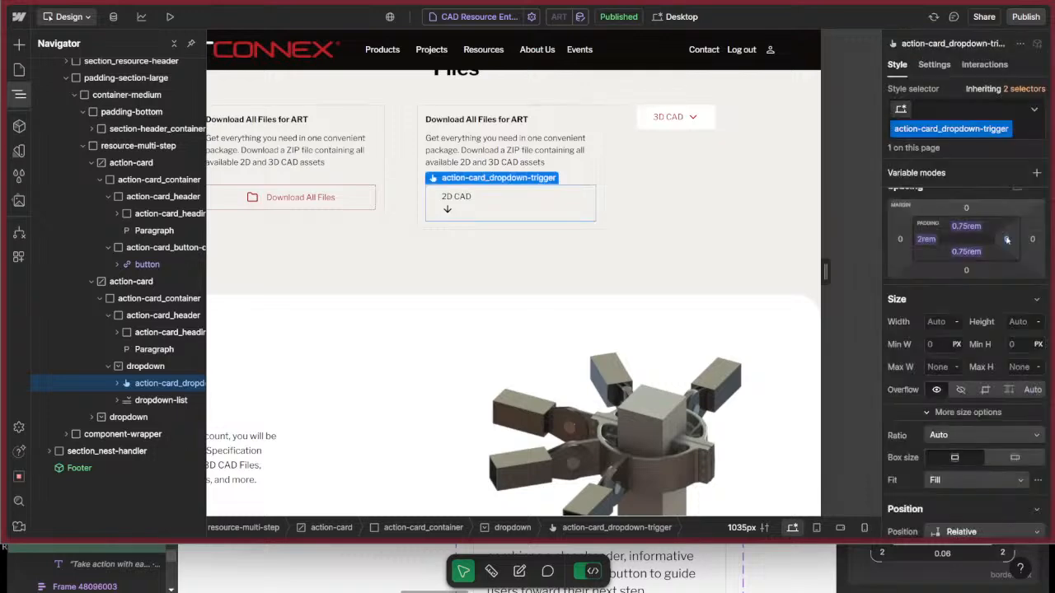
left_click(1008, 258)
left_click(929, 440)
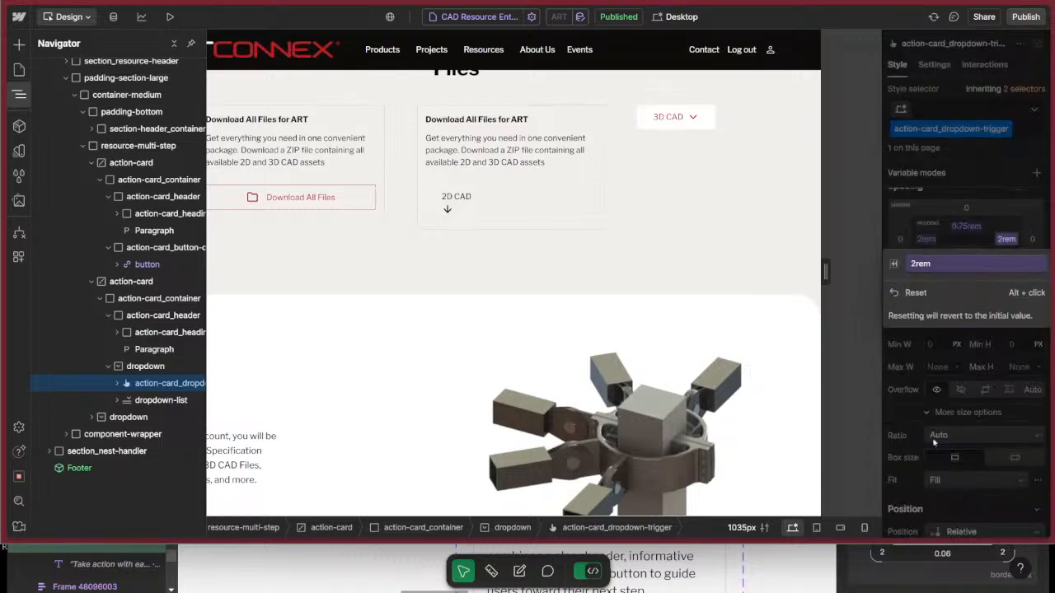
left_click(985, 238)
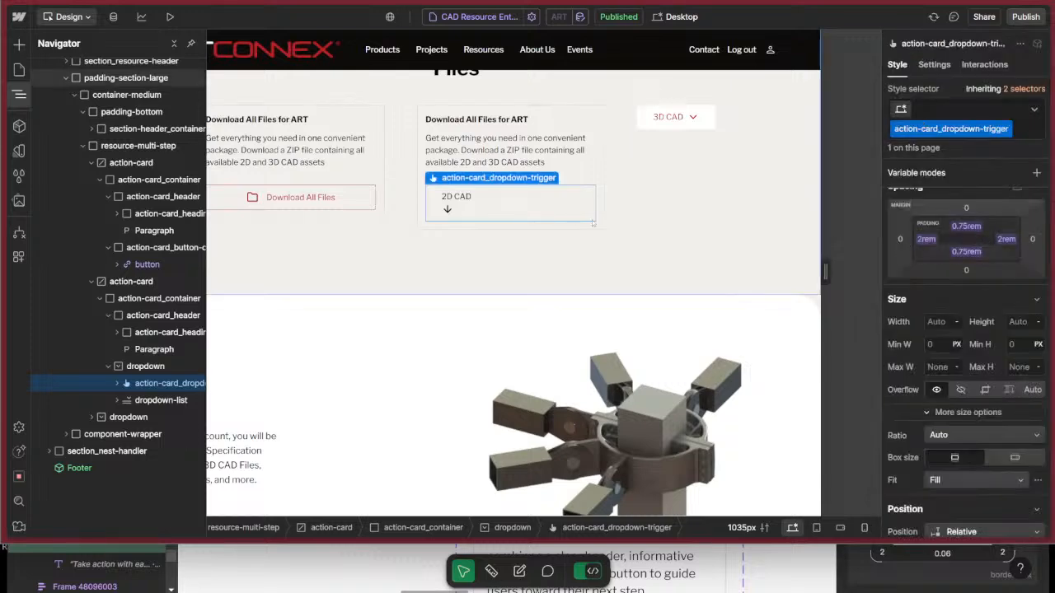
Change the dropdown trigger's display to Flex, spacing its items between horizontally and centering them vertically.
scroll(964, 329, "down", 3)
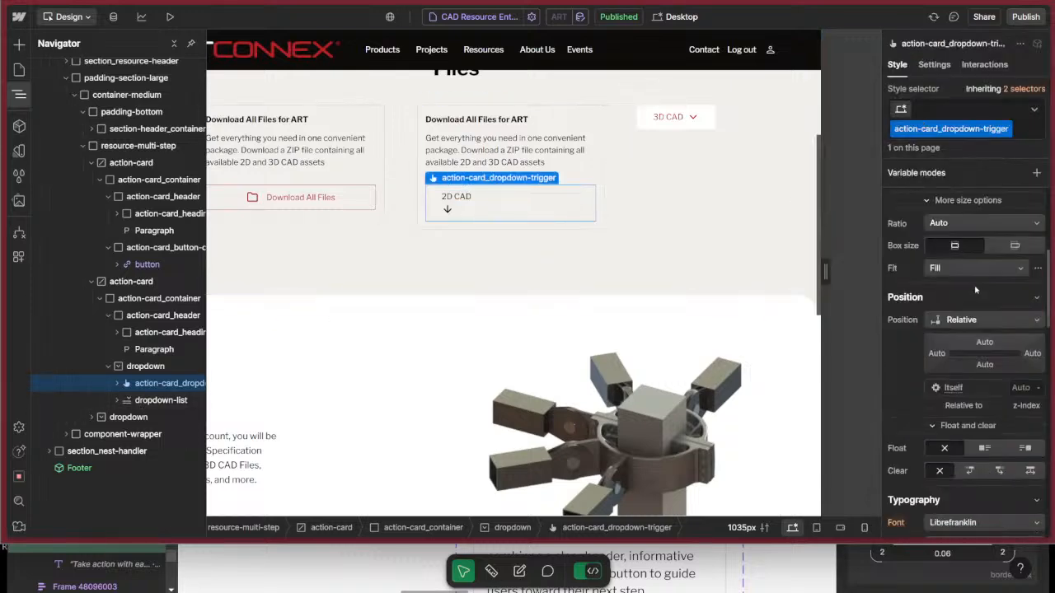
scroll(974, 247, "up", 4)
left_click(970, 225)
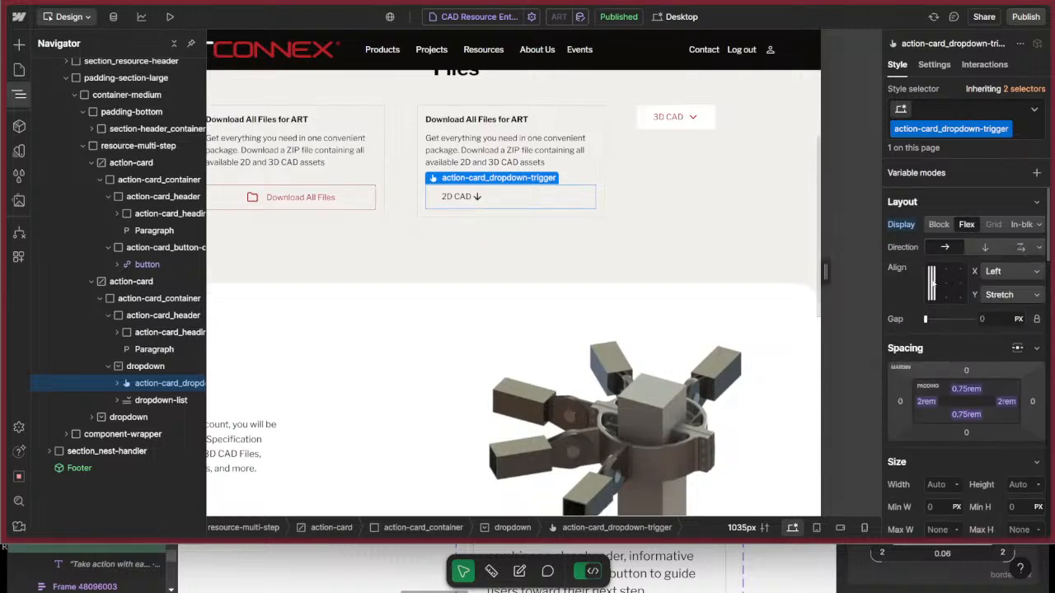
double_click(932, 284)
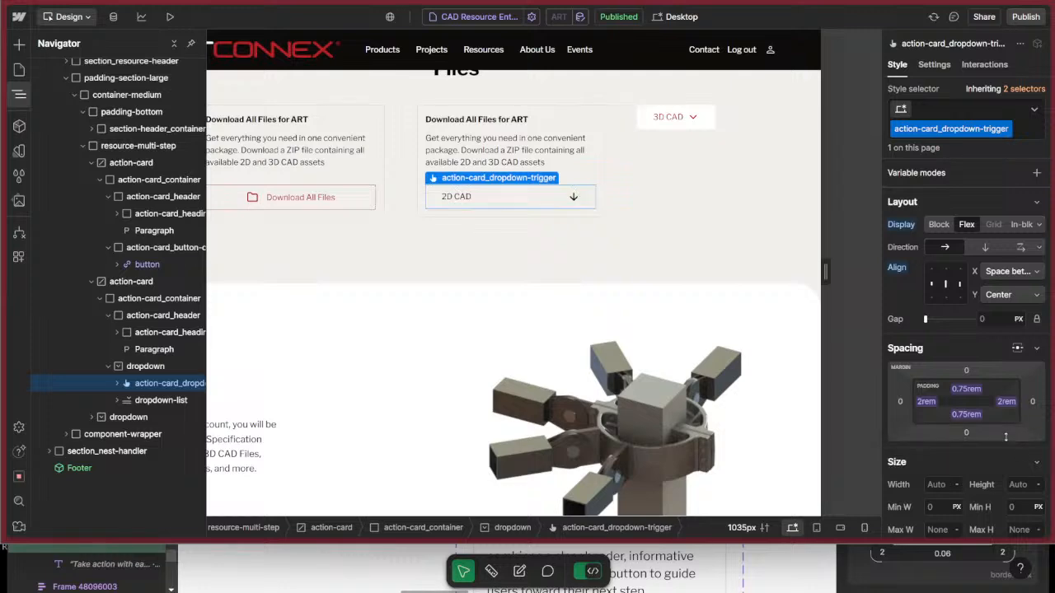
Set the dropdown trigger's text color to the Red variable.
scroll(981, 482, "down", 2)
scroll(969, 489, "down", 6)
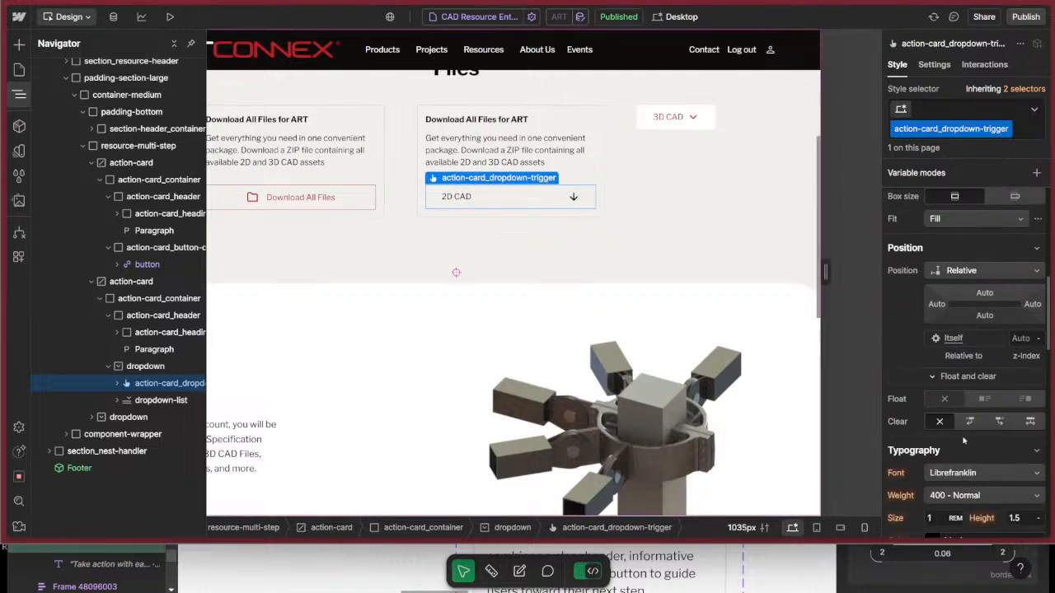
left_click(932, 398)
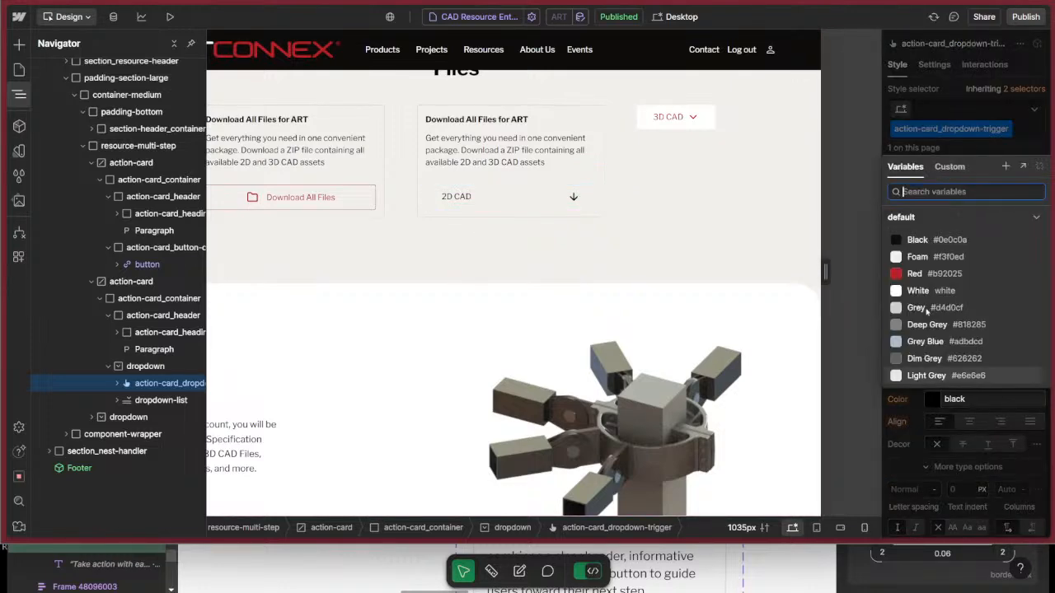
left_click(915, 278)
Give the dropdown trigger a solid 1 px border in the Red variable and a Small border radius.
scroll(990, 468, "down", 5)
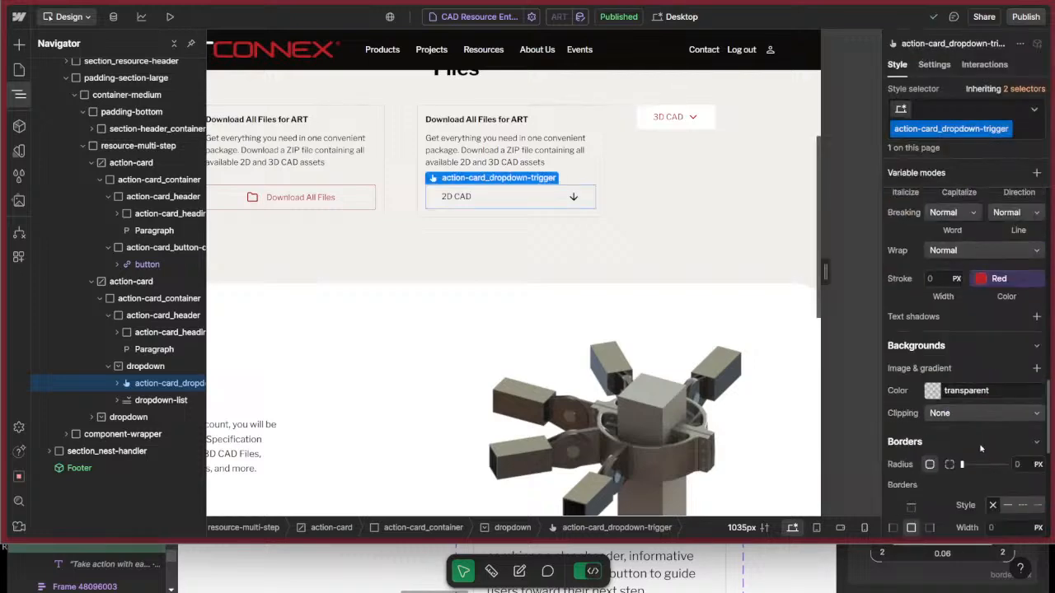
scroll(961, 445, "down", 3)
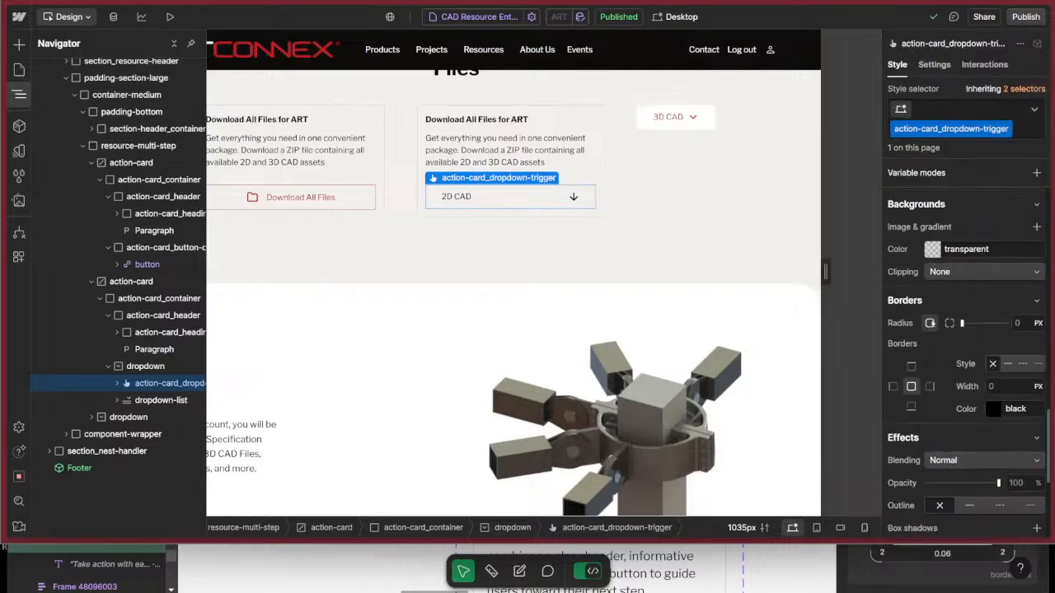
left_click(993, 409)
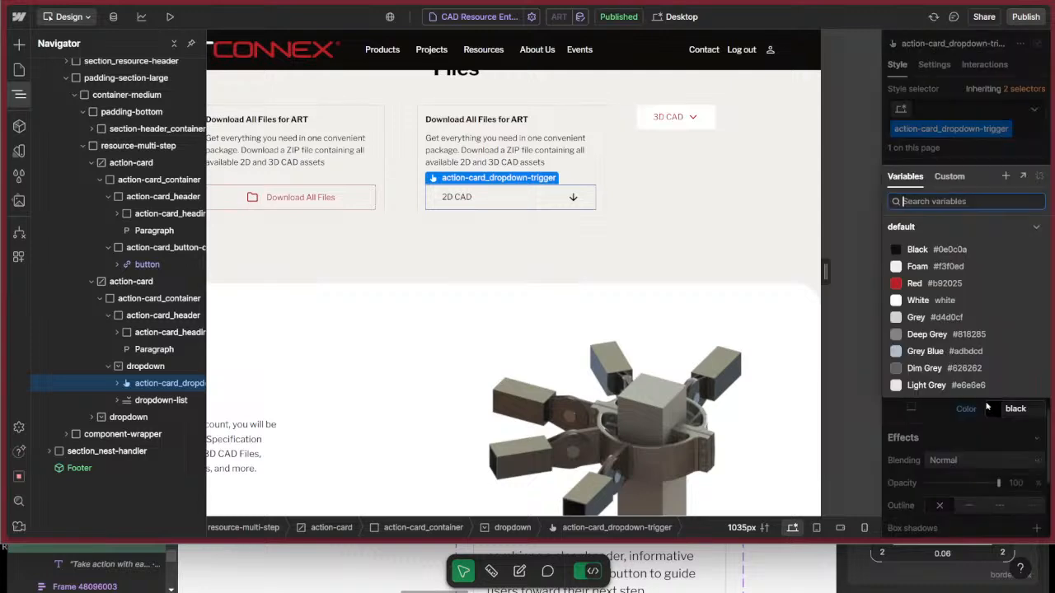
left_click(914, 283)
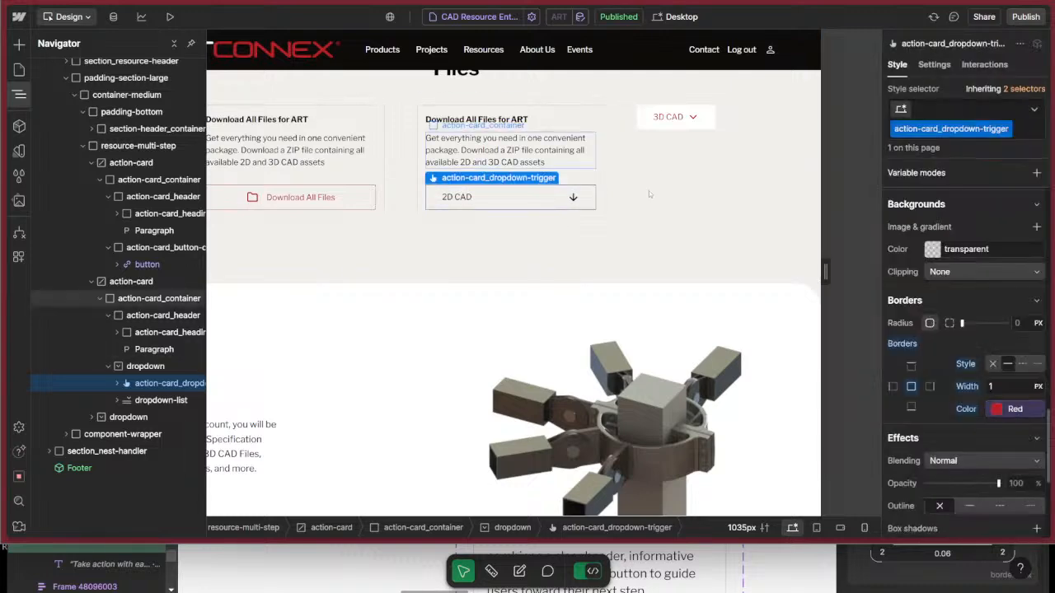
scroll(1013, 327, "up", 1)
left_click(1013, 388)
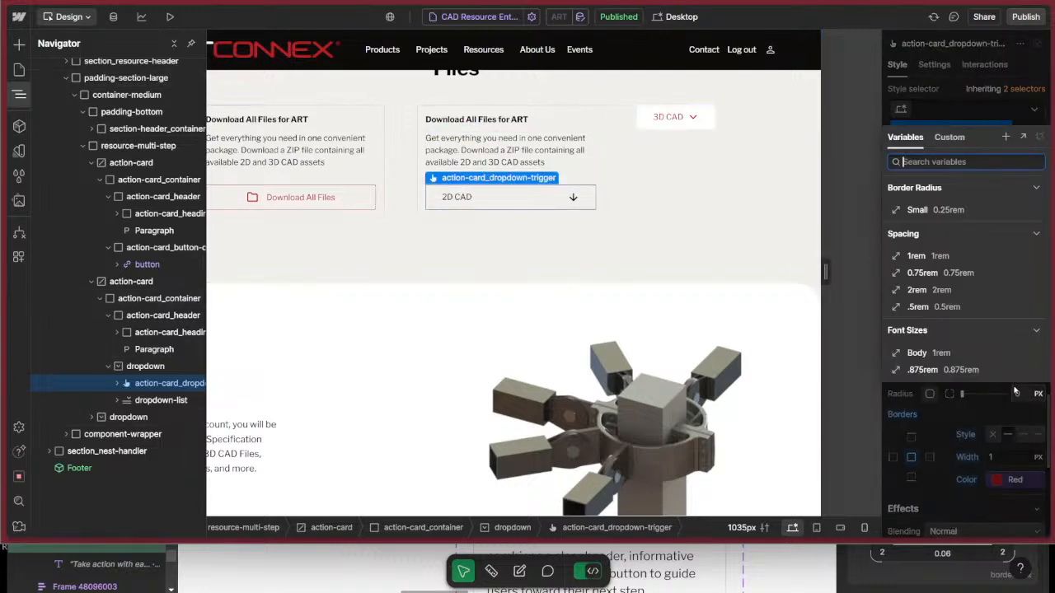
left_click(950, 211)
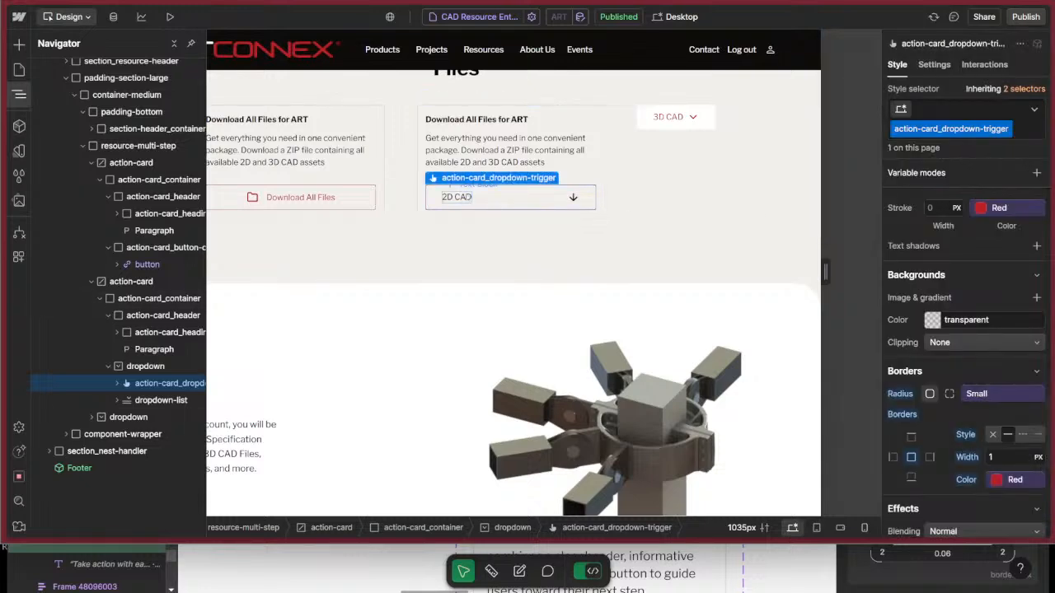
Check the typography color on the dropdown trigger, its 2D CAD text block and its arrow icon.
left_click(457, 197)
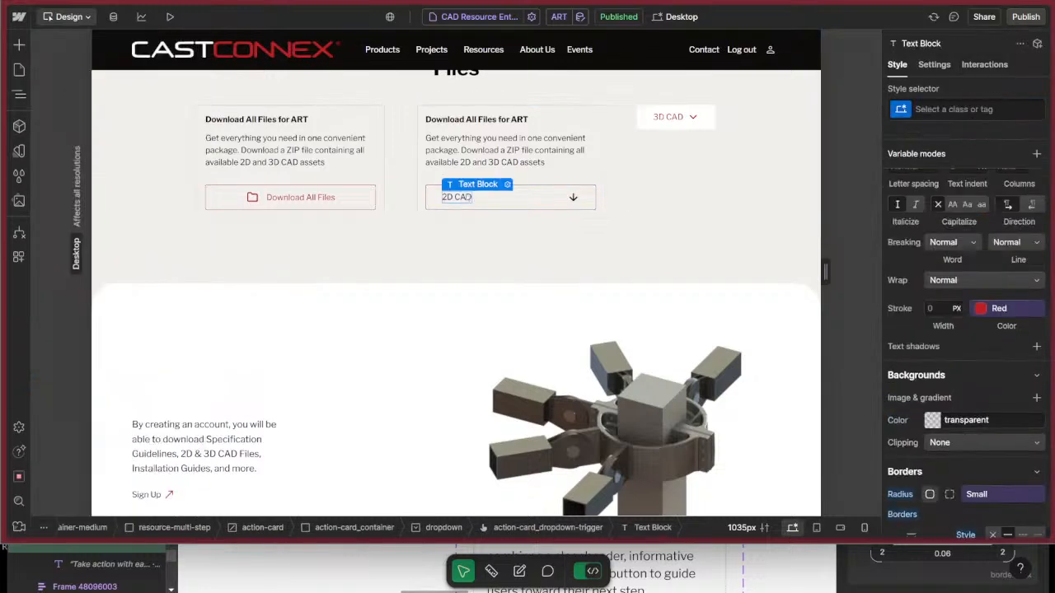
left_click(528, 202)
scroll(967, 305, "down", 5)
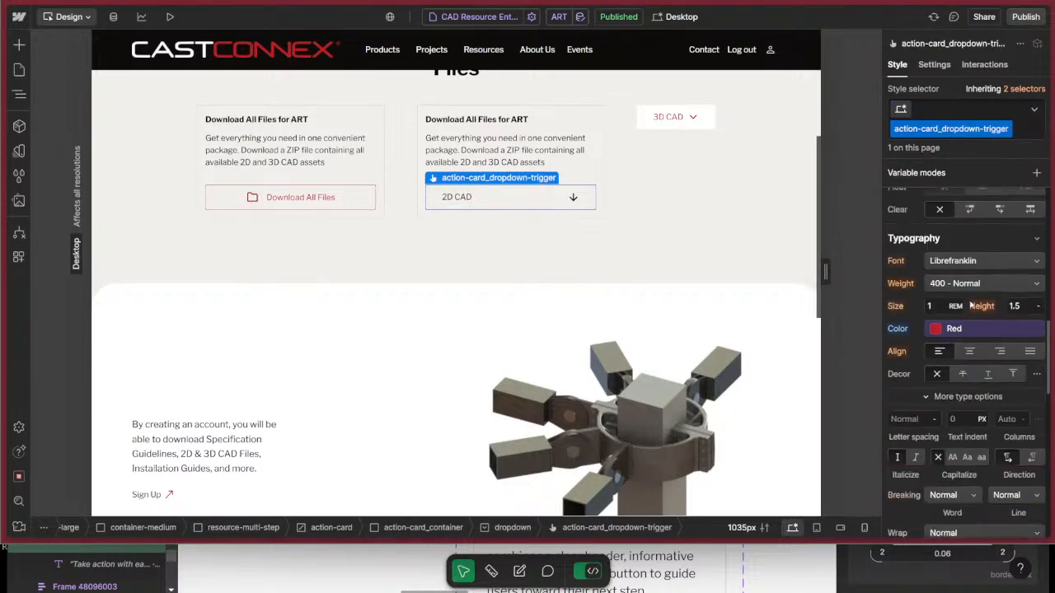
key("z")
left_click(149, 402)
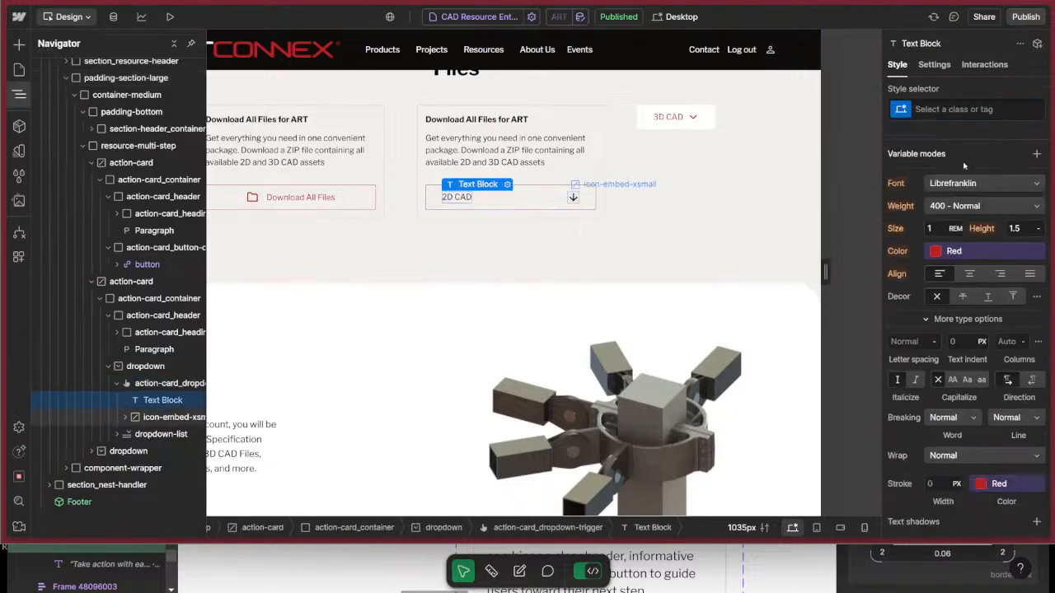
left_click(173, 417)
scroll(971, 354, "up", 5)
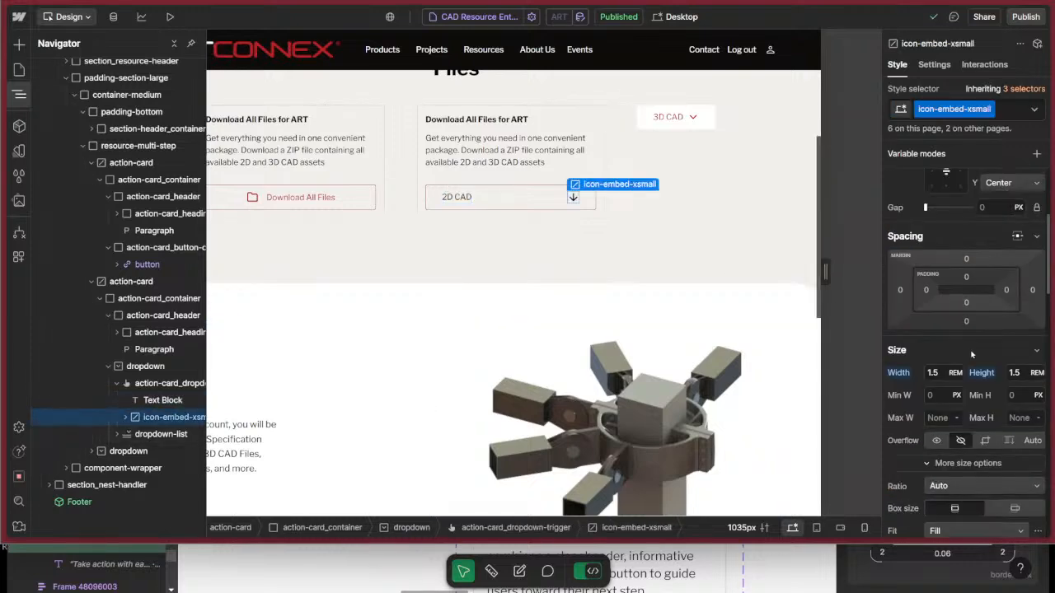
scroll(971, 355, "down", 4)
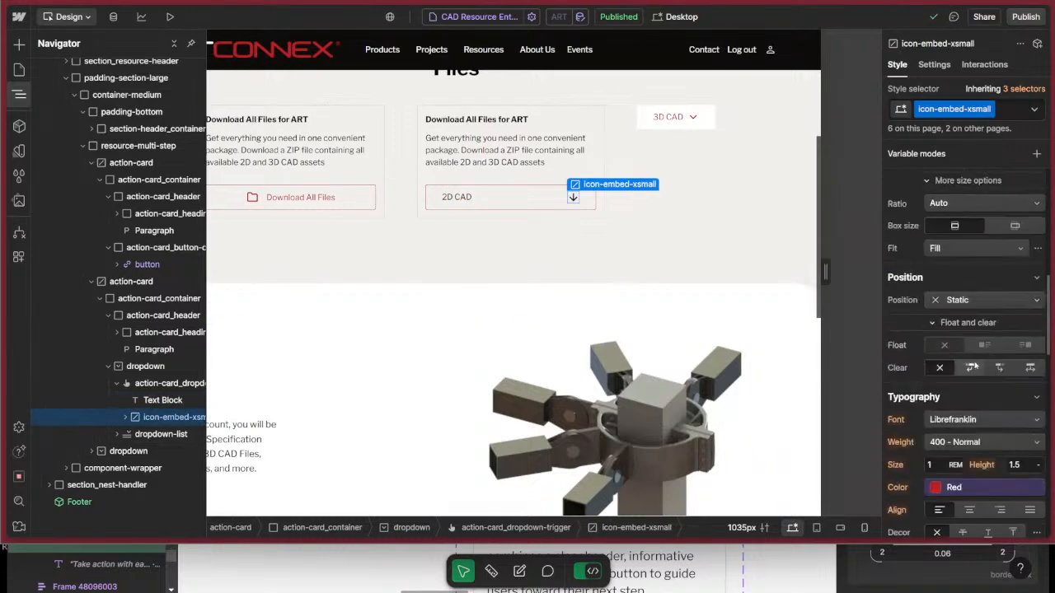
Reselect the dropdown trigger and reapply the Red variable as its text color.
left_click(537, 199)
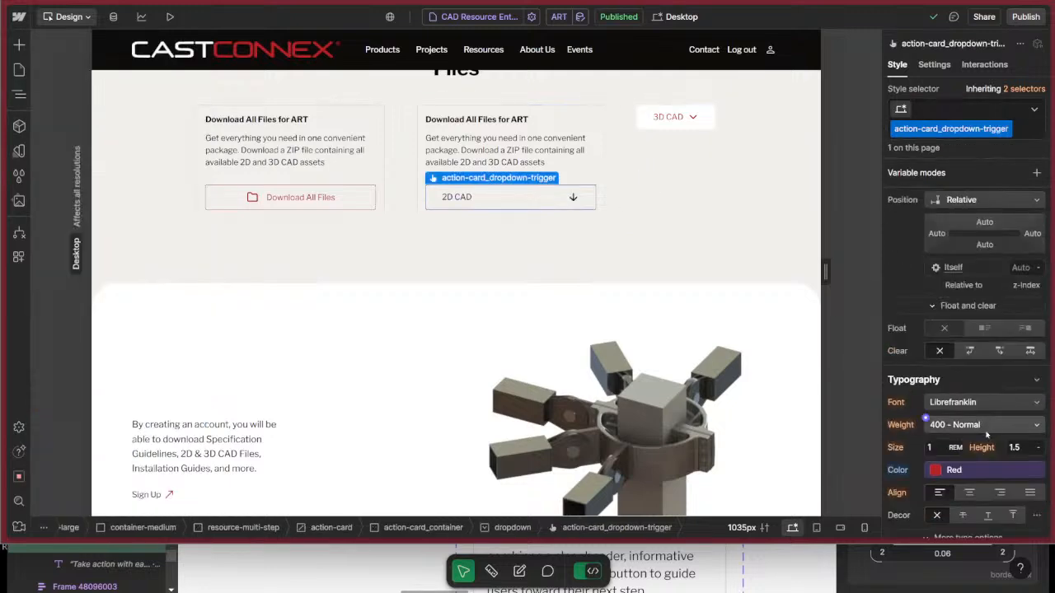
left_click(941, 472)
left_click(930, 344)
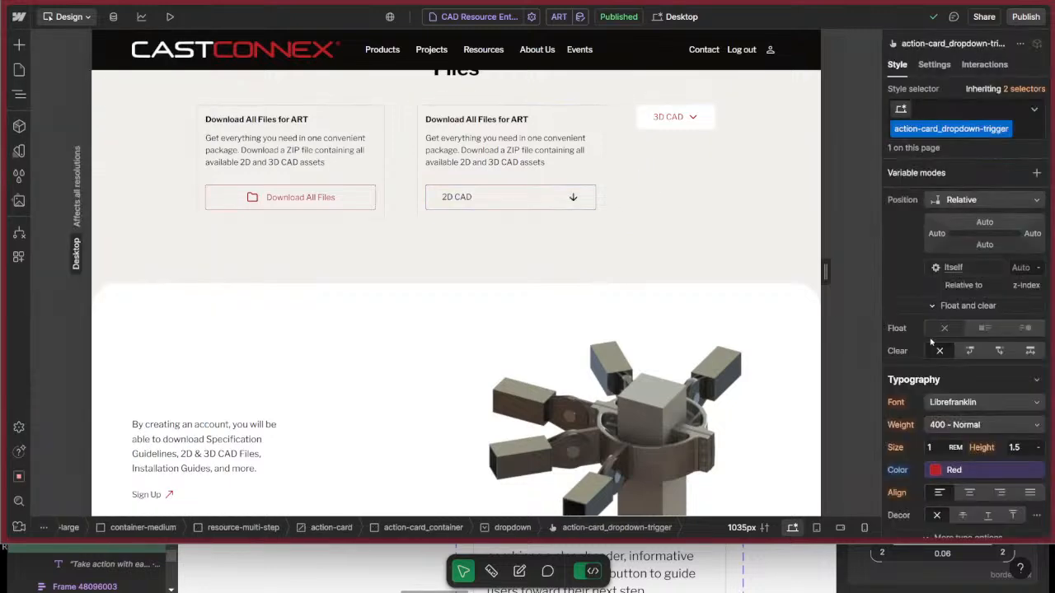
Wrap the 2D CAD text block inside the dropdown trigger in a div block.
key("z")
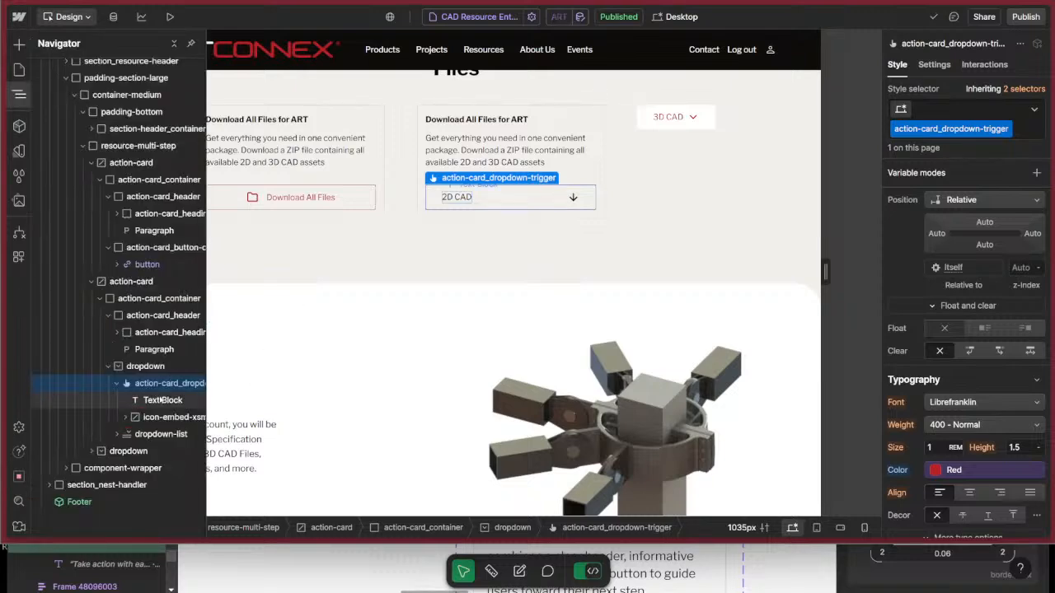
left_click(162, 399)
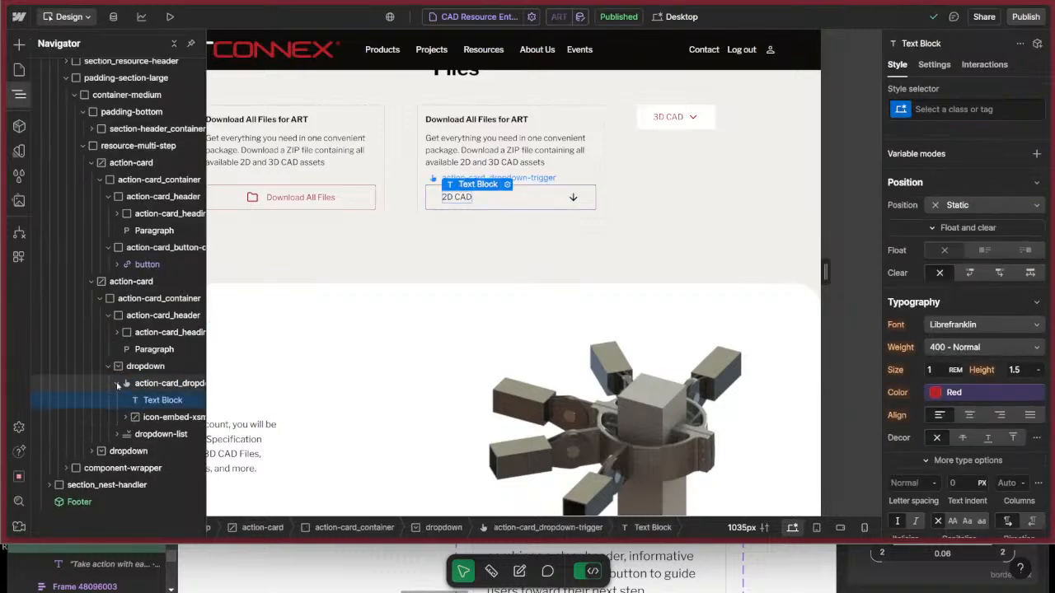
left_click(937, 108)
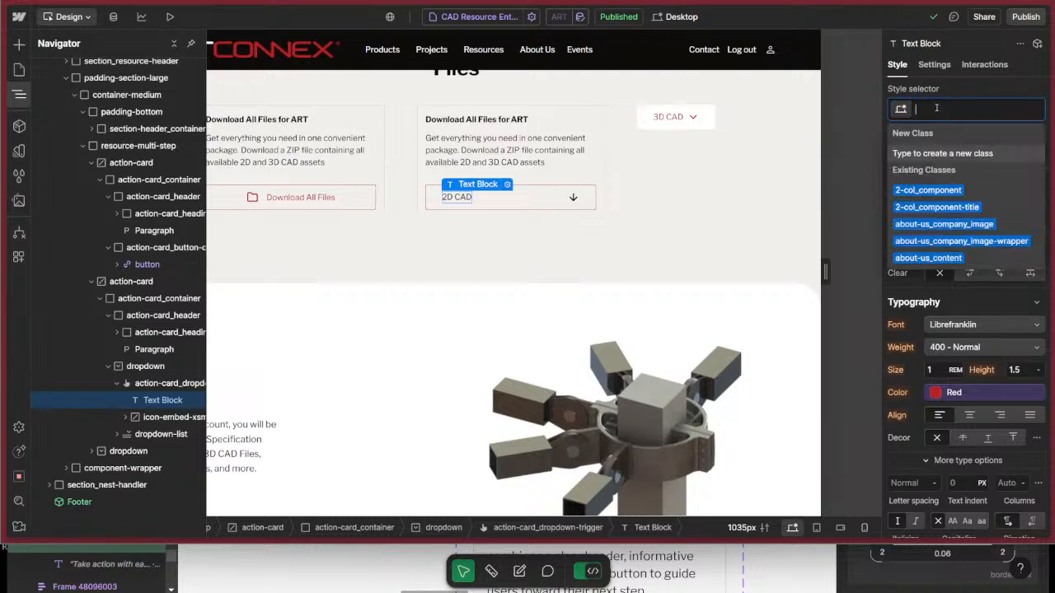
key("Escape")
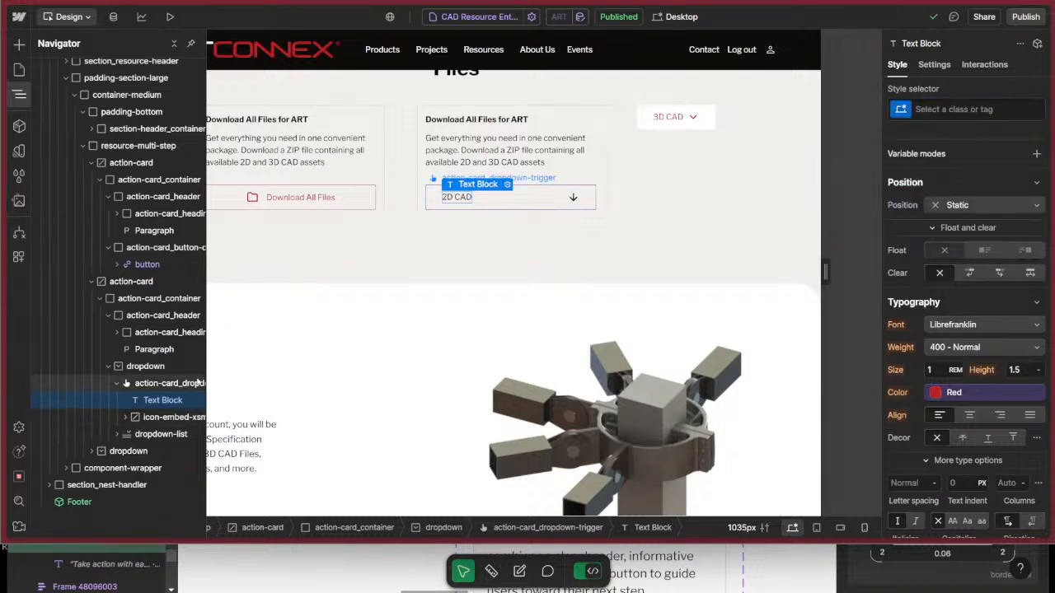
right_click(176, 404)
mouse_move(248, 289)
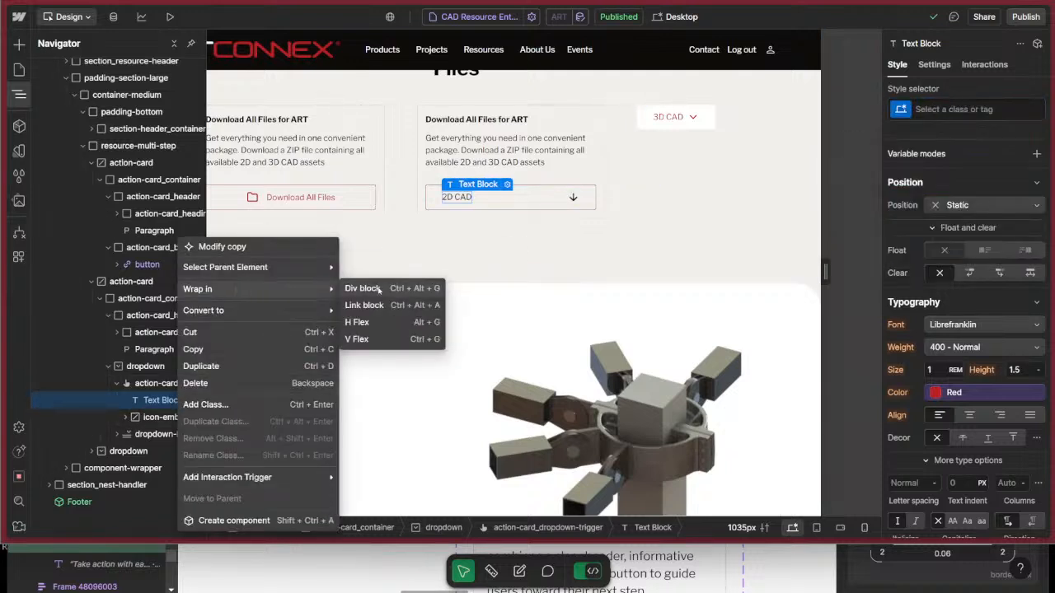
key("ctrl+alt+g")
Move the icon-embed-xsmall arrow into the new div block, directly below the 2D CAD text block.
left_click(180, 435)
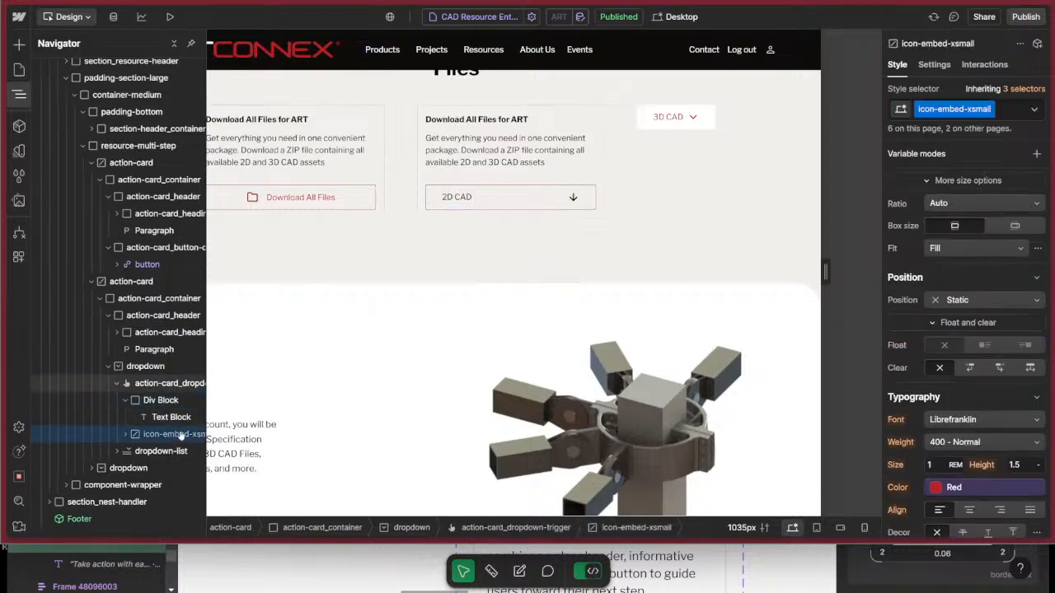
left_click_drag(194, 434, 155, 442)
left_click(157, 401)
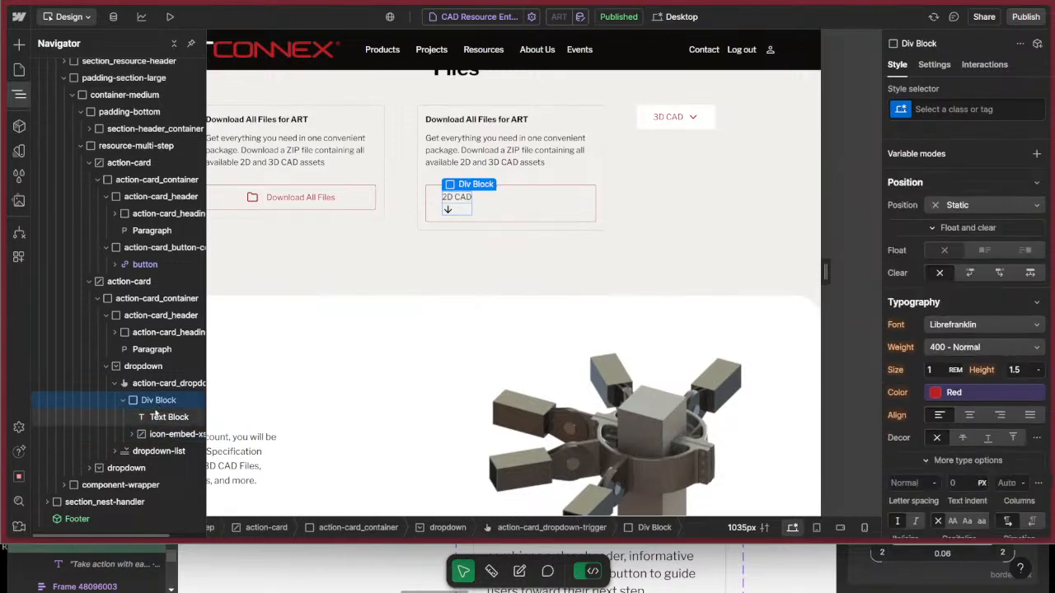
left_click(125, 402)
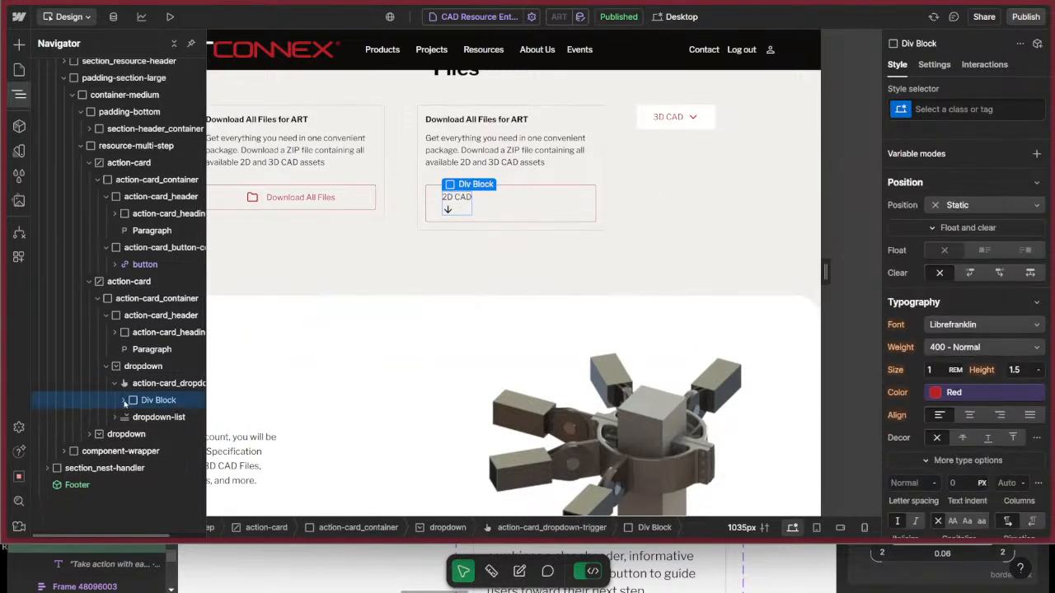
Reset the text color on the action-card_dropdown-trigger class so it inherits from the body.
left_click(145, 366)
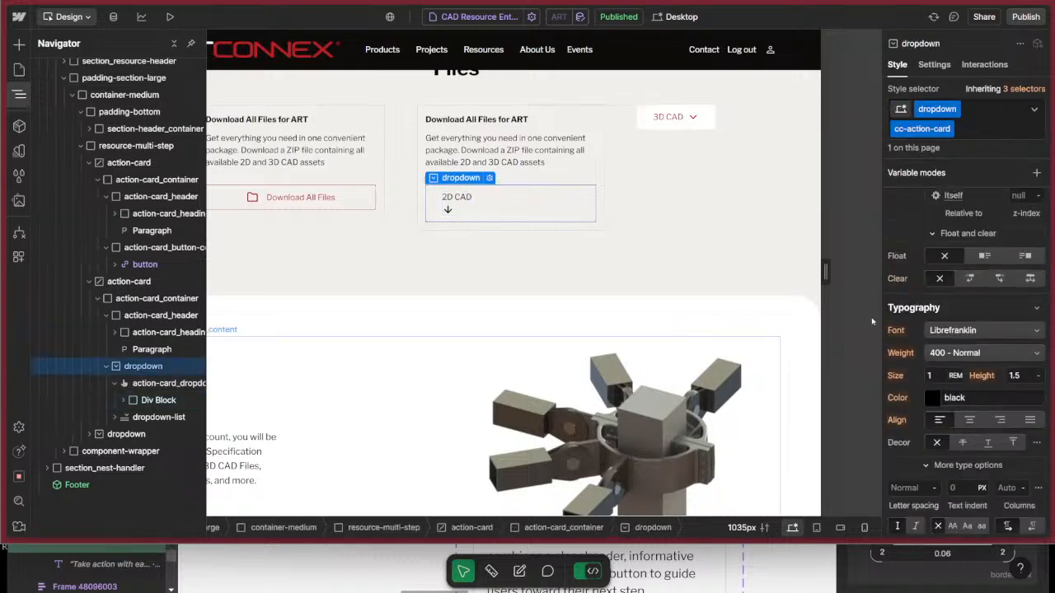
left_click(161, 383)
left_click(153, 400)
left_click(122, 401)
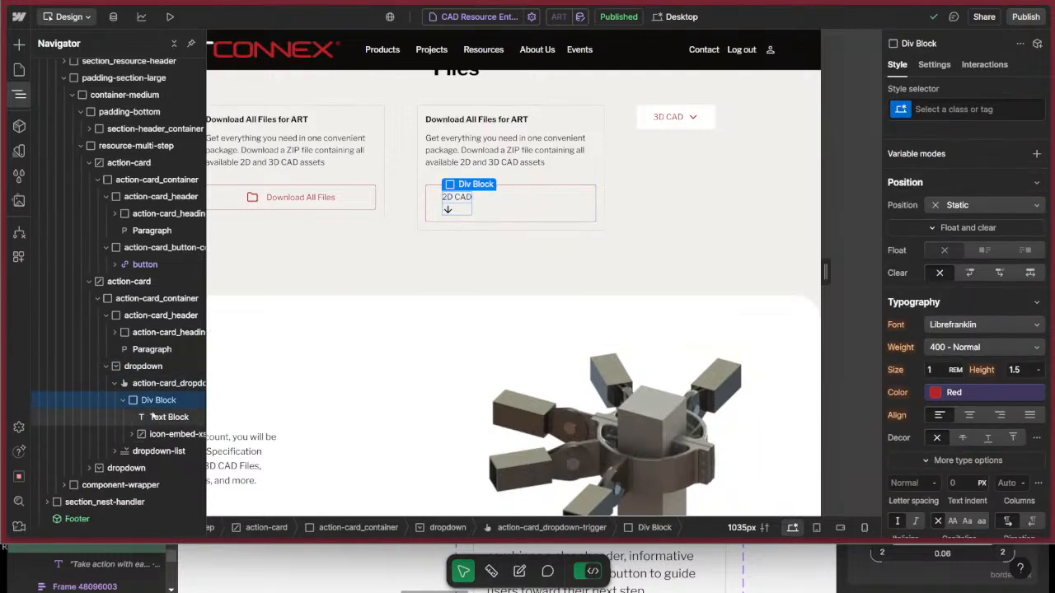
left_click(161, 383)
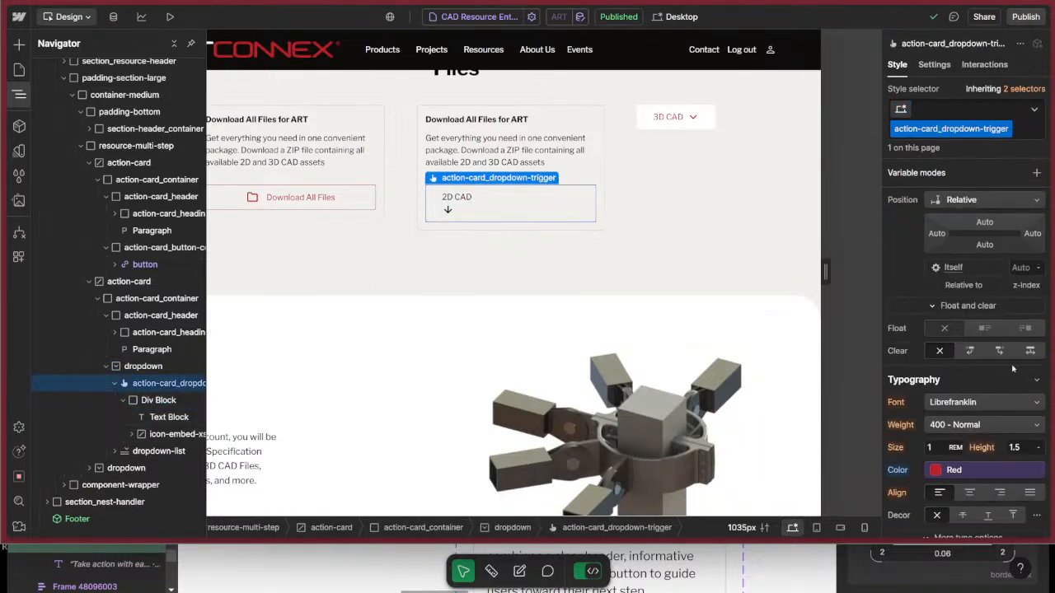
left_click(898, 470)
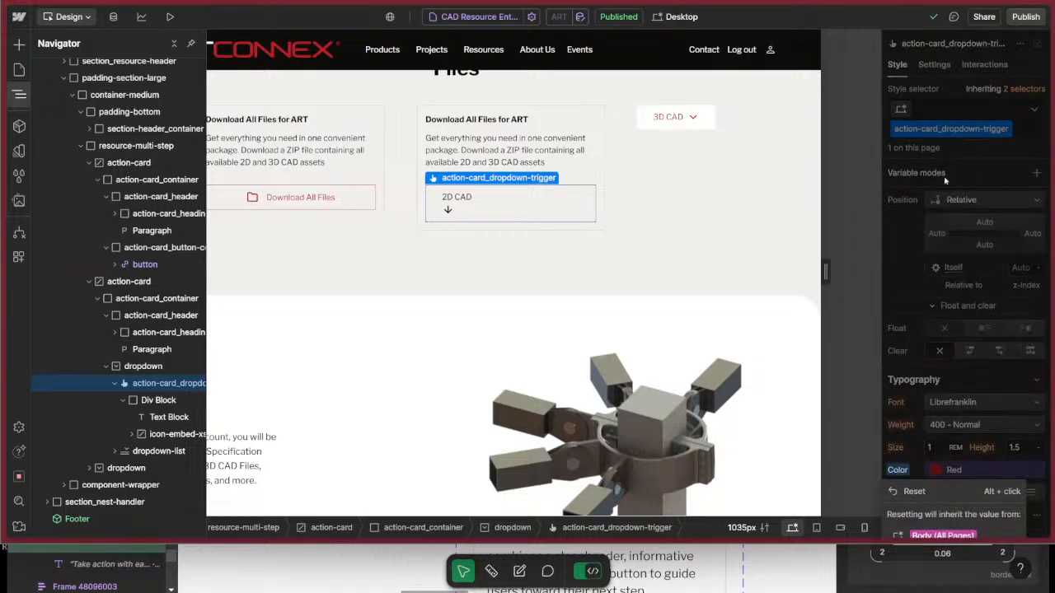
left_click(914, 493)
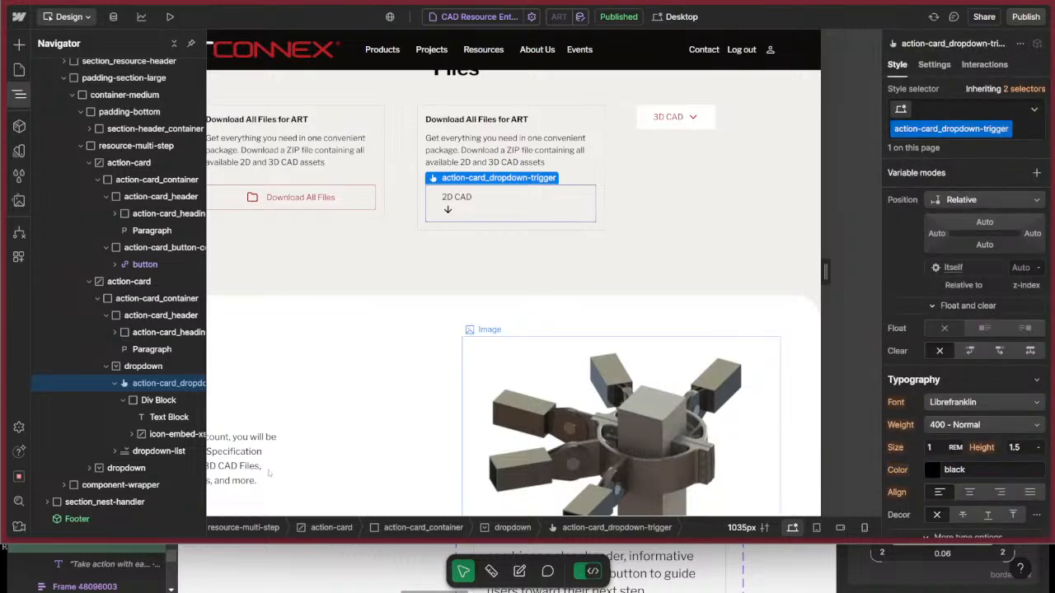
Give the div block inside the 2D CAD dropdown trigger a new class named action-card_dropdown-toggle-container.
left_click(173, 402)
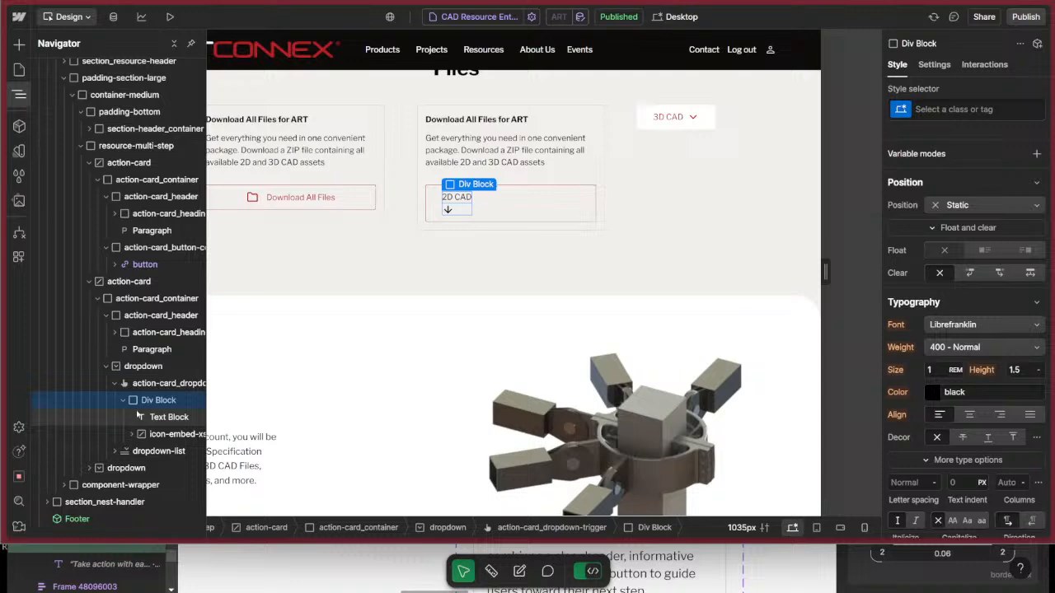
left_click(959, 109)
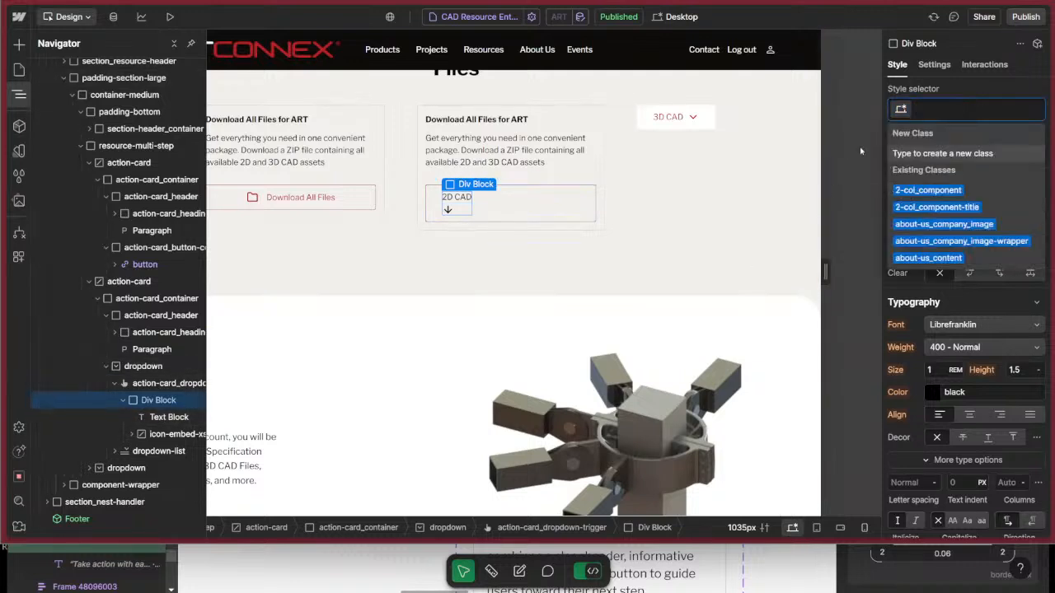
type("action-c")
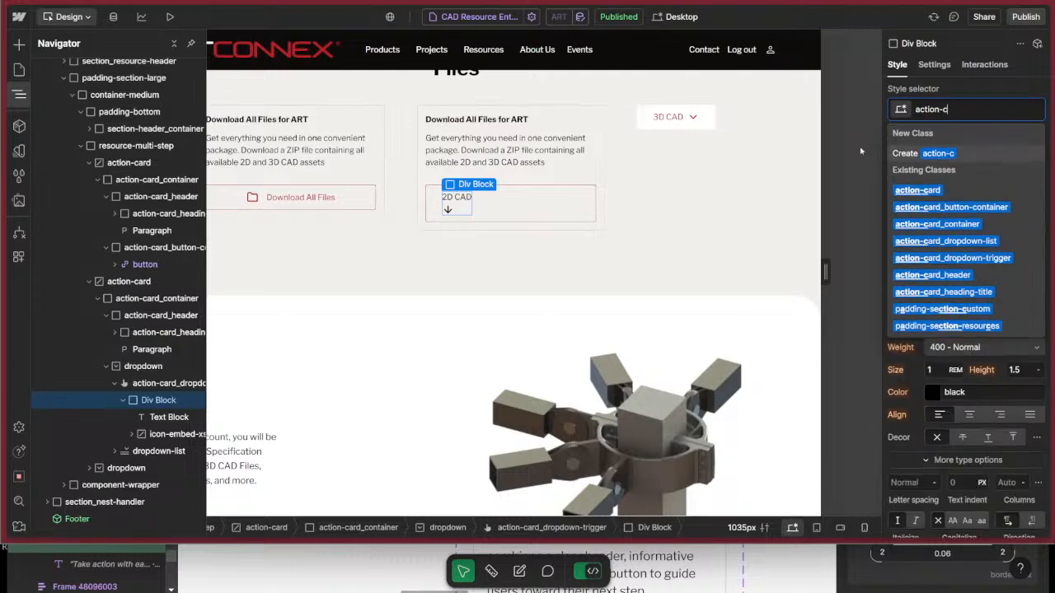
type("ard_dropdown")
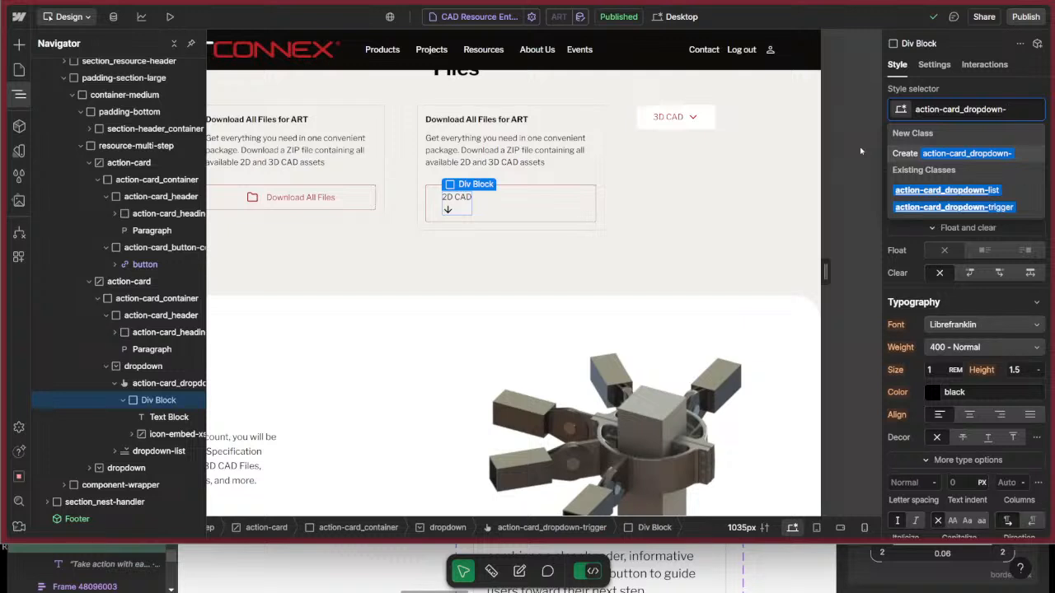
type("-to")
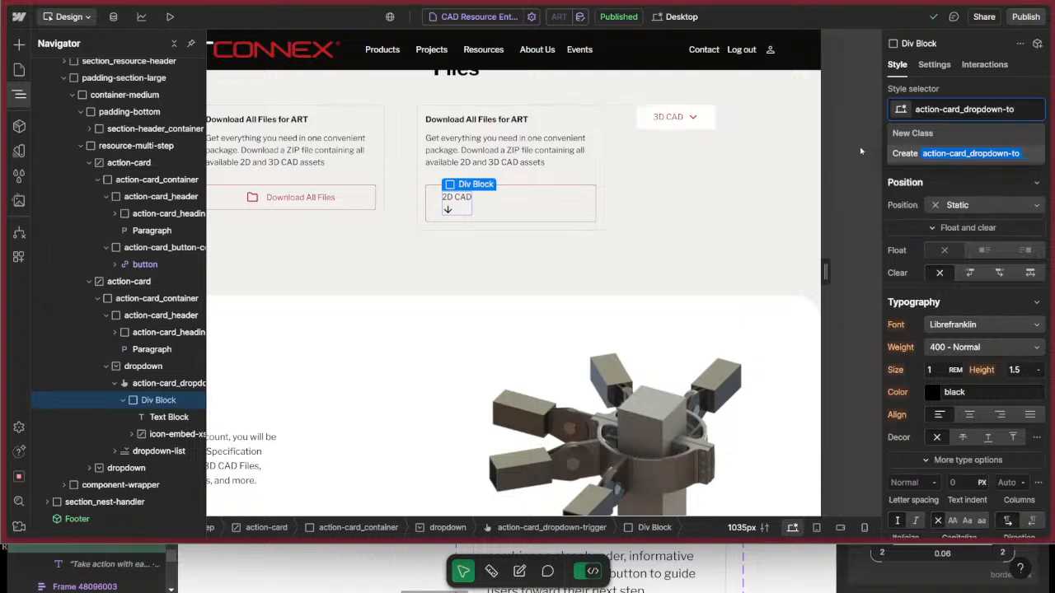
key("BackSpace")
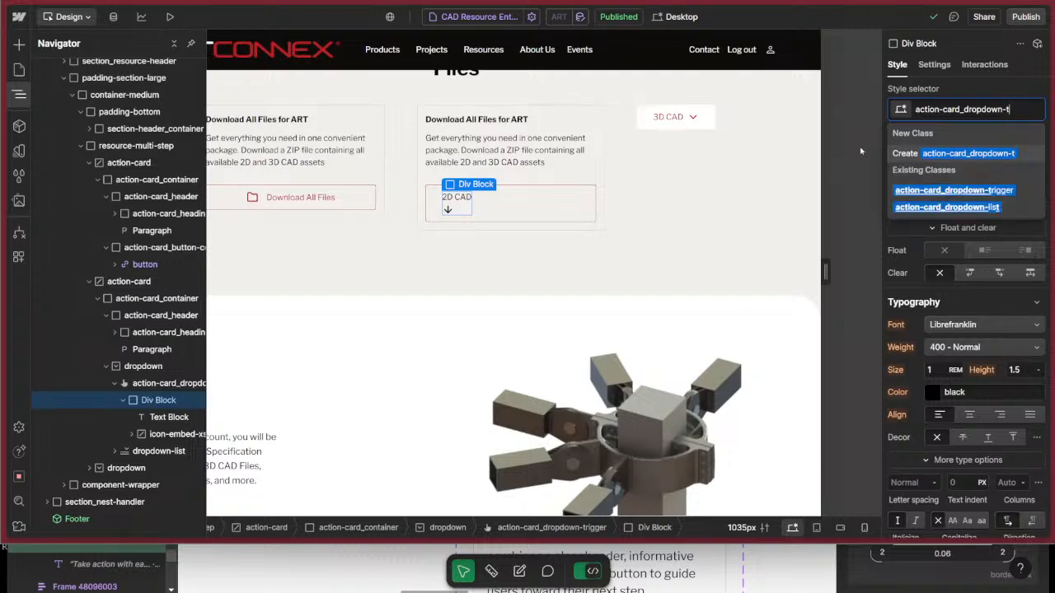
type("o")
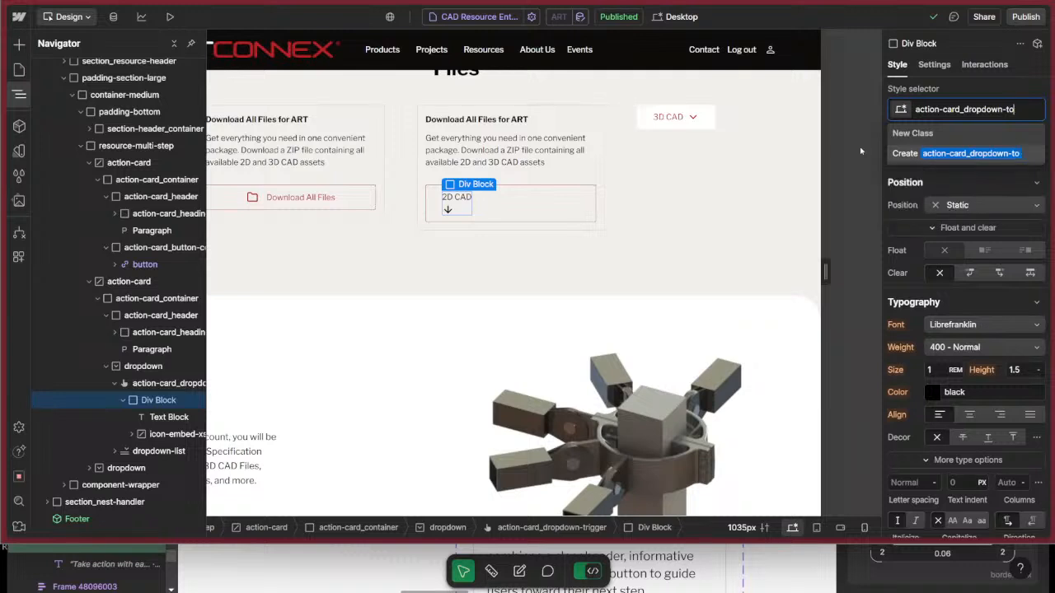
type("ggle-container")
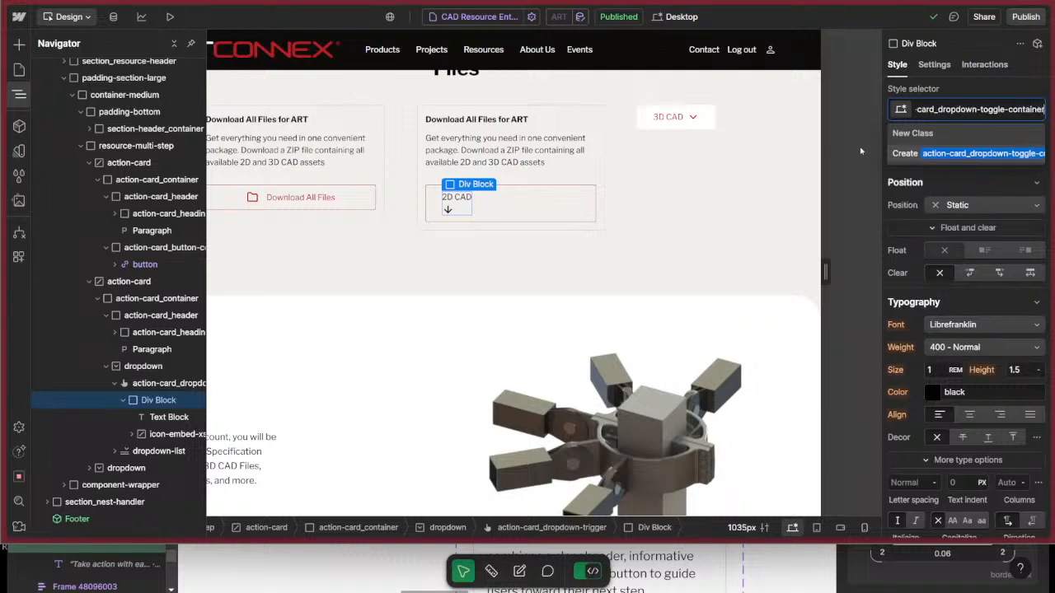
key("Return")
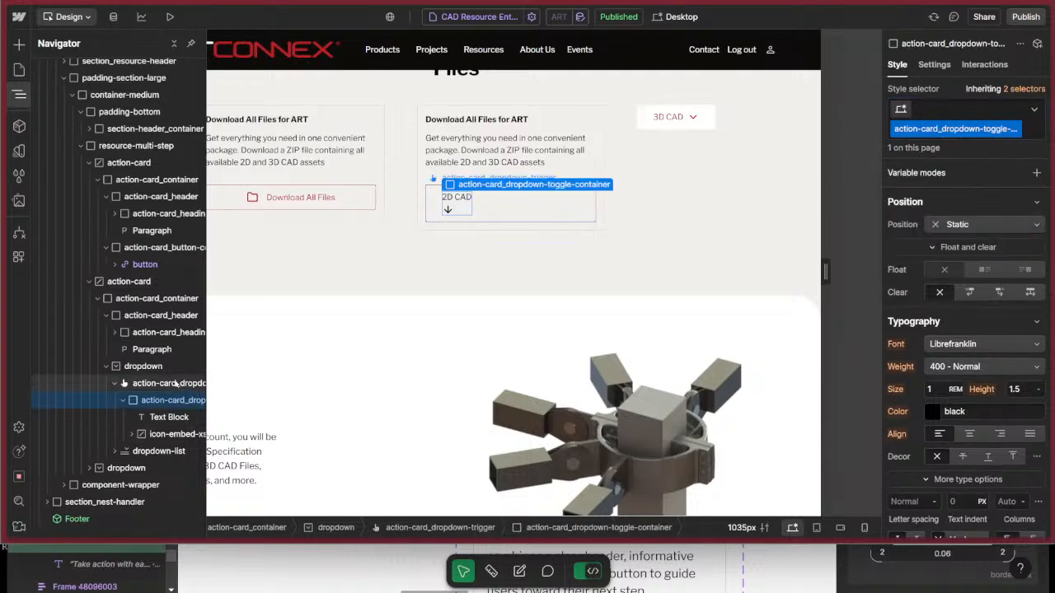
Rename the inner wrapper's class to action-card_dropdown-trigger-container and set its text color to the Red variable.
left_click(170, 383)
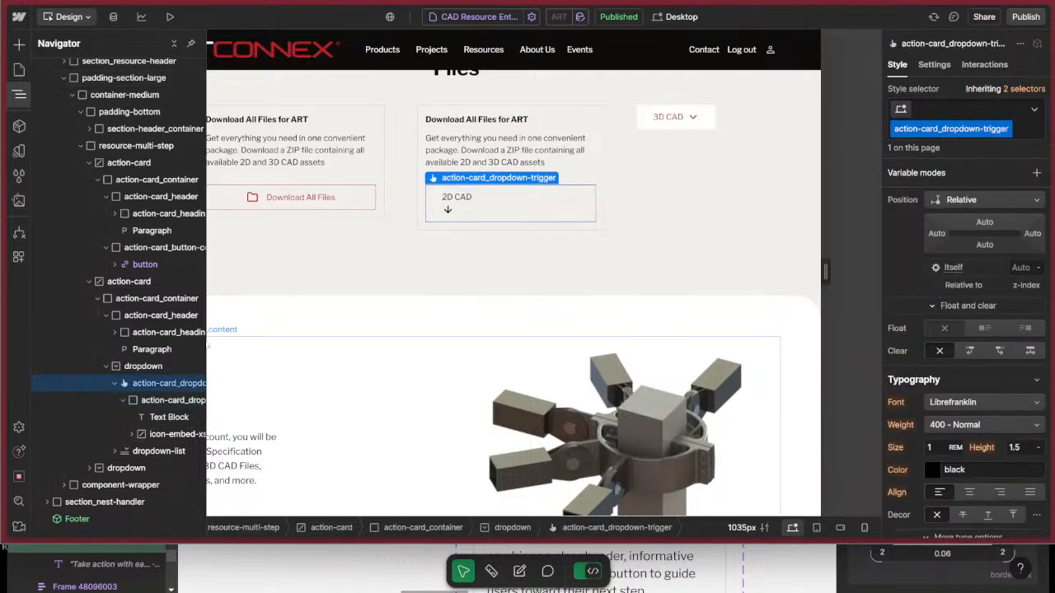
left_click(146, 401)
double_click(964, 133)
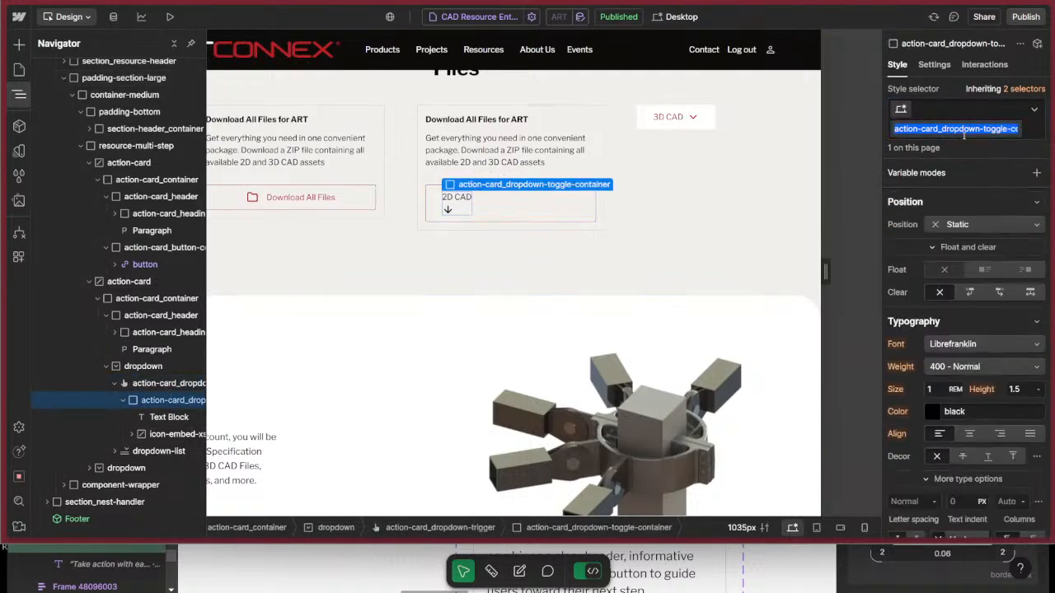
left_click(1010, 129)
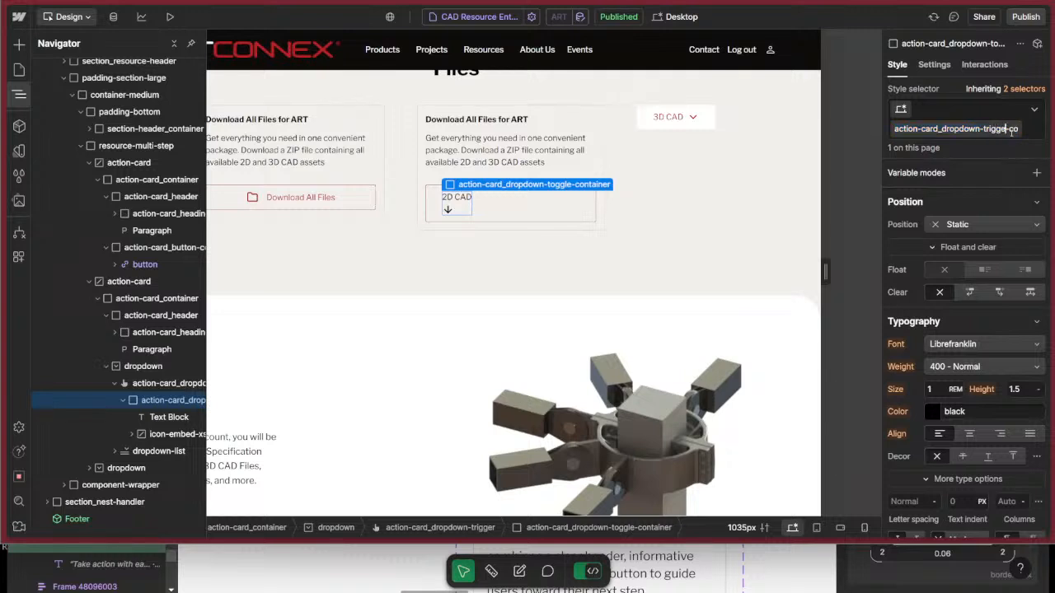
key("Return")
left_click(929, 414)
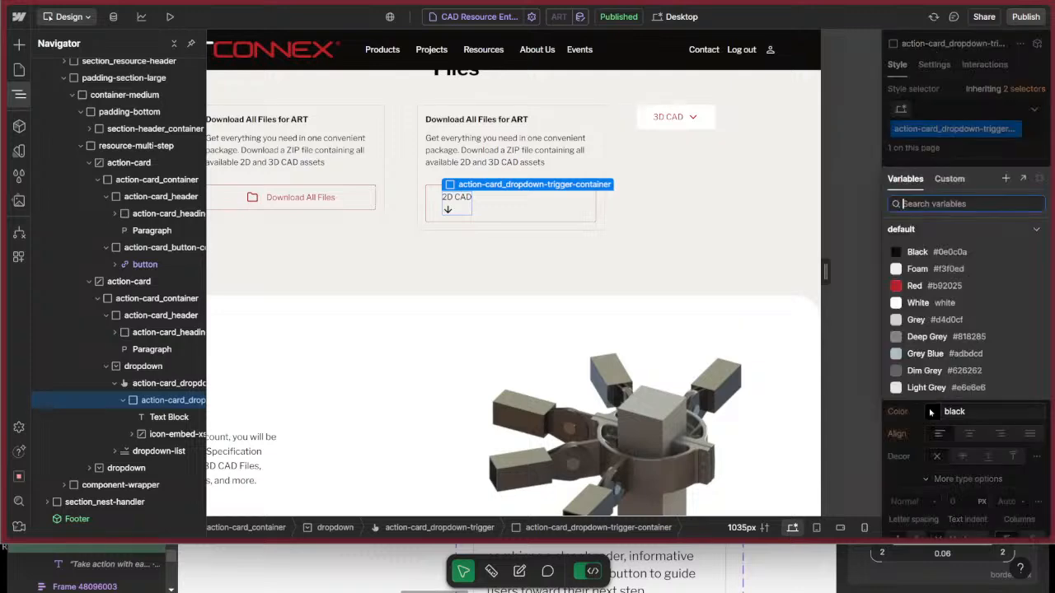
left_click(910, 289)
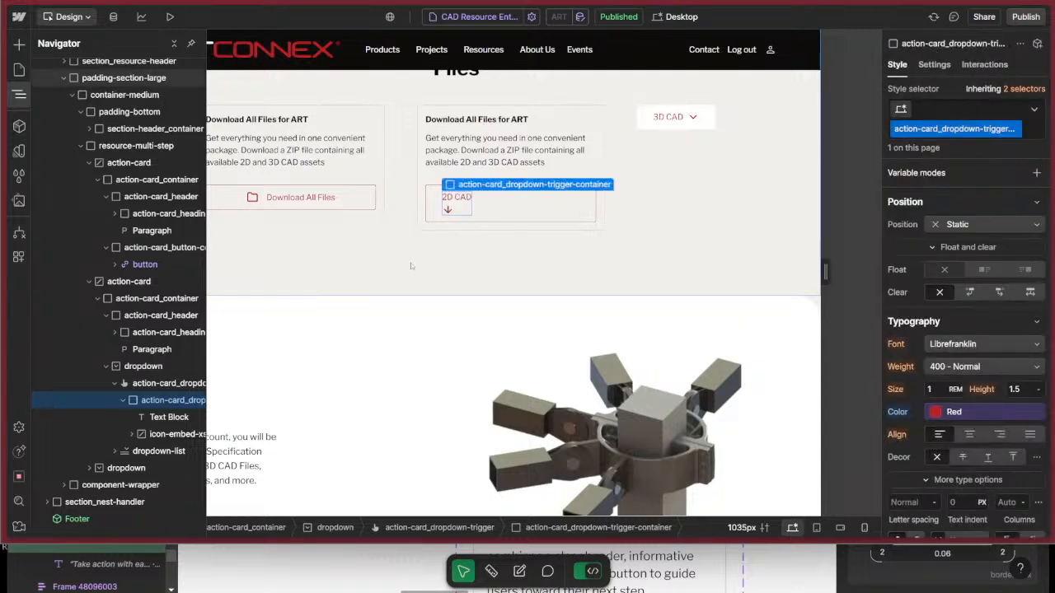
scroll(965, 305, "up", 5)
scroll(978, 308, "down", 1)
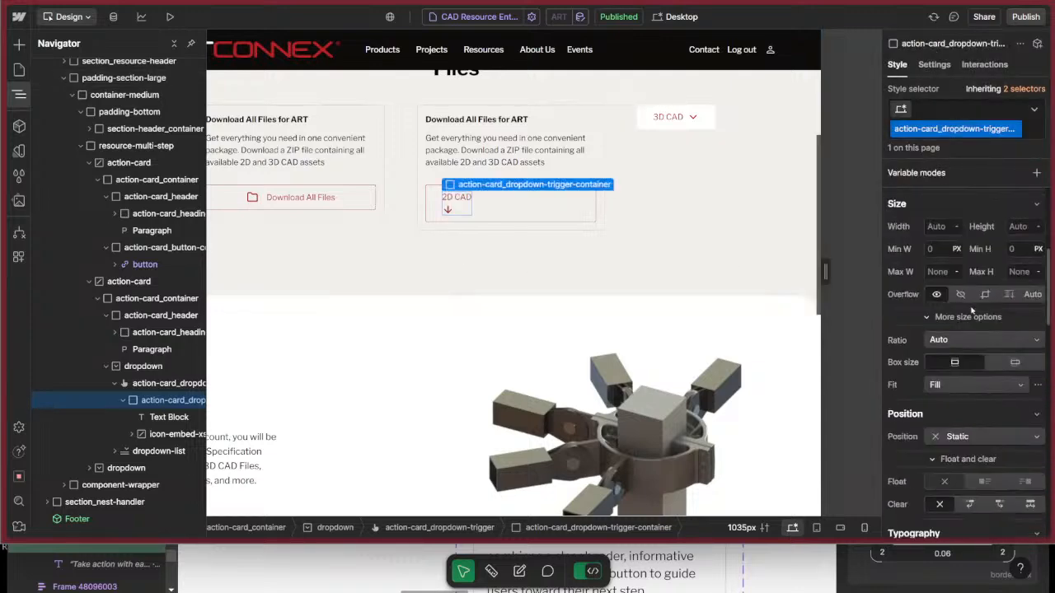
scroll(954, 317, "up", 2)
left_click(956, 369)
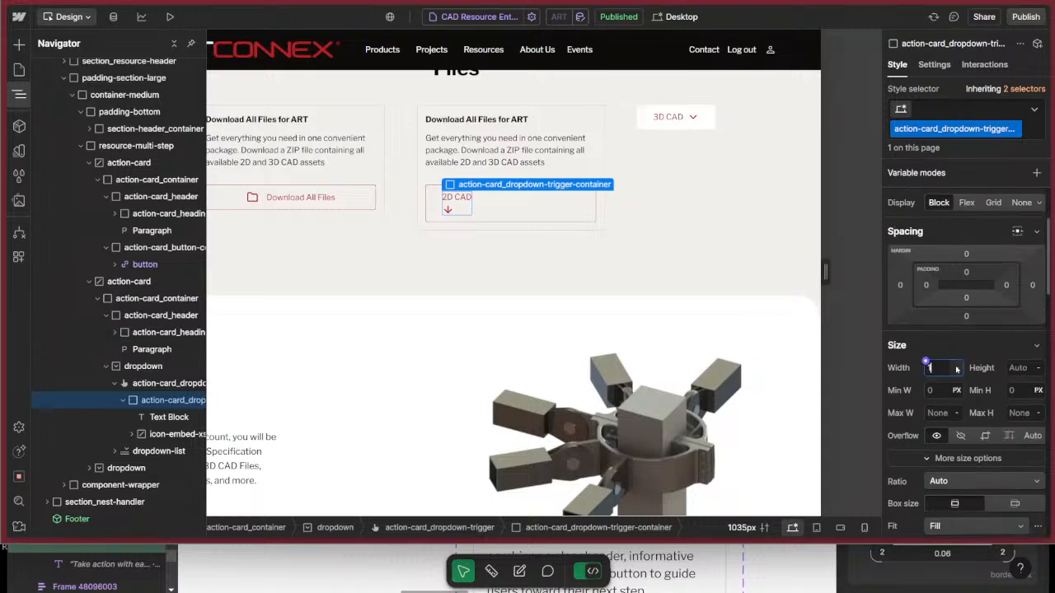
type("100%")
key("Return")
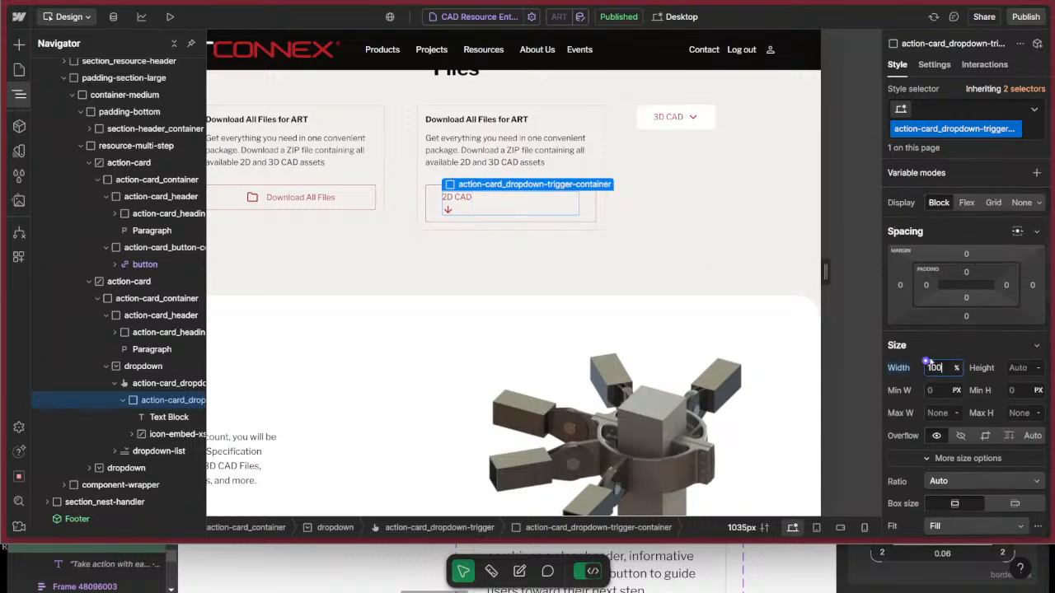
scroll(966, 273, "down", 4)
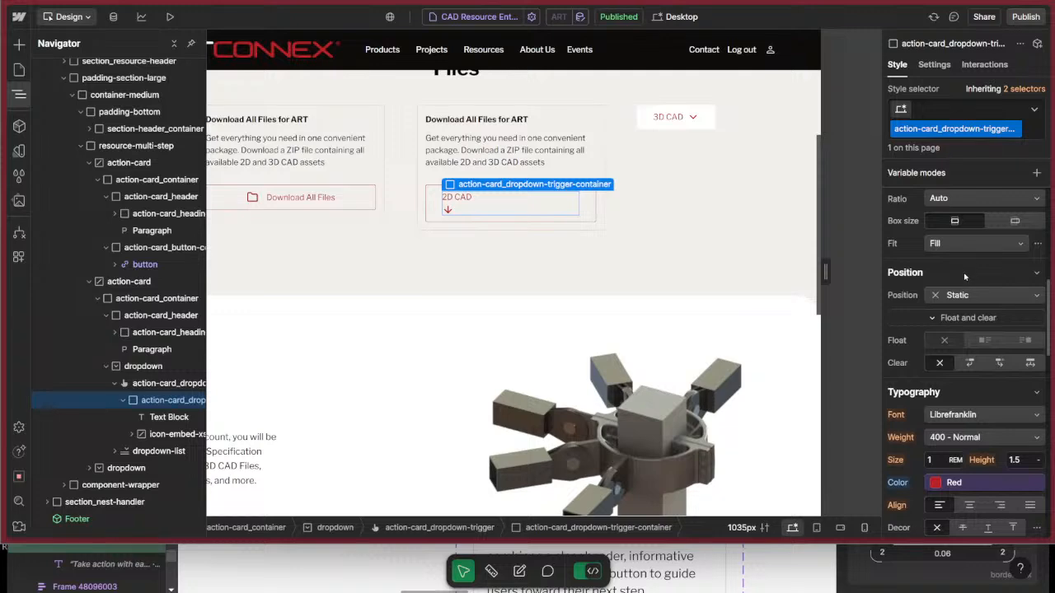
scroll(972, 360, "up", 4)
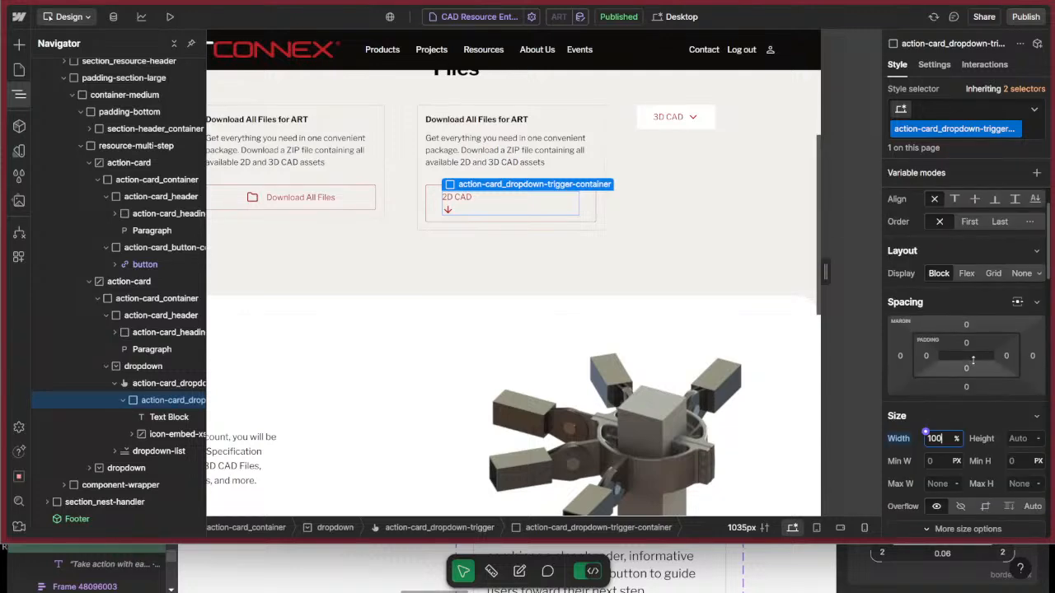
left_click(899, 508)
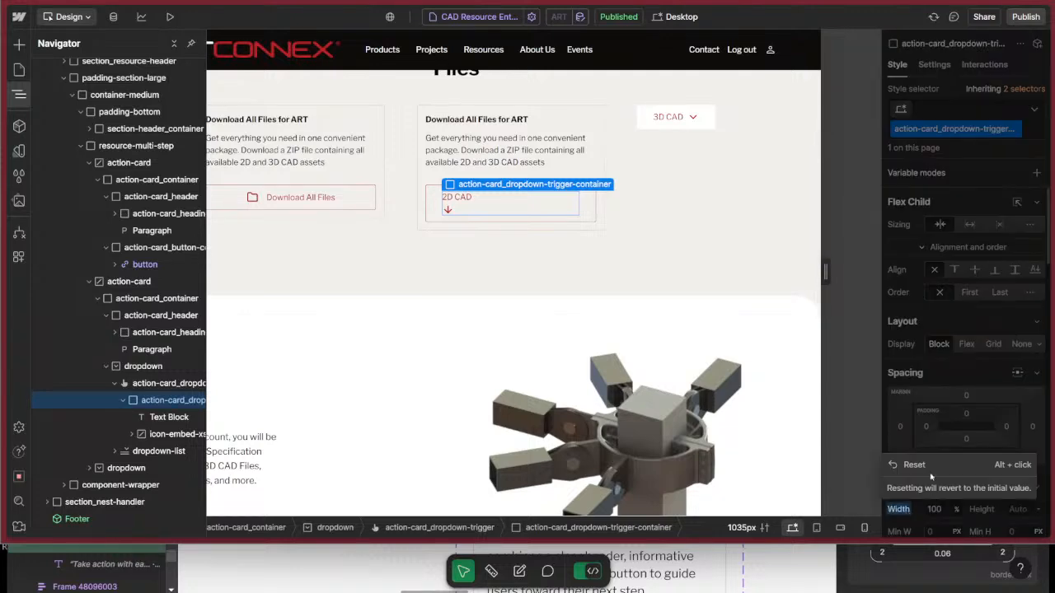
left_click(923, 467)
Make the trigger container grow to fill its parent and use a horizontal flex layout spacing the 2D CAD text and arrow apart.
left_click(970, 224)
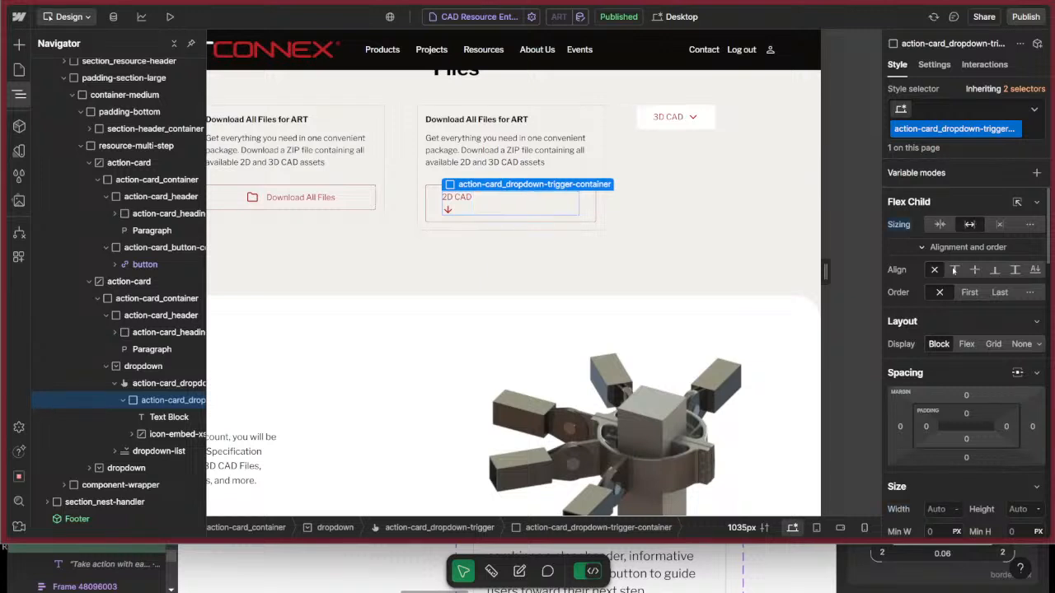
left_click(967, 344)
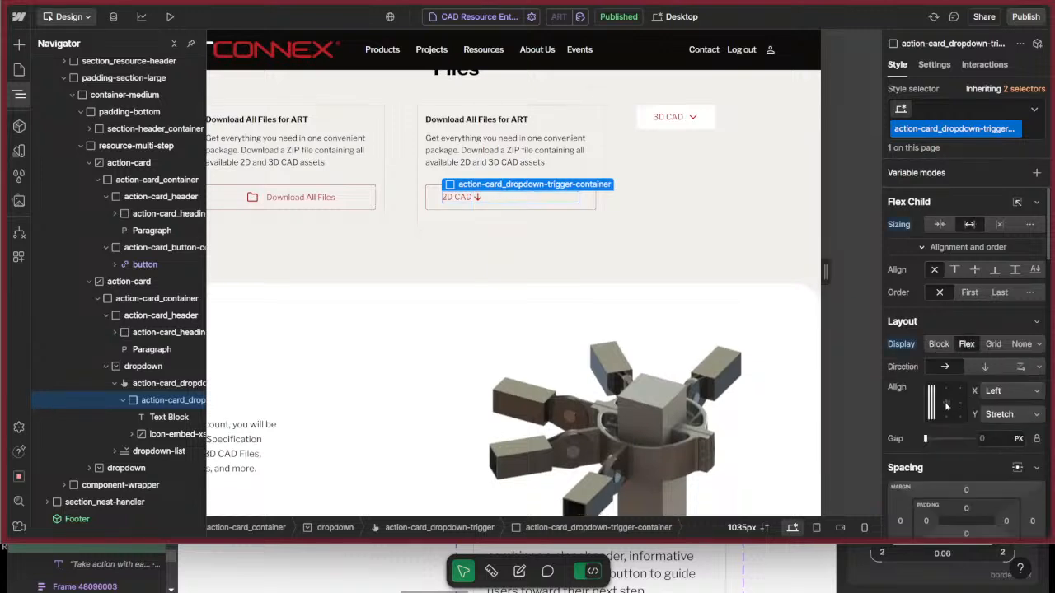
left_click(437, 197)
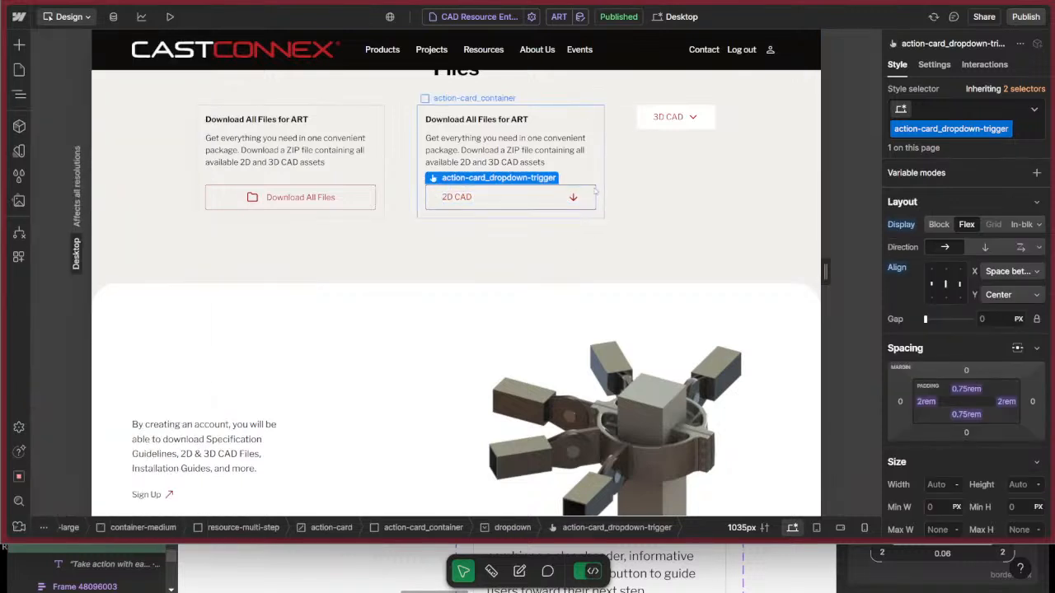
left_click(519, 199)
scroll(946, 416, "down", 8)
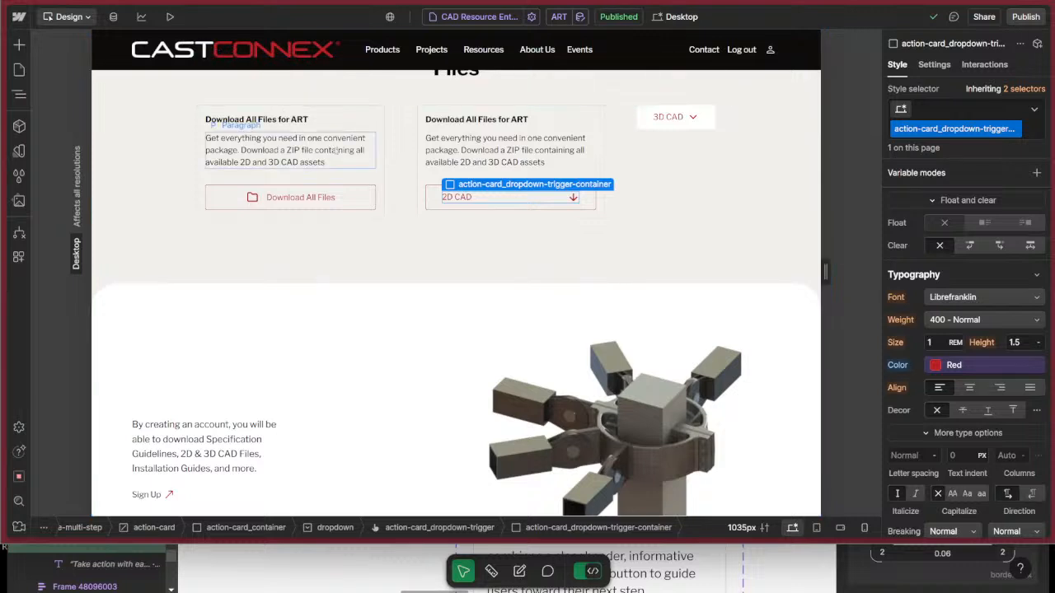
Set the text color of the action-card_dropdown-trigger class to the Red variable.
left_click(433, 197)
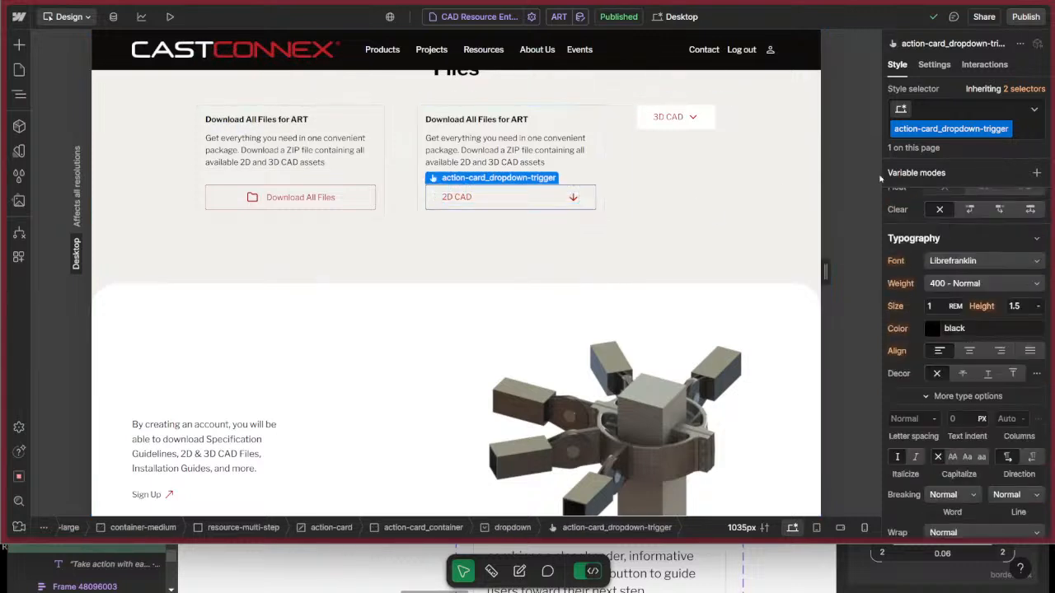
left_click(926, 323)
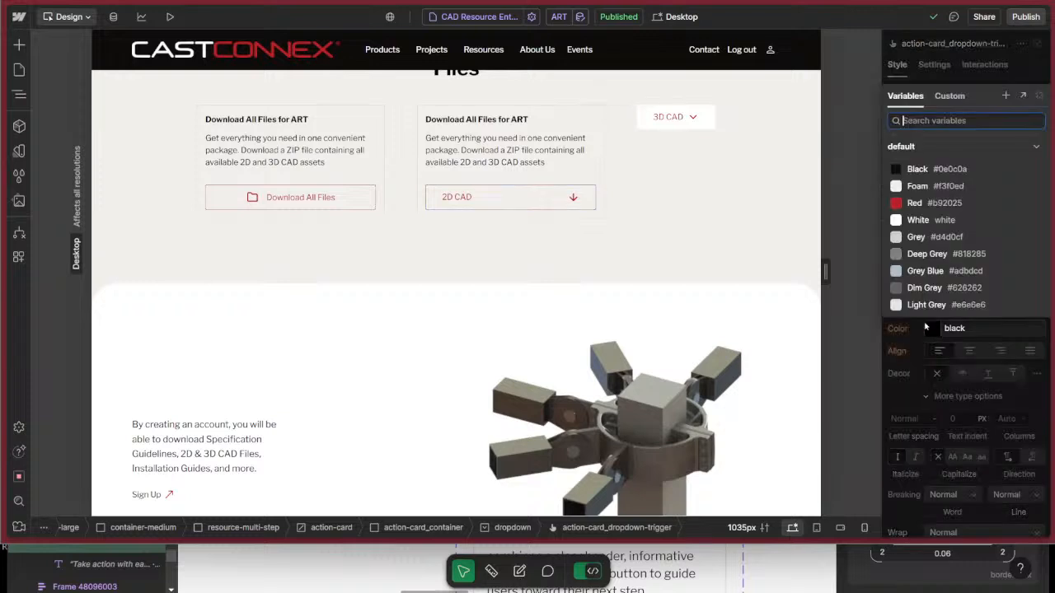
left_click(920, 204)
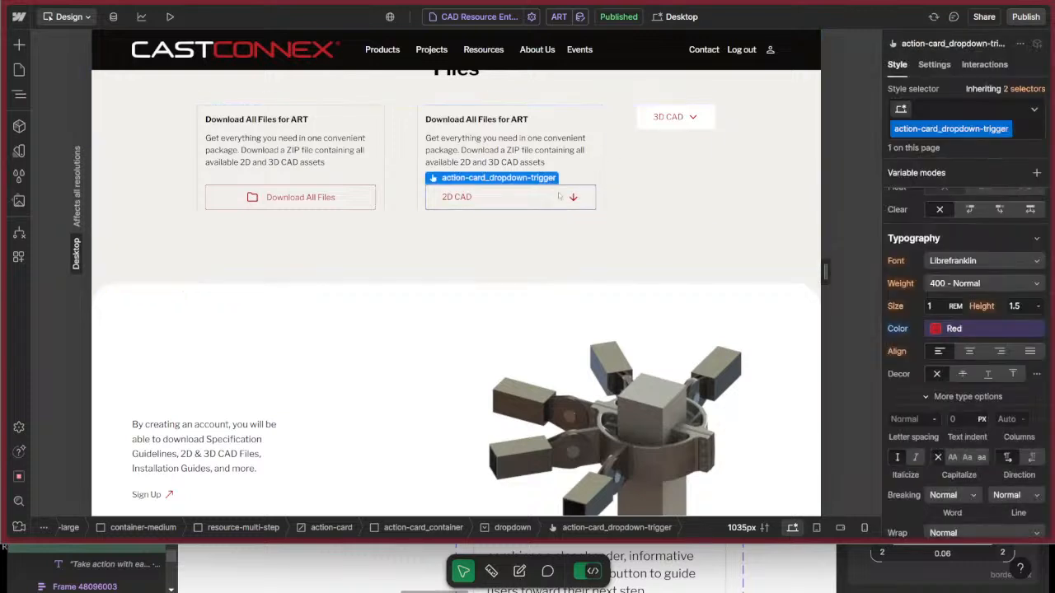
Open the Hover state of the action-card_dropdown-trigger class and review its layout, spacing and typography styles.
left_click(1035, 110)
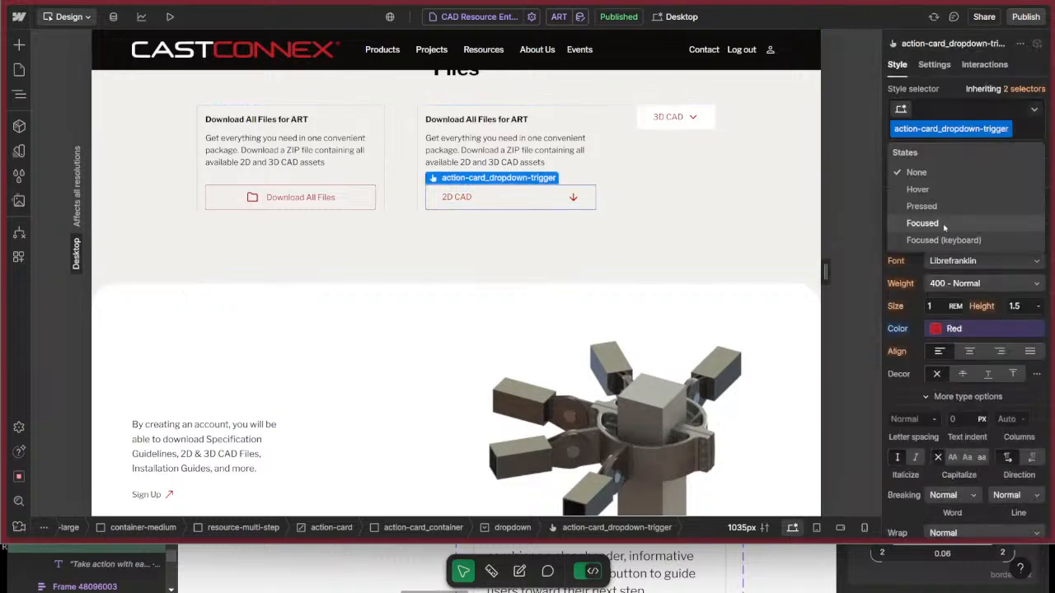
left_click(939, 189)
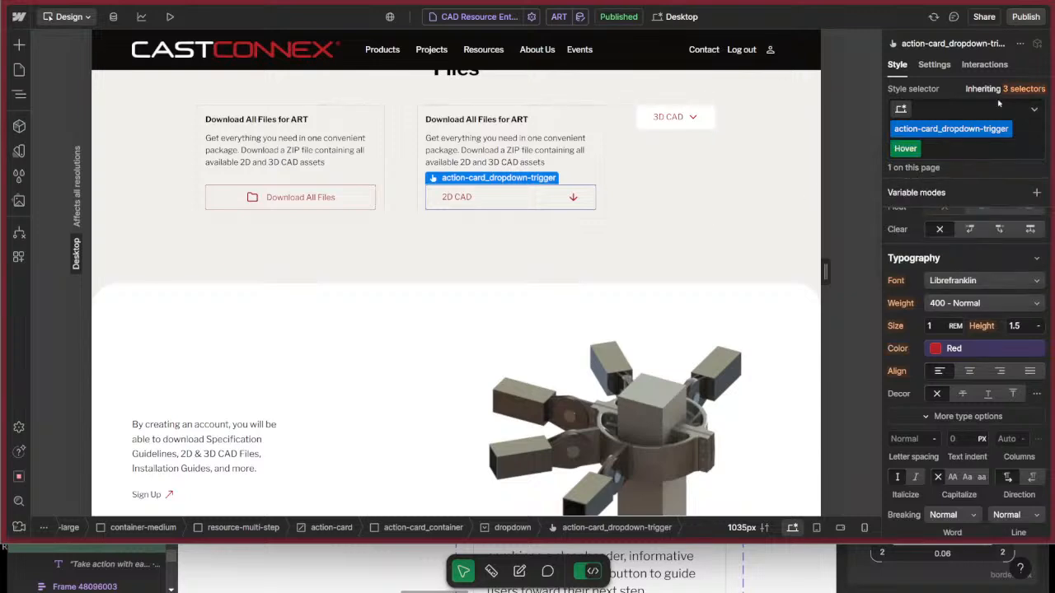
scroll(939, 368, "down", 3)
scroll(940, 368, "up", 10)
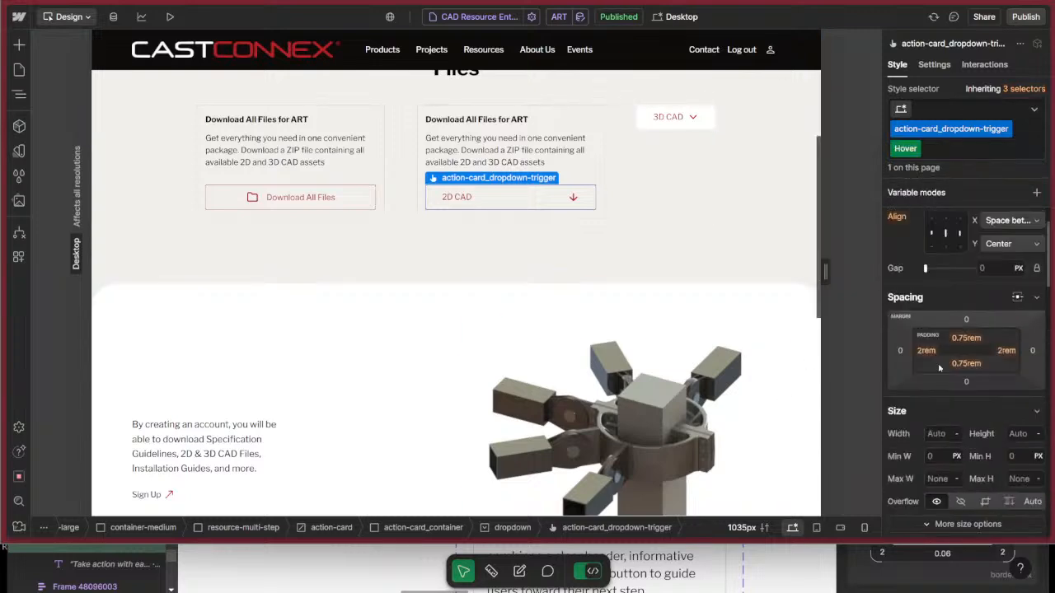
scroll(939, 368, "up", 2)
scroll(939, 368, "down", 6)
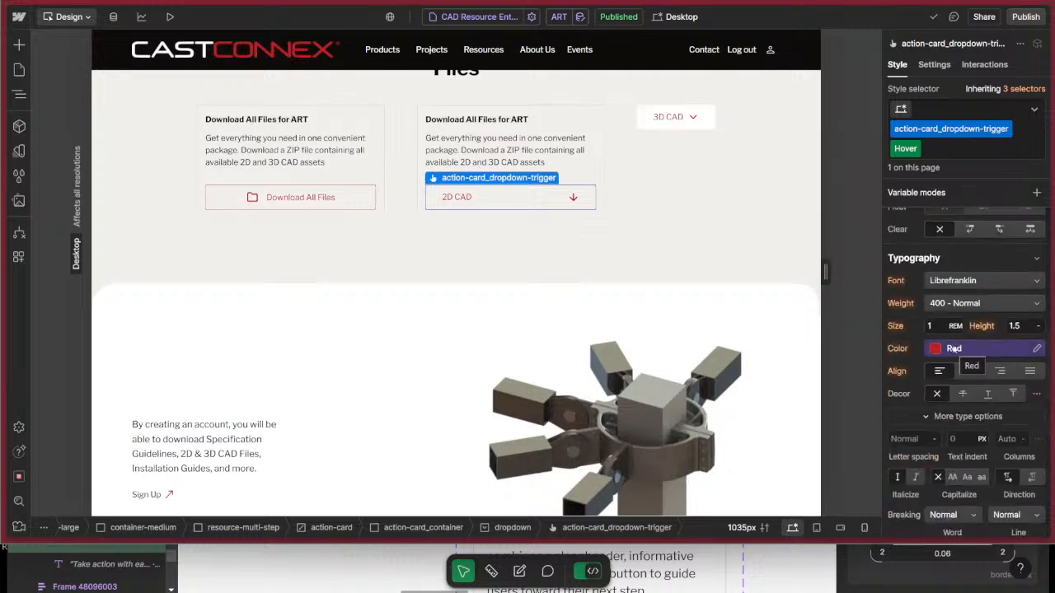
Check the action card design in Figma and return to the 2D CAD card's action-card_container in Webflow.
key("super+Tab")
key("super+Tab")
left_click(1034, 109)
key("super+Tab")
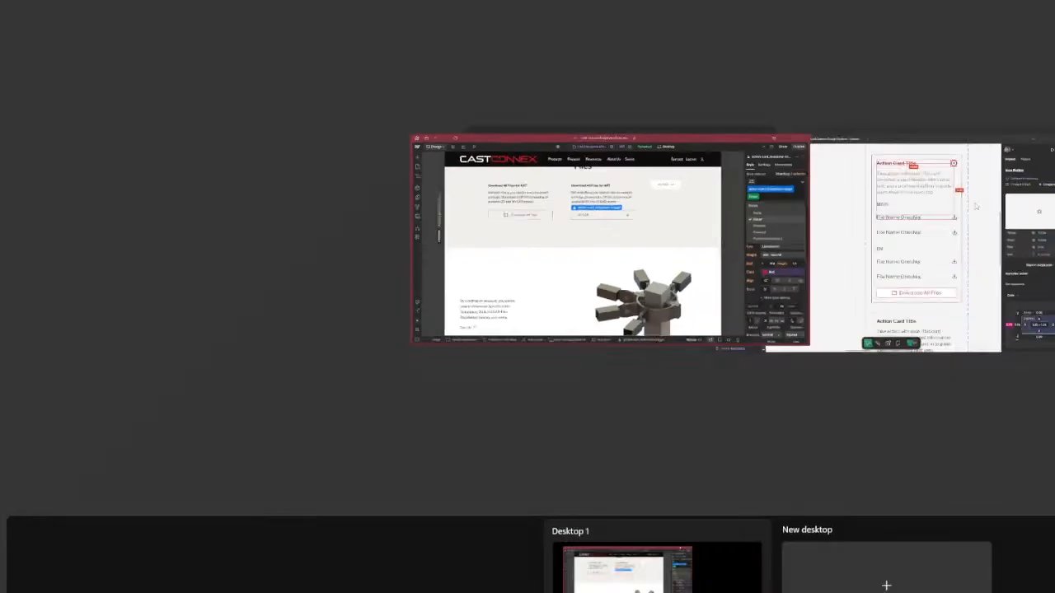
left_click(976, 207)
key("super+Tab")
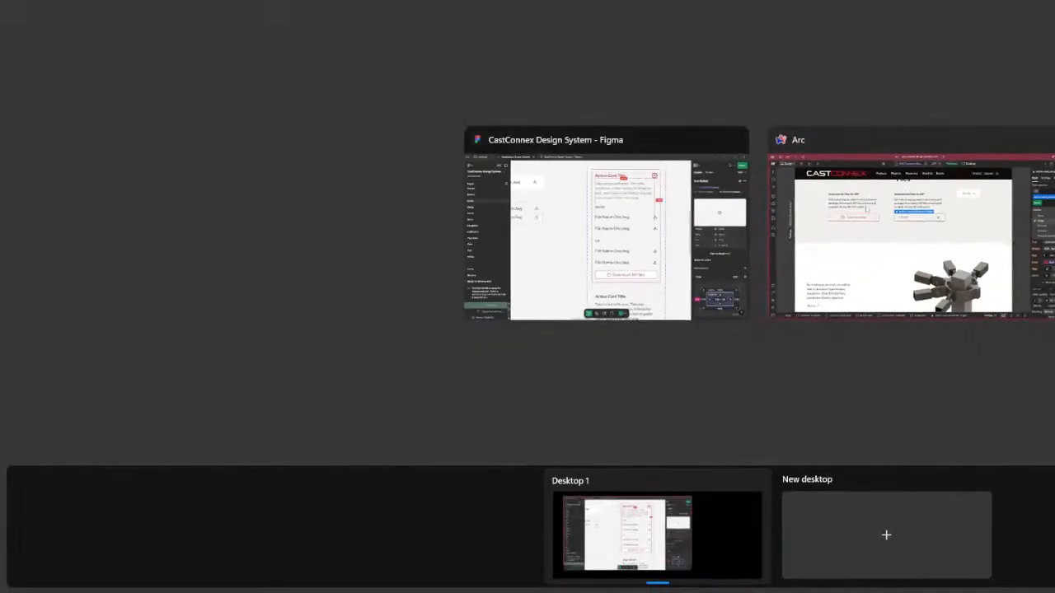
left_click(866, 209)
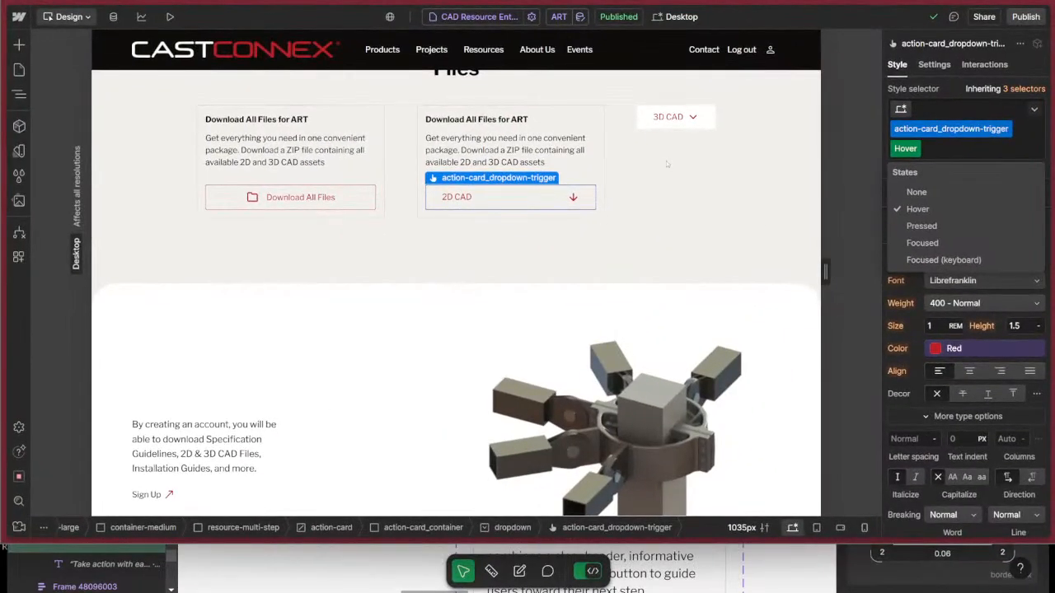
left_click(668, 164)
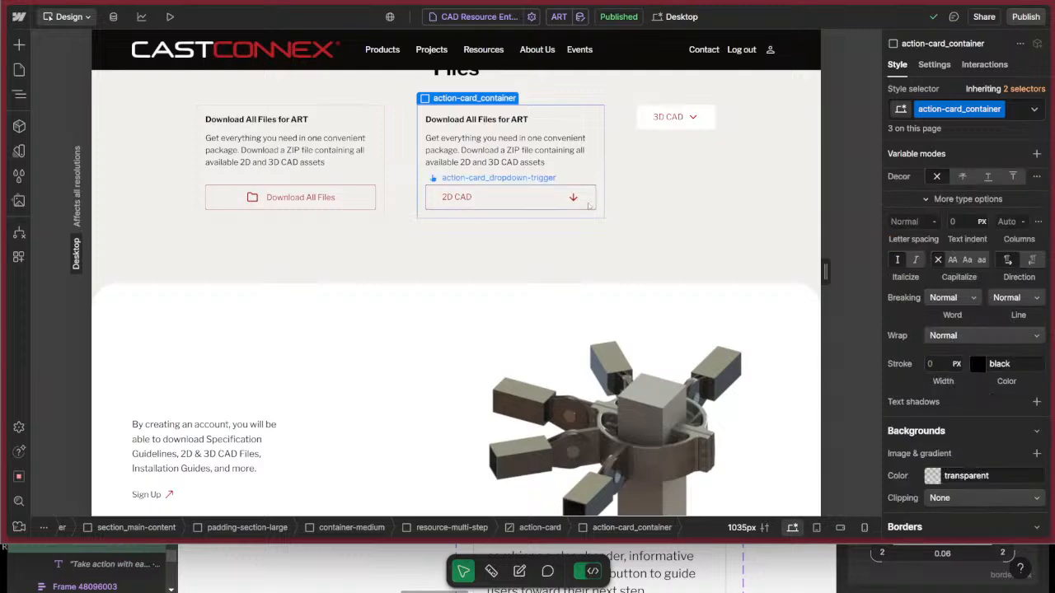
Show the 2D CAD dropdown's menu and select its action-card_dropdown-trigger in the Open state for styling.
left_click(494, 198)
left_click(934, 65)
left_click(956, 247)
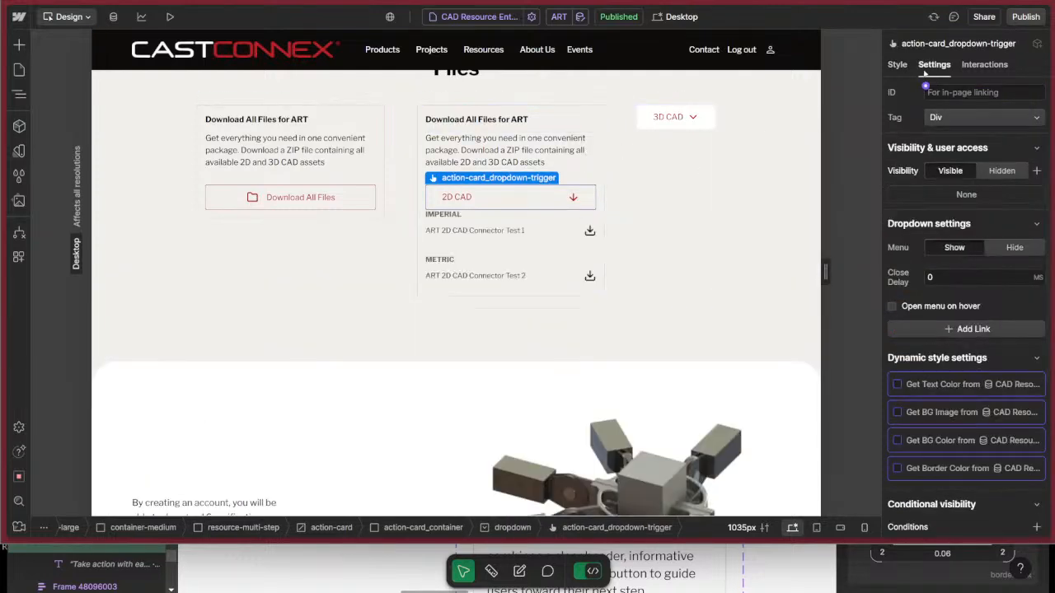
left_click(897, 64)
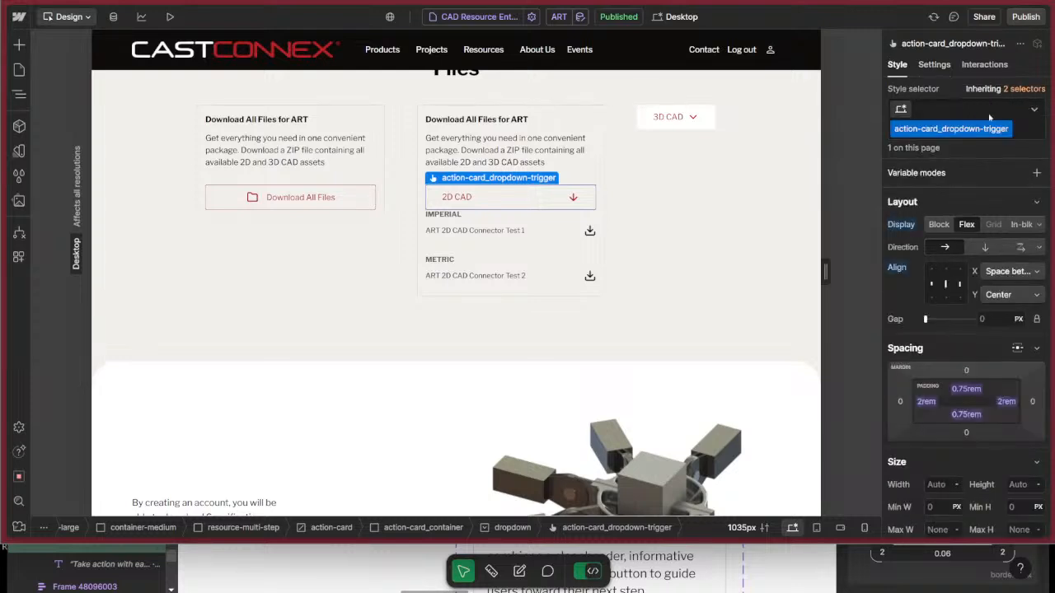
key("z")
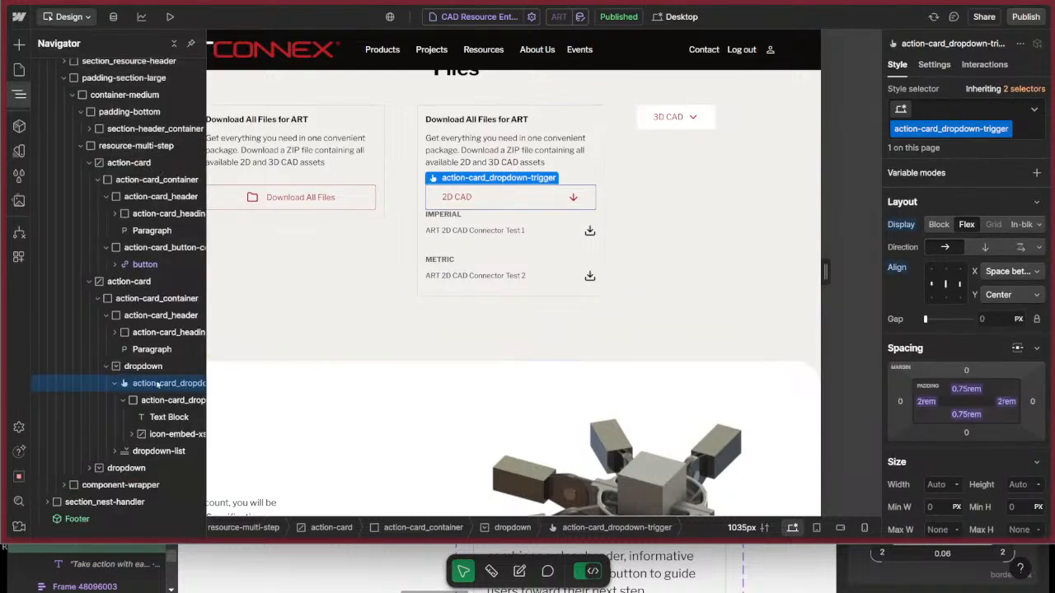
left_click(157, 385)
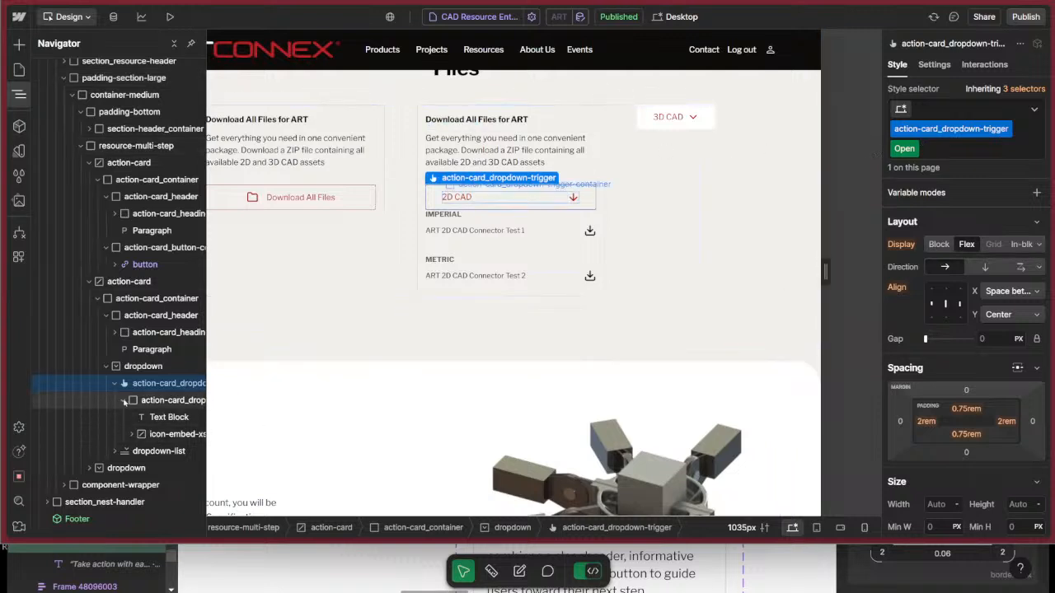
mouse_move(915, 151)
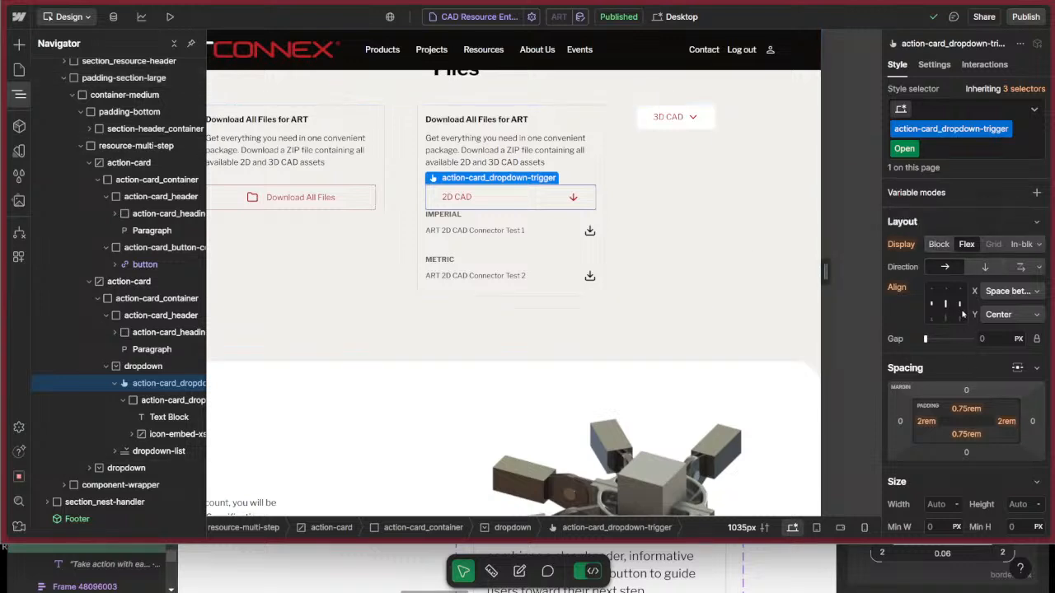
Set the Open state of action-card_dropdown-trigger to Absolute position, anchored to the top right.
scroll(971, 363, "down", 3)
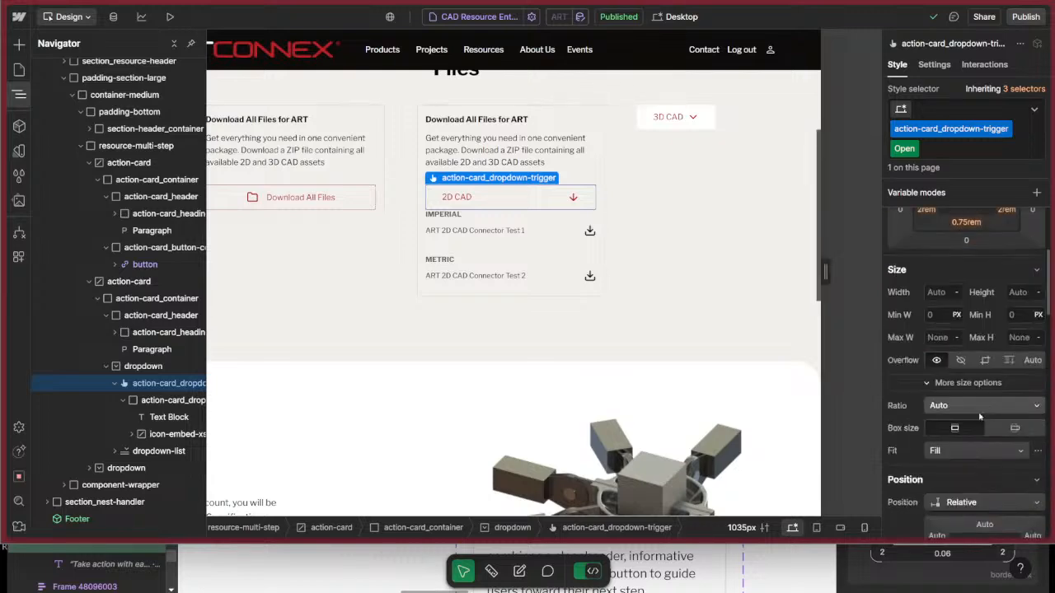
scroll(963, 362, "down", 3)
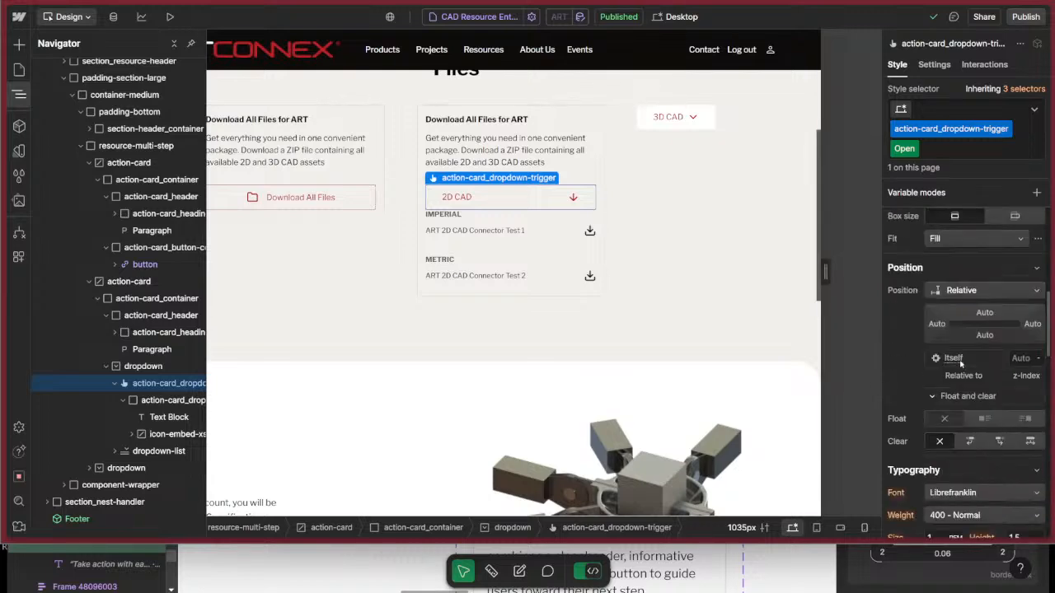
left_click(960, 290)
left_click(948, 306)
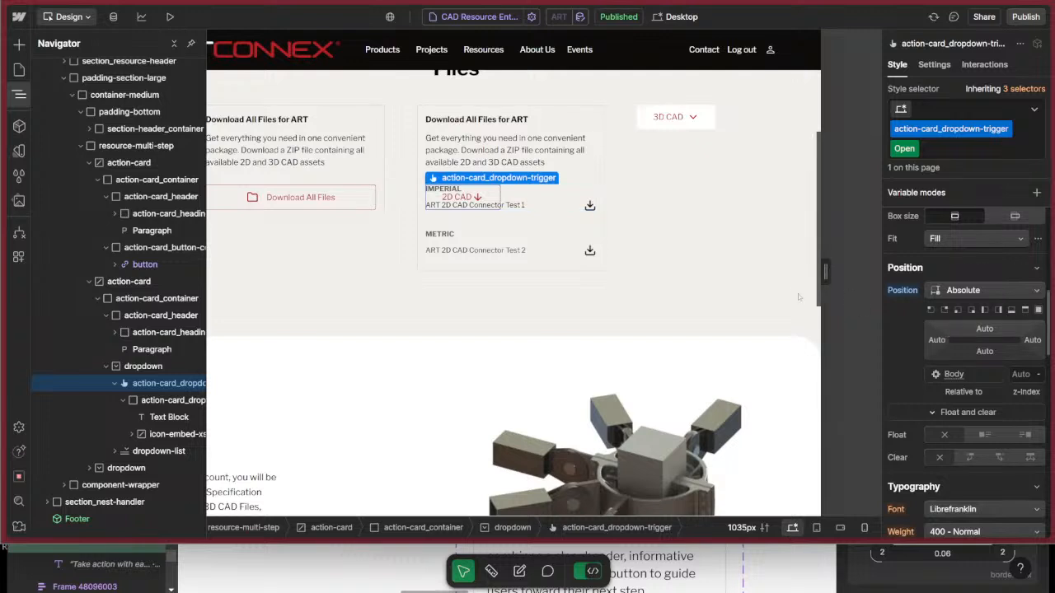
left_click(944, 310)
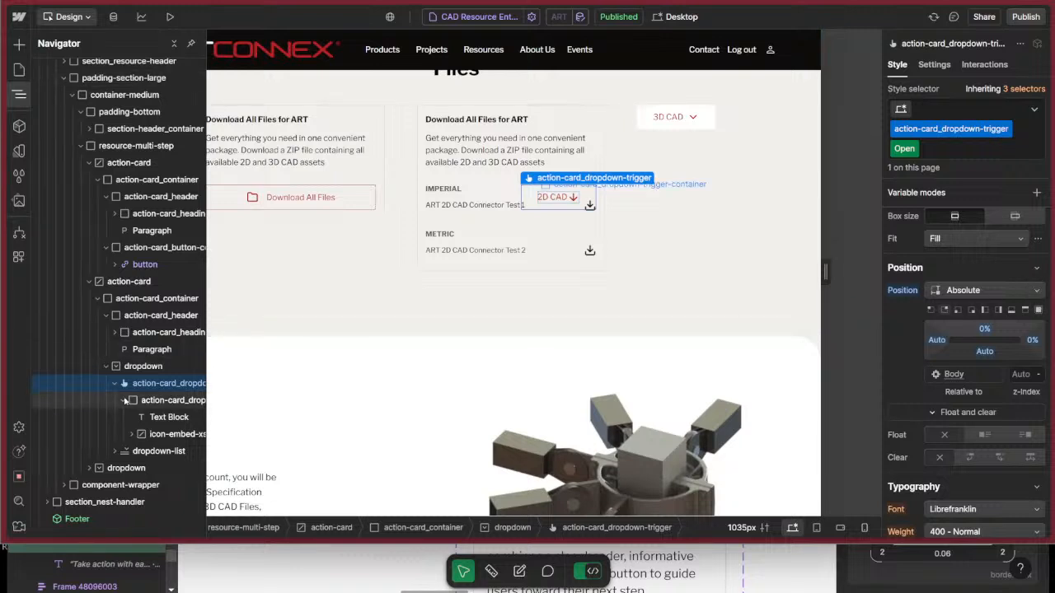
Set the position of the parent dropdown with the cc-action-card class to Static.
left_click(123, 400)
left_click(114, 384)
left_click(143, 366)
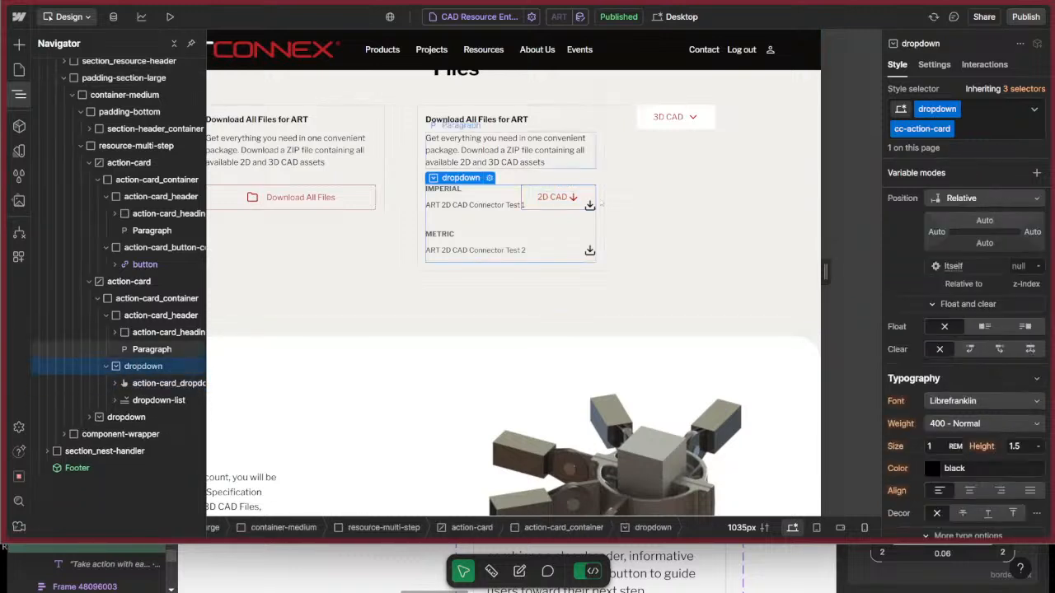
left_click(963, 198)
left_click(962, 186)
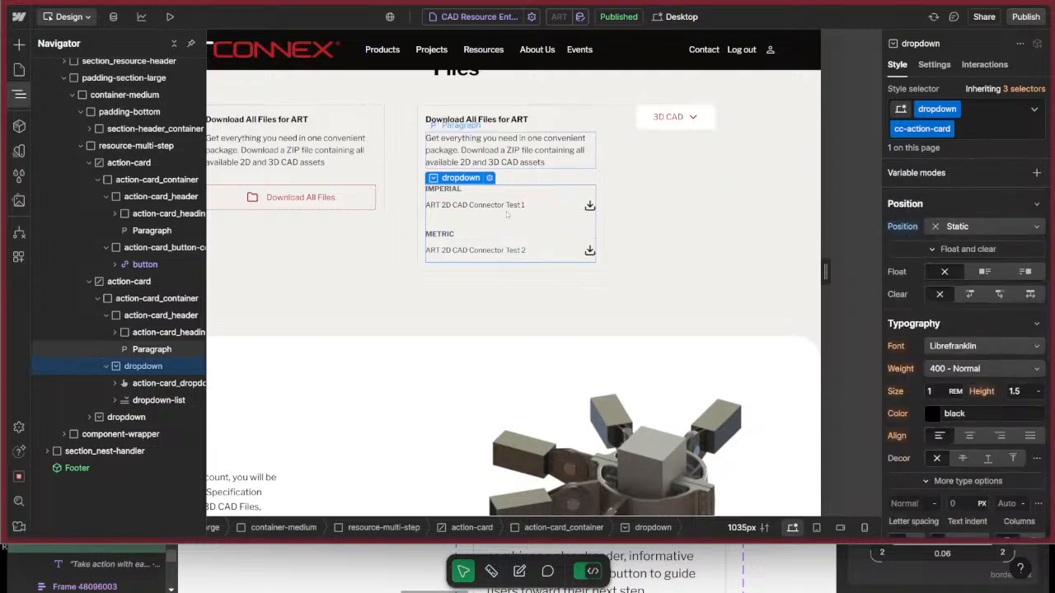
Set the position of the 2D CAD card's action-card_container to Relative.
left_click(591, 115)
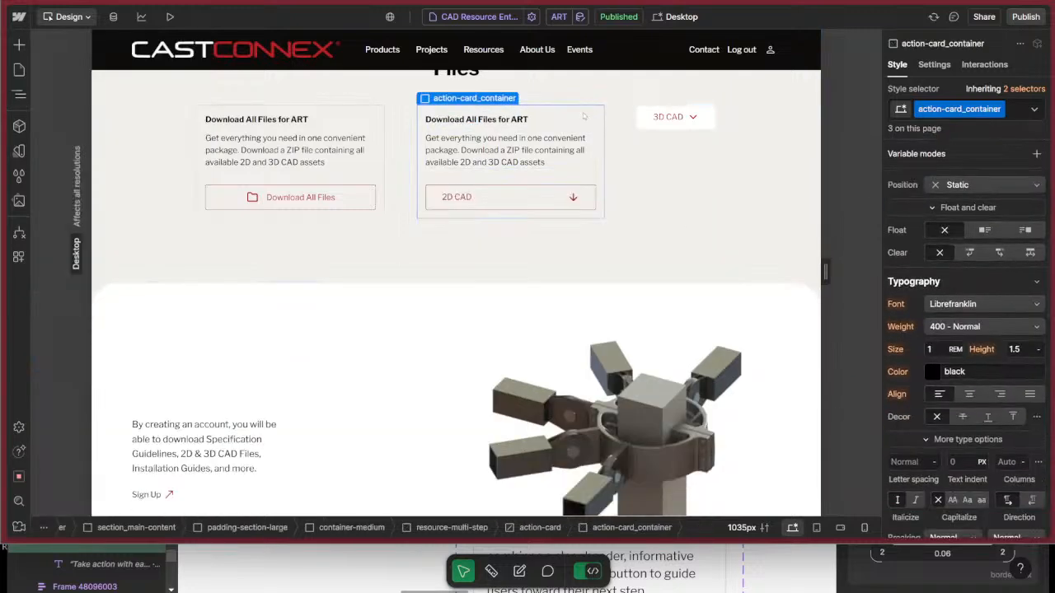
left_click(963, 186)
left_click(961, 181)
key("ctrl+z")
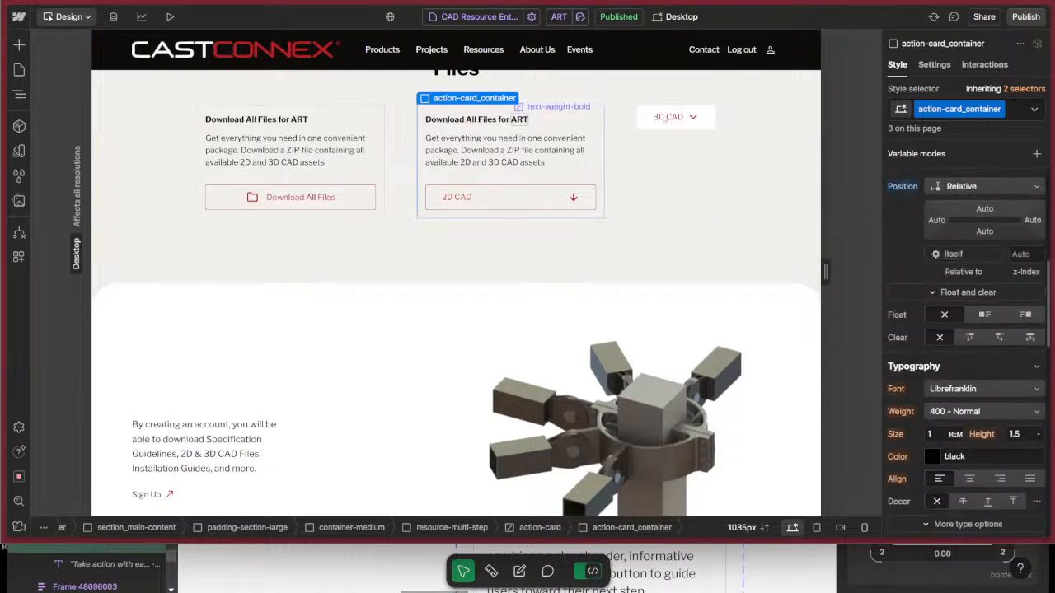
Show the 2D CAD dropdown's menu again from its trigger and inspect the elements nested inside the trigger.
key("z")
left_click(540, 196)
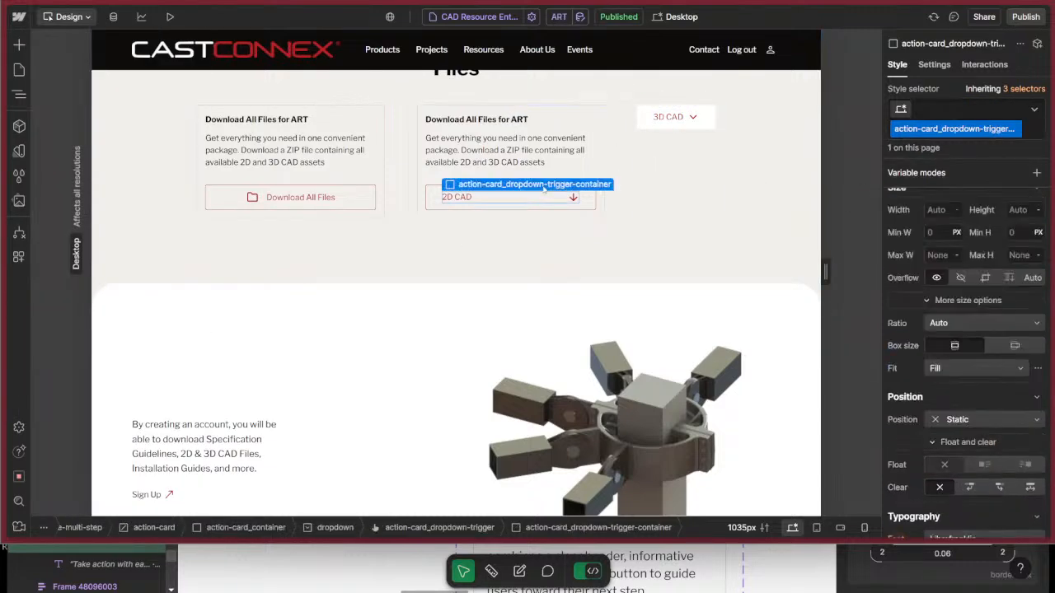
left_click(434, 196)
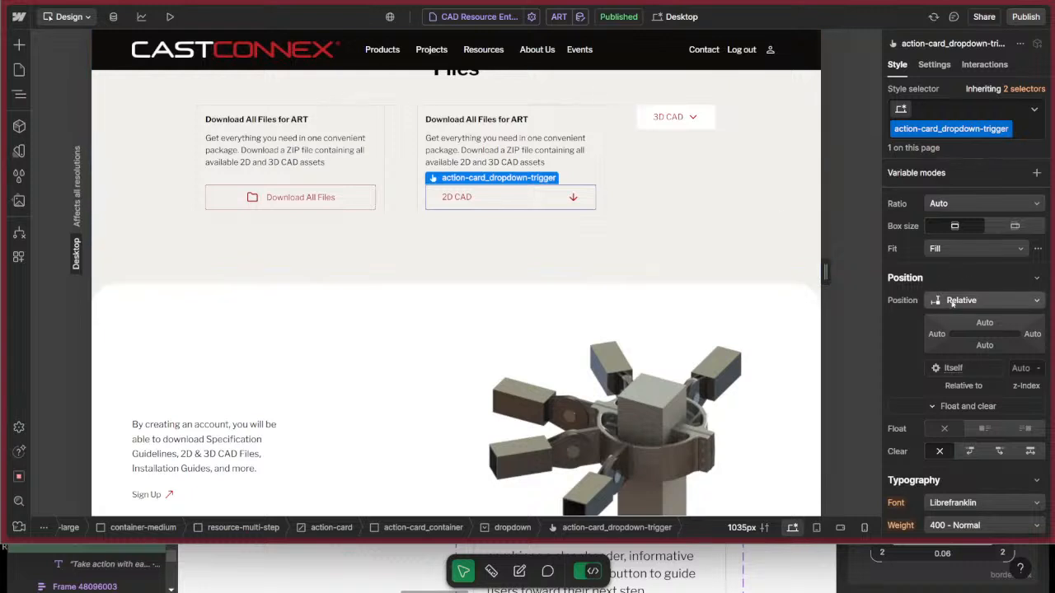
key("z")
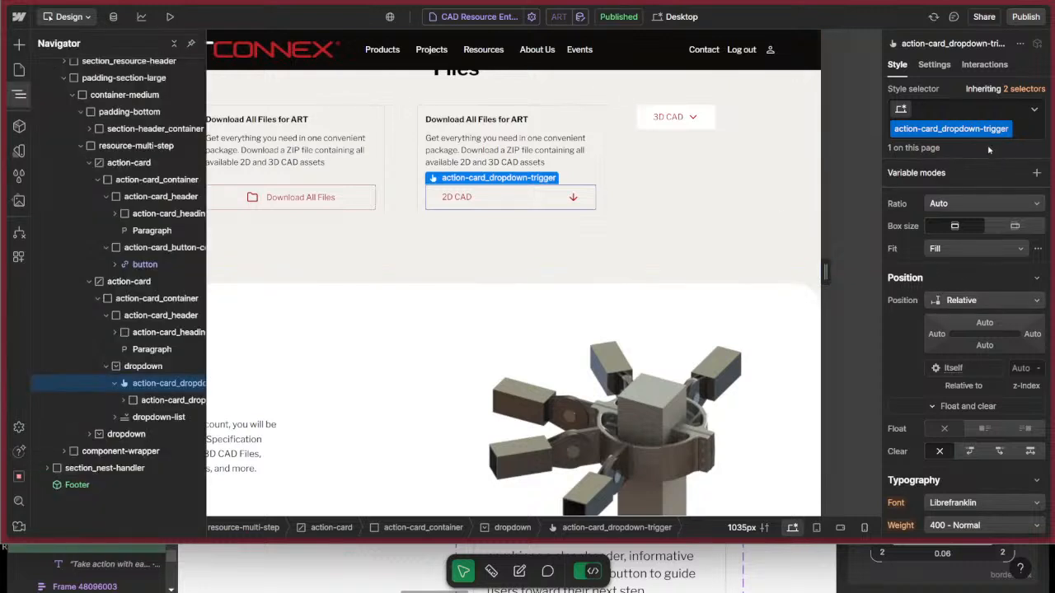
left_click(933, 64)
left_click(954, 247)
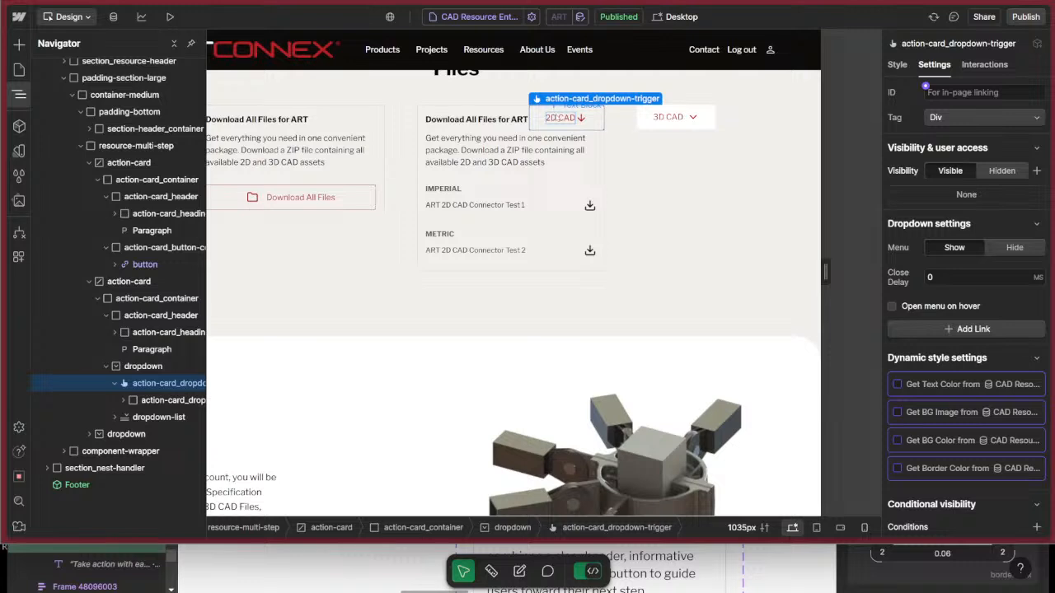
scroll(944, 297, "down", 2)
scroll(961, 297, "up", 2)
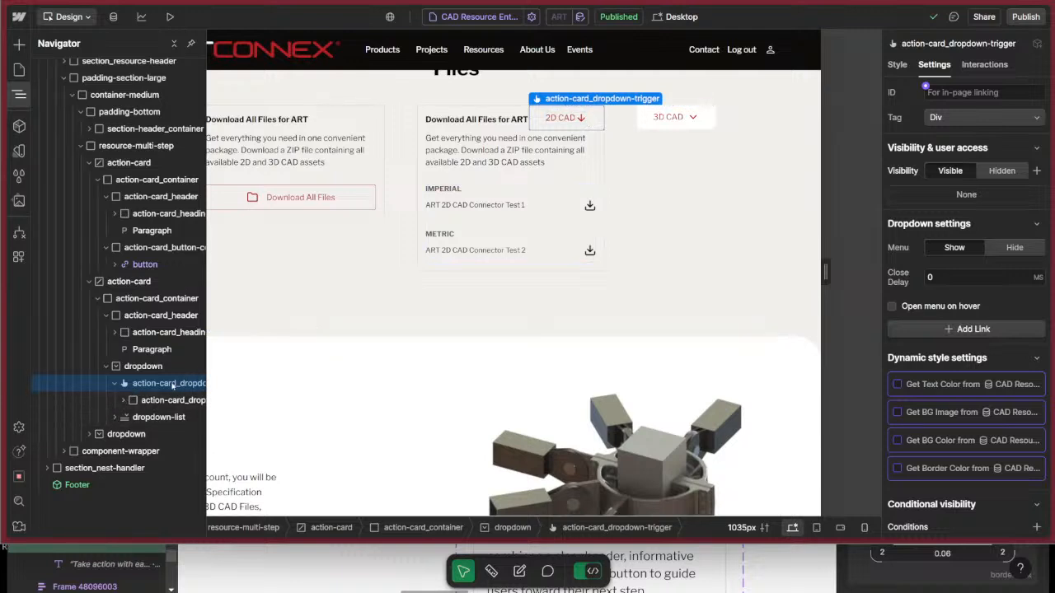
left_click(124, 400)
left_click(124, 400)
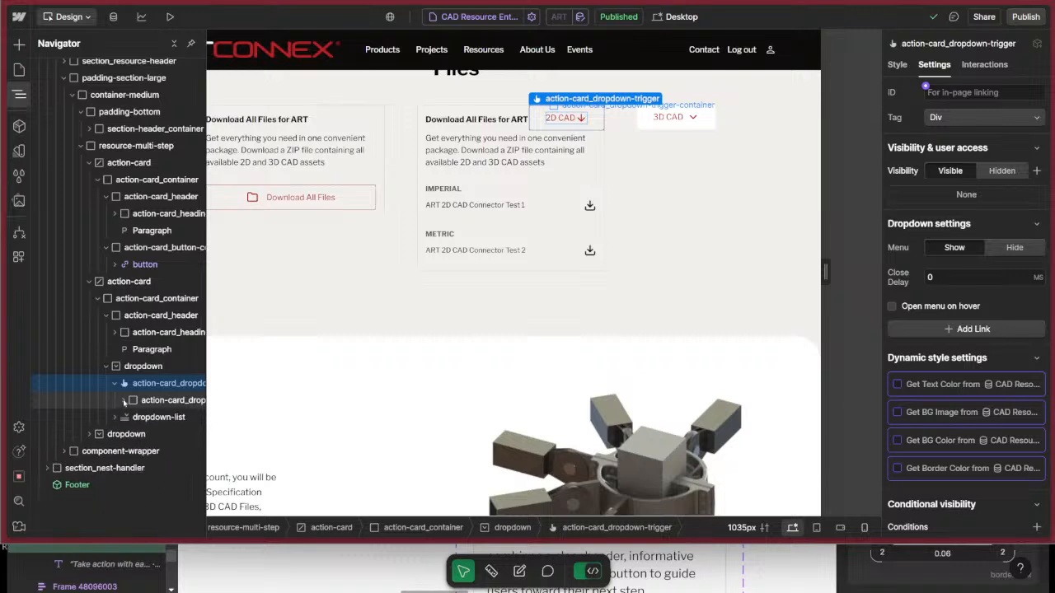
left_click(124, 401)
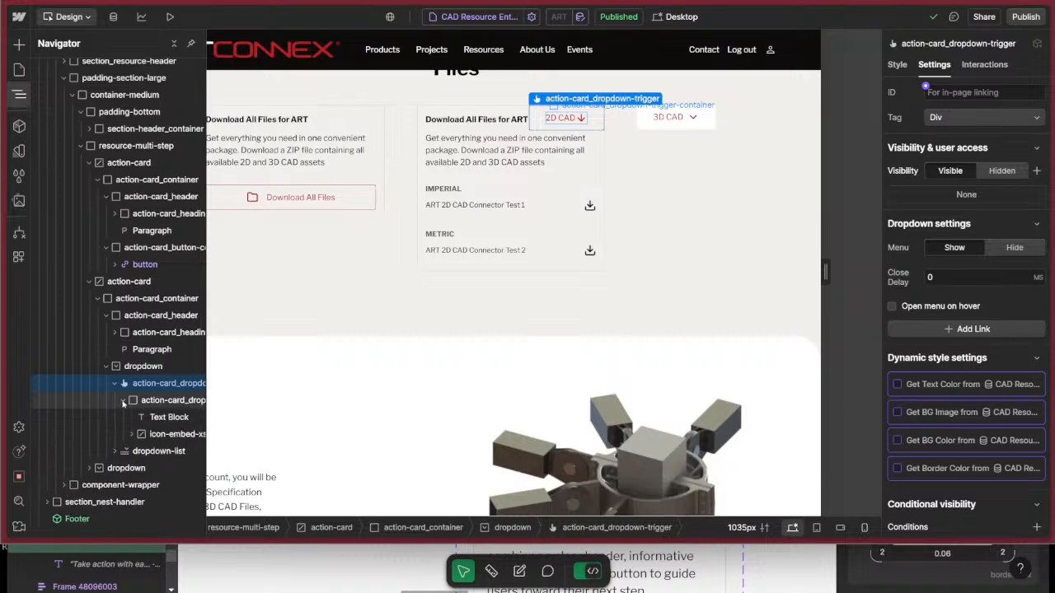
left_click(124, 400)
key("ctrl+k")
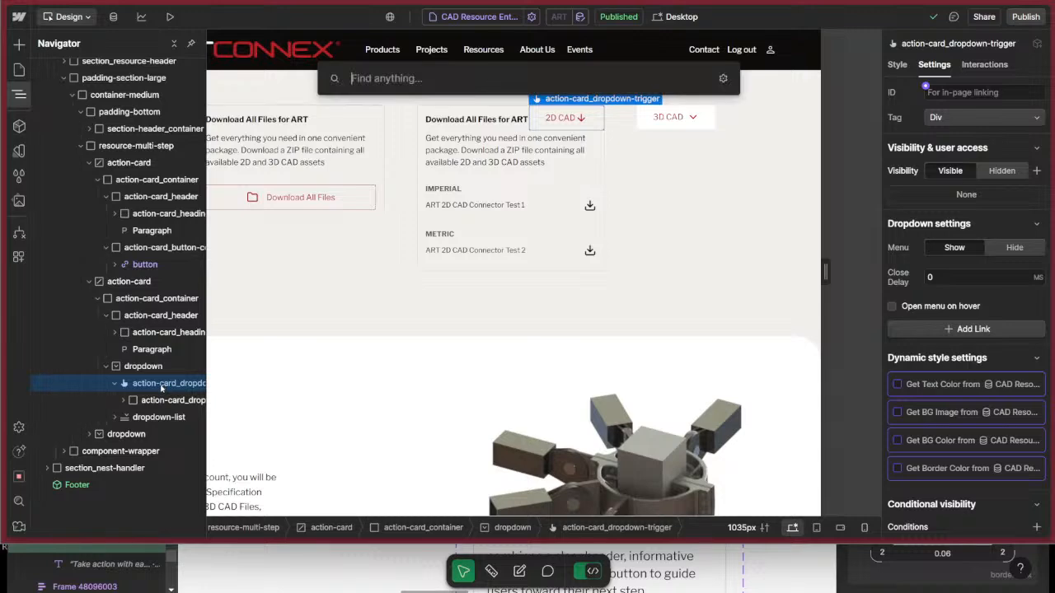
type("d")
key("BackSpace")
type("custom")
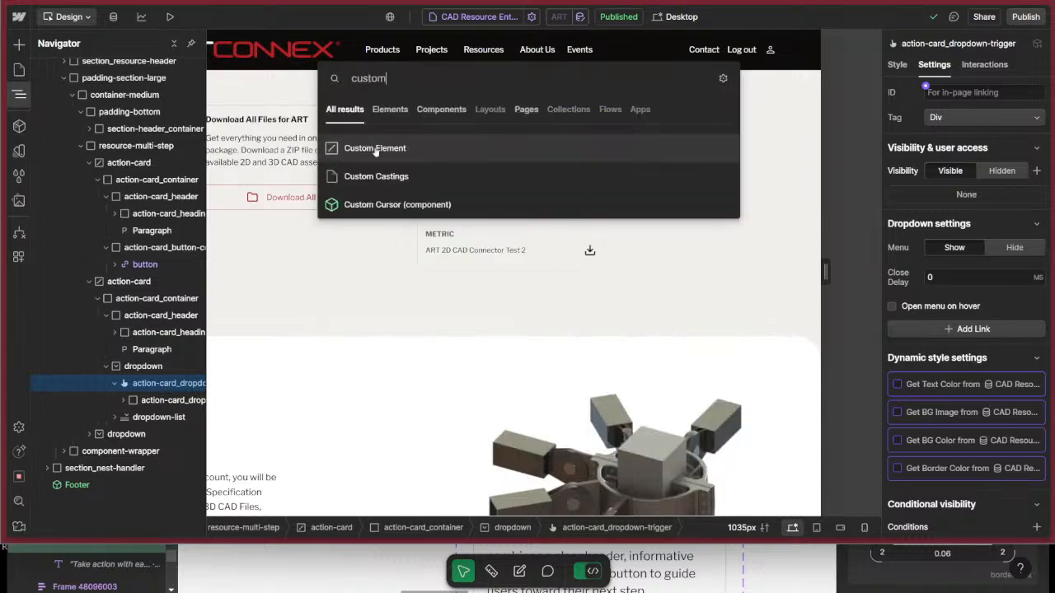
left_click(375, 148)
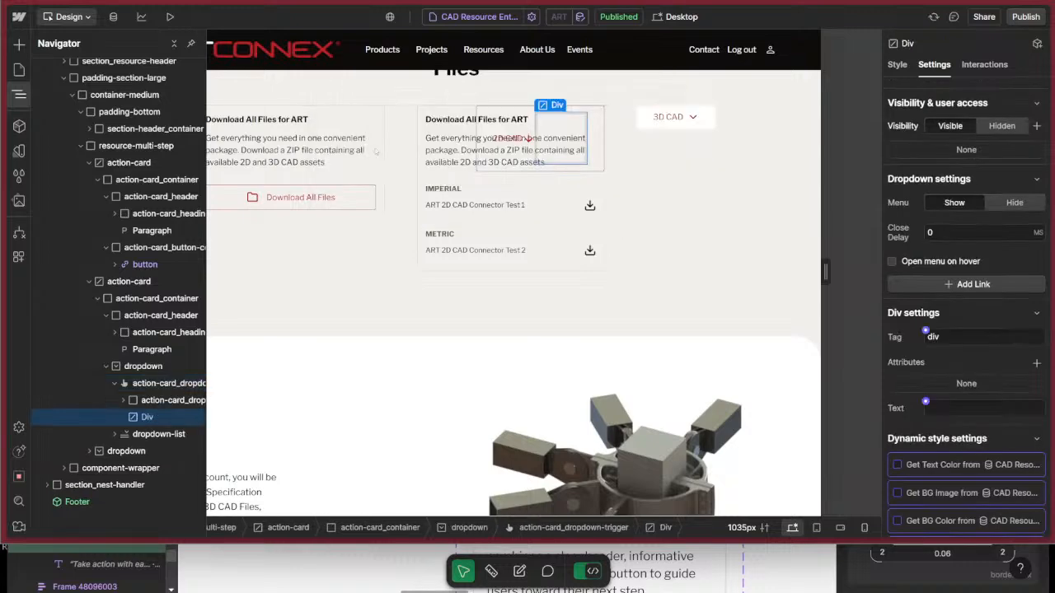
left_click(897, 64)
left_click(934, 64)
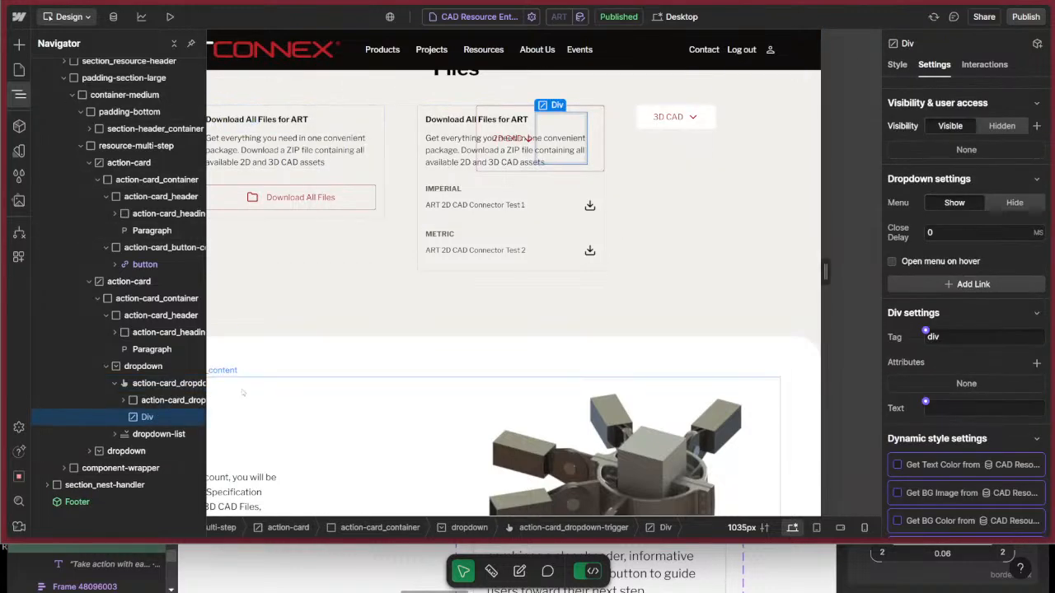
key("Delete")
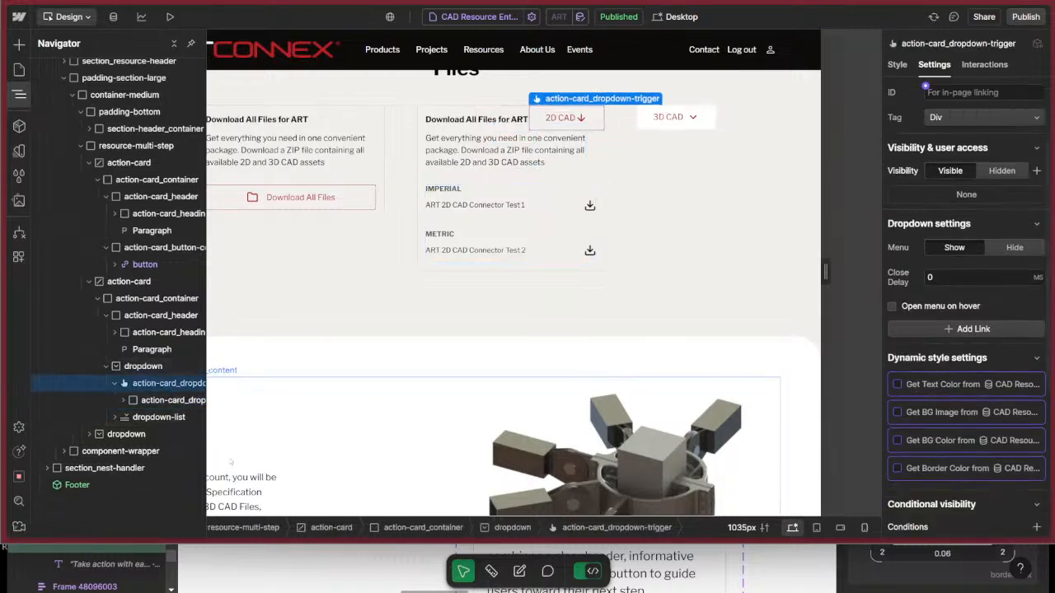
Add a Div Block inside action-card_dropdown-trigger and launch the SVG Import app.
key("ctrl+k")
type("d")
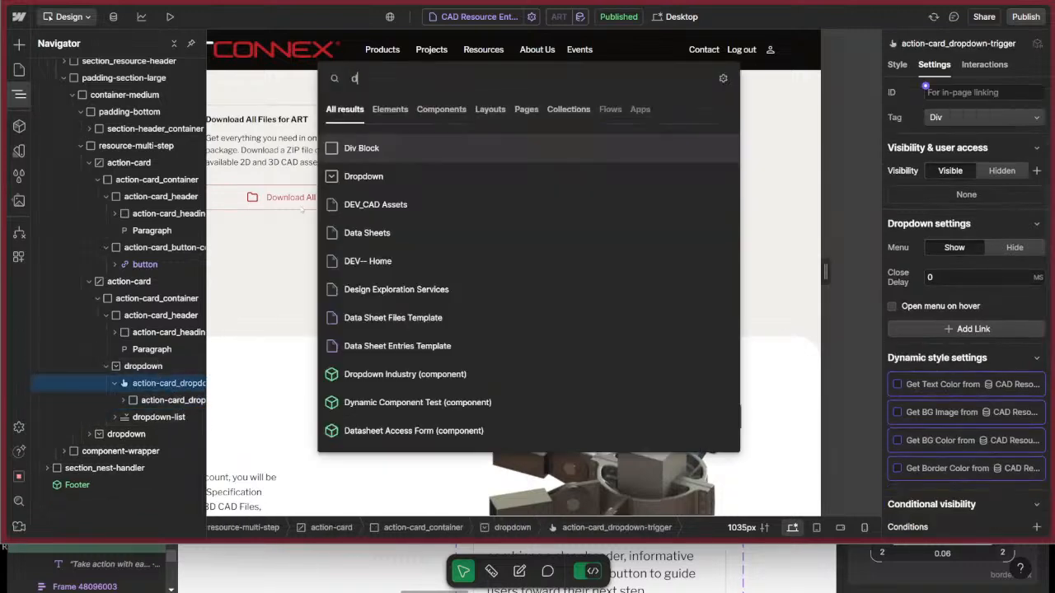
key("Return")
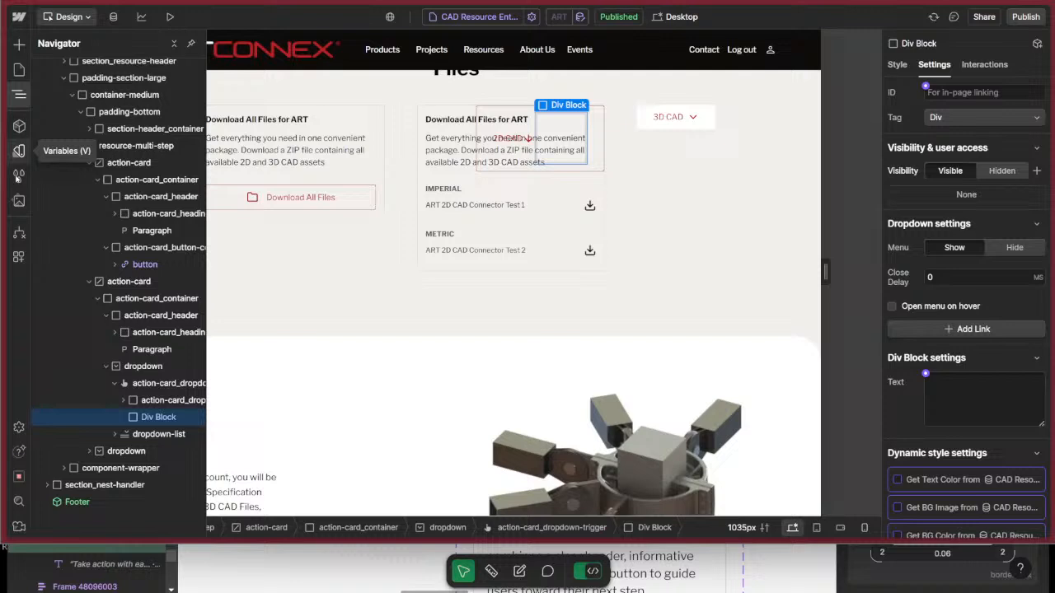
left_click(19, 256)
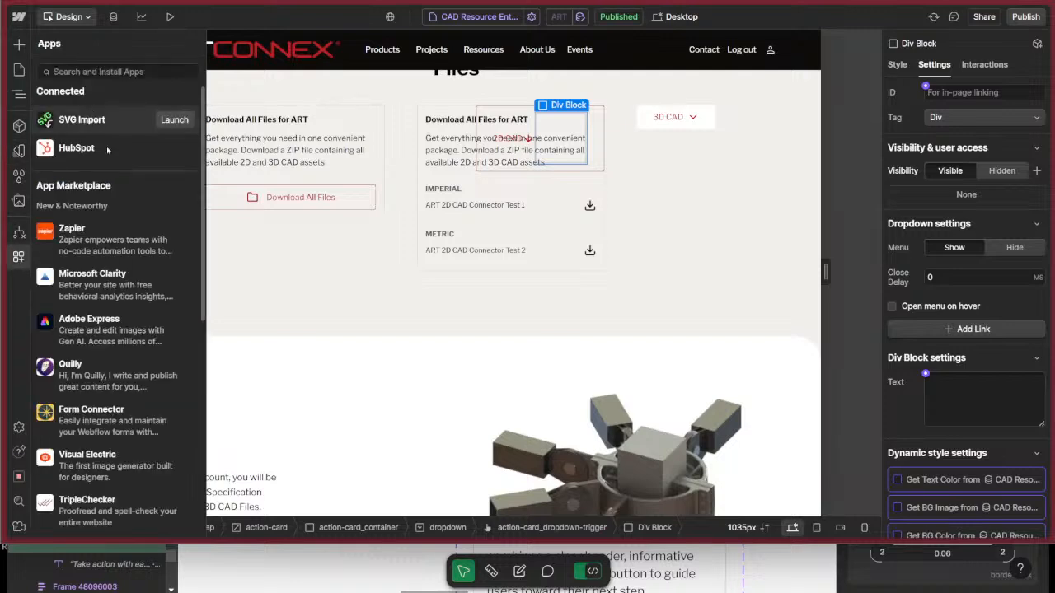
left_click(175, 122)
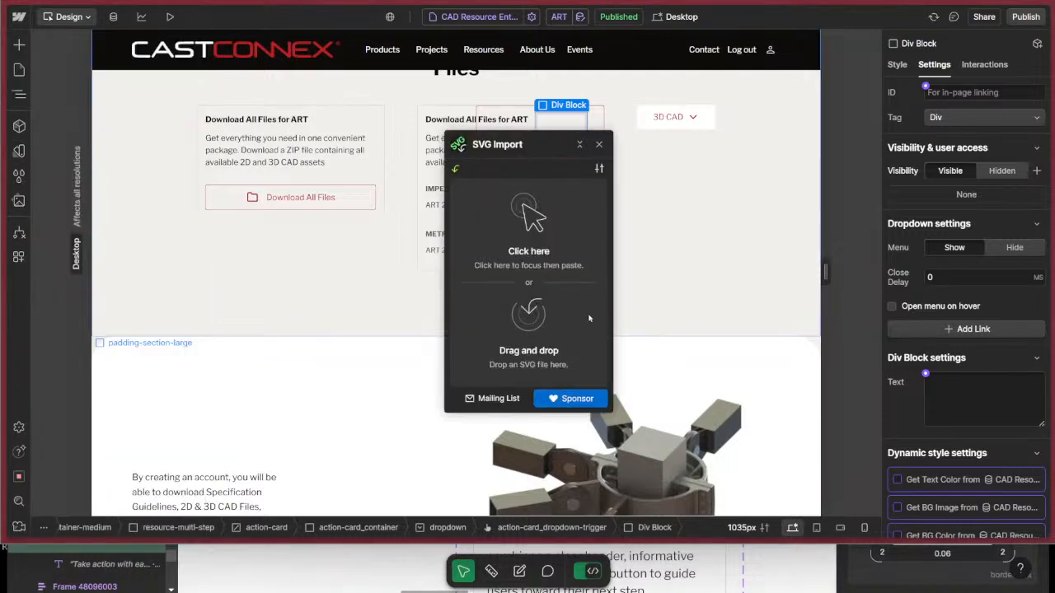
Switch to Figma and copy the X circle icon button beside the red Action Card Title as SVG.
key("super+Tab")
left_click(865, 216)
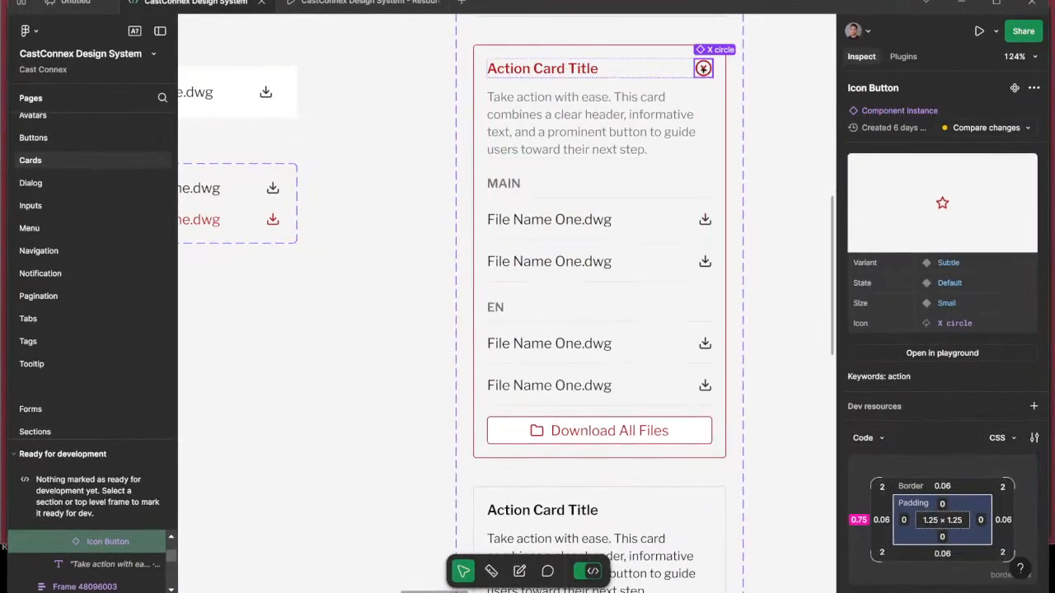
right_click(702, 67)
left_click(754, 96)
key("super+Tab")
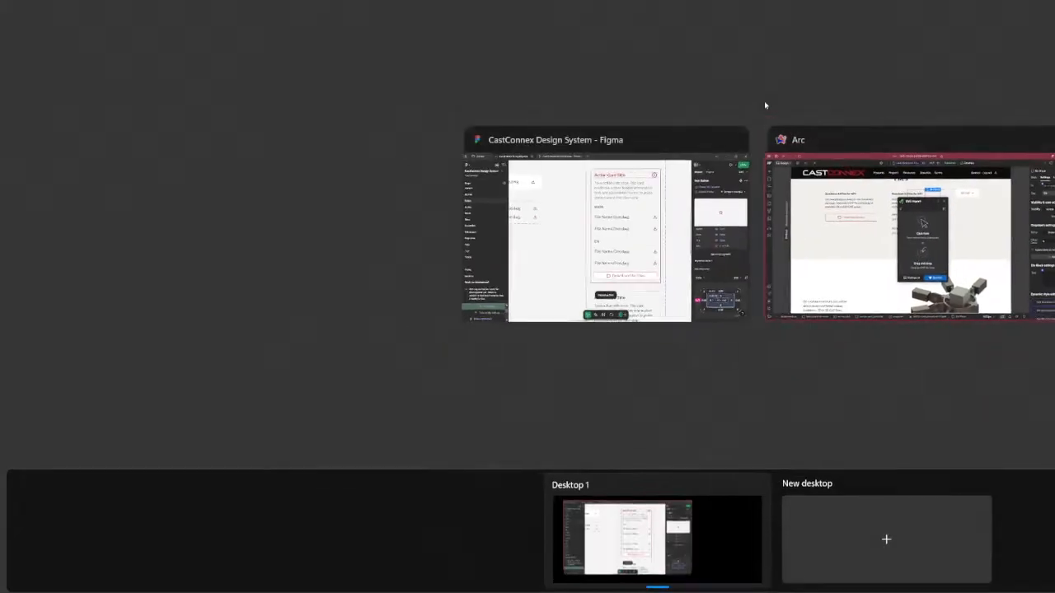
left_click(610, 215)
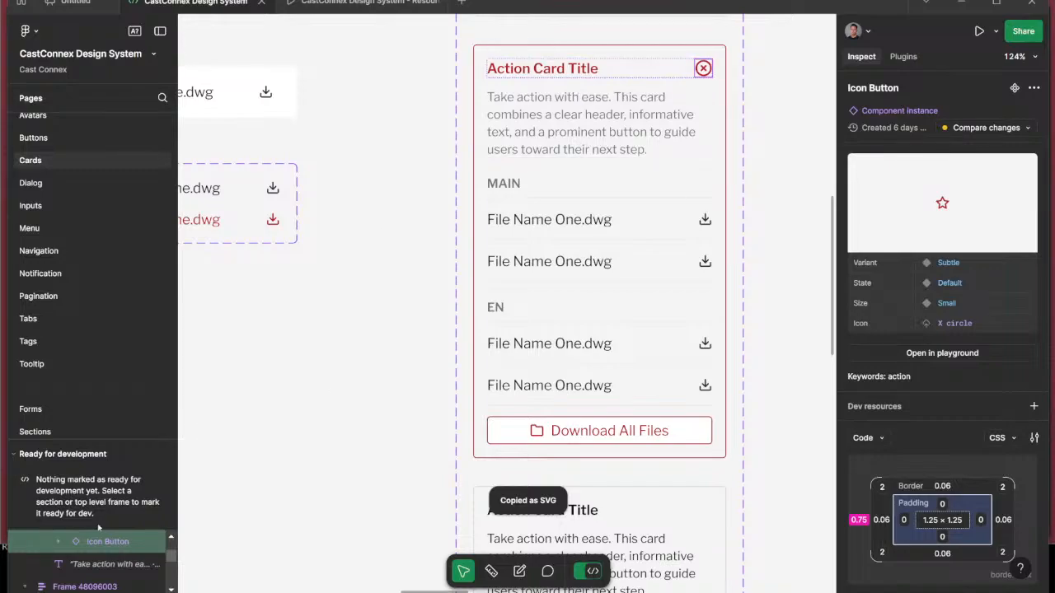
Return to Webflow, import the copied X circle SVG into the Div Block, and open the Svg element's style settings.
key("super+Tab")
left_click(882, 231)
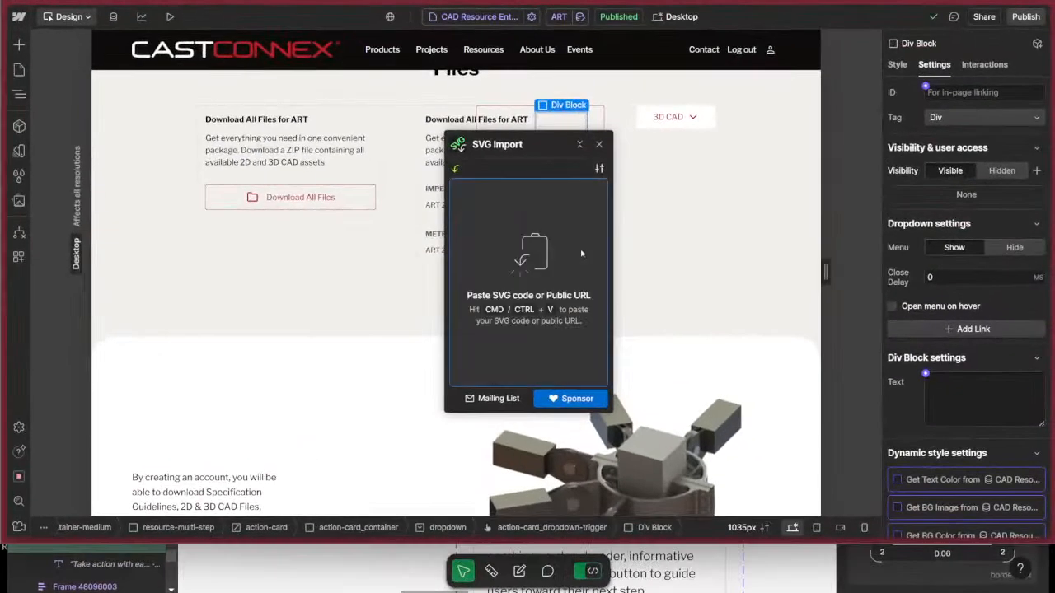
key("ctrl+v")
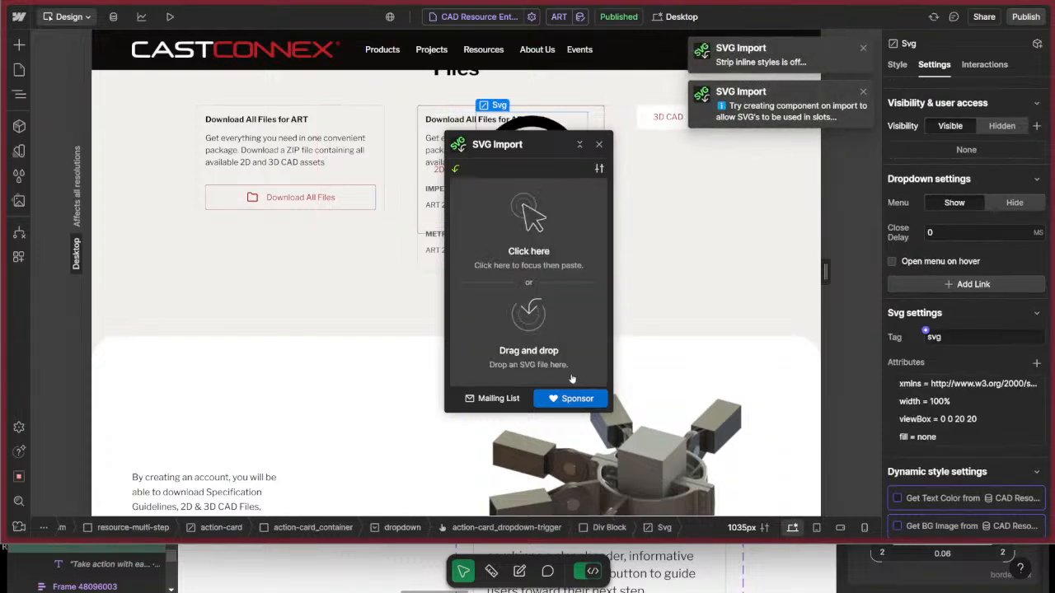
left_click(599, 145)
left_click(897, 64)
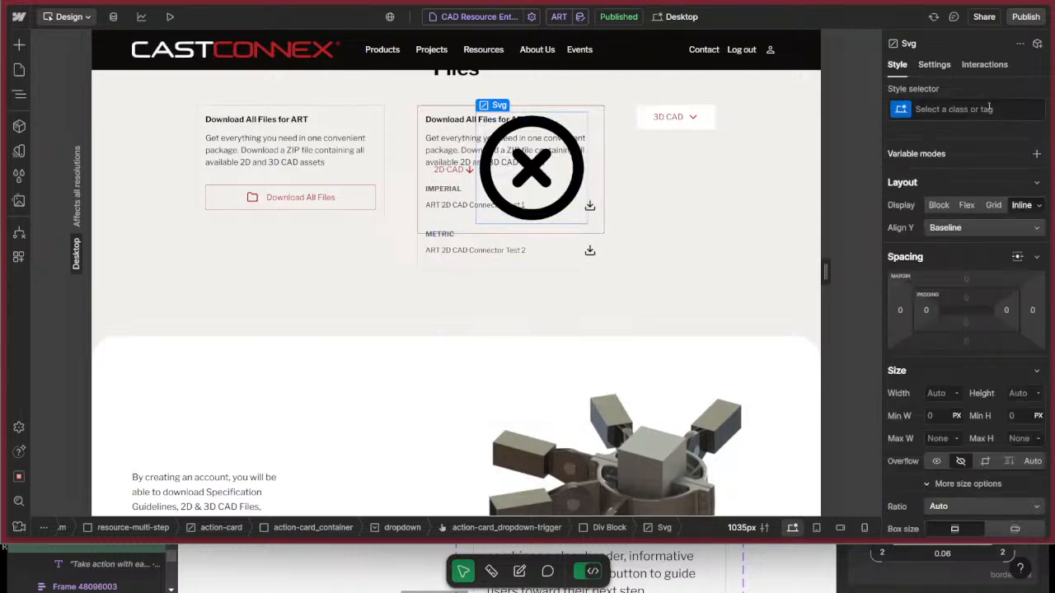
Apply the existing icon-1x1-small class to the imported X circle Svg element.
left_click(975, 110)
type("xx")
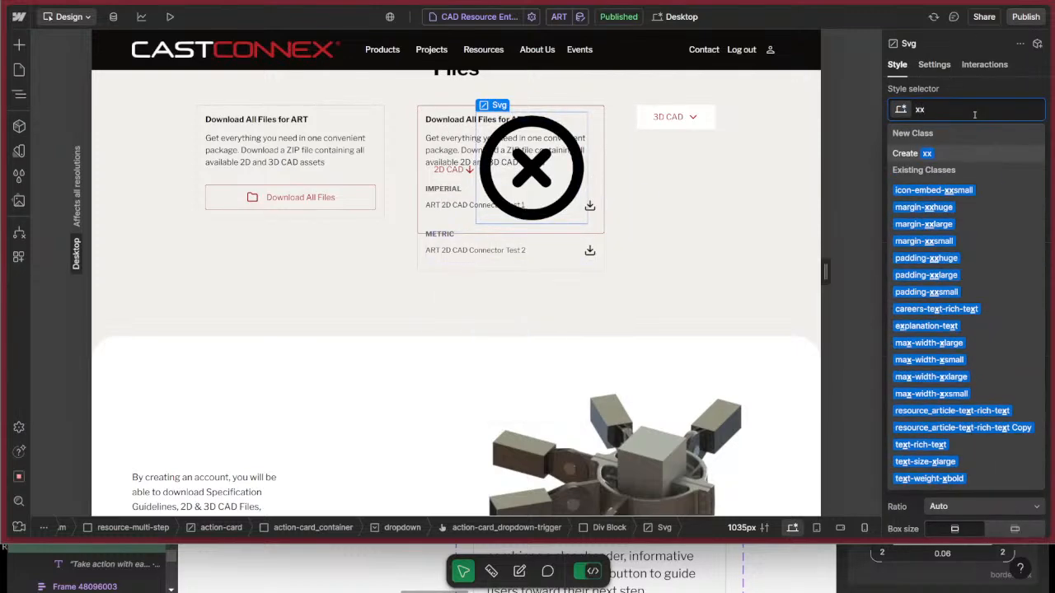
key("BackSpace")
key("BackSpace")
type("icon")
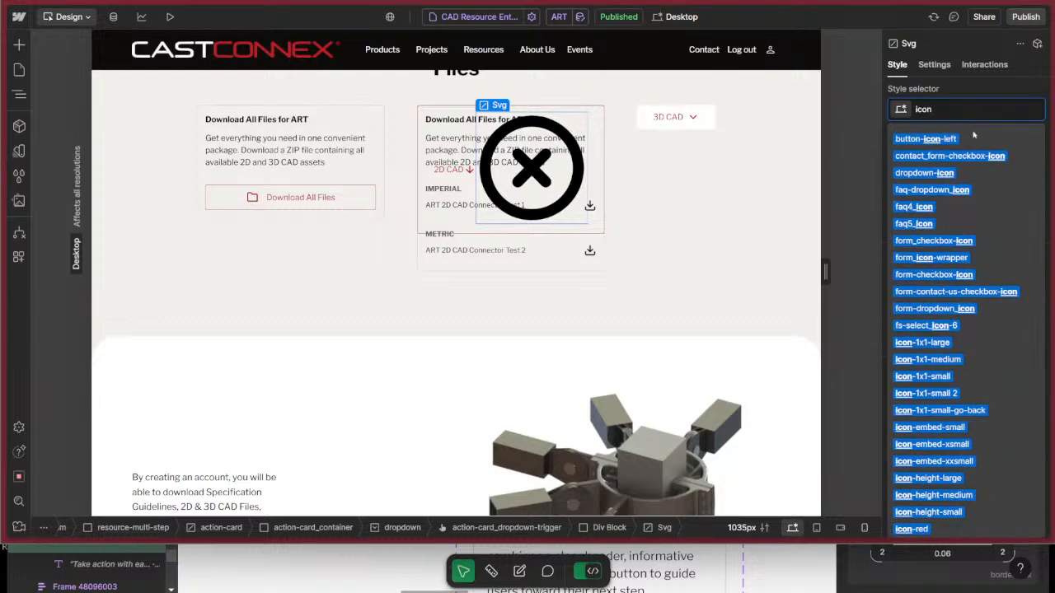
left_click(972, 378)
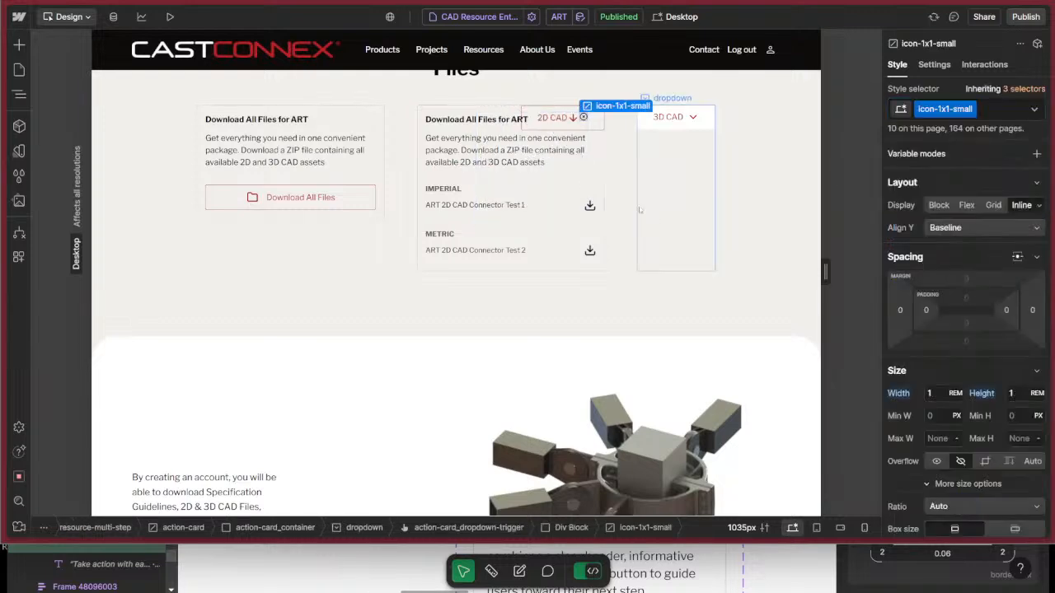
Replace the X circle Svg's icon-1x1-small class with the existing icon-embed-small class.
left_click(992, 108)
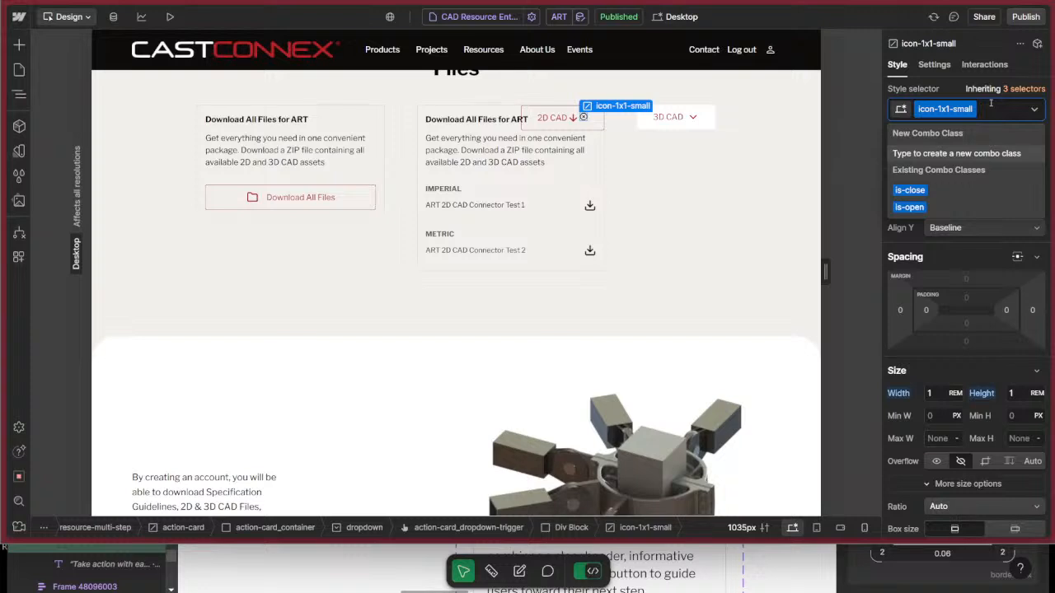
key("BackSpace")
type("icon")
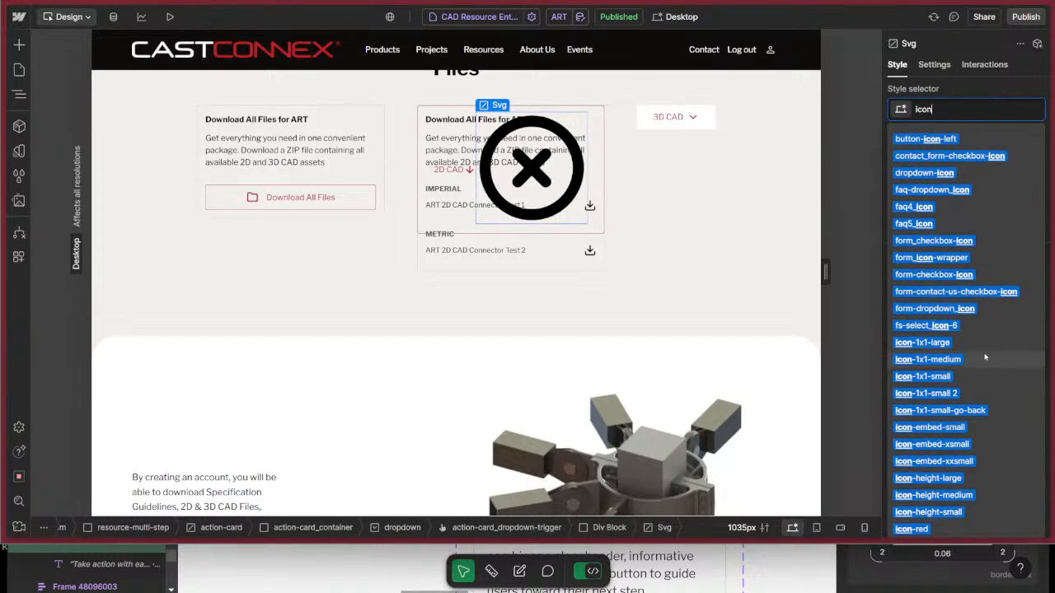
left_click(997, 429)
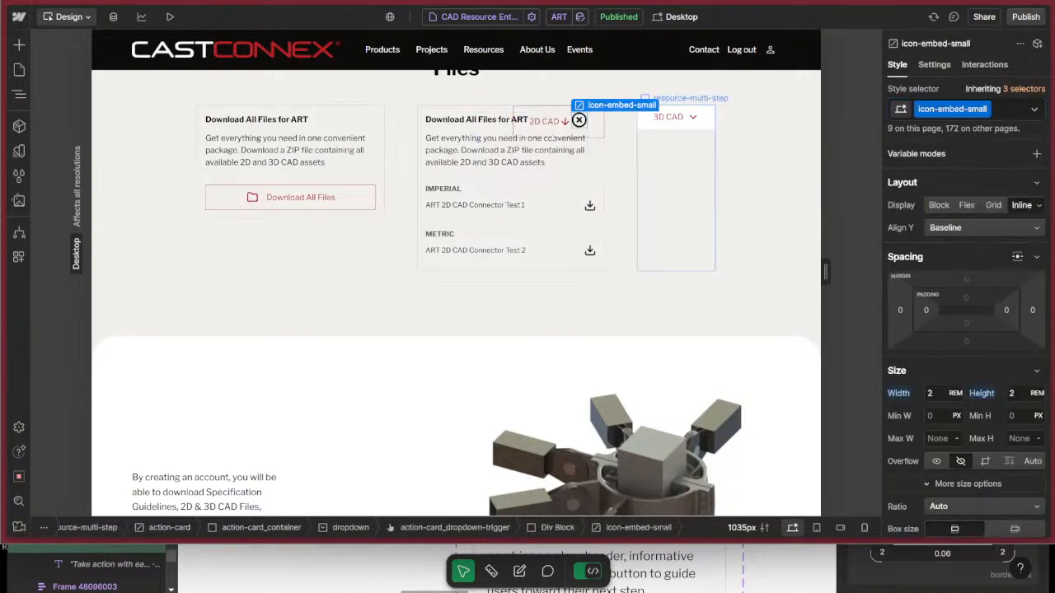
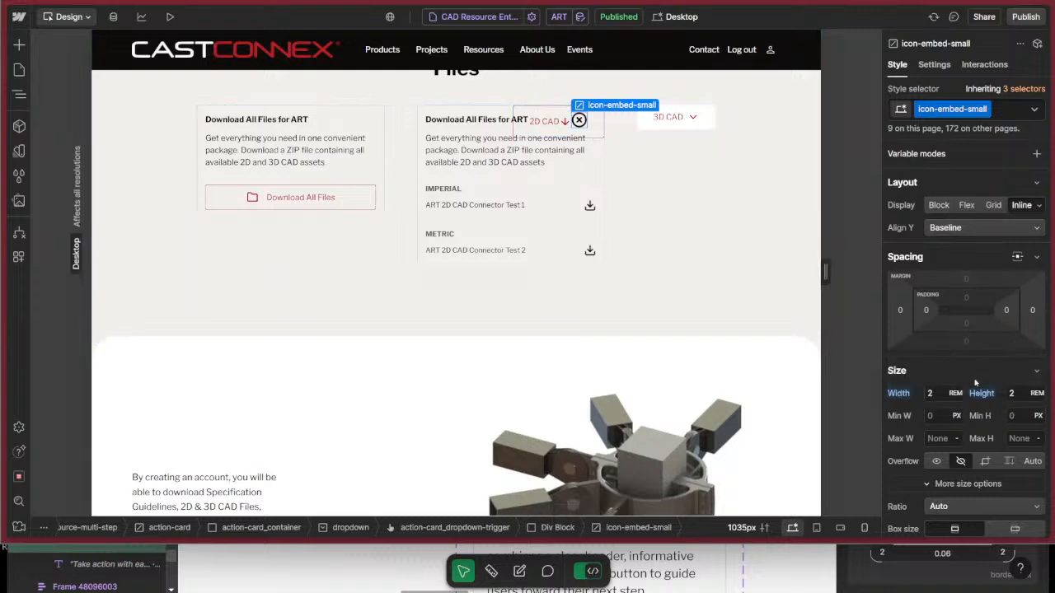
Create a new class action-card_dd-close on the Div Block that wraps the X circle icon.
scroll(975, 381, "down", 3)
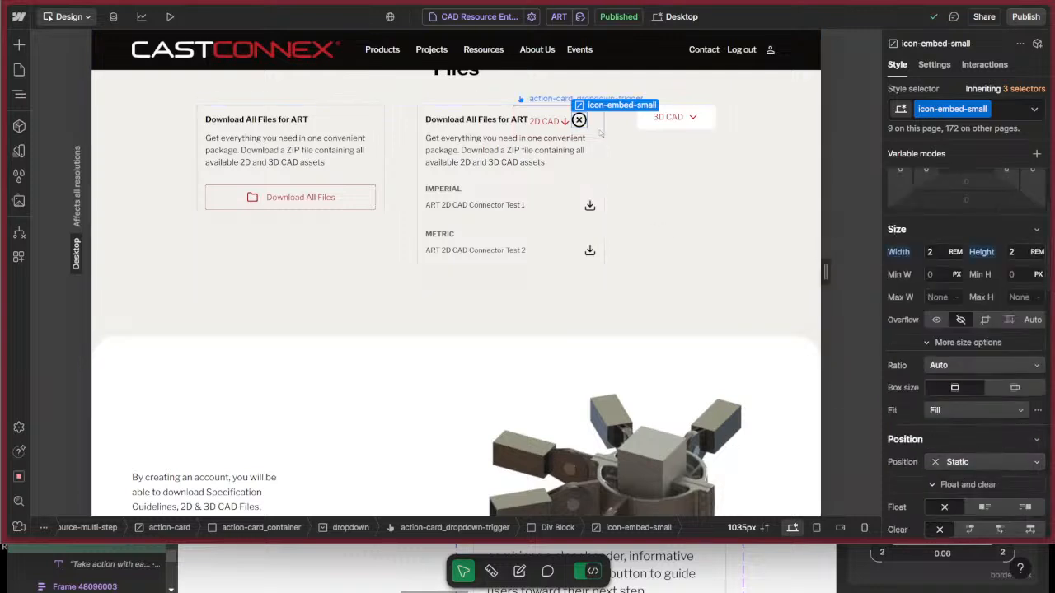
key("z")
left_click(158, 417)
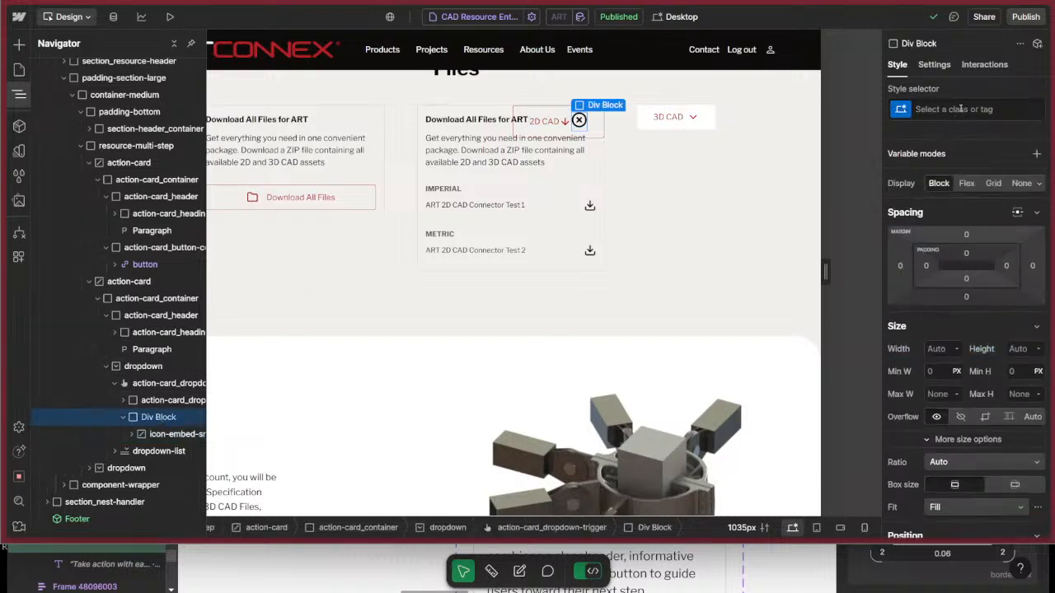
left_click(960, 109)
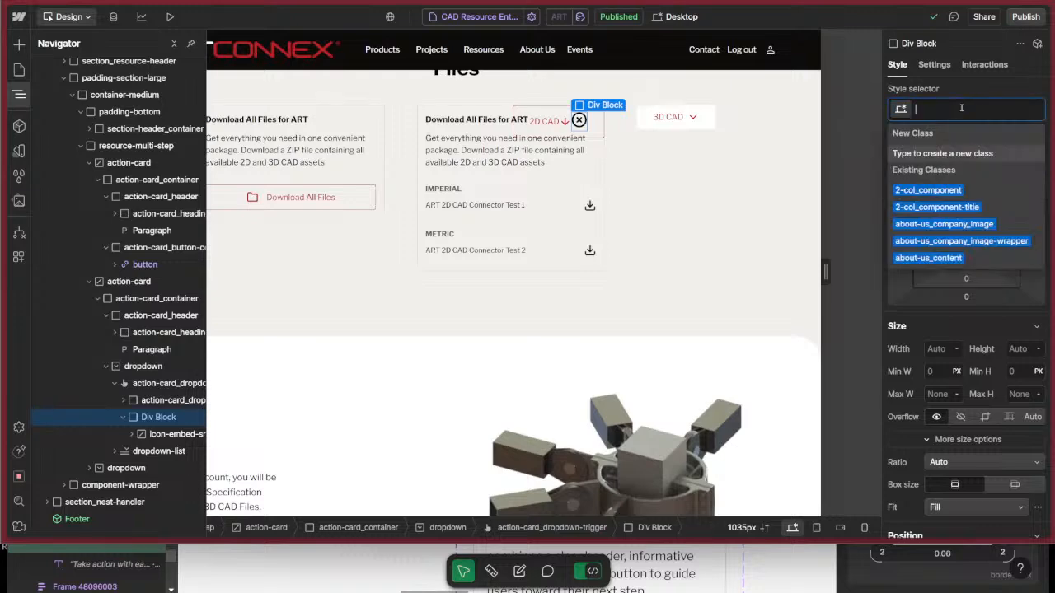
type("ac")
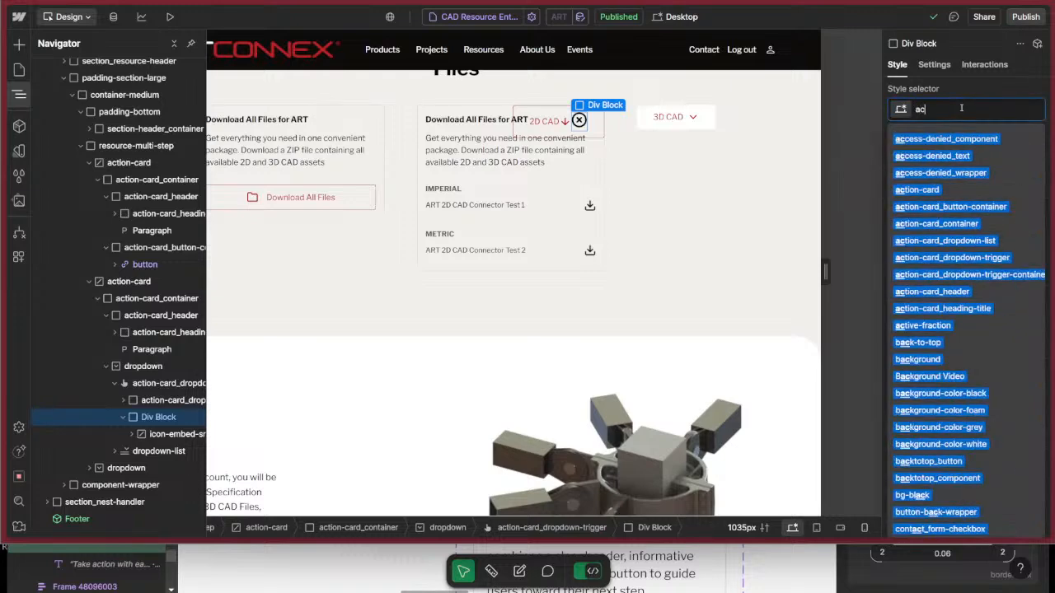
type("tion-card_d")
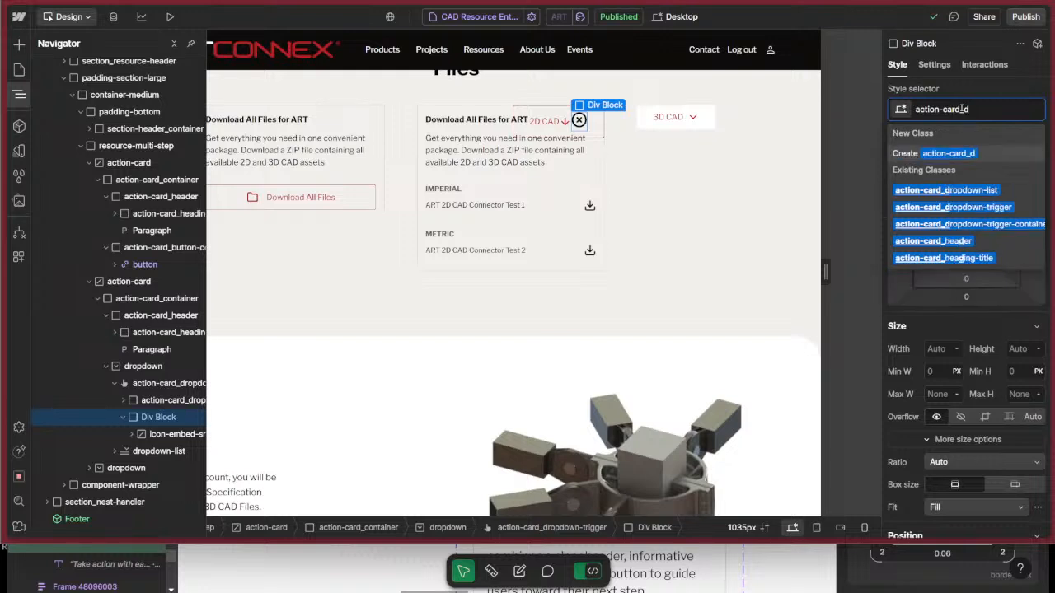
key("BackSpace")
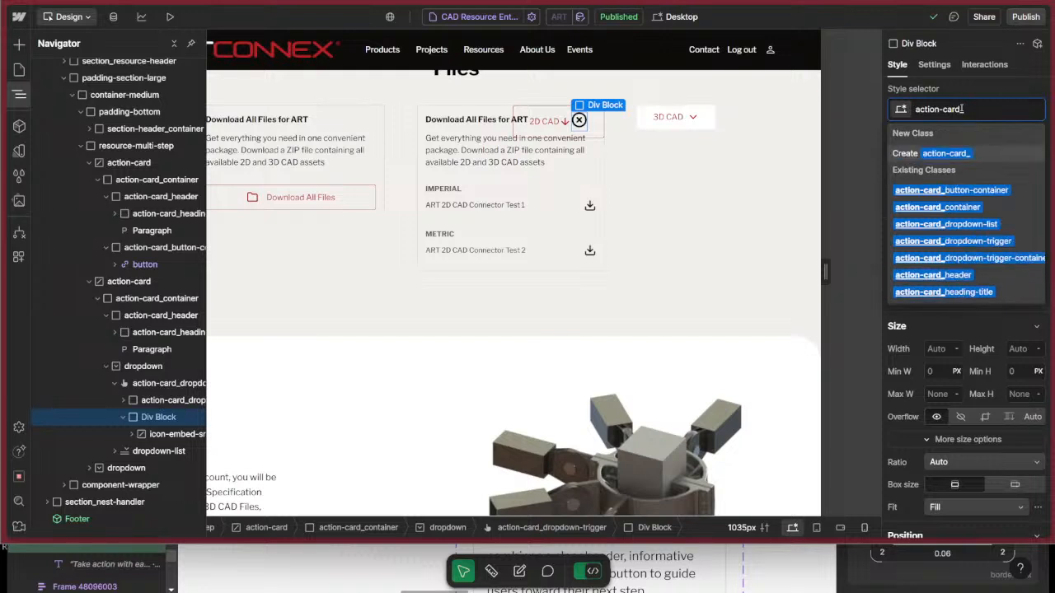
type("dd")
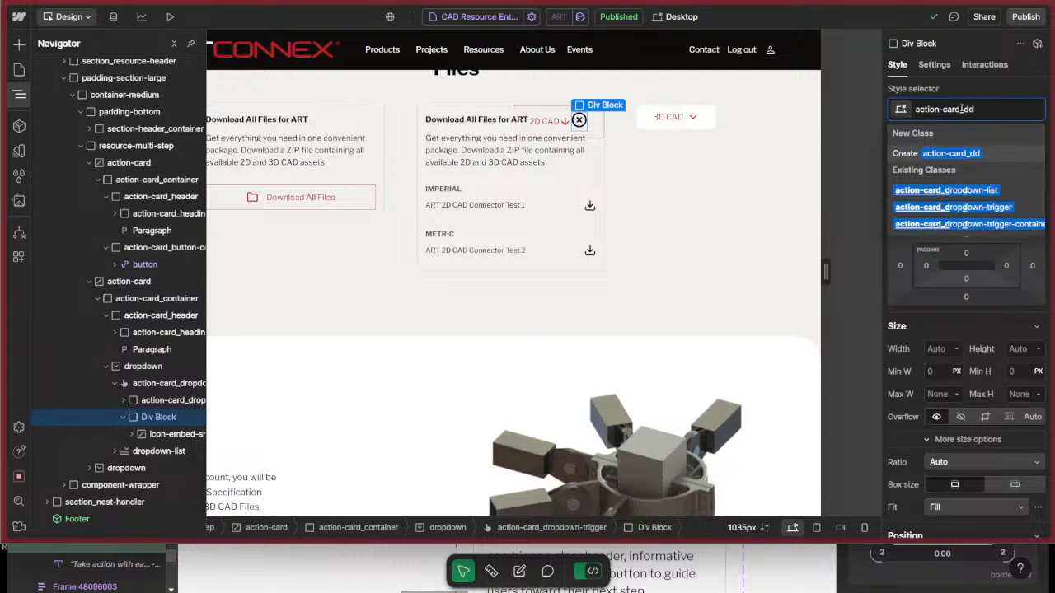
type("-close")
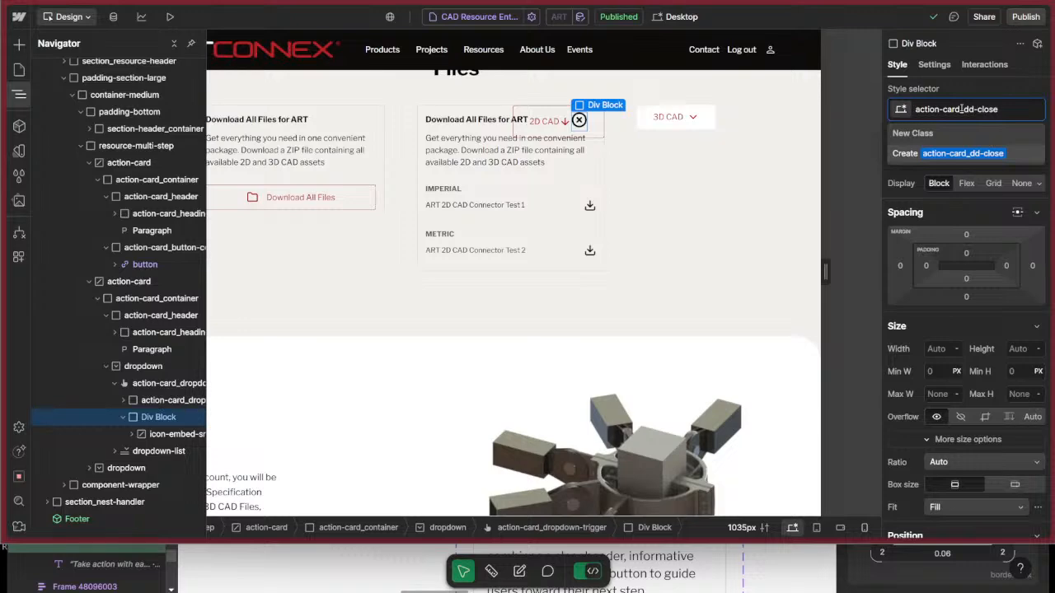
key("Return")
Set the text color of action-card_dd-close to the Red variable.
scroll(985, 387, "down", 5)
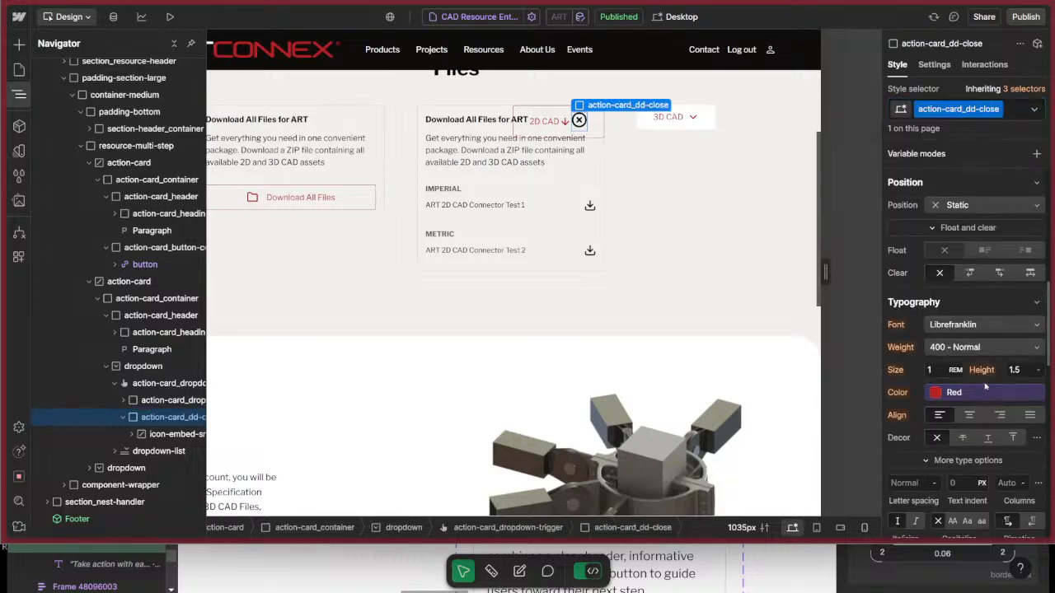
left_click(960, 393)
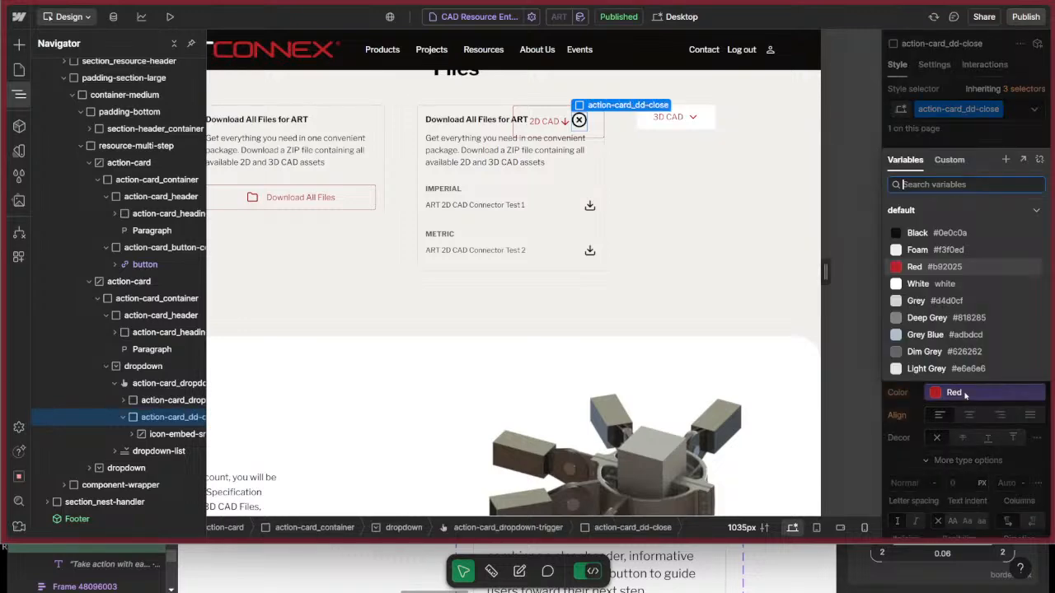
left_click(931, 267)
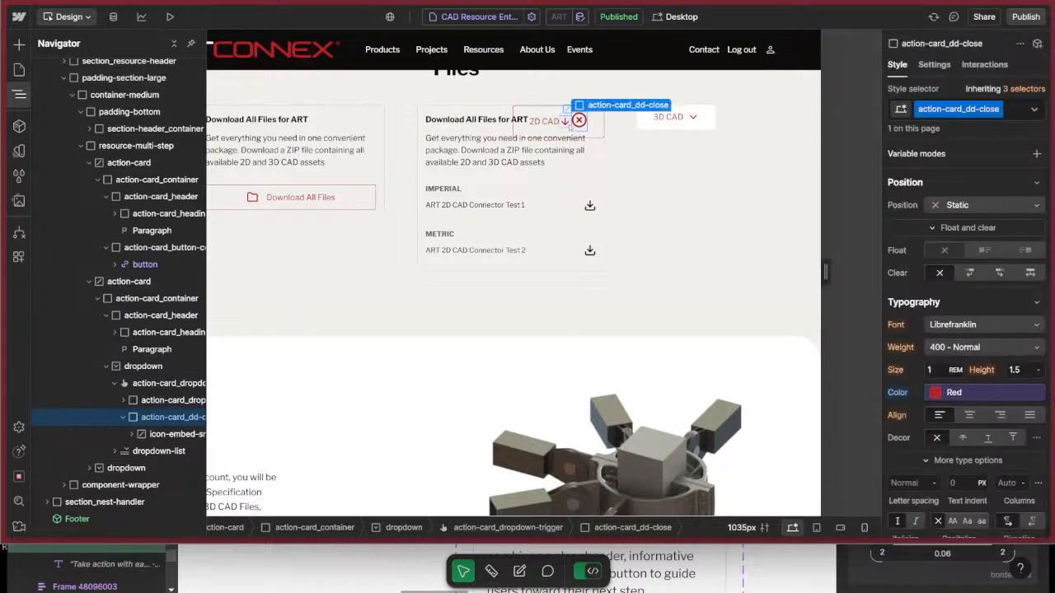
Preview the page to check how the 2D CAD dropdown trigger looks with the close icon, and return to the design view.
left_click(597, 128)
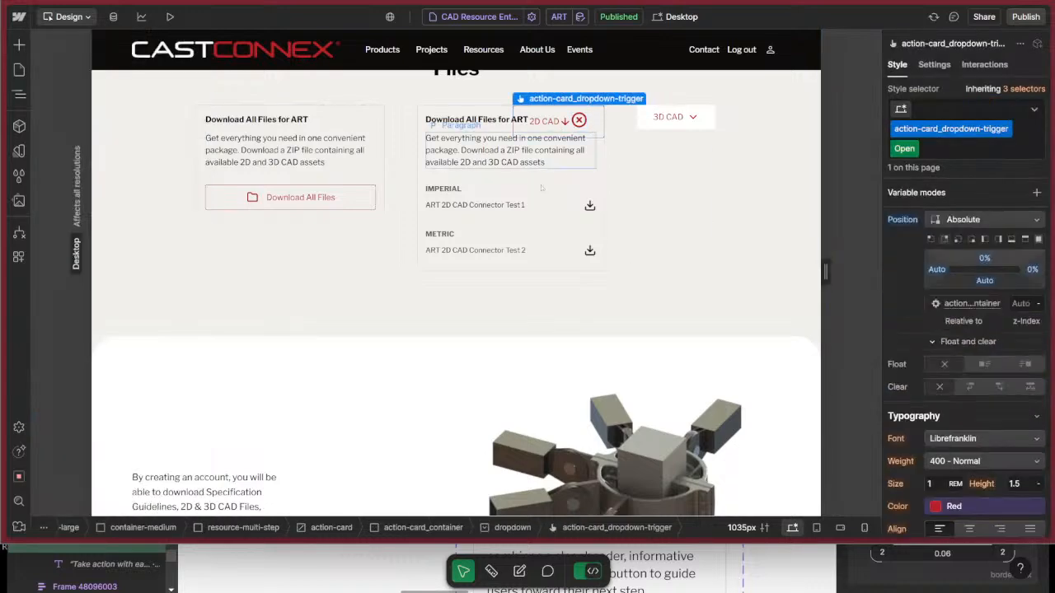
left_click(556, 232)
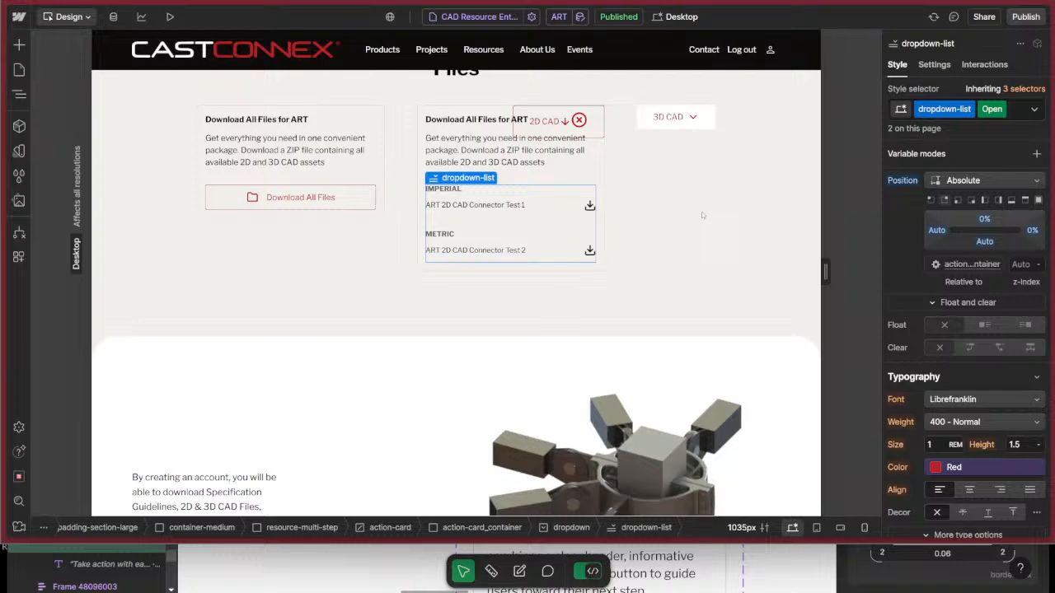
left_click(702, 212)
left_click(170, 17)
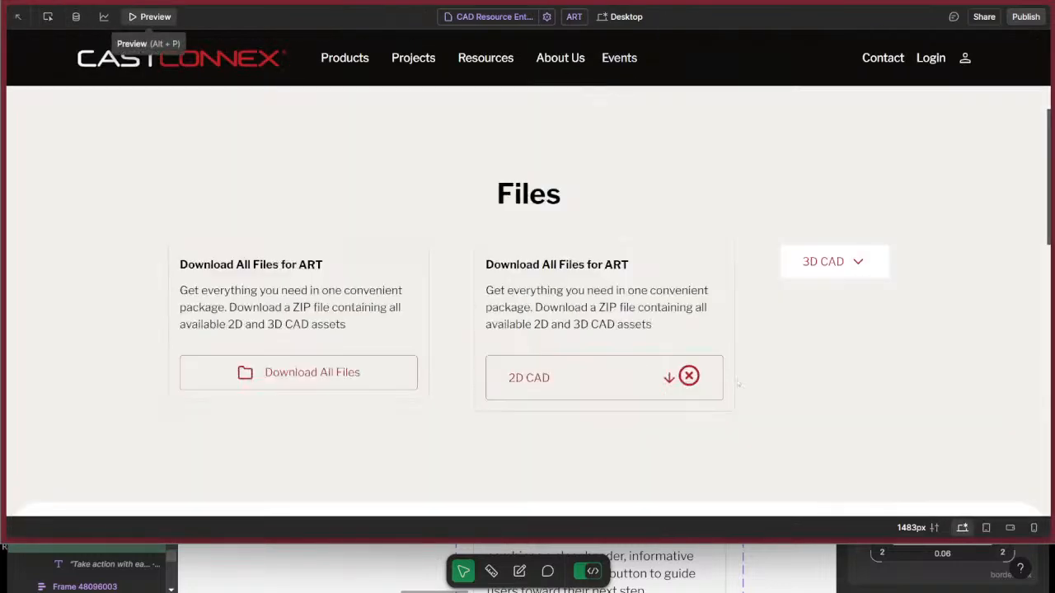
left_click(150, 18)
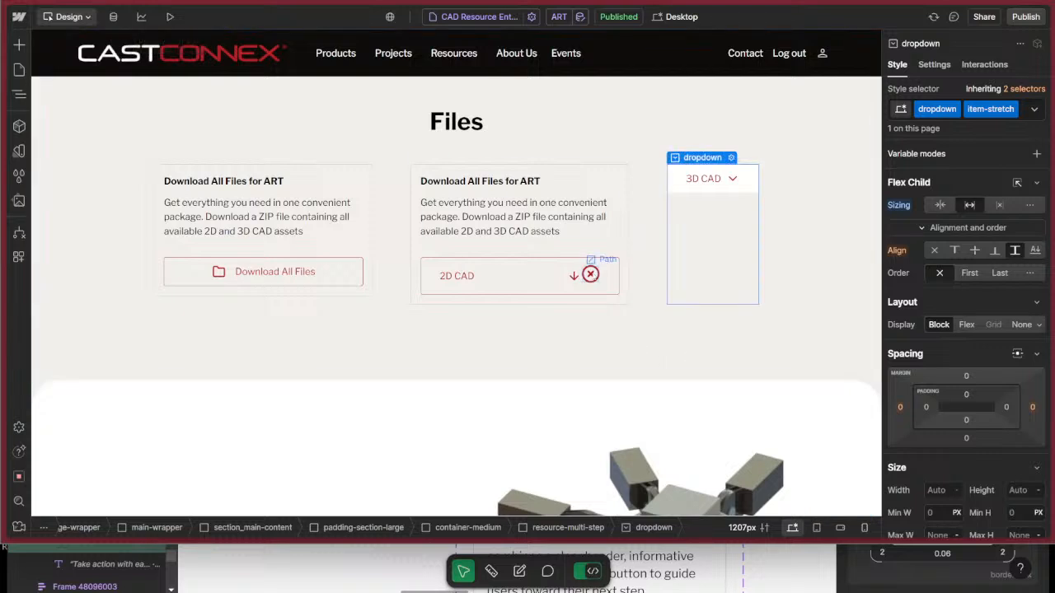
Set the display of the action-card_dd-close block inside the 2D CAD dropdown trigger to None.
key("z")
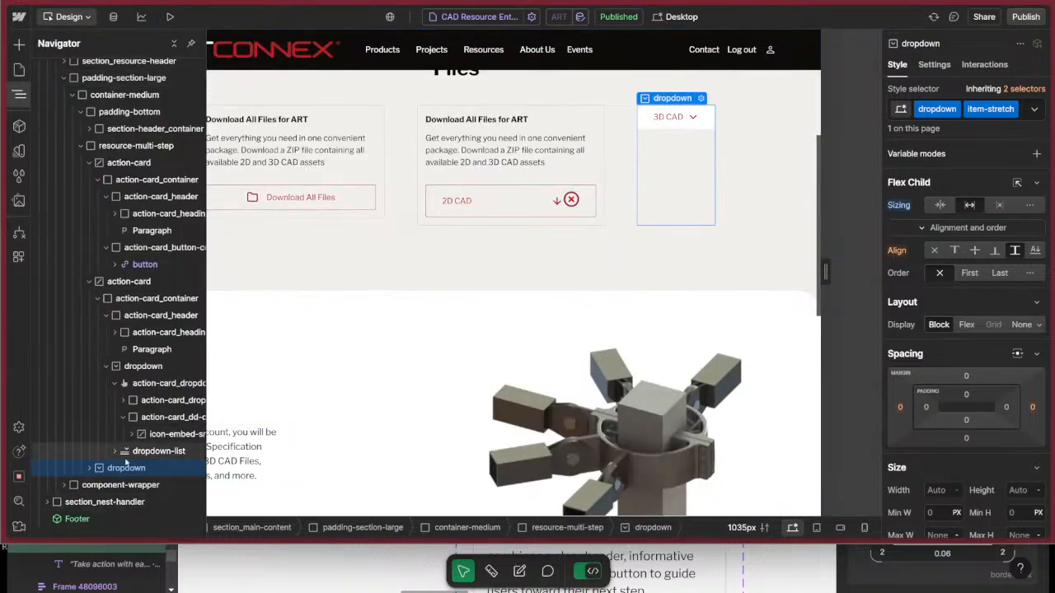
left_click(580, 211)
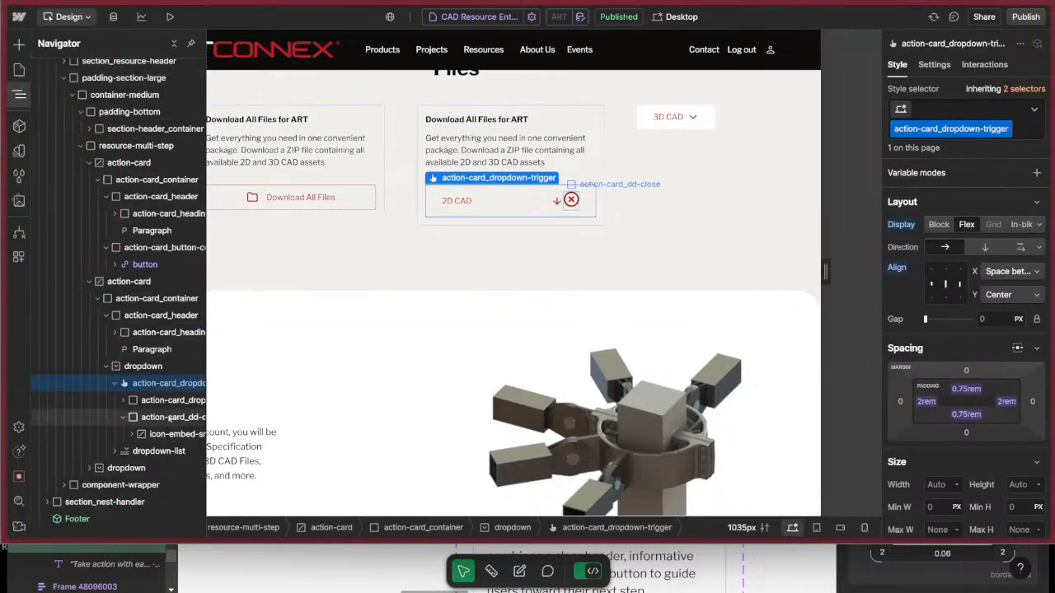
left_click(168, 434)
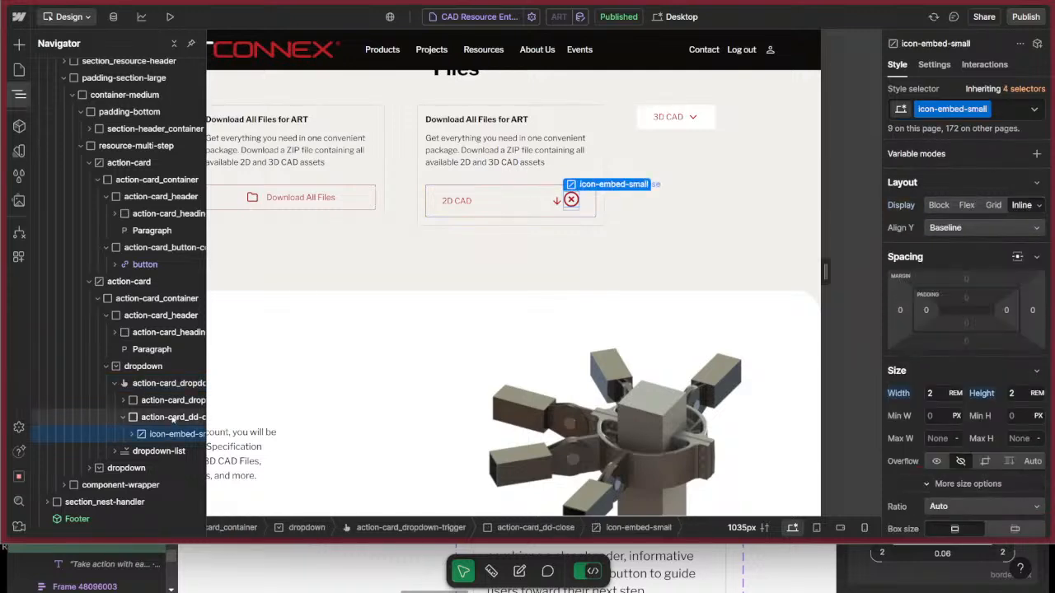
left_click(150, 418)
left_click(124, 417)
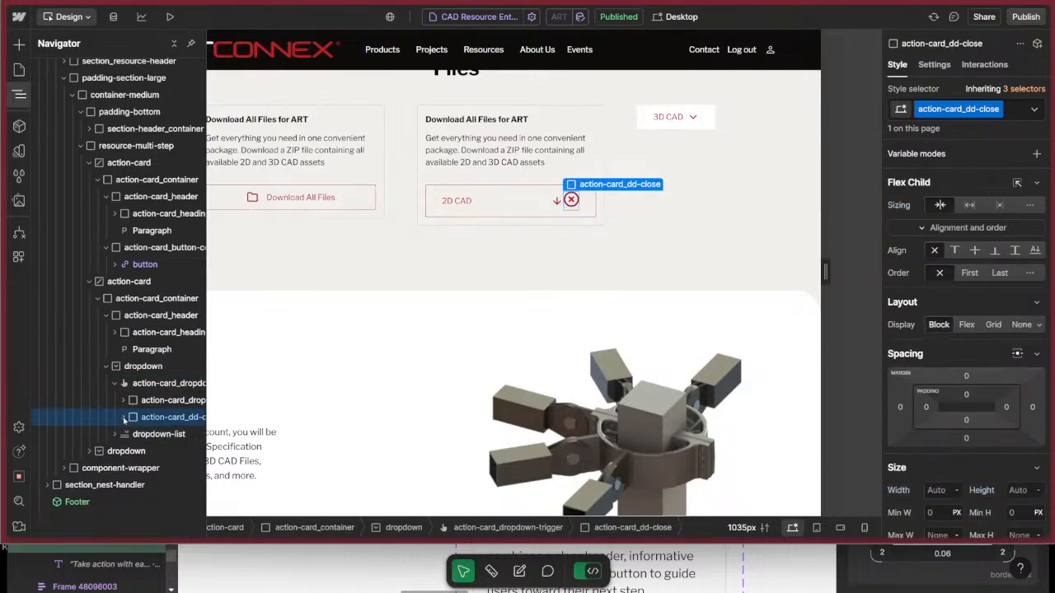
left_click(1021, 324)
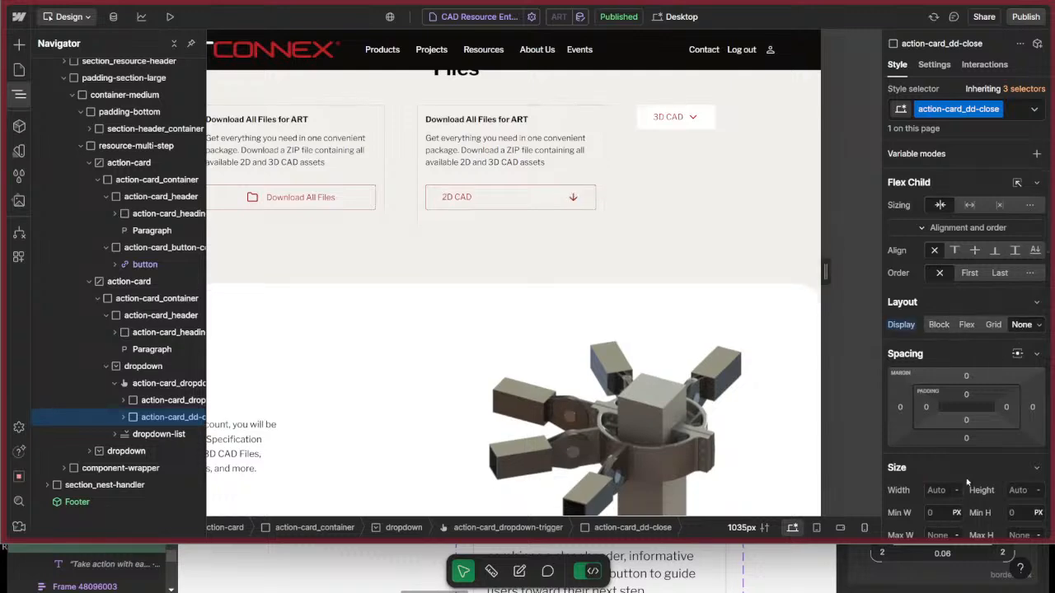
Set the opacity of action-card_dd-close to 0%.
scroll(969, 477, "down", 15)
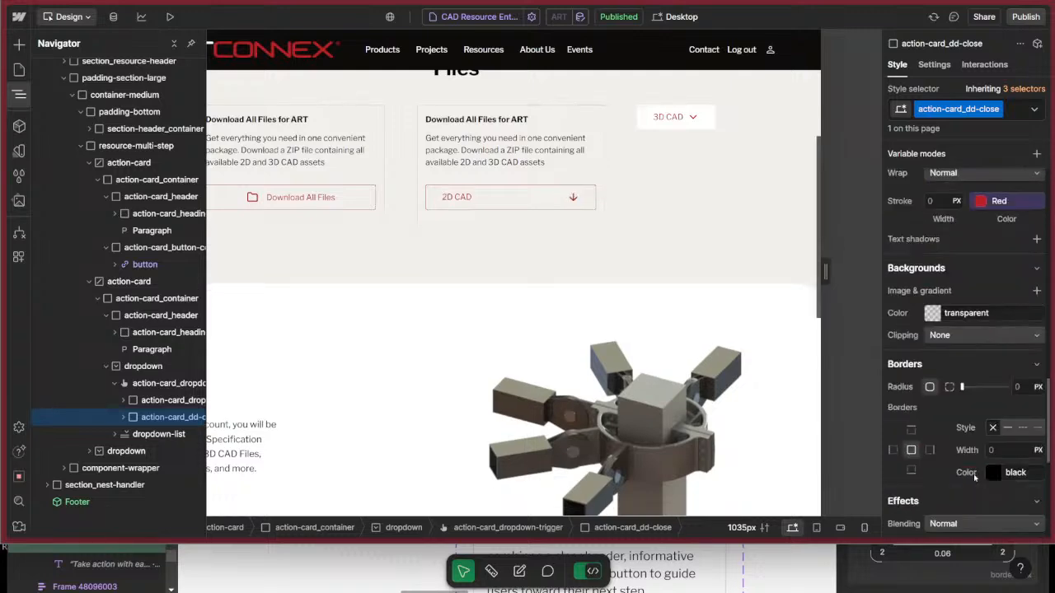
scroll(975, 476, "down", 1)
left_click_drag(999, 405, 855, 410)
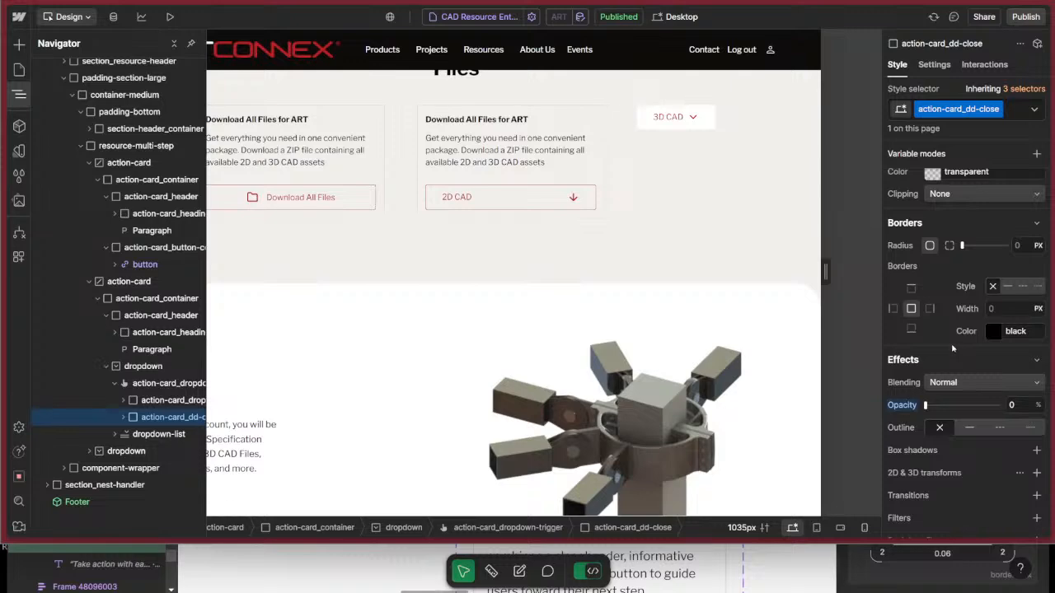
scroll(997, 451, "up", 2)
scroll(985, 445, "up", 3)
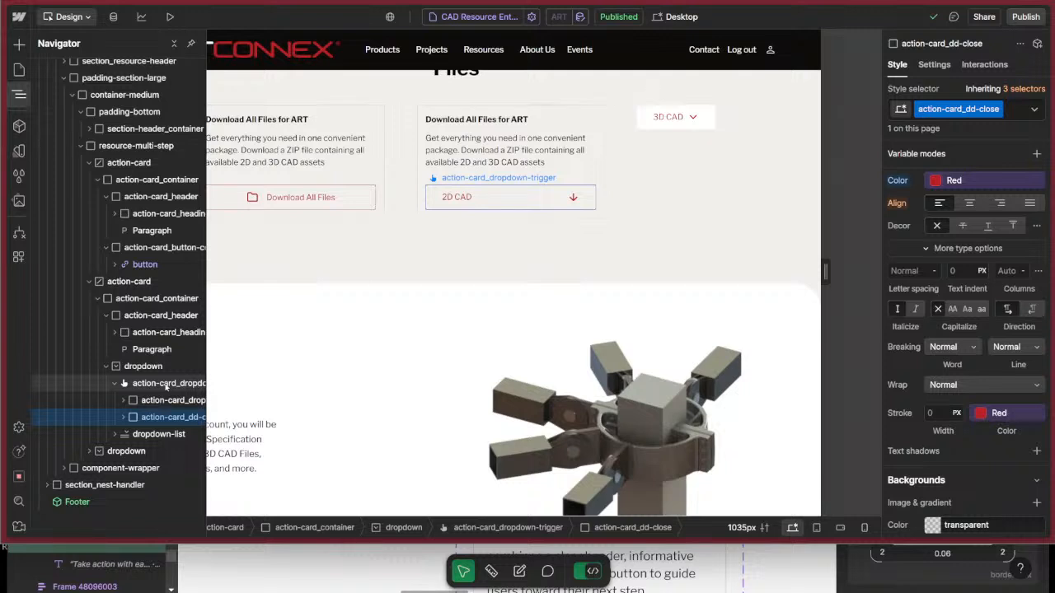
Add a Dropdown opens interaction to the 2D CAD dropdown, with Start an animation as its Menu opens action.
left_click(165, 383)
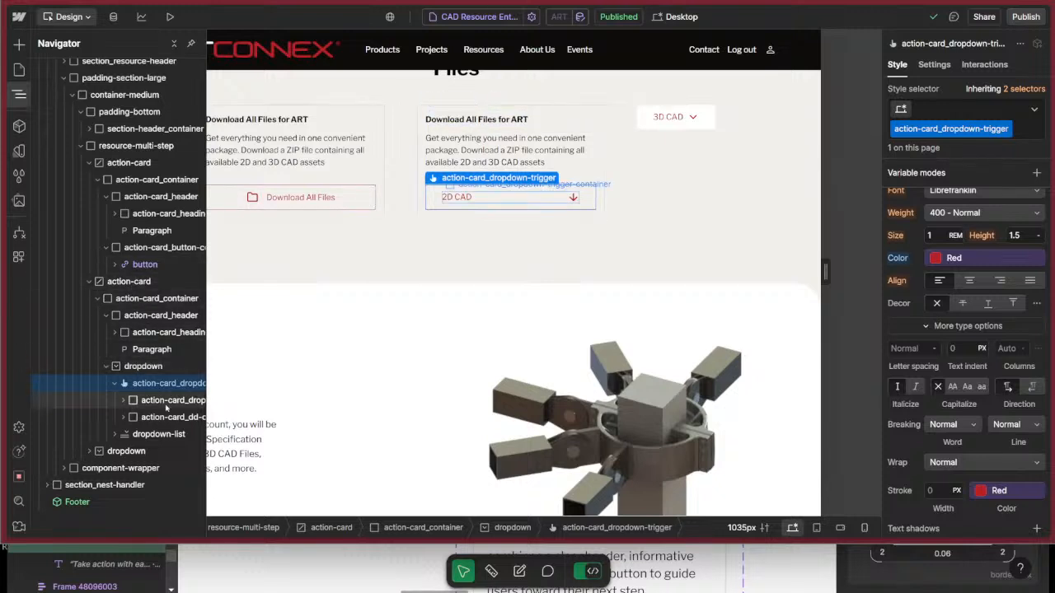
left_click(157, 366)
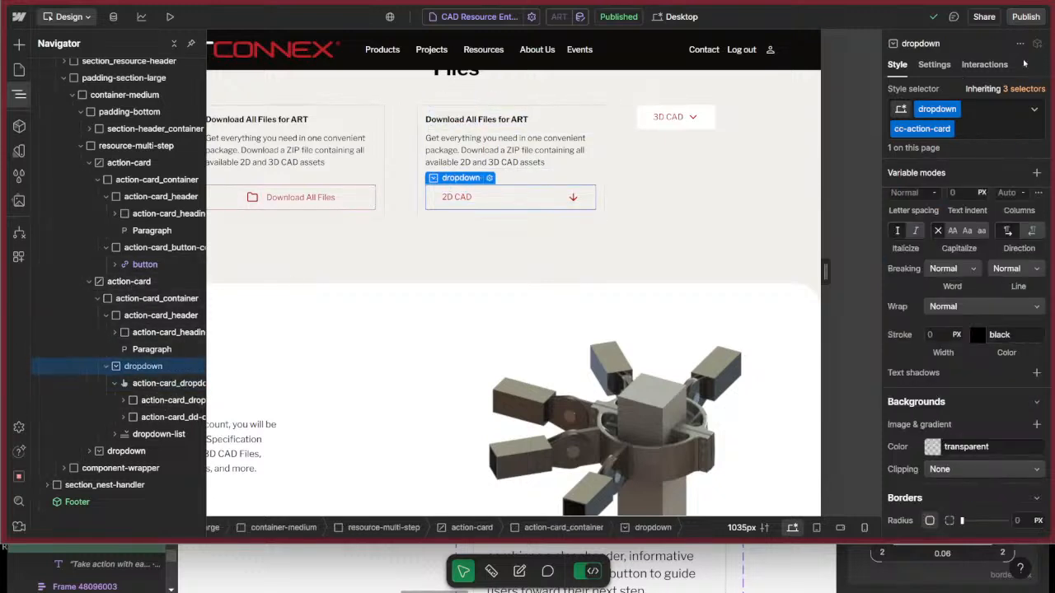
left_click(989, 64)
left_click(1038, 113)
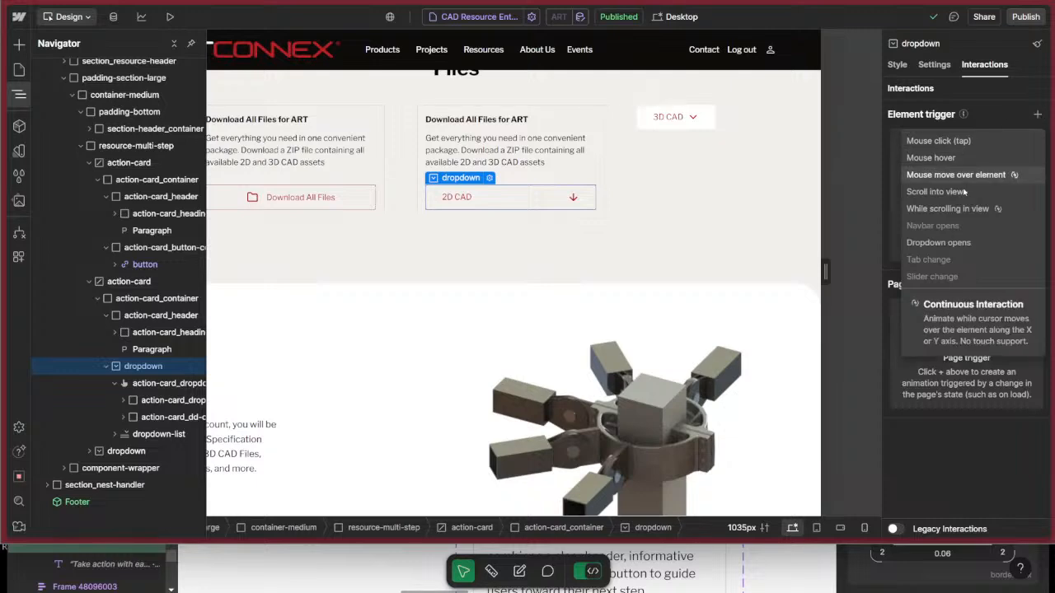
left_click(955, 243)
left_click(987, 189)
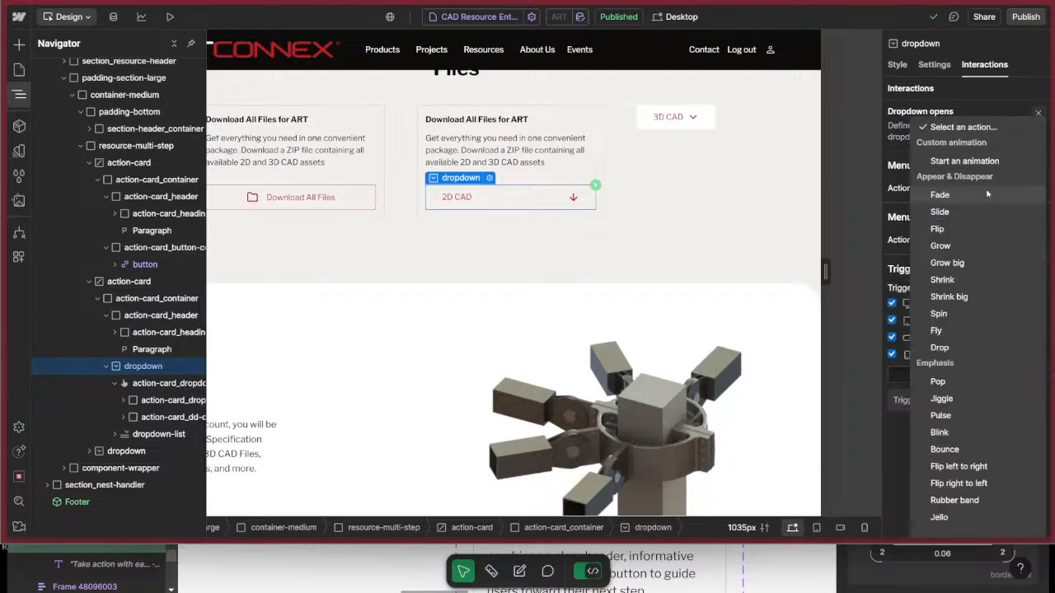
left_click(956, 162)
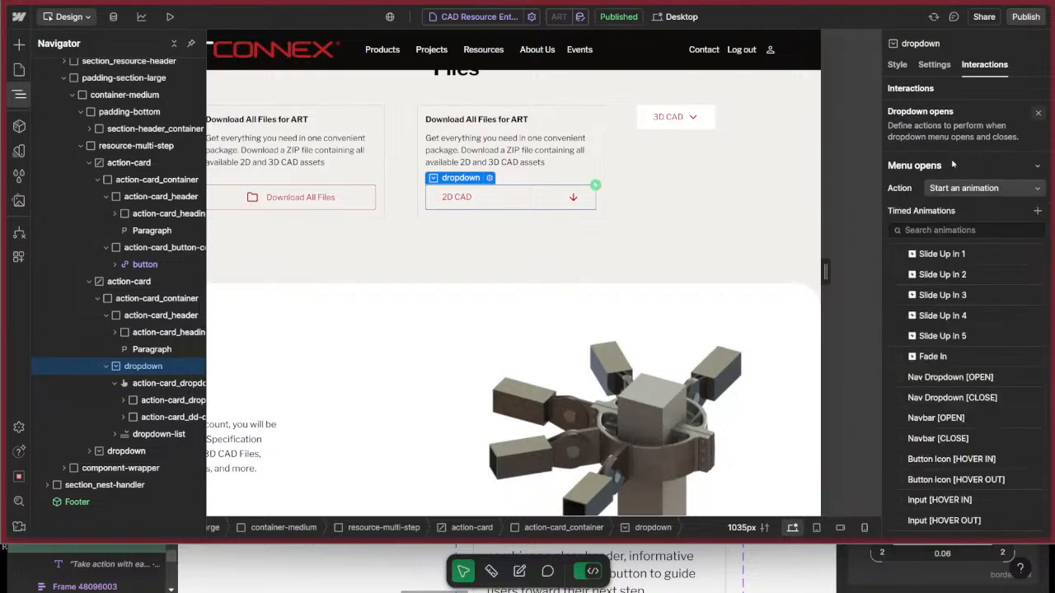
Create a new timed animation for the opening menu named "Action Card Dropdown [OPEN]".
left_click(1037, 211)
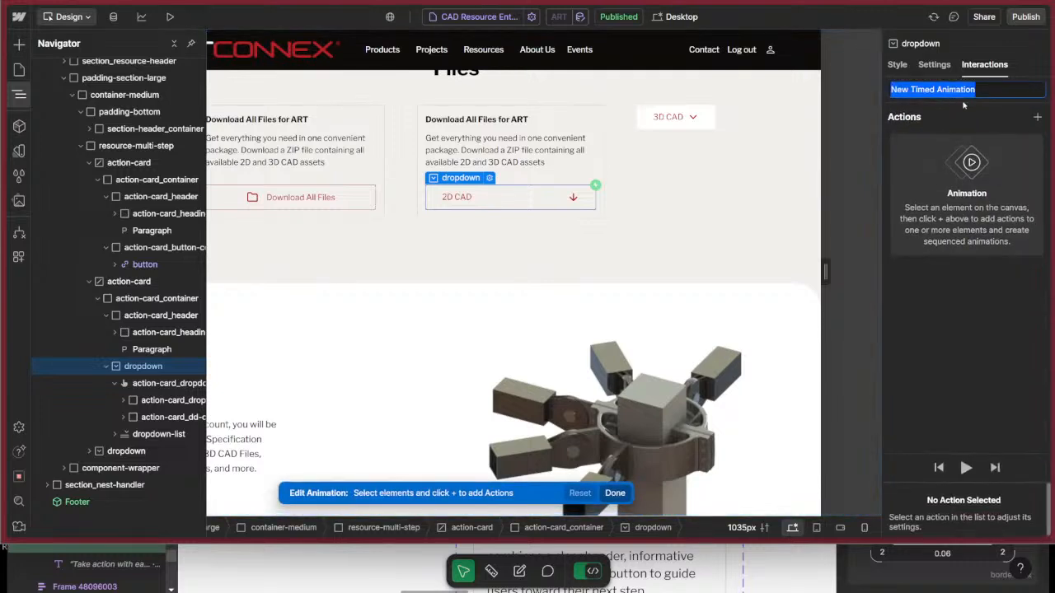
type("Action Car")
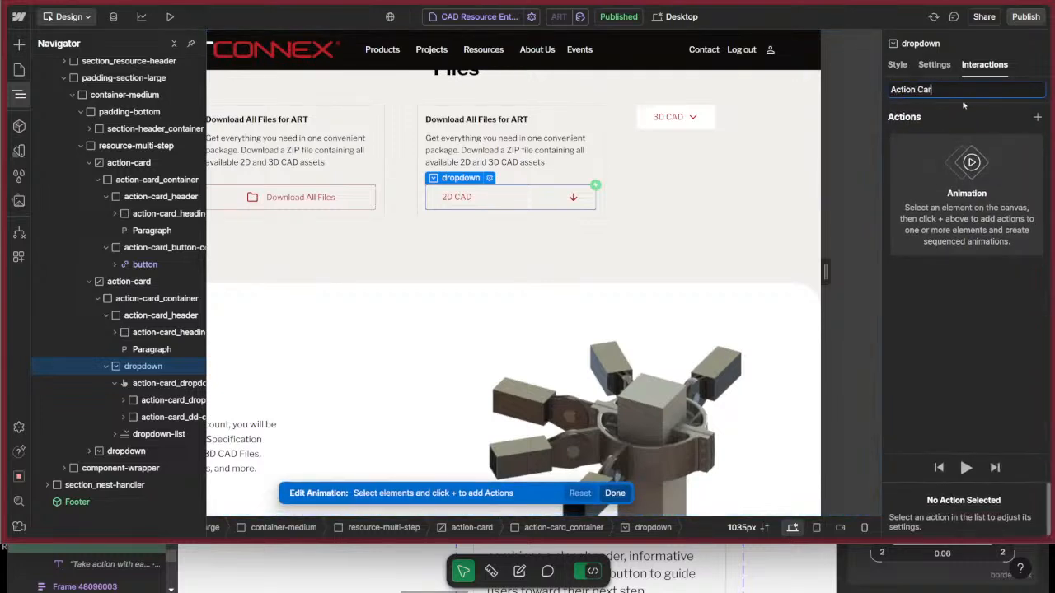
type("d Dropdown [OPEN]")
key("Return")
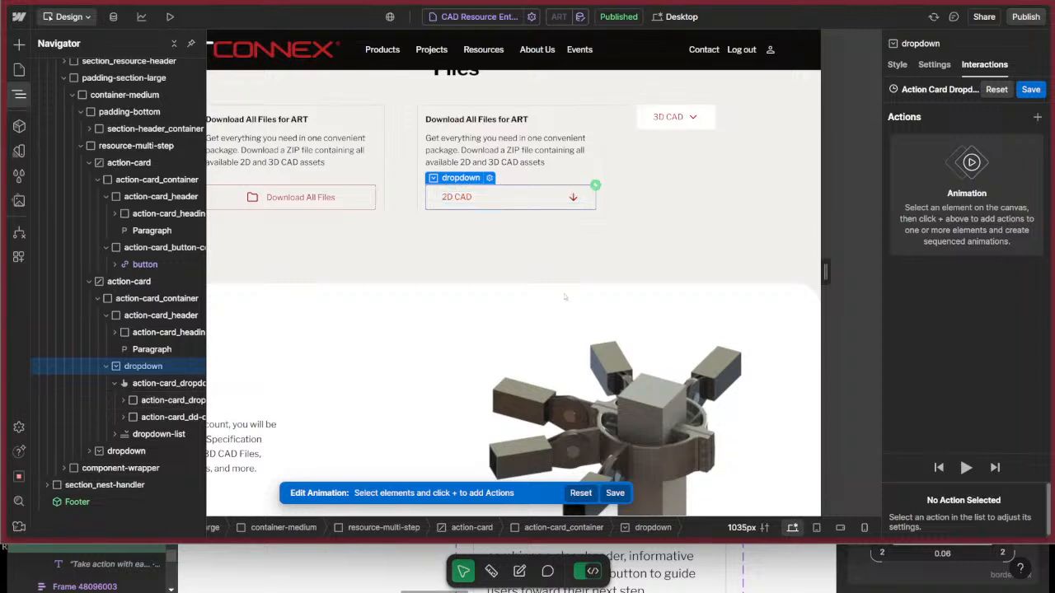
Add an Opacity action for action-card_dropdown-trigger-container at 100% and set it as the initial state.
left_click(173, 401)
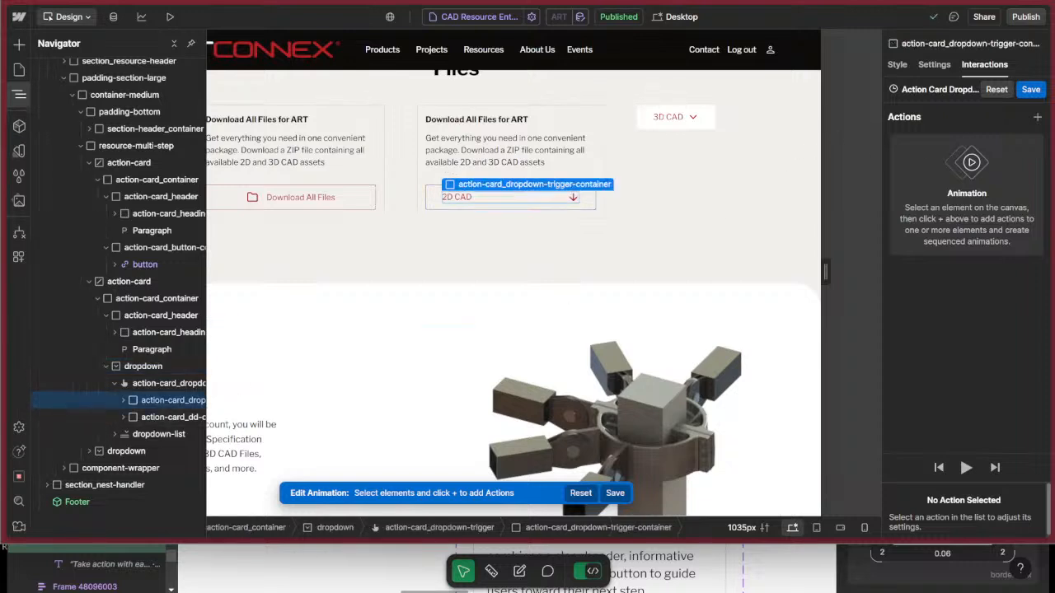
left_click(1037, 117)
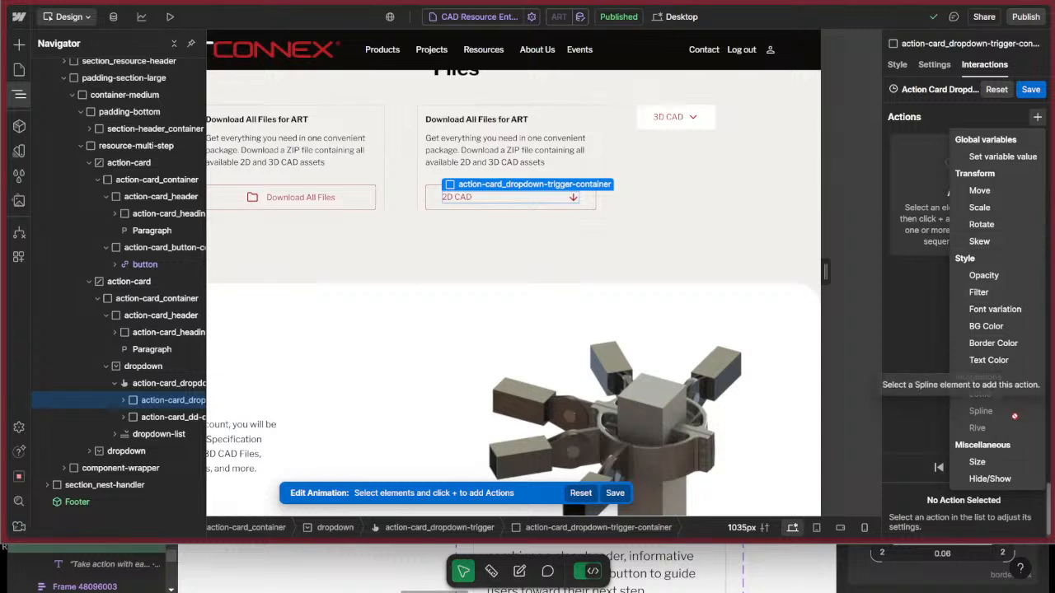
left_click(1012, 275)
scroll(956, 347, "down", 1)
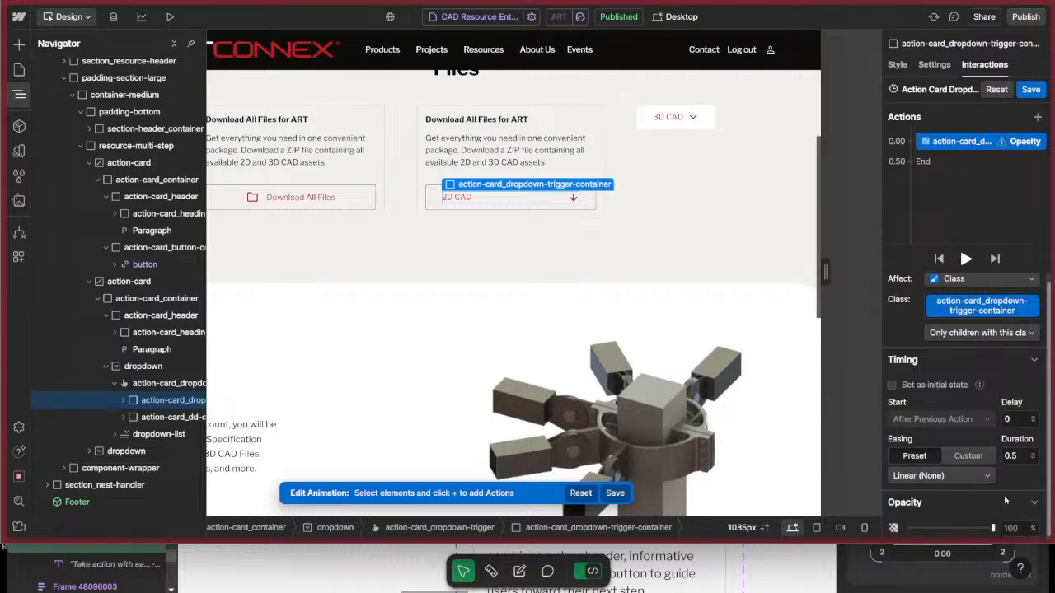
left_click(911, 384)
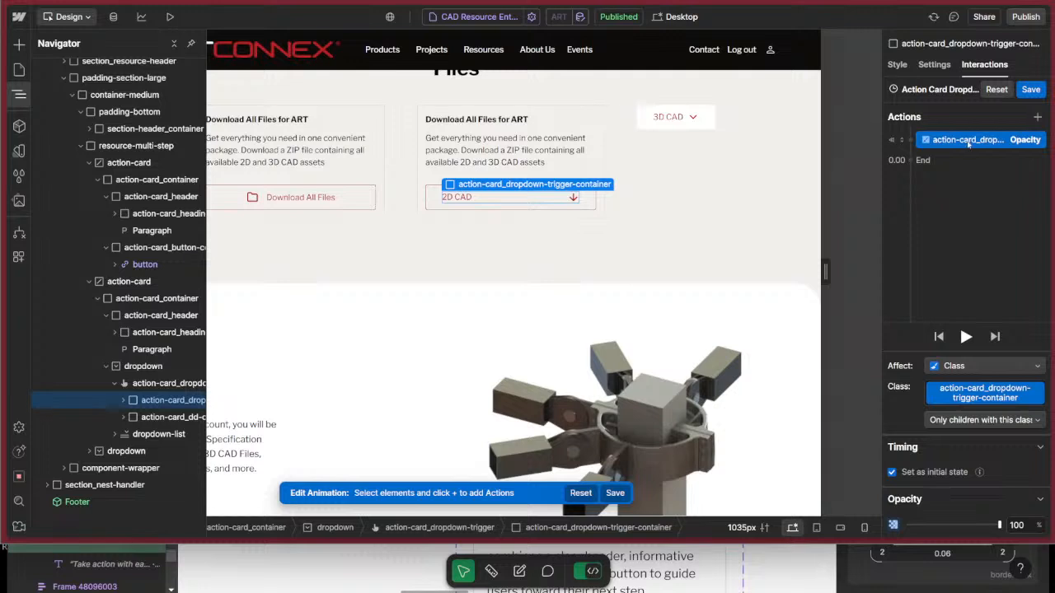
Add an initial-state Hide/Show action for action-card_dropdown-trigger-container with its display set to Flex.
left_click(908, 141)
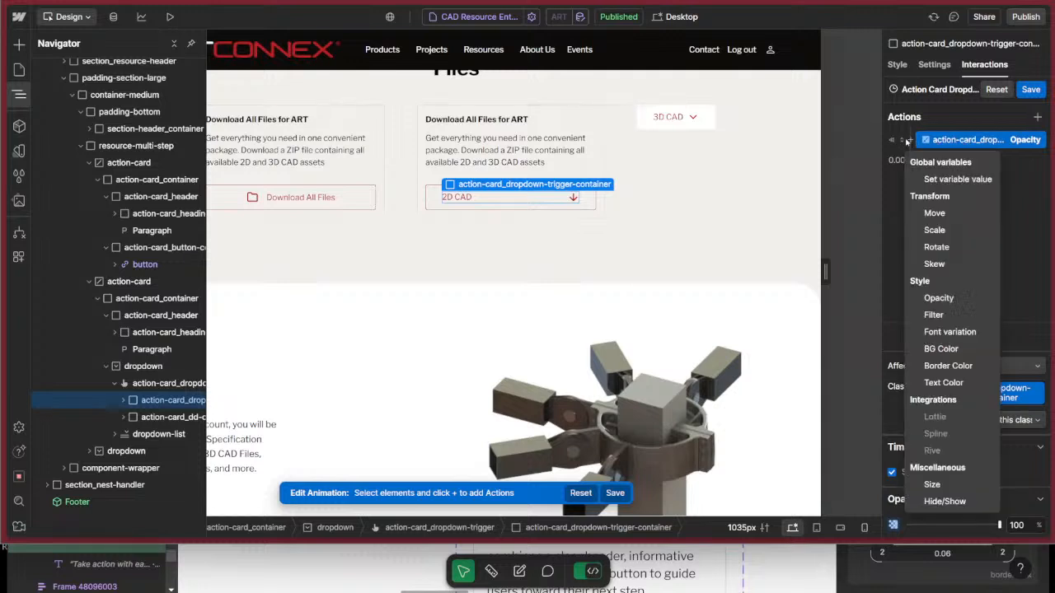
left_click(944, 501)
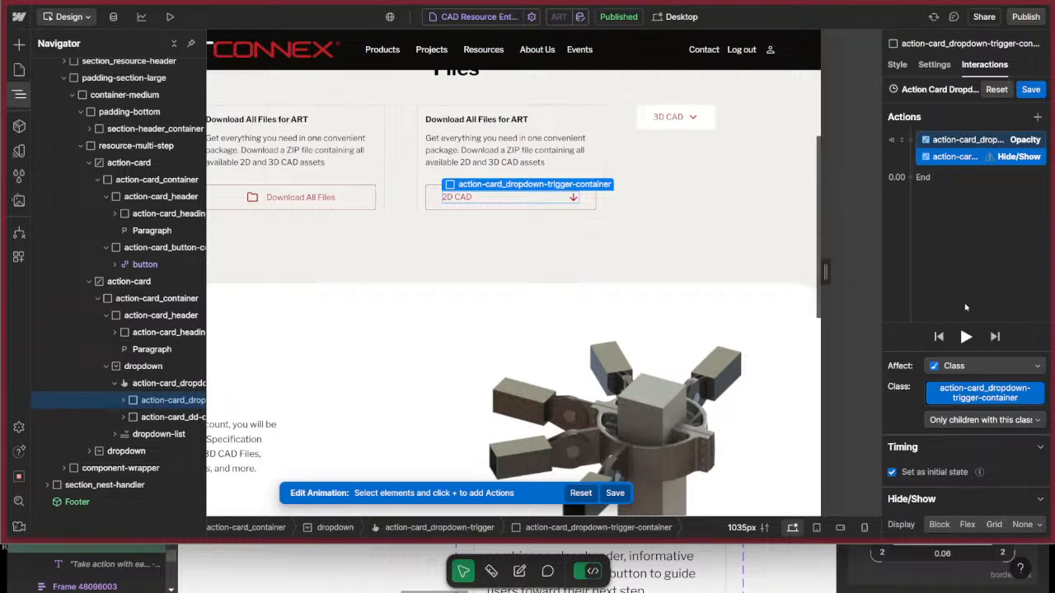
left_click(967, 525)
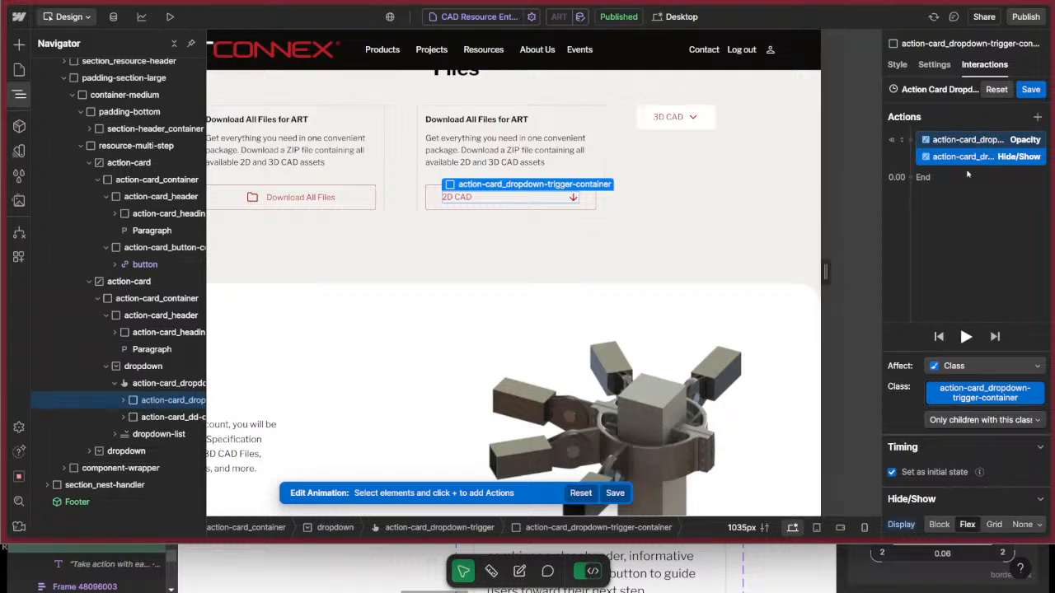
Add a timed Opacity action fading action-card_dropdown-trigger-container to 0% over 0.5 s with Out Quad easing.
left_click(911, 177)
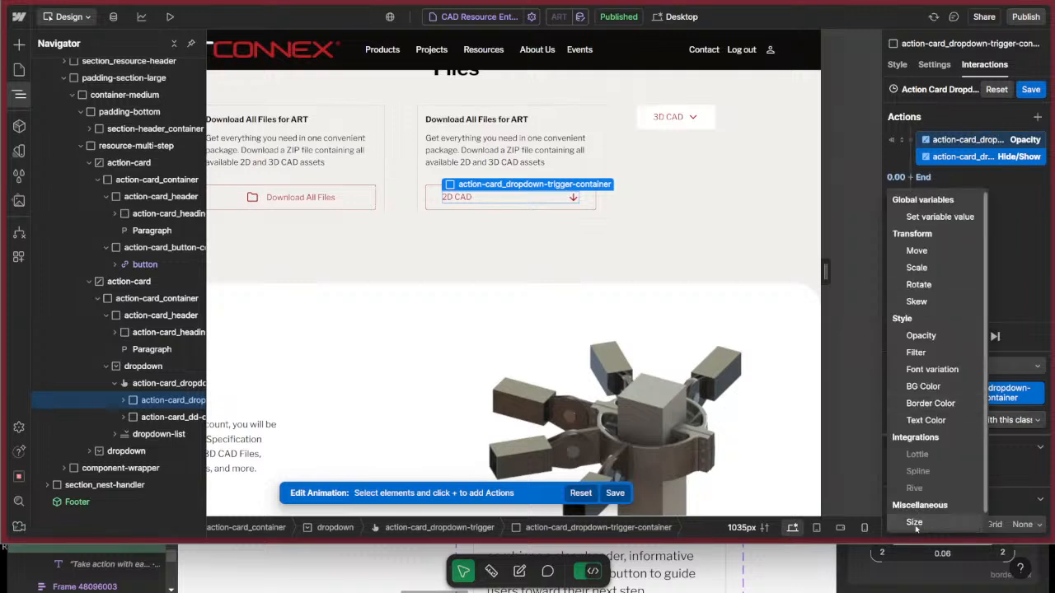
left_click(922, 335)
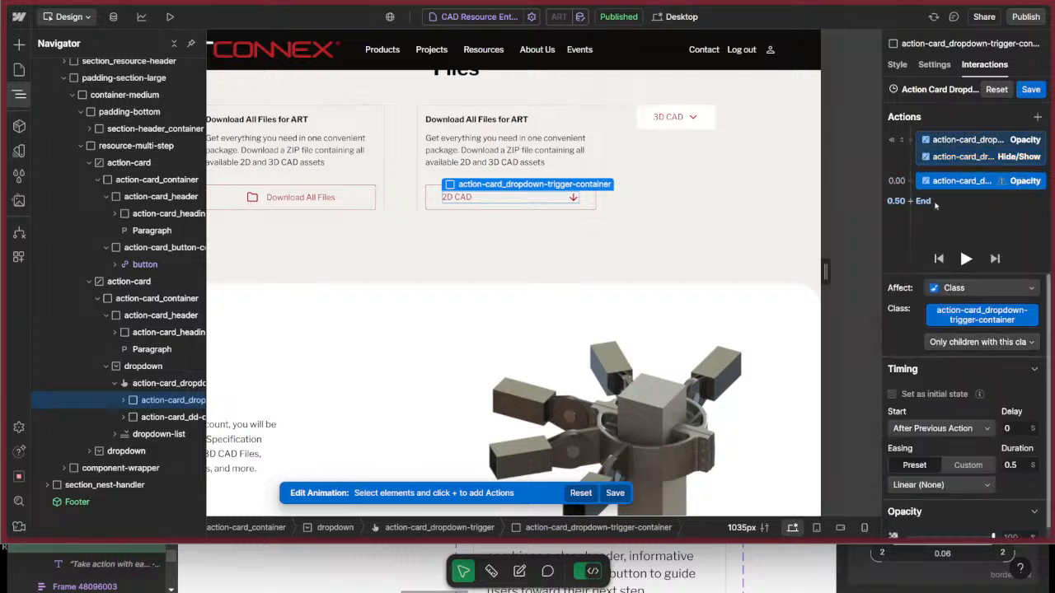
scroll(987, 511, "down", 1)
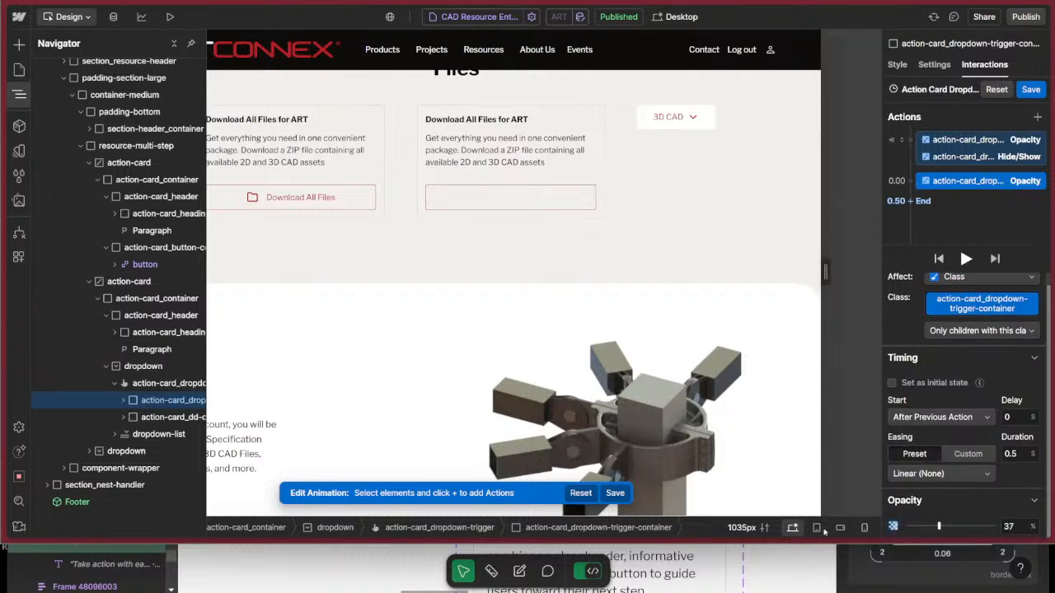
left_click(941, 473)
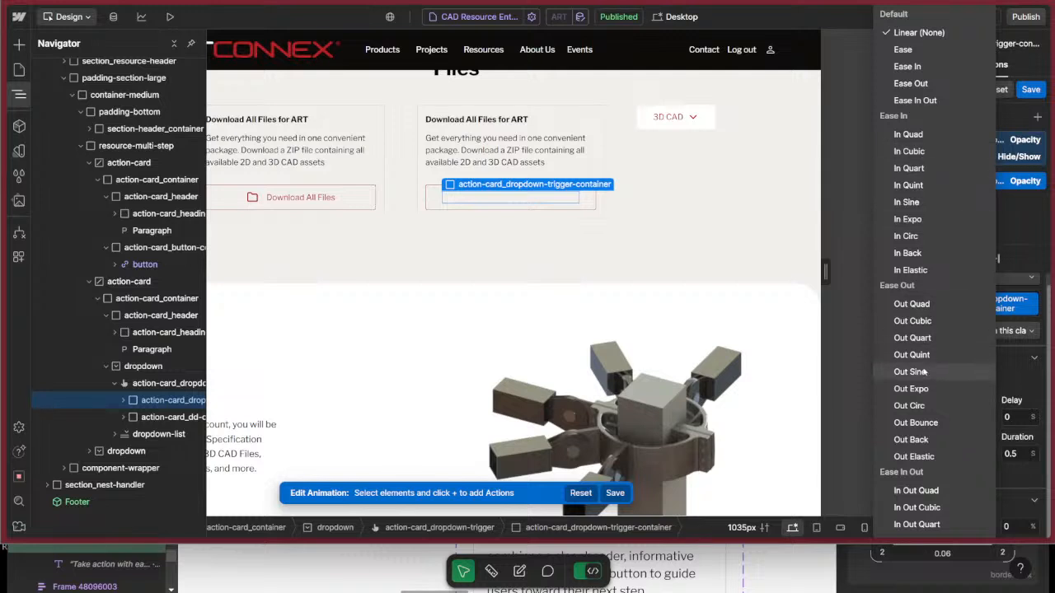
left_click(922, 304)
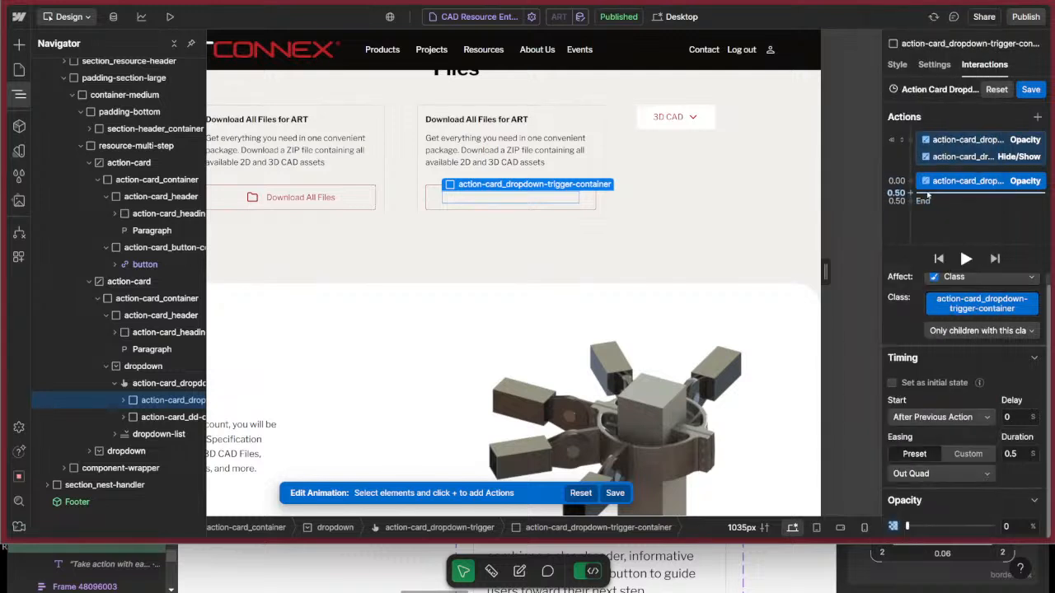
Add a Hide/Show action at 0.50 s that sets action-card_dropdown-trigger-container's display to None.
left_click(913, 201)
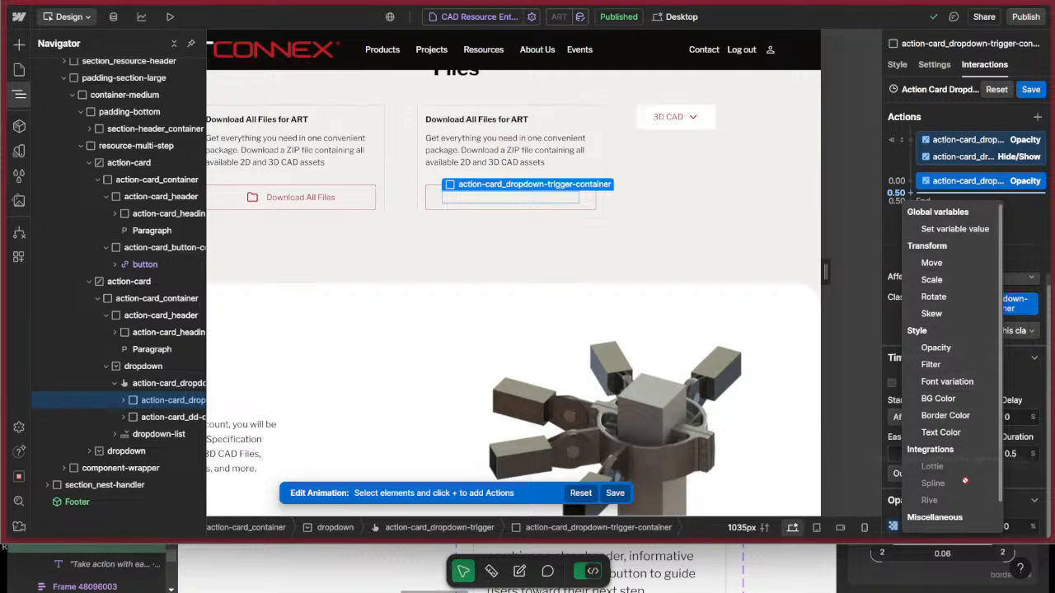
scroll(965, 486, "down", 1)
left_click(948, 521)
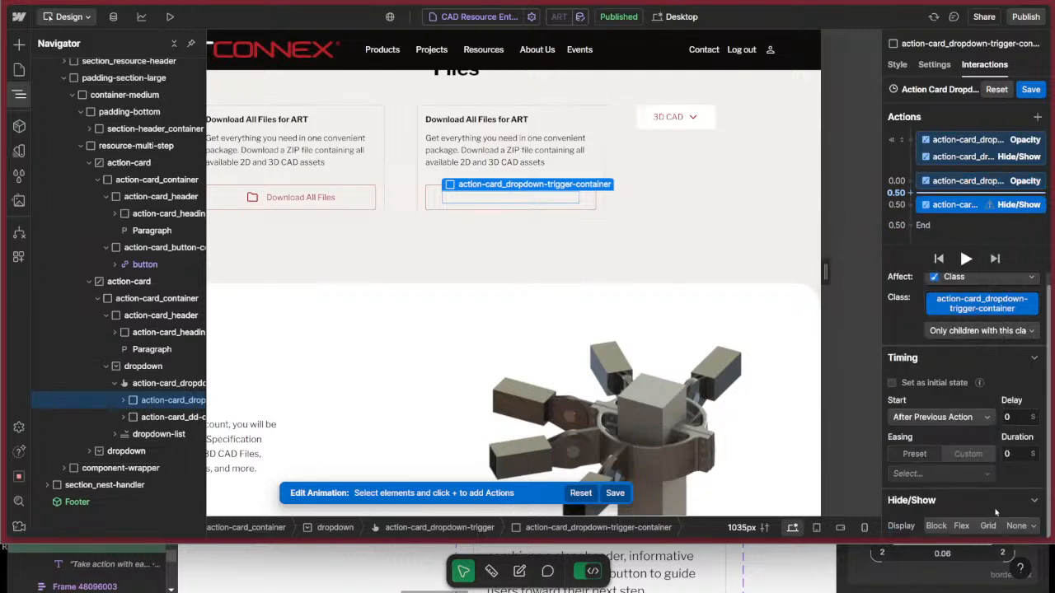
left_click(1016, 526)
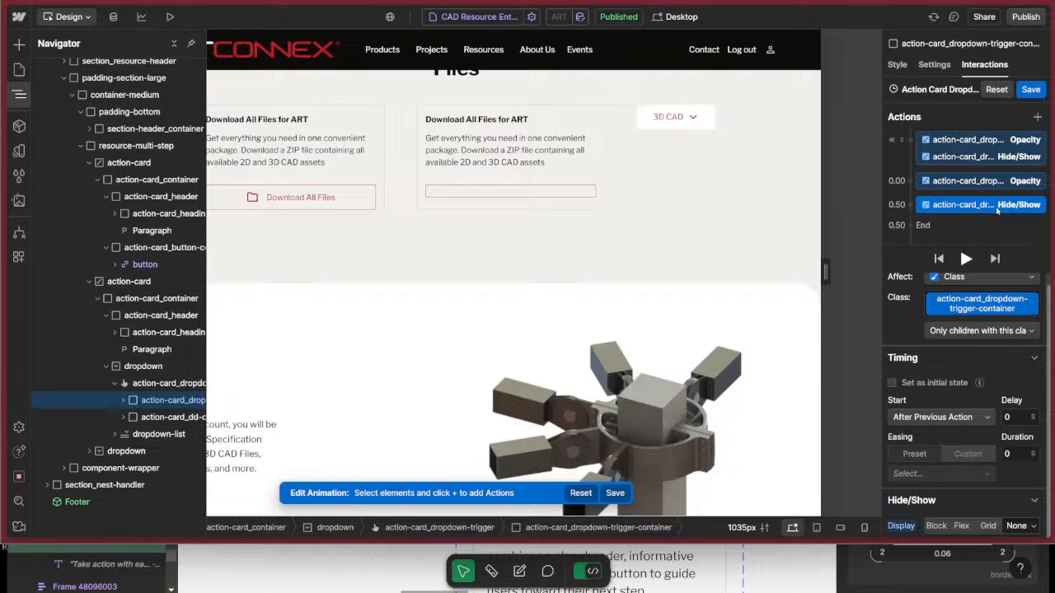
Add an initial-state Hide/Show action for action-card_dd-close with its display set to None.
left_click(123, 400)
left_click(123, 400)
left_click(137, 418)
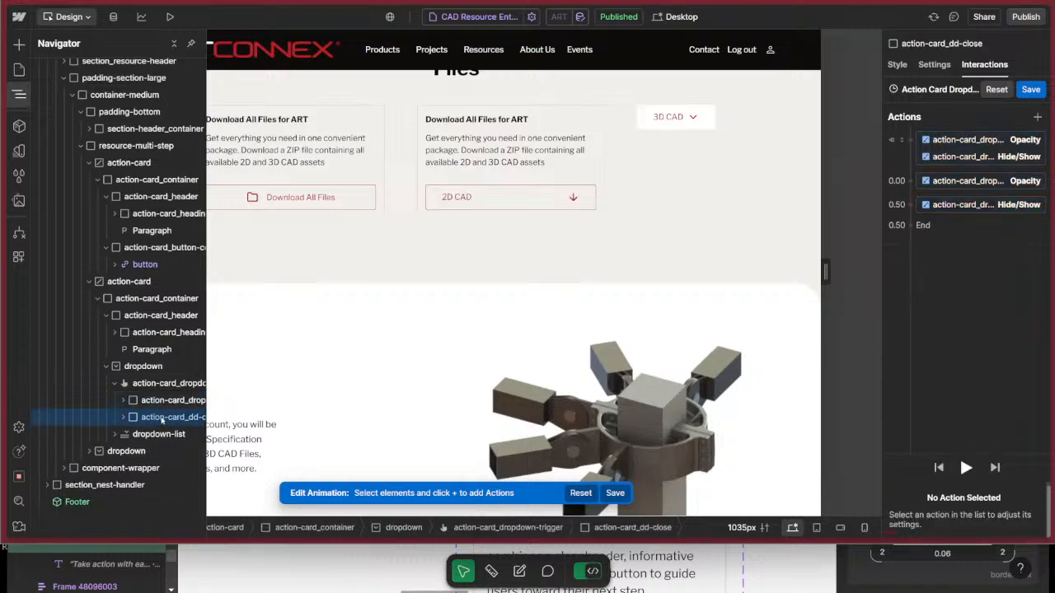
left_click(910, 140)
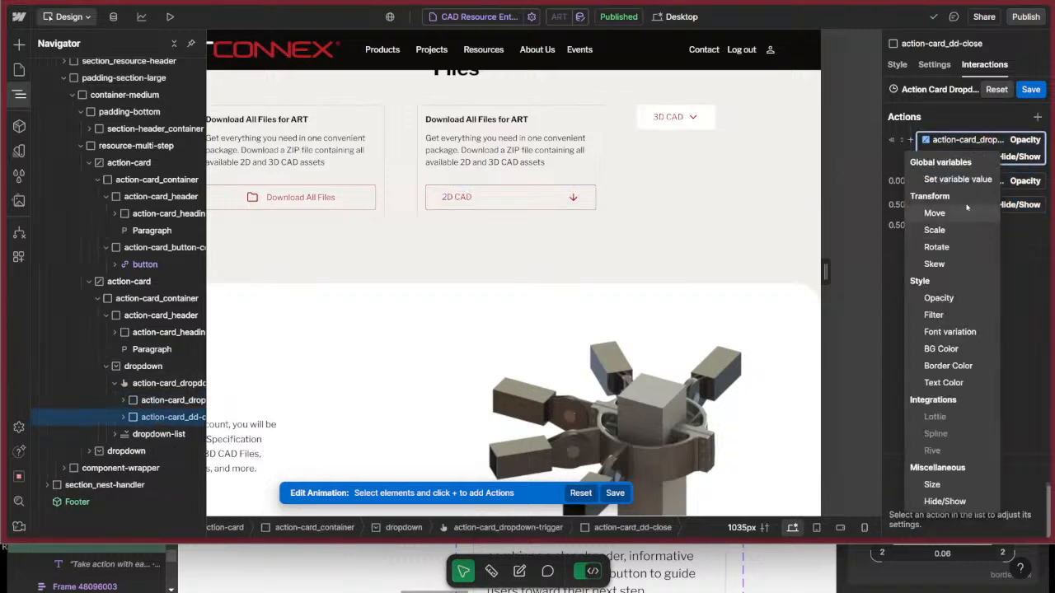
left_click(945, 501)
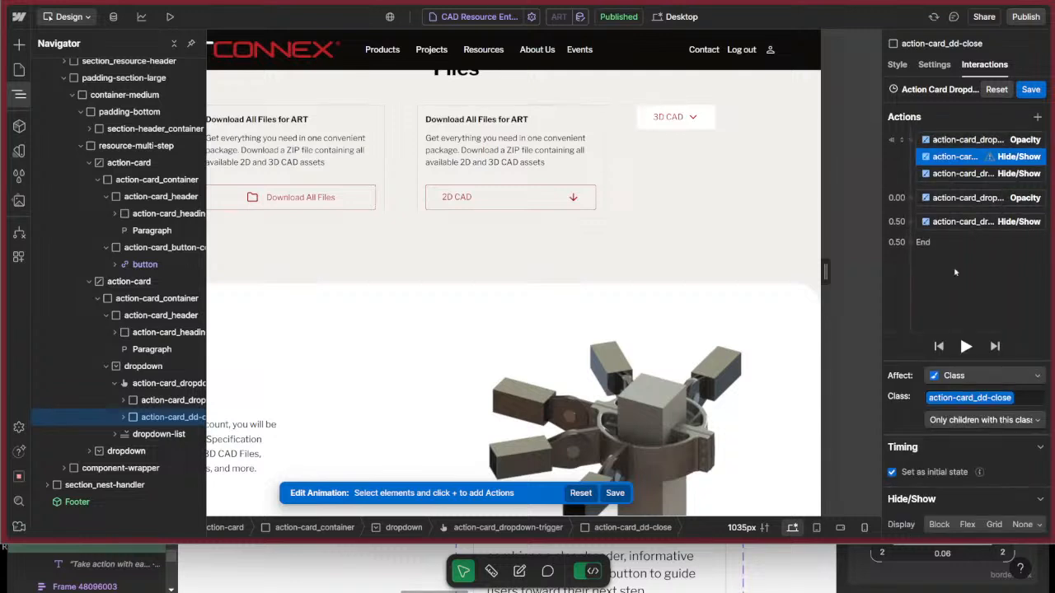
left_click(1023, 524)
Add an initial-state Opacity action for action-card_dd-close at 0%.
left_click(910, 140)
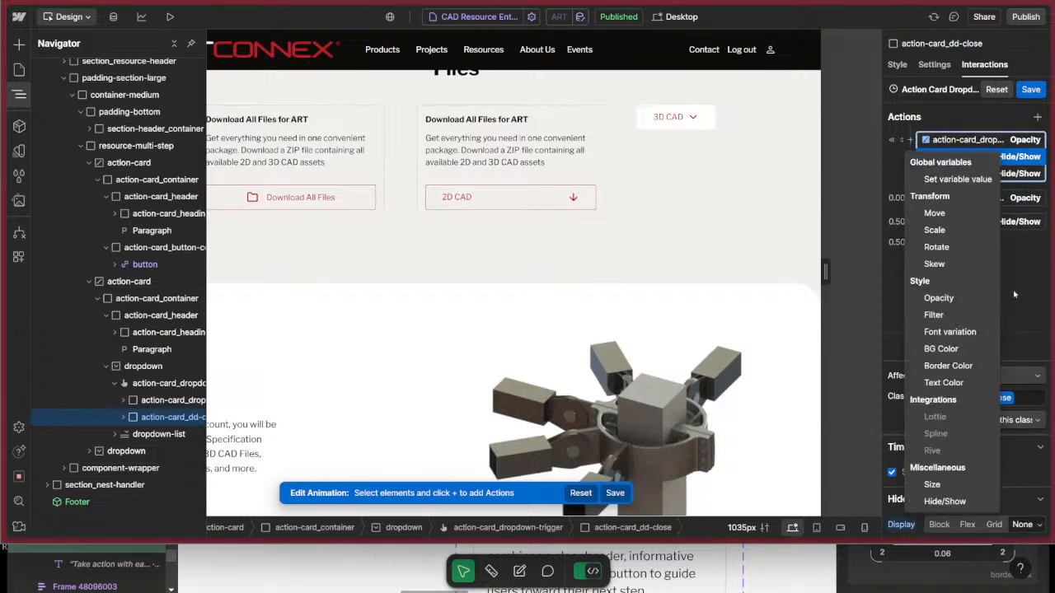
left_click(950, 298)
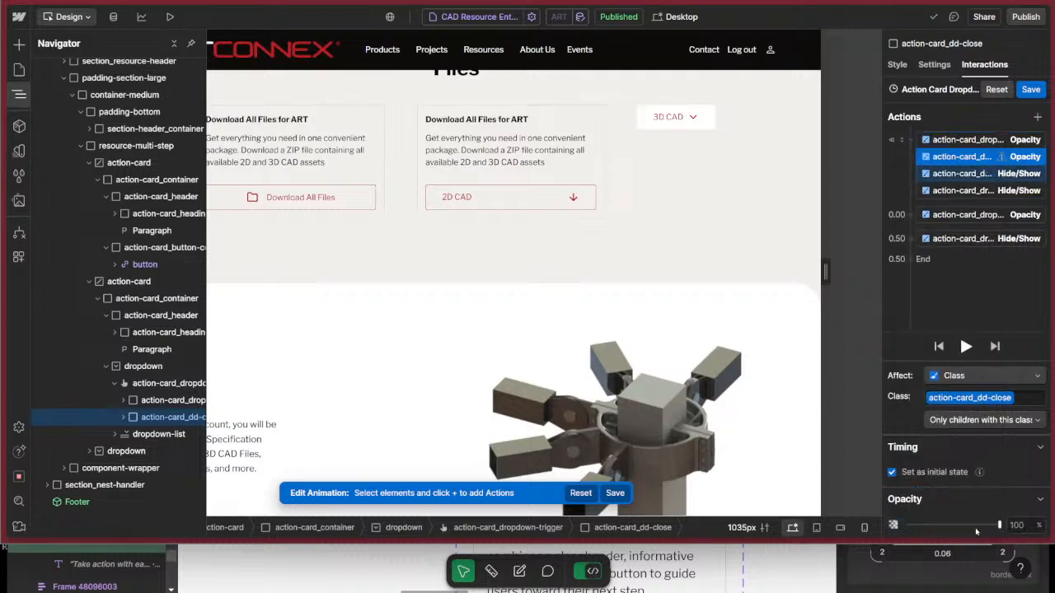
left_click_drag(975, 527, 907, 525)
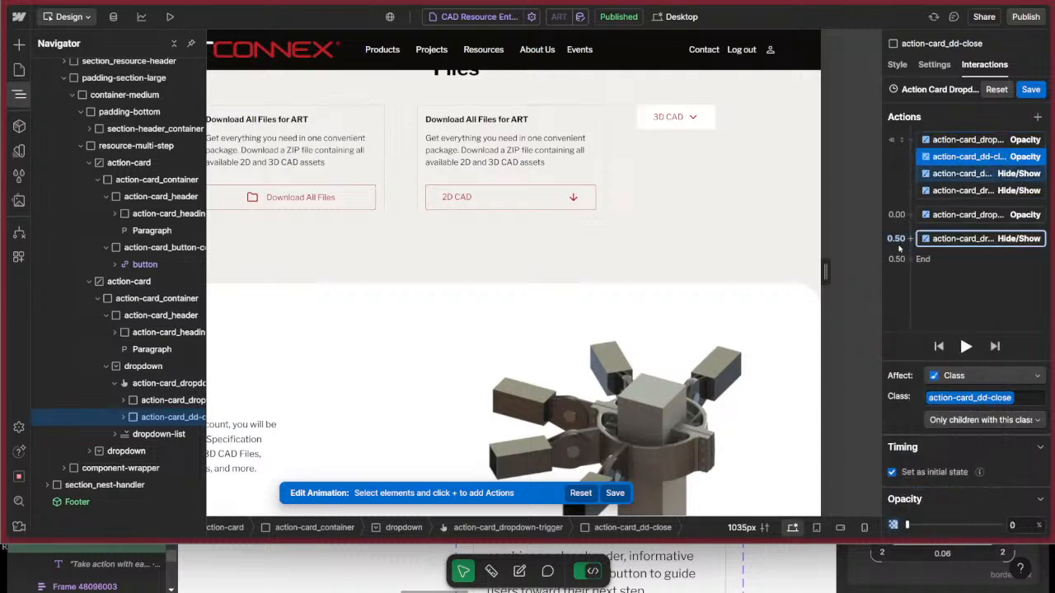
Add a Hide/Show action for action-card_dd-close at 0.50 s with its display set to Block.
left_click(909, 239)
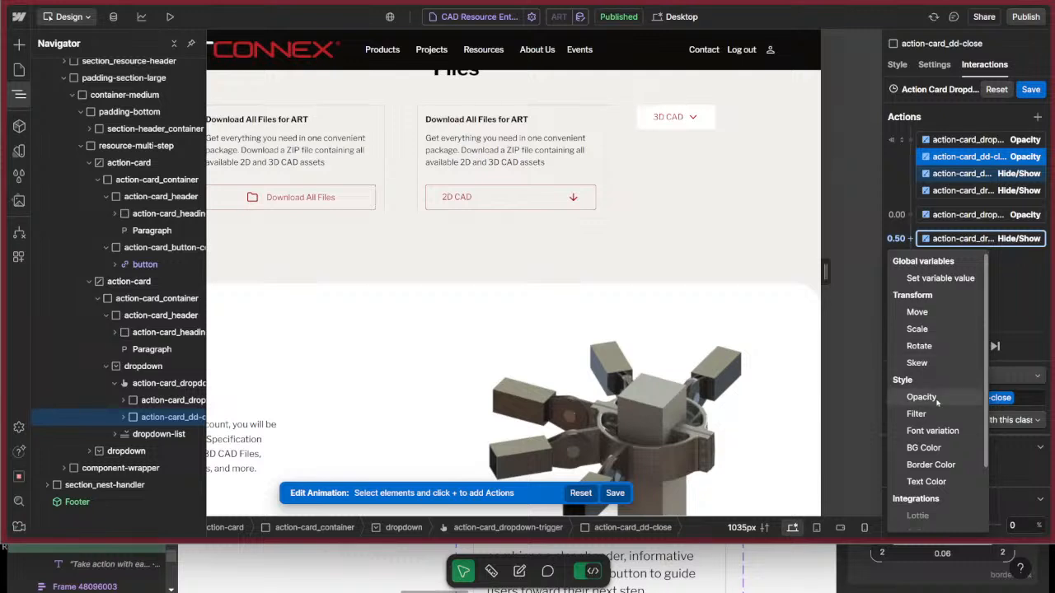
scroll(936, 404, "down", 3)
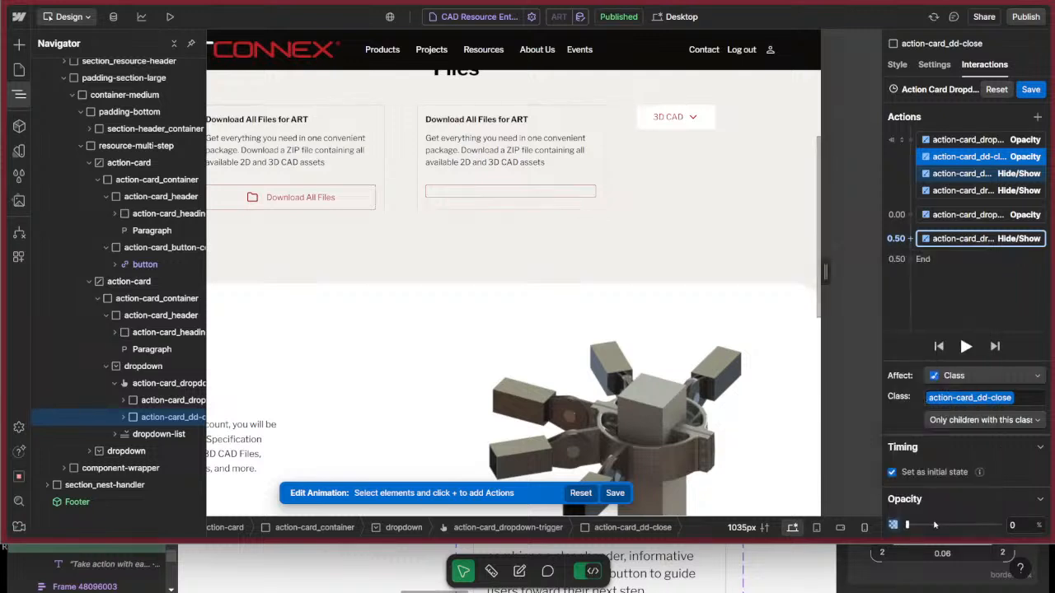
left_click(971, 503)
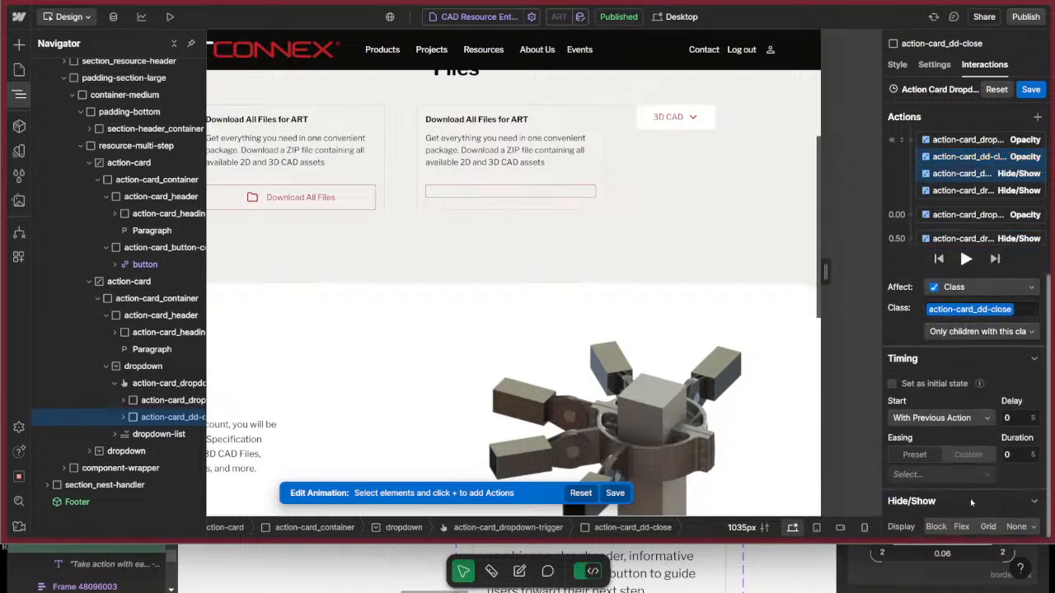
left_click(936, 527)
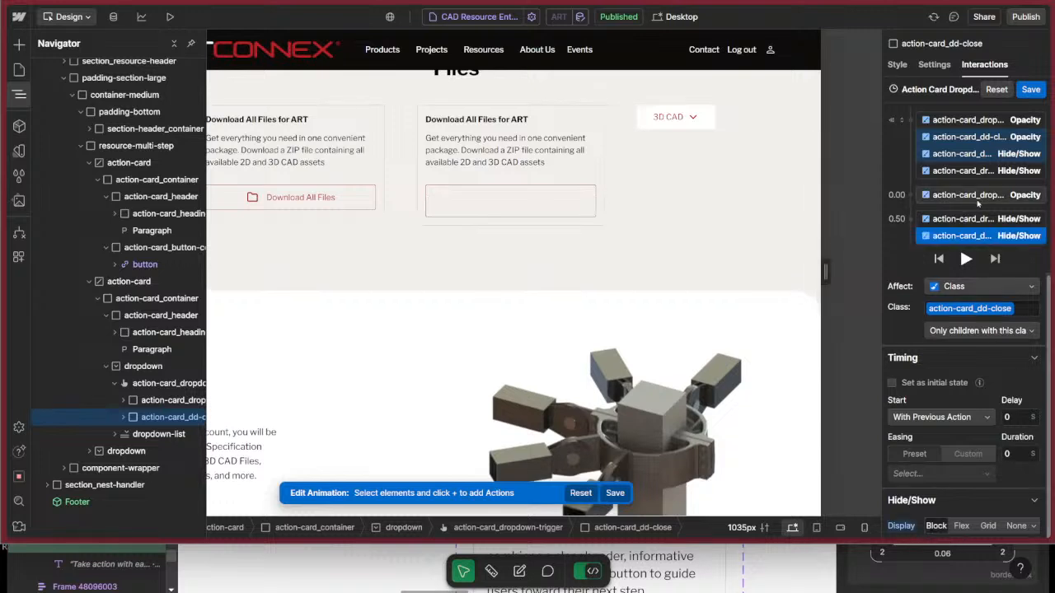
Add a 100% Opacity action with Out Quad easing for action-card_dd-close and move it after the 0.50 s Hide/Show actions.
scroll(978, 205, "down", 2)
left_click(910, 196)
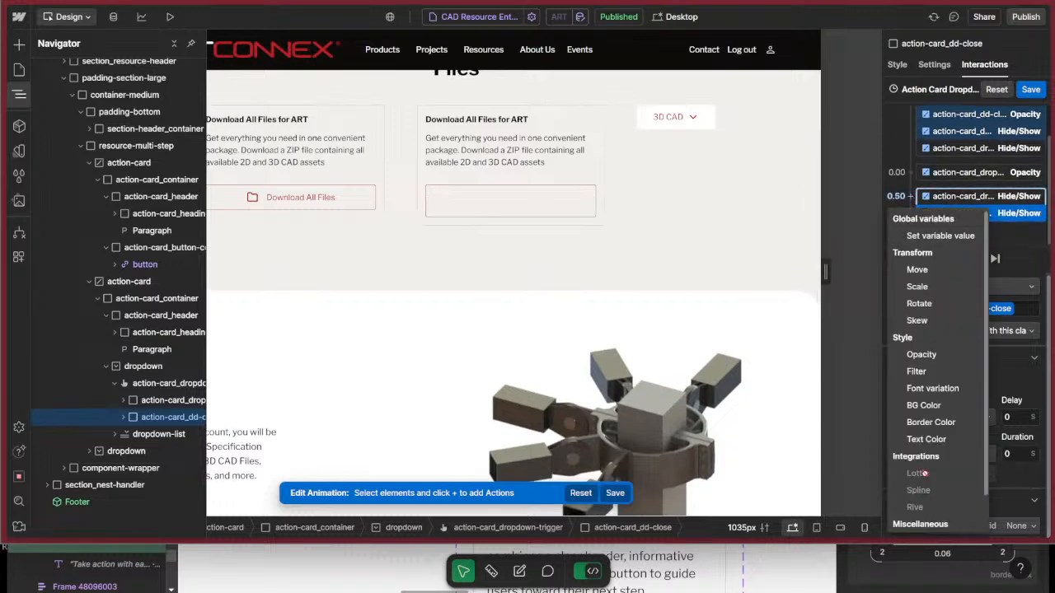
left_click(921, 355)
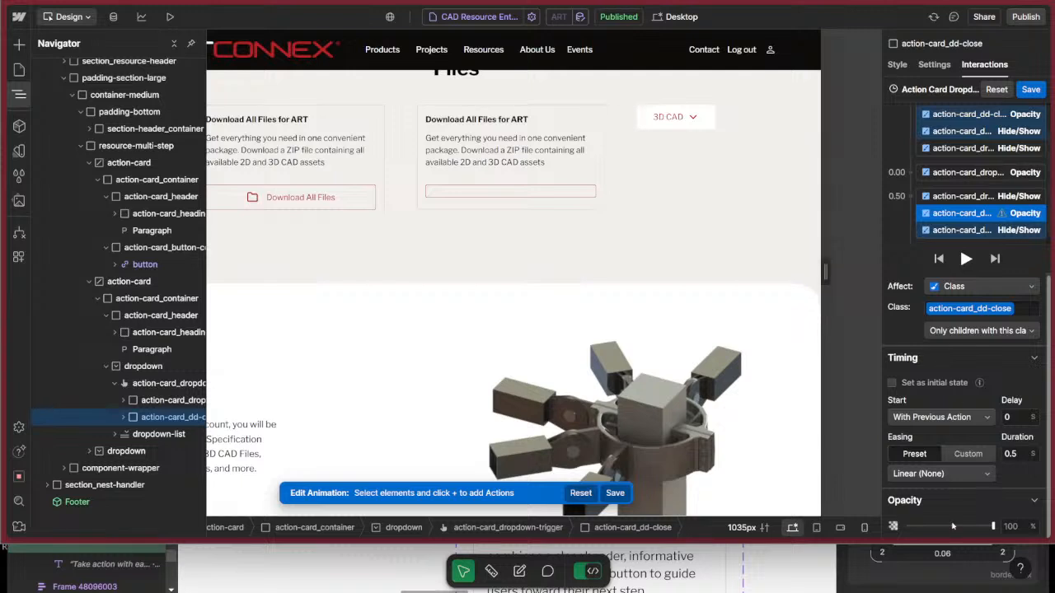
left_click_drag(907, 526, 996, 527)
left_click(942, 473)
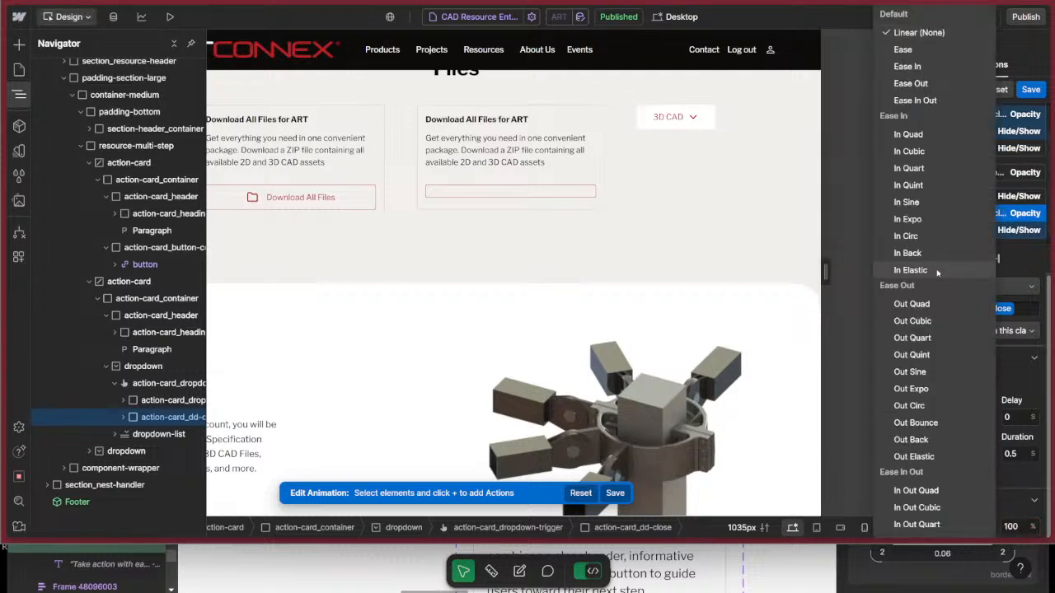
left_click(932, 304)
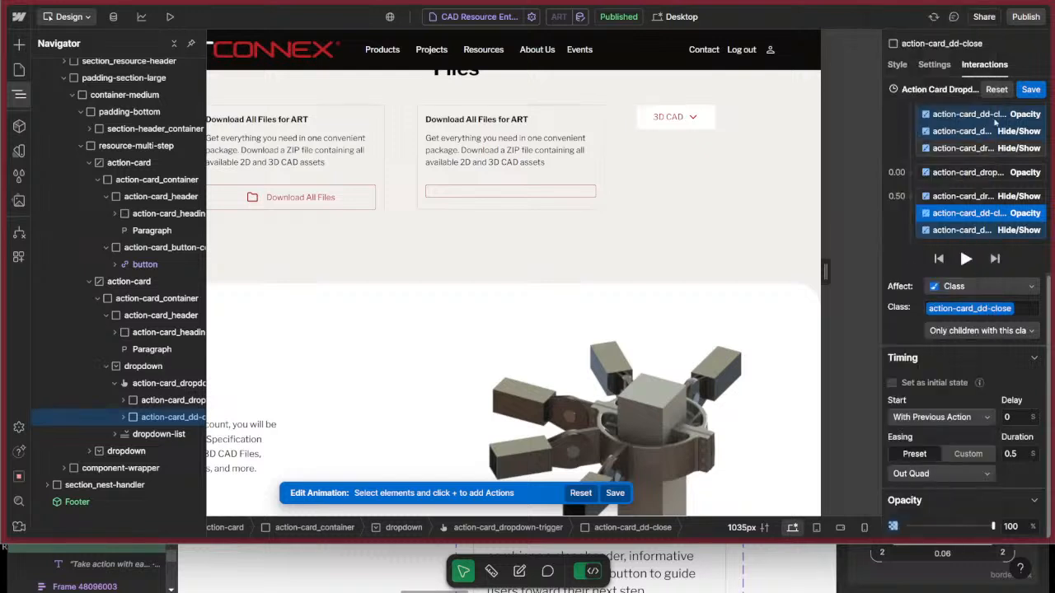
scroll(977, 195, "down", 1)
left_click_drag(977, 195, 960, 227)
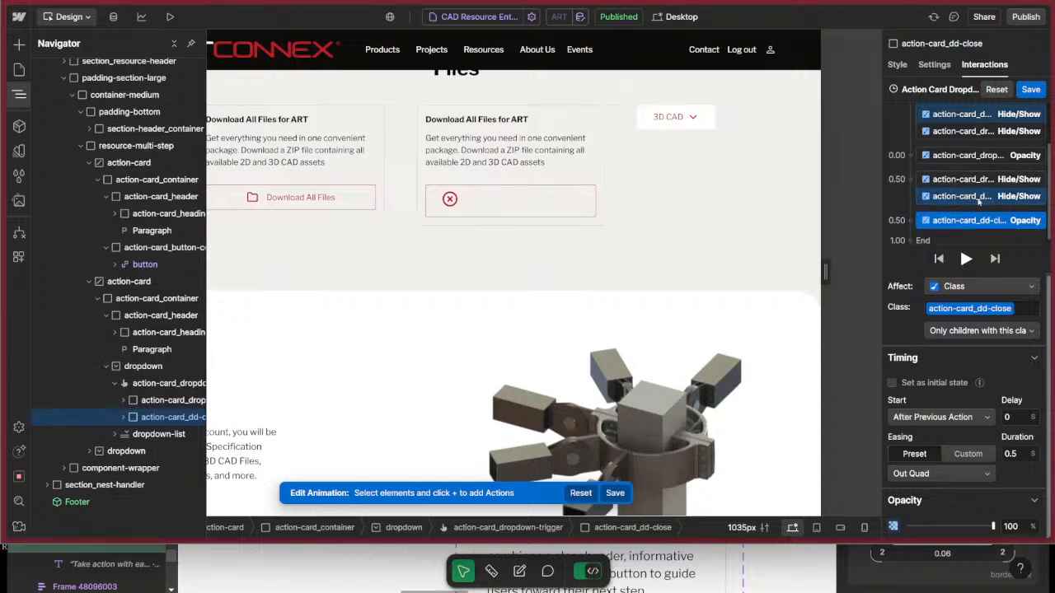
Add an initial-state Border Color action for action-card_dropdown-trigger using the Red variable.
scroll(979, 201, "up", 2)
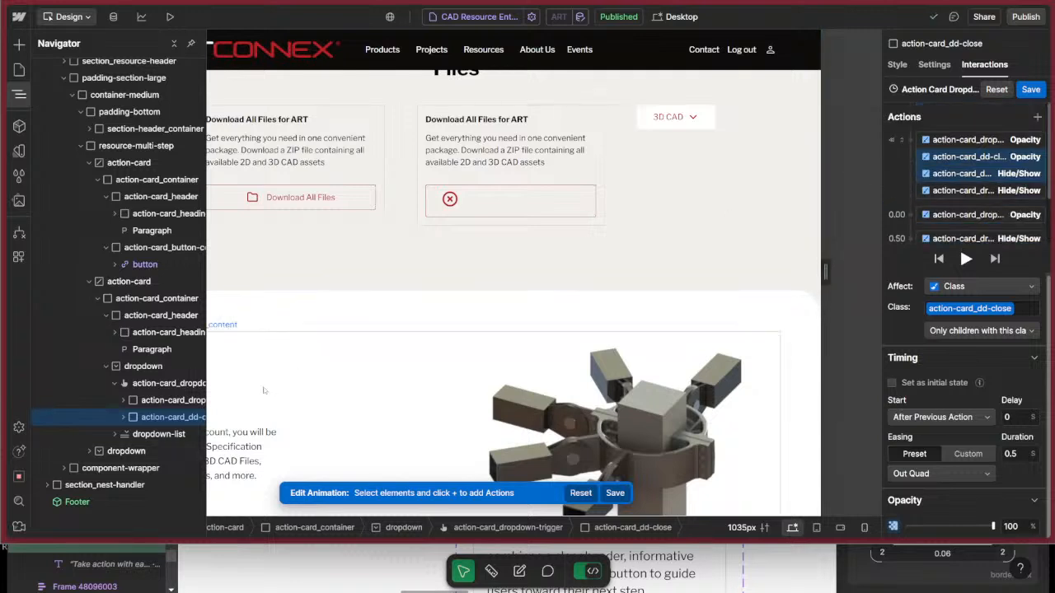
left_click(153, 384)
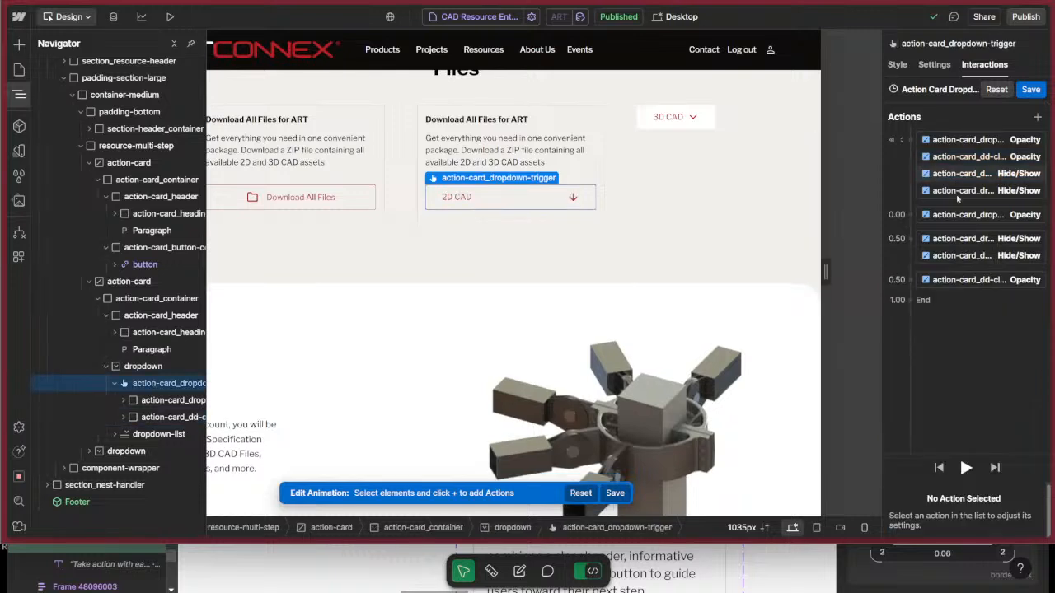
left_click(910, 140)
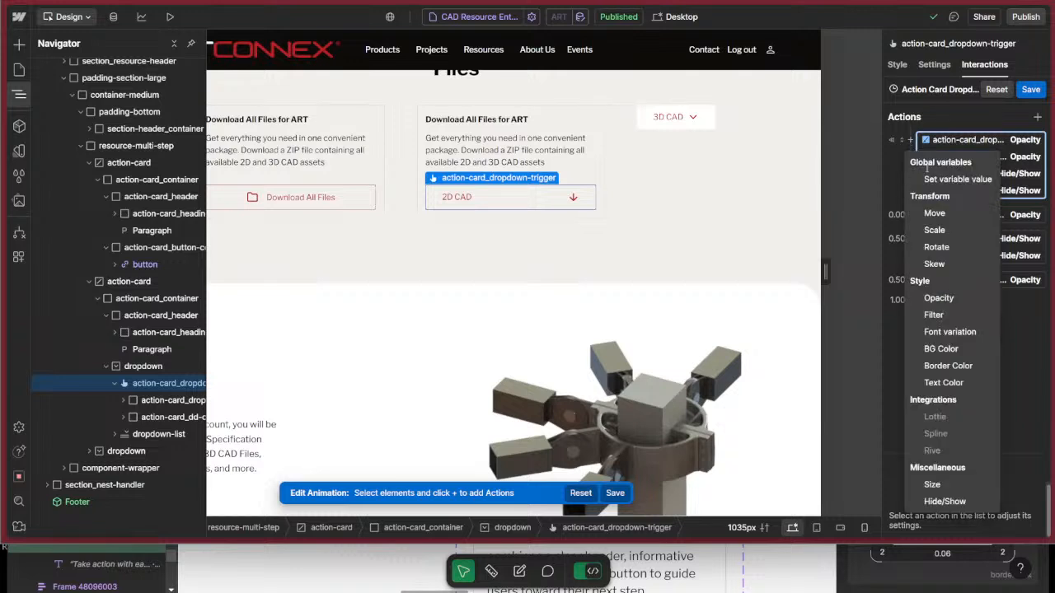
left_click(948, 366)
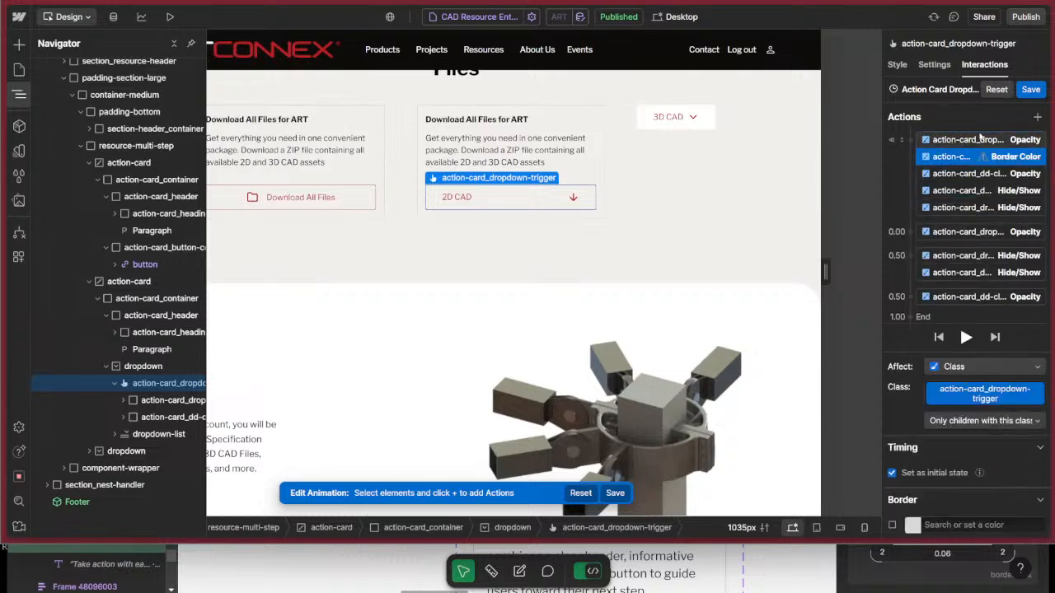
left_click(911, 525)
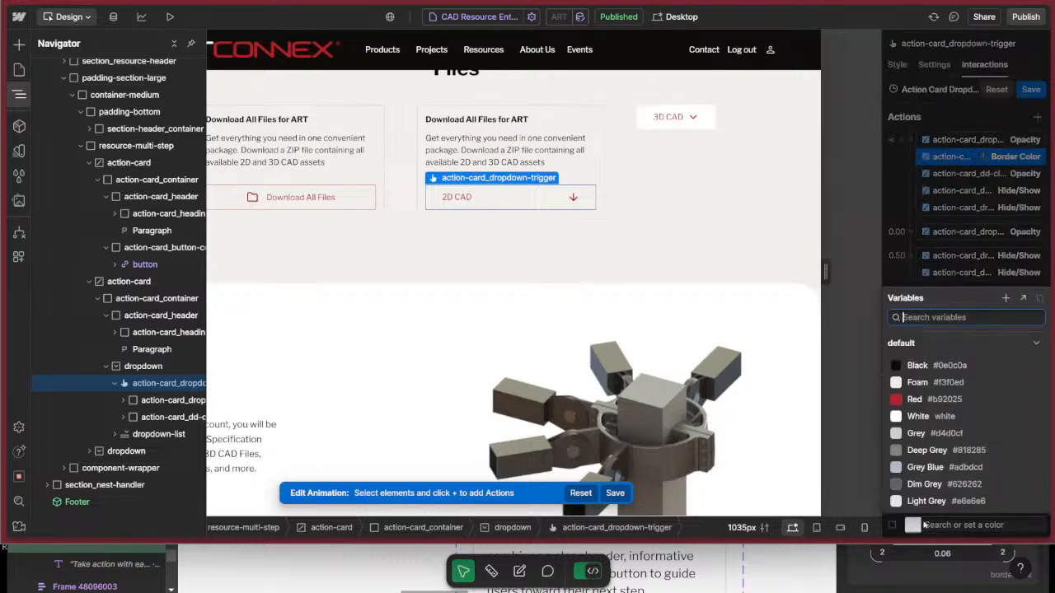
left_click(917, 400)
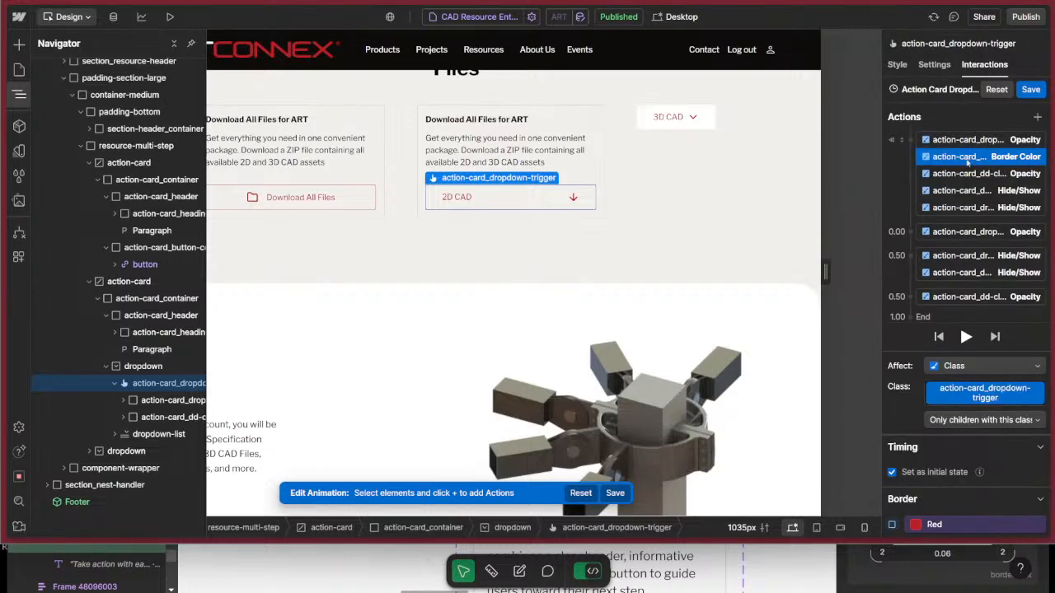
Add a Border Color action for action-card_dropdown-trigger at 0.00 s that fades the border to transparent over 0.5 s.
left_click(911, 232)
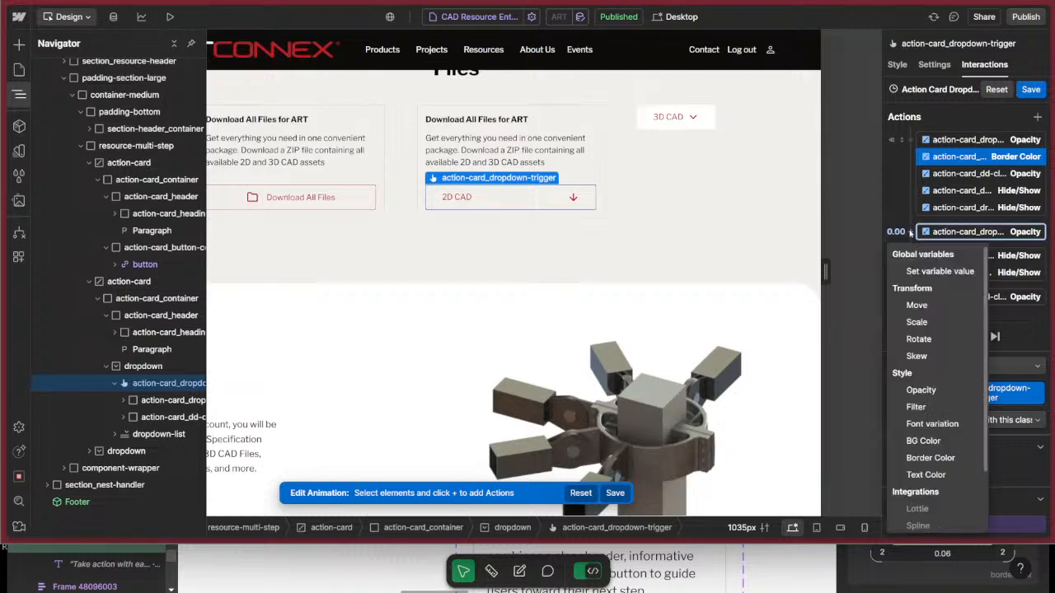
left_click(927, 459)
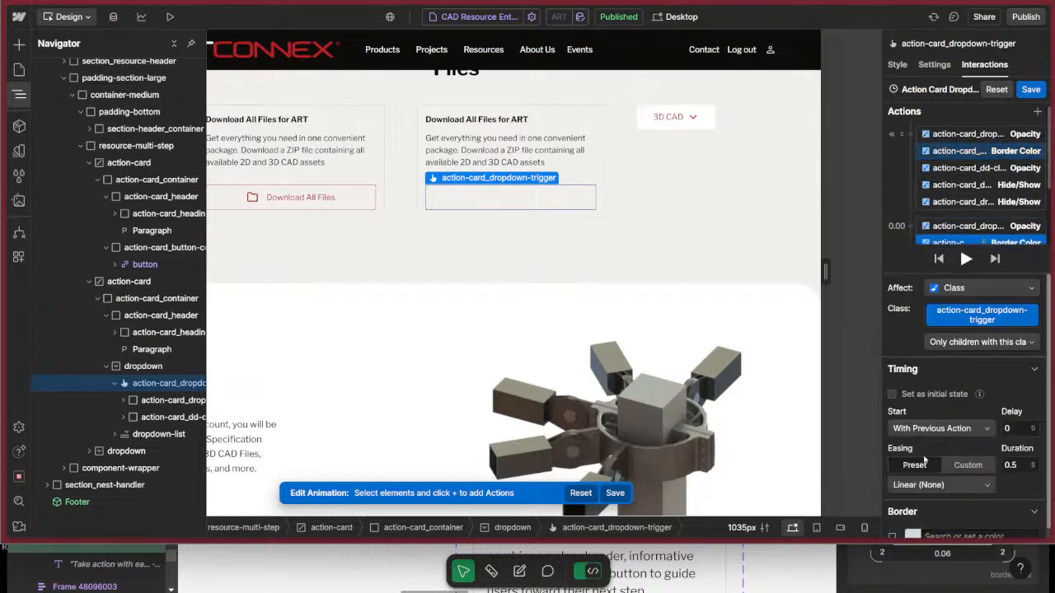
left_click(913, 528)
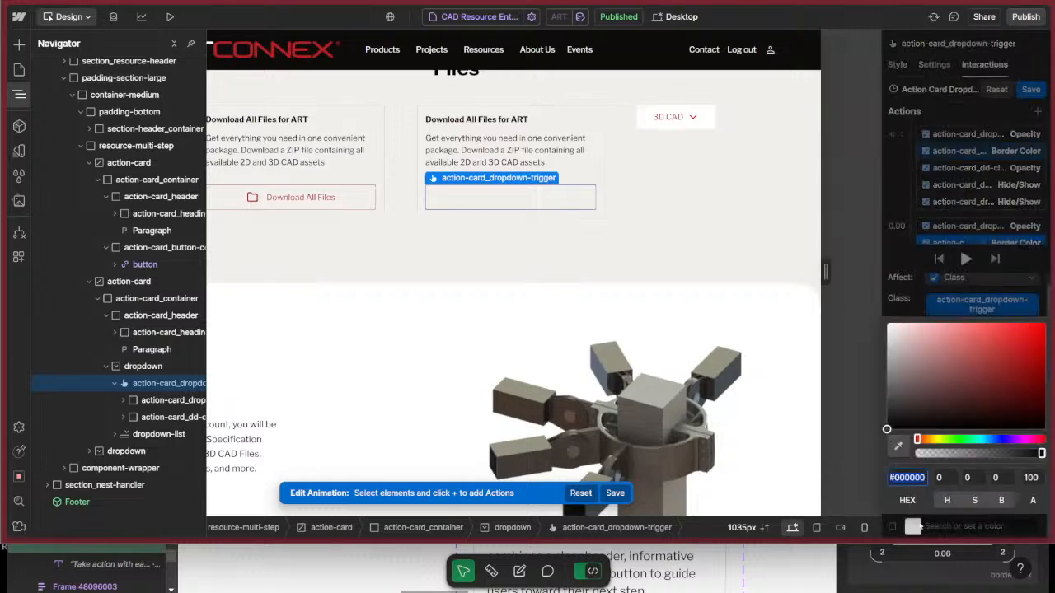
left_click_drag(945, 452, 833, 443)
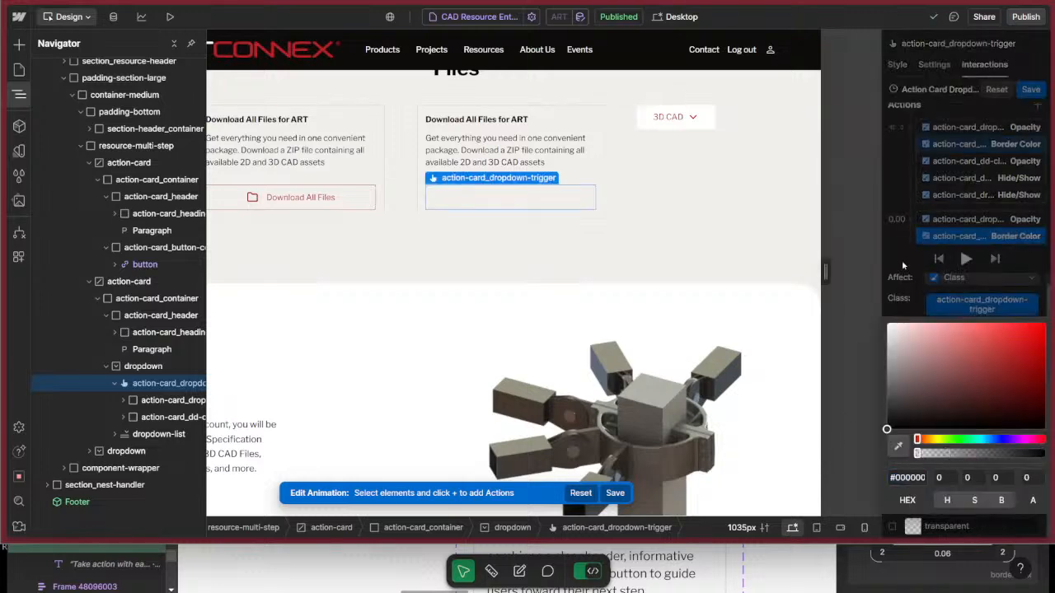
left_click(902, 260)
Review the final Opacity action for action-card_dd-close and save the dropdown's opening animation.
scroll(959, 247, "down", 2)
left_click(957, 214)
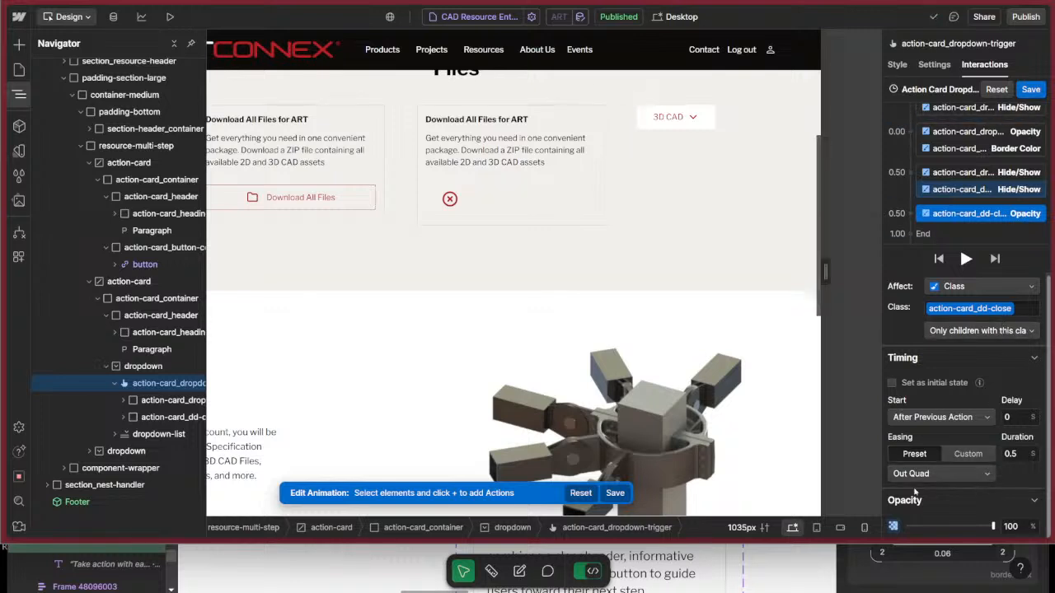
left_click(153, 419)
left_click(1030, 89)
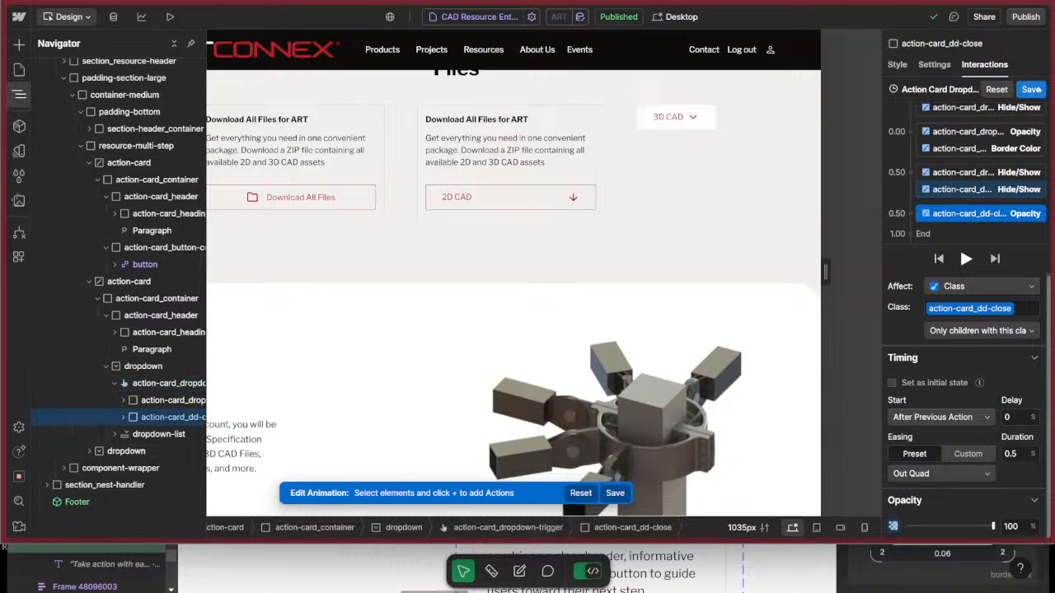
Preview the page and test the opening animation of the 2D CAD dropdown, then return to the design view.
left_click(899, 64)
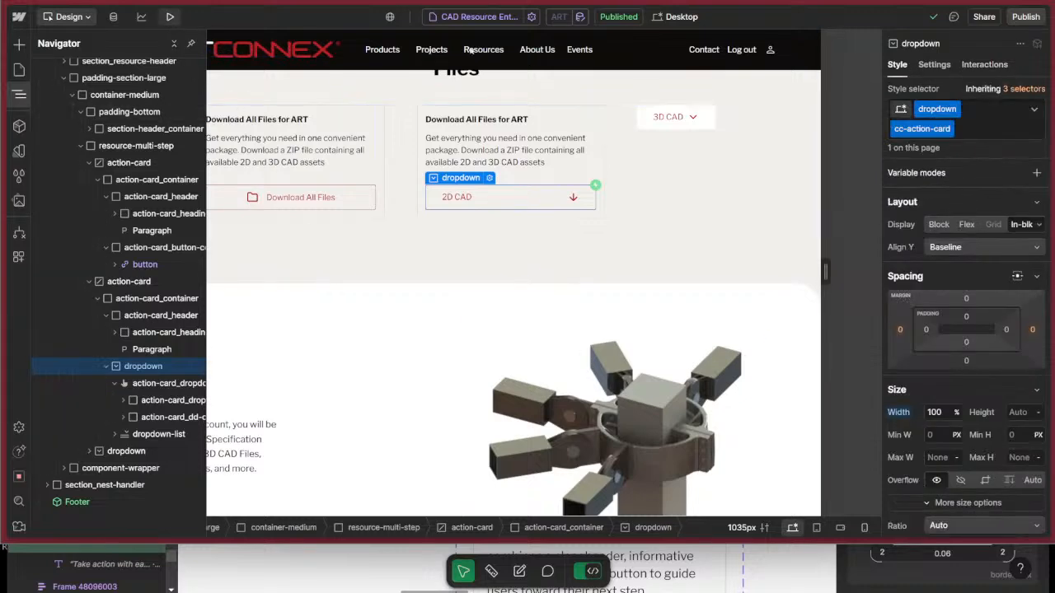
left_click(170, 17)
left_click(694, 375)
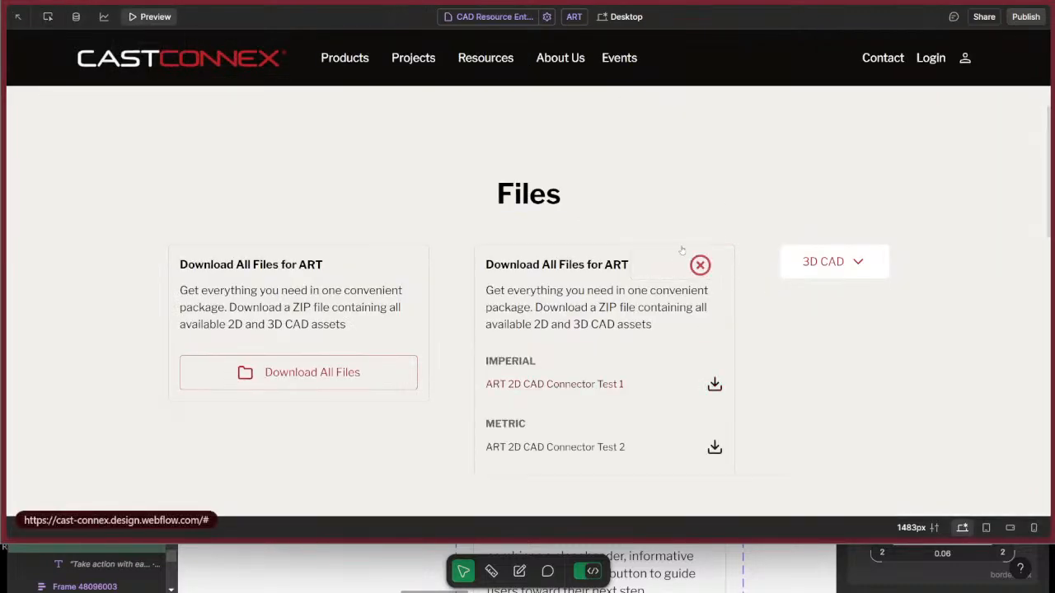
left_click(137, 18)
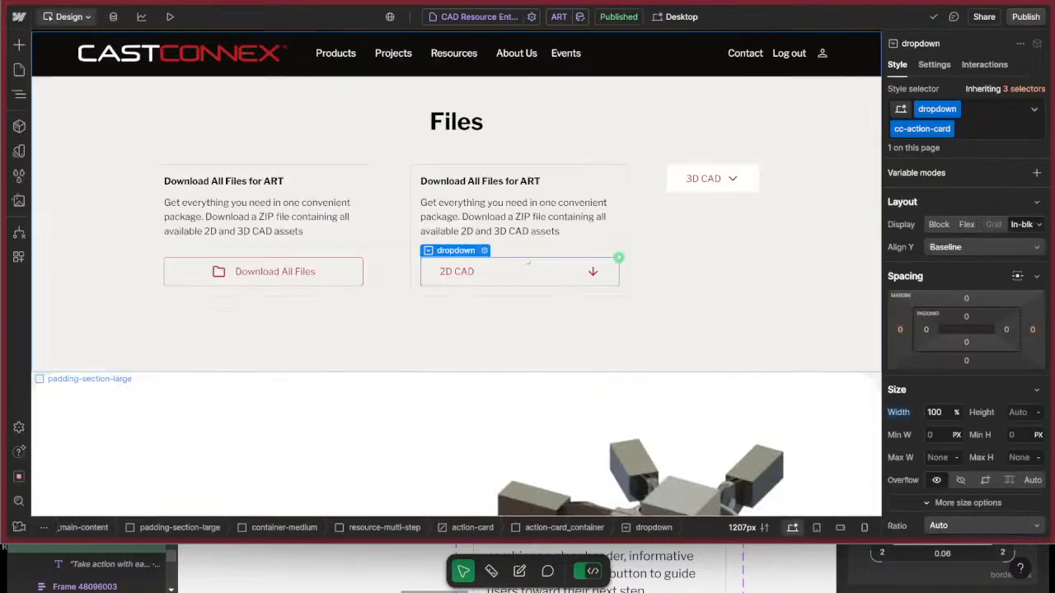
Preview the page again and test both opening the 2D CAD dropdown and closing it with its close icon.
left_click(170, 16)
left_click(649, 375)
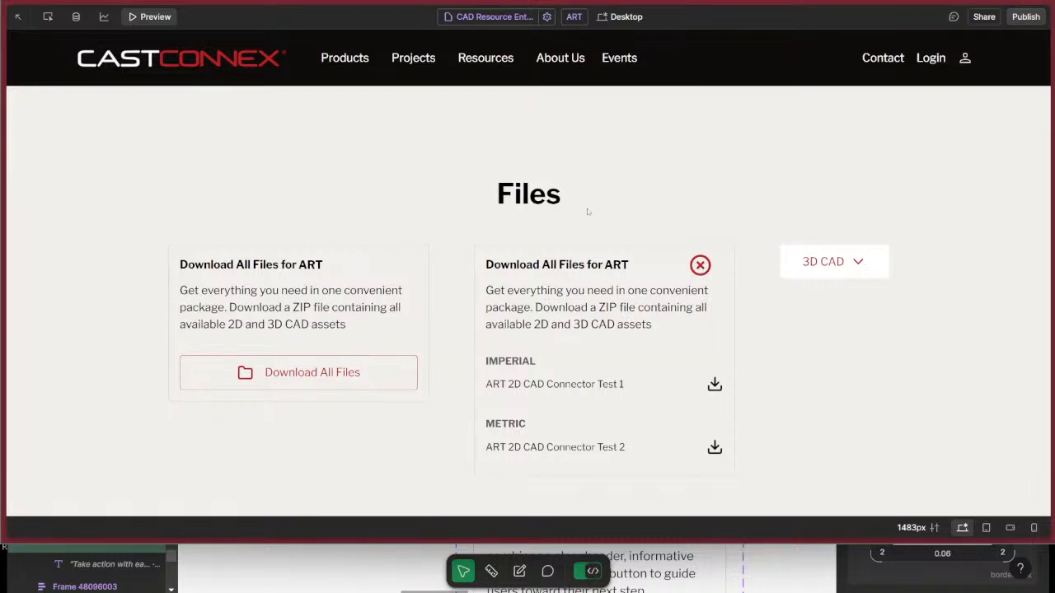
left_click(700, 266)
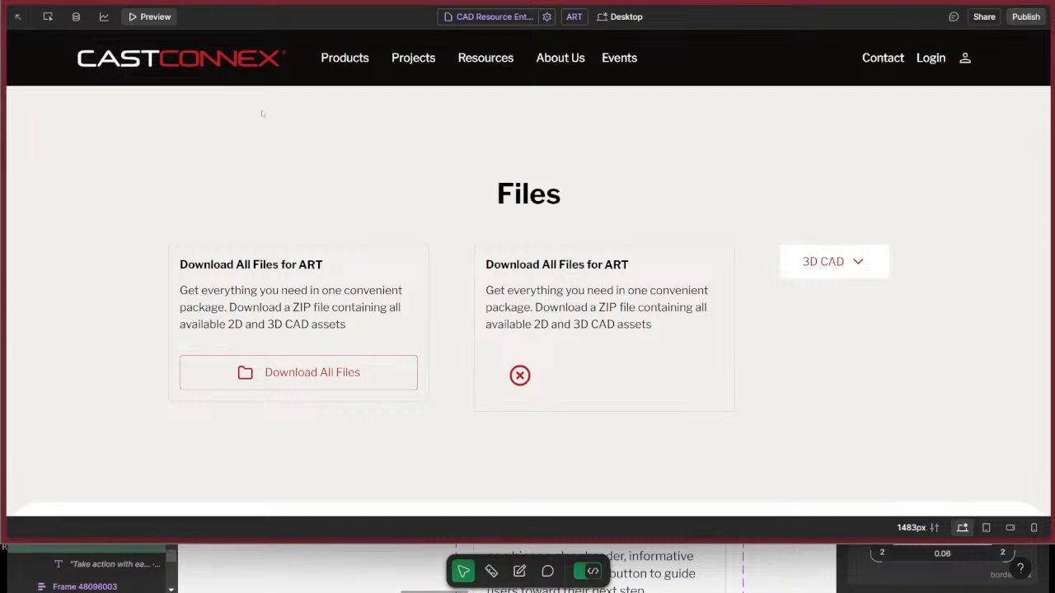
left_click(155, 16)
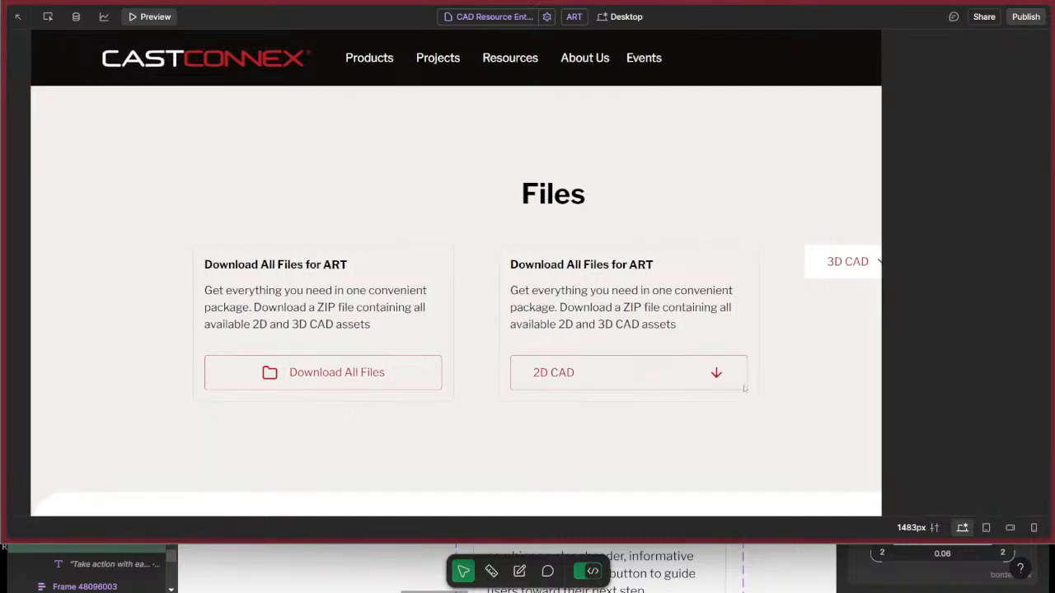